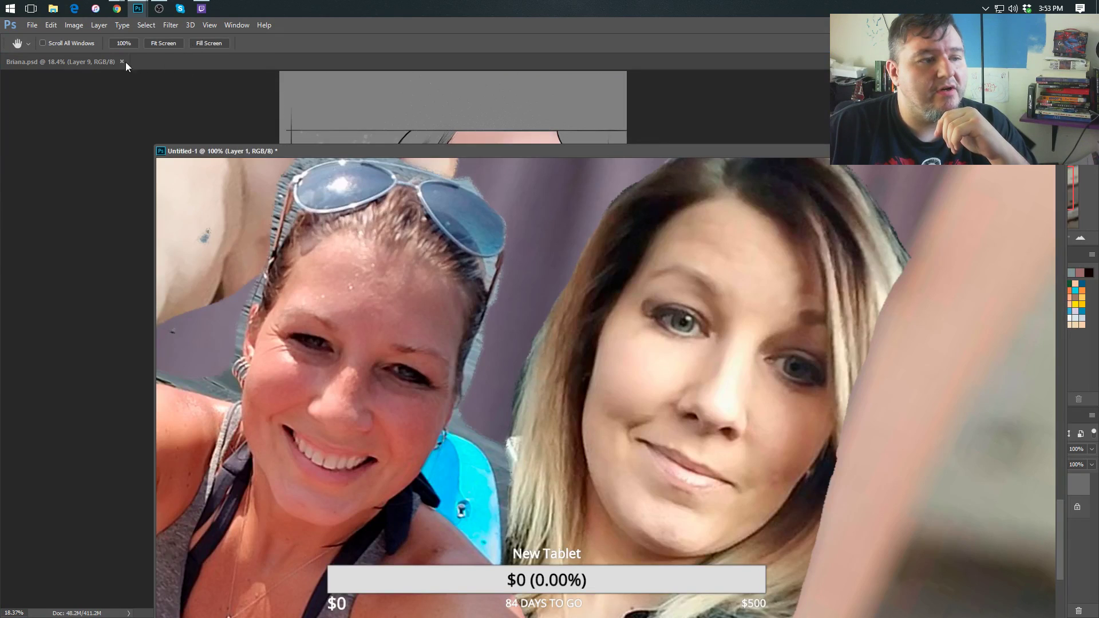
Group the Briana document into the floating Untitled window, minimize it, and bring up the Open dialog.
{"action": "left_click_drag", "start_coordinate": [75, 61], "coordinate": [273, 154]}
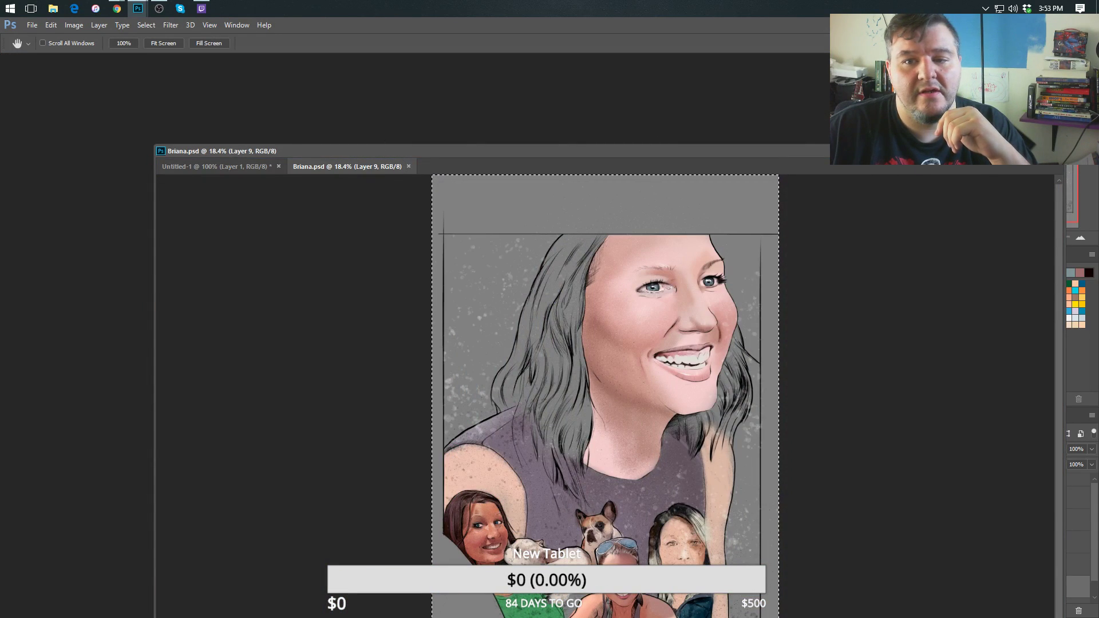
{"action": "left_click", "coordinate": [1003, 151]}
{"action": "left_click", "coordinate": [35, 25]}
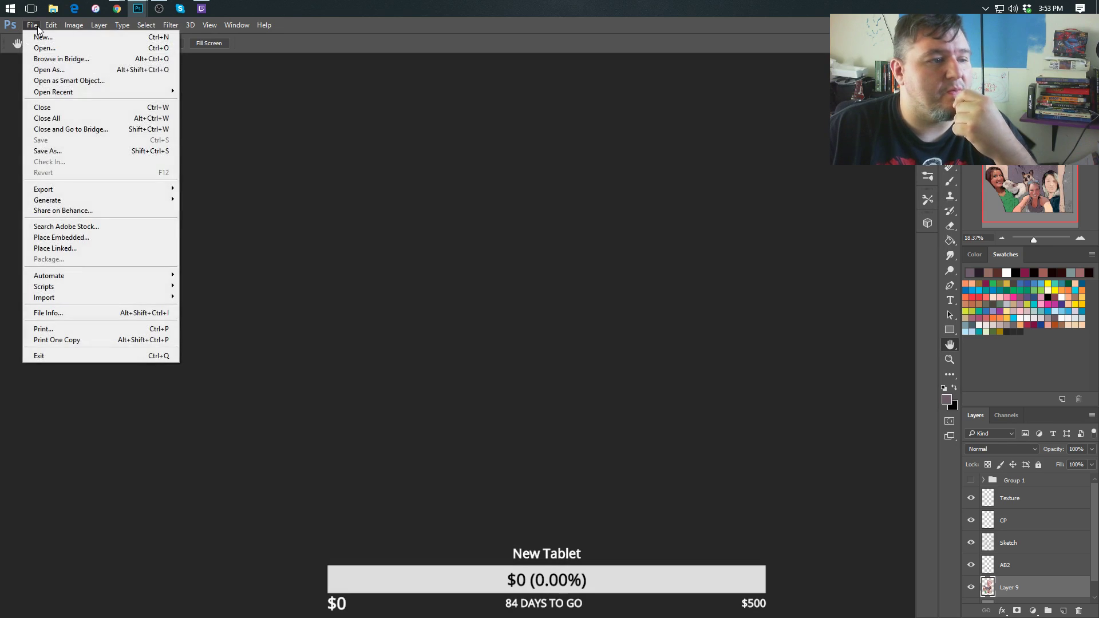
{"action": "mouse_move", "coordinate": [76, 101]}
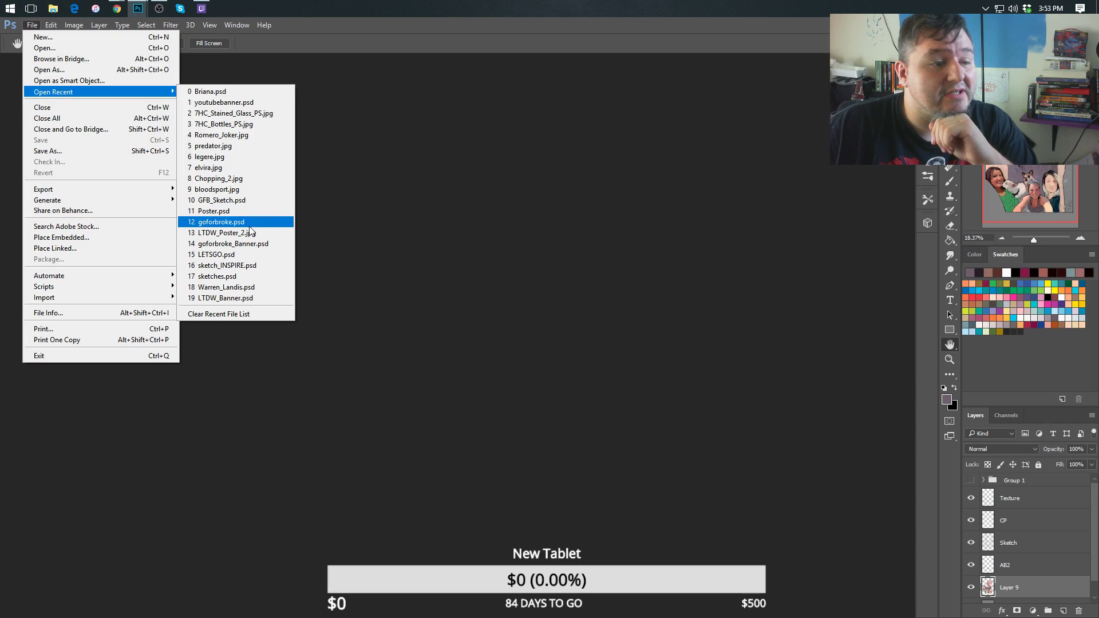
{"action": "left_click", "coordinate": [77, 50]}
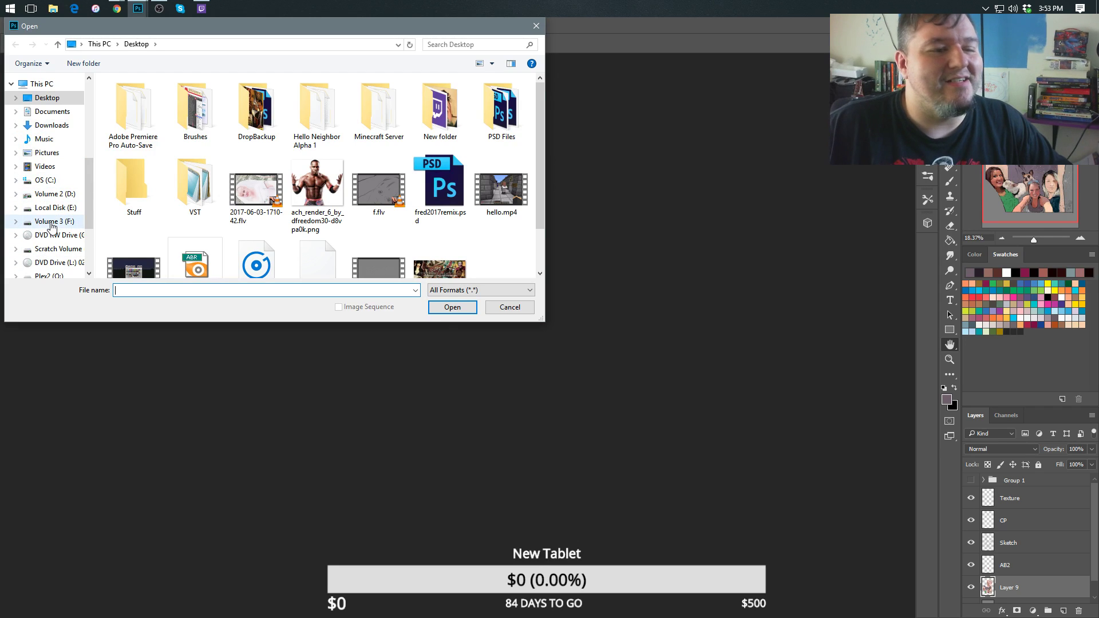
Open Poster.psd from Dropbox > Inspire > Go for Broke.
{"action": "mouse_move", "coordinate": [542, 179]}
{"action": "left_mouse_down"}
{"action": "mouse_move", "coordinate": [542, 247]}
{"action": "mouse_move", "coordinate": [550, 171]}
{"action": "left_mouse_up"}
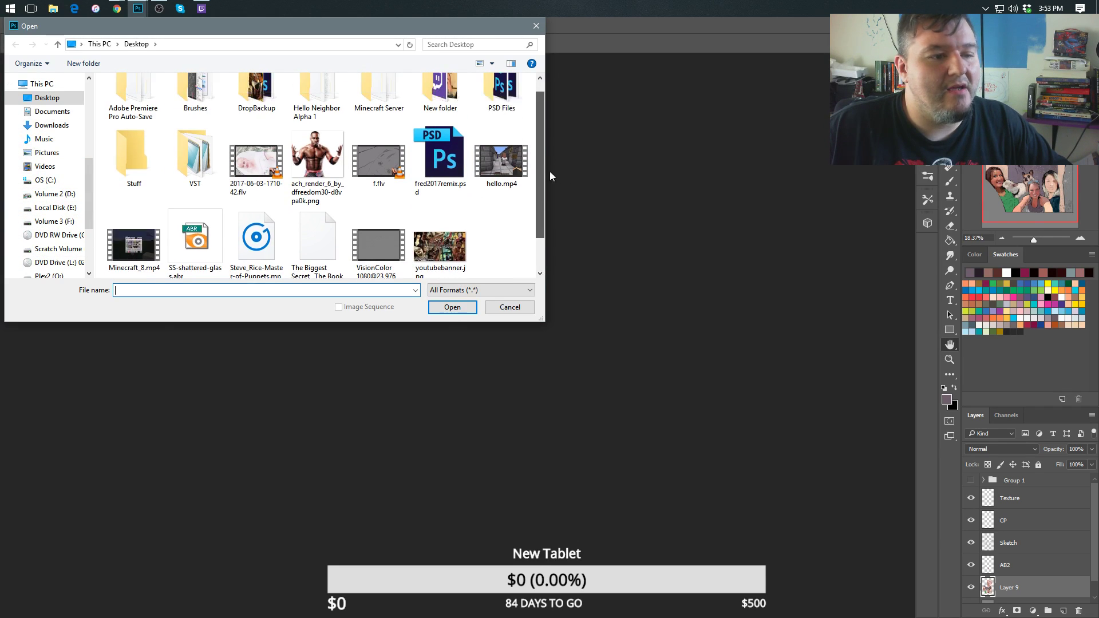
{"action": "scroll", "coordinate": [65, 136], "scroll_direction": "down", "scroll_amount": 1}
{"action": "scroll", "coordinate": [66, 136], "scroll_direction": "up", "scroll_amount": 2}
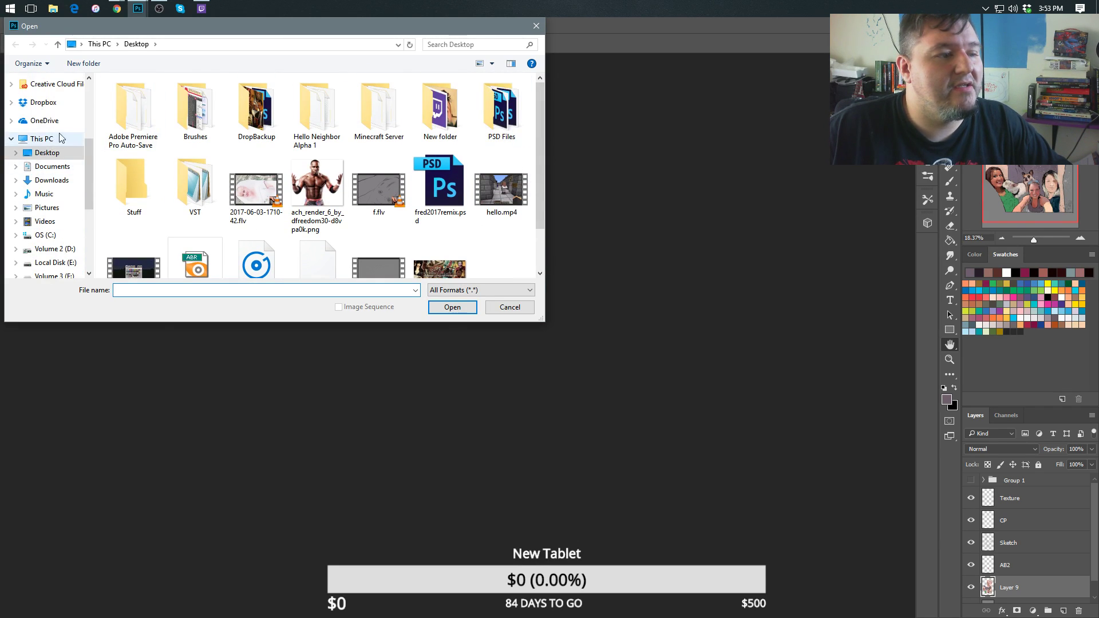
{"action": "left_click", "coordinate": [43, 104]}
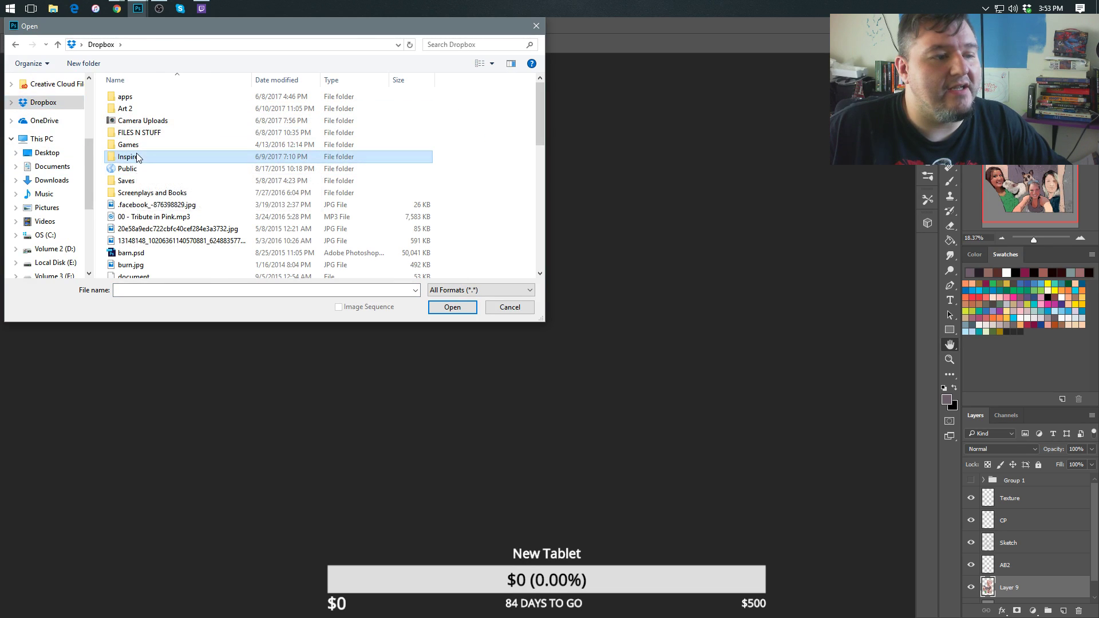
{"action": "double_click", "coordinate": [129, 156]}
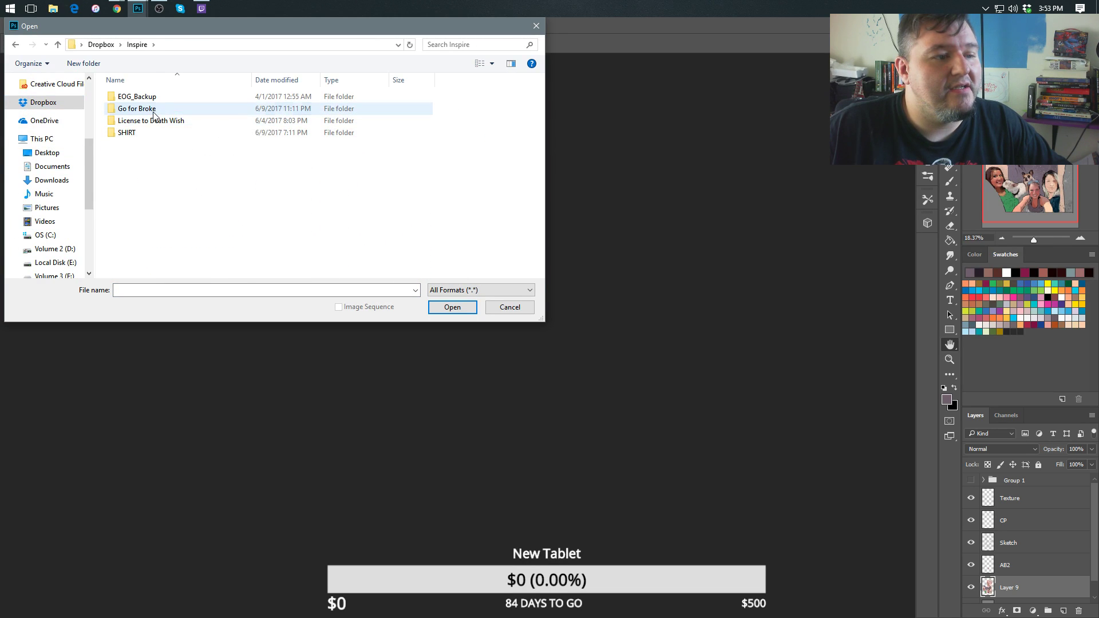
{"action": "double_click", "coordinate": [144, 109]}
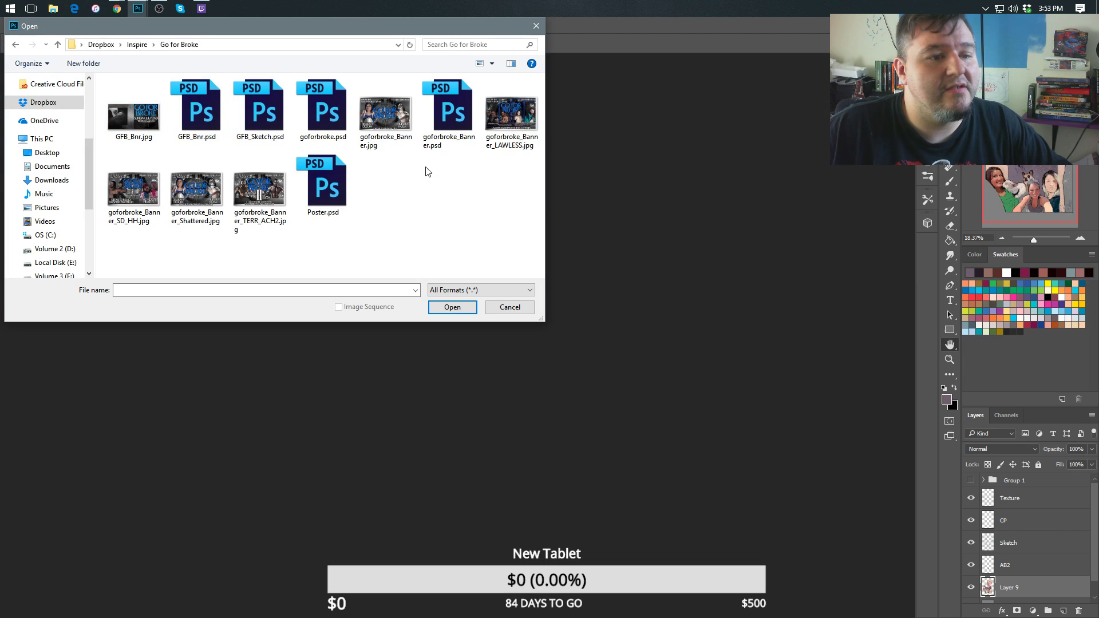
{"action": "left_click", "coordinate": [323, 197]}
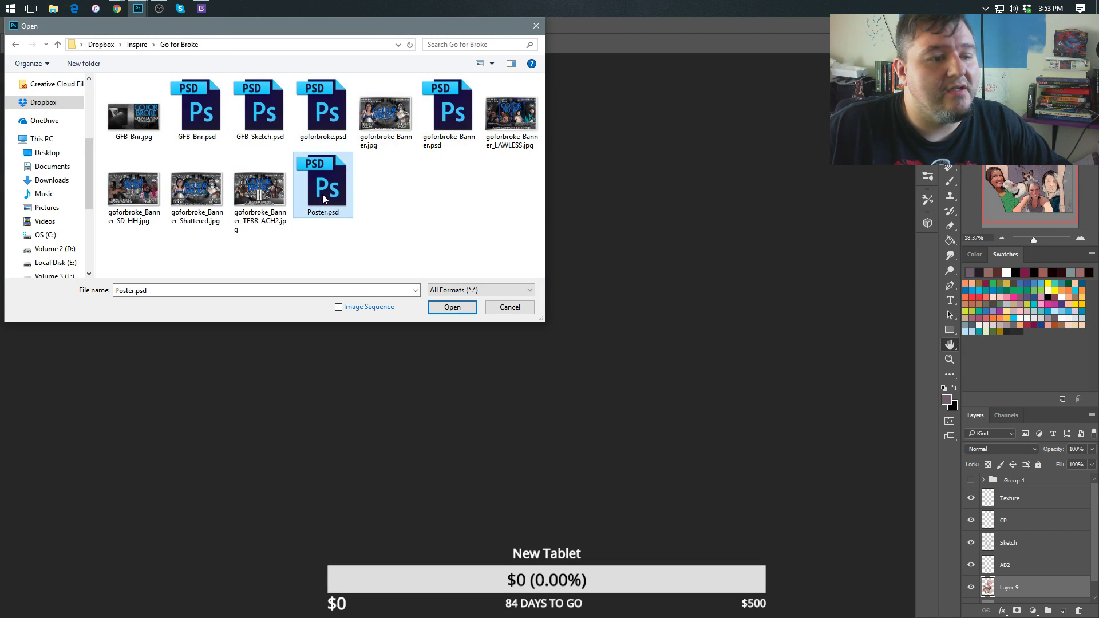
{"action": "left_click", "coordinate": [452, 310]}
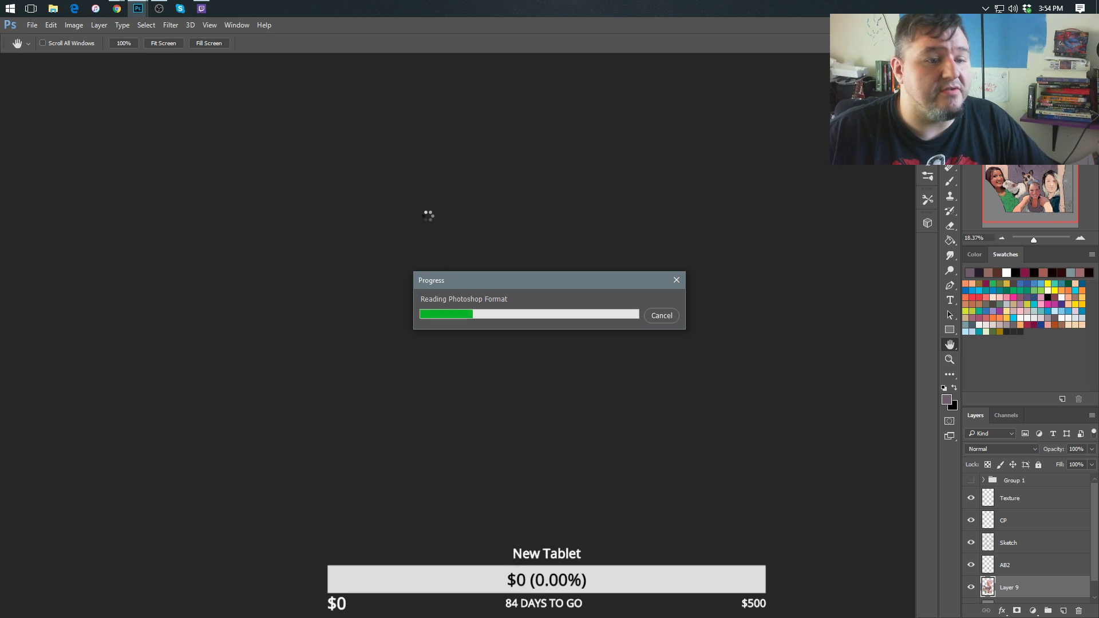
Bring OBS forward, then the Streamlabs Chat Box page in Chrome.
{"action": "left_click", "coordinate": [164, 9]}
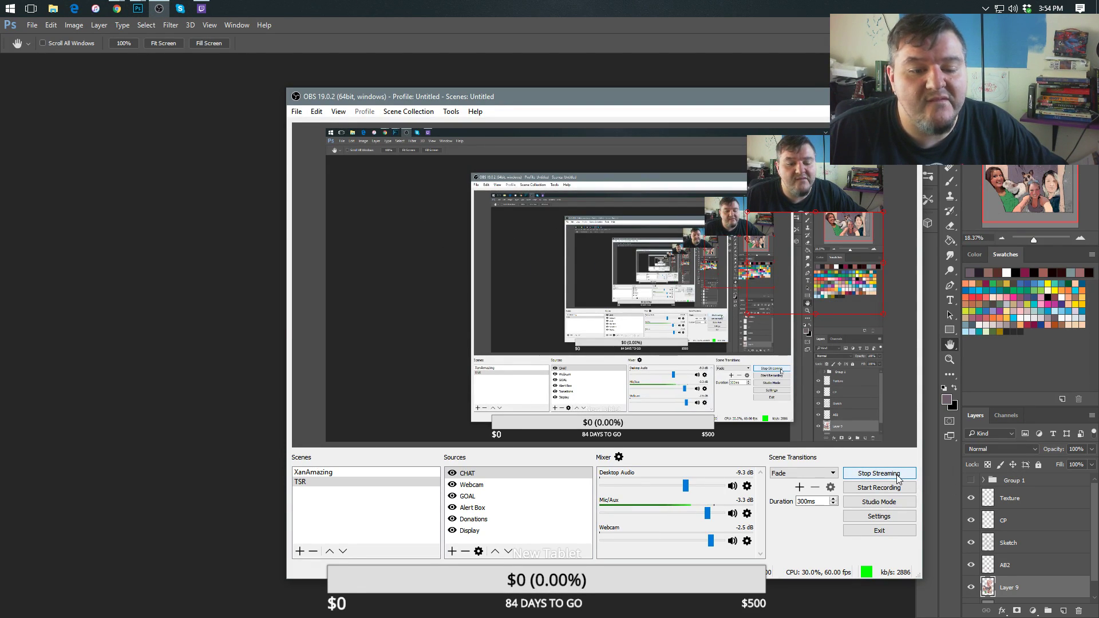
{"action": "mouse_move", "coordinate": [117, 9]}
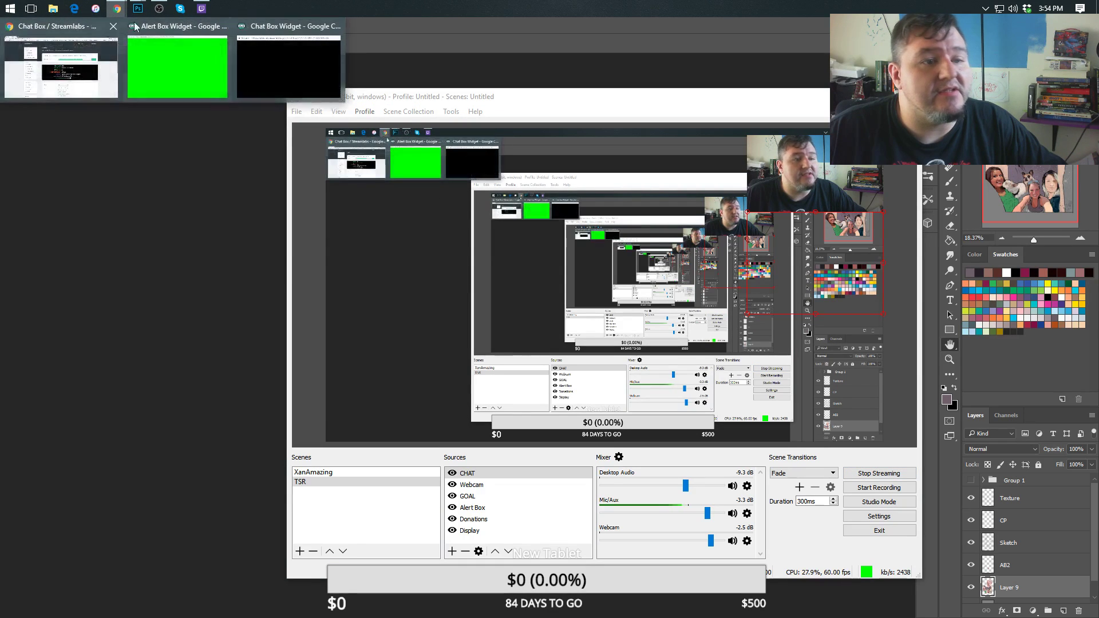
{"action": "left_click", "coordinate": [56, 31]}
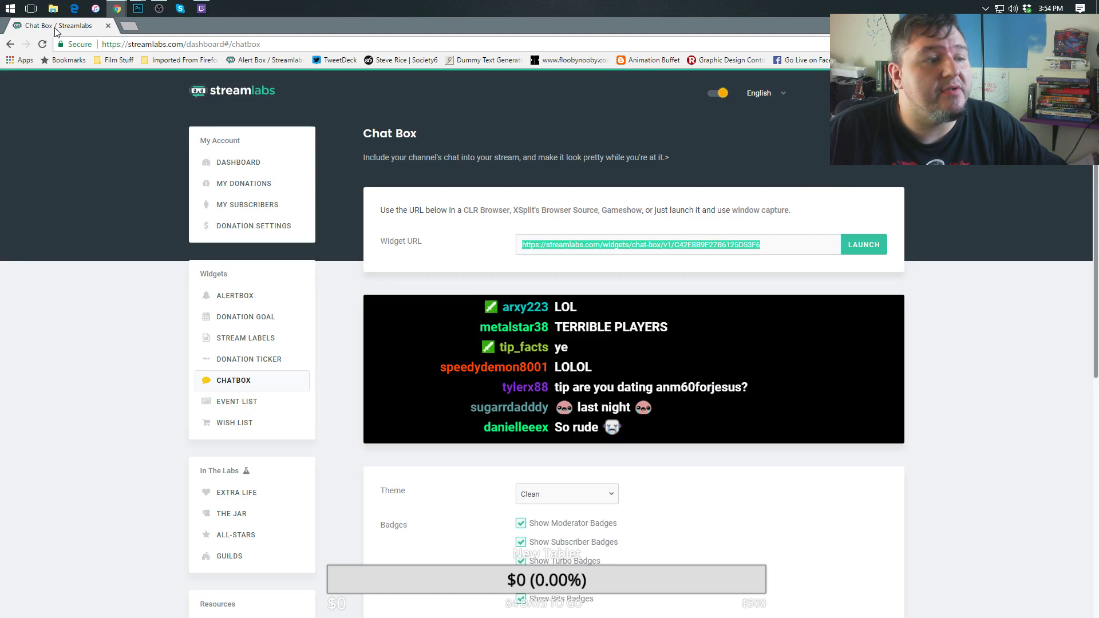
Load twitch.tv in a new Chrome tab, close that tab, and switch back to OBS.
{"action": "left_click", "coordinate": [128, 27]}
{"action": "type", "text": "twitch"}
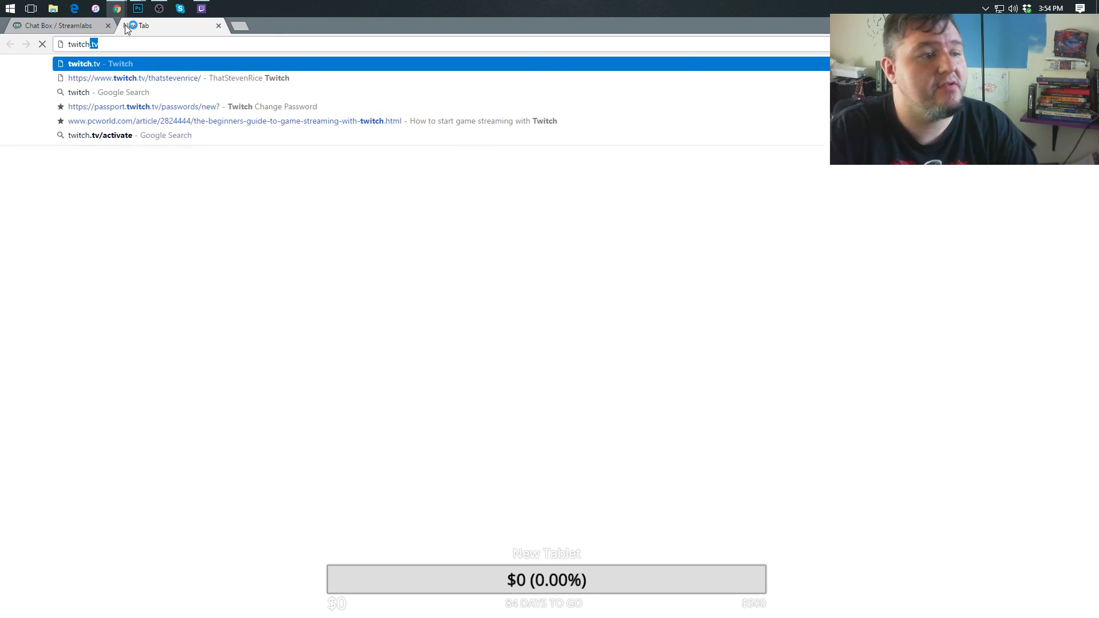
{"action": "key", "text": "Return"}
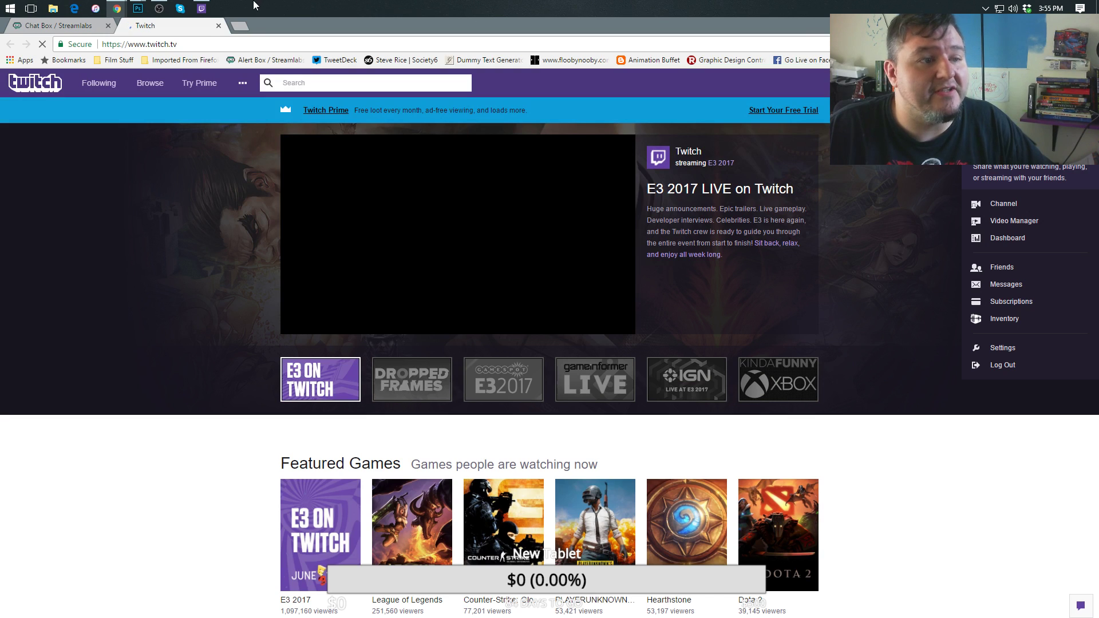
{"action": "left_click", "coordinate": [219, 26]}
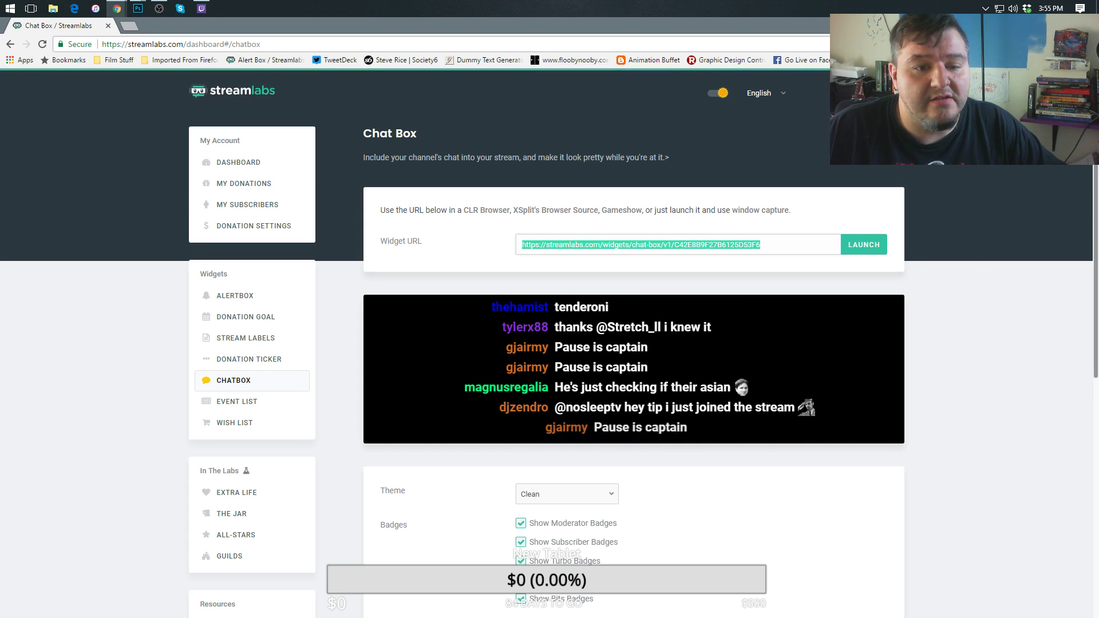
{"action": "key", "text": "alt+Tab"}
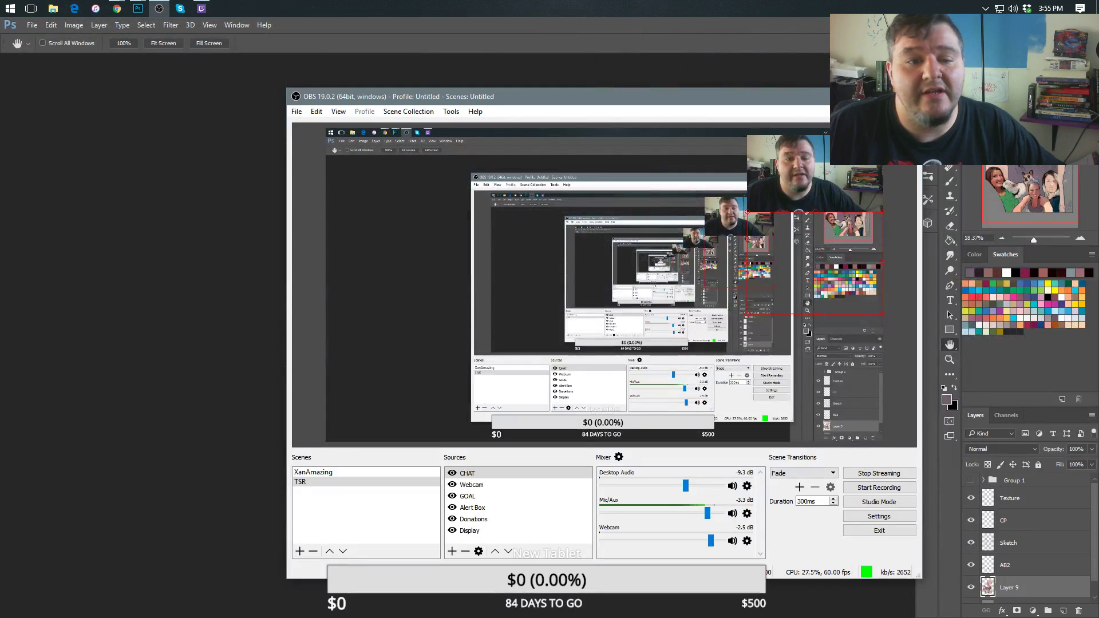
Bring Photoshop to the front showing Poster.psd.
{"action": "left_click", "coordinate": [144, 210]}
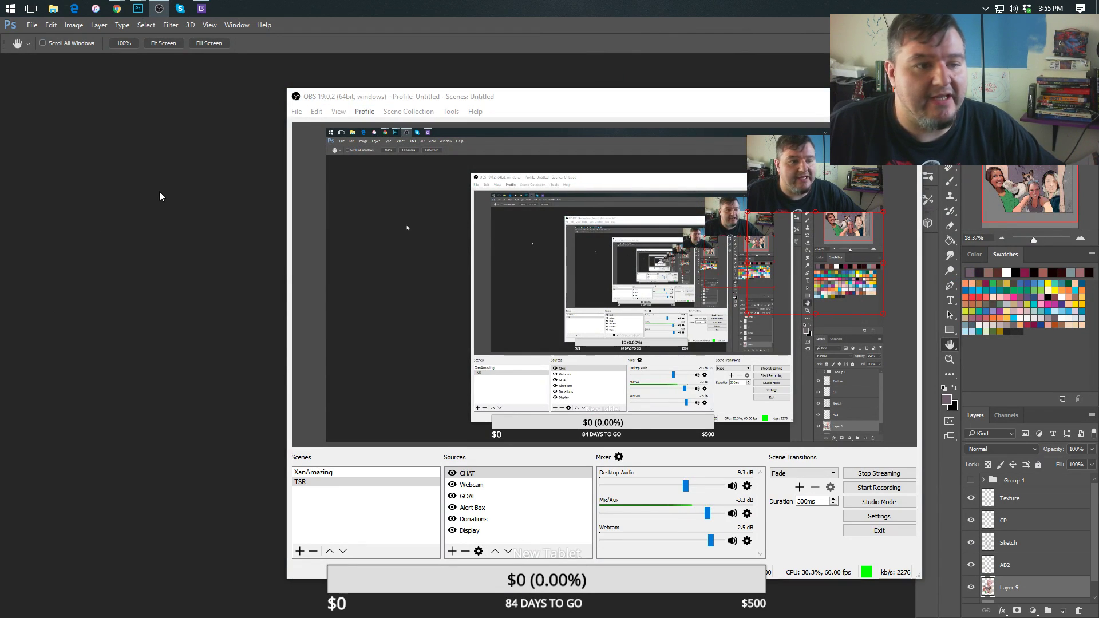
{"action": "left_click", "coordinate": [138, 8]}
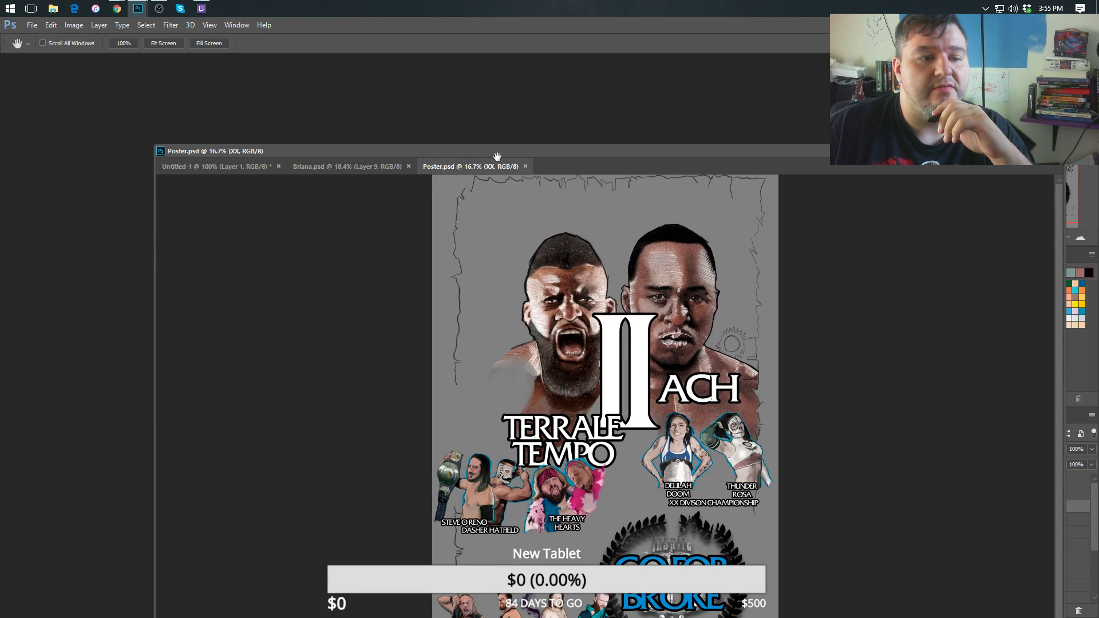
Dock Poster.psd in the main workspace, minimize the Briana window, and delete hidden Layer 1.
{"action": "left_click_drag", "start_coordinate": [493, 166], "coordinate": [344, 60]}
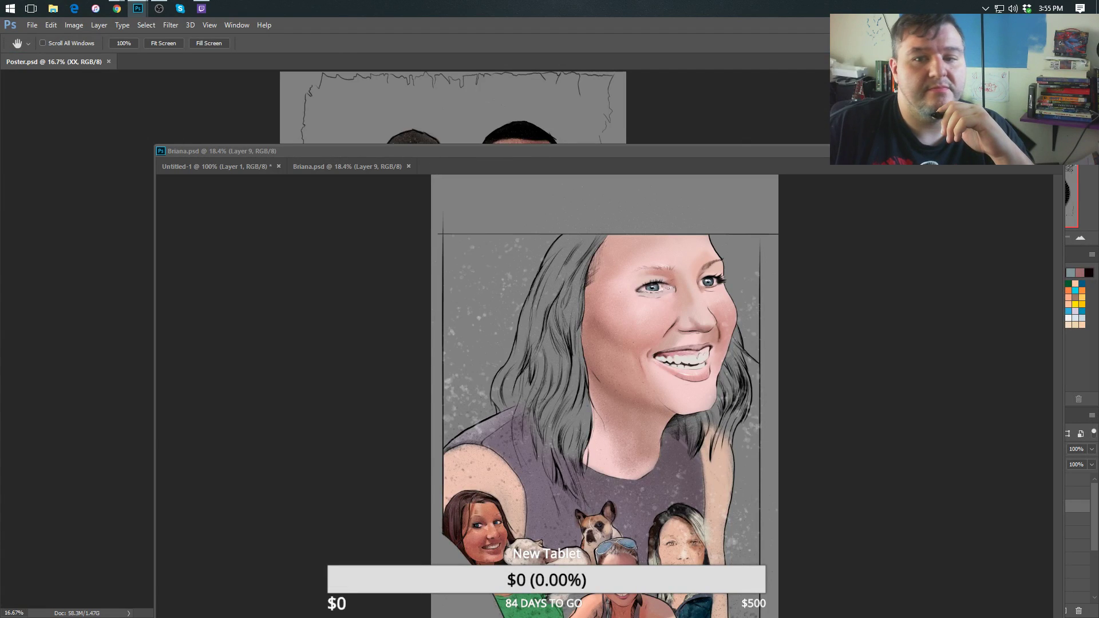
{"action": "left_click", "coordinate": [1002, 151]}
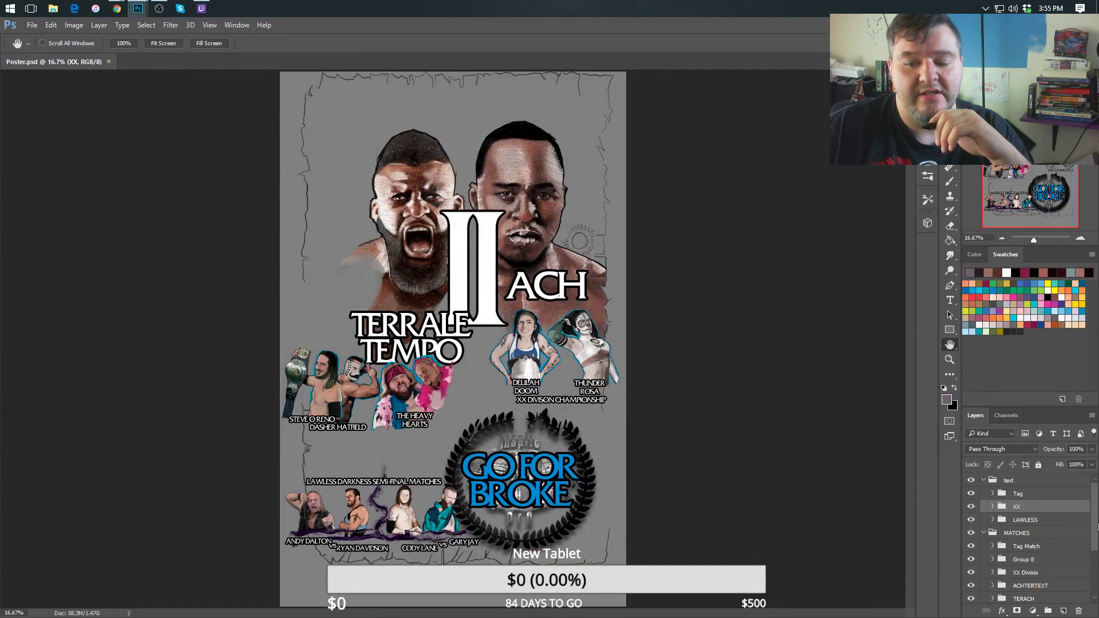
{"action": "left_click_drag", "start_coordinate": [1095, 547], "coordinate": [1096, 590]}
{"action": "left_click", "coordinate": [1042, 557]}
{"action": "key", "text": "Delete"}
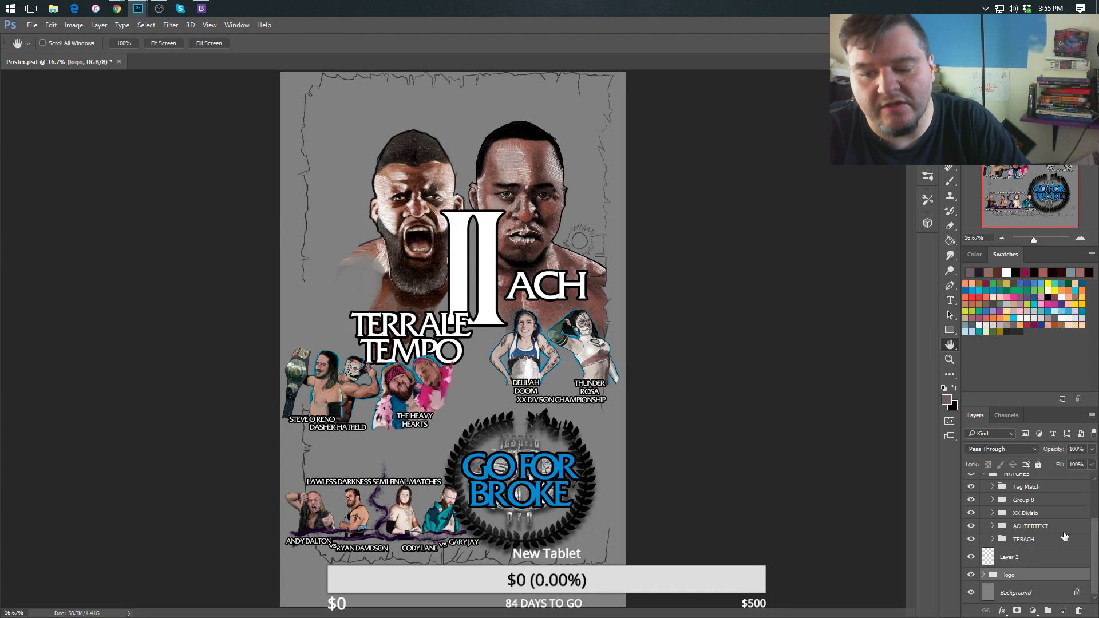
Collapse the text group, expand TERACH, collapse ACH, and target the ACH layer mask.
{"action": "scroll", "coordinate": [1094, 540], "scroll_direction": "up", "scroll_amount": 3}
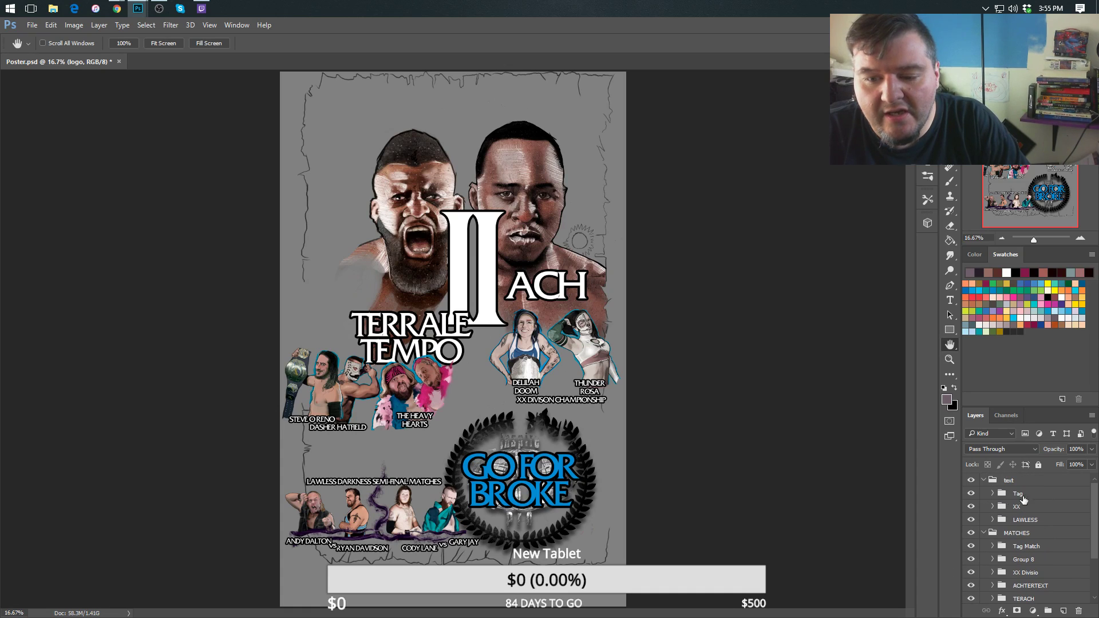
{"action": "left_click", "coordinate": [983, 481]}
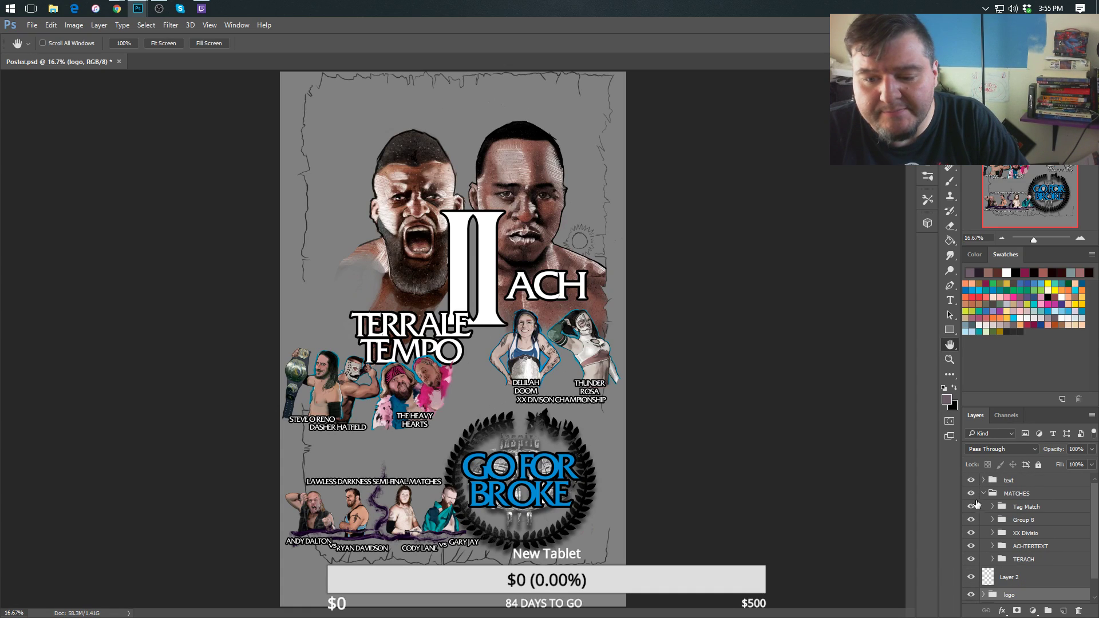
{"action": "left_click", "coordinate": [993, 560]}
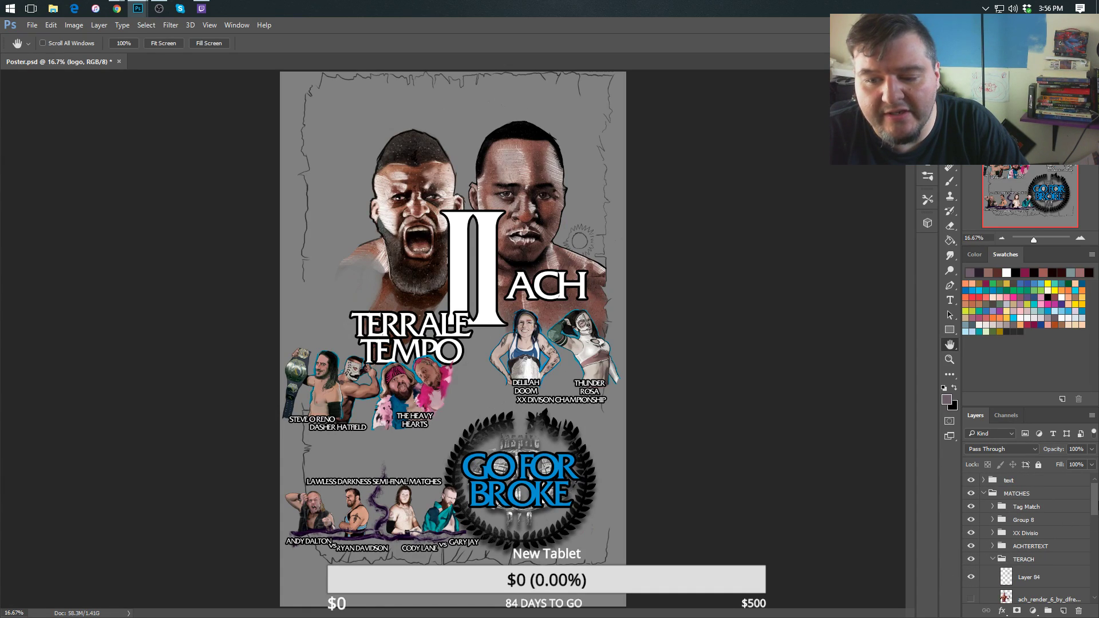
{"action": "left_click_drag", "start_coordinate": [1093, 500], "coordinate": [1082, 544]}
{"action": "left_click", "coordinate": [999, 511]}
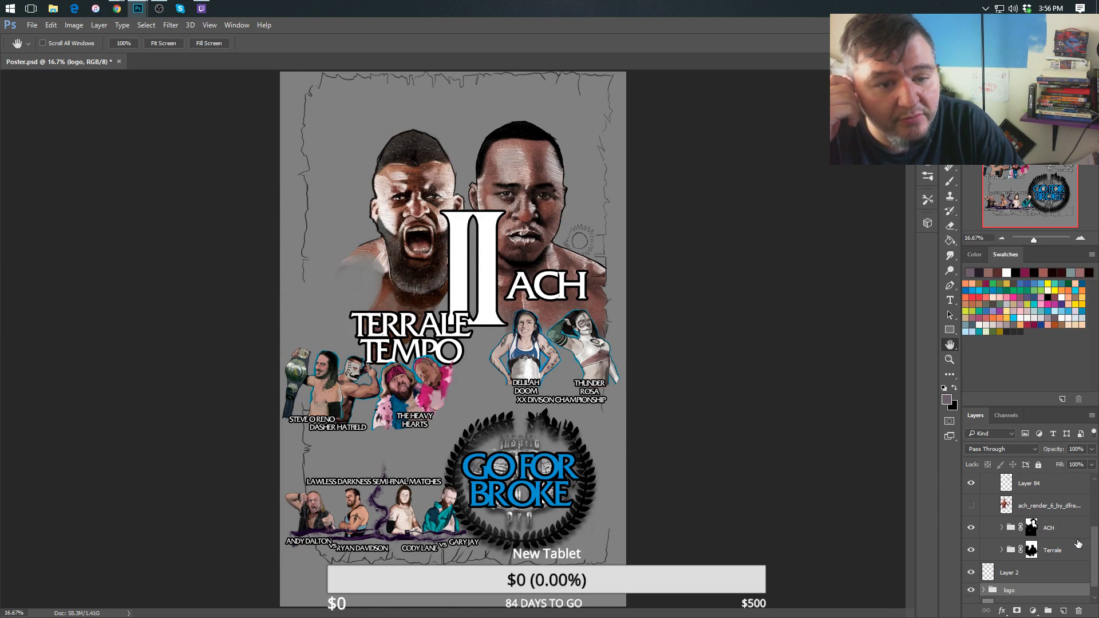
{"action": "left_click", "coordinate": [1031, 528]}
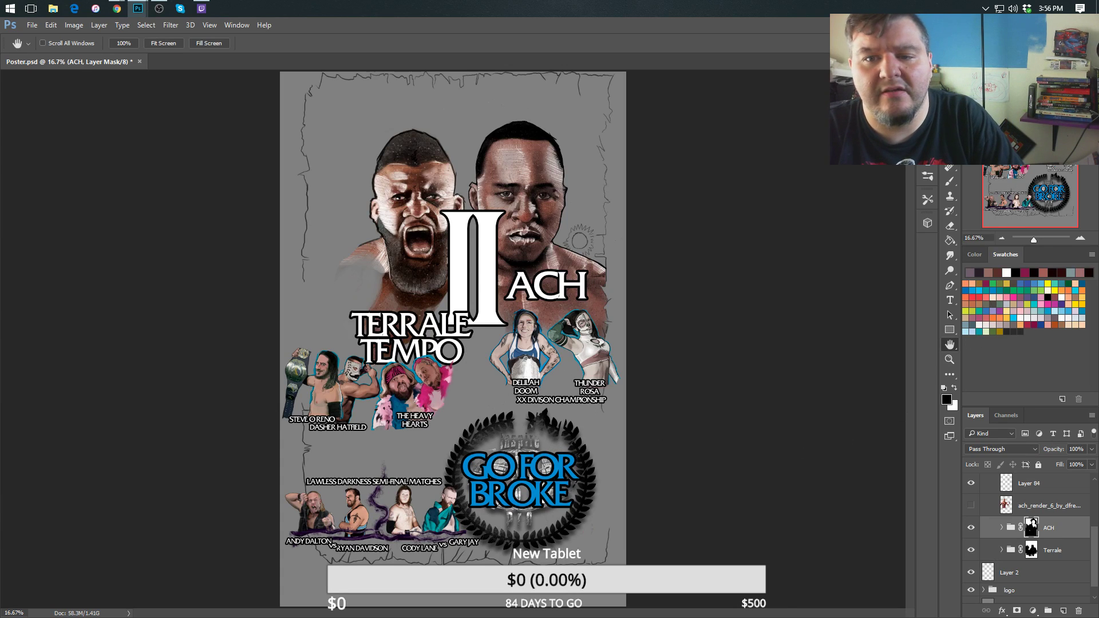
Try dragging the ACH portrait lower with the Move tool, undo it, and dismiss the error.
{"action": "key", "text": "v"}
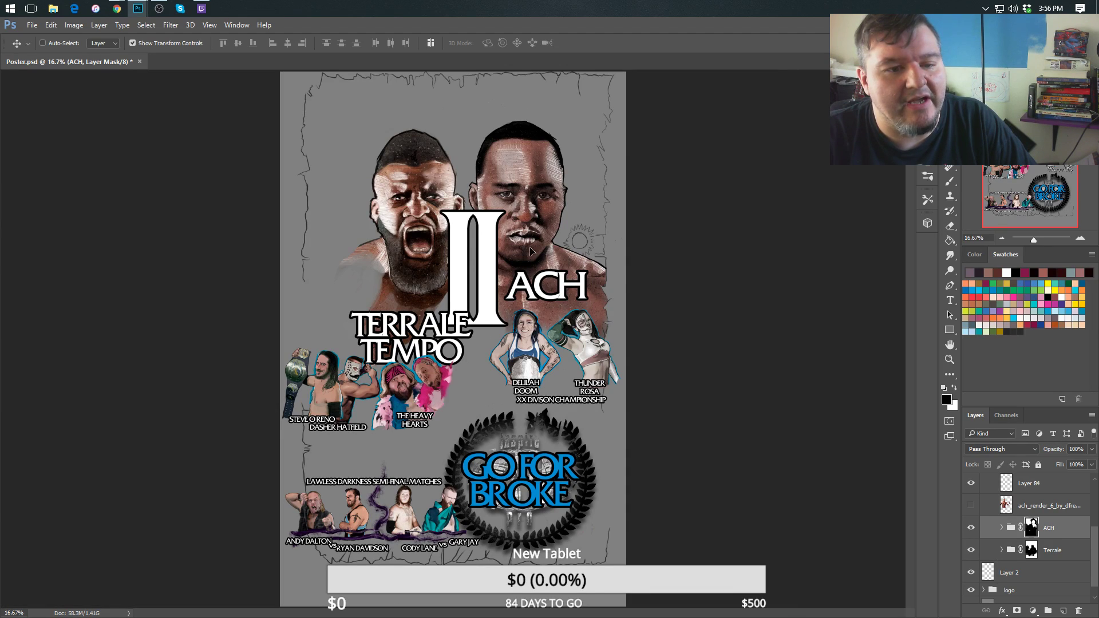
{"action": "left_click_drag", "start_coordinate": [548, 243], "coordinate": [920, 498]}
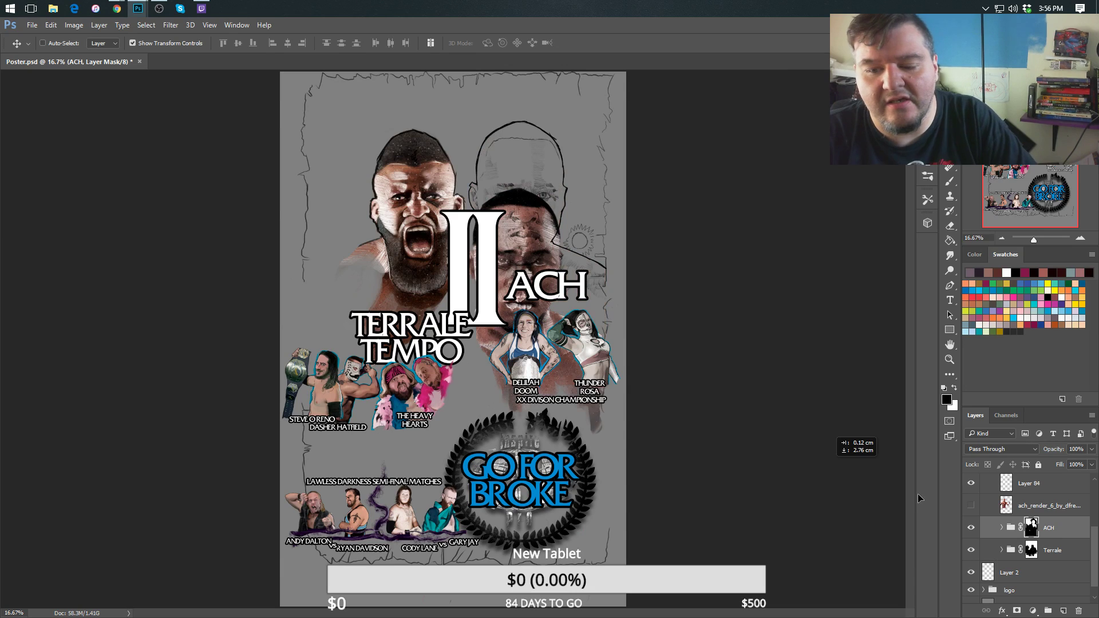
{"action": "key", "text": "ctrl+alt+z"}
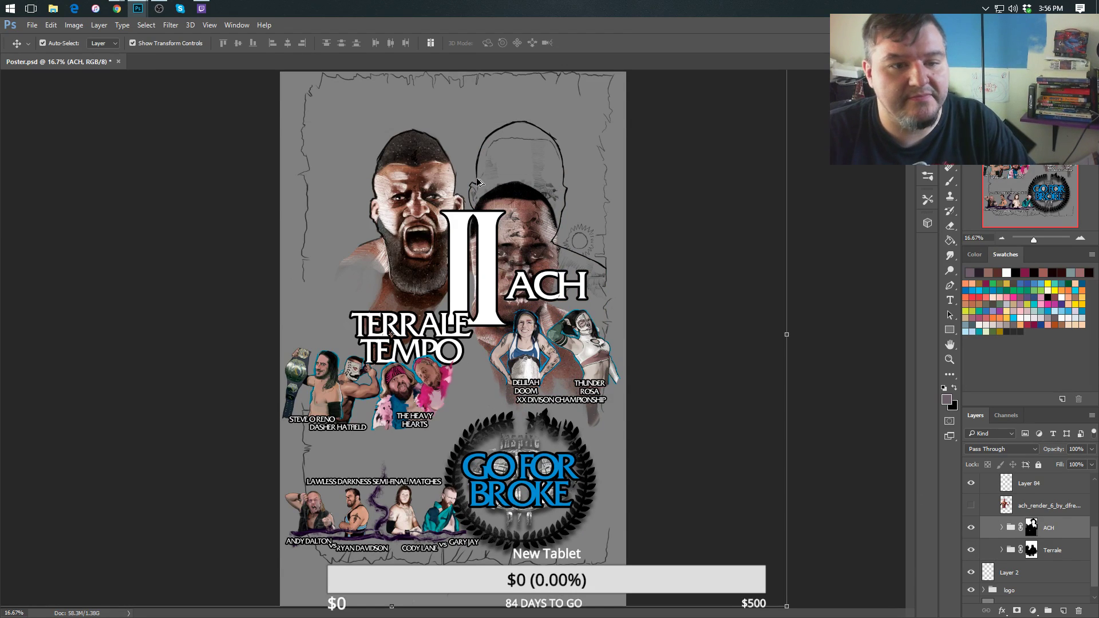
{"action": "key", "text": "ctrl+alt+z"}
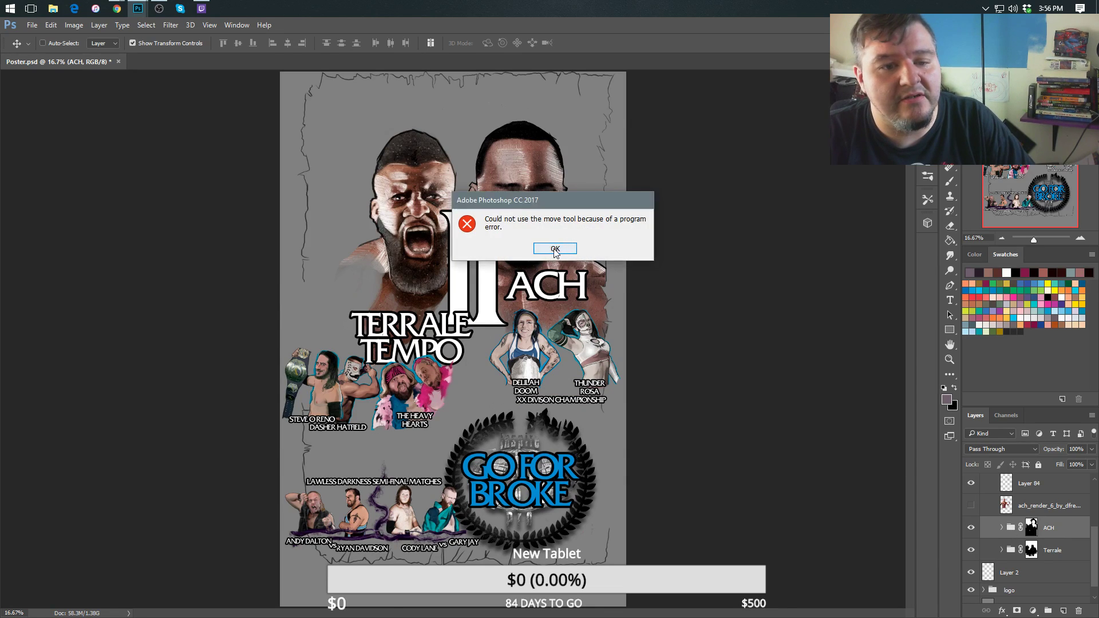
{"action": "left_click", "coordinate": [558, 249]}
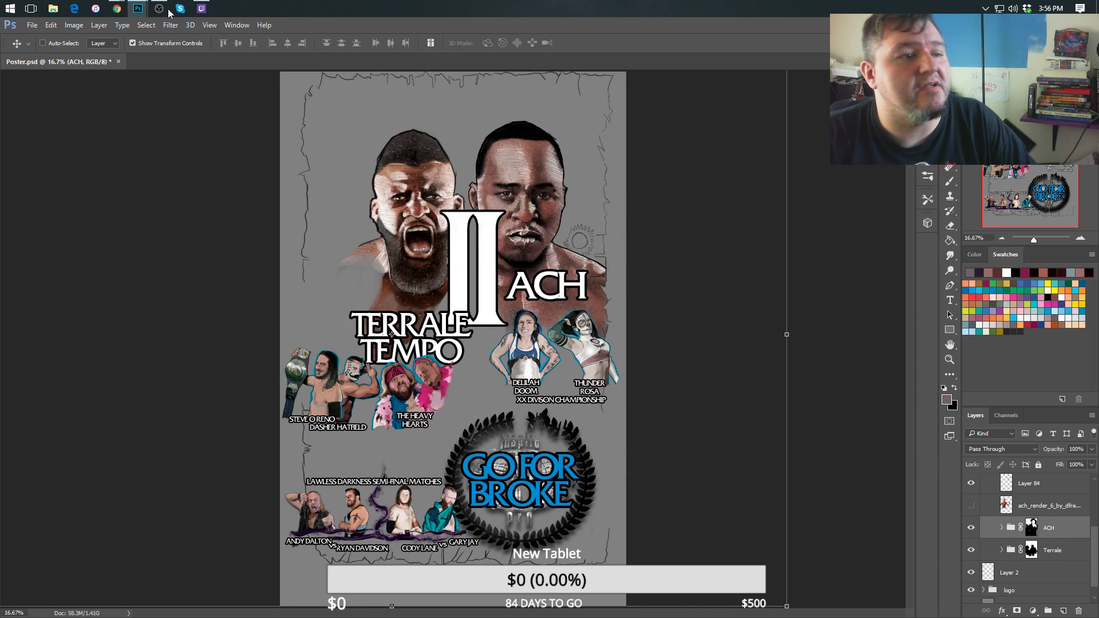
Quit the Twitch app and nudge the ACH portrait slightly left.
{"action": "right_click", "coordinate": [202, 9]}
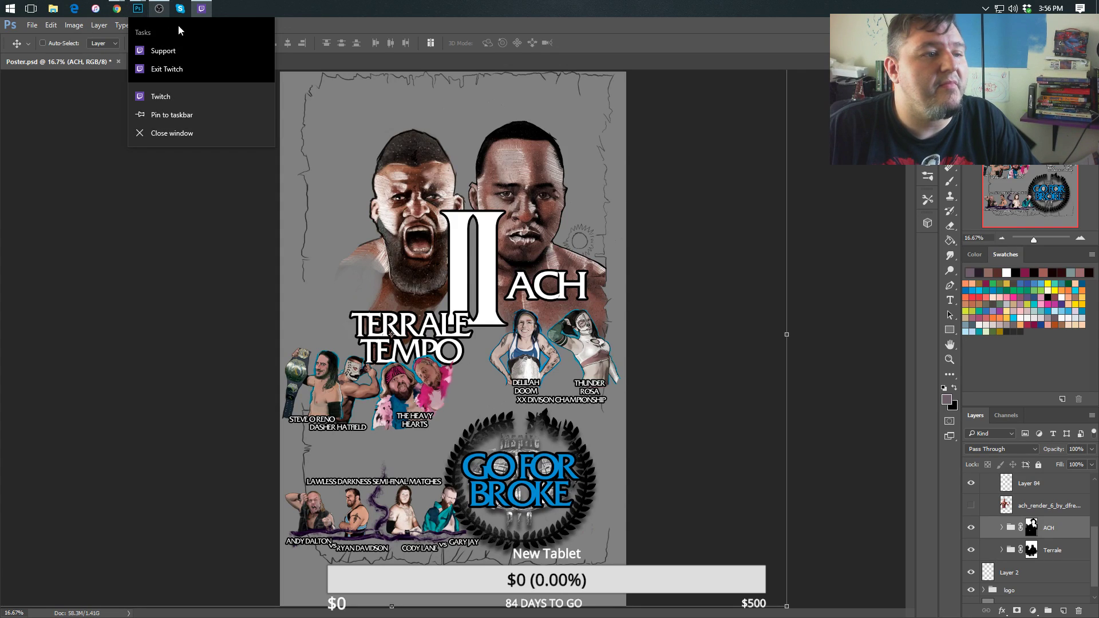
{"action": "left_click", "coordinate": [215, 68]}
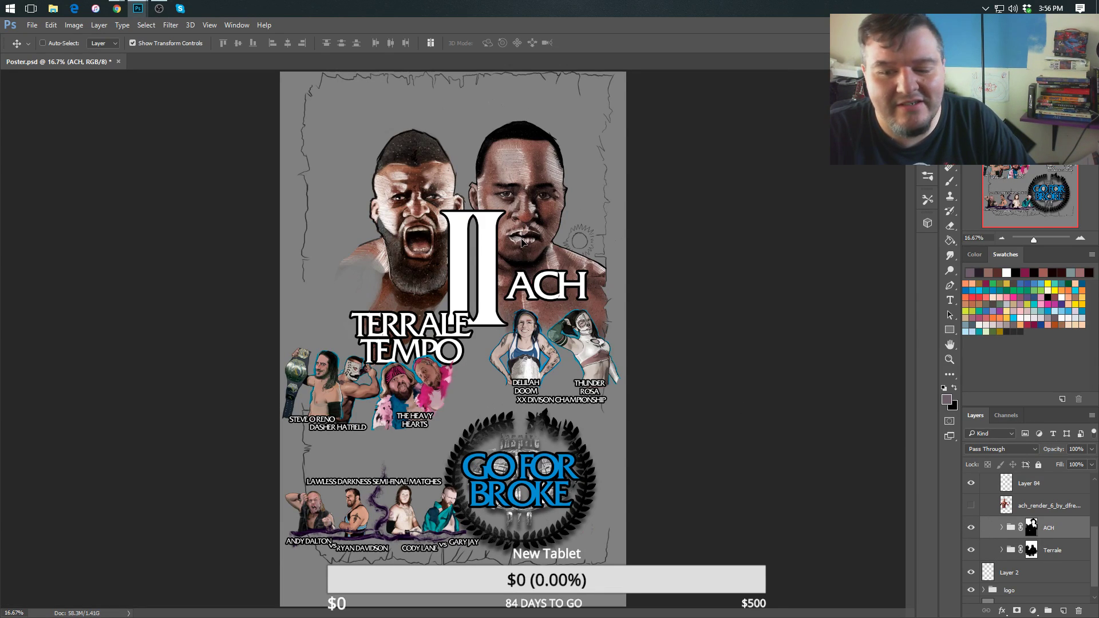
{"action": "left_click_drag", "start_coordinate": [522, 242], "coordinate": [514, 272]}
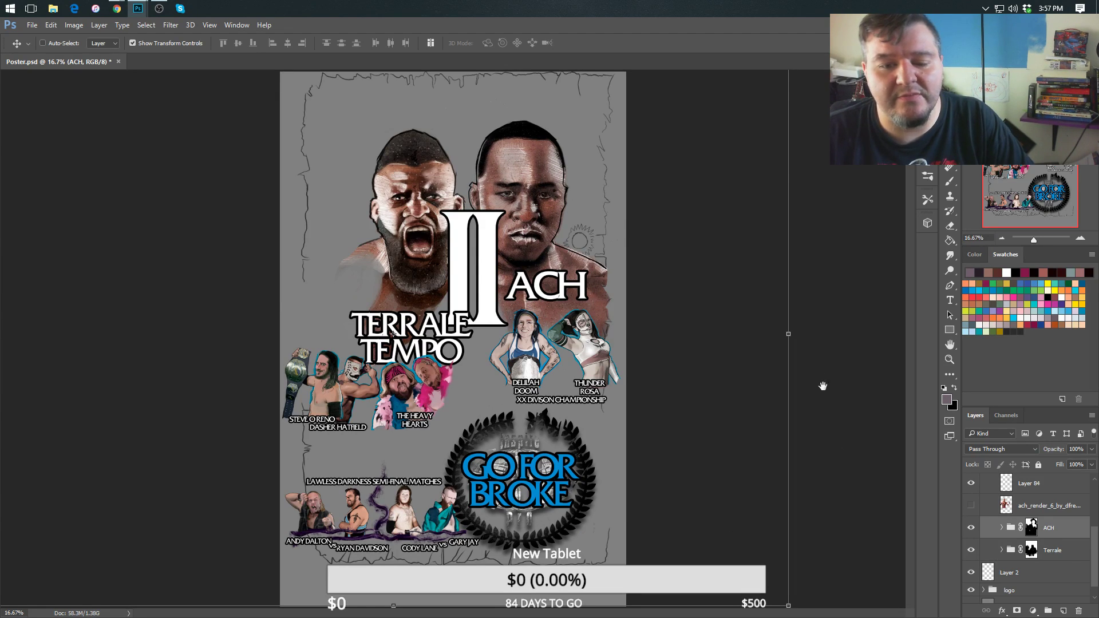
{"action": "key", "text": "shift+Left"}
{"action": "key", "text": "shift+Left"}
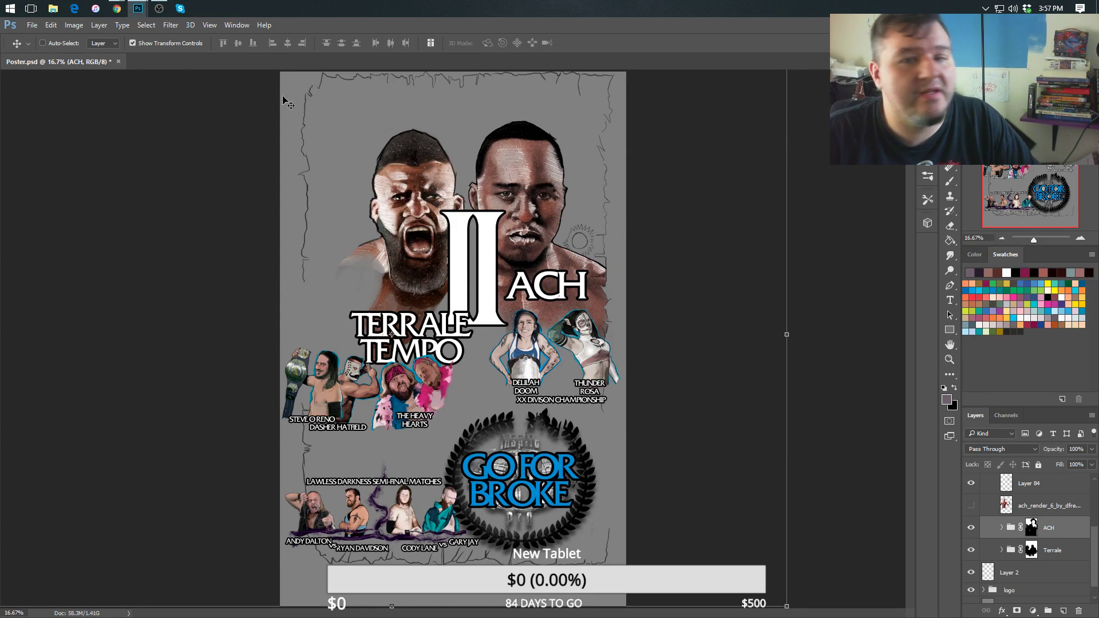
Show Layer 84's hatching over ACH's face and drag it down the layer stack.
{"action": "left_click", "coordinate": [949, 182]}
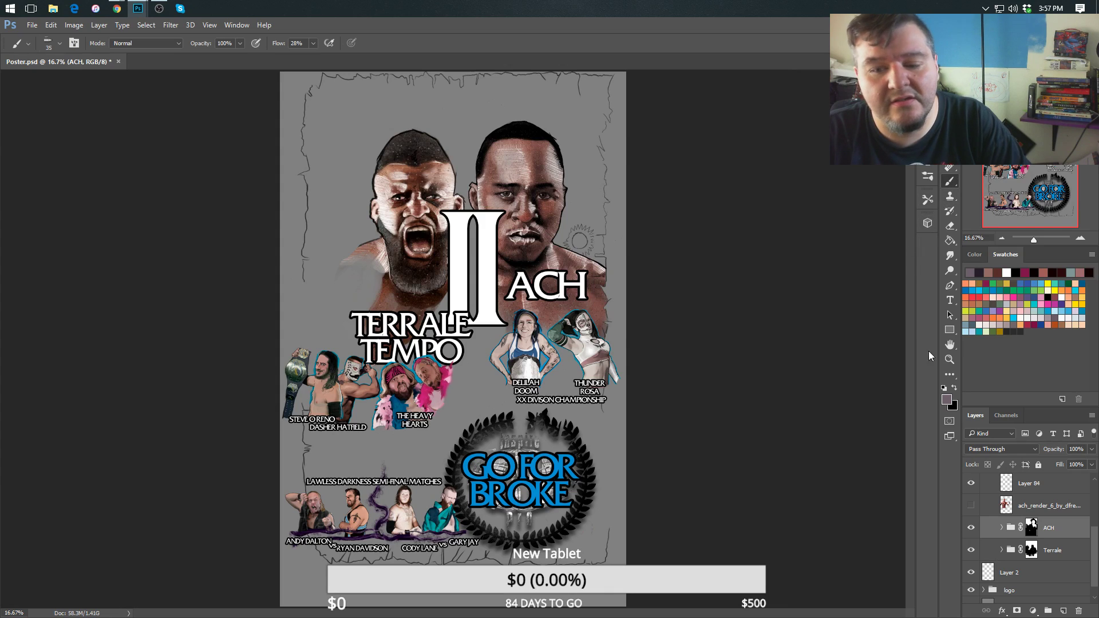
{"action": "scroll", "coordinate": [1093, 537], "scroll_direction": "up", "scroll_amount": 2}
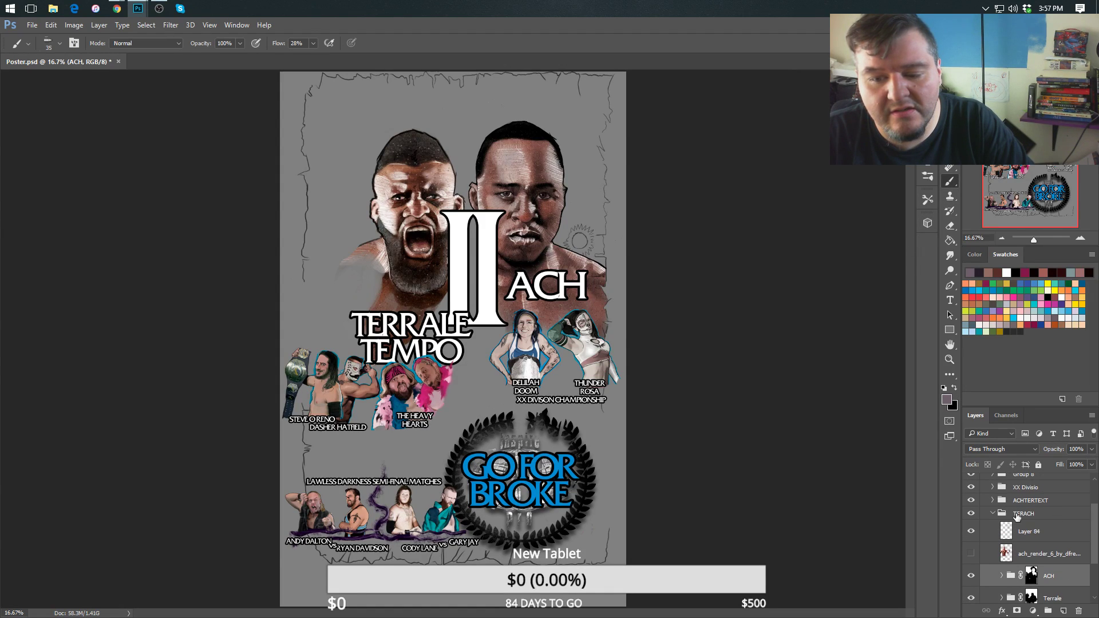
{"action": "left_click", "coordinate": [972, 532]}
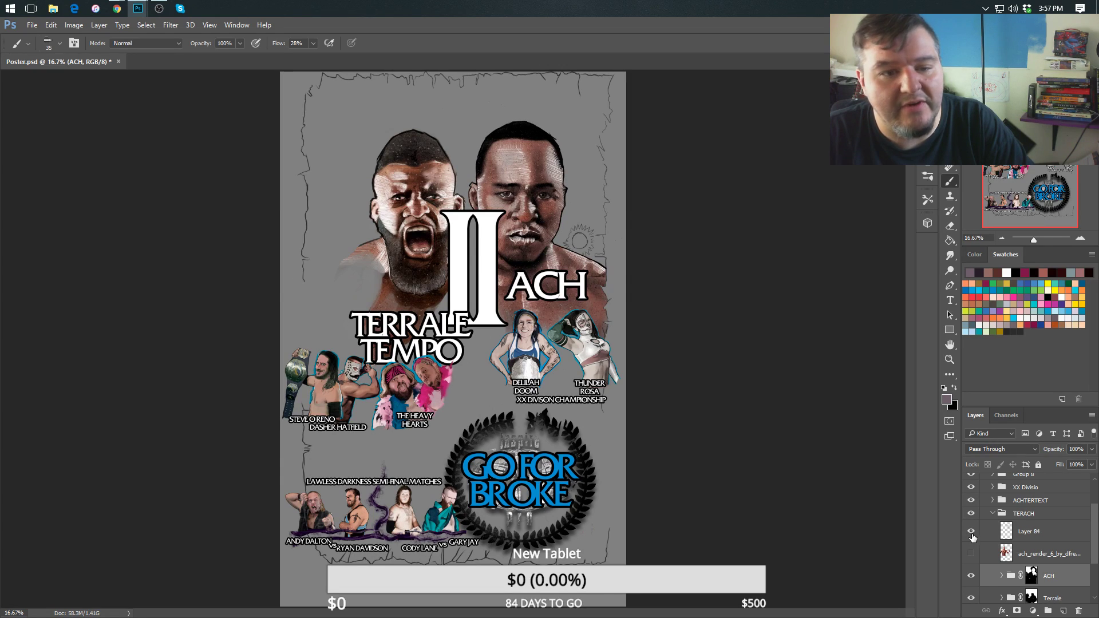
{"action": "left_click_drag", "start_coordinate": [1023, 536], "coordinate": [1043, 564]}
{"action": "left_click_drag", "start_coordinate": [1094, 538], "coordinate": [1094, 558]}
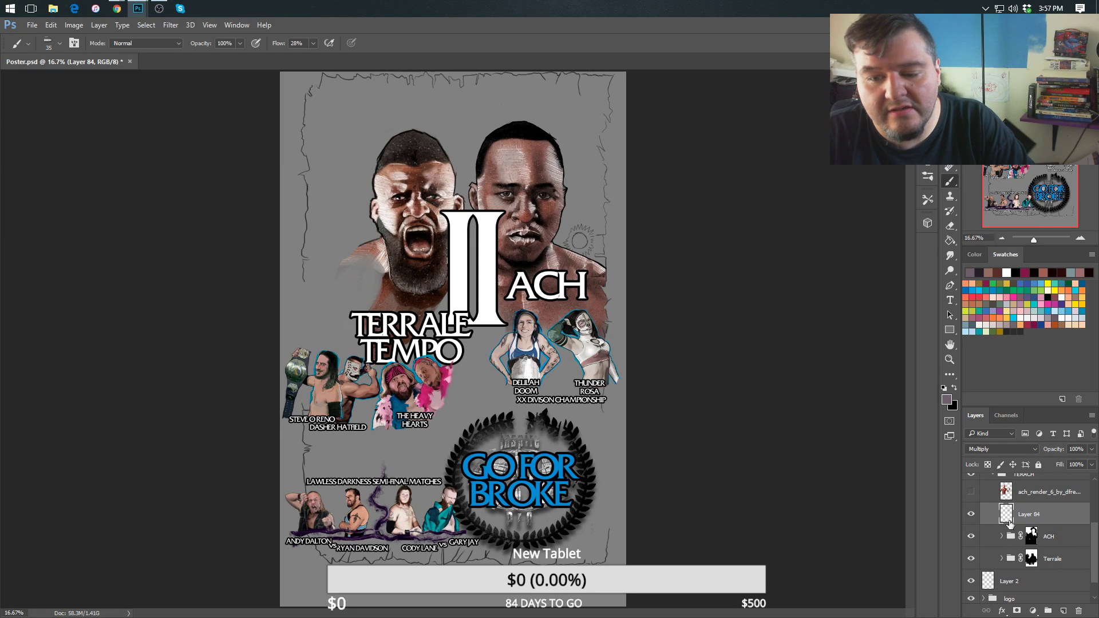
Place Layer 84 inside the ACH group below Layer 78, then target the group mask with black reset.
{"action": "left_click", "coordinate": [1002, 537]}
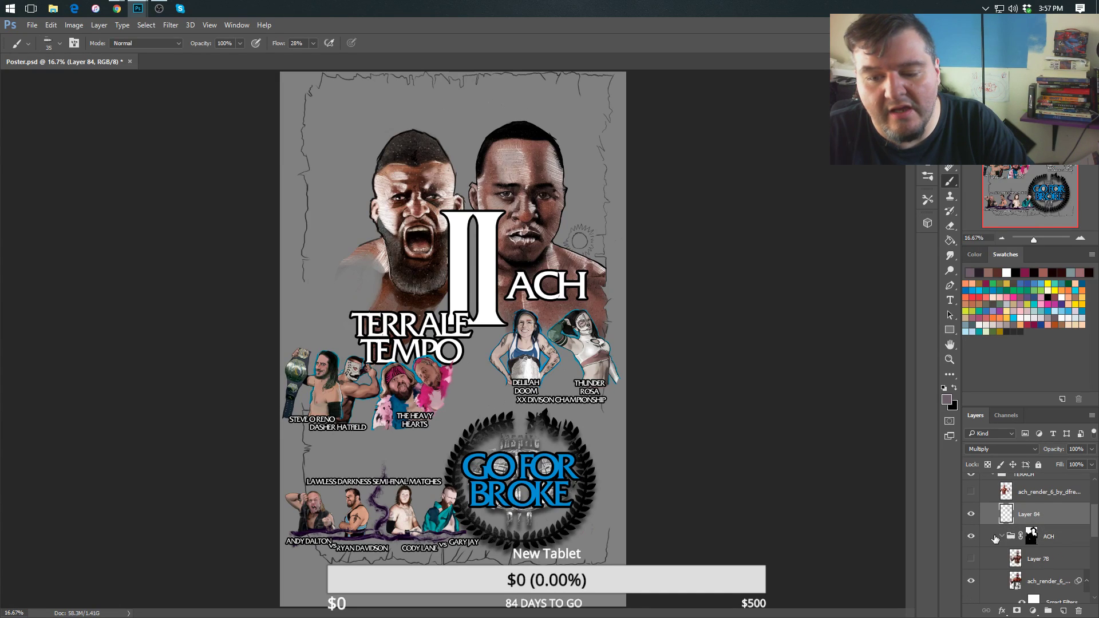
{"action": "left_click_drag", "start_coordinate": [1010, 512], "coordinate": [1002, 568]}
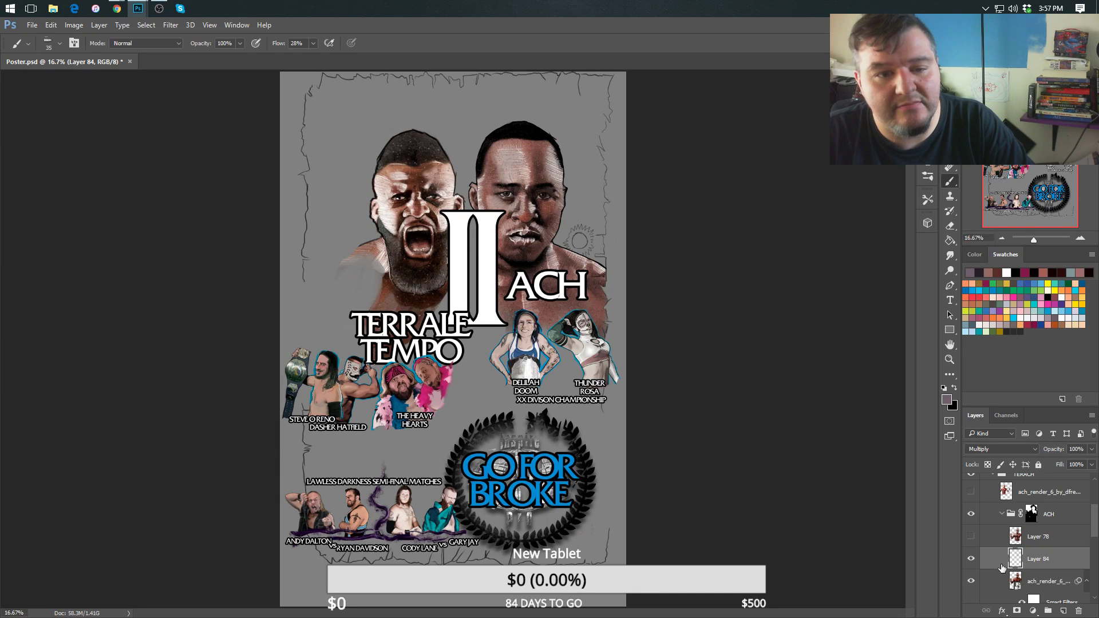
{"action": "left_click", "coordinate": [1003, 515]}
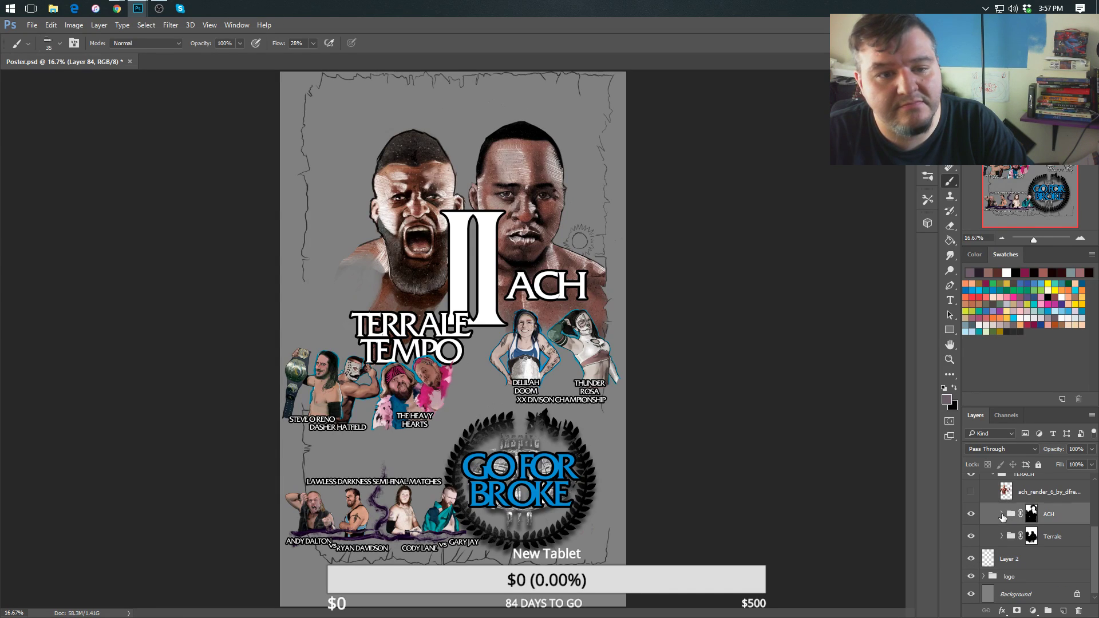
{"action": "left_click", "coordinate": [949, 227]}
{"action": "left_click", "coordinate": [1031, 514]}
{"action": "key", "text": "d"}
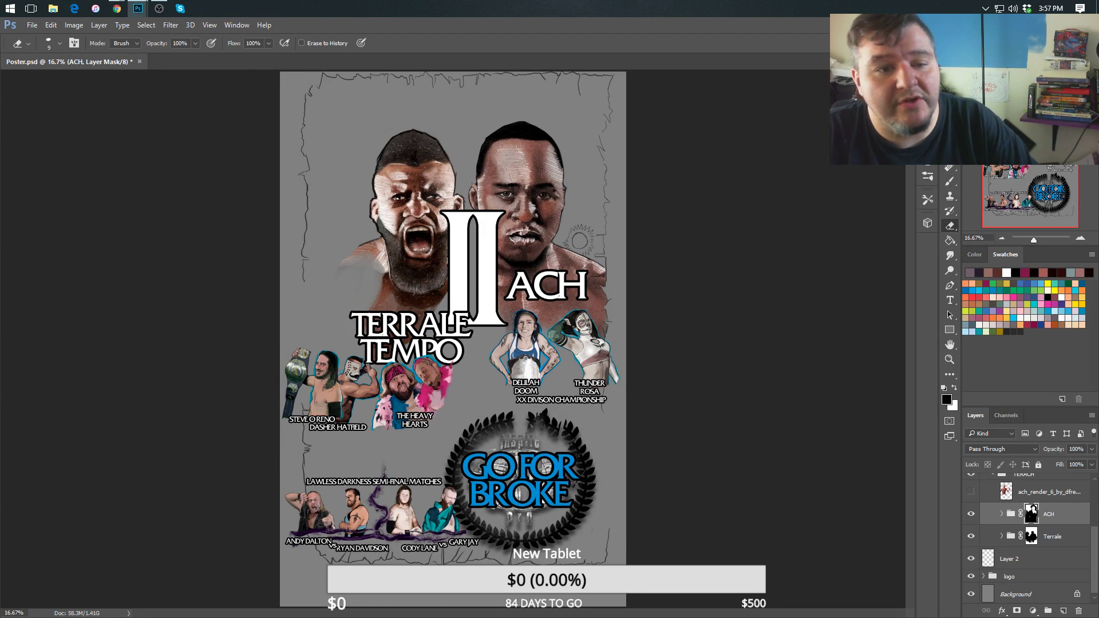
Choose a larger brush preset and enlarge the brush slightly.
{"action": "left_click", "coordinate": [950, 181]}
{"action": "left_click", "coordinate": [928, 176]}
{"action": "left_click", "coordinate": [782, 206]}
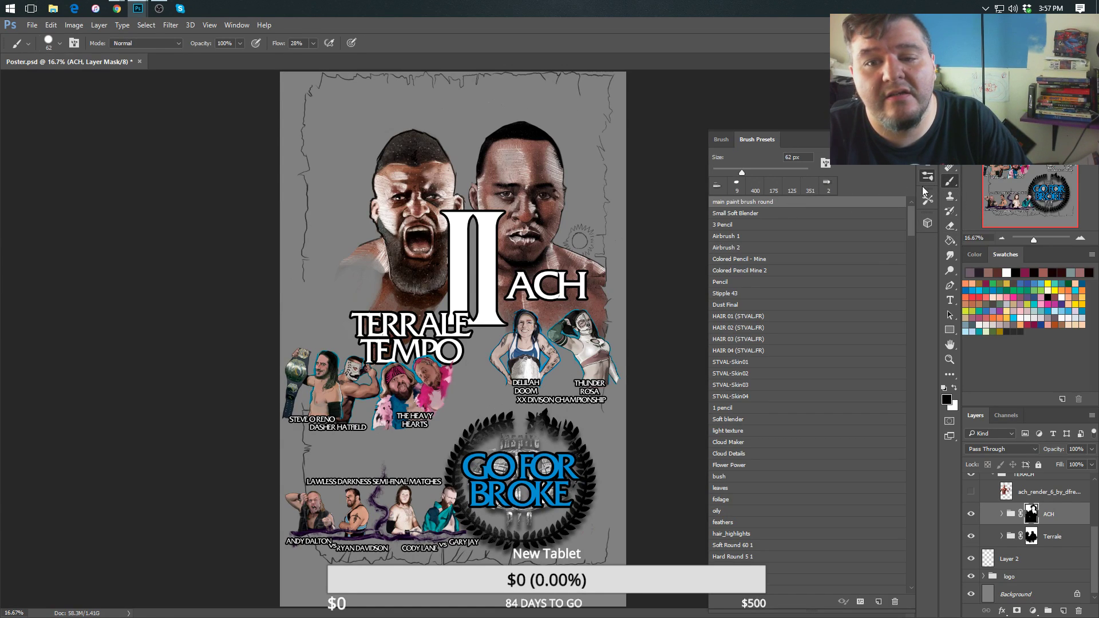
{"action": "left_click", "coordinate": [928, 176]}
{"action": "key", "text": "bracketright"}
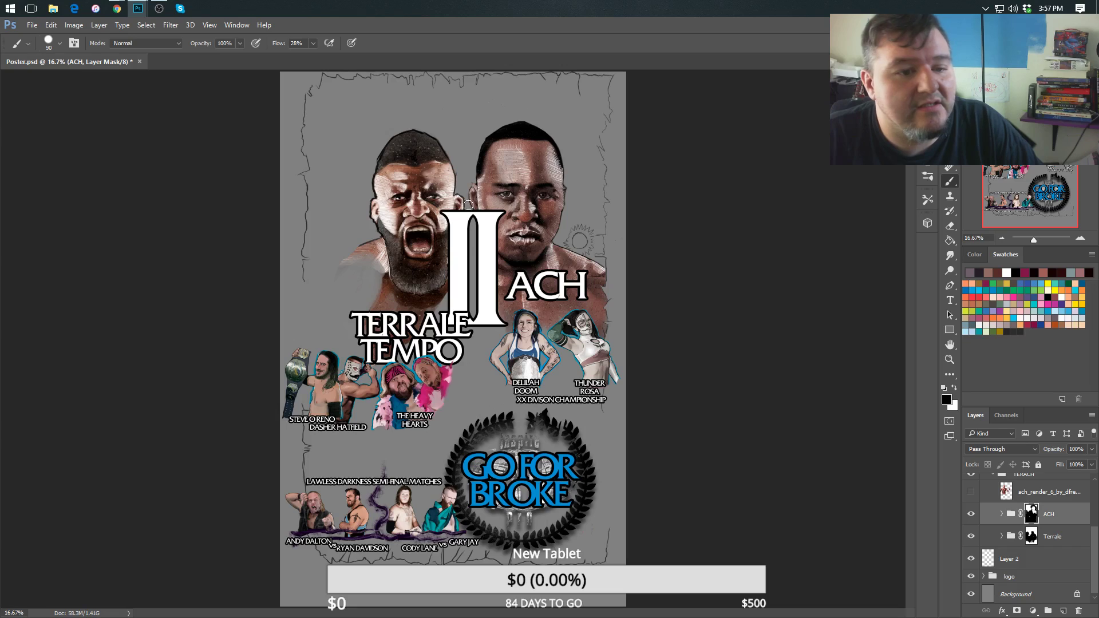
Paint black down a vertical line on ACH's mask to hide the left half of his face.
{"action": "mouse_move", "coordinate": [481, 195]}
{"action": "left_mouse_down"}
{"action": "mouse_move", "coordinate": [476, 206]}
{"action": "mouse_move", "coordinate": [479, 160]}
{"action": "mouse_move", "coordinate": [483, 233]}
{"action": "left_mouse_up"}
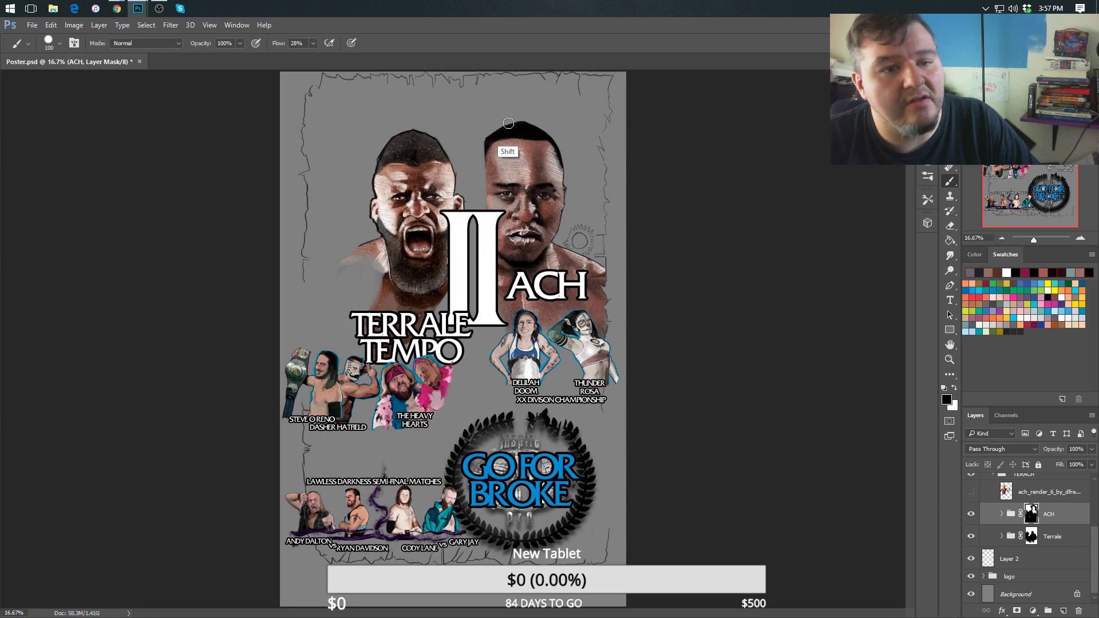
{"action": "left_click_drag", "start_coordinate": [510, 126], "coordinate": [513, 364]}
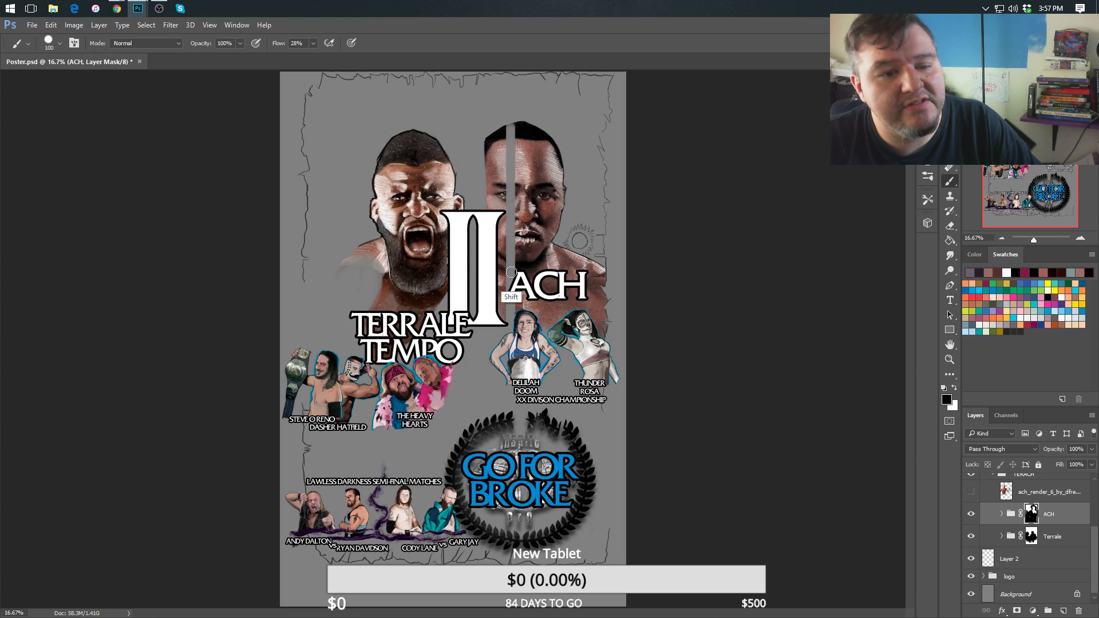
{"action": "mouse_move", "coordinate": [502, 117]}
{"action": "left_mouse_down"}
{"action": "mouse_move", "coordinate": [482, 150]}
{"action": "mouse_move", "coordinate": [488, 165]}
{"action": "mouse_move", "coordinate": [501, 127]}
{"action": "mouse_move", "coordinate": [508, 181]}
{"action": "mouse_move", "coordinate": [490, 280]}
{"action": "left_mouse_up"}
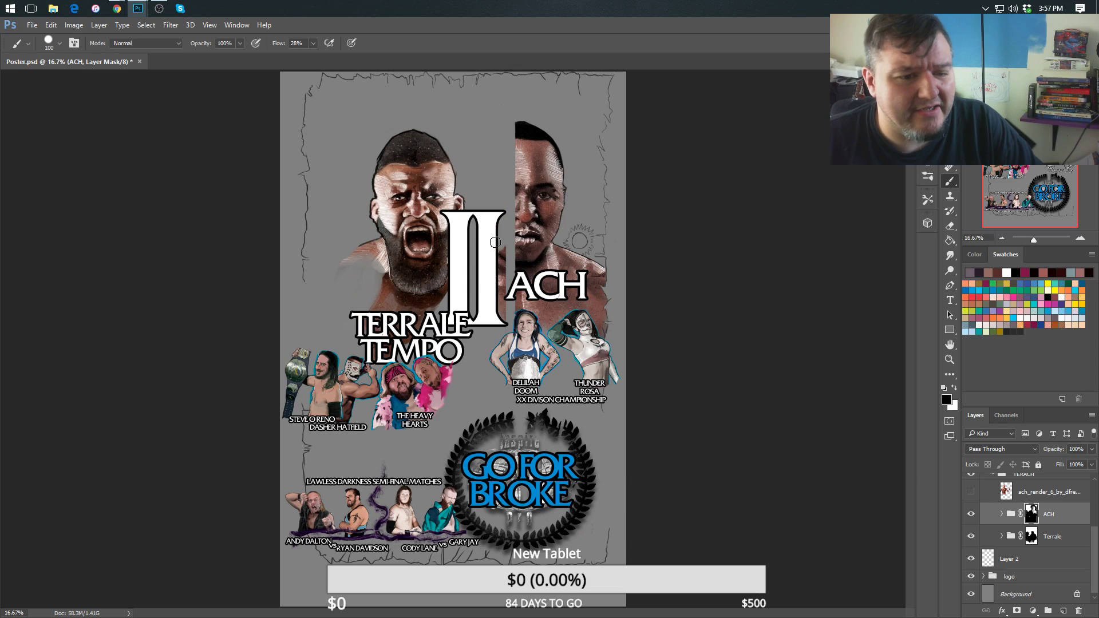
{"action": "left_click_drag", "start_coordinate": [495, 242], "coordinate": [504, 237]}
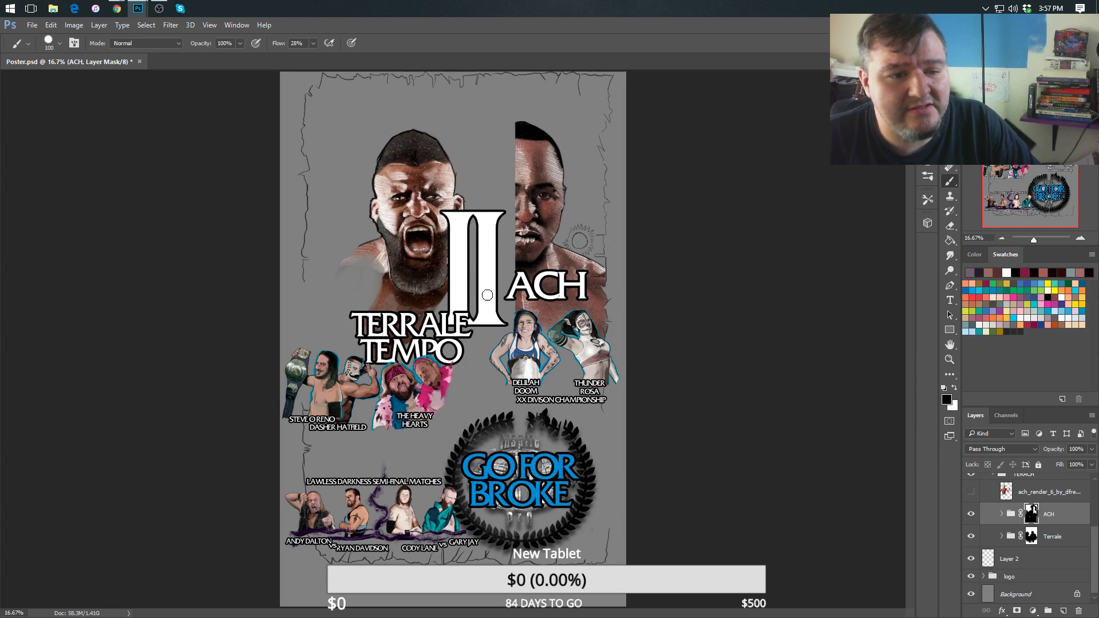
{"action": "left_click", "coordinate": [1014, 538]}
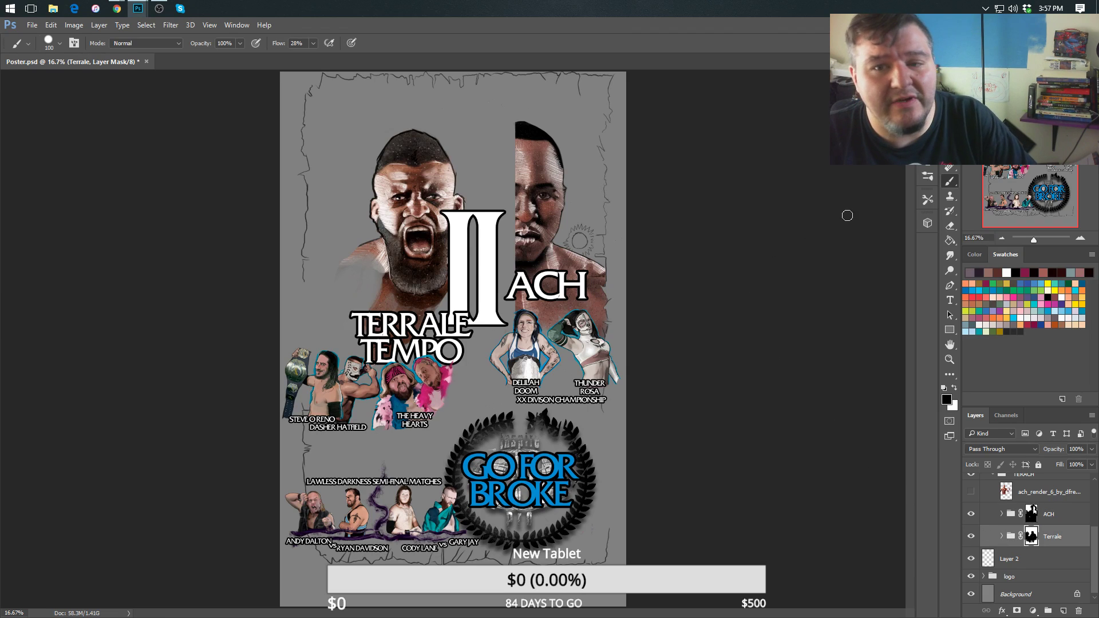
Slide Terrale's portrait right under ACH's masked half face, dismissing the move error.
{"action": "key", "text": "v"}
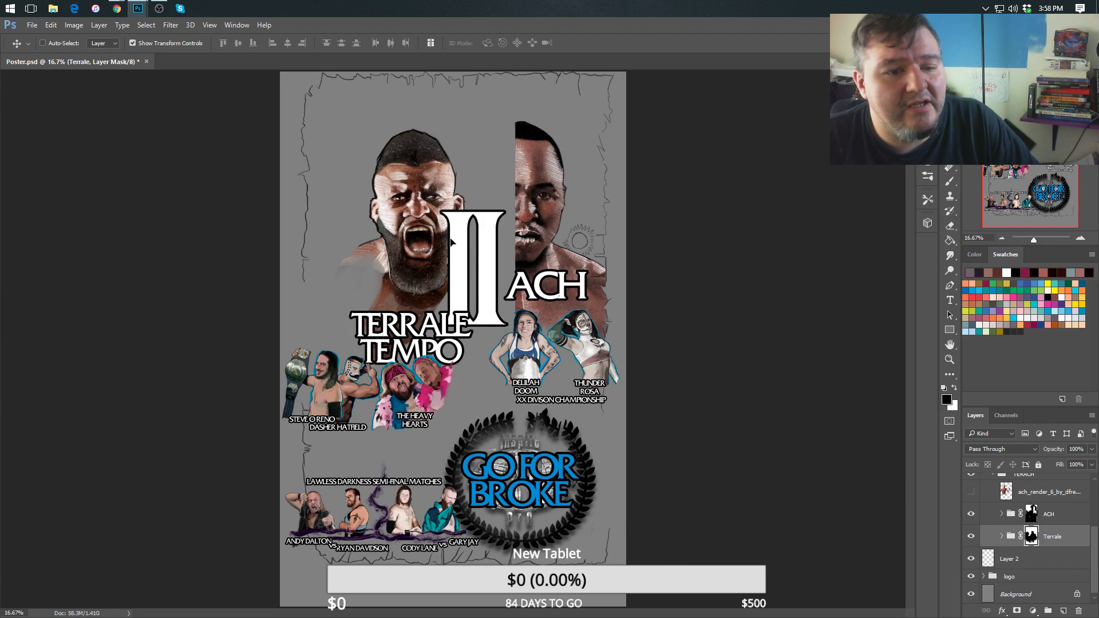
{"action": "left_click_drag", "start_coordinate": [451, 241], "coordinate": [526, 241]}
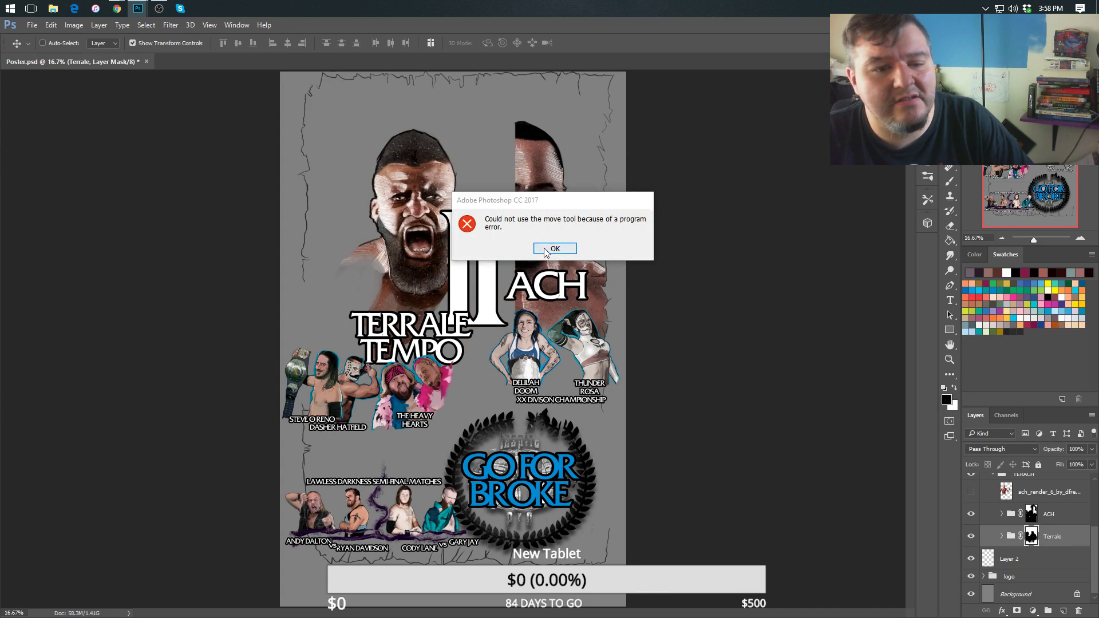
{"action": "left_click", "coordinate": [554, 249]}
{"action": "left_click_drag", "start_coordinate": [393, 178], "coordinate": [460, 170]}
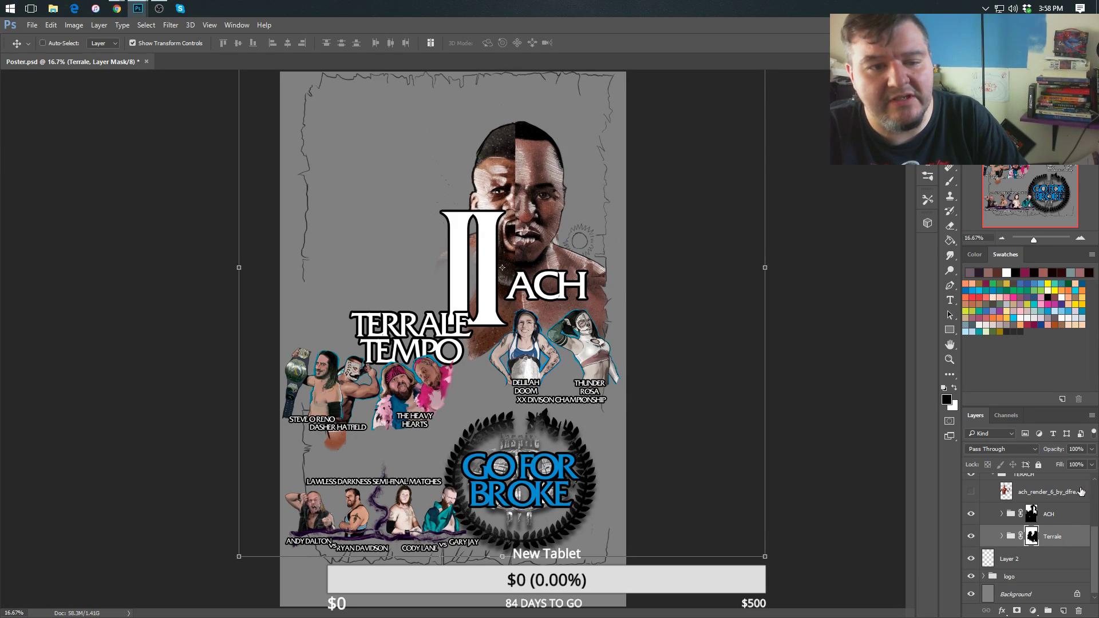
{"action": "left_click", "coordinate": [1057, 514]}
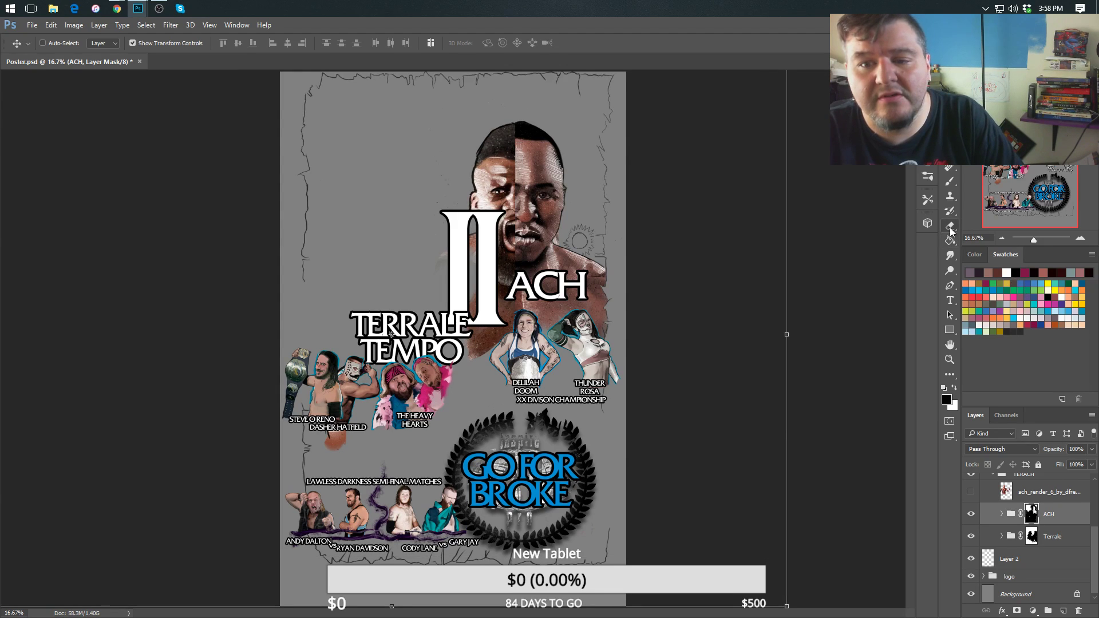
Refine the split line between the two faces from head top down to nose and mouth.
{"action": "left_click", "coordinate": [950, 225]}
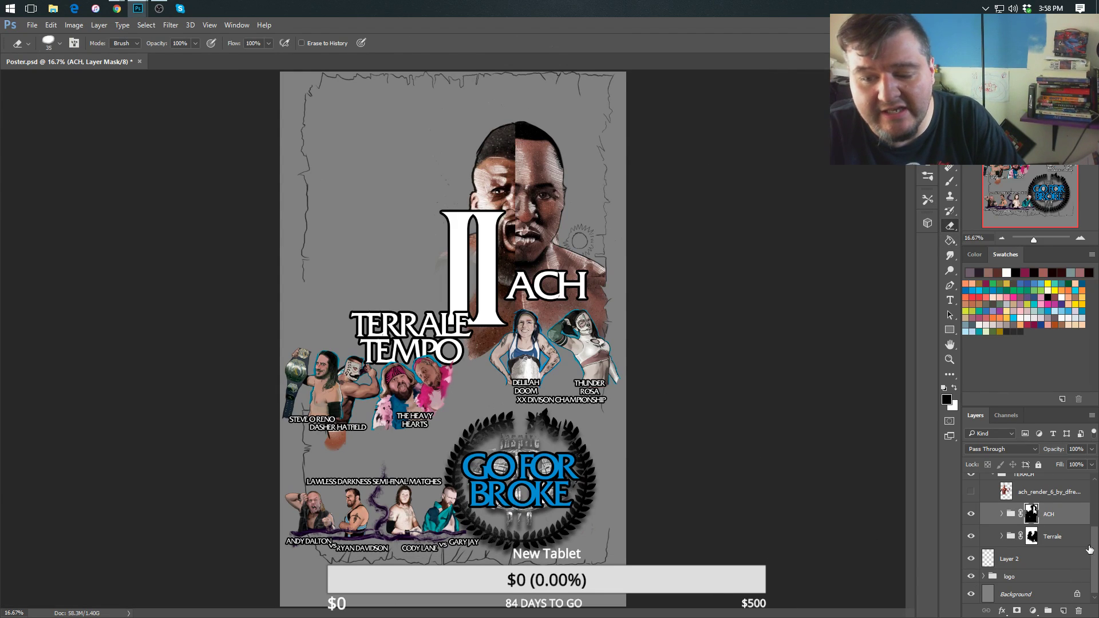
{"action": "scroll", "coordinate": [1095, 553], "scroll_direction": "up", "scroll_amount": 10}
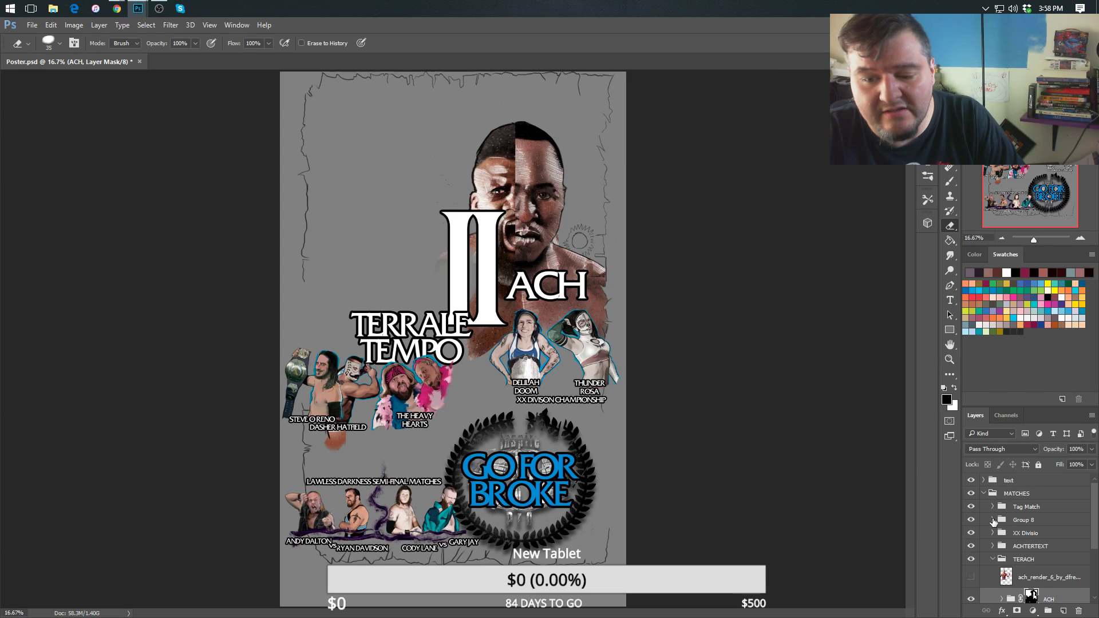
{"action": "left_click", "coordinate": [993, 519]}
{"action": "left_click", "coordinate": [992, 520]}
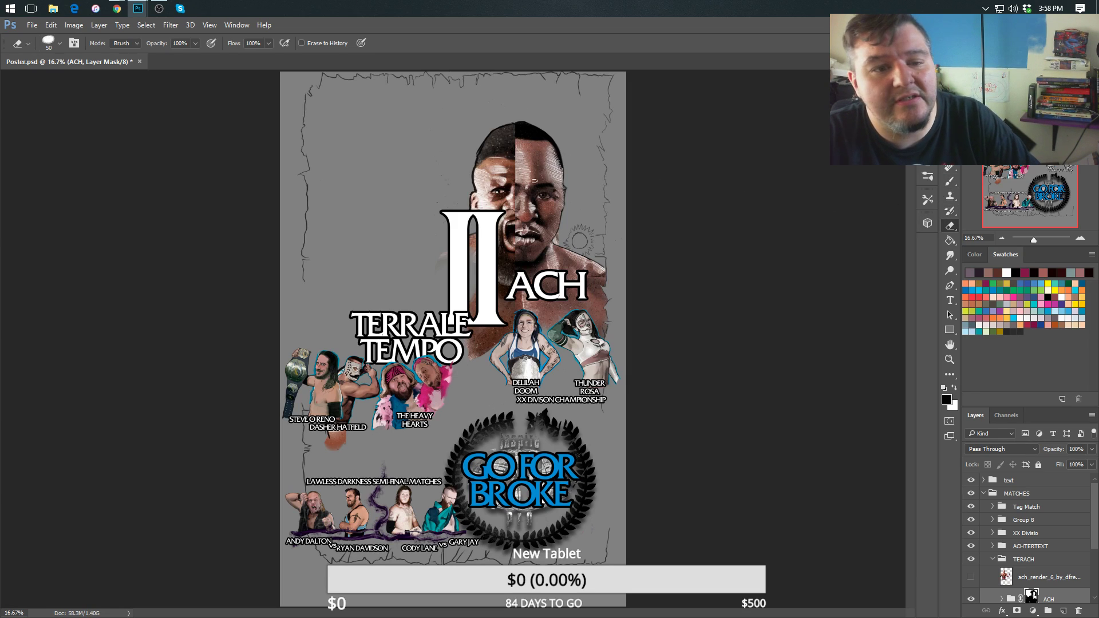
{"action": "left_click_drag", "start_coordinate": [509, 164], "coordinate": [514, 163]}
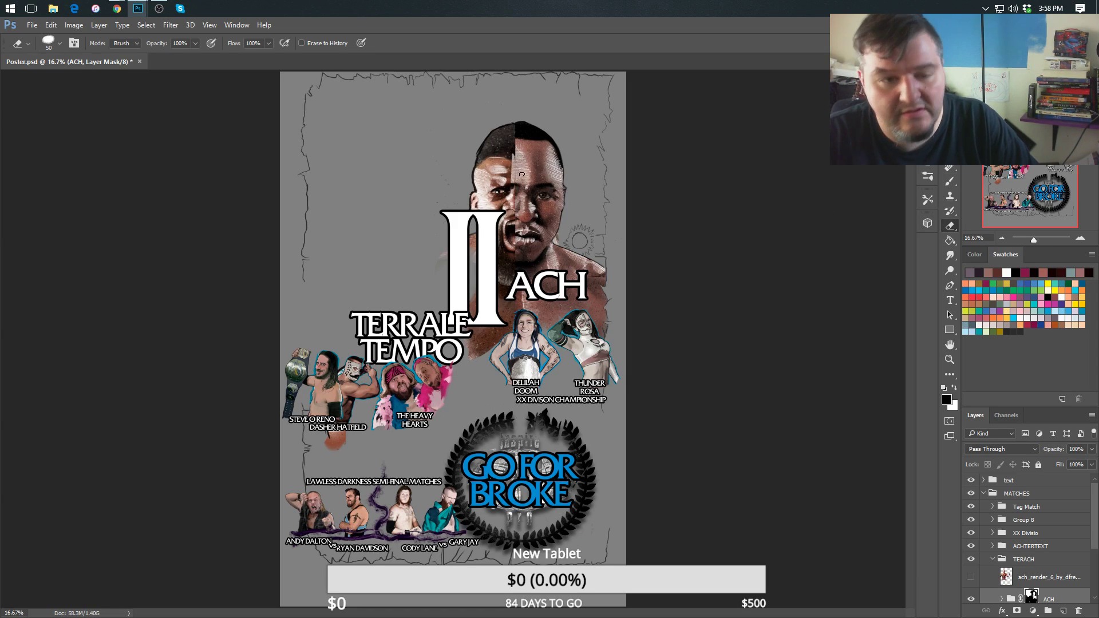
{"action": "key", "text": "b"}
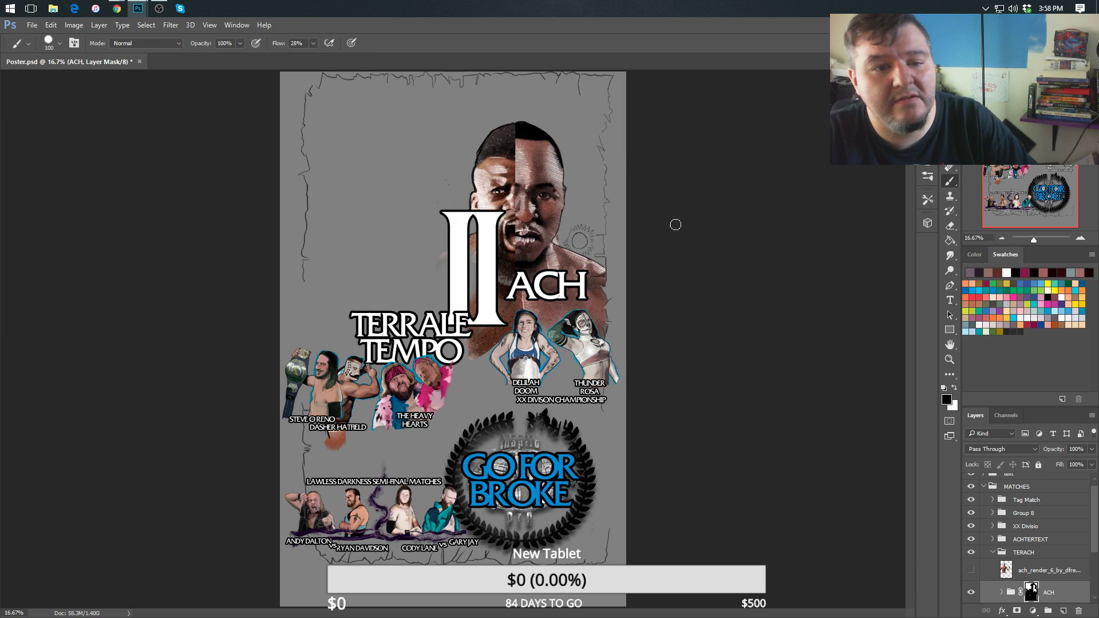
{"action": "mouse_move", "coordinate": [518, 133]}
{"action": "left_mouse_down"}
{"action": "mouse_move", "coordinate": [514, 211]}
{"action": "mouse_move", "coordinate": [520, 178]}
{"action": "left_mouse_up"}
{"action": "left_click_drag", "start_coordinate": [518, 138], "coordinate": [515, 247]}
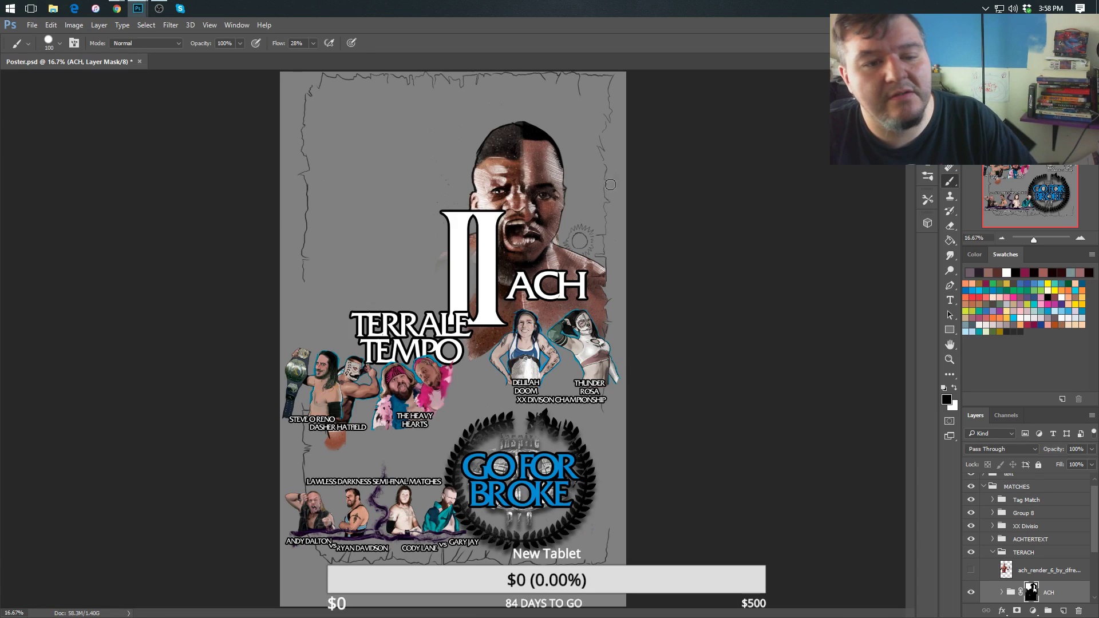
Paint out the orange smudge below DASHER HATFIELD on Terrale's portrait mask.
{"action": "scroll", "coordinate": [1095, 520], "scroll_direction": "down", "scroll_amount": 3}
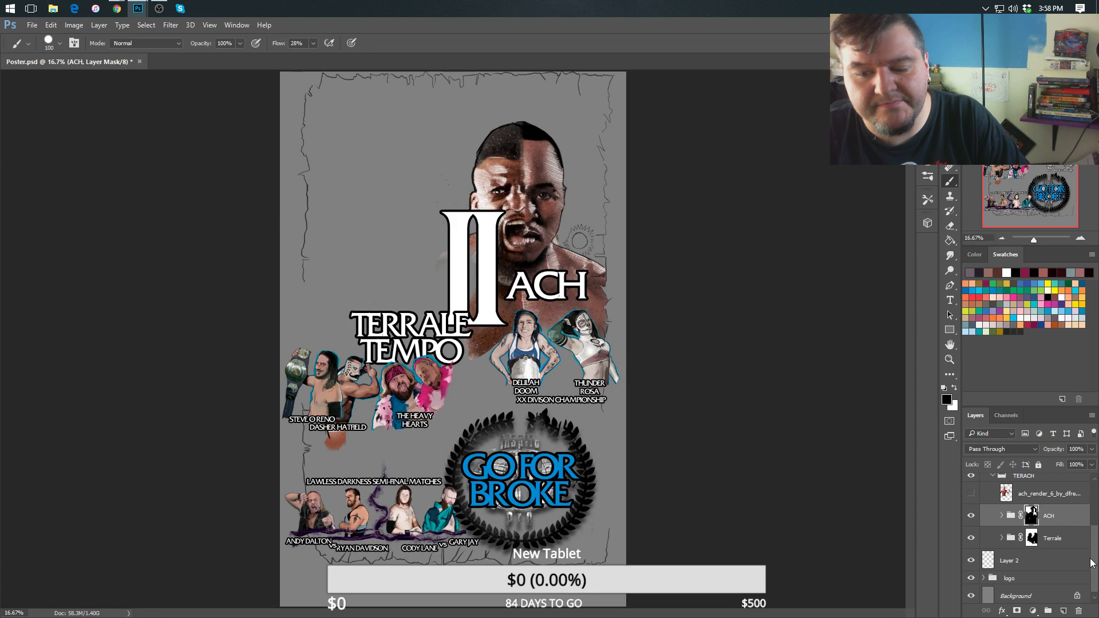
{"action": "left_click", "coordinate": [1053, 538]}
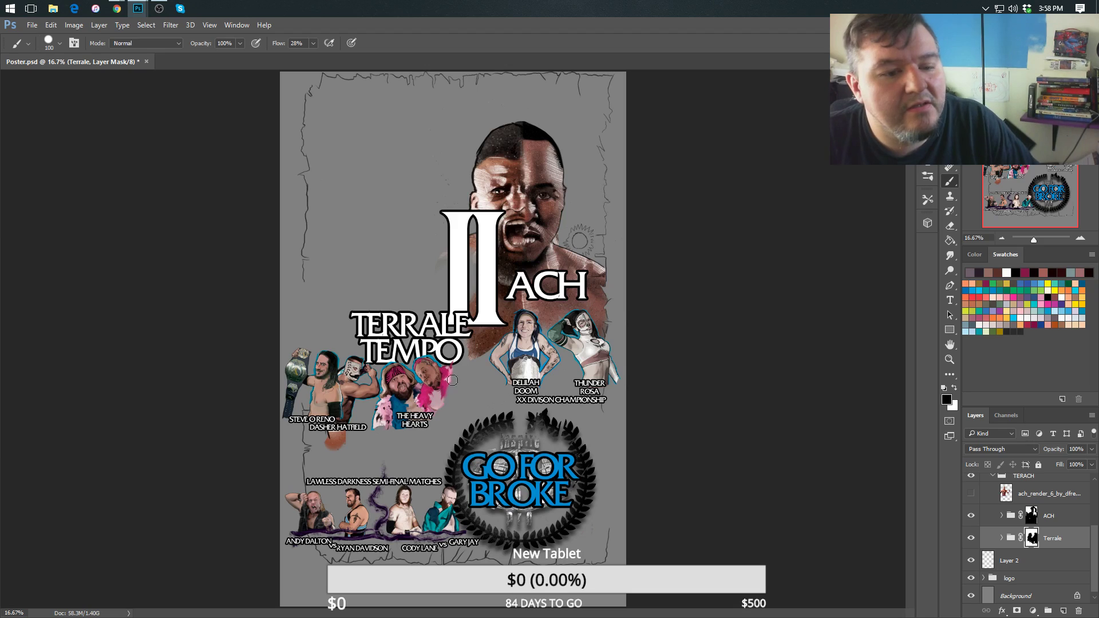
{"action": "mouse_move", "coordinate": [331, 429]}
{"action": "left_mouse_down"}
{"action": "mouse_move", "coordinate": [335, 401]}
{"action": "mouse_move", "coordinate": [353, 423]}
{"action": "mouse_move", "coordinate": [328, 392]}
{"action": "left_mouse_up"}
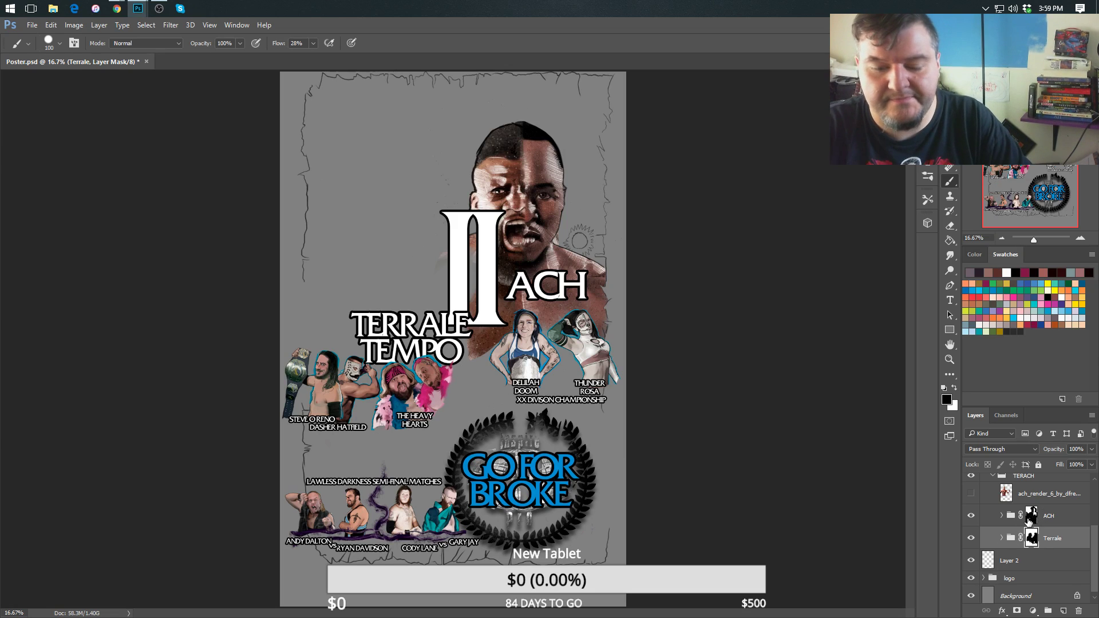
{"action": "scroll", "coordinate": [1095, 534], "scroll_direction": "up", "scroll_amount": 3}
{"action": "left_click", "coordinate": [1025, 537]}
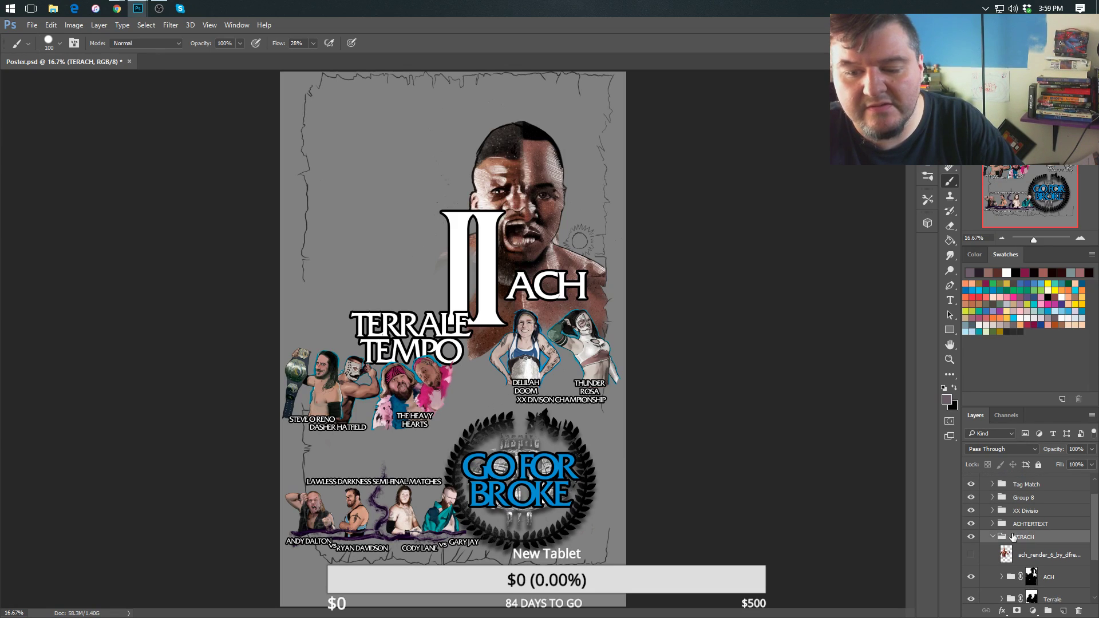
Move the TERACH face artwork right and down behind the ACH title, undoing the extra nudge.
{"action": "key", "text": "v"}
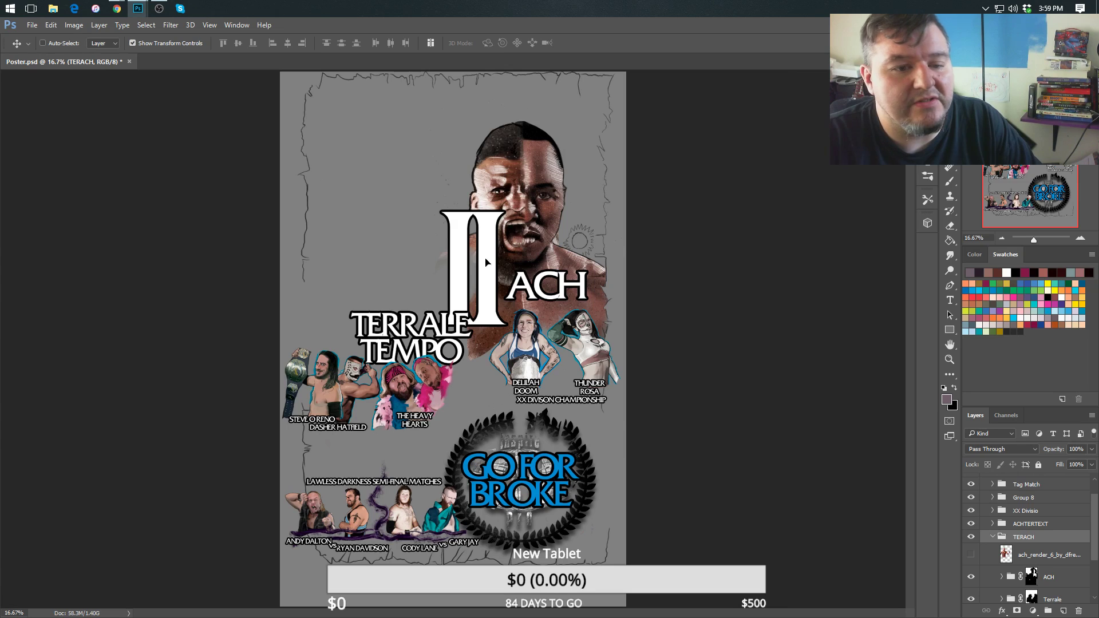
{"action": "left_click_drag", "start_coordinate": [464, 259], "coordinate": [659, 309]}
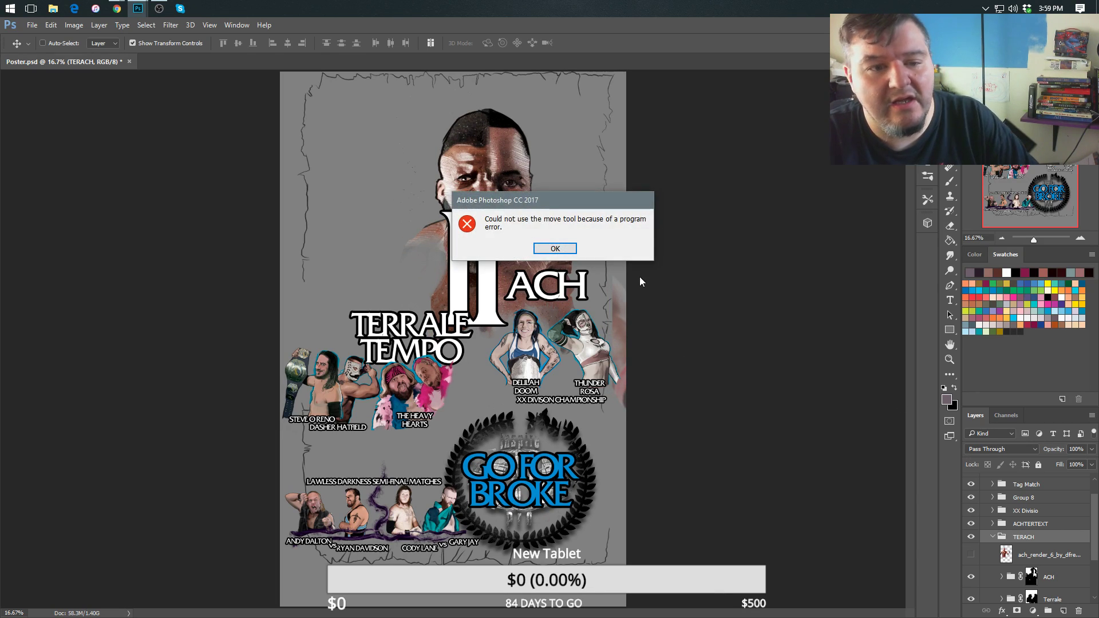
{"action": "key", "text": "Return"}
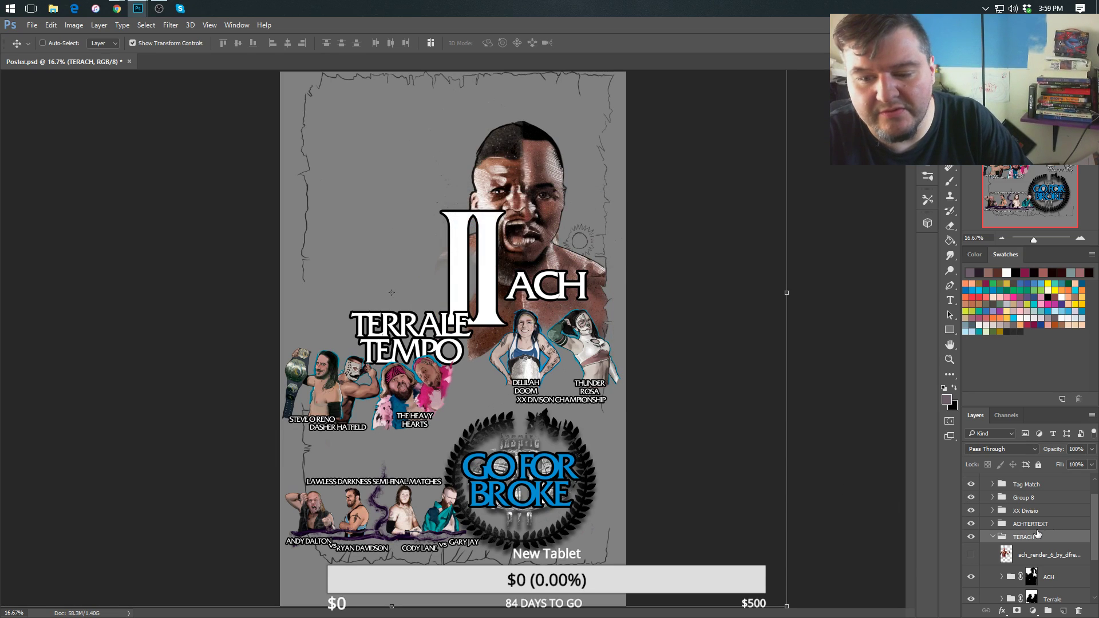
{"action": "left_click", "coordinate": [993, 537]}
{"action": "left_click", "coordinate": [993, 525]}
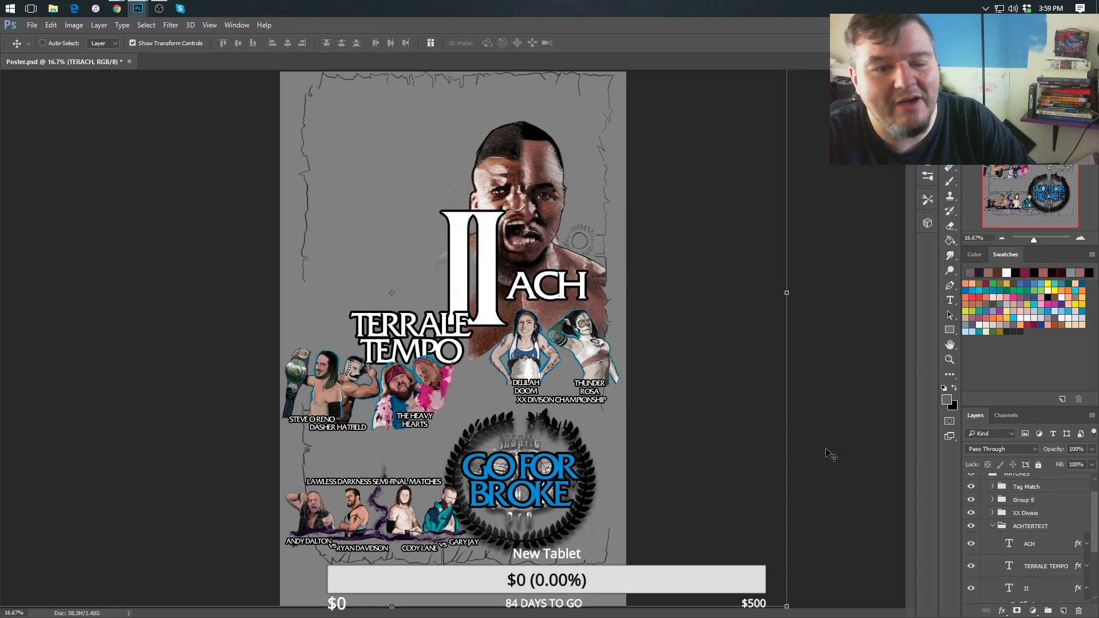
{"action": "left_click_drag", "start_coordinate": [494, 304], "coordinate": [497, 291]}
{"action": "key", "text": "ctrl+z"}
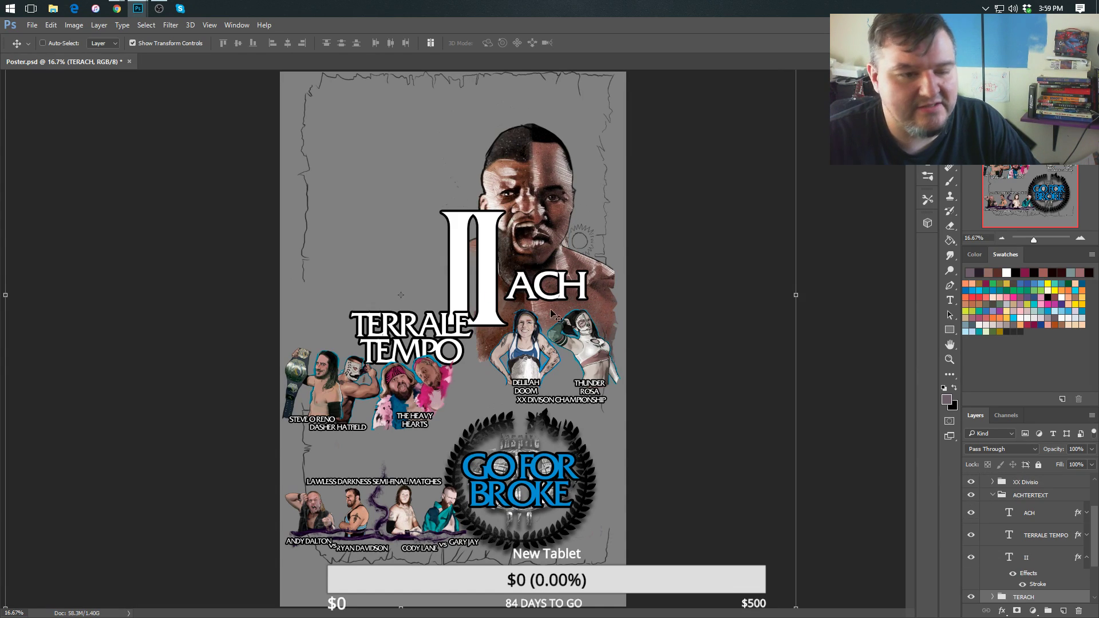
Save Poster.psd, then close the Untitled-1 photo document without saving changes.
{"action": "left_click", "coordinate": [32, 25]}
{"action": "left_click", "coordinate": [46, 137]}
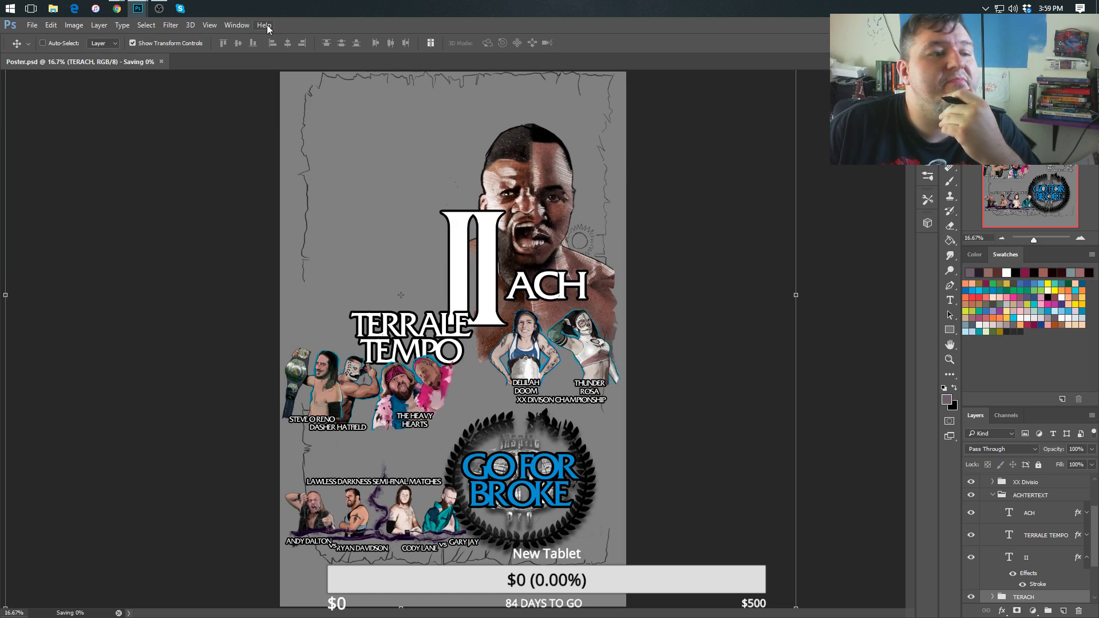
{"action": "left_click", "coordinate": [237, 25]}
{"action": "left_click", "coordinate": [266, 450]}
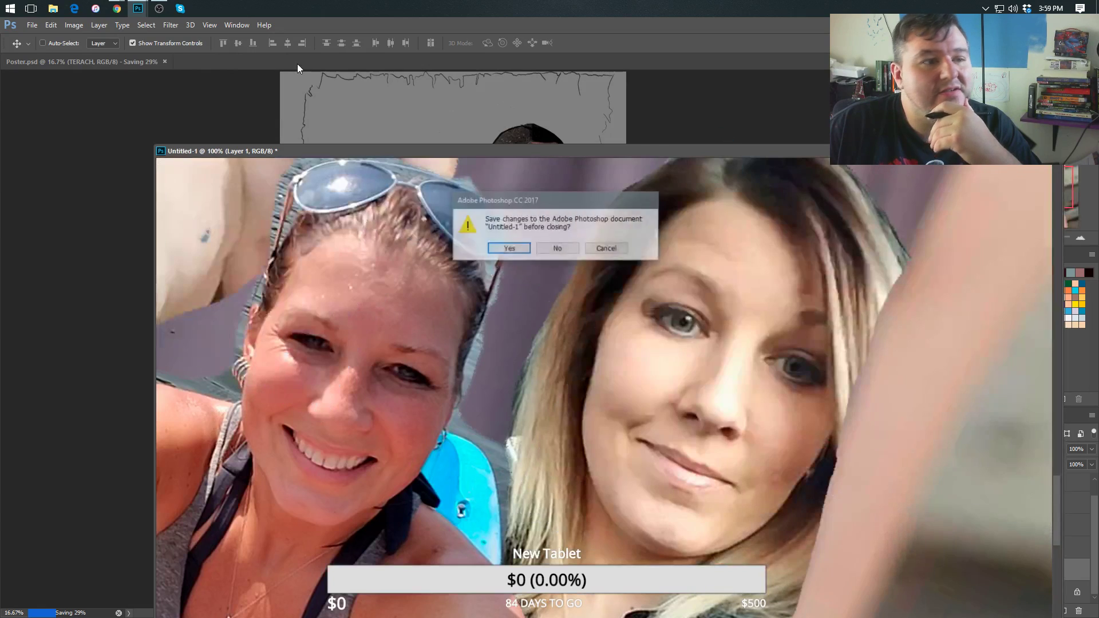
{"action": "left_click", "coordinate": [561, 248]}
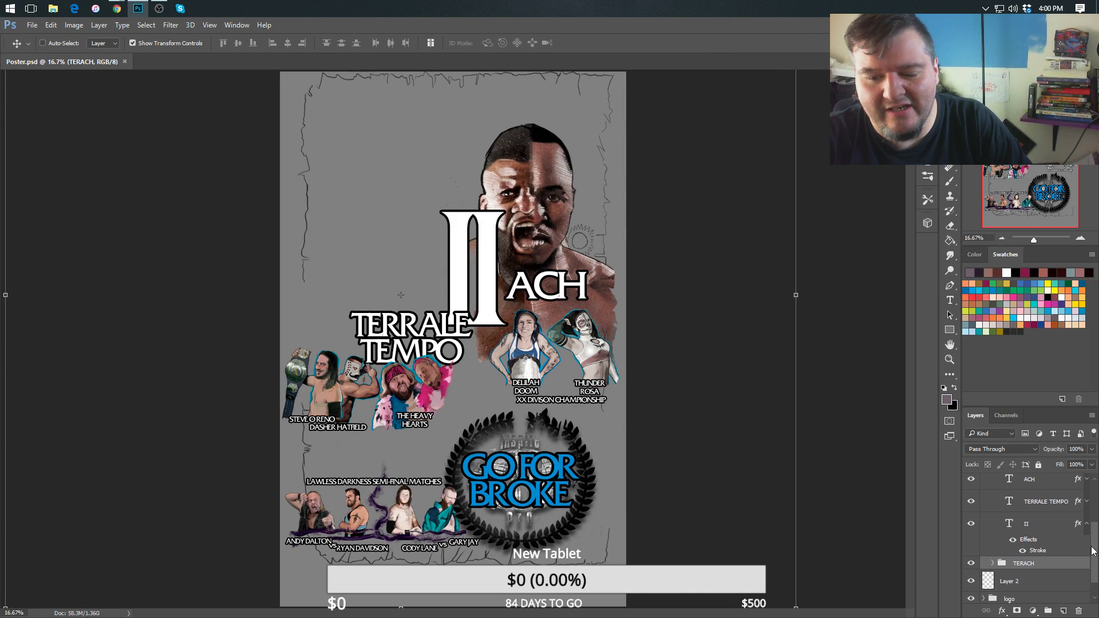
Select the ACHTERTEXT and TERACH groups together and drag them up near the poster's top.
{"action": "left_click", "coordinate": [1028, 497]}
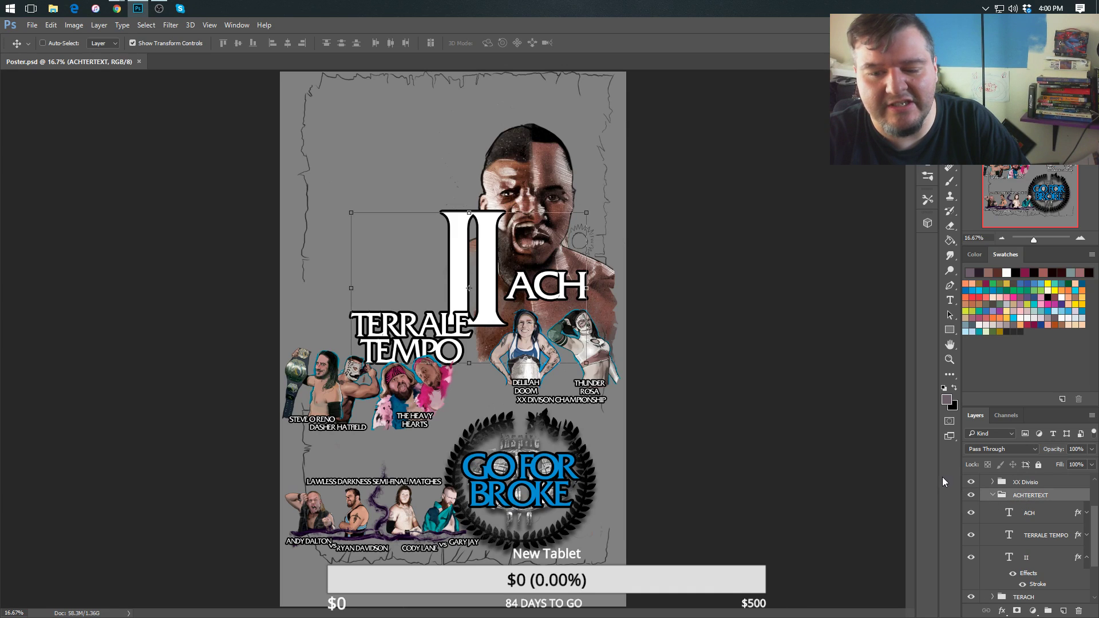
{"action": "left_click", "coordinate": [993, 496]}
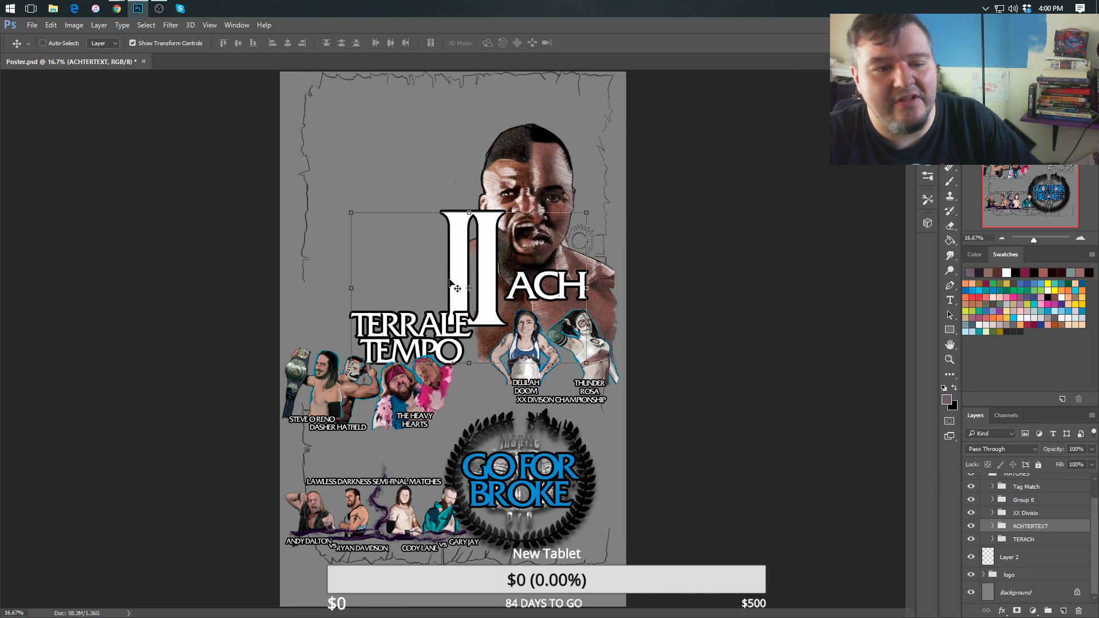
{"action": "left_click_drag", "start_coordinate": [500, 289], "coordinate": [539, 318]}
{"action": "left_click", "coordinate": [1018, 543], "text": "shift"}
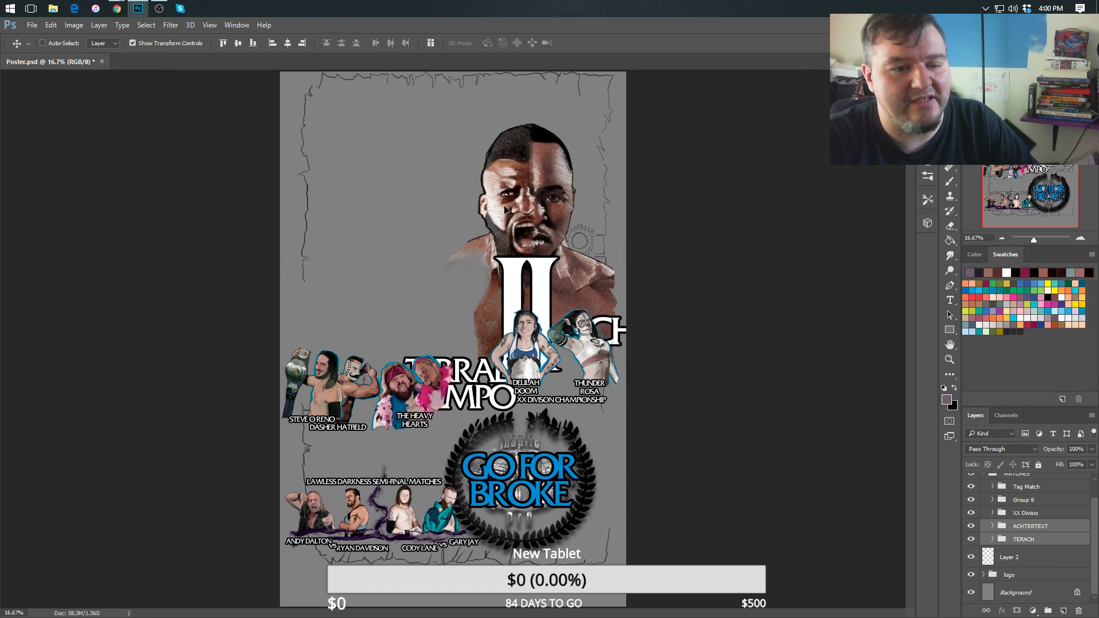
{"action": "left_click_drag", "start_coordinate": [504, 212], "coordinate": [481, 188]}
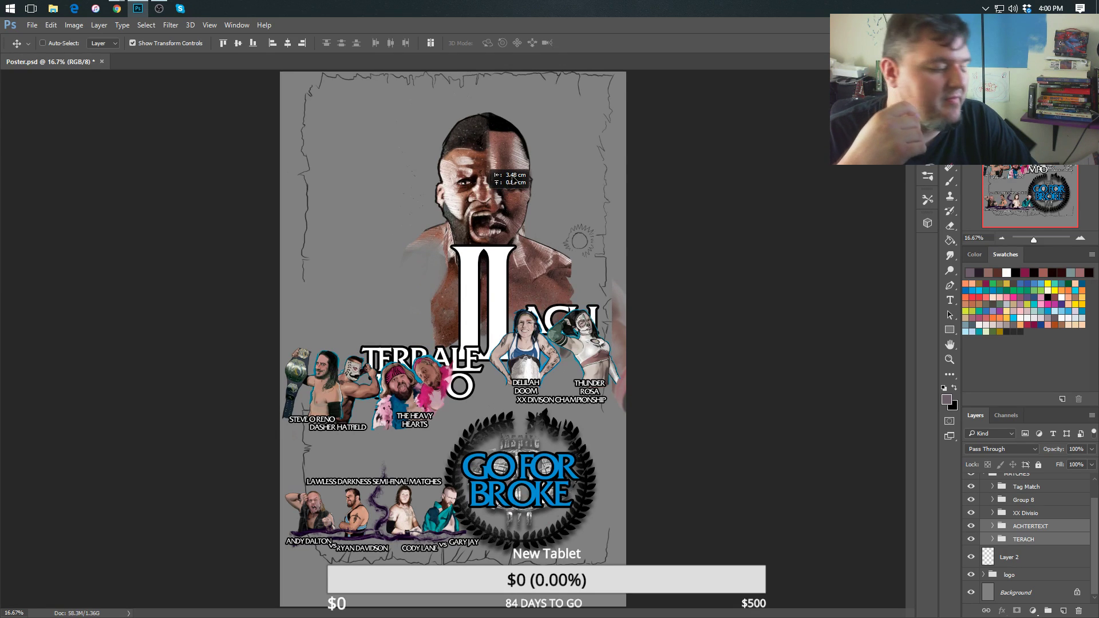
{"action": "left_click_drag", "start_coordinate": [563, 57], "coordinate": [574, 24]}
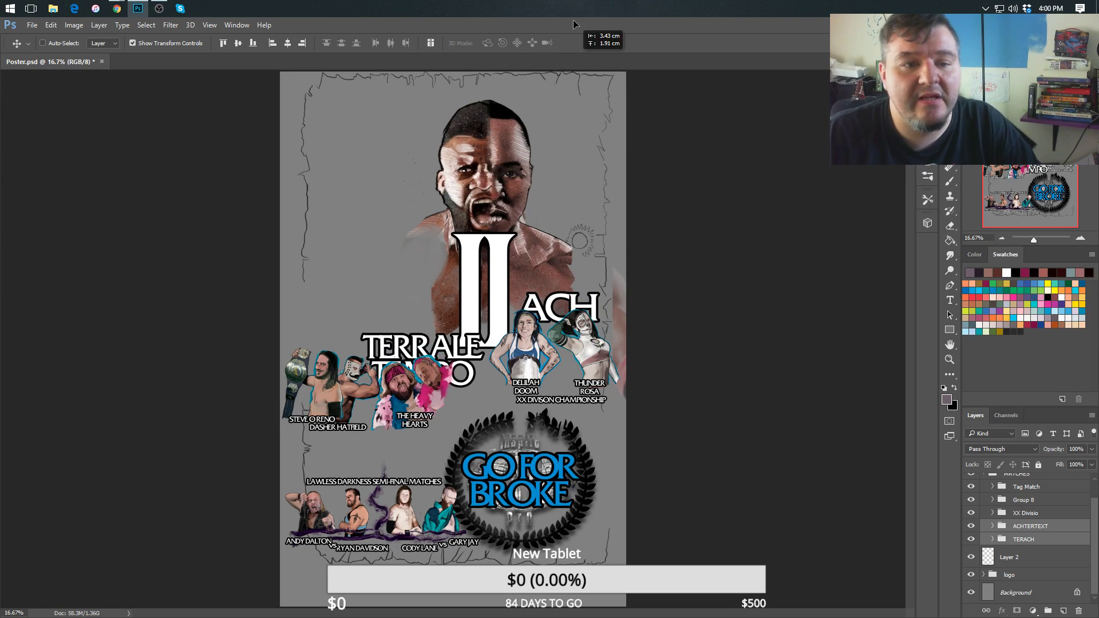
{"action": "left_click_drag", "start_coordinate": [588, 78], "coordinate": [588, 78]}
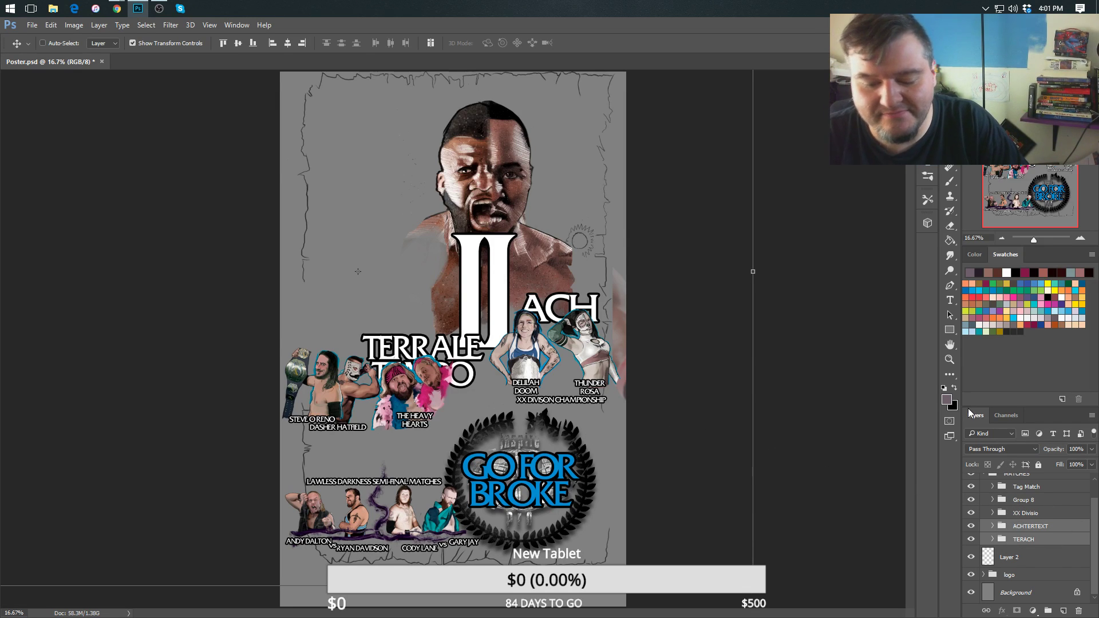
Lower the XX Division pair slightly and place TERRALE TEMPO to the left of the II.
{"action": "left_click", "coordinate": [1025, 513]}
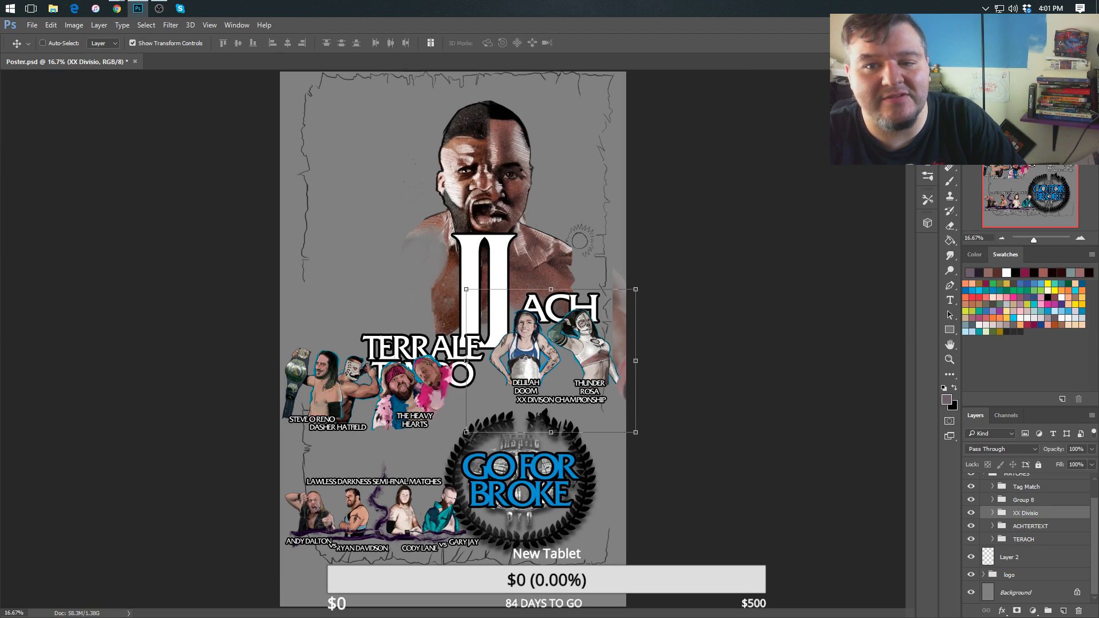
{"action": "mouse_move", "coordinate": [581, 360]}
{"action": "left_mouse_down"}
{"action": "mouse_move", "coordinate": [584, 374]}
{"action": "mouse_move", "coordinate": [575, 367]}
{"action": "left_mouse_up"}
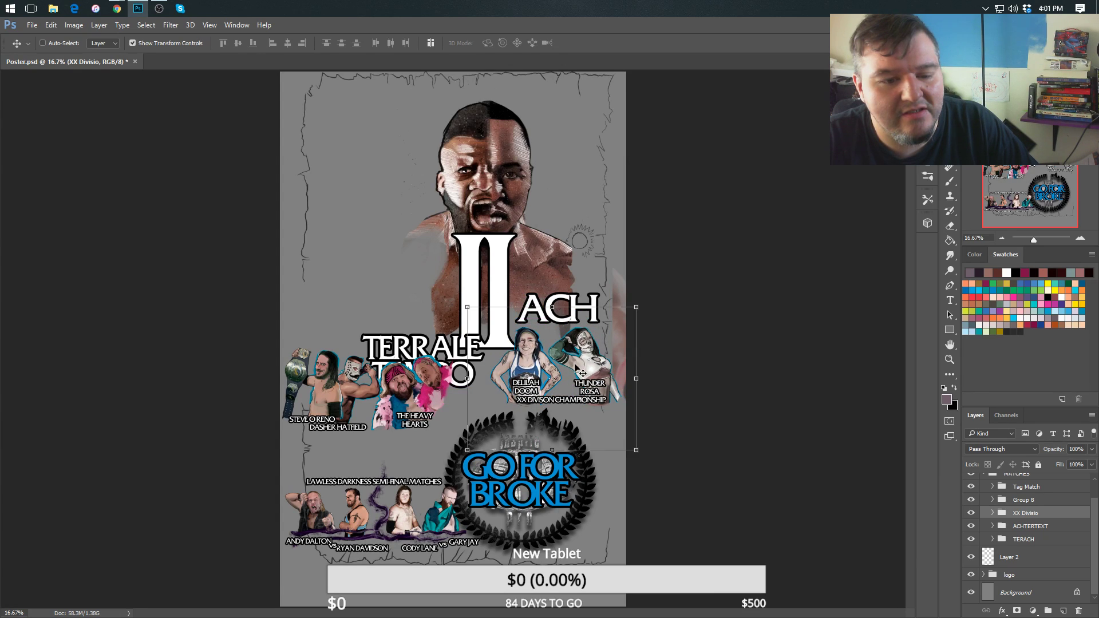
{"action": "left_click", "coordinate": [994, 527]}
{"action": "left_click", "coordinate": [1045, 566]}
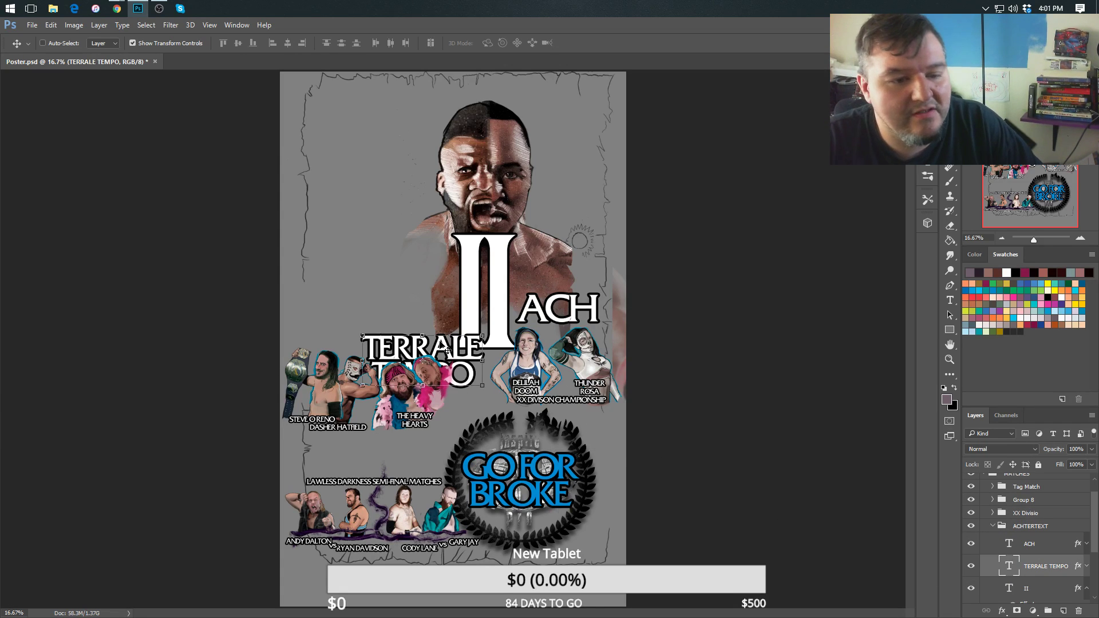
{"action": "left_click_drag", "start_coordinate": [448, 351], "coordinate": [433, 285]}
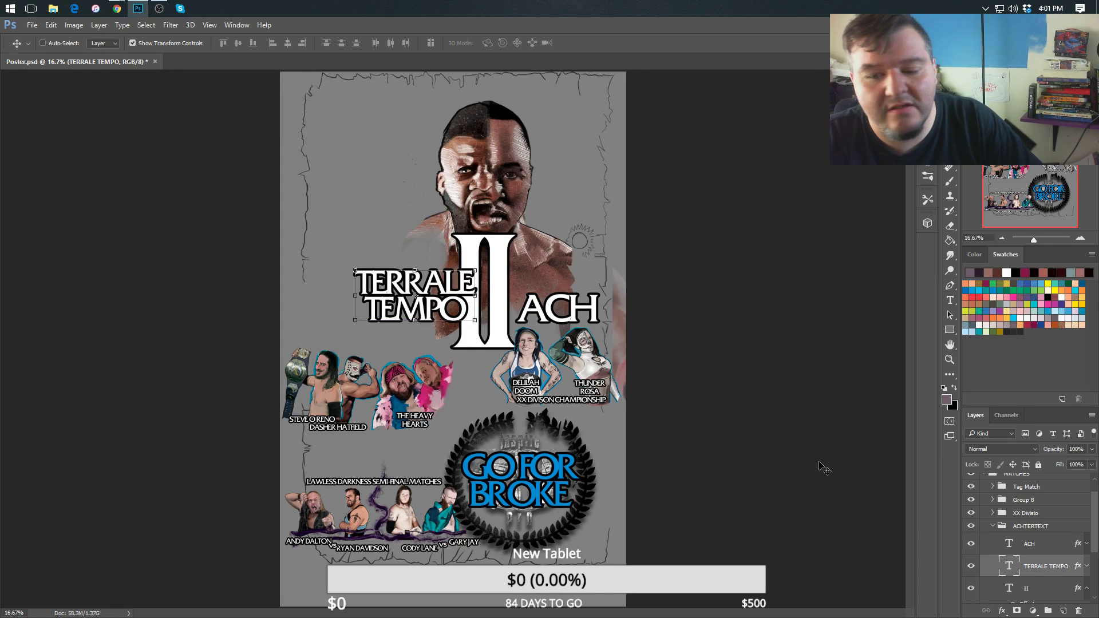
Move the ACH text up beside the II and collapse the ACHTERTEXT group.
{"action": "left_click", "coordinate": [1031, 544]}
{"action": "left_click_drag", "start_coordinate": [579, 301], "coordinate": [570, 291]}
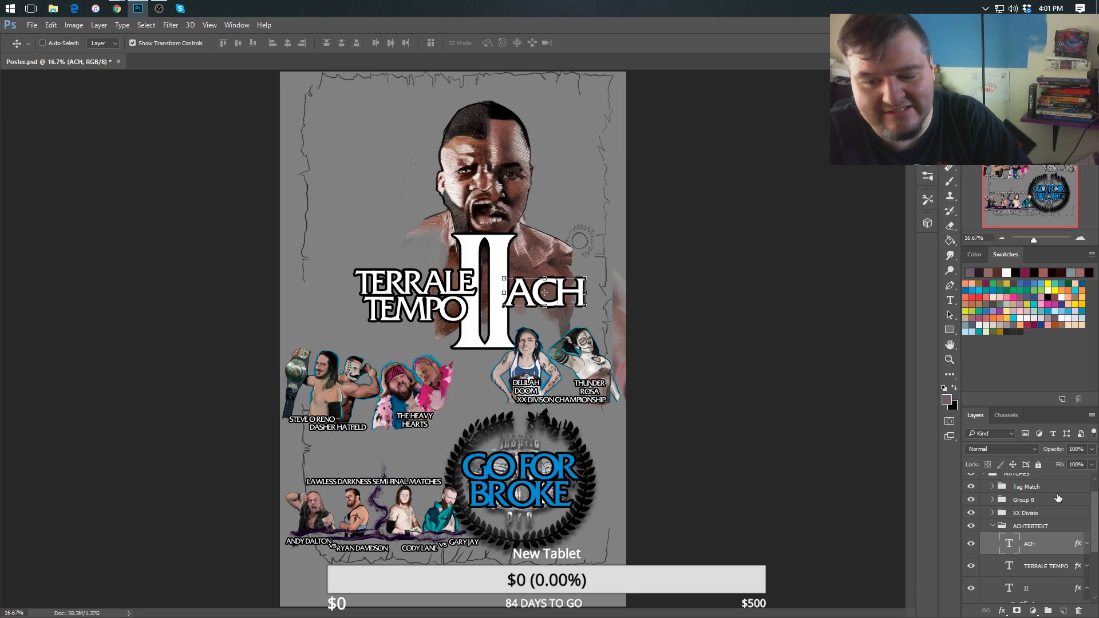
{"action": "left_click", "coordinate": [997, 528]}
{"action": "left_click", "coordinate": [994, 527]}
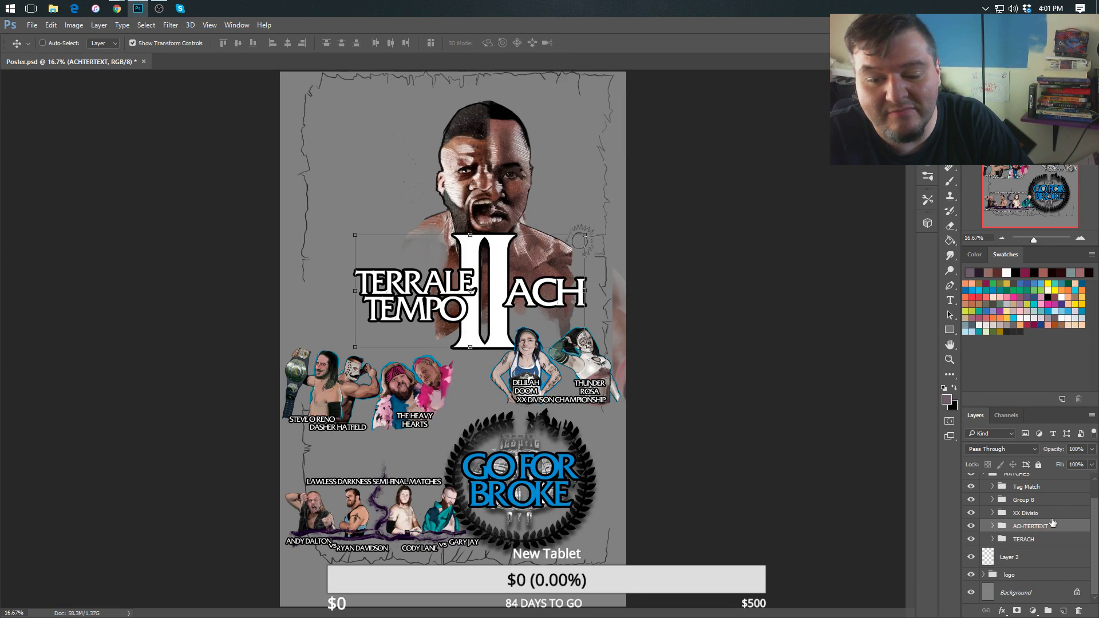
{"action": "left_click", "coordinate": [986, 573]}
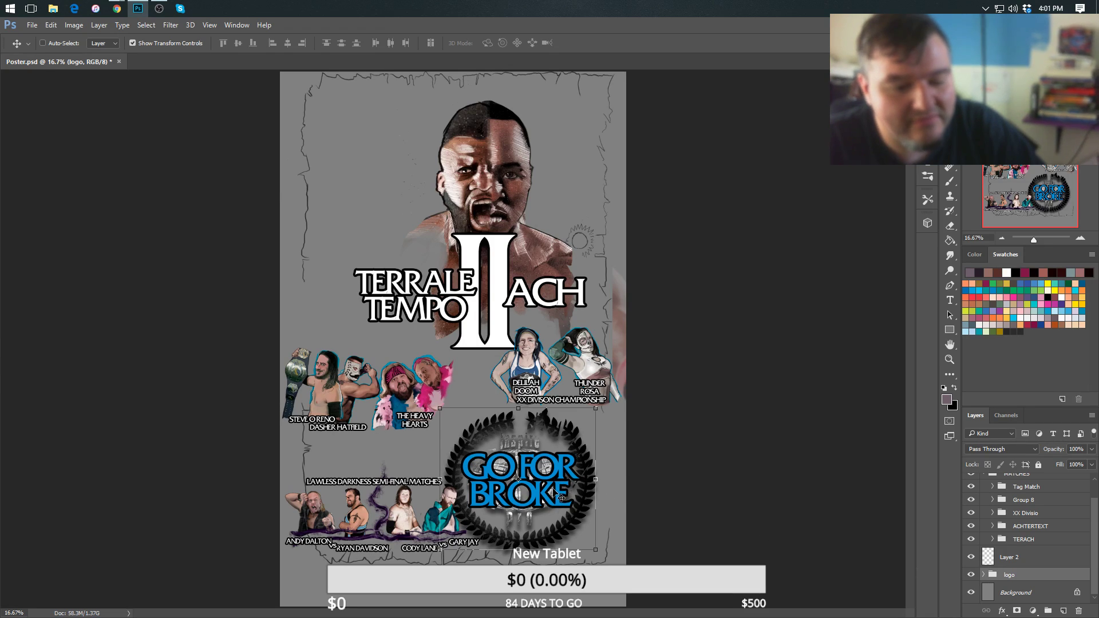
Drag the Go For Broke logo left and down onto the semi-final match portraits.
{"action": "left_click_drag", "start_coordinate": [565, 494], "coordinate": [489, 473]}
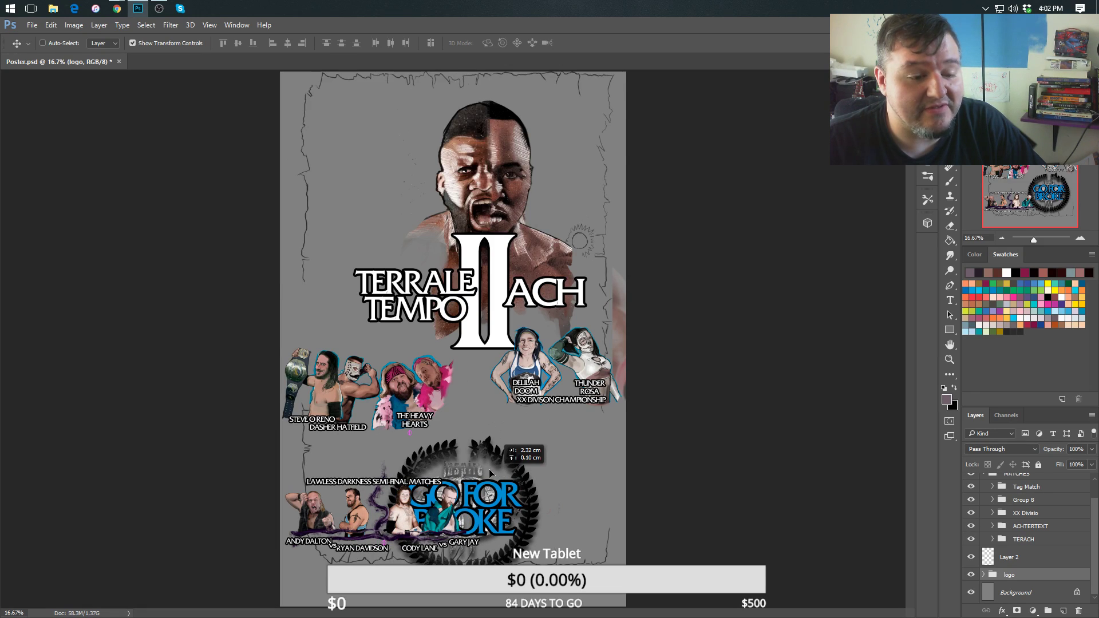
{"action": "left_click_drag", "start_coordinate": [489, 473], "coordinate": [491, 492]}
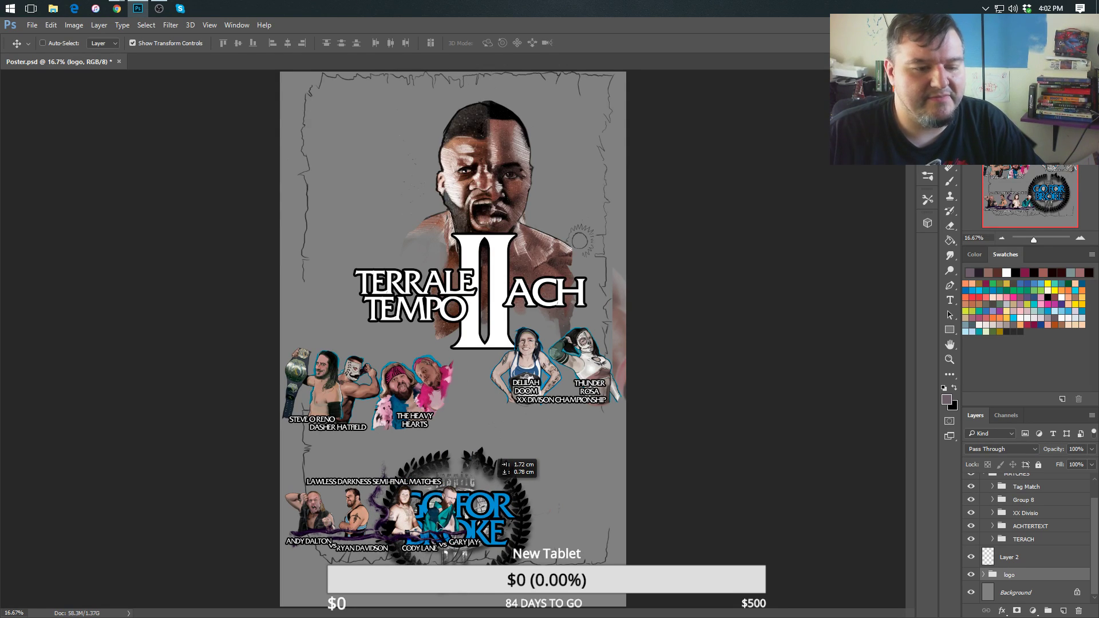
{"action": "left_click_drag", "start_coordinate": [438, 526], "coordinate": [439, 525]}
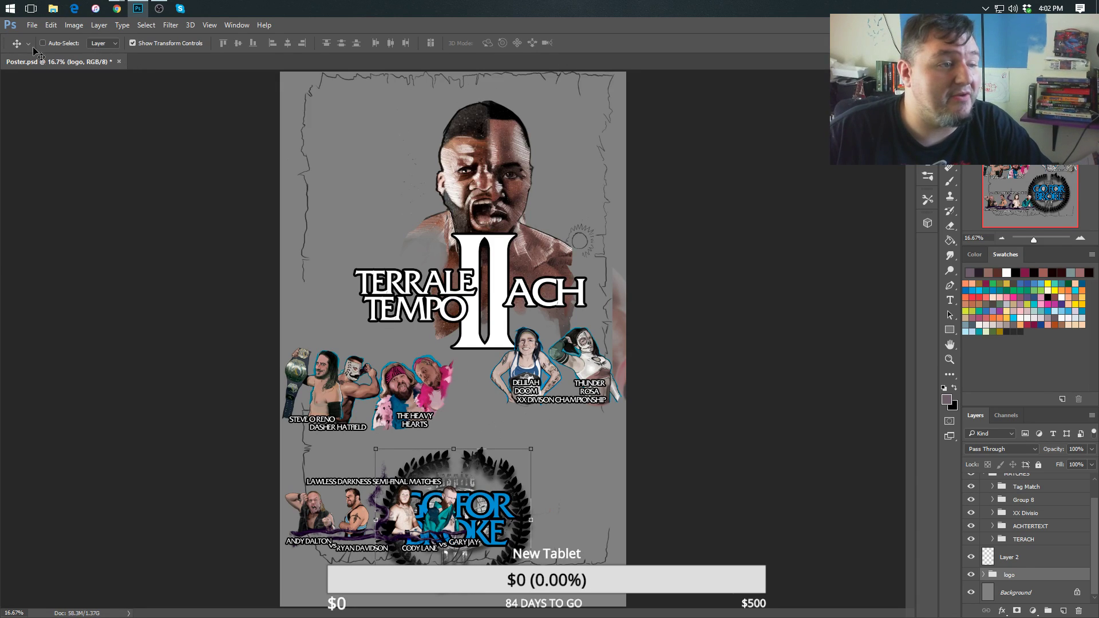
Save the updated Poster.psd from the File menu.
{"action": "left_click", "coordinate": [32, 25]}
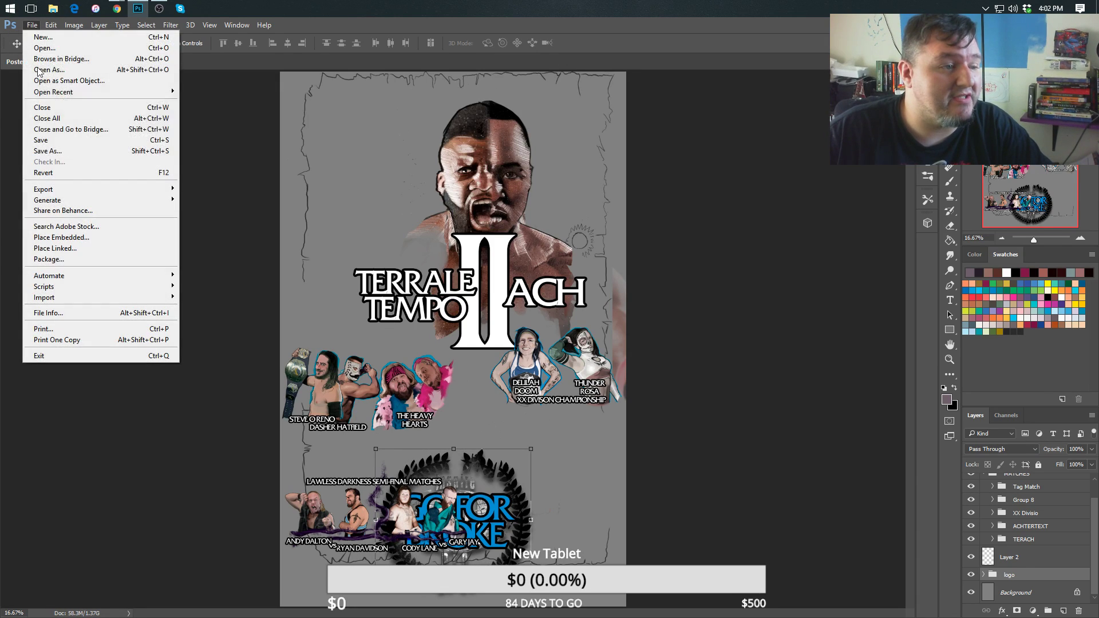
{"action": "left_click", "coordinate": [60, 141]}
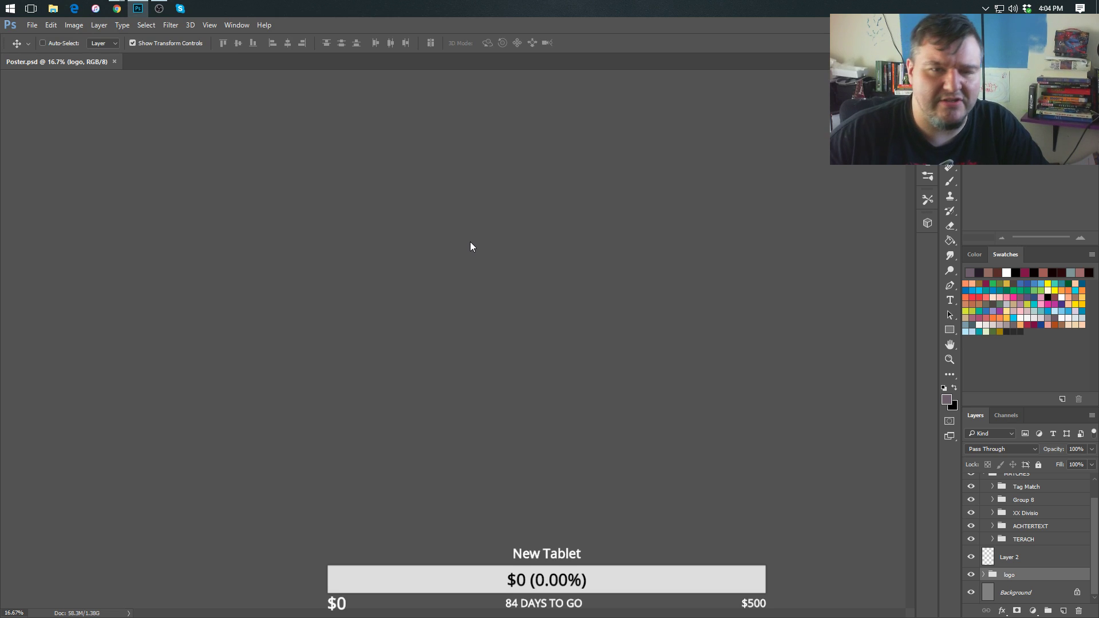
Close Poster.psd with Ctrl+W, returning to the start screen.
{"action": "key", "text": "ctrl+w"}
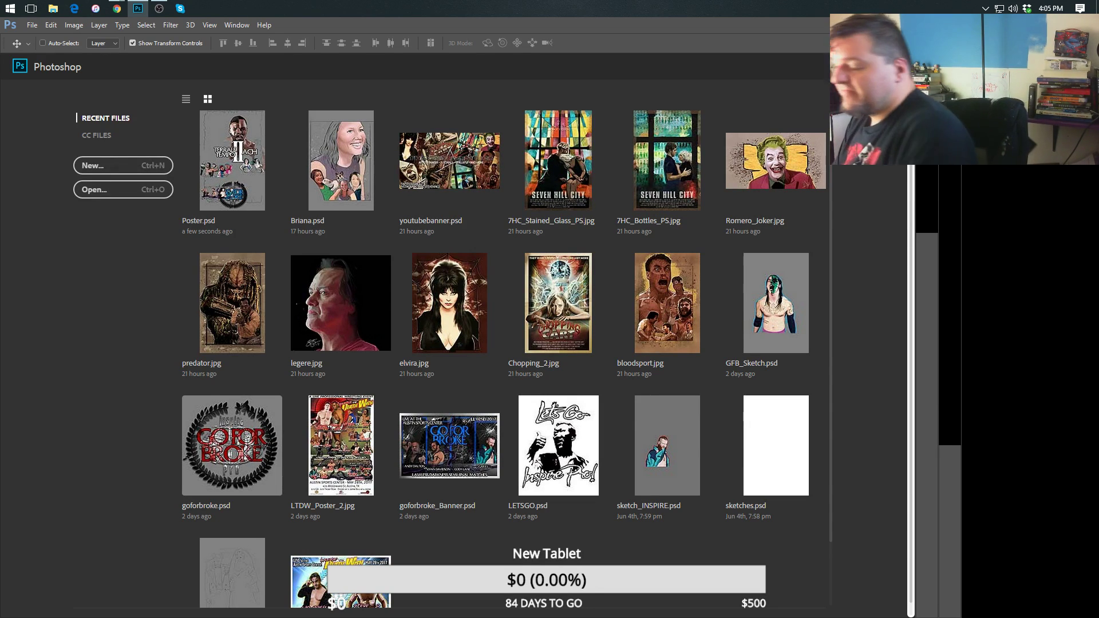
Bring the OBS Studio window in front of Photoshop from the taskbar.
{"action": "left_click", "coordinate": [159, 9]}
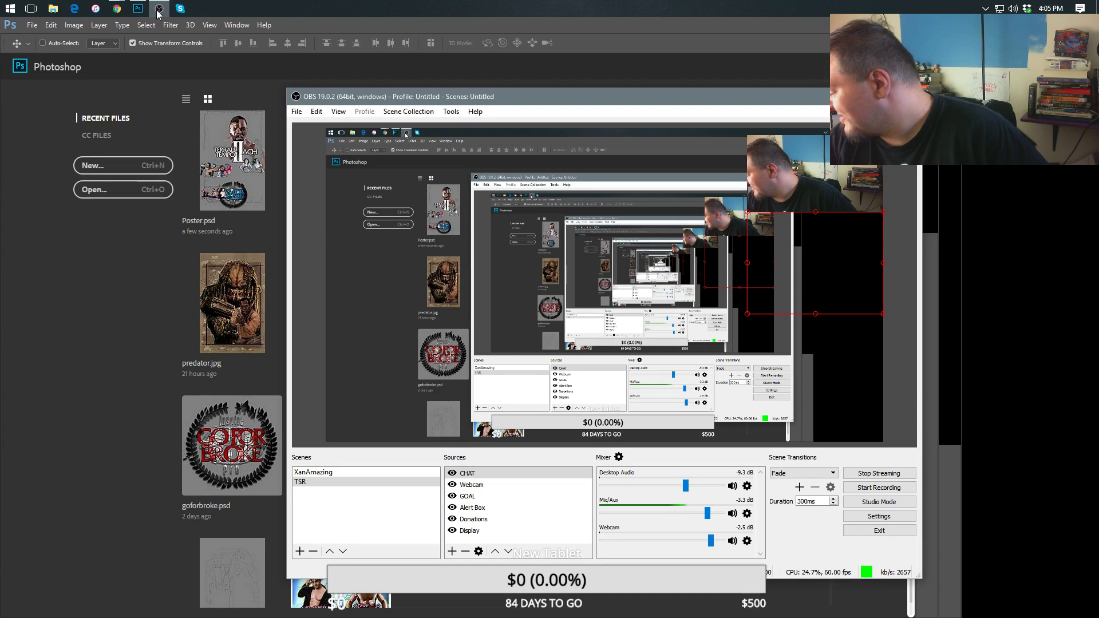
Close Photoshop so only OBS Studio remains over the desktop.
{"action": "left_click", "coordinate": [159, 9]}
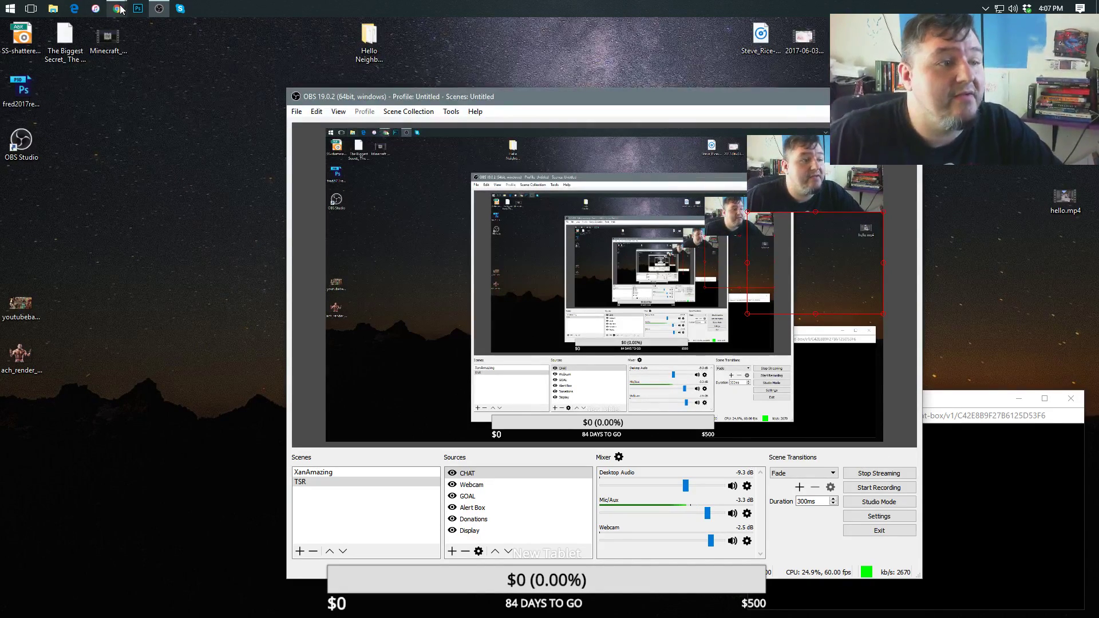
Relaunch Photoshop CC 2017 from its taskbar icon.
{"action": "left_click", "coordinate": [139, 9]}
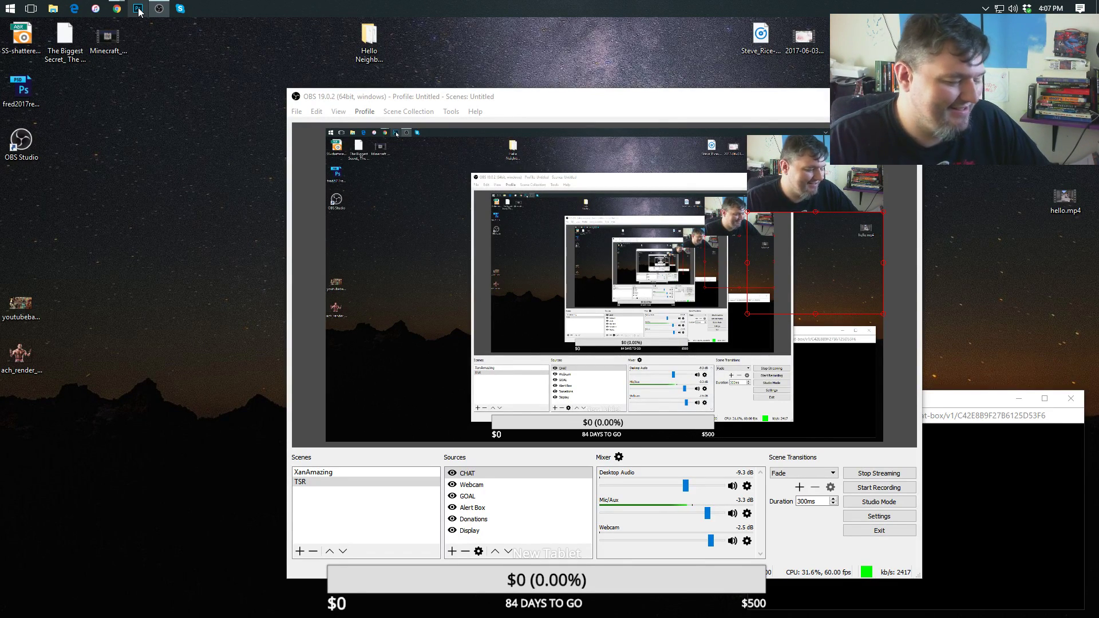
{"action": "mouse_move", "coordinate": [152, 4]}
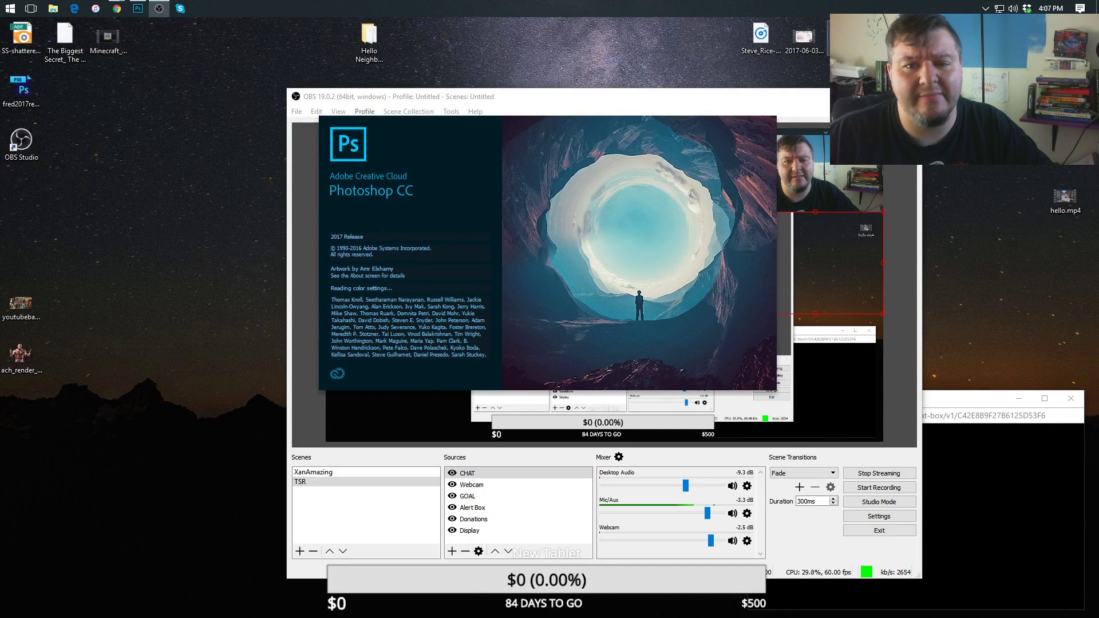
Minimise the OBS and Chrome chat box windows while Photoshop finishes loading.
{"action": "left_click", "coordinate": [857, 96]}
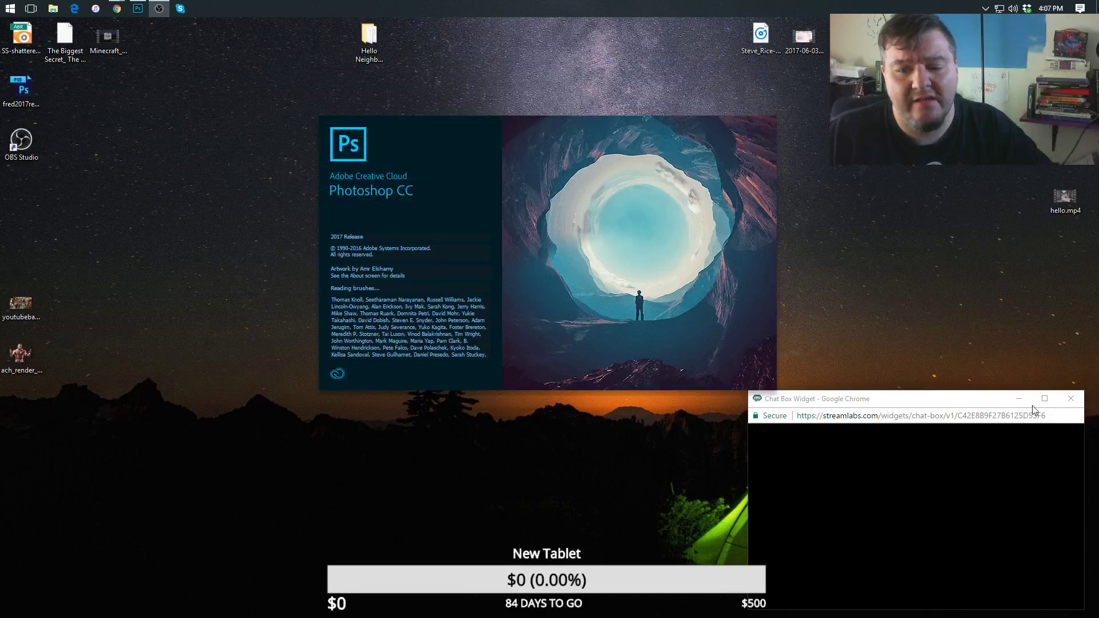
{"action": "left_click", "coordinate": [1020, 400]}
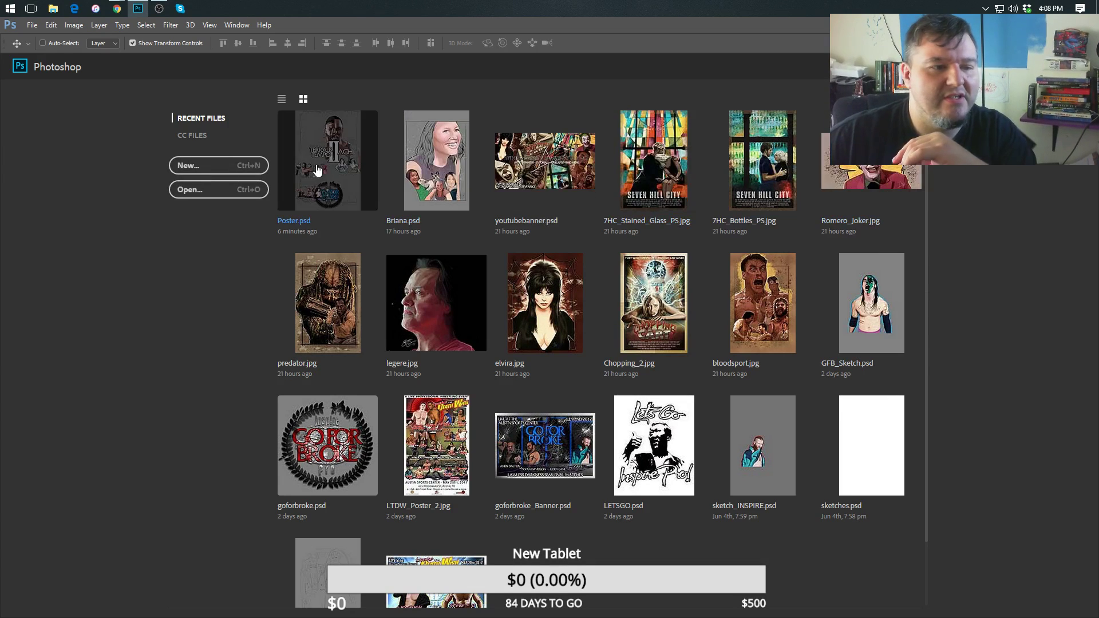
Open Poster.psd from Recent Files and select Group 8 inside the MATCHES group.
{"action": "left_click", "coordinate": [337, 163]}
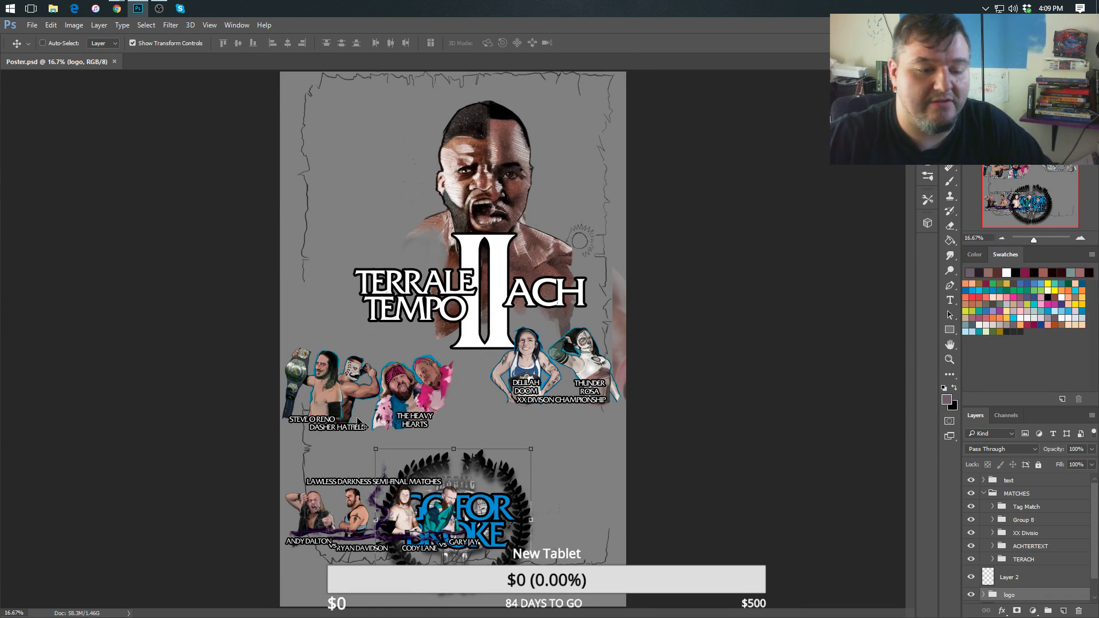
{"action": "left_click", "coordinate": [980, 494]}
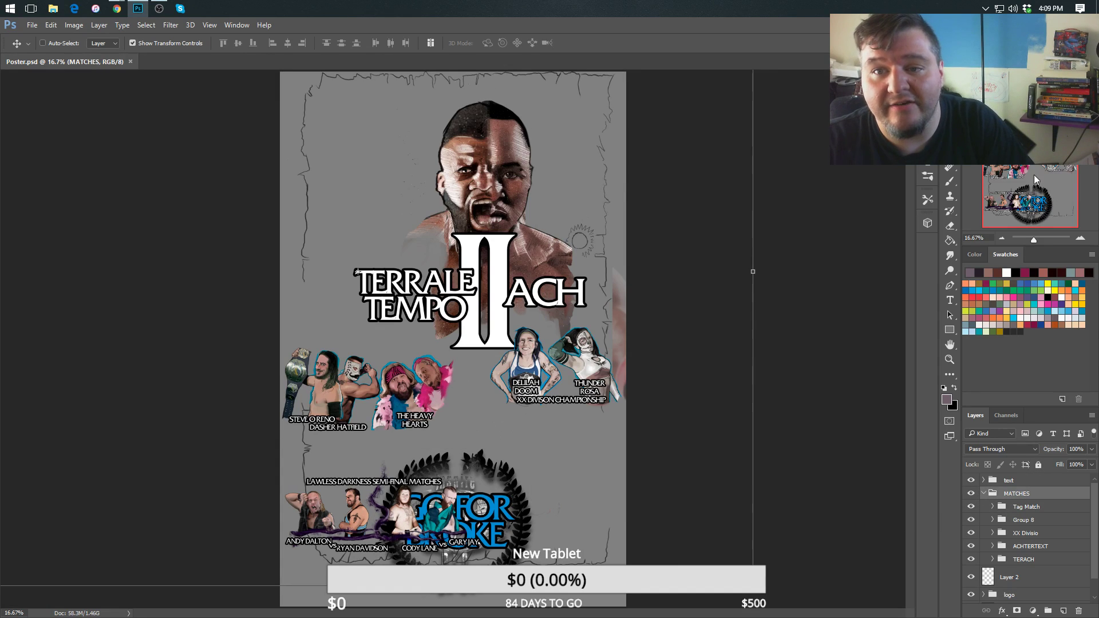
{"action": "left_click", "coordinate": [1048, 8]}
{"action": "left_click", "coordinate": [853, 379]}
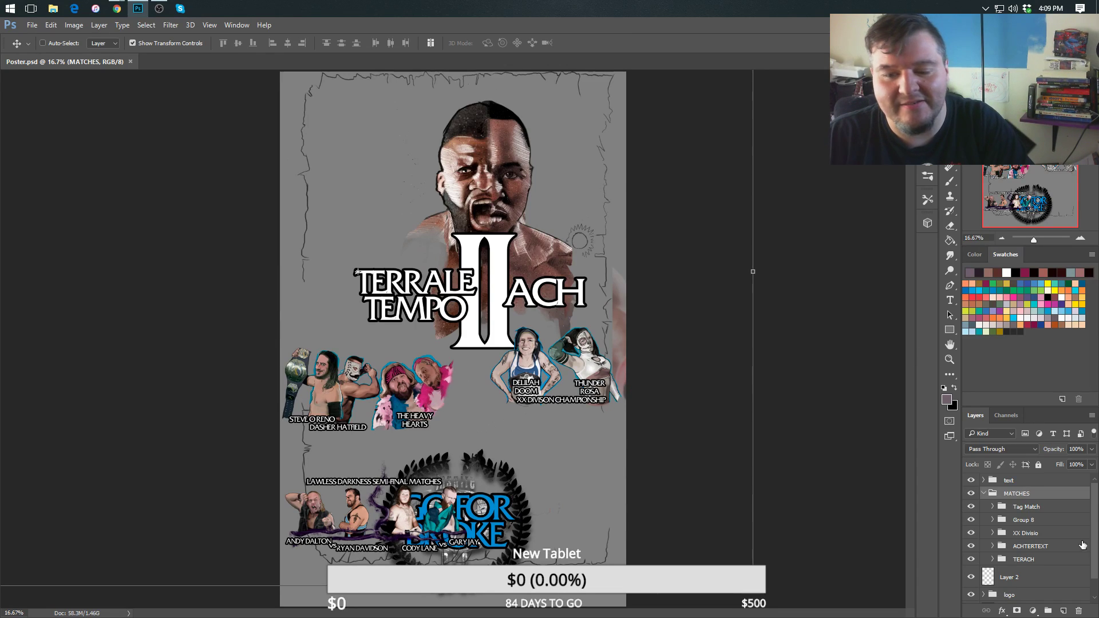
{"action": "mouse_move", "coordinate": [1095, 524]}
{"action": "left_mouse_down"}
{"action": "mouse_move", "coordinate": [1092, 577]}
{"action": "mouse_move", "coordinate": [1095, 512]}
{"action": "left_mouse_up"}
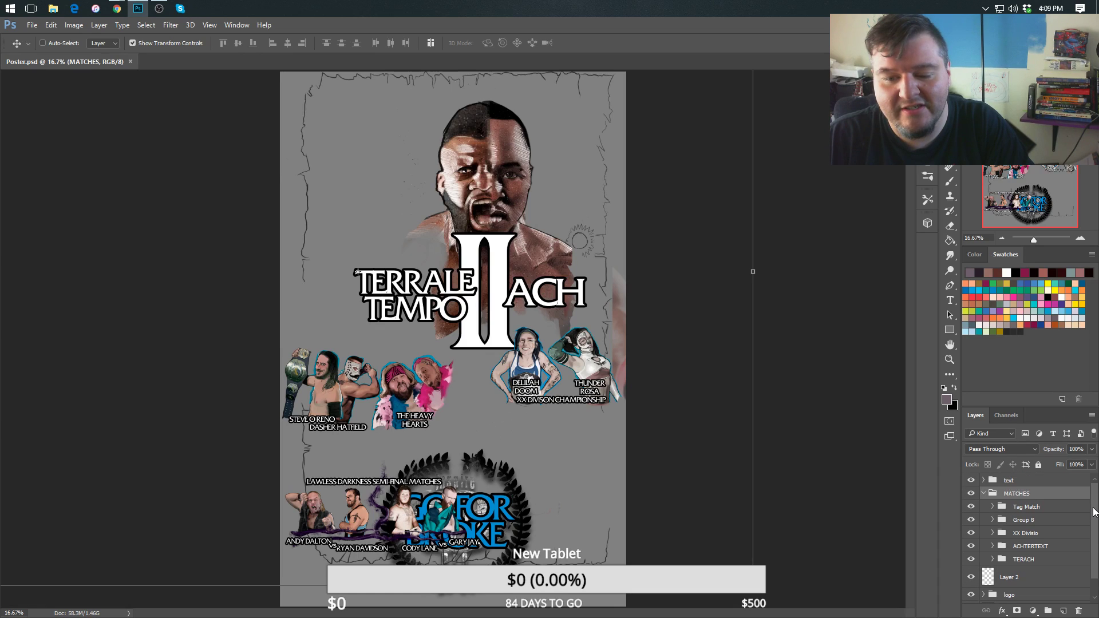
{"action": "left_click", "coordinate": [1018, 520]}
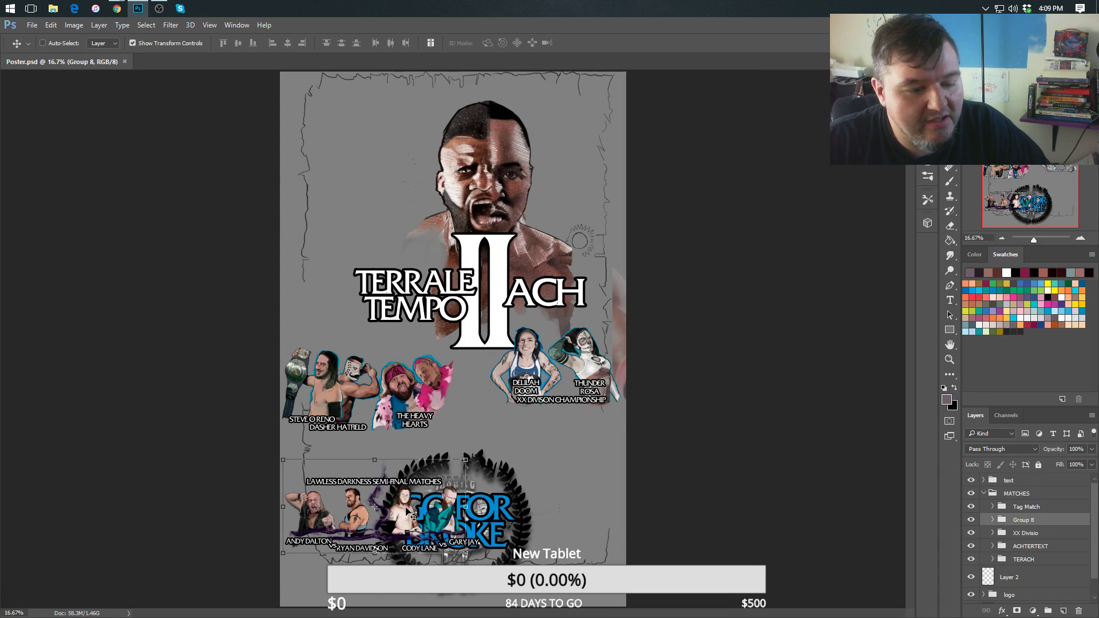
Drag the Group 8 semi-final portraits up to sit just above the GO FOR BROKE logo.
{"action": "left_click_drag", "start_coordinate": [417, 515], "coordinate": [985, 482]}
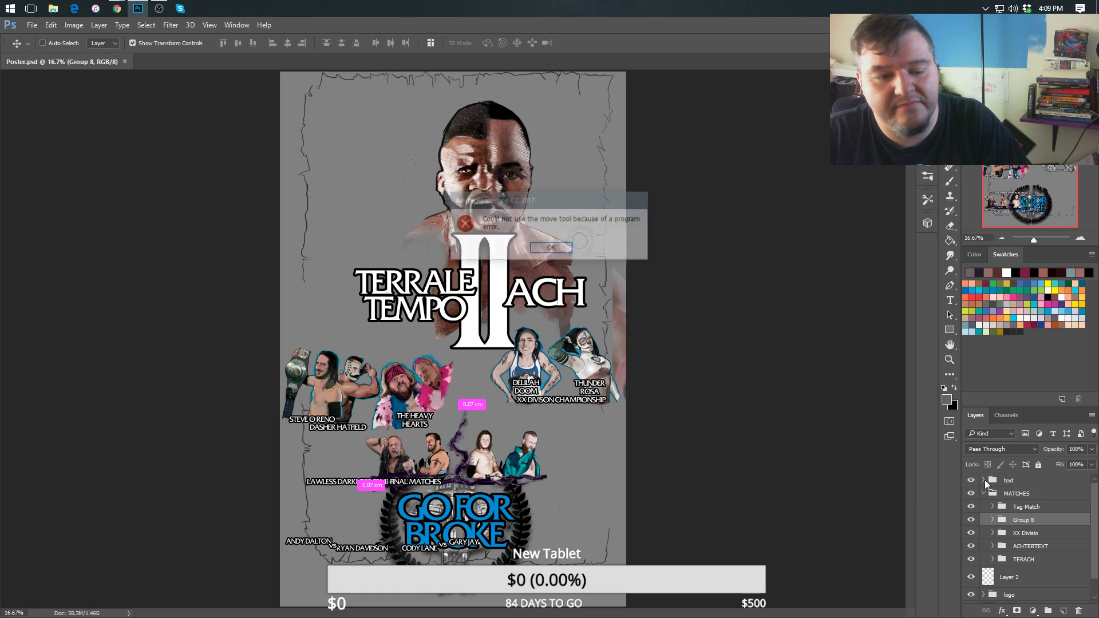
{"action": "left_click", "coordinate": [551, 252]}
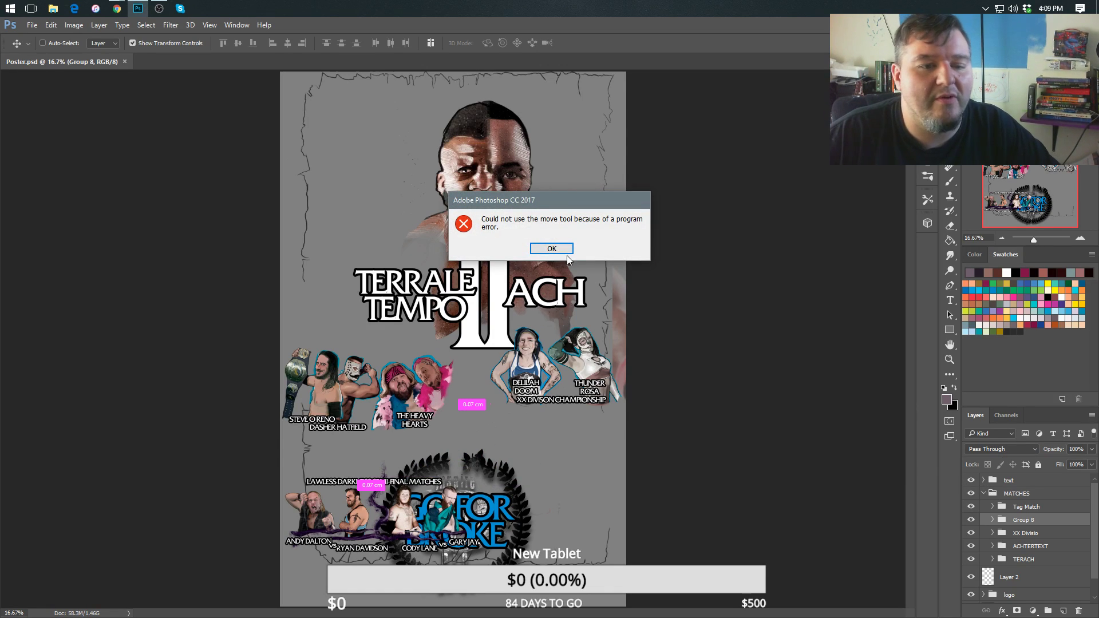
{"action": "left_click", "coordinate": [553, 250]}
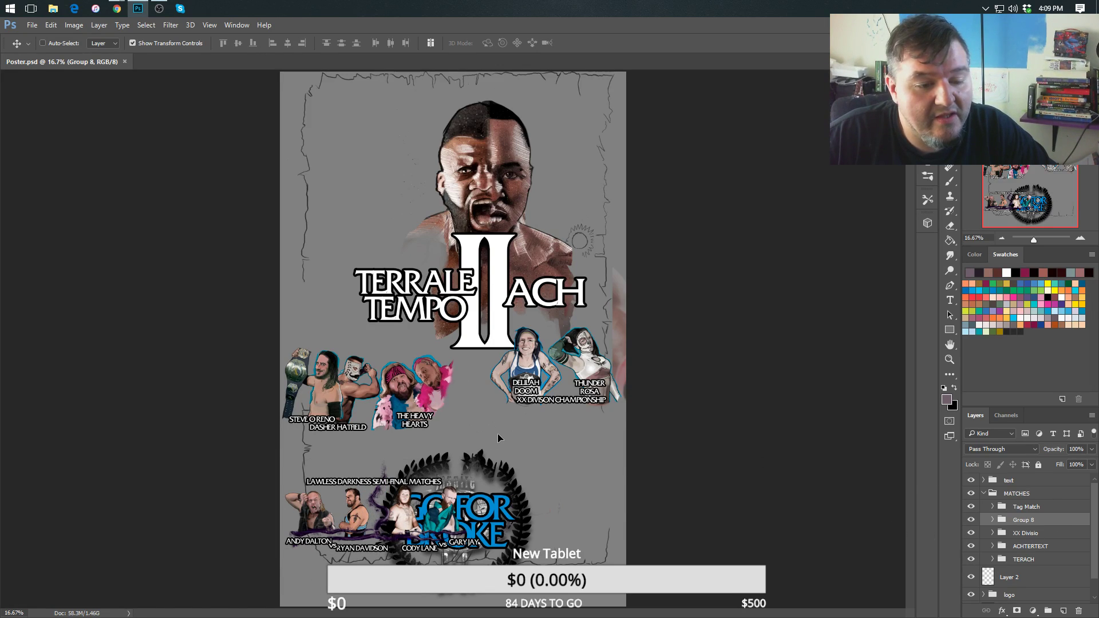
{"action": "key", "text": "ctrl+h"}
{"action": "left_click_drag", "start_coordinate": [463, 461], "coordinate": [463, 461]}
{"action": "left_click_drag", "start_coordinate": [463, 461], "coordinate": [435, 467]}
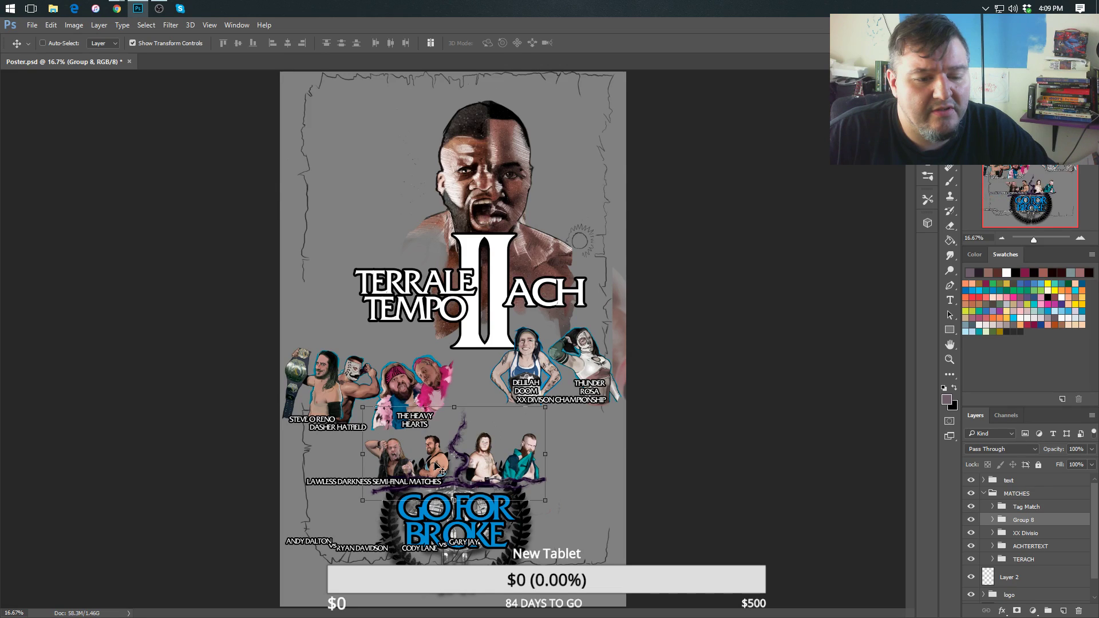
{"action": "left_click", "coordinate": [984, 493]}
{"action": "left_click", "coordinate": [984, 481]}
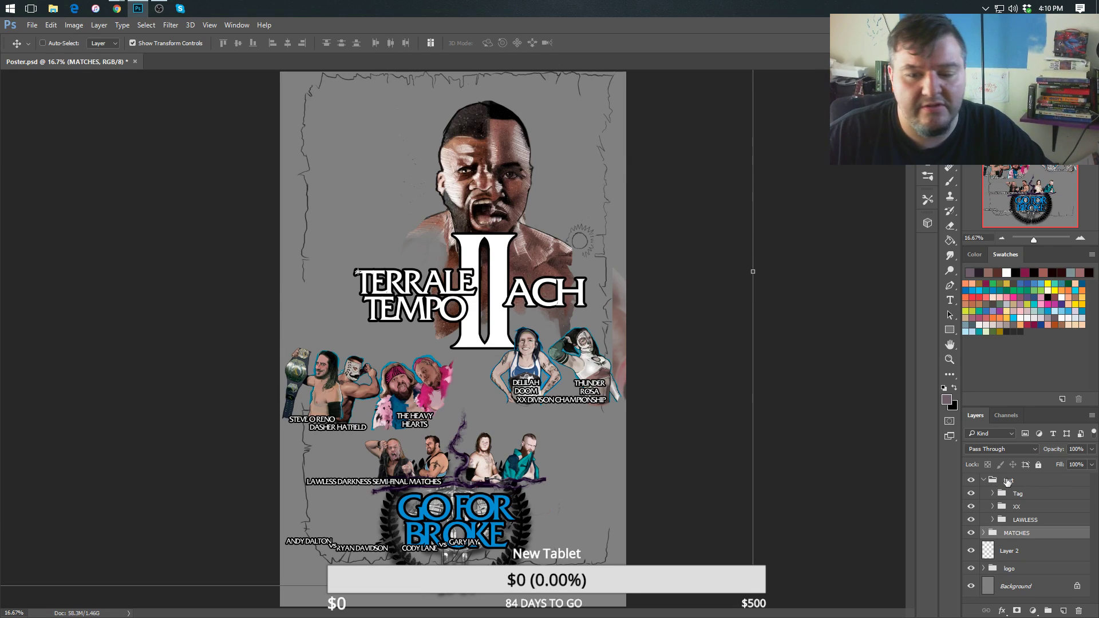
Move the LAWLESS names under the portraits and nudge the SEMI-FINAL MATCHES title into place.
{"action": "left_click", "coordinate": [1004, 521]}
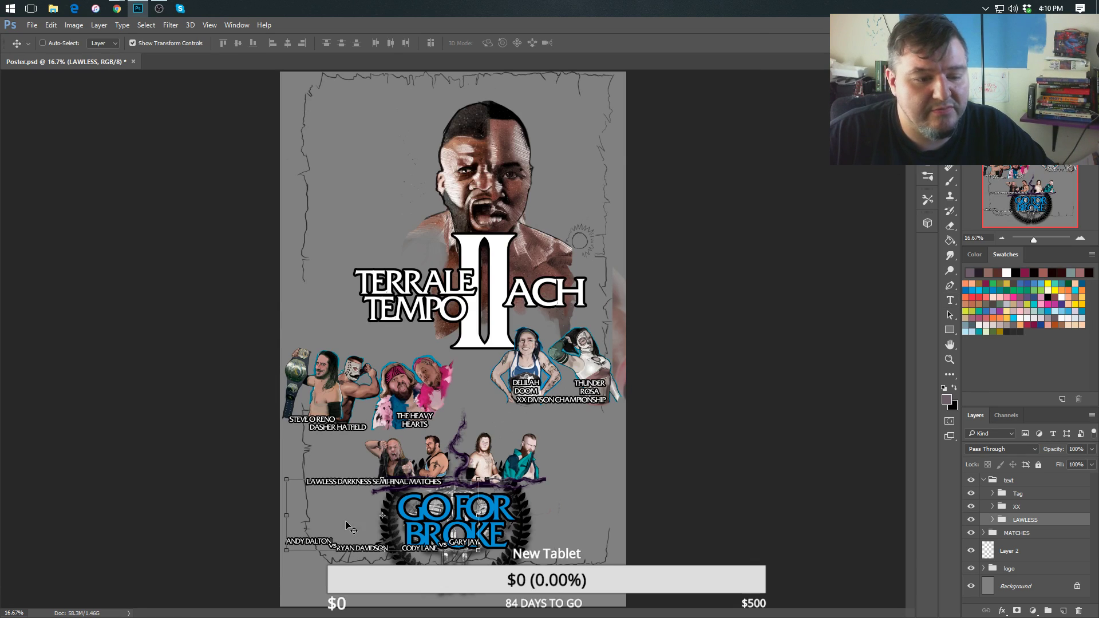
{"action": "left_click_drag", "start_coordinate": [402, 497], "coordinate": [436, 460]}
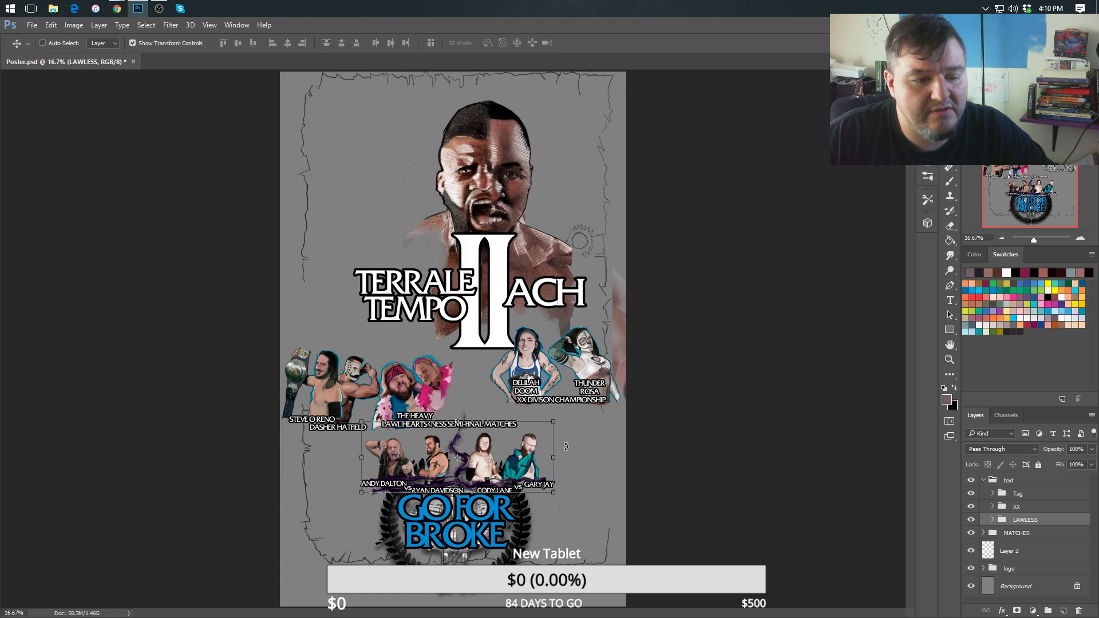
{"action": "left_click", "coordinate": [993, 520]}
{"action": "left_click", "coordinate": [1040, 538]}
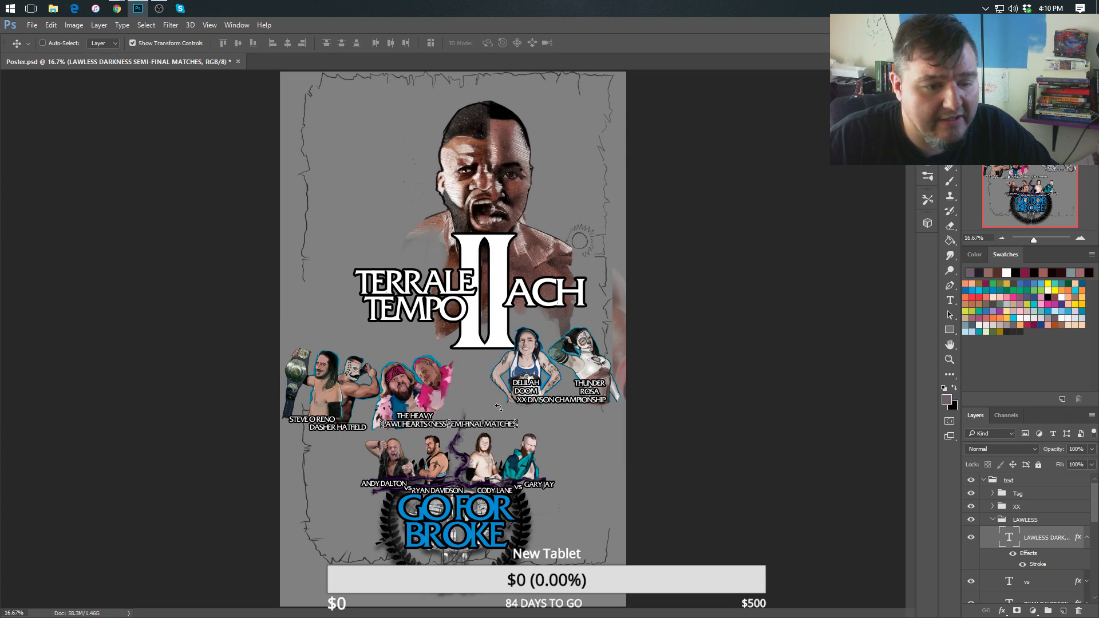
{"action": "key", "text": "shift+Down"}
{"action": "key", "text": "shift+Down"}
{"action": "key", "text": "shift+Down"}
{"action": "key", "text": "shift+Down"}
{"action": "key", "text": "shift+Down"}
{"action": "key", "text": "shift+Down"}
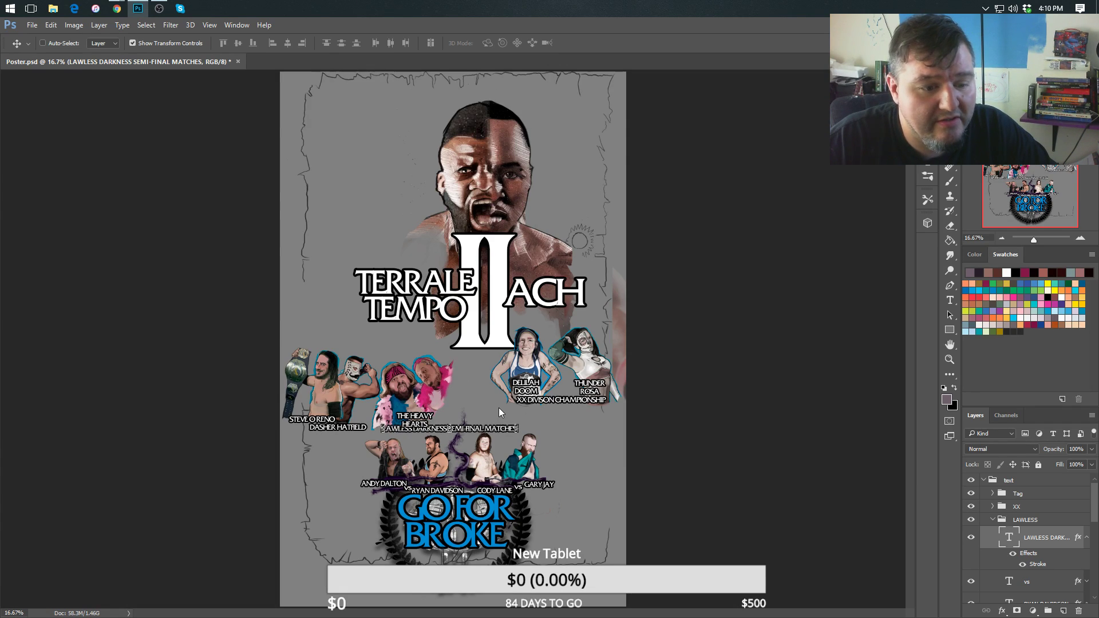
{"action": "key", "text": "shift+Right"}
{"action": "key", "text": "shift+Right"}
{"action": "key", "text": "shift+Down"}
{"action": "key", "text": "shift+Down"}
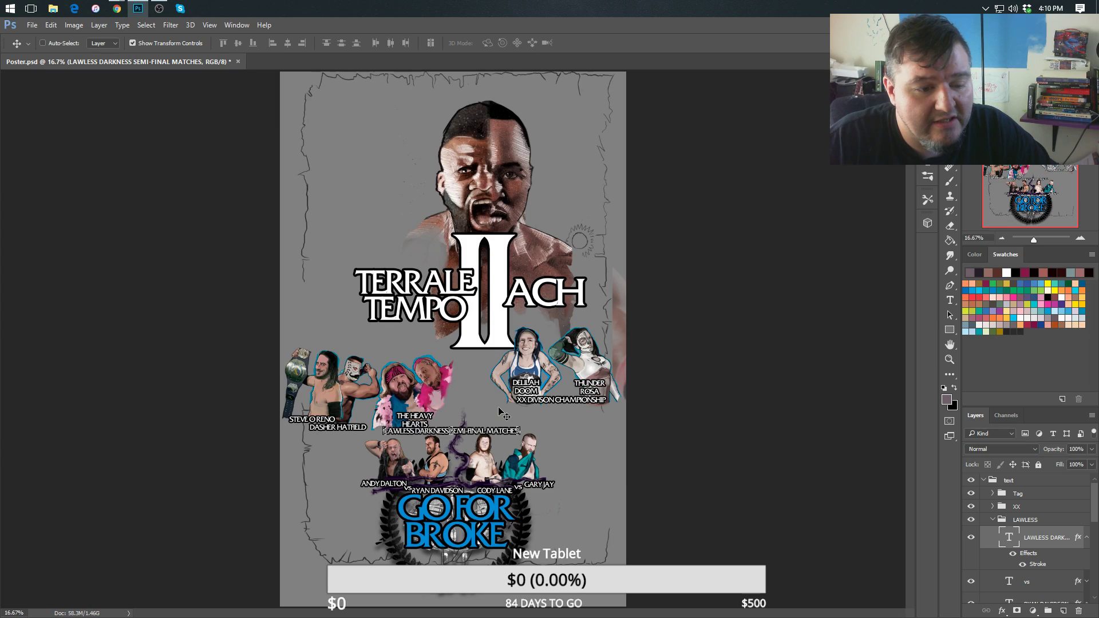
{"action": "key", "text": "shift+Right"}
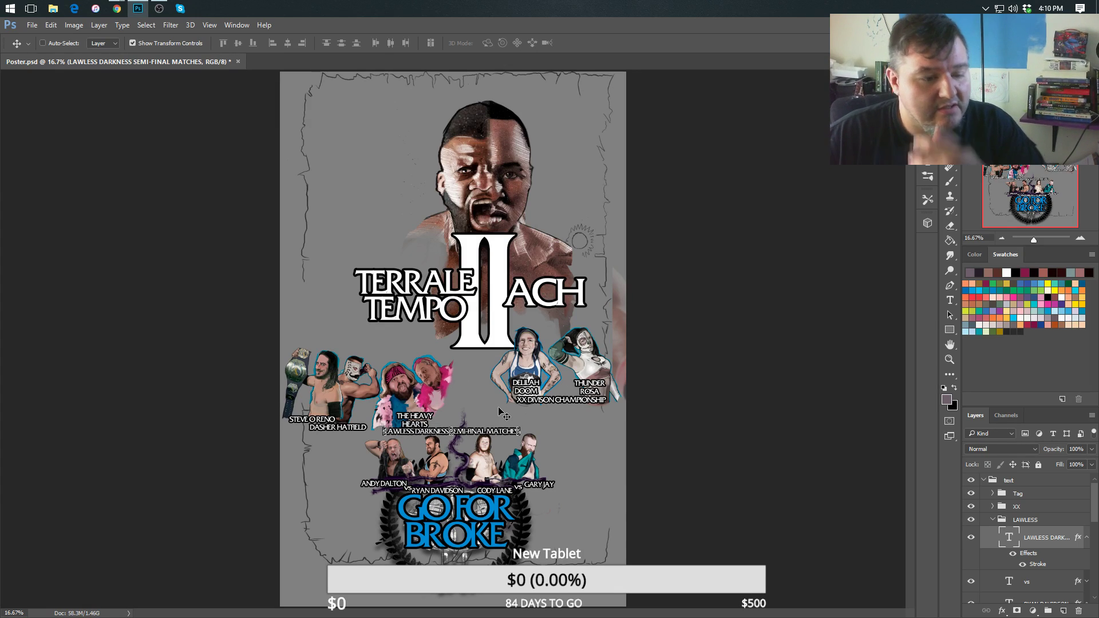
Shift the STEVE O RENO tag-team names slightly up toward their portraits.
{"action": "left_click", "coordinate": [994, 521]}
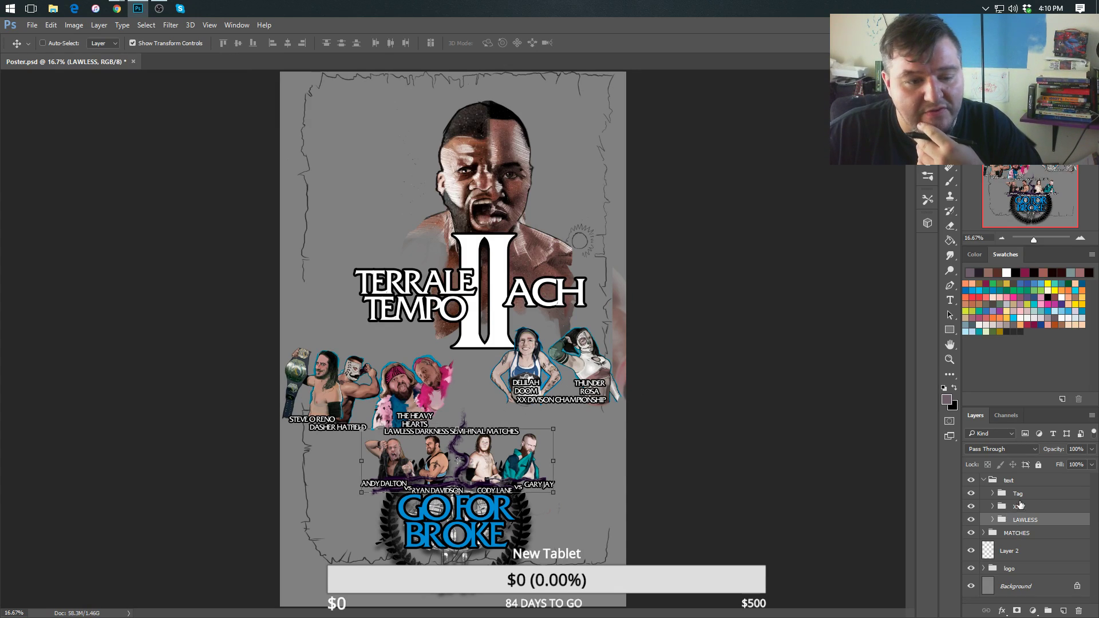
{"action": "left_click", "coordinate": [1032, 494]}
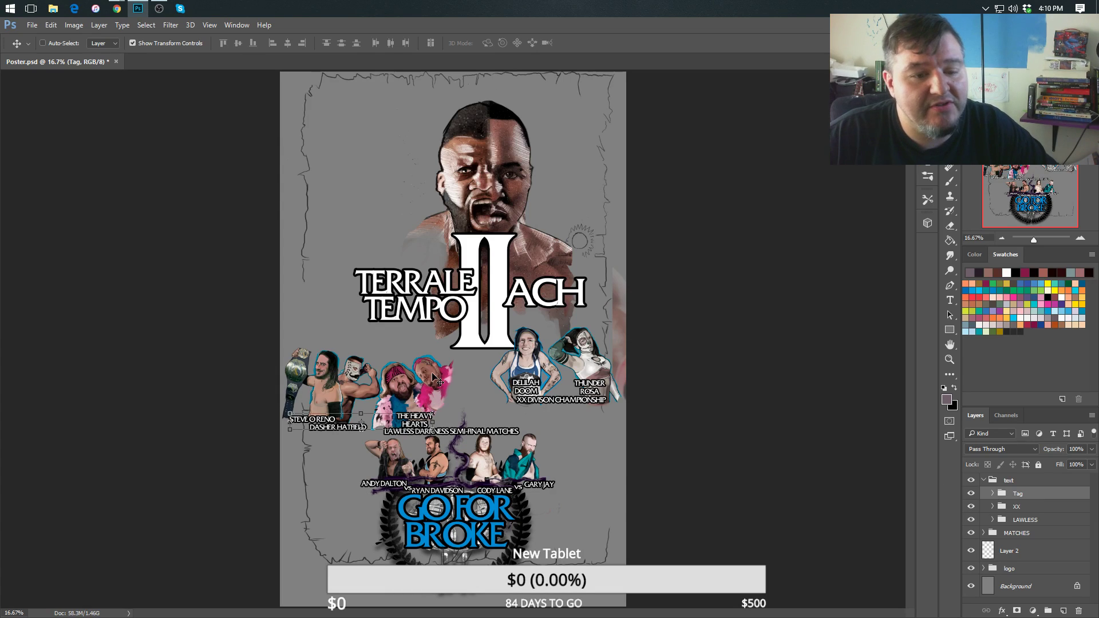
{"action": "left_click_drag", "start_coordinate": [446, 396], "coordinate": [430, 386]}
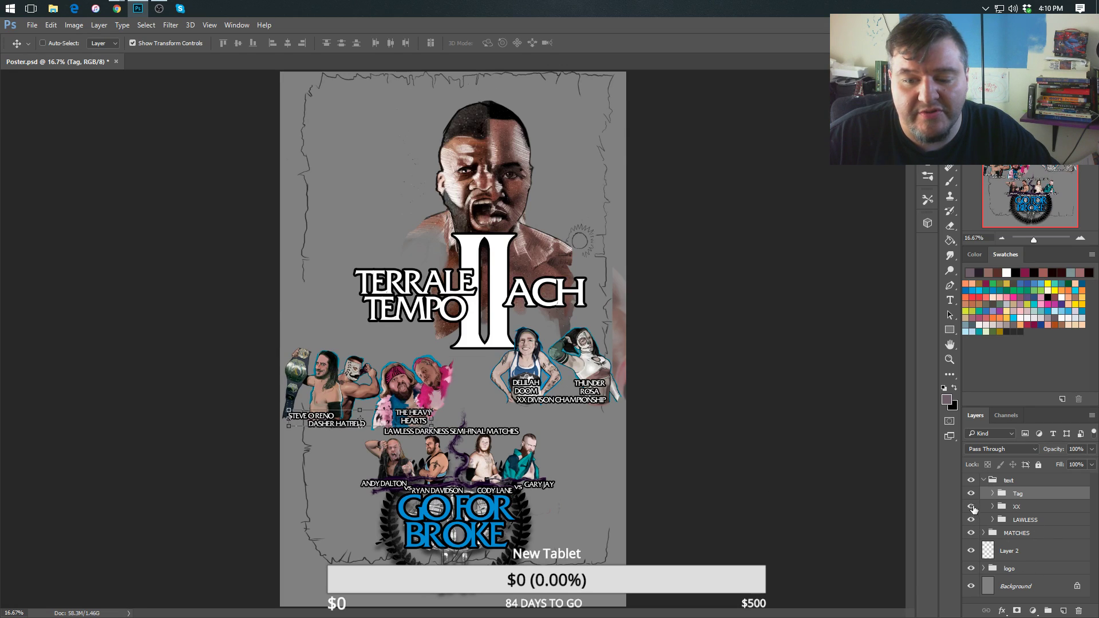
{"action": "left_click", "coordinate": [983, 481]}
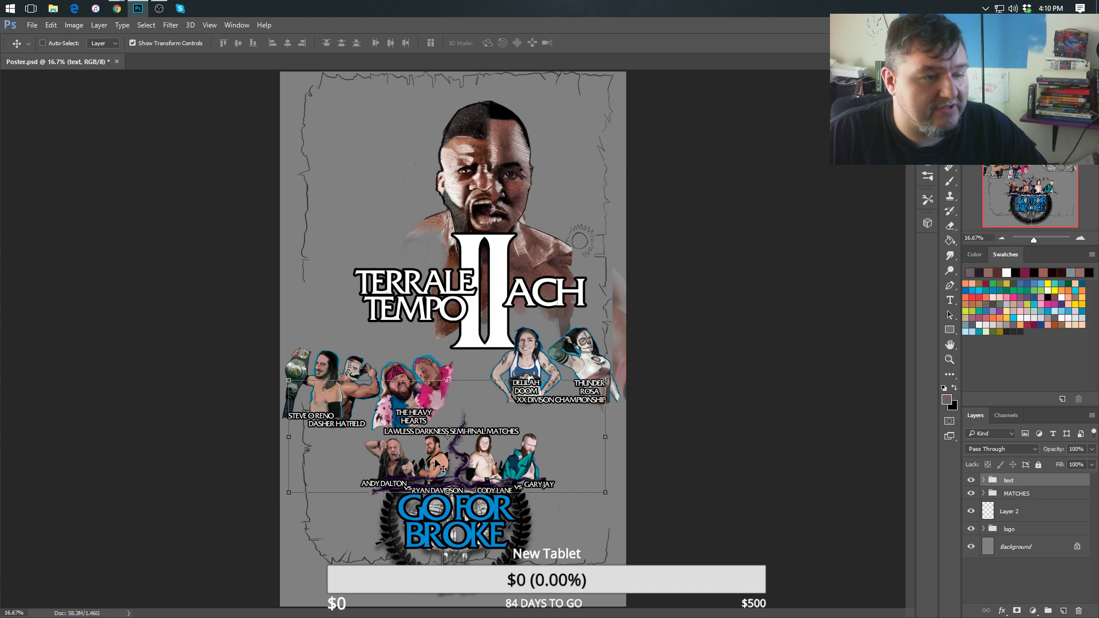
Open goforbroke_Banner.psd alongside the poster.
{"action": "left_click", "coordinate": [33, 26]}
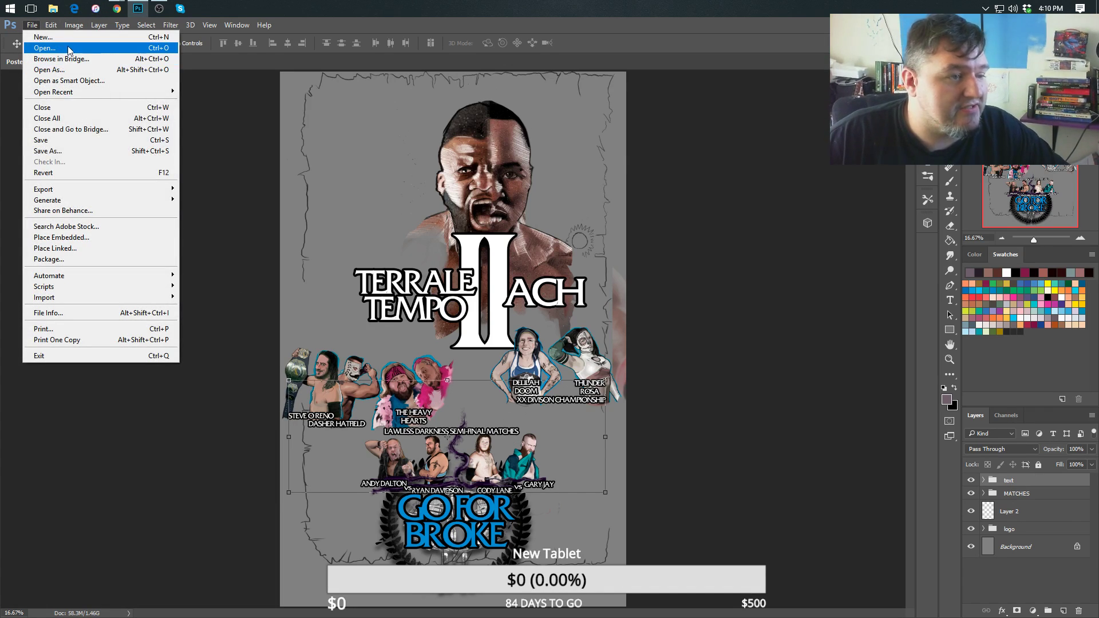
{"action": "left_click", "coordinate": [68, 49]}
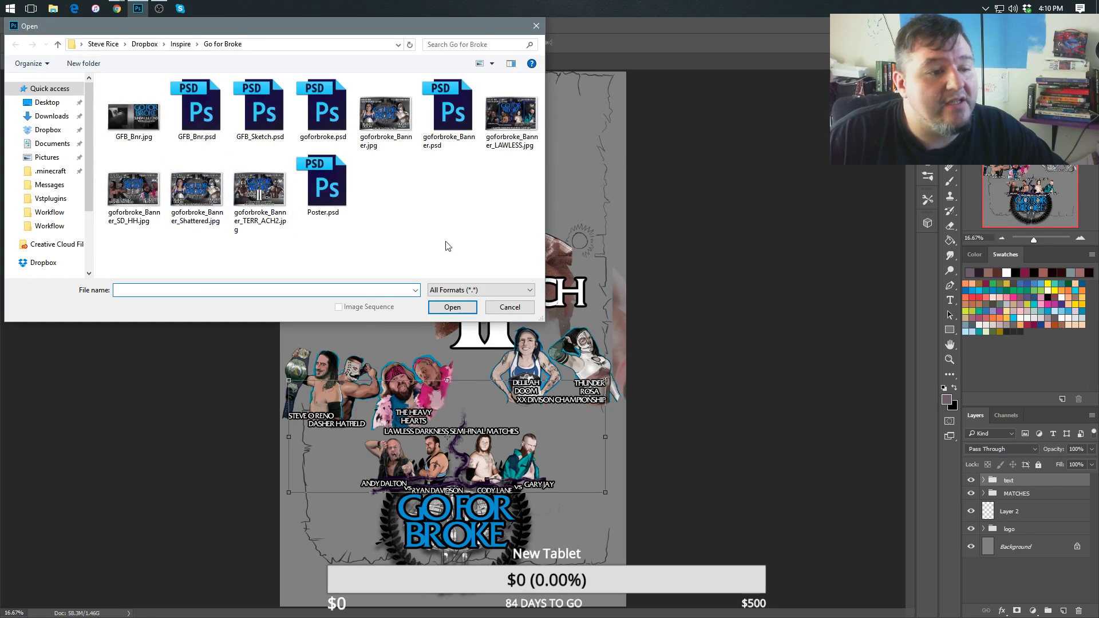
{"action": "left_click", "coordinate": [444, 113]}
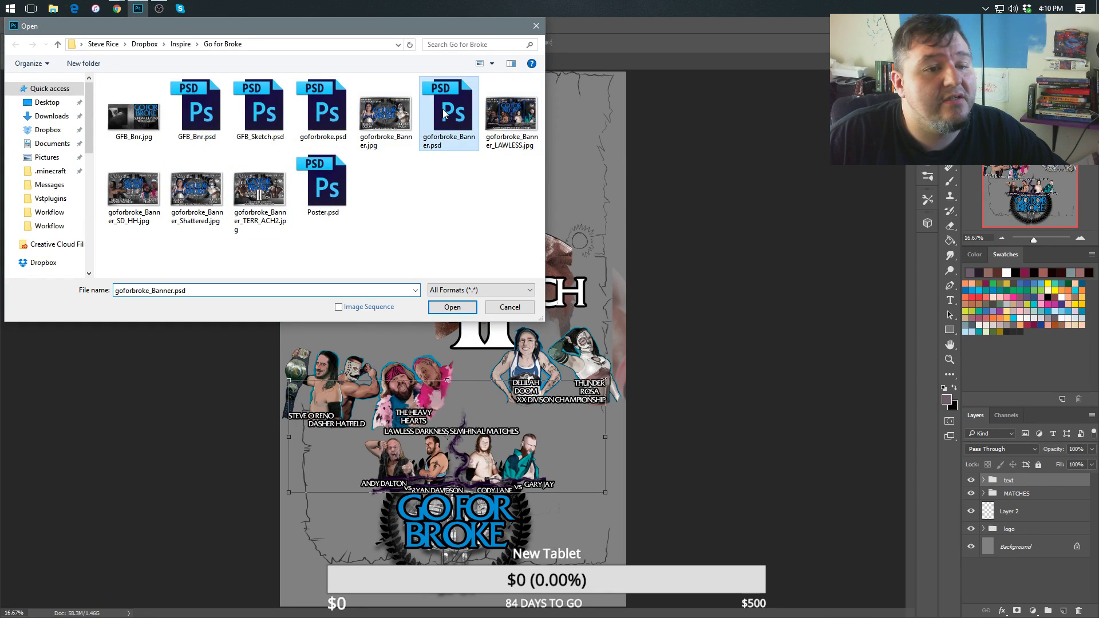
{"action": "double_click", "coordinate": [445, 113]}
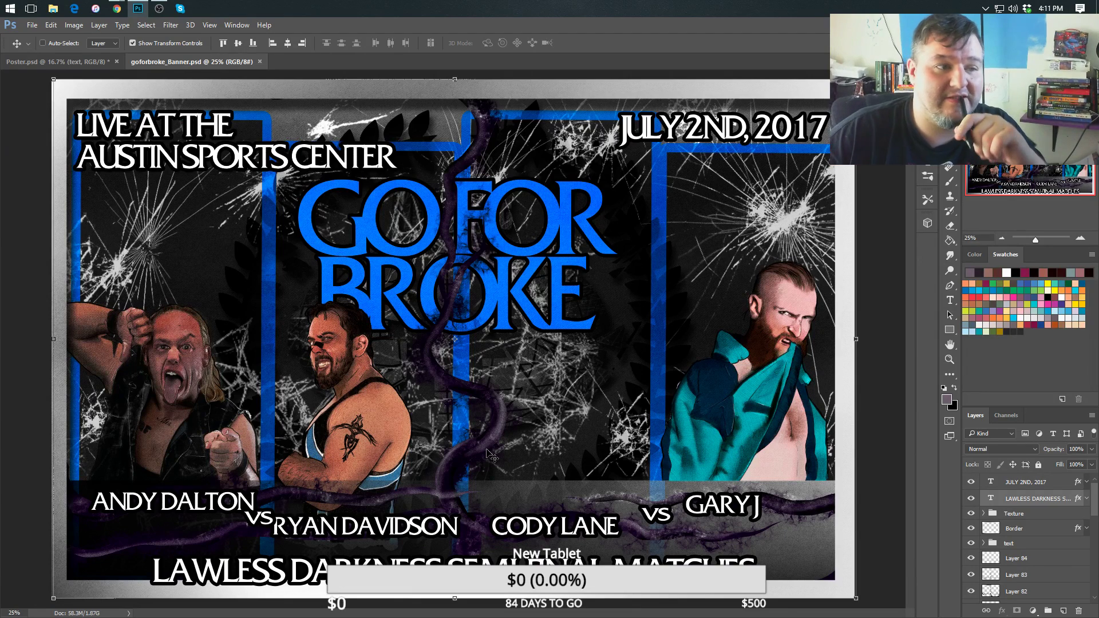
Back in Poster.psd, select the Cody portrait group inside MATCHES > Group 8.
{"action": "left_click", "coordinate": [56, 61]}
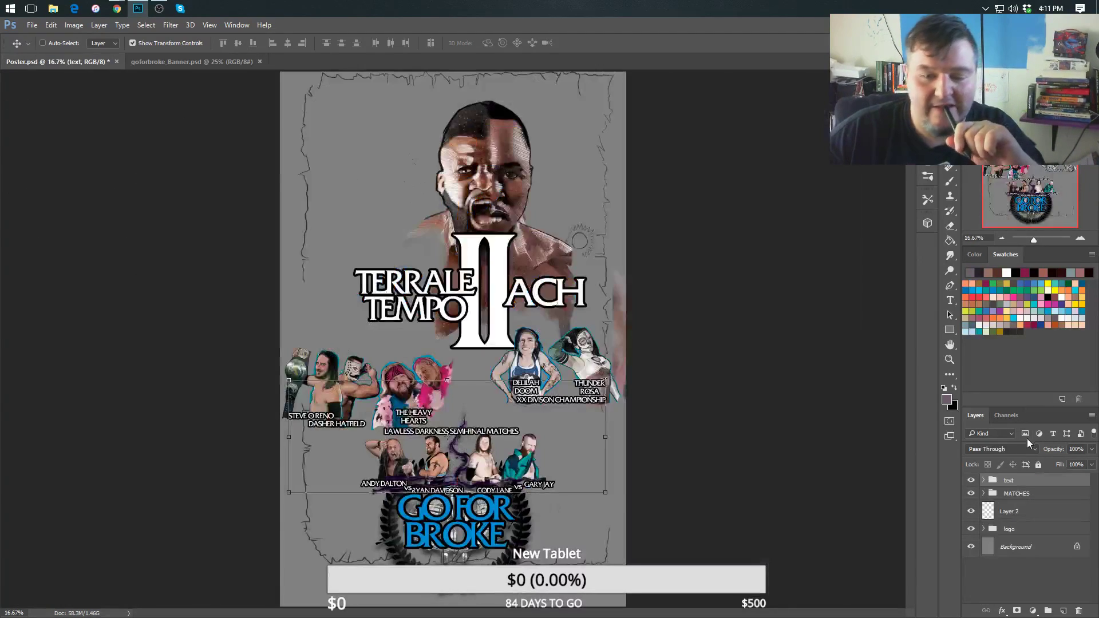
{"action": "left_click", "coordinate": [983, 494]}
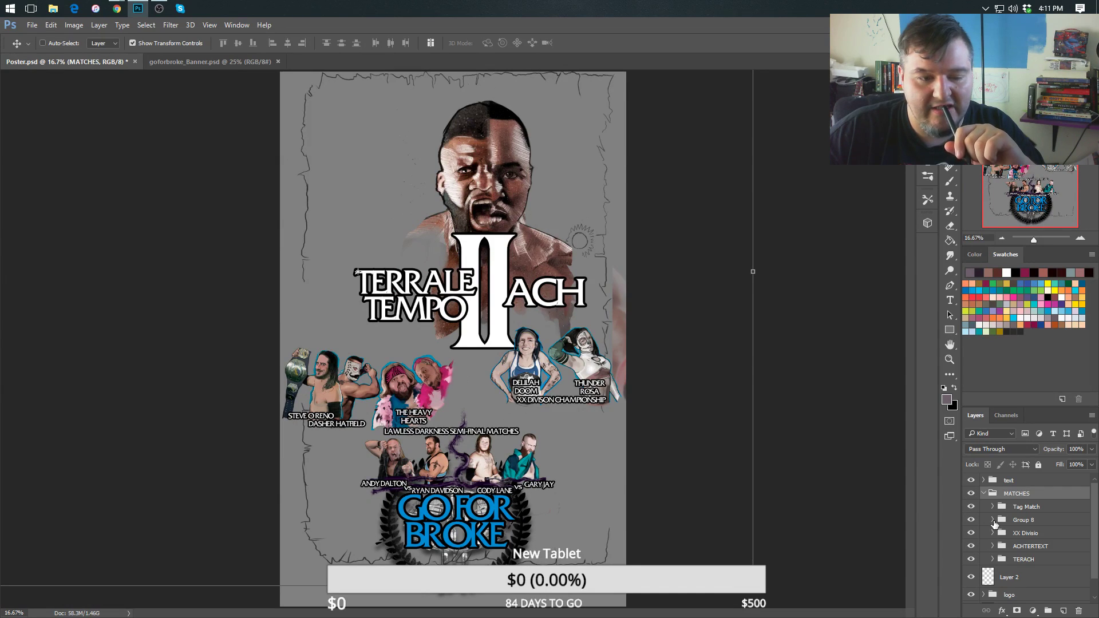
{"action": "left_click", "coordinate": [994, 520]}
{"action": "left_click", "coordinate": [1025, 570]}
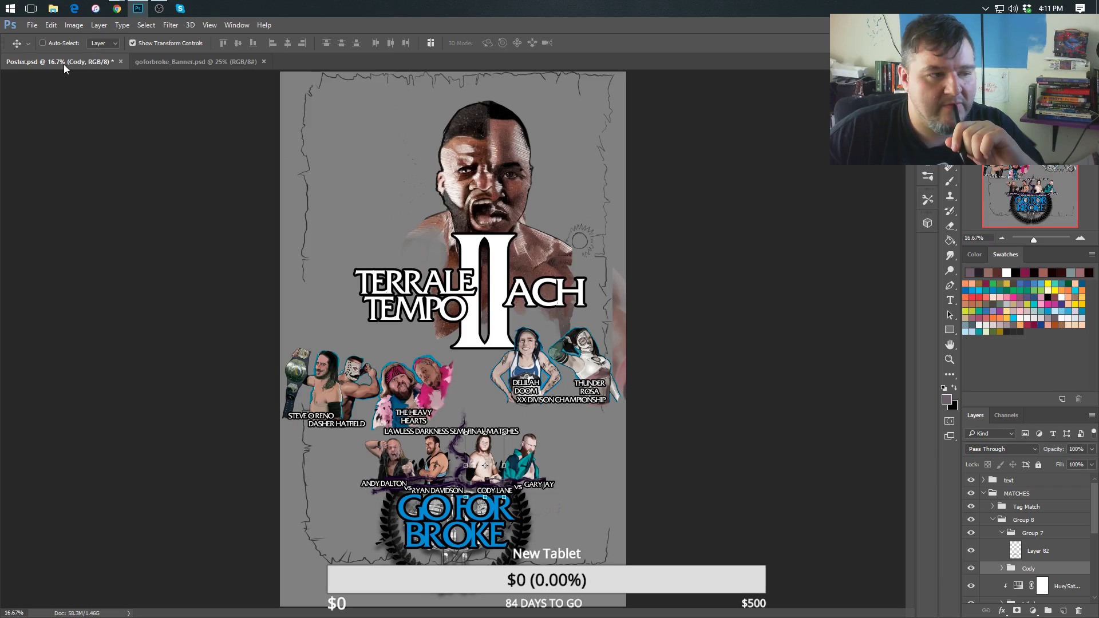
Drag a copy of the Cody portrait group from Poster.psd into the banner near GO FOR BROKE.
{"action": "left_click_drag", "start_coordinate": [64, 63], "coordinate": [334, 312]}
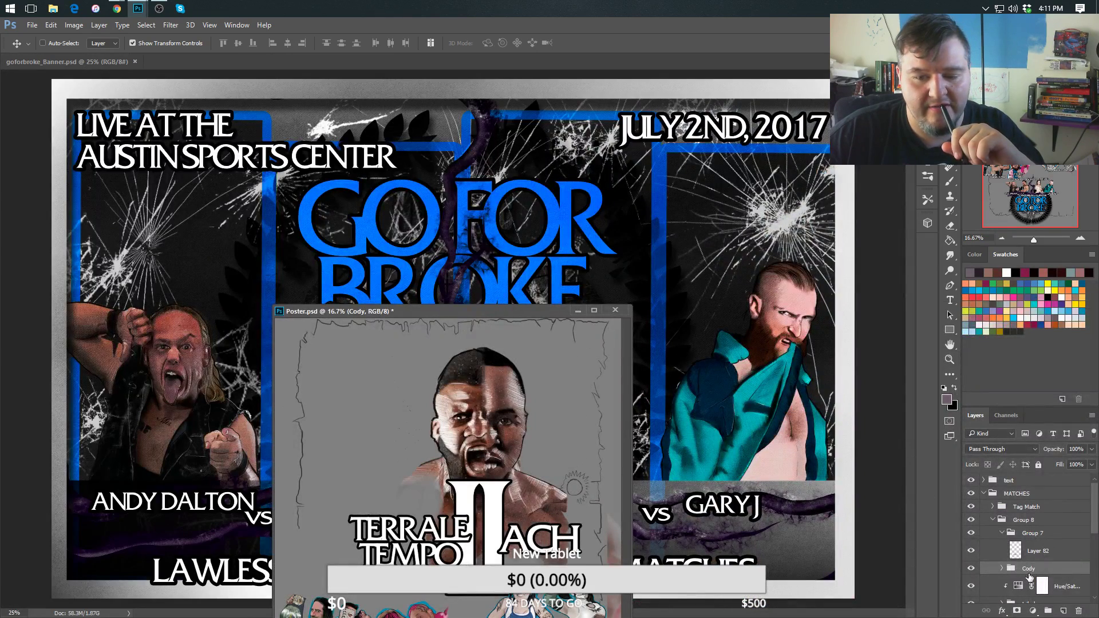
{"action": "left_click_drag", "start_coordinate": [1030, 577], "coordinate": [562, 264]}
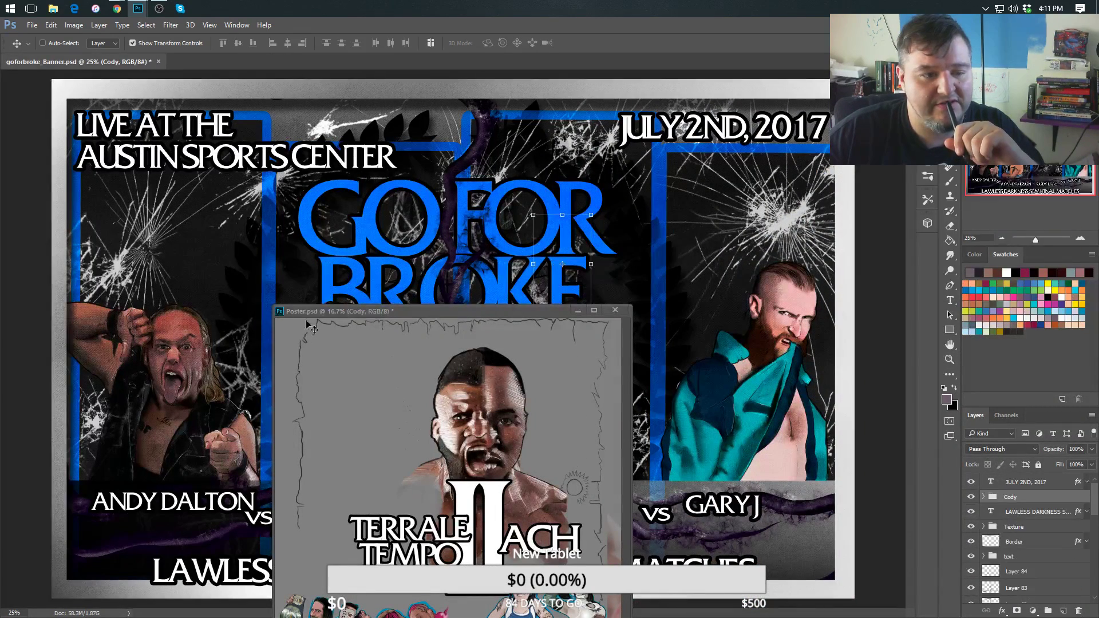
{"action": "left_click_drag", "start_coordinate": [508, 314], "coordinate": [200, 65]}
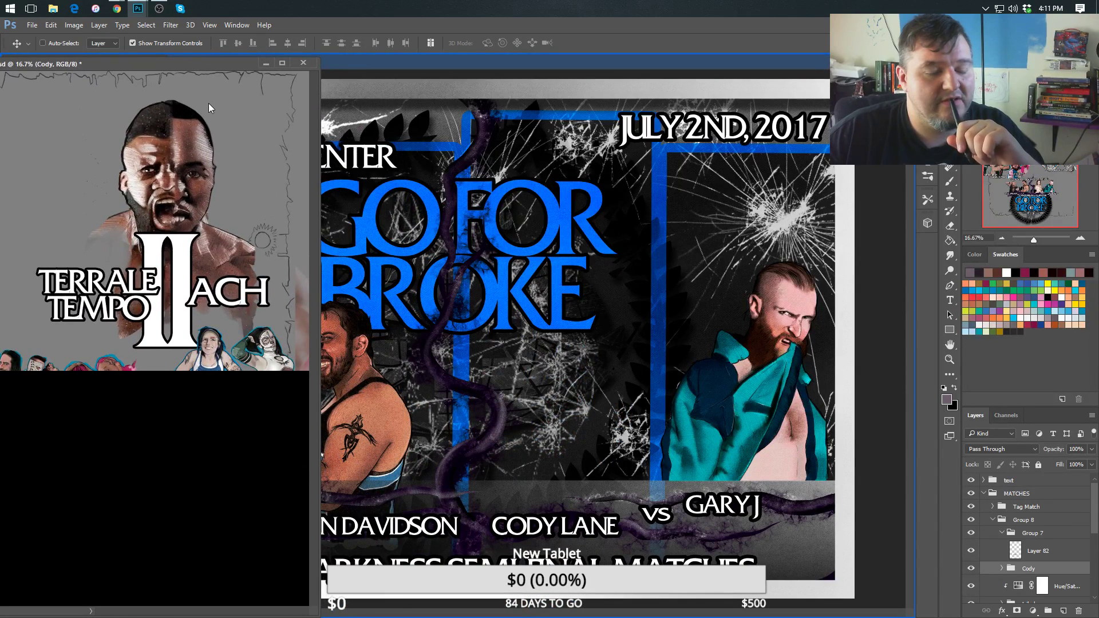
{"action": "left_click_drag", "start_coordinate": [208, 103], "coordinate": [208, 102]}
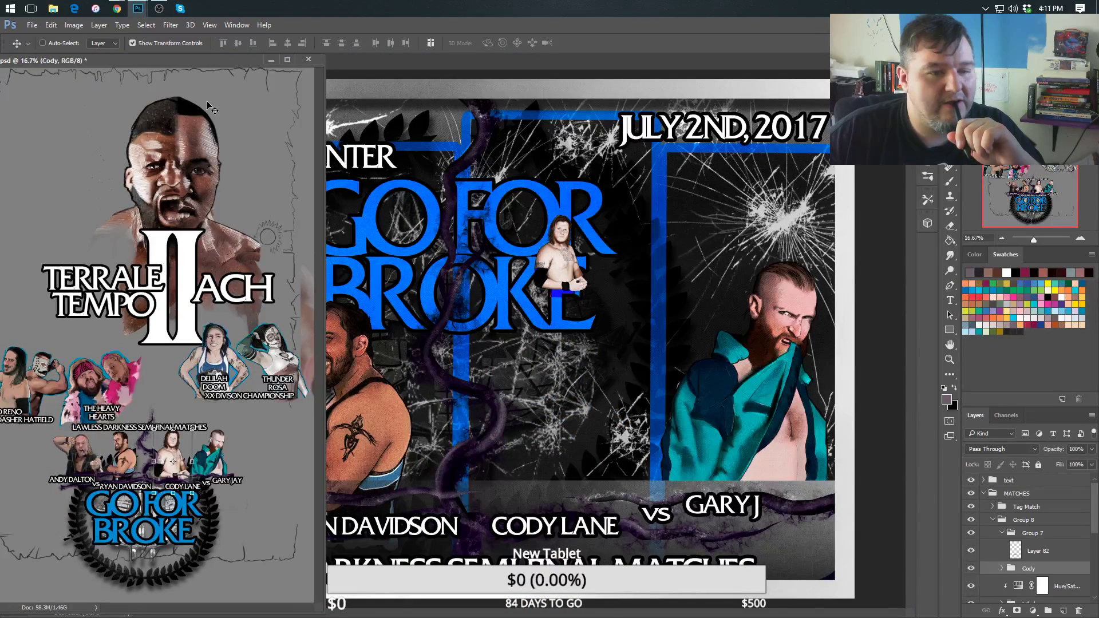
{"action": "left_click_drag", "start_coordinate": [221, 57], "coordinate": [287, 56]}
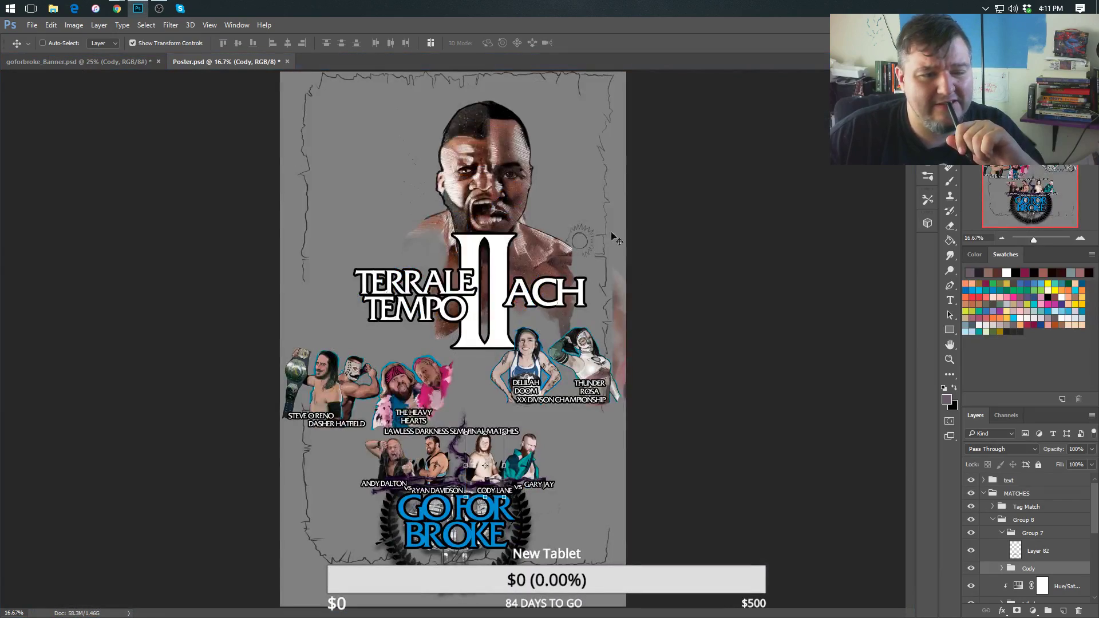
{"action": "left_click", "coordinate": [117, 63]}
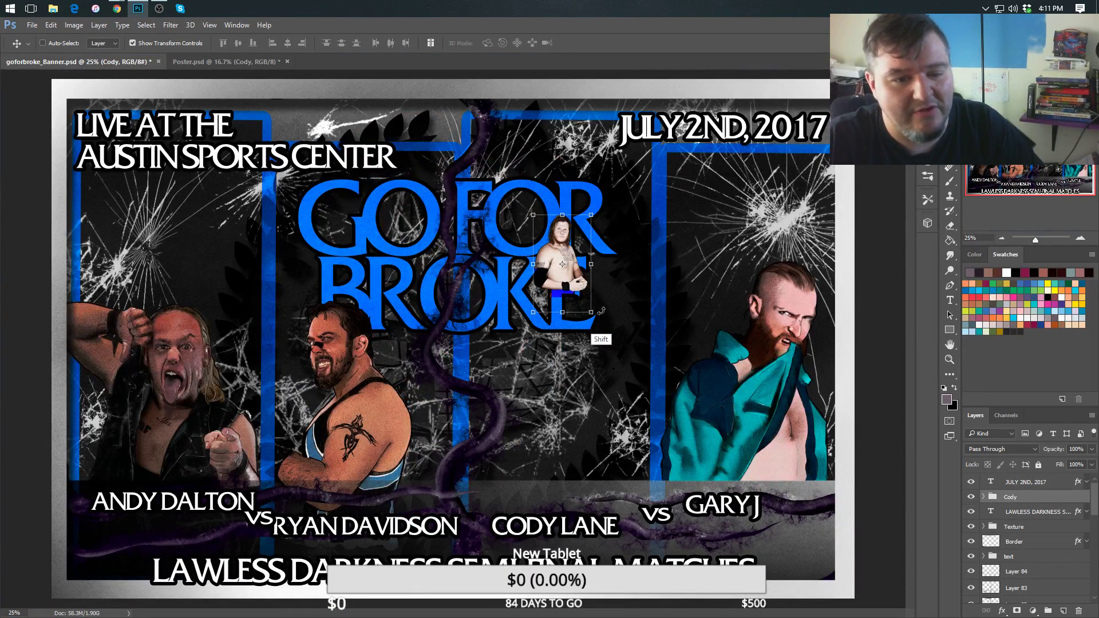
{"action": "key", "text": "shift"}
{"action": "left_click_drag", "start_coordinate": [591, 313], "coordinate": [736, 524]}
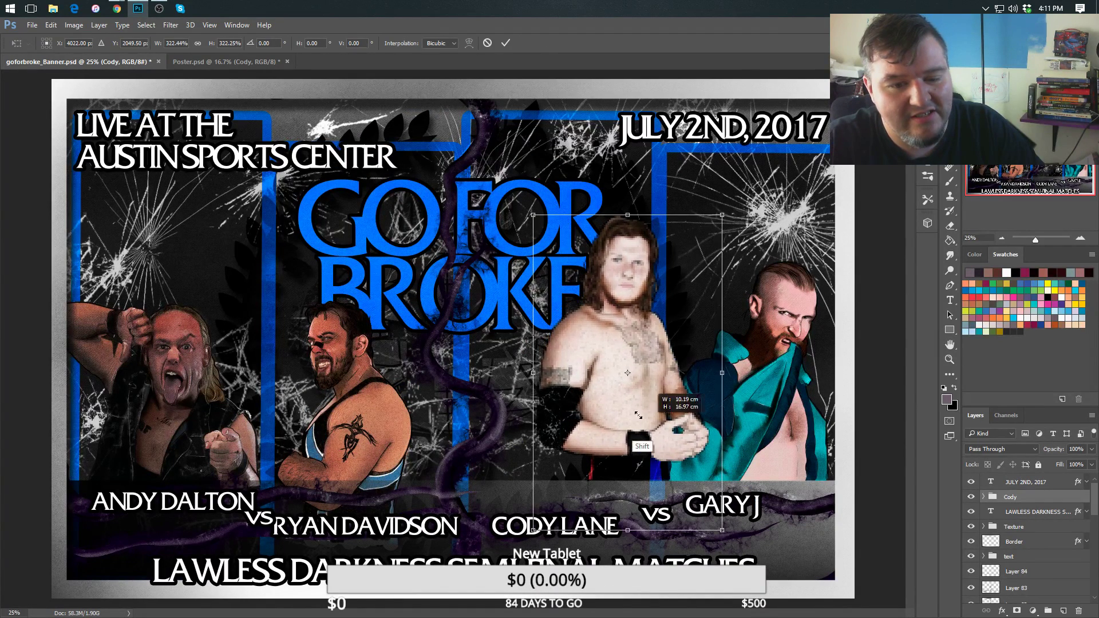
{"action": "left_click_drag", "start_coordinate": [624, 398], "coordinate": [590, 440]}
{"action": "mouse_move", "coordinate": [681, 264]}
{"action": "left_mouse_down"}
{"action": "mouse_move", "coordinate": [670, 294]}
{"action": "mouse_move", "coordinate": [673, 266]}
{"action": "left_mouse_up"}
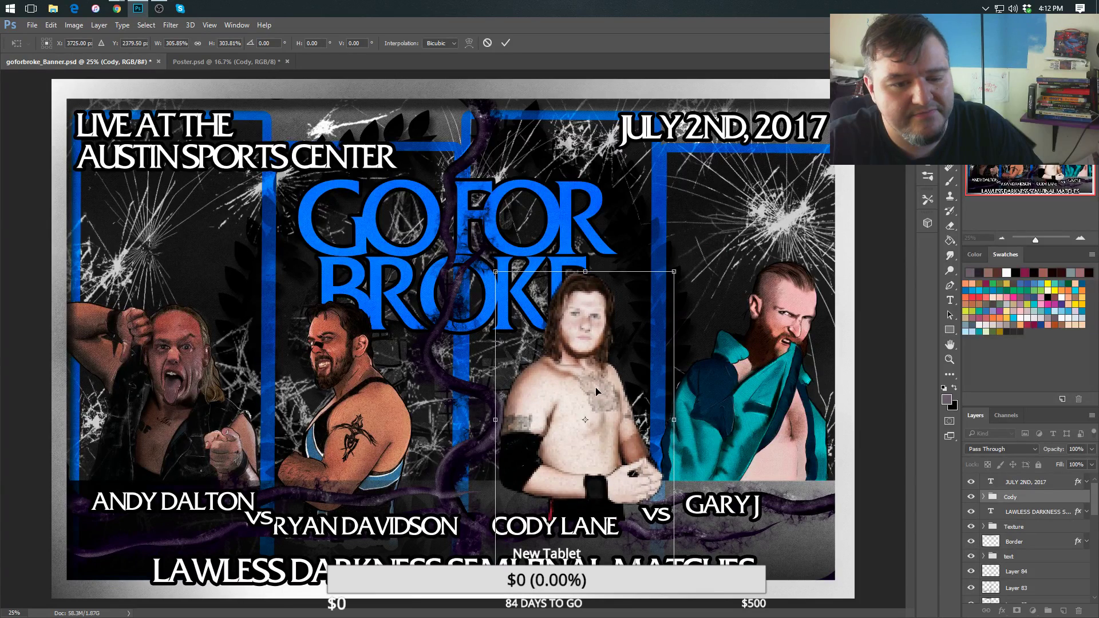
{"action": "left_click_drag", "start_coordinate": [599, 387], "coordinate": [595, 382]}
{"action": "key", "text": "Return"}
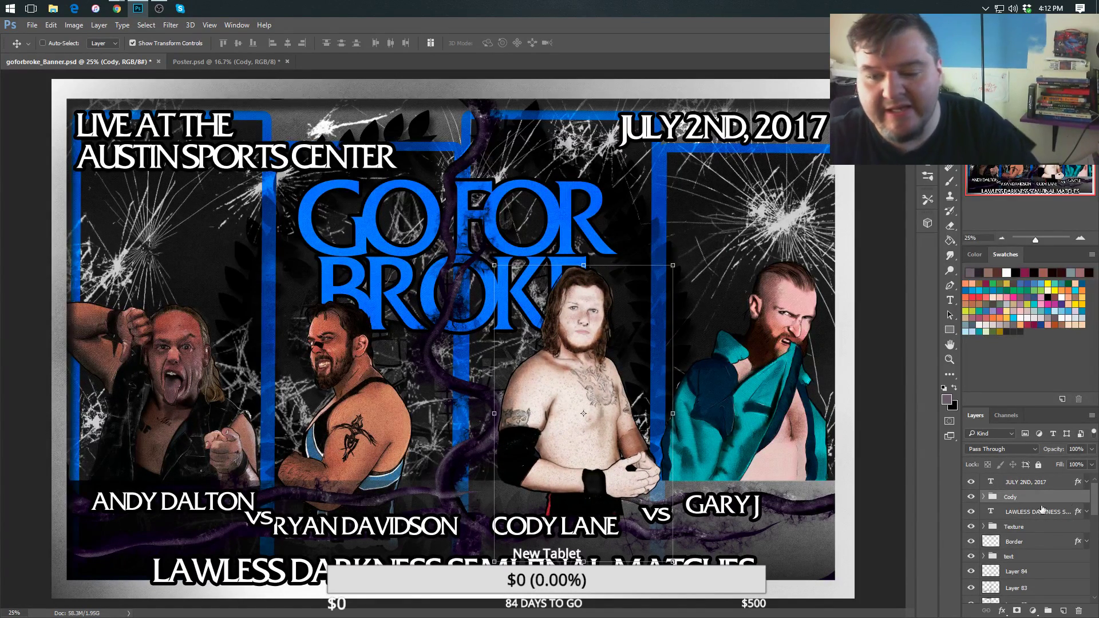
Move the Cody group lower in the layer stack, beneath the text.
{"action": "left_click_drag", "start_coordinate": [1010, 498], "coordinate": [978, 567]}
{"action": "mouse_move", "coordinate": [1092, 523]}
{"action": "left_mouse_down"}
{"action": "mouse_move", "coordinate": [1093, 542]}
{"action": "mouse_move", "coordinate": [1095, 513]}
{"action": "left_mouse_up"}
{"action": "scroll", "coordinate": [1054, 518], "scroll_direction": "up", "scroll_amount": 3}
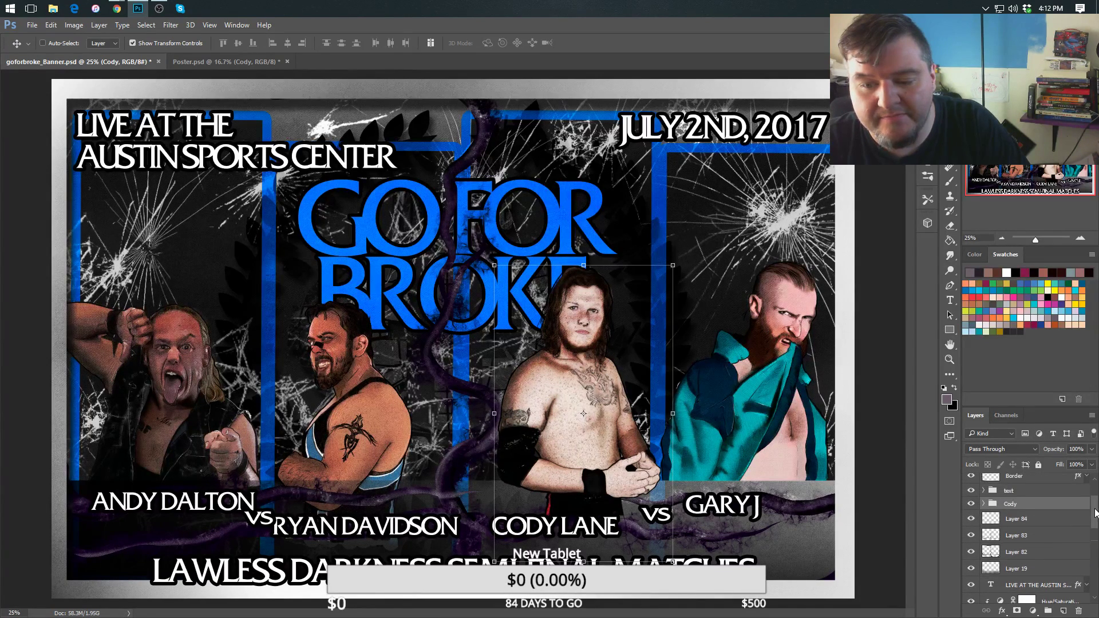
{"action": "mouse_move", "coordinate": [1031, 503]}
{"action": "left_mouse_down"}
{"action": "mouse_move", "coordinate": [1033, 604]}
{"action": "mouse_move", "coordinate": [1021, 506]}
{"action": "left_mouse_up"}
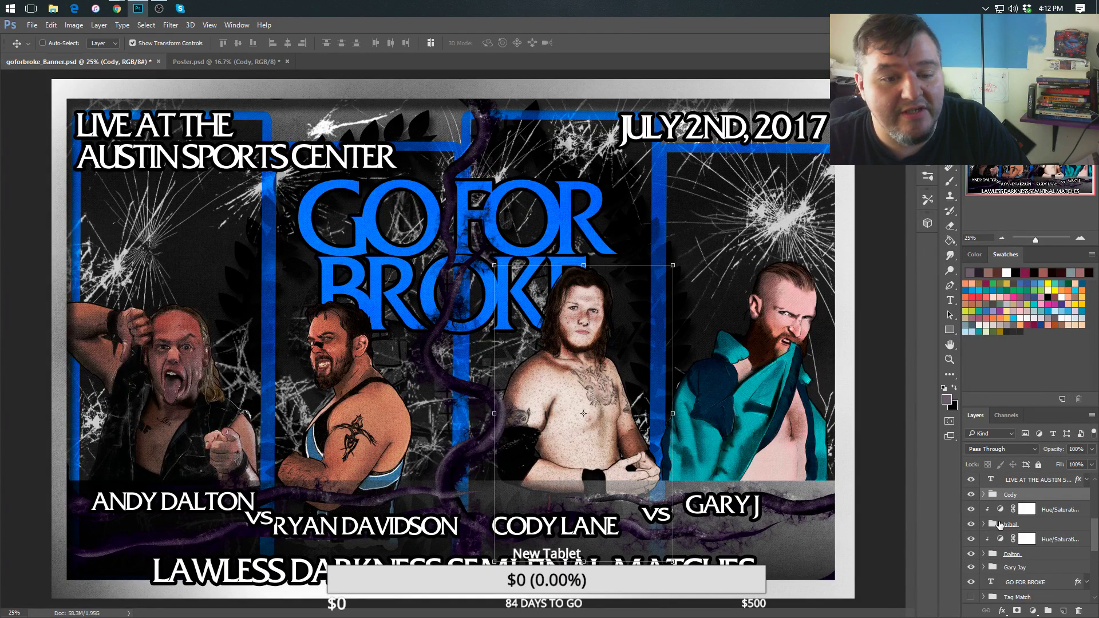
Change the CODY LANE text layer's first letter from C to K.
{"action": "left_click", "coordinate": [950, 300]}
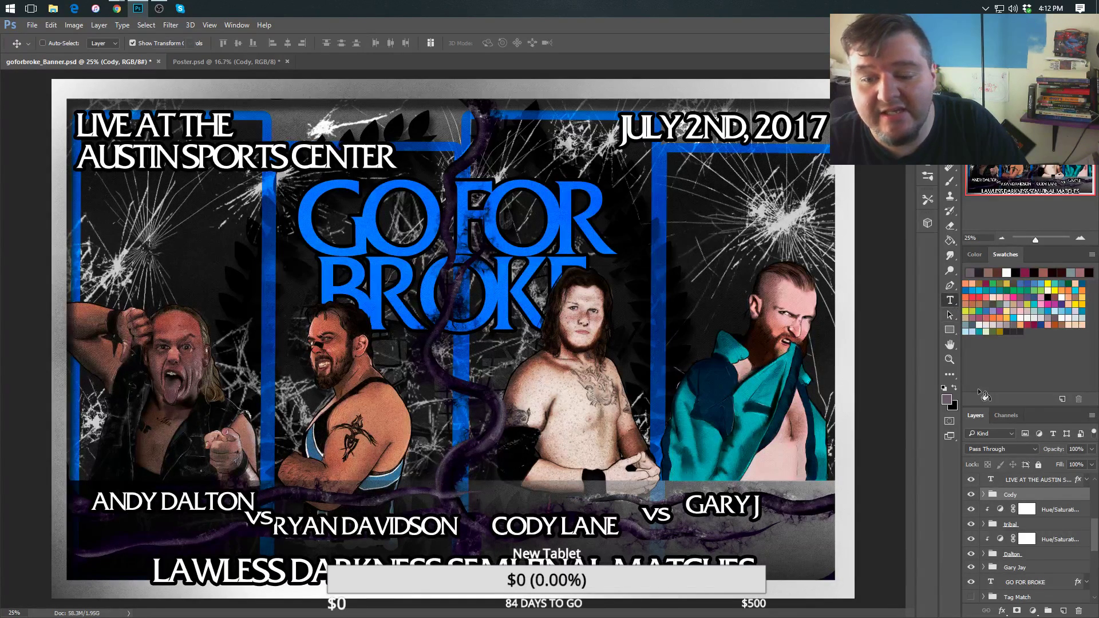
{"action": "left_click_drag", "start_coordinate": [1096, 535], "coordinate": [1096, 493]}
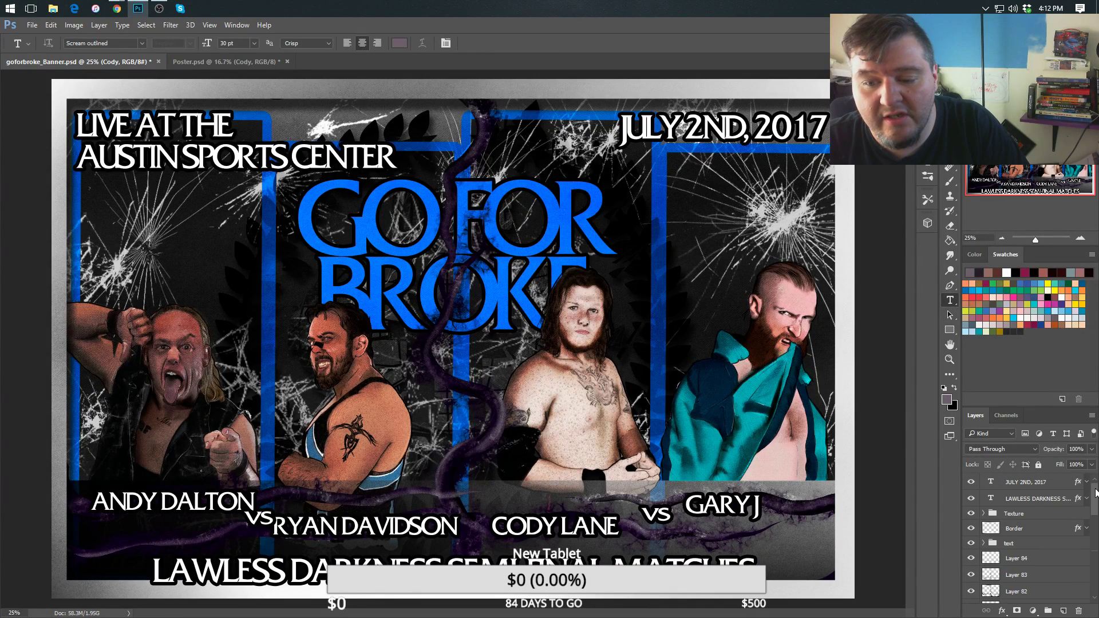
{"action": "left_click", "coordinate": [982, 543]}
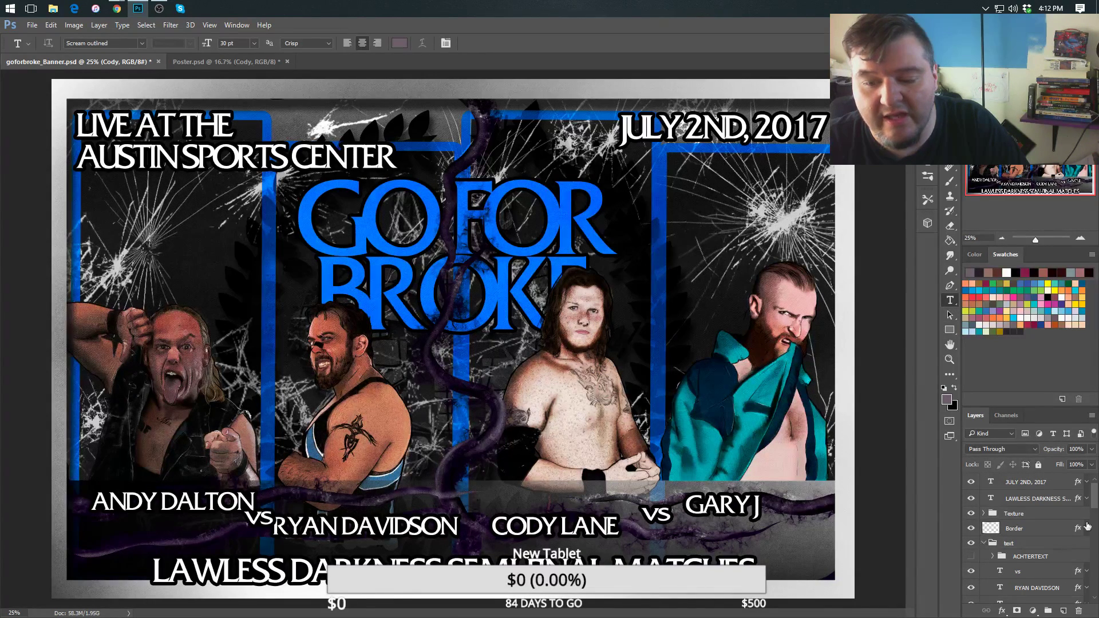
{"action": "left_click_drag", "start_coordinate": [1097, 497], "coordinate": [1095, 519]}
{"action": "left_click", "coordinate": [1019, 544]}
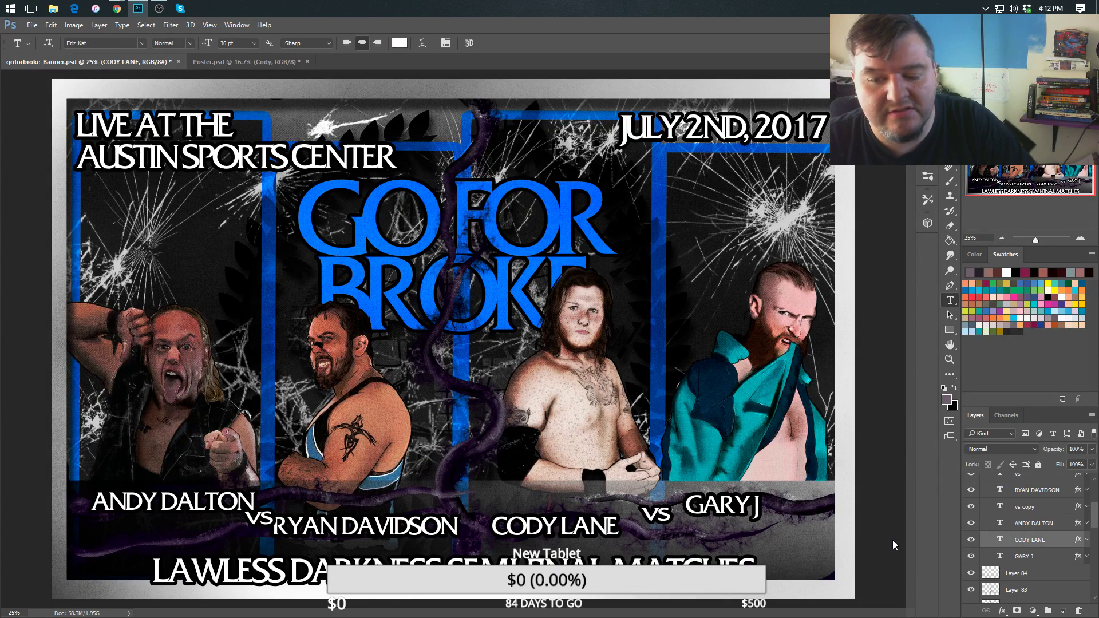
{"action": "left_click", "coordinate": [492, 524]}
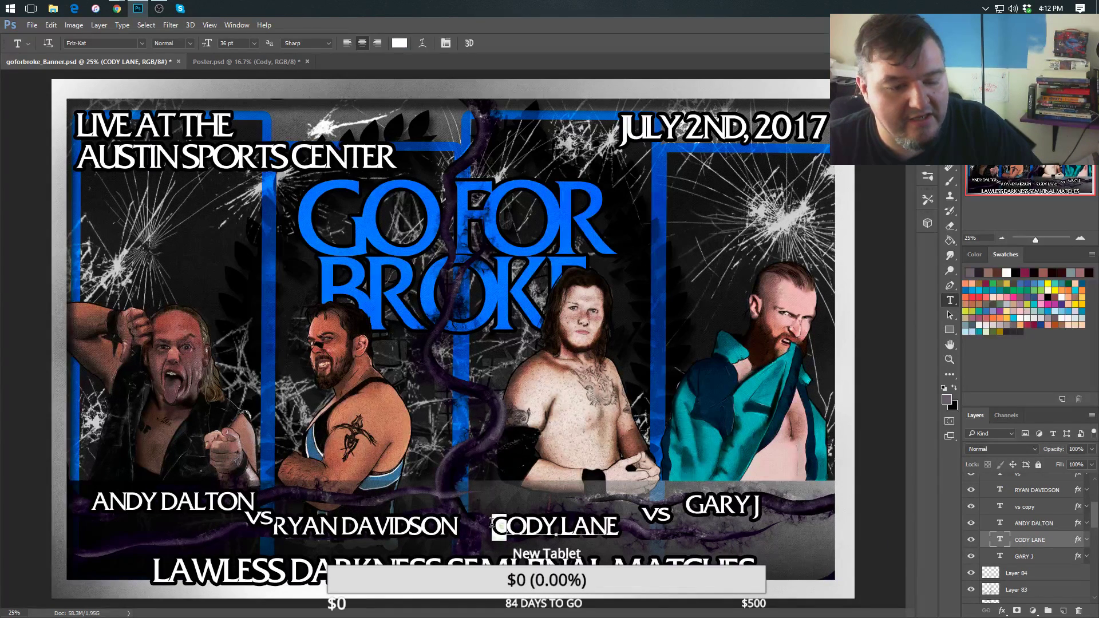
{"action": "type", "text": "C"}
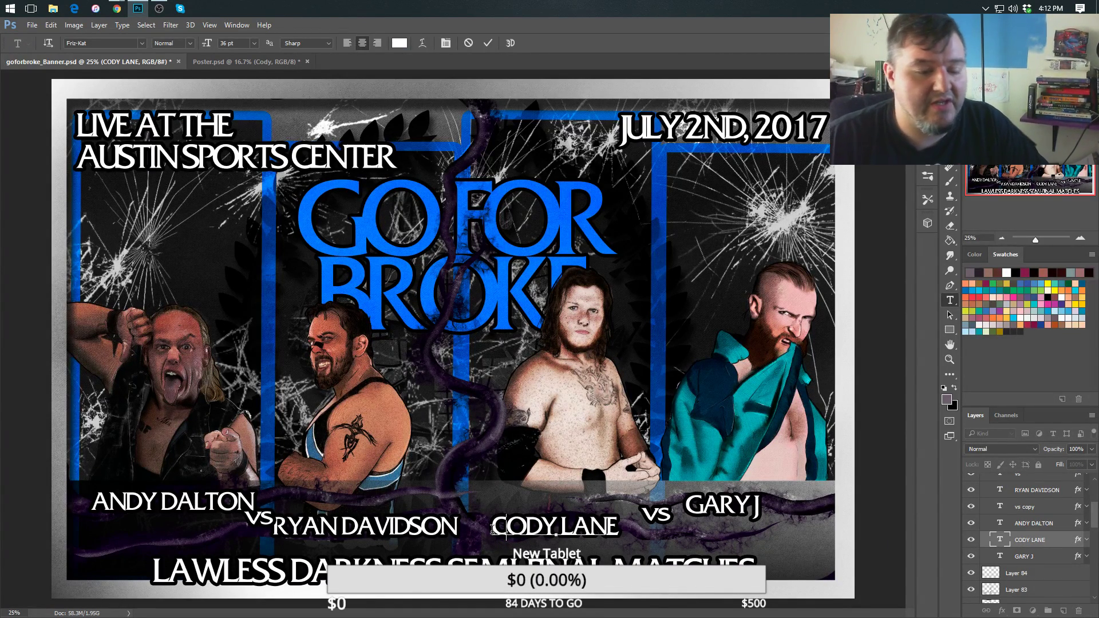
{"action": "key", "text": "BackSpace"}
{"action": "type", "text": "K"}
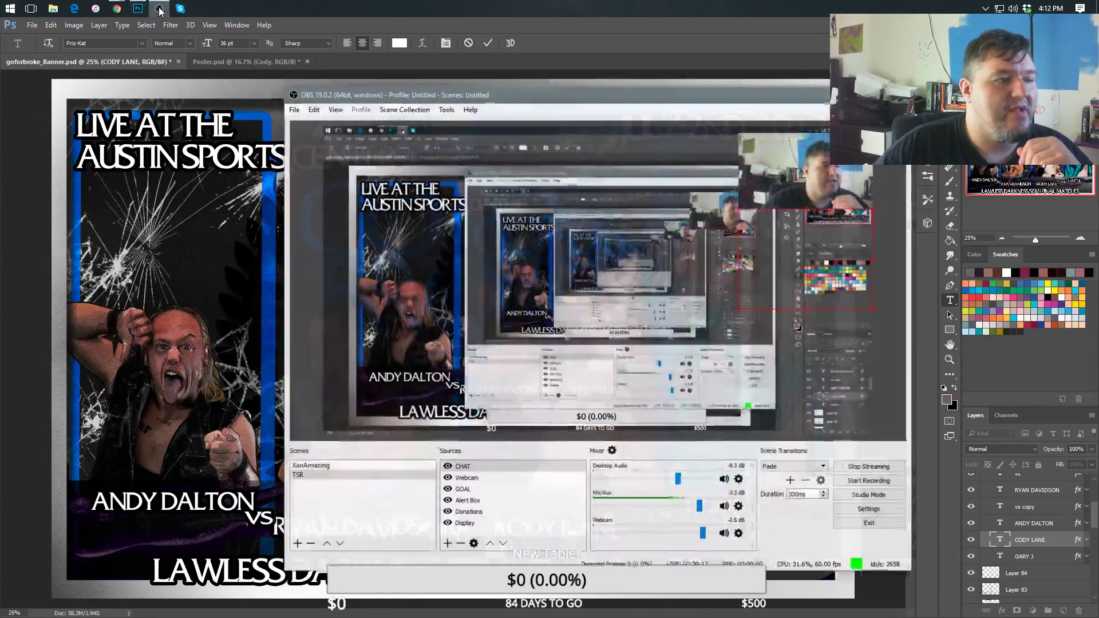
Bring the OBS Studio window in front of Photoshop.
{"action": "left_click", "coordinate": [159, 8]}
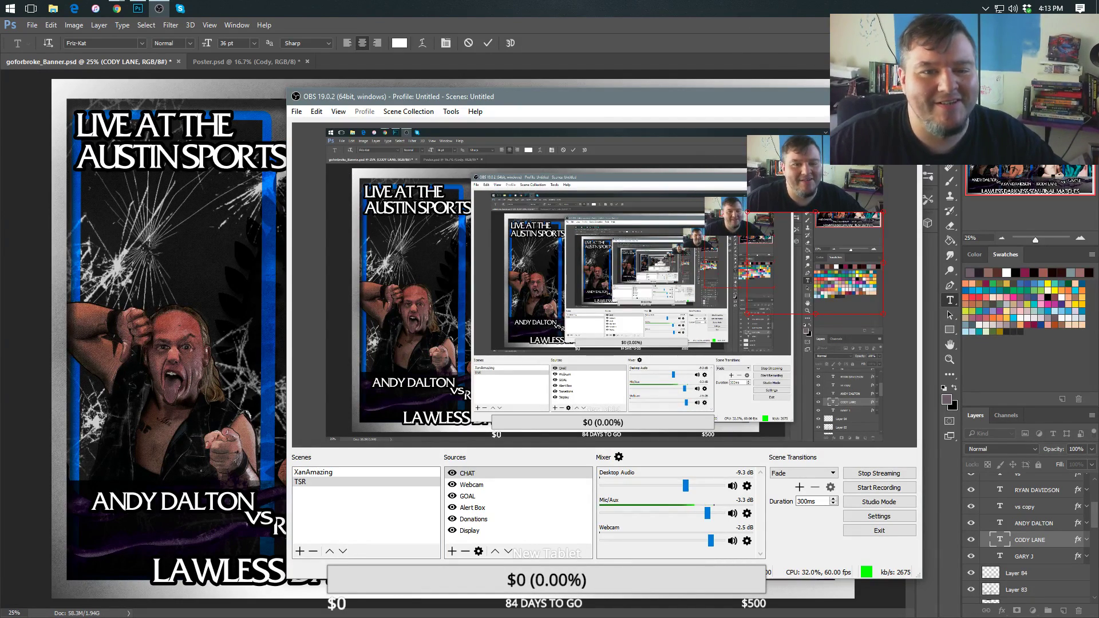
Switch from OBS back to the Photoshop banner with Alt+Tab.
{"action": "key", "text": "alt+Tab"}
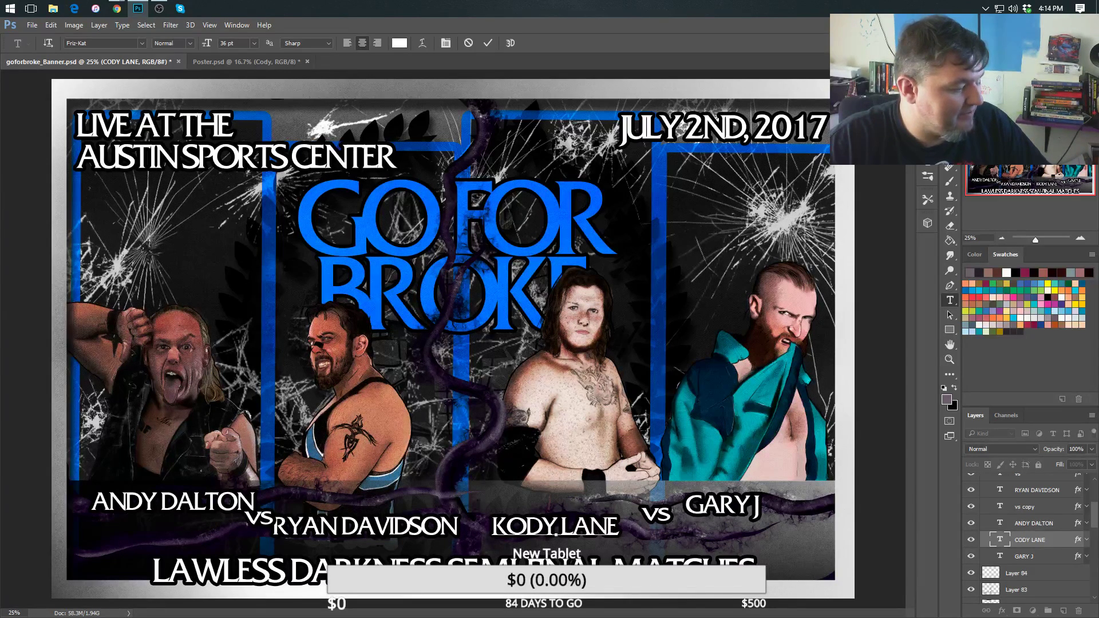
Save the banner as JPEG over goforbroke_Banner_LAWLESS.jpg at maximum quality 12.
{"action": "left_click", "coordinate": [32, 25]}
{"action": "left_click", "coordinate": [62, 149]}
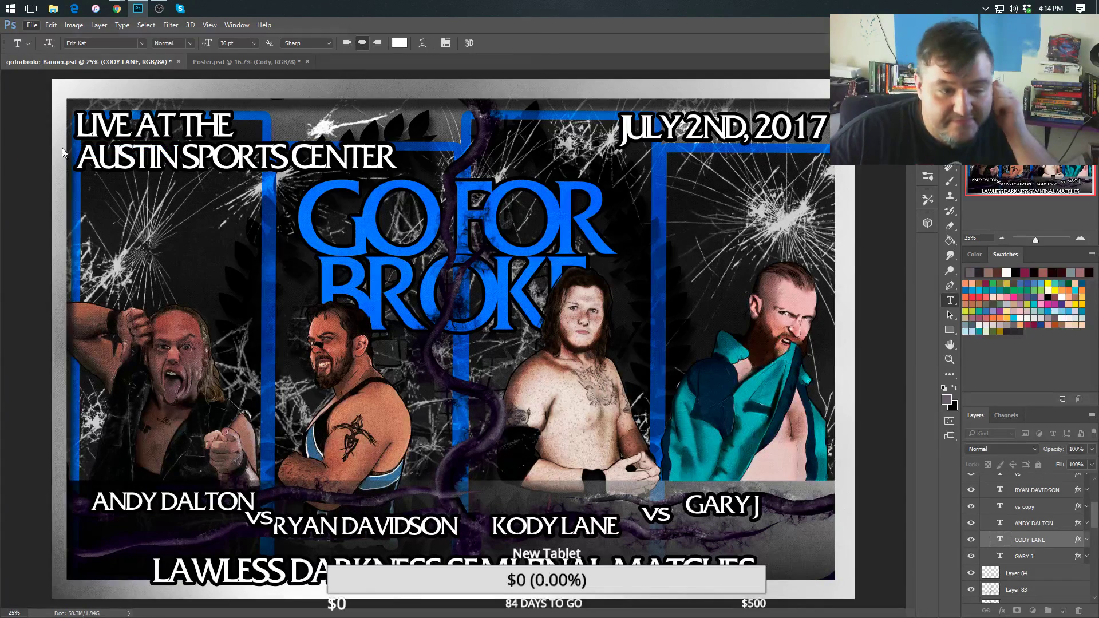
{"action": "left_click", "coordinate": [209, 281]}
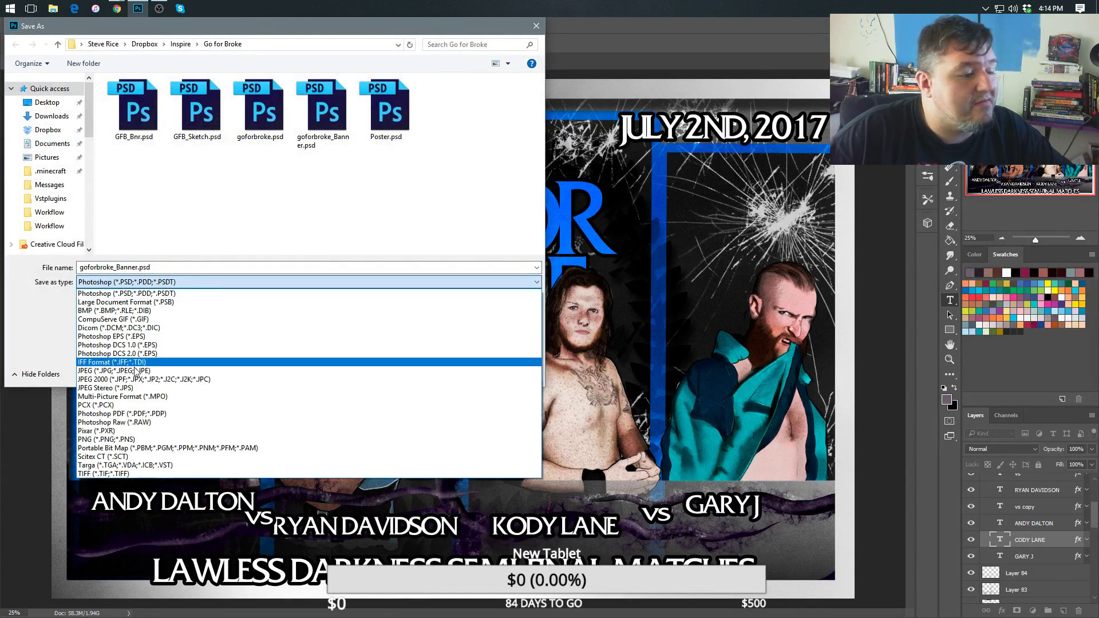
{"action": "left_click", "coordinate": [135, 371]}
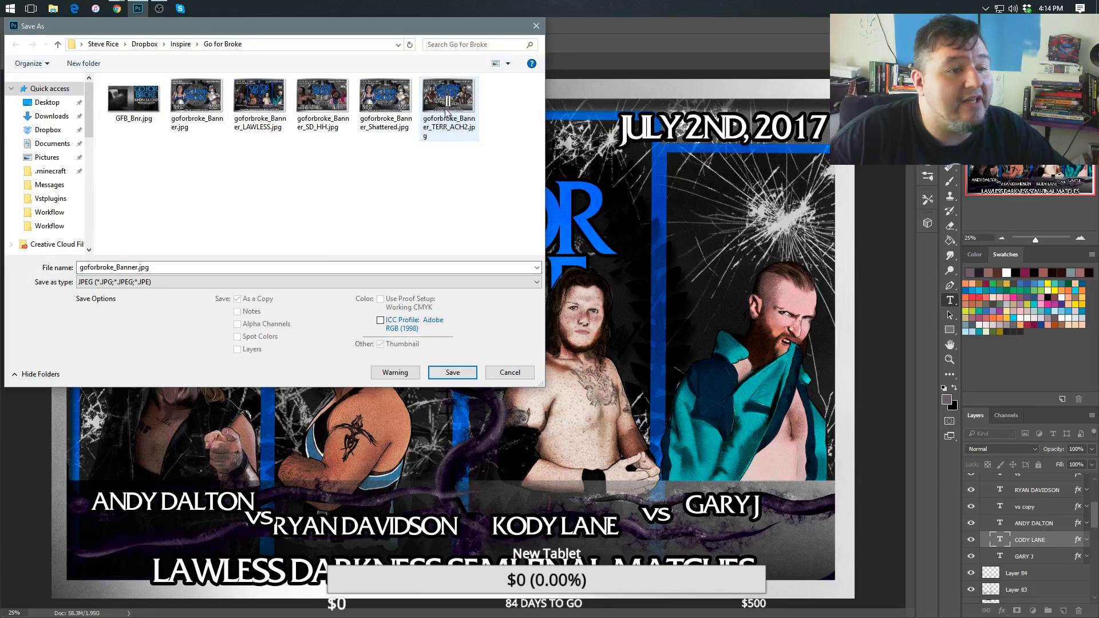
{"action": "left_click", "coordinate": [261, 105]}
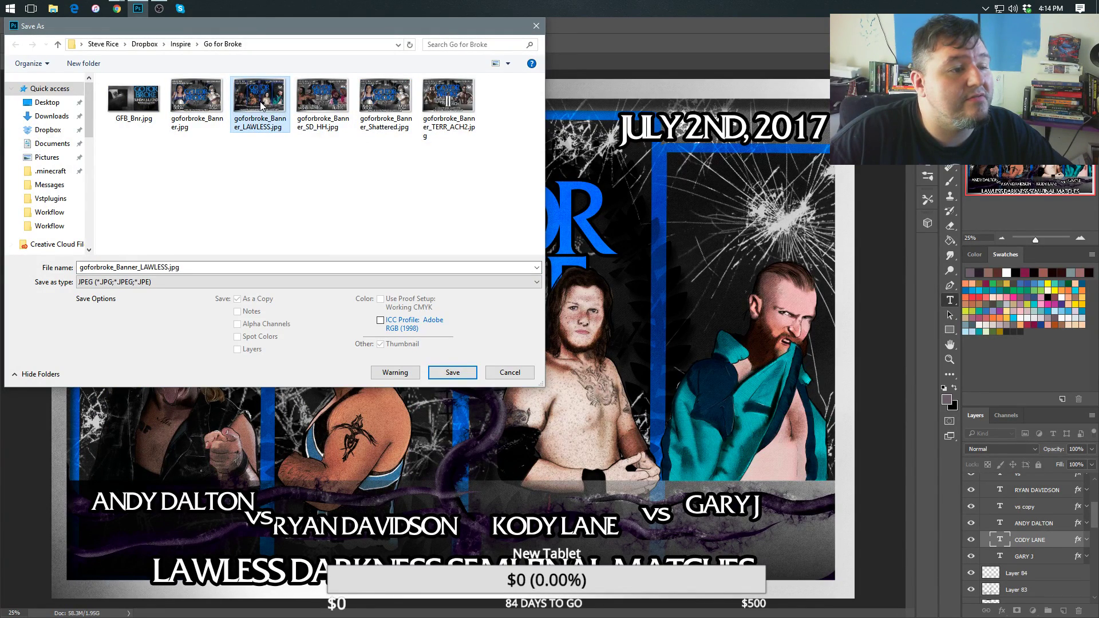
{"action": "left_click", "coordinate": [452, 373]}
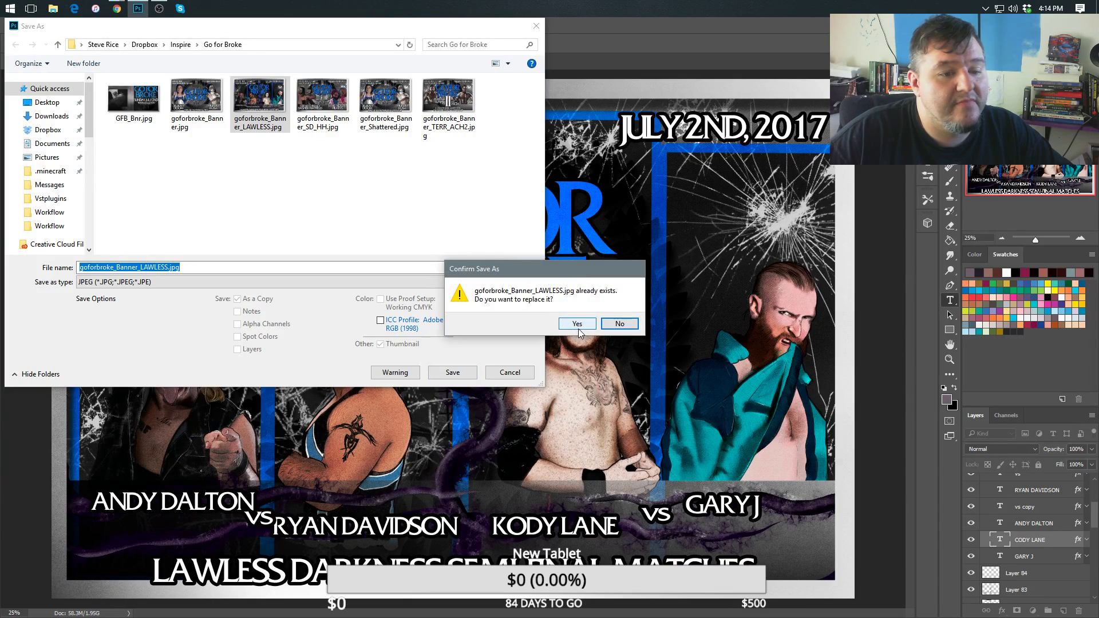
{"action": "left_click", "coordinate": [577, 325]}
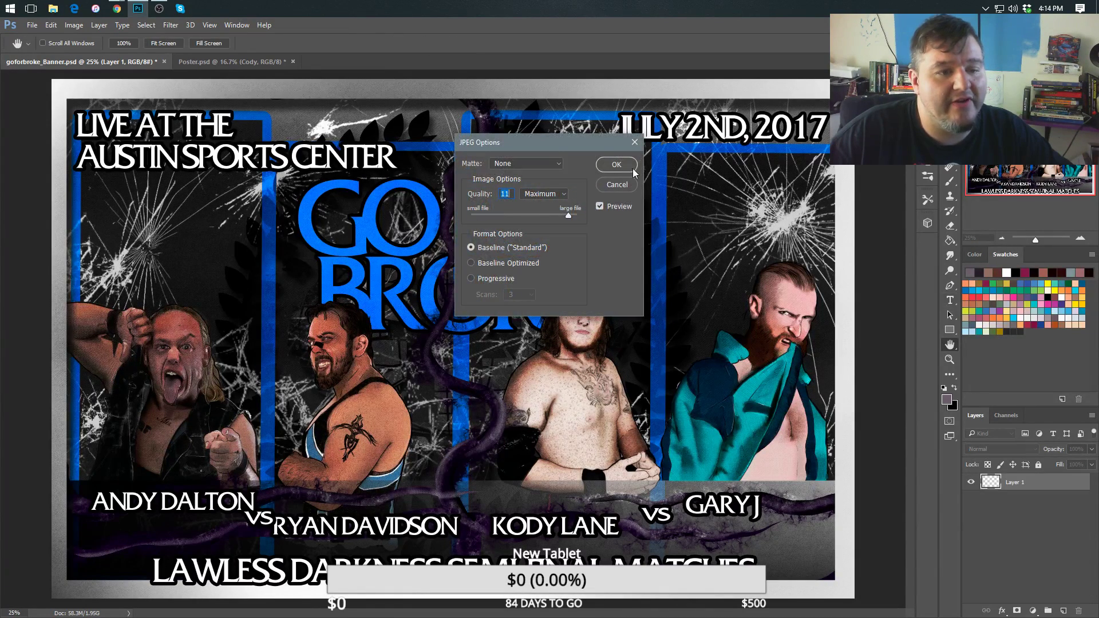
{"action": "left_click_drag", "start_coordinate": [573, 217], "coordinate": [577, 217]}
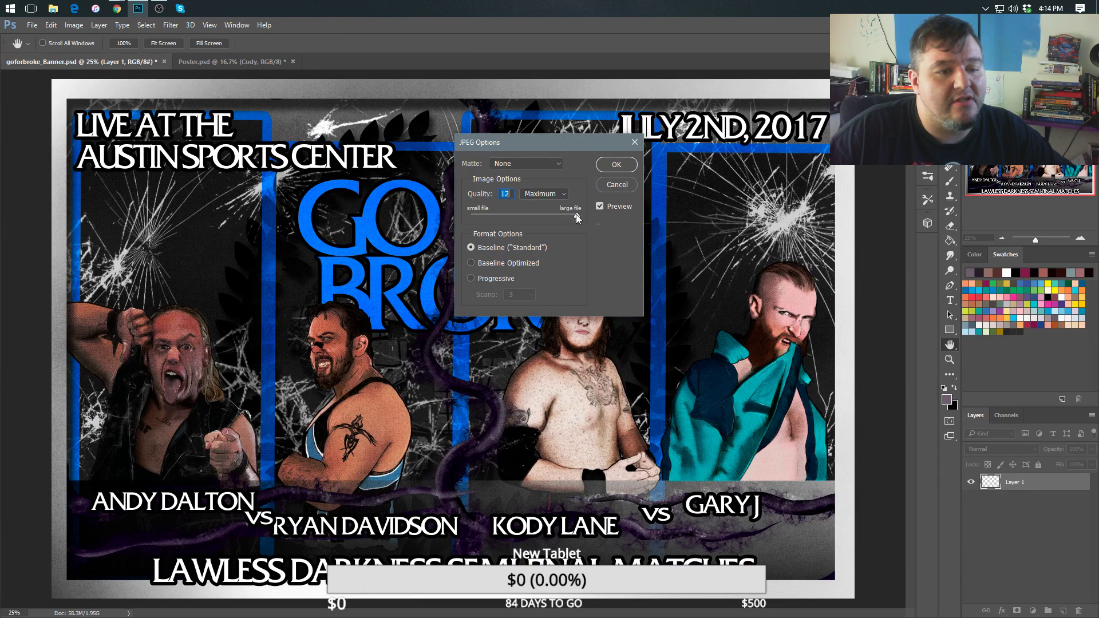
{"action": "left_click", "coordinate": [617, 166]}
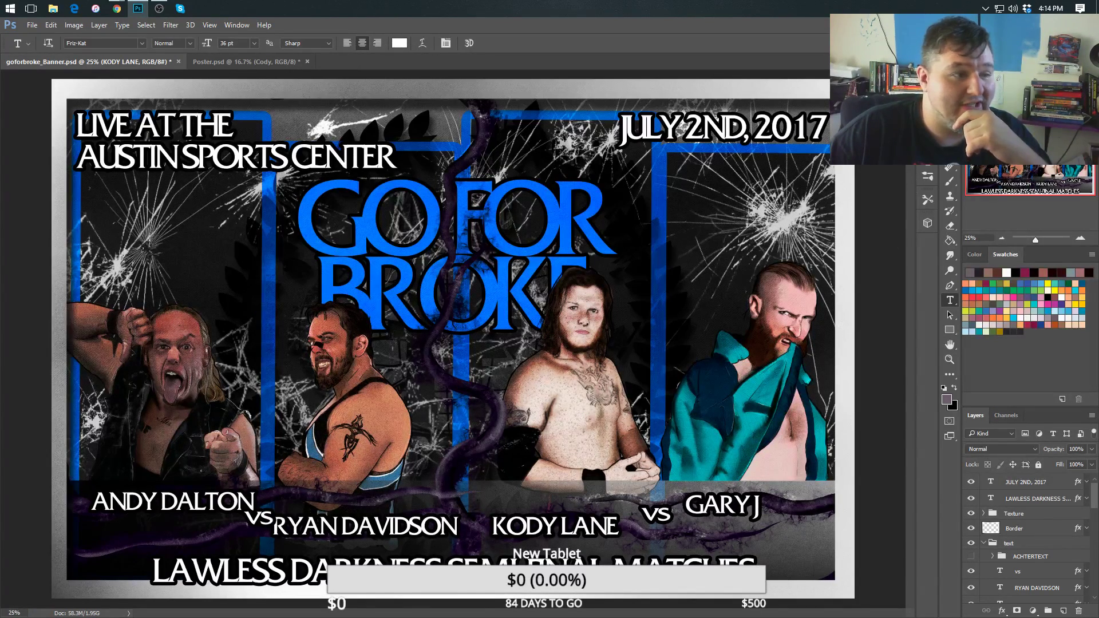
Close goforbroke_Banner.psd, saving its changes, and bring Poster.psd to the front.
{"action": "key", "text": "v"}
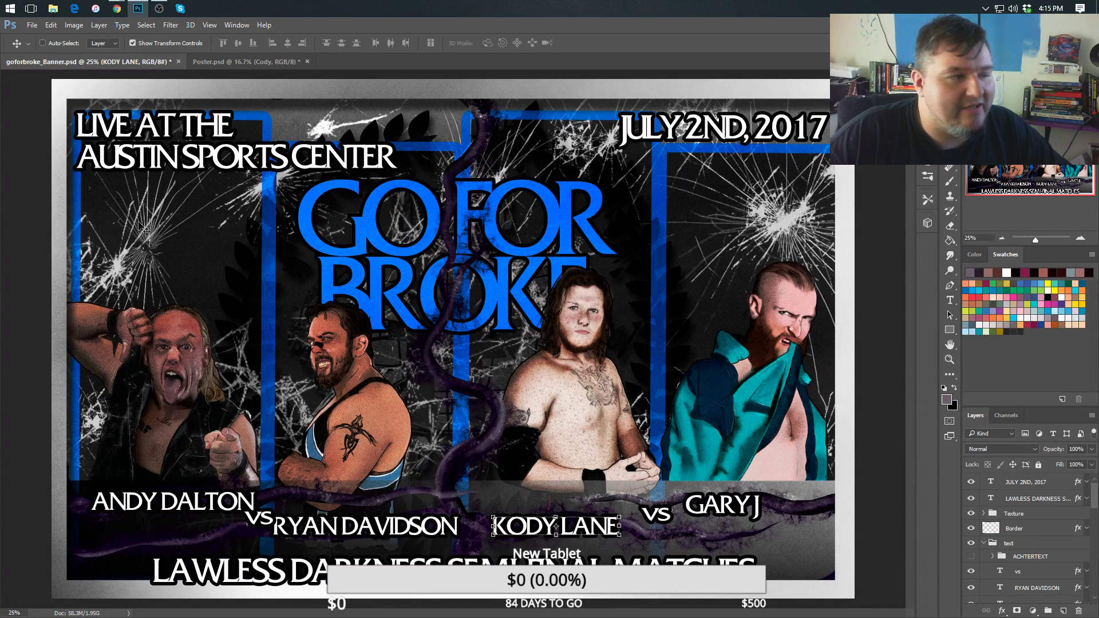
{"action": "left_click", "coordinate": [179, 62]}
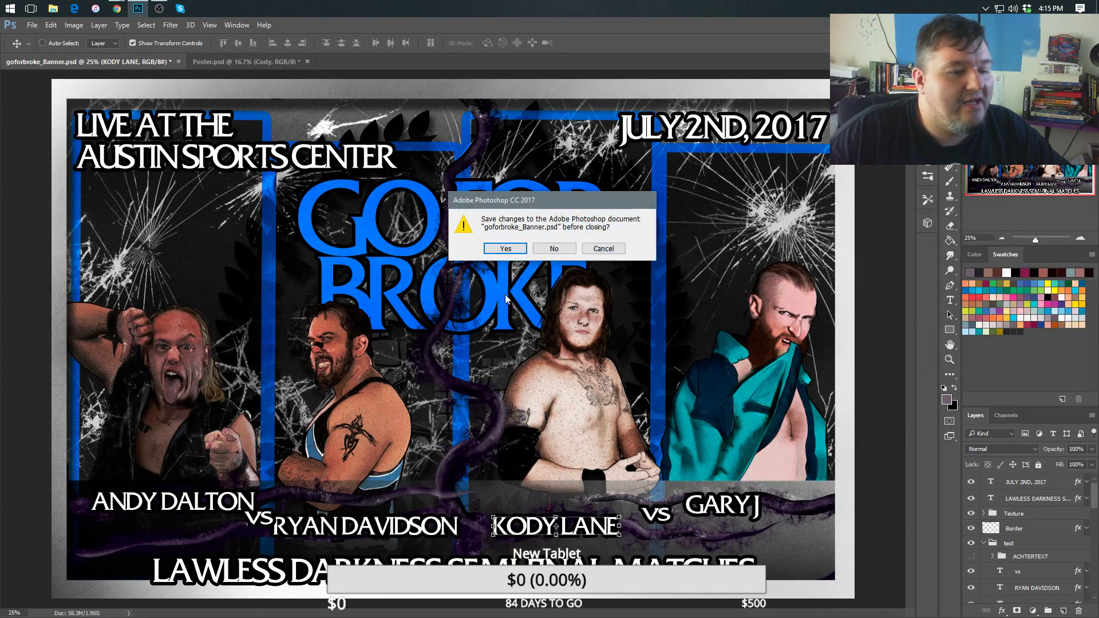
{"action": "left_click", "coordinate": [506, 248]}
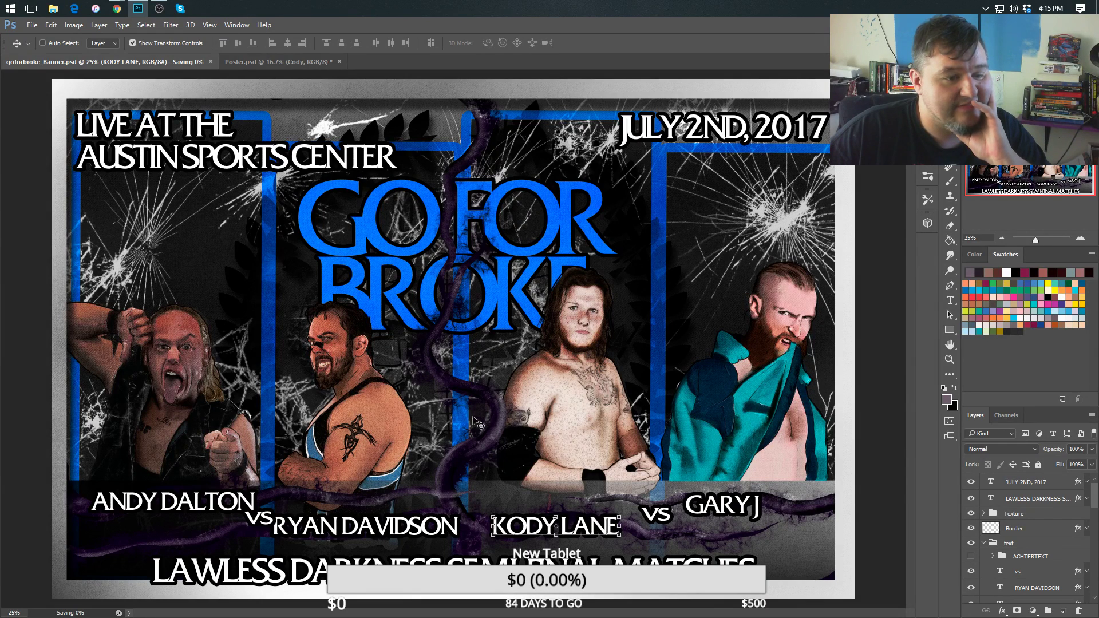
{"action": "left_click", "coordinate": [290, 63]}
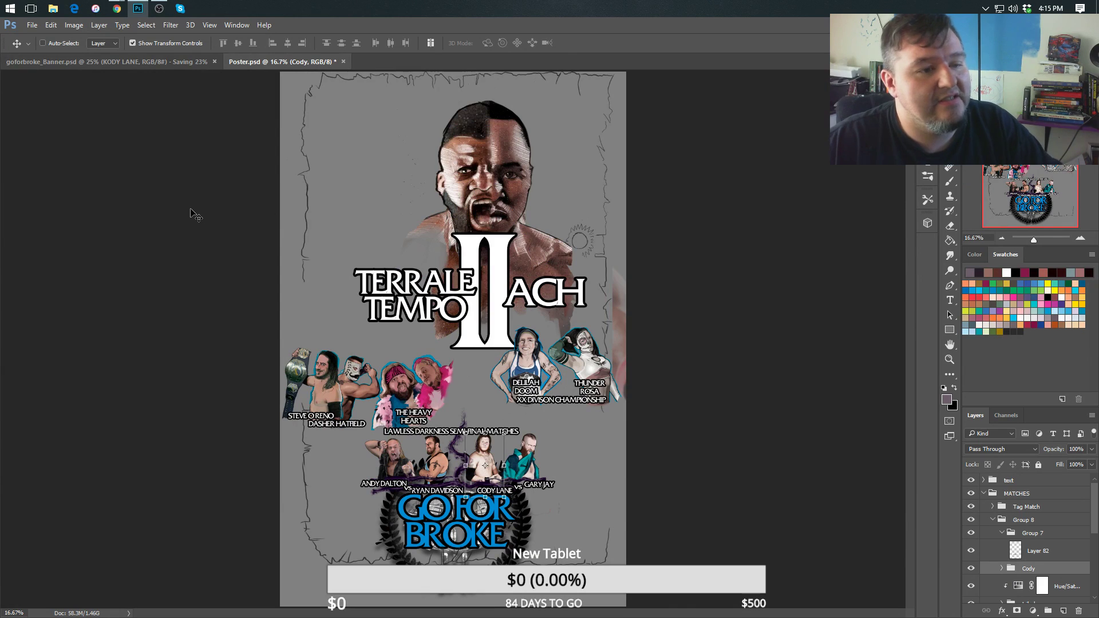
Set Layer 2's blend mode to Multiply.
{"action": "left_click", "coordinate": [950, 184]}
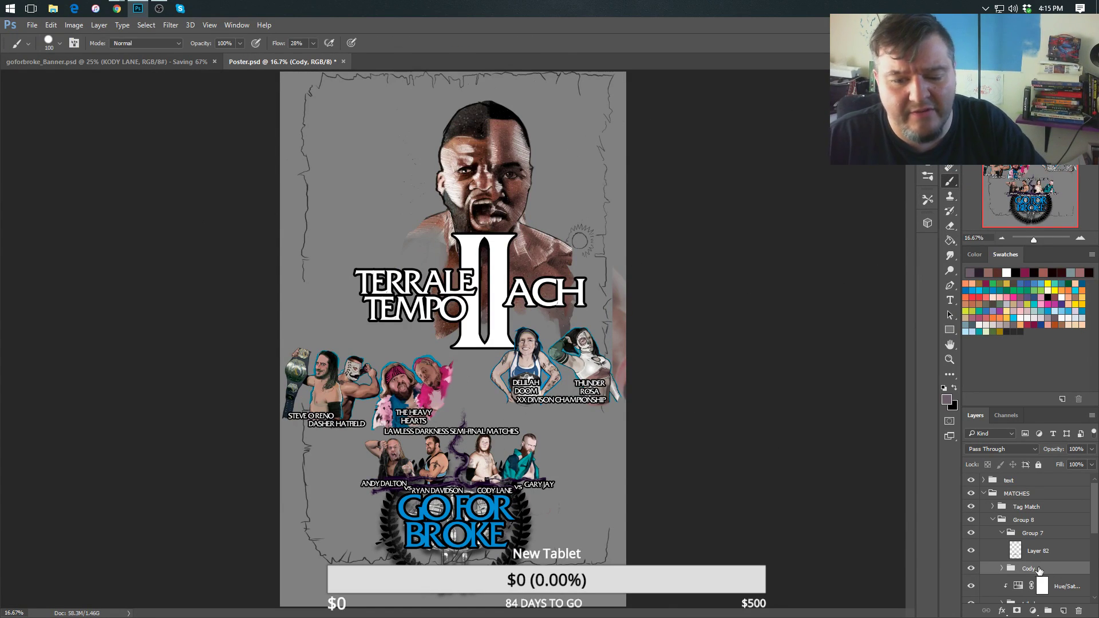
{"action": "left_click", "coordinate": [993, 508]}
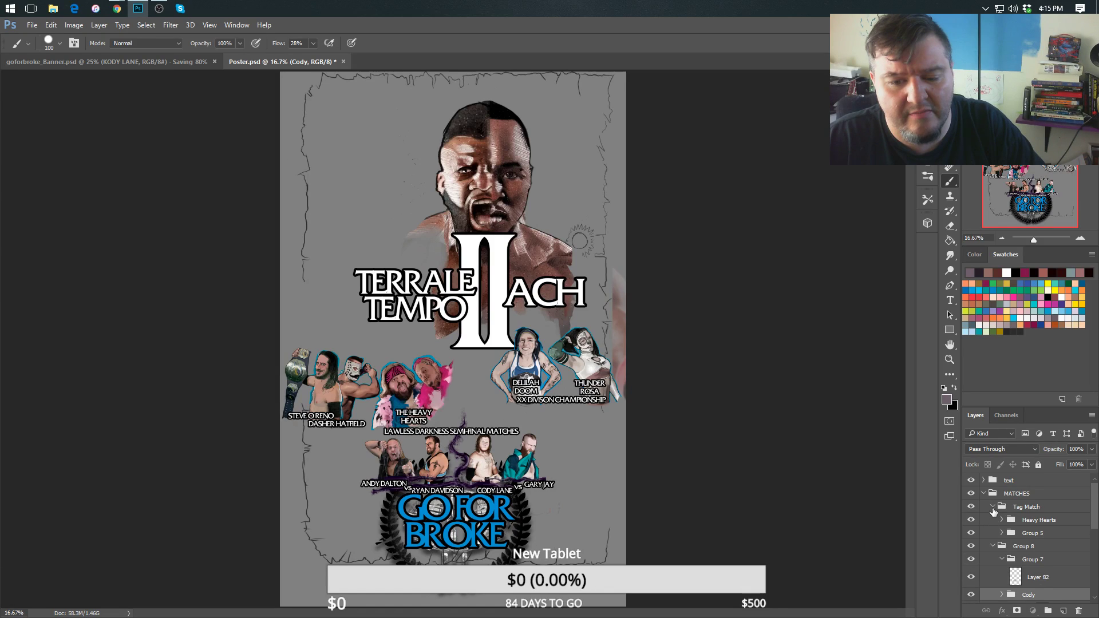
{"action": "left_click", "coordinate": [993, 507]}
{"action": "left_click", "coordinate": [993, 519]}
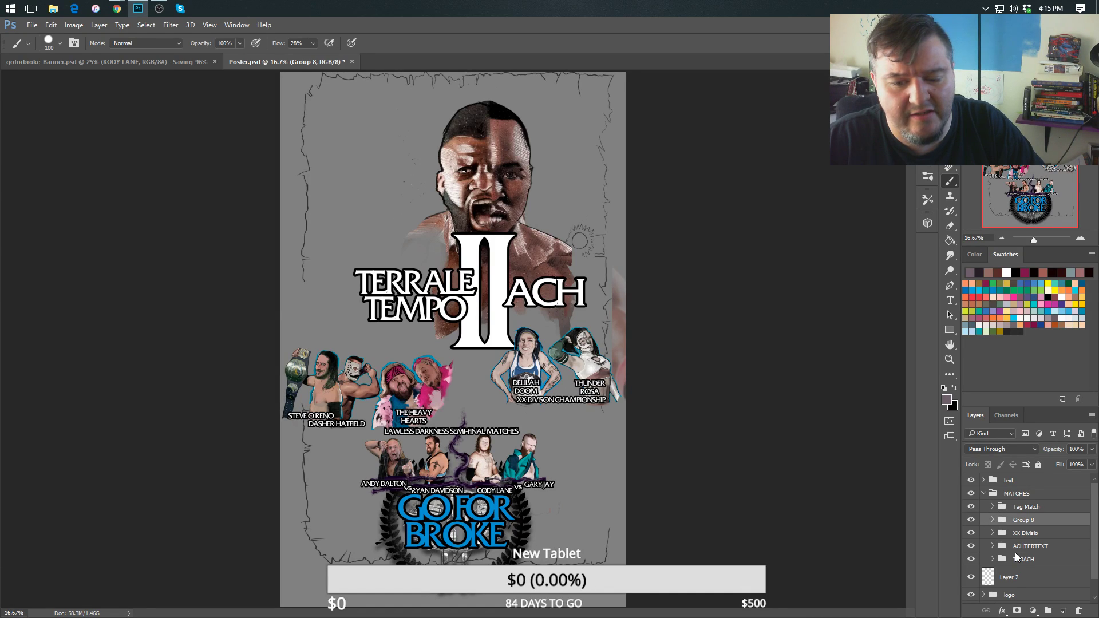
{"action": "left_click", "coordinate": [993, 559]}
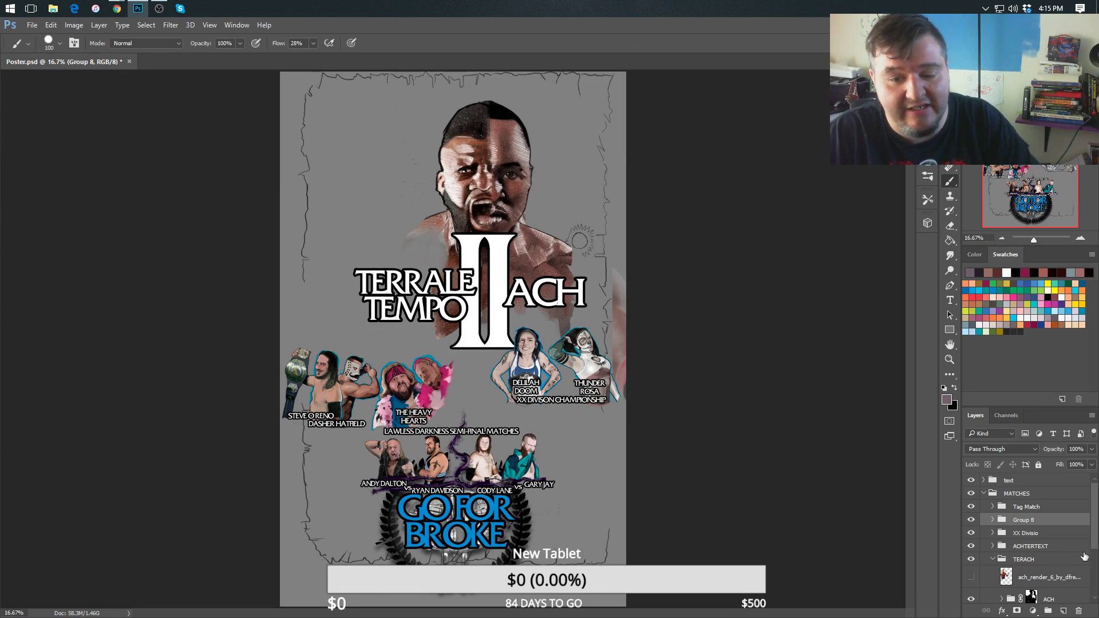
{"action": "left_click", "coordinate": [986, 494]}
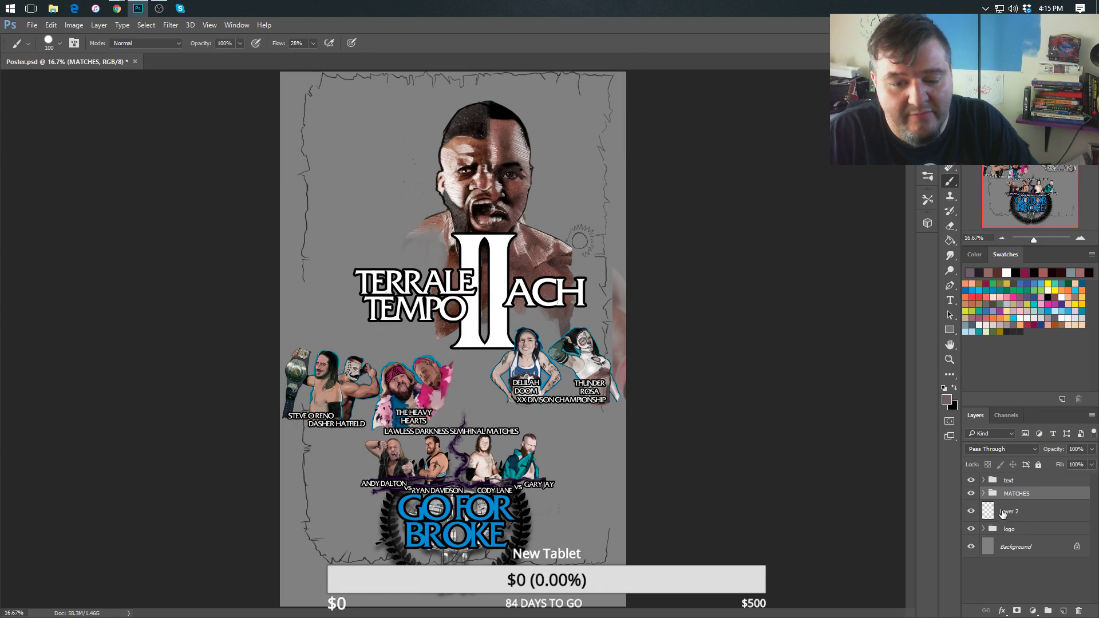
{"action": "left_click", "coordinate": [1008, 512]}
{"action": "left_click", "coordinate": [976, 449]}
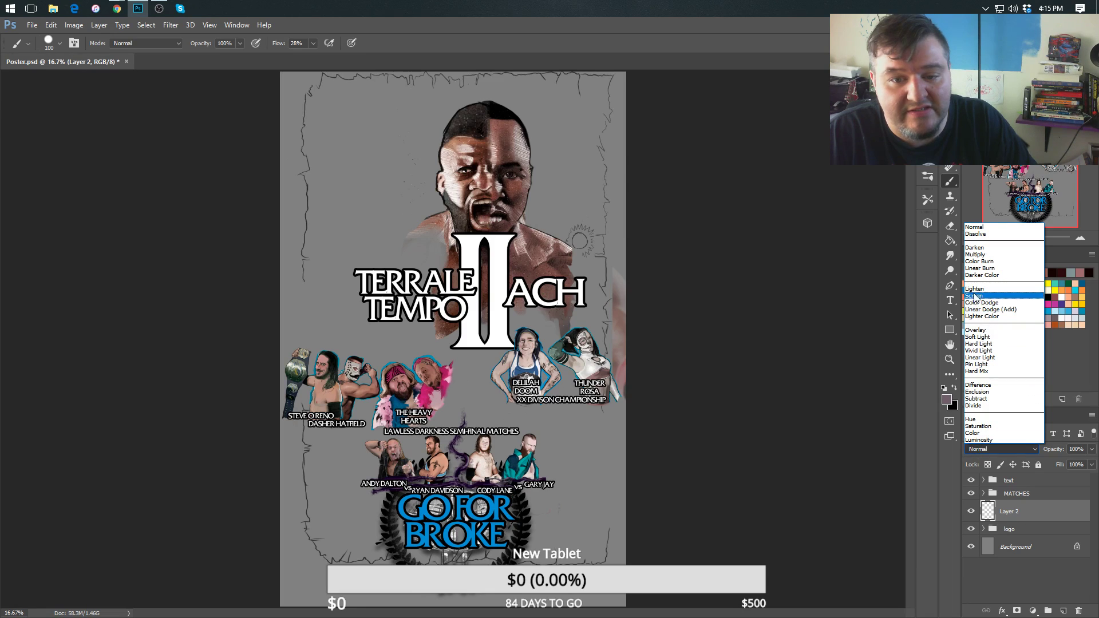
{"action": "left_click", "coordinate": [970, 260]}
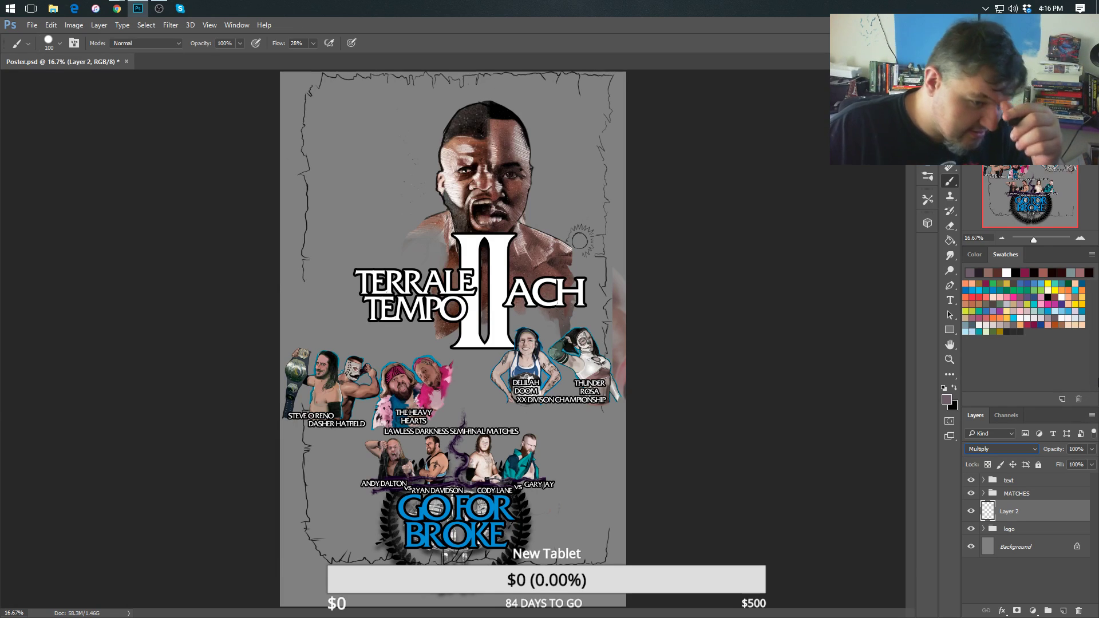
Move the XX Division artwork and caption groups down-left, and shift the tag-team match slightly left.
{"action": "left_click", "coordinate": [983, 493]}
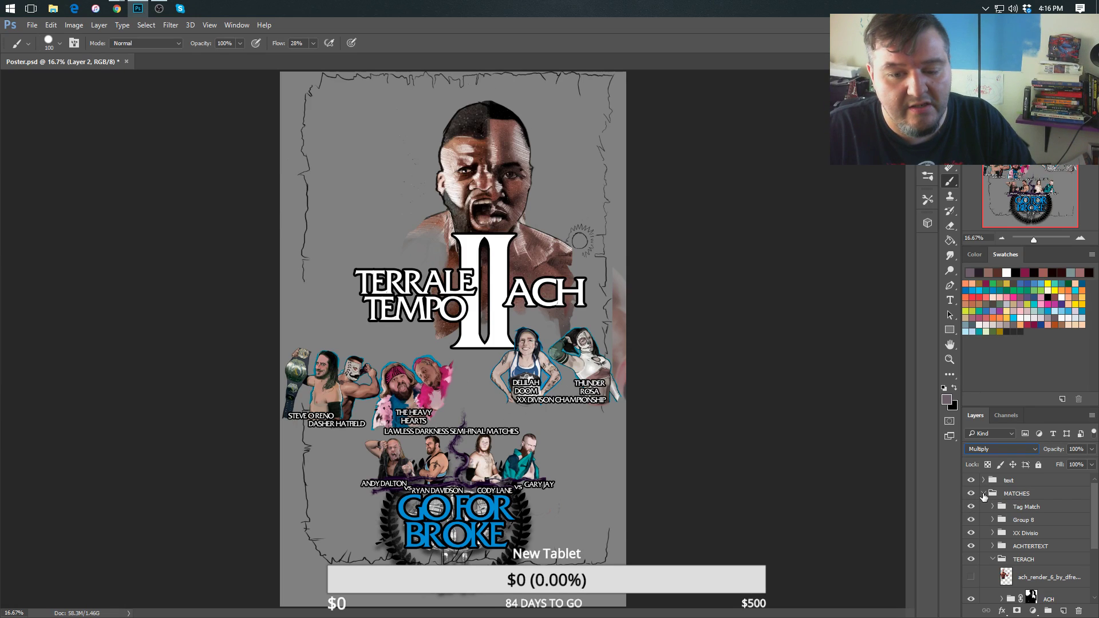
{"action": "left_click", "coordinate": [1026, 534]}
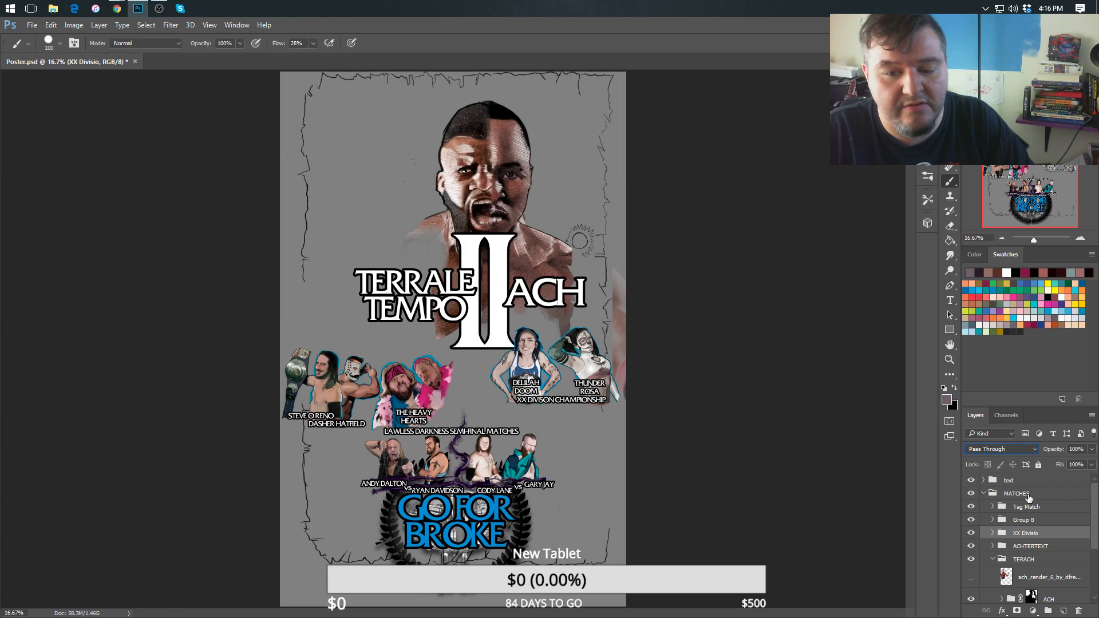
{"action": "left_click", "coordinate": [984, 481]}
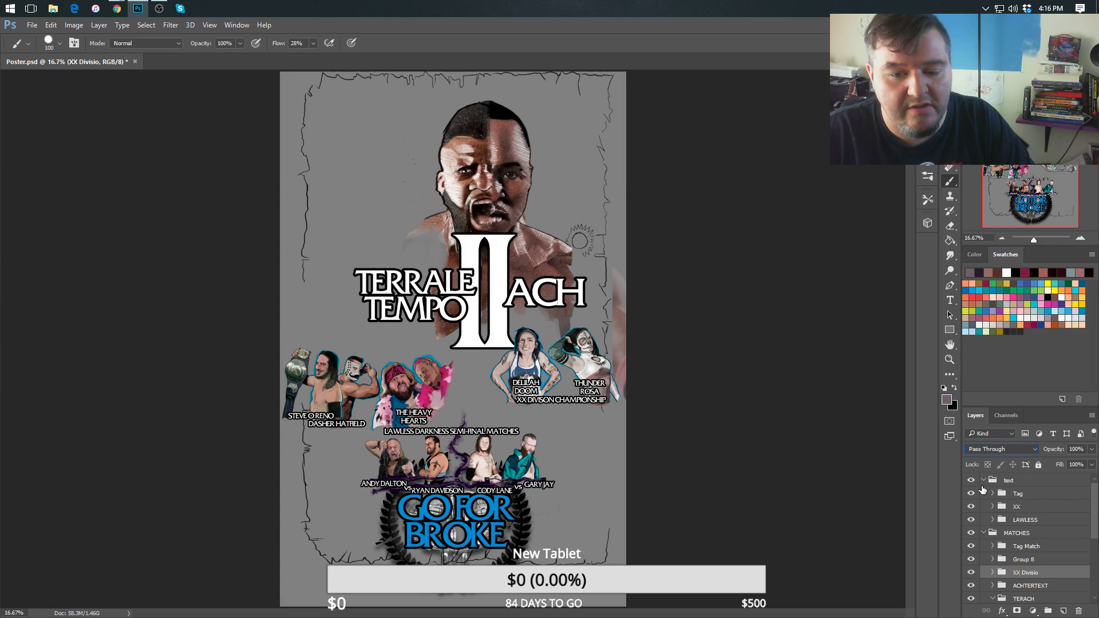
{"action": "left_click", "coordinate": [1011, 508], "text": "ctrl"}
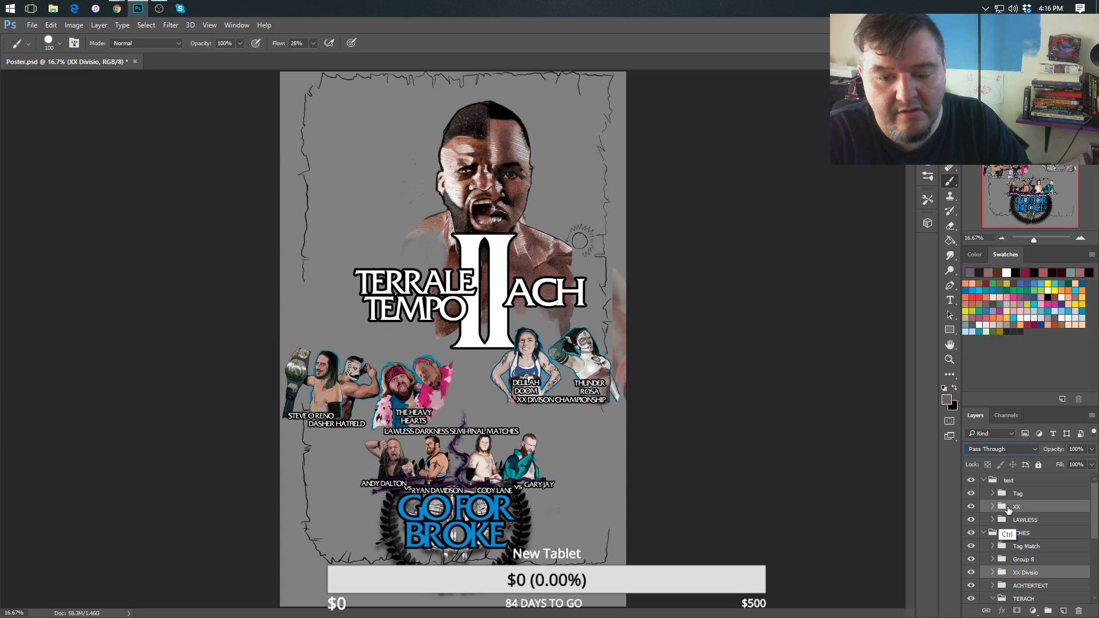
{"action": "key", "text": "v"}
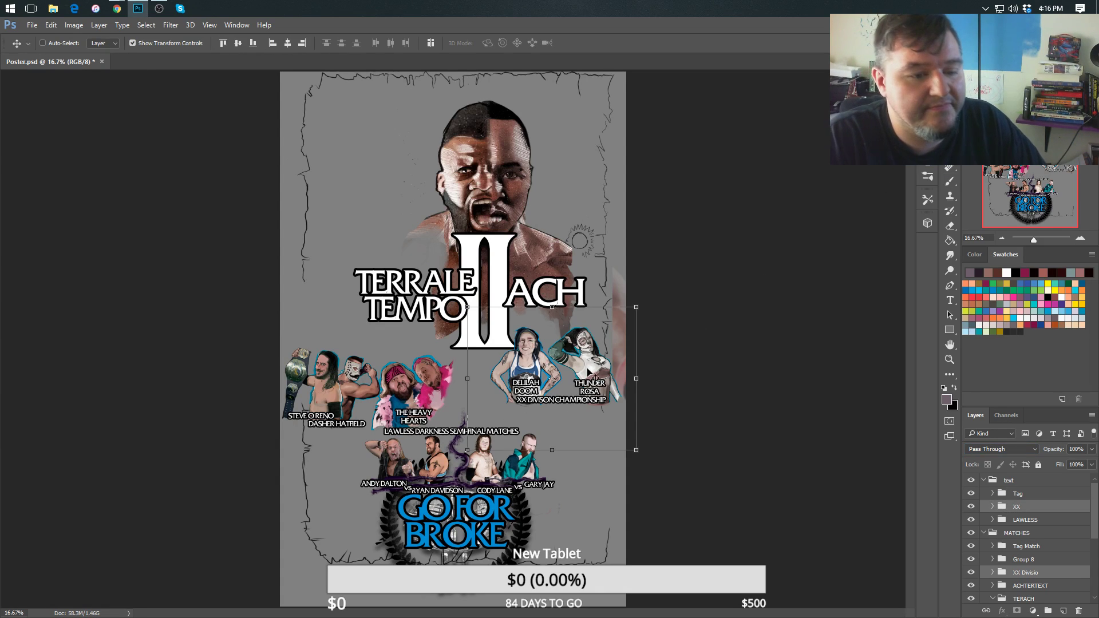
{"action": "mouse_move", "coordinate": [588, 371]}
{"action": "left_mouse_down"}
{"action": "mouse_move", "coordinate": [575, 392]}
{"action": "mouse_move", "coordinate": [590, 391]}
{"action": "left_mouse_up"}
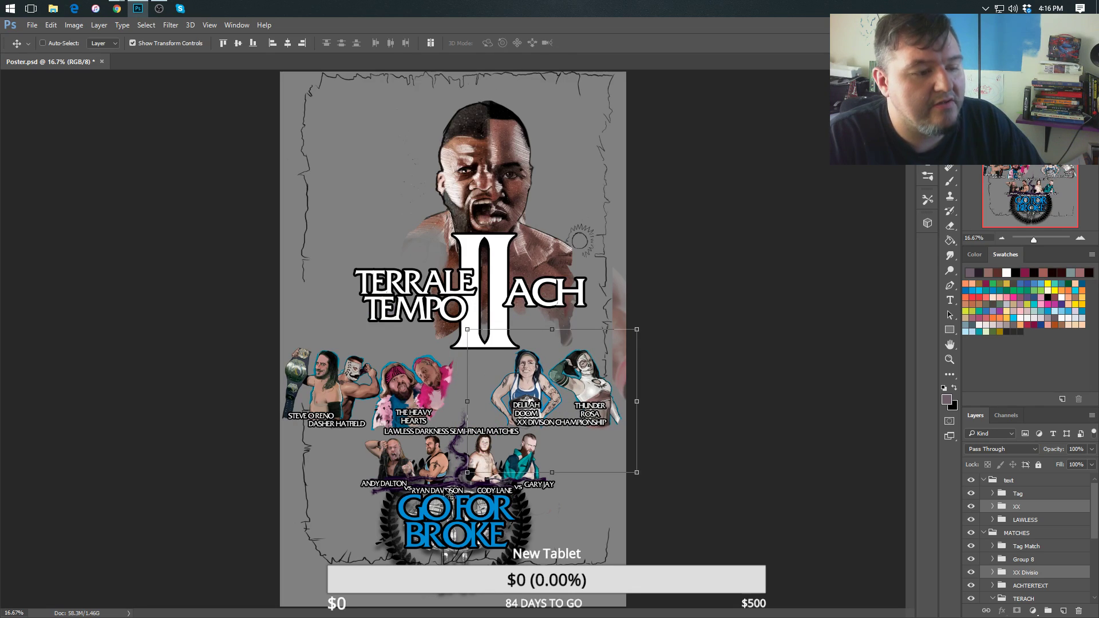
{"action": "left_click", "coordinate": [1018, 493]}
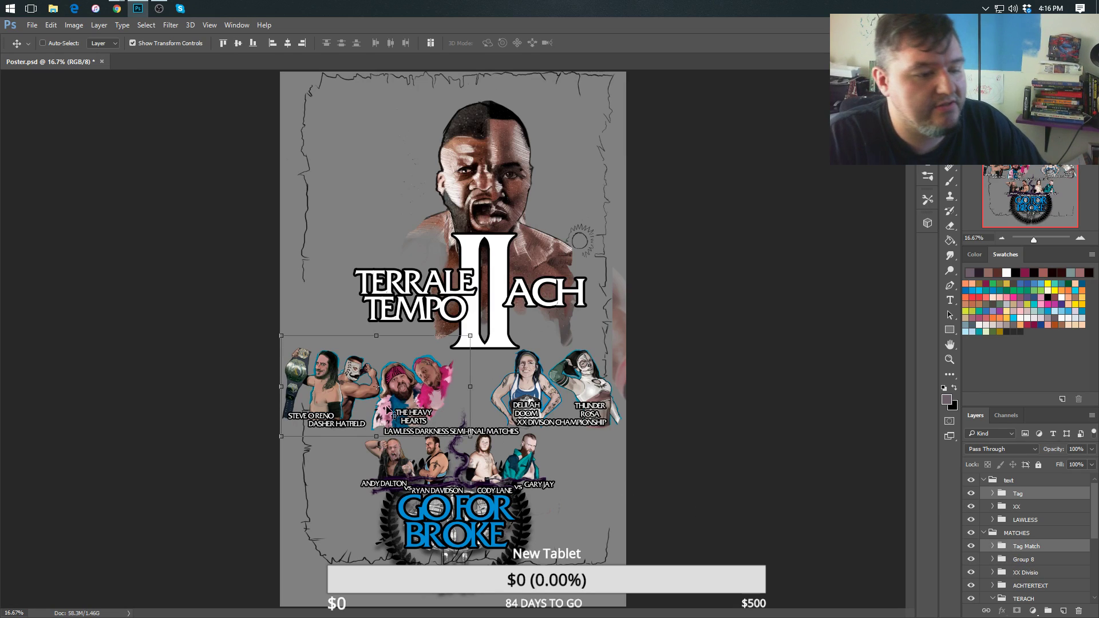
{"action": "mouse_move", "coordinate": [407, 395]}
{"action": "left_mouse_down"}
{"action": "mouse_move", "coordinate": [395, 410]}
{"action": "mouse_move", "coordinate": [381, 349]}
{"action": "mouse_move", "coordinate": [403, 395]}
{"action": "left_mouse_up"}
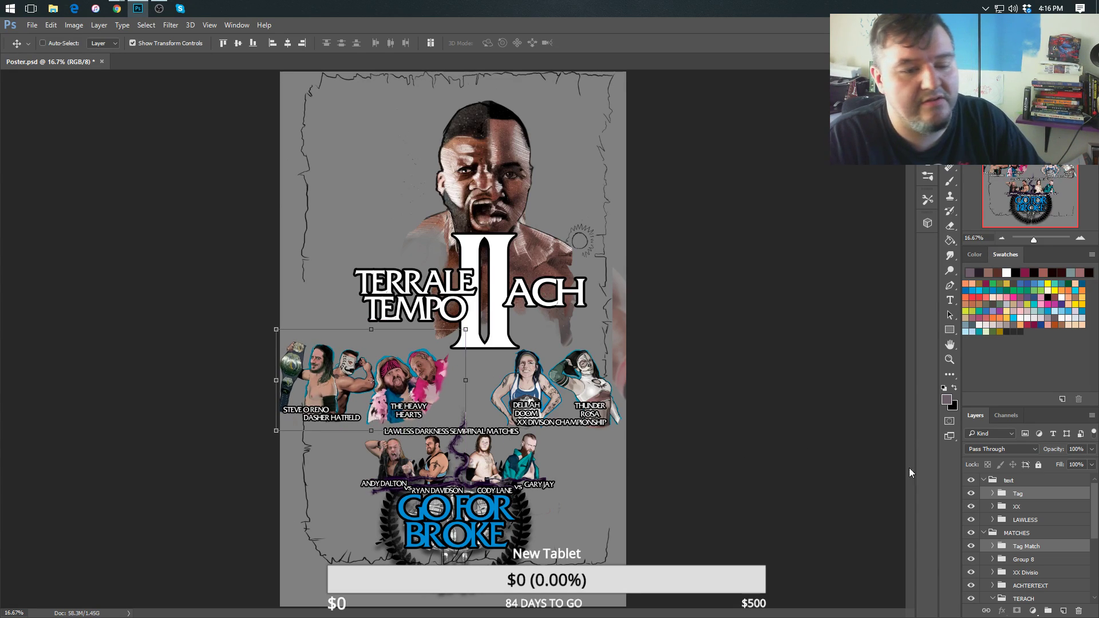
Nudge the XX Division pair slightly up and left with the arrow keys.
{"action": "left_click", "coordinate": [1016, 508]}
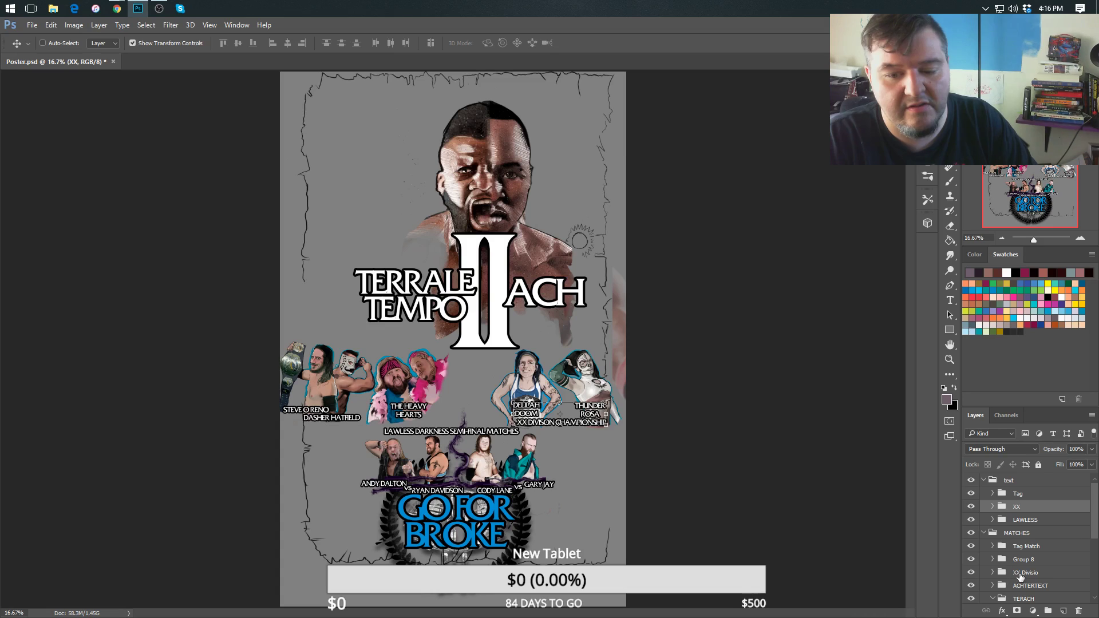
{"action": "left_click", "coordinate": [1020, 574]}
{"action": "left_click", "coordinate": [1017, 507], "text": "ctrl"}
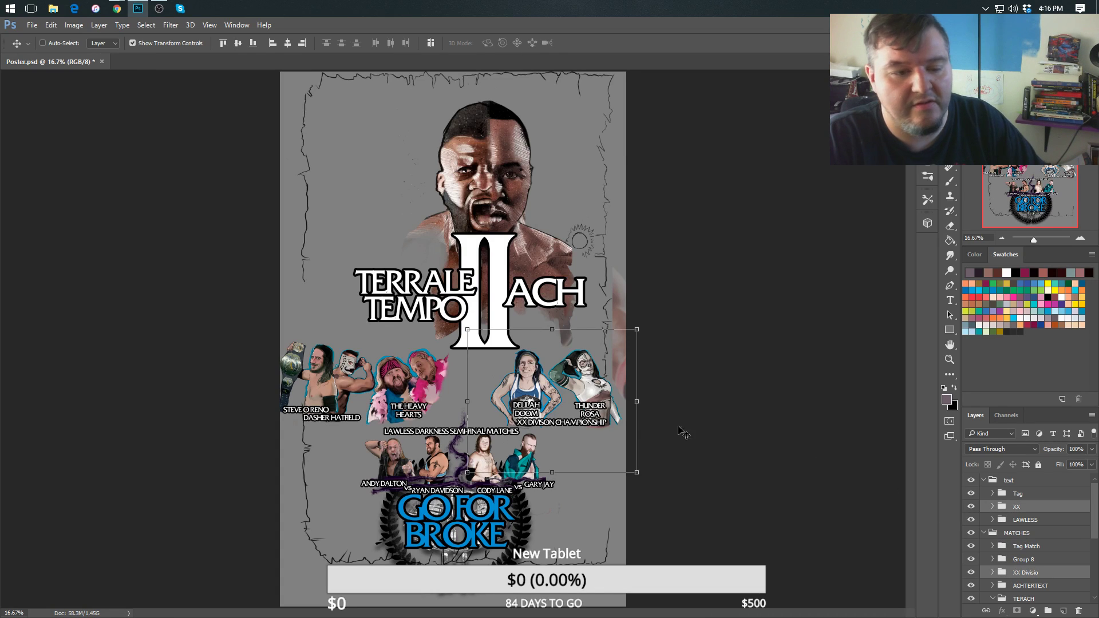
{"action": "left_click_drag", "start_coordinate": [683, 434], "coordinate": [683, 433]}
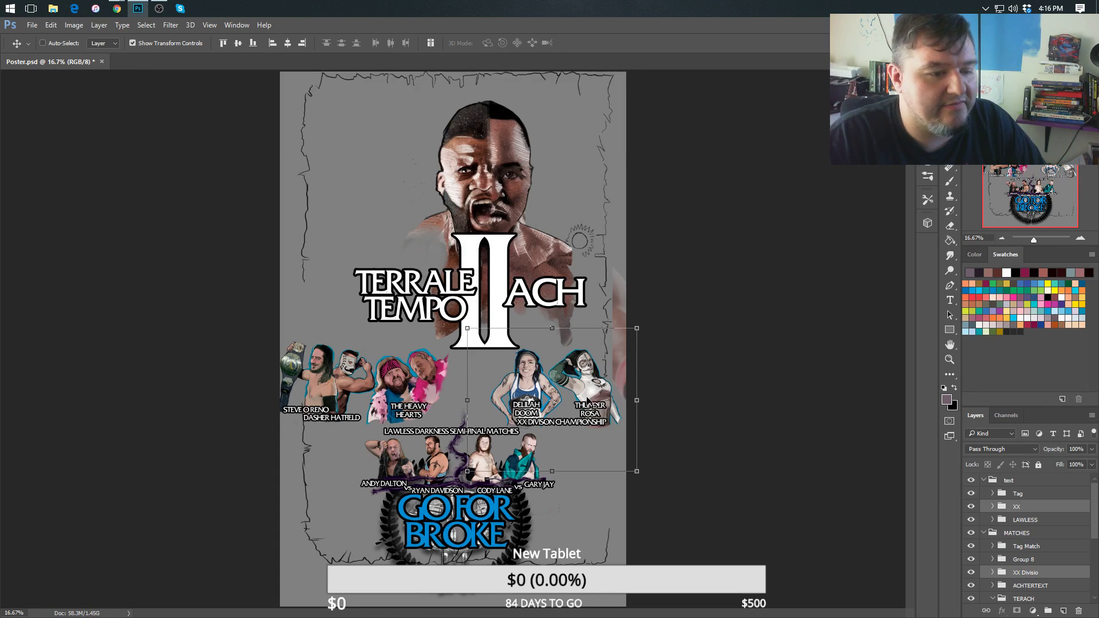
{"action": "key", "text": "Left"}
{"action": "key", "text": "Up"}
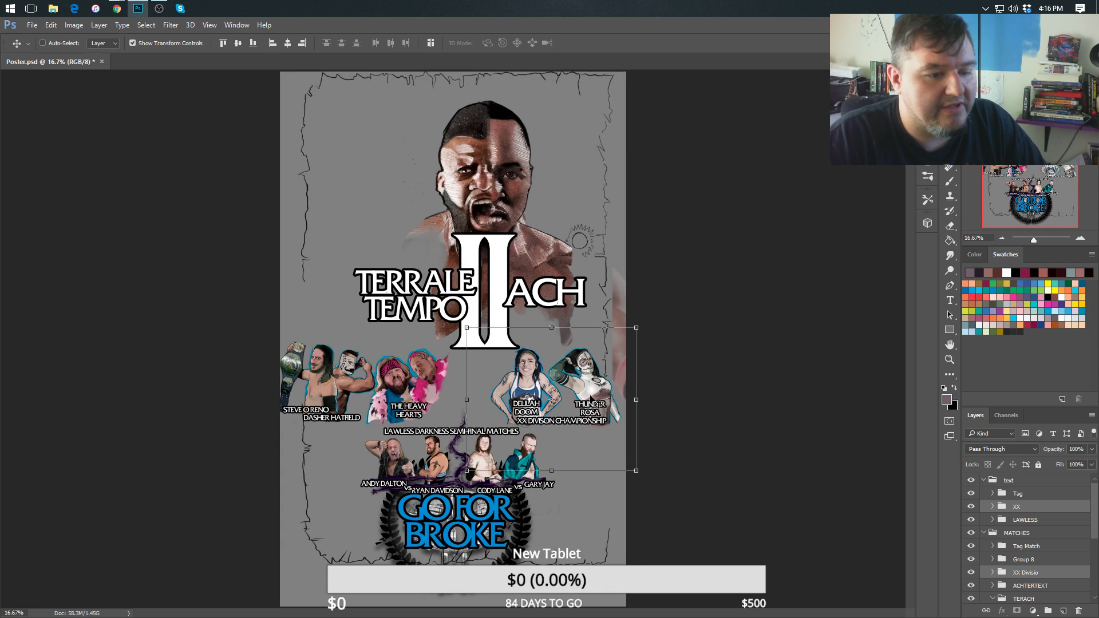
{"action": "key", "text": "Up"}
{"action": "key", "text": "Up"}
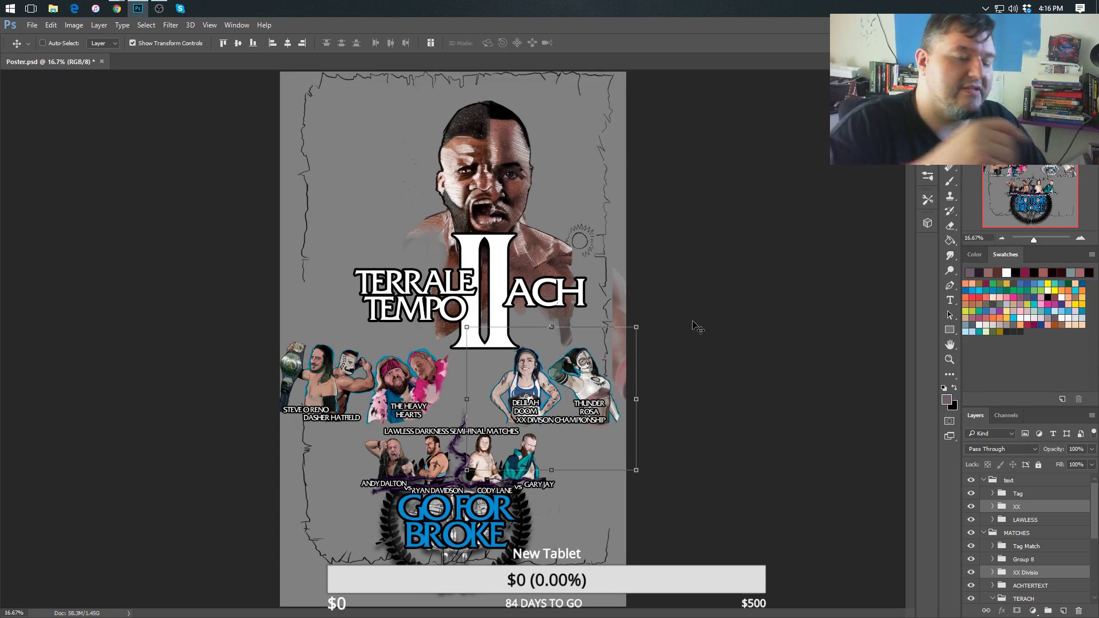
Select the ACH title text layer inside the ACHTERTEXT group.
{"action": "left_click", "coordinate": [984, 481]}
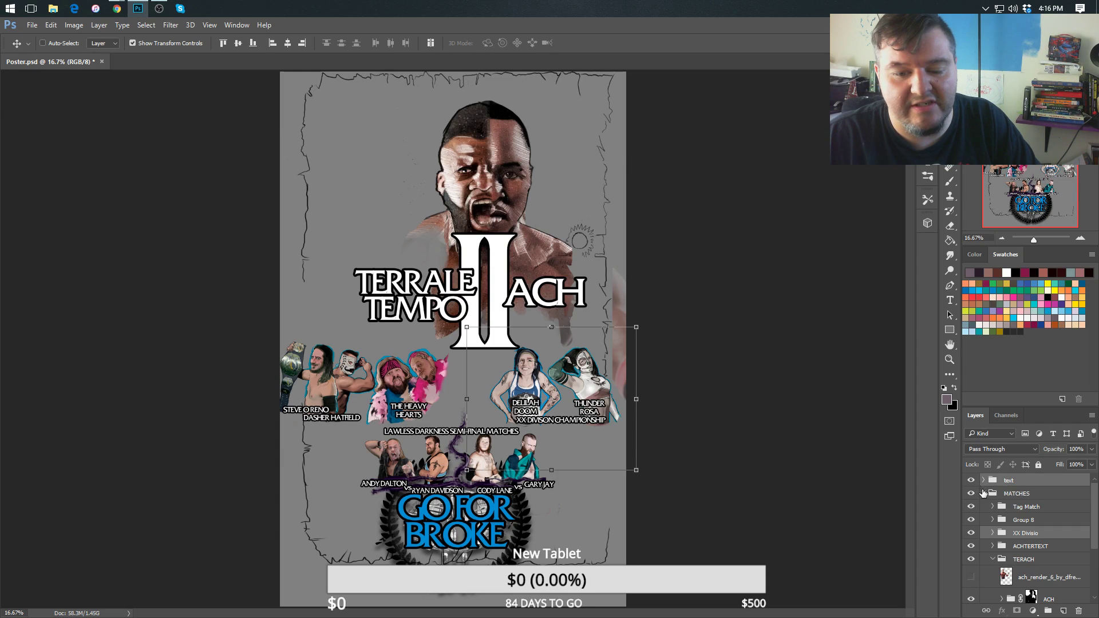
{"action": "left_click", "coordinate": [1001, 546]}
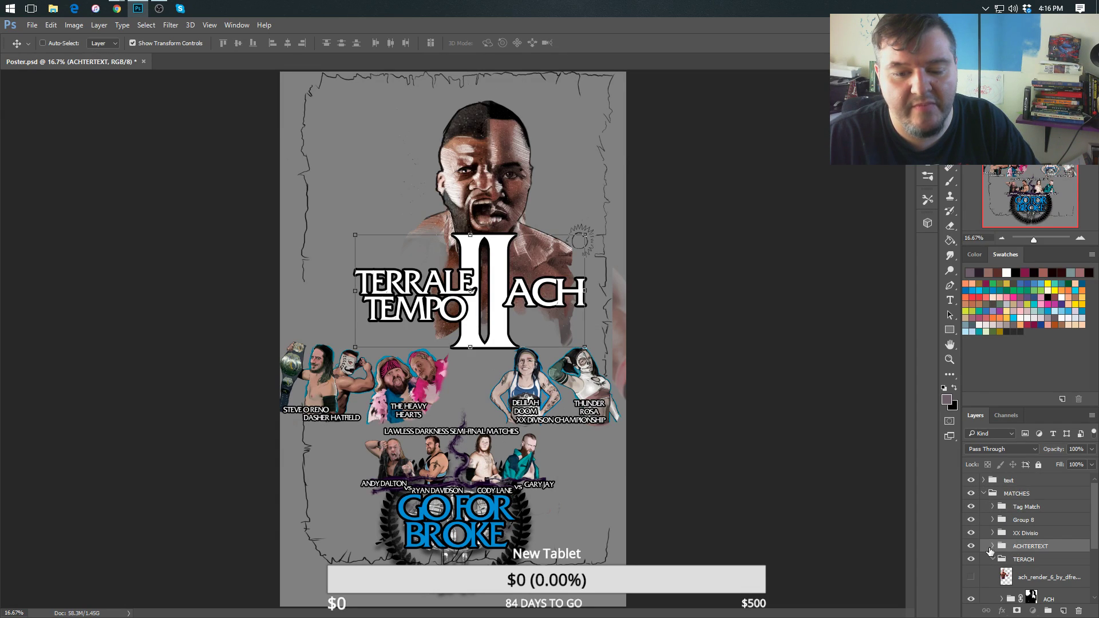
{"action": "left_click", "coordinate": [993, 546]}
{"action": "scroll", "coordinate": [1093, 503], "scroll_direction": "down", "scroll_amount": 3}
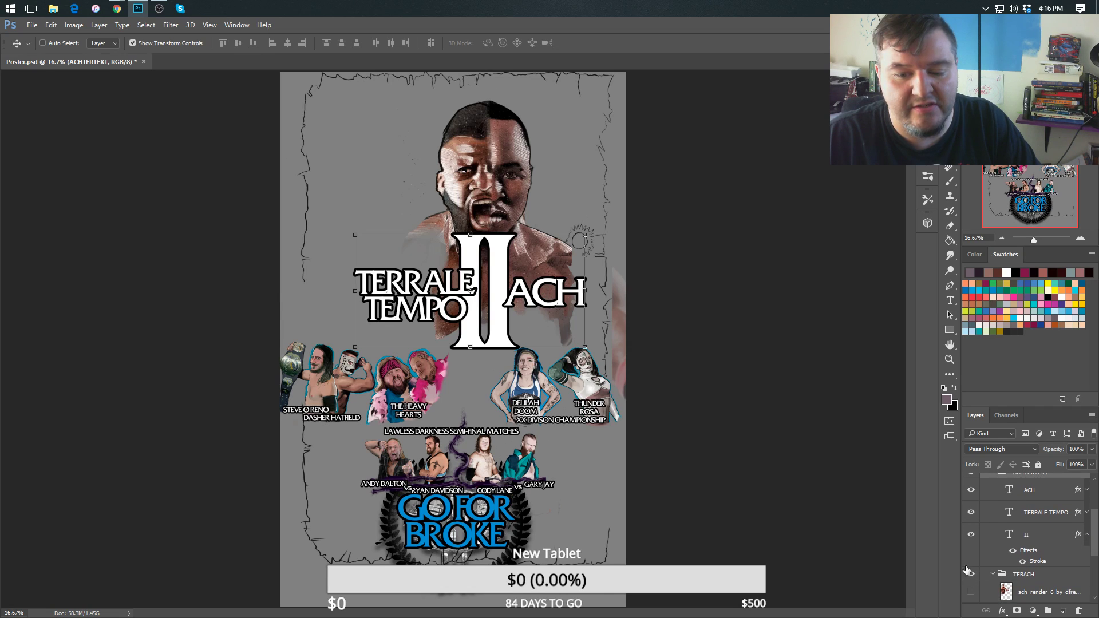
{"action": "left_click", "coordinate": [1008, 500]}
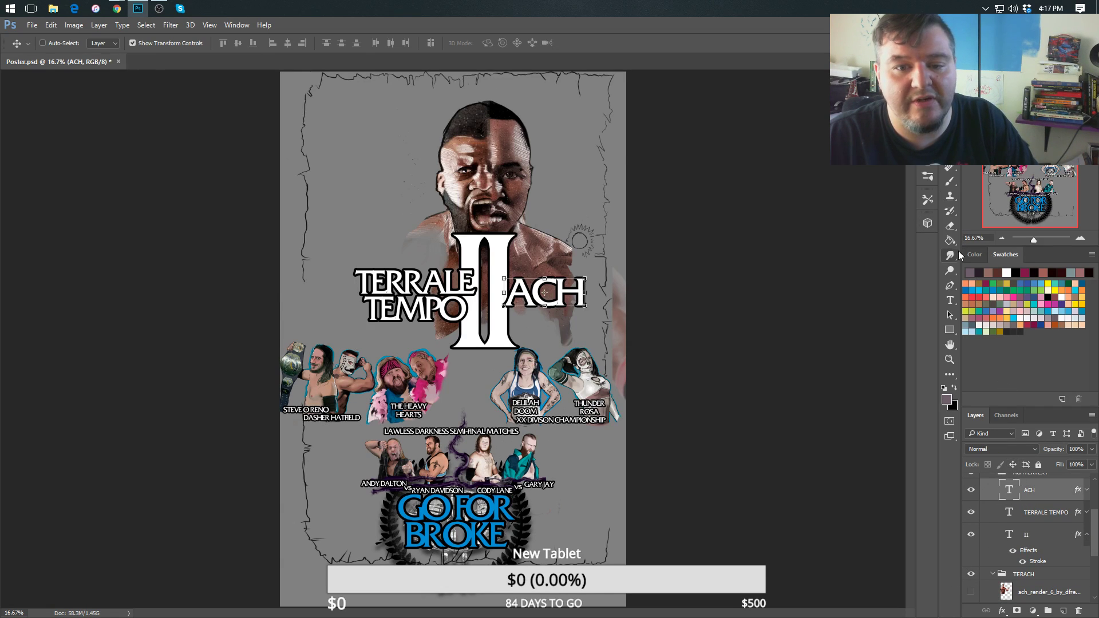
Type a white THE REMATCH subtitle under the title and commit it.
{"action": "left_click", "coordinate": [951, 300]}
{"action": "left_click", "coordinate": [944, 388]}
{"action": "left_click", "coordinate": [954, 388]}
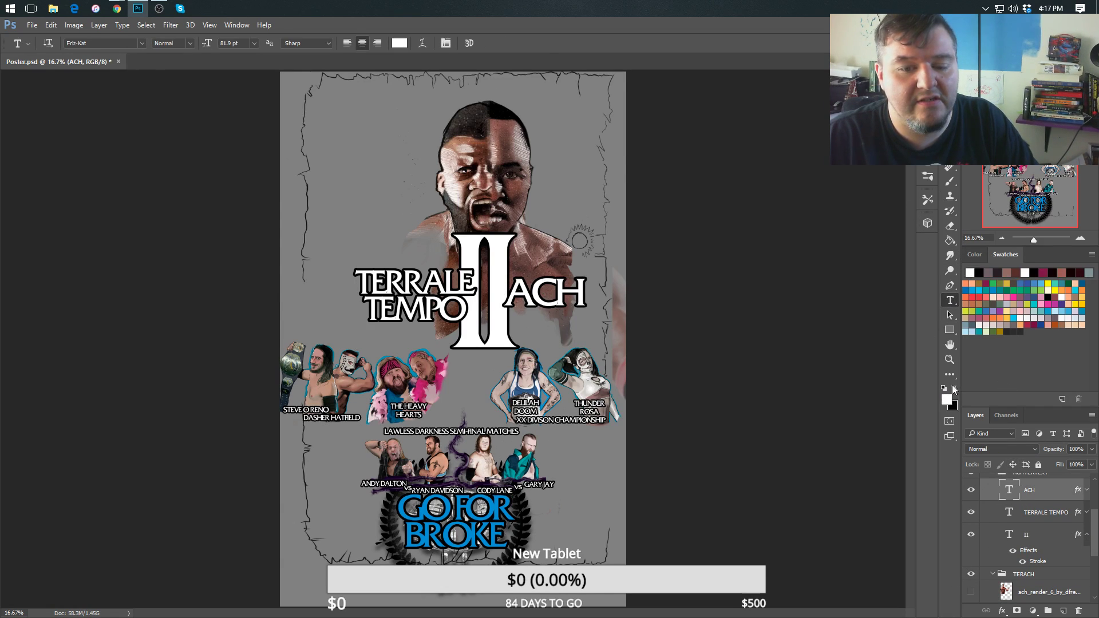
{"action": "left_click", "coordinate": [421, 338]}
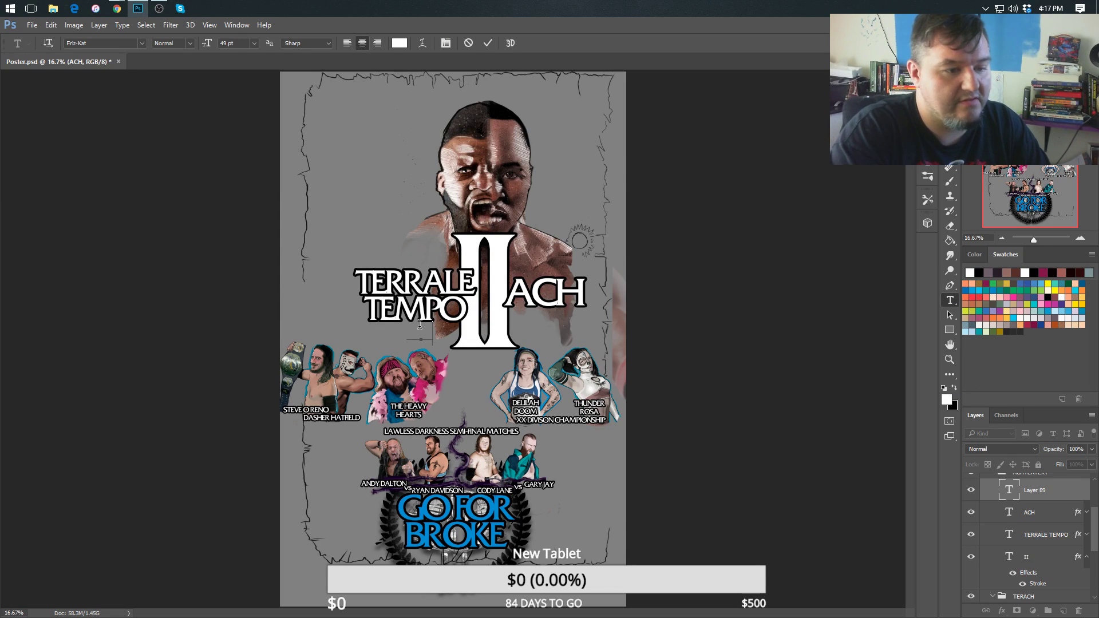
{"action": "type", "text": "PIRE"}
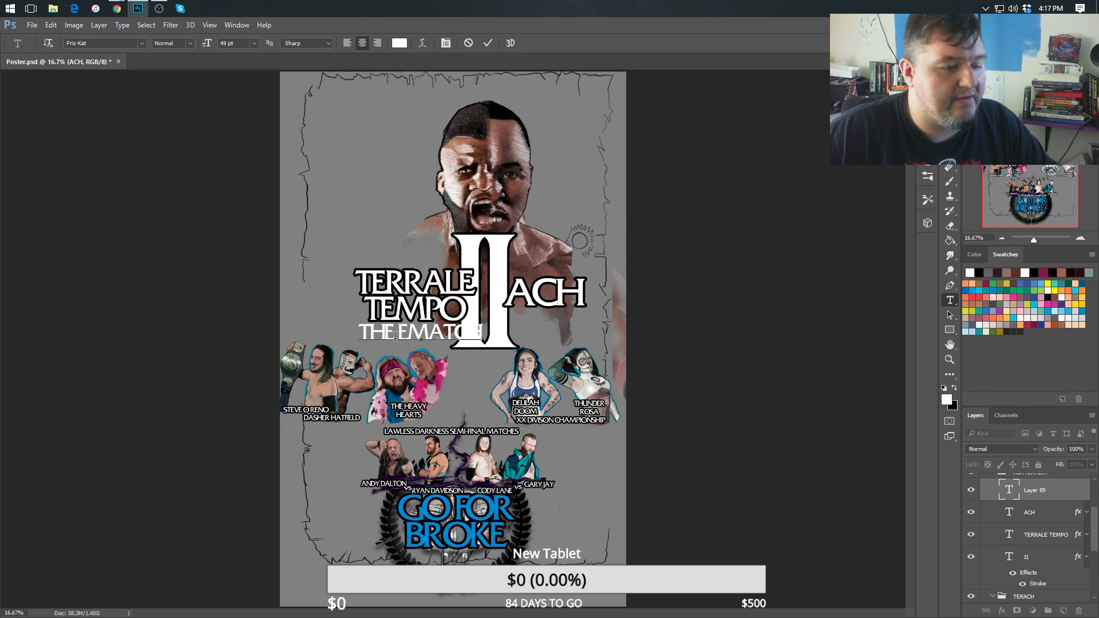
{"action": "left_click", "coordinate": [401, 331]}
{"action": "type", "text": "R"}
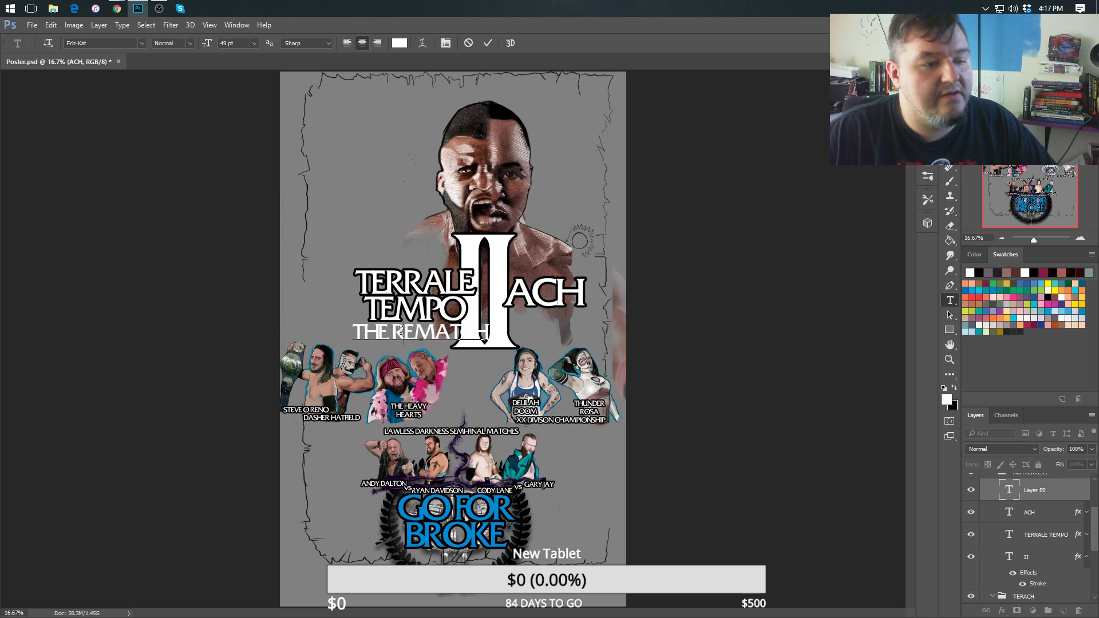
{"action": "left_click", "coordinate": [950, 76]}
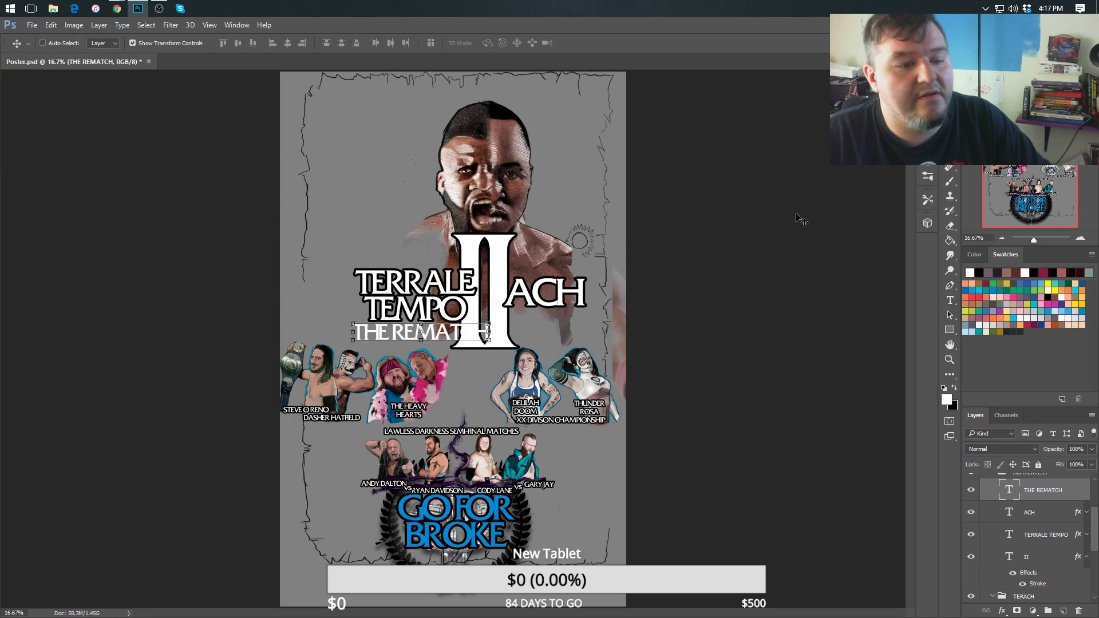
Copy ACH's stroke layer style onto THE REMATCH and centre it under TERRALE TEMPO.
{"action": "right_click", "coordinate": [1046, 498]}
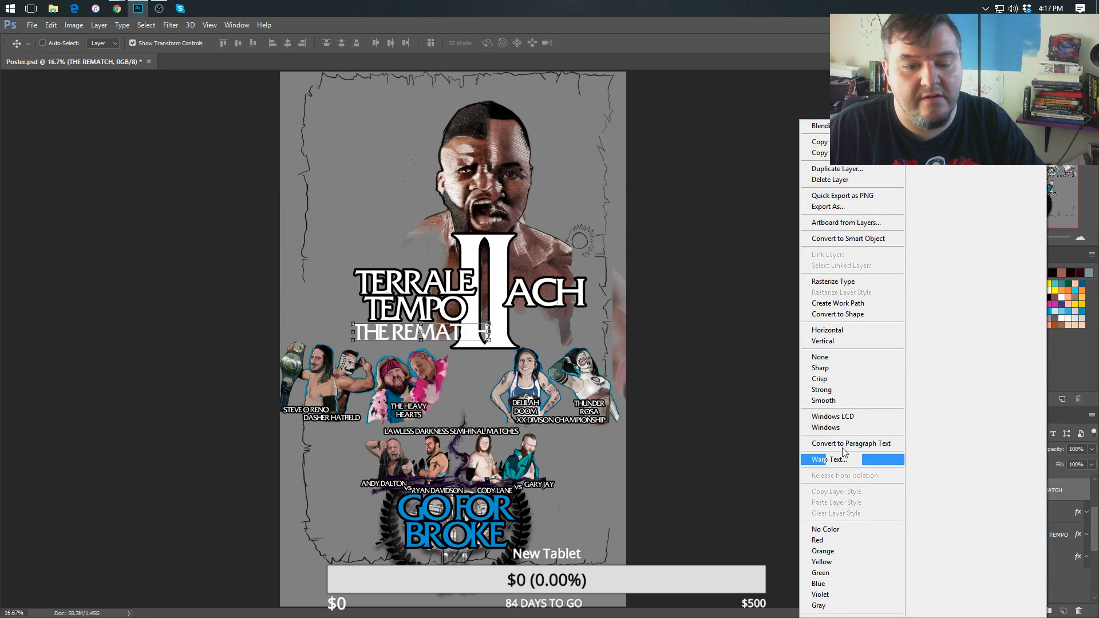
{"action": "left_click", "coordinate": [1059, 493]}
{"action": "right_click", "coordinate": [1031, 512]}
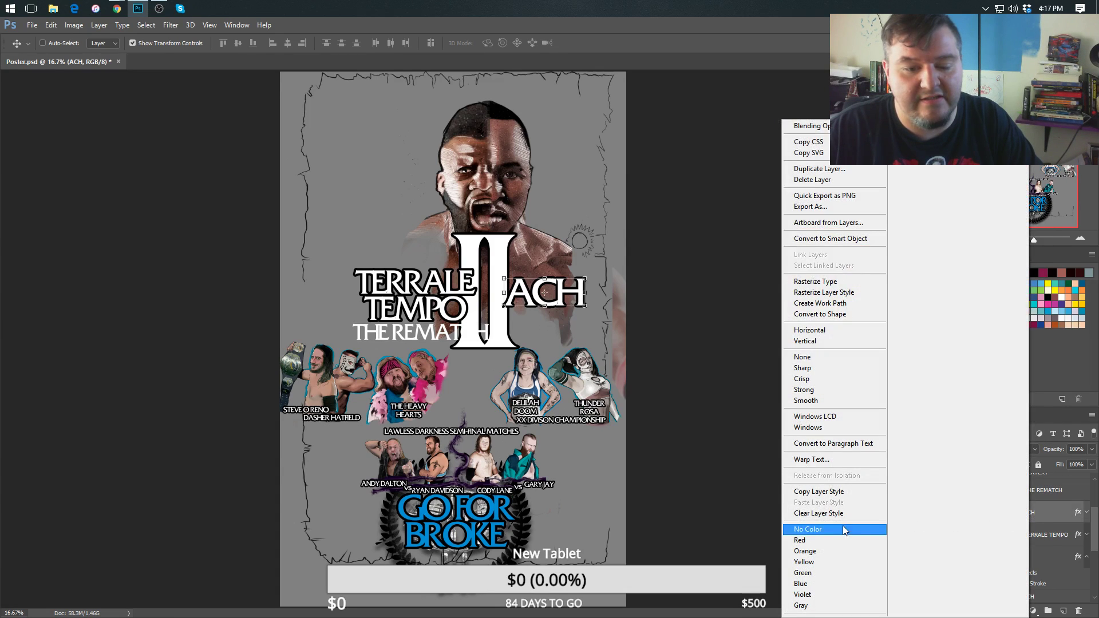
{"action": "left_click", "coordinate": [833, 493]}
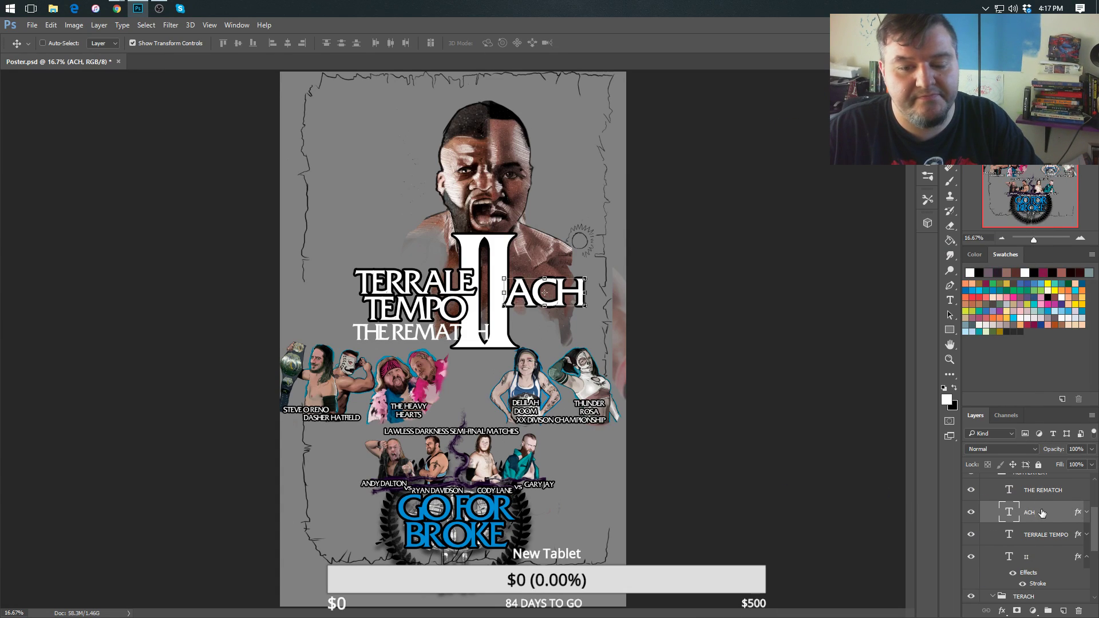
{"action": "right_click", "coordinate": [1036, 491]}
{"action": "left_click", "coordinate": [827, 502]}
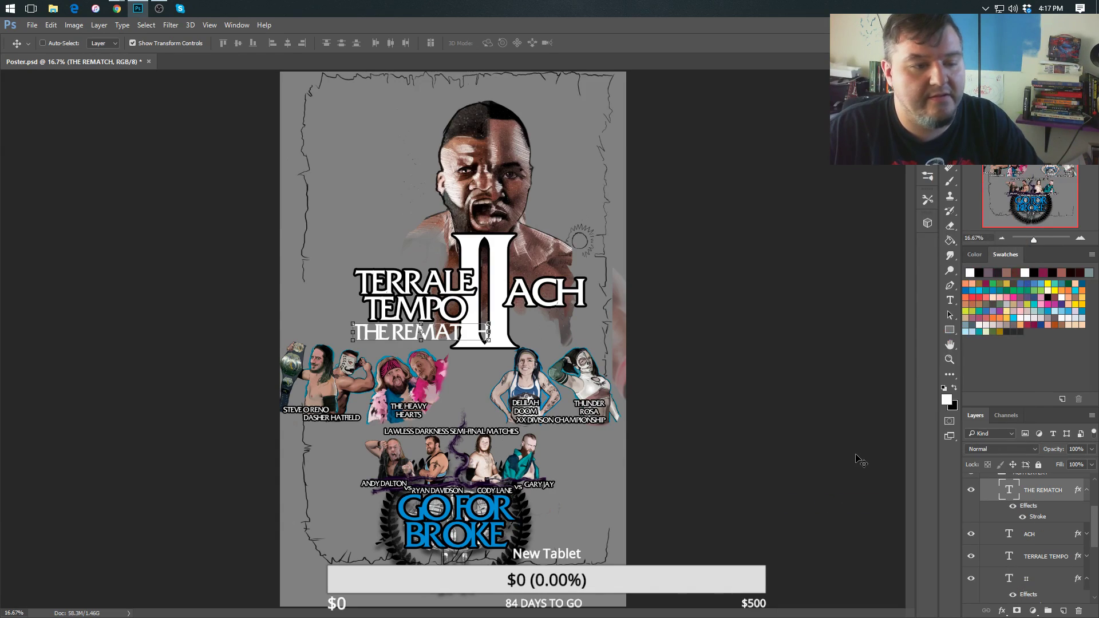
{"action": "left_click_drag", "start_coordinate": [456, 343], "coordinate": [514, 330]}
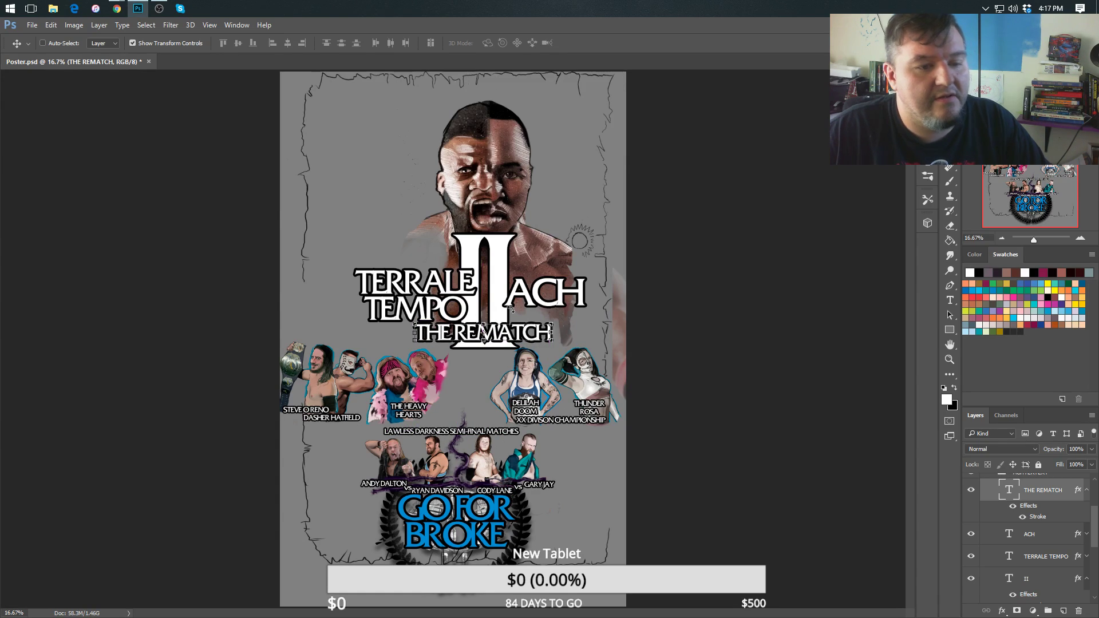
Colour THE REMATCH with the blue sampled from GO FOR BROKE and nudge it slightly lower.
{"action": "left_click", "coordinate": [927, 119]}
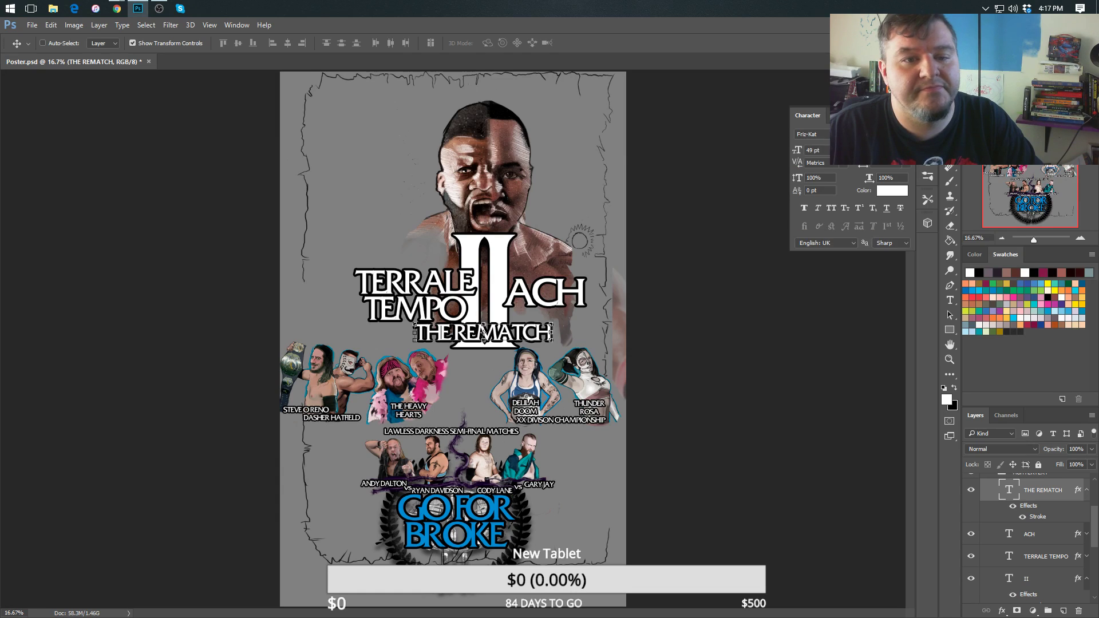
{"action": "left_click", "coordinate": [896, 190]}
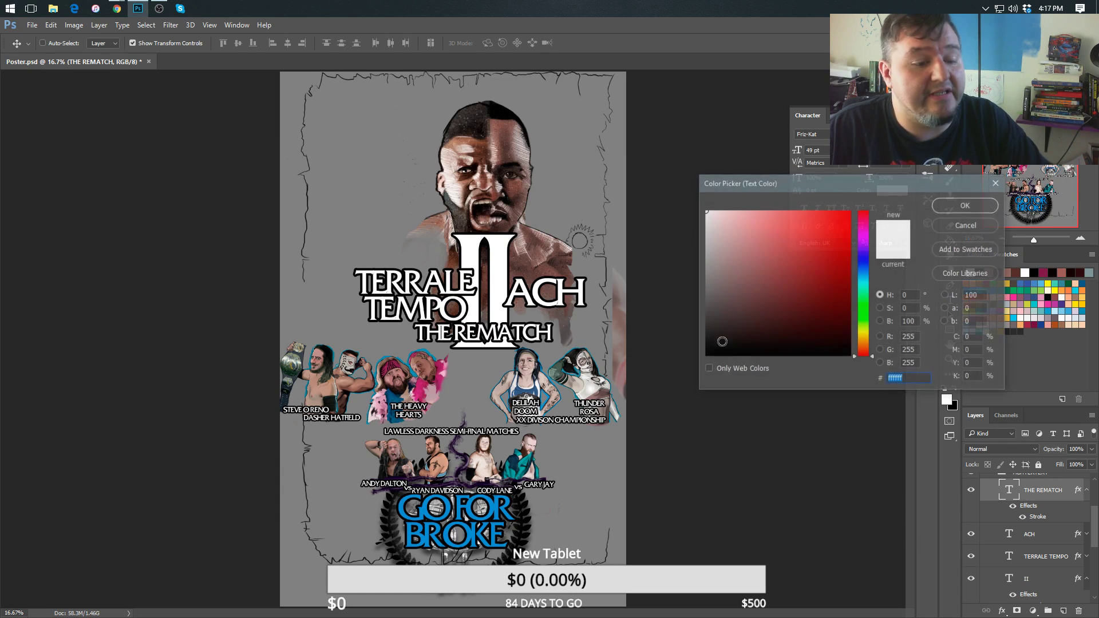
{"action": "left_click", "coordinate": [469, 510]}
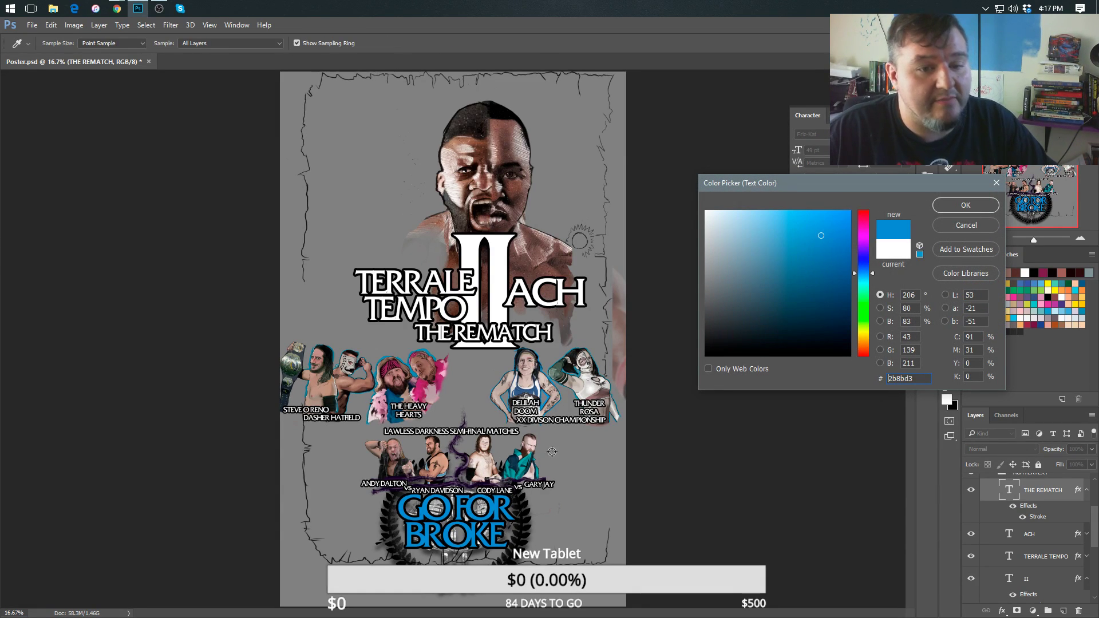
{"action": "left_click", "coordinate": [962, 209]}
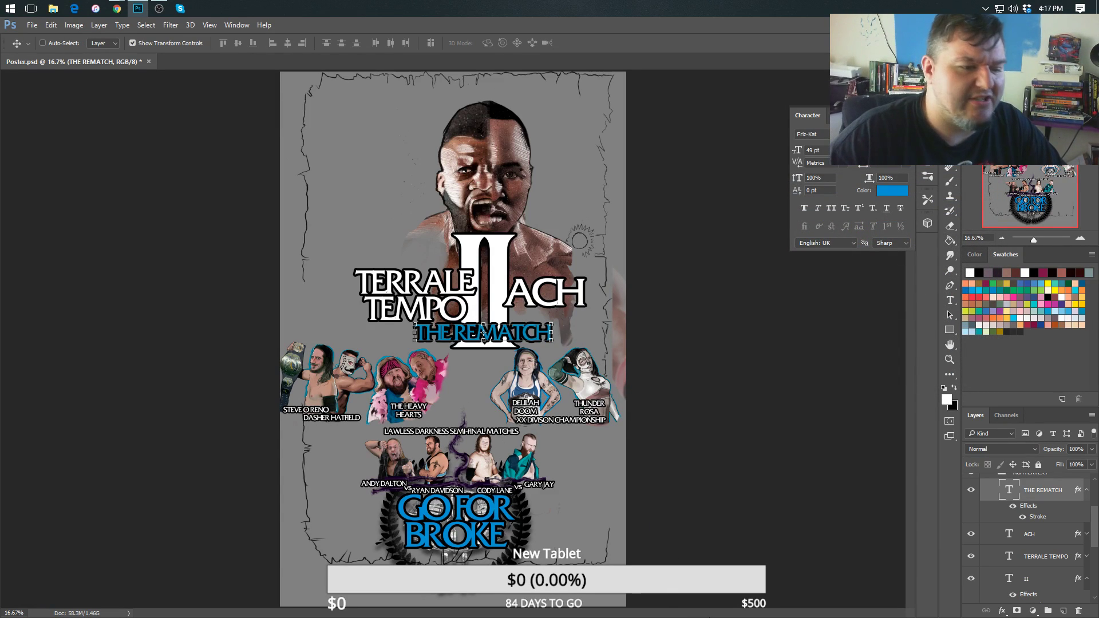
{"action": "left_click_drag", "start_coordinate": [482, 333], "coordinate": [483, 336]}
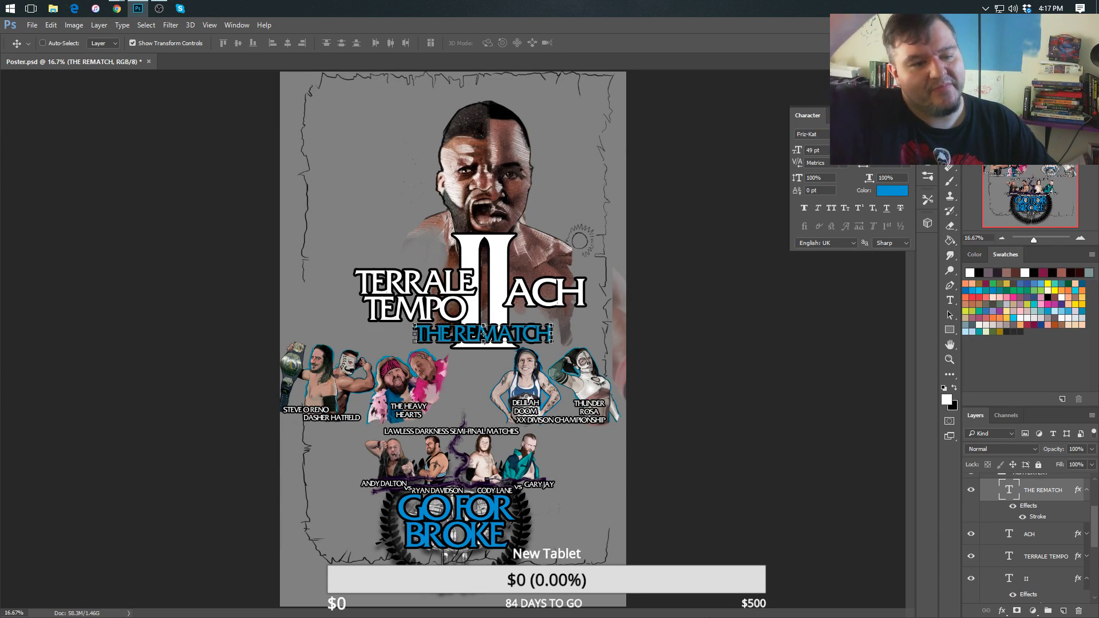
{"action": "scroll", "coordinate": [1081, 532], "scroll_direction": "up", "scroll_amount": 1}
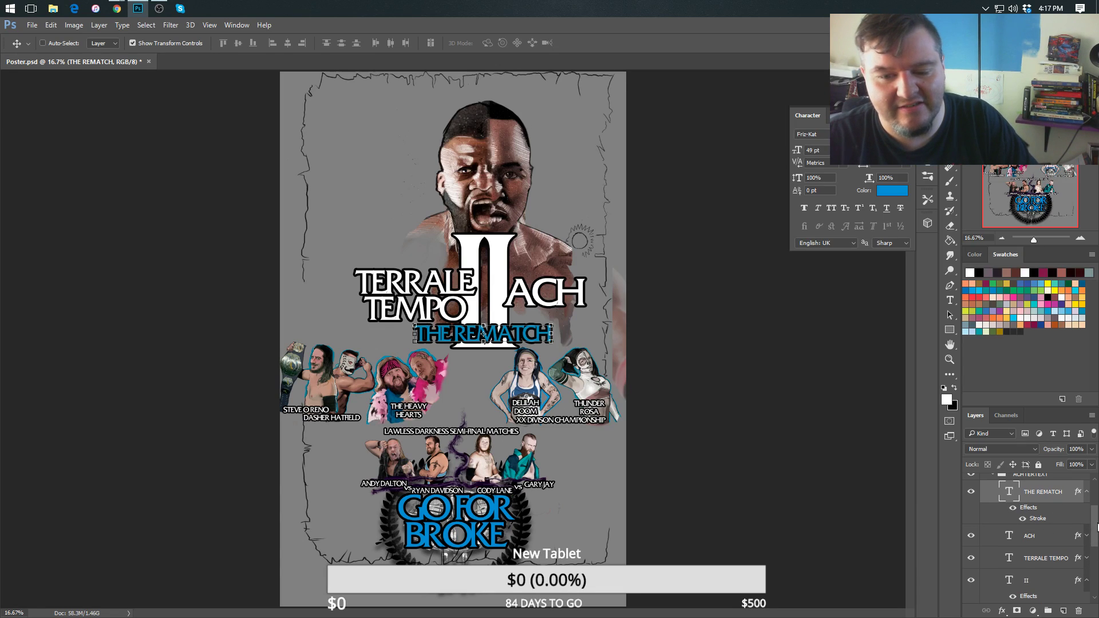
{"action": "scroll", "coordinate": [1082, 515], "scroll_direction": "up", "scroll_amount": 2}
{"action": "left_click", "coordinate": [993, 523]}
{"action": "left_click", "coordinate": [1002, 524]}
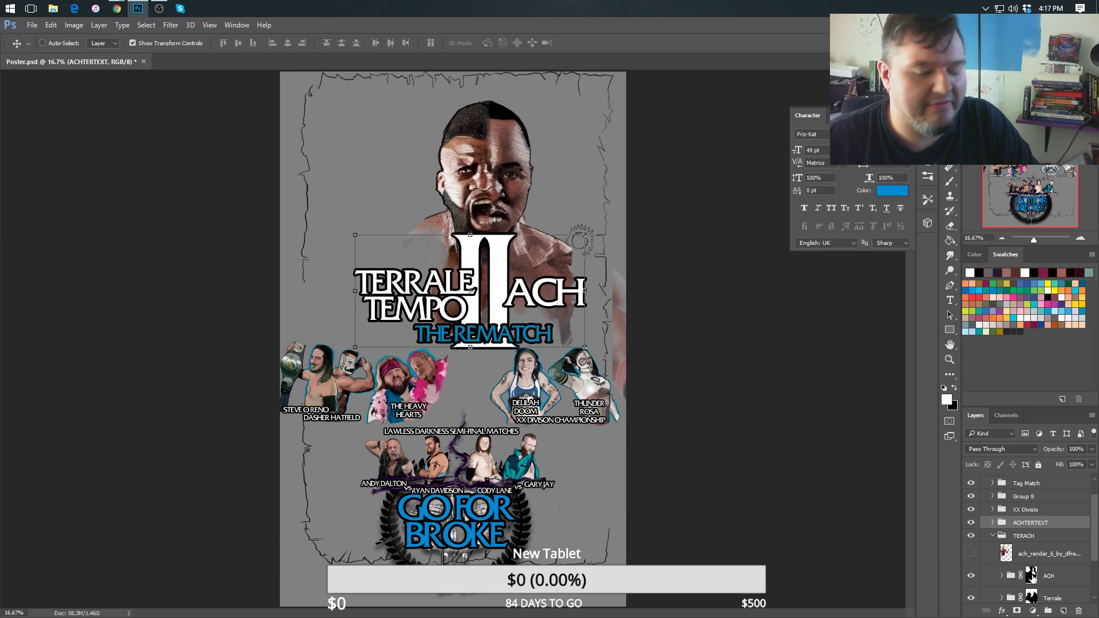
Brush the ACH layer mask around the wrestler's shoulder.
{"action": "left_click", "coordinate": [1031, 595]}
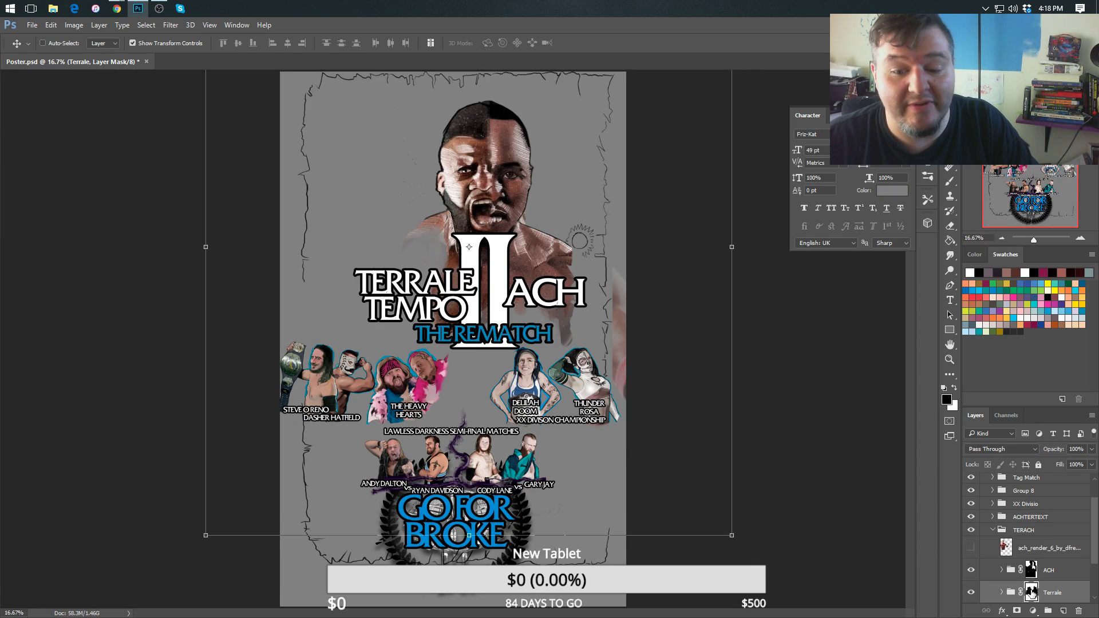
{"action": "left_click", "coordinate": [1031, 569]}
{"action": "left_click", "coordinate": [951, 188]}
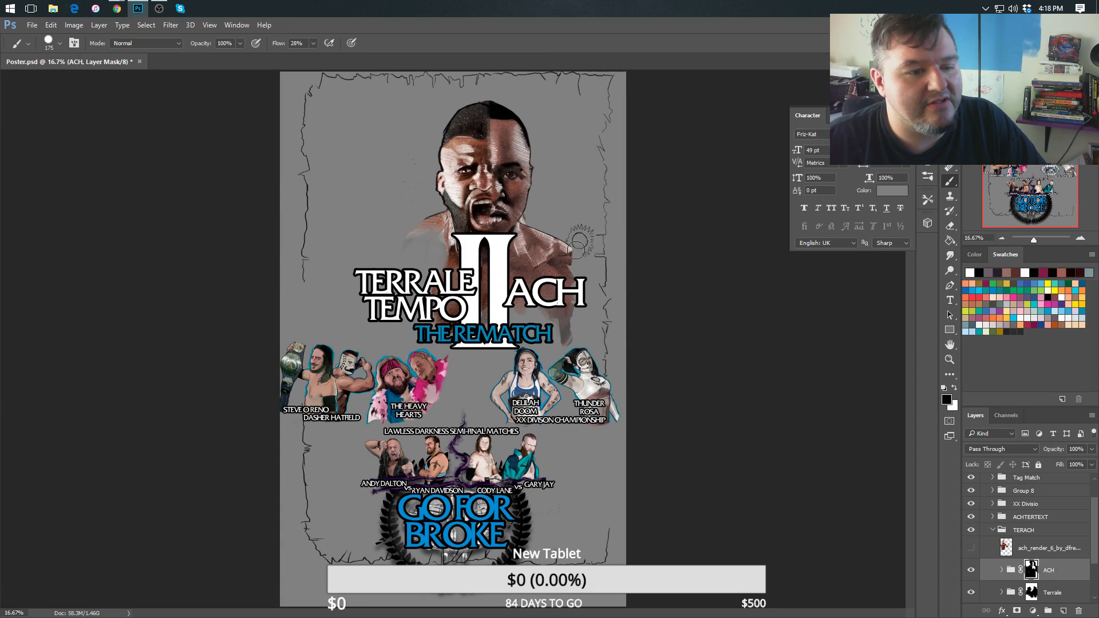
{"action": "mouse_move", "coordinate": [577, 249]}
{"action": "left_mouse_down"}
{"action": "mouse_move", "coordinate": [582, 309]}
{"action": "mouse_move", "coordinate": [581, 297]}
{"action": "mouse_move", "coordinate": [581, 327]}
{"action": "mouse_move", "coordinate": [578, 246]}
{"action": "mouse_move", "coordinate": [577, 325]}
{"action": "mouse_move", "coordinate": [574, 245]}
{"action": "mouse_move", "coordinate": [576, 340]}
{"action": "mouse_move", "coordinate": [578, 310]}
{"action": "mouse_move", "coordinate": [558, 316]}
{"action": "left_mouse_up"}
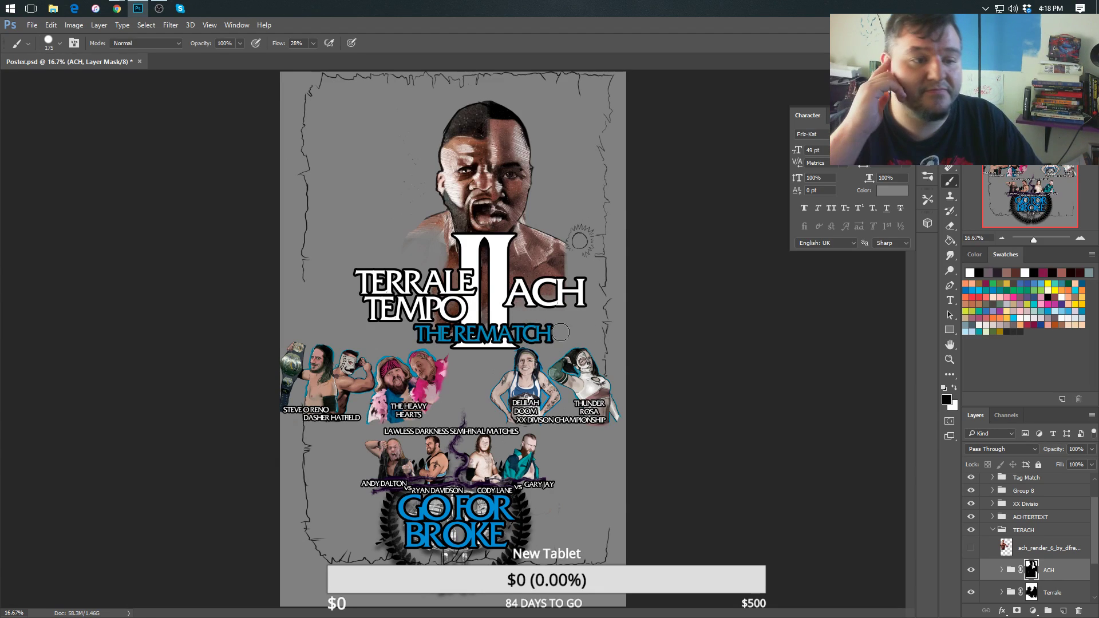
Paint white on the Terrale layer mask to reveal more of the left shoulder.
{"action": "key", "text": "alt+bracketleft"}
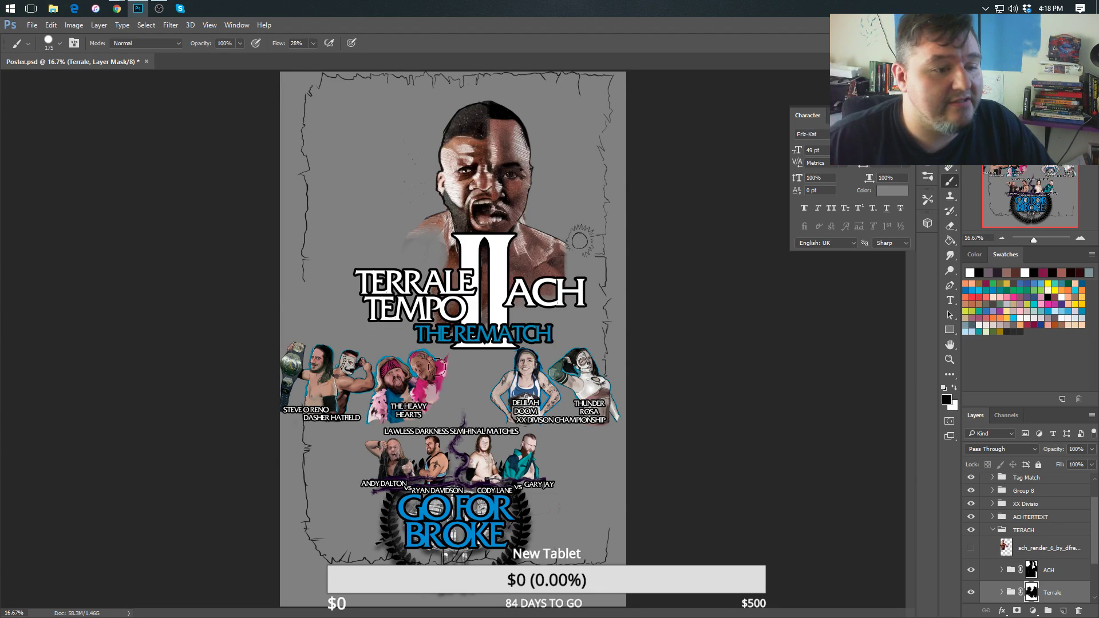
{"action": "left_click", "coordinate": [953, 390]}
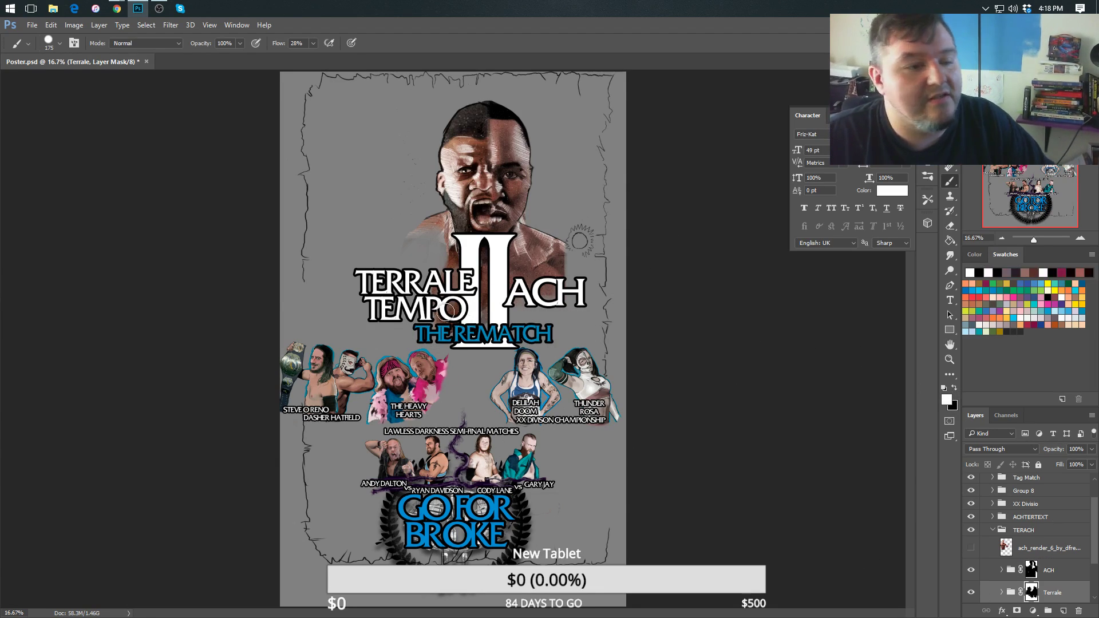
{"action": "mouse_move", "coordinate": [432, 232]}
{"action": "left_mouse_down"}
{"action": "mouse_move", "coordinate": [424, 261]}
{"action": "mouse_move", "coordinate": [407, 267]}
{"action": "mouse_move", "coordinate": [434, 223]}
{"action": "mouse_move", "coordinate": [419, 242]}
{"action": "left_mouse_up"}
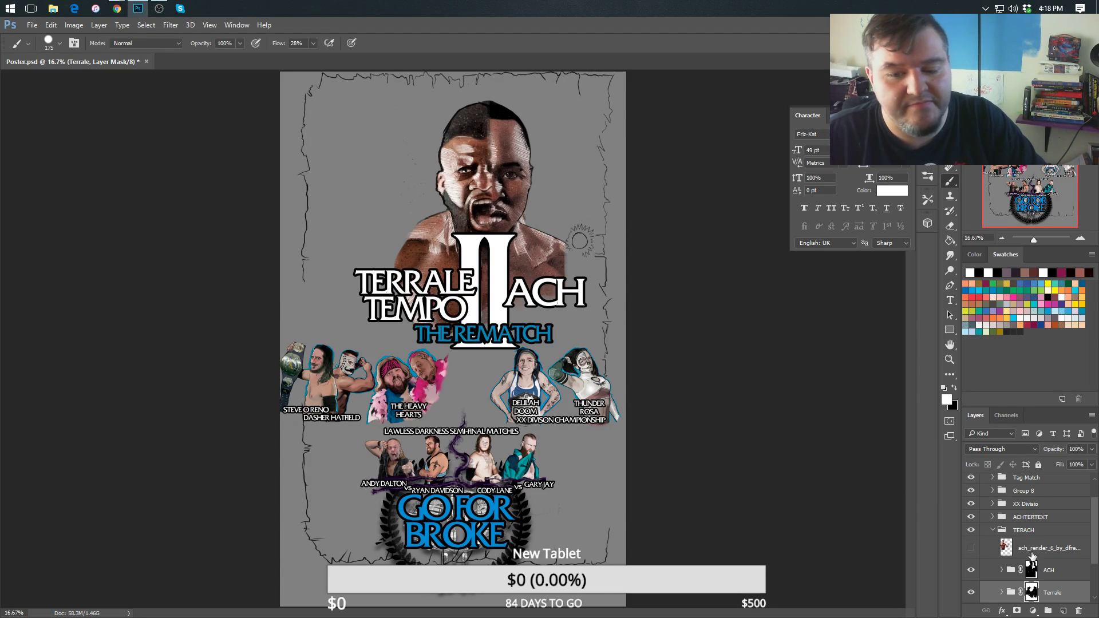
{"action": "left_click", "coordinate": [1034, 570]}
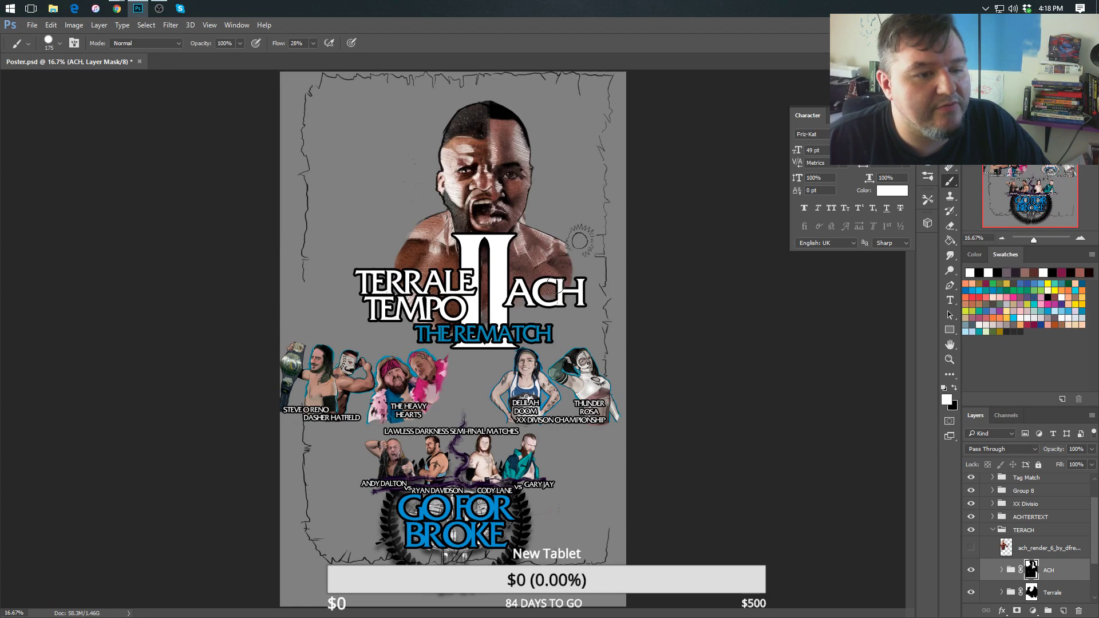
{"action": "left_click", "coordinate": [1048, 594]}
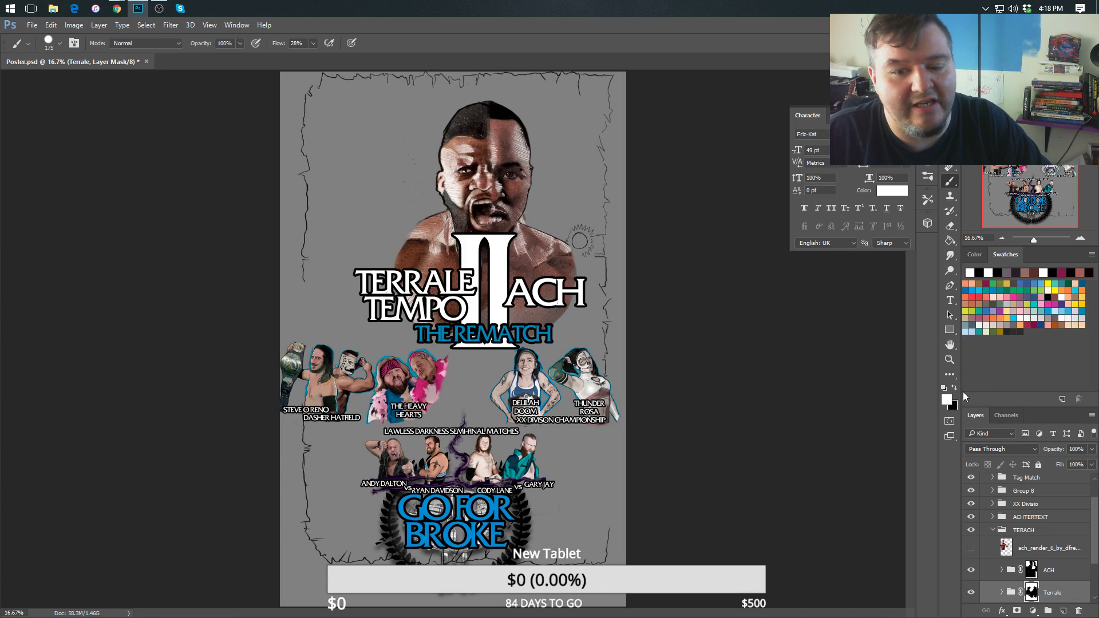
{"action": "key", "text": "x"}
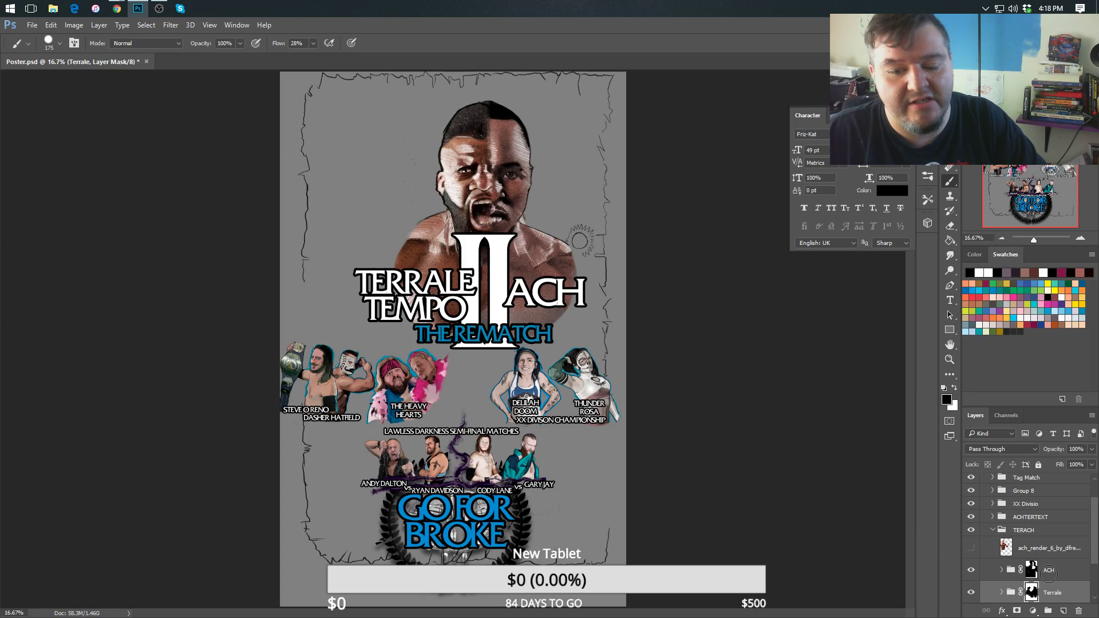
{"action": "left_click", "coordinate": [1051, 569]}
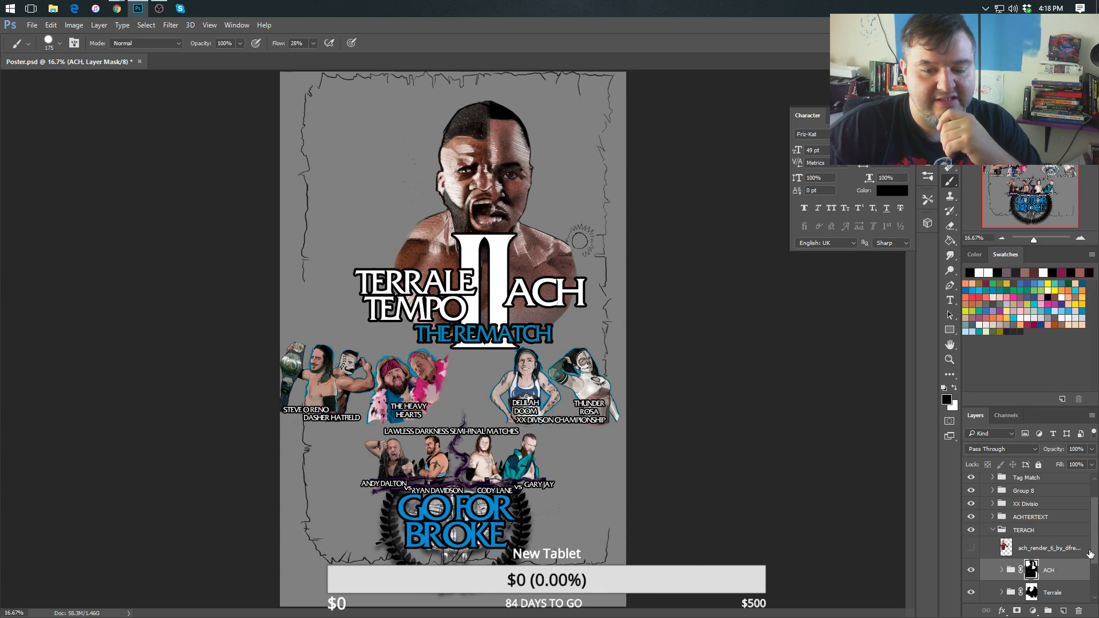
{"action": "scroll", "coordinate": [1031, 532], "scroll_direction": "down", "scroll_amount": 3}
Add a layer mask to the GO FOR BROKE logo group and fade parts of the dark wreath.
{"action": "left_click", "coordinate": [1010, 579]}
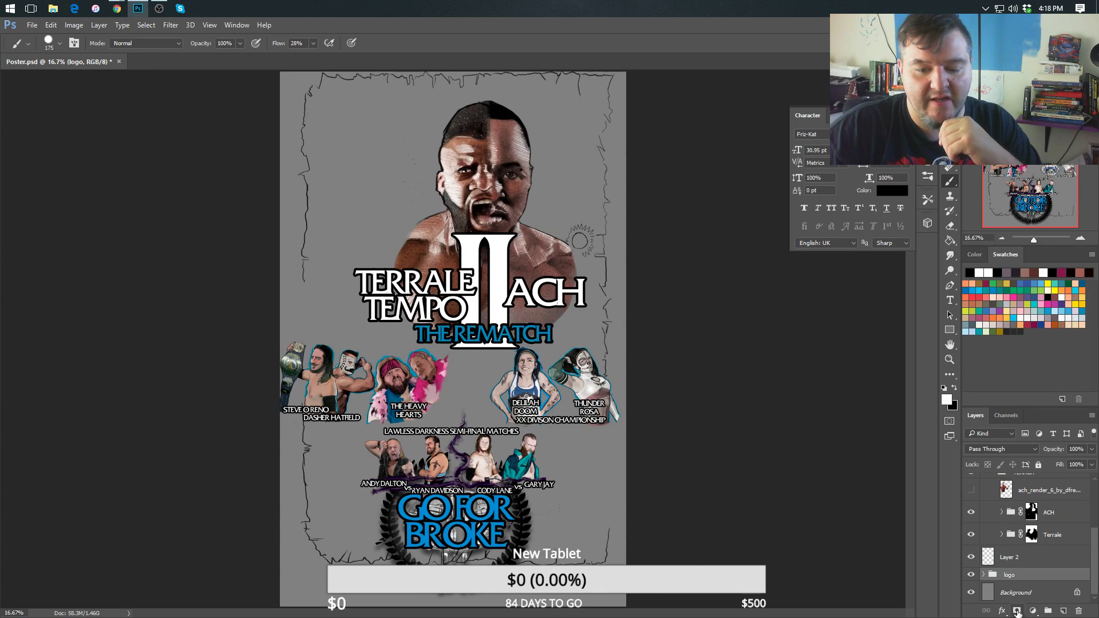
{"action": "left_click", "coordinate": [1017, 612]}
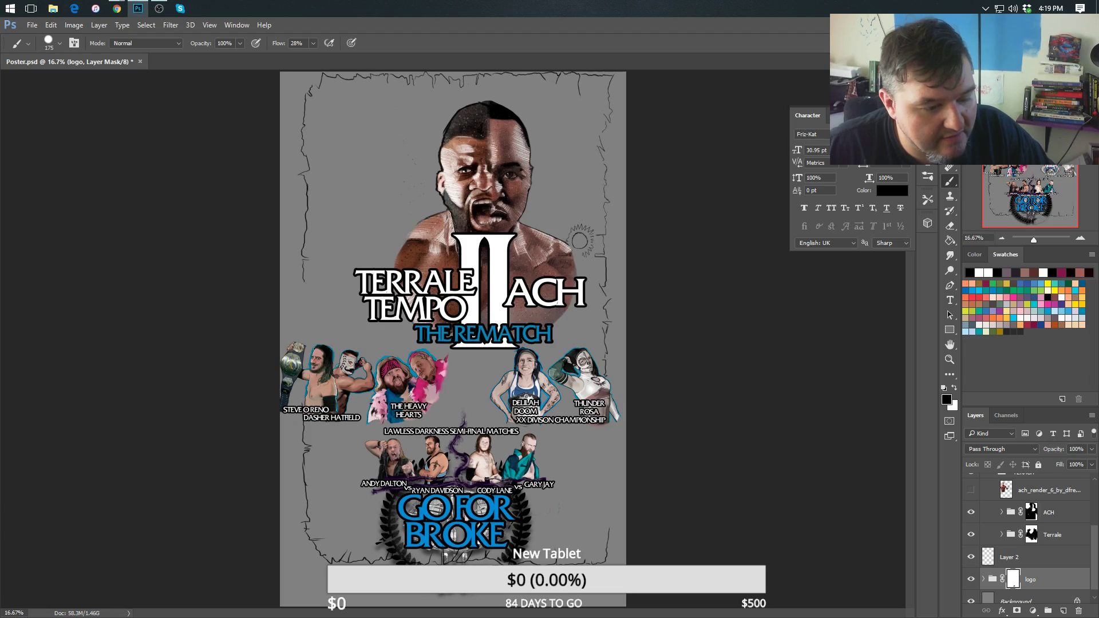
{"action": "mouse_move", "coordinate": [458, 559]}
{"action": "left_mouse_down"}
{"action": "mouse_move", "coordinate": [440, 563]}
{"action": "mouse_move", "coordinate": [449, 562]}
{"action": "left_mouse_up"}
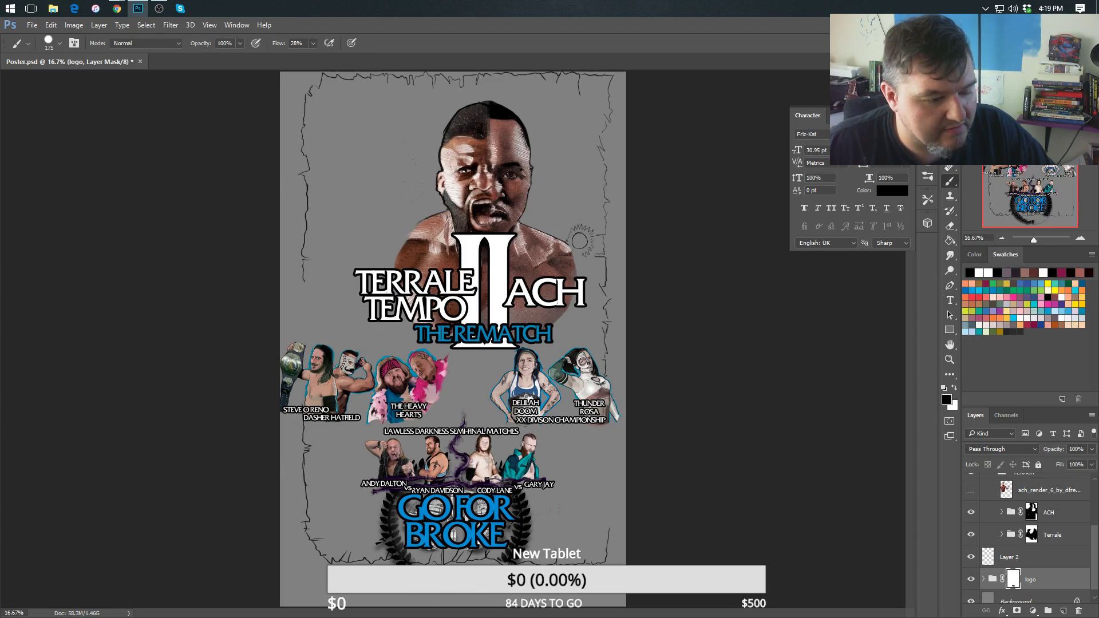
{"action": "left_click_drag", "start_coordinate": [400, 564], "coordinate": [427, 561]}
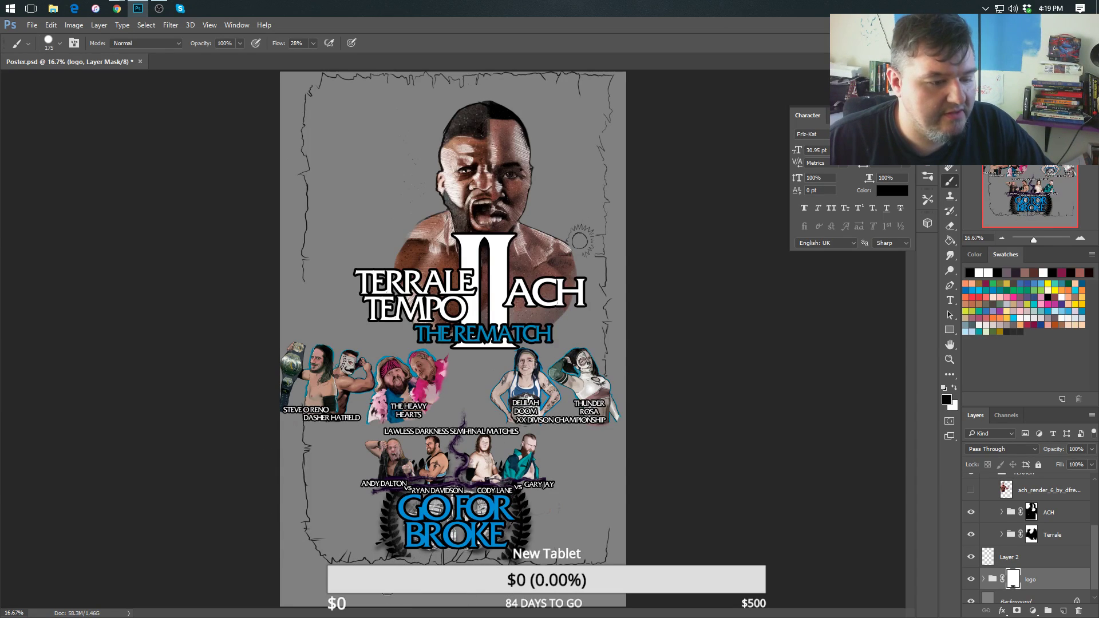
Switch to white, shrink the brush to 100 and rotate the canvas view back upright.
{"action": "left_click", "coordinate": [954, 388]}
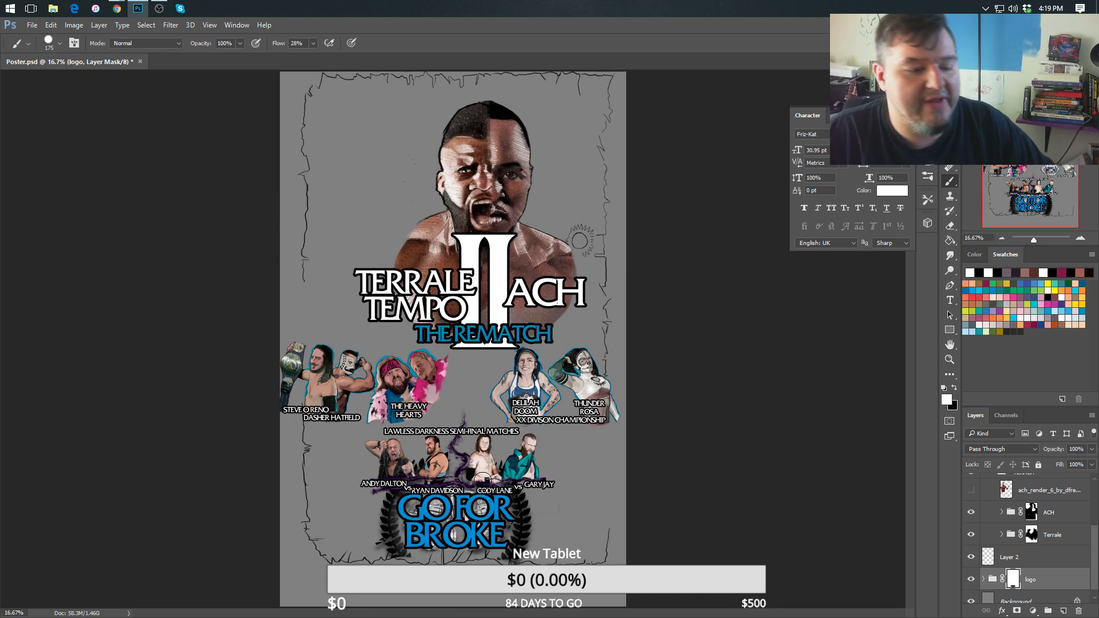
{"action": "left_click_drag", "start_coordinate": [484, 482], "coordinate": [622, 484]}
{"action": "key", "text": "bracketleft"}
{"action": "key", "text": "bracketleft"}
{"action": "key", "text": "bracketleft"}
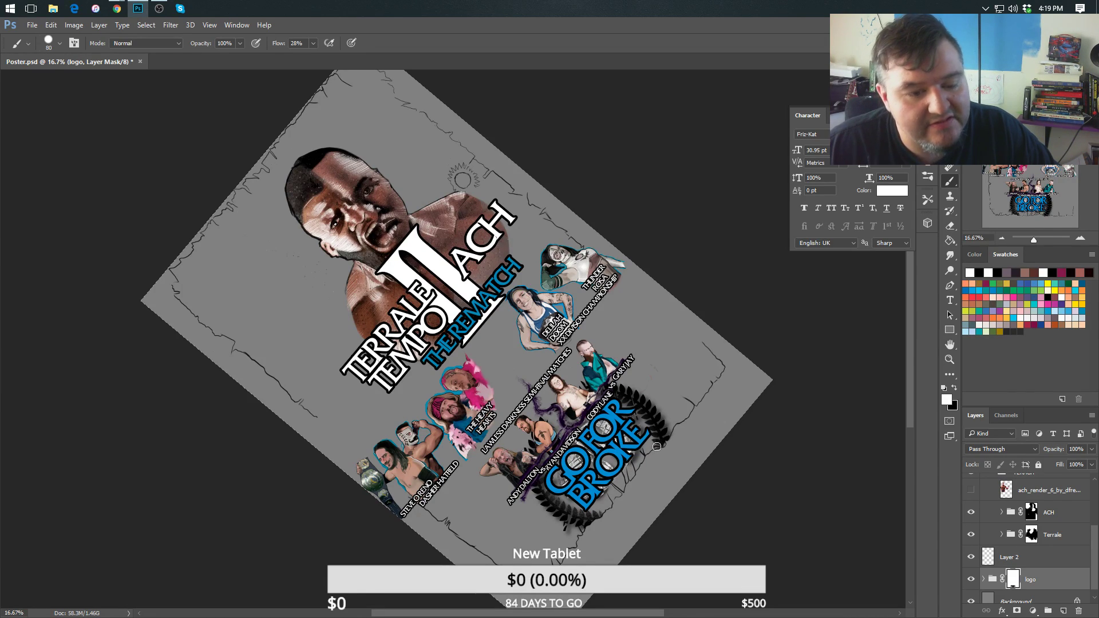
{"action": "left_click_drag", "start_coordinate": [275, 188], "coordinate": [435, 457]}
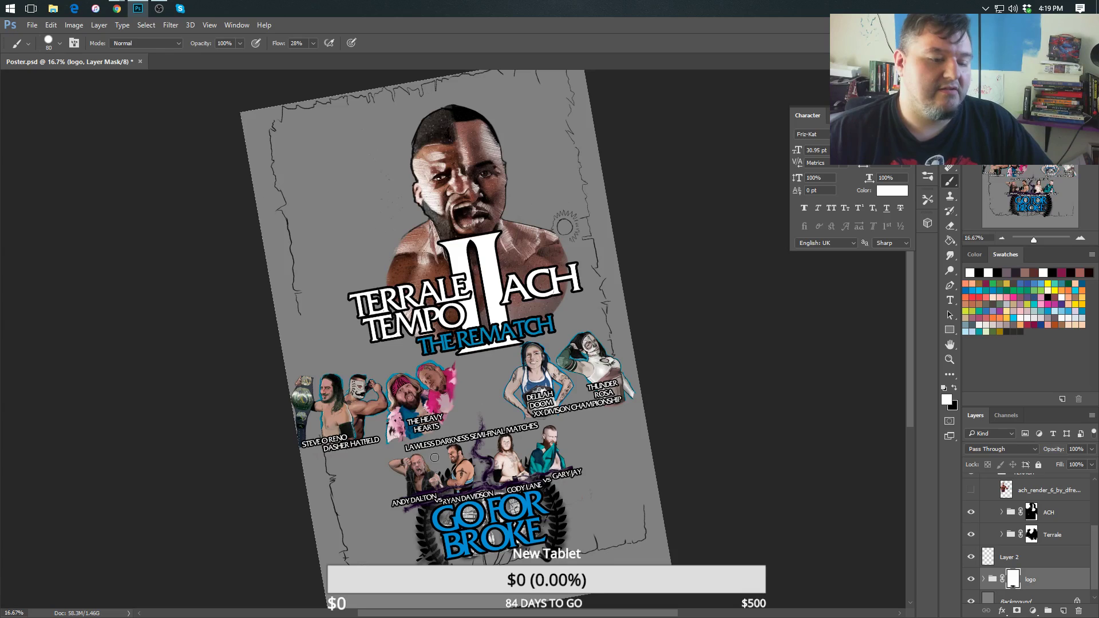
{"action": "left_click_drag", "start_coordinate": [406, 515], "coordinate": [389, 518]}
{"action": "left_click_drag", "start_coordinate": [433, 458], "coordinate": [433, 457]}
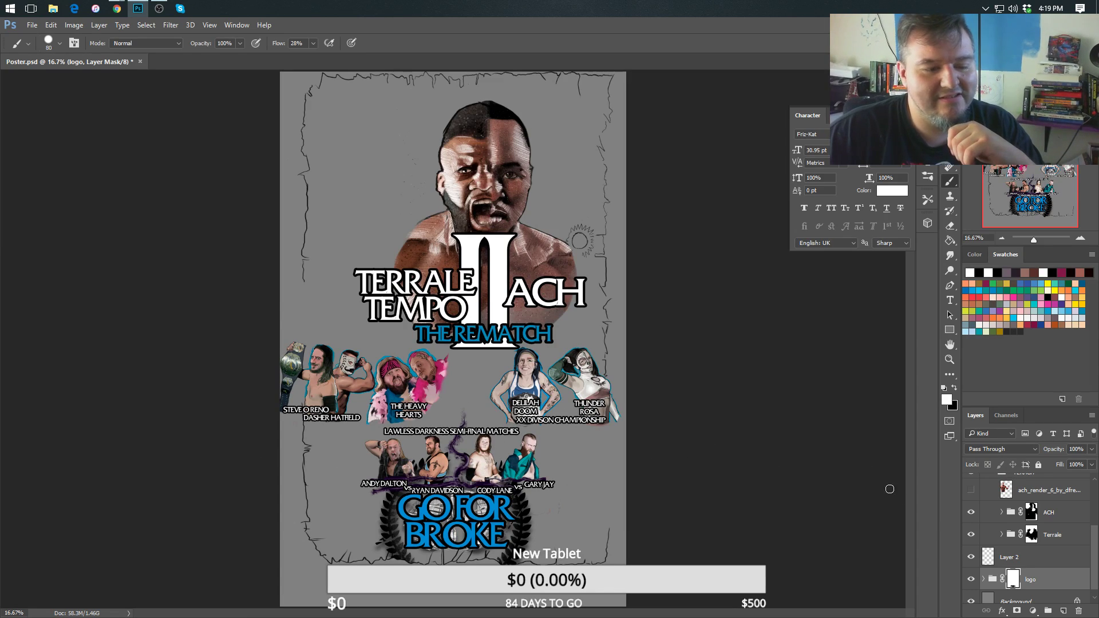
Set the GO FOR BROKE text colour to blue 0092ff.
{"action": "left_click", "coordinate": [983, 582]}
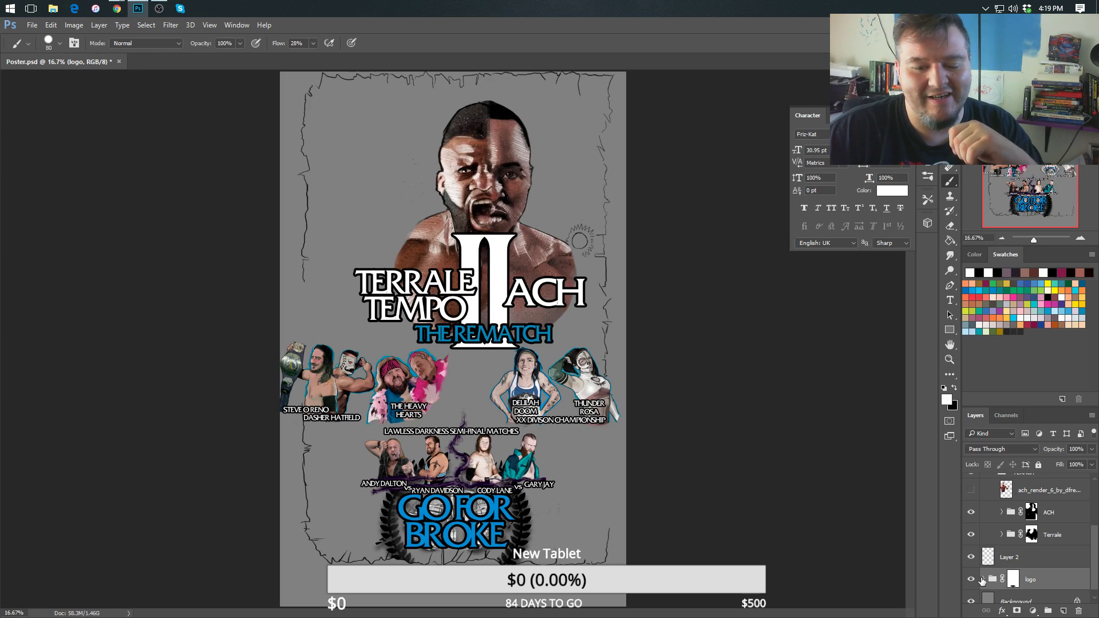
{"action": "left_click", "coordinate": [983, 580]}
{"action": "scroll", "coordinate": [988, 576], "scroll_direction": "down", "scroll_amount": 3}
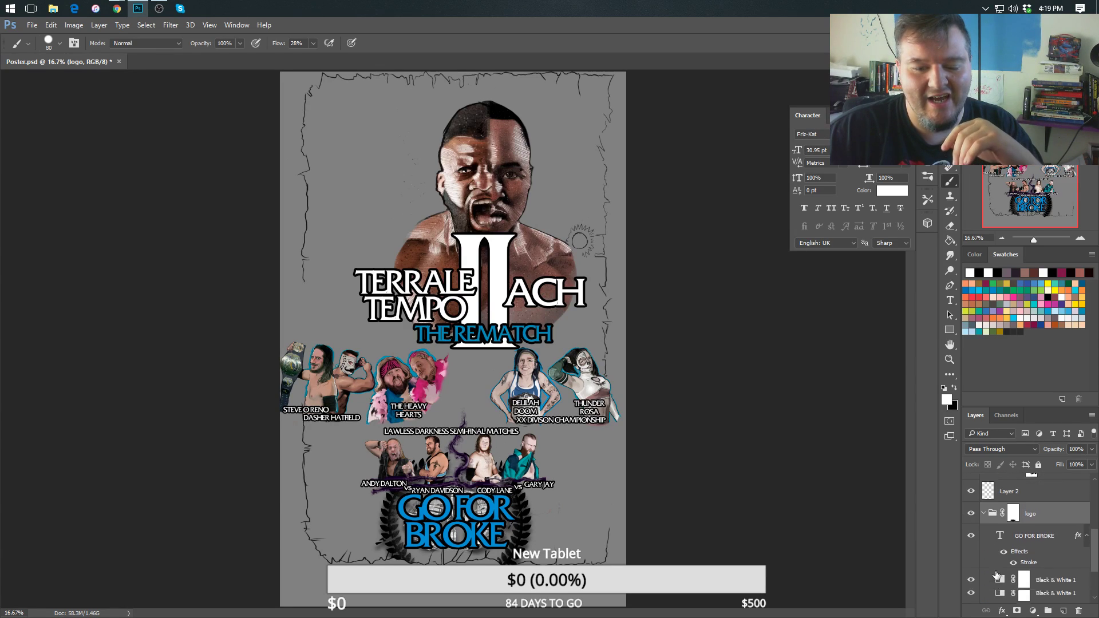
{"action": "scroll", "coordinate": [1039, 532], "scroll_direction": "up", "scroll_amount": 1}
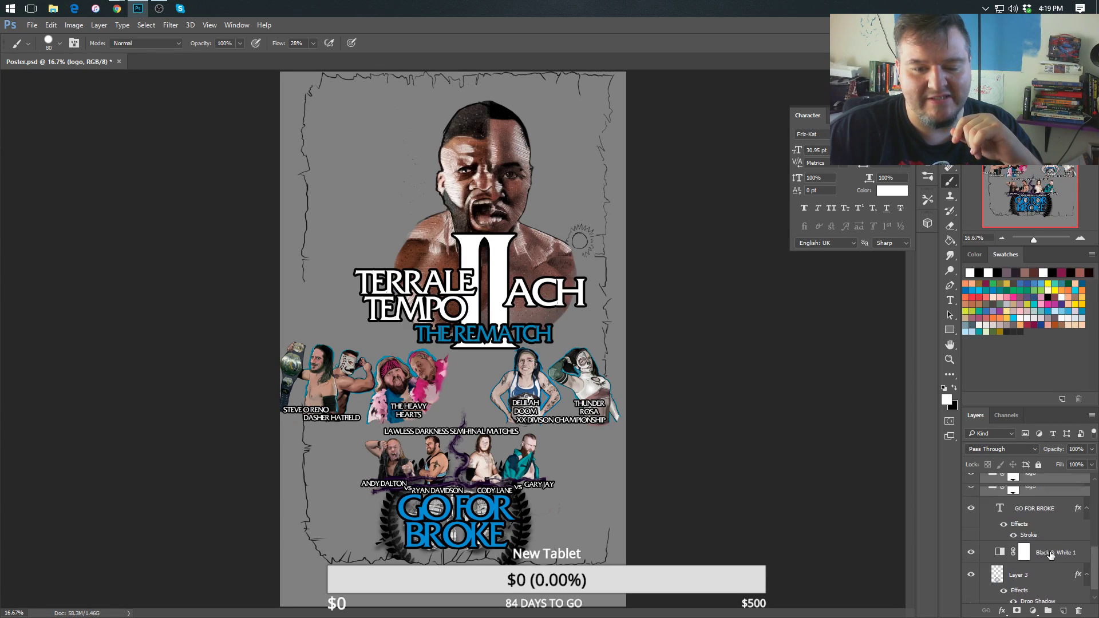
{"action": "left_click", "coordinate": [1038, 509]}
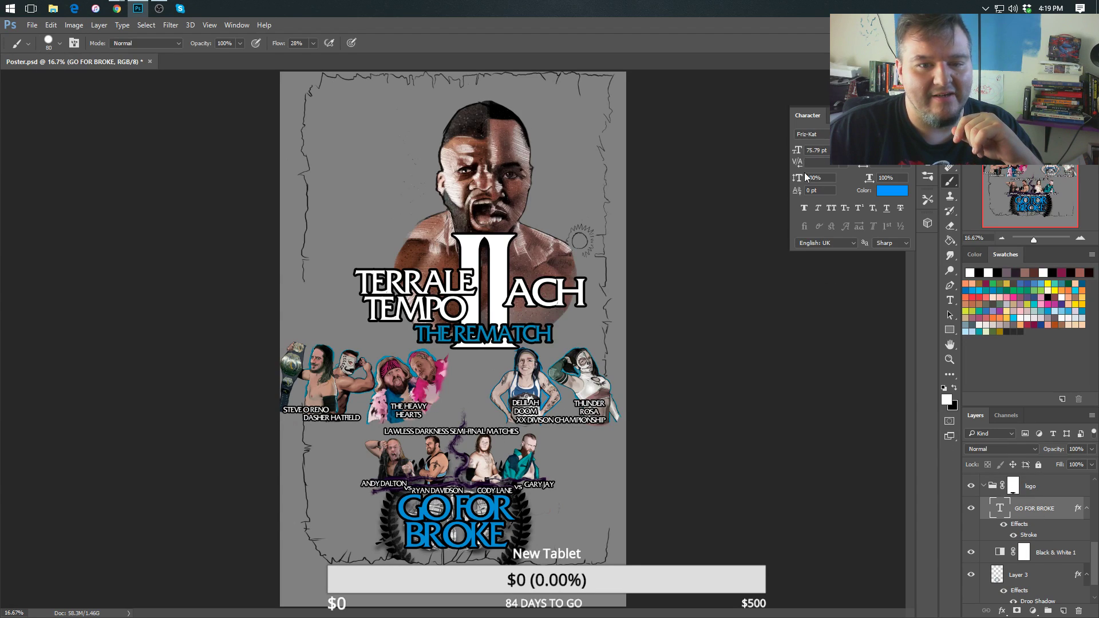
{"action": "left_click", "coordinate": [893, 191]}
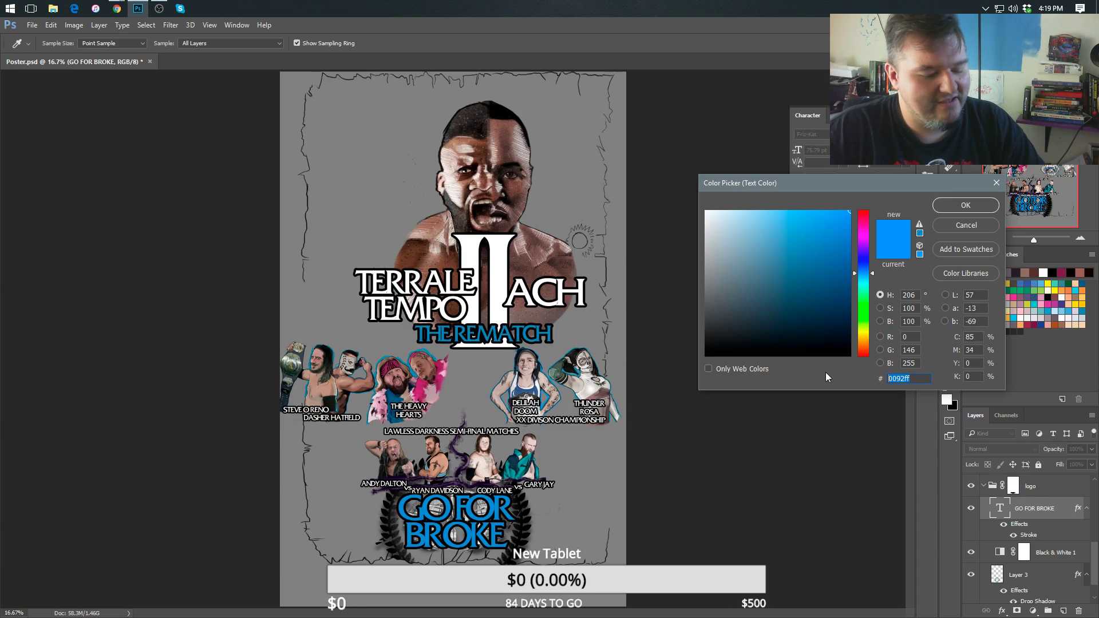
{"action": "left_click", "coordinate": [957, 204]}
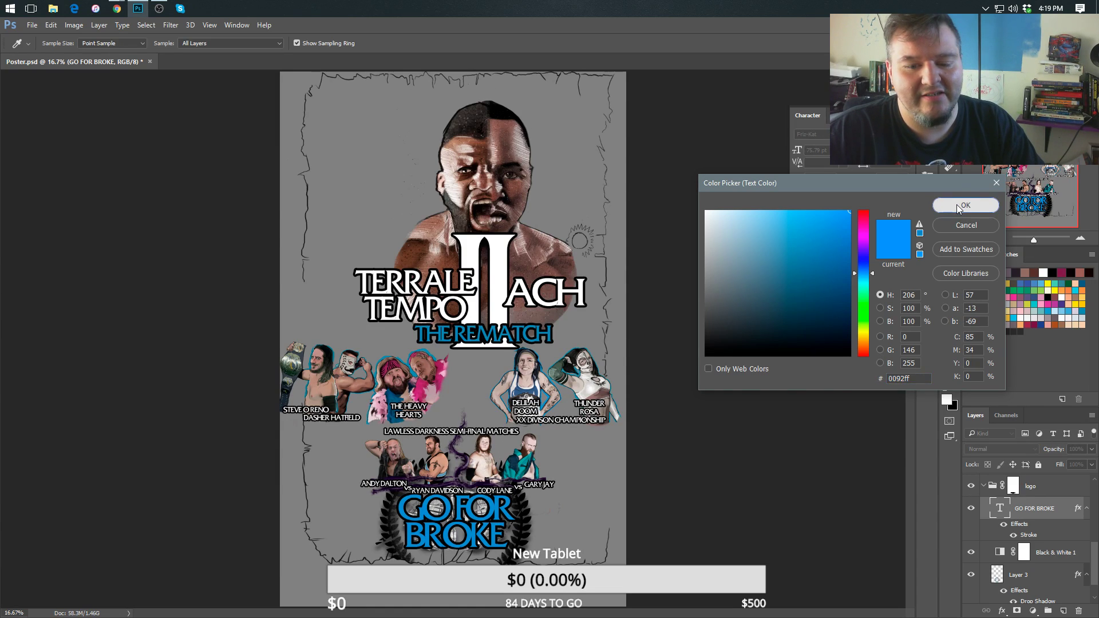
{"action": "left_click", "coordinate": [983, 486]}
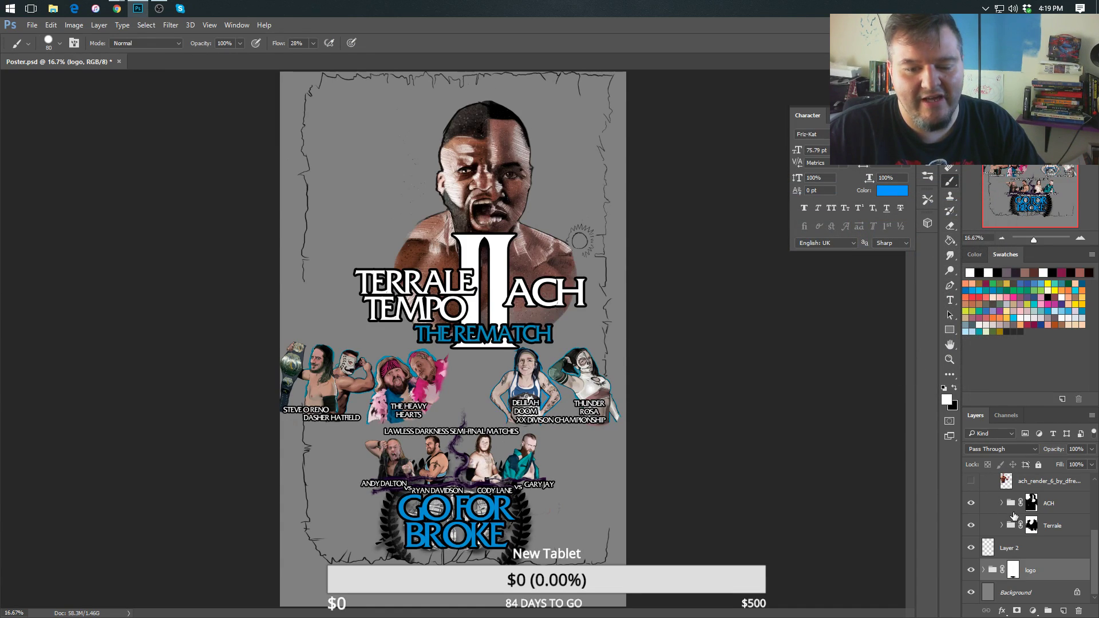
Apply the same 0092ff blue to THE REMATCH, keeping it editable rather than rasterized.
{"action": "scroll", "coordinate": [1016, 513], "scroll_direction": "up", "scroll_amount": 3}
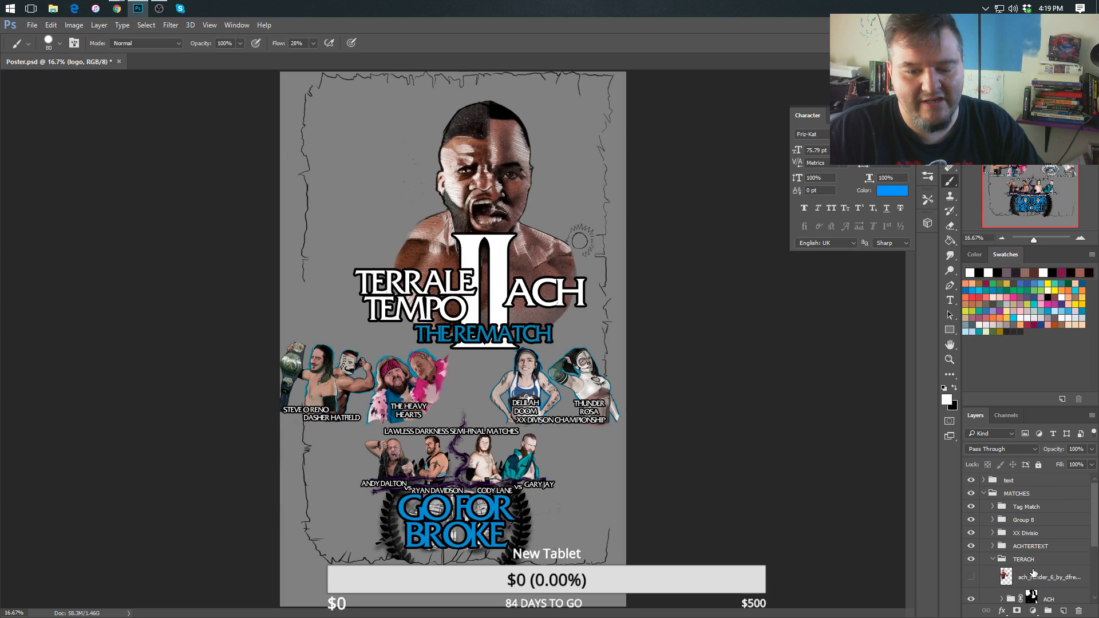
{"action": "left_click", "coordinate": [993, 559]}
{"action": "left_click", "coordinate": [993, 546]}
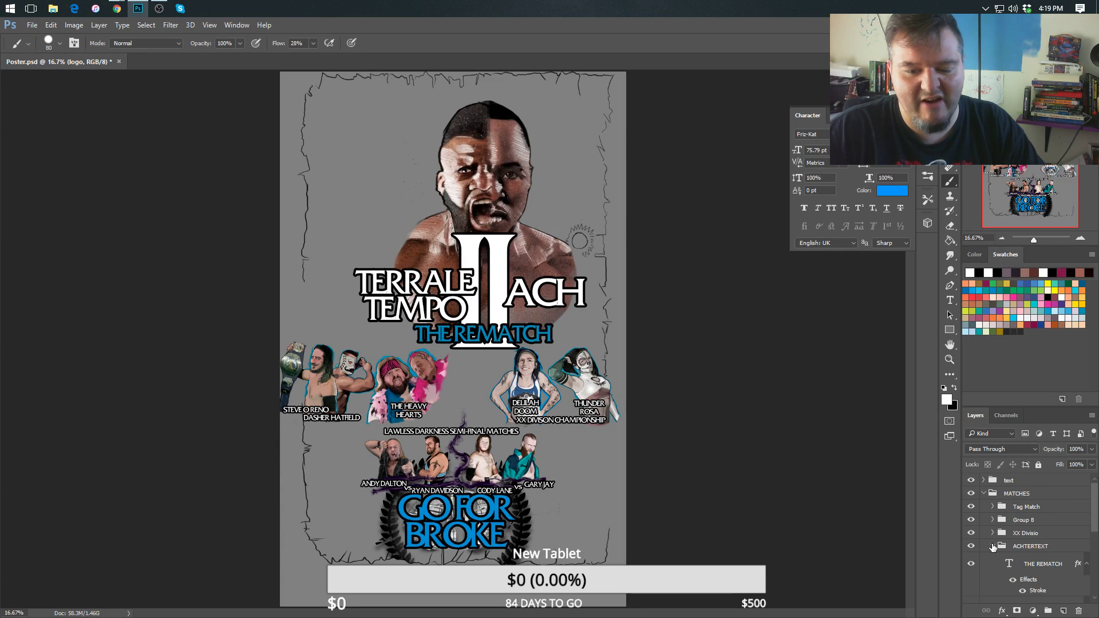
{"action": "left_click", "coordinate": [1025, 564]}
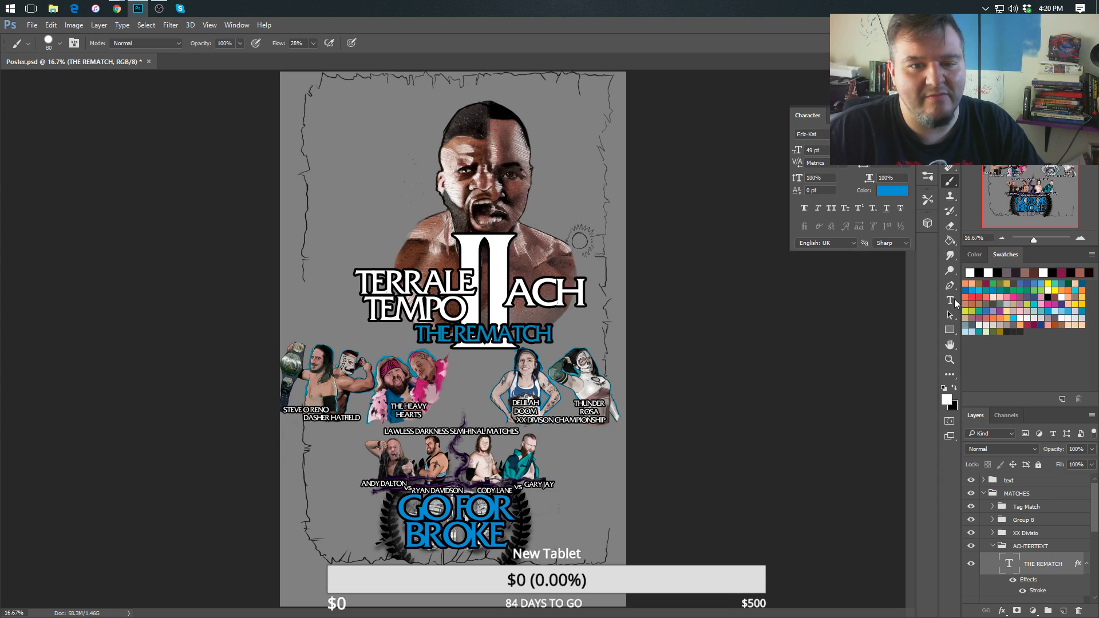
{"action": "left_click", "coordinate": [894, 194]}
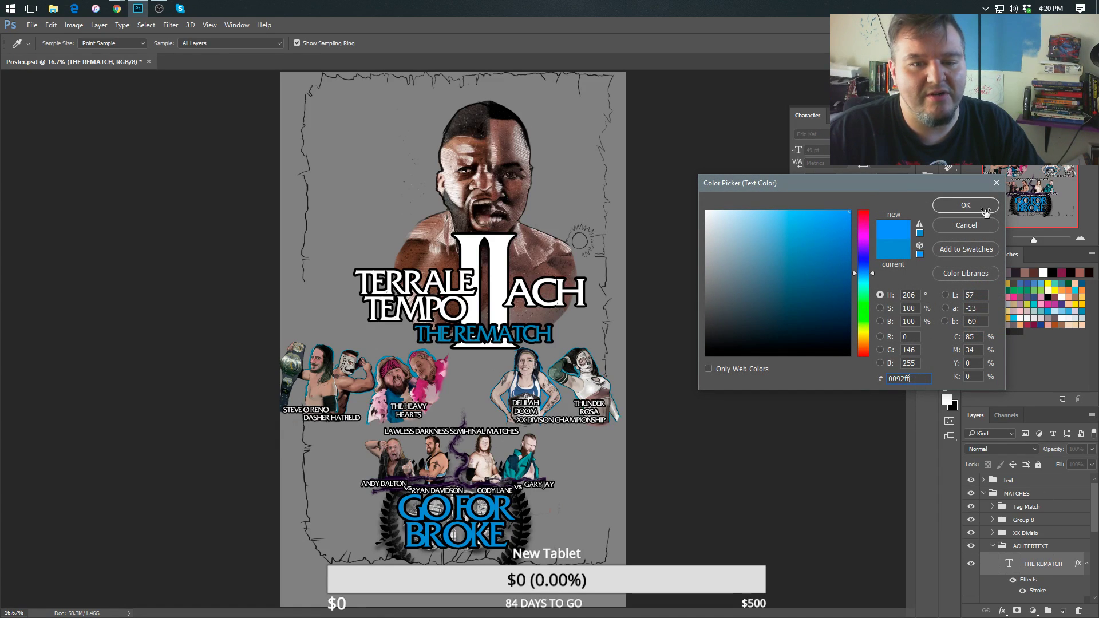
{"action": "left_click", "coordinate": [985, 211]}
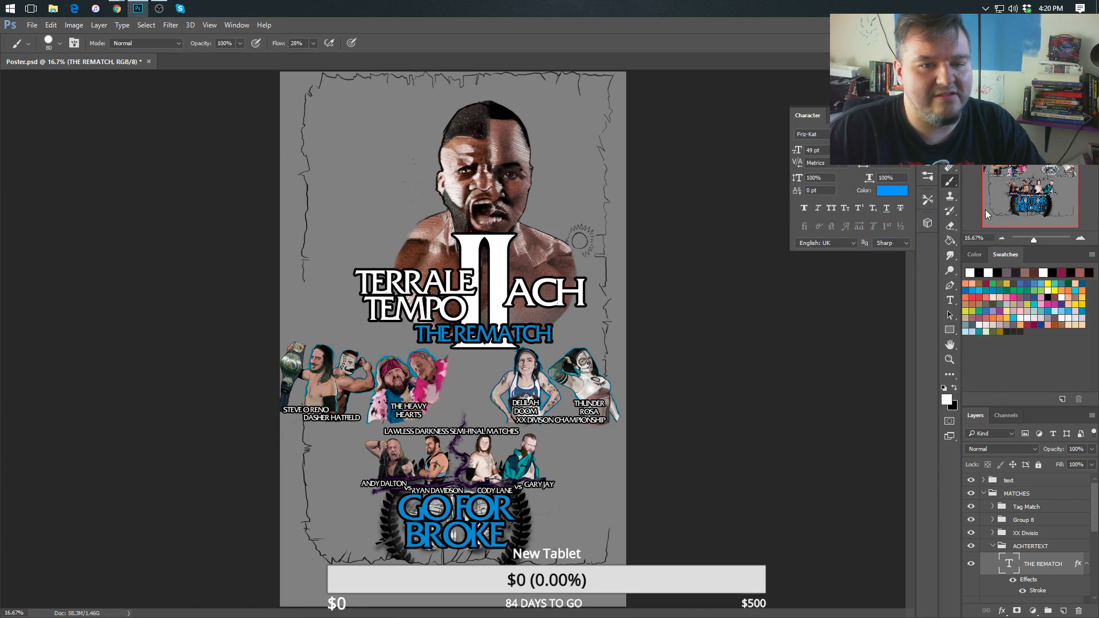
{"action": "left_click", "coordinate": [756, 414]}
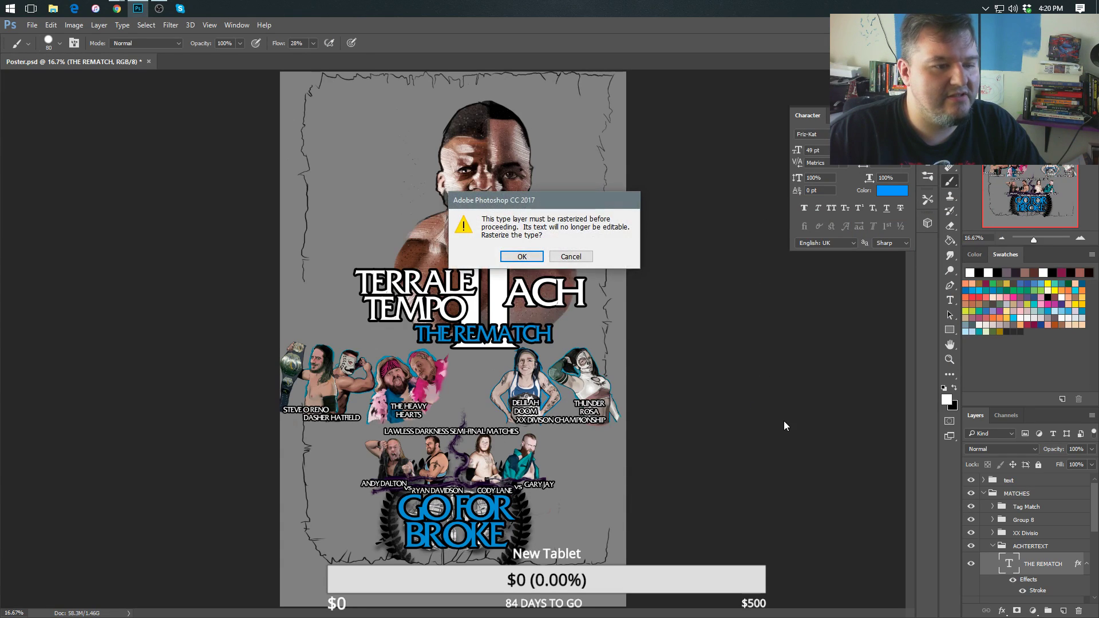
{"action": "left_click", "coordinate": [573, 257]}
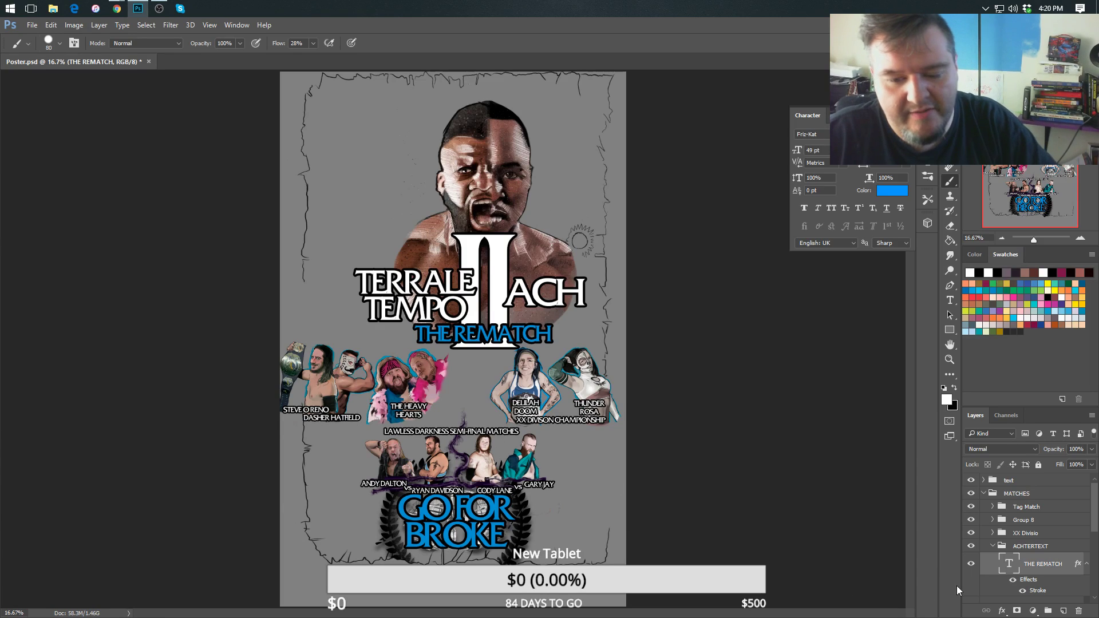
Delete the hidden ach_render_6 layer from the TERACH group.
{"action": "left_click", "coordinate": [993, 546]}
{"action": "left_click", "coordinate": [992, 560]}
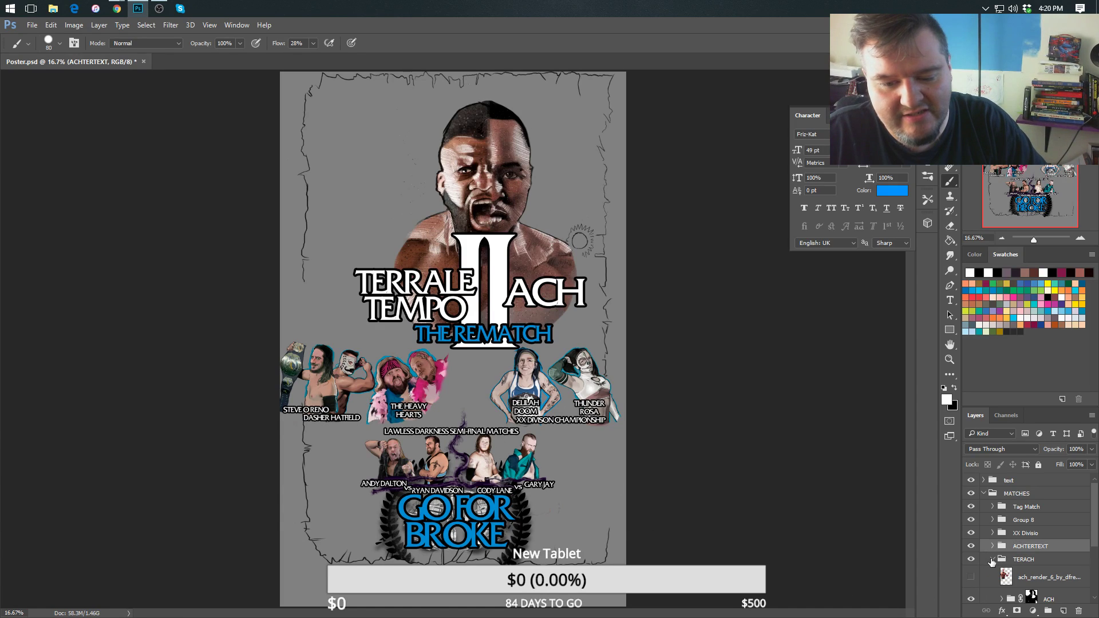
{"action": "scroll", "coordinate": [1025, 567], "scroll_direction": "down", "scroll_amount": 2}
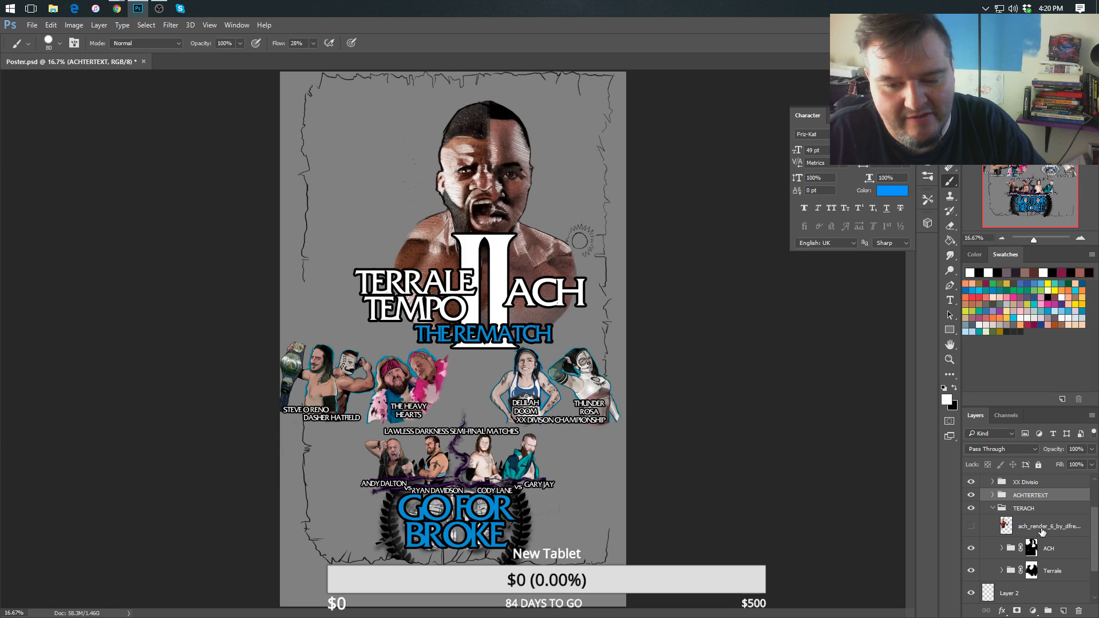
{"action": "left_click", "coordinate": [1031, 536]}
{"action": "key", "text": "Delete"}
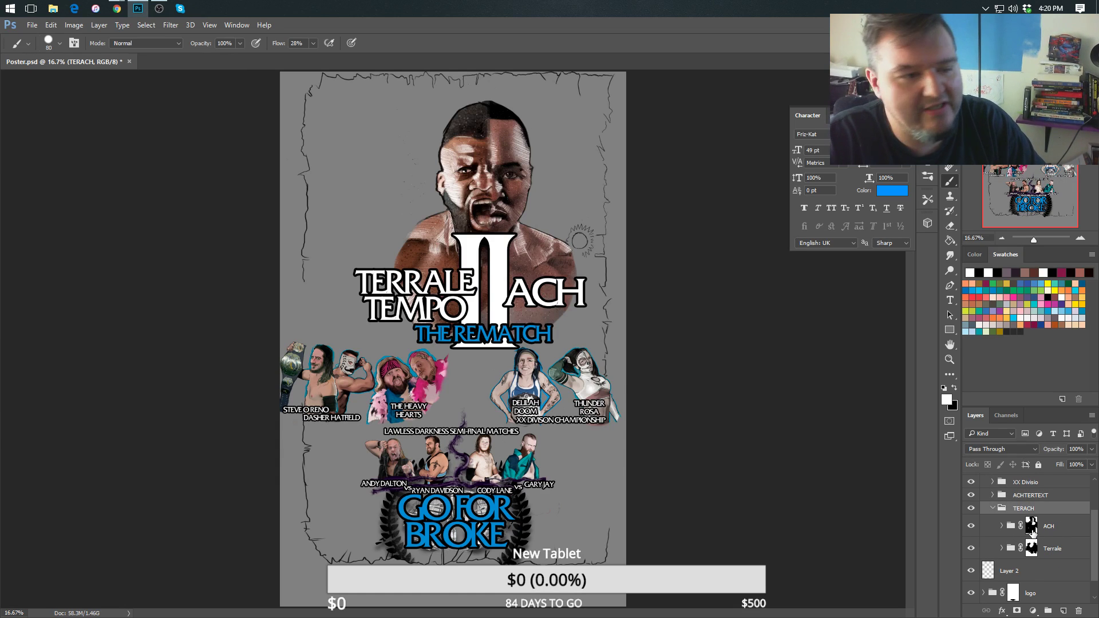
Refine the Terrale portrait mask to hide more of the shoulder edge.
{"action": "left_click", "coordinate": [1030, 549]}
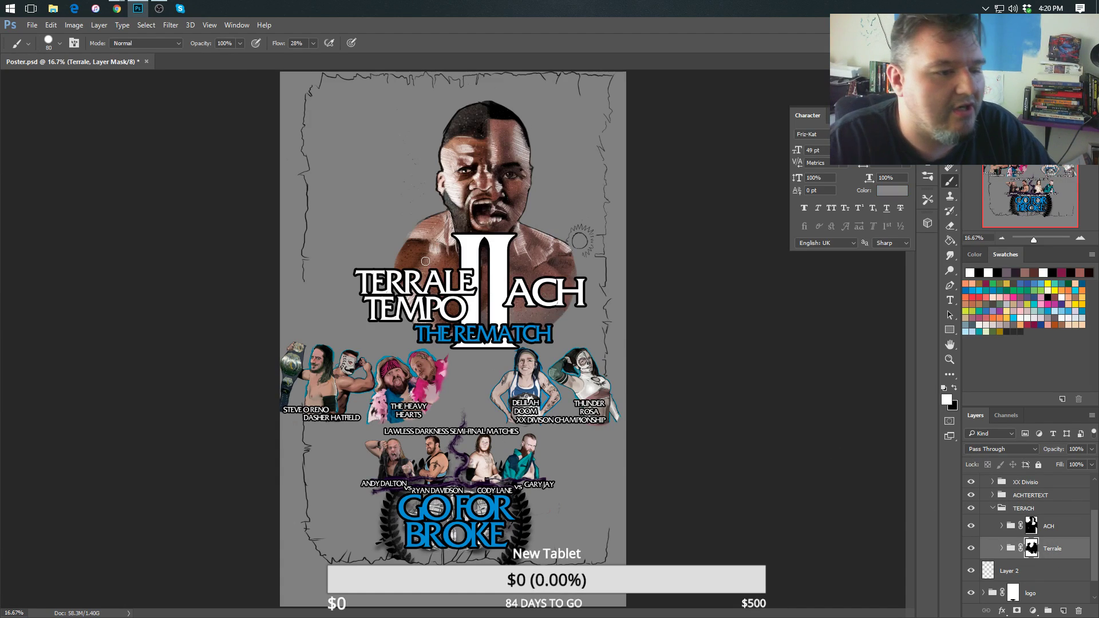
{"action": "mouse_move", "coordinate": [419, 231]}
{"action": "left_mouse_down"}
{"action": "mouse_move", "coordinate": [402, 258]}
{"action": "mouse_move", "coordinate": [415, 232]}
{"action": "left_mouse_up"}
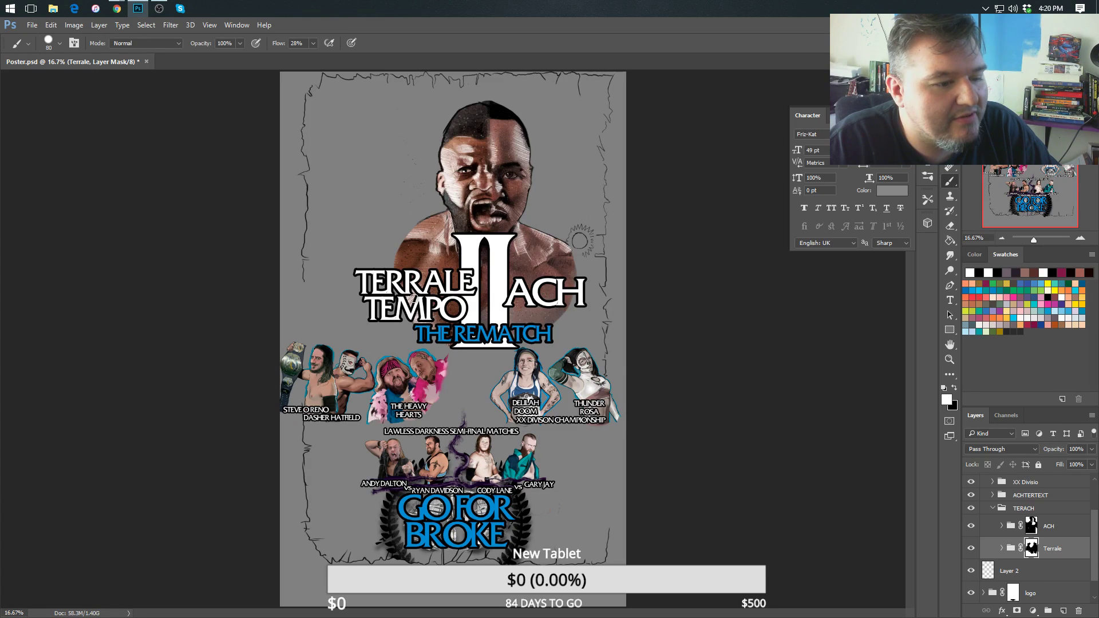
{"action": "left_click", "coordinate": [1031, 526]}
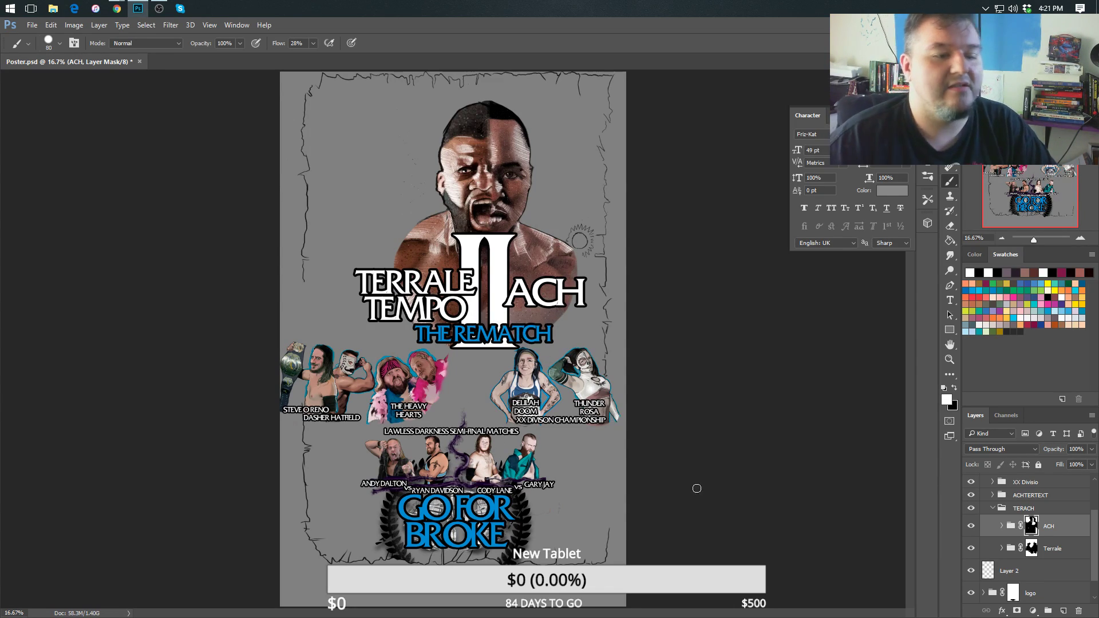
{"action": "left_click", "coordinate": [1032, 548]}
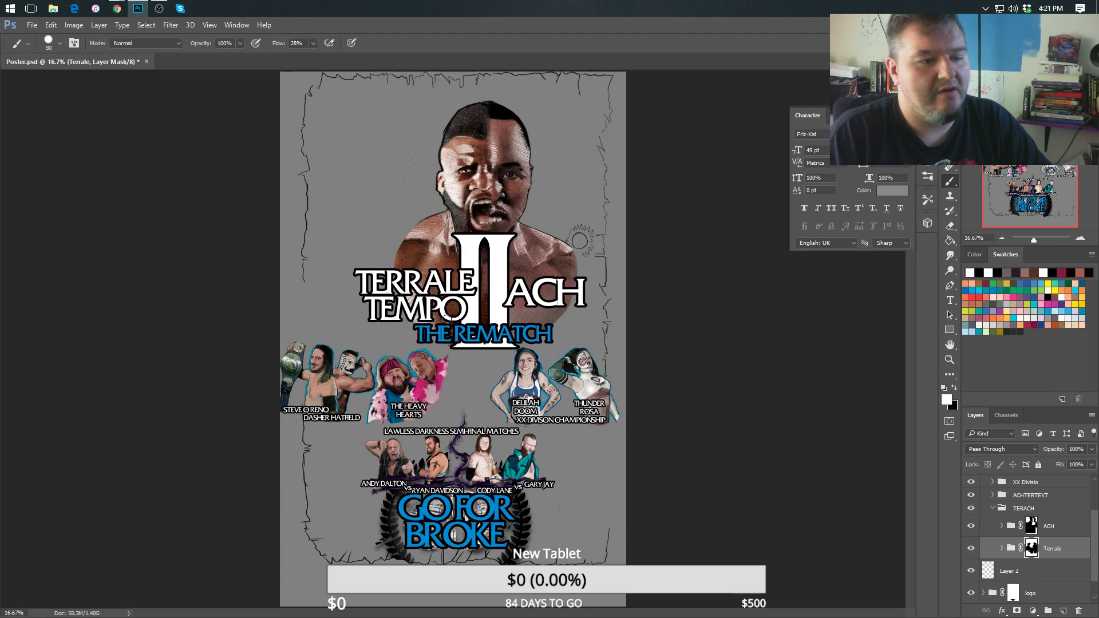
Paint the ACH mask black and white to refine the forehead seam and mouth.
{"action": "key", "text": "alt+bracketright"}
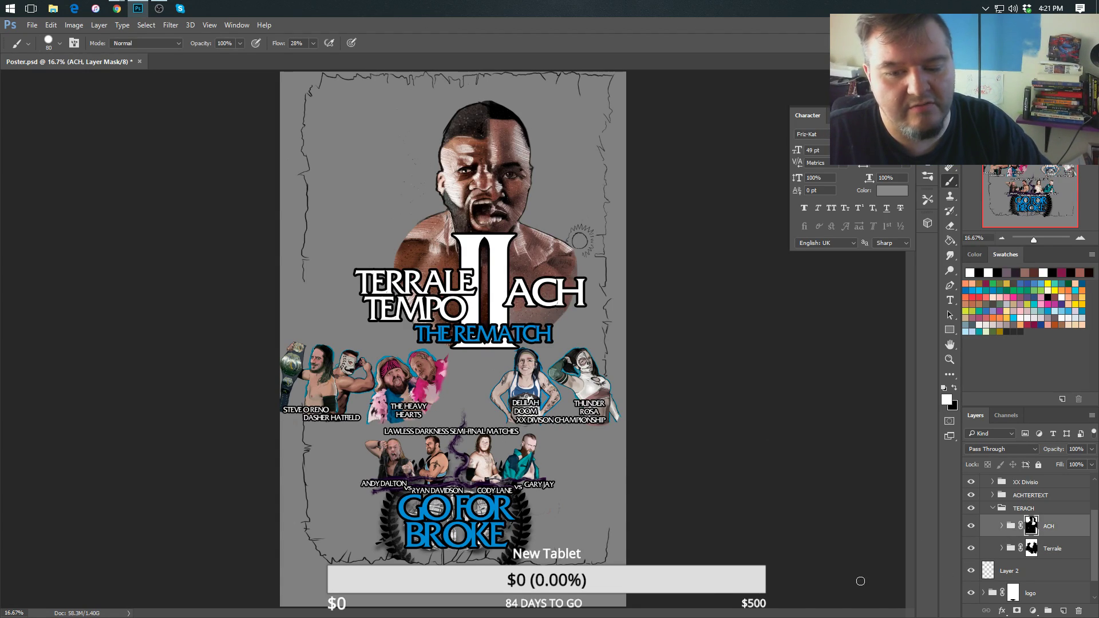
{"action": "left_click", "coordinate": [954, 389]}
{"action": "left_click", "coordinate": [954, 390]}
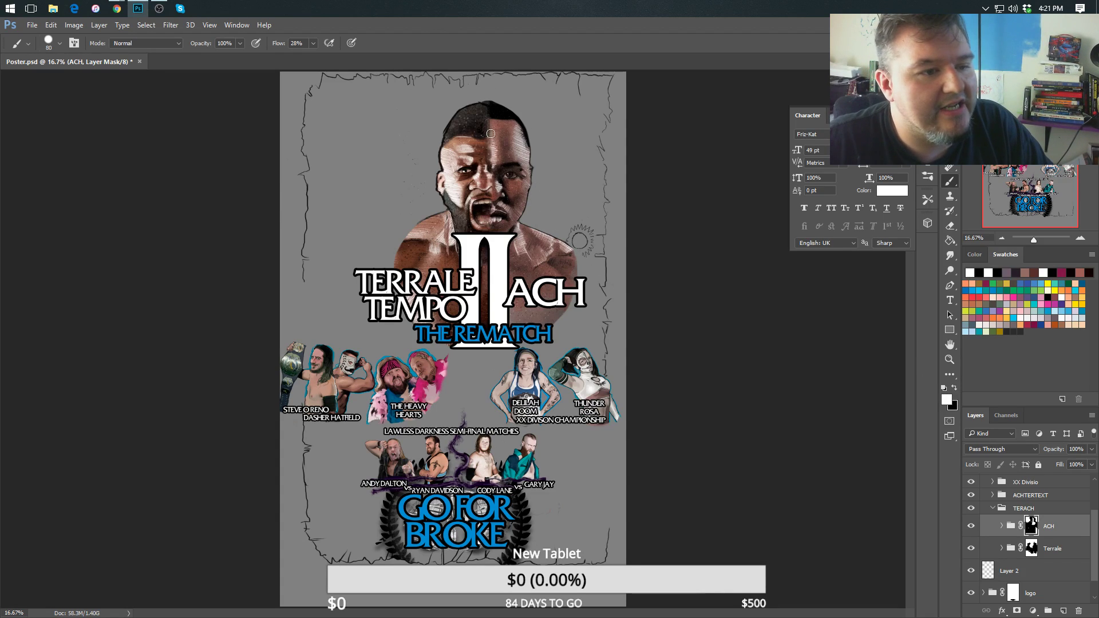
{"action": "mouse_move", "coordinate": [492, 170]}
{"action": "left_mouse_down"}
{"action": "mouse_move", "coordinate": [487, 160]}
{"action": "mouse_move", "coordinate": [490, 195]}
{"action": "mouse_move", "coordinate": [488, 145]}
{"action": "mouse_move", "coordinate": [492, 243]}
{"action": "mouse_move", "coordinate": [479, 114]}
{"action": "left_mouse_up"}
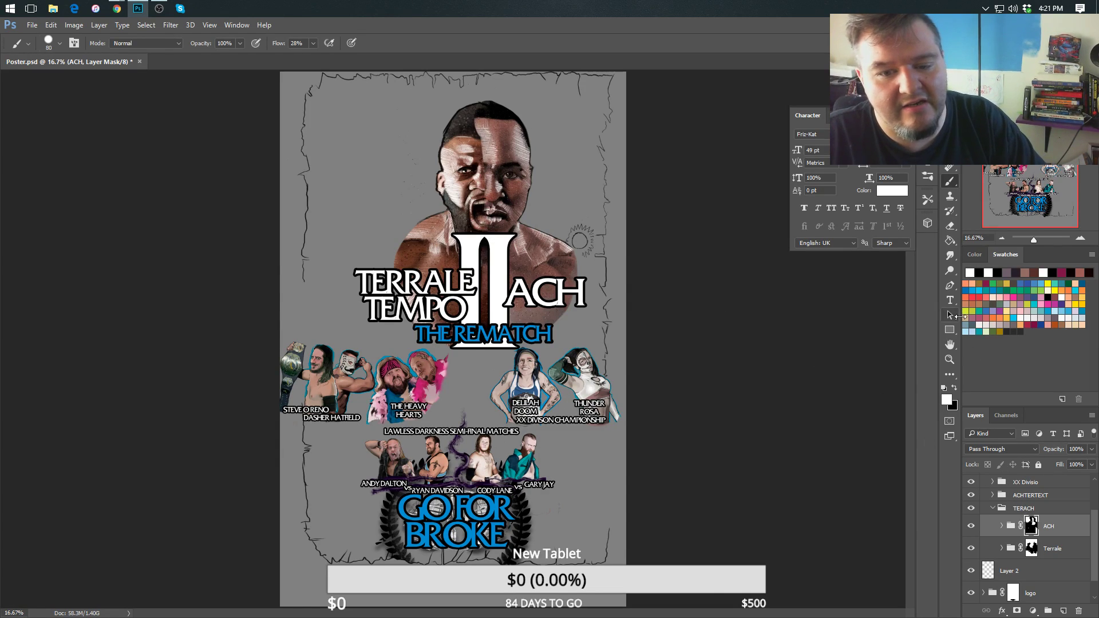
{"action": "left_click", "coordinate": [954, 388]}
{"action": "mouse_move", "coordinate": [477, 117]}
{"action": "left_mouse_down"}
{"action": "mouse_move", "coordinate": [485, 195]}
{"action": "mouse_move", "coordinate": [486, 185]}
{"action": "mouse_move", "coordinate": [496, 201]}
{"action": "mouse_move", "coordinate": [482, 196]}
{"action": "mouse_move", "coordinate": [483, 221]}
{"action": "mouse_move", "coordinate": [494, 211]}
{"action": "mouse_move", "coordinate": [485, 166]}
{"action": "mouse_move", "coordinate": [484, 219]}
{"action": "left_mouse_up"}
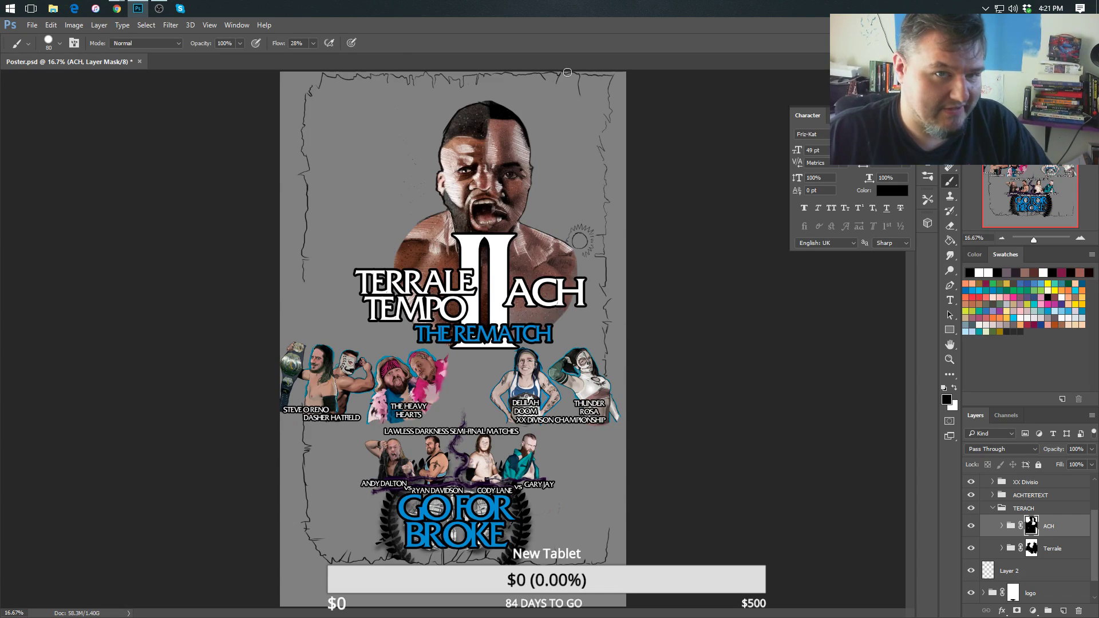
{"action": "left_click", "coordinate": [954, 387]}
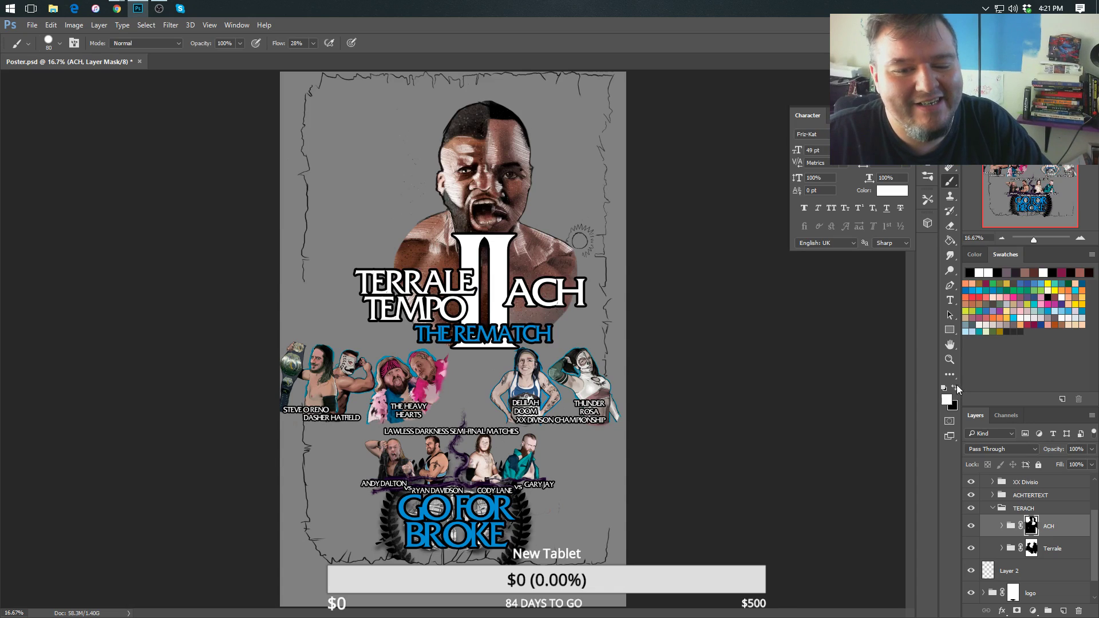
{"action": "mouse_move", "coordinate": [496, 202]}
{"action": "left_mouse_down"}
{"action": "mouse_move", "coordinate": [492, 239]}
{"action": "mouse_move", "coordinate": [489, 204]}
{"action": "left_mouse_up"}
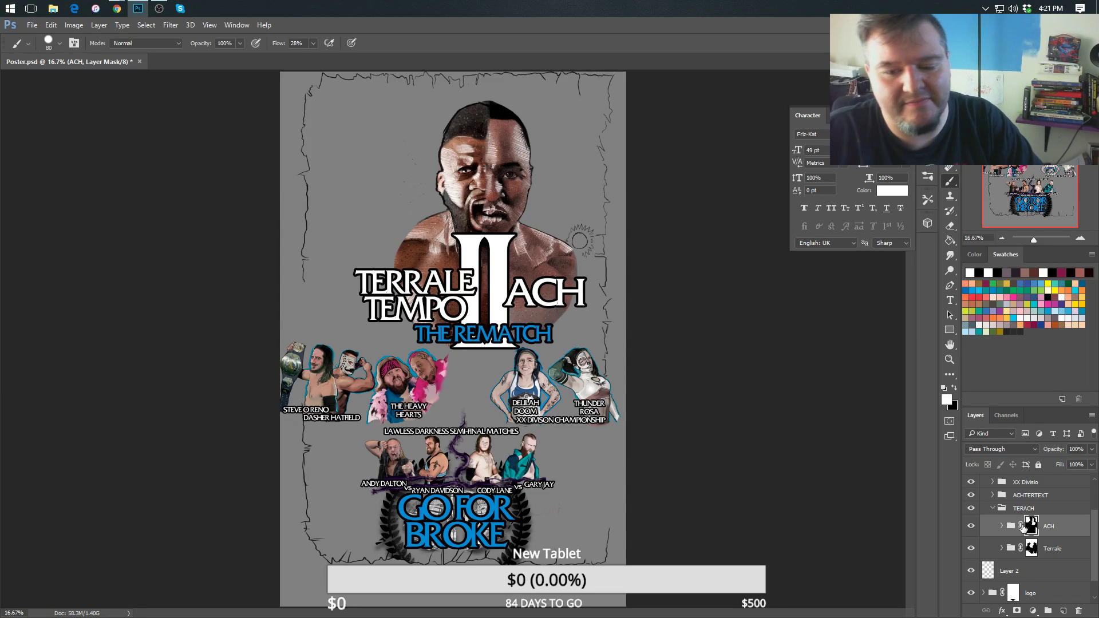
{"action": "left_click", "coordinate": [954, 388]}
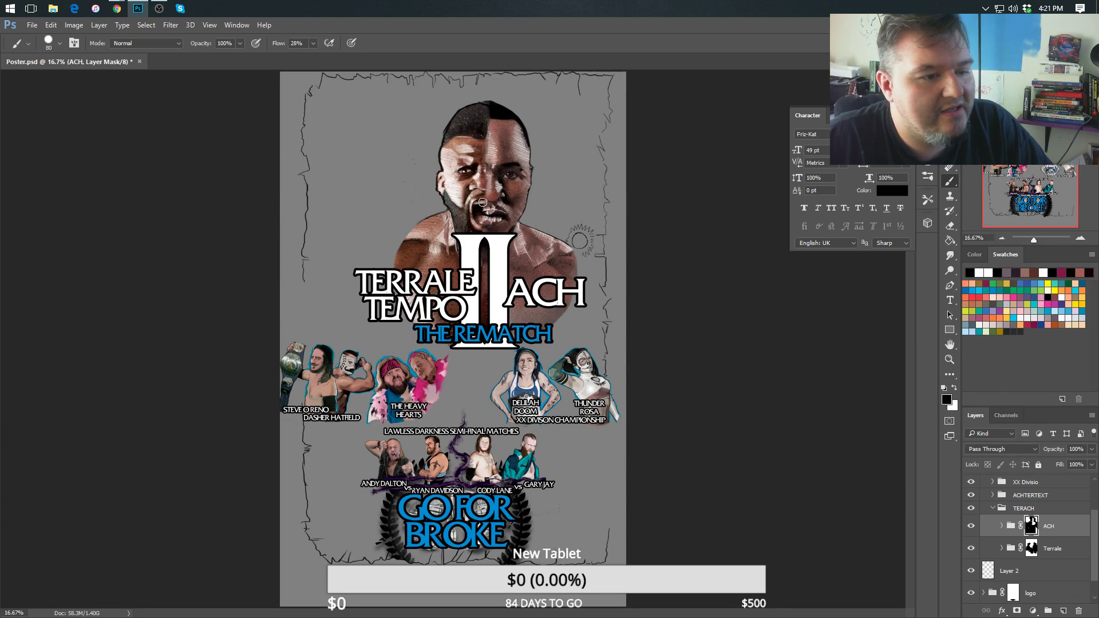
{"action": "mouse_move", "coordinate": [483, 202]}
{"action": "left_mouse_down"}
{"action": "mouse_move", "coordinate": [483, 232]}
{"action": "mouse_move", "coordinate": [487, 143]}
{"action": "mouse_move", "coordinate": [485, 200]}
{"action": "mouse_move", "coordinate": [481, 187]}
{"action": "left_mouse_up"}
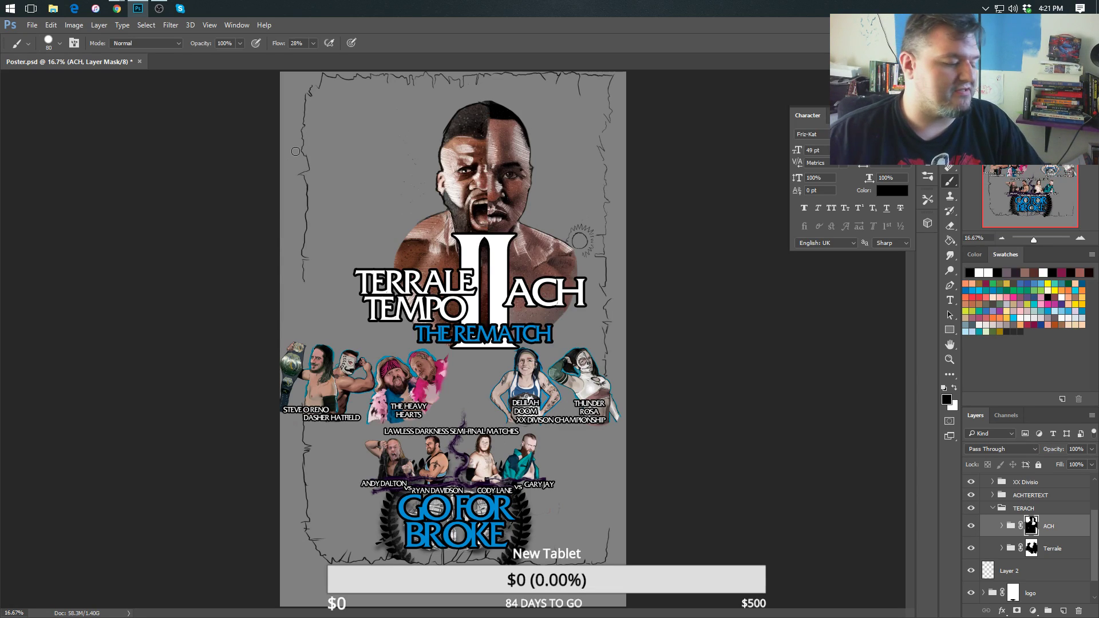
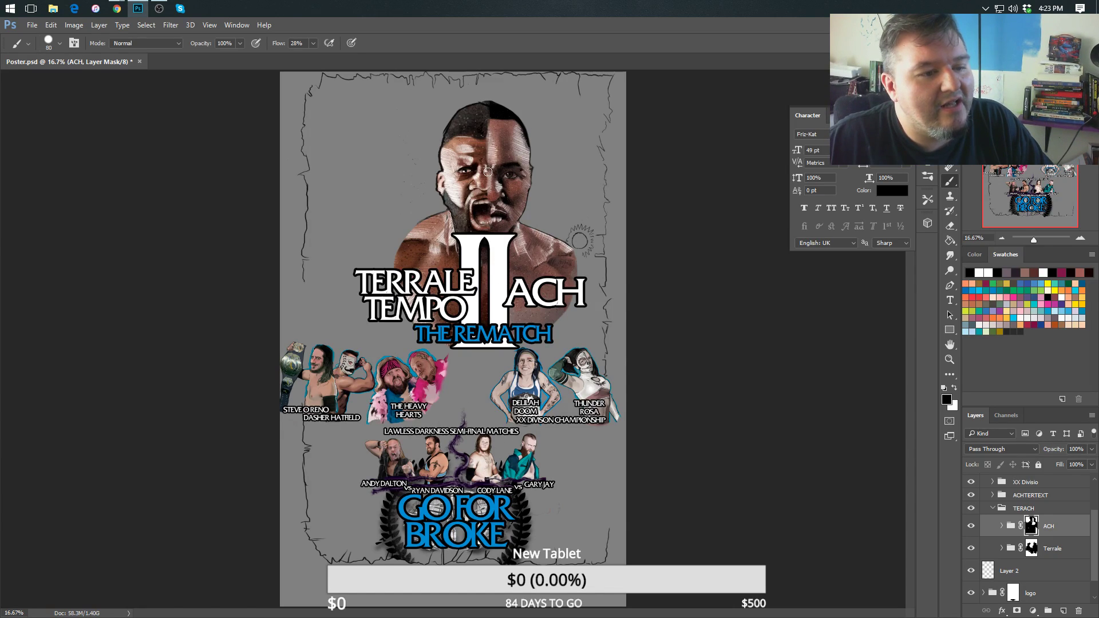
Enlarge the brush to 150 px, collapse the TERACH group, and make white the painting colour.
{"action": "key", "text": "bracketright"}
{"action": "key", "text": "bracketright"}
{"action": "key", "text": "bracketright"}
{"action": "key", "text": "bracketright"}
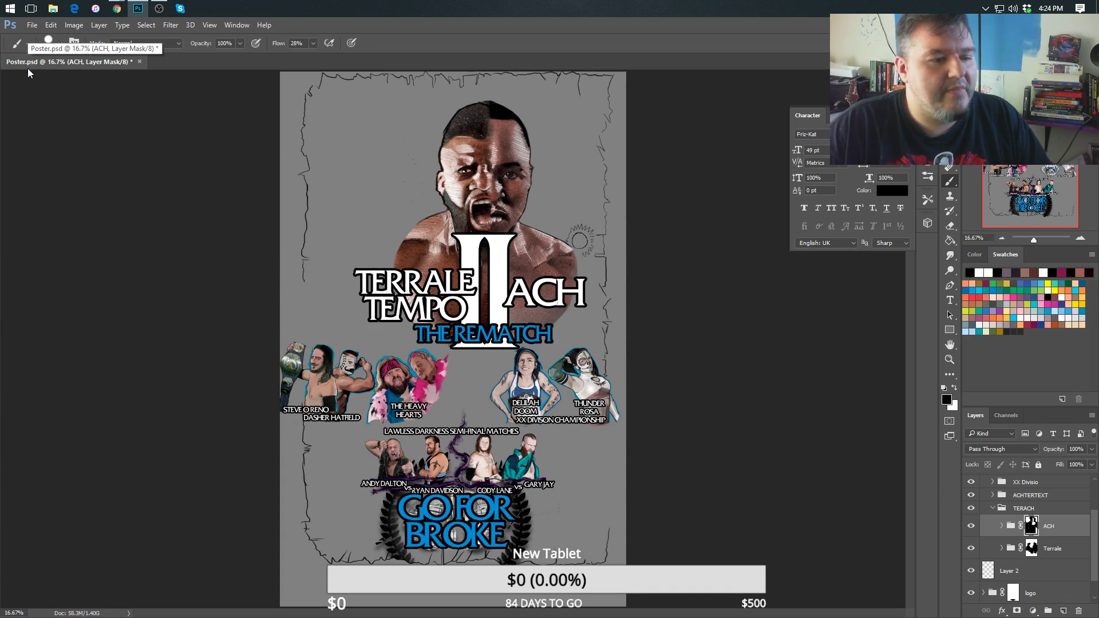
{"action": "left_click", "coordinate": [992, 514]}
{"action": "key", "text": "x"}
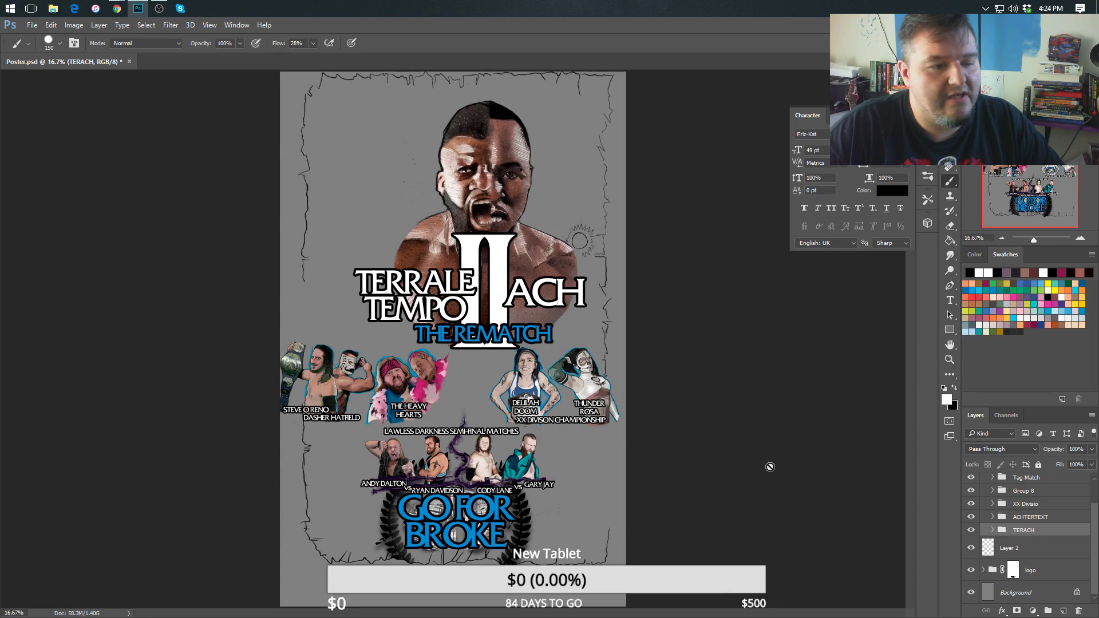
Try painting on the poster and dismiss the brush error message.
{"action": "mouse_move", "coordinate": [115, 16]}
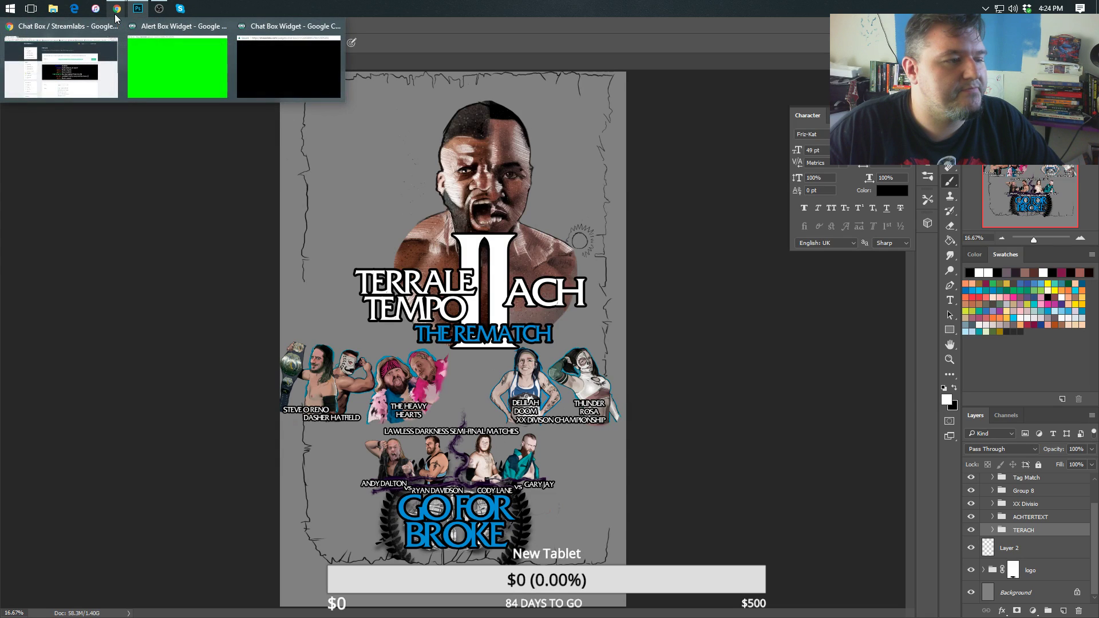
{"action": "left_click", "coordinate": [170, 238]}
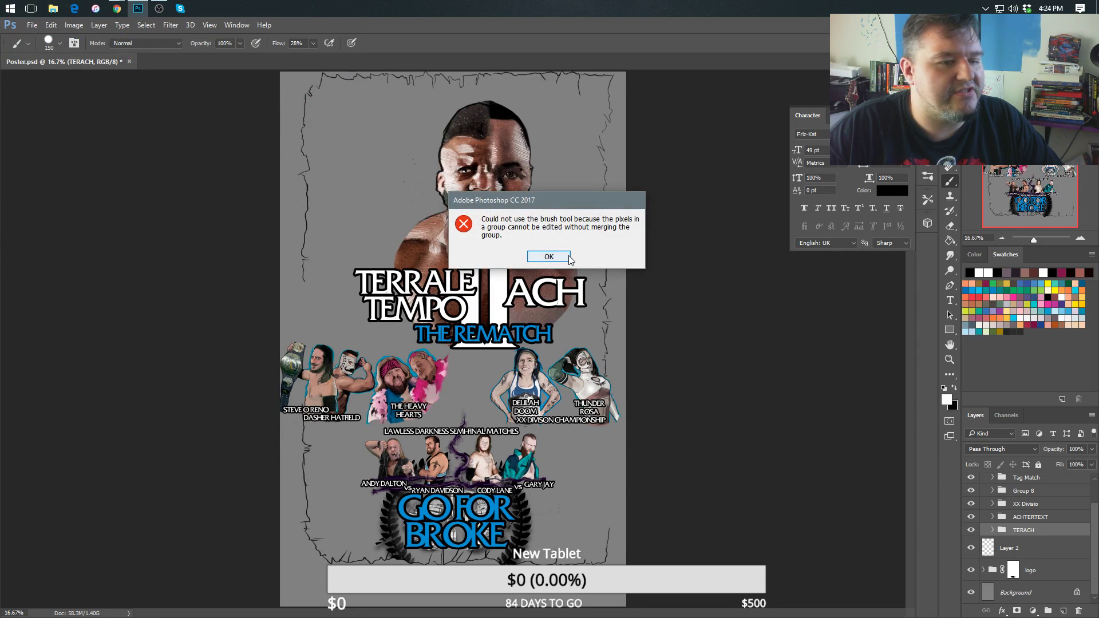
{"action": "left_click", "coordinate": [549, 257]}
Load gmail.com in a new tab of the Chat Box browser window.
{"action": "mouse_move", "coordinate": [114, 9]}
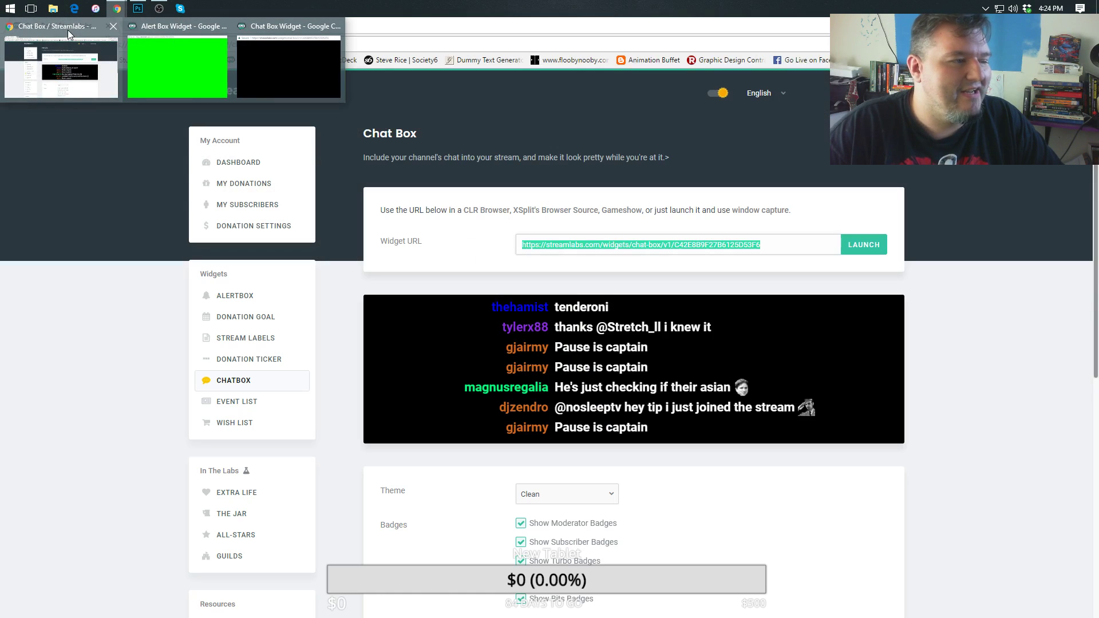
{"action": "left_click", "coordinate": [68, 29]}
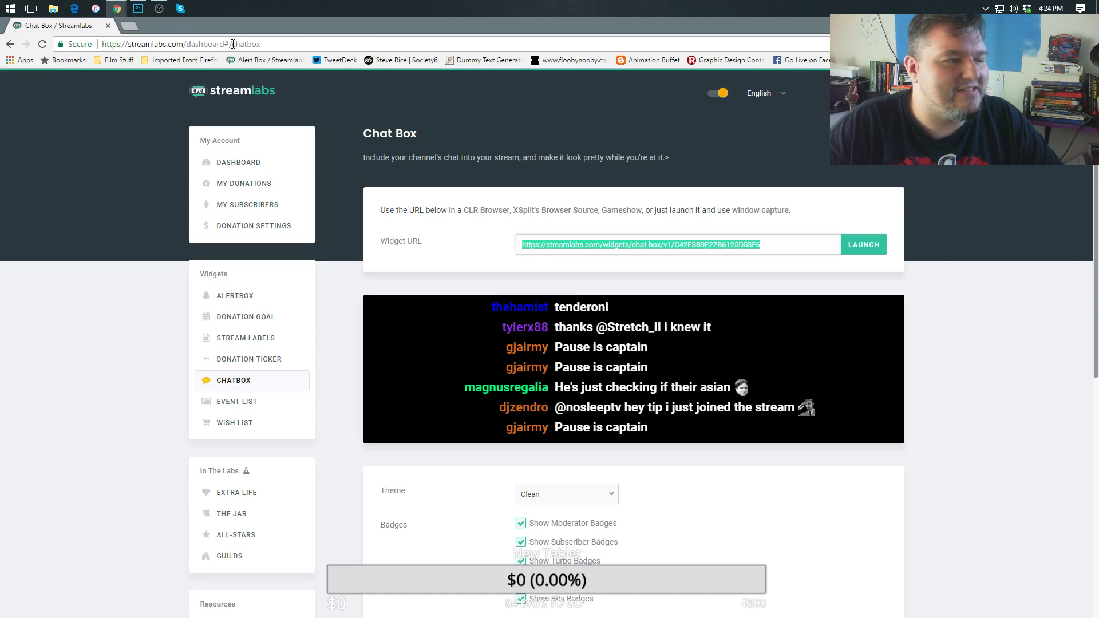
{"action": "left_click", "coordinate": [130, 26]}
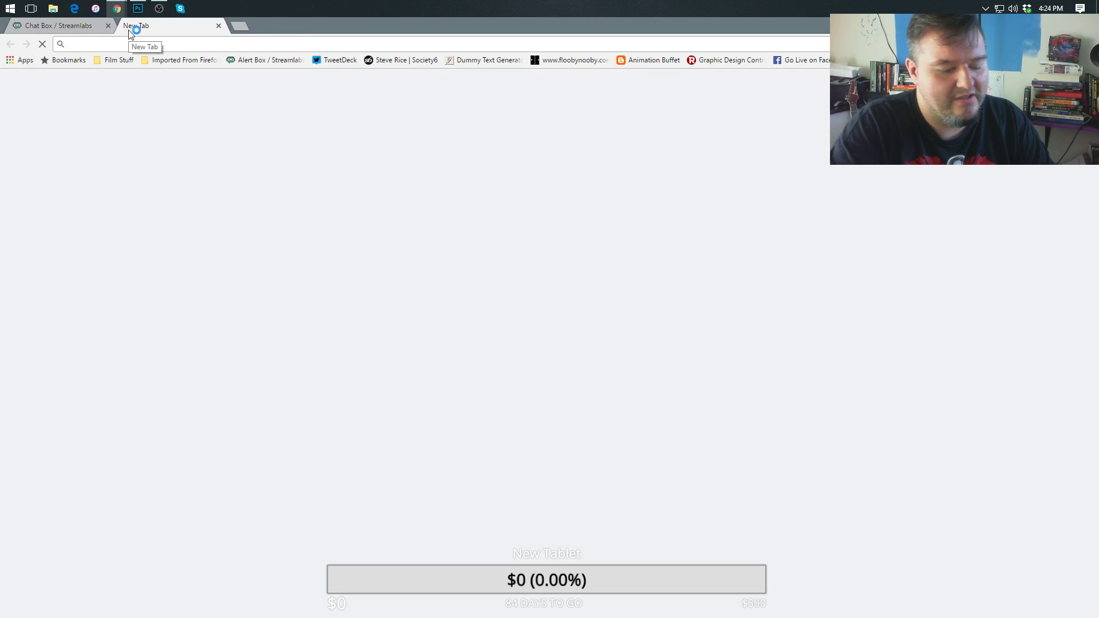
{"action": "type", "text": "gmail.com"}
{"action": "key", "text": "Return"}
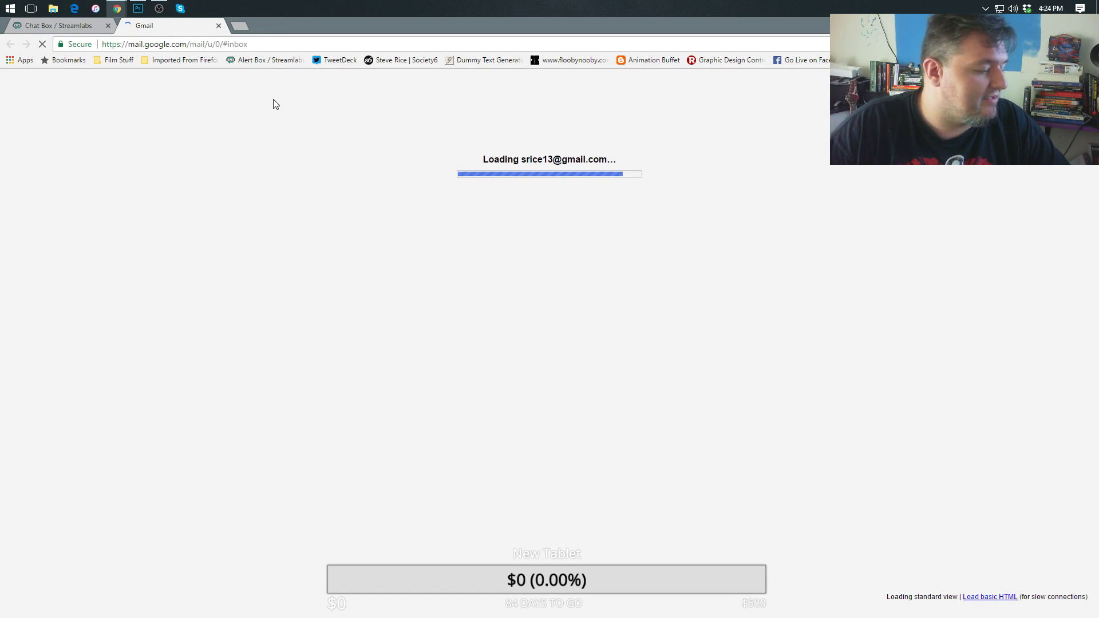
Search the mailbox for the sender's emails and open the Go For Broke email.
{"action": "left_click", "coordinate": [199, 83]}
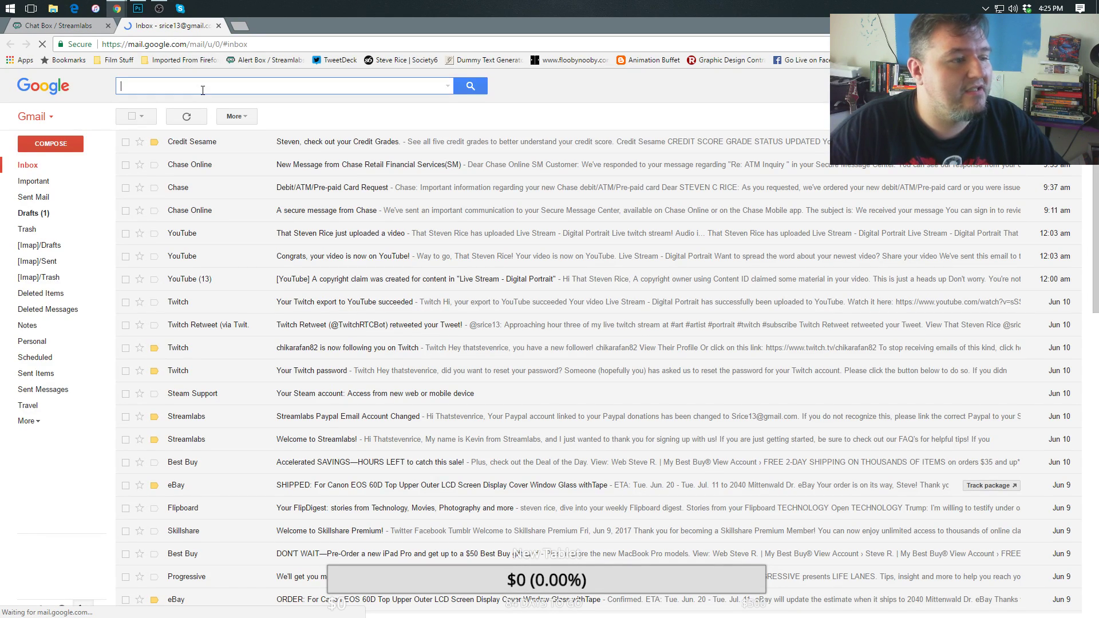
{"action": "type", "text": "max"}
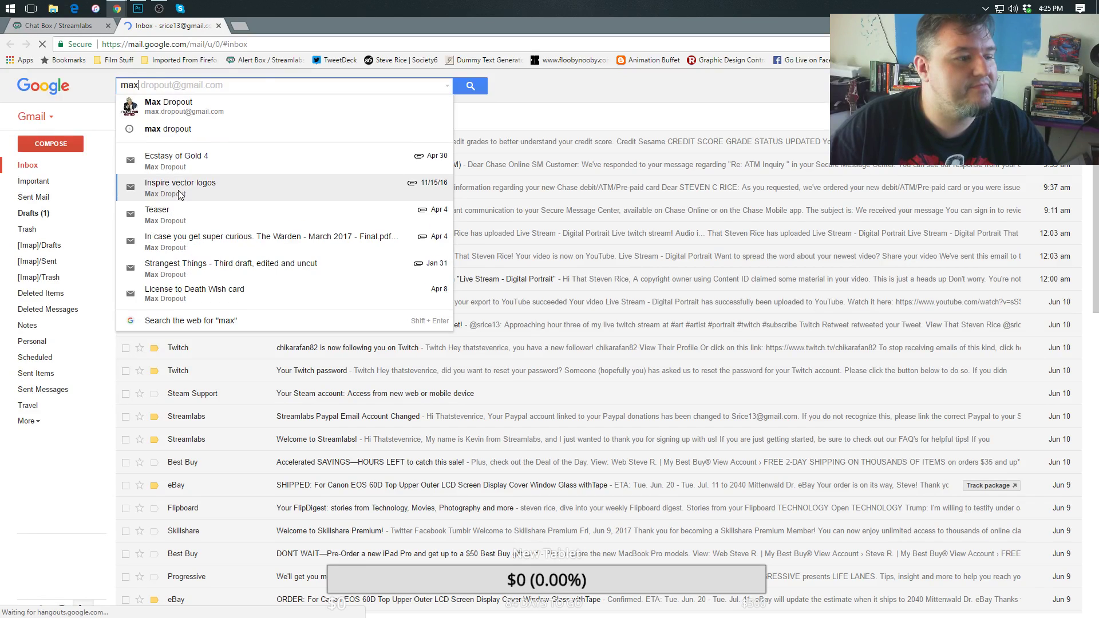
{"action": "left_click", "coordinate": [157, 109]}
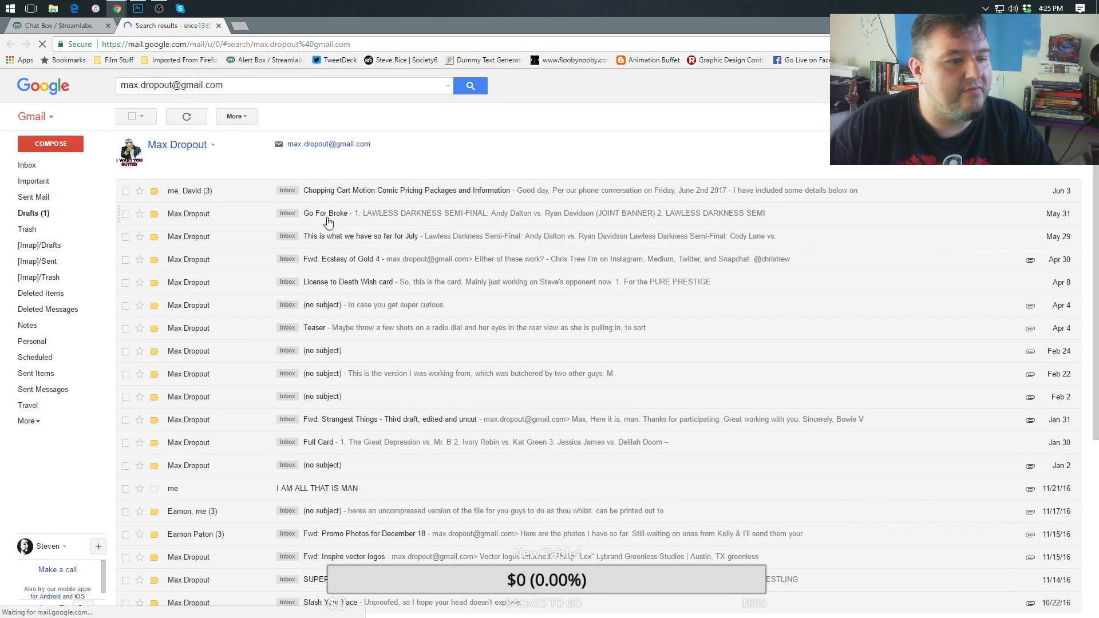
{"action": "left_click", "coordinate": [385, 217]}
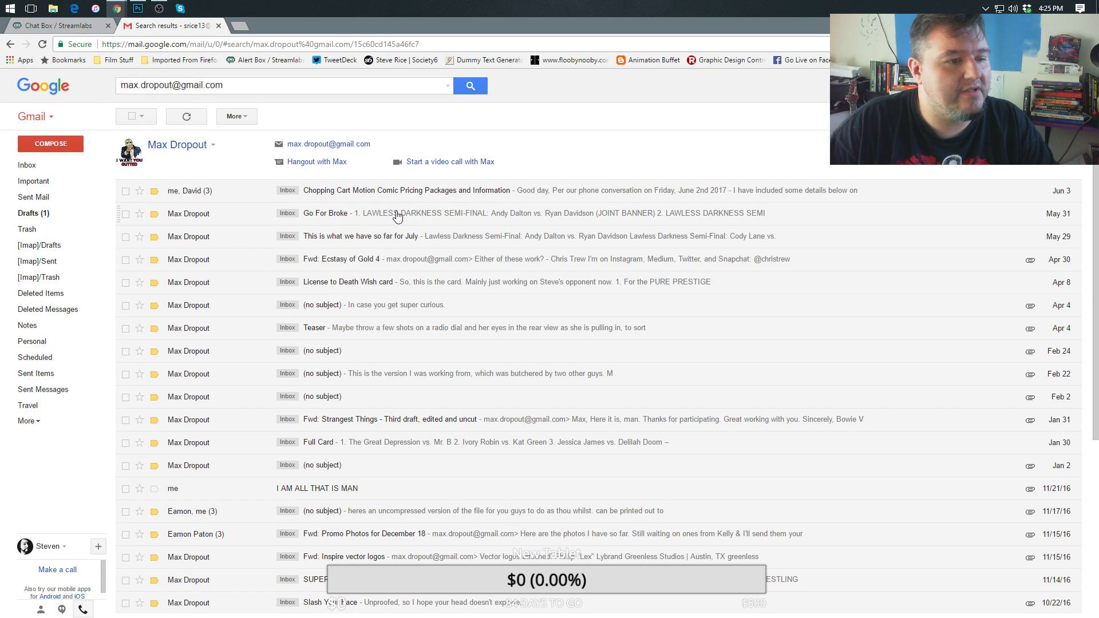
Review the email's match lines 3 to 9, including the triple threat match, then return to Photoshop.
{"action": "left_click_drag", "start_coordinate": [320, 347], "coordinate": [124, 172]}
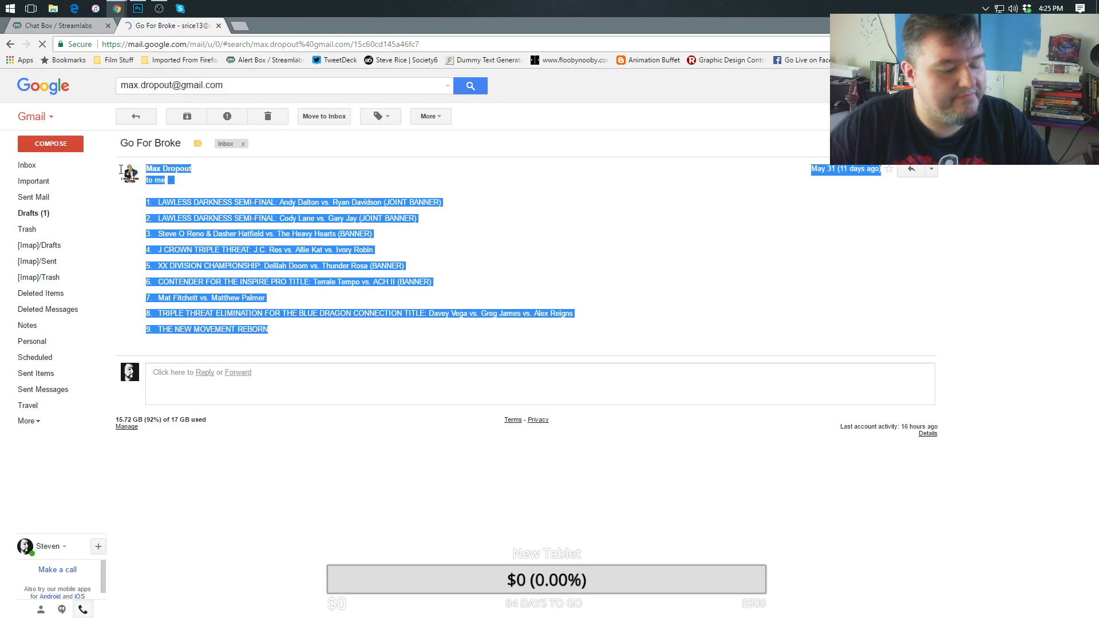
{"action": "left_click", "coordinate": [277, 332]}
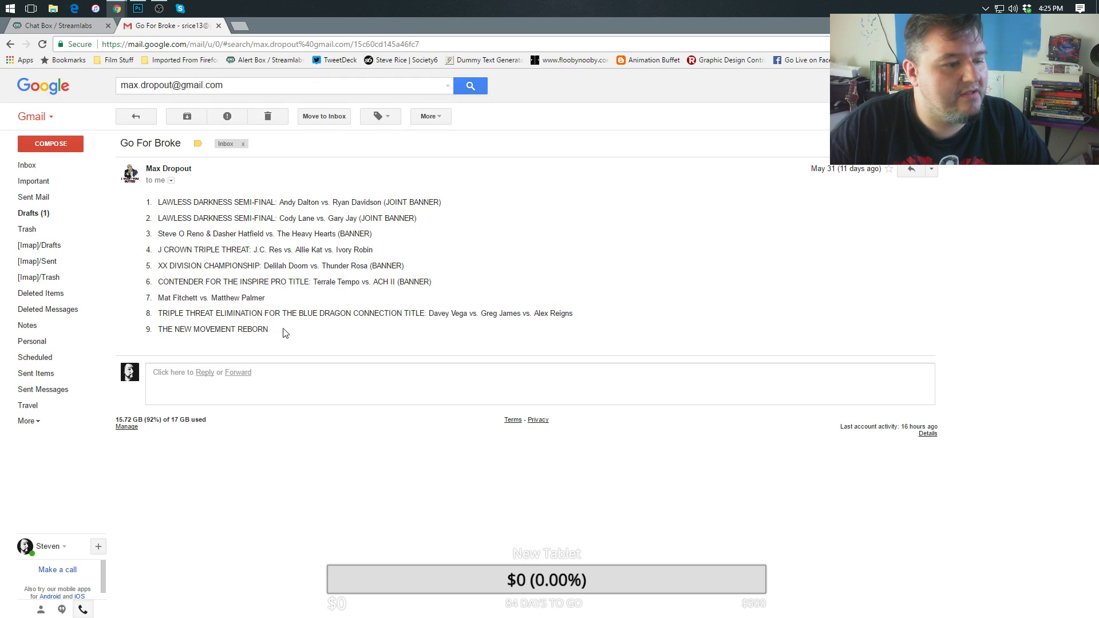
{"action": "left_click_drag", "start_coordinate": [283, 322], "coordinate": [432, 319]}
{"action": "left_click_drag", "start_coordinate": [172, 317], "coordinate": [592, 314]}
{"action": "left_click", "coordinate": [592, 315]}
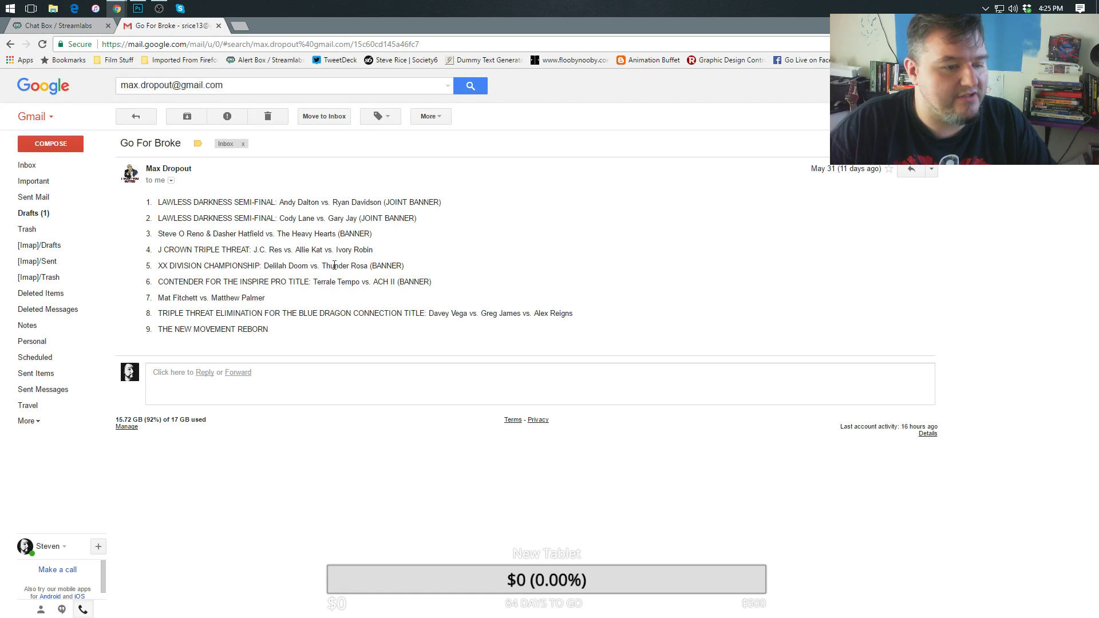
{"action": "left_click", "coordinate": [138, 9]}
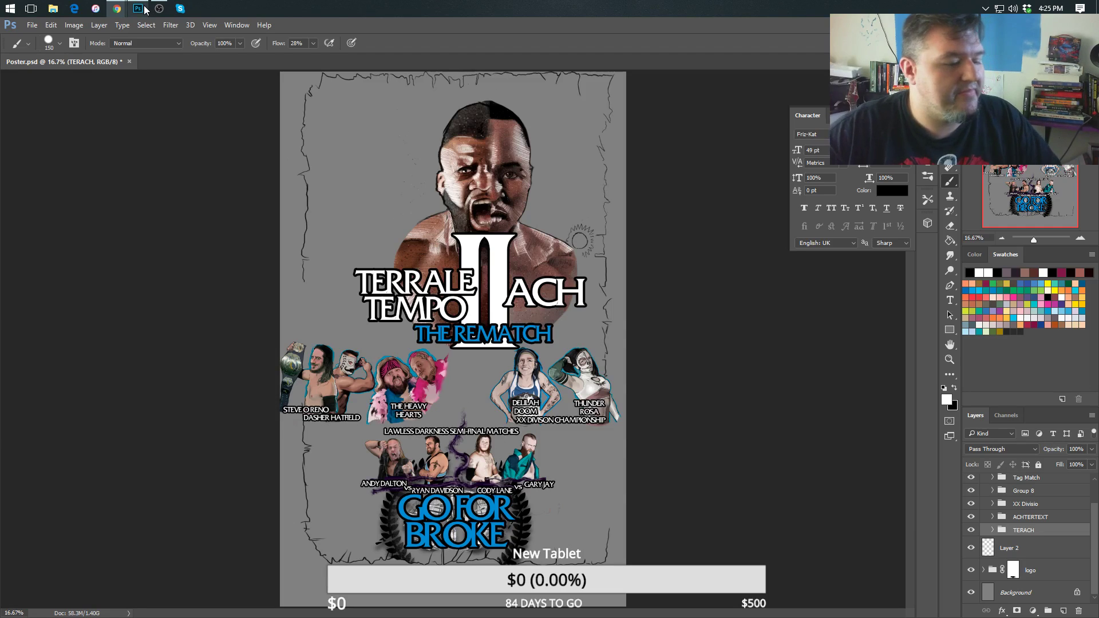
Open GFB_Sketch.psd from the Go for Broke folder.
{"action": "left_click", "coordinate": [41, 28]}
{"action": "left_click", "coordinate": [59, 53]}
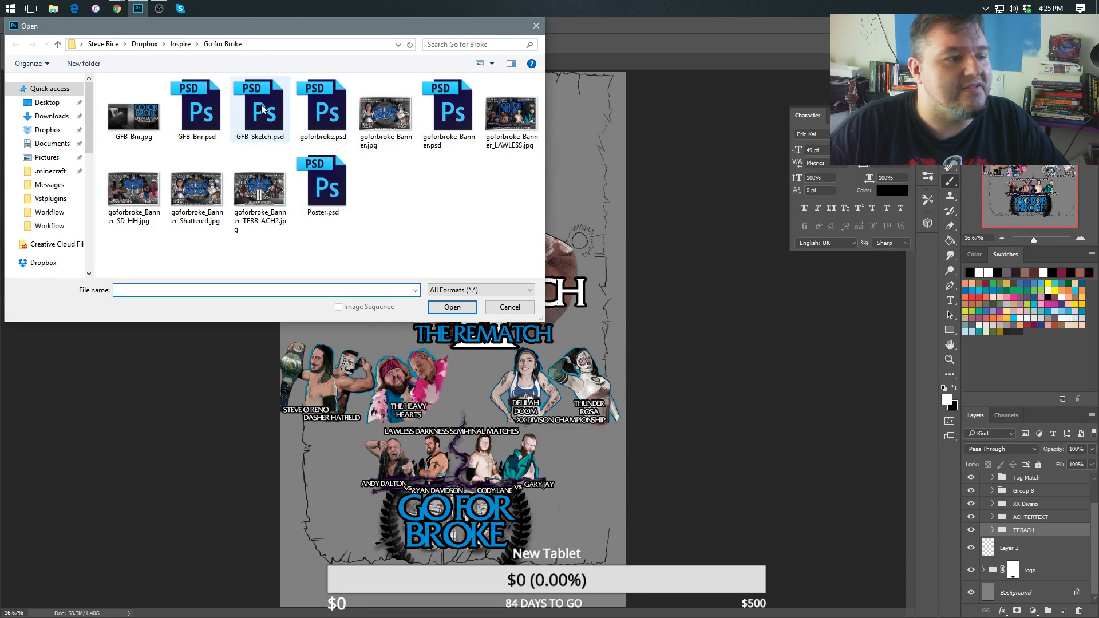
{"action": "left_click", "coordinate": [262, 109]}
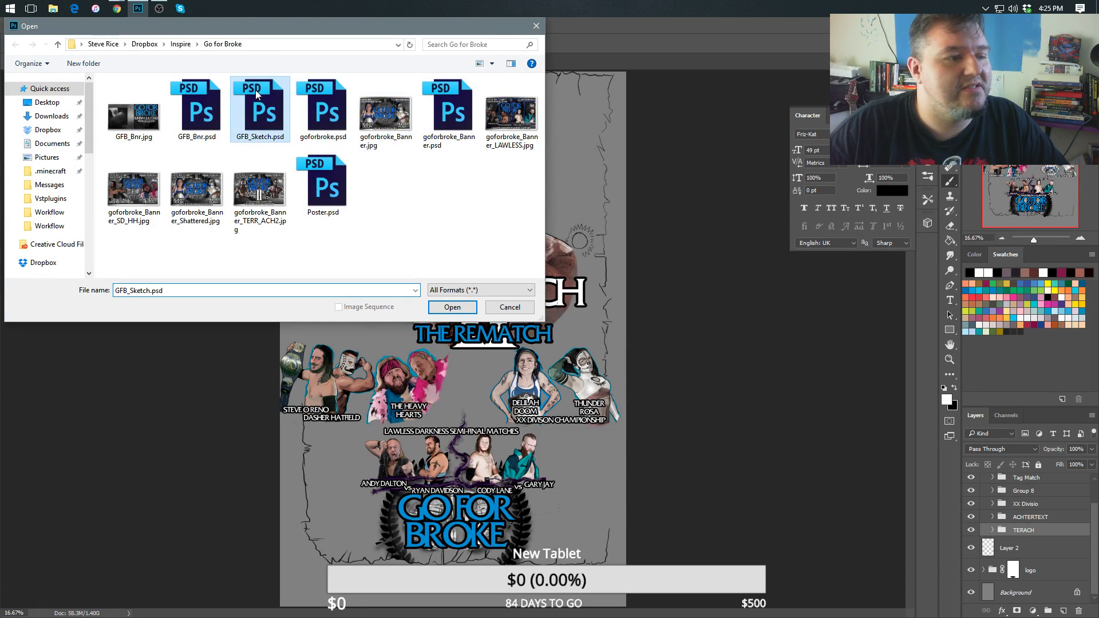
{"action": "left_click", "coordinate": [460, 307]}
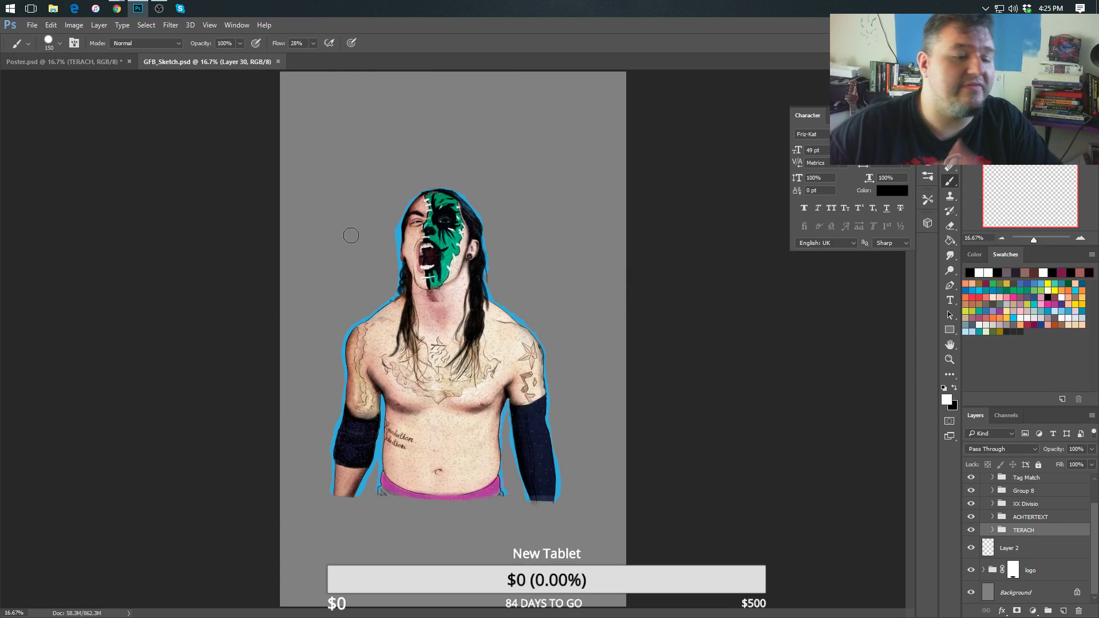
Collapse Group 5 in GFB_Sketch.psd's layer list and start opening another file.
{"action": "scroll", "coordinate": [1025, 549], "scroll_direction": "up", "scroll_amount": 2}
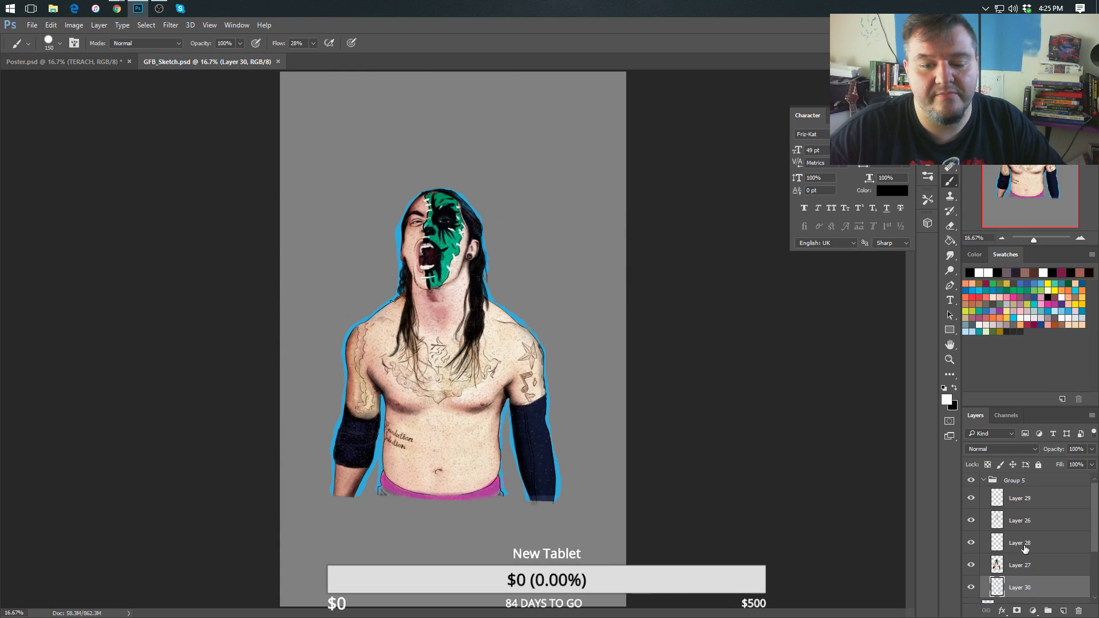
{"action": "left_click", "coordinate": [984, 481]}
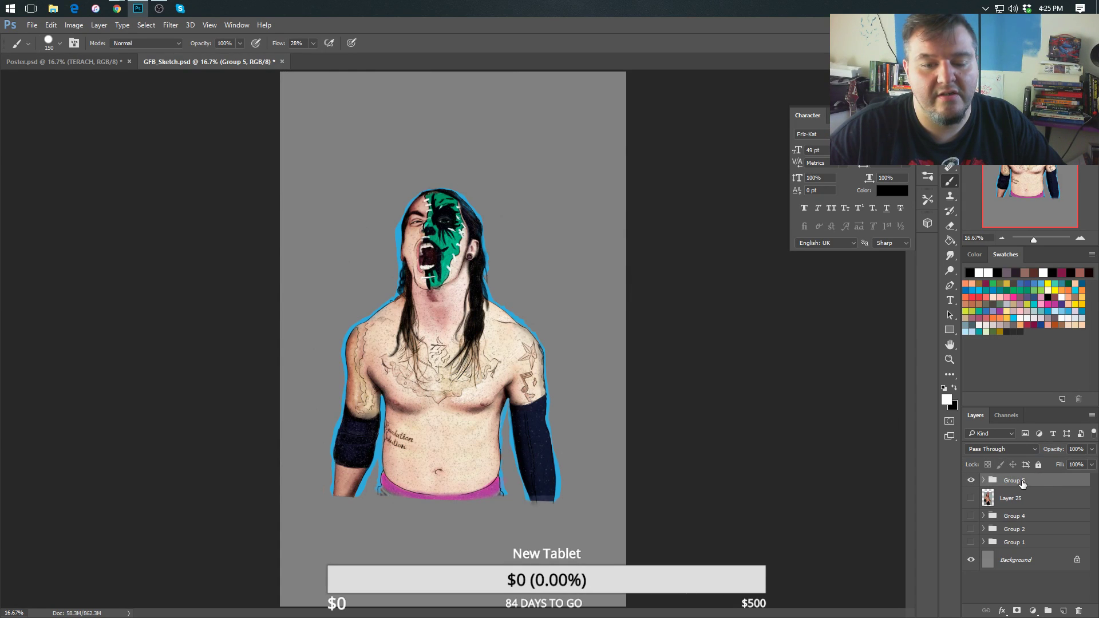
{"action": "left_click", "coordinate": [31, 25]}
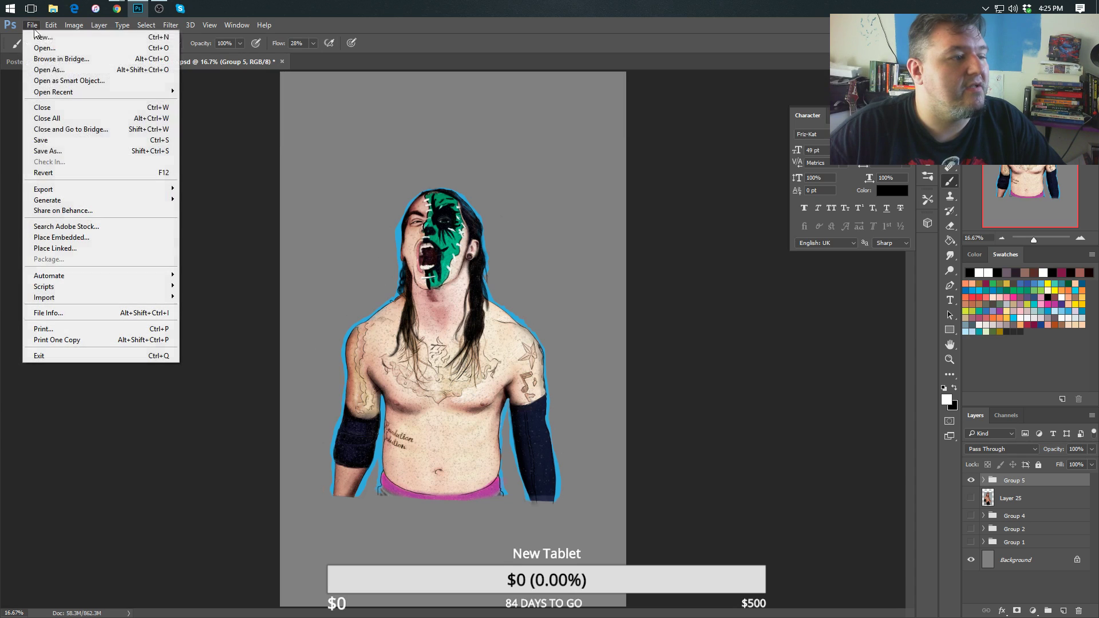
{"action": "left_click", "coordinate": [80, 49]}
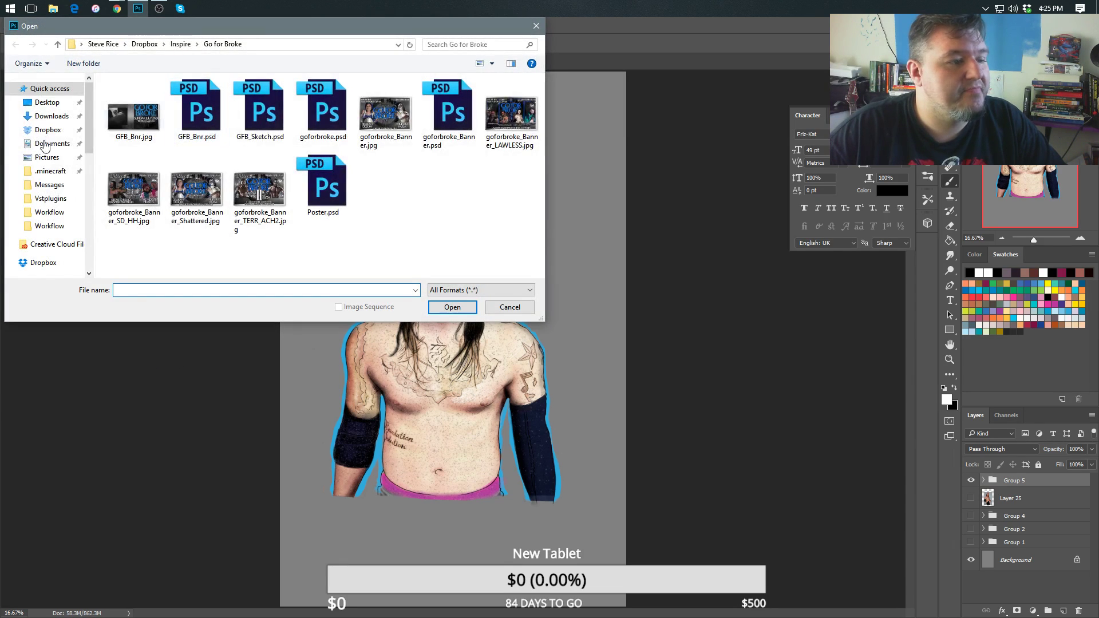
Browse to Inspire > License to Death Wish > PNG, select Womens match.png, then cancel without opening.
{"action": "left_click", "coordinate": [180, 44]}
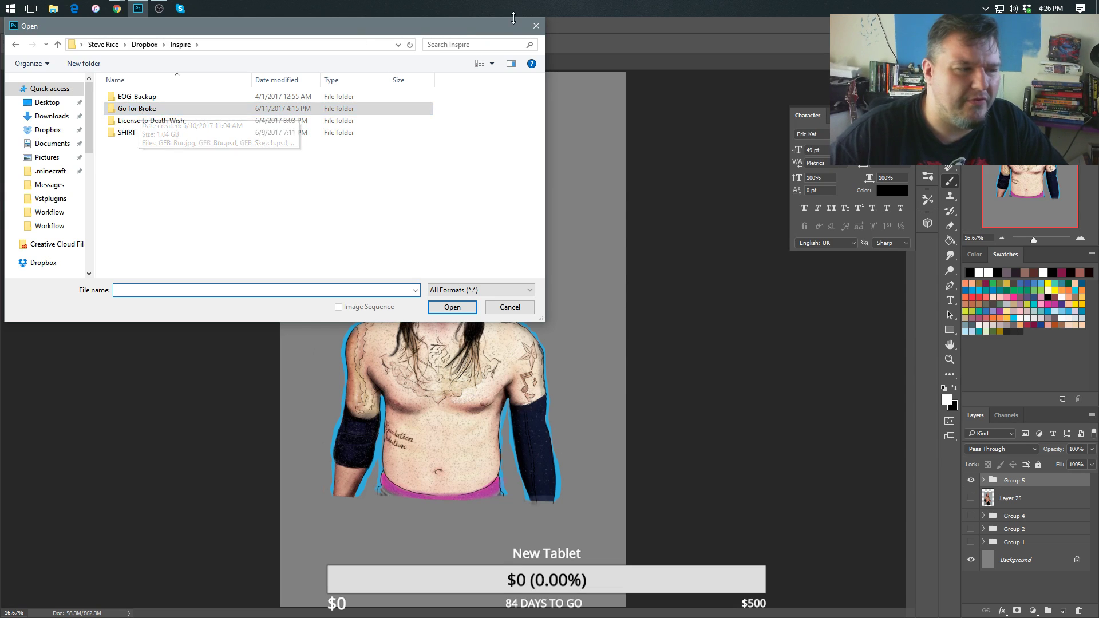
{"action": "double_click", "coordinate": [142, 121]}
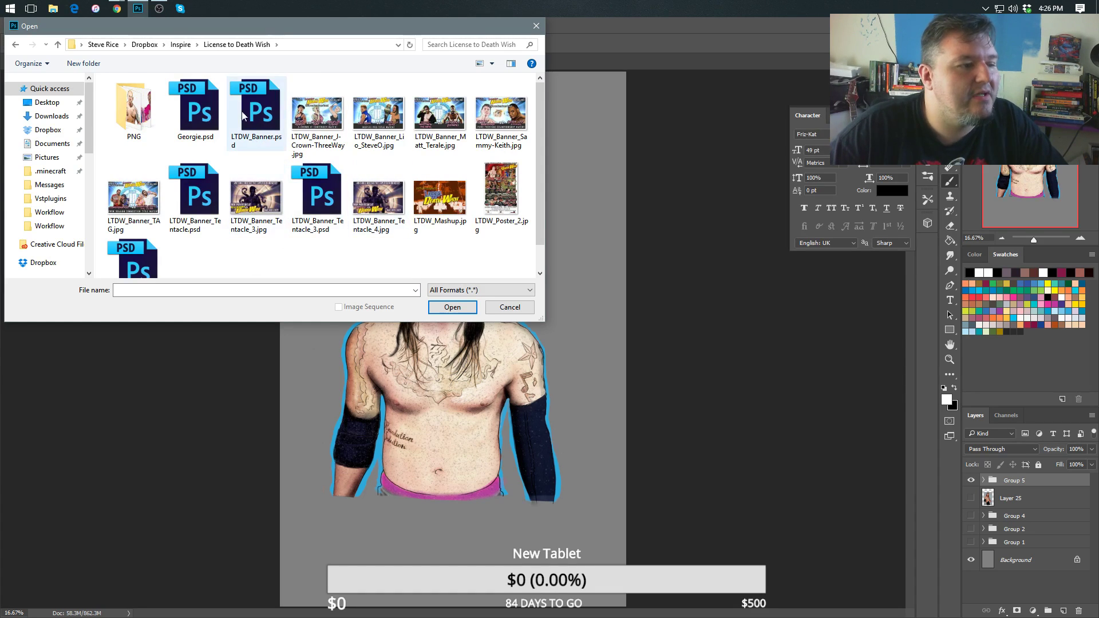
{"action": "double_click", "coordinate": [136, 108]}
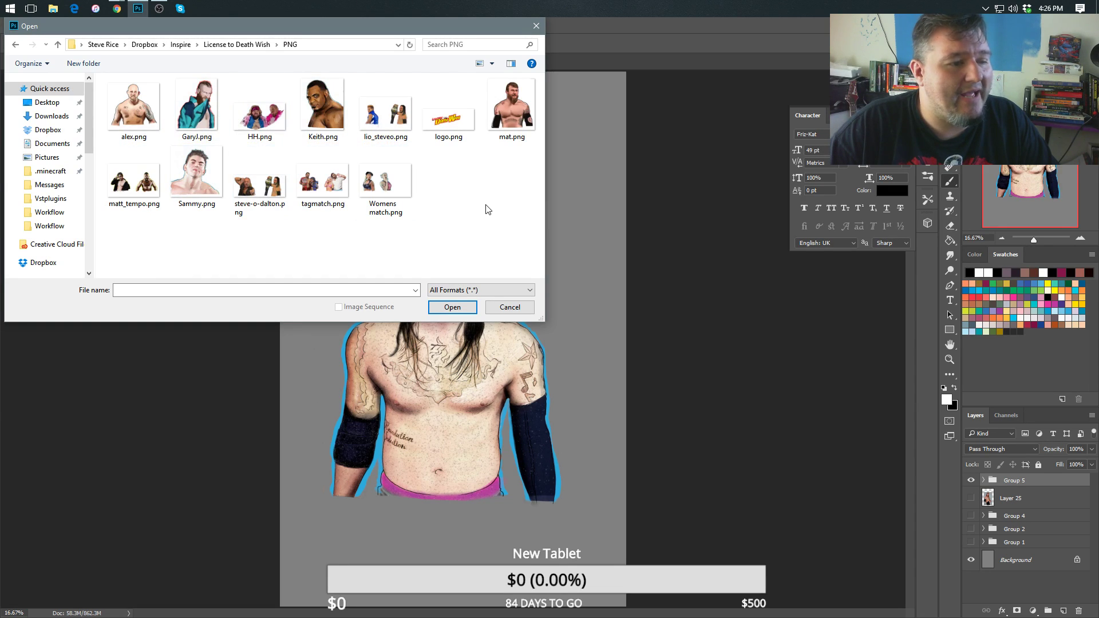
{"action": "left_click", "coordinate": [393, 181]}
{"action": "left_click", "coordinate": [509, 308]}
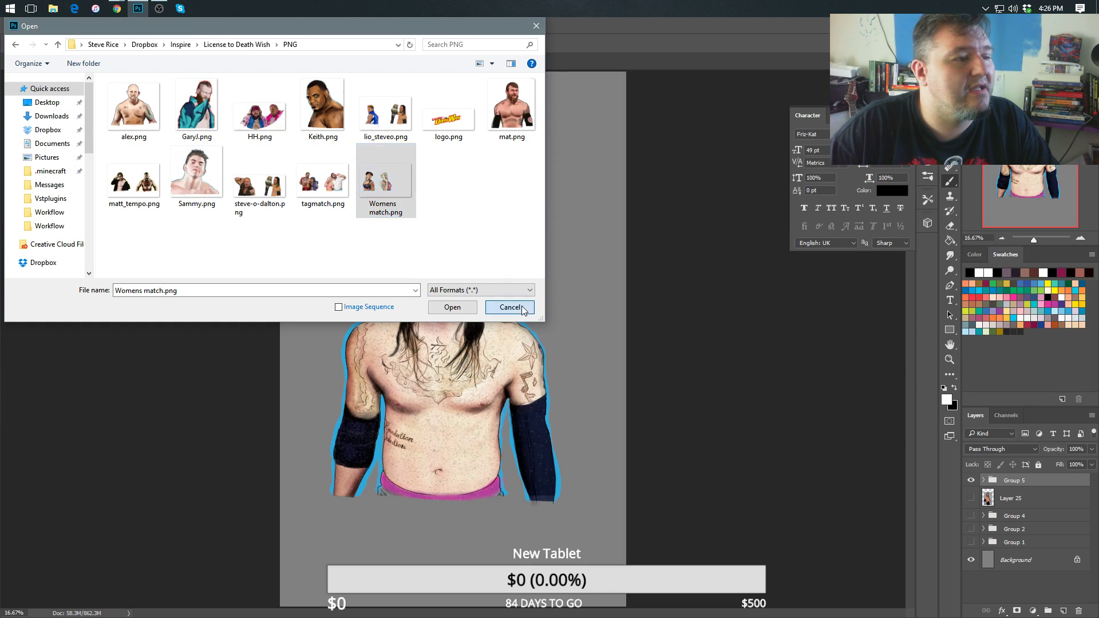
{"action": "left_click", "coordinate": [32, 25]}
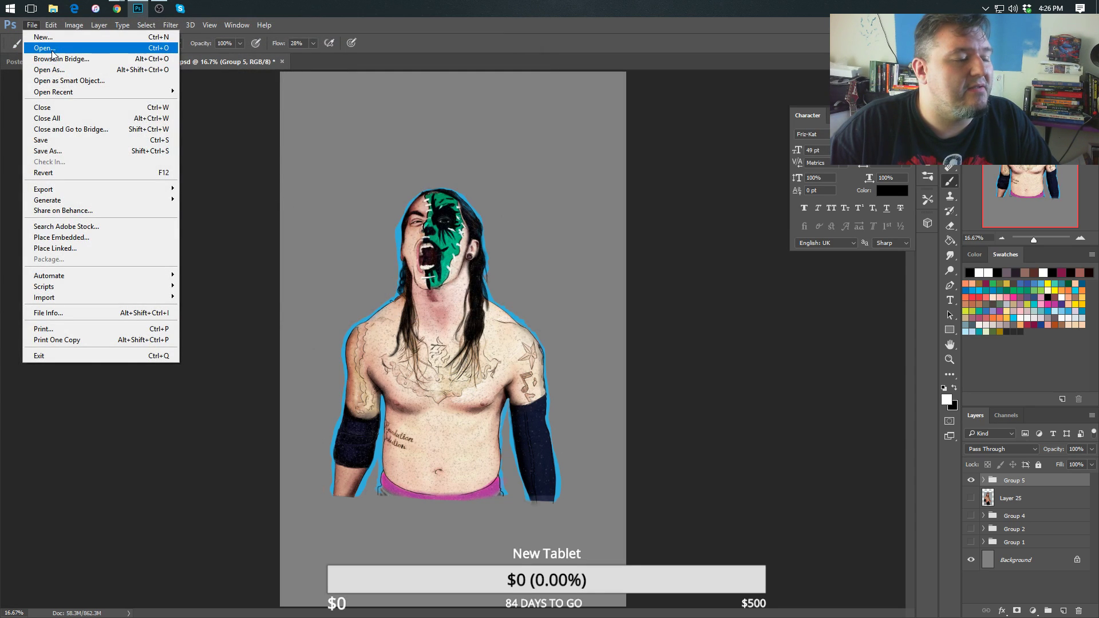
Open LTDW_Banner.psd from the Inspire > License to Death Wish folder.
{"action": "left_click", "coordinate": [52, 54]}
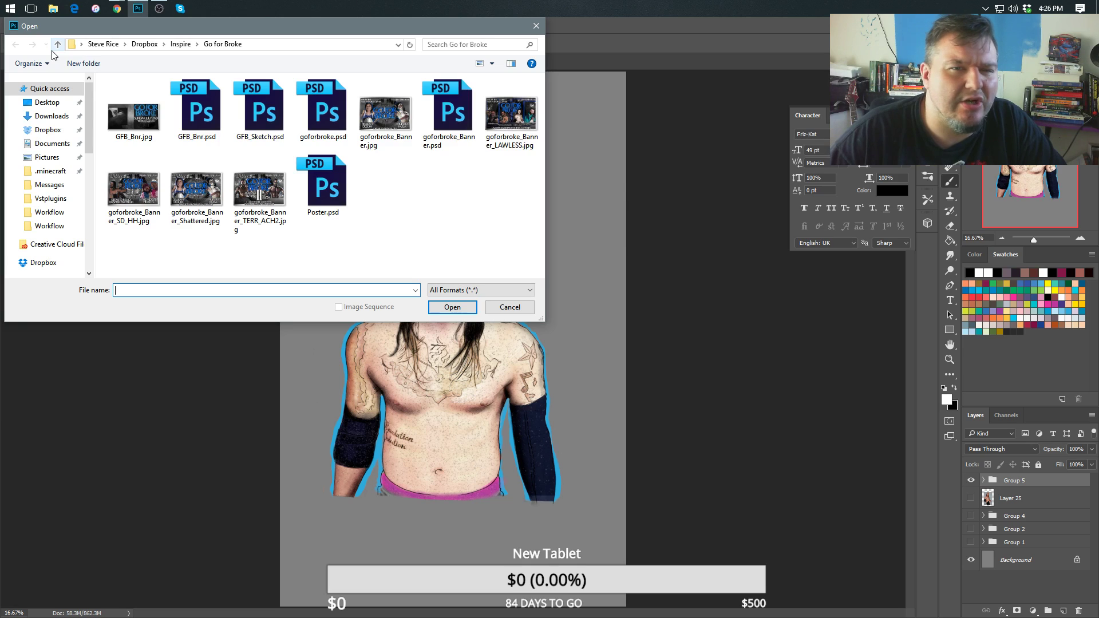
{"action": "left_click", "coordinate": [180, 44]}
{"action": "double_click", "coordinate": [163, 121]}
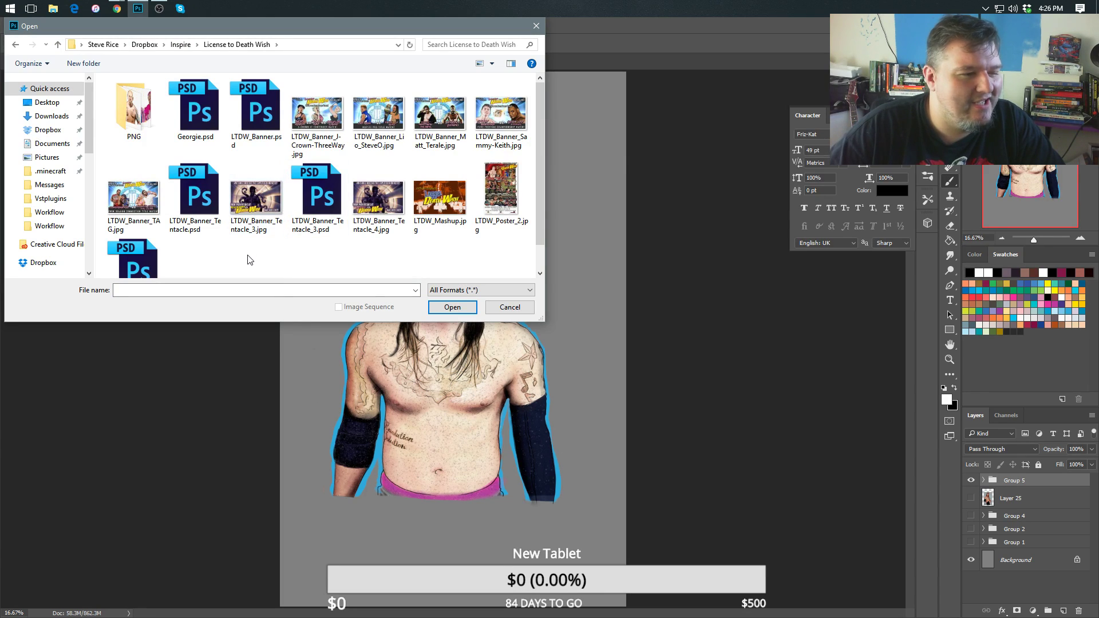
{"action": "left_click", "coordinate": [261, 116]}
{"action": "left_click", "coordinate": [452, 308]}
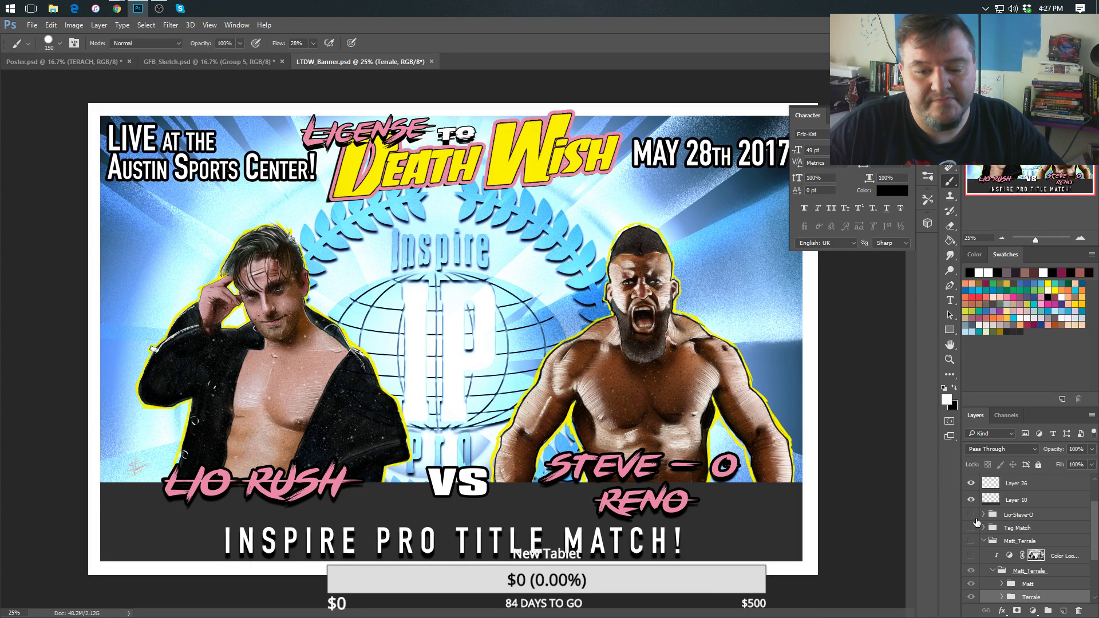
Hide and collapse the Matt_Terrale group, and hide the banner's text, logo and red signature.
{"action": "left_click", "coordinate": [972, 541]}
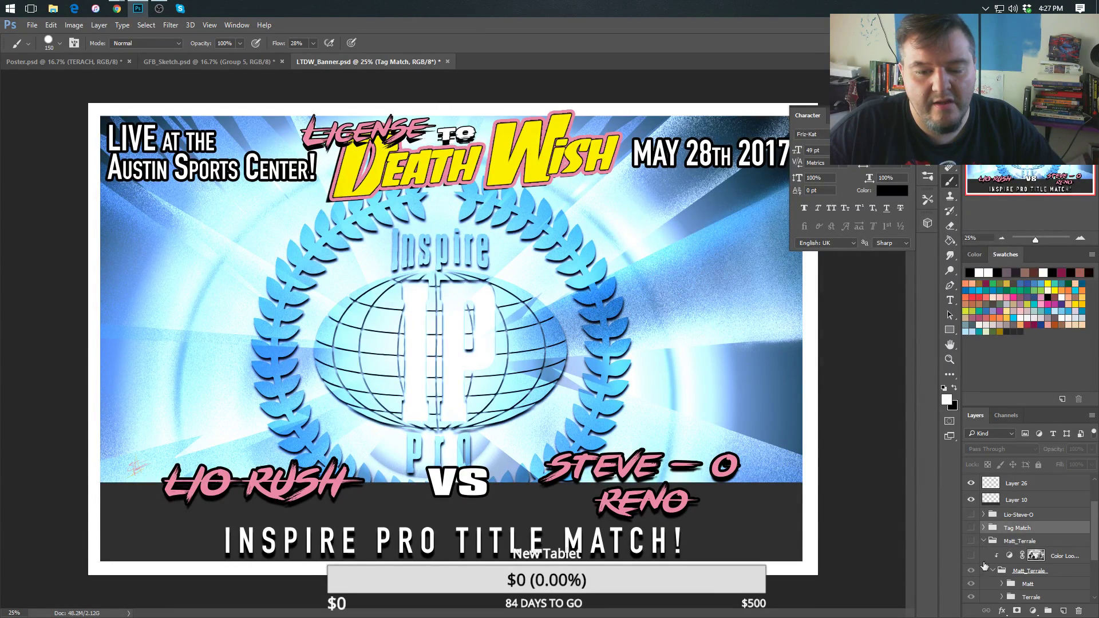
{"action": "left_click", "coordinate": [993, 541]}
{"action": "left_click", "coordinate": [984, 542]}
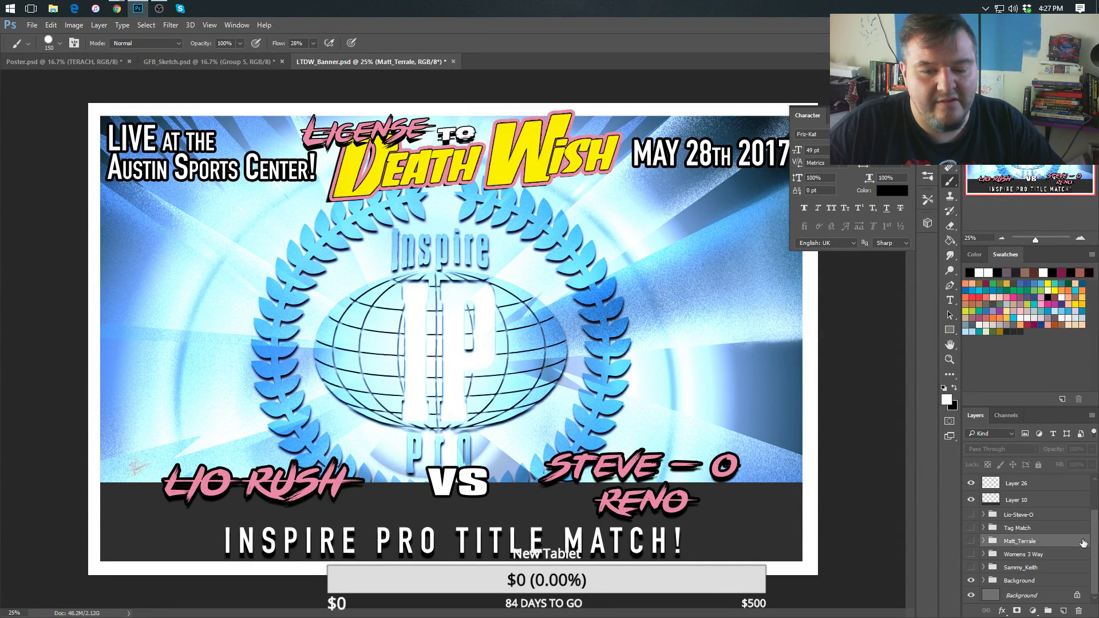
{"action": "scroll", "coordinate": [1098, 479], "scroll_direction": "up", "scroll_amount": 2}
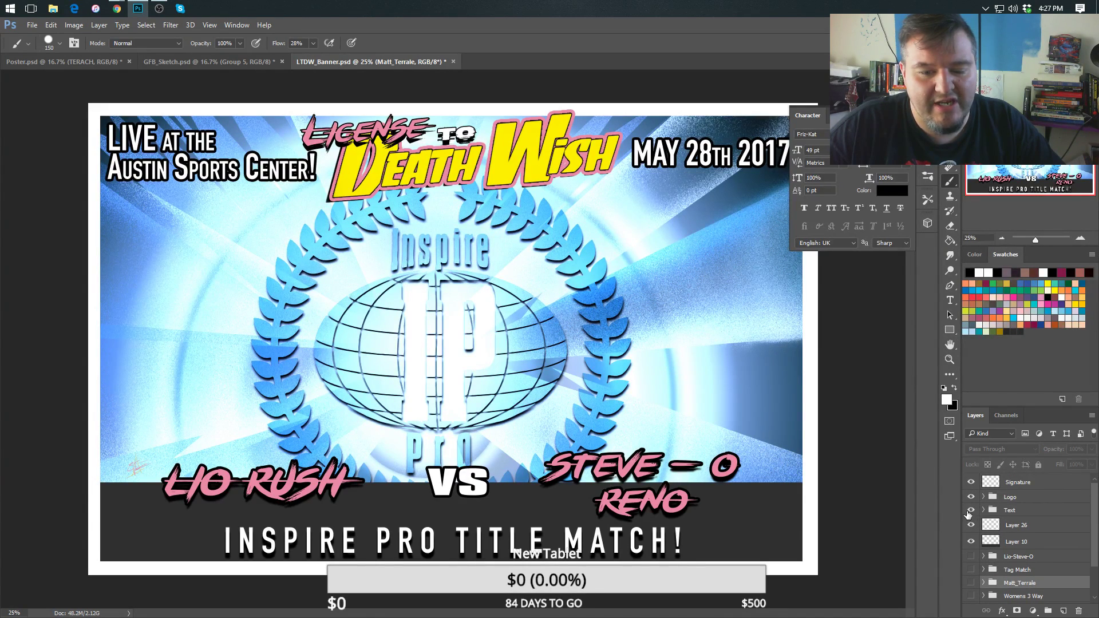
{"action": "left_click", "coordinate": [971, 510]}
{"action": "left_click", "coordinate": [972, 497]}
{"action": "left_click", "coordinate": [974, 484]}
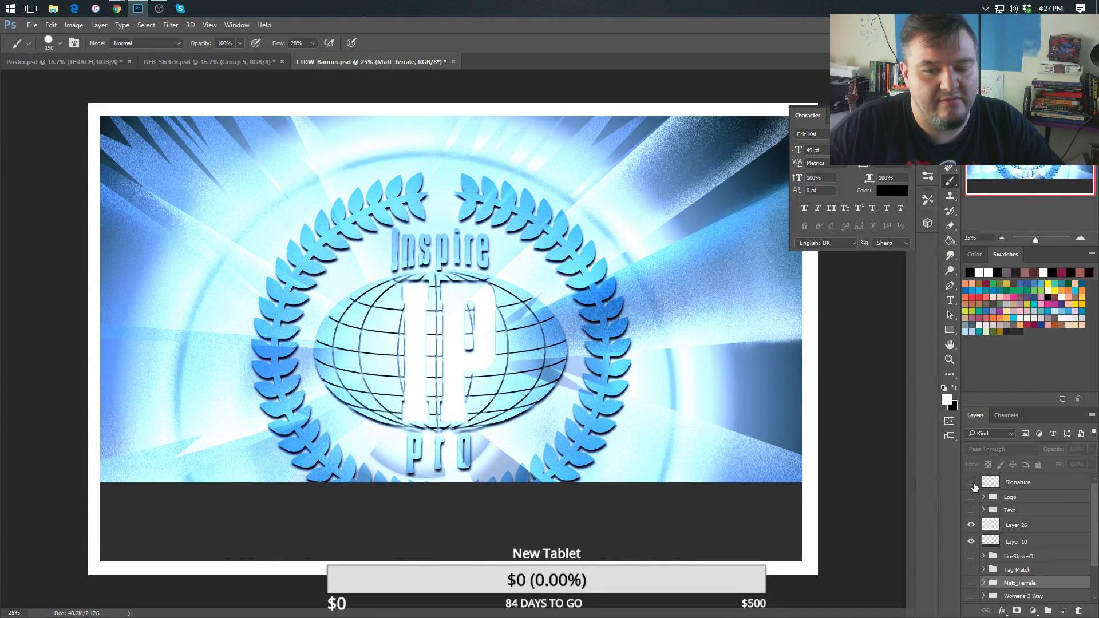
Hide the blue logo background art, the dark bottom strip and the white frame.
{"action": "scroll", "coordinate": [1096, 558], "scroll_direction": "down", "scroll_amount": 2}
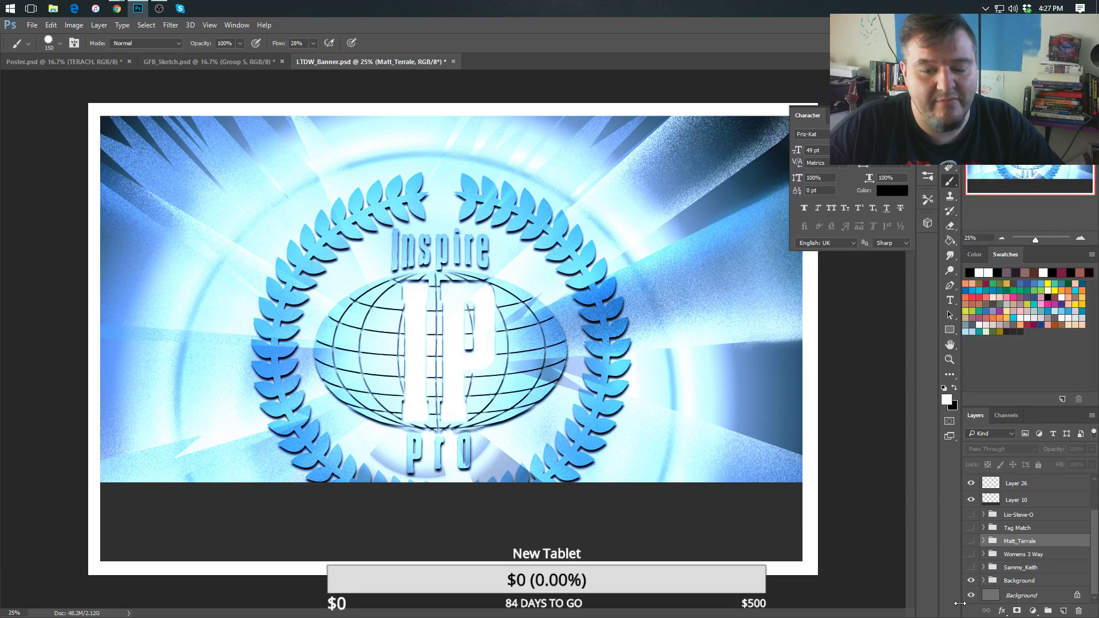
{"action": "left_click", "coordinate": [971, 581]}
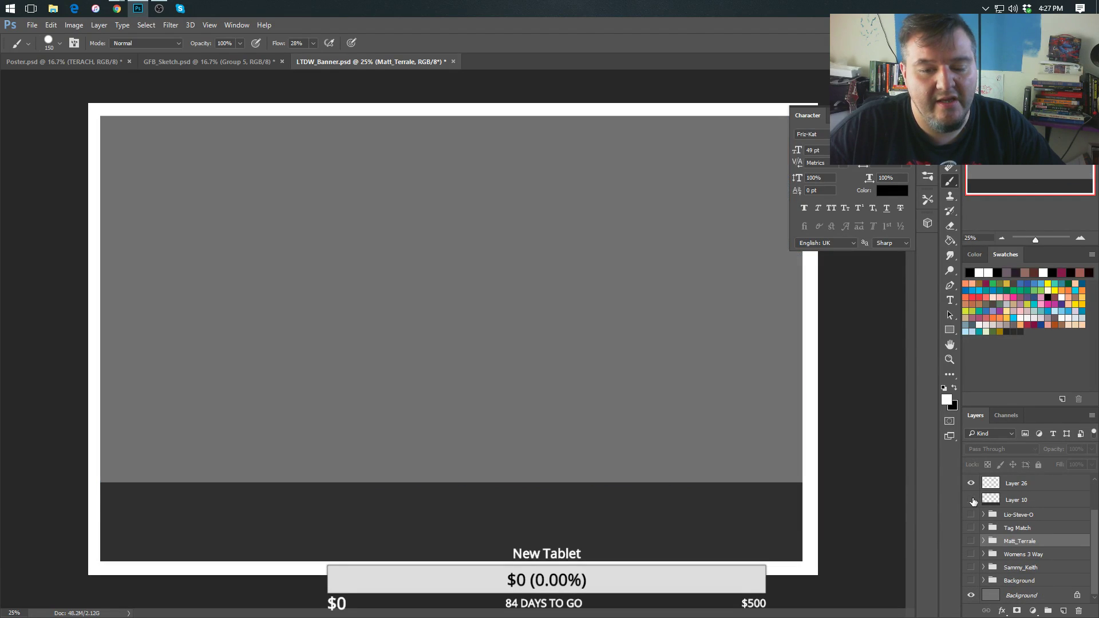
{"action": "left_click", "coordinate": [973, 500]}
{"action": "left_click", "coordinate": [971, 483]}
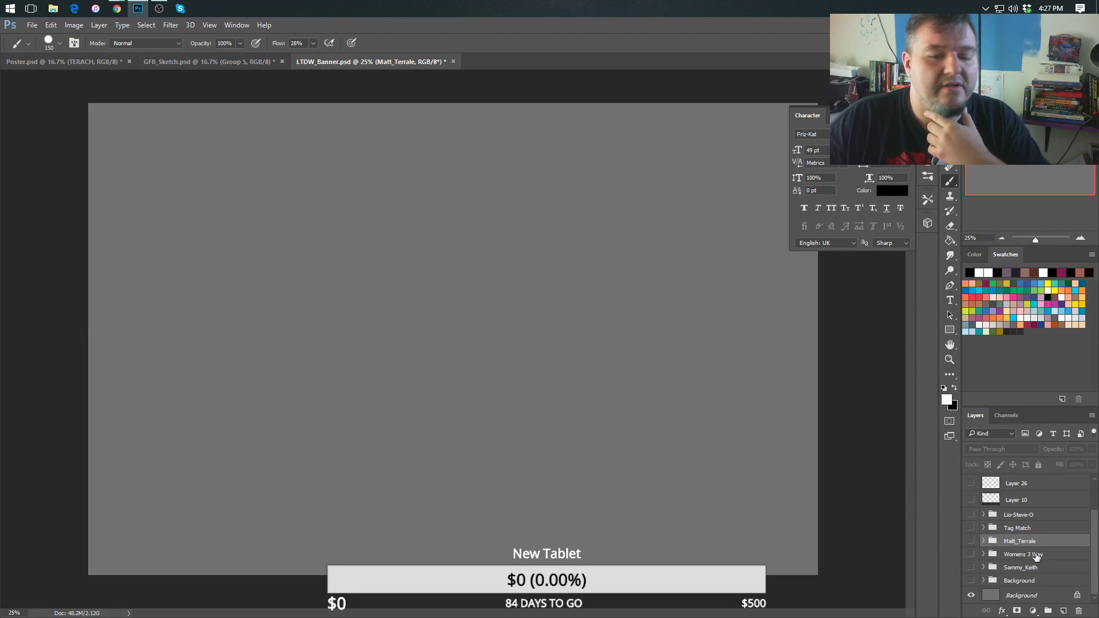
Expand the Womens 3 Way group and select both the Ivory and Allie groups.
{"action": "left_click", "coordinate": [984, 554]}
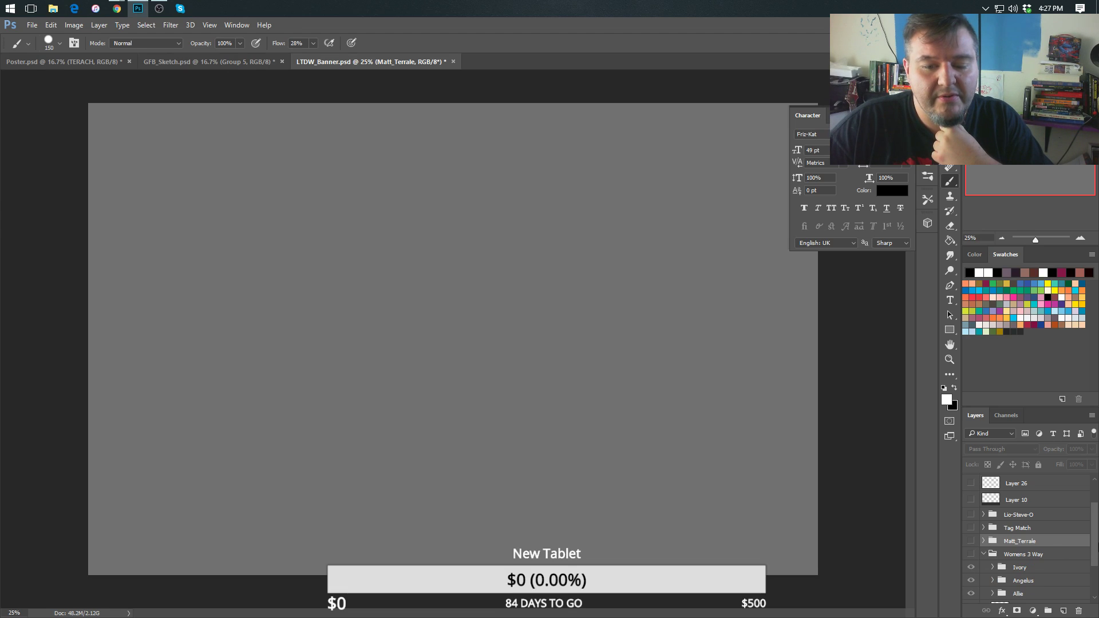
{"action": "scroll", "coordinate": [1094, 539], "scroll_direction": "down", "scroll_amount": 2}
{"action": "left_click", "coordinate": [999, 536]}
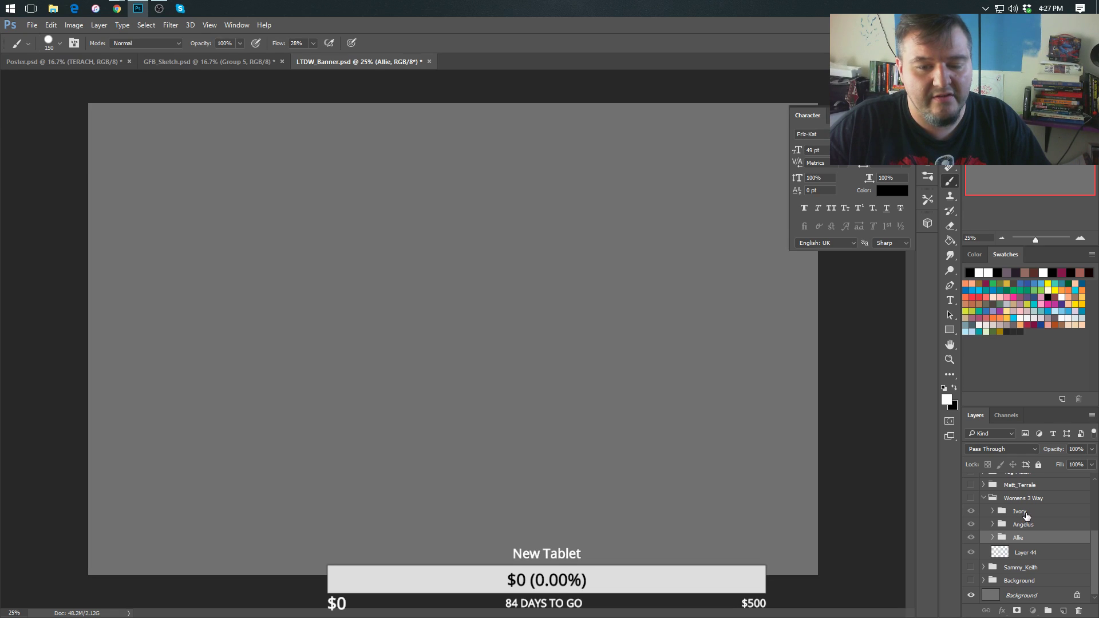
{"action": "left_click", "coordinate": [1026, 516]}
{"action": "left_click", "coordinate": [1020, 540], "text": "ctrl"}
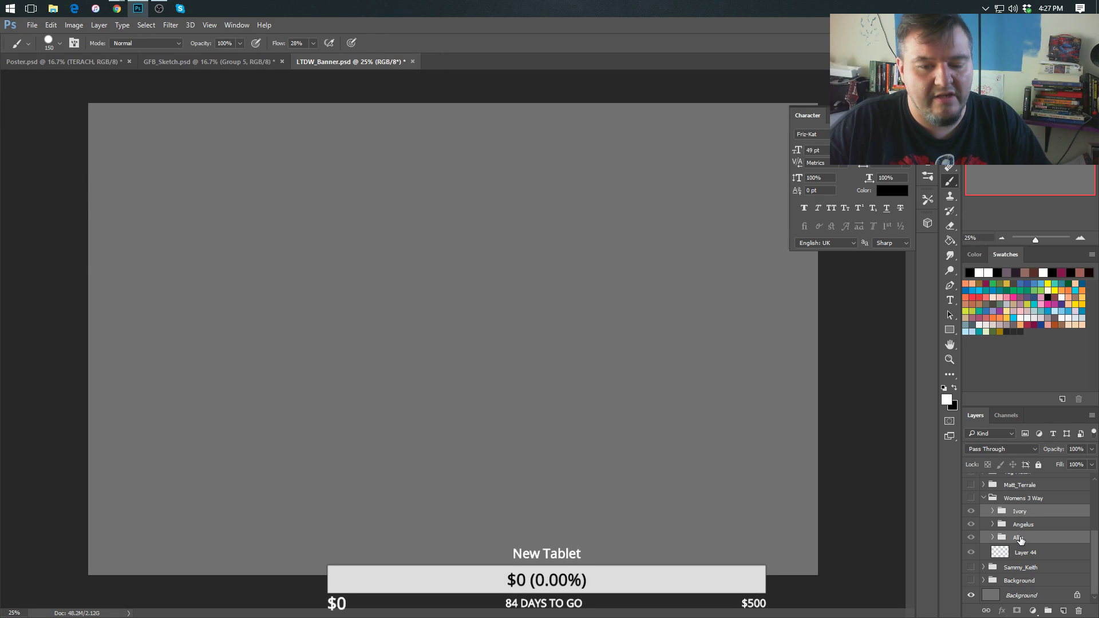
Float the banner window and drag the Ivory and Allie groups onto the Poster canvas.
{"action": "left_click_drag", "start_coordinate": [346, 62], "coordinate": [459, 376]}
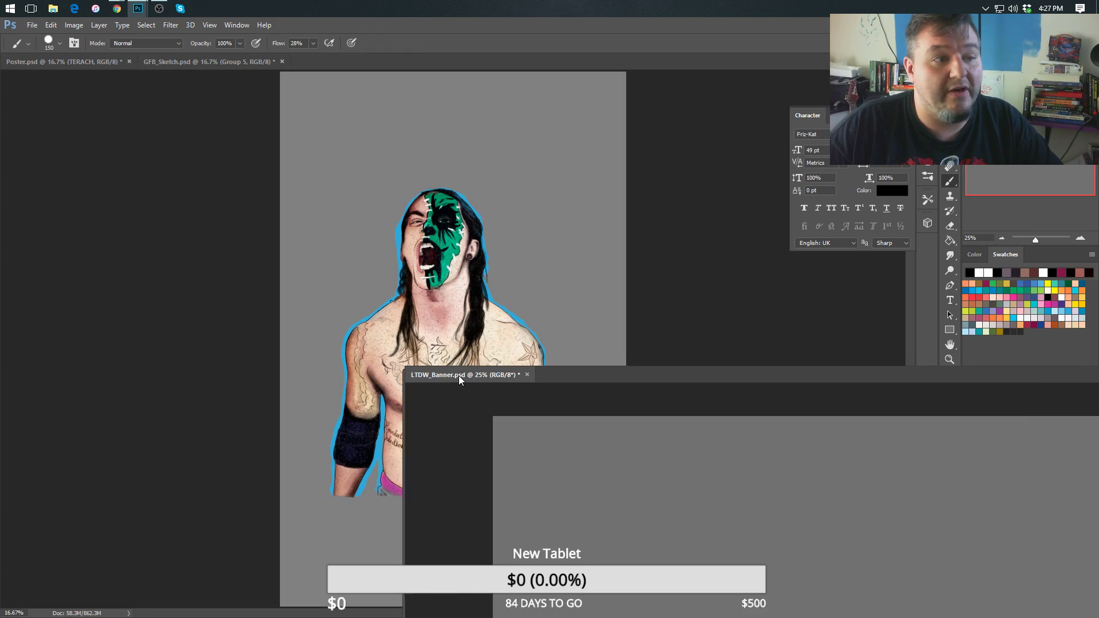
{"action": "left_click", "coordinate": [70, 61]}
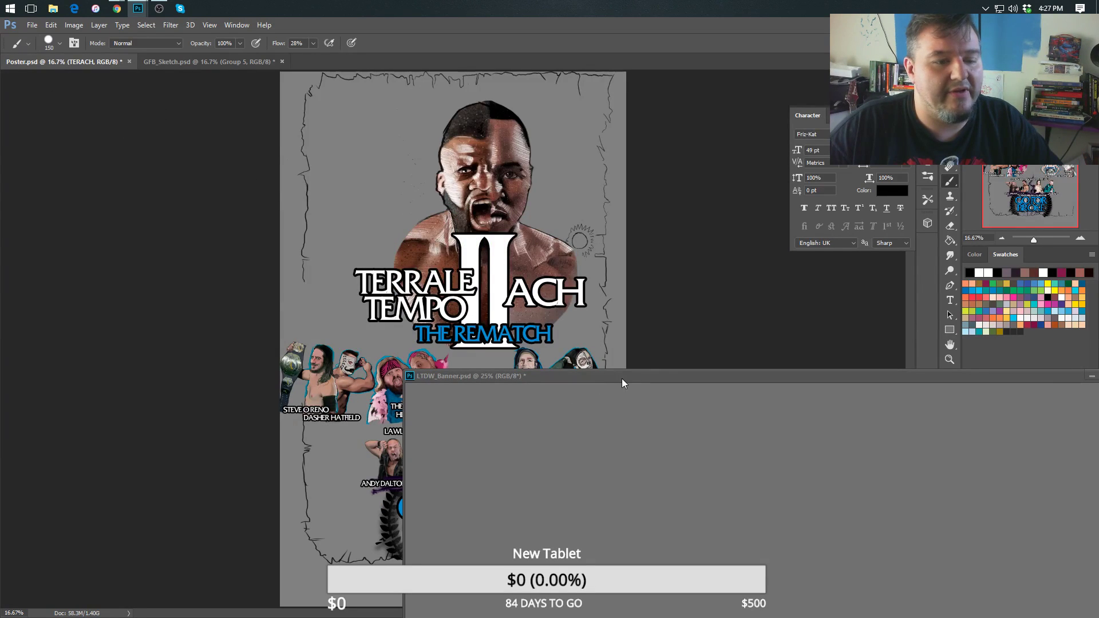
{"action": "left_click_drag", "start_coordinate": [622, 379], "coordinate": [300, 427]}
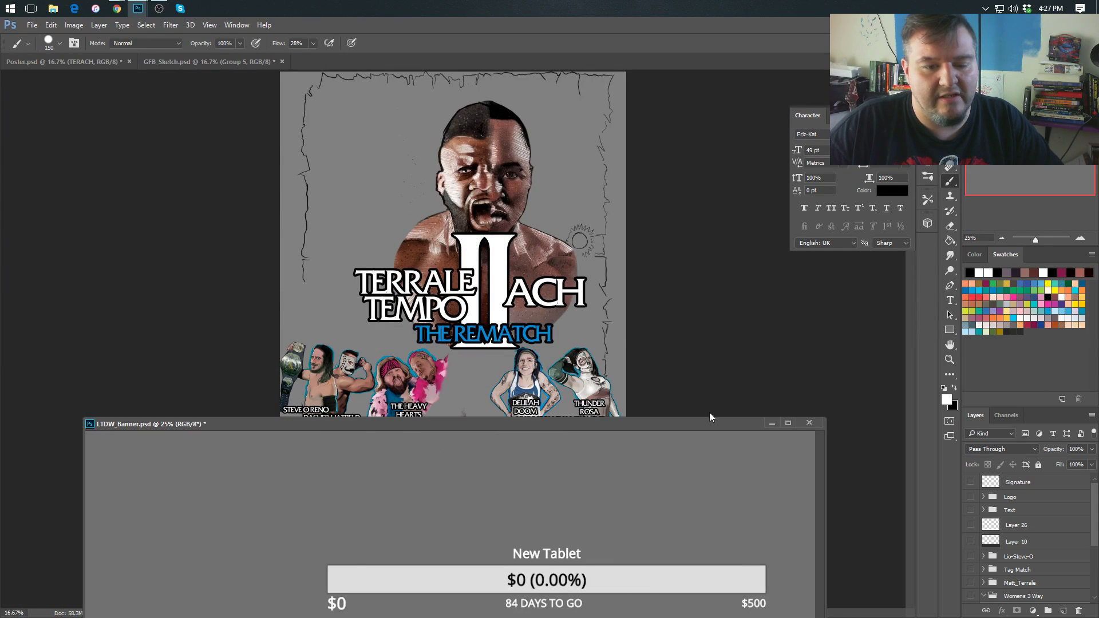
{"action": "left_click_drag", "start_coordinate": [691, 427], "coordinate": [753, 369]}
{"action": "left_click_drag", "start_coordinate": [1096, 485], "coordinate": [1097, 555]}
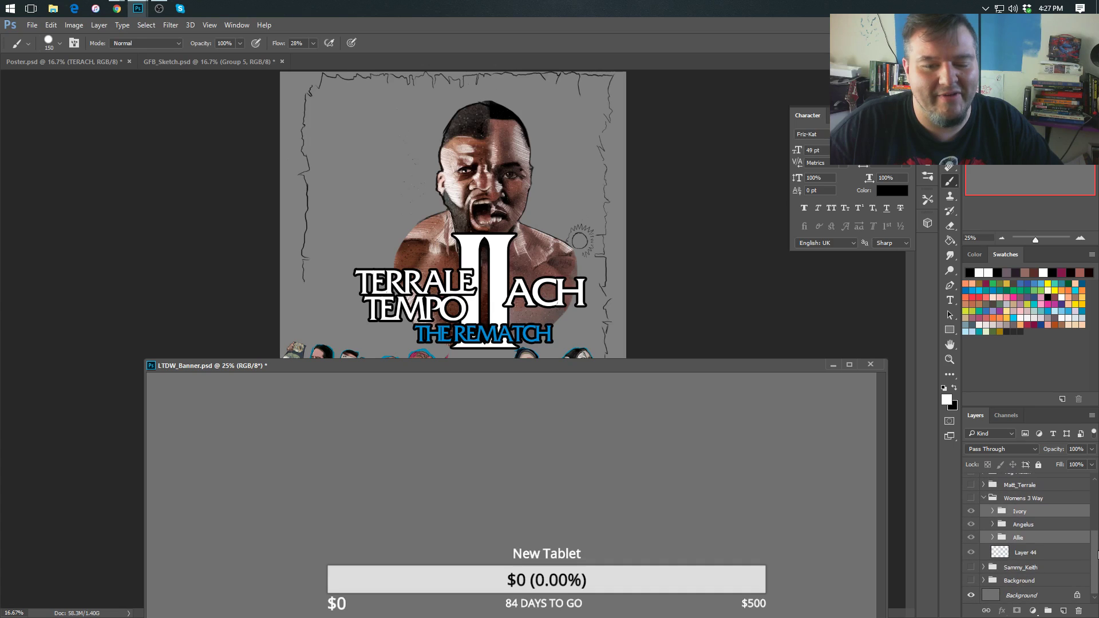
{"action": "left_click_drag", "start_coordinate": [1011, 513], "coordinate": [343, 220]}
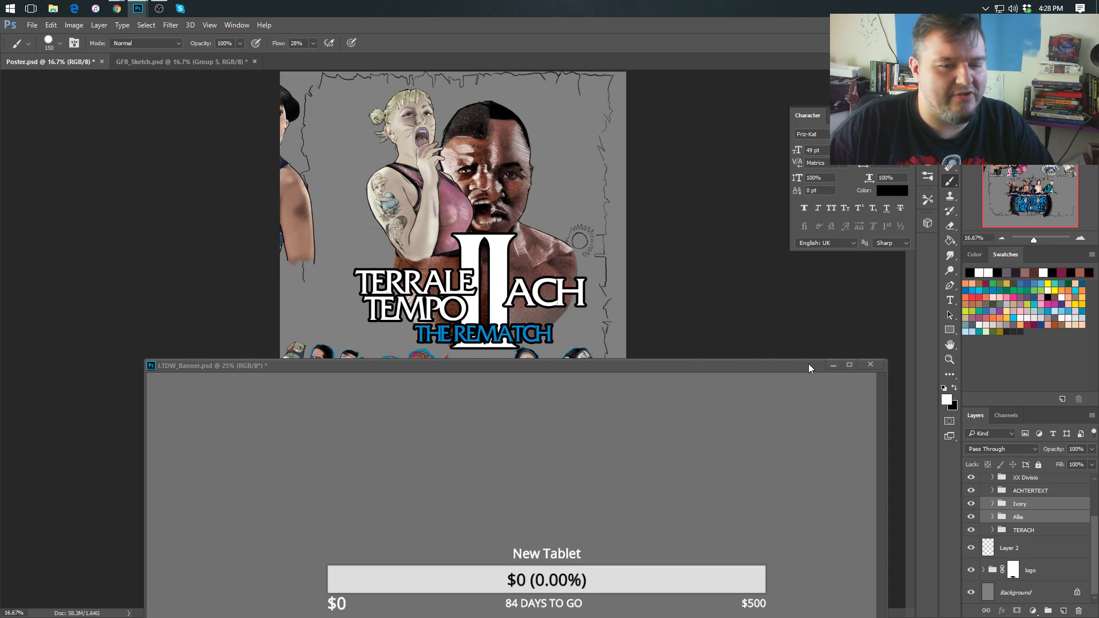
Dock the banner window back, glance at GFB_Sketch, and return to Poster.psd.
{"action": "left_click_drag", "start_coordinate": [809, 365], "coordinate": [222, 63]}
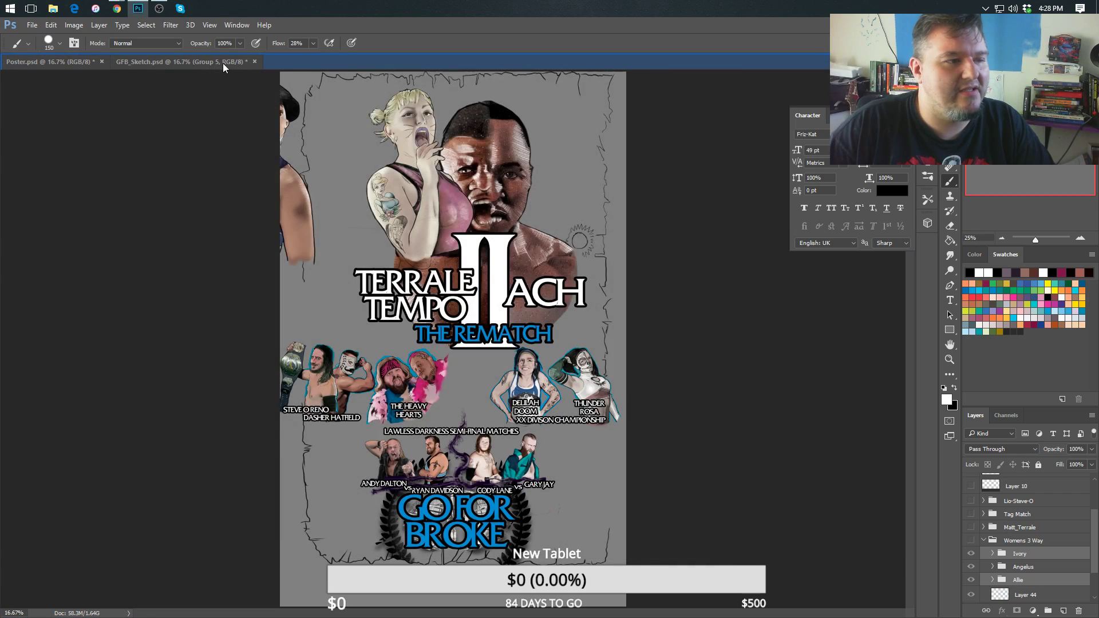
{"action": "left_click", "coordinate": [214, 63]}
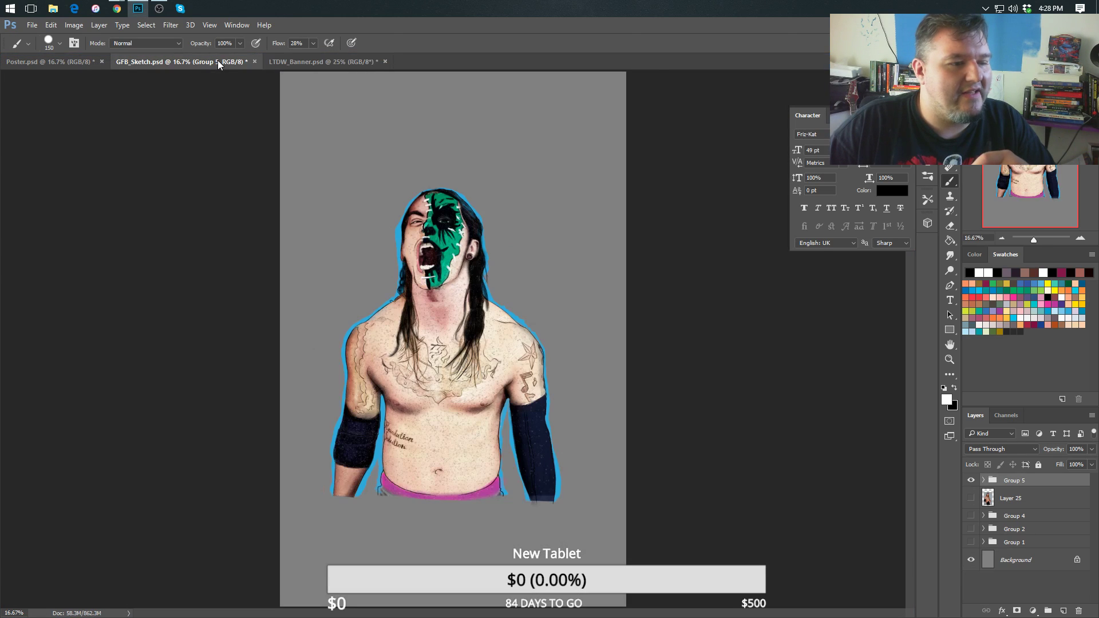
{"action": "left_click", "coordinate": [65, 61]}
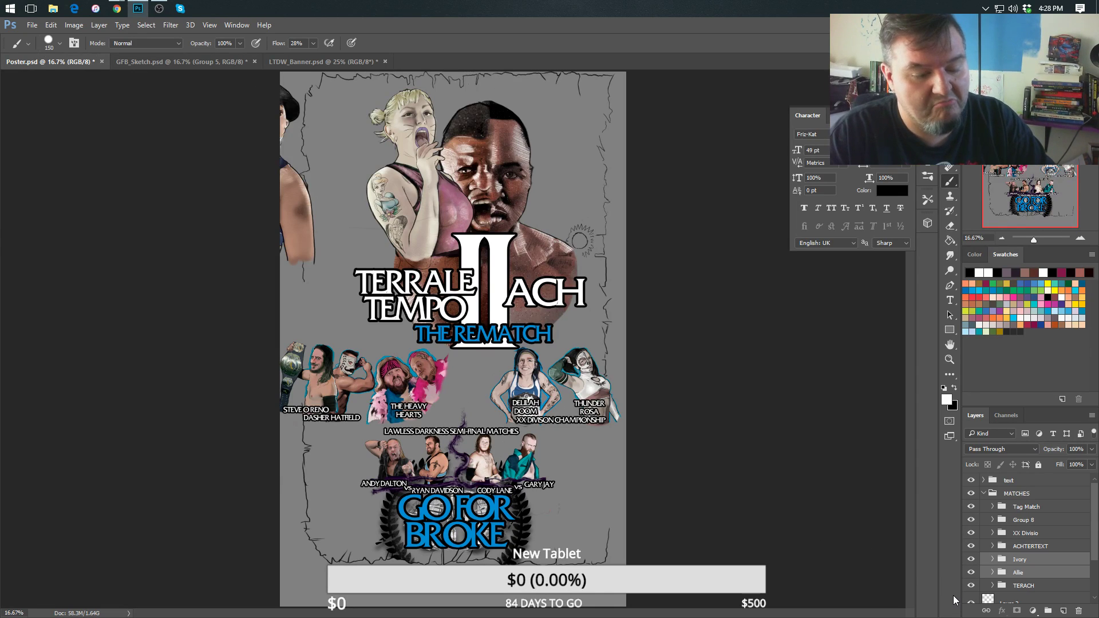
Undo an accidental duplicate, then group Ivory and Allie and rename the group 'I Xup 3 W'.
{"action": "key", "text": "ctrl+j"}
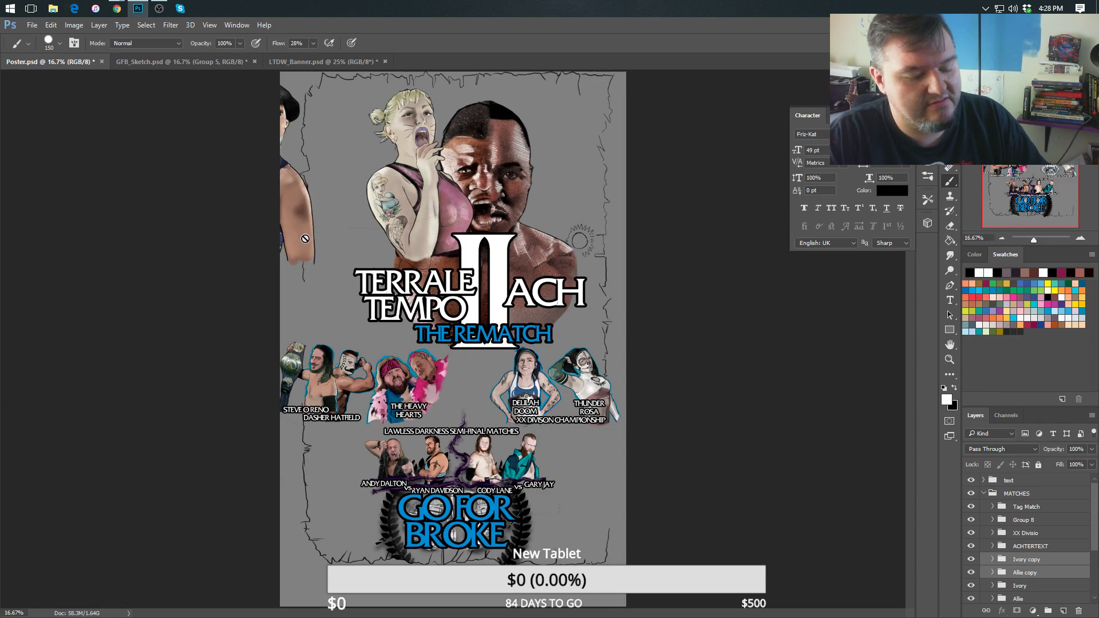
{"action": "key", "text": "ctrl+z"}
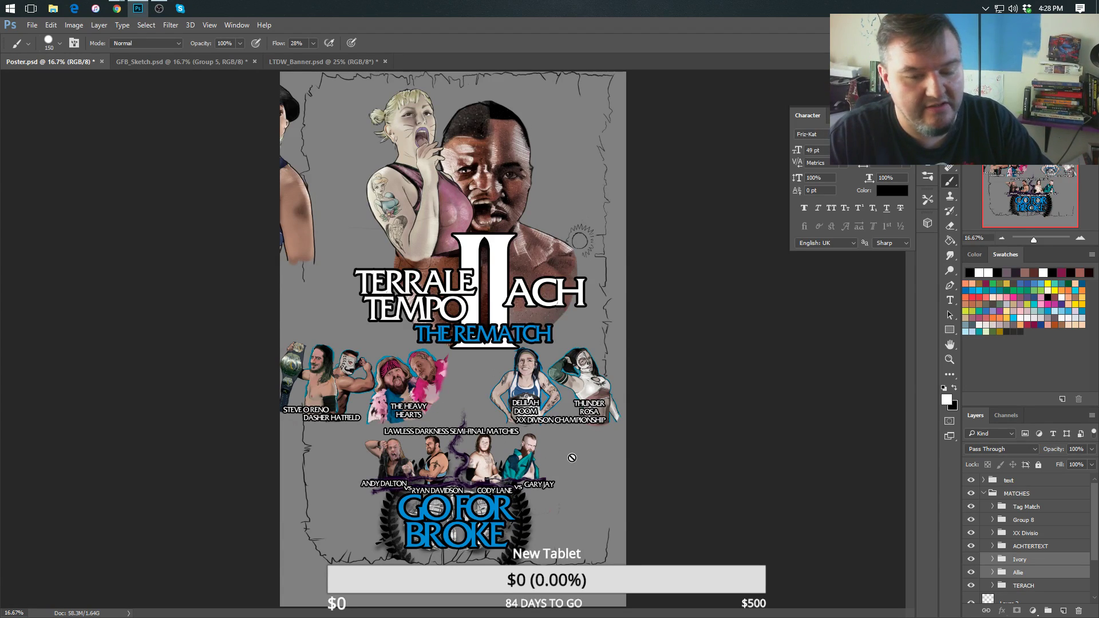
{"action": "key", "text": "ctrl+g"}
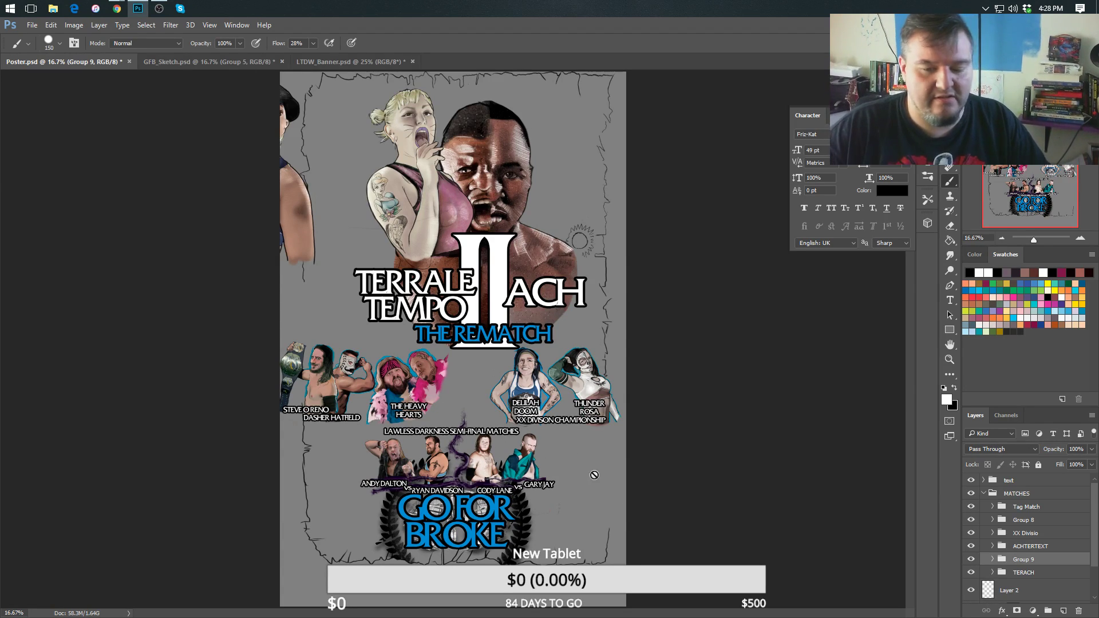
{"action": "double_click", "coordinate": [1025, 560]}
{"action": "type", "text": "I"}
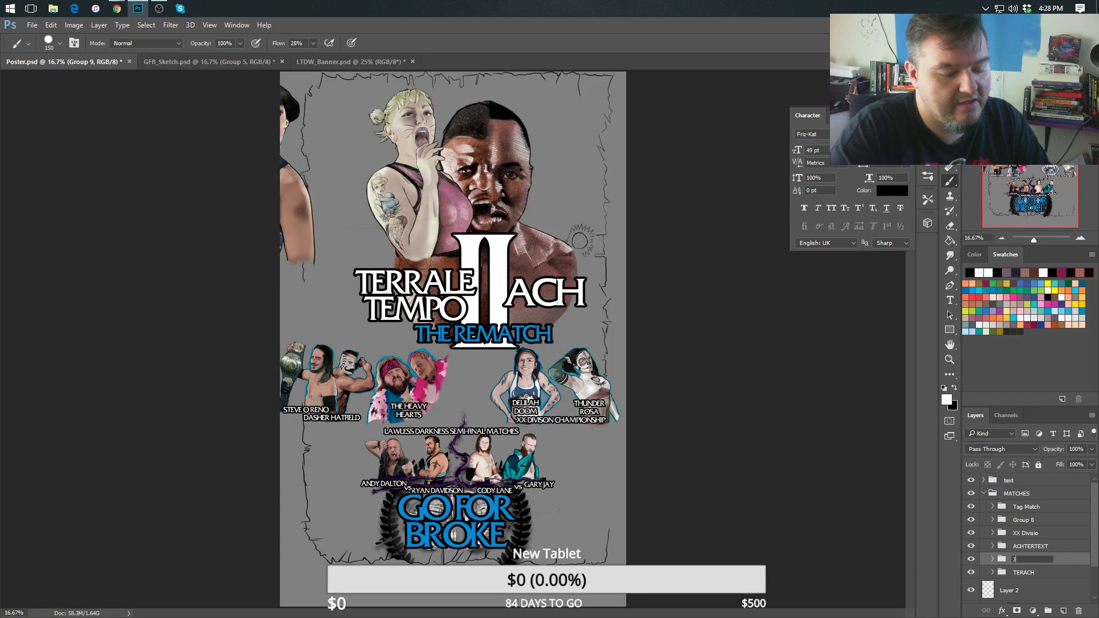
{"action": "type", "text": " Xup 3 W"}
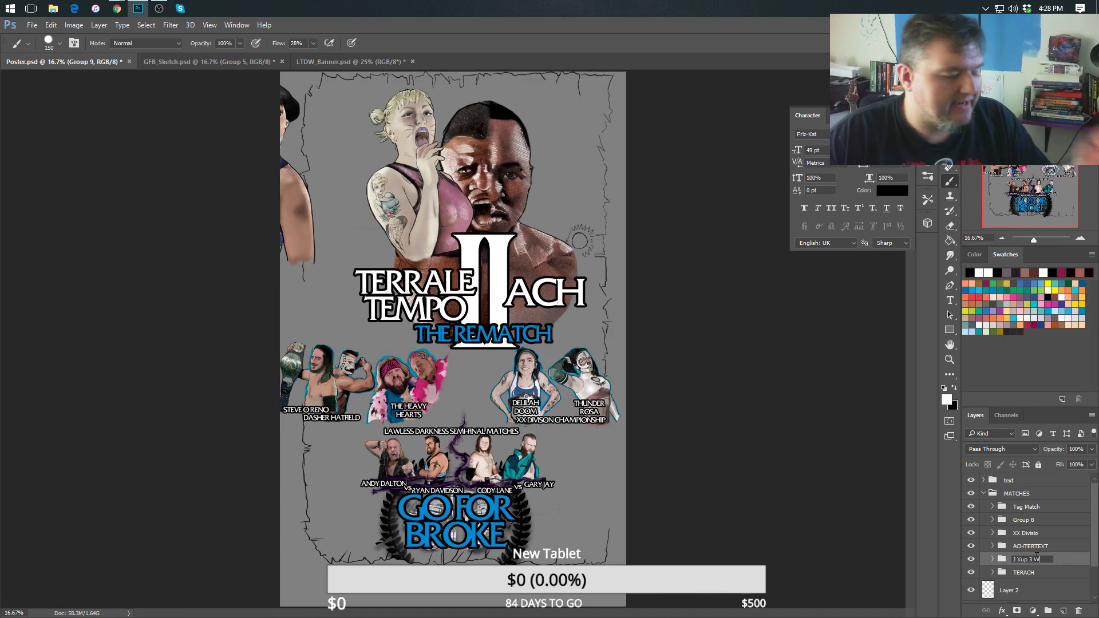
{"action": "key", "text": "Return"}
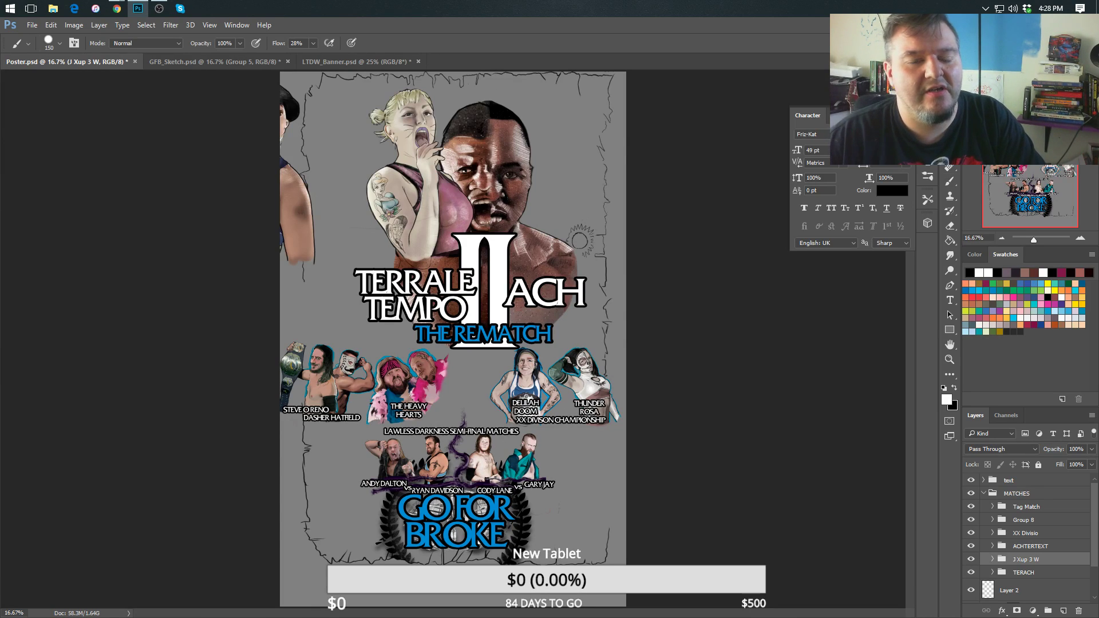
Try a proportional shrink of the women group toward the top-left corner, then undo it.
{"action": "key", "text": "v"}
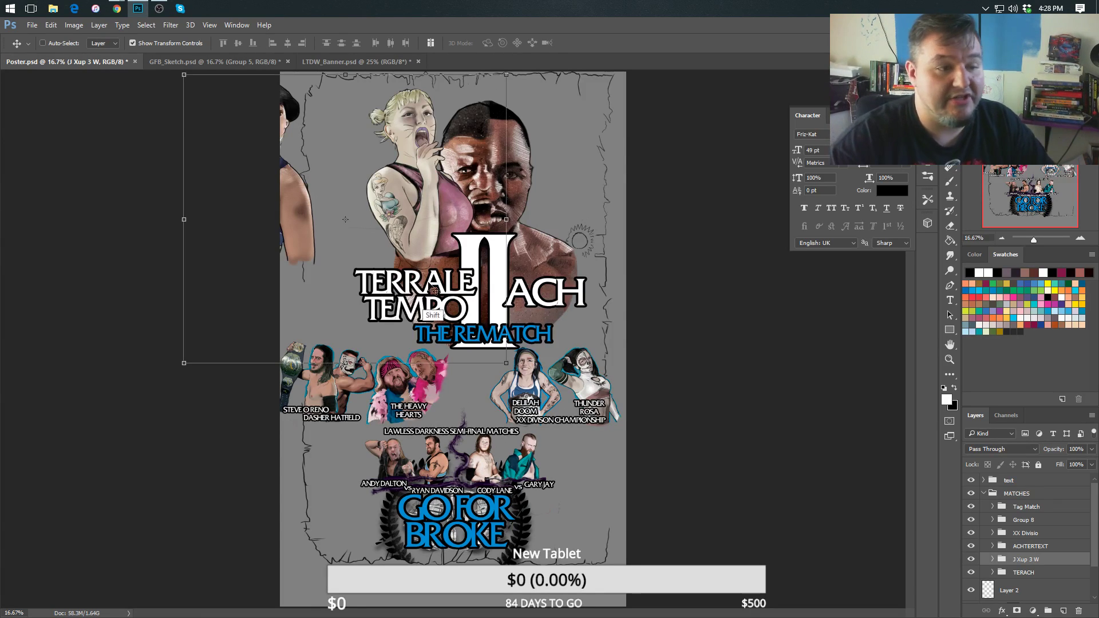
{"action": "key", "text": "shift"}
{"action": "left_click_drag", "start_coordinate": [507, 362], "coordinate": [386, 209]}
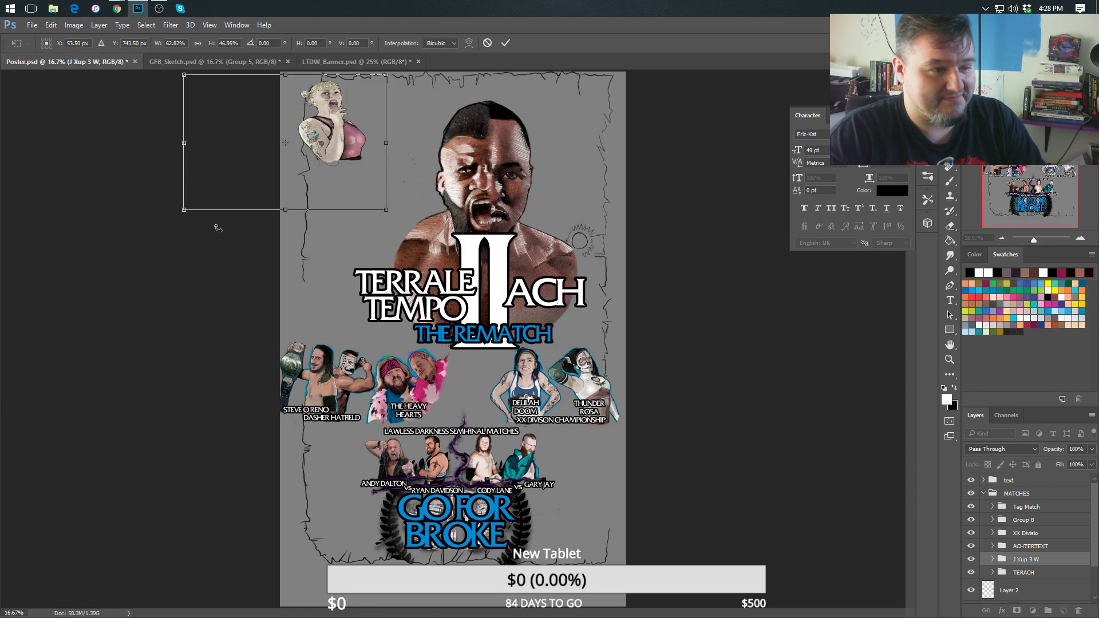
{"action": "key", "text": "Return"}
{"action": "key", "text": "ctrl+z"}
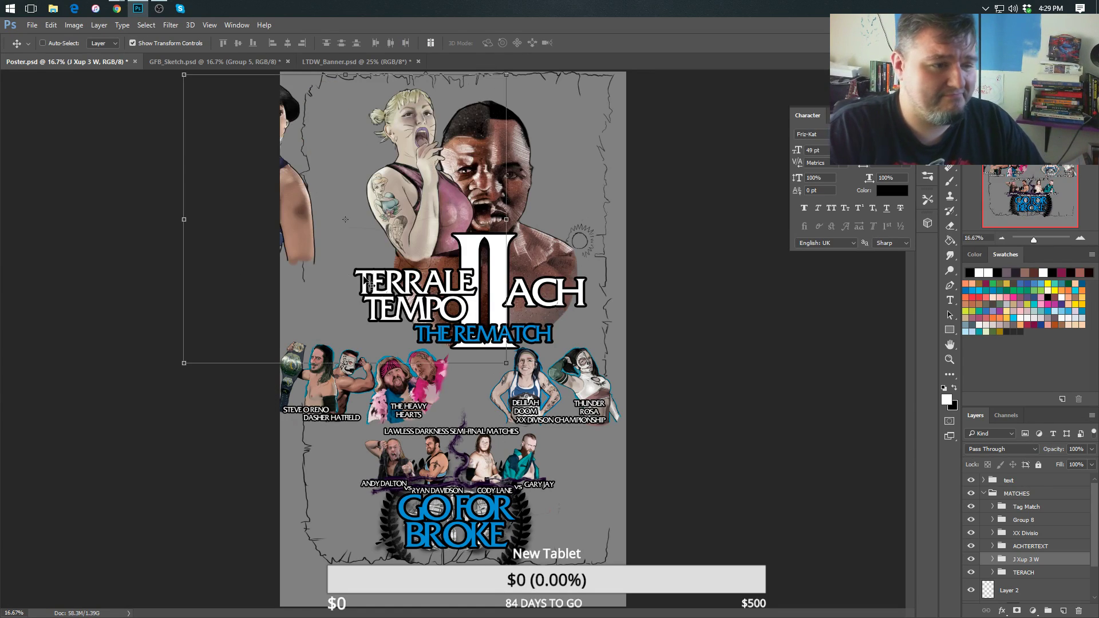
Scale the women group to about half size and settle it in the top-left corner.
{"action": "left_click", "coordinate": [189, 79]}
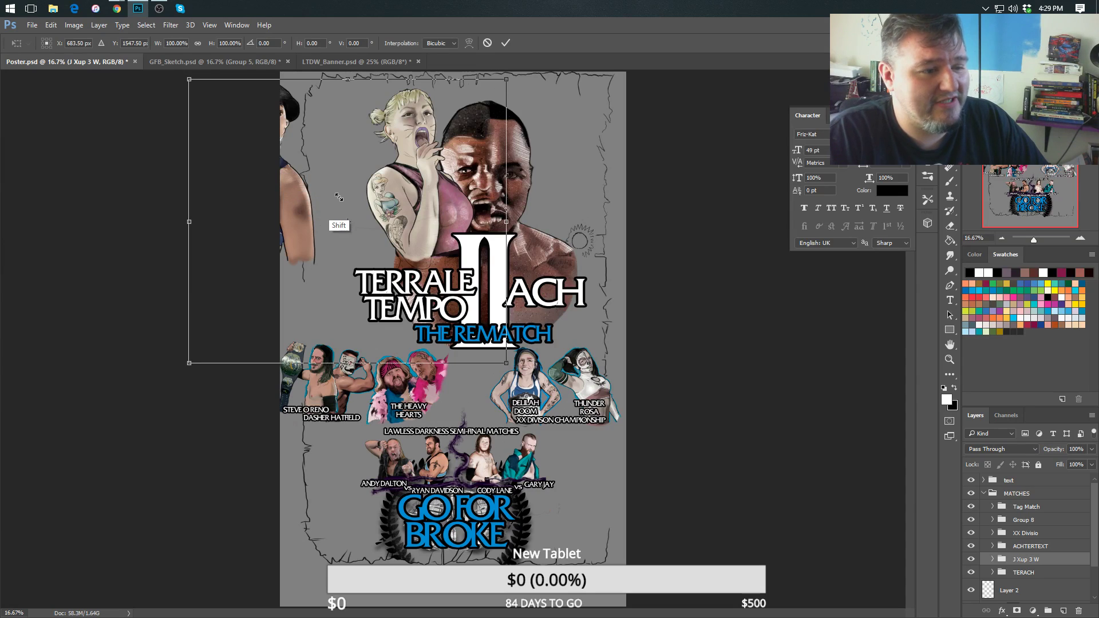
{"action": "left_click_drag", "start_coordinate": [338, 196], "coordinate": [367, 223]}
{"action": "left_click_drag", "start_coordinate": [323, 125], "coordinate": [324, 109]}
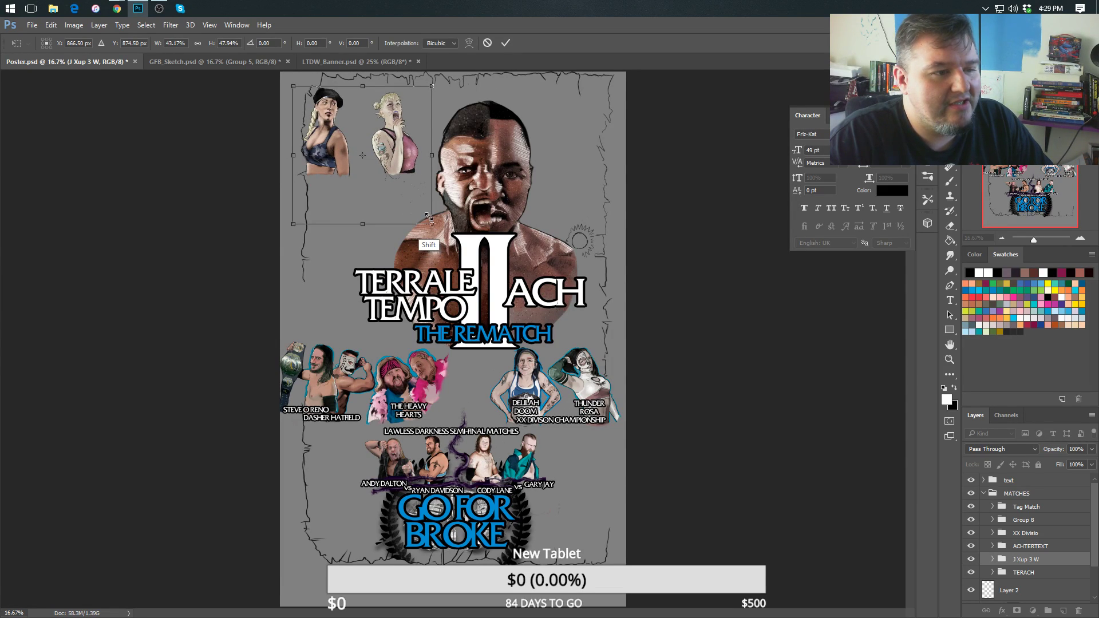
{"action": "left_click_drag", "start_coordinate": [413, 243], "coordinate": [436, 239]}
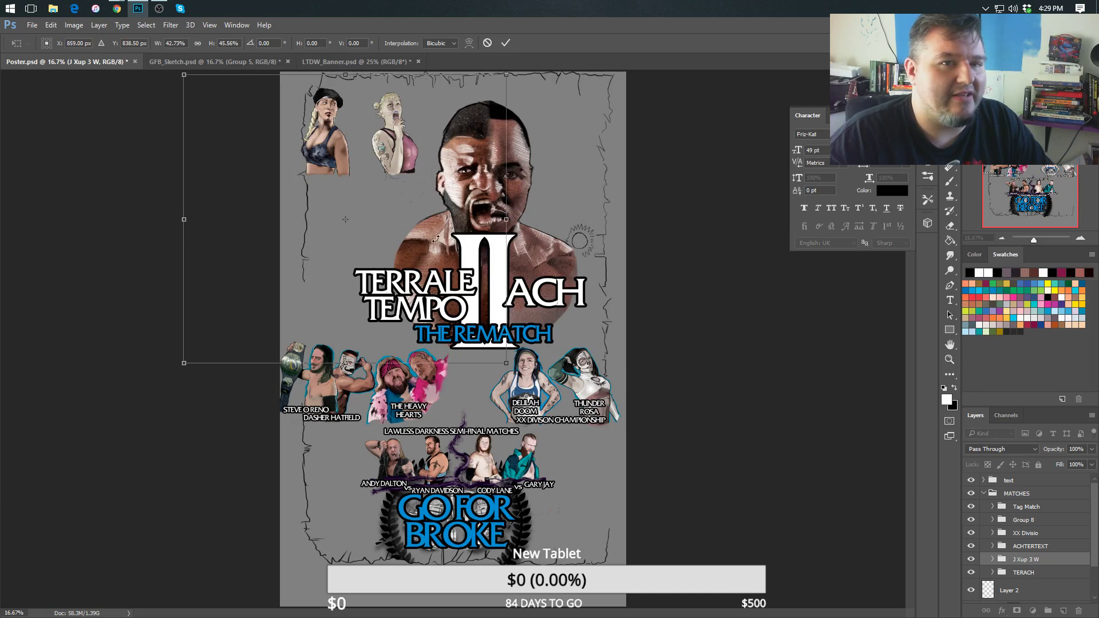
{"action": "key", "text": "Return"}
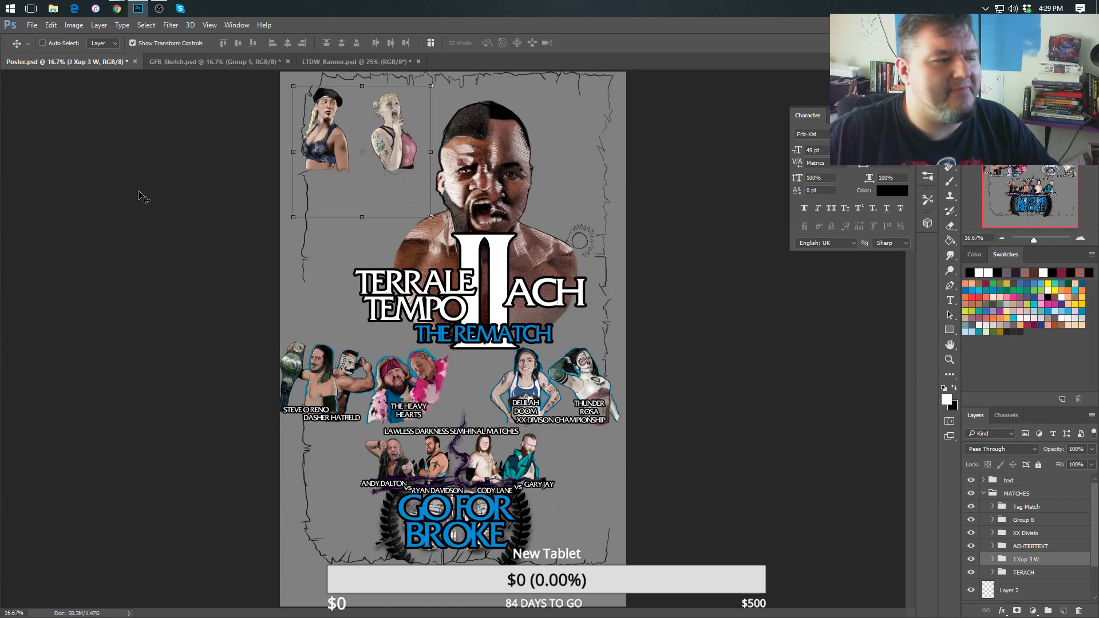
Open LTDW_Poster_2.psd from further down the file grid.
{"action": "left_click", "coordinate": [32, 25]}
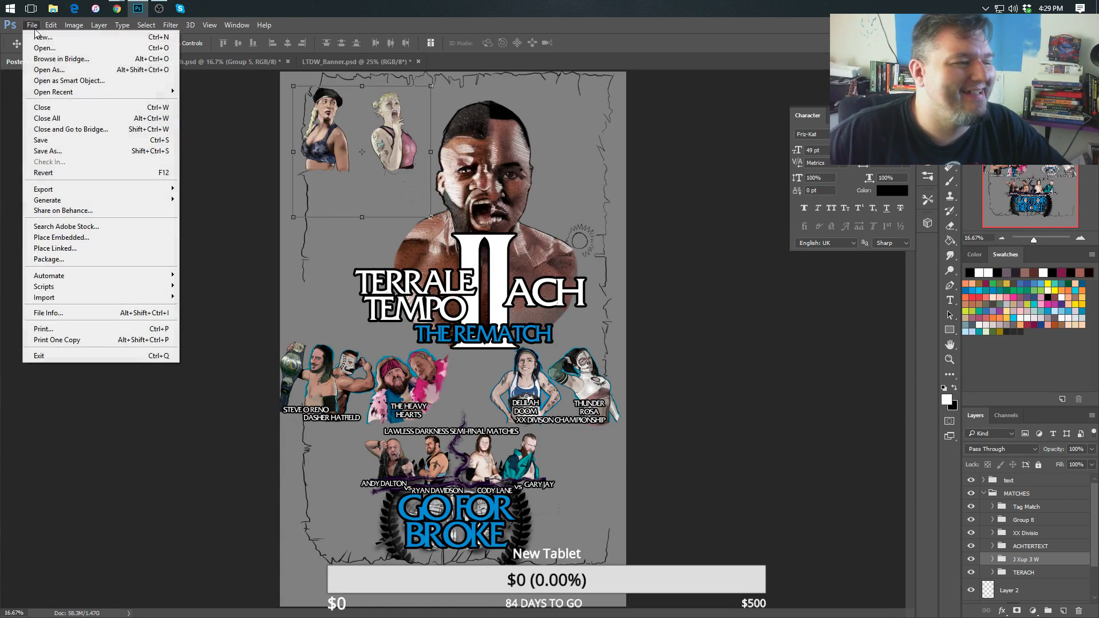
{"action": "left_click", "coordinate": [74, 50]}
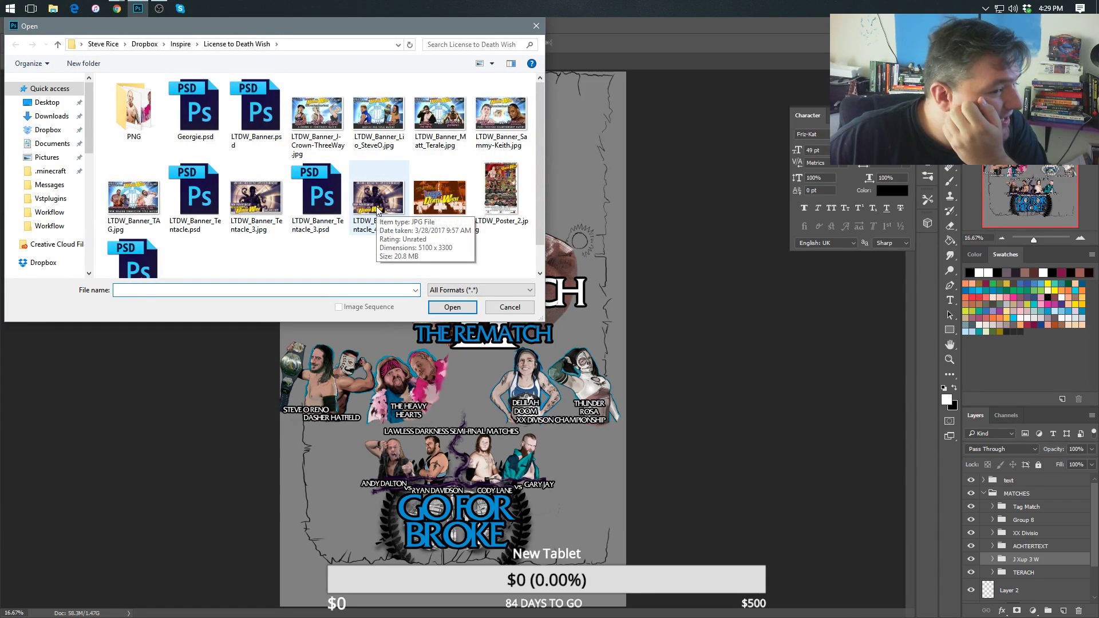
{"action": "scroll", "coordinate": [197, 252], "scroll_direction": "down", "scroll_amount": 1}
{"action": "left_click", "coordinate": [138, 238]}
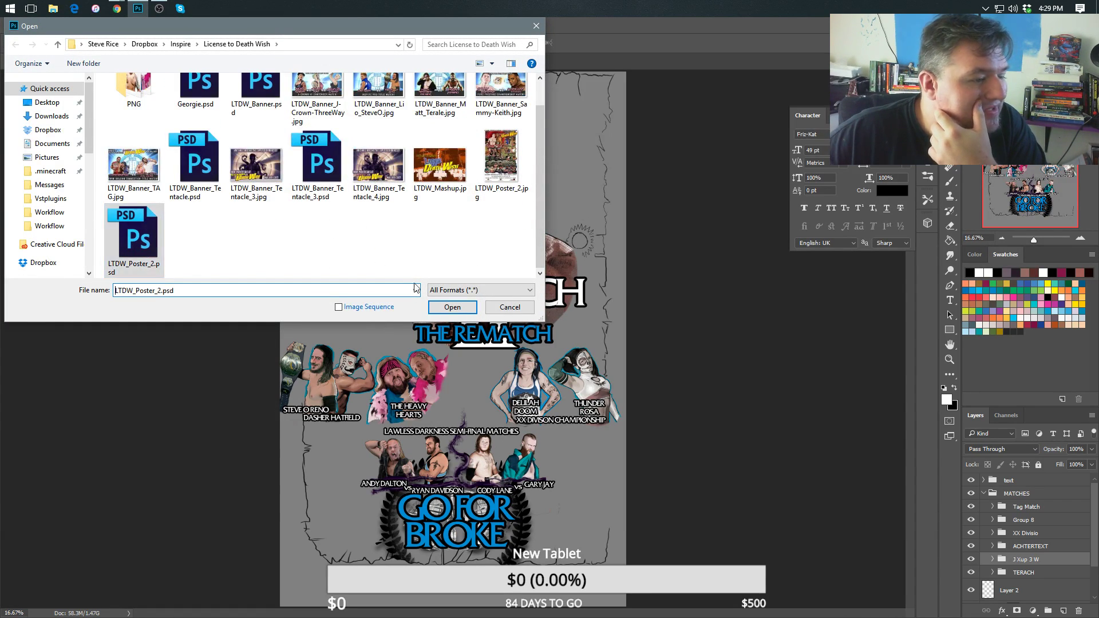
{"action": "left_click", "coordinate": [453, 307]}
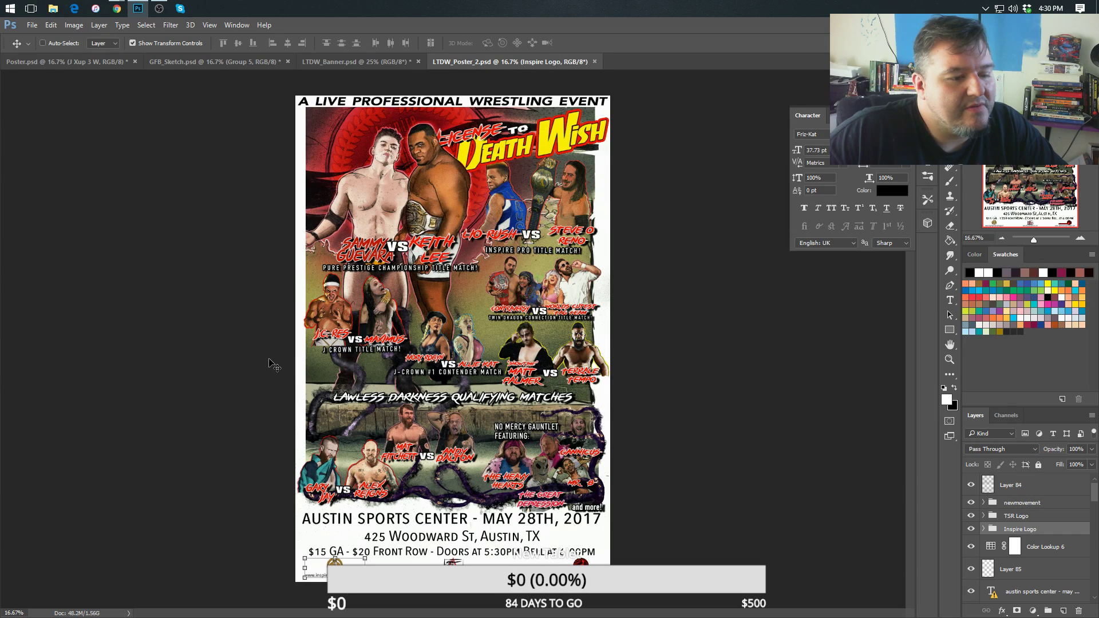
{"action": "mouse_move", "coordinate": [118, 7]}
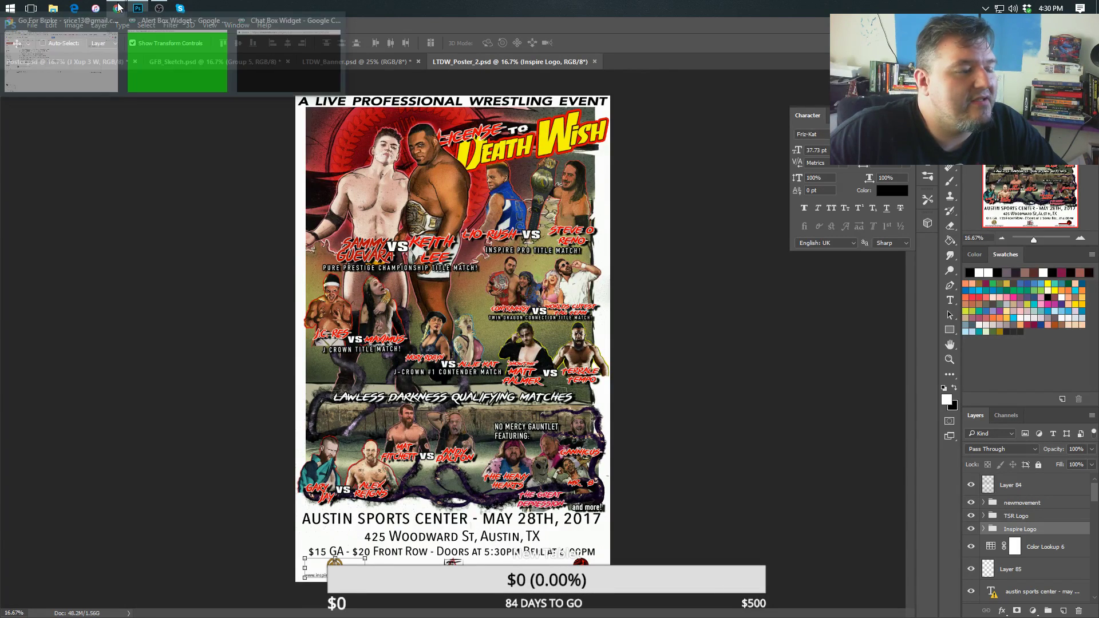
{"action": "left_click", "coordinate": [57, 58]}
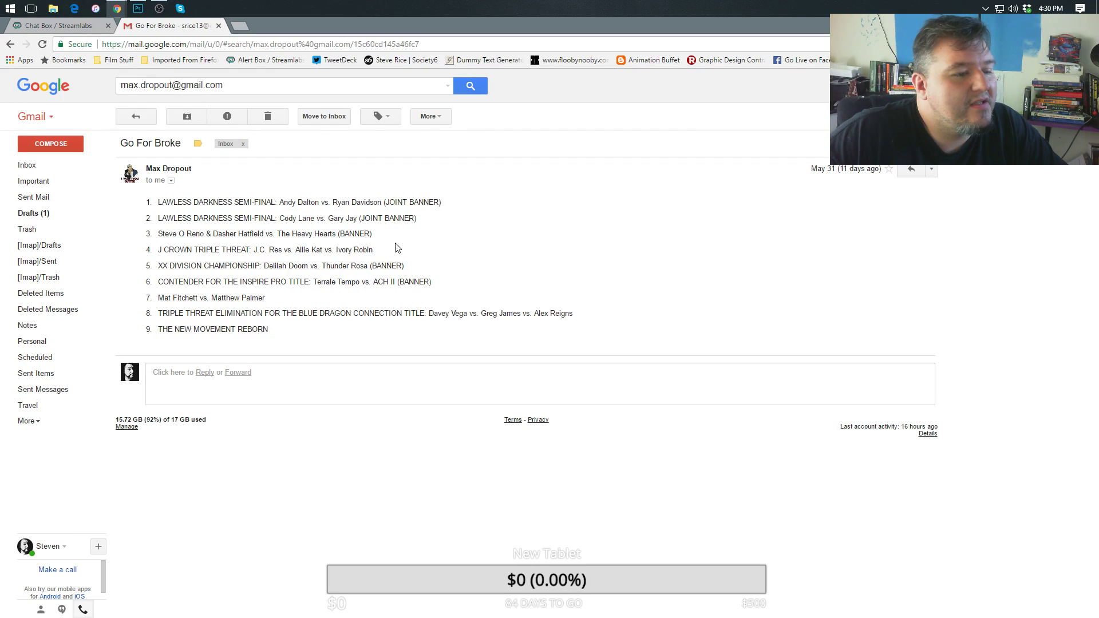
{"action": "left_click", "coordinate": [88, 25]}
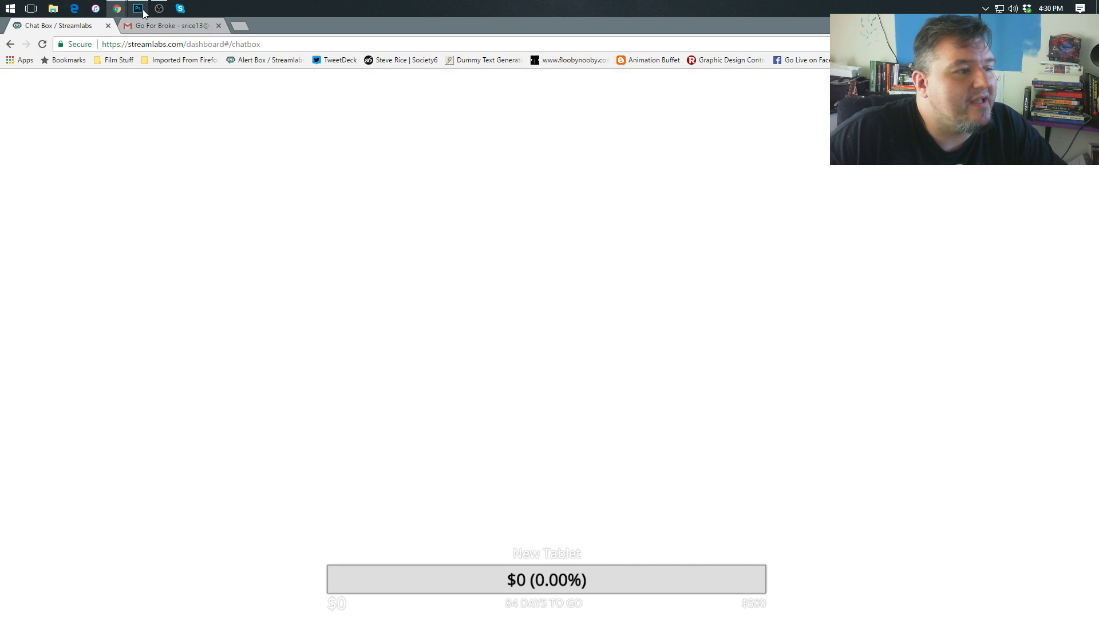
{"action": "left_click", "coordinate": [137, 8]}
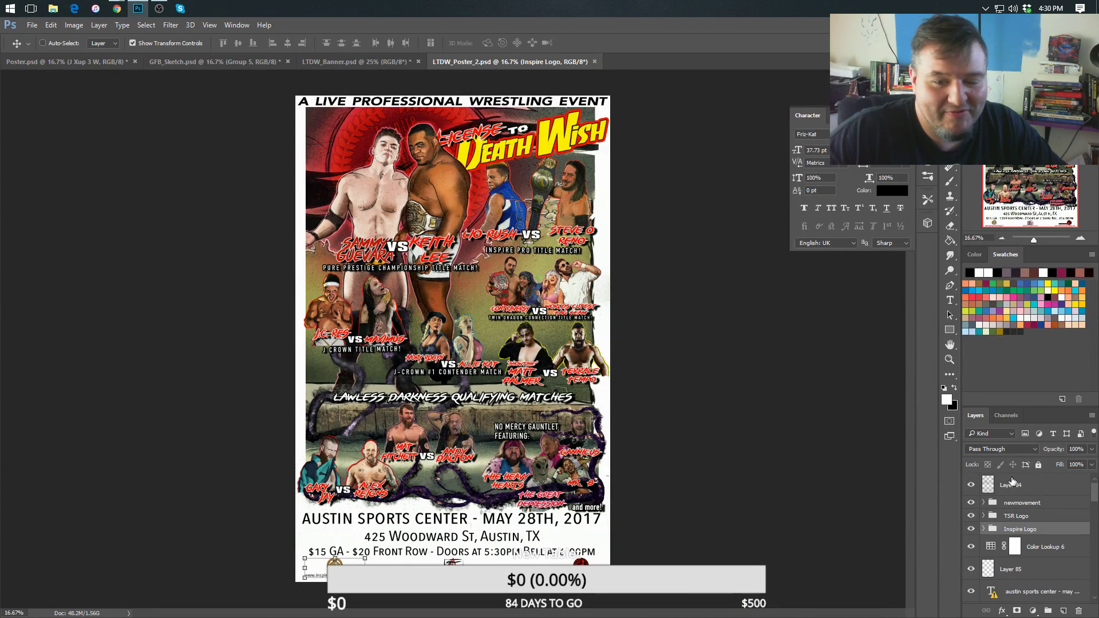
Expand the jojo_max and EC layer groups in the Layers panel.
{"action": "left_click_drag", "start_coordinate": [1094, 493], "coordinate": [1095, 536]}
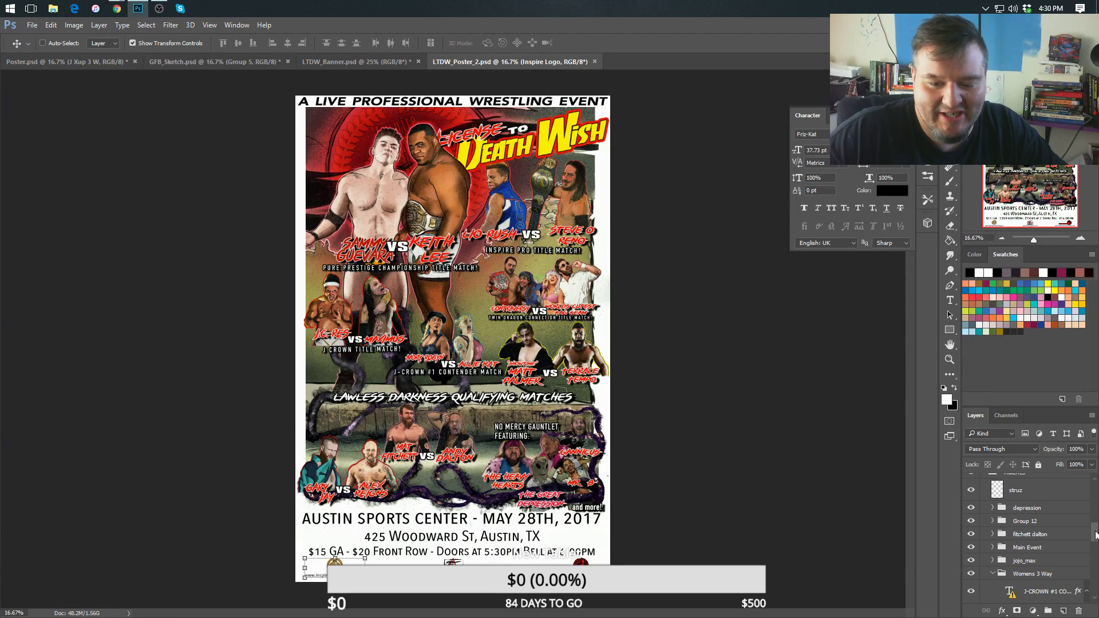
{"action": "left_click", "coordinate": [993, 560]}
{"action": "left_click", "coordinate": [1002, 587]}
{"action": "scroll", "coordinate": [1002, 544], "scroll_direction": "down", "scroll_amount": 2}
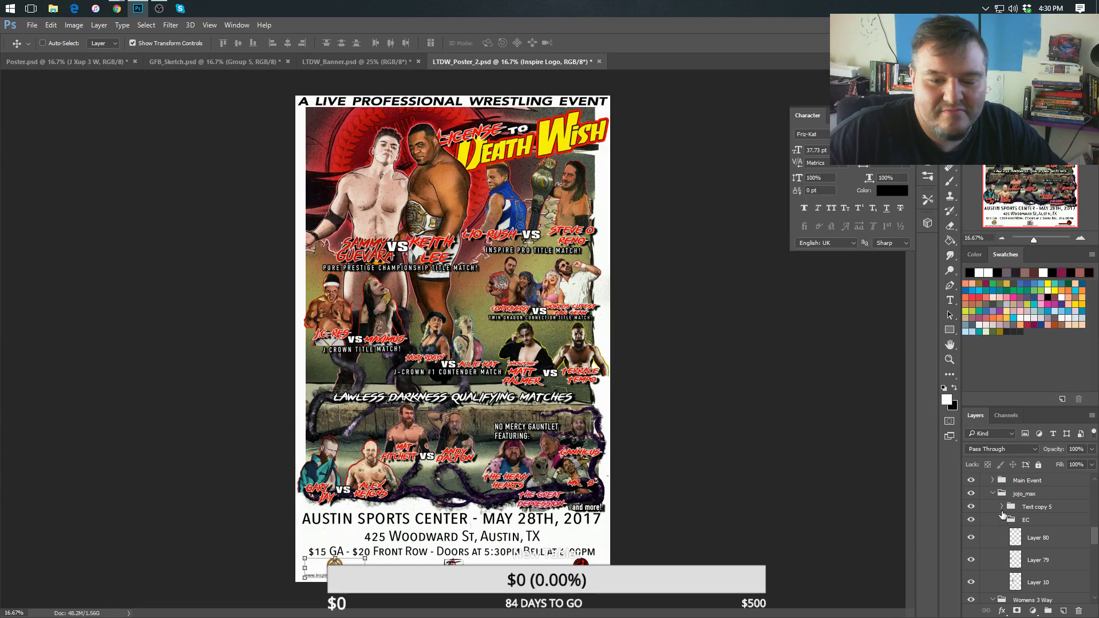
{"action": "left_click", "coordinate": [1003, 519]}
{"action": "left_click", "coordinate": [1002, 519]}
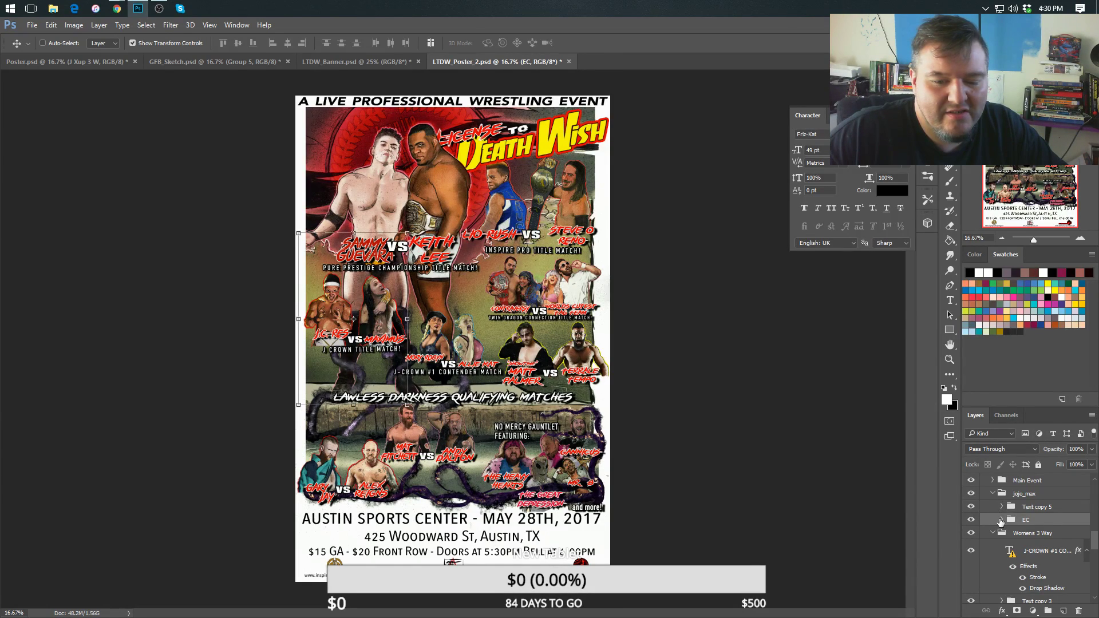
{"action": "left_click", "coordinate": [1002, 519]}
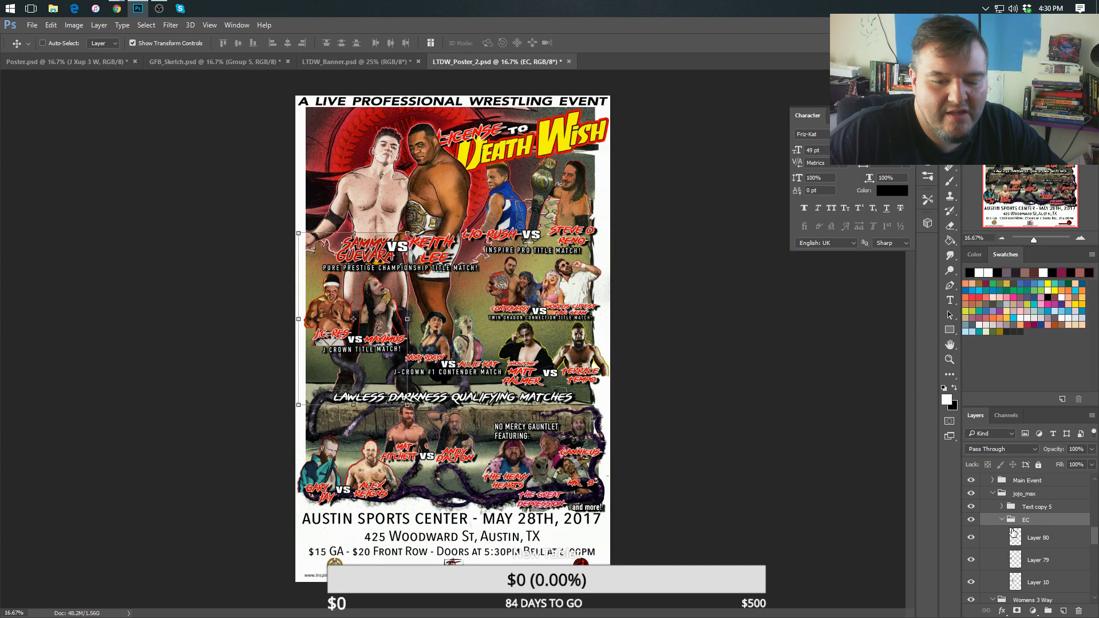
{"action": "scroll", "coordinate": [997, 535], "scroll_direction": "down", "scroll_amount": 2}
Make Layer 79 visible and selected, then float LTDW_Poster_2.psd in its own window.
{"action": "left_click", "coordinate": [972, 517]}
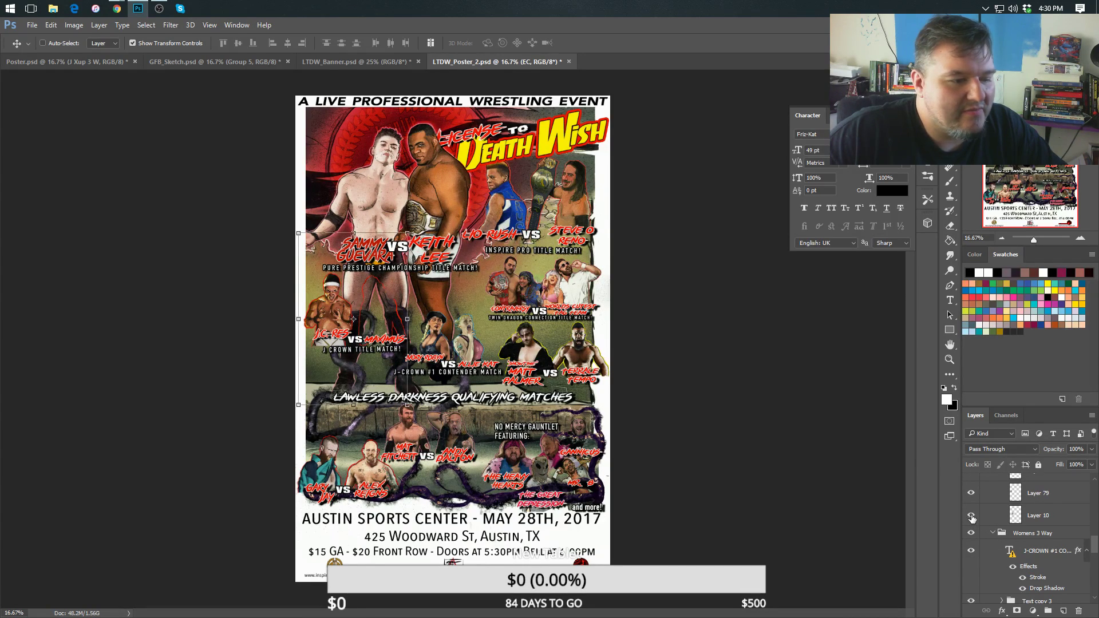
{"action": "left_click", "coordinate": [973, 496]}
{"action": "left_click", "coordinate": [973, 494]}
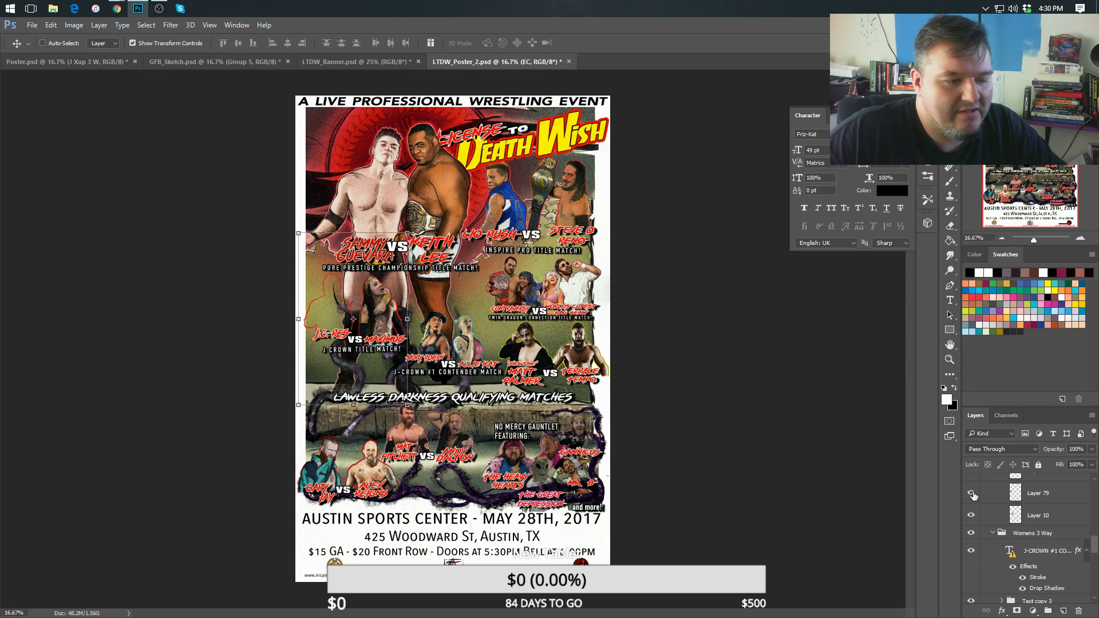
{"action": "left_click", "coordinate": [1034, 500]}
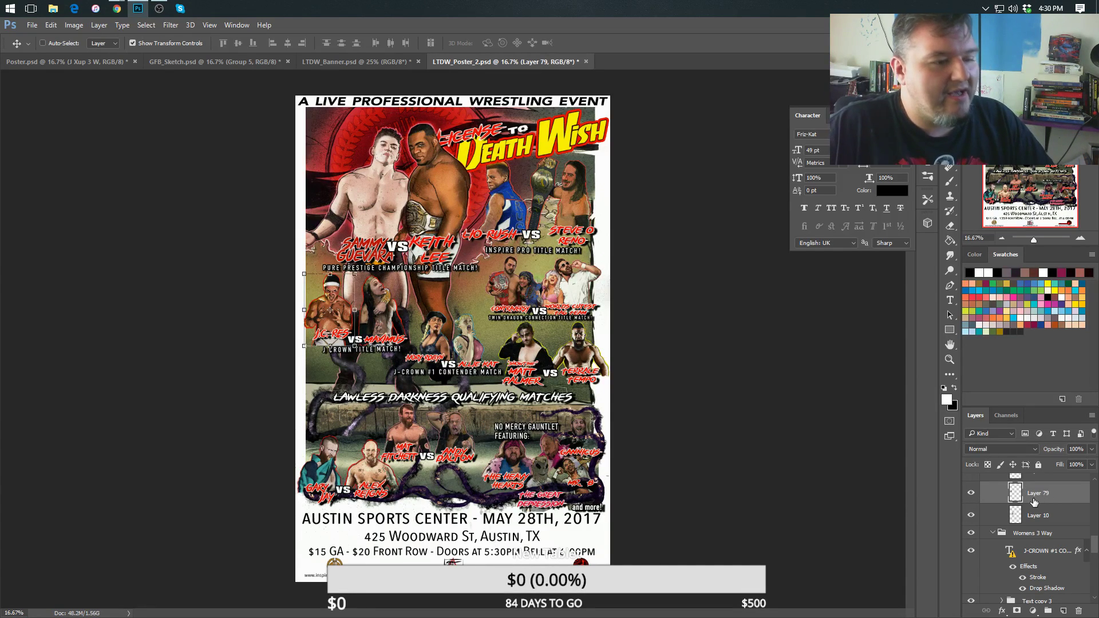
{"action": "left_click_drag", "start_coordinate": [489, 62], "coordinate": [448, 355]}
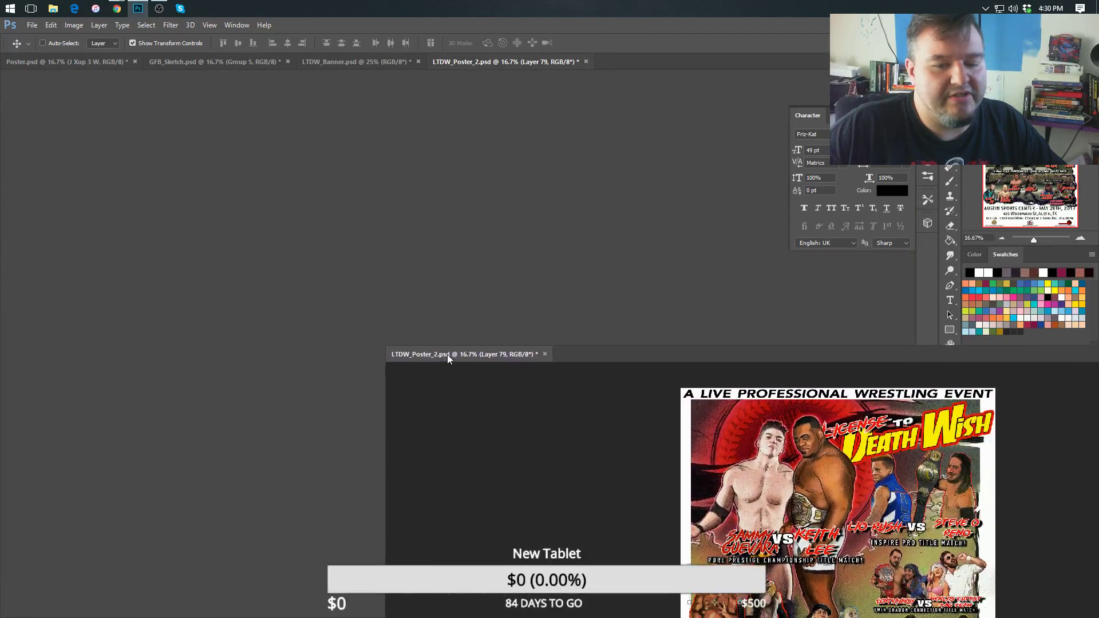
Copy the Layer 79 wrestler cutout into Poster.psd and tuck the LTDW_Poster_2 window away.
{"action": "left_click_drag", "start_coordinate": [567, 352], "coordinate": [755, 237]}
{"action": "left_click_drag", "start_coordinate": [1048, 501], "coordinate": [375, 176]}
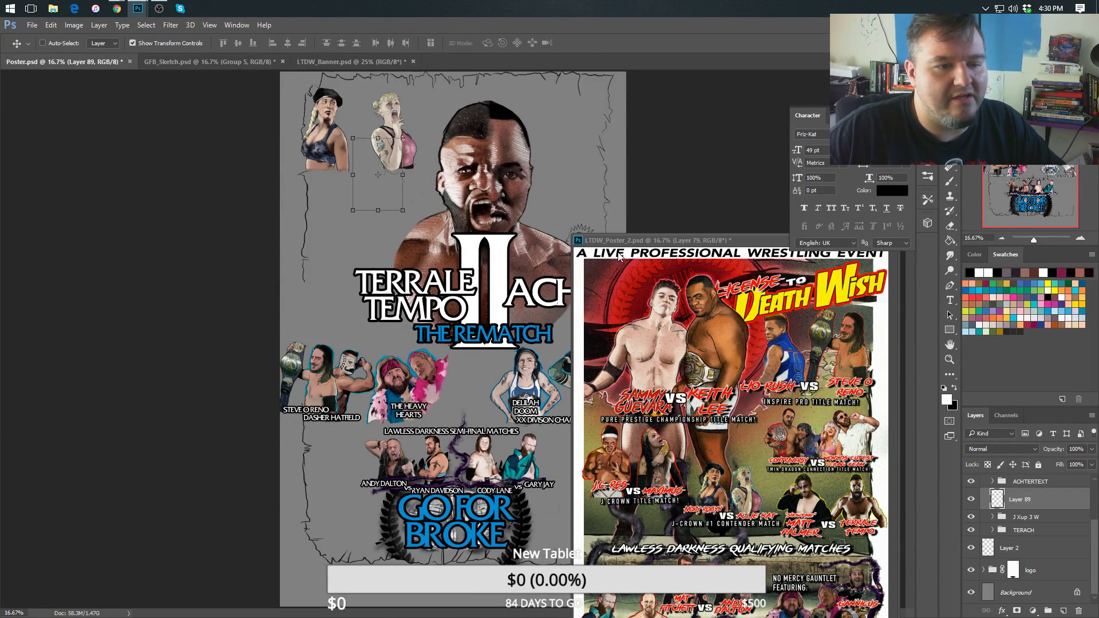
{"action": "left_click_drag", "start_coordinate": [709, 239], "coordinate": [499, 282]}
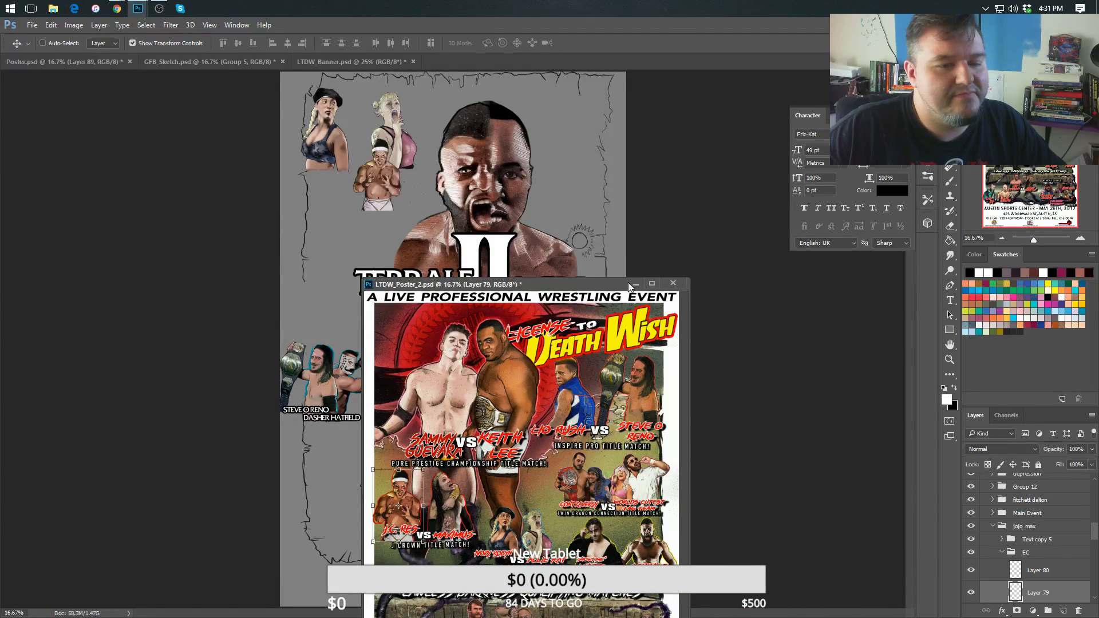
{"action": "left_click", "coordinate": [636, 284]}
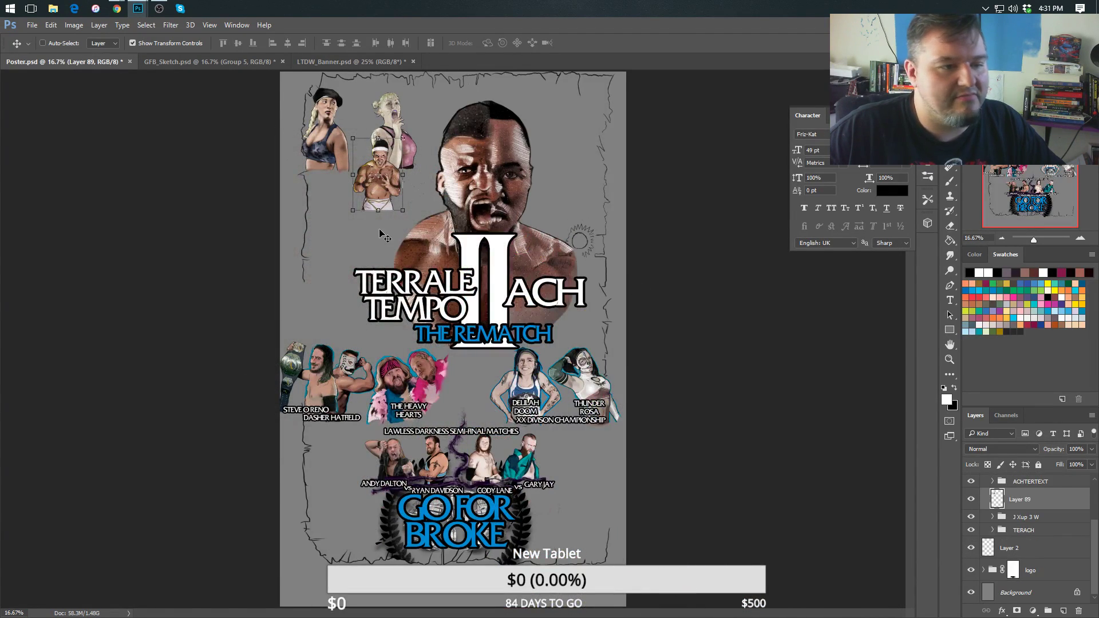
Enlarge the wrestler to about 120% and place him between the two women.
{"action": "left_click_drag", "start_coordinate": [387, 194], "coordinate": [368, 180]}
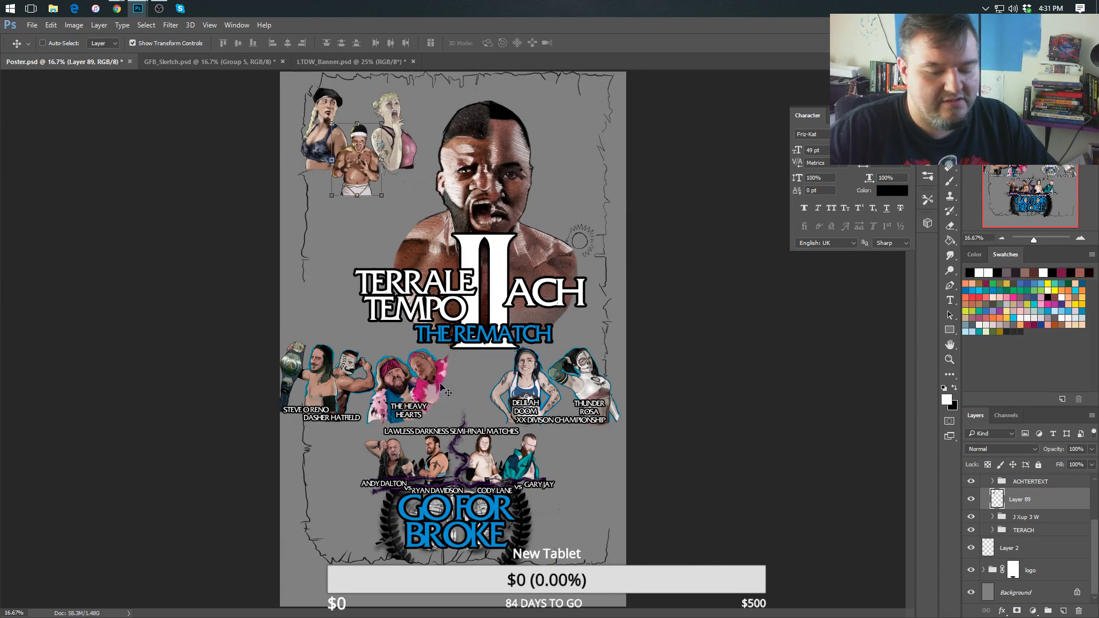
{"action": "key", "text": "shift"}
{"action": "left_click", "coordinate": [382, 195]}
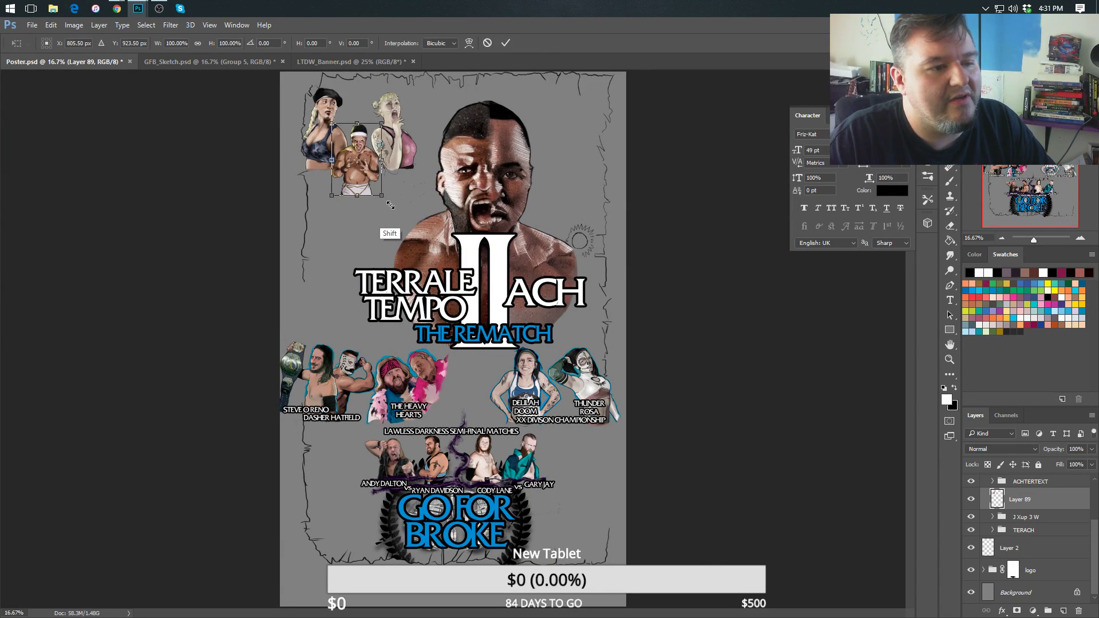
{"action": "left_click_drag", "start_coordinate": [392, 209], "coordinate": [395, 212]}
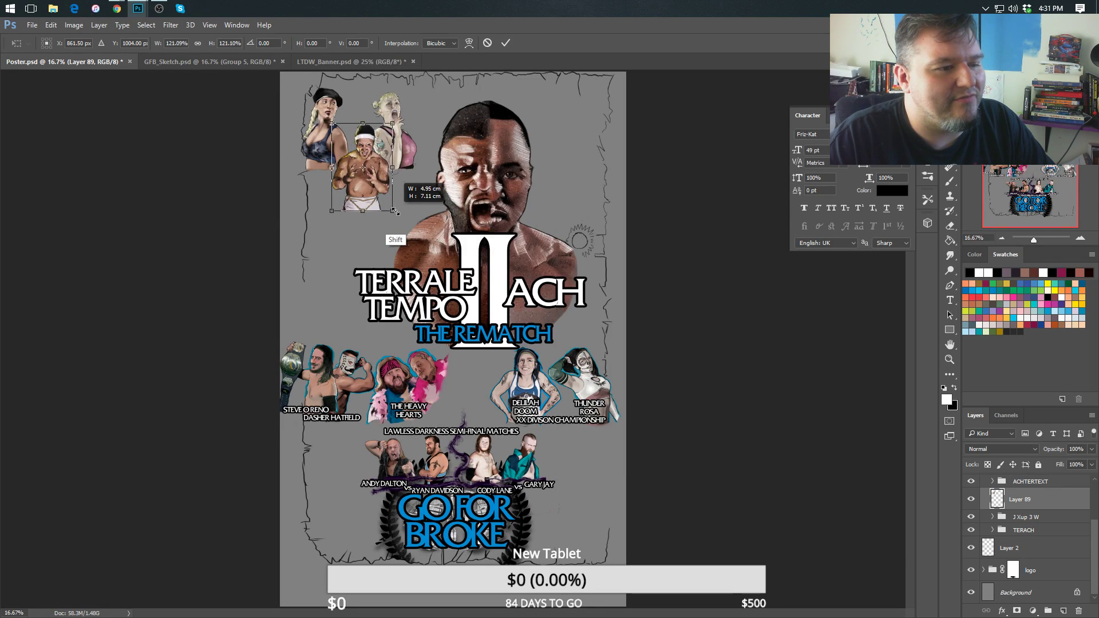
{"action": "key", "text": "Return"}
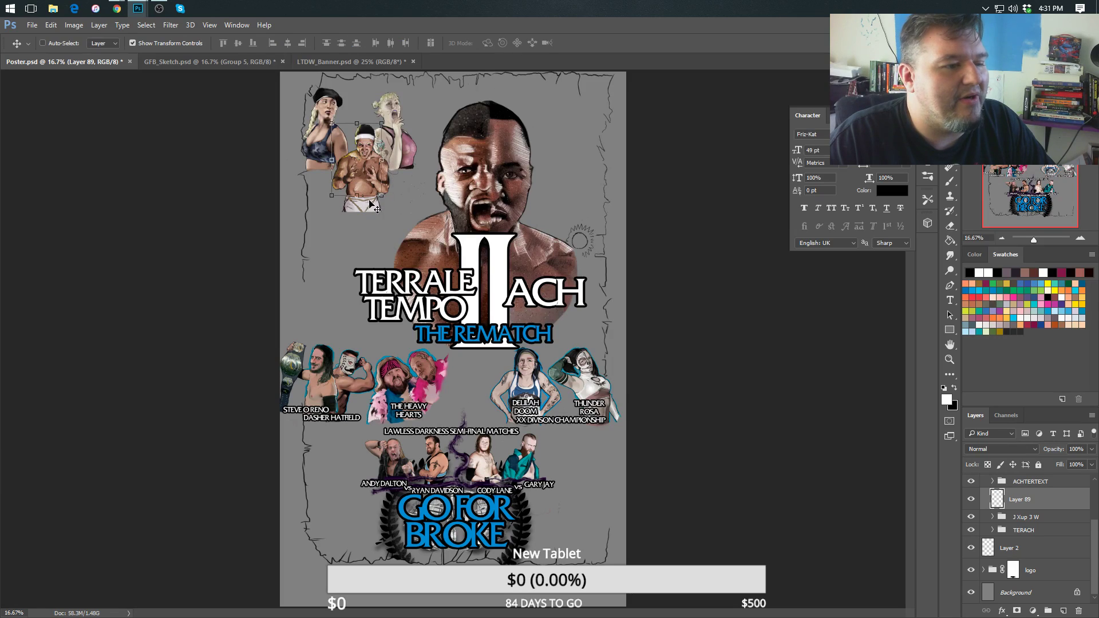
{"action": "left_click_drag", "start_coordinate": [364, 188], "coordinate": [359, 157]}
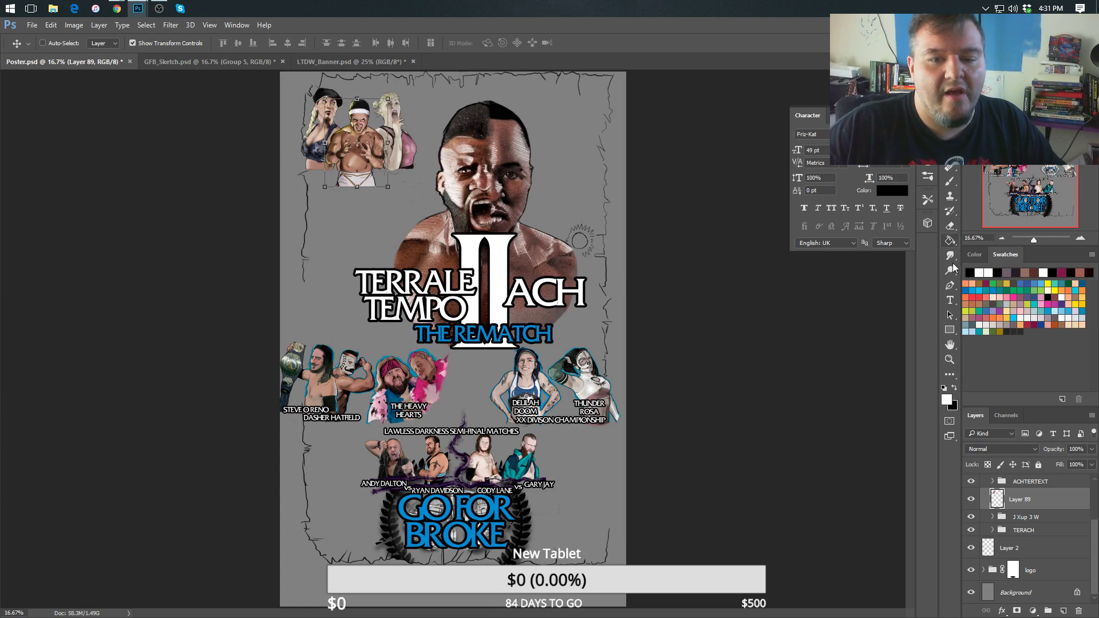
{"action": "left_click", "coordinate": [950, 300]}
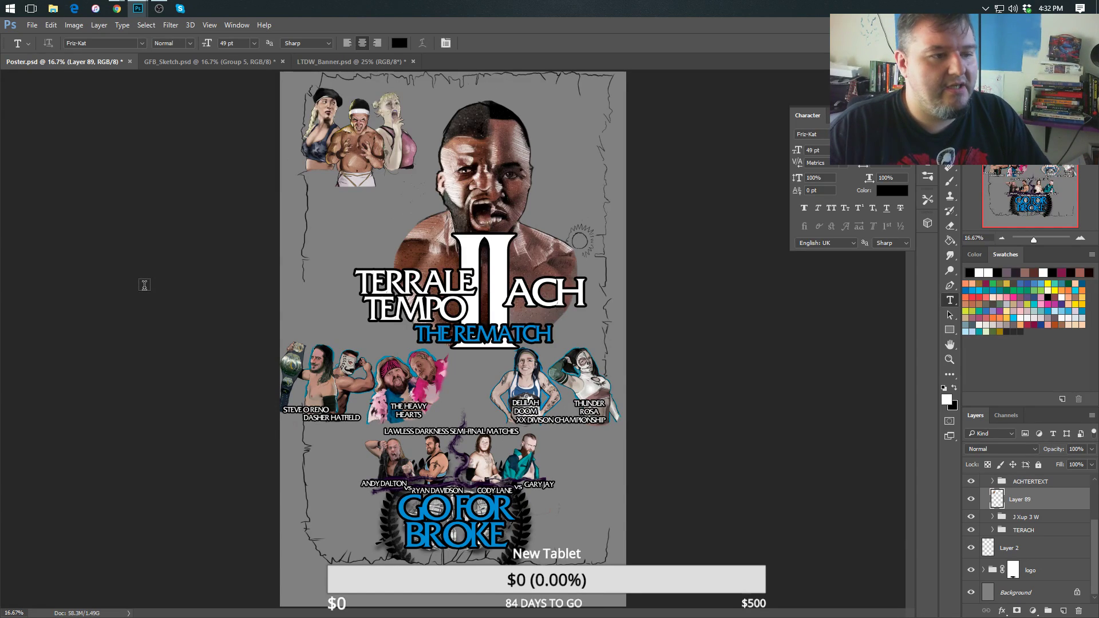
Add an IVORY ROBYN text label and colour it white (ffffff).
{"action": "left_click", "coordinate": [269, 192]}
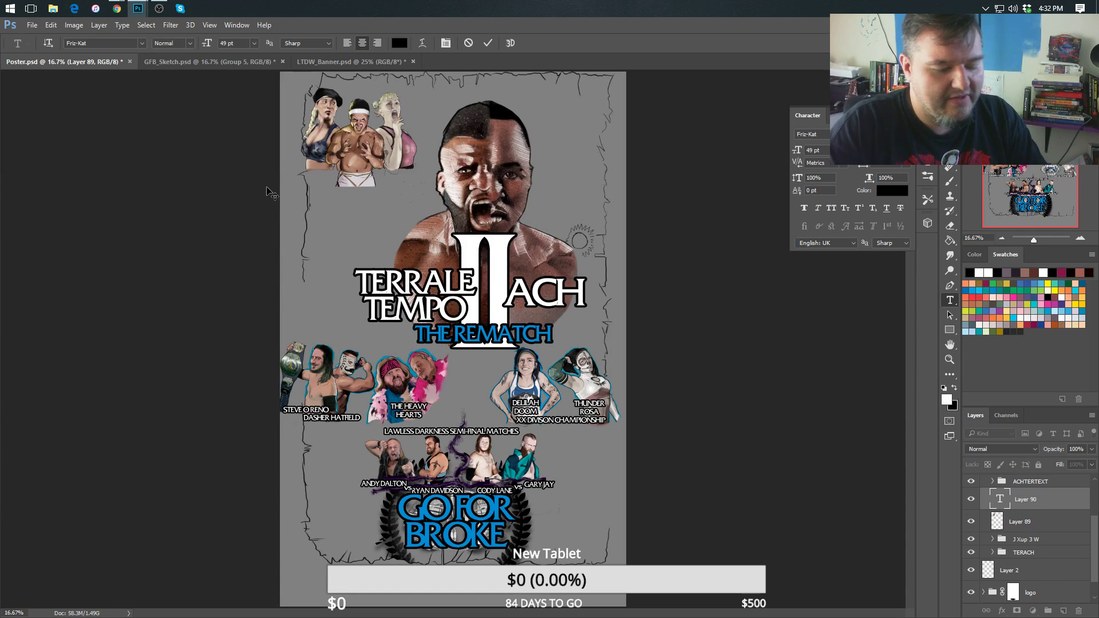
{"action": "type", "text": "Ivory"}
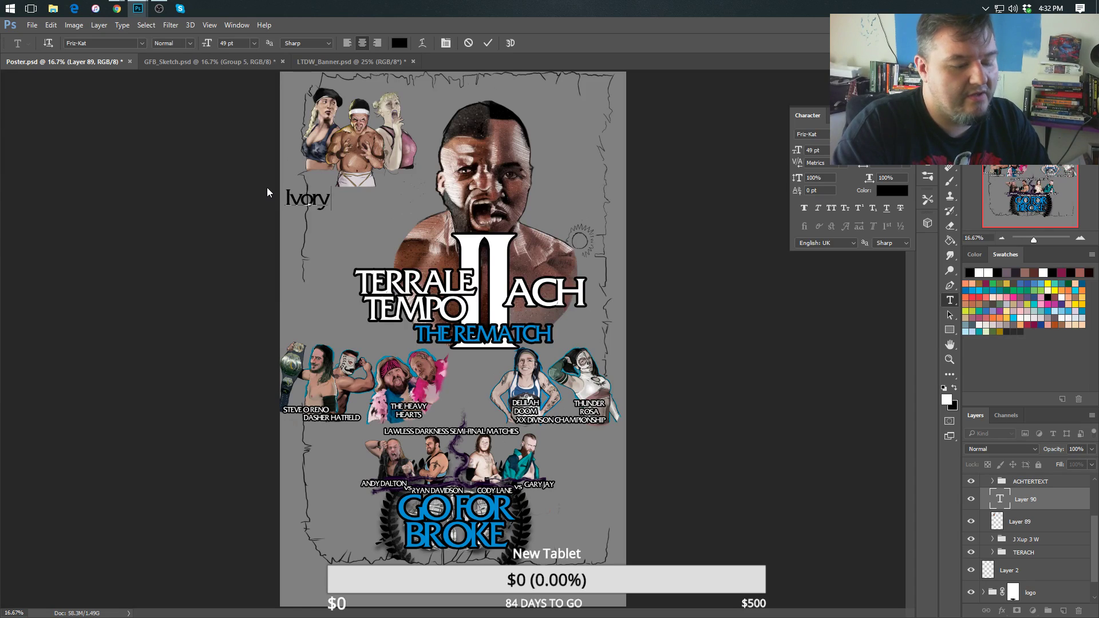
{"action": "key", "text": "BackSpace"}
{"action": "key", "text": "BackSpace"}
{"action": "key", "text": "BackSpace"}
{"action": "key", "text": "BackSpace"}
{"action": "key", "text": "BackSpace"}
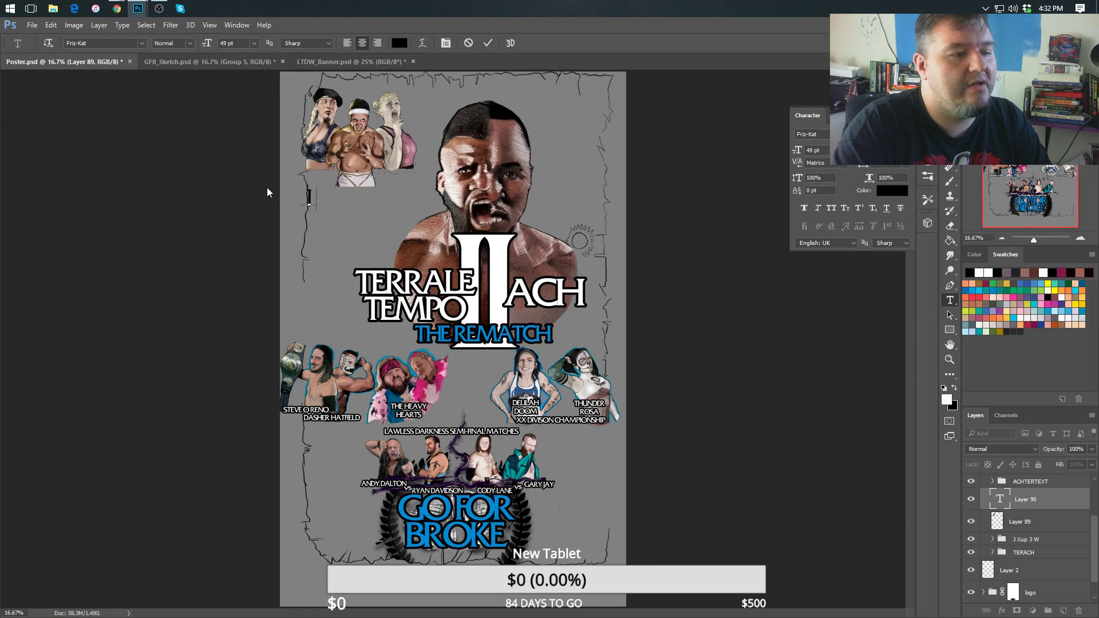
{"action": "type", "text": "Ivory Rob"}
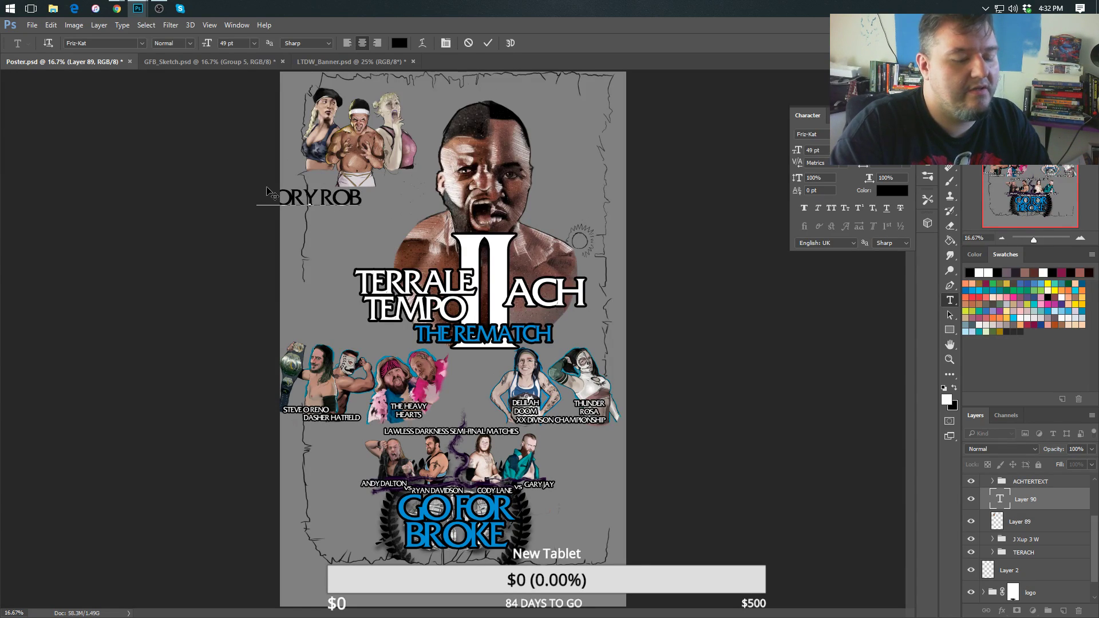
{"action": "type", "text": "yn"}
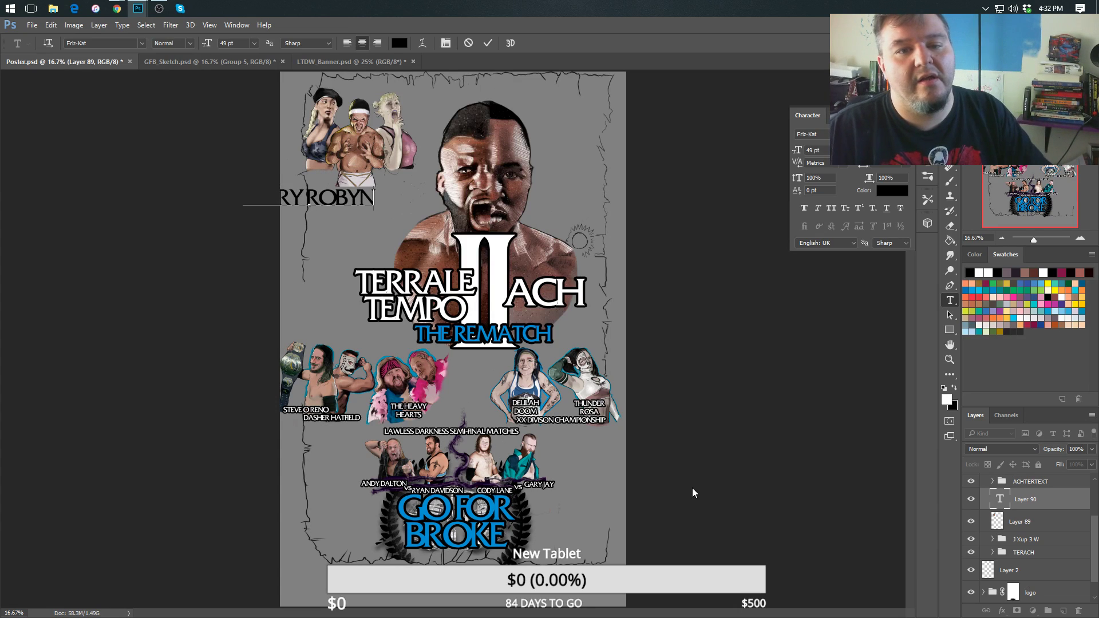
{"action": "left_click", "coordinate": [950, 77]}
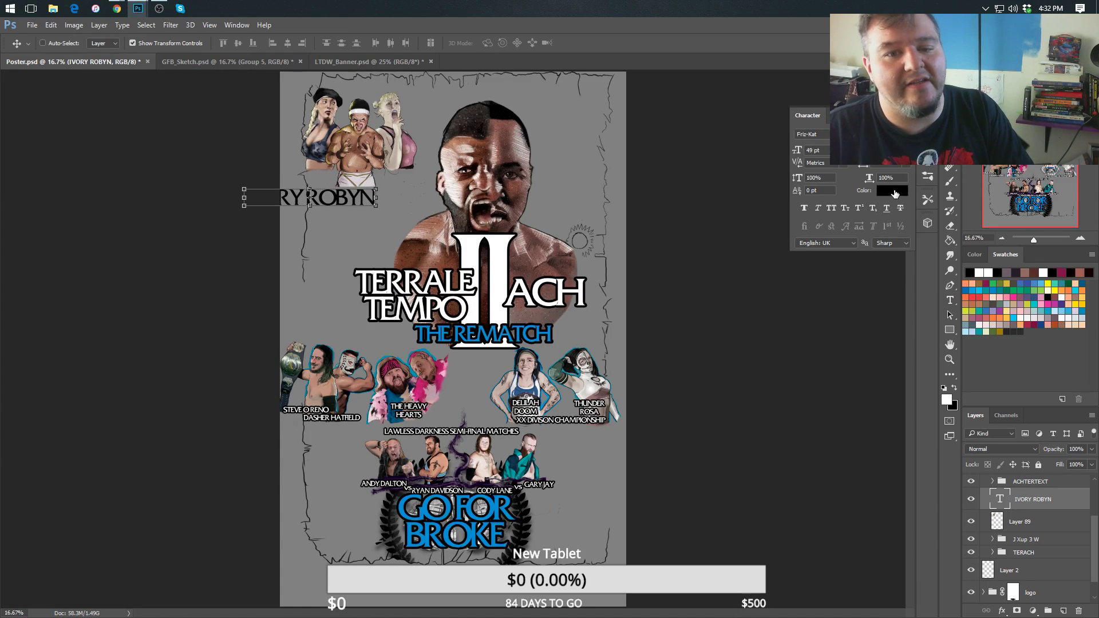
{"action": "left_click", "coordinate": [895, 194]}
{"action": "type", "text": "ffffff"}
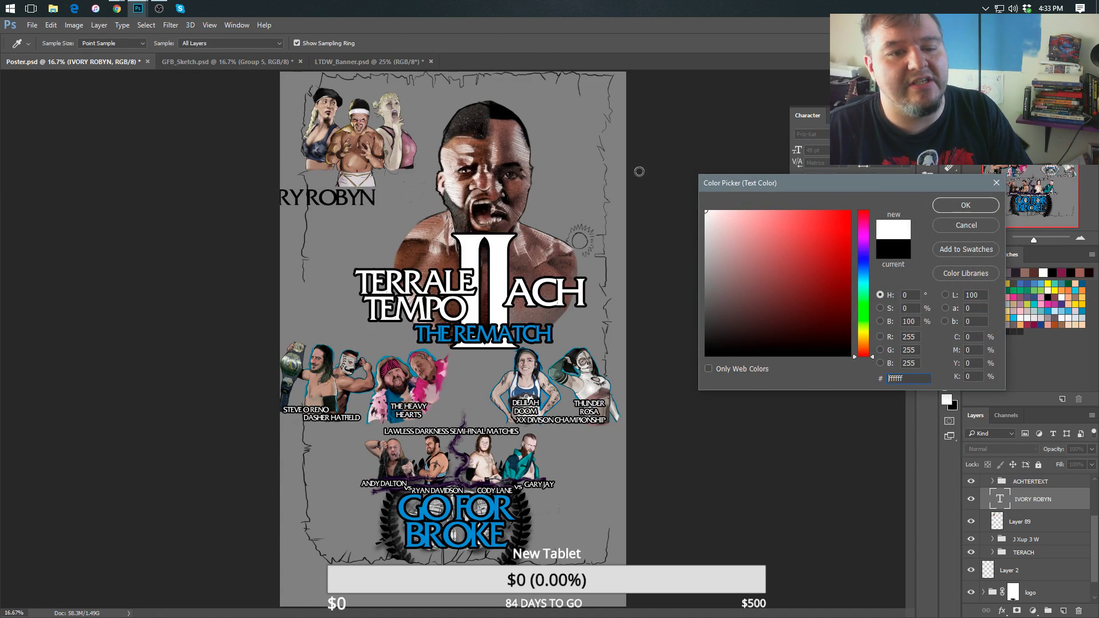
{"action": "left_click", "coordinate": [951, 207]}
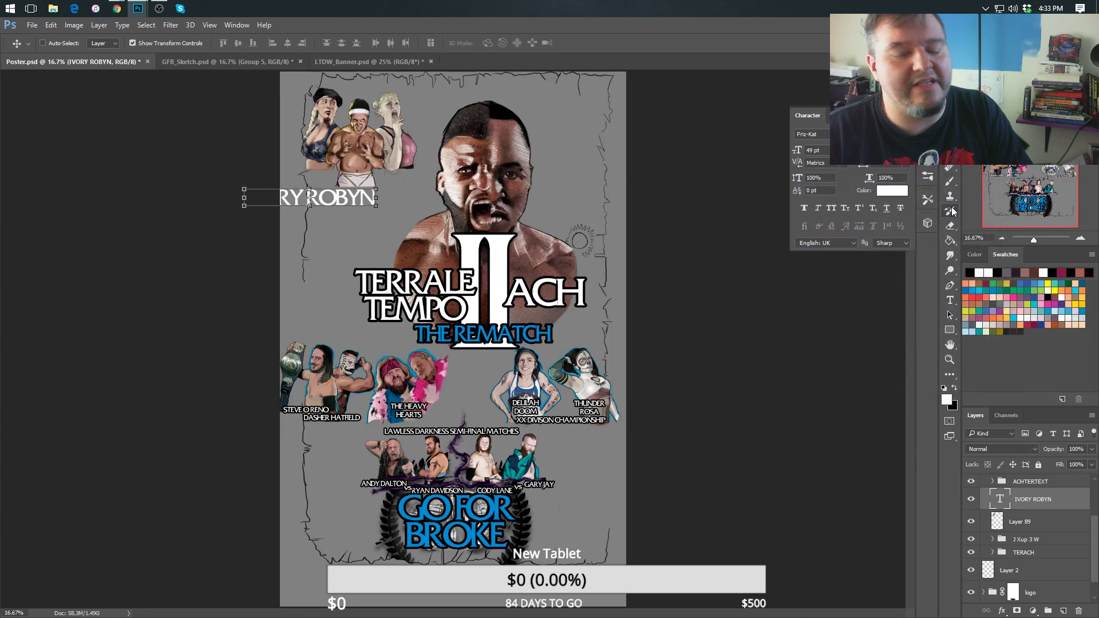
Give the IVORY ROBYN label a black Stroke layer style.
{"action": "left_click", "coordinate": [99, 25]}
{"action": "mouse_move", "coordinate": [74, 24]}
{"action": "mouse_move", "coordinate": [87, 54]}
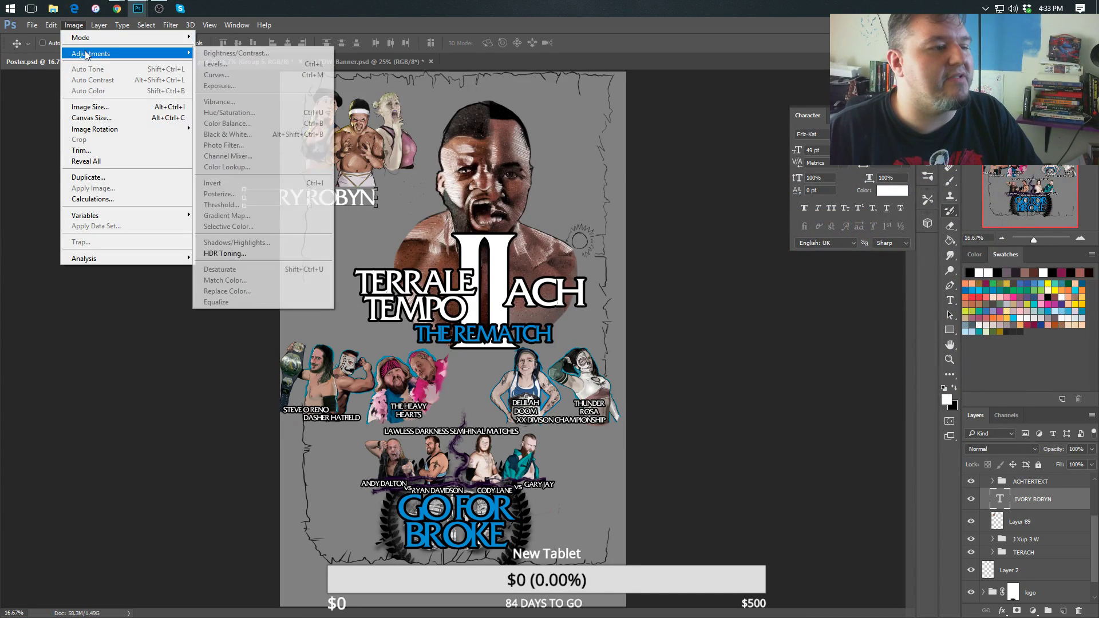
{"action": "left_click", "coordinate": [95, 26]}
{"action": "left_click", "coordinate": [98, 25]}
{"action": "mouse_move", "coordinate": [137, 139]}
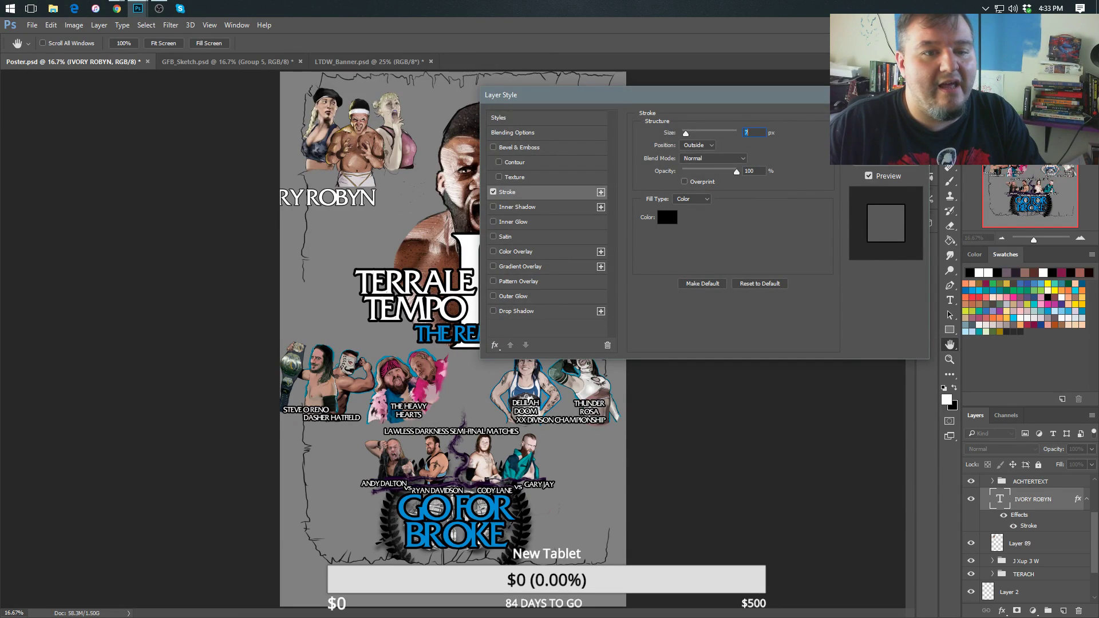
{"action": "key", "text": "Return"}
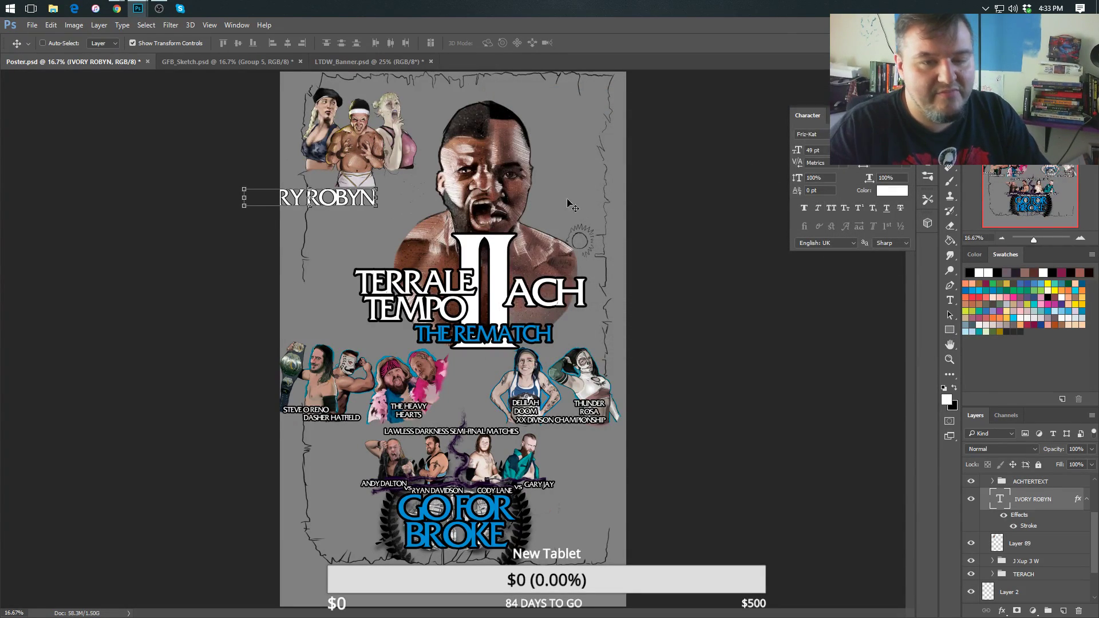
Set IVORY ROBYN to 24 pt and move it under the left wrestler.
{"action": "left_click", "coordinate": [838, 150]}
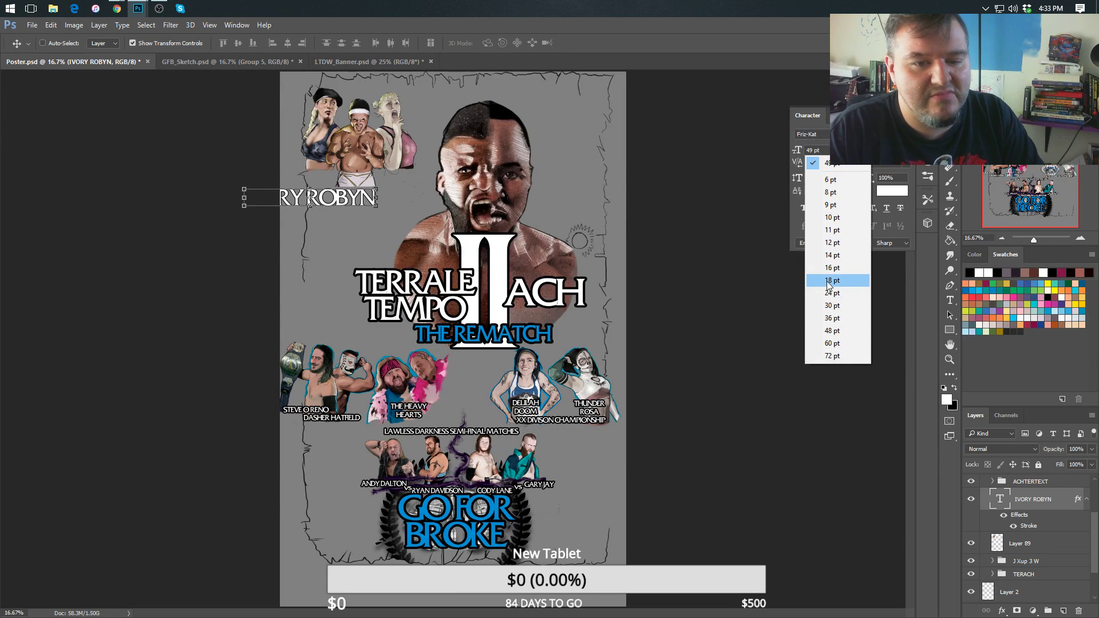
{"action": "left_click", "coordinate": [823, 292]}
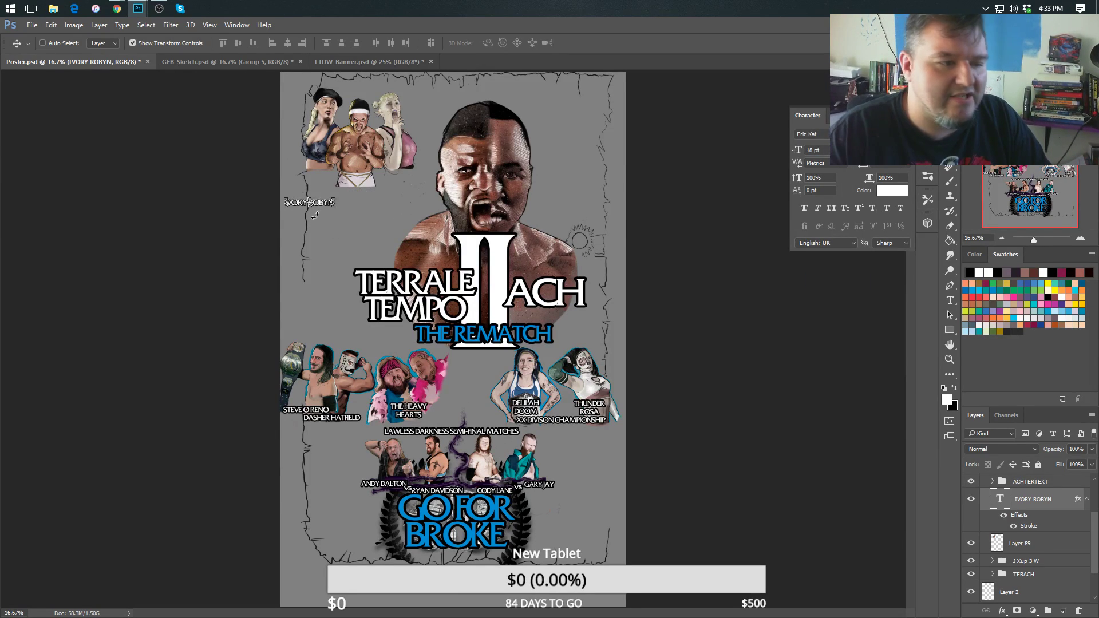
{"action": "left_click", "coordinate": [836, 150]}
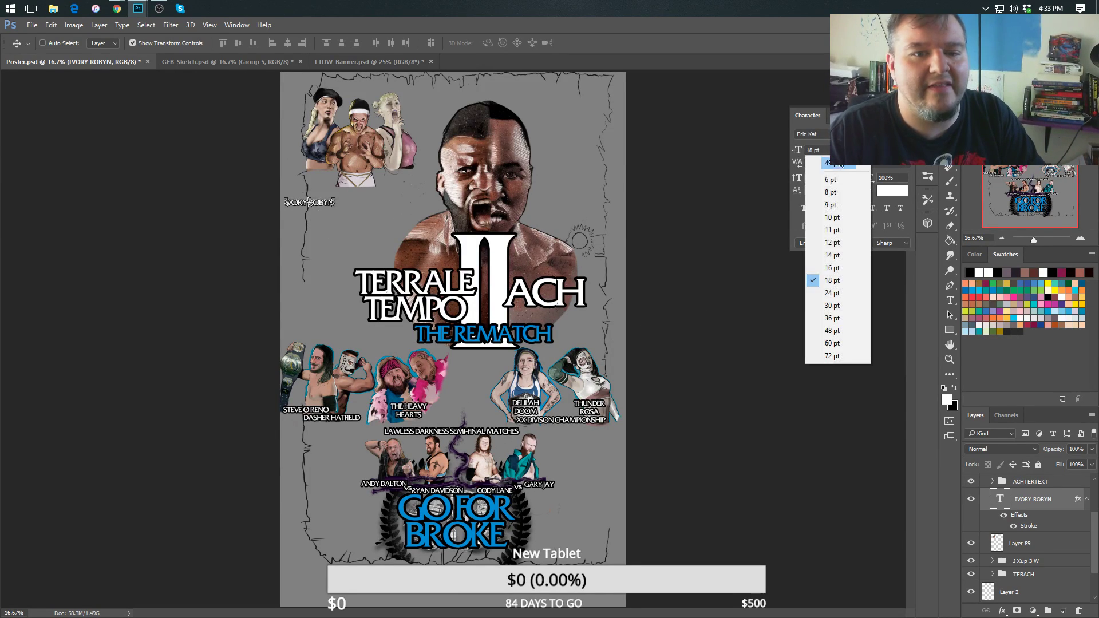
{"action": "left_click", "coordinate": [822, 292]}
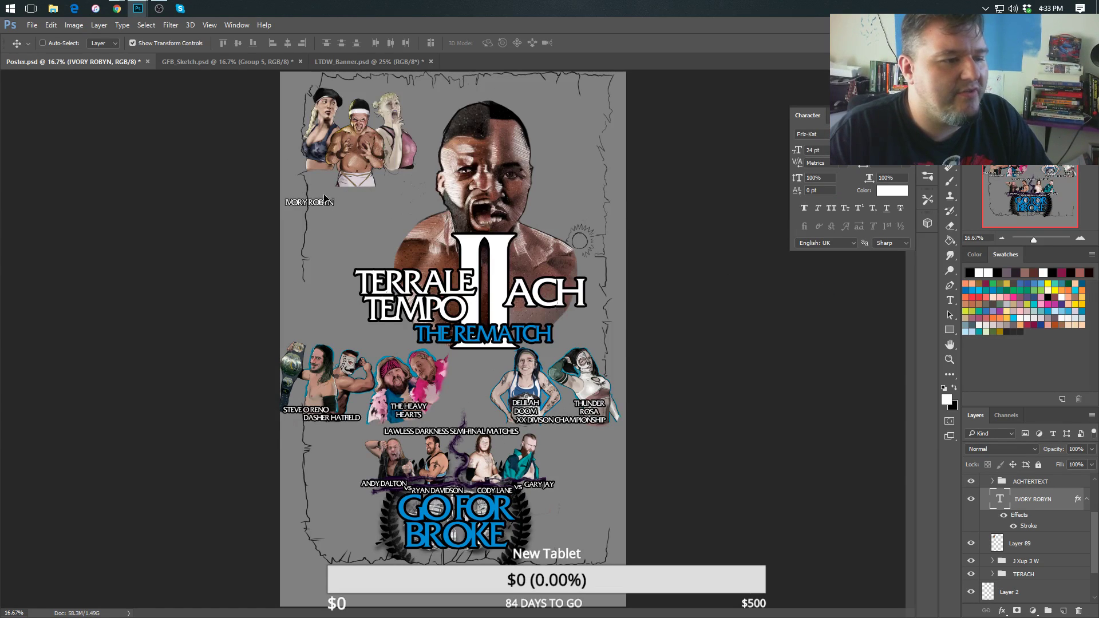
{"action": "left_click_drag", "start_coordinate": [325, 204], "coordinate": [333, 169]}
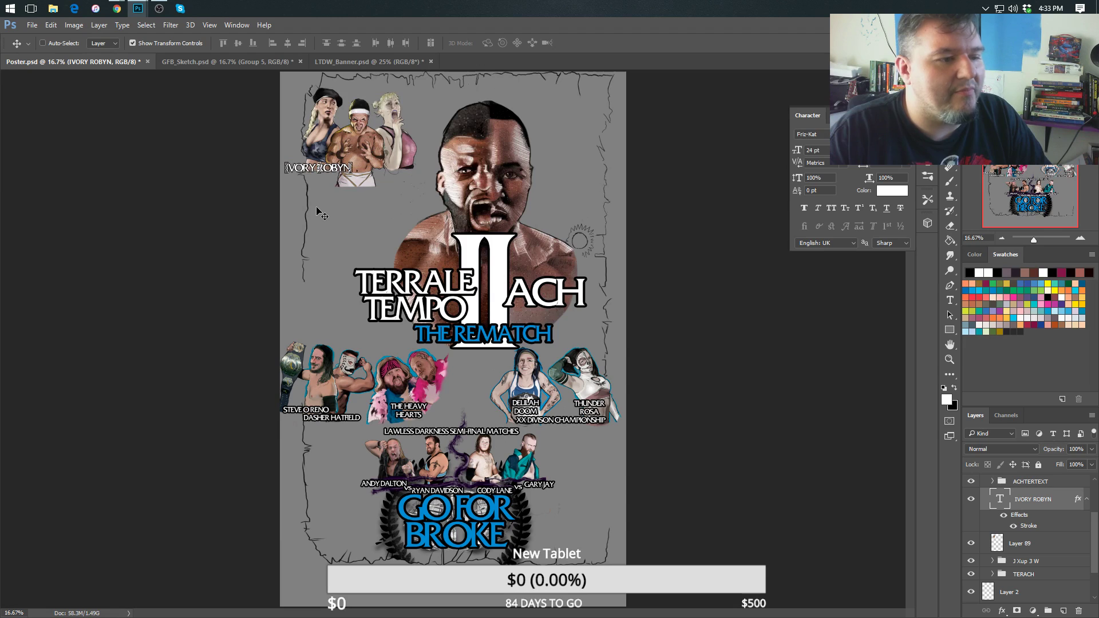
{"action": "left_click", "coordinate": [950, 300]}
Type an ALLIE KAT label below the trio, then bring the browser to the front.
{"action": "left_click", "coordinate": [339, 215]}
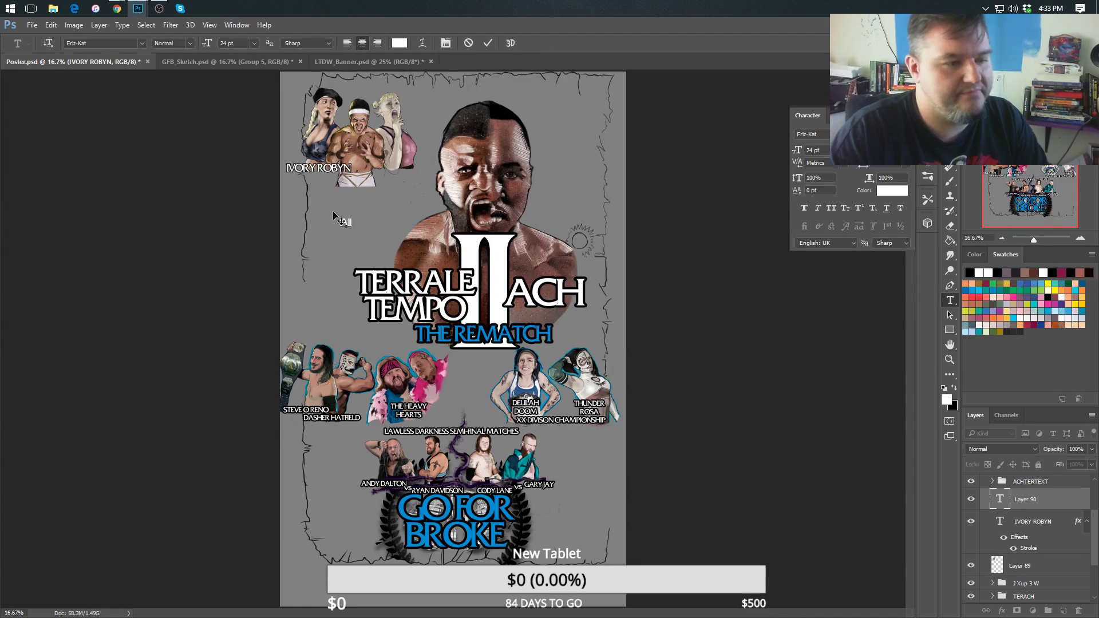
{"action": "type", "text": "ALUE"}
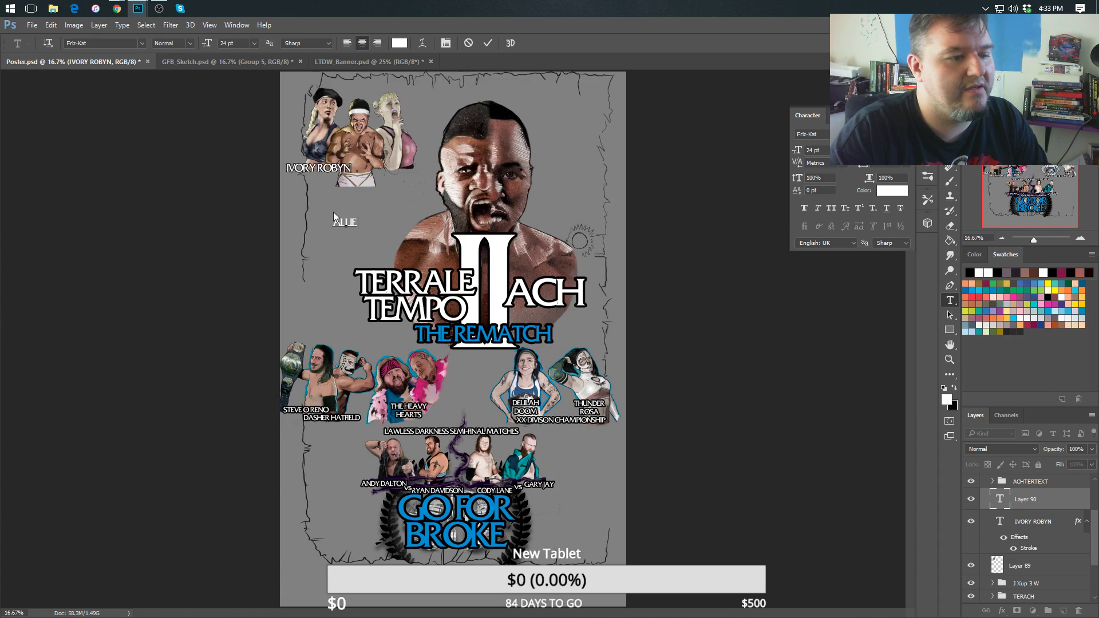
{"action": "type", "text": " KAT"}
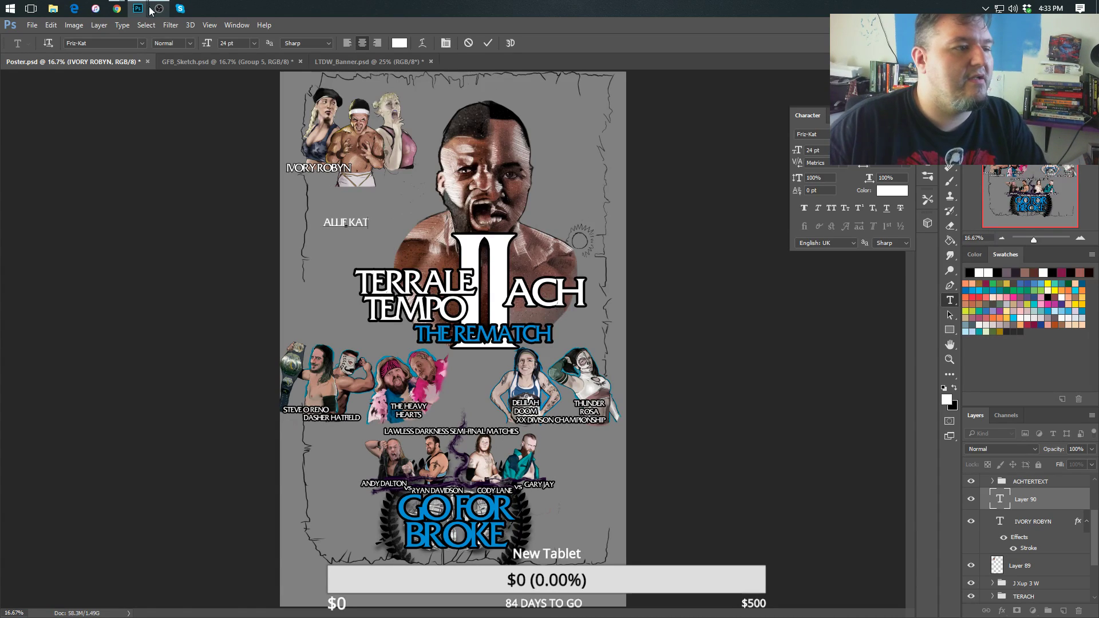
{"action": "left_click", "coordinate": [123, 10]}
{"action": "left_click", "coordinate": [71, 60]}
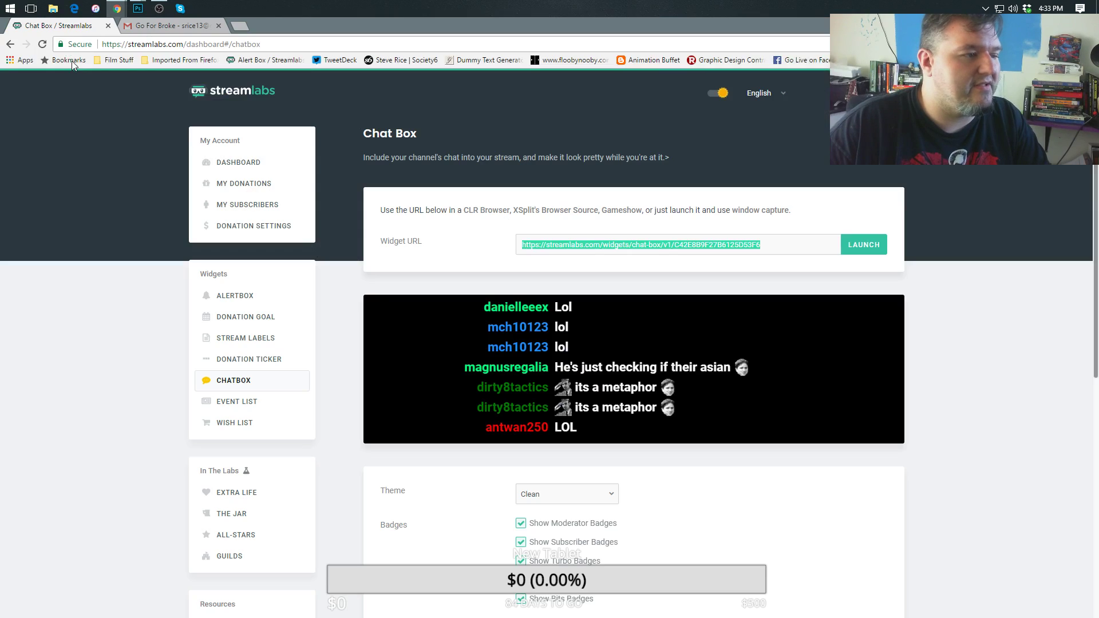
Check the match list in the Go For Broke email, then return to Poster.psd.
{"action": "left_click", "coordinate": [189, 27]}
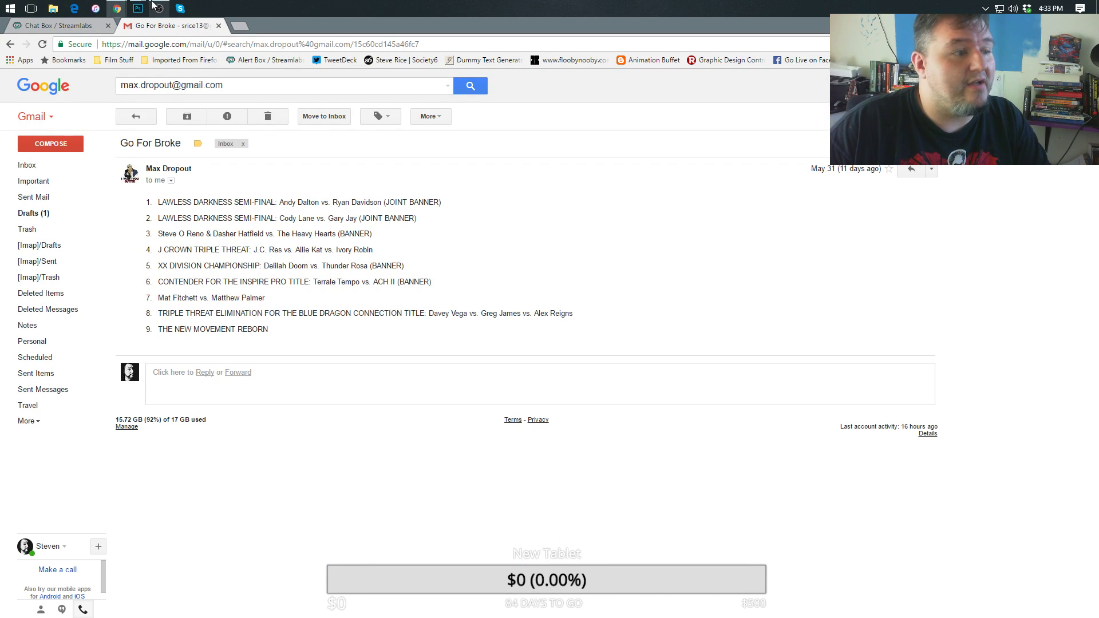
{"action": "mouse_move", "coordinate": [139, 12]}
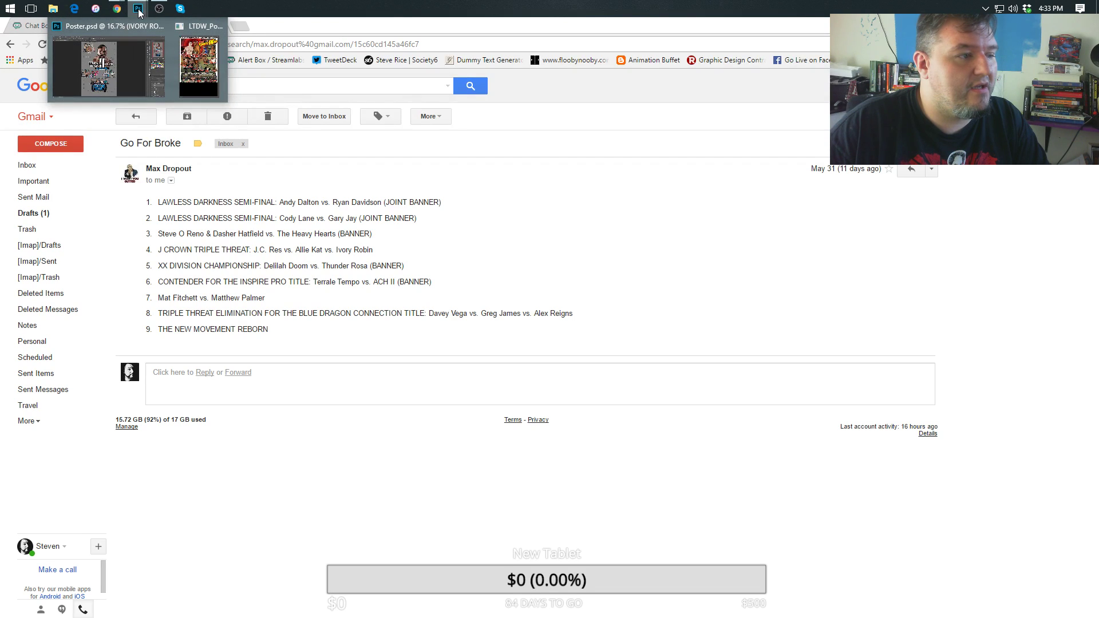
{"action": "left_click", "coordinate": [130, 63]}
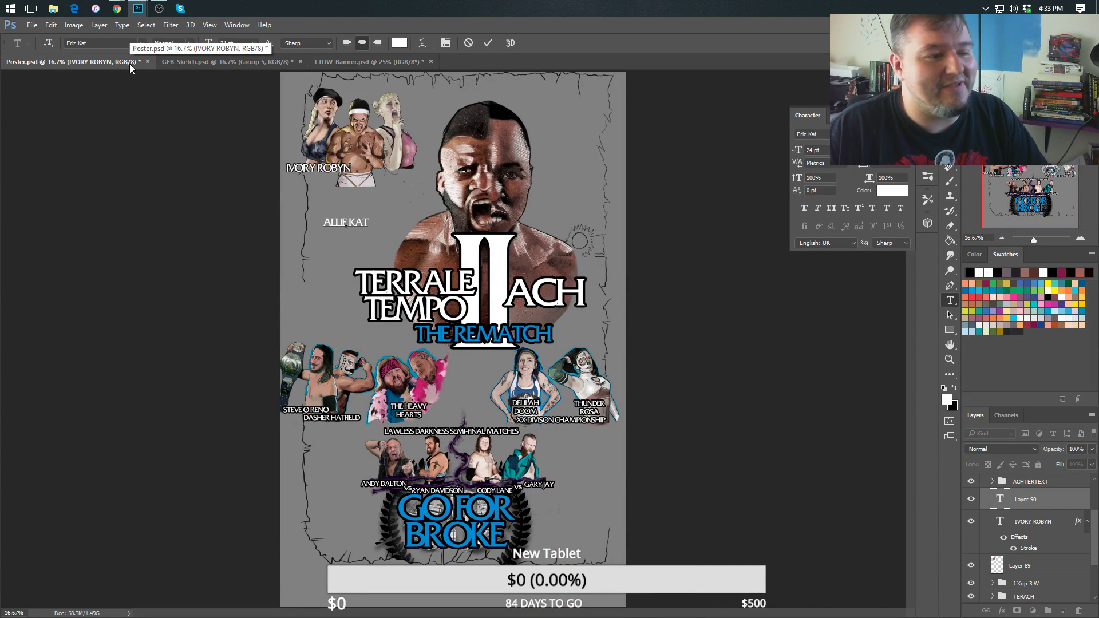
Commit the ALLIE KAT text and move it beside IVORY ROBYN.
{"action": "key", "text": "ctrl+Return"}
{"action": "key", "text": "v"}
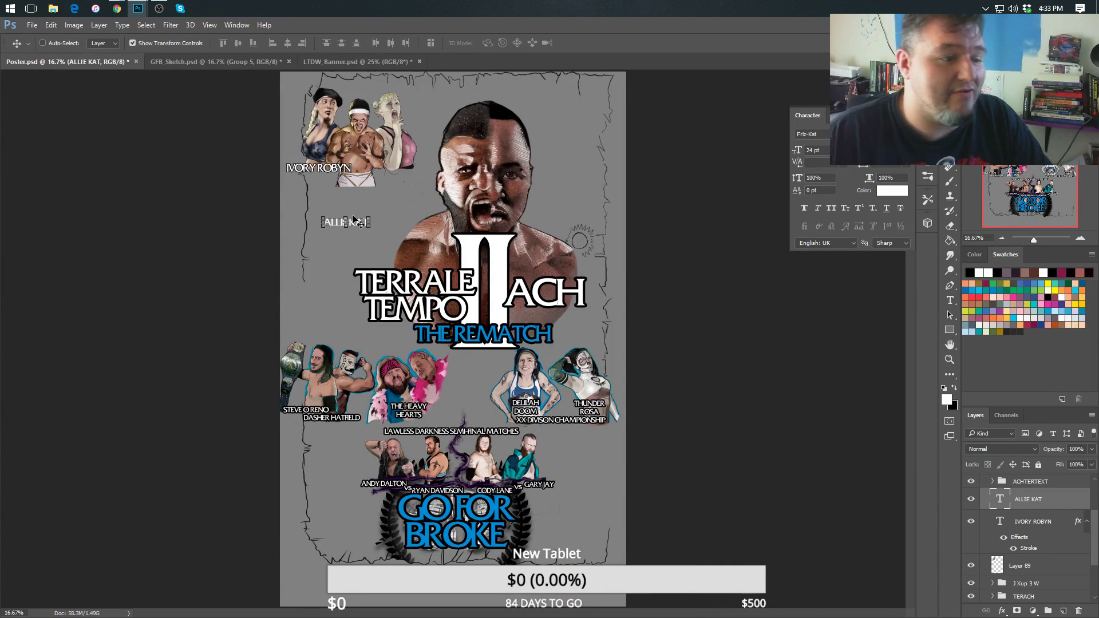
{"action": "key", "text": "ctrl"}
{"action": "left_click_drag", "start_coordinate": [356, 224], "coordinate": [404, 171]}
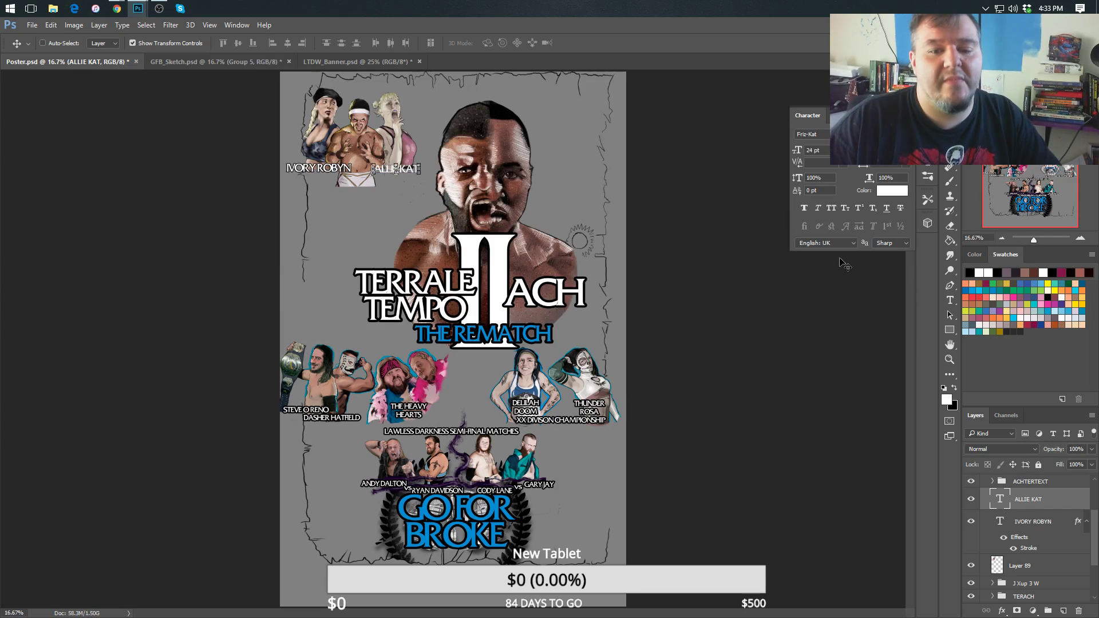
Paste the stroke layer style onto ALLIE KAT and set its size to 10 px.
{"action": "right_click", "coordinate": [1033, 502]}
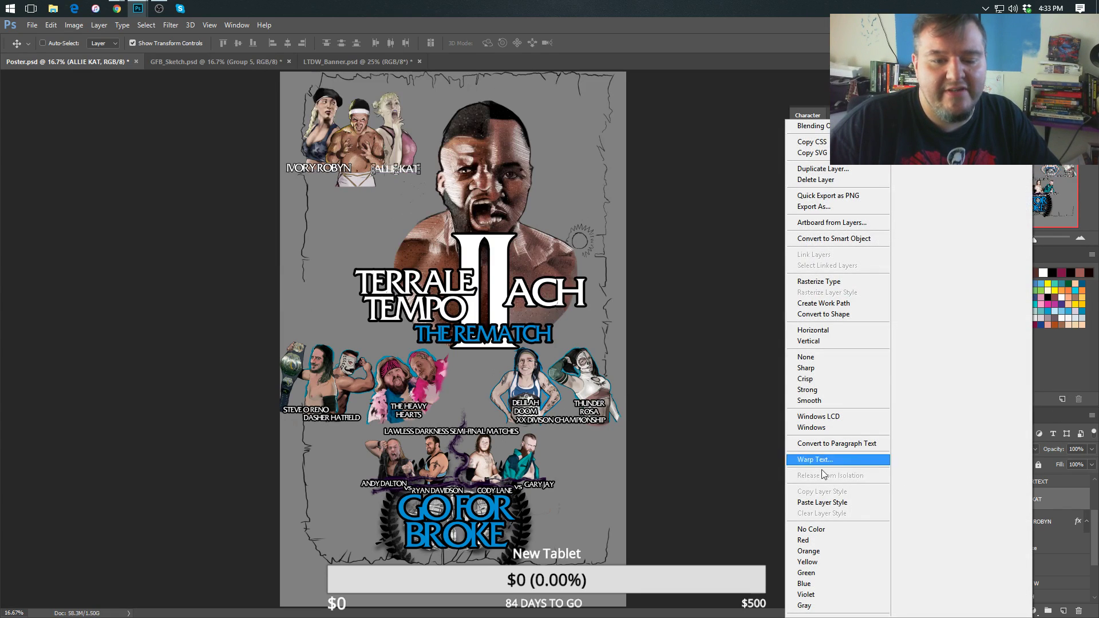
{"action": "left_click", "coordinate": [822, 502]}
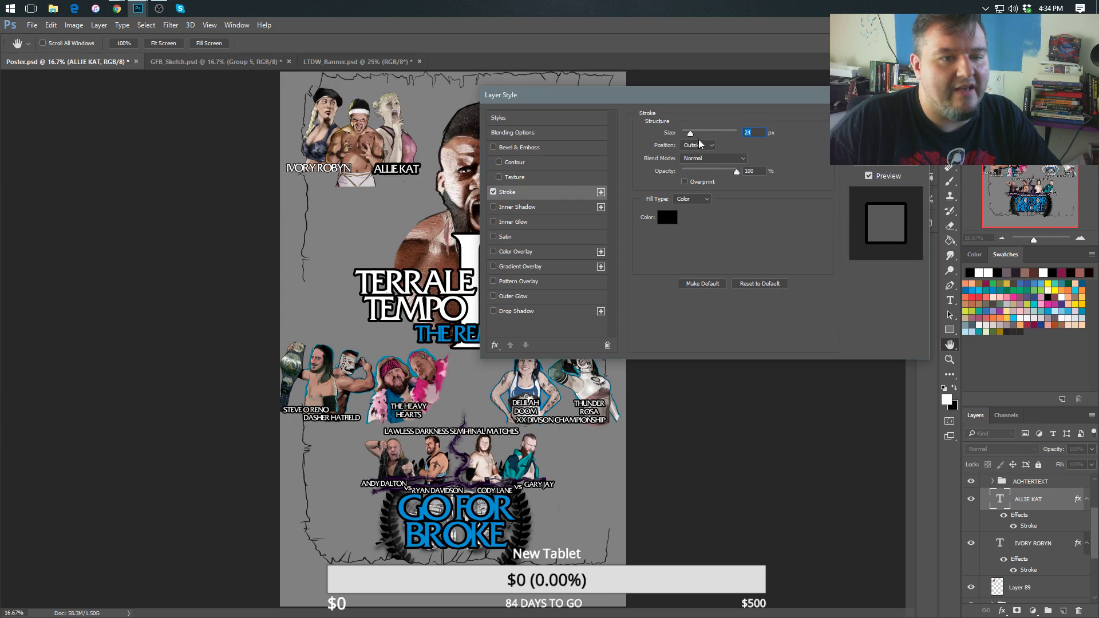
{"action": "left_click_drag", "start_coordinate": [690, 135], "coordinate": [688, 135]}
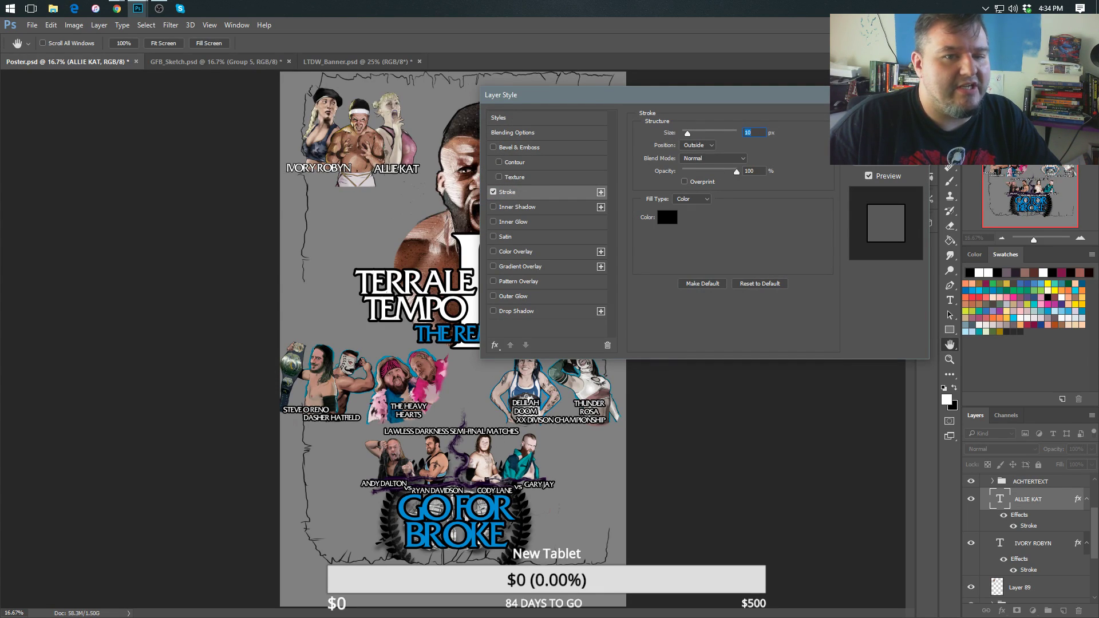
{"action": "key", "text": "Return"}
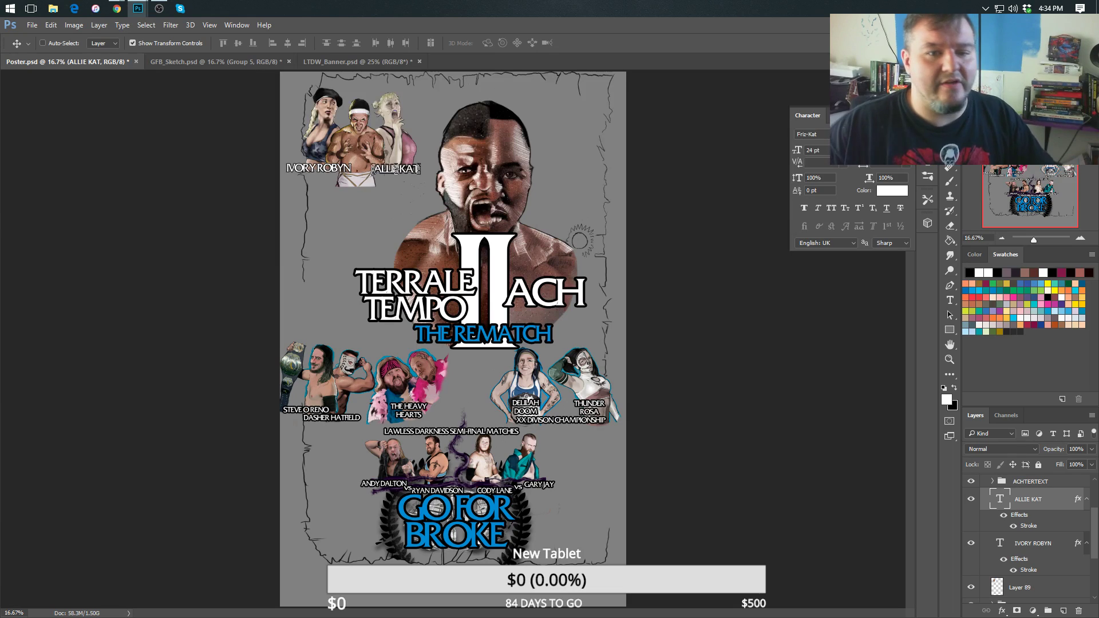
Add a J.C. RES text label near the trio.
{"action": "left_click", "coordinate": [950, 300]}
{"action": "left_click", "coordinate": [329, 207]}
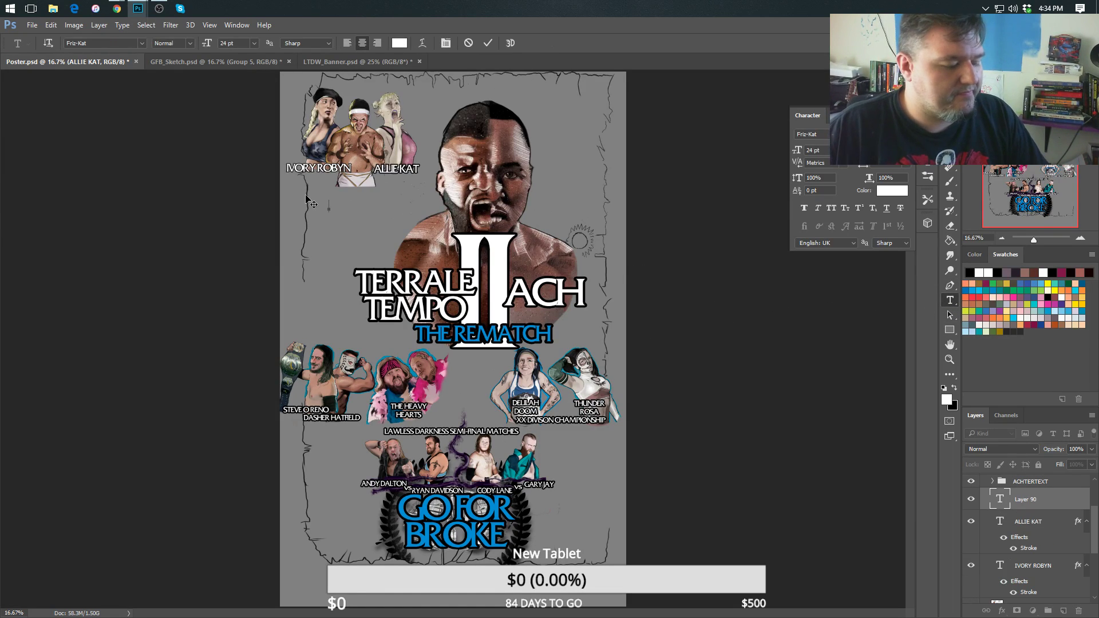
{"action": "type", "text": "IC"}
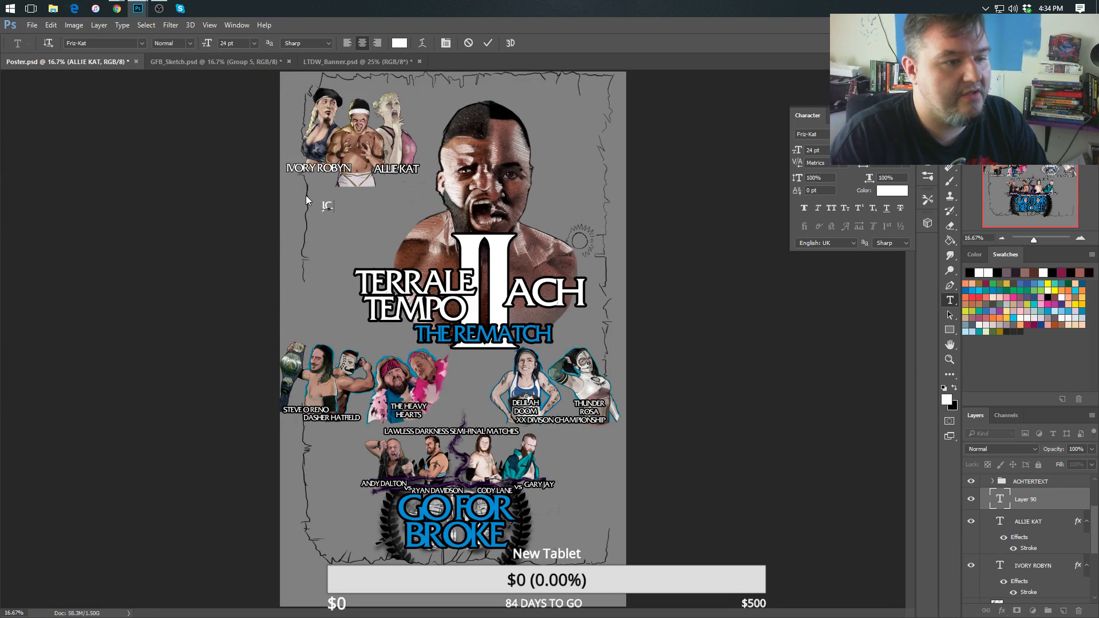
{"action": "type", "text": " RES"}
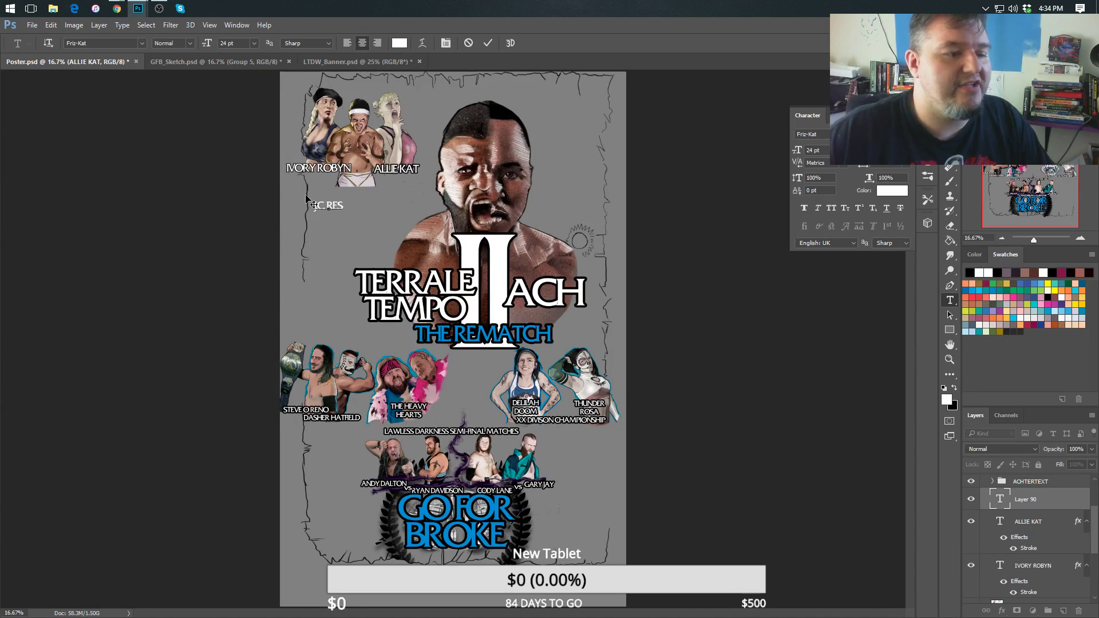
{"action": "key", "text": "ctrl+Return"}
{"action": "key", "text": "v"}
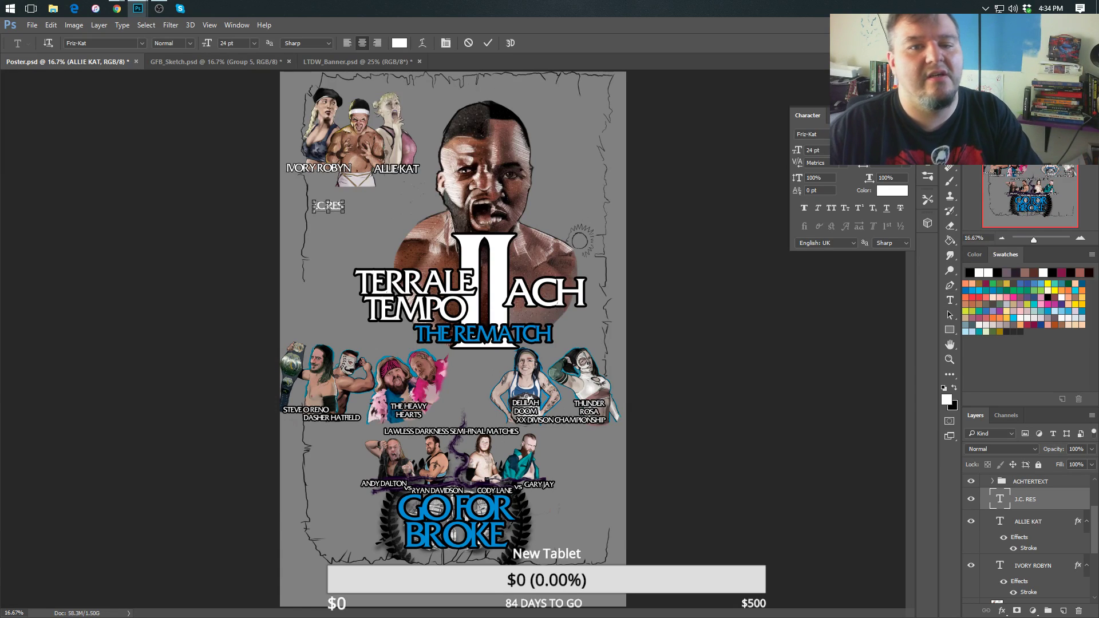
Give J.C. RES the pasted stroke at 8 px and centre it between the other two names.
{"action": "right_click", "coordinate": [1024, 503]}
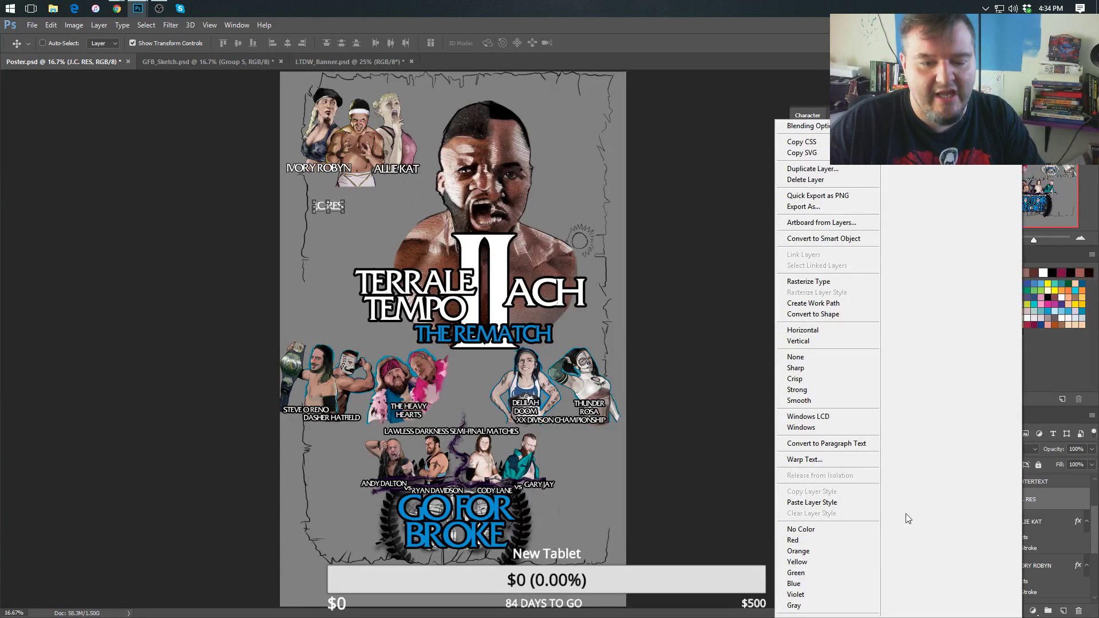
{"action": "left_click", "coordinate": [823, 501]}
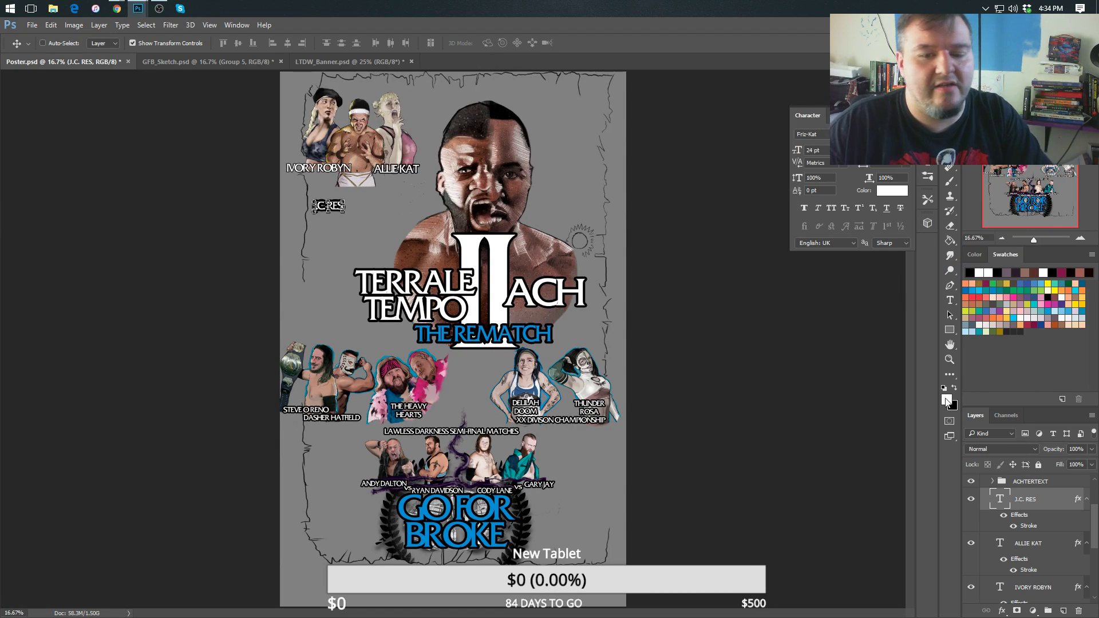
{"action": "double_click", "coordinate": [1028, 525]}
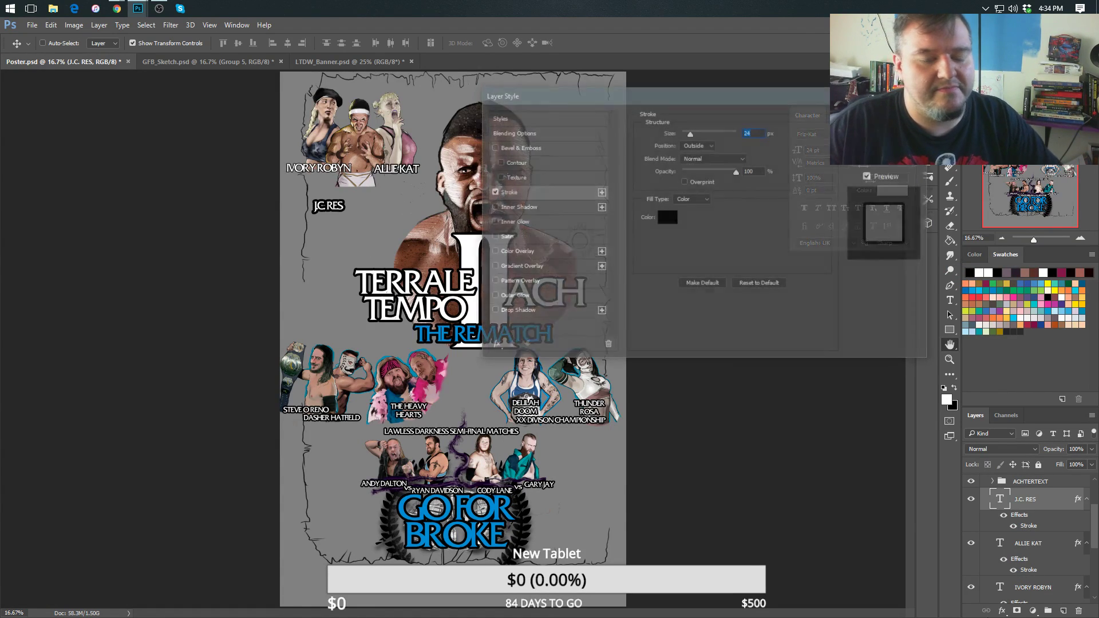
{"action": "left_click_drag", "start_coordinate": [693, 133], "coordinate": [686, 133]}
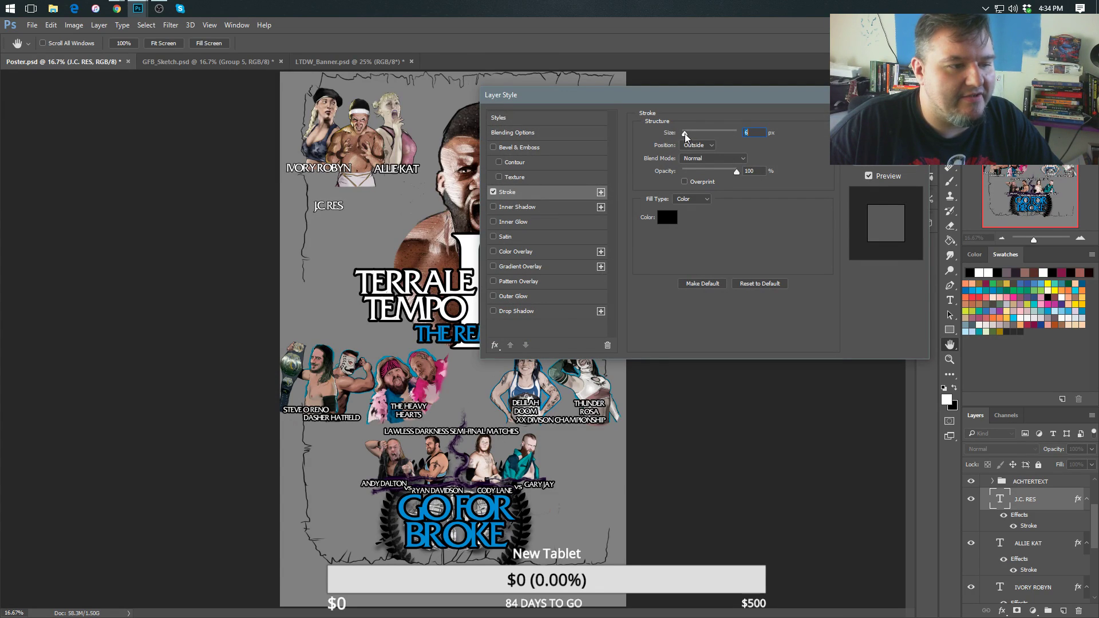
{"action": "key", "text": "Return"}
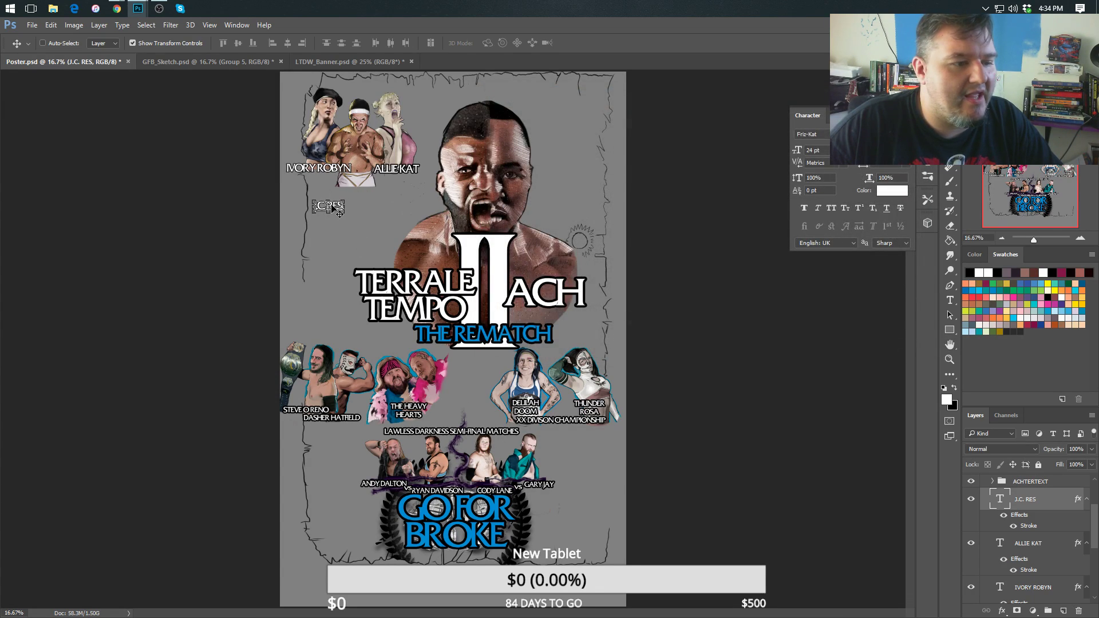
{"action": "left_click_drag", "start_coordinate": [337, 211], "coordinate": [369, 193]}
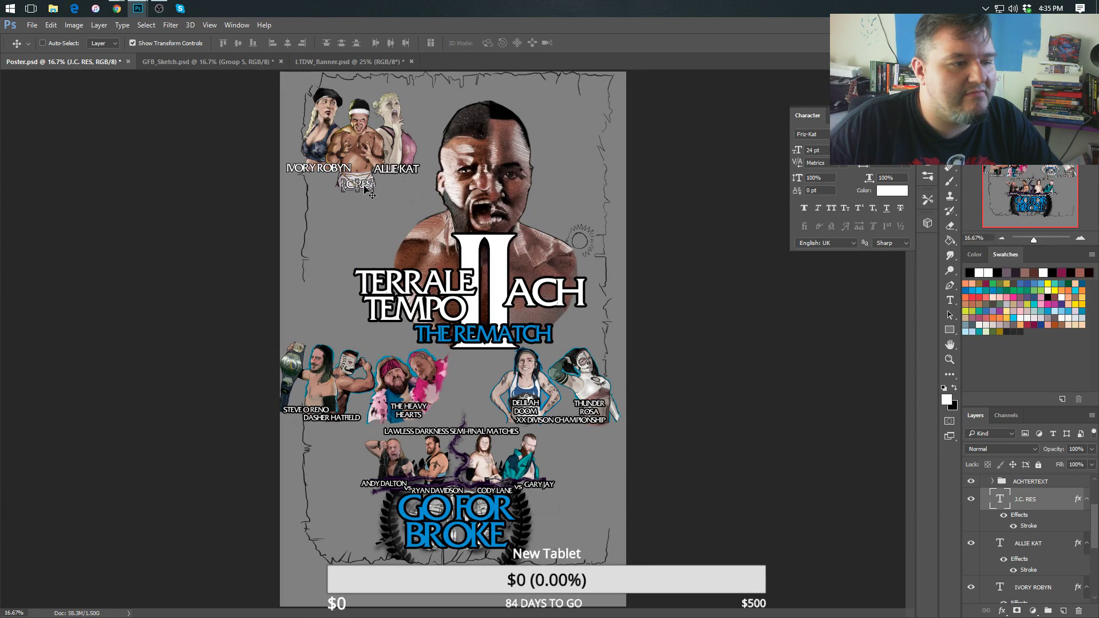
{"action": "double_click", "coordinate": [1029, 526]}
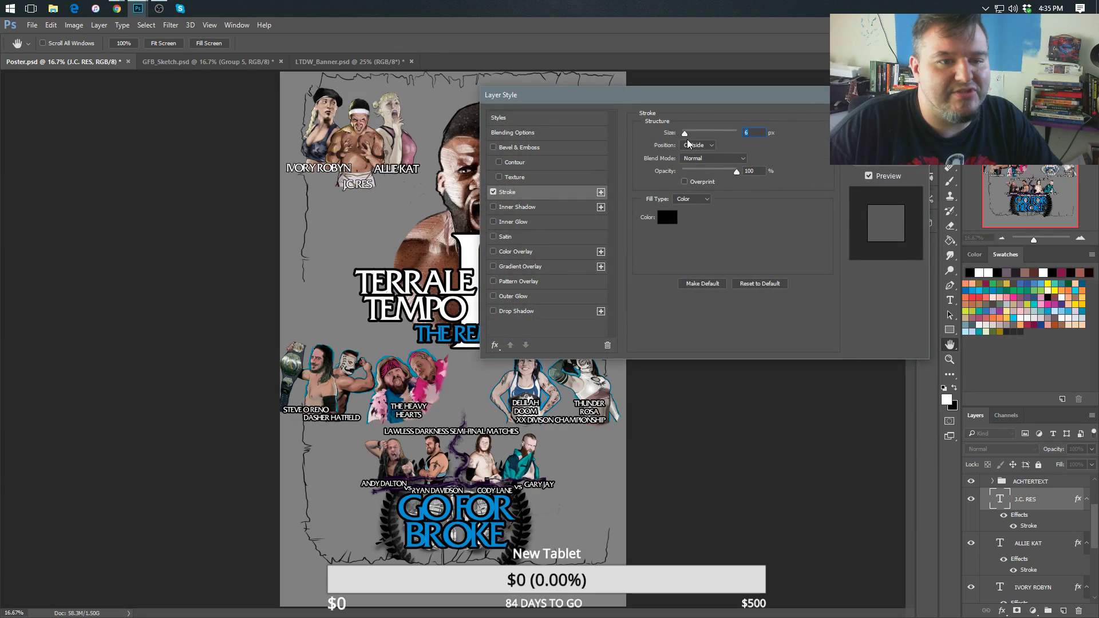
{"action": "left_click_drag", "start_coordinate": [685, 134], "coordinate": [686, 135]}
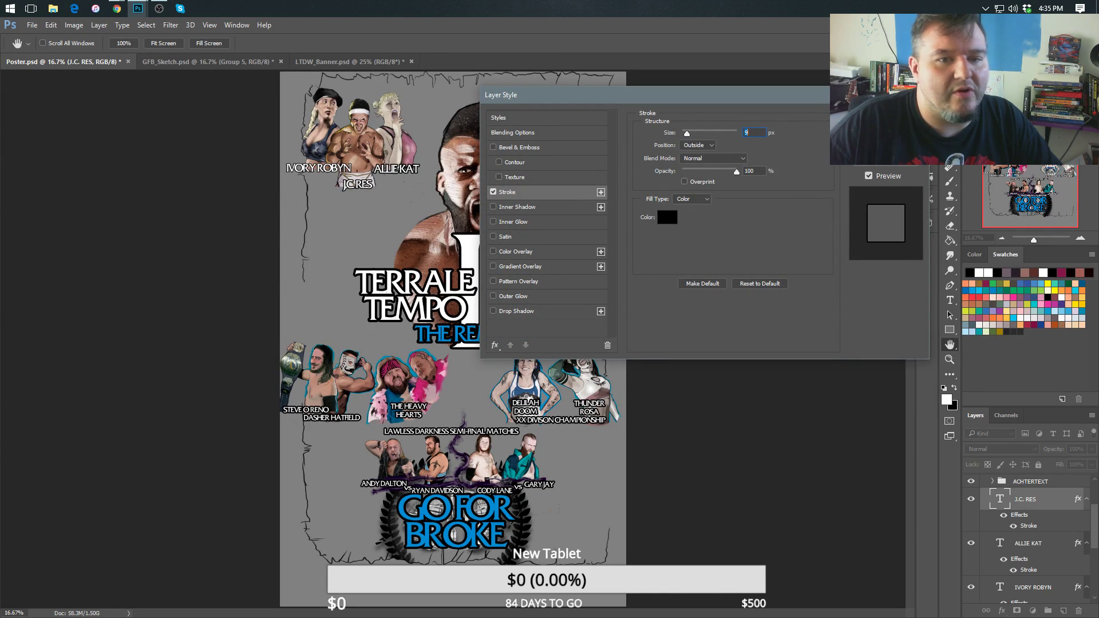
{"action": "key", "text": "Return"}
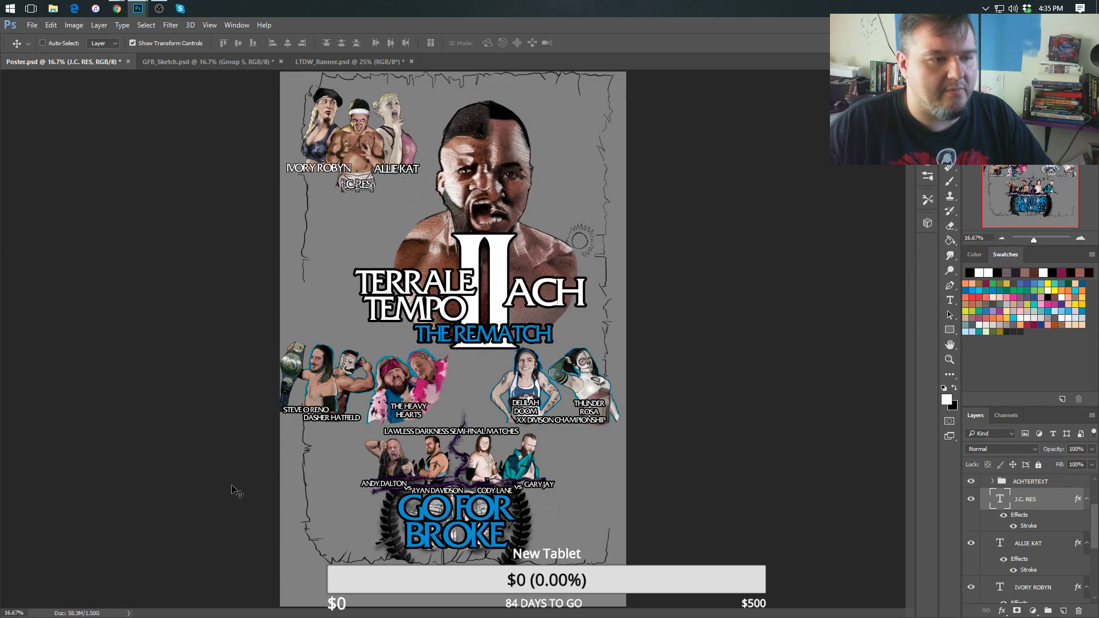
{"action": "left_click", "coordinate": [950, 300]}
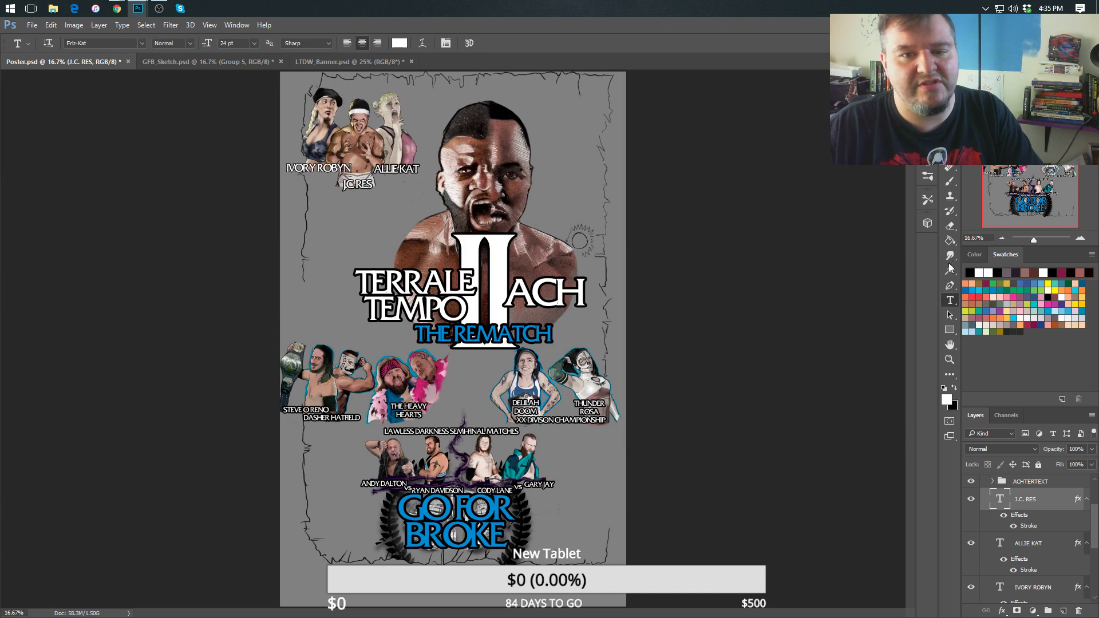
{"action": "left_click", "coordinate": [950, 181]}
{"action": "key", "text": "ctrl+plus"}
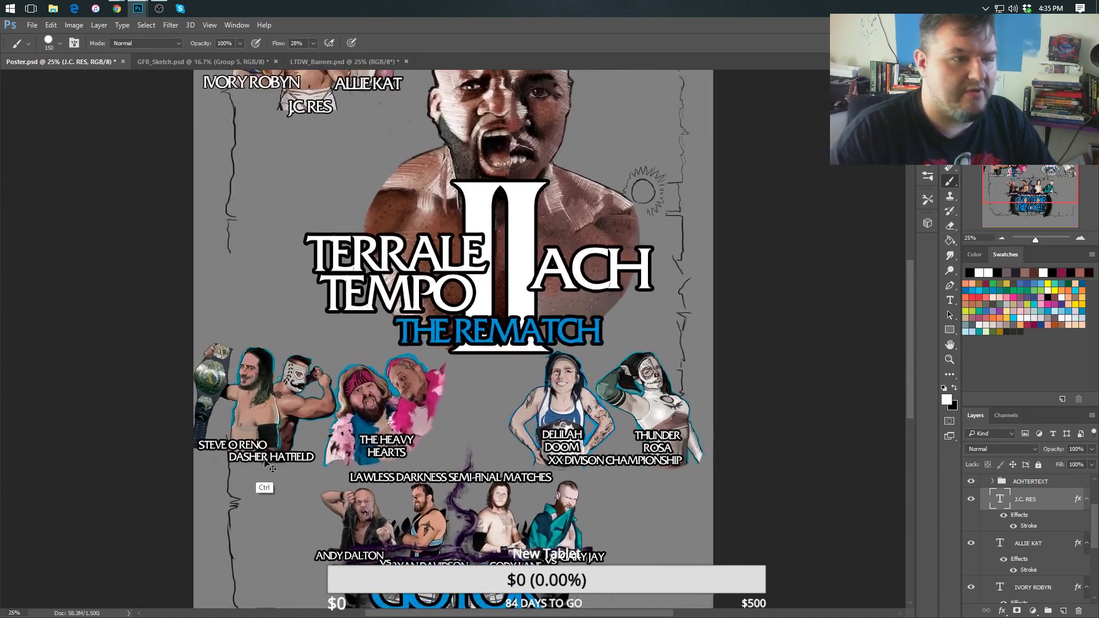
{"action": "key", "text": "ctrl+plus"}
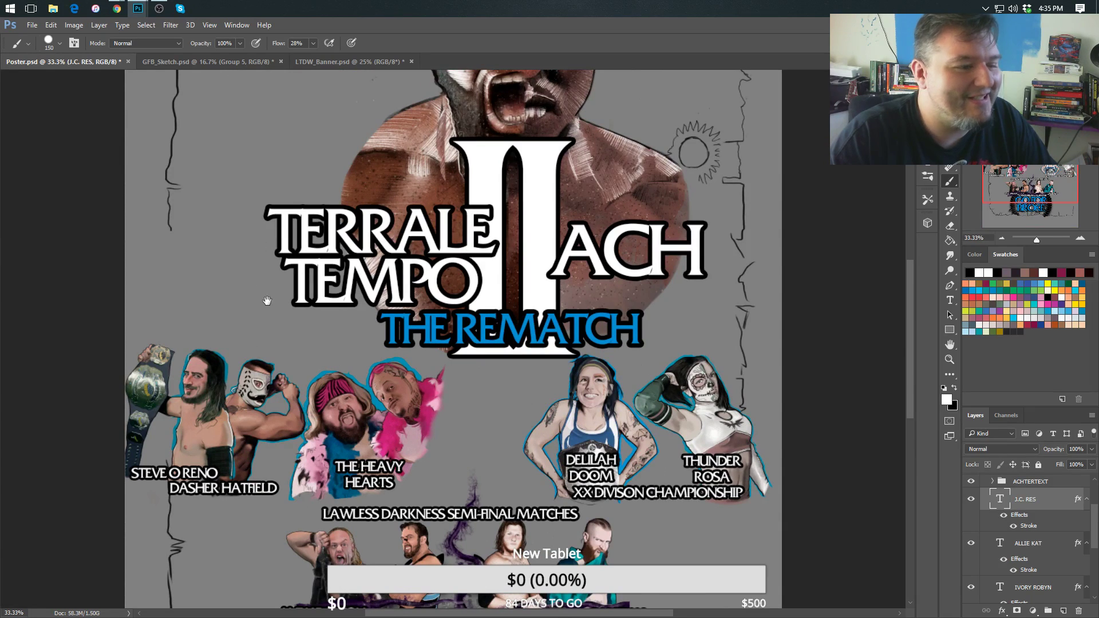
{"action": "left_click_drag", "start_coordinate": [242, 278], "coordinate": [269, 422]}
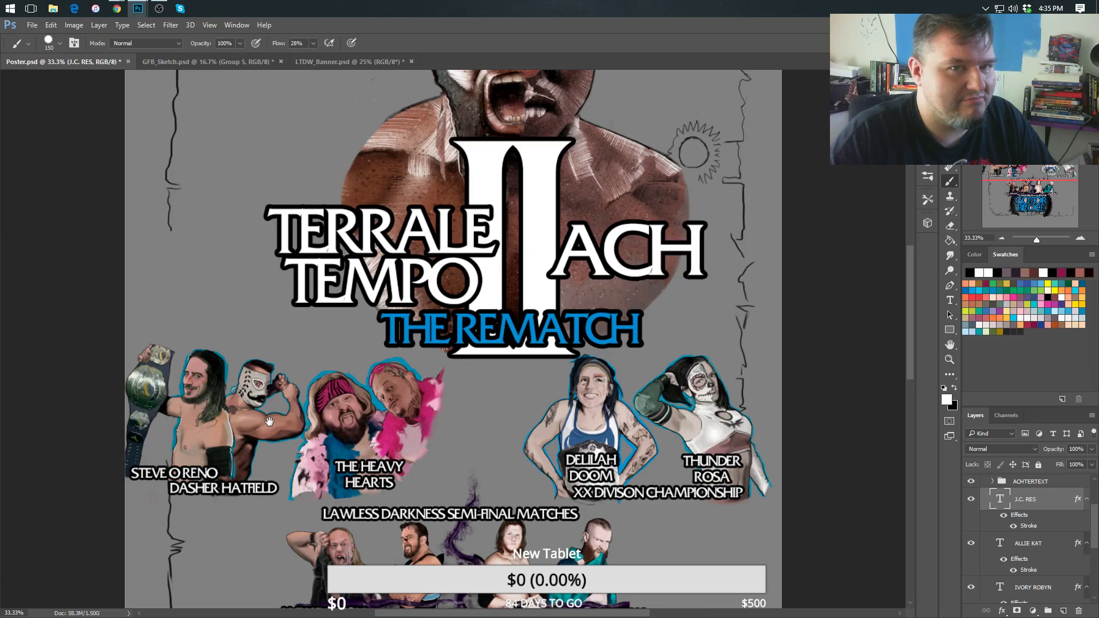
{"action": "left_click_drag", "start_coordinate": [270, 422], "coordinate": [253, 381]}
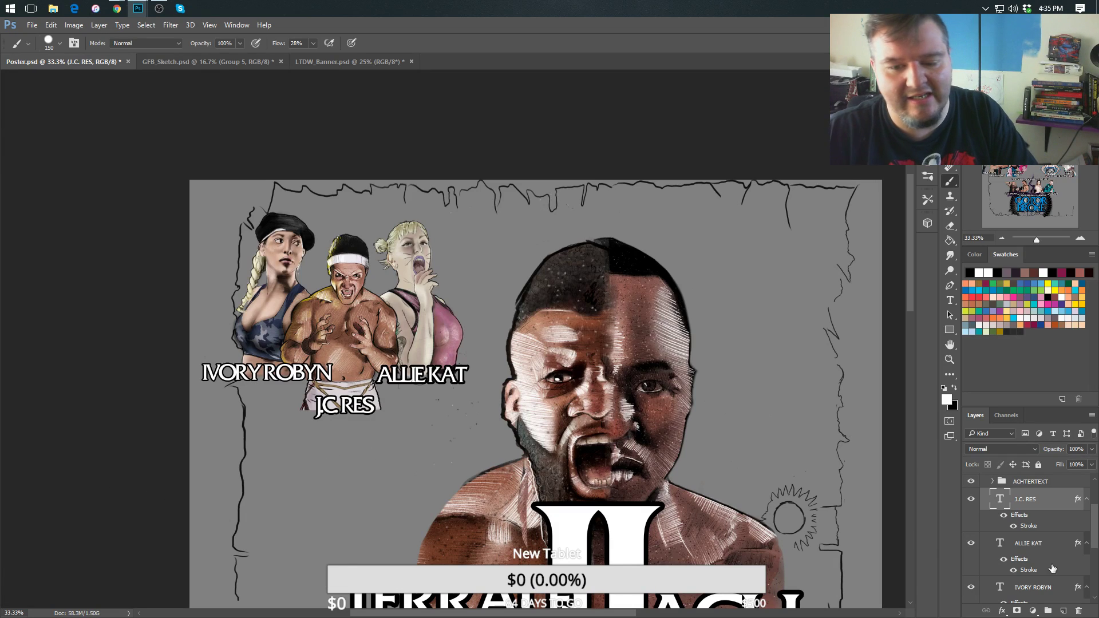
{"action": "scroll", "coordinate": [1024, 567], "scroll_direction": "down", "scroll_amount": 2}
{"action": "left_click", "coordinate": [1024, 568]}
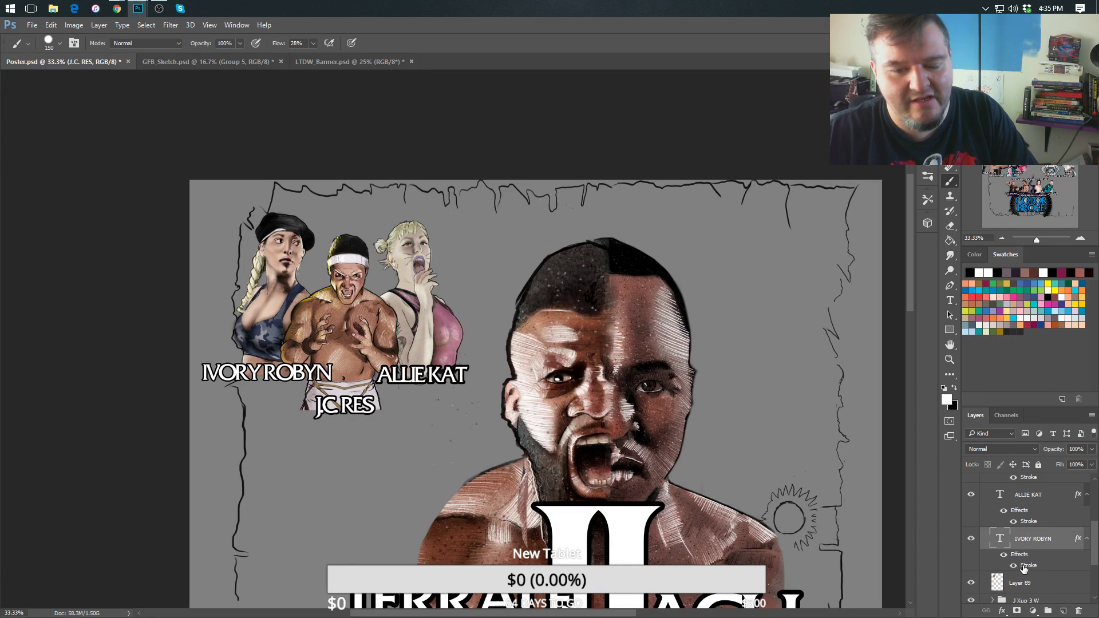
{"action": "double_click", "coordinate": [1025, 565]}
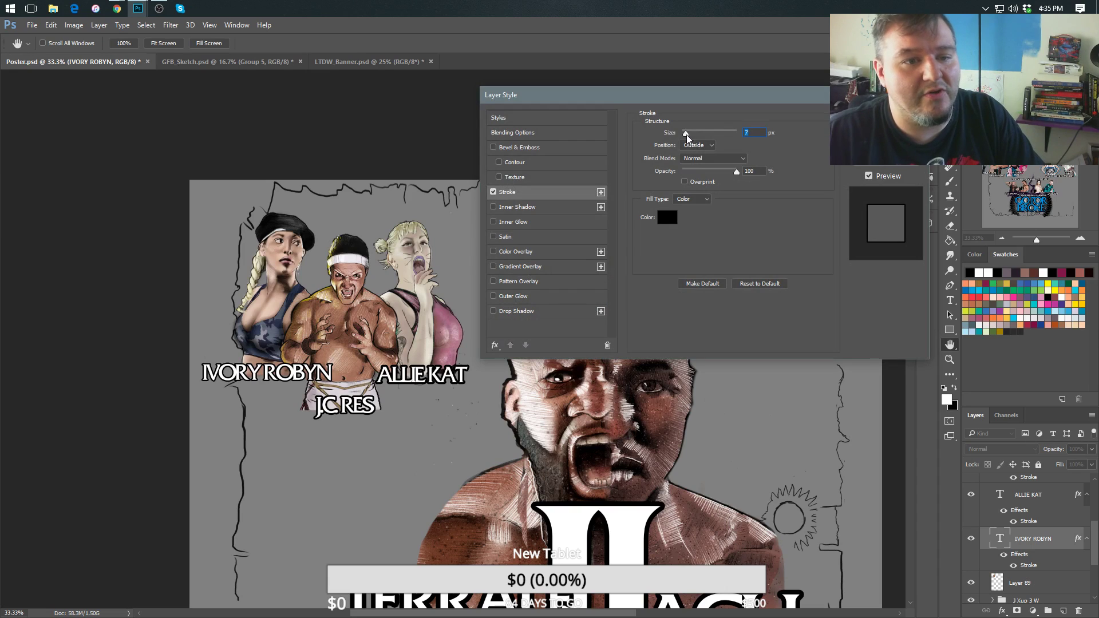
{"action": "left_click_drag", "start_coordinate": [686, 135], "coordinate": [687, 135]}
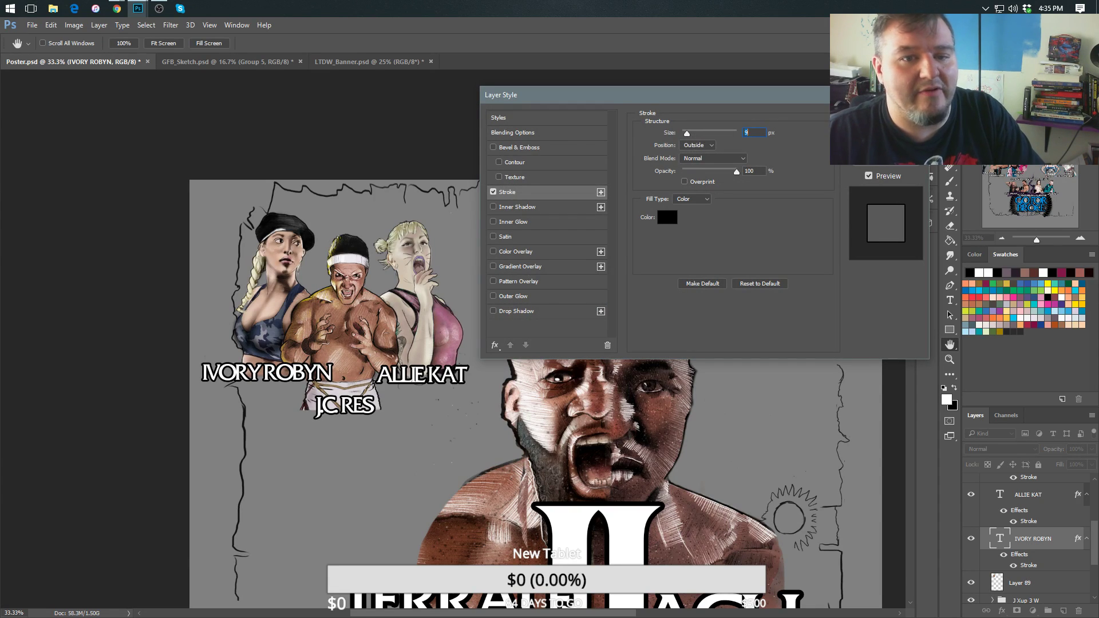
{"action": "key", "text": "Return"}
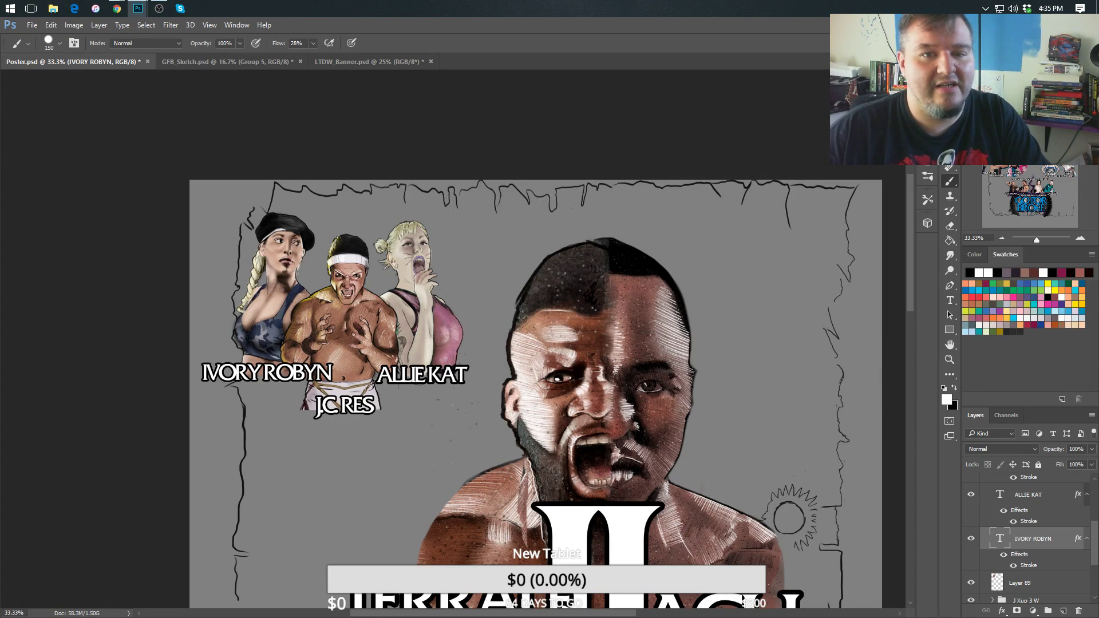
Nudge the IVORY ROBYN label slightly left and down.
{"action": "key", "text": "v"}
{"action": "key", "text": "Down"}
{"action": "key", "text": "Down"}
{"action": "key", "text": "Down"}
{"action": "key", "text": "Down"}
{"action": "key", "text": "Down"}
{"action": "key", "text": "Down"}
{"action": "key", "text": "Down"}
{"action": "key", "text": "Down"}
{"action": "key", "text": "Down"}
{"action": "key", "text": "Down"}
{"action": "key", "text": "Down"}
{"action": "key", "text": "Down"}
{"action": "key", "text": "Down"}
{"action": "key", "text": "Down"}
{"action": "key", "text": "Down"}
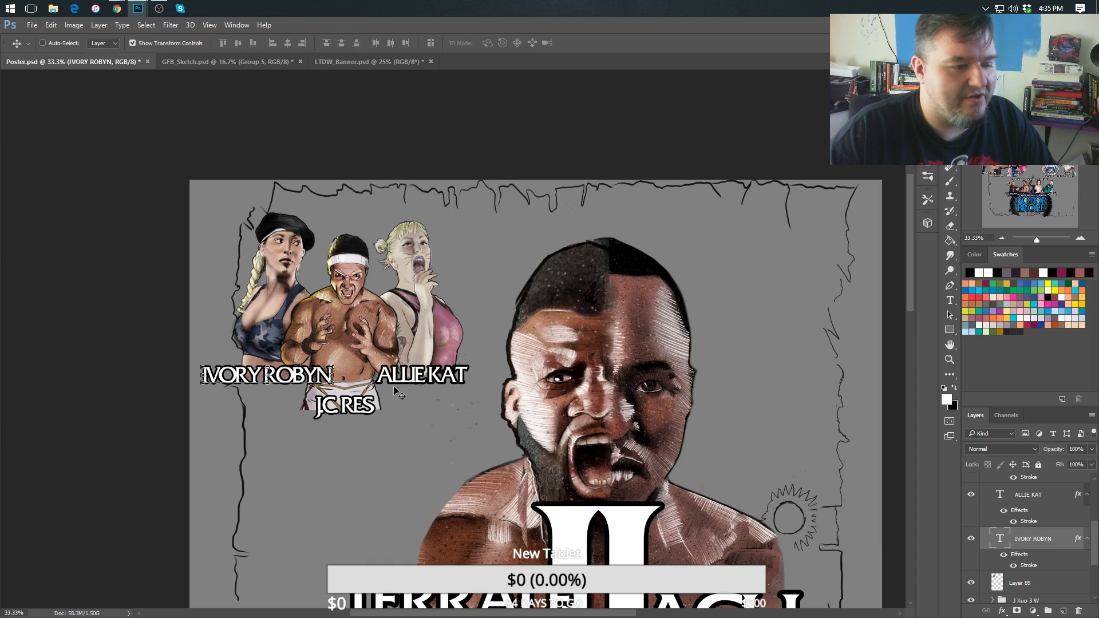
{"action": "key", "text": "Left"}
{"action": "key", "text": "Left"}
{"action": "key", "text": "Left"}
{"action": "key", "text": "Left"}
{"action": "key", "text": "Left"}
{"action": "key", "text": "Left"}
{"action": "key", "text": "Left"}
{"action": "key", "text": "Left"}
{"action": "key", "text": "Left"}
{"action": "key", "text": "Left"}
{"action": "key", "text": "Left"}
{"action": "key", "text": "Left"}
{"action": "key", "text": "Left"}
{"action": "key", "text": "Left"}
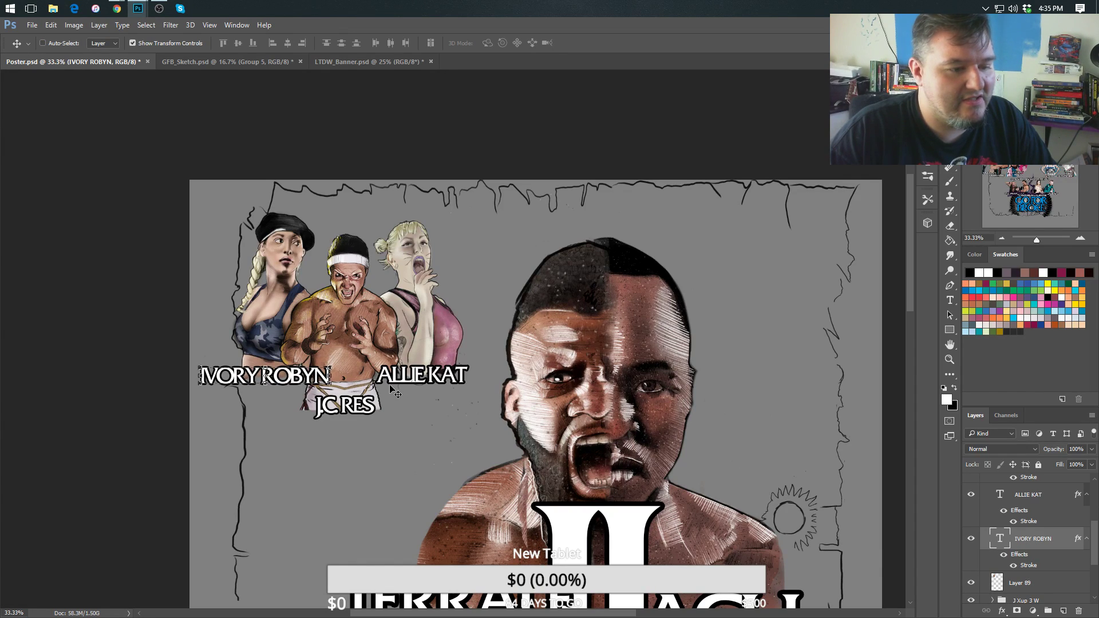
{"action": "left_click", "coordinate": [950, 300]}
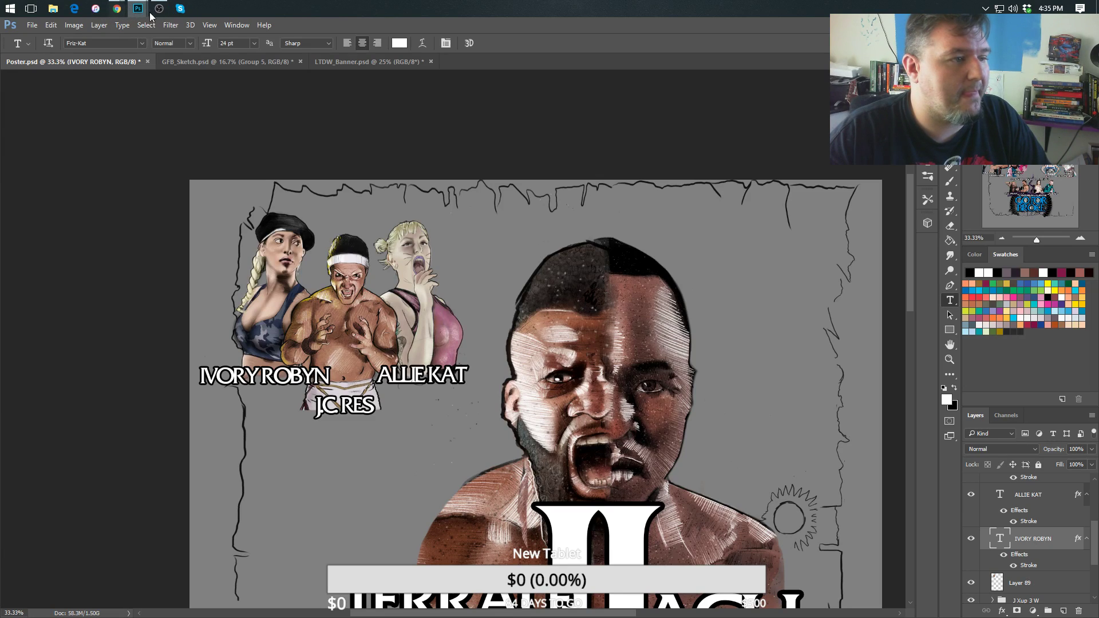
Discard the empty text entry and bring up LTDW_Poster_2.psd floating at the upper right.
{"action": "left_click", "coordinate": [237, 25]}
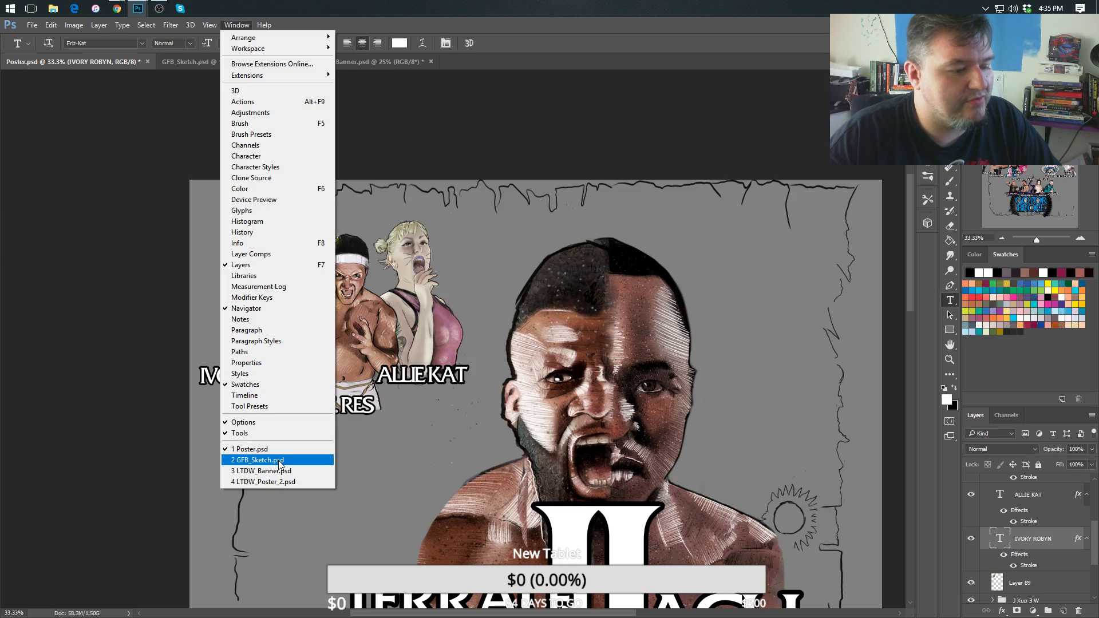
{"action": "left_click", "coordinate": [71, 198]}
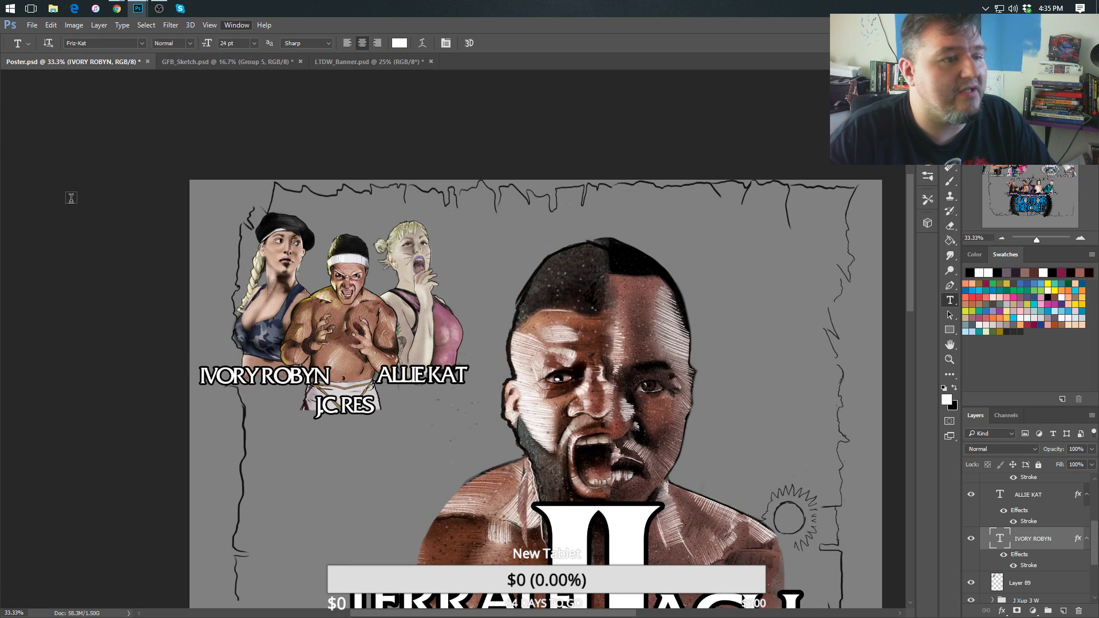
{"action": "left_click", "coordinate": [234, 25]}
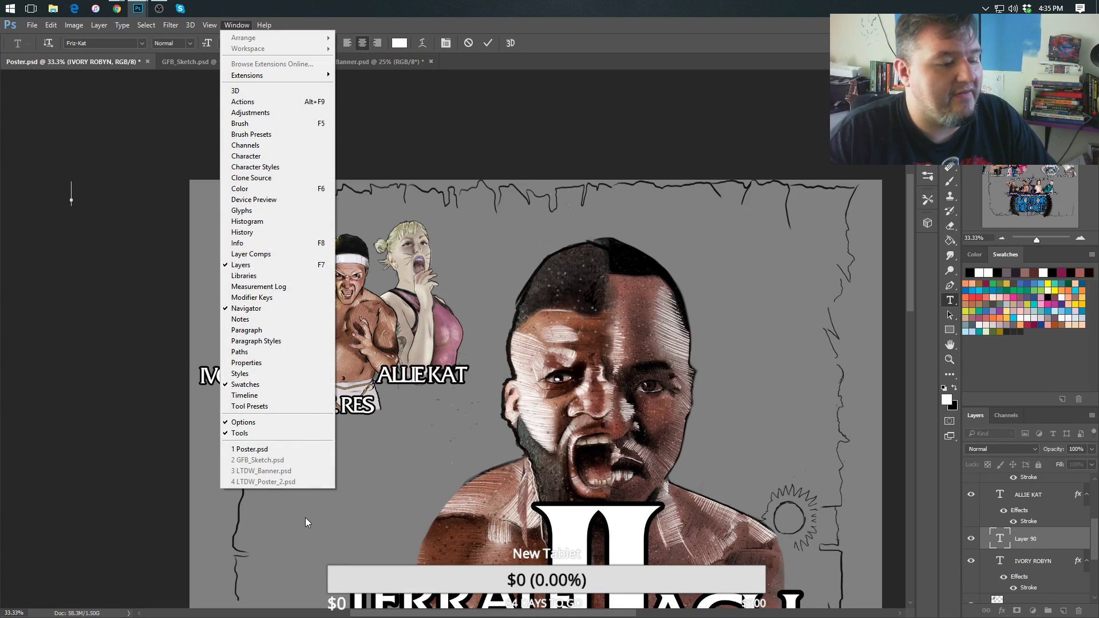
{"action": "key", "text": "Escape"}
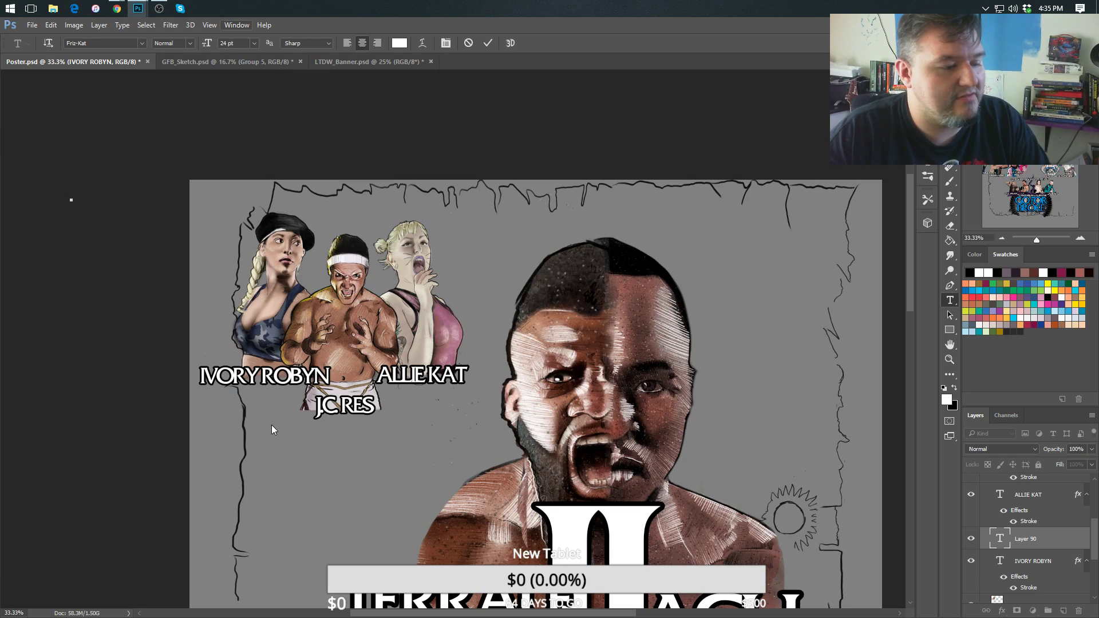
{"action": "key", "text": "Escape"}
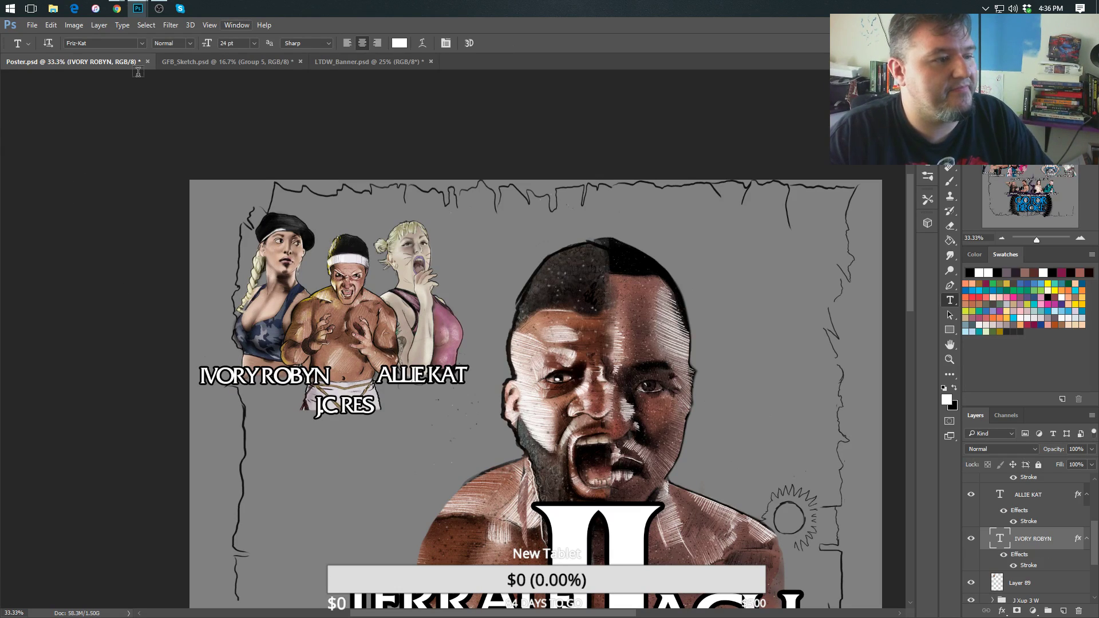
{"action": "left_click", "coordinate": [235, 25]}
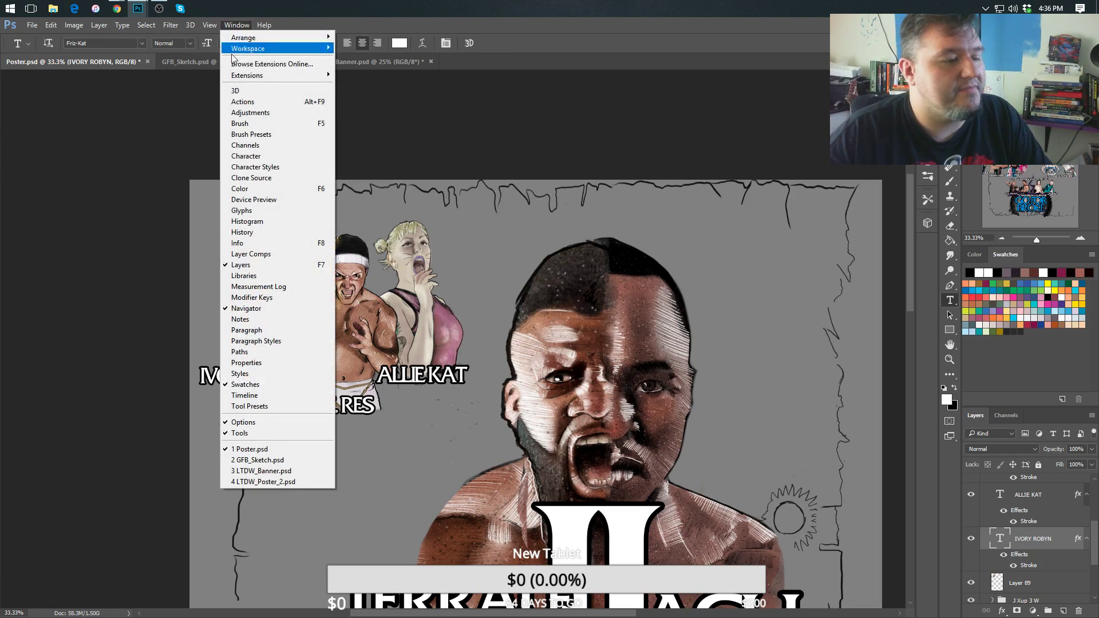
{"action": "left_click", "coordinate": [273, 482]}
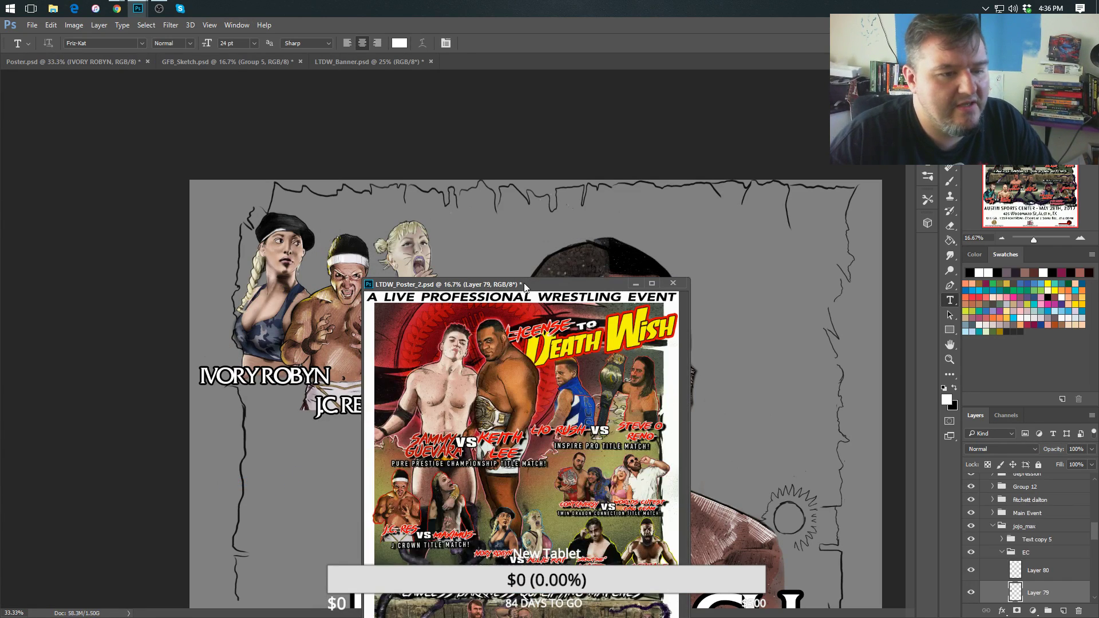
{"action": "left_click_drag", "start_coordinate": [526, 282], "coordinate": [517, 114]}
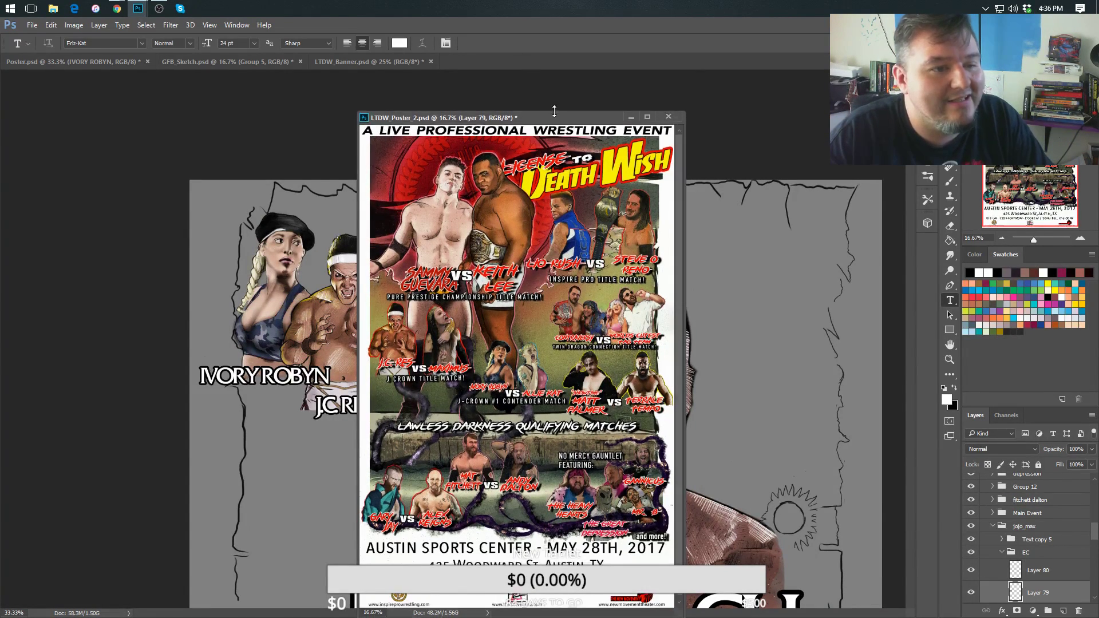
{"action": "left_click_drag", "start_coordinate": [519, 113], "coordinate": [705, 104]}
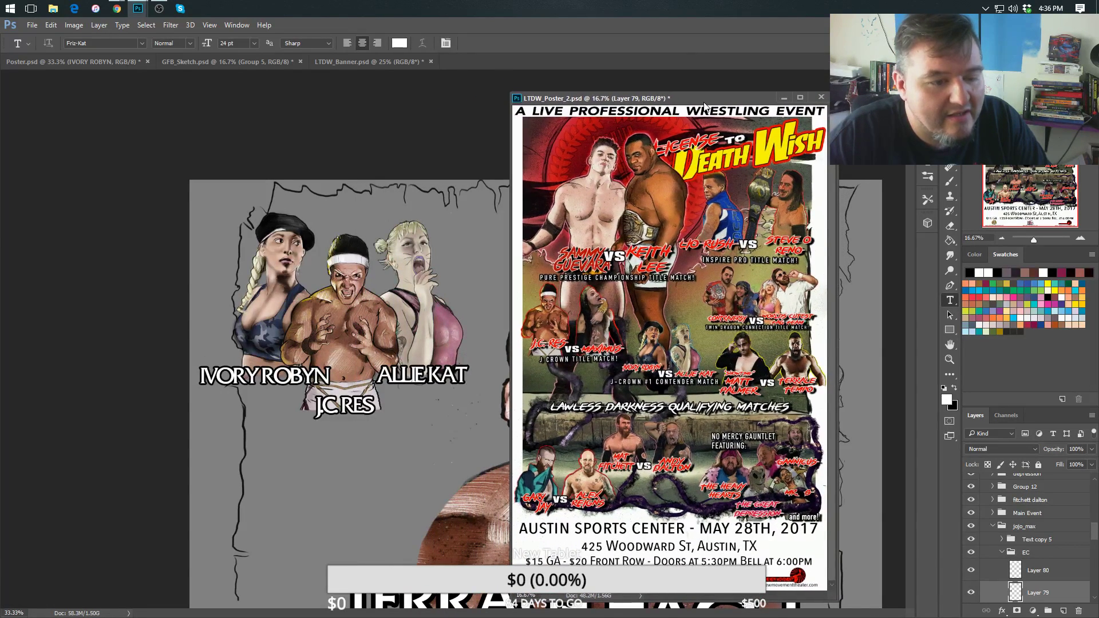
Minimize the reference poster and type a J CROWN TITLE MATCH heading.
{"action": "left_click", "coordinate": [785, 100]}
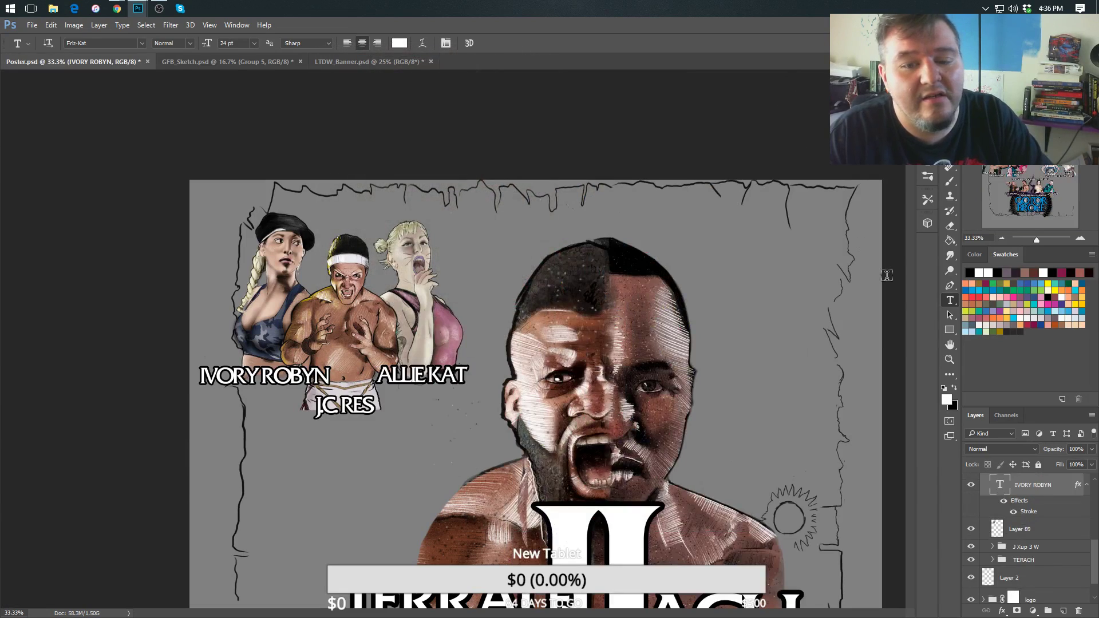
{"action": "left_click", "coordinate": [241, 224]}
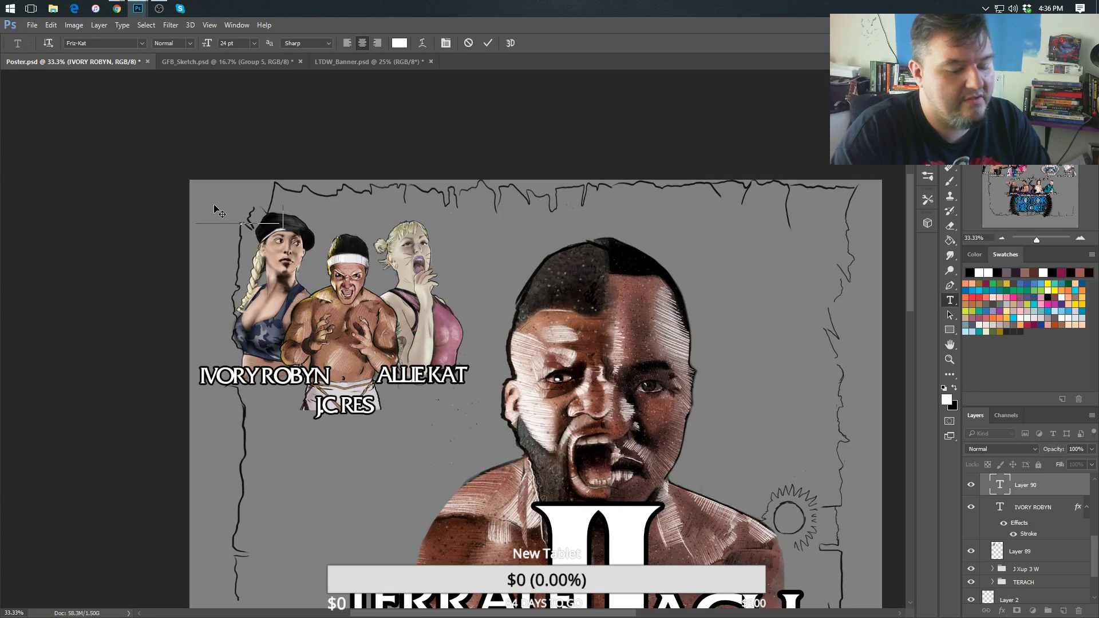
{"action": "type", "text": "JCROWN"}
{"action": "type", "text": "T"}
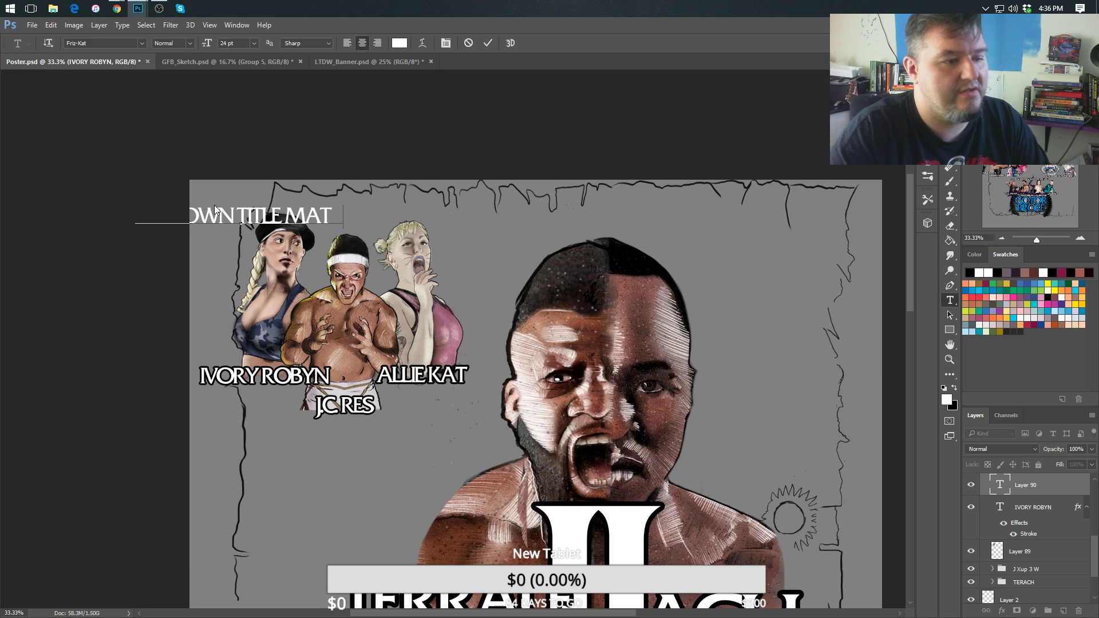
{"action": "type", "text": "CH"}
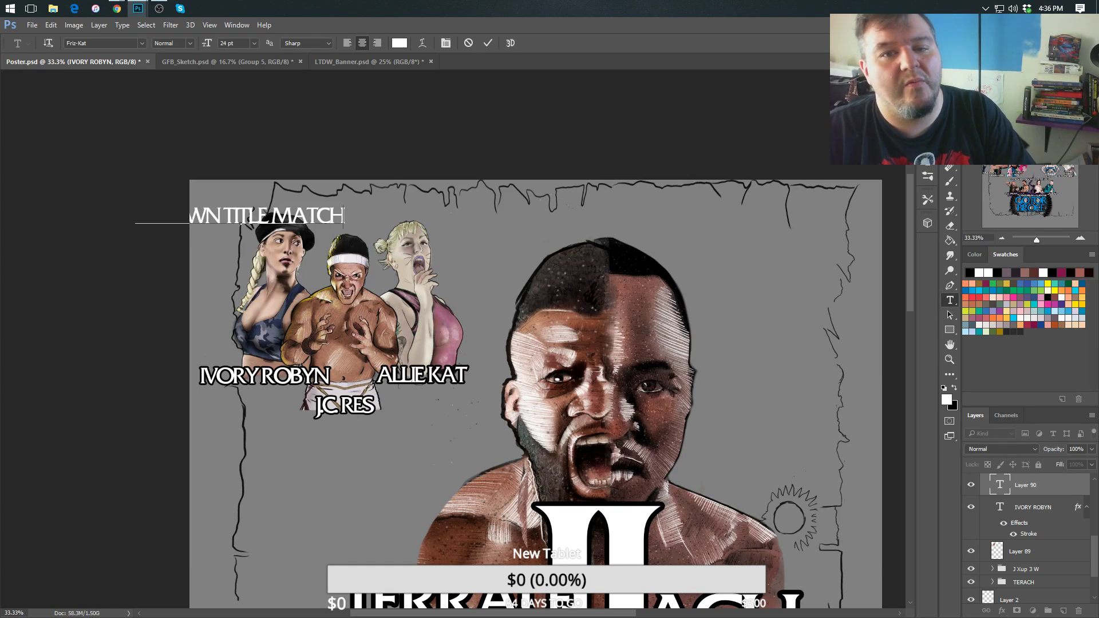
{"action": "key", "text": "ctrl+Return"}
{"action": "key", "text": "v"}
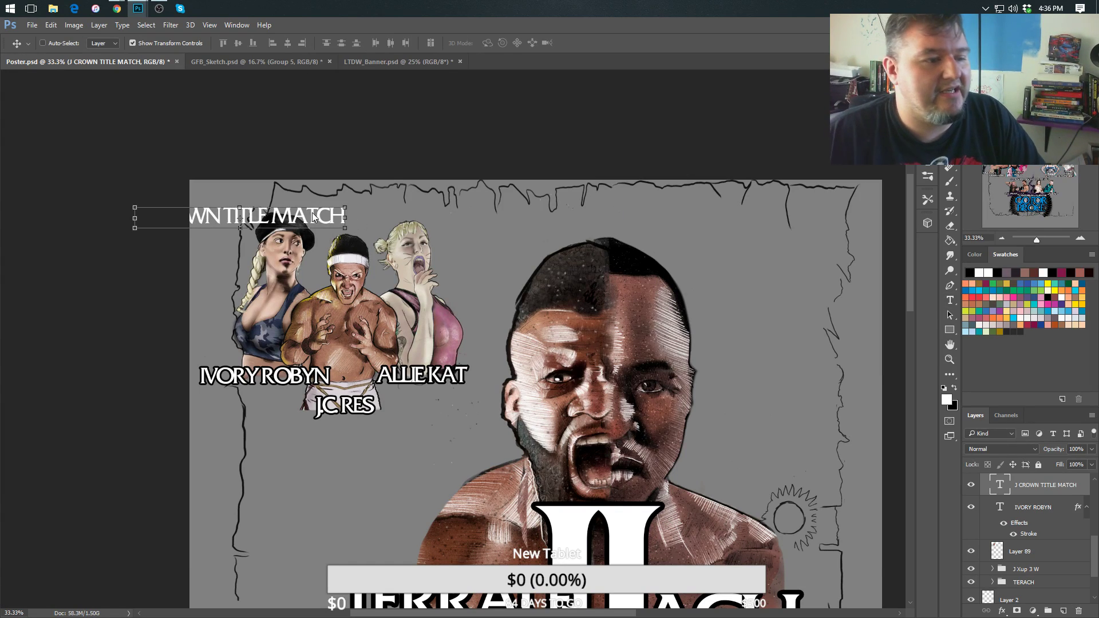
Place the title above the trio and paste the stroke layer style onto it.
{"action": "left_click_drag", "start_coordinate": [407, 201], "coordinate": [421, 220]}
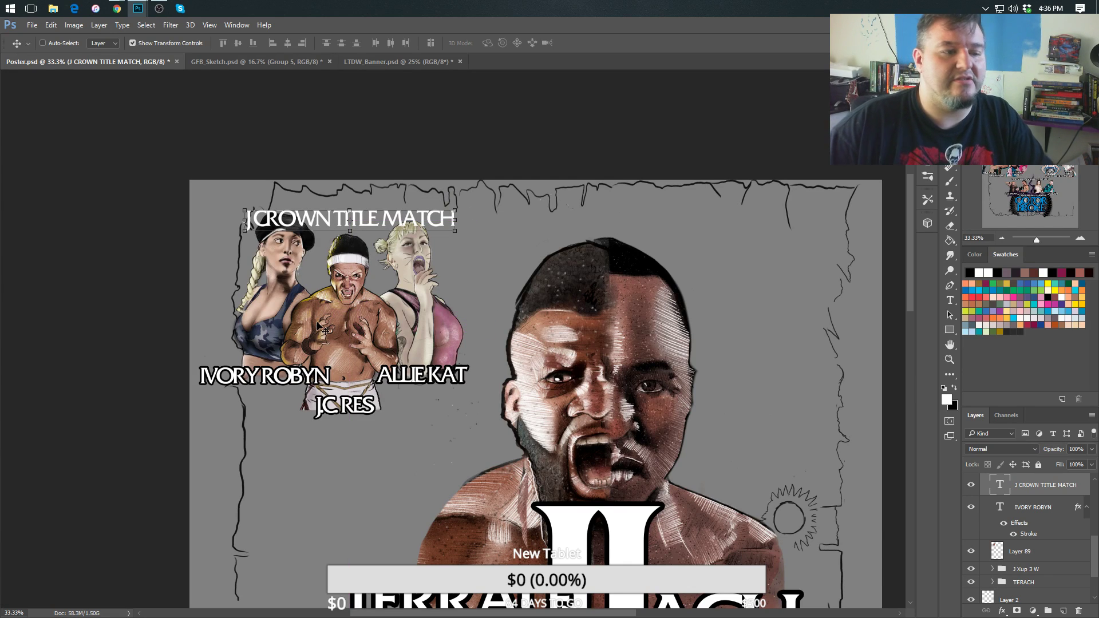
{"action": "right_click", "coordinate": [1028, 490]}
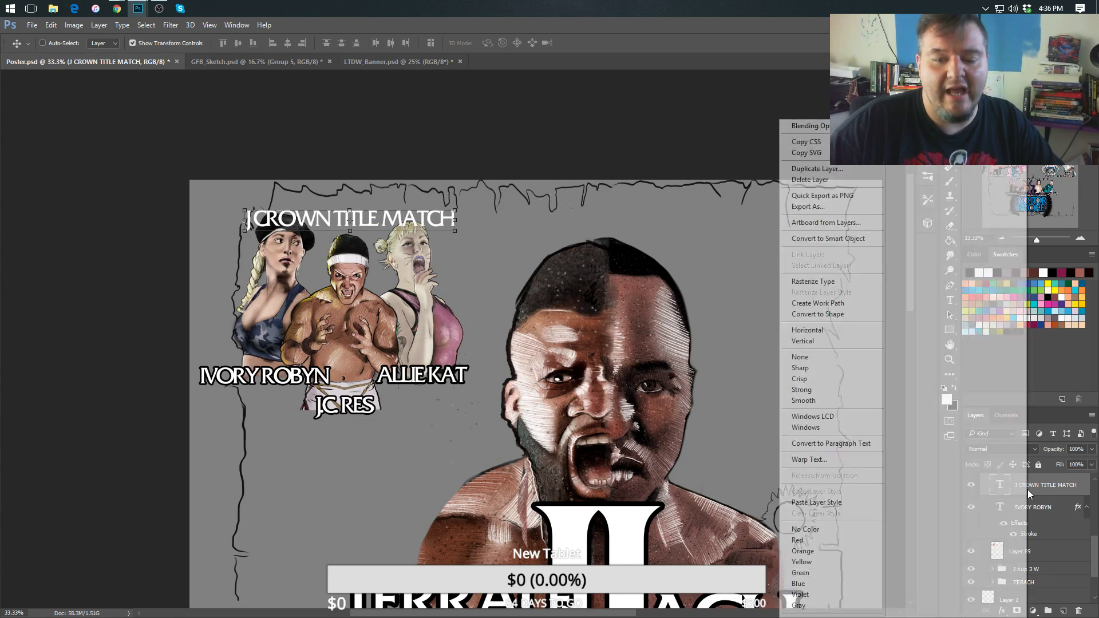
{"action": "left_click", "coordinate": [818, 502]}
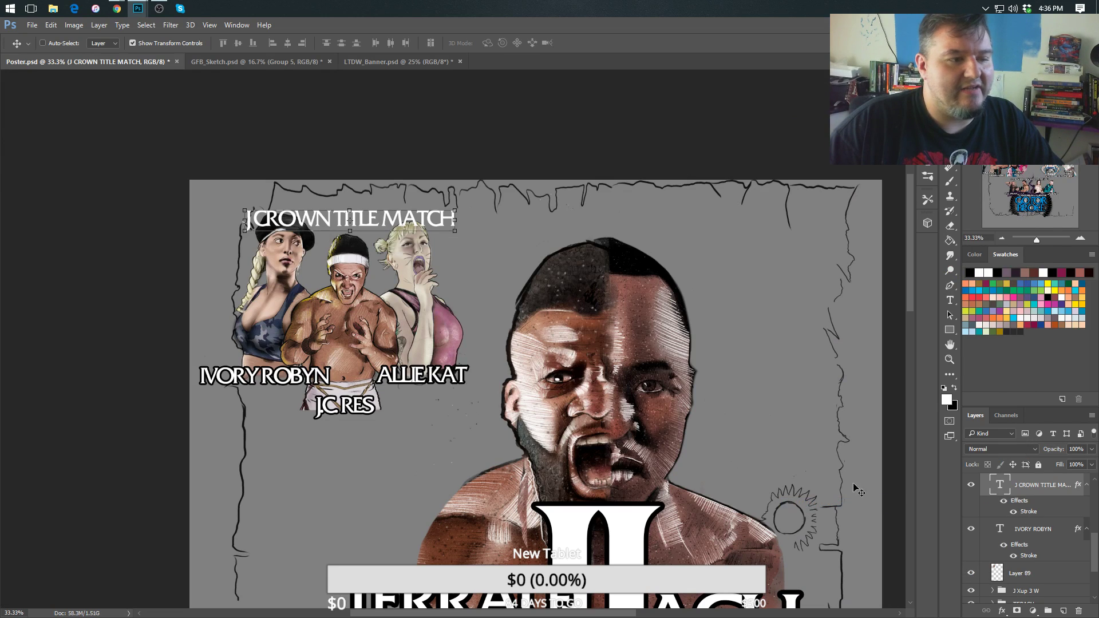
Thin the J CROWN TITLE MATCH heading's stroke from 24 px to 9 px.
{"action": "double_click", "coordinate": [1008, 517]}
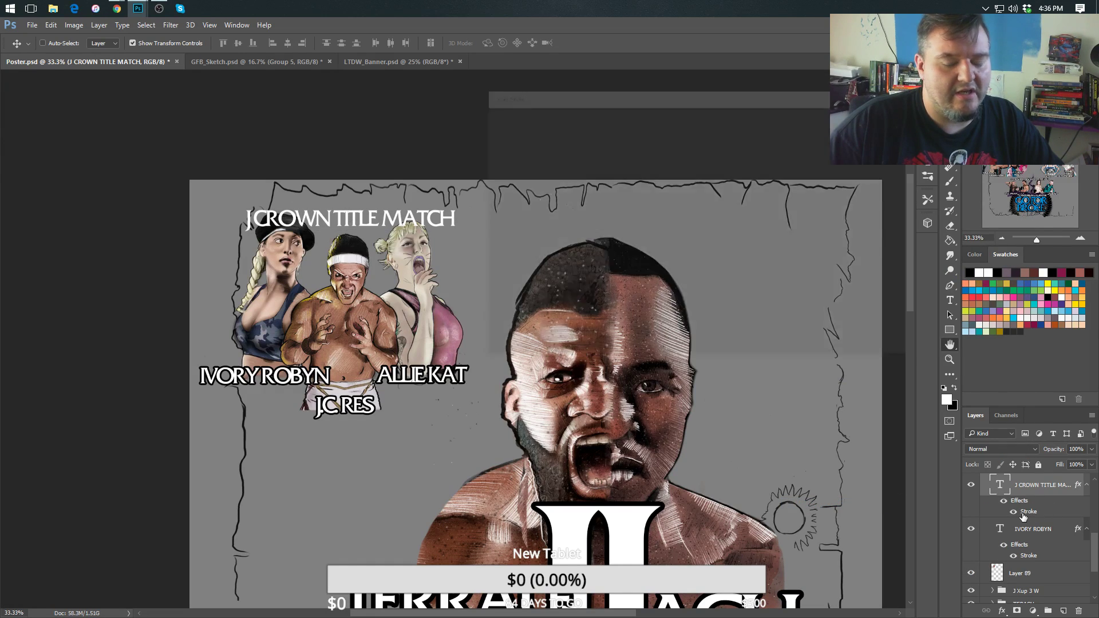
{"action": "left_click_drag", "start_coordinate": [691, 137], "coordinate": [687, 135]}
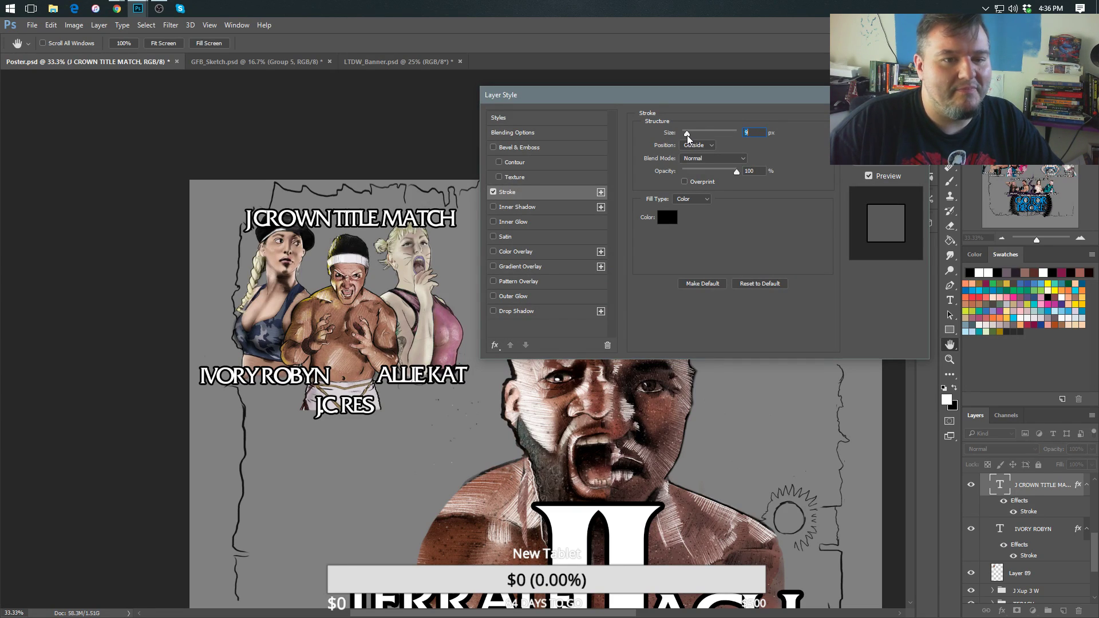
{"action": "key", "text": "Return"}
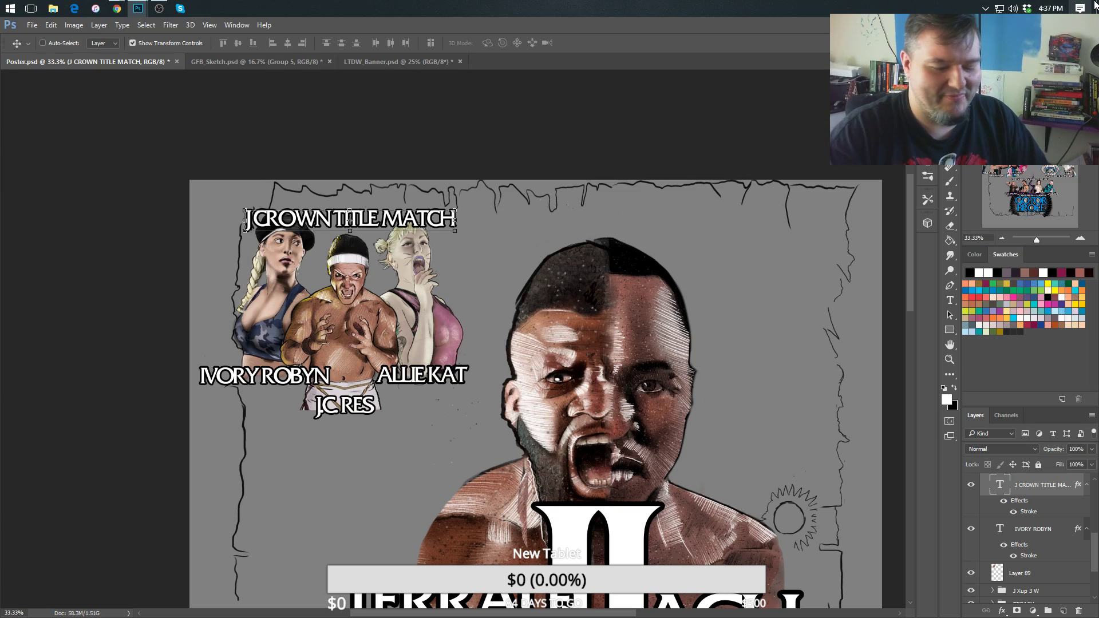
Zoom out to 12.5% so the whole poster is in view.
{"action": "key", "text": "ctrl+z"}
{"action": "key", "text": "ctrl+minus"}
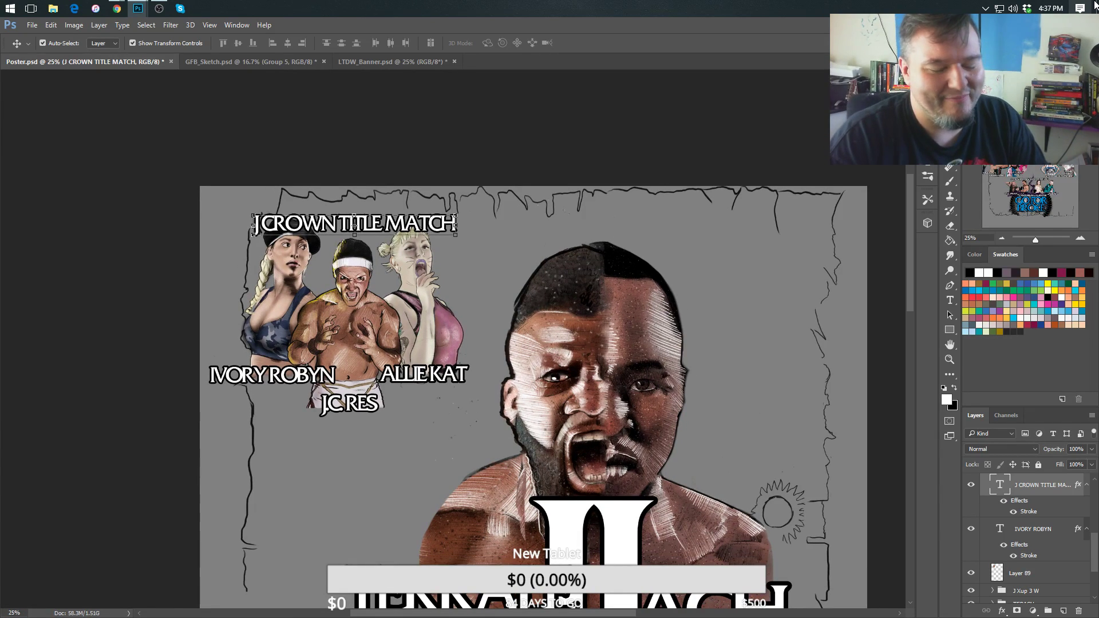
{"action": "key", "text": "ctrl+minus"}
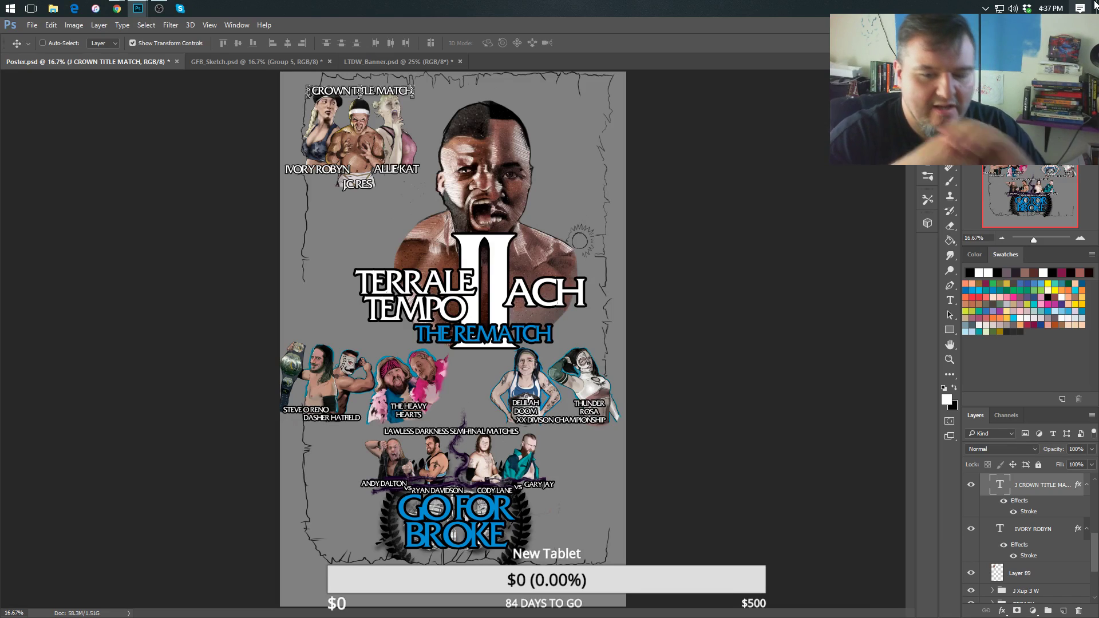
{"action": "key", "text": "ctrl+z"}
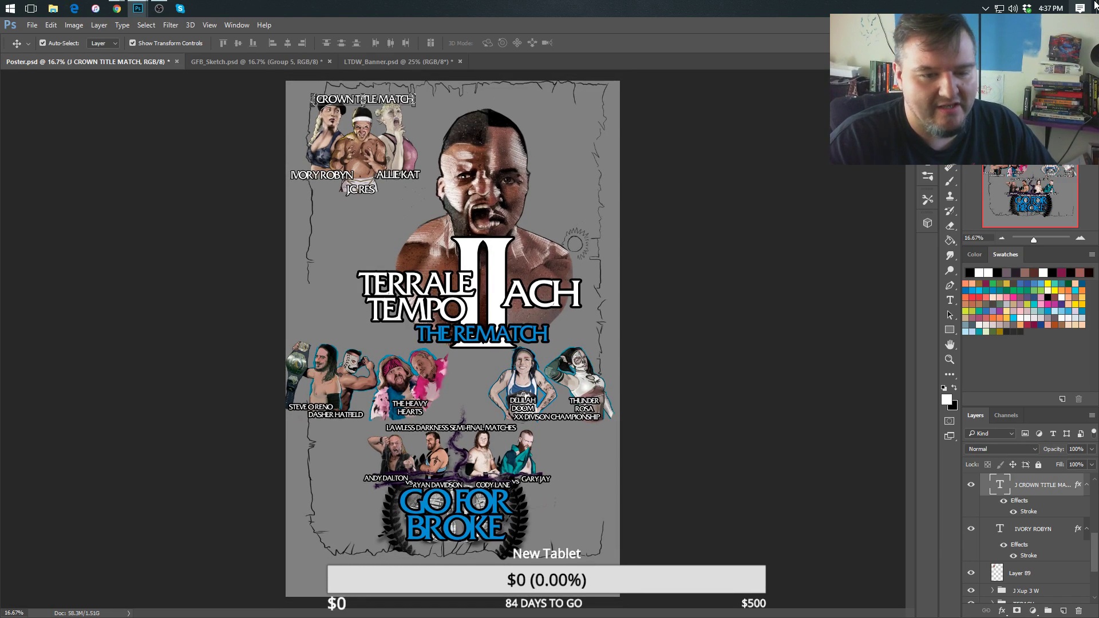
{"action": "key", "text": "ctrl+minus"}
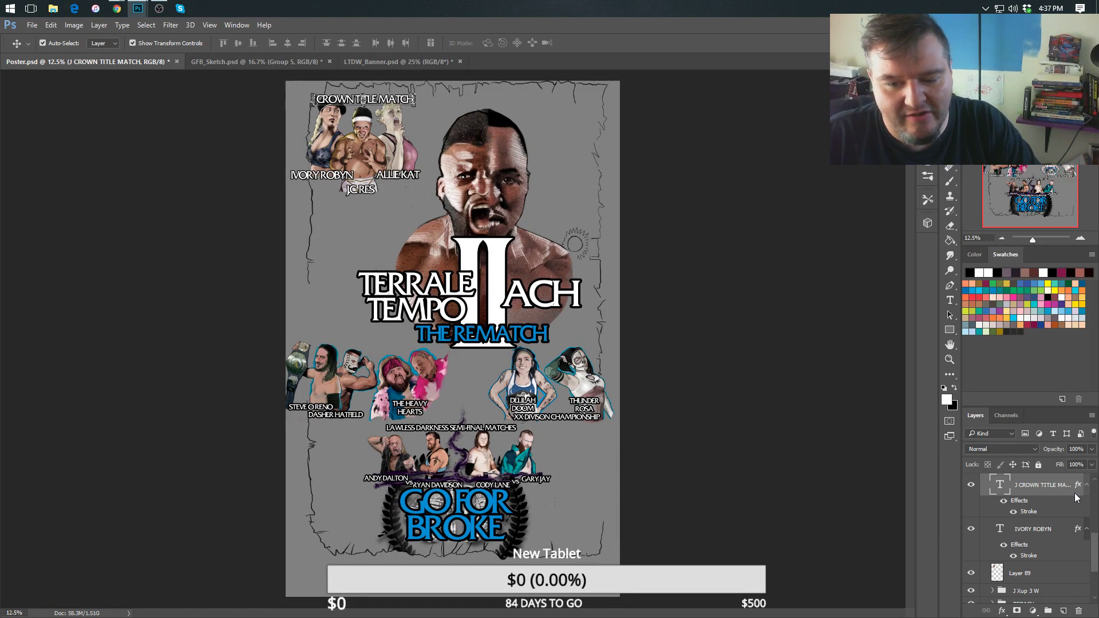
{"action": "key", "text": "ctrl+z"}
Collapse the label layers' effect lists and select IVORY ROBYN through J.C. RES together.
{"action": "scroll", "coordinate": [1082, 504], "scroll_direction": "up", "scroll_amount": 3}
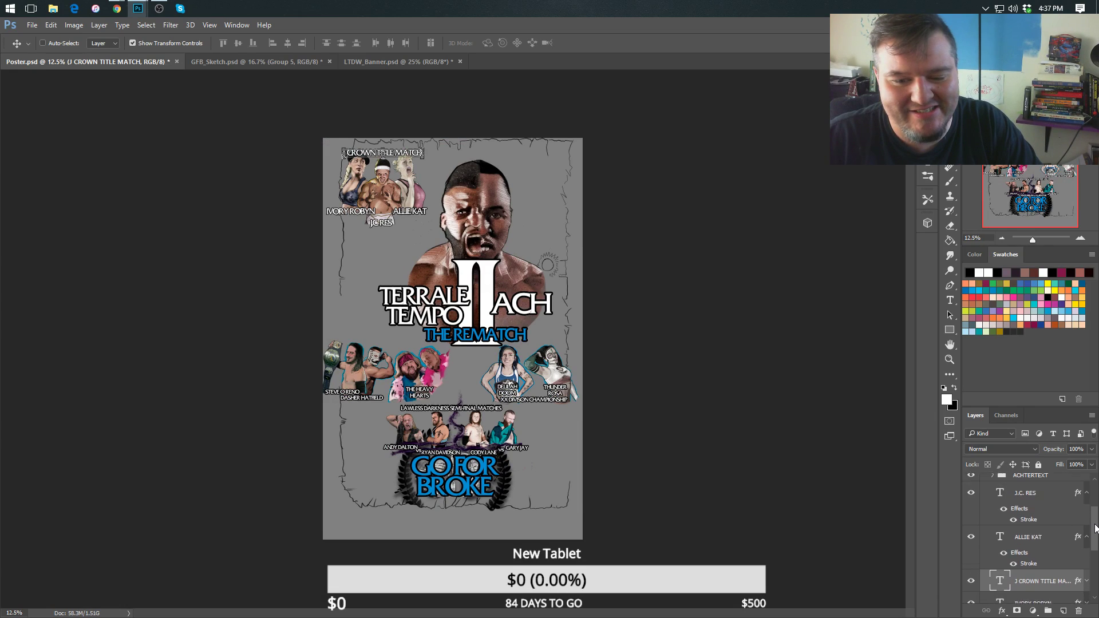
{"action": "left_click_drag", "start_coordinate": [1096, 527], "coordinate": [1093, 522]}
{"action": "left_click", "coordinate": [1086, 521]}
{"action": "left_click", "coordinate": [1087, 498]}
{"action": "scroll", "coordinate": [1093, 522], "scroll_direction": "down", "scroll_amount": 2}
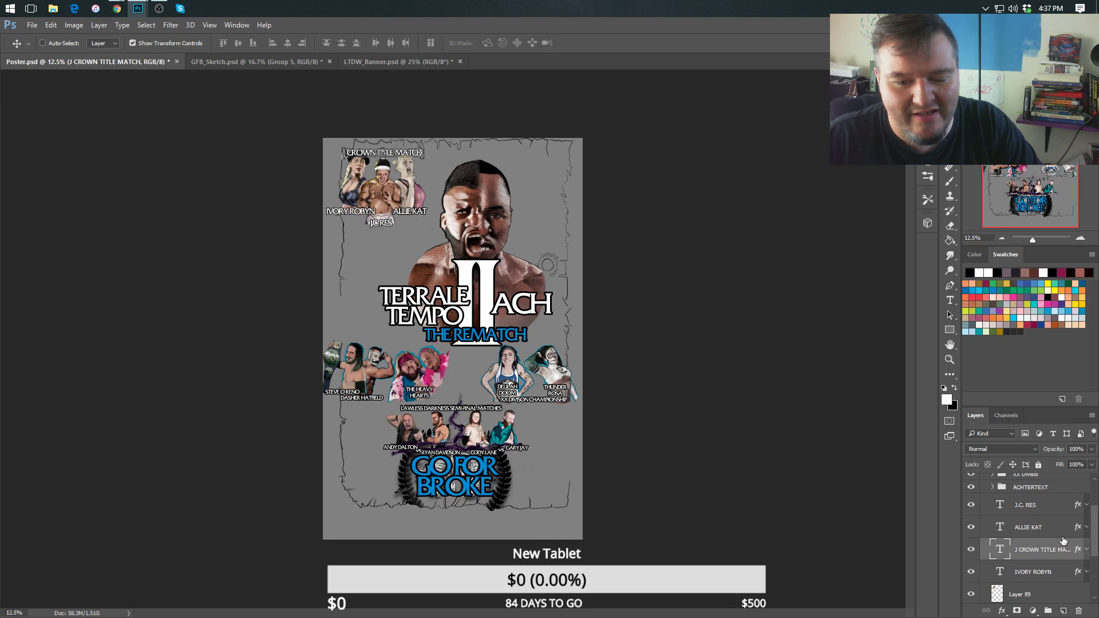
{"action": "left_click", "coordinate": [1038, 567]}
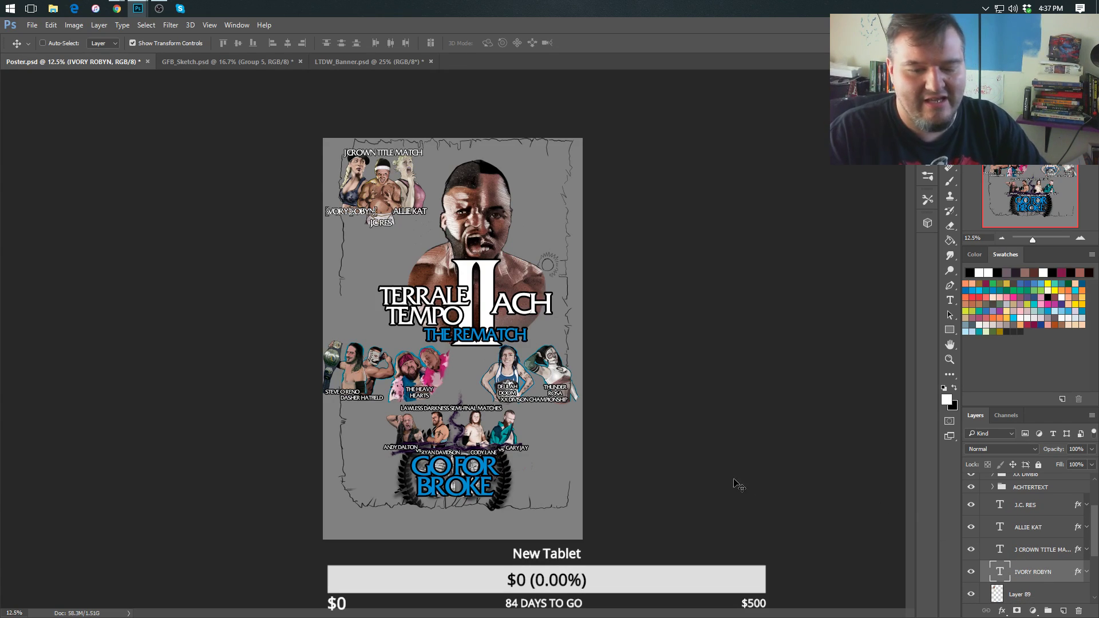
{"action": "left_click", "coordinate": [1017, 505], "text": "shift"}
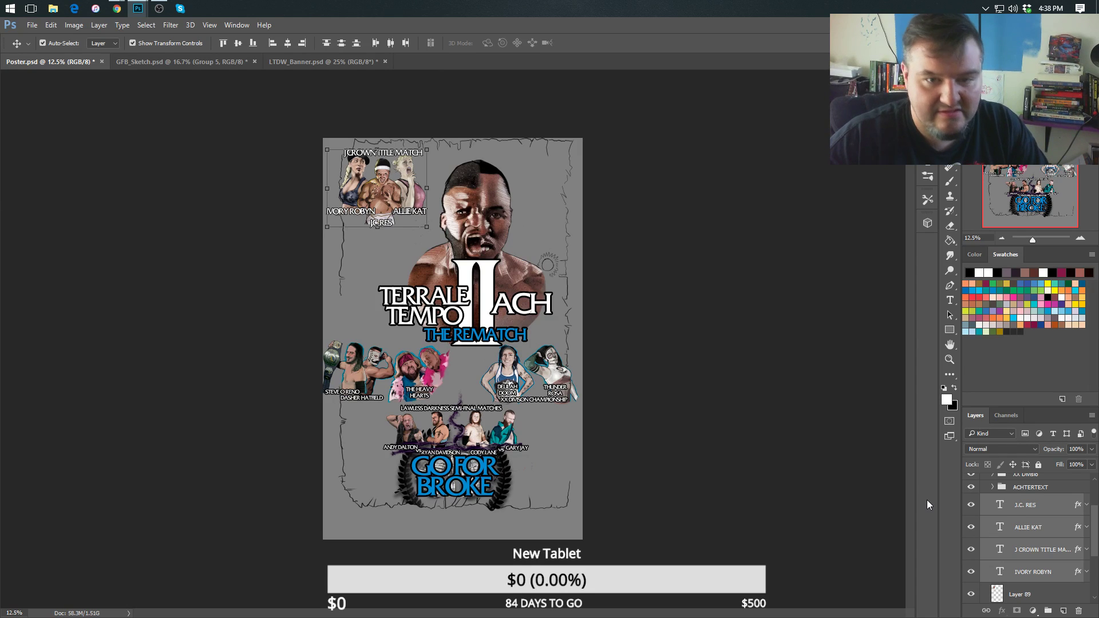
Group the four labels as 'JCup Text' inside J Xup 3 W and move the trio slightly lower.
{"action": "key", "text": "ctrl+g"}
{"action": "key", "text": "ctrl"}
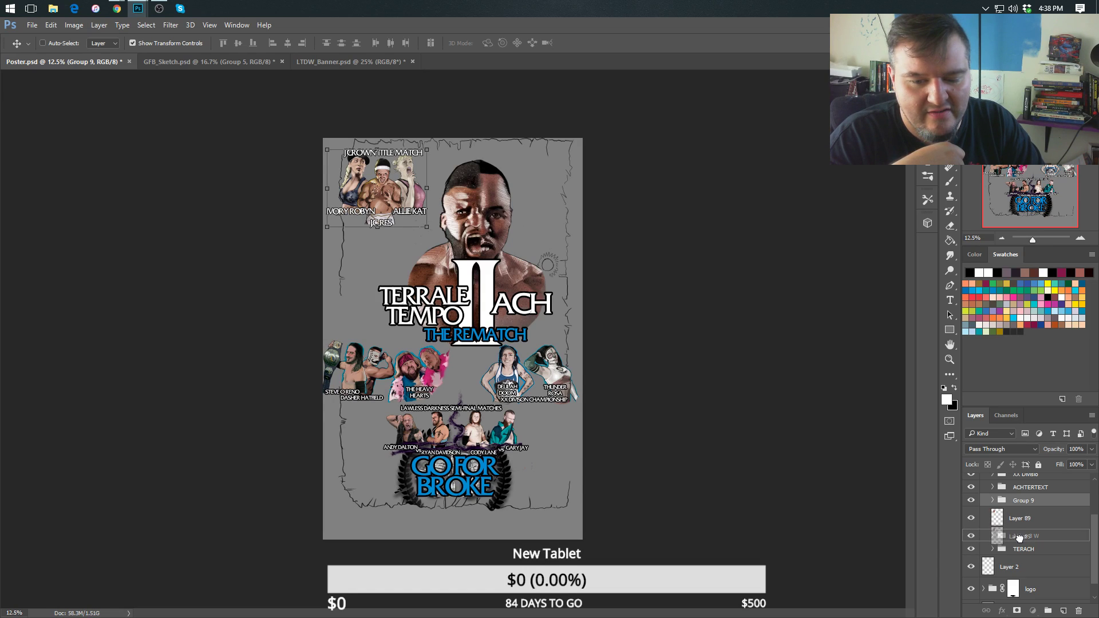
{"action": "left_click", "coordinate": [1020, 536]}
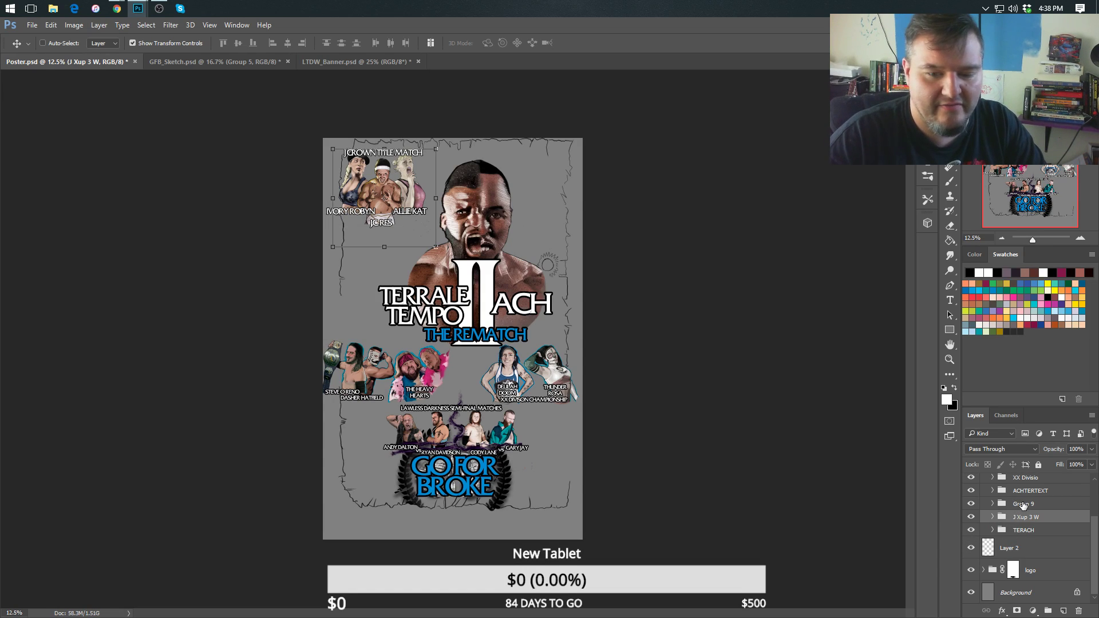
{"action": "double_click", "coordinate": [1020, 506]}
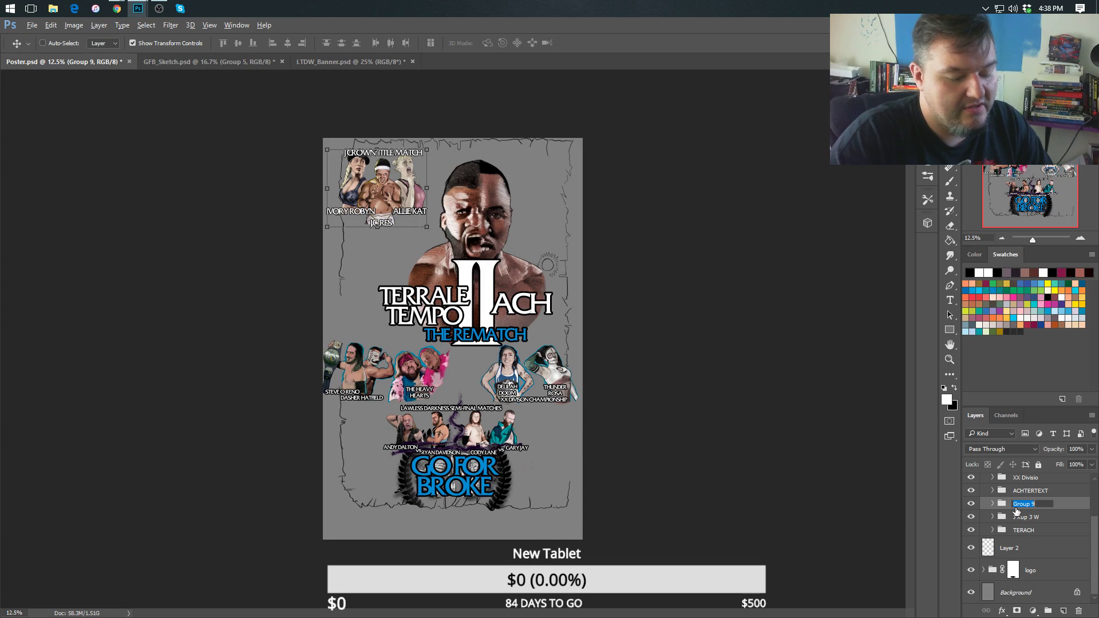
{"action": "type", "text": "JCup"}
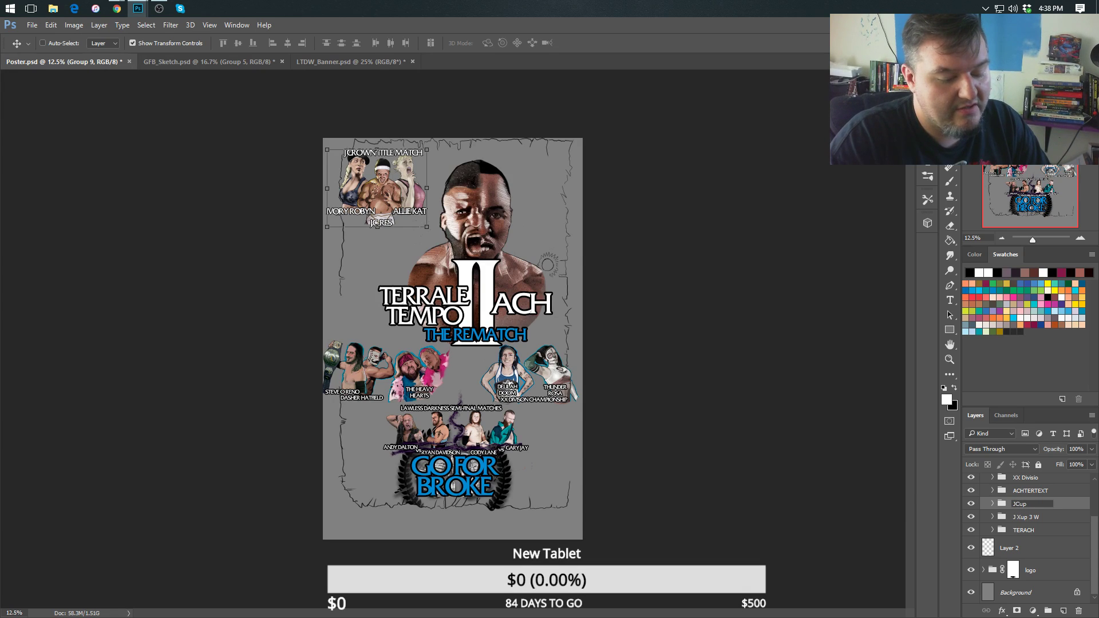
{"action": "type", "text": " Text"}
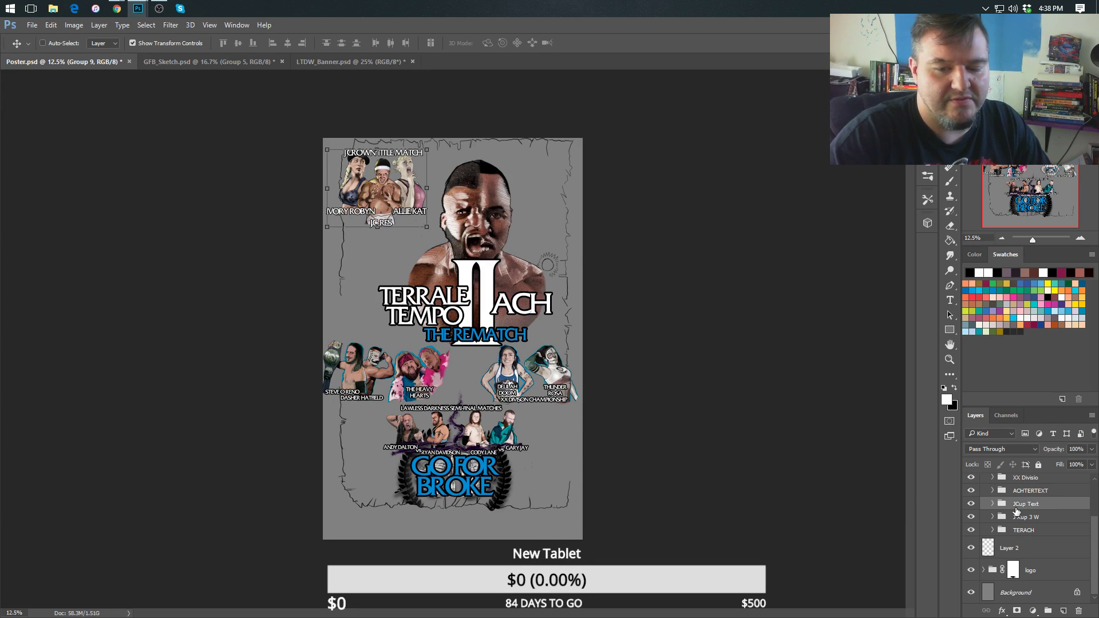
{"action": "key", "text": "Return"}
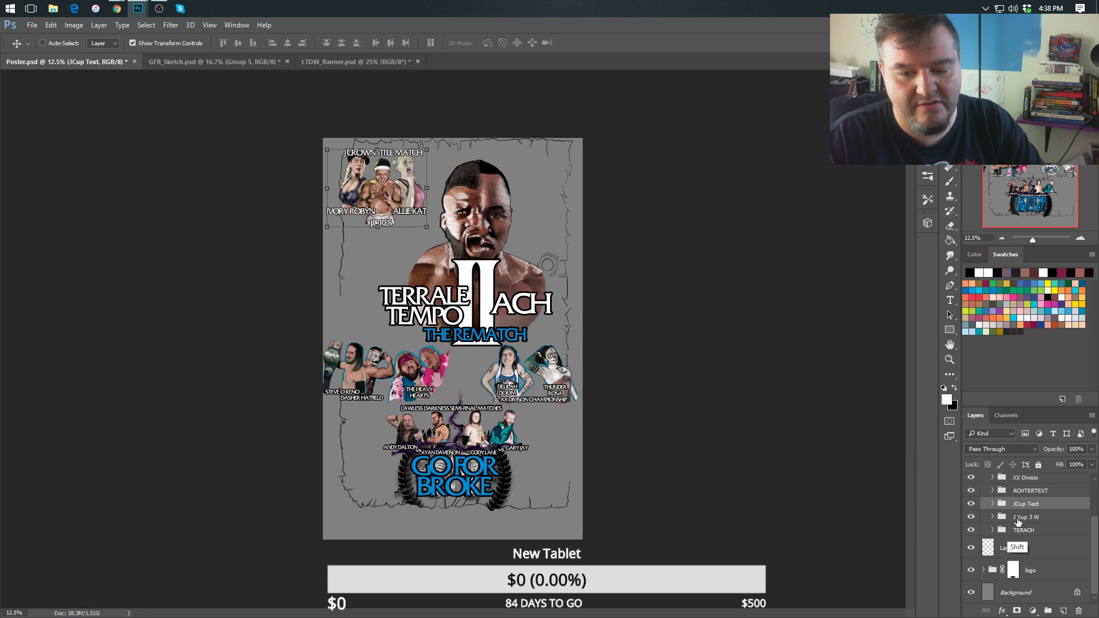
{"action": "left_click_drag", "start_coordinate": [1019, 507], "coordinate": [1015, 517]}
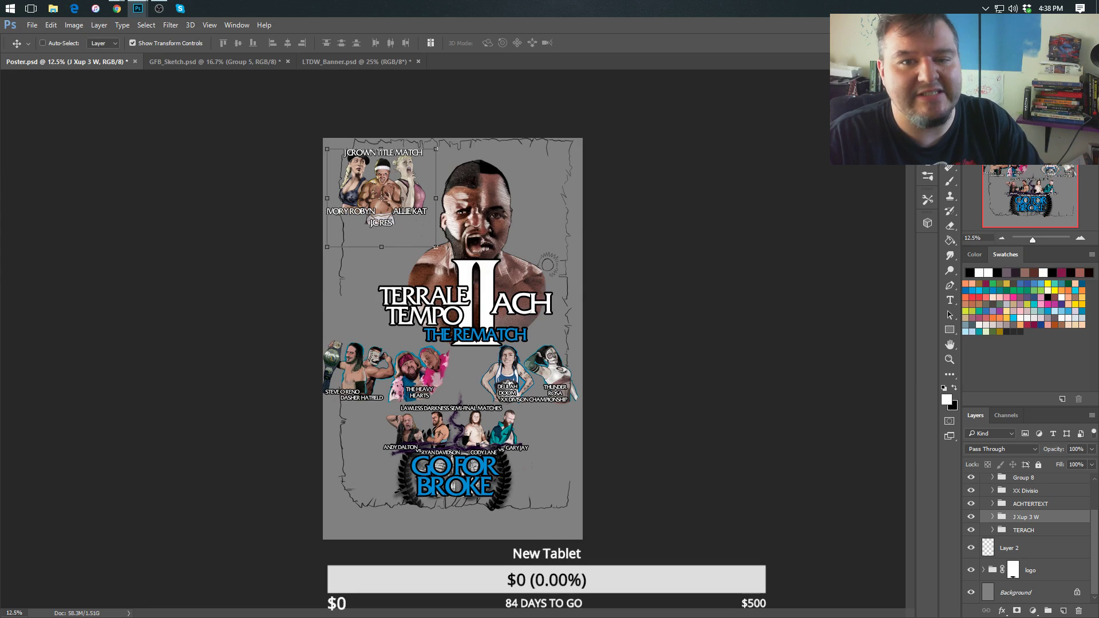
{"action": "left_click_drag", "start_coordinate": [405, 208], "coordinate": [406, 229]}
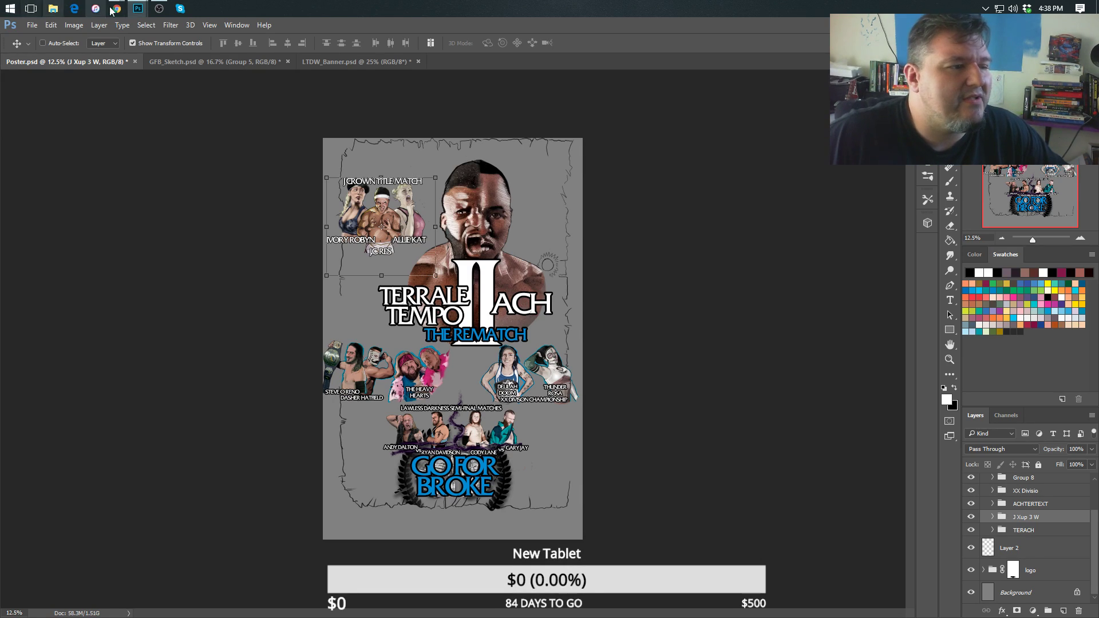
{"action": "mouse_move", "coordinate": [115, 15]}
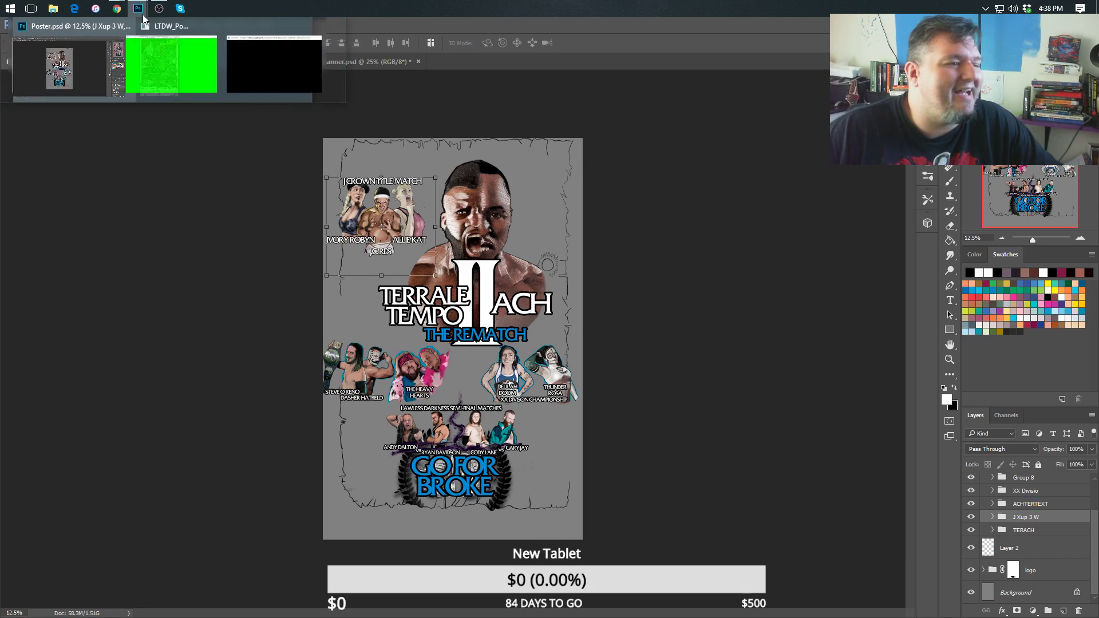
{"action": "left_click", "coordinate": [32, 26]}
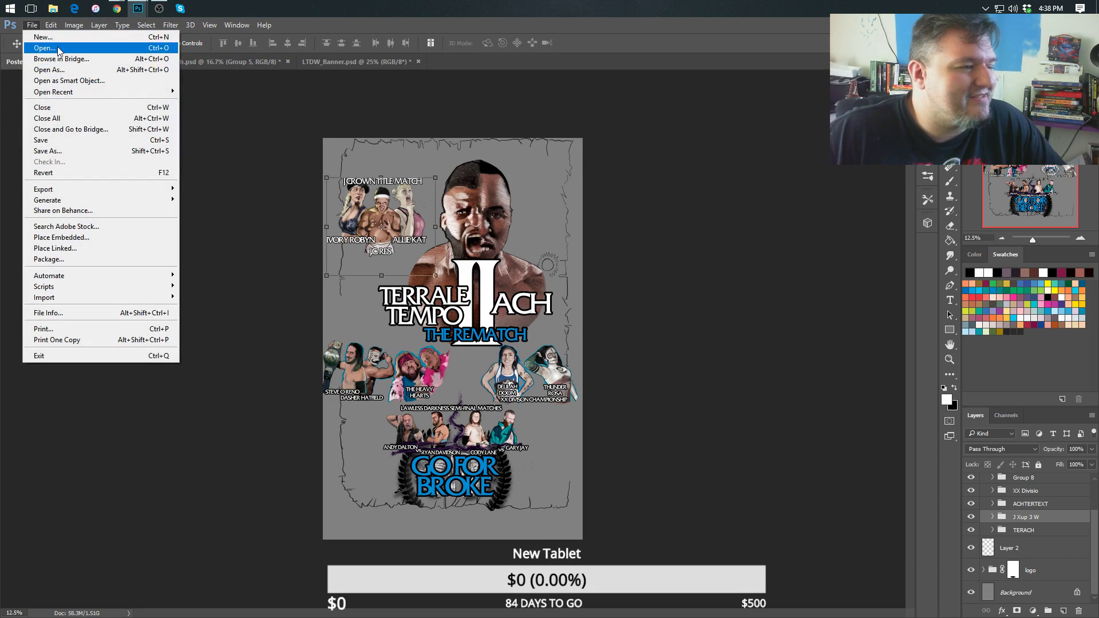
{"action": "left_click", "coordinate": [45, 48]}
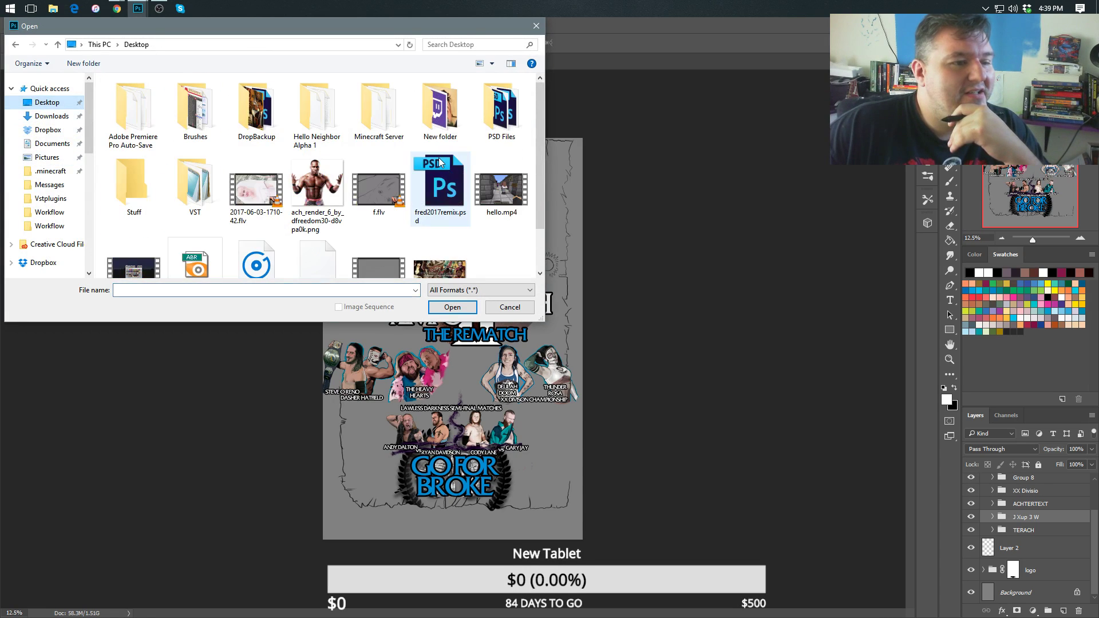
{"action": "double_click", "coordinate": [501, 109]}
{"action": "scroll", "coordinate": [372, 174], "scroll_direction": "down", "scroll_amount": 5}
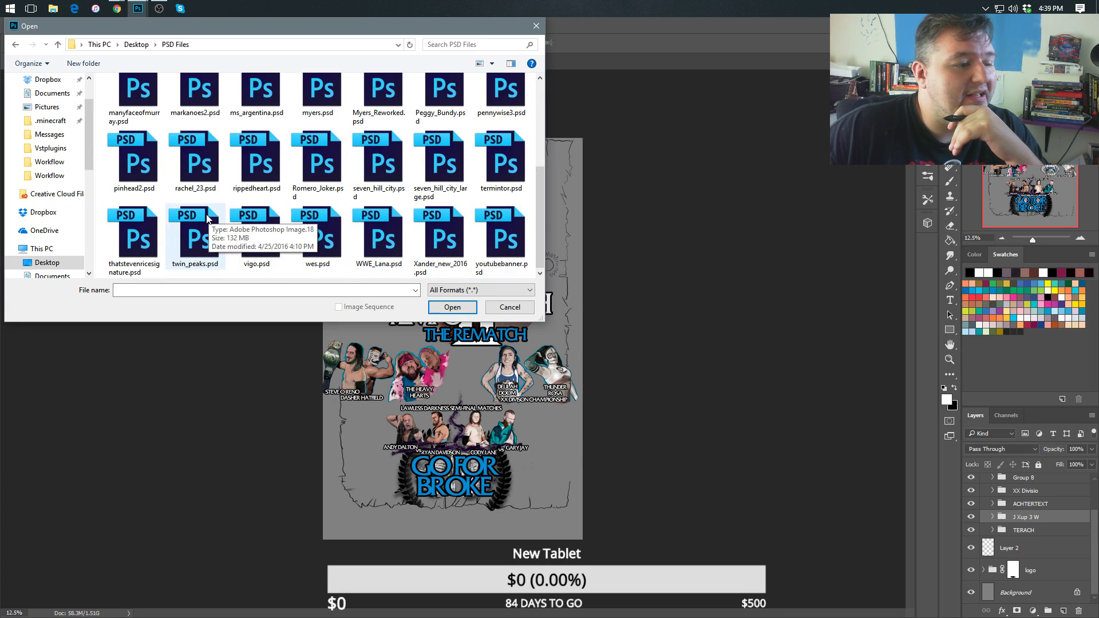
{"action": "scroll", "coordinate": [172, 223], "scroll_direction": "up", "scroll_amount": 3}
{"action": "scroll", "coordinate": [105, 228], "scroll_direction": "down", "scroll_amount": 3}
{"action": "scroll", "coordinate": [109, 223], "scroll_direction": "up", "scroll_amount": 5}
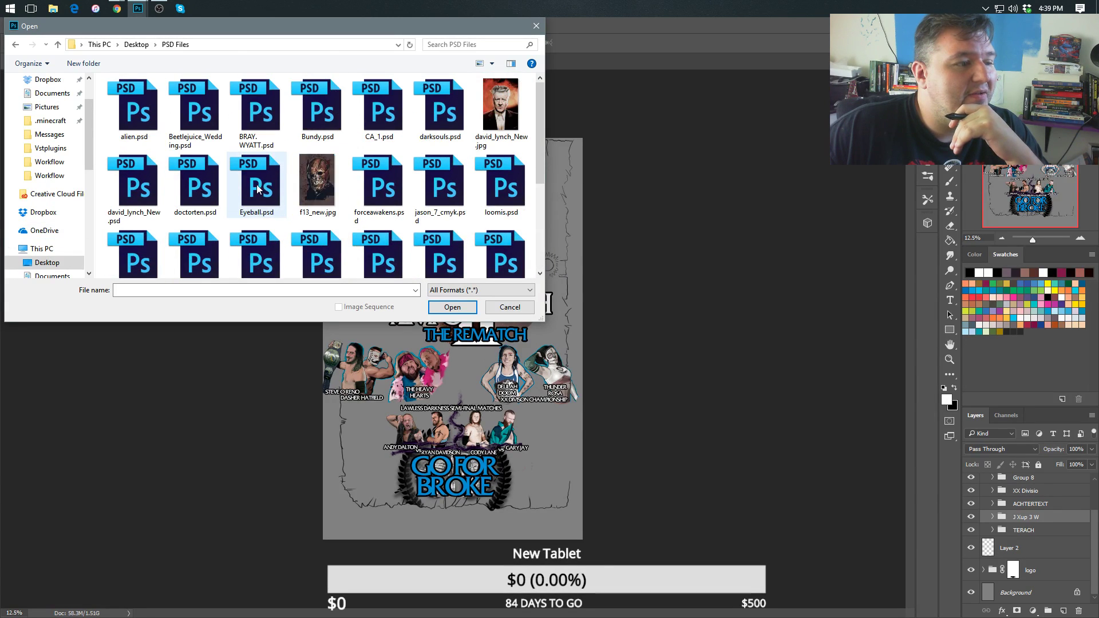
{"action": "left_click", "coordinate": [135, 45]}
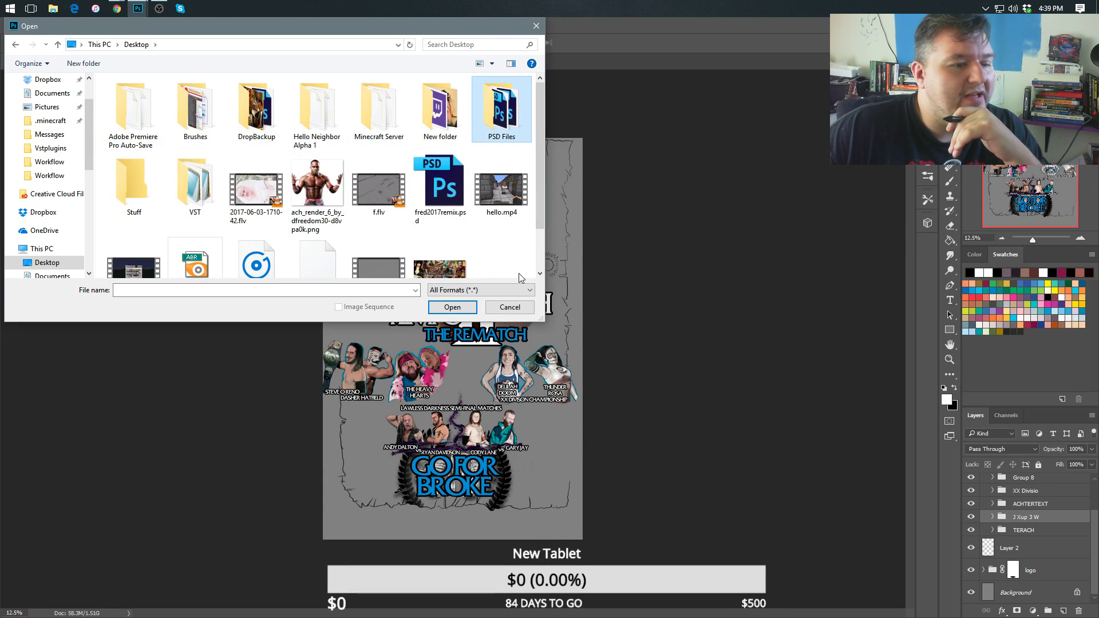
{"action": "left_click", "coordinate": [503, 310]}
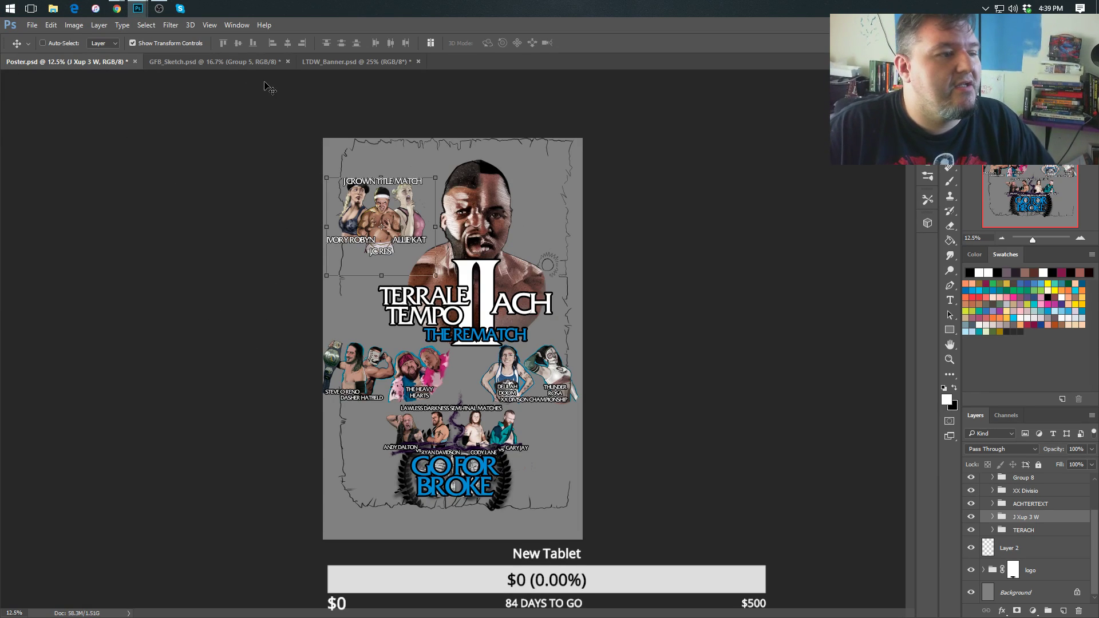
Bring up LTDW_Poster_2.psd from the Window menu's open-document list.
{"action": "left_click", "coordinate": [336, 65]}
{"action": "left_click", "coordinate": [267, 64]}
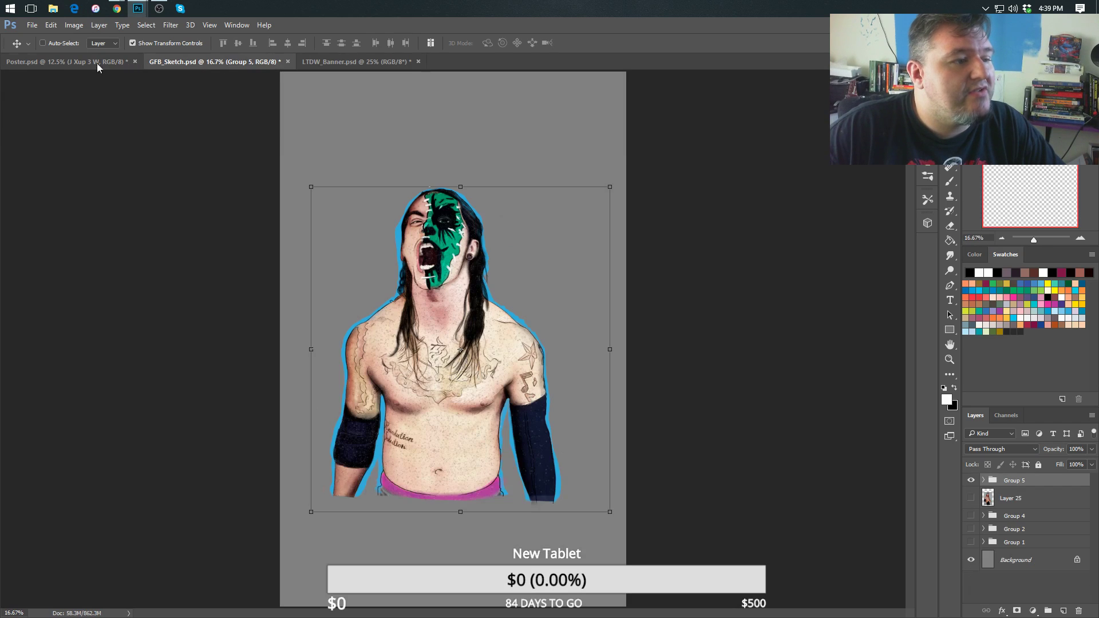
{"action": "left_click", "coordinate": [98, 63]}
{"action": "left_click", "coordinate": [241, 25]}
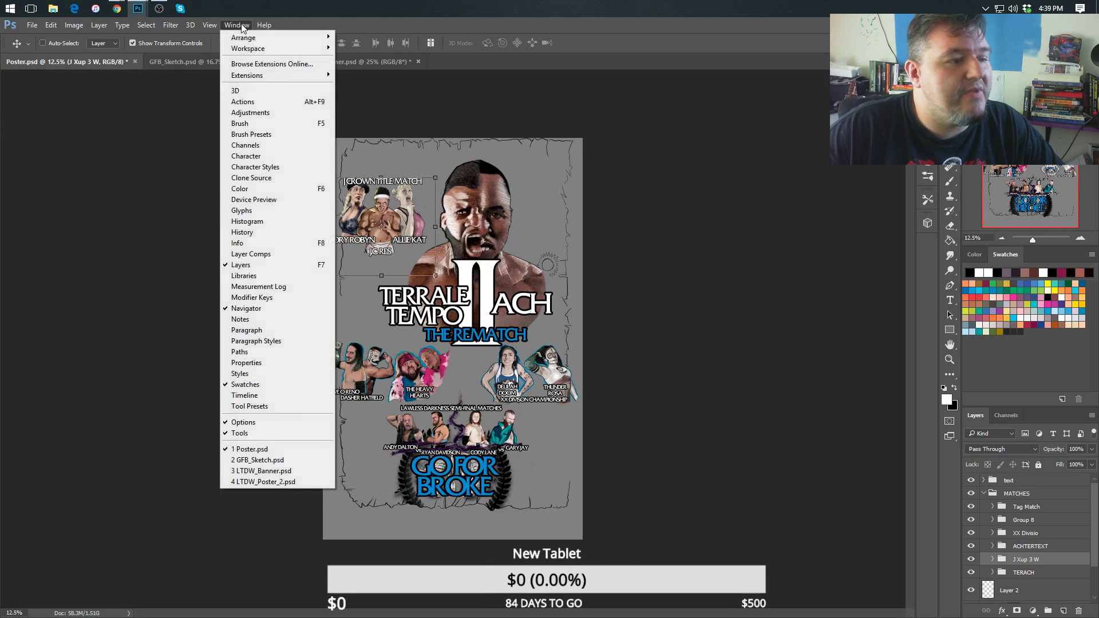
{"action": "left_click", "coordinate": [273, 483]}
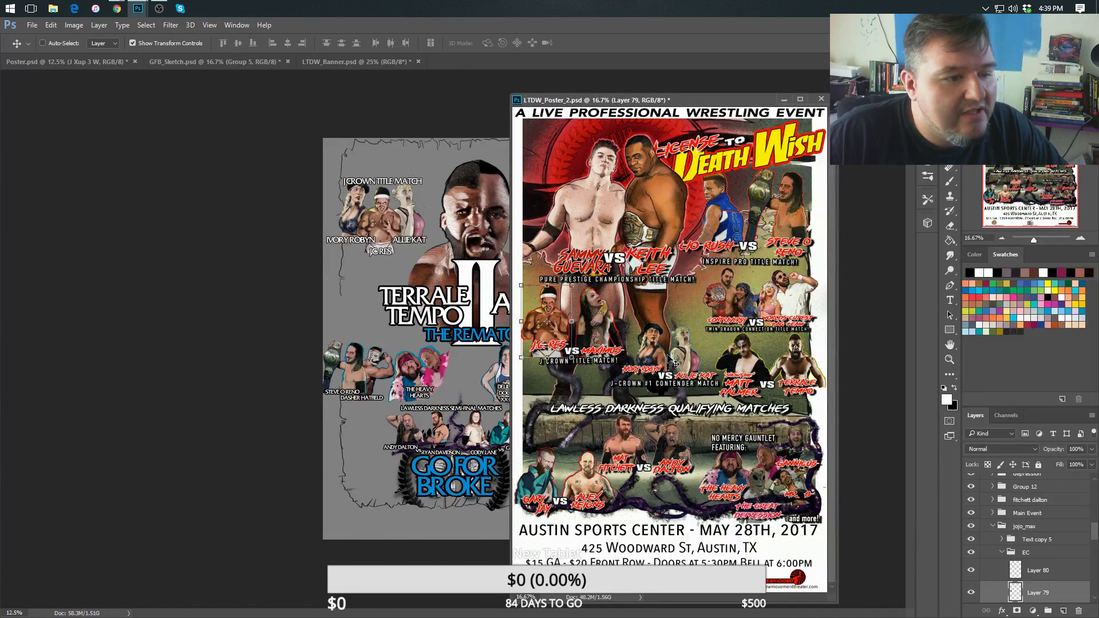
{"action": "left_click", "coordinate": [282, 278]}
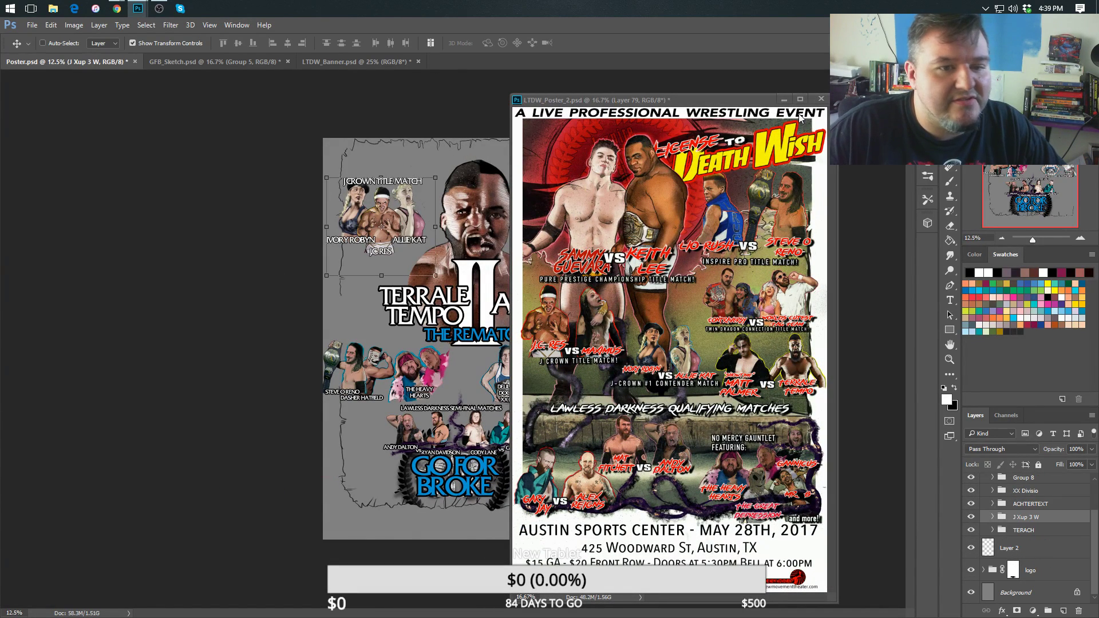
Dock LTDW_Poster_2.psd as a fourth tab and return to the Go For Broke poster.
{"action": "left_click_drag", "start_coordinate": [778, 98], "coordinate": [539, 64]}
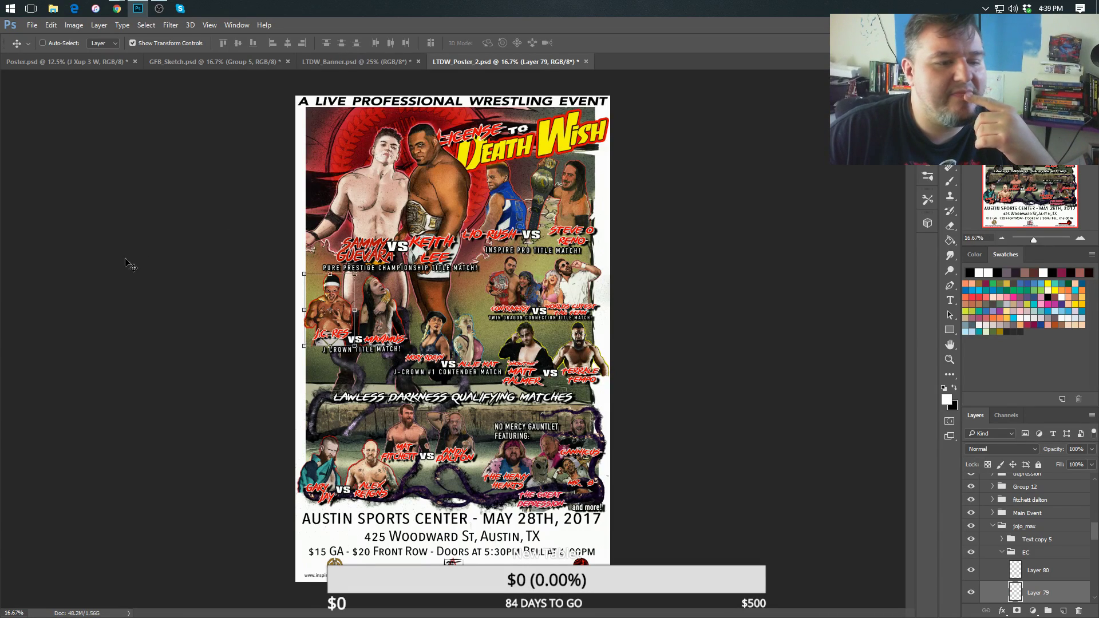
{"action": "left_click", "coordinate": [256, 62]}
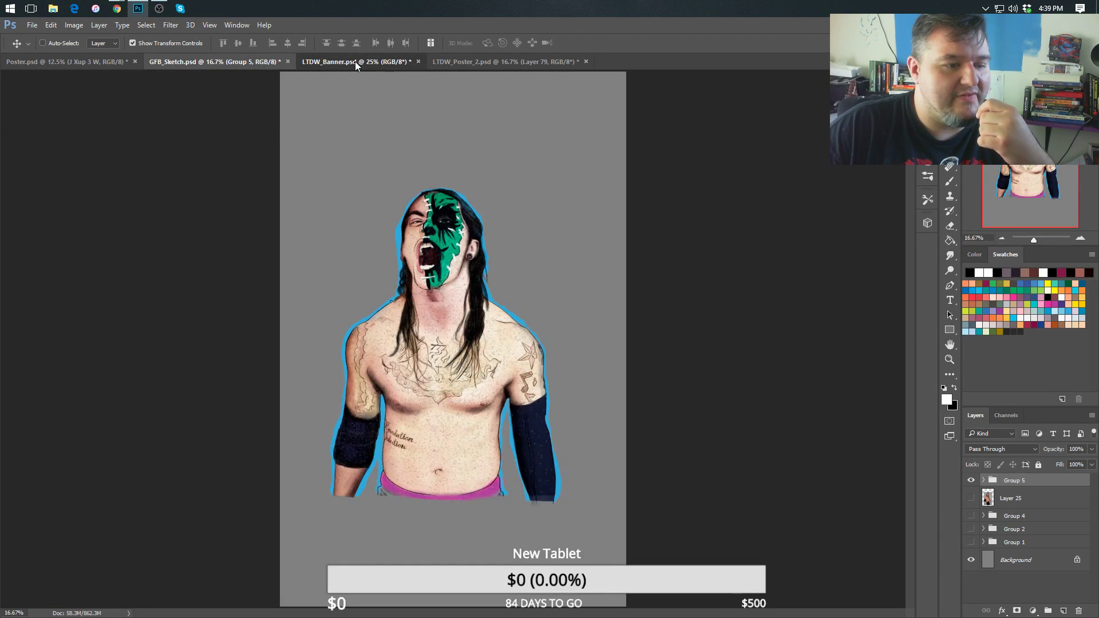
{"action": "left_click", "coordinate": [355, 61]}
{"action": "left_click", "coordinate": [462, 62]}
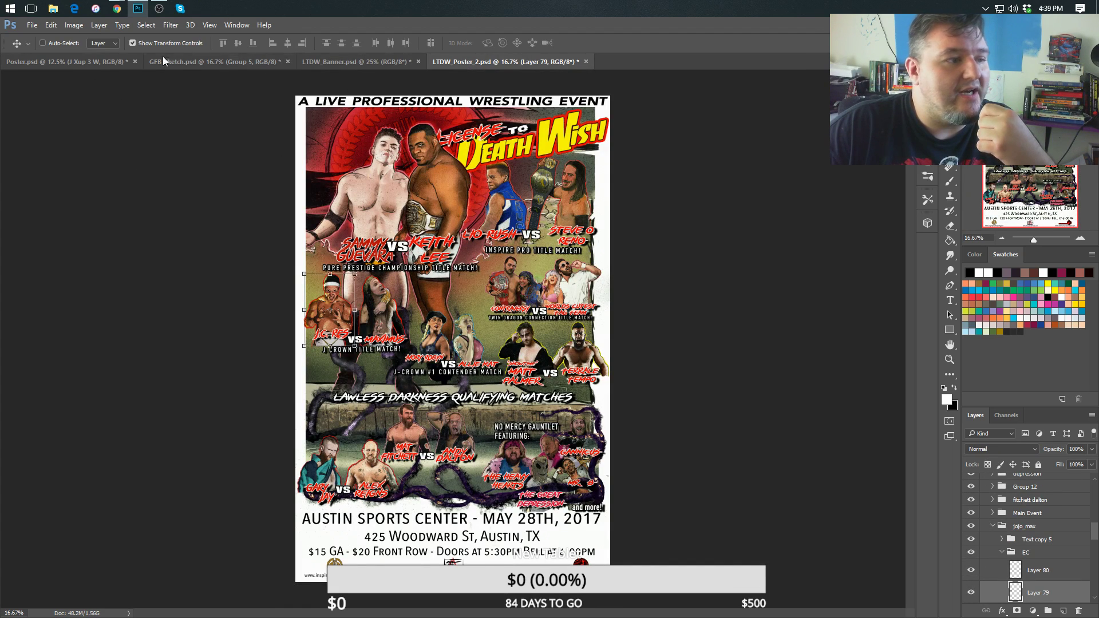
{"action": "left_click", "coordinate": [69, 61]}
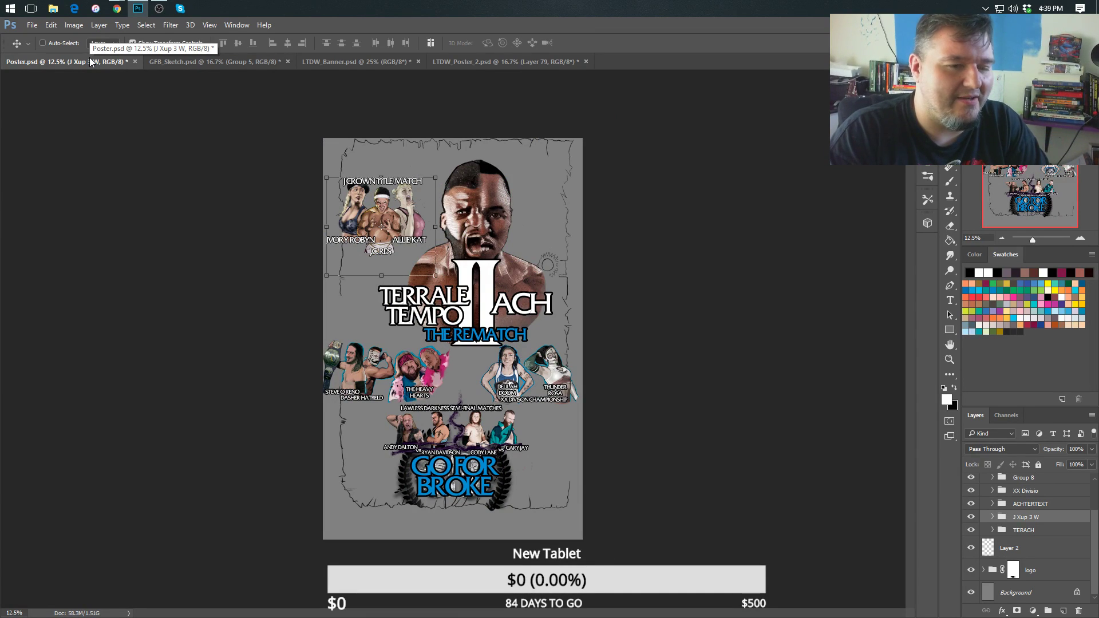
{"action": "left_click", "coordinate": [454, 60]}
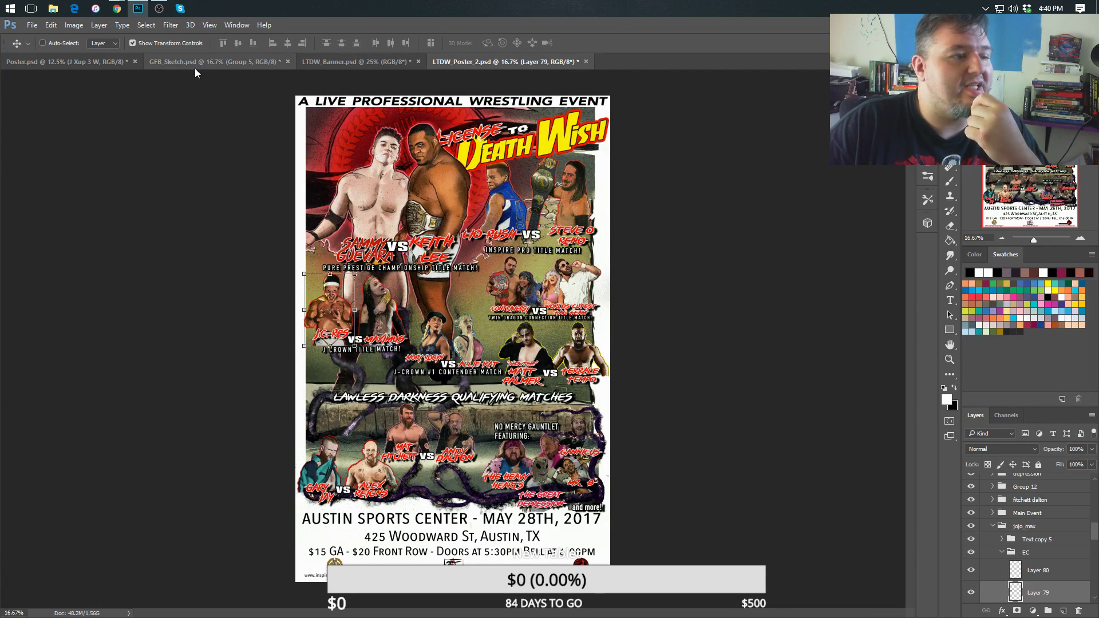
{"action": "left_click", "coordinate": [65, 64]}
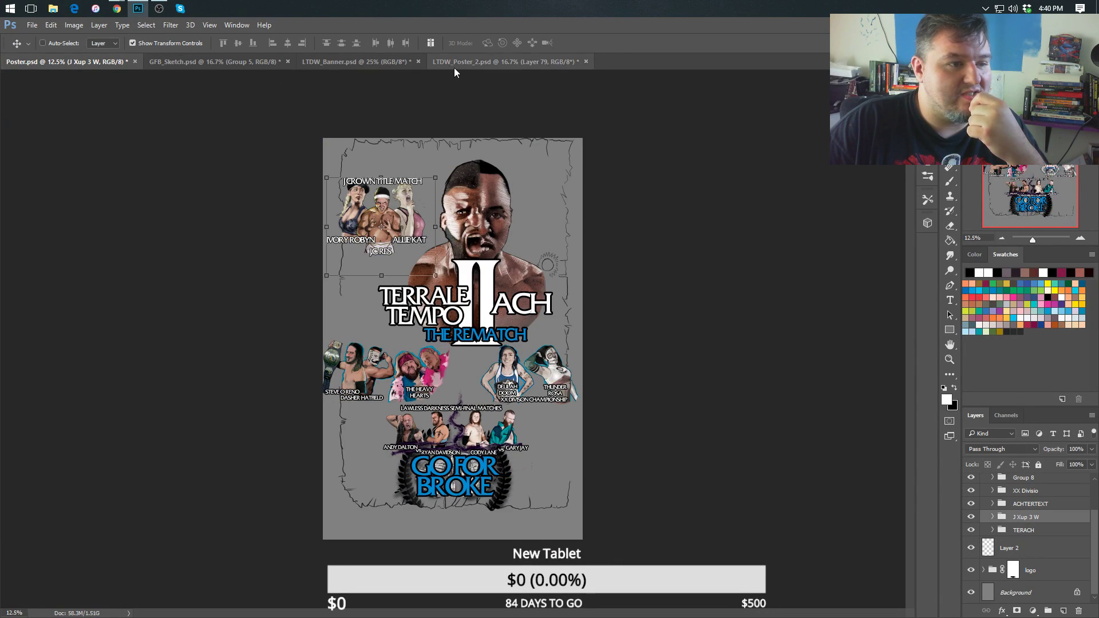
{"action": "left_click", "coordinate": [454, 68]}
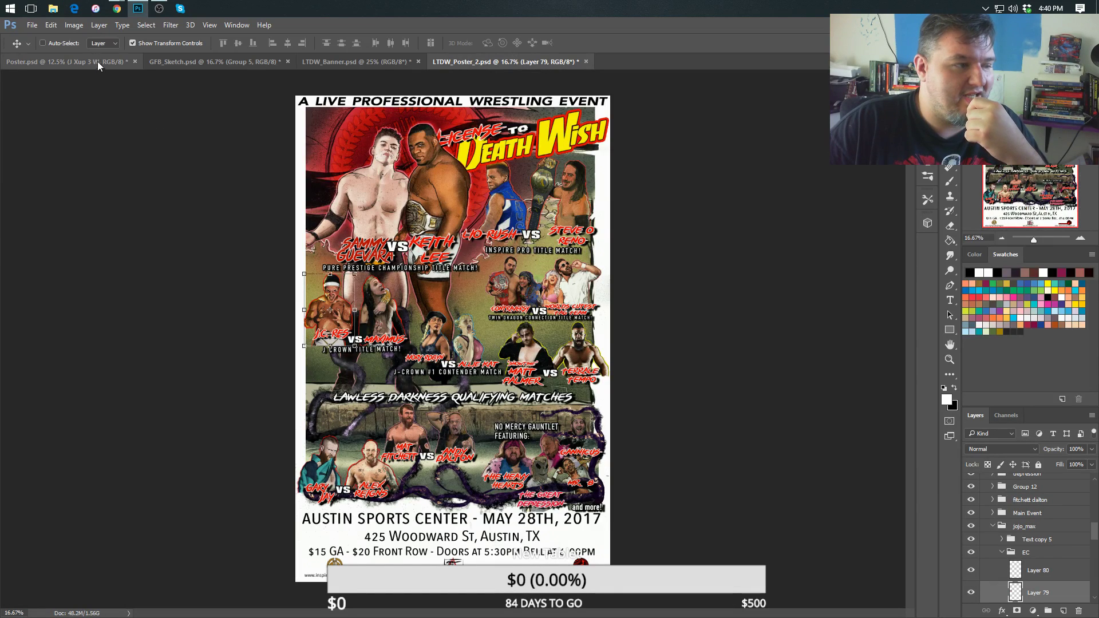
{"action": "left_click", "coordinate": [98, 60]}
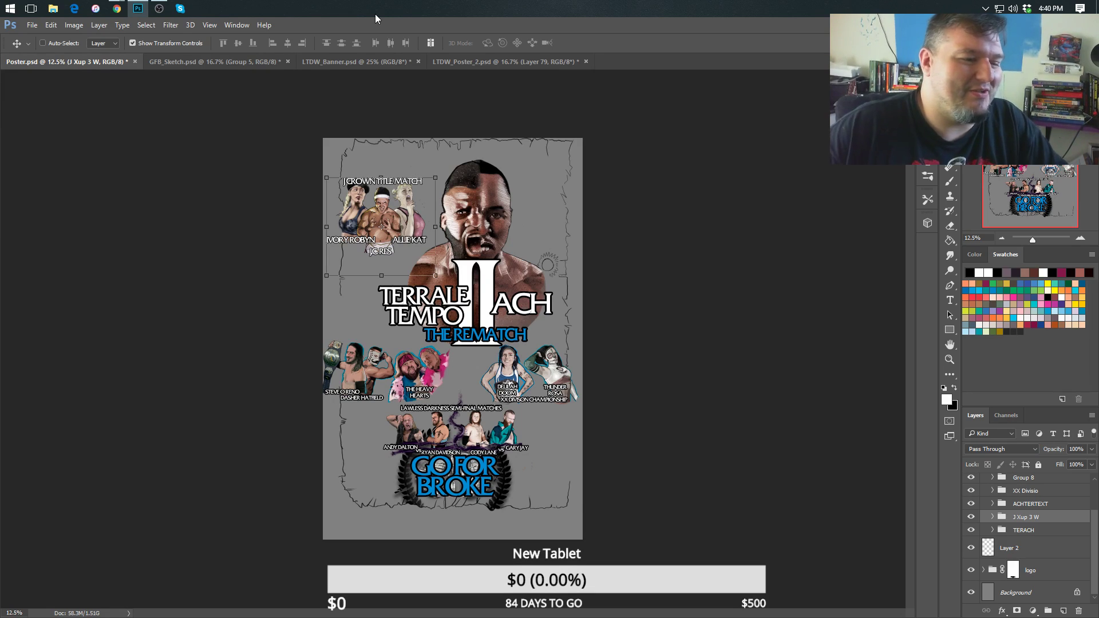
In GFB_Sketch, nudge the face-painted wrestler right and delete Layer 25.
{"action": "left_click", "coordinate": [176, 61]}
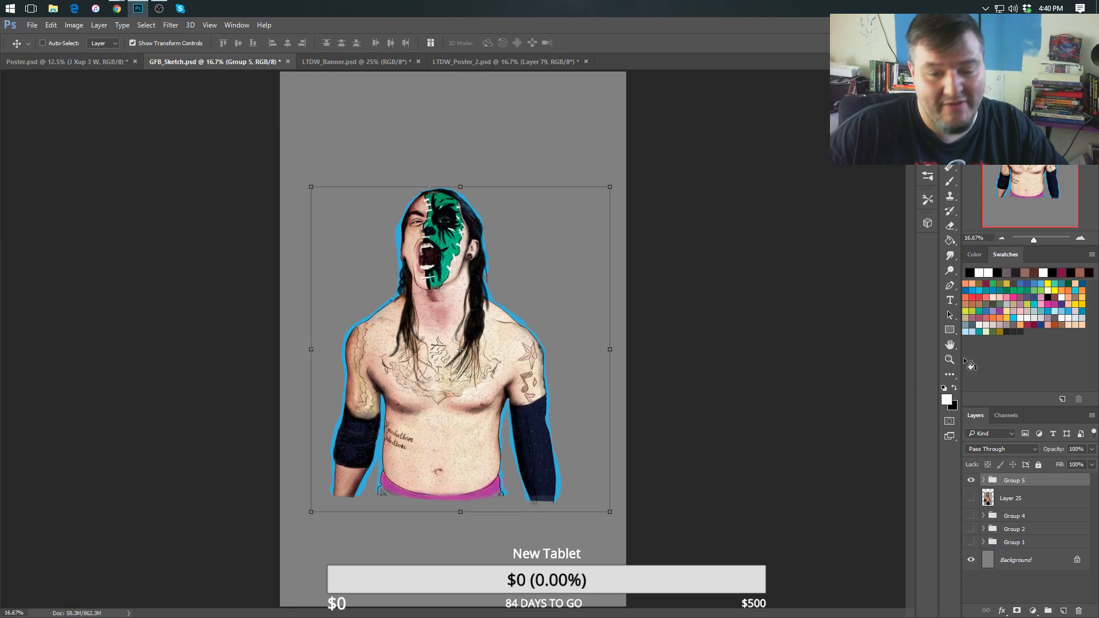
{"action": "left_click_drag", "start_coordinate": [489, 365], "coordinate": [538, 367]}
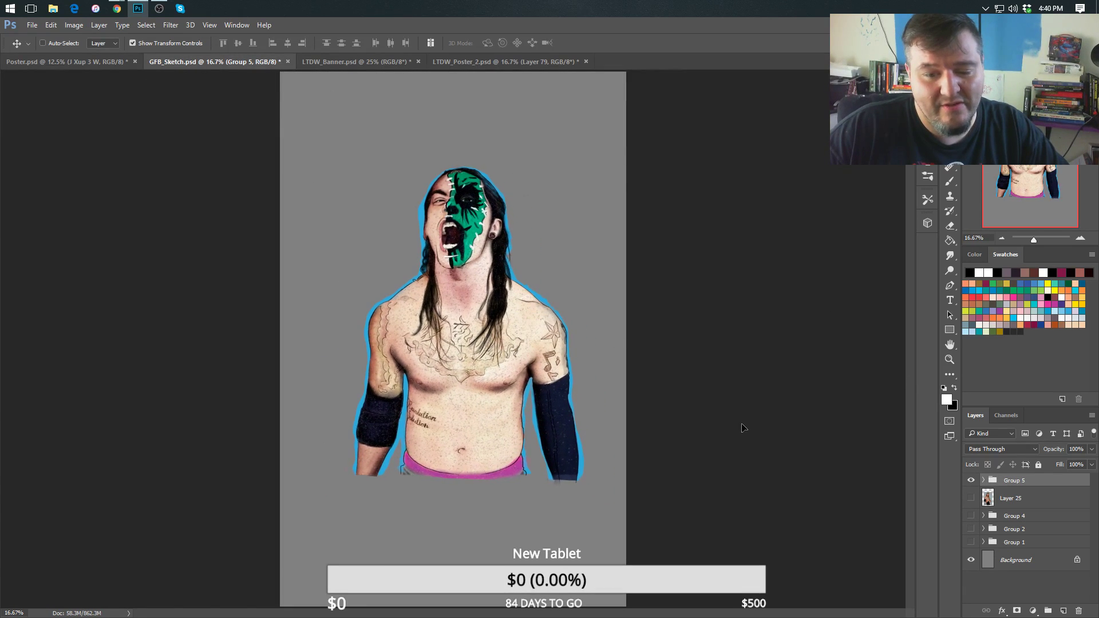
{"action": "left_click", "coordinate": [972, 516]}
{"action": "left_click", "coordinate": [972, 516]}
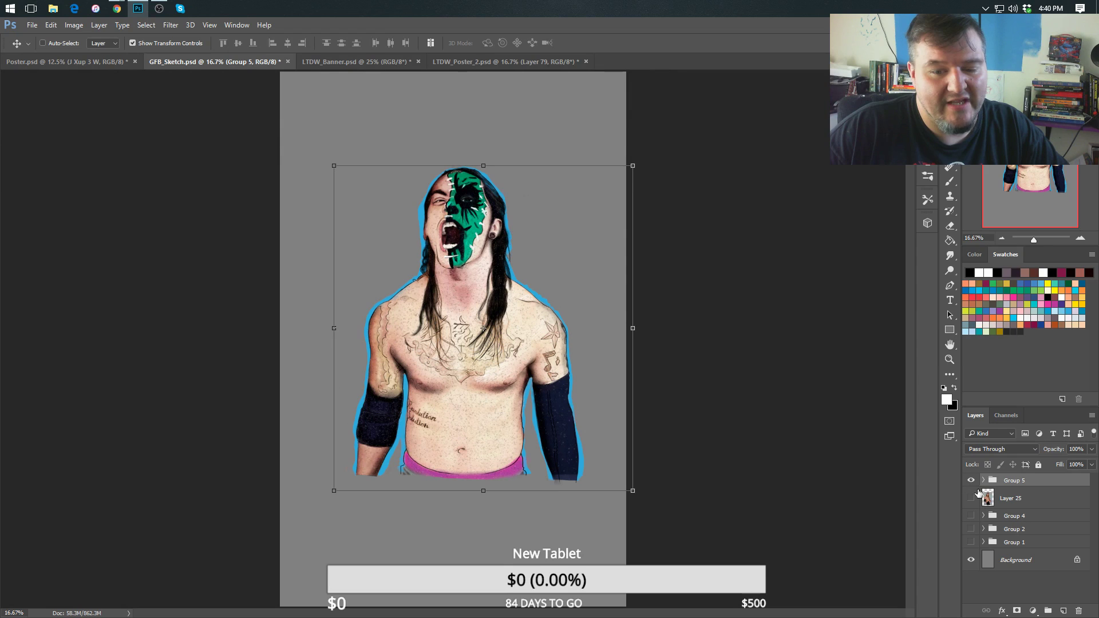
{"action": "left_click", "coordinate": [1011, 497]}
{"action": "key", "text": "Delete"}
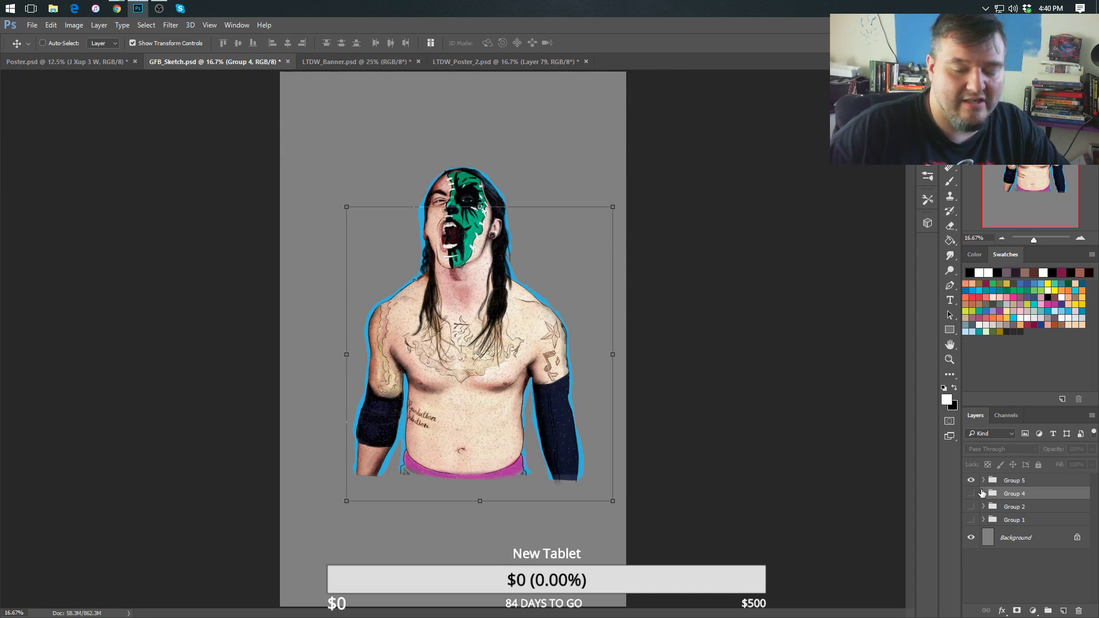
Toggle the group eye icons until only the face-painted wrestler is visible.
{"action": "left_click", "coordinate": [972, 481]}
{"action": "left_click", "coordinate": [971, 494]}
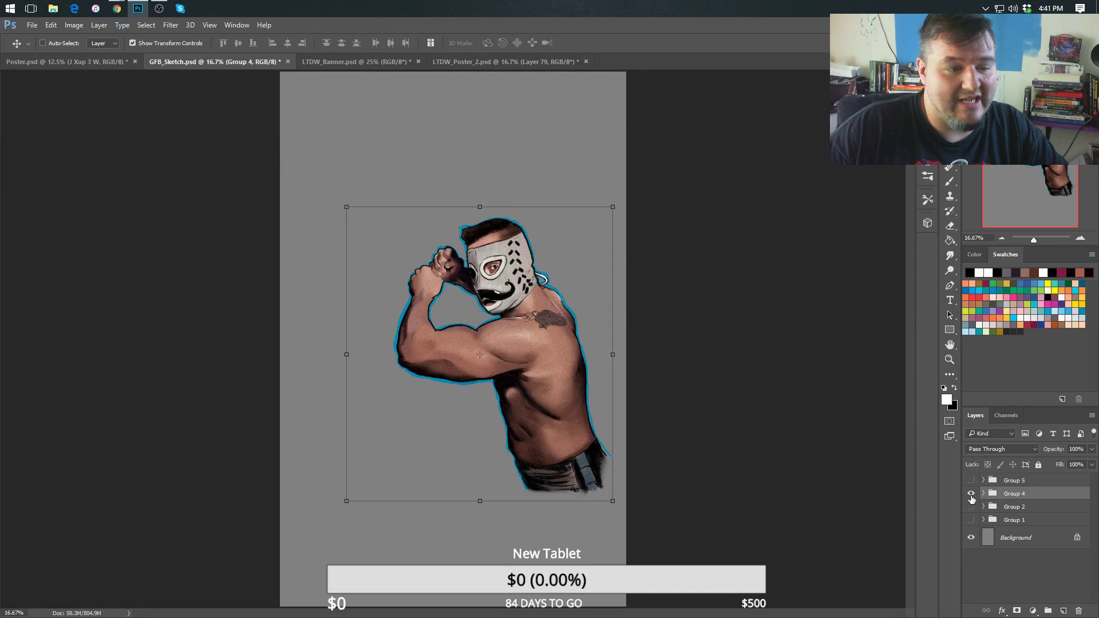
{"action": "left_click", "coordinate": [972, 495]}
{"action": "left_click", "coordinate": [972, 518]}
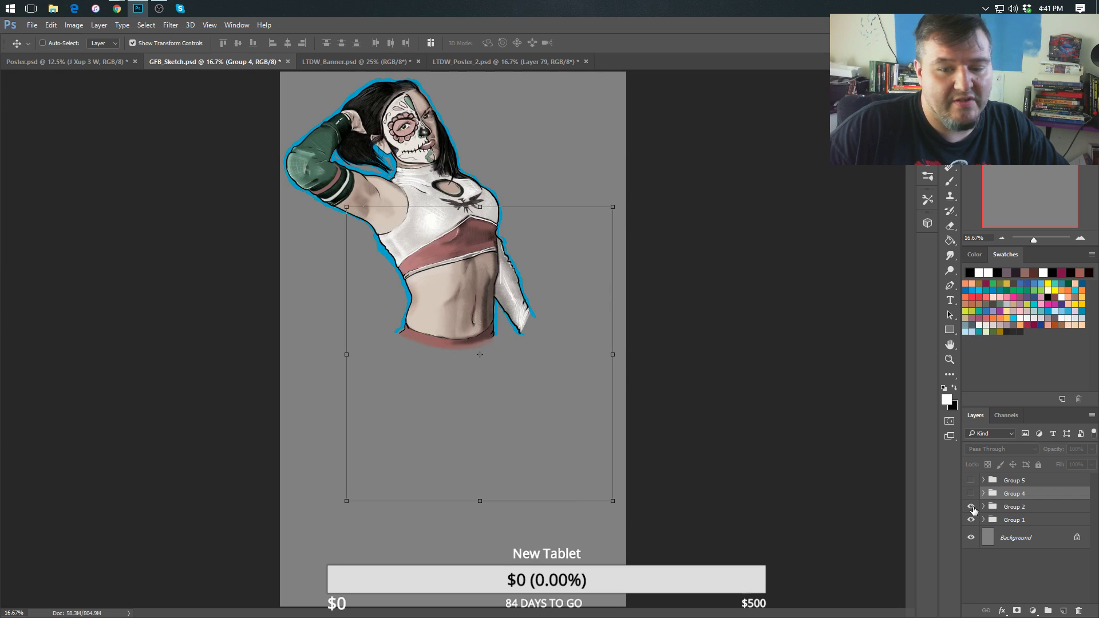
{"action": "left_click", "coordinate": [972, 507]}
{"action": "left_click", "coordinate": [971, 507]}
{"action": "left_click", "coordinate": [972, 538]}
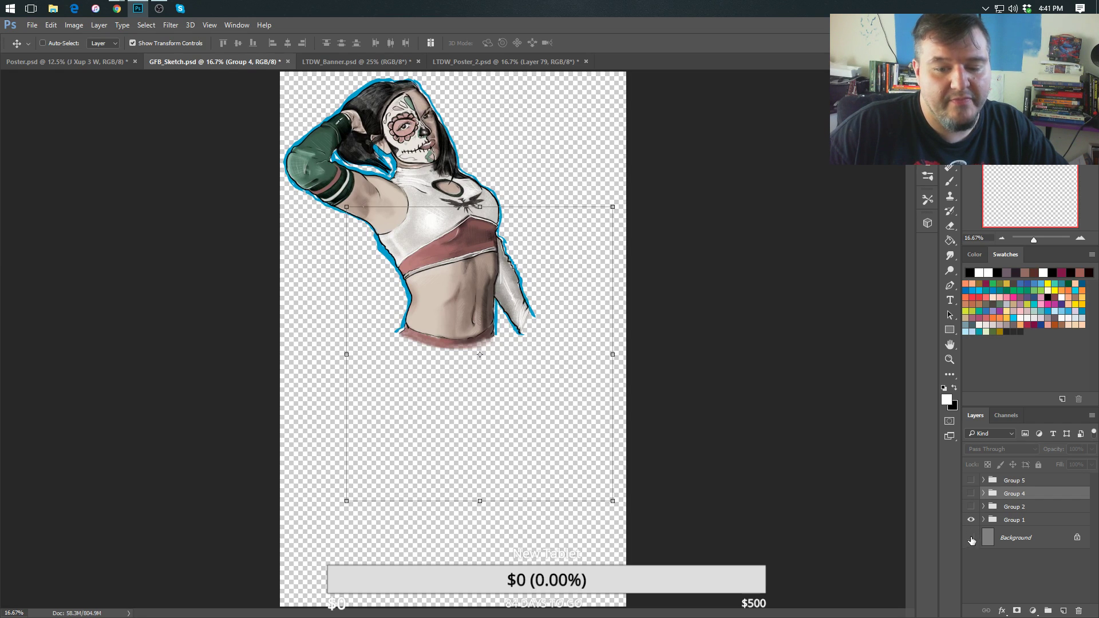
{"action": "left_click", "coordinate": [972, 537]}
{"action": "left_click", "coordinate": [972, 520]}
{"action": "left_click", "coordinate": [972, 493]}
{"action": "left_click", "coordinate": [972, 493]}
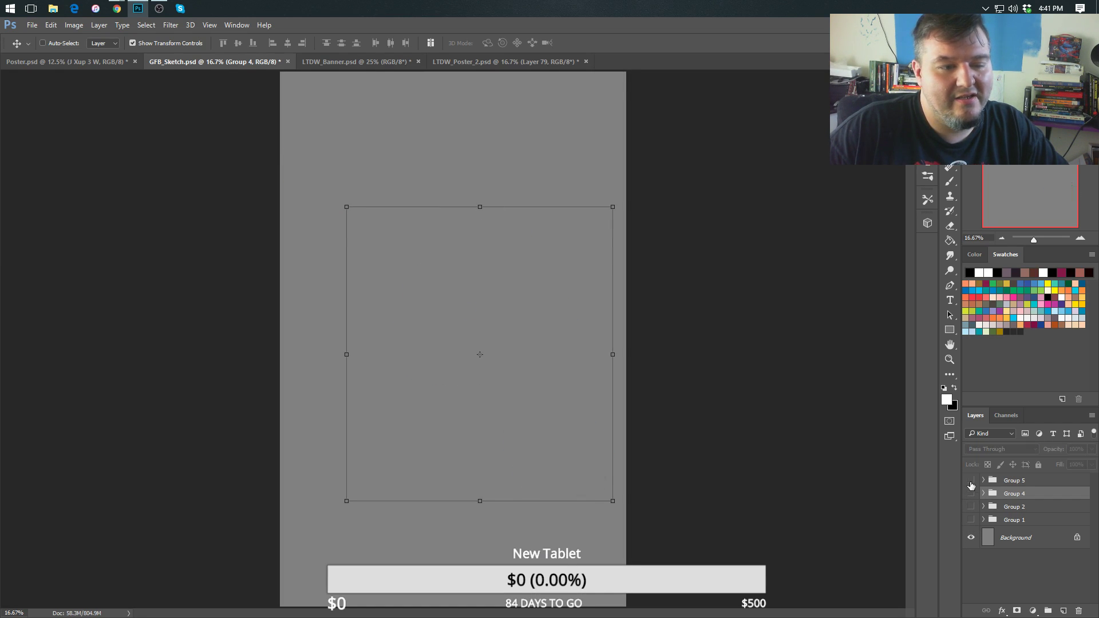
{"action": "left_click", "coordinate": [972, 481]}
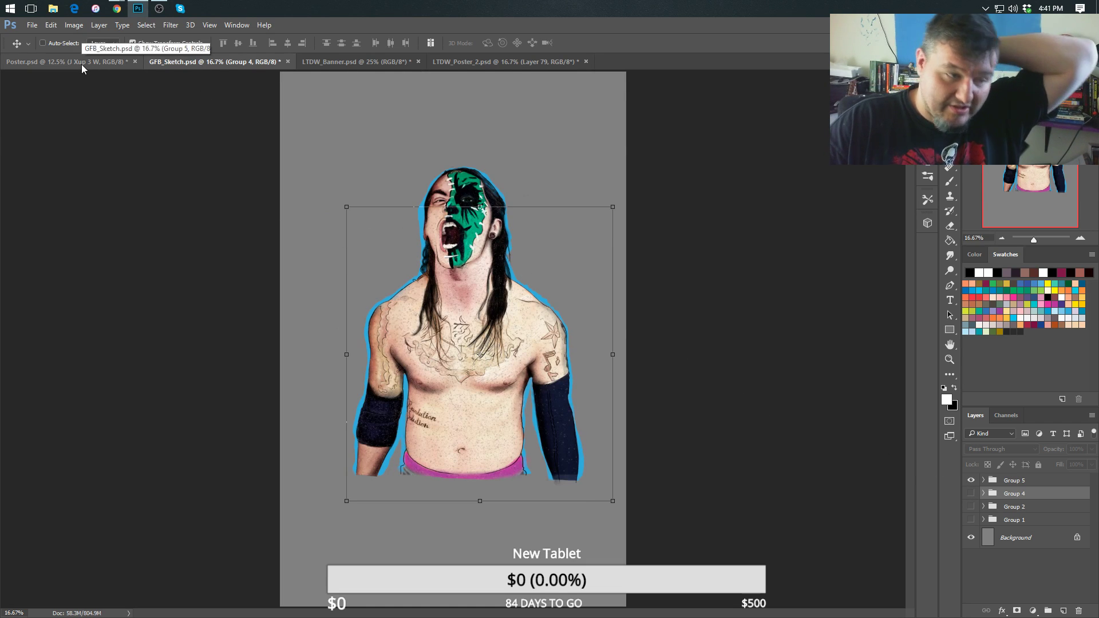
Float GFB_Sketch, copy Group 4 onto the poster, then delete that unwanted copy.
{"action": "left_click_drag", "start_coordinate": [189, 61], "coordinate": [417, 291]}
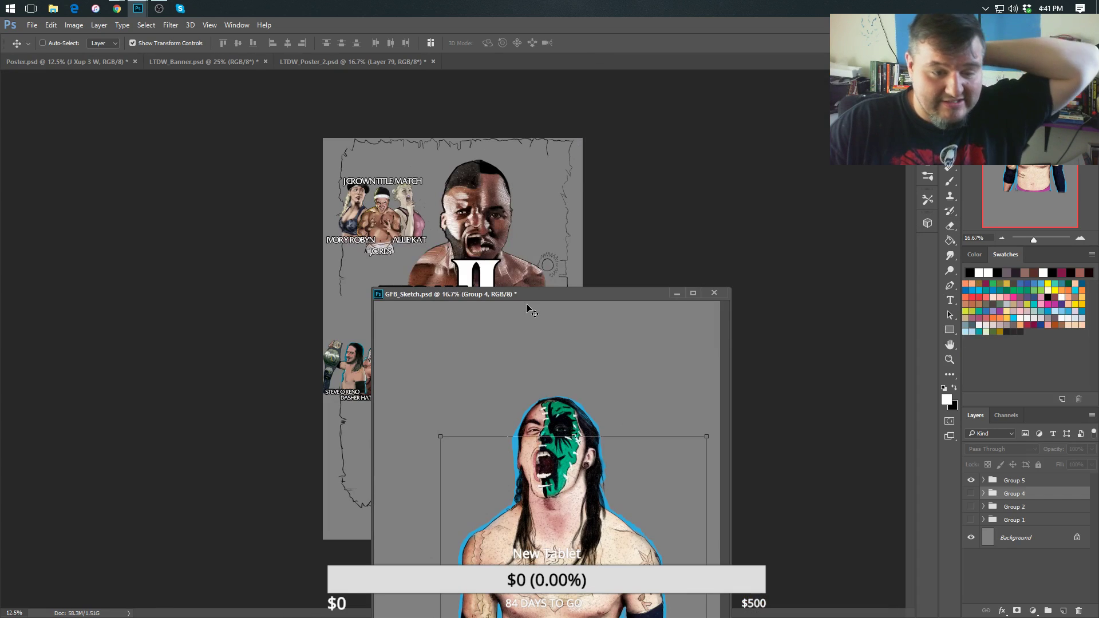
{"action": "left_click_drag", "start_coordinate": [1013, 494], "coordinate": [402, 271]}
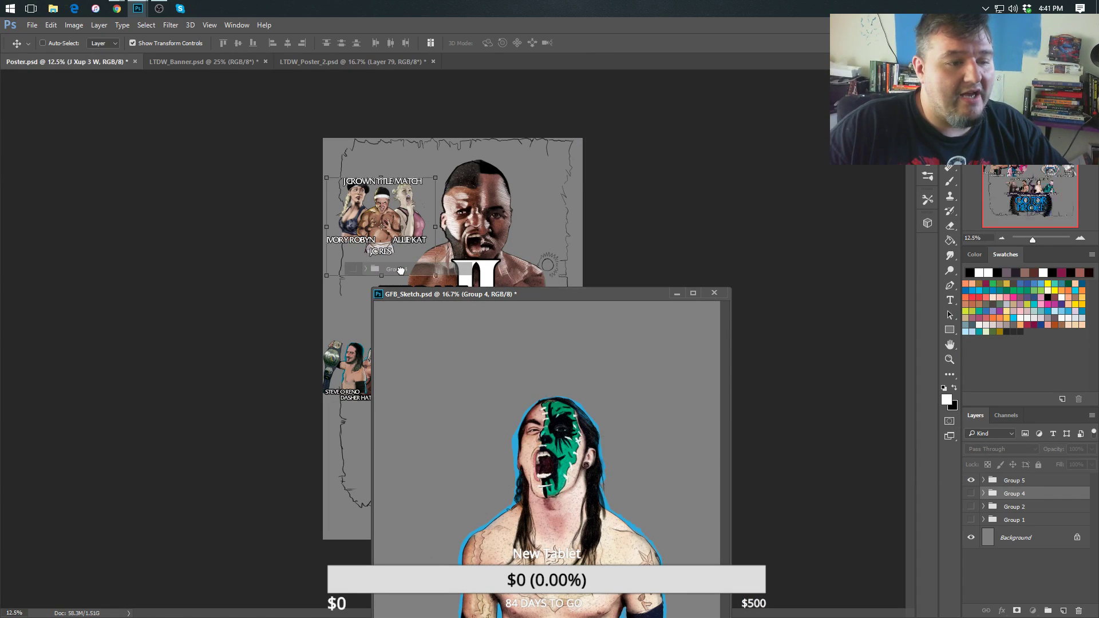
{"action": "left_click", "coordinate": [676, 293]}
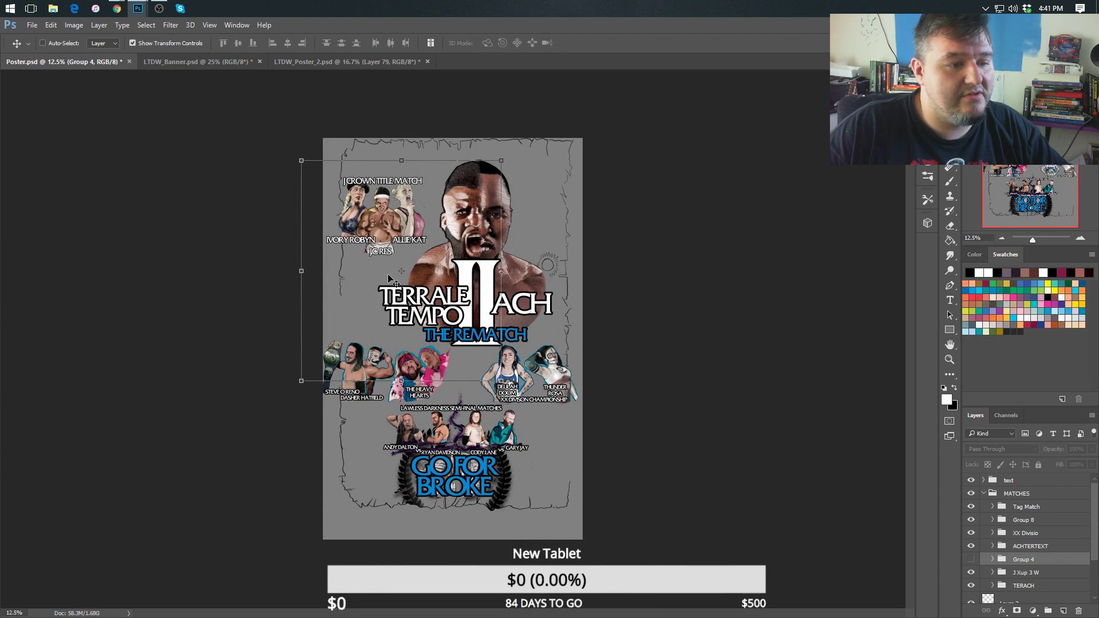
{"action": "mouse_move", "coordinate": [389, 279]}
{"action": "left_mouse_down"}
{"action": "mouse_move", "coordinate": [410, 310]}
{"action": "mouse_move", "coordinate": [383, 306]}
{"action": "left_mouse_up"}
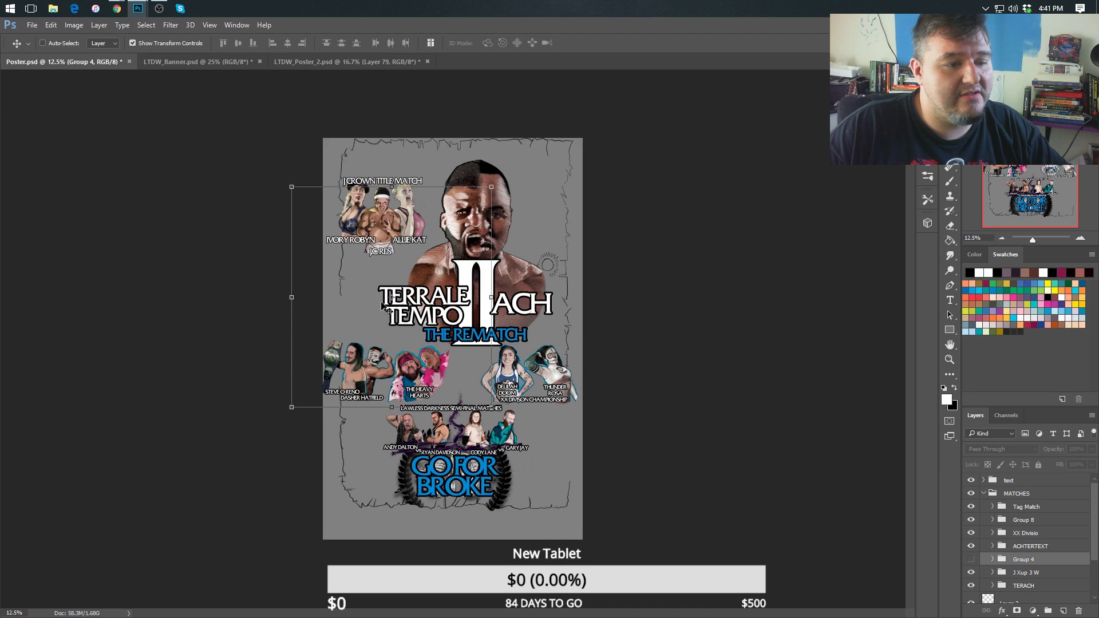
{"action": "left_click", "coordinate": [972, 560]}
{"action": "left_click", "coordinate": [972, 561]}
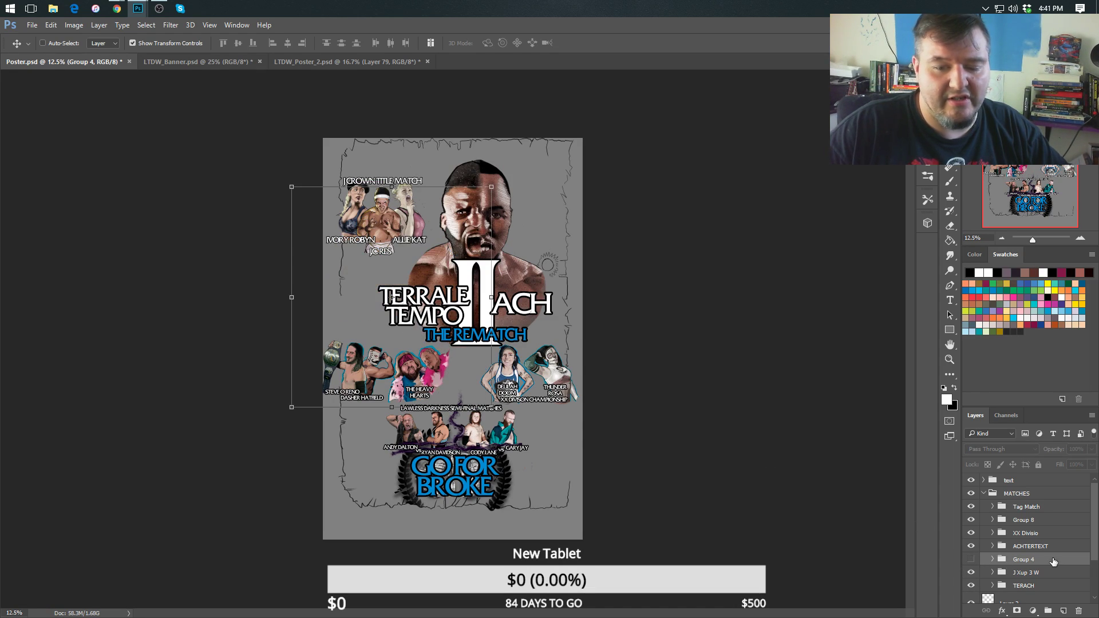
{"action": "key", "text": "Delete"}
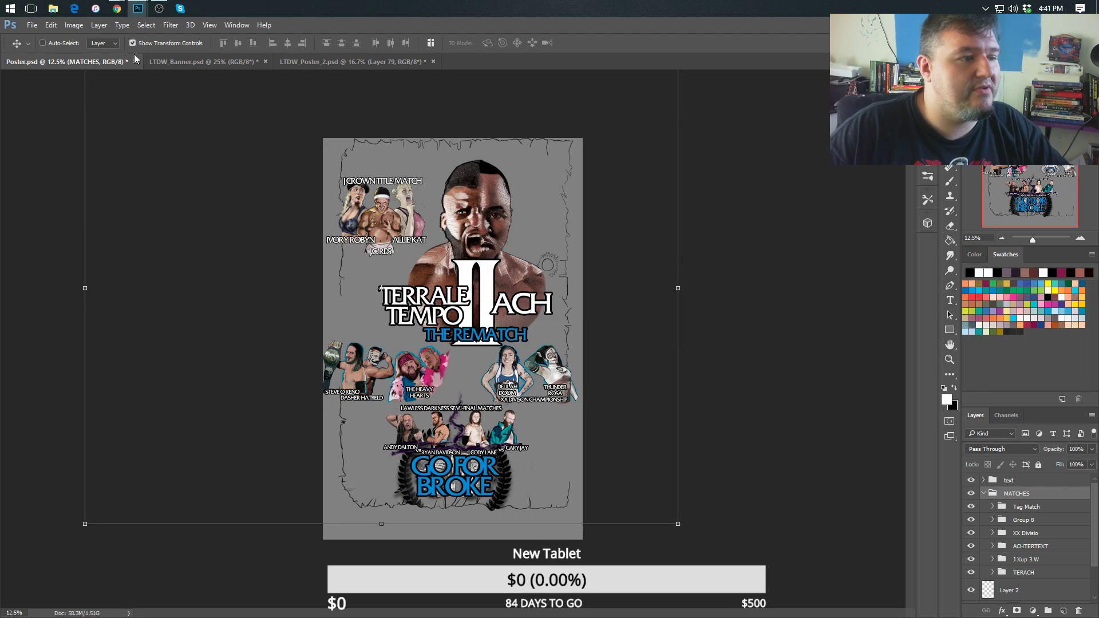
Copy the face-painted wrestler Group 5 into the poster and shrink it proportionally.
{"action": "left_click", "coordinate": [234, 26]}
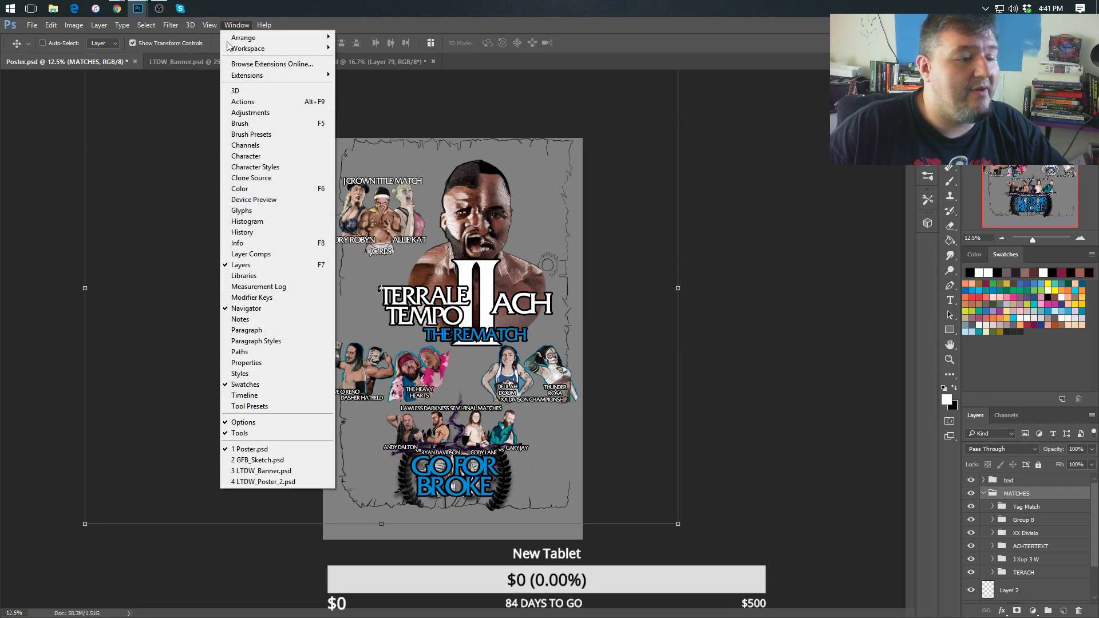
{"action": "left_click", "coordinate": [269, 460]}
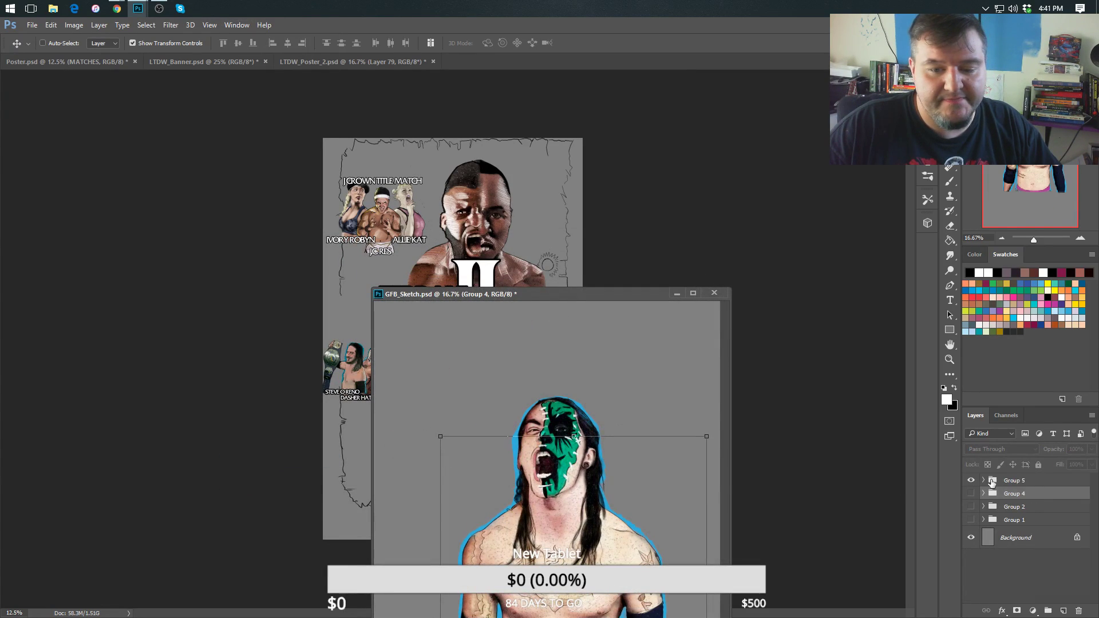
{"action": "left_click_drag", "start_coordinate": [1005, 478], "coordinate": [478, 264]}
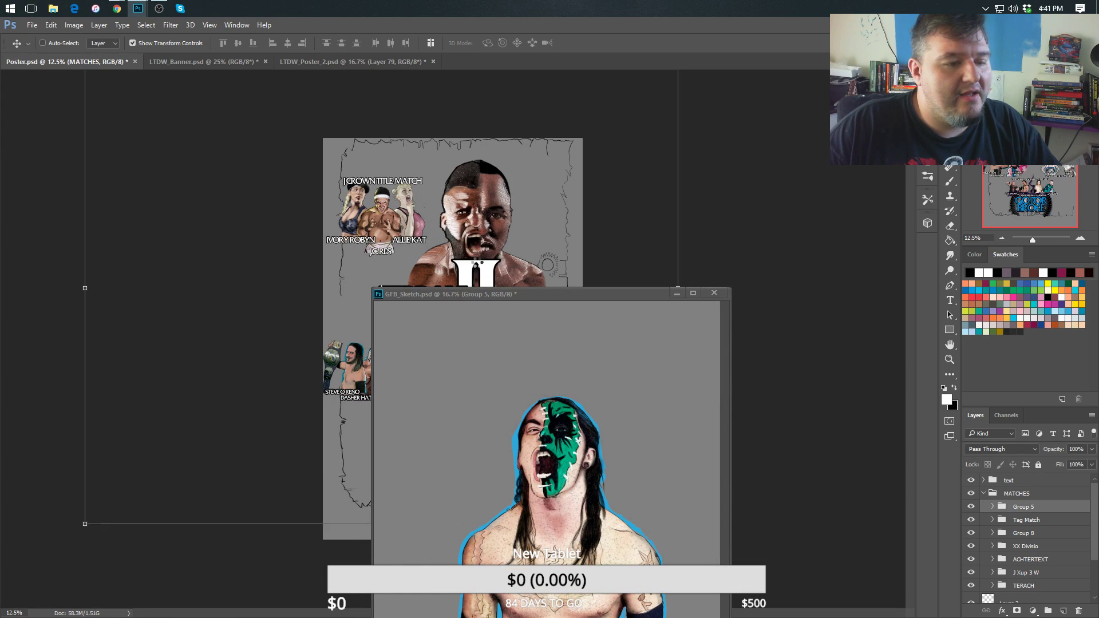
{"action": "left_click", "coordinate": [676, 294]}
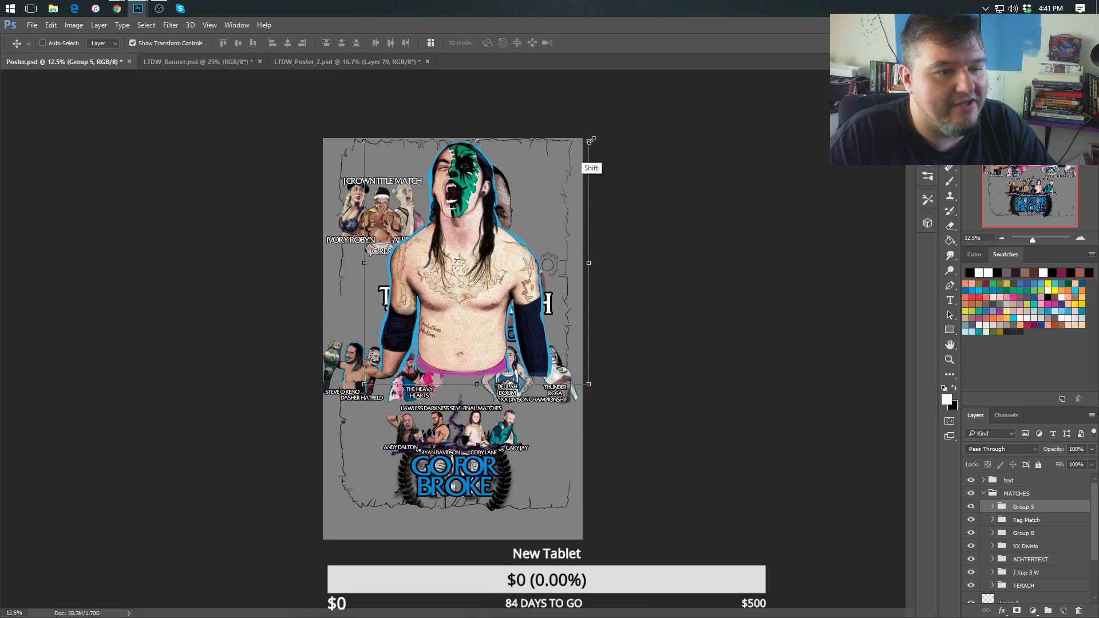
{"action": "key", "text": "shift"}
{"action": "left_click_drag", "start_coordinate": [590, 155], "coordinate": [438, 326]}
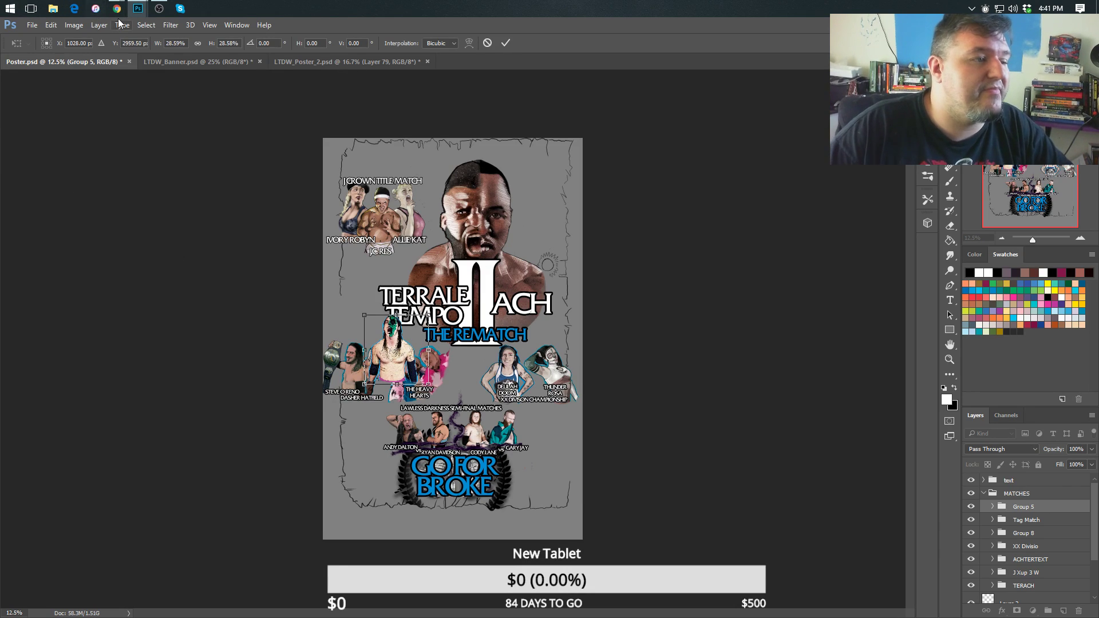
{"action": "mouse_move", "coordinate": [116, 8]}
{"action": "left_click", "coordinate": [54, 60]}
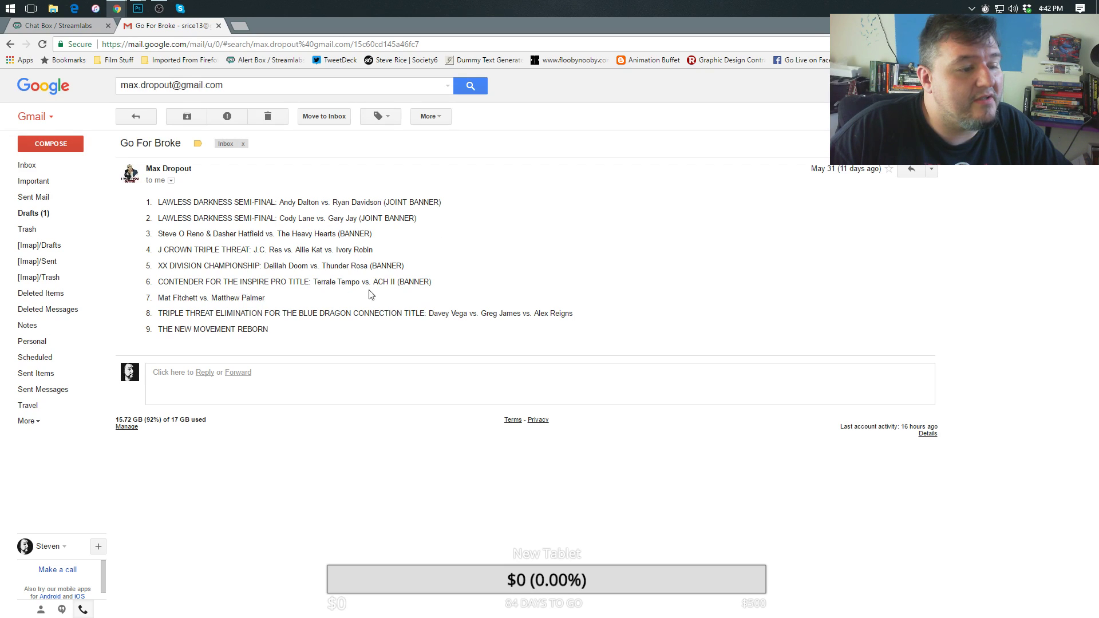
{"action": "left_click", "coordinate": [53, 27]}
{"action": "mouse_move", "coordinate": [139, 12]}
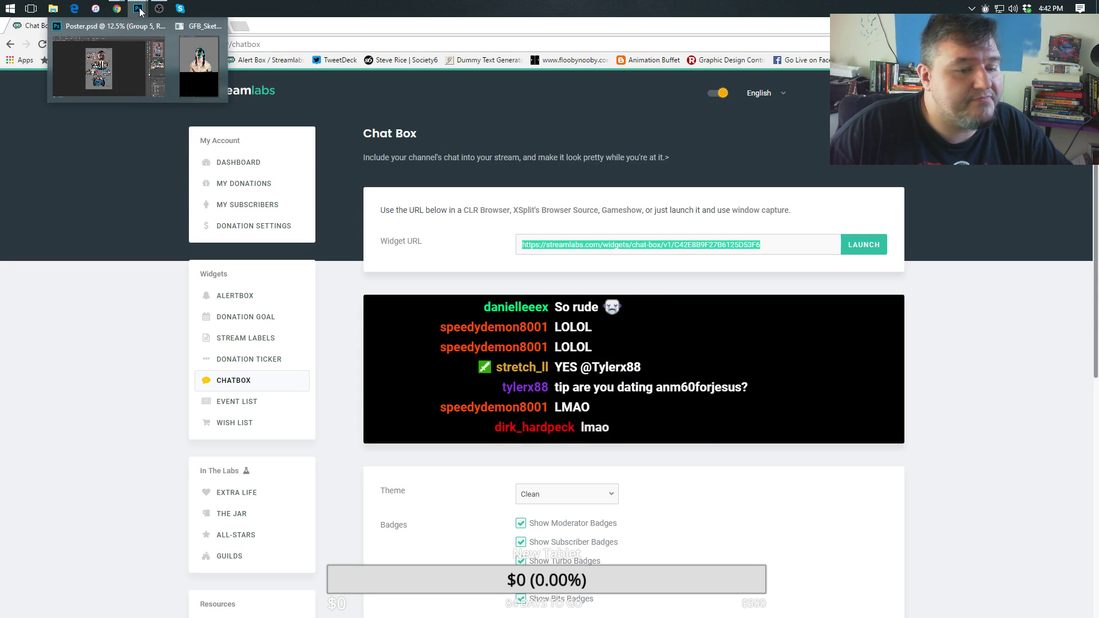
{"action": "left_click", "coordinate": [133, 48]}
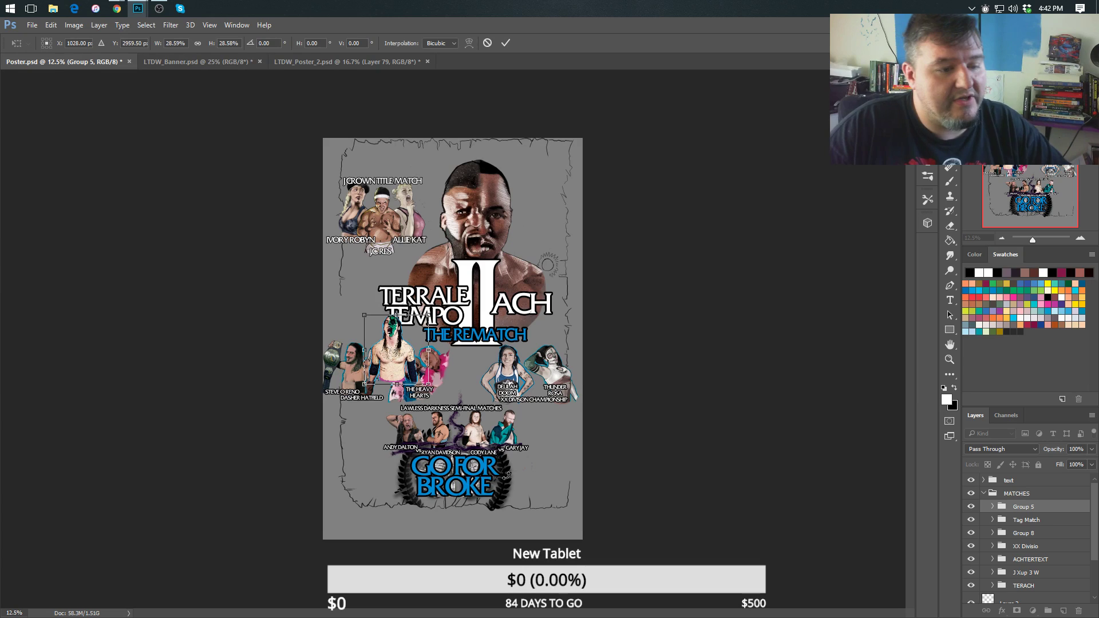
Move the scaled wrestler cutout into the top-right corner and commit the transform.
{"action": "left_click_drag", "start_coordinate": [401, 362], "coordinate": [427, 285]}
{"action": "left_click_drag", "start_coordinate": [532, 405], "coordinate": [562, 198]}
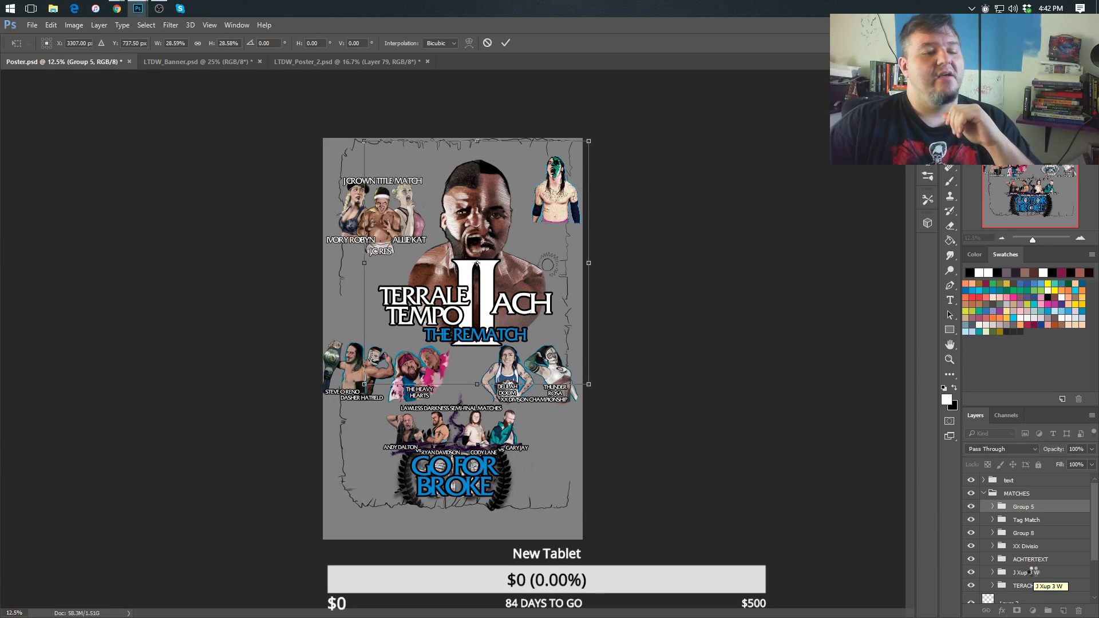
{"action": "key", "text": "Return"}
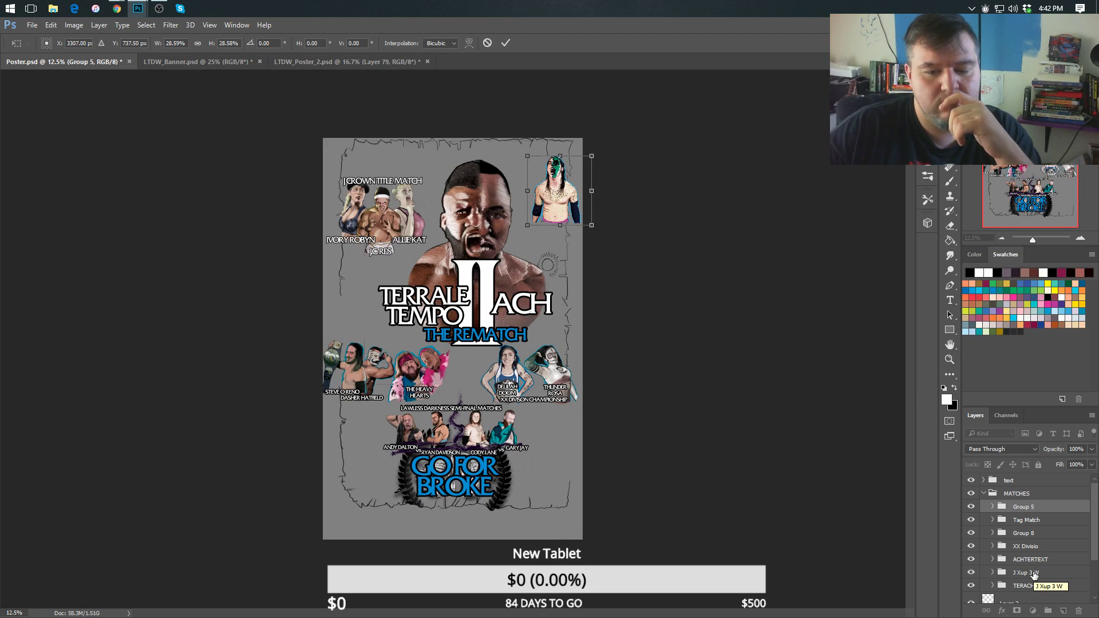
{"action": "left_click", "coordinate": [1028, 573]}
{"action": "left_click", "coordinate": [1025, 586]}
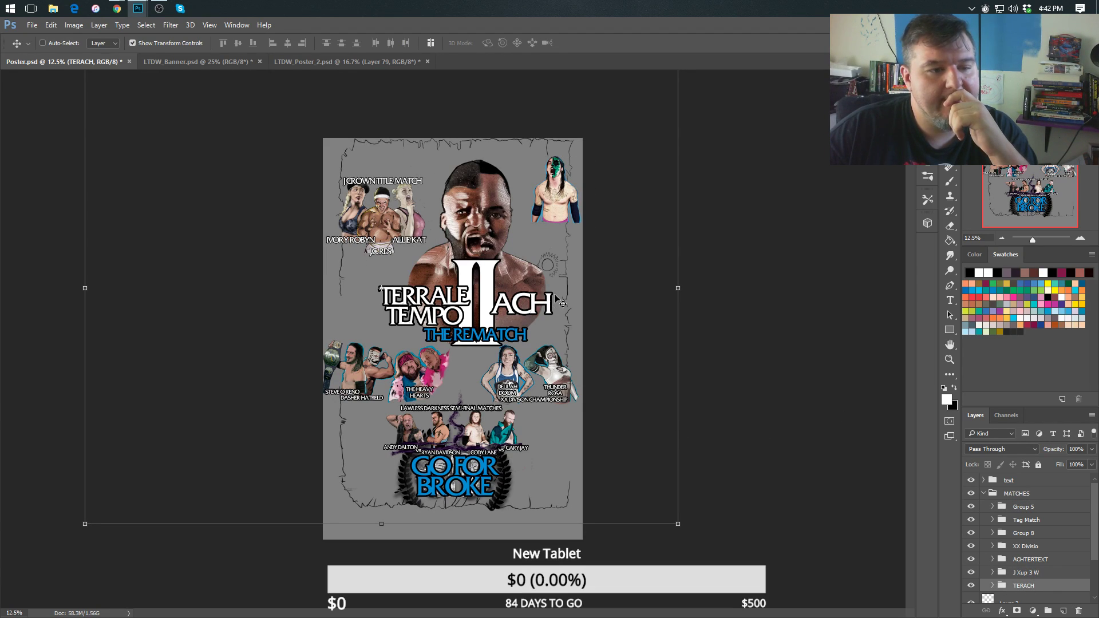
Shift the TERACH face and ACHTERTEXT title right and down, and the J Xup 3 W trio up-right.
{"action": "left_click_drag", "start_coordinate": [510, 305], "coordinate": [524, 297]}
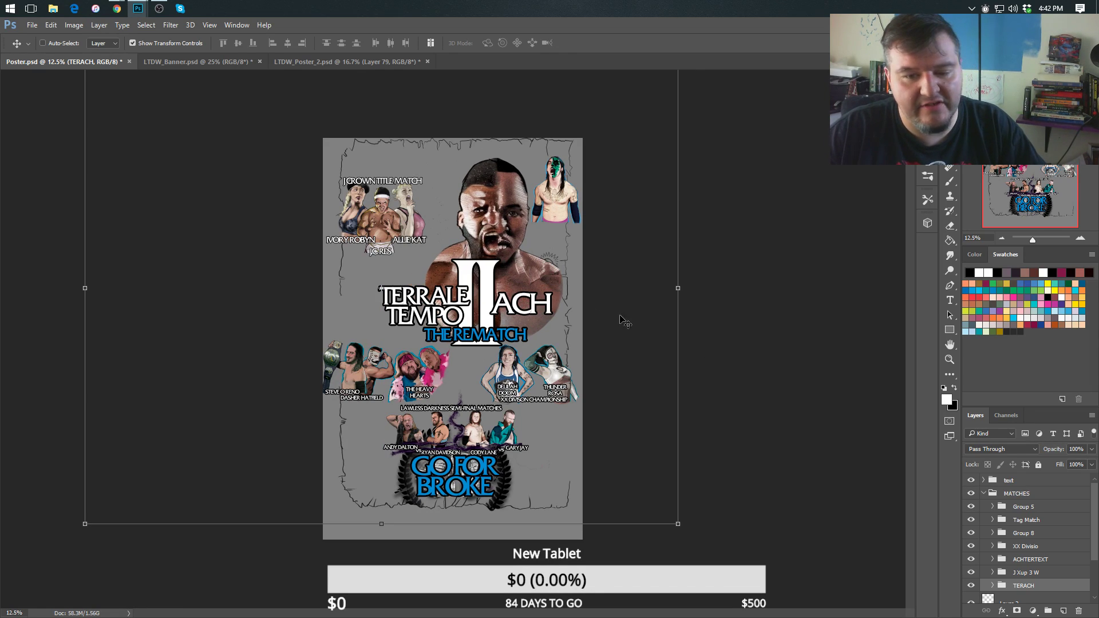
{"action": "key", "text": "ctrl+z"}
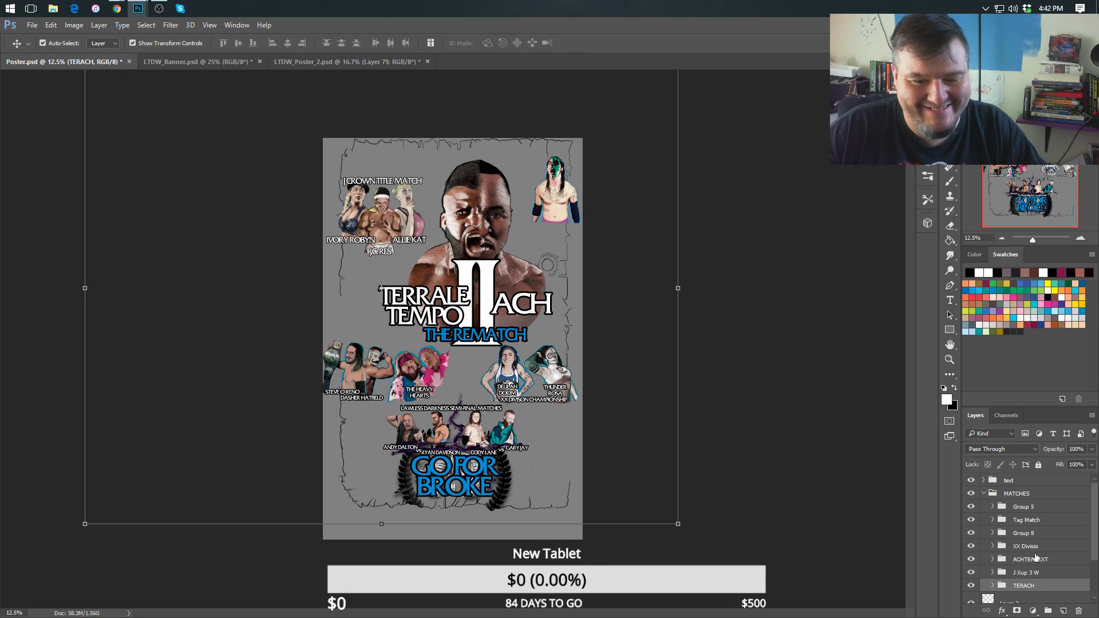
{"action": "left_click", "coordinate": [1038, 560], "text": "ctrl"}
{"action": "left_click_drag", "start_coordinate": [464, 261], "coordinate": [491, 267]}
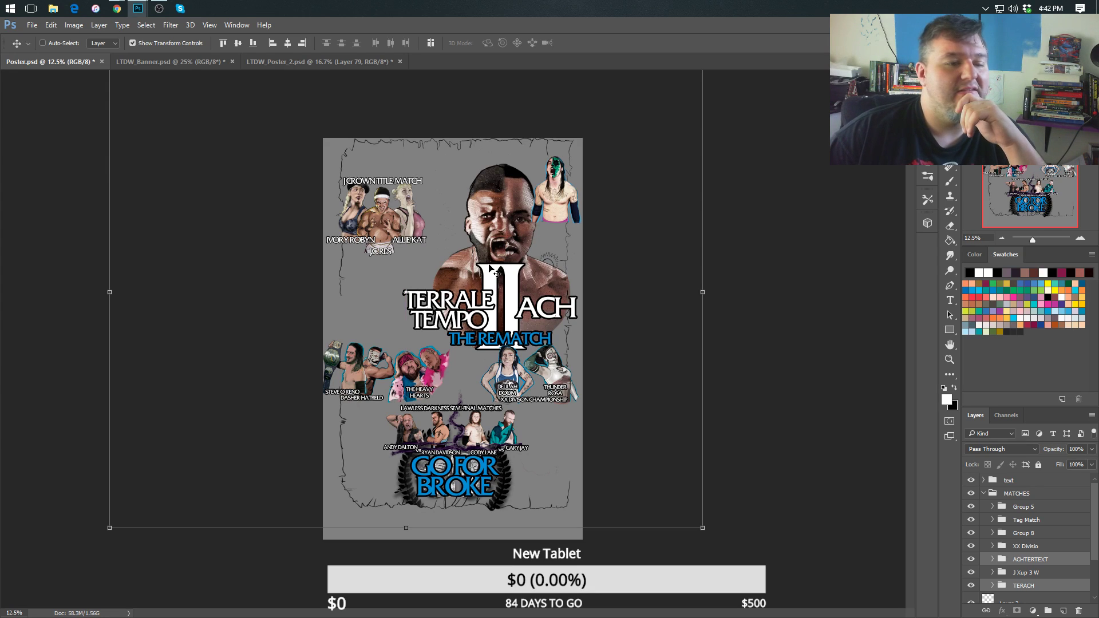
{"action": "left_click", "coordinate": [1044, 575]}
{"action": "left_click_drag", "start_coordinate": [403, 210], "coordinate": [440, 207]}
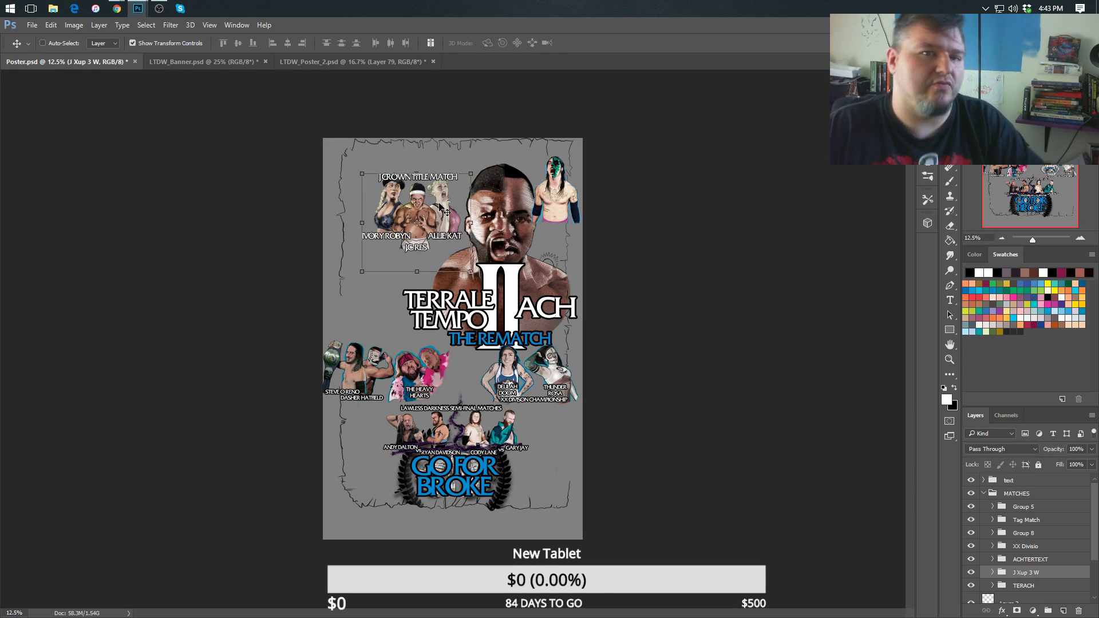
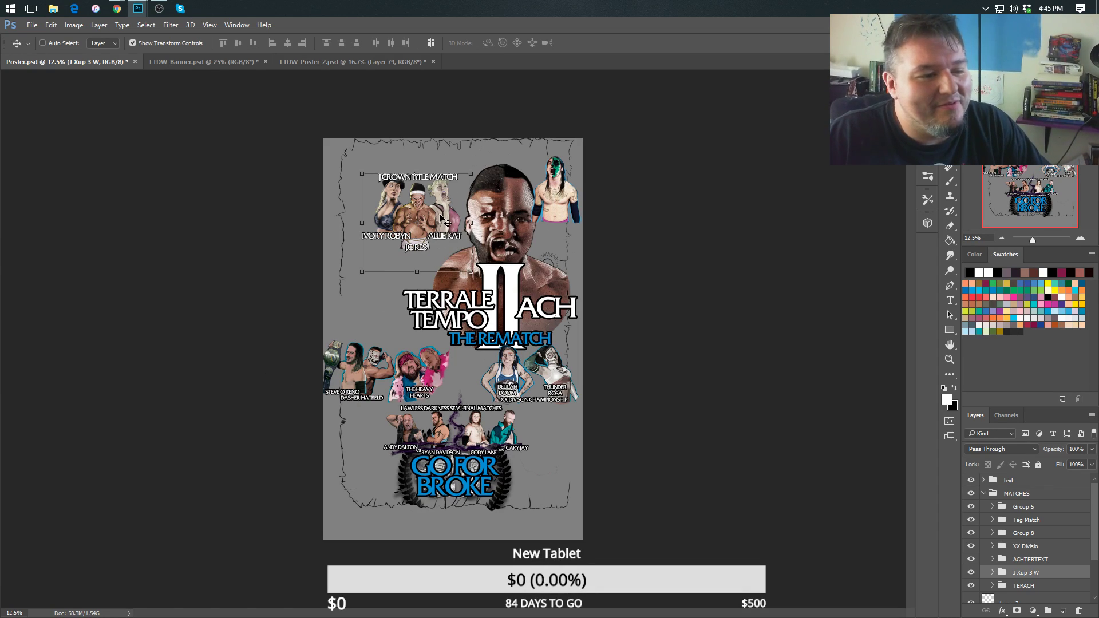
Nudge the J Crown title match group a few pixels right and down on the poster.
{"action": "left_click_drag", "start_coordinate": [438, 214], "coordinate": [440, 217]}
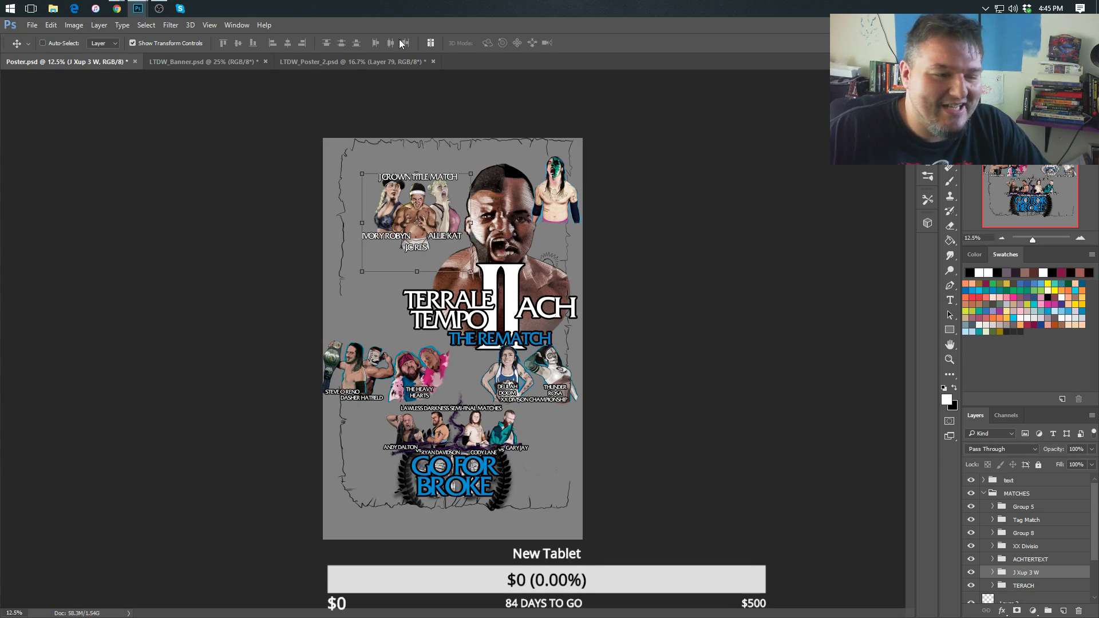
{"action": "left_click_drag", "start_coordinate": [445, 212], "coordinate": [448, 208]}
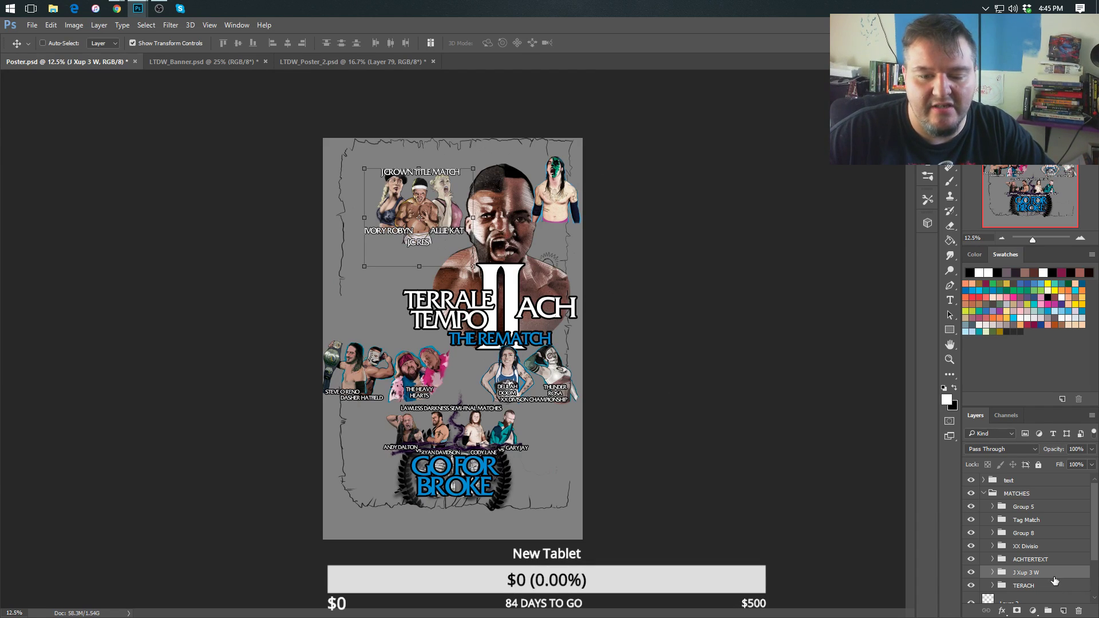
Rename the top-right wrestler's Group 5 to 'Blue Dragon', then bring up LTDW_Poster_2.psd.
{"action": "left_click", "coordinate": [1025, 535]}
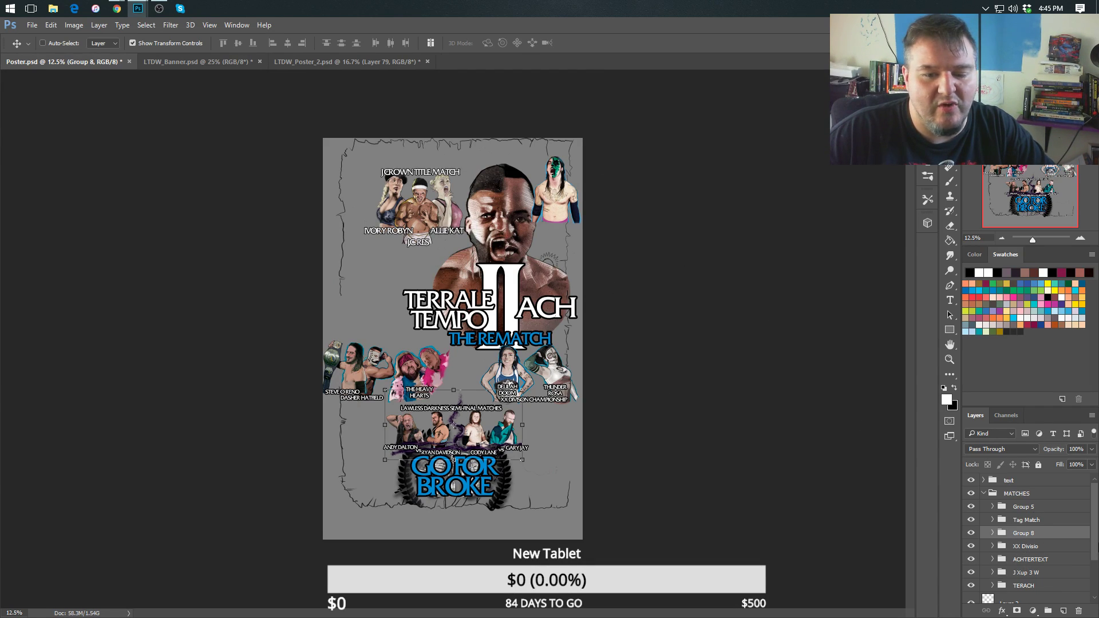
{"action": "left_click", "coordinate": [1025, 508]}
{"action": "double_click", "coordinate": [1025, 507]}
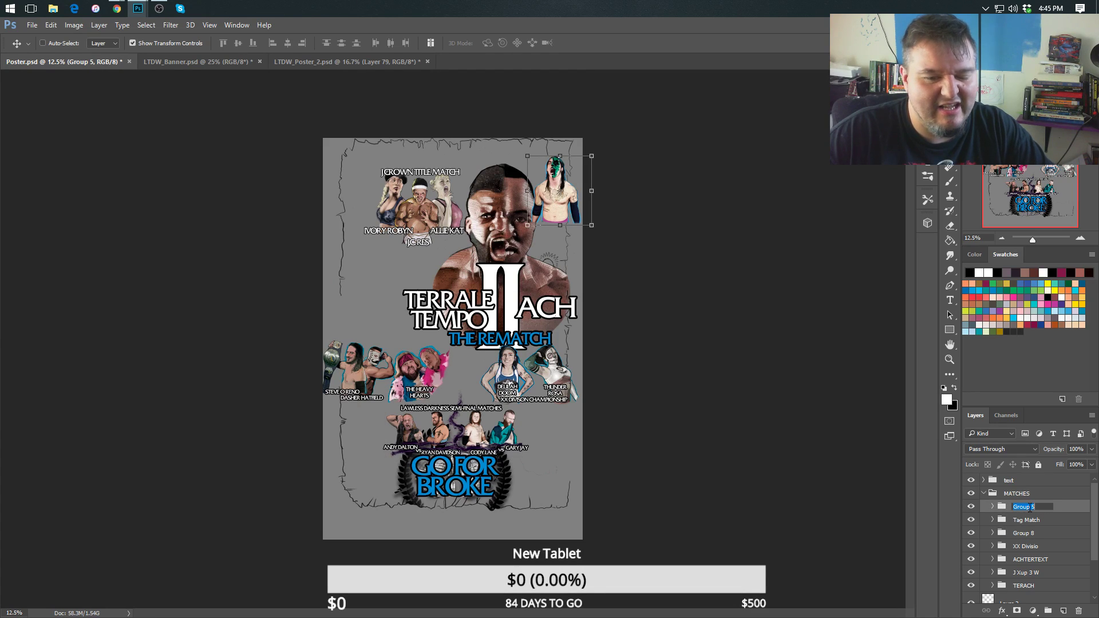
{"action": "type", "text": "Bl"}
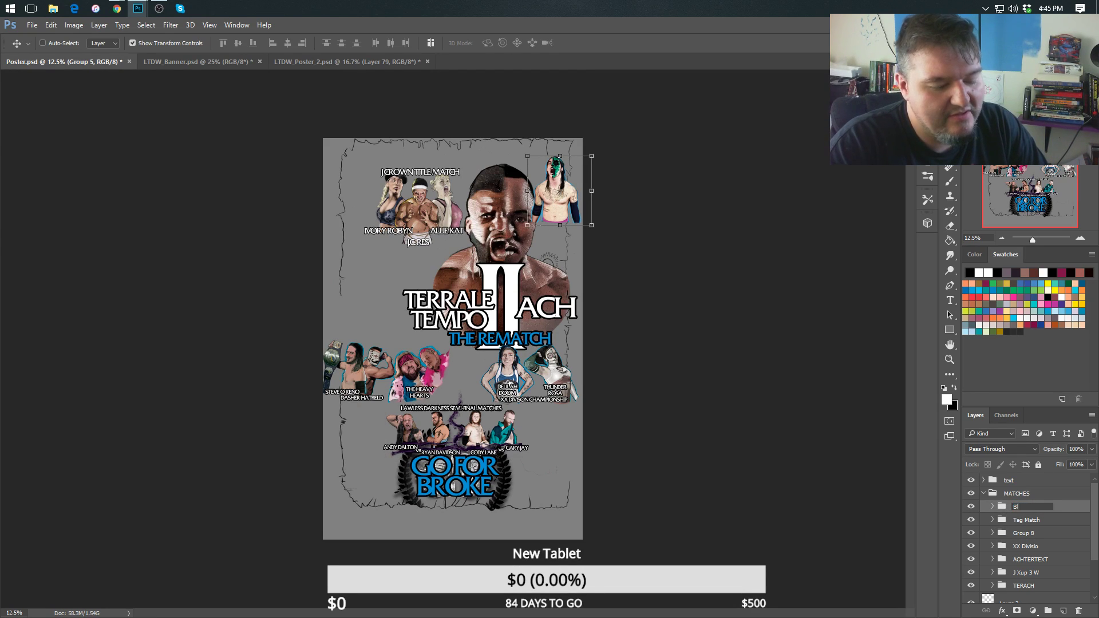
{"action": "type", "text": "ue Dragon"}
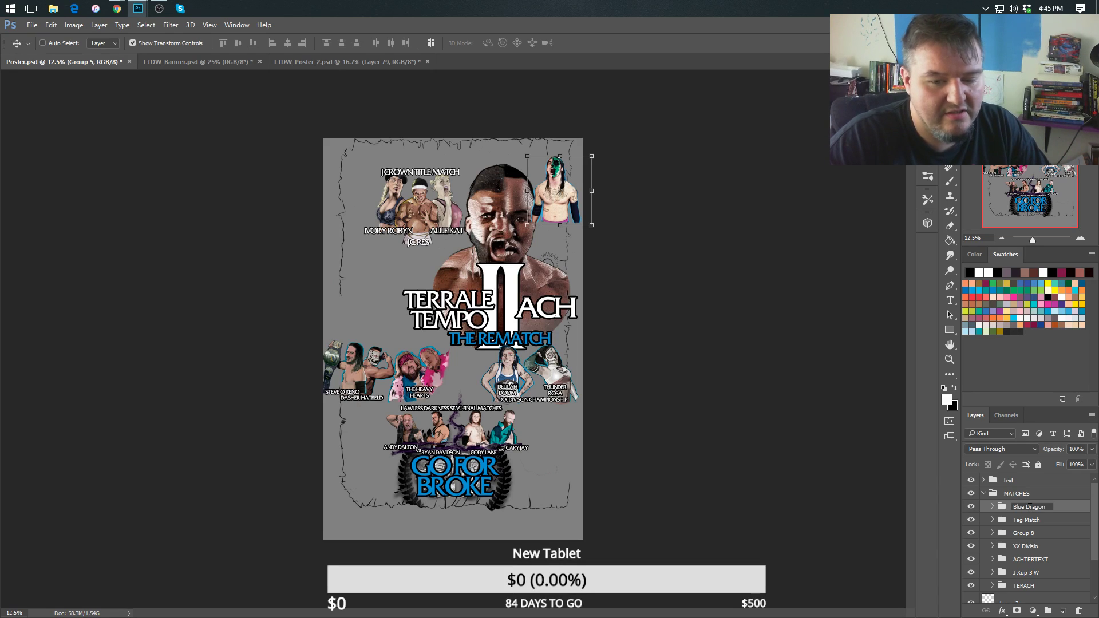
{"action": "key", "text": "Return"}
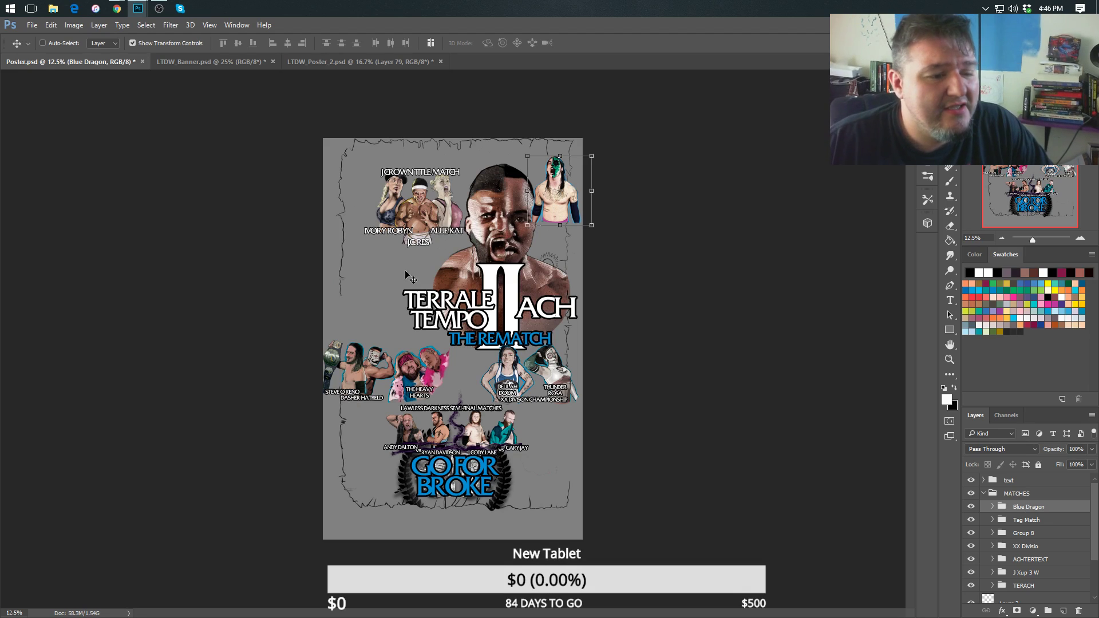
{"action": "left_click", "coordinate": [335, 62]}
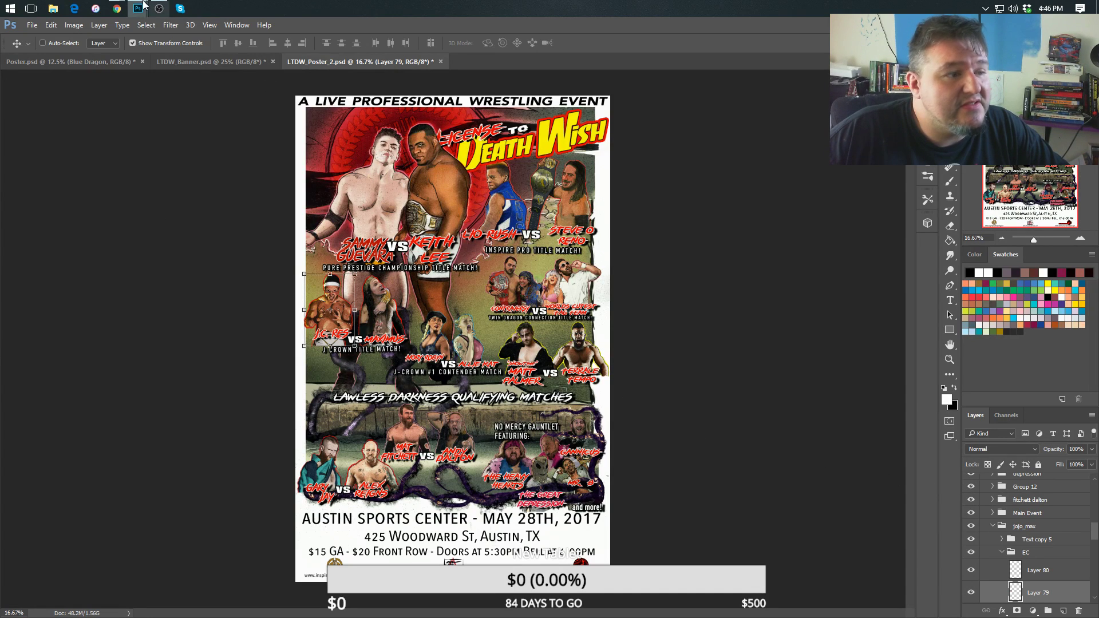
Open alex.png, the bald tattooed wrestler cutout, from the PNG folder.
{"action": "left_click", "coordinate": [32, 24]}
{"action": "left_click", "coordinate": [43, 48]}
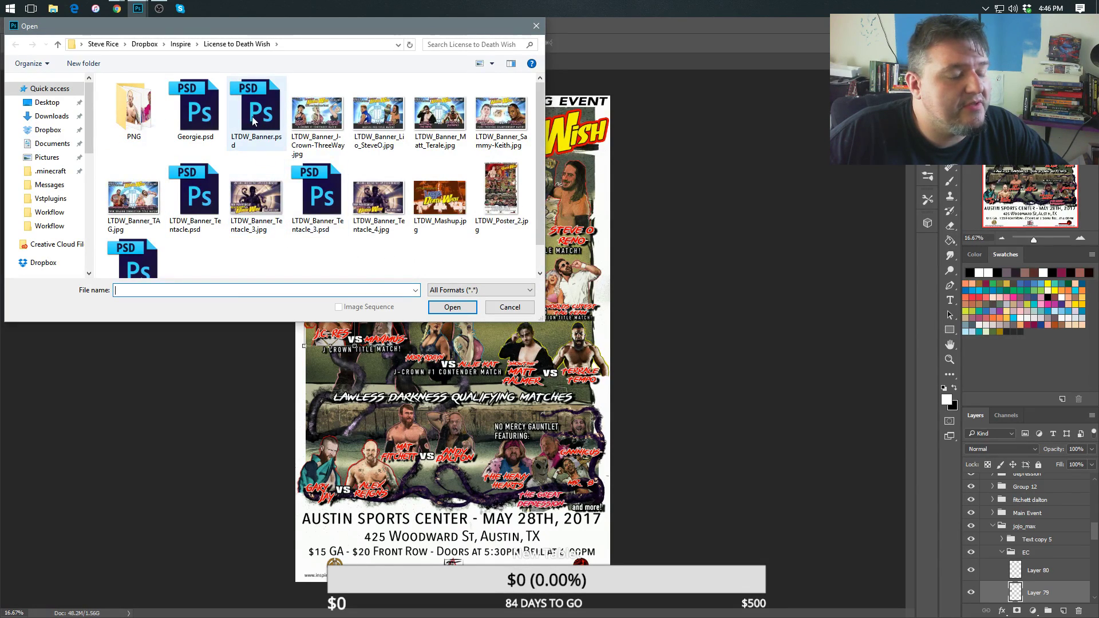
{"action": "scroll", "coordinate": [223, 269], "scroll_direction": "down", "scroll_amount": 1}
{"action": "scroll", "coordinate": [219, 266], "scroll_direction": "up", "scroll_amount": 1}
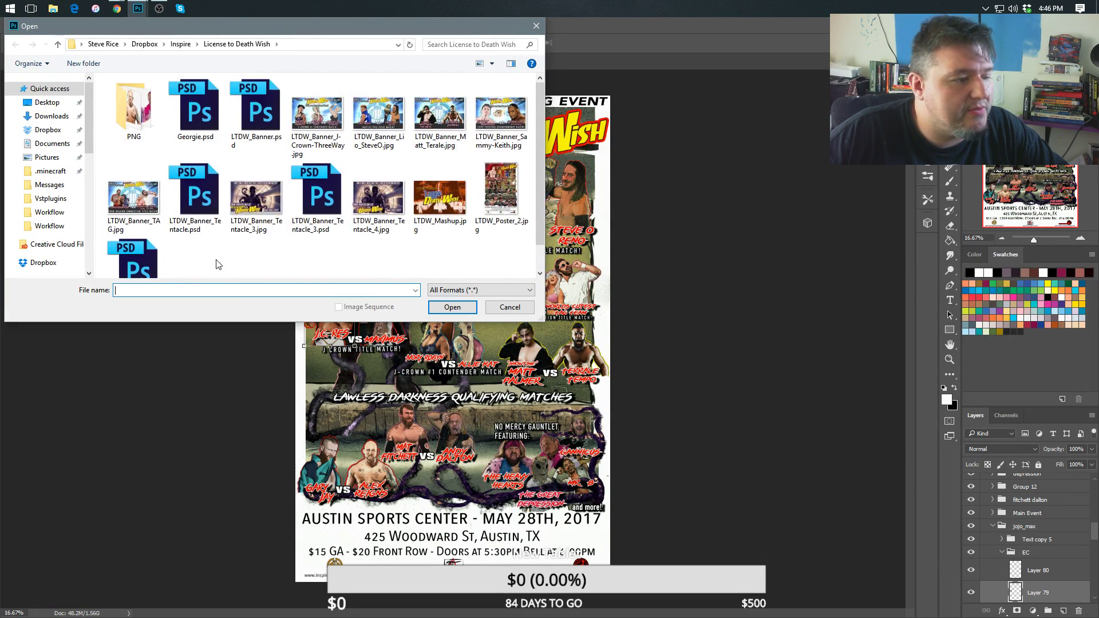
{"action": "double_click", "coordinate": [136, 110]}
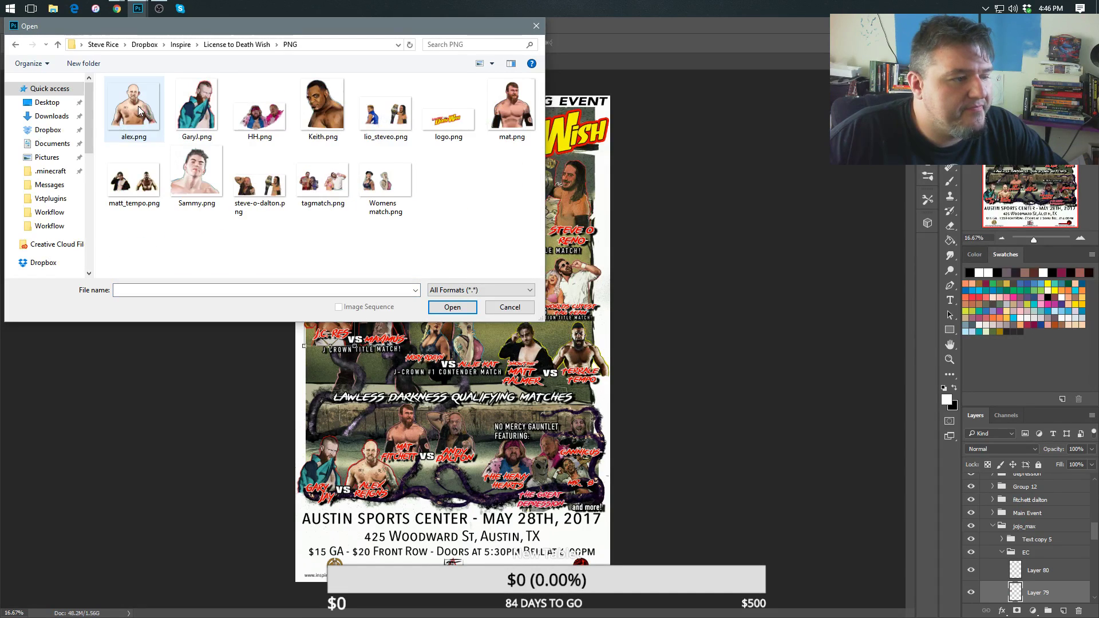
{"action": "left_click", "coordinate": [133, 111]}
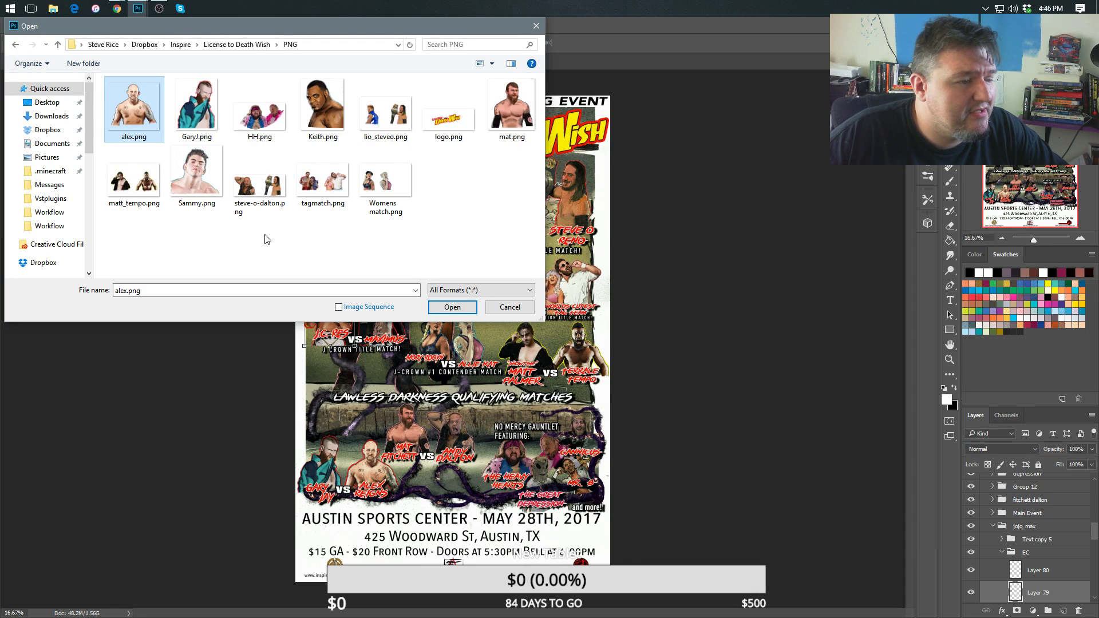
{"action": "left_click", "coordinate": [452, 307]}
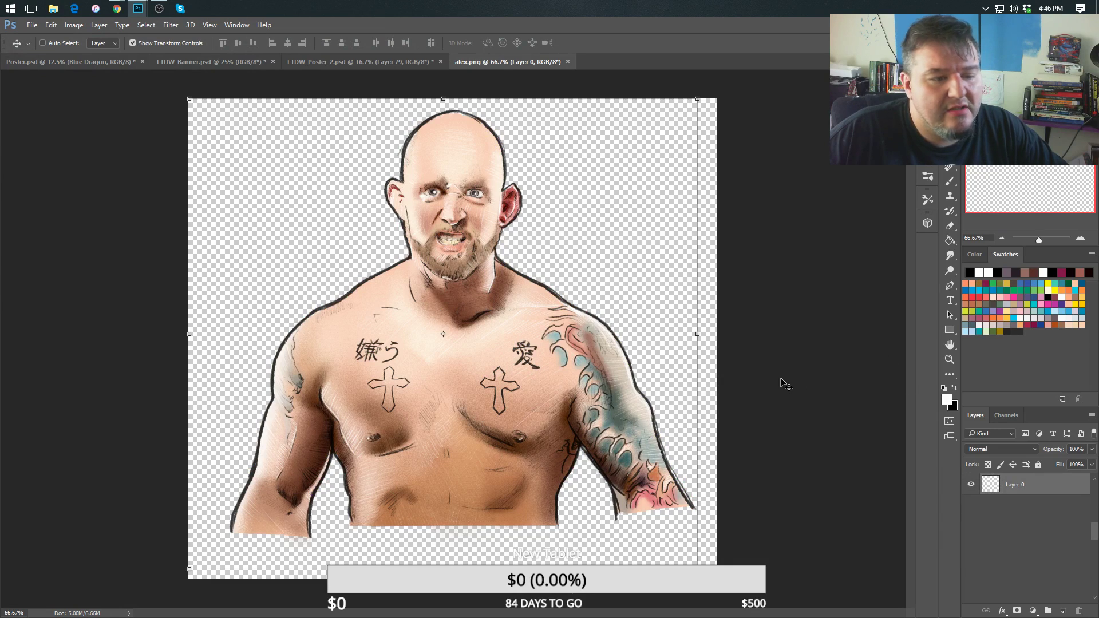
Paste the bald wrestler from alex.png into Poster.psd and scale it down to about 63%.
{"action": "key", "text": "ctrl"}
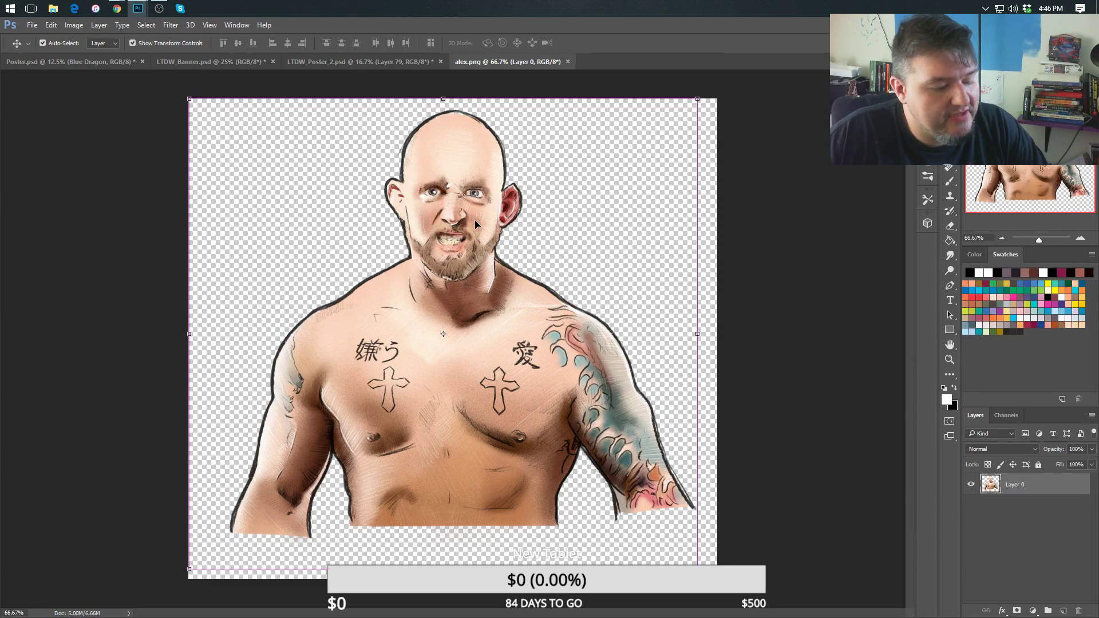
{"action": "left_click", "coordinate": [87, 64]}
{"action": "key", "text": "ctrl+v"}
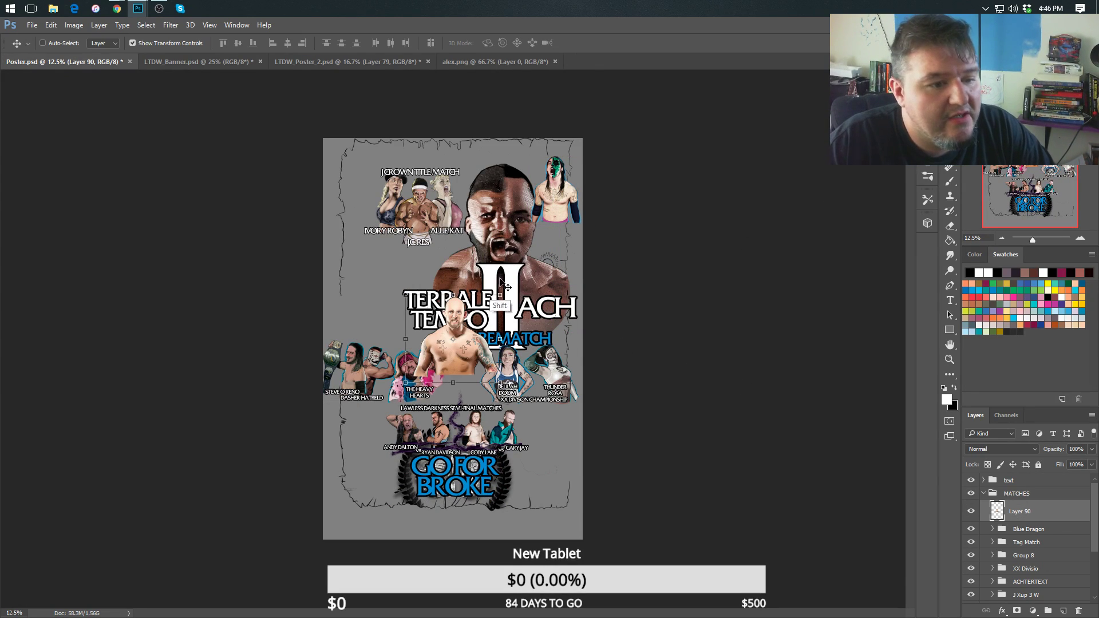
{"action": "key", "text": "ctrl+t"}
{"action": "left_click_drag", "start_coordinate": [485, 315], "coordinate": [465, 341]}
{"action": "key", "text": "Return"}
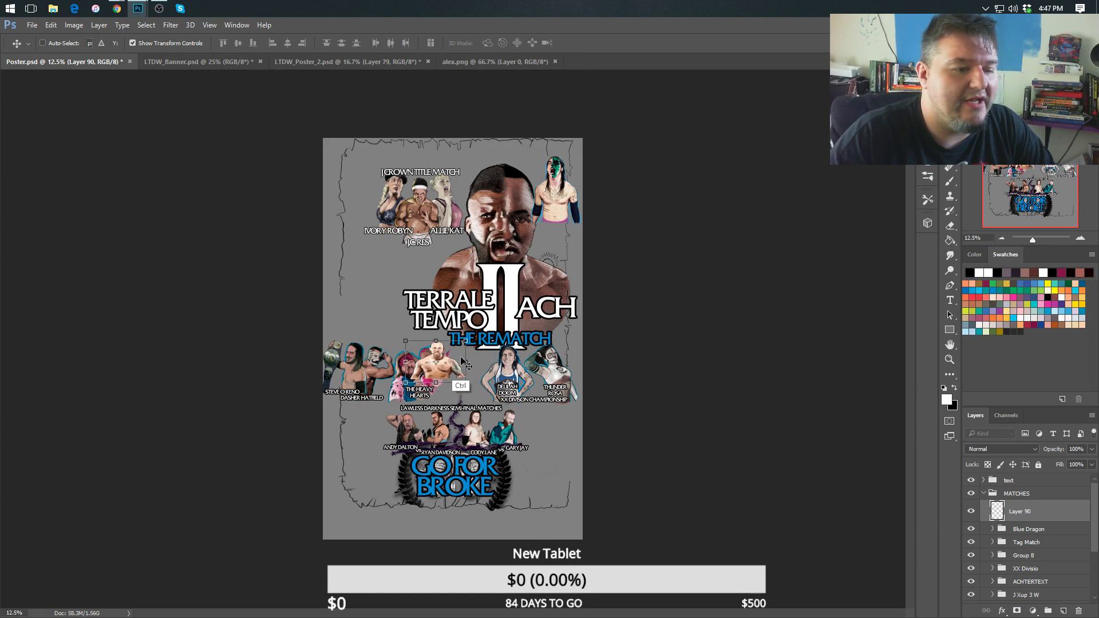
Move the bald wrestler up-left beside the TERRALE TEMPO title, shrinking it further.
{"action": "scroll", "coordinate": [423, 331], "scroll_direction": "up", "scroll_amount": 1}
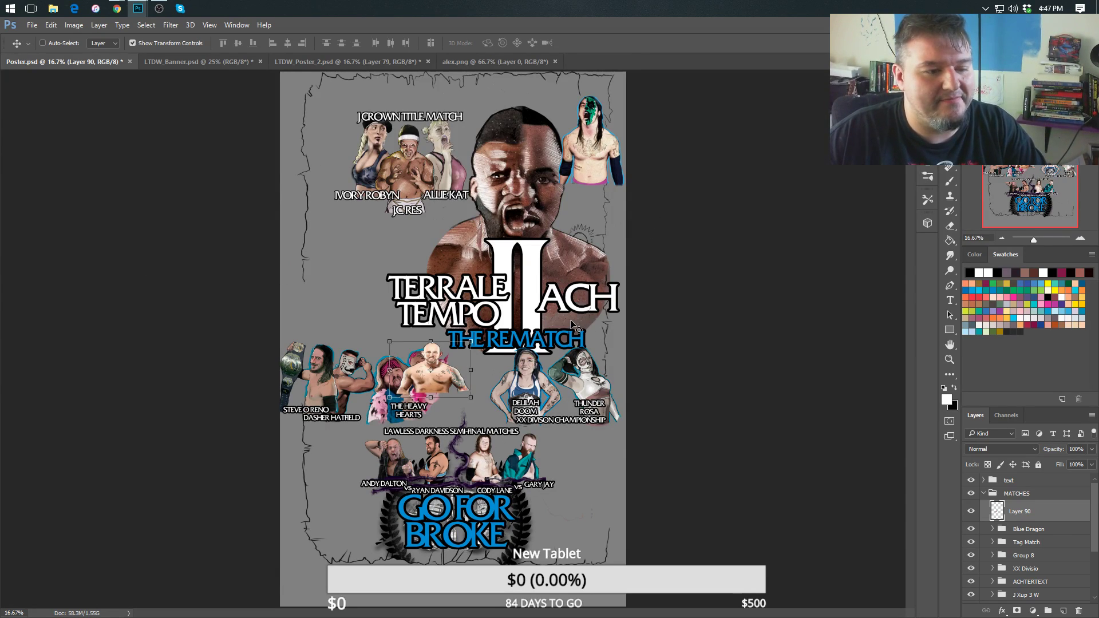
{"action": "key", "text": "ctrl+z"}
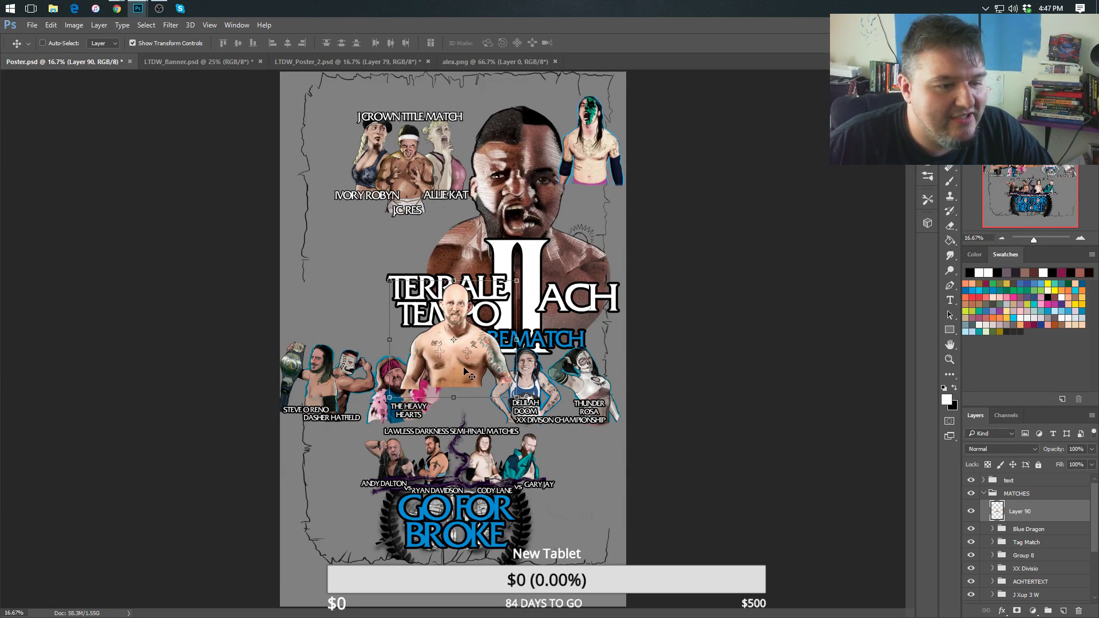
{"action": "left_click_drag", "start_coordinate": [465, 373], "coordinate": [411, 296]}
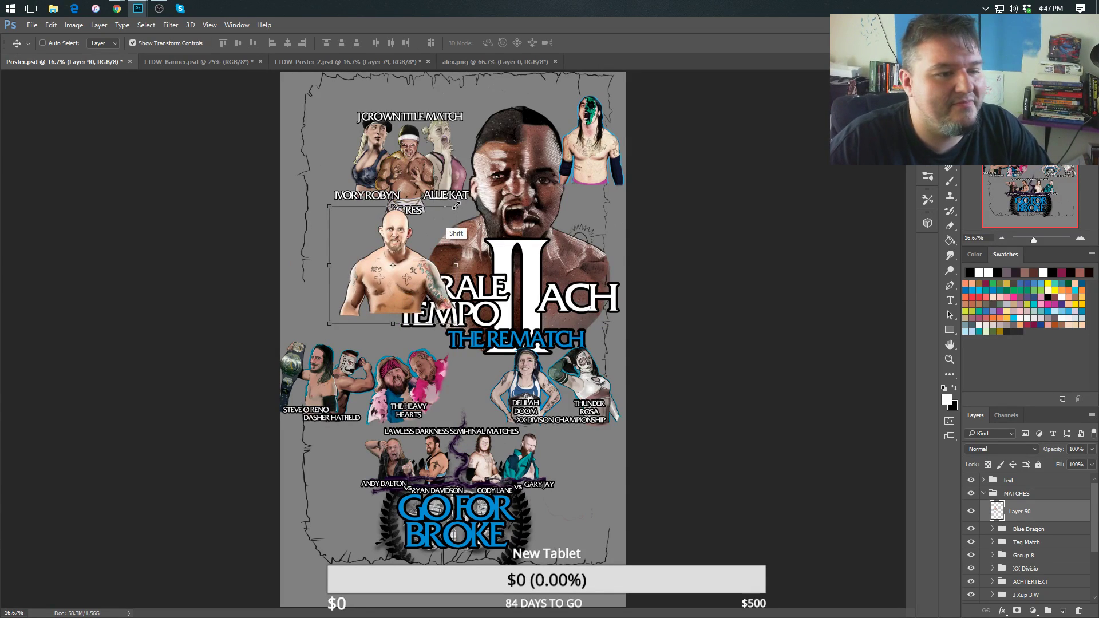
{"action": "left_click_drag", "start_coordinate": [456, 207], "coordinate": [417, 240]}
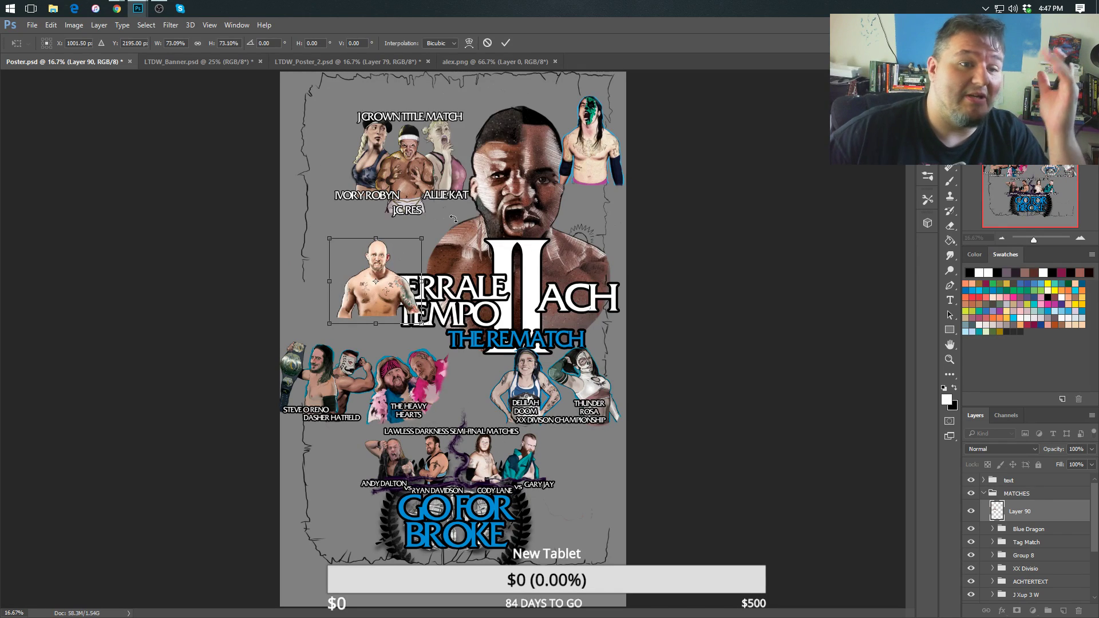
{"action": "left_click", "coordinate": [160, 10]}
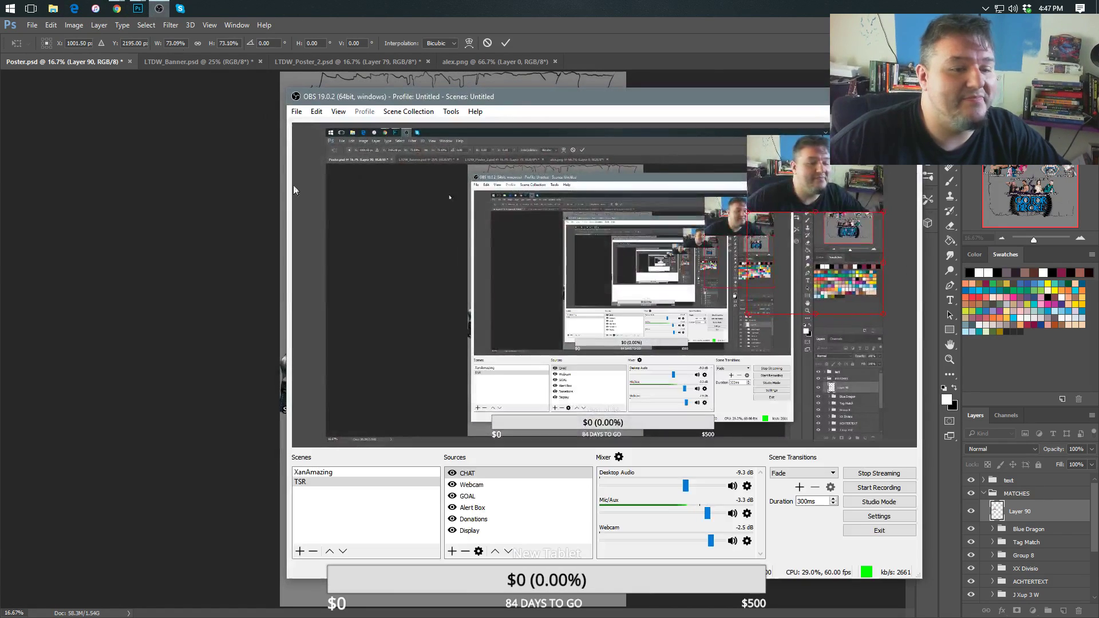
{"action": "left_click", "coordinate": [138, 8]}
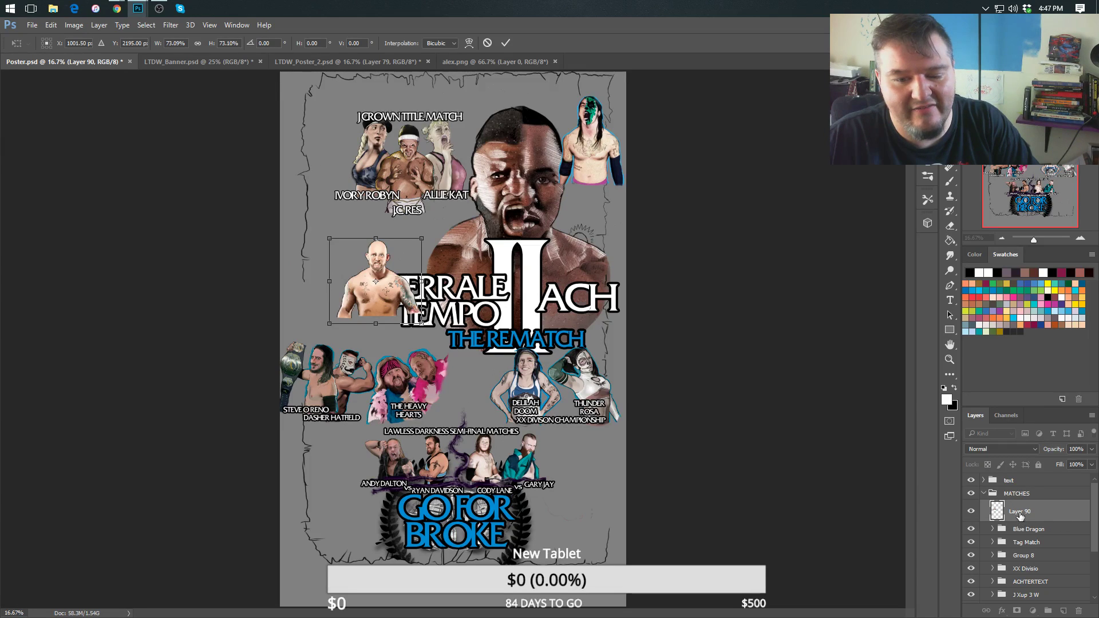
Put the bald wrestler's Layer 90 inside the Blue Dragon group and hide it.
{"action": "left_click_drag", "start_coordinate": [1026, 521], "coordinate": [1020, 531]}
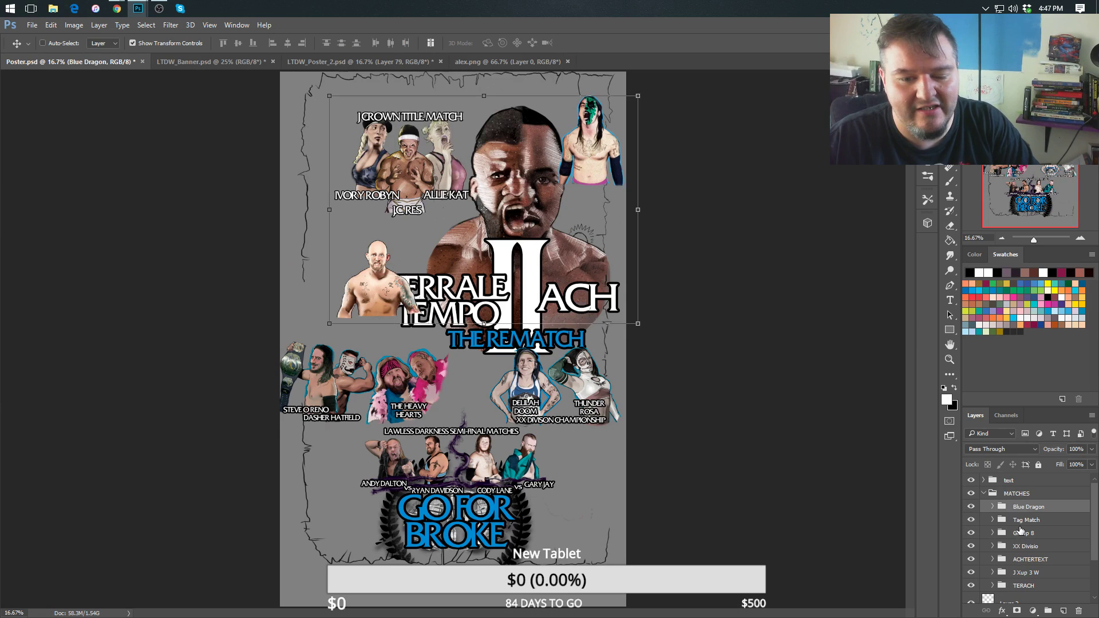
{"action": "left_click", "coordinate": [994, 507]}
{"action": "left_click_drag", "start_coordinate": [1091, 513], "coordinate": [1091, 517]}
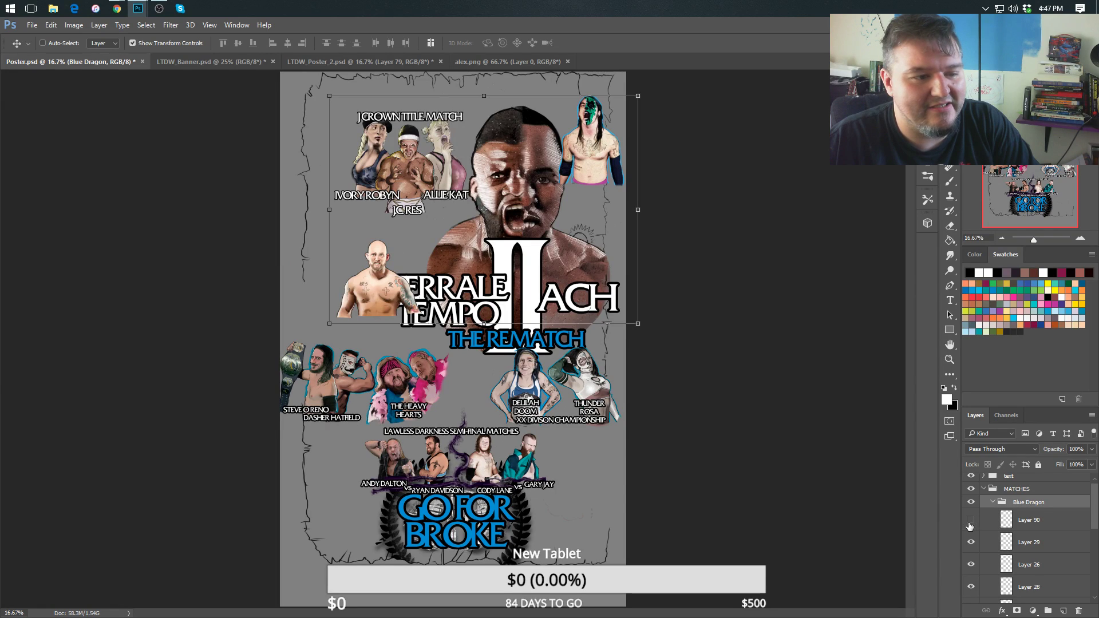
{"action": "left_click", "coordinate": [970, 524]}
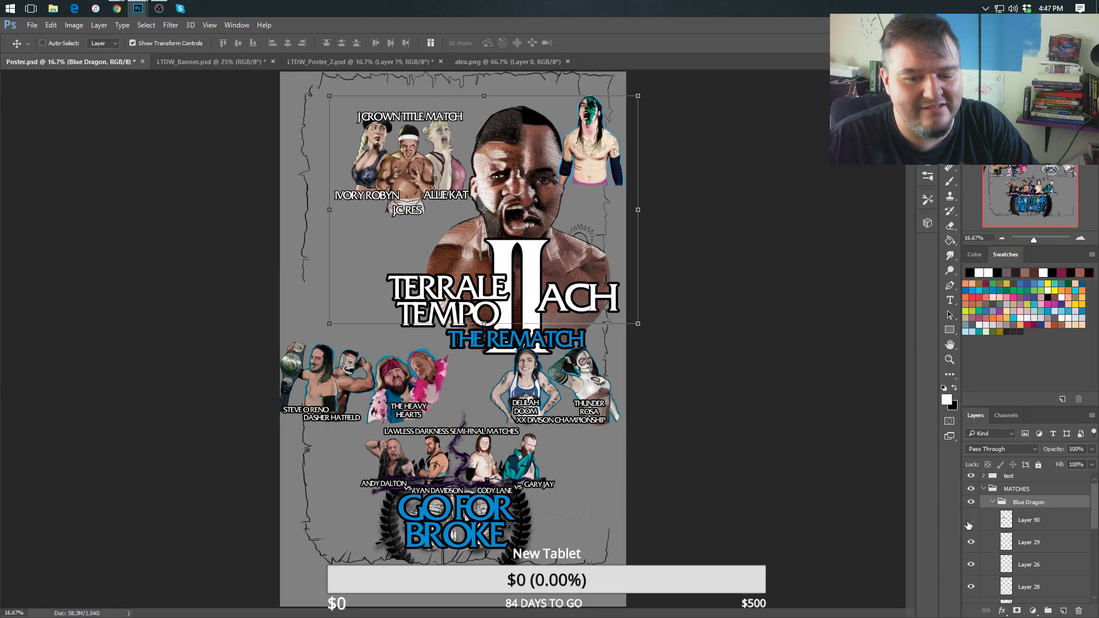
Group Blue Dragon's Layer 29 through Layer 30 into a new Group 9 and begin renaming it.
{"action": "left_click", "coordinate": [1038, 550]}
{"action": "scroll", "coordinate": [1096, 524], "scroll_direction": "down", "scroll_amount": 3}
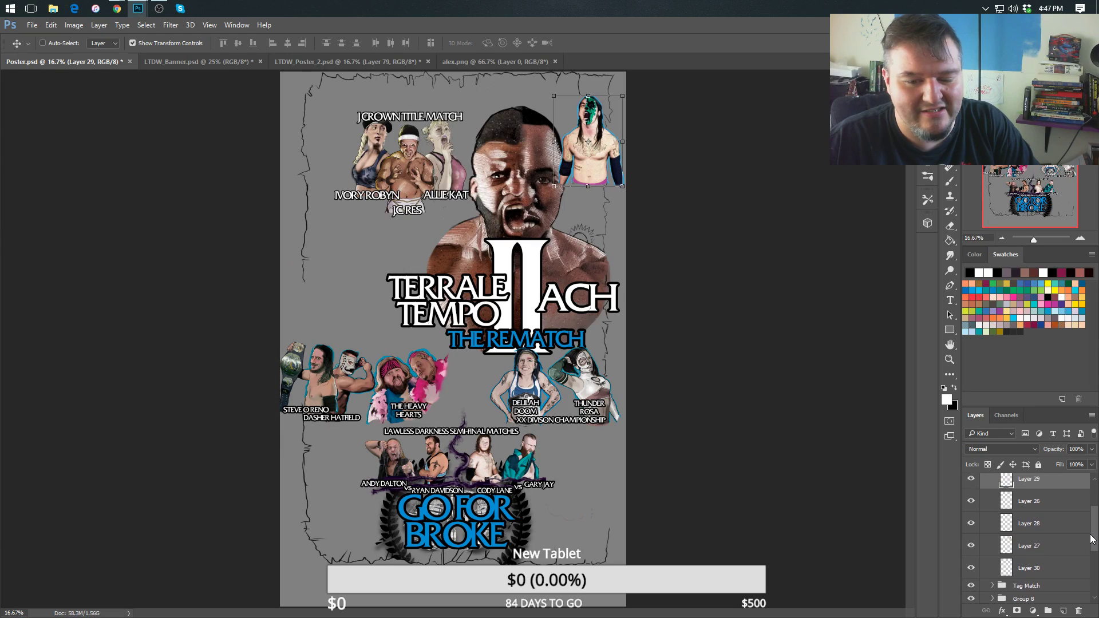
{"action": "left_click", "coordinate": [1017, 569], "text": "shift"}
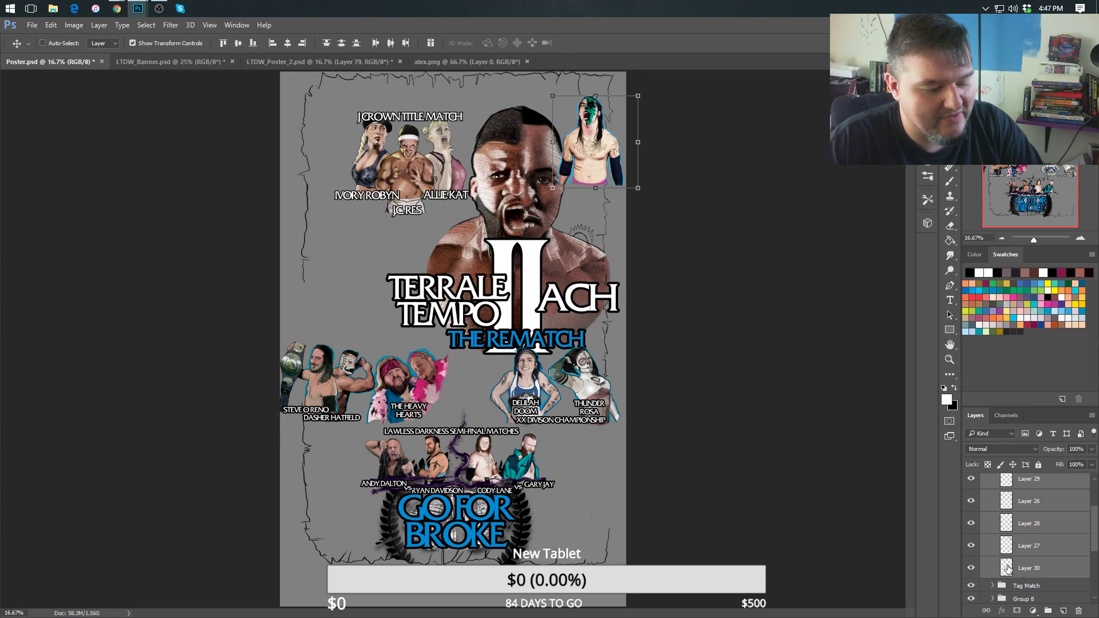
{"action": "key", "text": "ctrl+g"}
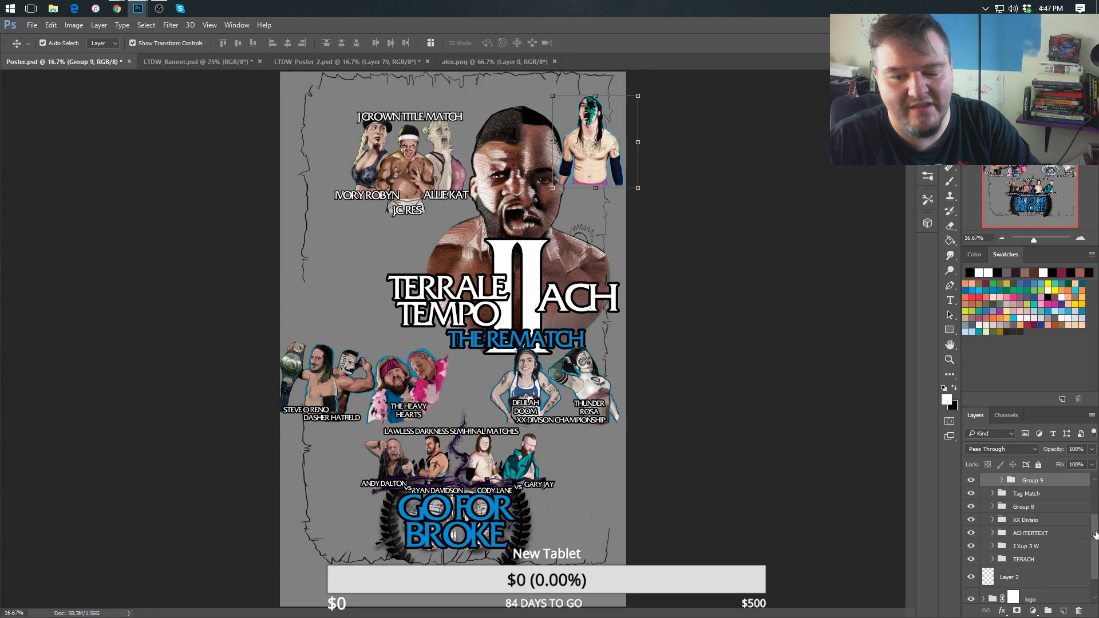
{"action": "scroll", "coordinate": [1096, 534], "scroll_direction": "up", "scroll_amount": 2}
{"action": "double_click", "coordinate": [1031, 520]}
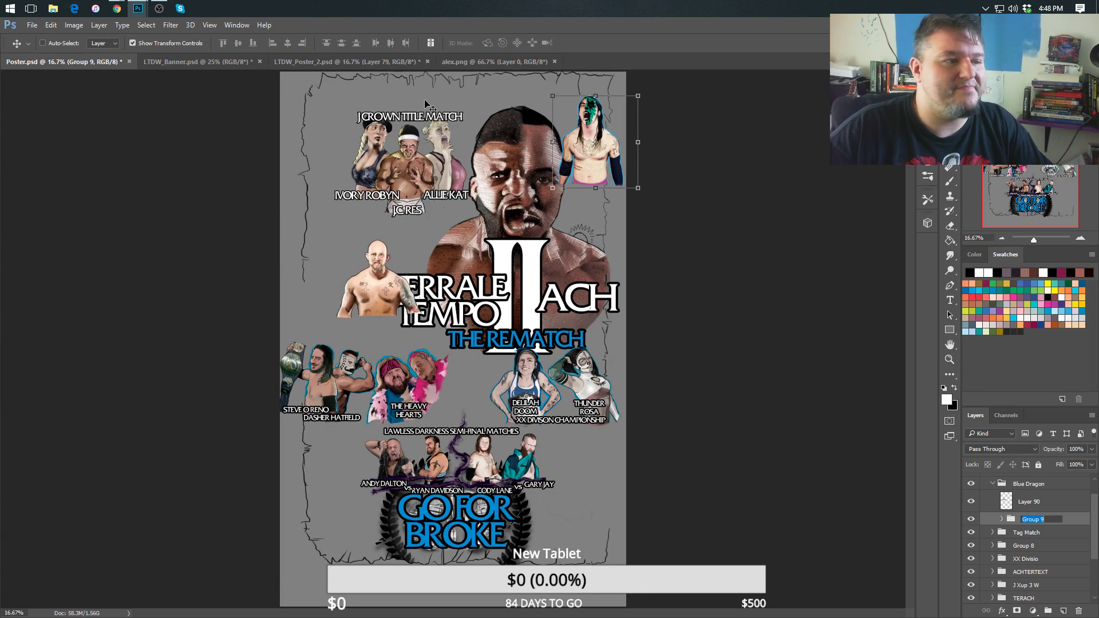
{"action": "mouse_move", "coordinate": [117, 10]}
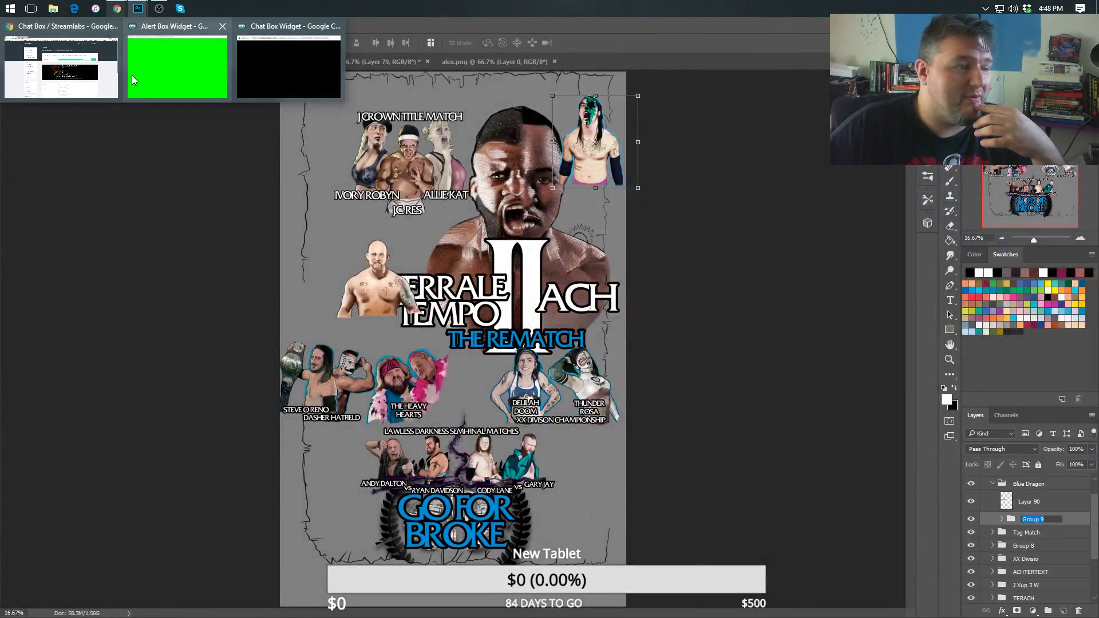
{"action": "left_click", "coordinate": [101, 93]}
{"action": "left_click", "coordinate": [182, 27]}
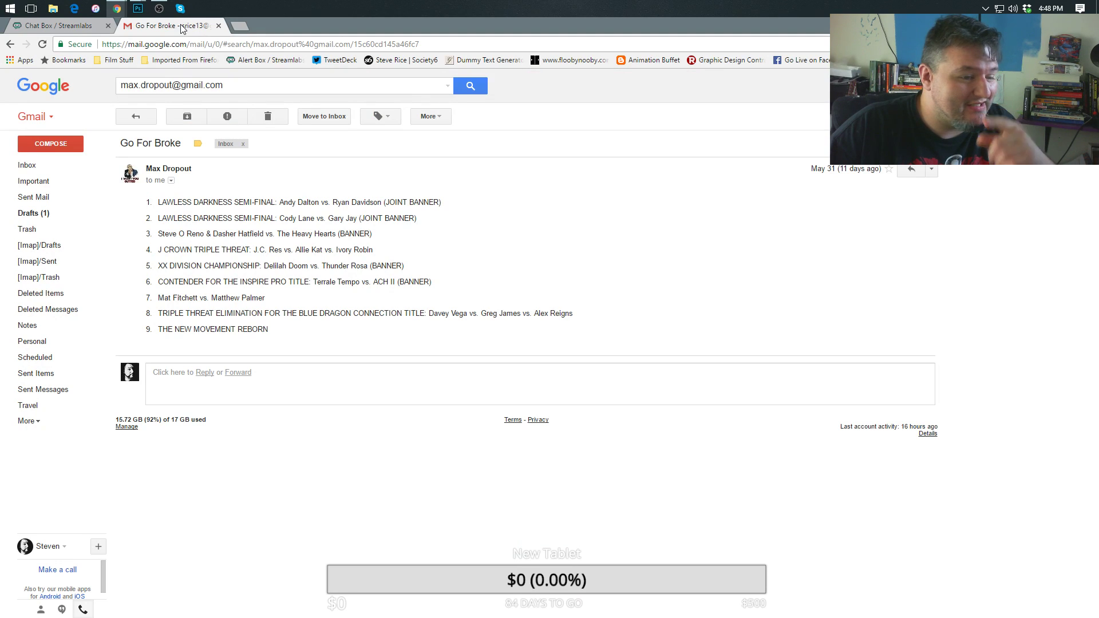
{"action": "left_click", "coordinate": [80, 26]}
{"action": "mouse_move", "coordinate": [140, 8]}
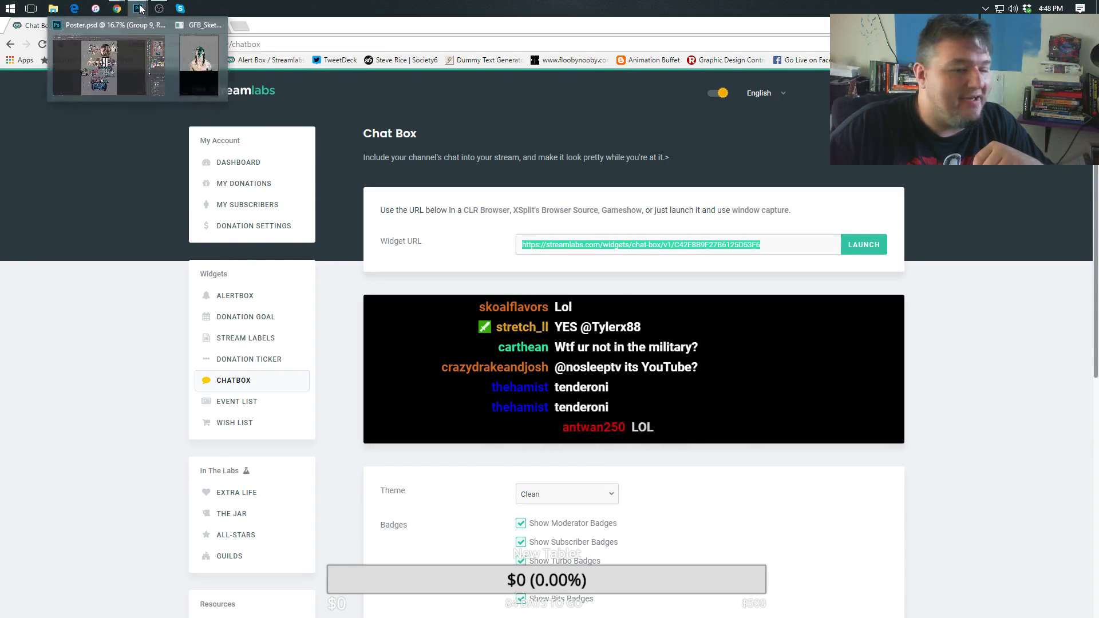
{"action": "left_click", "coordinate": [135, 60]}
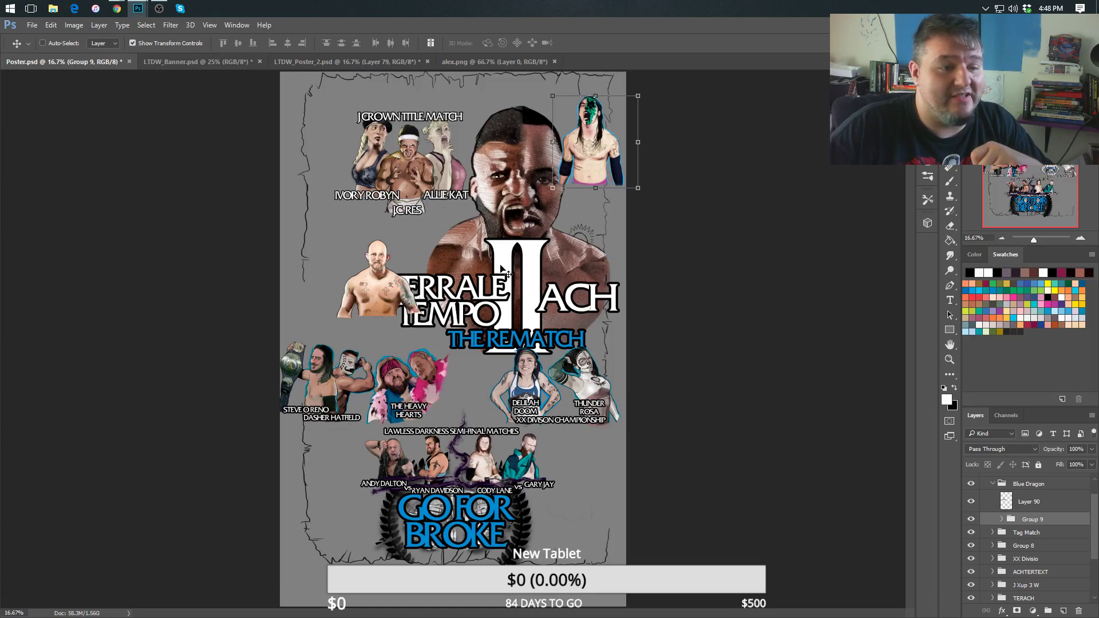
Move the green-face-painted wrestler to the poster's left and rename Group 9 'Greg James'.
{"action": "mouse_move", "coordinate": [597, 154]}
{"action": "left_mouse_down"}
{"action": "mouse_move", "coordinate": [573, 241]}
{"action": "mouse_move", "coordinate": [349, 281]}
{"action": "mouse_move", "coordinate": [338, 263]}
{"action": "left_mouse_up"}
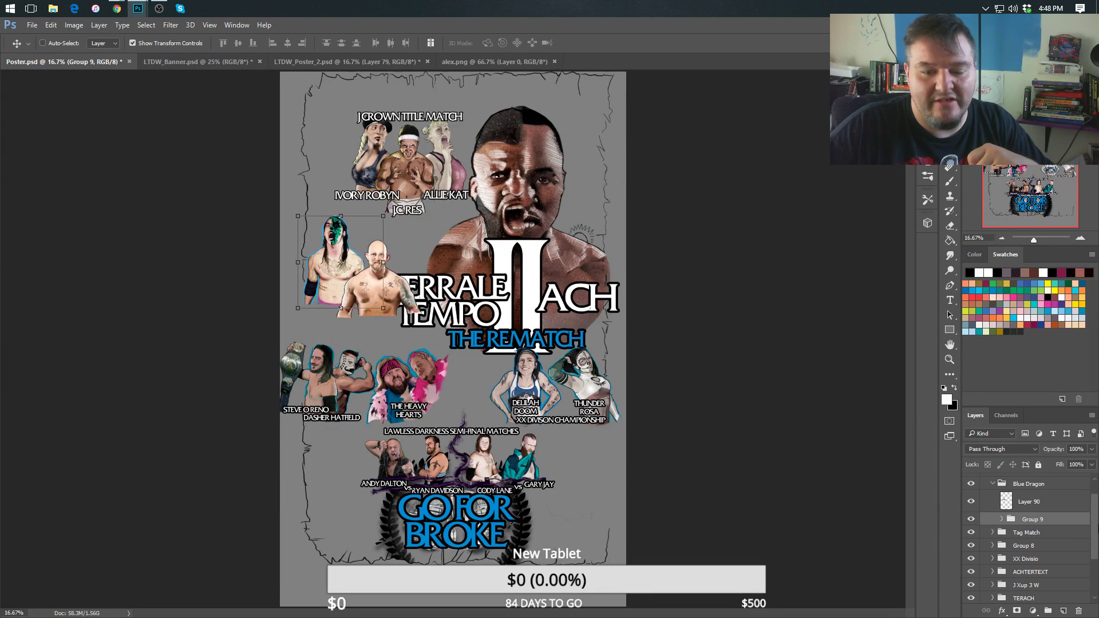
{"action": "double_click", "coordinate": [1031, 519]}
{"action": "type", "text": "G"}
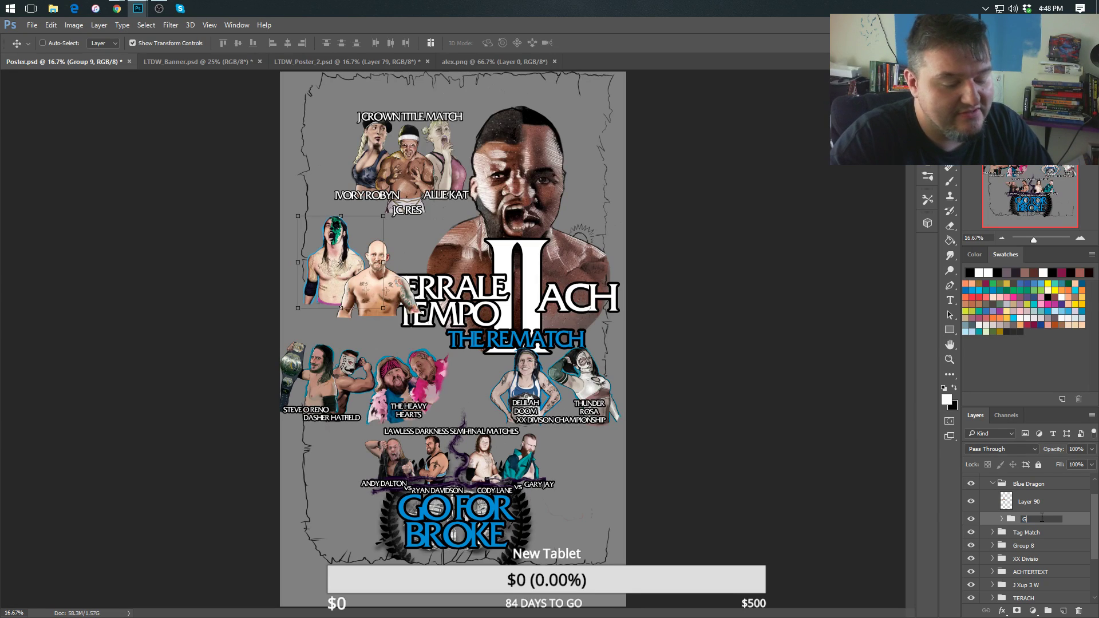
{"action": "type", "text": "reg J"}
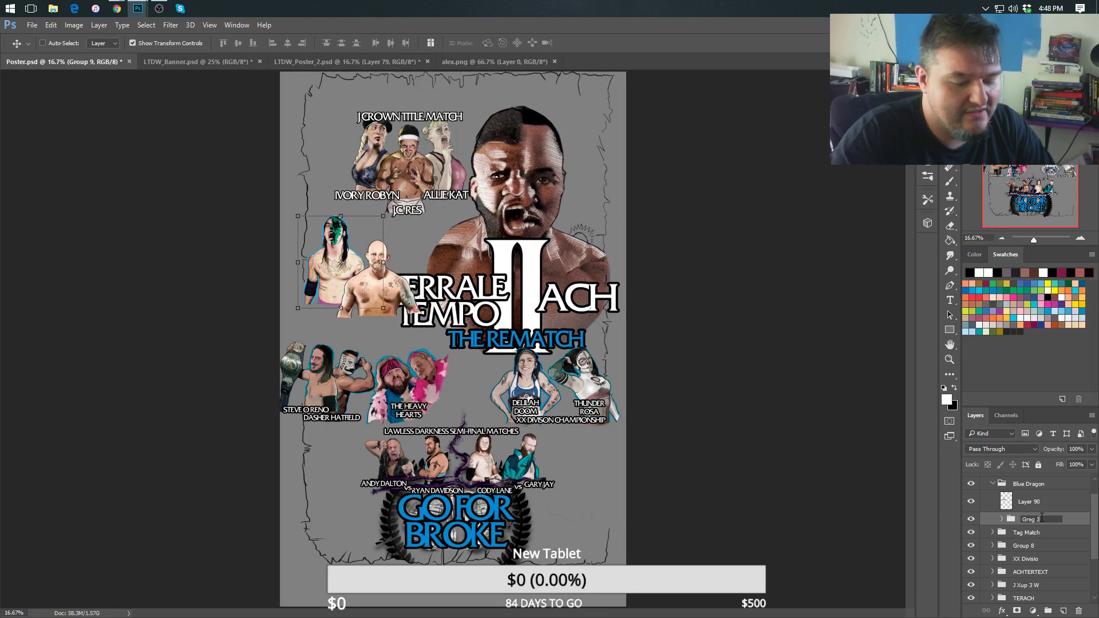
{"action": "type", "text": "ames"}
{"action": "key", "text": "Return"}
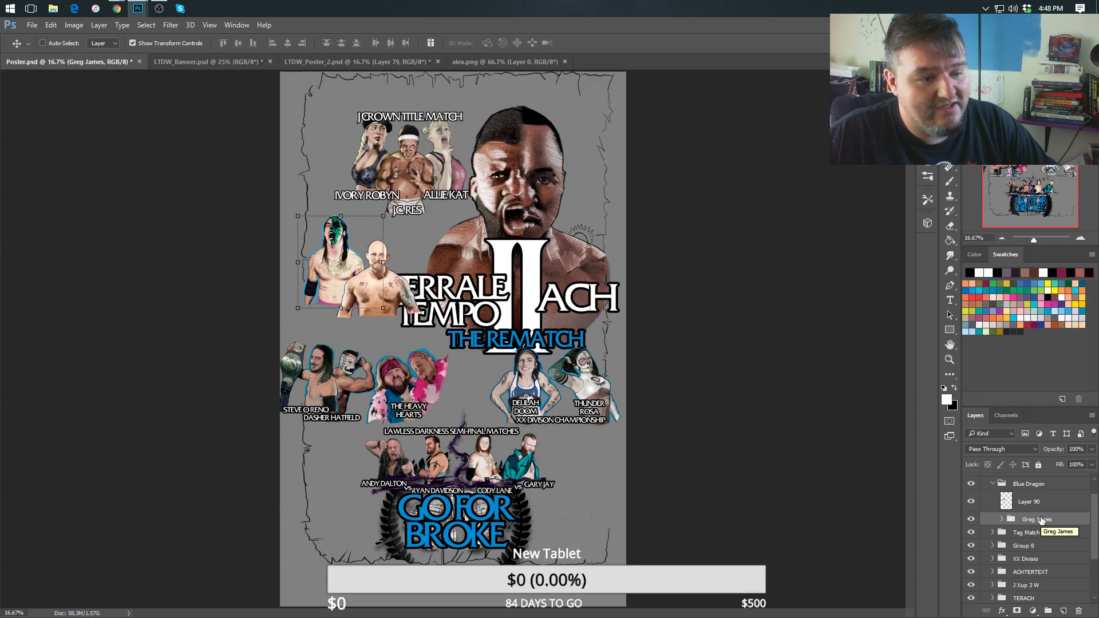
Drag the Blue Dragon group below TERACH in the layer stack and collapse it.
{"action": "left_click", "coordinate": [1027, 504]}
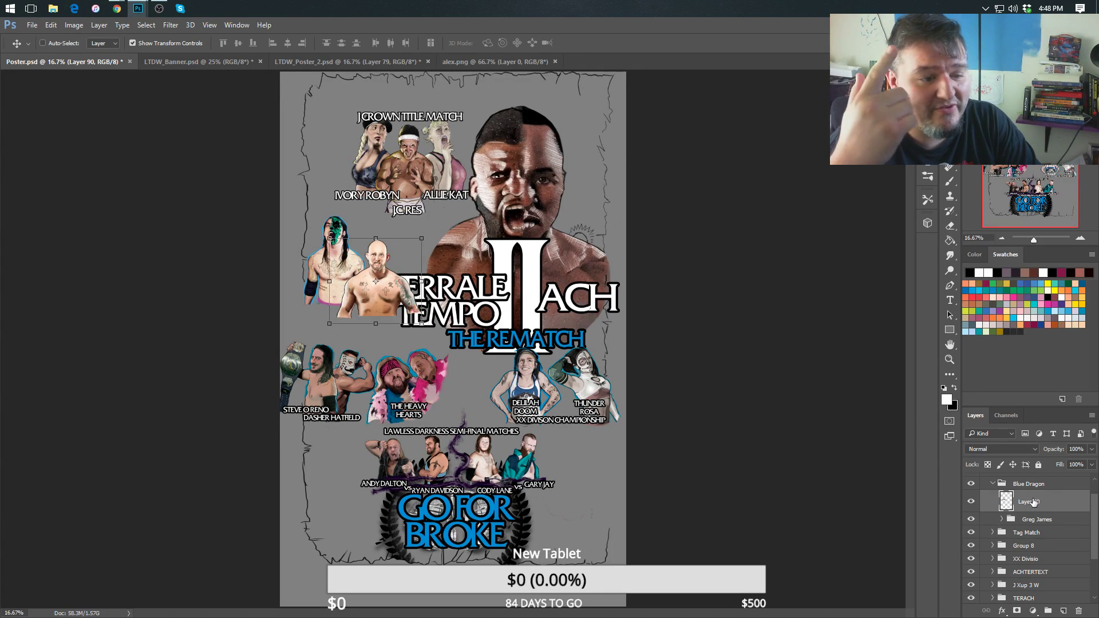
{"action": "left_click", "coordinate": [1028, 485]}
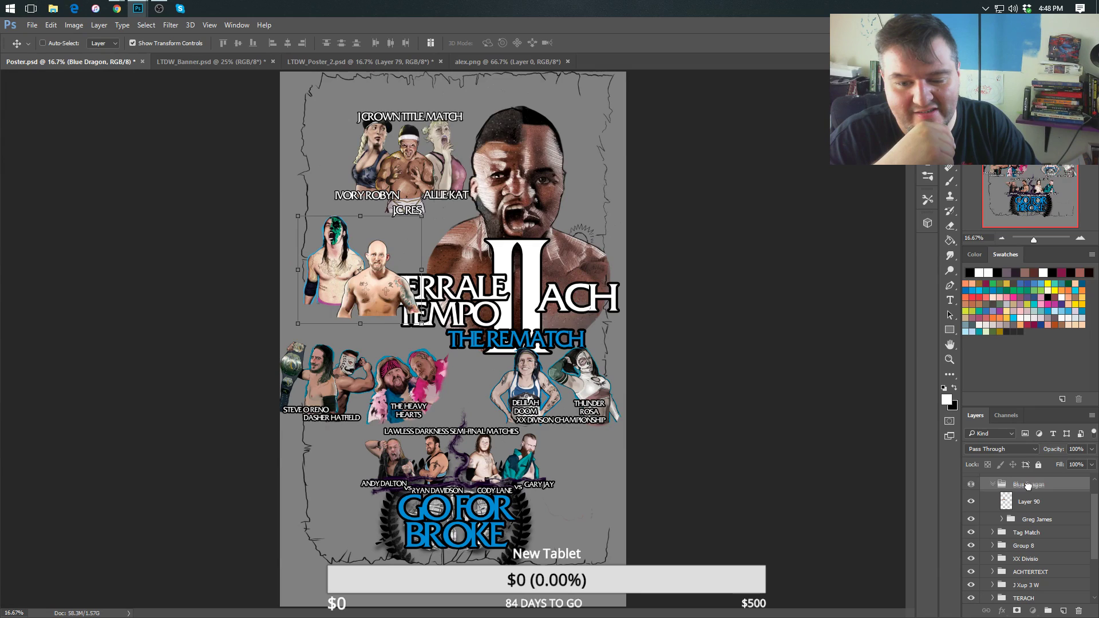
{"action": "scroll", "coordinate": [1030, 501], "scroll_direction": "down", "scroll_amount": 1}
{"action": "left_click_drag", "start_coordinate": [1028, 480], "coordinate": [1019, 588]}
{"action": "left_click", "coordinate": [995, 540]}
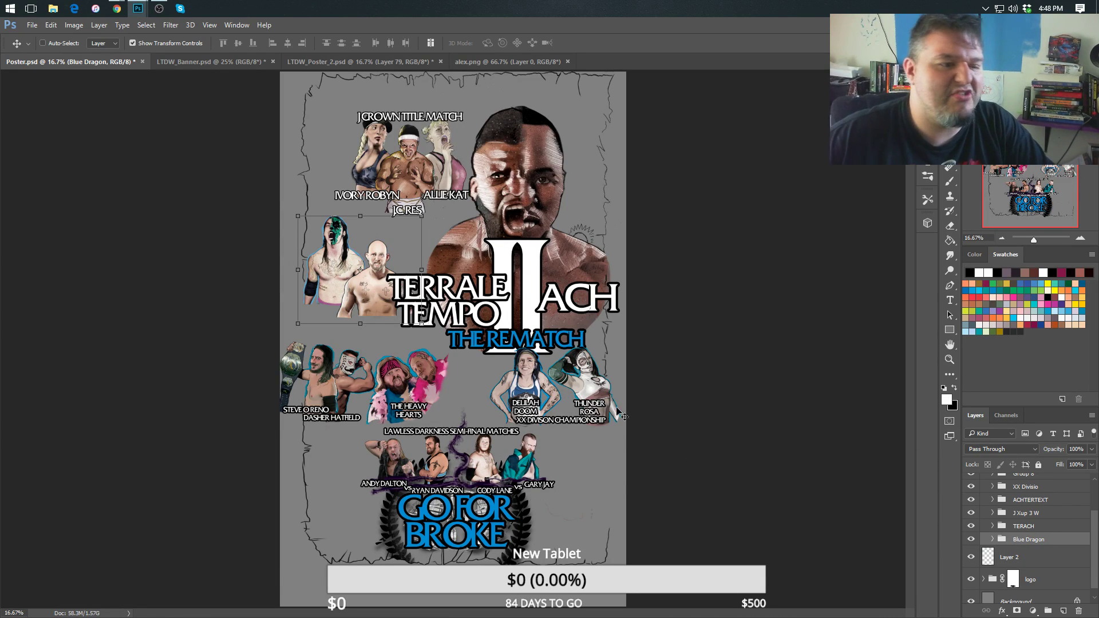
Shrink the Blue Dragon wrestler pair proportionally and shift it up and left.
{"action": "left_click_drag", "start_coordinate": [421, 216], "coordinate": [417, 224]}
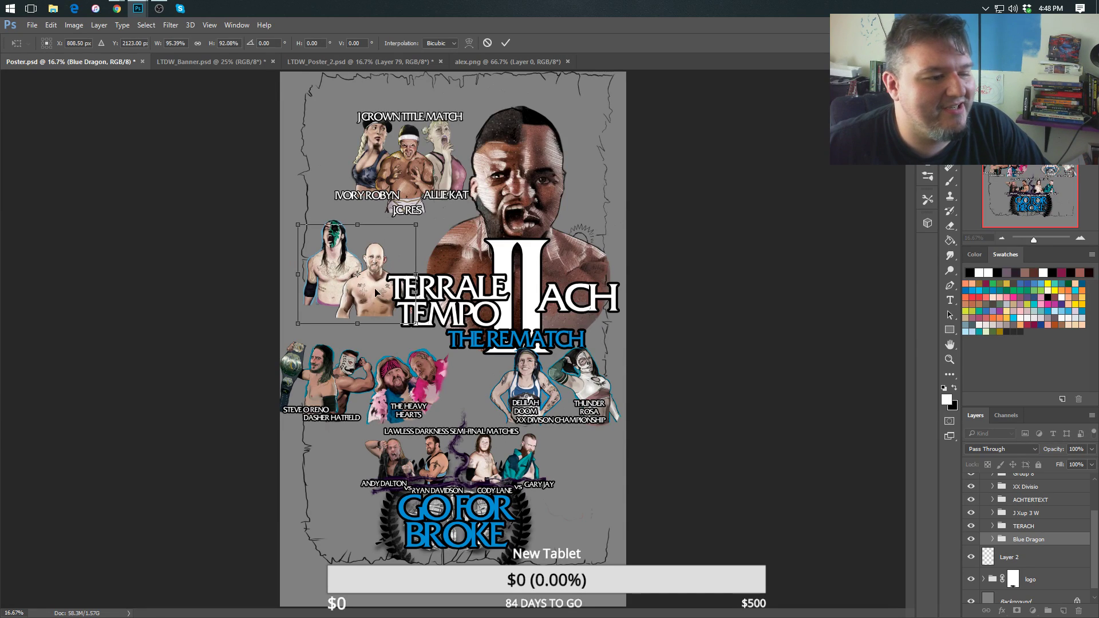
{"action": "left_click_drag", "start_coordinate": [368, 286], "coordinate": [355, 273]}
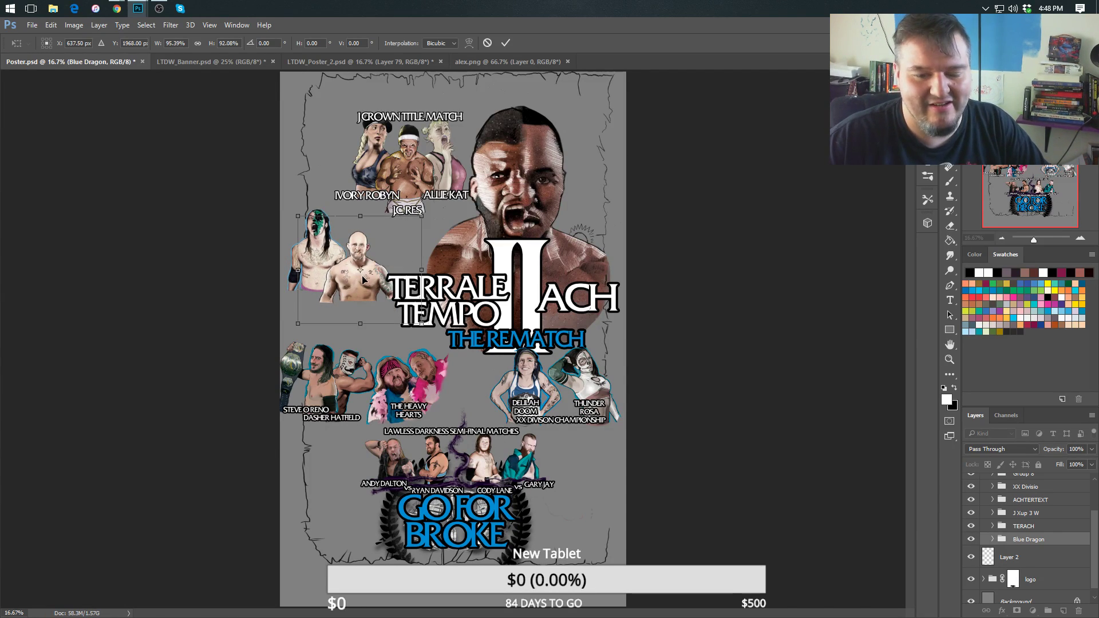
{"action": "key", "text": "Return"}
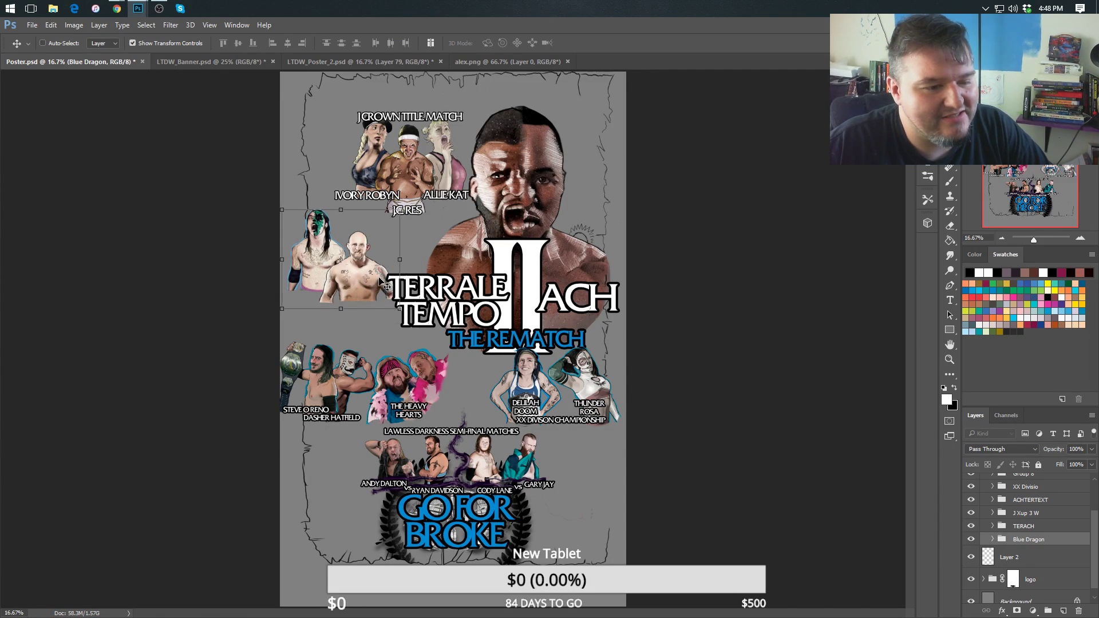
{"action": "left_click_drag", "start_coordinate": [379, 279], "coordinate": [383, 277]}
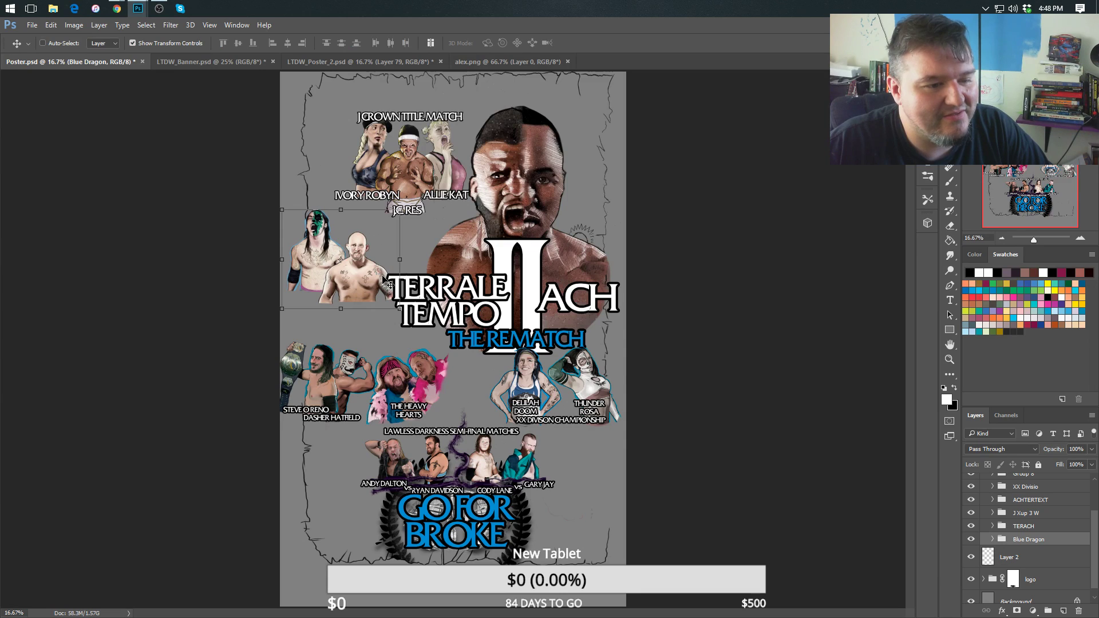
Nudge the bald wrestler's Layer 90 up and to the right.
{"action": "left_click", "coordinate": [992, 540]}
{"action": "left_click", "coordinate": [1007, 562]}
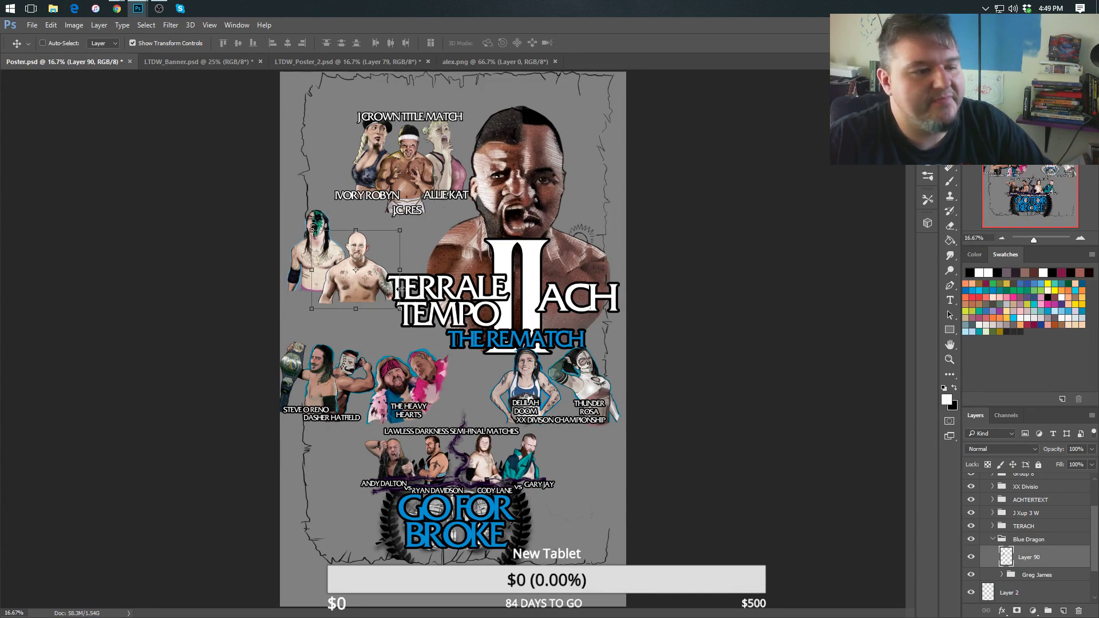
{"action": "left_click_drag", "start_coordinate": [370, 284], "coordinate": [386, 268]}
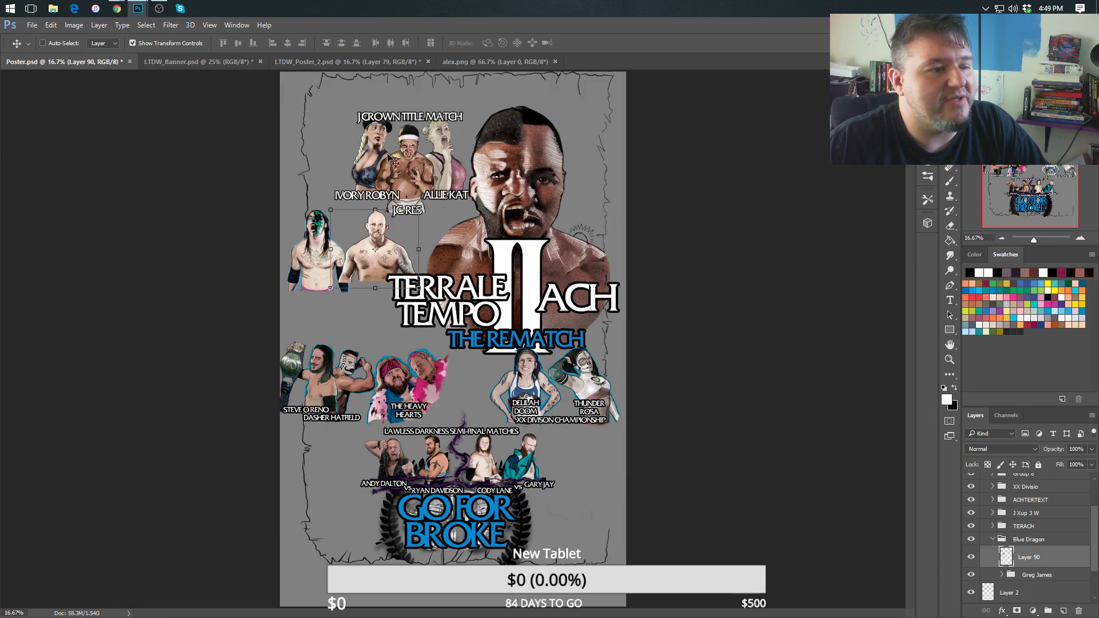
Open and cancel Blue Dragon's layer style, then bring up LTDW_Banner.psd.
{"action": "left_click", "coordinate": [993, 539]}
{"action": "left_click", "coordinate": [993, 541]}
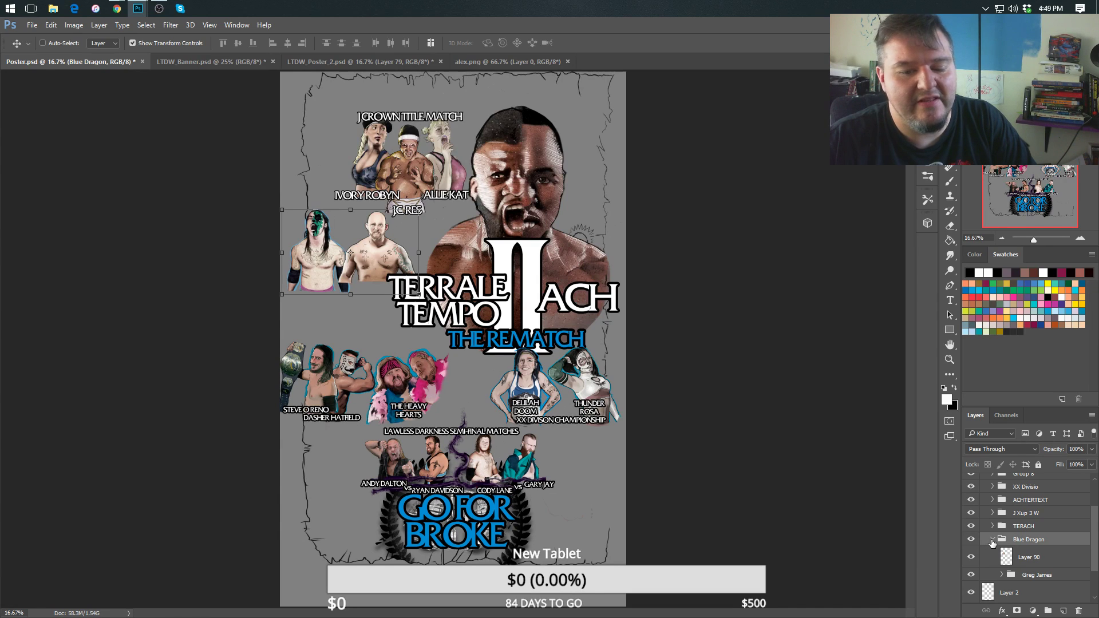
{"action": "double_click", "coordinate": [994, 542]}
{"action": "key", "text": "Escape"}
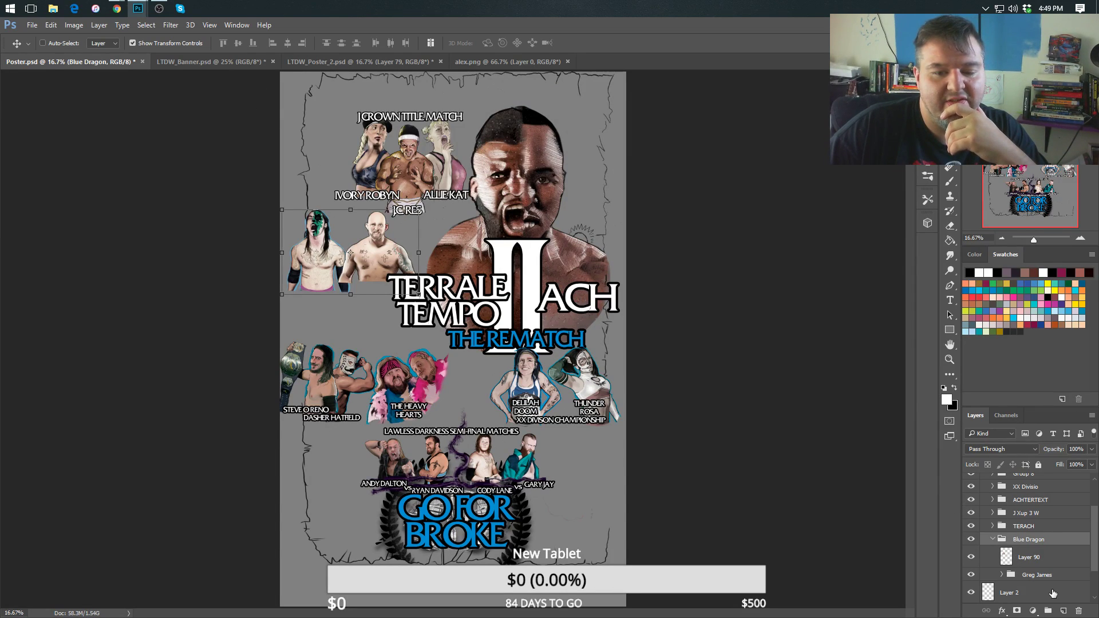
{"action": "left_click", "coordinate": [240, 63]}
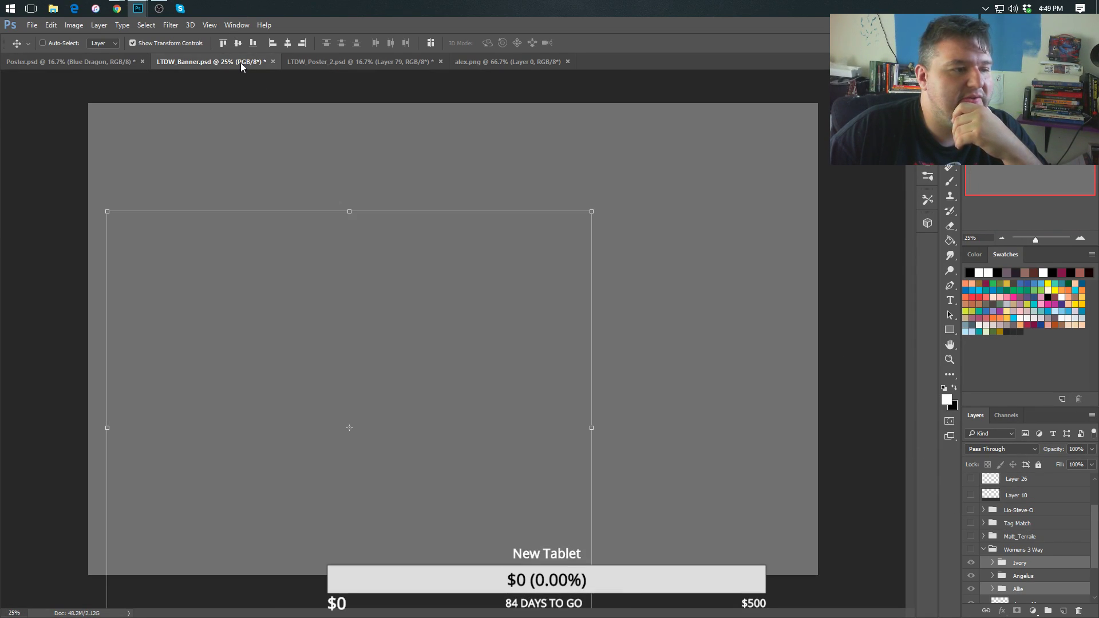
Collapse Womens 3 Way, hide the Lio-Steve-O group and show the Tag Match wrestlers.
{"action": "left_click", "coordinate": [983, 551]}
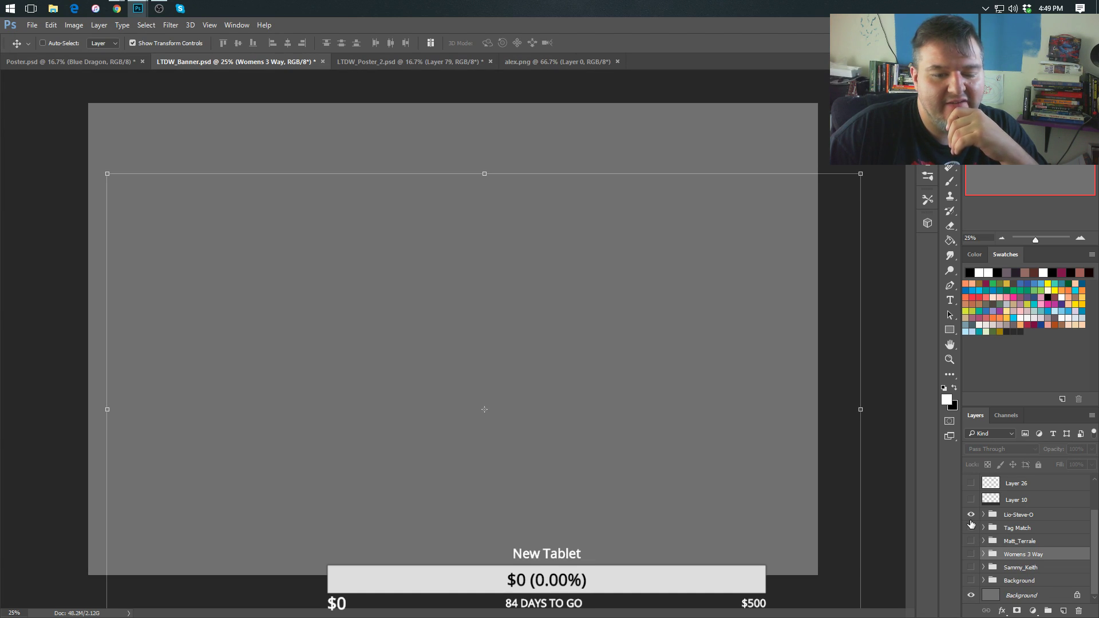
{"action": "left_click", "coordinate": [971, 515]}
{"action": "left_click", "coordinate": [971, 528]}
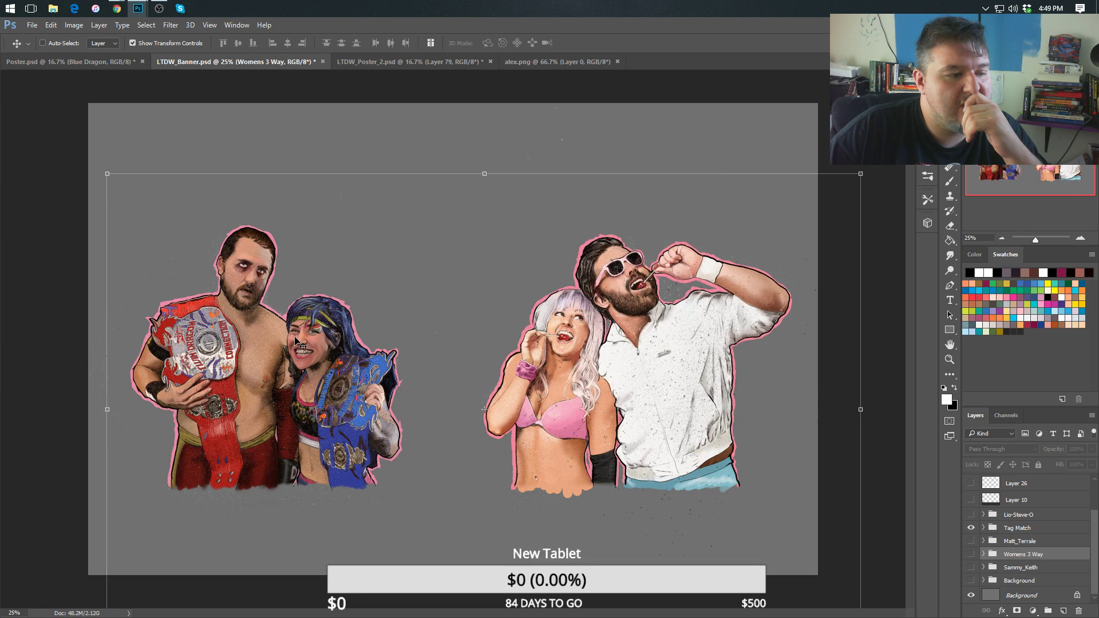
Check the Streamlabs chat window, then return to the banner in Photoshop.
{"action": "mouse_move", "coordinate": [125, 10]}
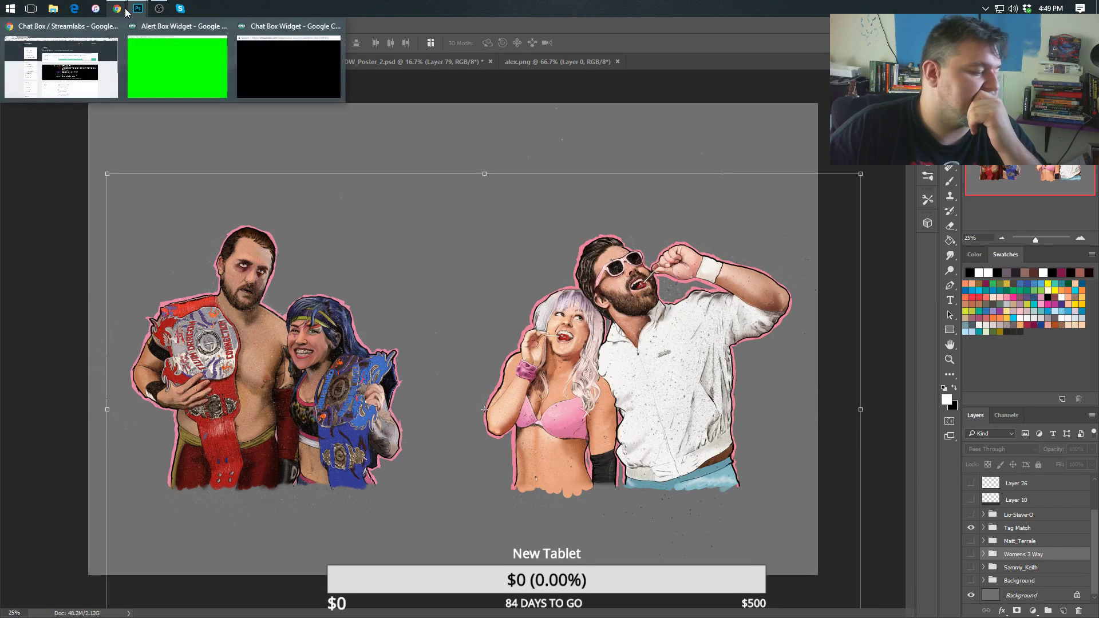
{"action": "mouse_move", "coordinate": [108, 75]}
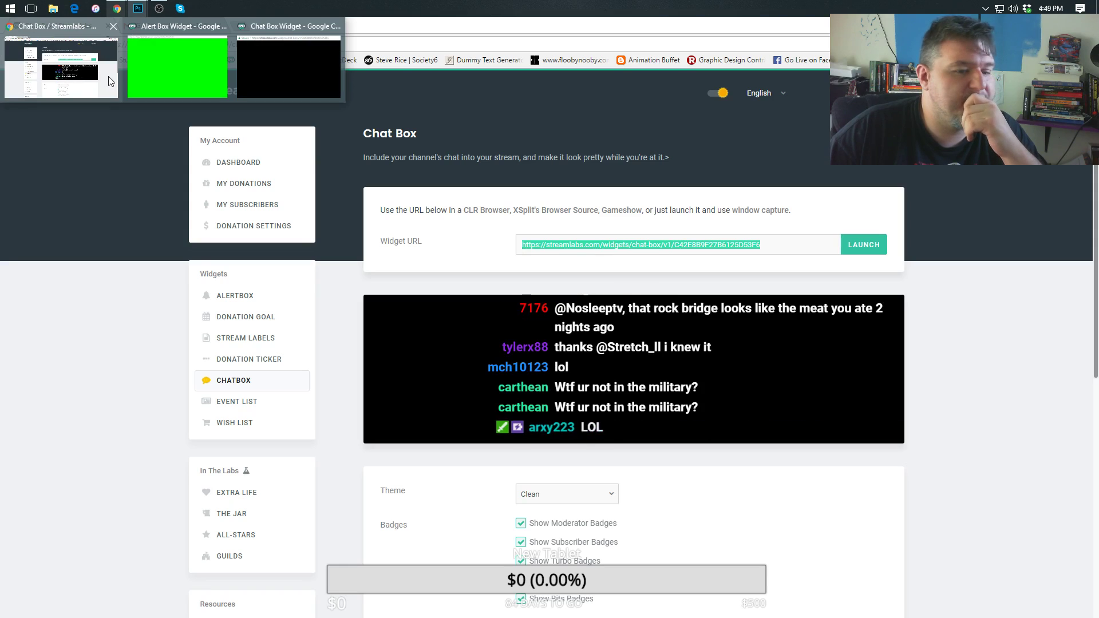
{"action": "left_click", "coordinate": [109, 76]}
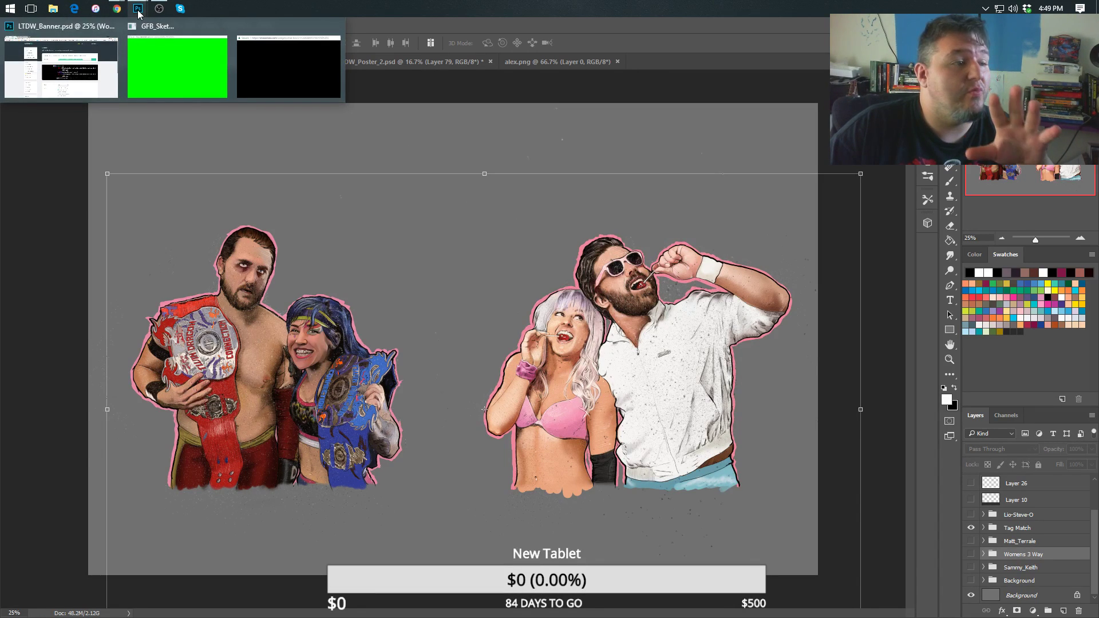
{"action": "left_click", "coordinate": [121, 56]}
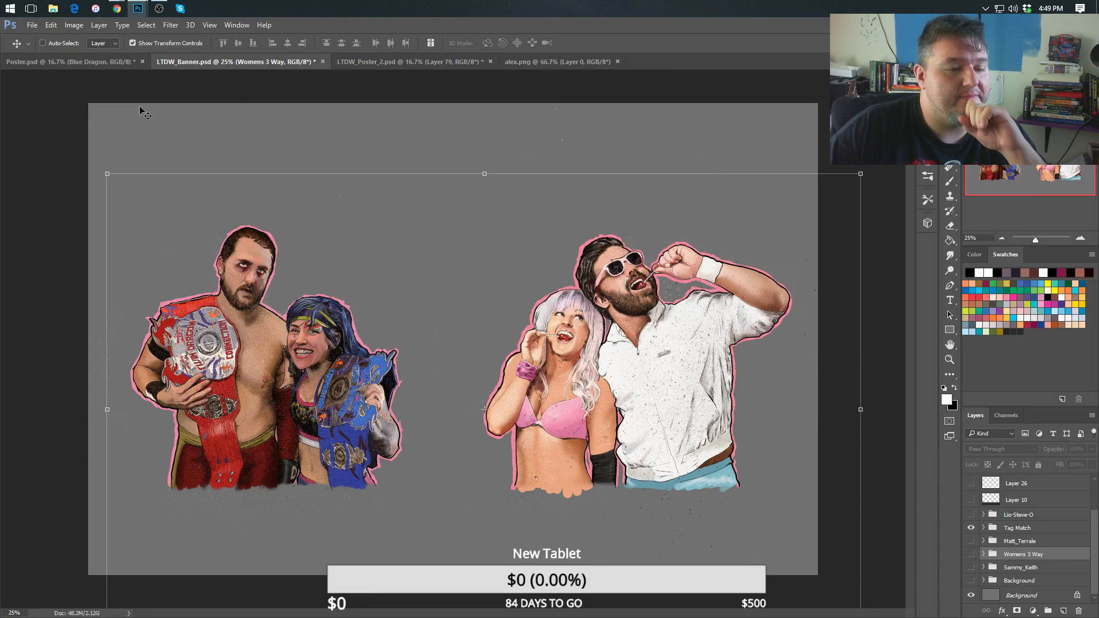
Go to youtube.com in a new browser tab.
{"action": "mouse_move", "coordinate": [118, 11]}
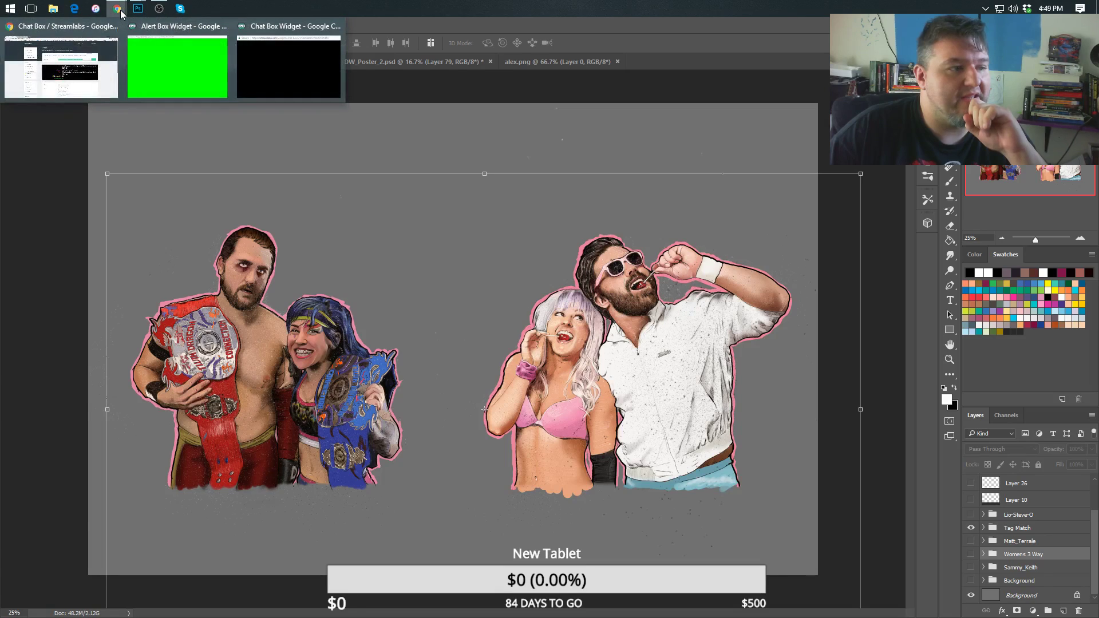
{"action": "left_click", "coordinate": [89, 29]}
{"action": "left_click", "coordinate": [235, 27]}
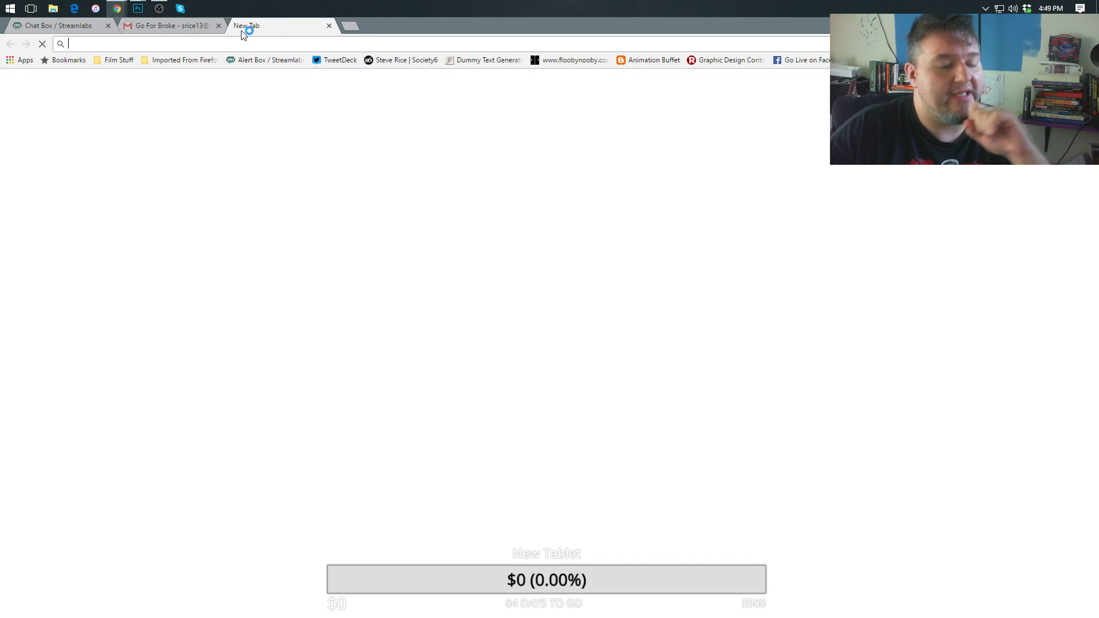
{"action": "type", "text": "youtube.com"}
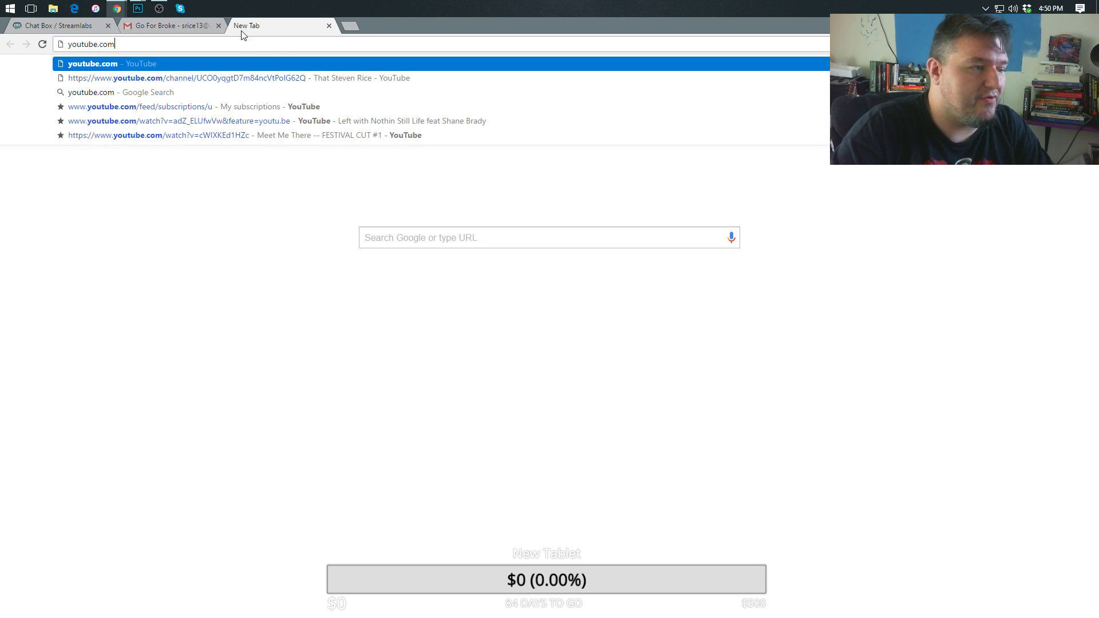
{"action": "key", "text": "Return"}
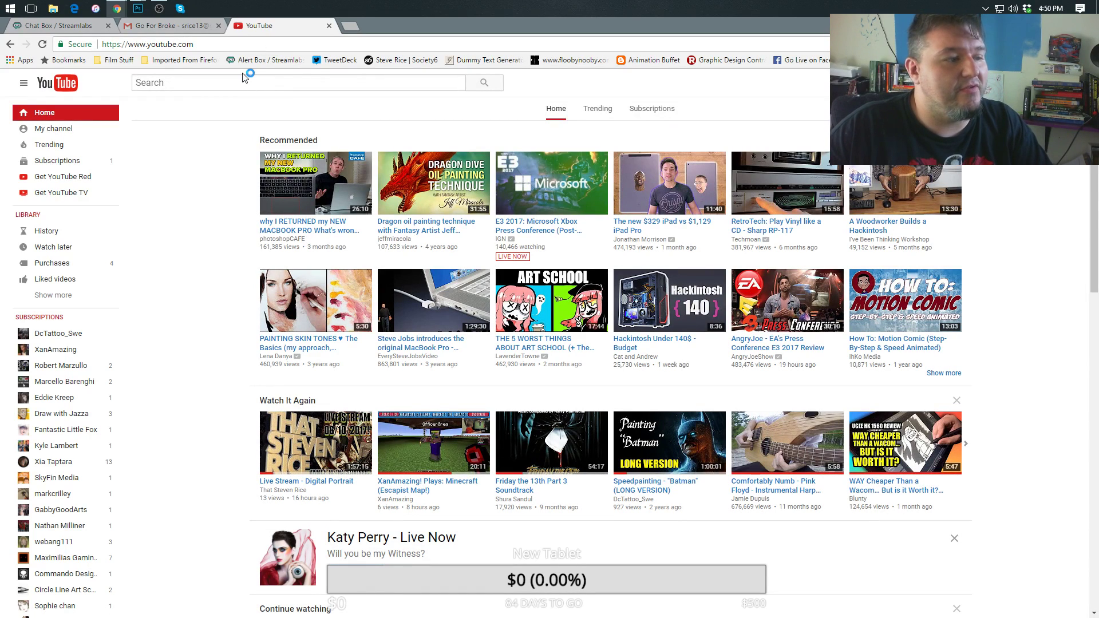
Search 'inspire pro wrestling' and play the channel's latest upload, LICENSE TO DEATH WISH.
{"action": "left_click", "coordinate": [242, 80]}
{"action": "type", "text": "Inspire"}
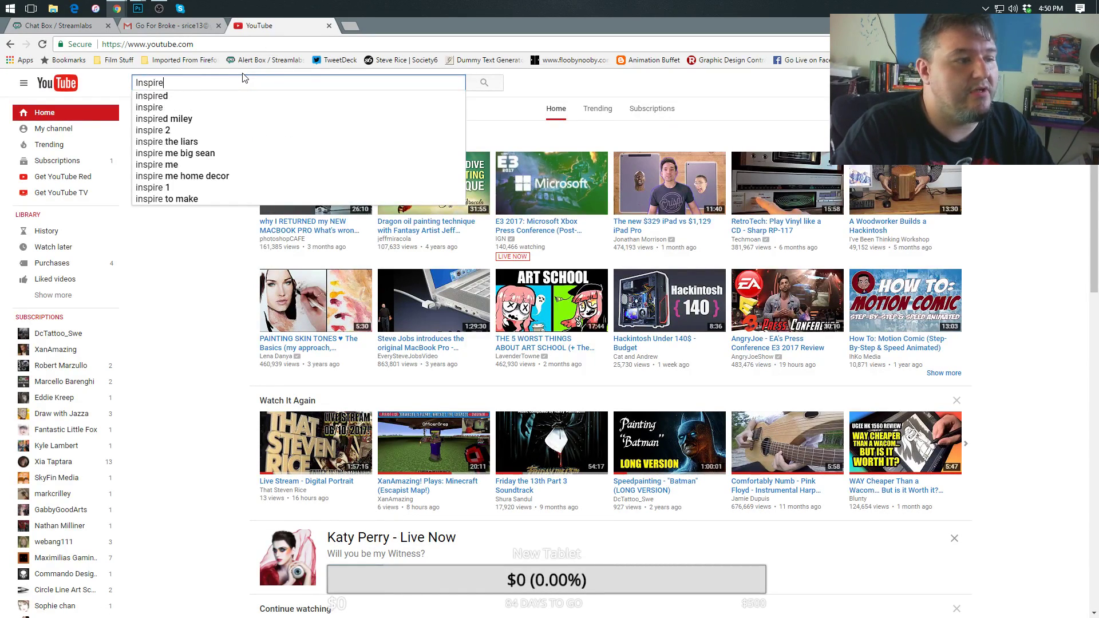
{"action": "type", "text": " Pro Wres"}
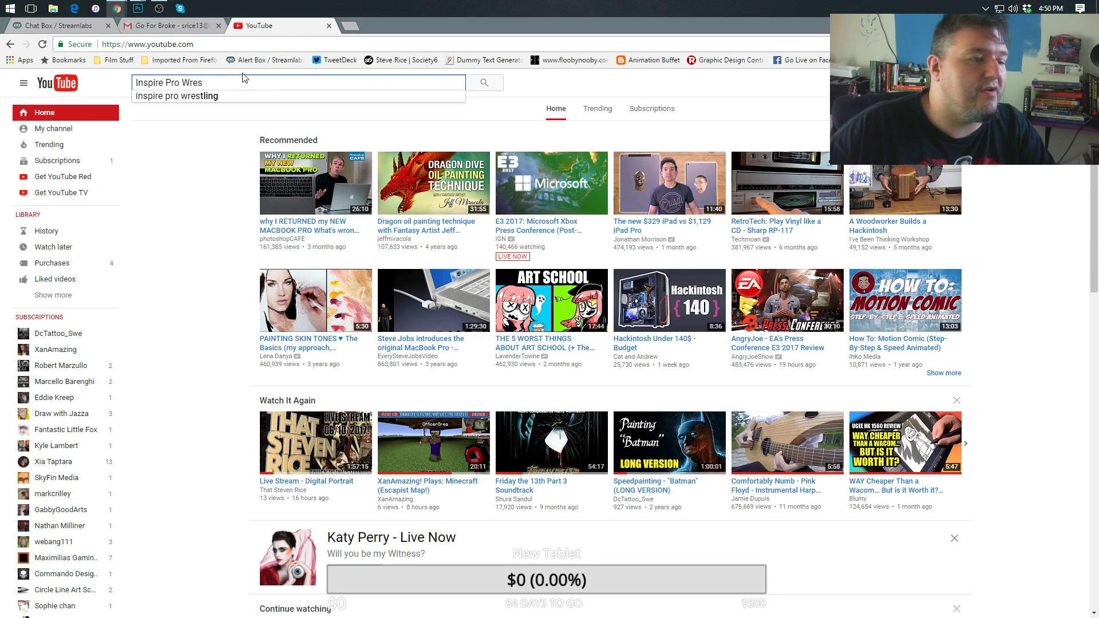
{"action": "left_click", "coordinate": [202, 96]}
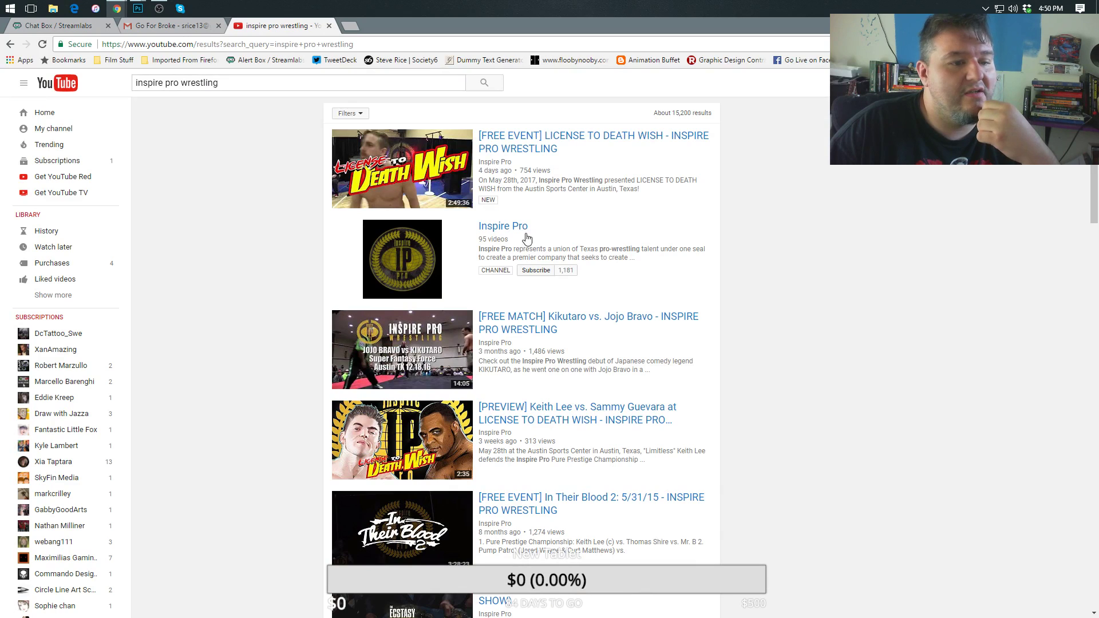
{"action": "left_click", "coordinate": [519, 227]}
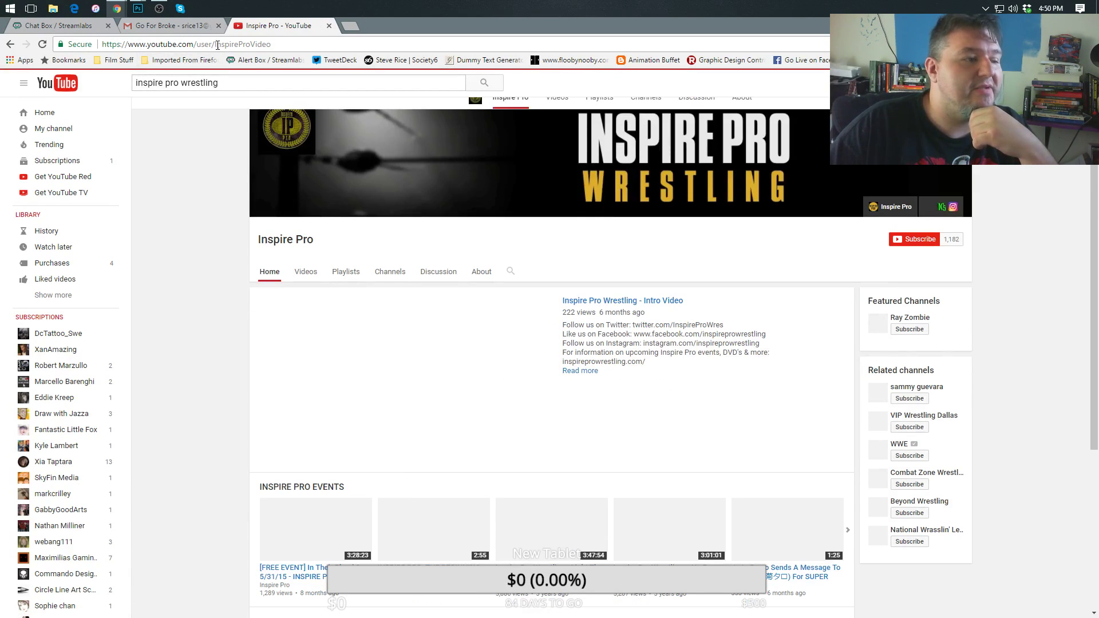
{"action": "left_click_drag", "start_coordinate": [213, 45], "coordinate": [300, 42]}
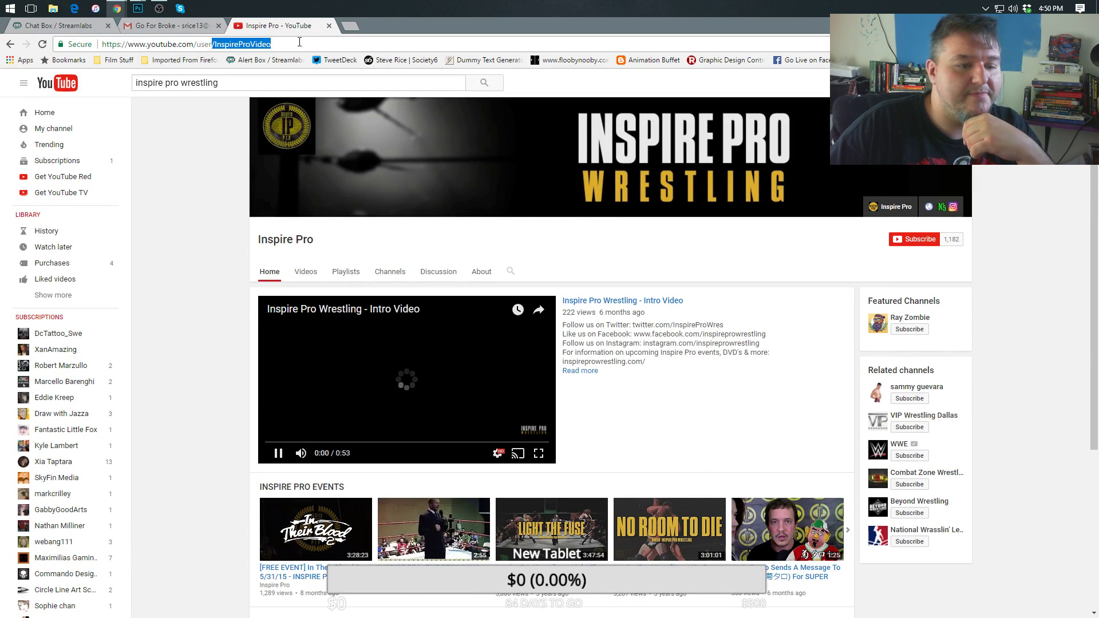
{"action": "left_click", "coordinate": [301, 43]}
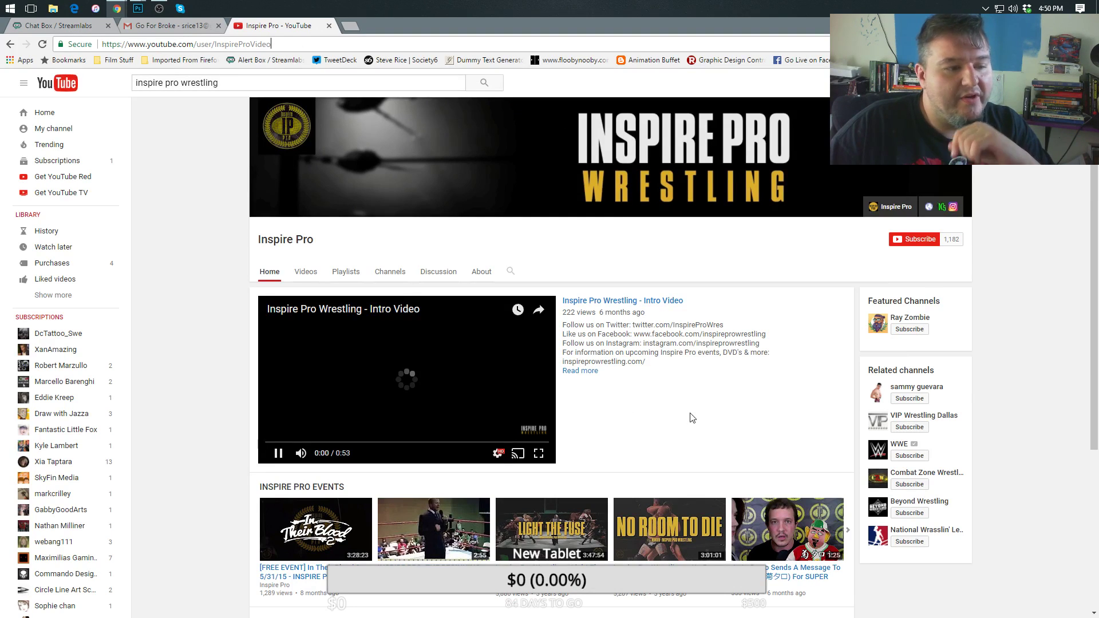
{"action": "left_click", "coordinate": [305, 276]}
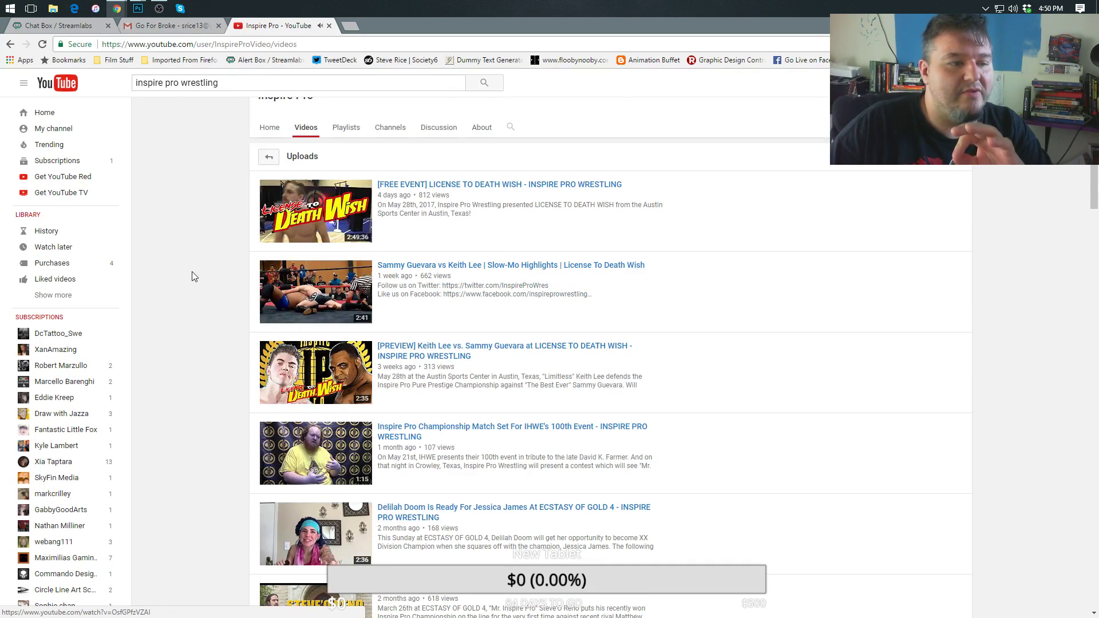
{"action": "left_click", "coordinate": [451, 184]}
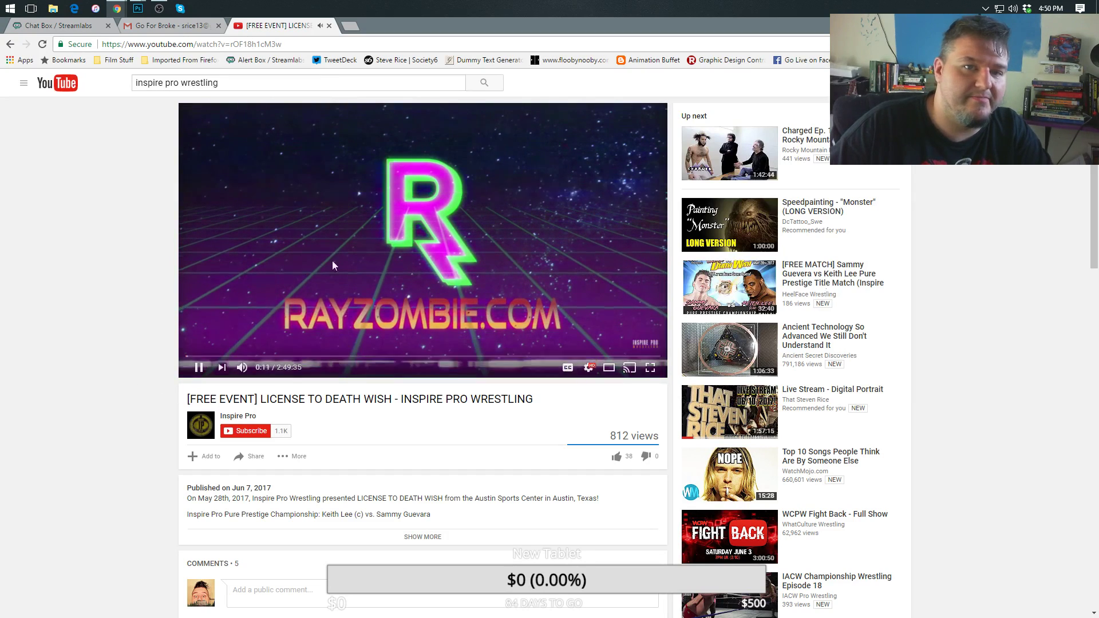
Pause the LICENSE TO DEATH WISH video at 0:25.
{"action": "left_click", "coordinate": [200, 368]}
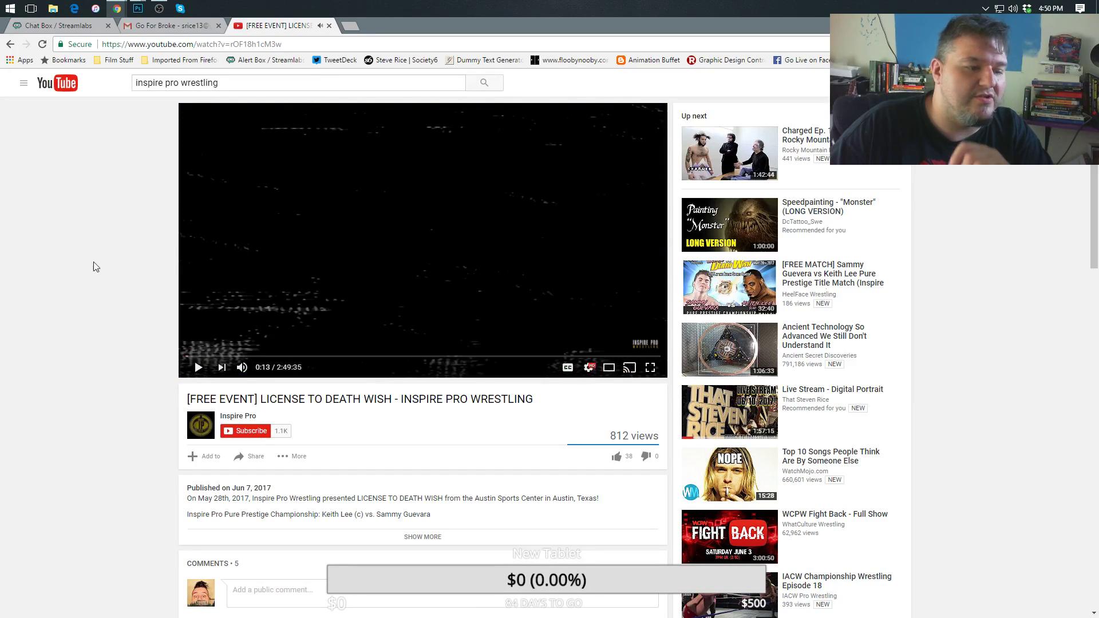
{"action": "left_click", "coordinate": [198, 367]}
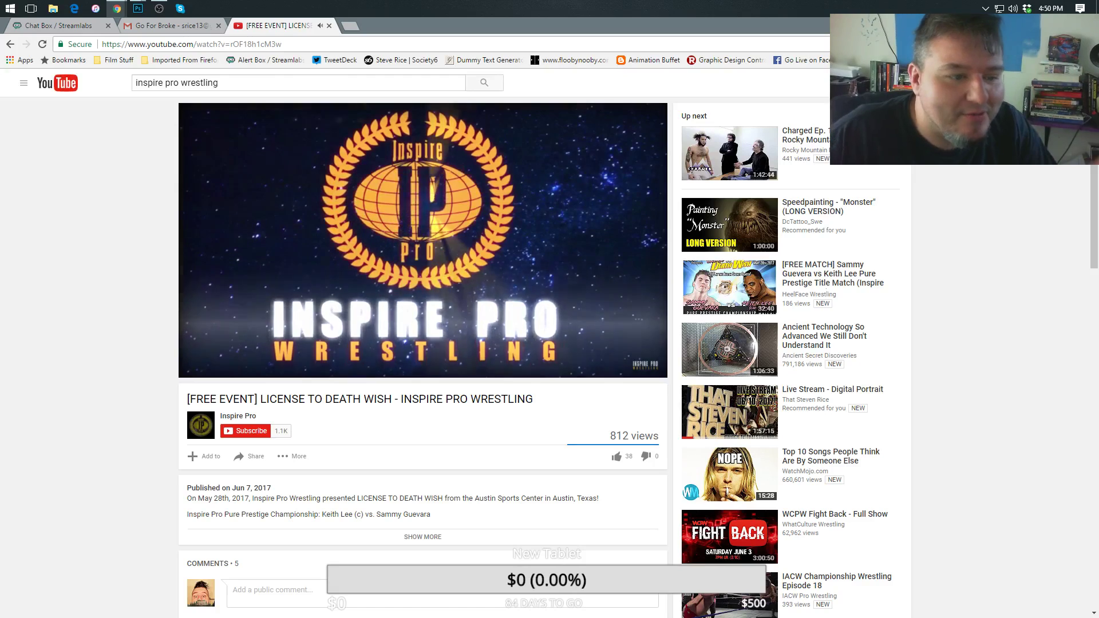
{"action": "left_click", "coordinate": [199, 367]}
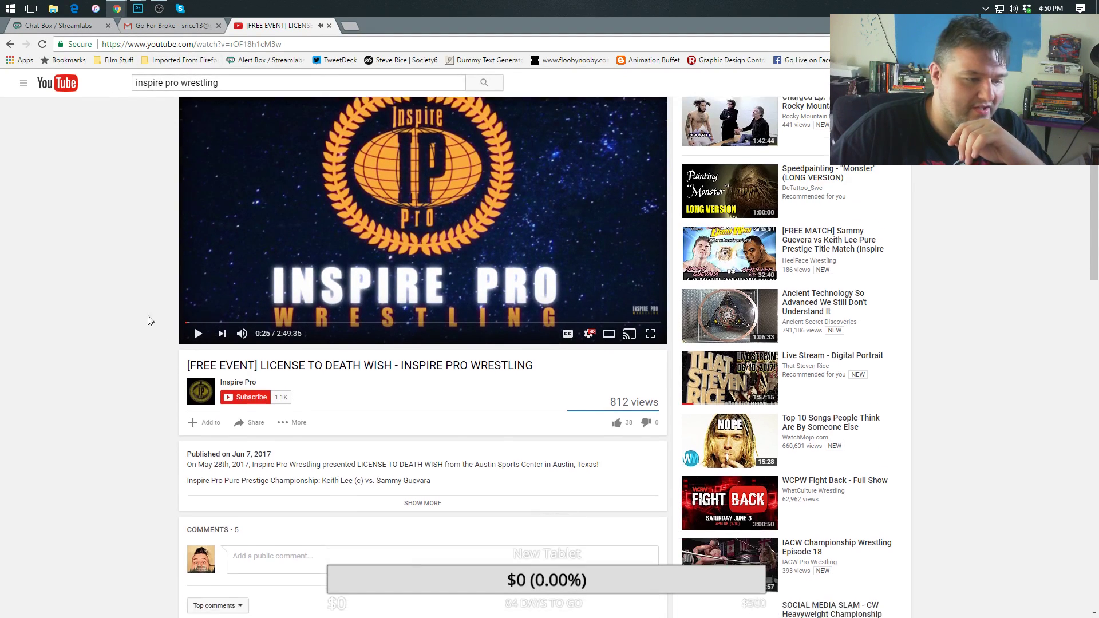
{"action": "scroll", "coordinate": [147, 319], "scroll_direction": "down", "scroll_amount": 2}
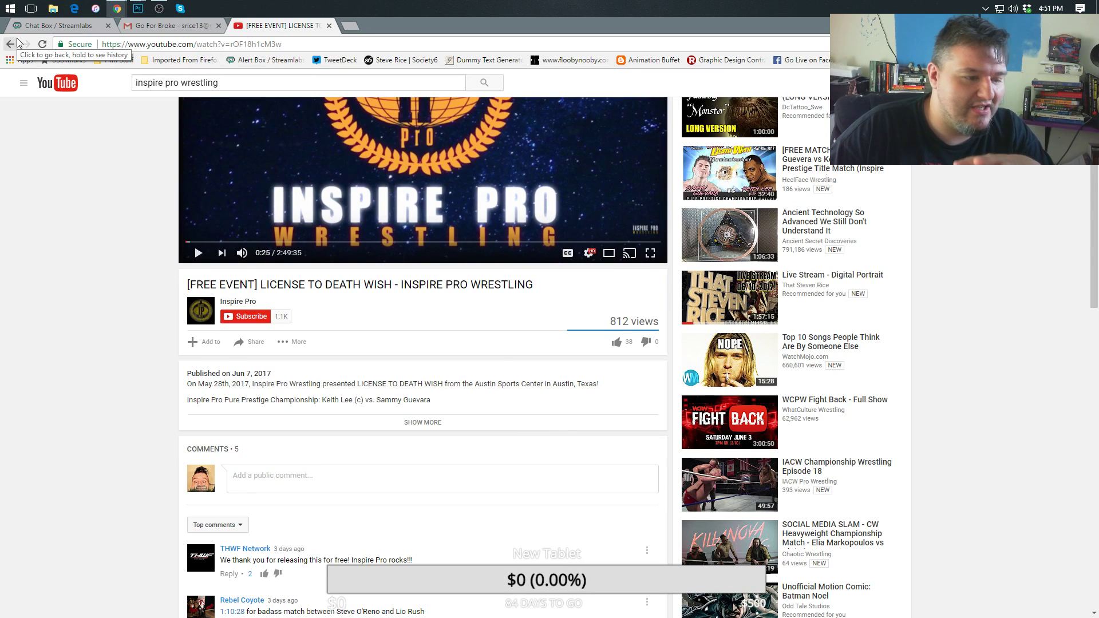
Return to the channel's videos, select InspireProVideo in the address, then close the YouTube tab.
{"action": "left_click", "coordinate": [12, 43]}
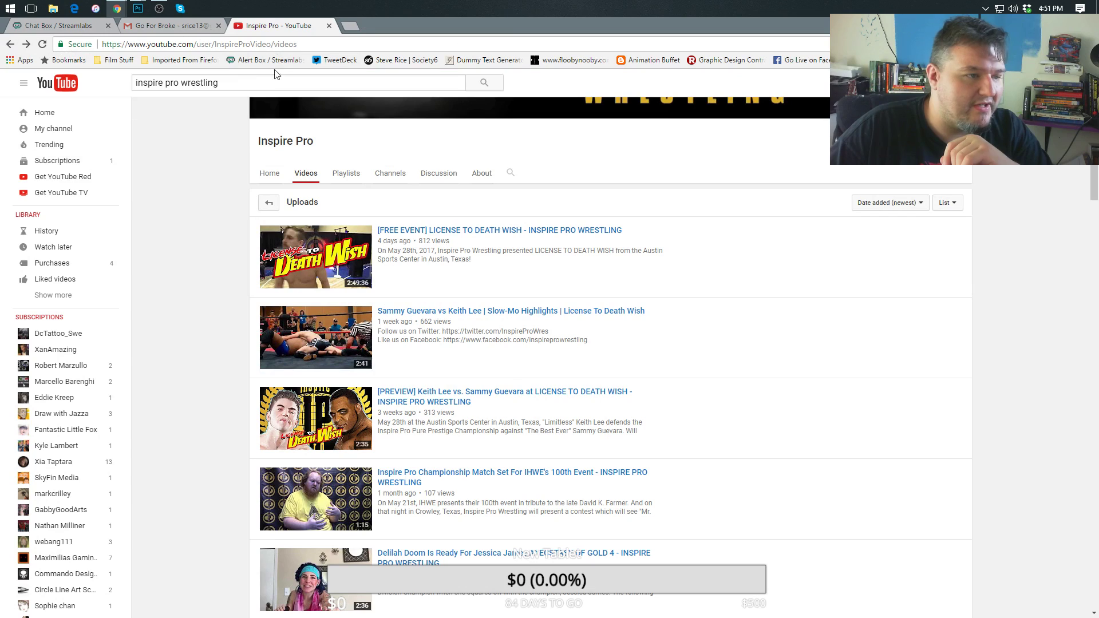
{"action": "left_click_drag", "start_coordinate": [246, 45], "coordinate": [212, 45]}
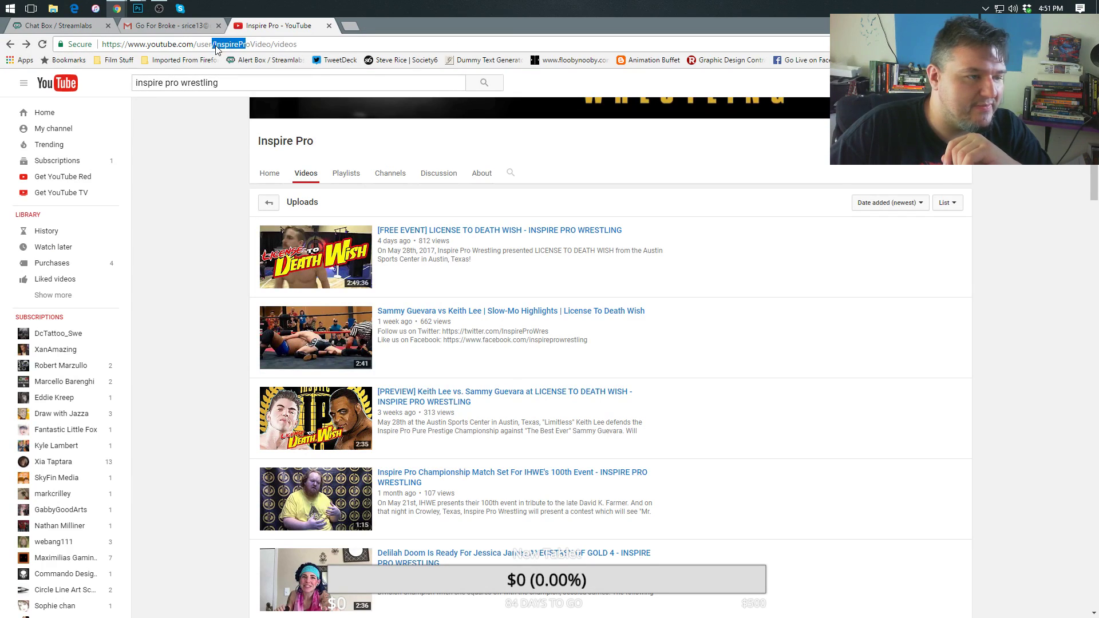
{"action": "double_click", "coordinate": [218, 45]}
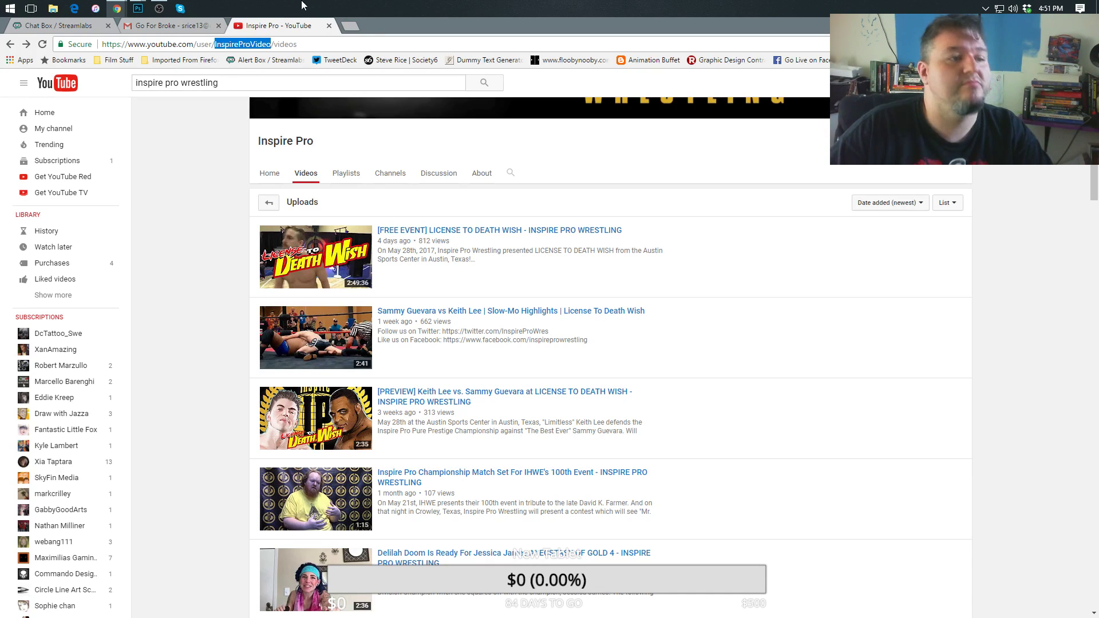
{"action": "left_click", "coordinate": [329, 25]}
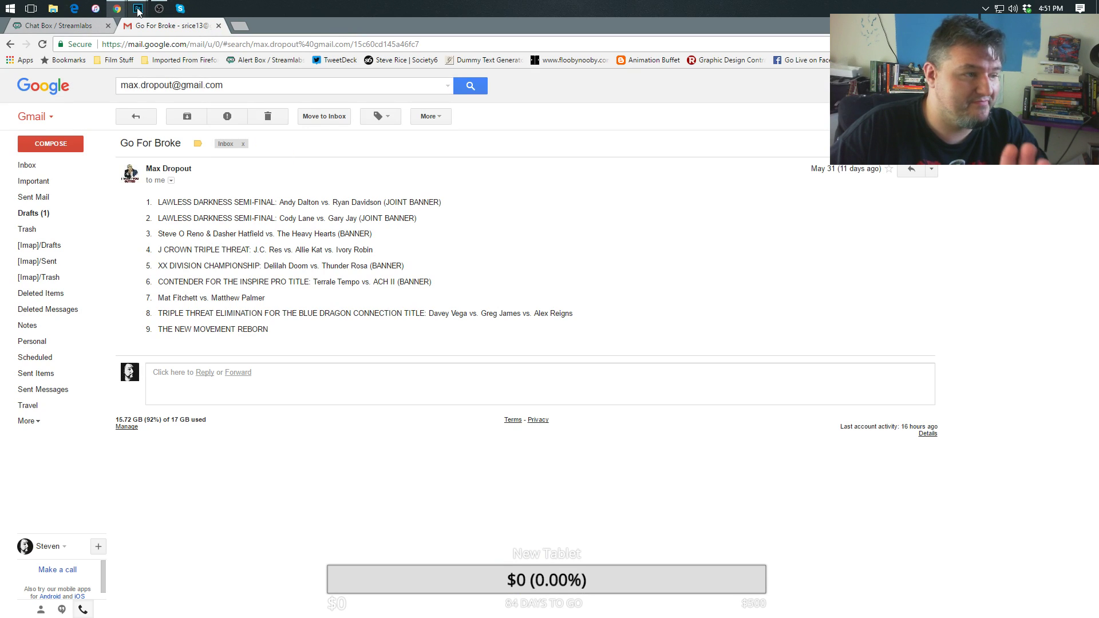
Leave the Gmail match-list email and bring the LTDW_Banner.psd document in Photoshop to the front.
{"action": "mouse_move", "coordinate": [141, 12]}
{"action": "left_click", "coordinate": [118, 60]}
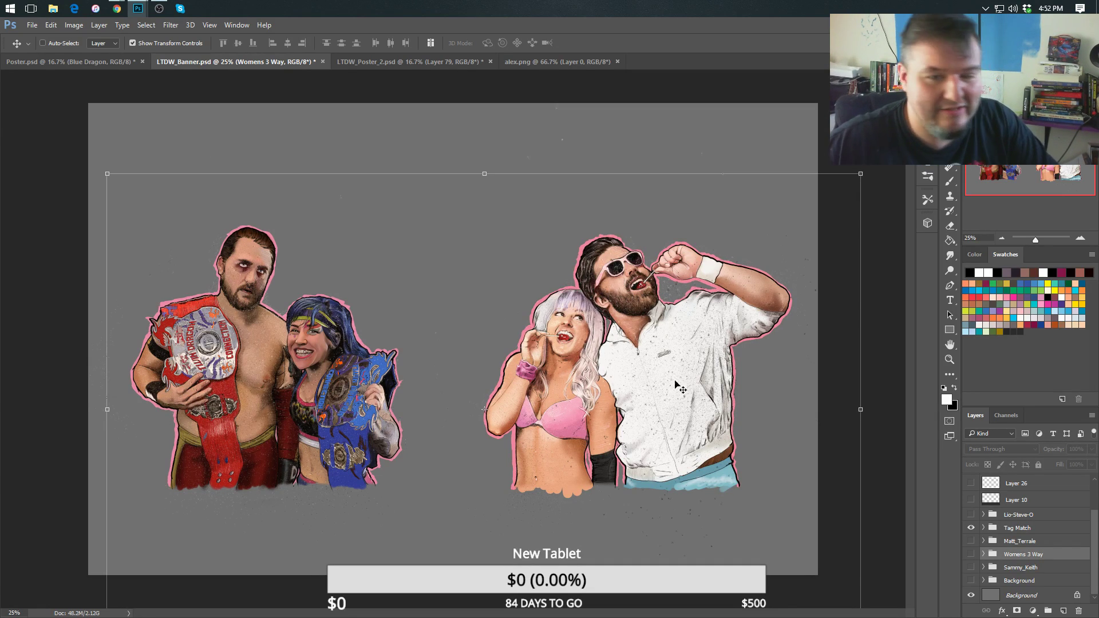
Browse the Womens 3 Way, Tag Match and Contraversy groups and hide the left pair's pink Outside outline.
{"action": "left_click", "coordinate": [984, 555]}
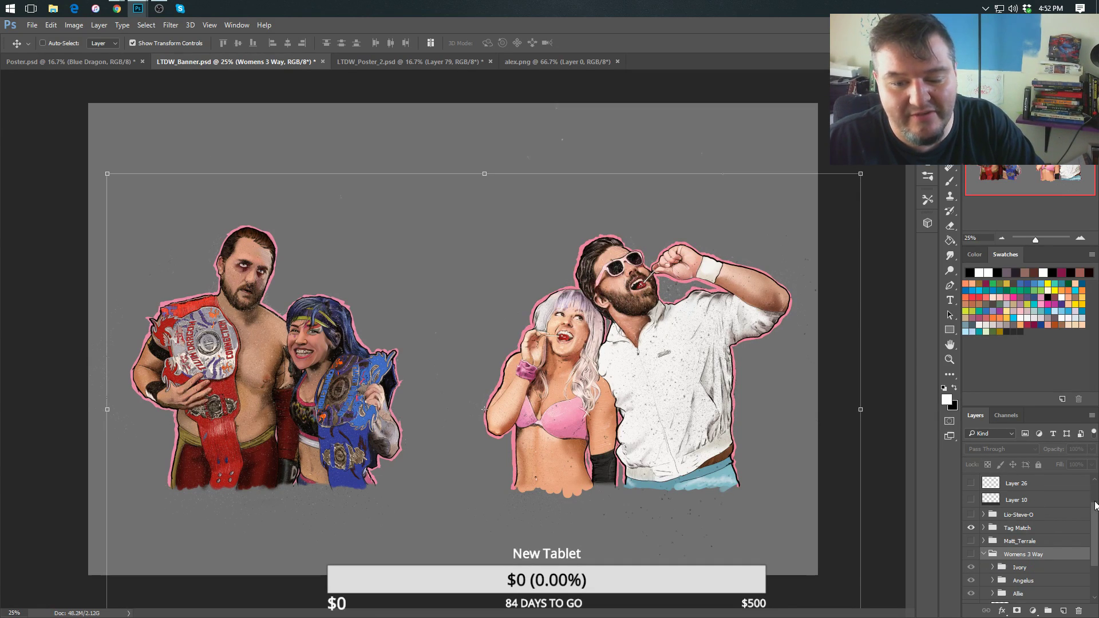
{"action": "scroll", "coordinate": [1094, 504], "scroll_direction": "up", "scroll_amount": 2}
{"action": "left_click", "coordinate": [1059, 510]}
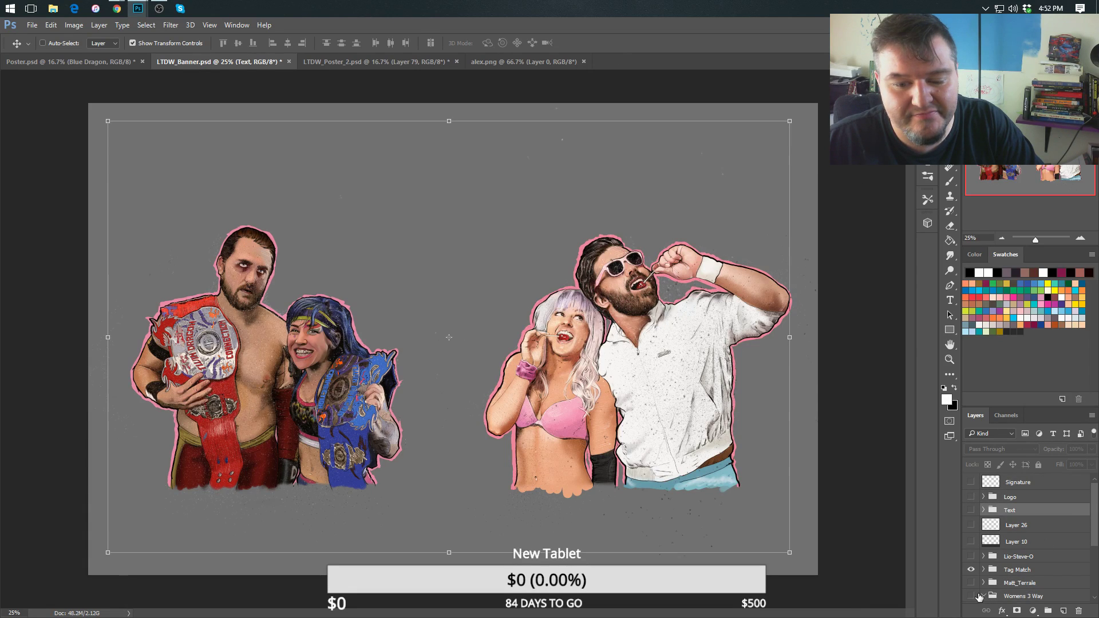
{"action": "left_click", "coordinate": [983, 596]}
{"action": "left_click", "coordinate": [984, 570]}
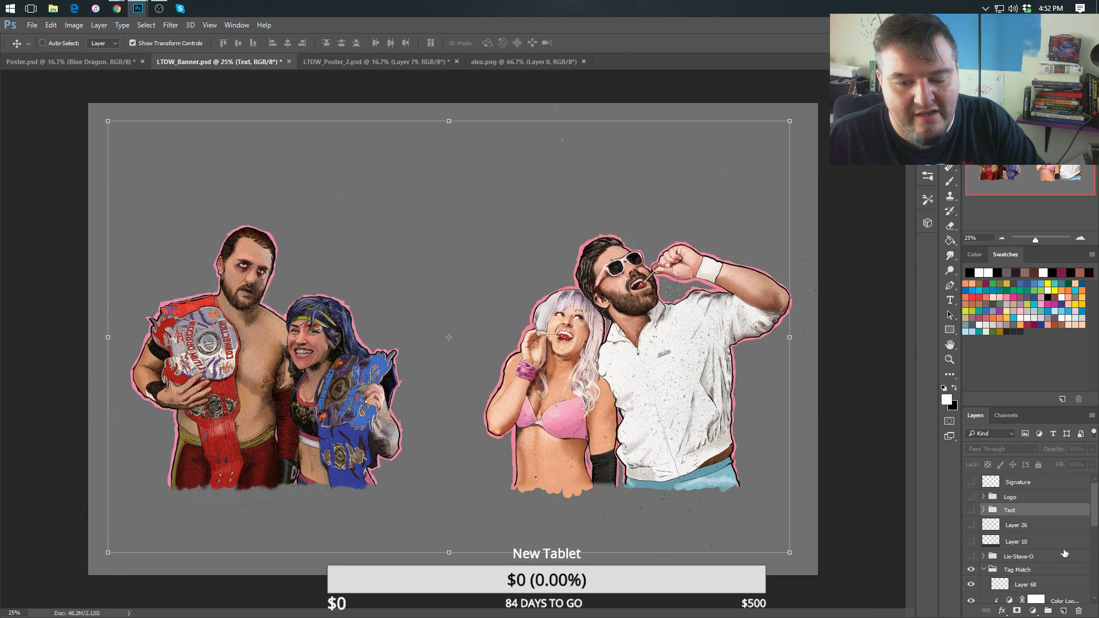
{"action": "scroll", "coordinate": [1096, 514], "scroll_direction": "down", "scroll_amount": 3}
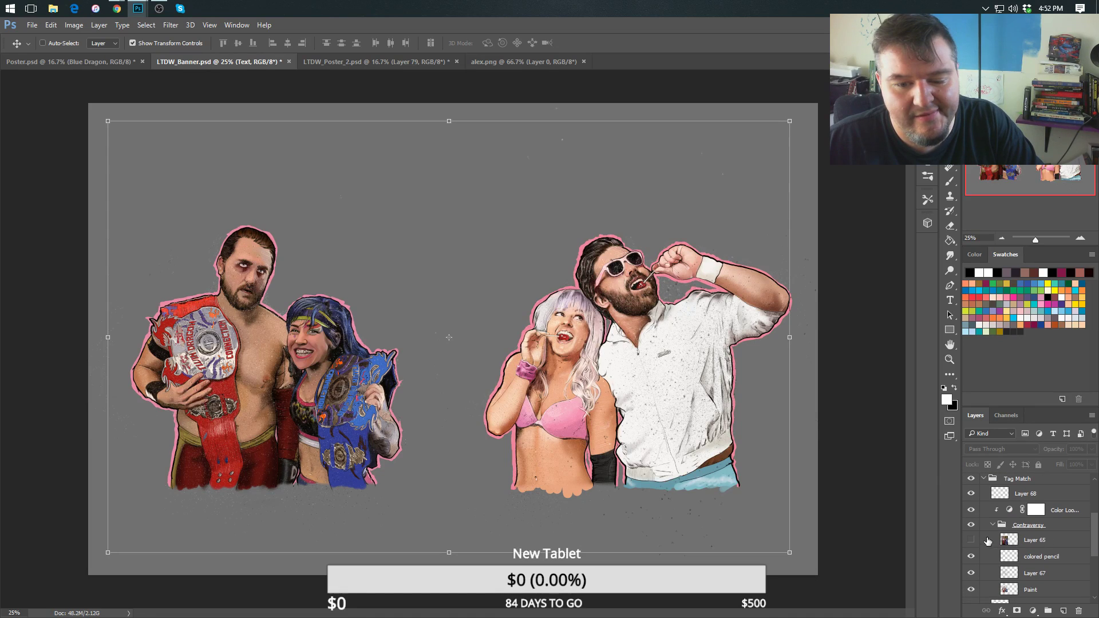
{"action": "left_click", "coordinate": [994, 526]}
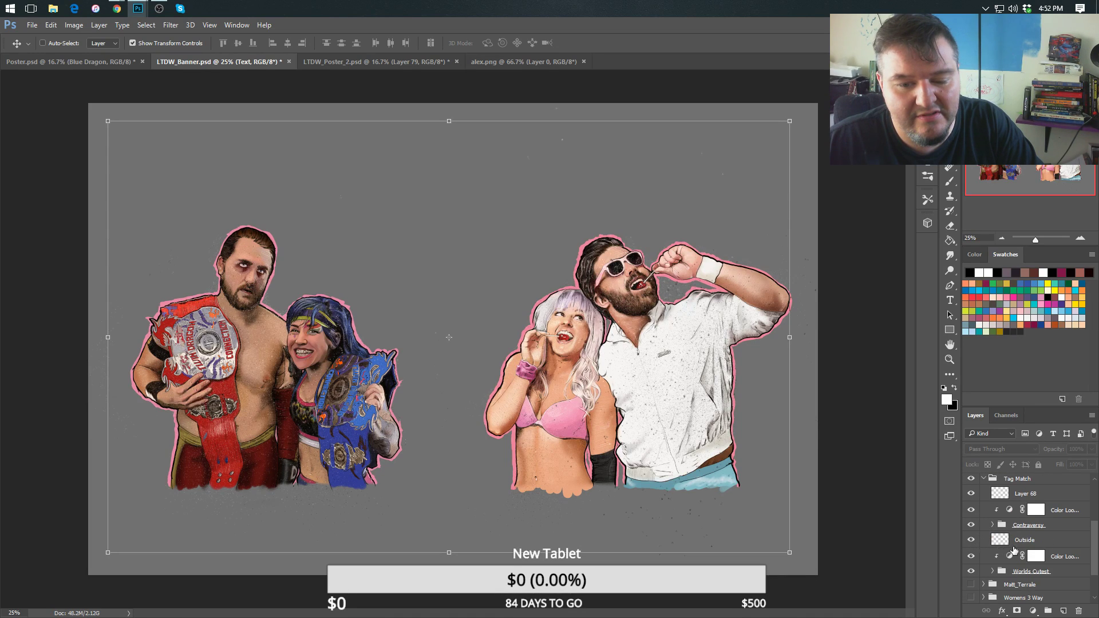
{"action": "scroll", "coordinate": [1097, 540], "scroll_direction": "down", "scroll_amount": 2}
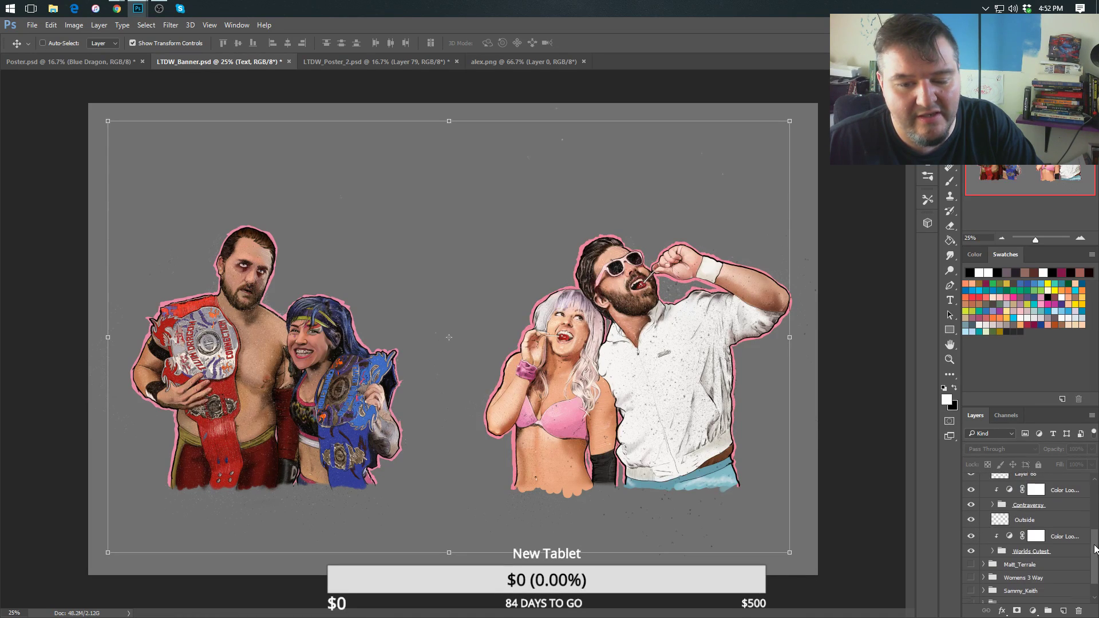
{"action": "left_click", "coordinate": [972, 519]}
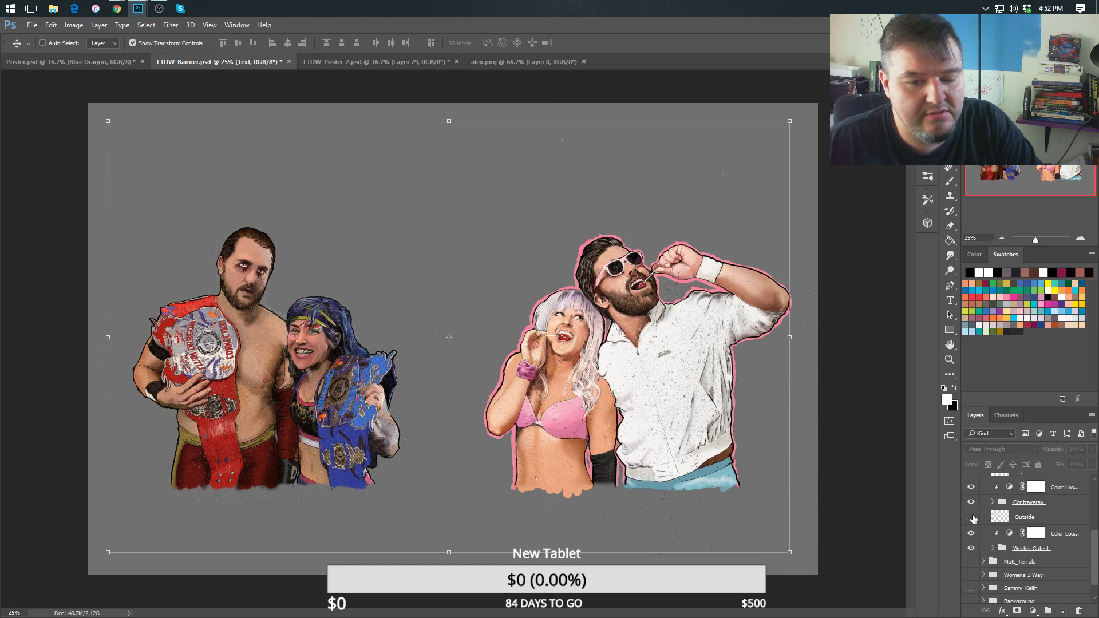
{"action": "left_click", "coordinate": [972, 519]}
{"action": "left_click", "coordinate": [974, 519]}
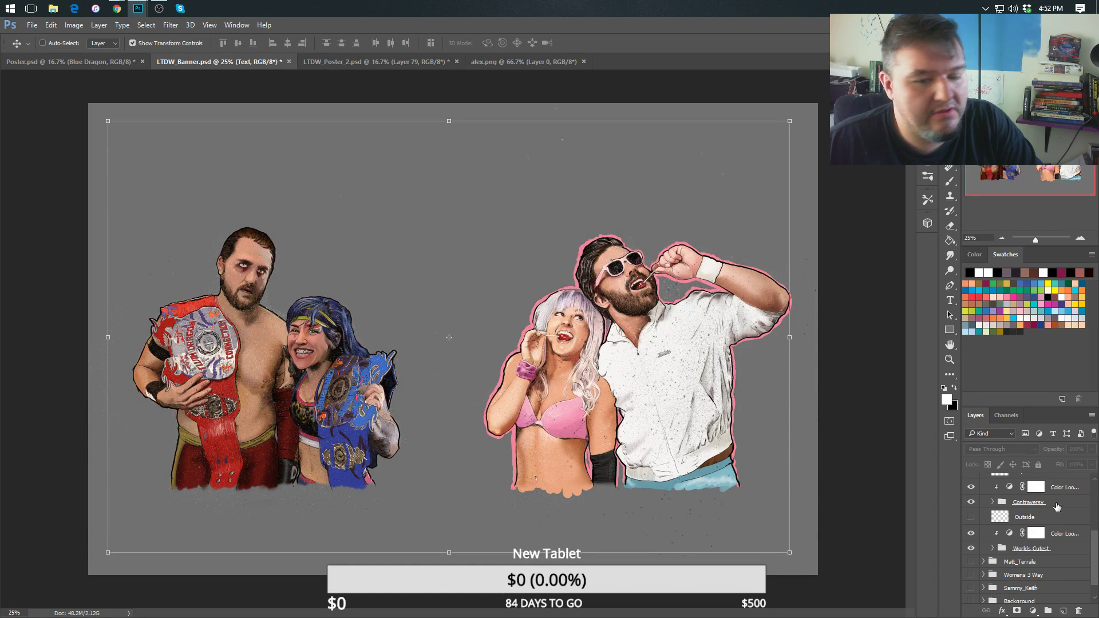
Group Contraversy's colored pencil, Layer 67 and Paint layers into a new Group 5.
{"action": "left_click", "coordinate": [993, 502]}
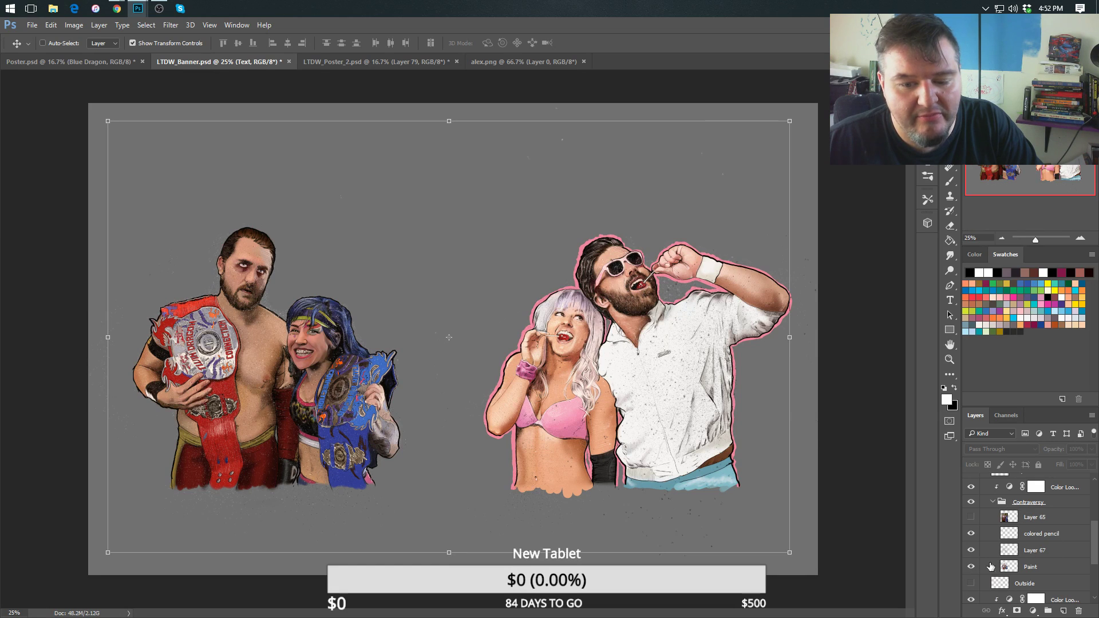
{"action": "left_click", "coordinate": [1037, 541]}
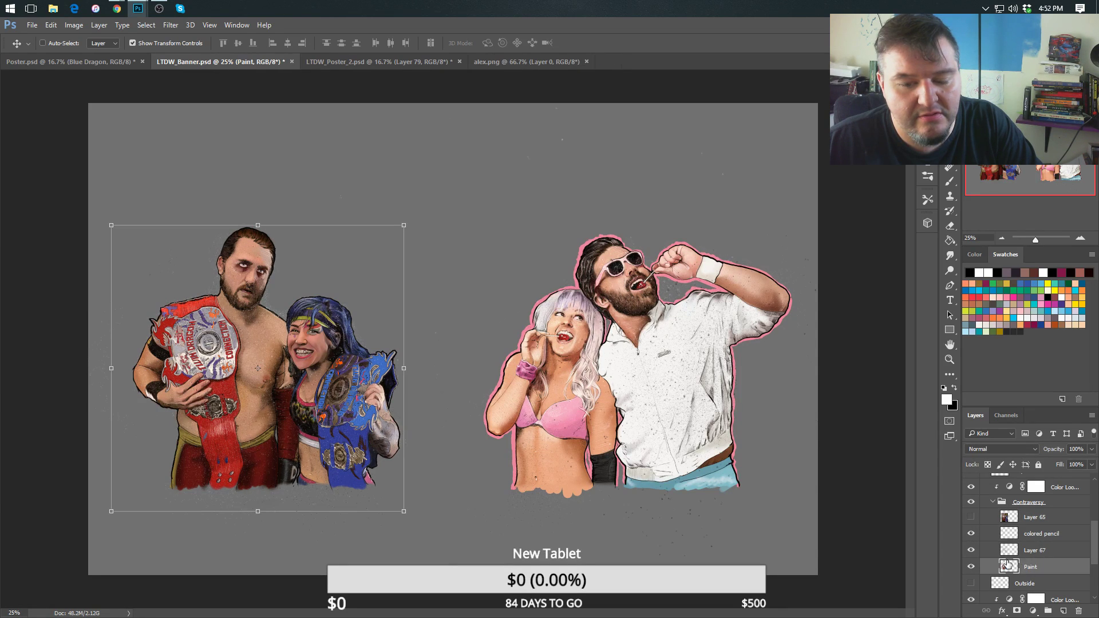
{"action": "left_click", "coordinate": [1029, 567]}
{"action": "left_click", "coordinate": [1024, 538], "text": "shift"}
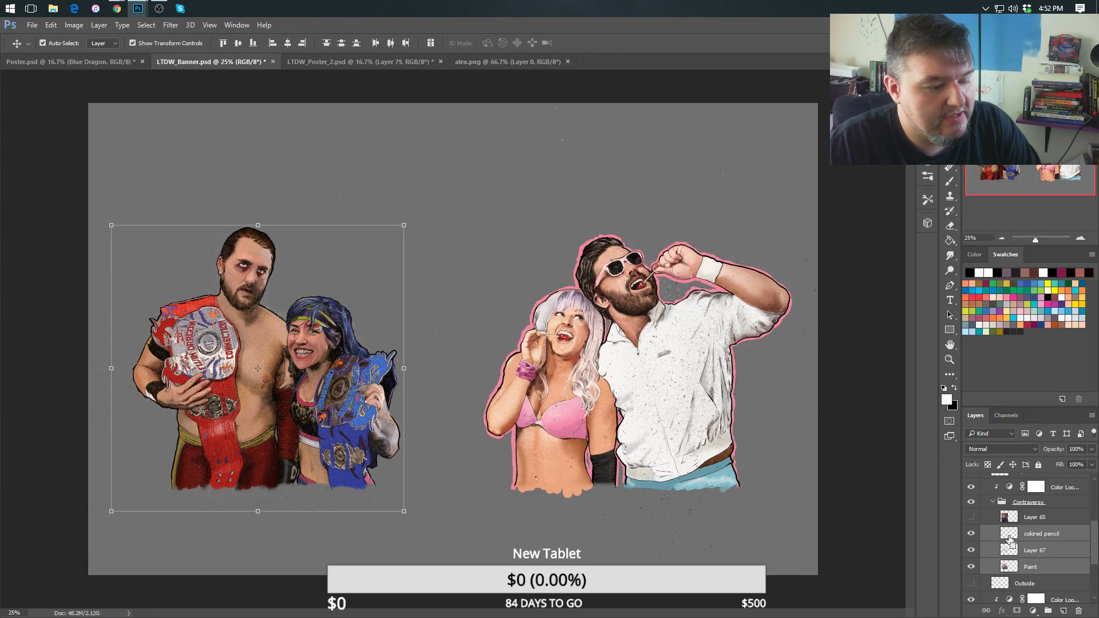
{"action": "key", "text": "ctrl+g"}
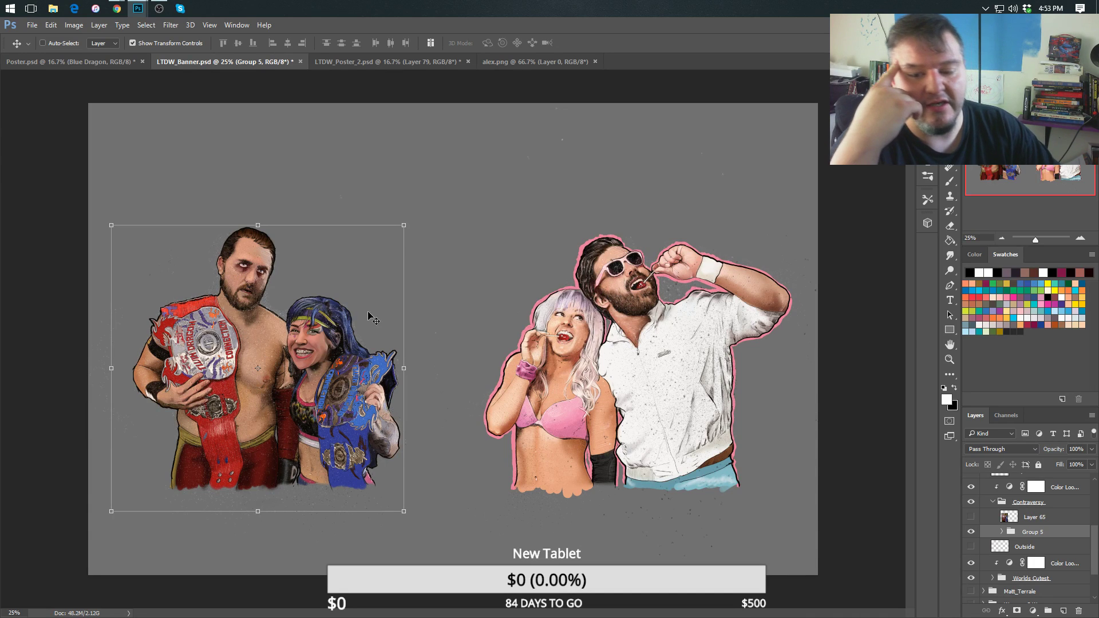
Float the banner window beside Poster.psd and copy Group 5 into the poster.
{"action": "left_click_drag", "start_coordinate": [251, 62], "coordinate": [482, 245]}
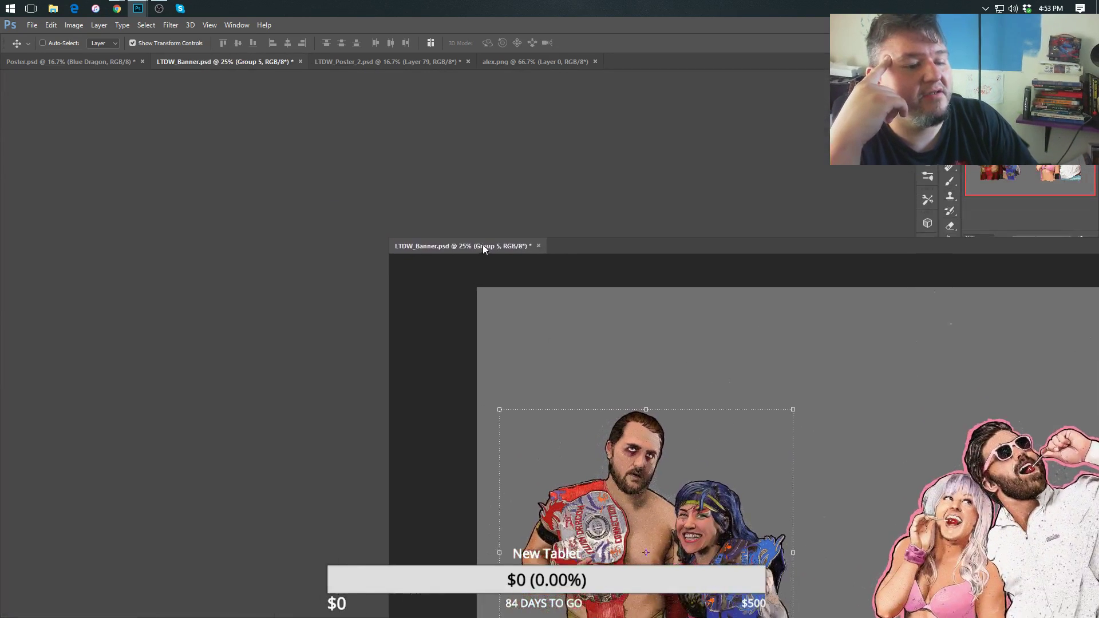
{"action": "left_click_drag", "start_coordinate": [797, 243], "coordinate": [664, 127]}
{"action": "key", "text": "ctrl+Tab"}
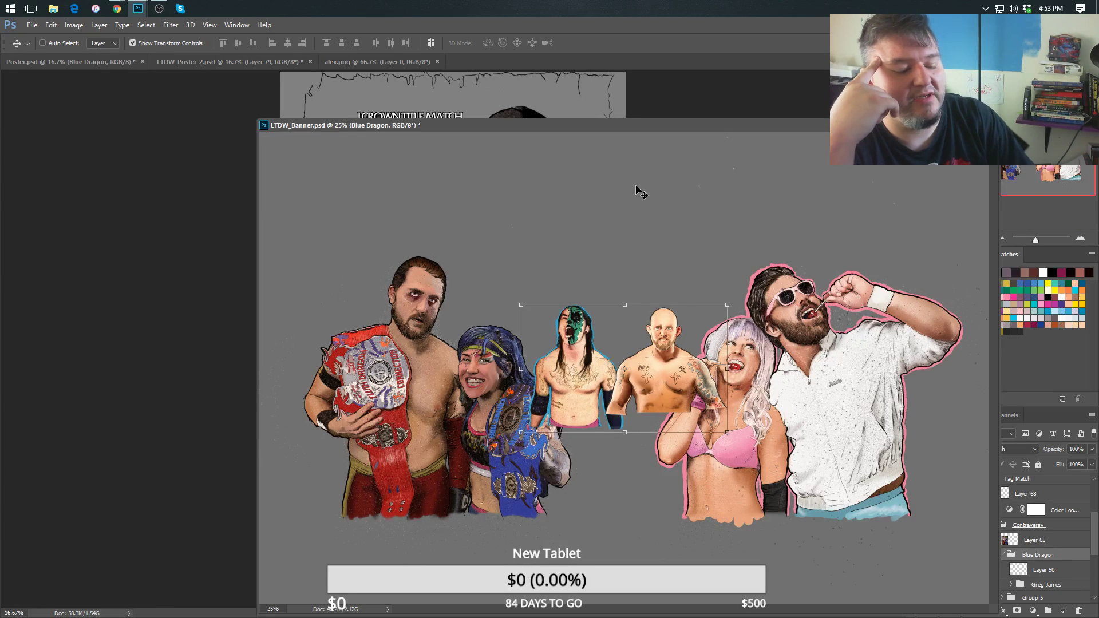
{"action": "key", "text": "z"}
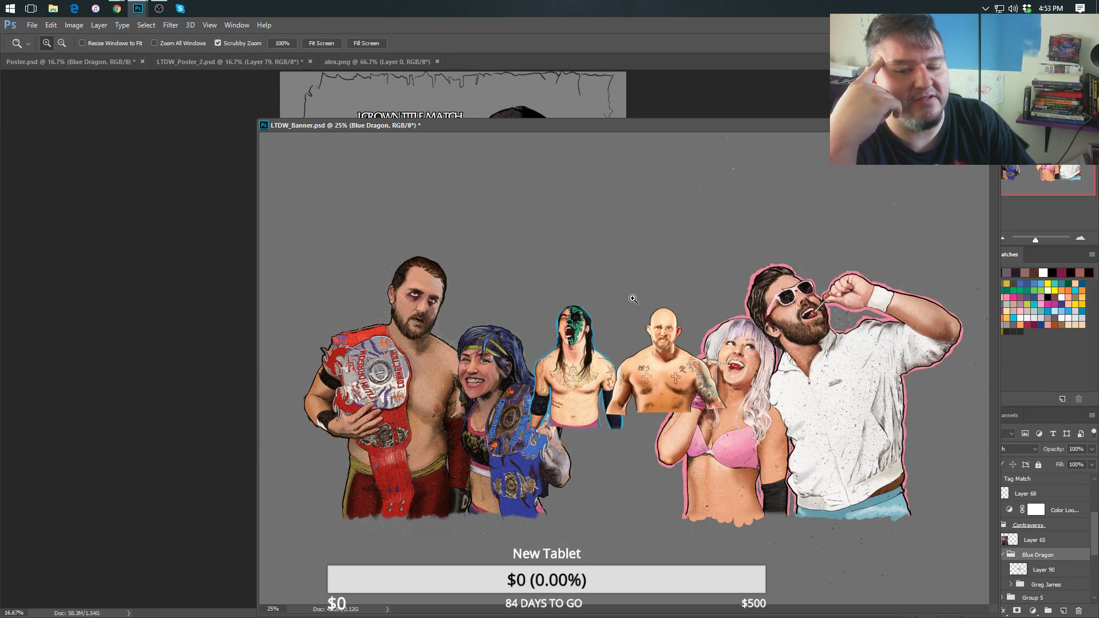
{"action": "left_click_drag", "start_coordinate": [564, 125], "coordinate": [497, 143]}
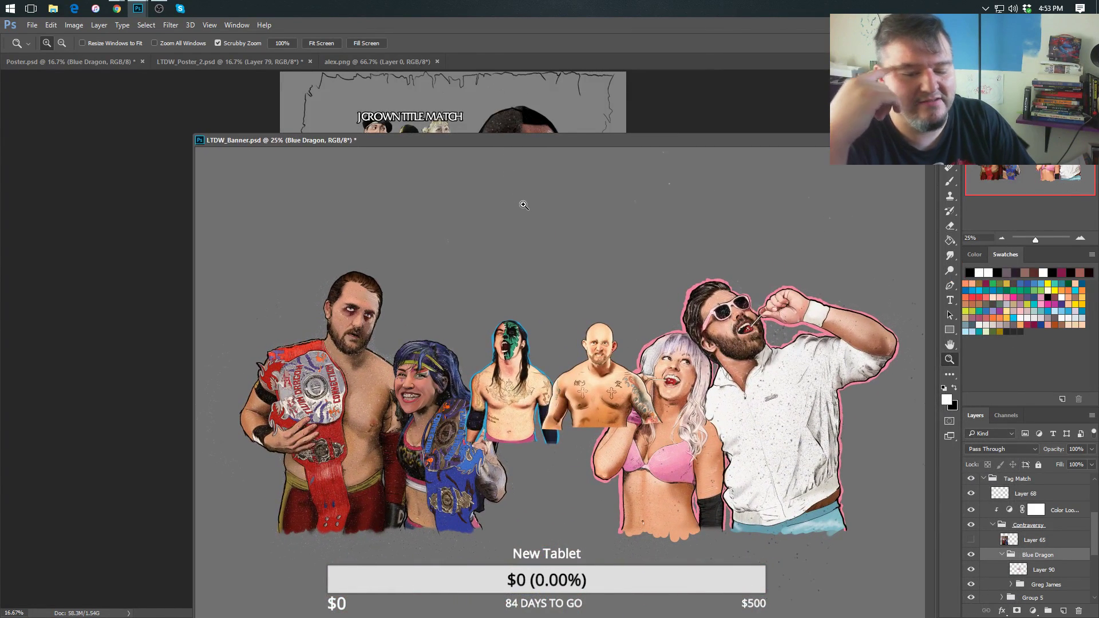
{"action": "key", "text": "Delete"}
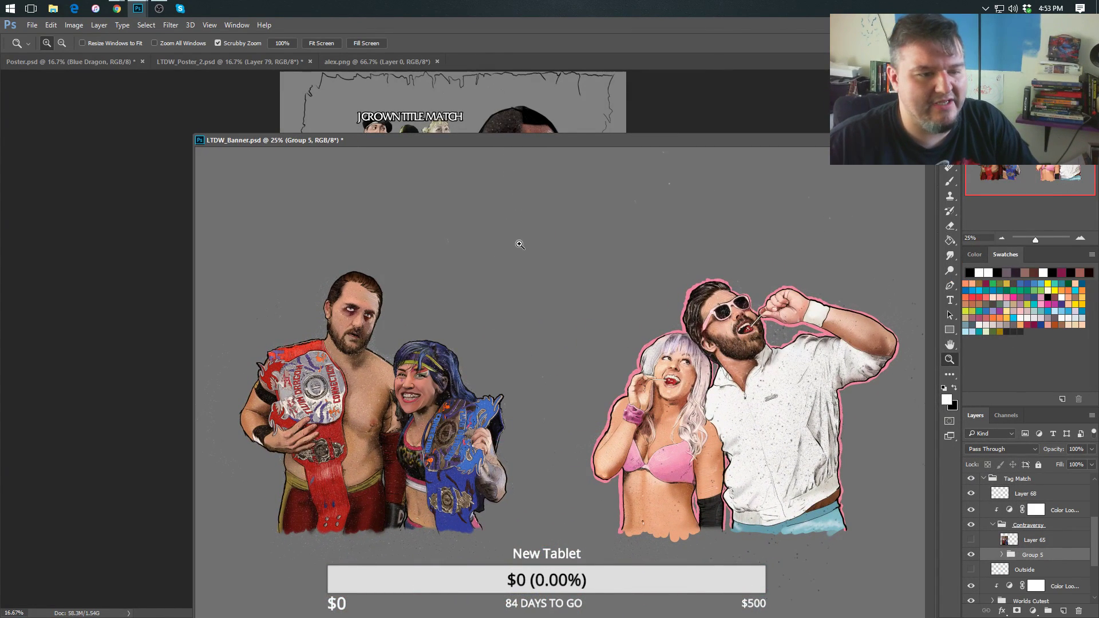
{"action": "left_click_drag", "start_coordinate": [994, 556], "coordinate": [450, 126]}
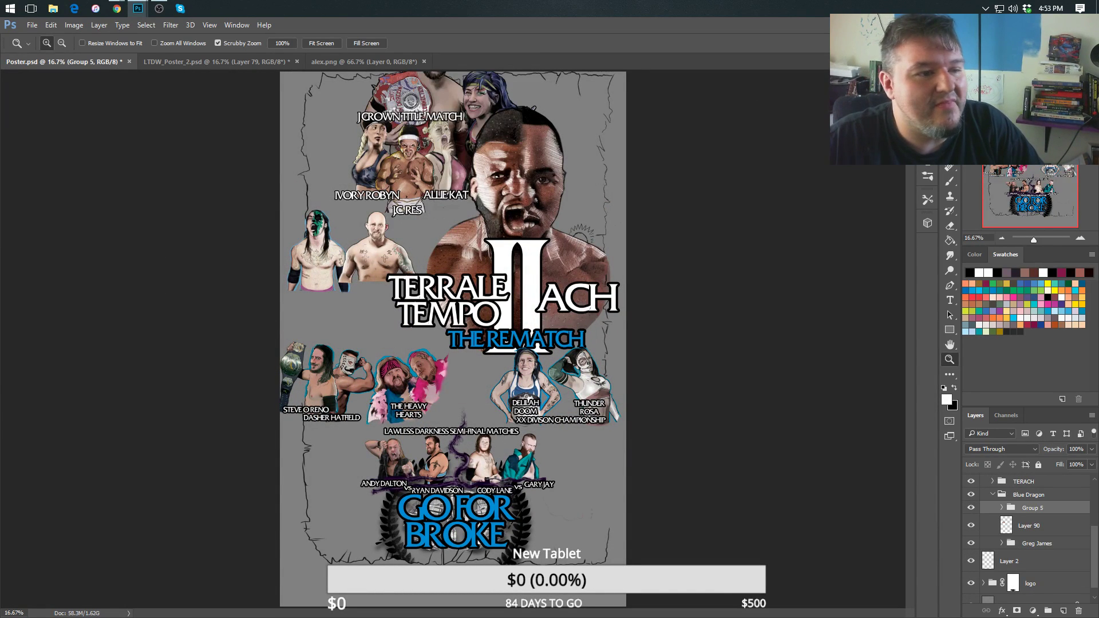
Scale Group 5 down proportionally at the poster's upper left, stretching its top slightly taller.
{"action": "key", "text": "v"}
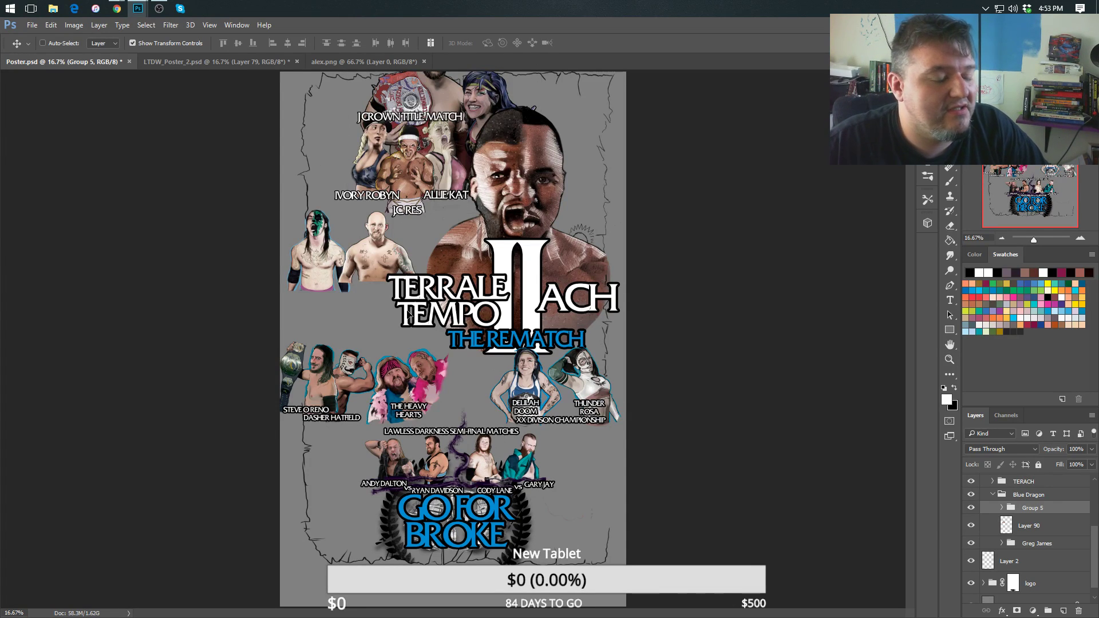
{"action": "left_click_drag", "start_coordinate": [409, 313], "coordinate": [414, 282]}
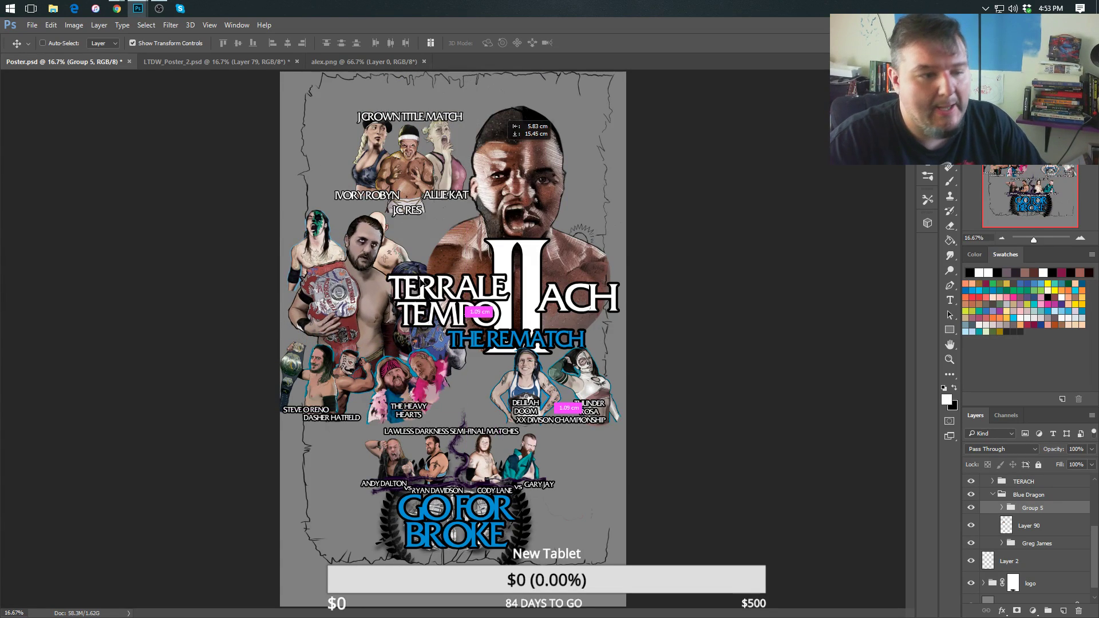
{"action": "left_click_drag", "start_coordinate": [470, 210], "coordinate": [355, 269]}
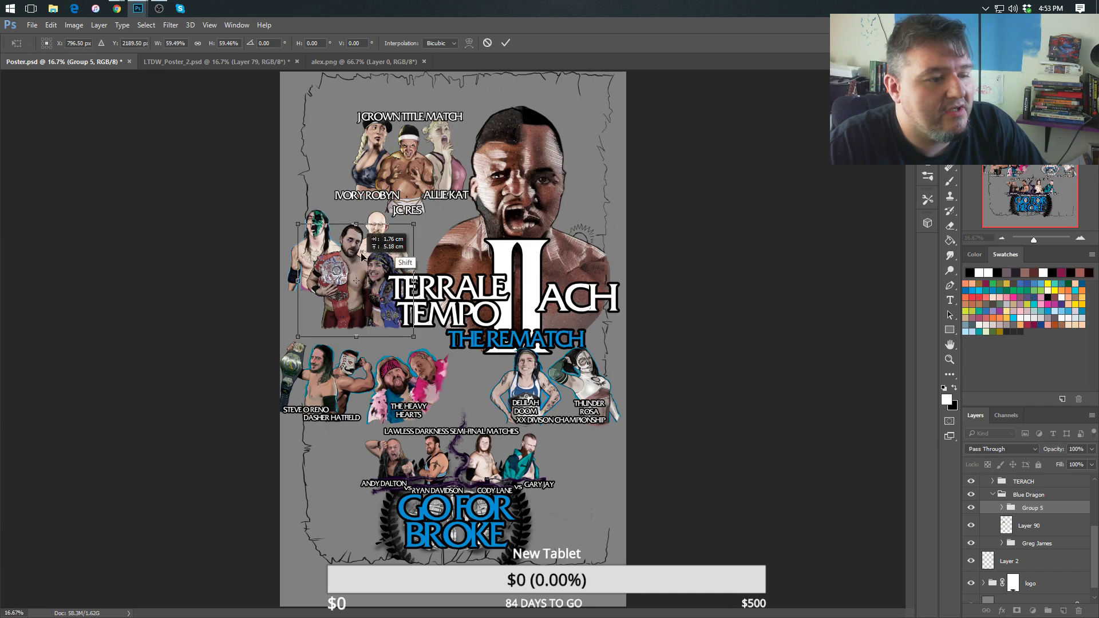
{"action": "left_click_drag", "start_coordinate": [413, 226], "coordinate": [413, 225]}
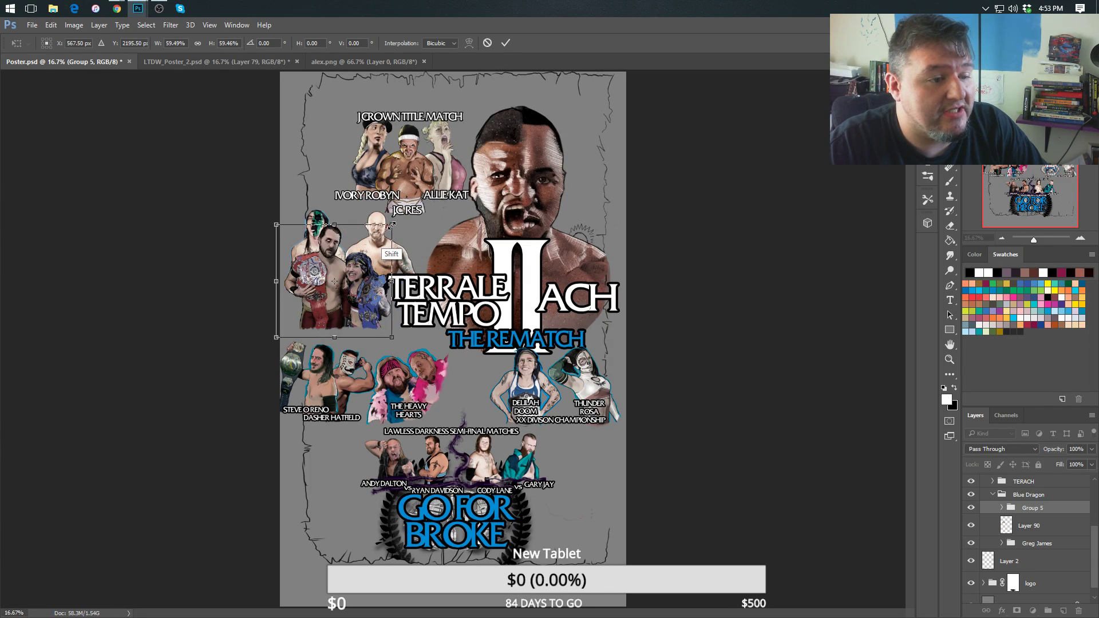
{"action": "left_click_drag", "start_coordinate": [392, 226], "coordinate": [376, 250]}
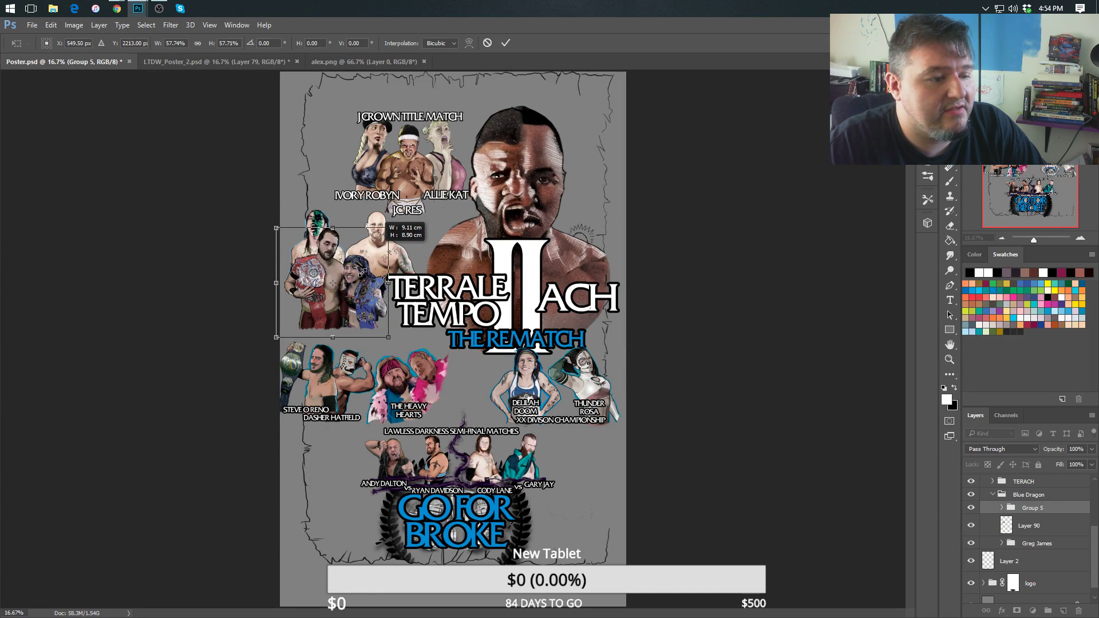
{"action": "key", "text": "Return"}
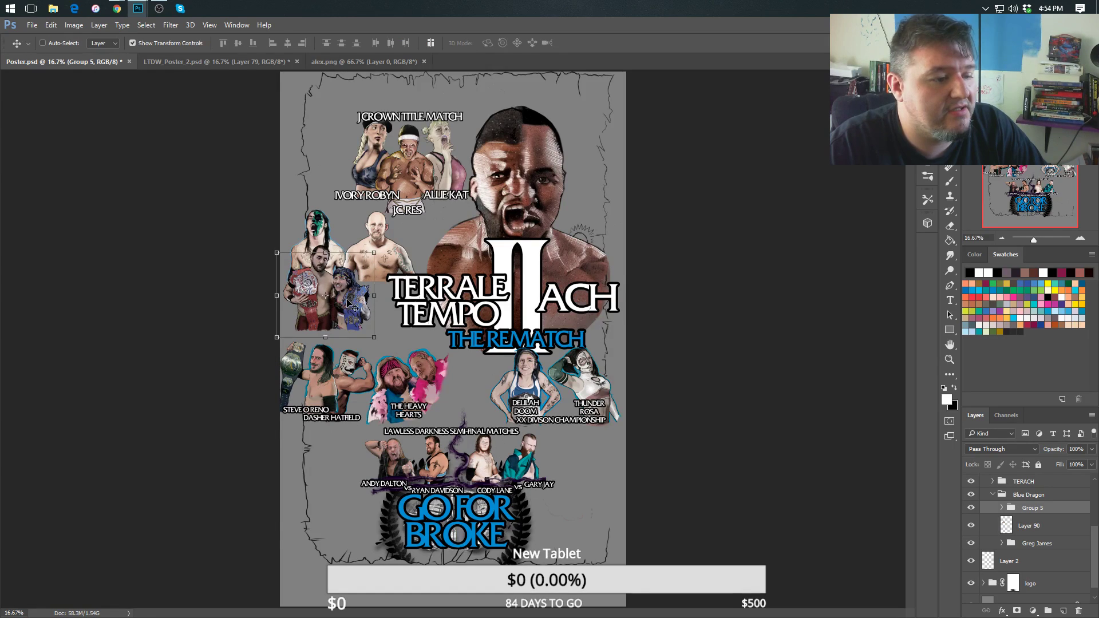
{"action": "mouse_move", "coordinate": [332, 296]}
{"action": "left_mouse_down"}
{"action": "mouse_move", "coordinate": [355, 283]}
{"action": "mouse_move", "coordinate": [347, 288]}
{"action": "left_mouse_up"}
{"action": "left_click_drag", "start_coordinate": [347, 230], "coordinate": [347, 226]}
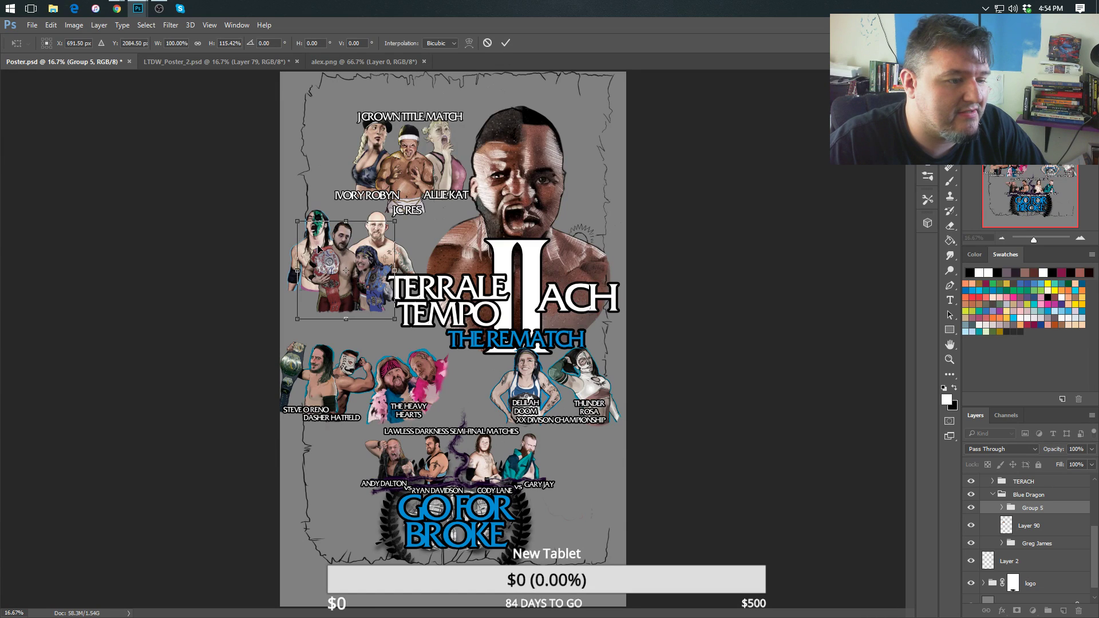
{"action": "key", "text": "Return"}
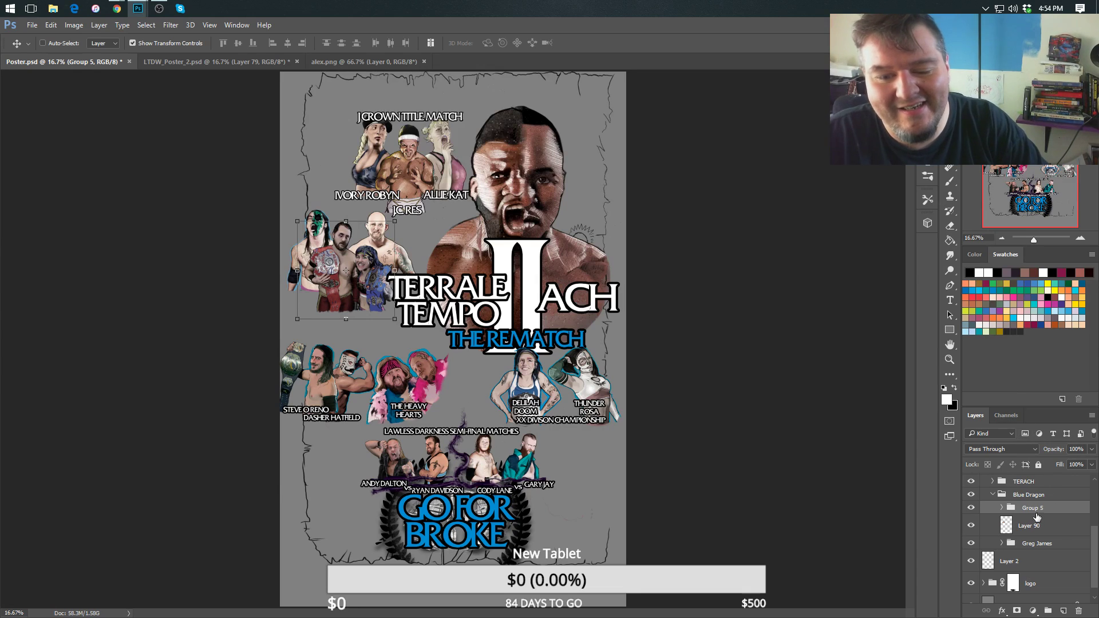
Mask Group 5, paint out the woman in blue, and nudge the cluster right and up.
{"action": "left_click", "coordinate": [1017, 610]}
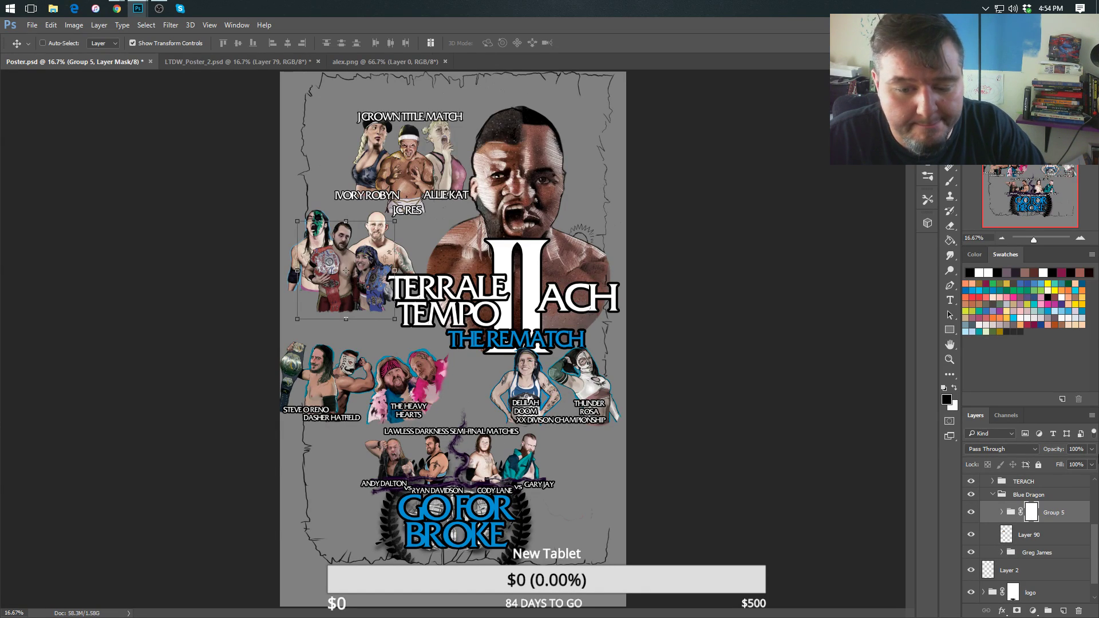
{"action": "key", "text": "b"}
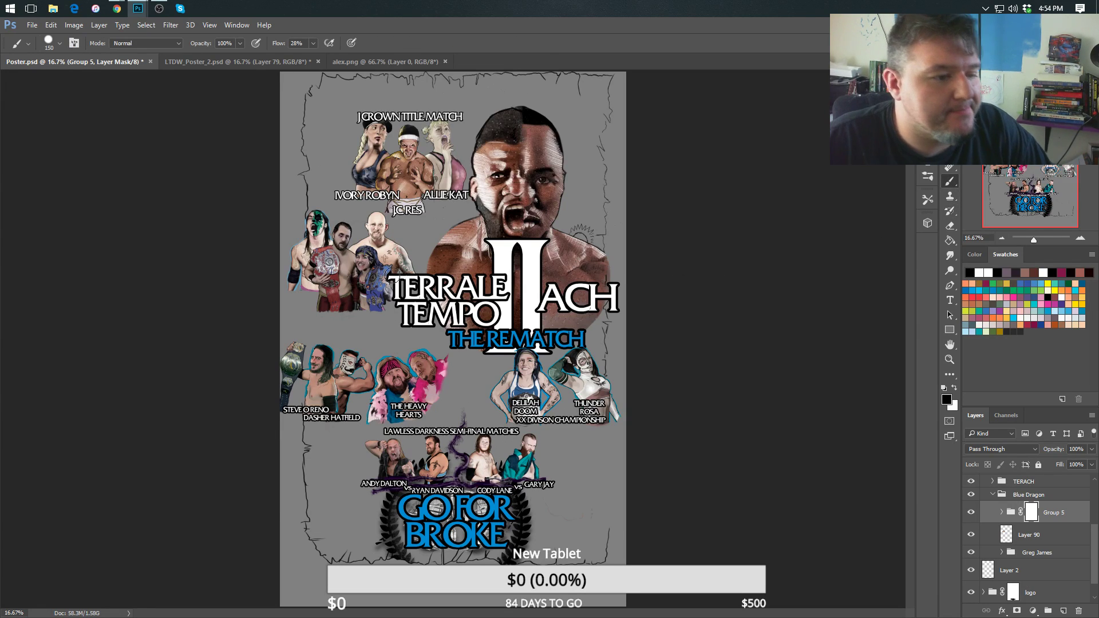
{"action": "mouse_move", "coordinate": [385, 265]}
{"action": "left_mouse_down"}
{"action": "mouse_move", "coordinate": [384, 300]}
{"action": "mouse_move", "coordinate": [383, 272]}
{"action": "mouse_move", "coordinate": [362, 249]}
{"action": "mouse_move", "coordinate": [368, 310]}
{"action": "mouse_move", "coordinate": [367, 273]}
{"action": "left_mouse_up"}
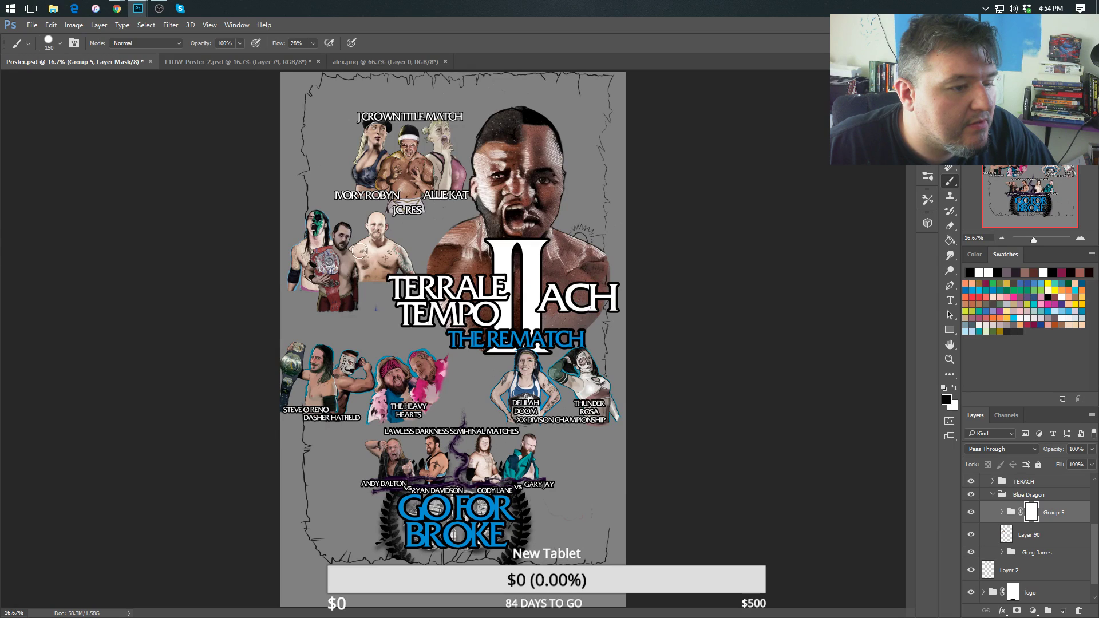
{"action": "mouse_move", "coordinate": [357, 248]}
{"action": "left_mouse_down"}
{"action": "mouse_move", "coordinate": [365, 300]}
{"action": "mouse_move", "coordinate": [364, 260]}
{"action": "mouse_move", "coordinate": [366, 295]}
{"action": "mouse_move", "coordinate": [363, 269]}
{"action": "left_mouse_up"}
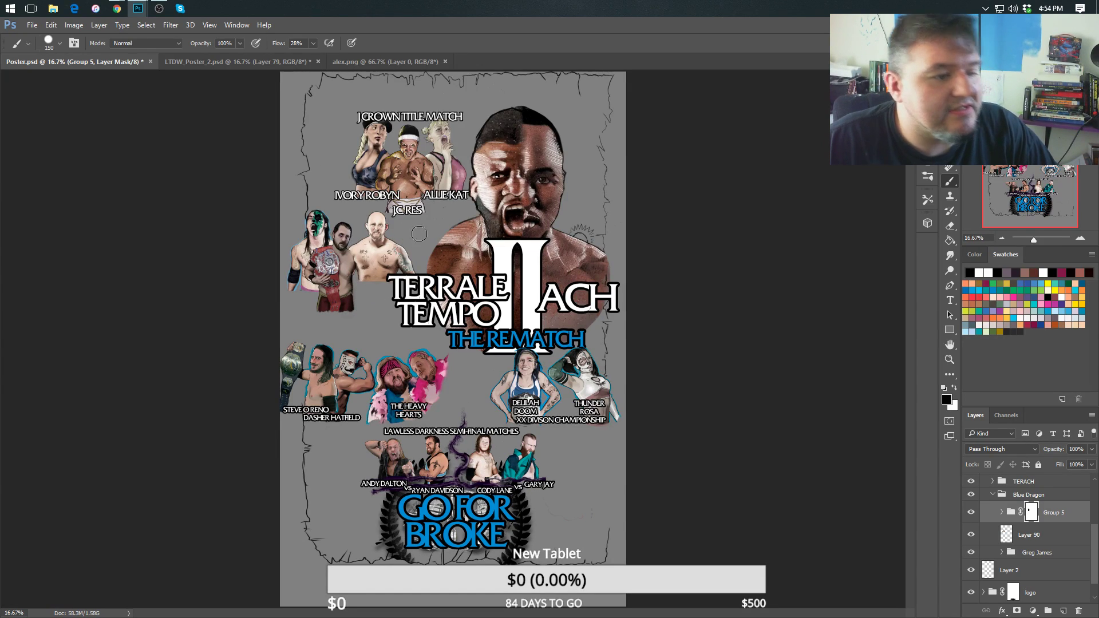
{"action": "key", "text": "v"}
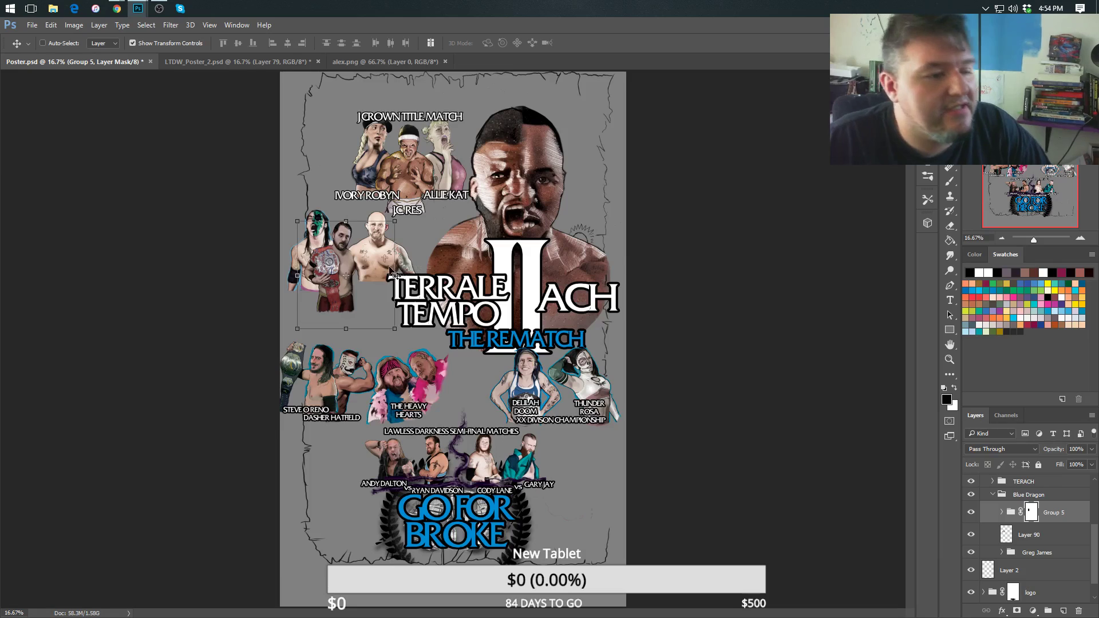
{"action": "left_click_drag", "start_coordinate": [344, 301], "coordinate": [353, 295]}
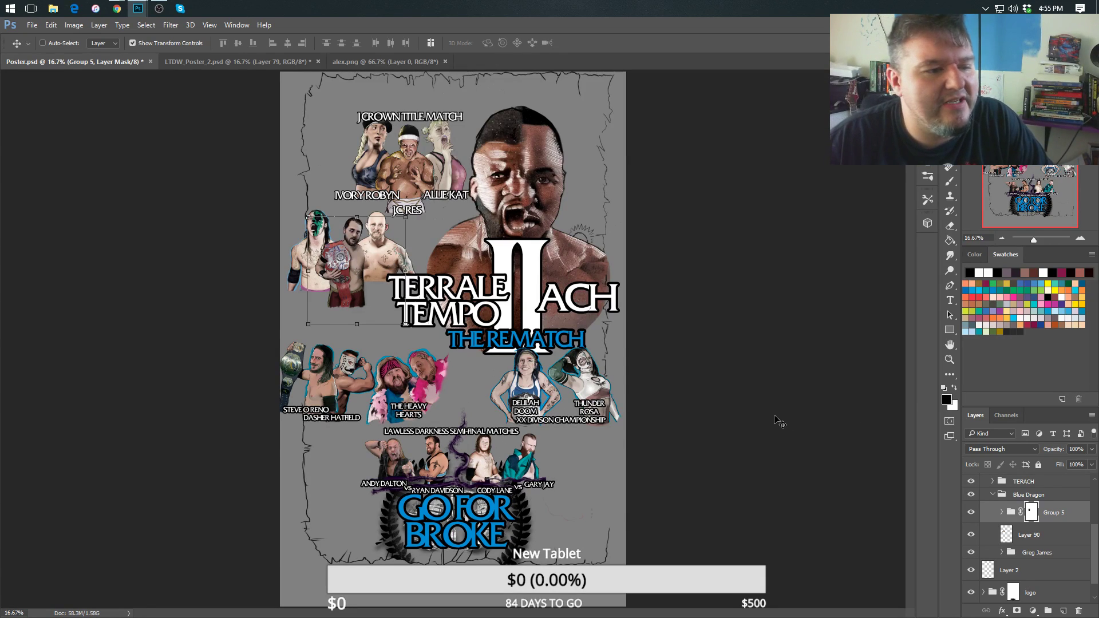
{"action": "left_click", "coordinate": [950, 181]}
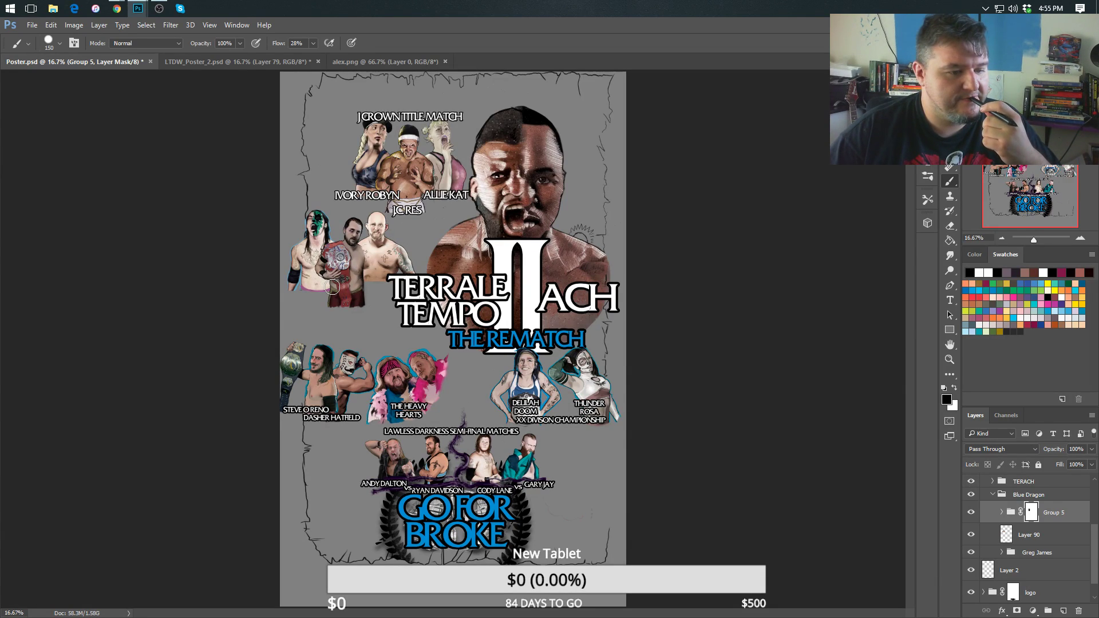
{"action": "mouse_move", "coordinate": [117, 8]}
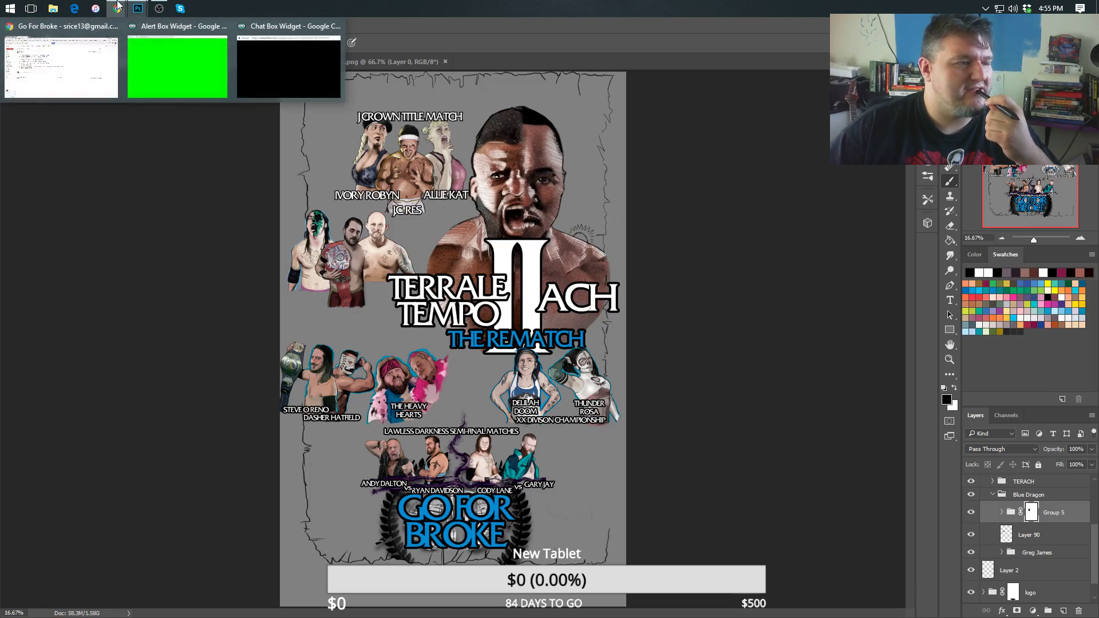
{"action": "left_click", "coordinate": [75, 63]}
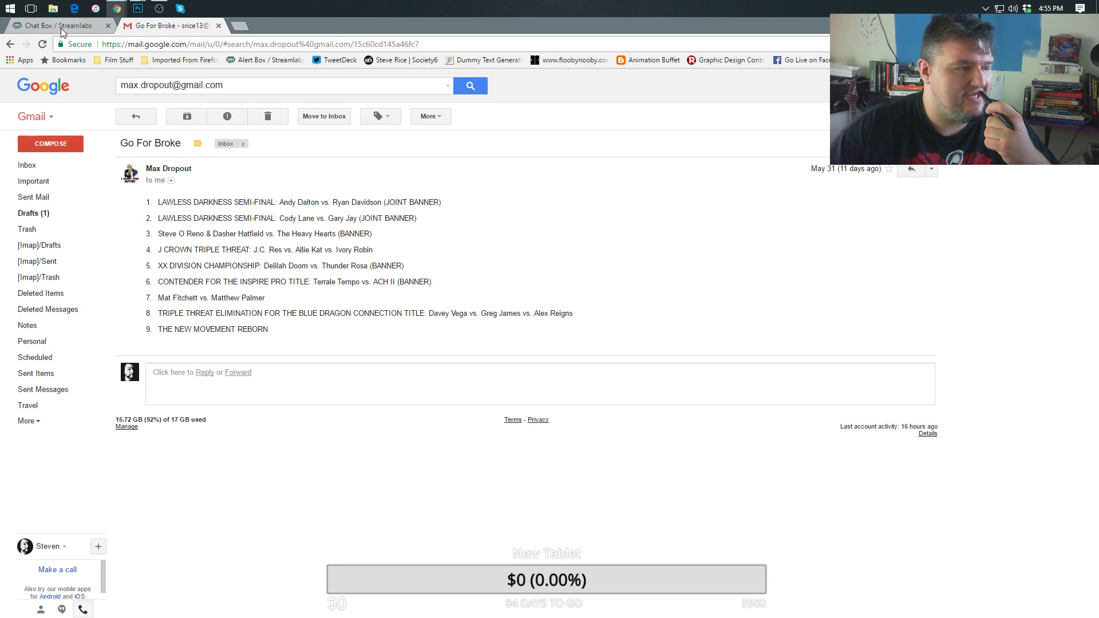
{"action": "mouse_move", "coordinate": [137, 8]}
{"action": "left_click", "coordinate": [73, 63]}
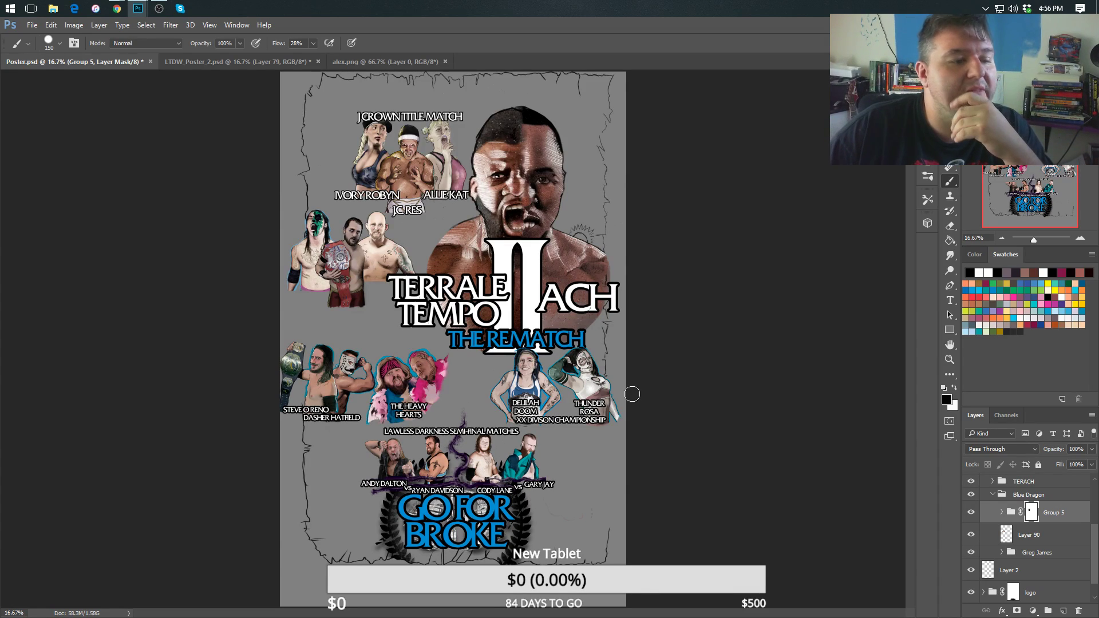
{"action": "key", "text": "x"}
{"action": "left_click", "coordinate": [993, 495]}
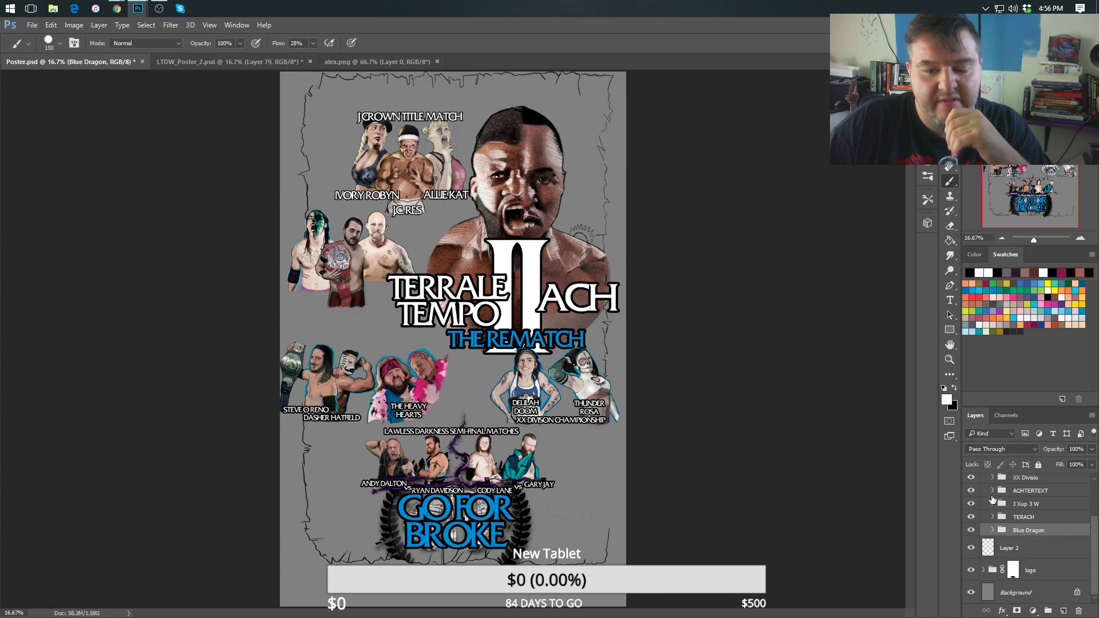
{"action": "left_click", "coordinate": [992, 531]}
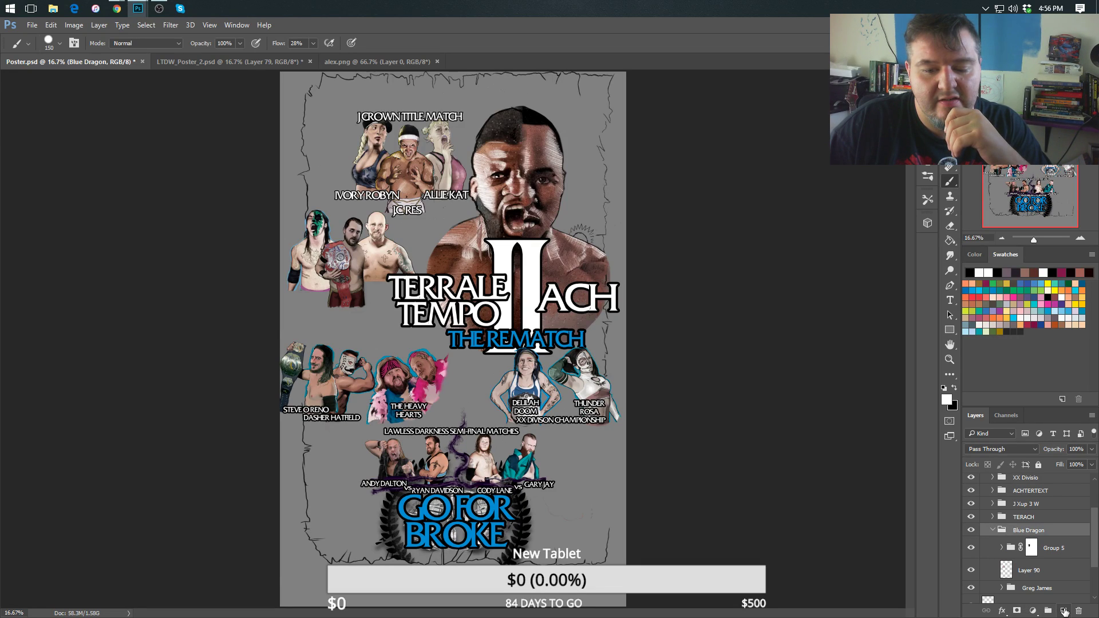
{"action": "left_click", "coordinate": [950, 300]}
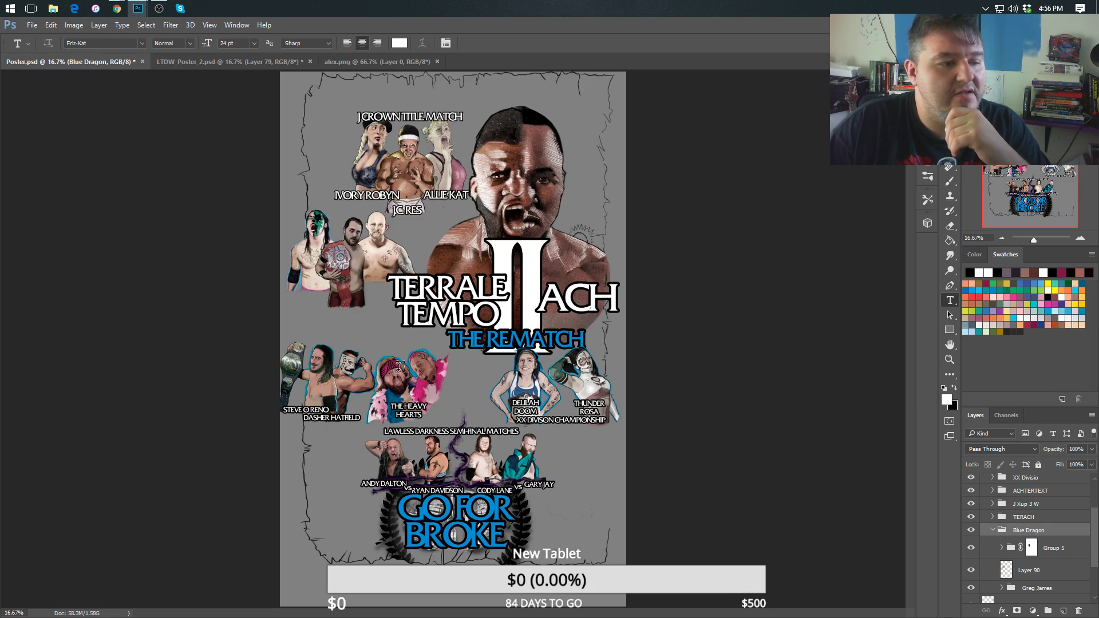
{"action": "left_click", "coordinate": [288, 306]}
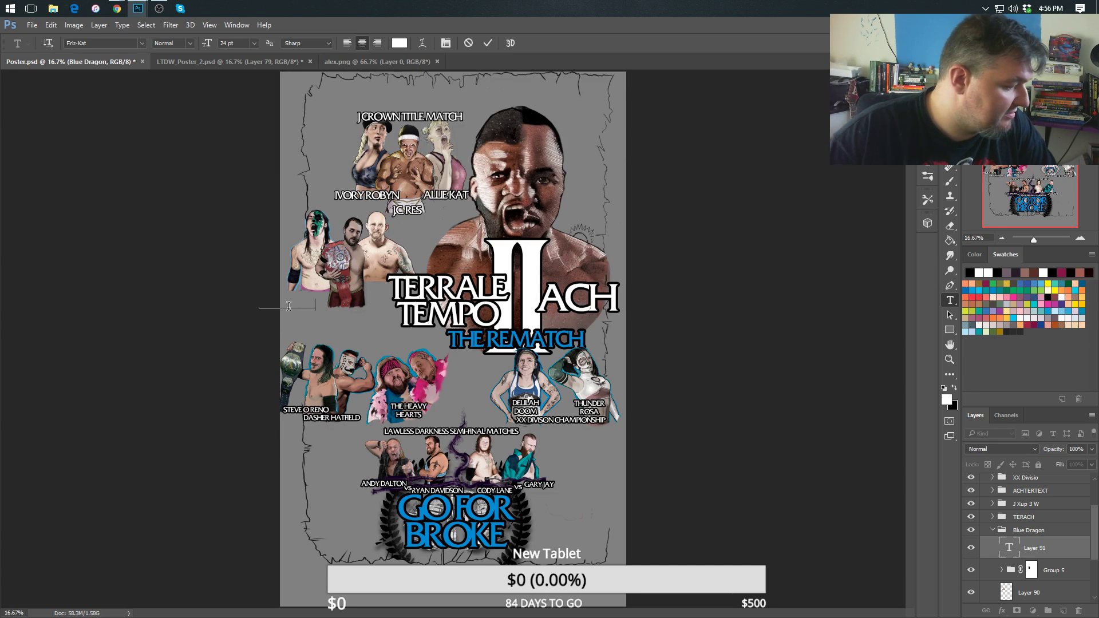
{"action": "type", "text": "GJAMES"}
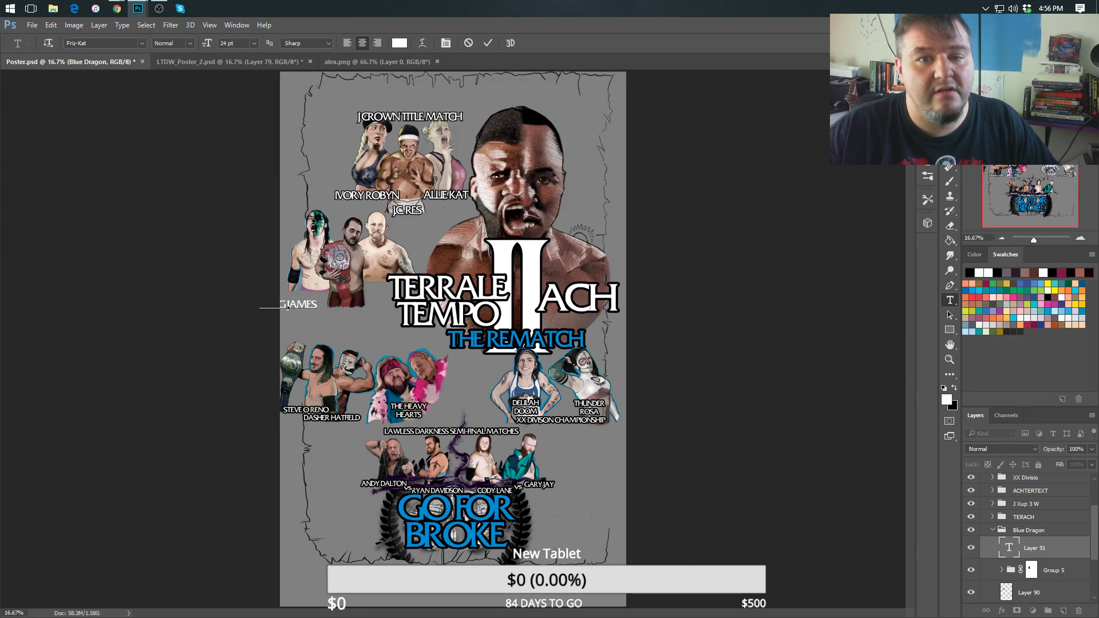
{"action": "key", "text": "ctrl+Return"}
{"action": "key", "text": "v"}
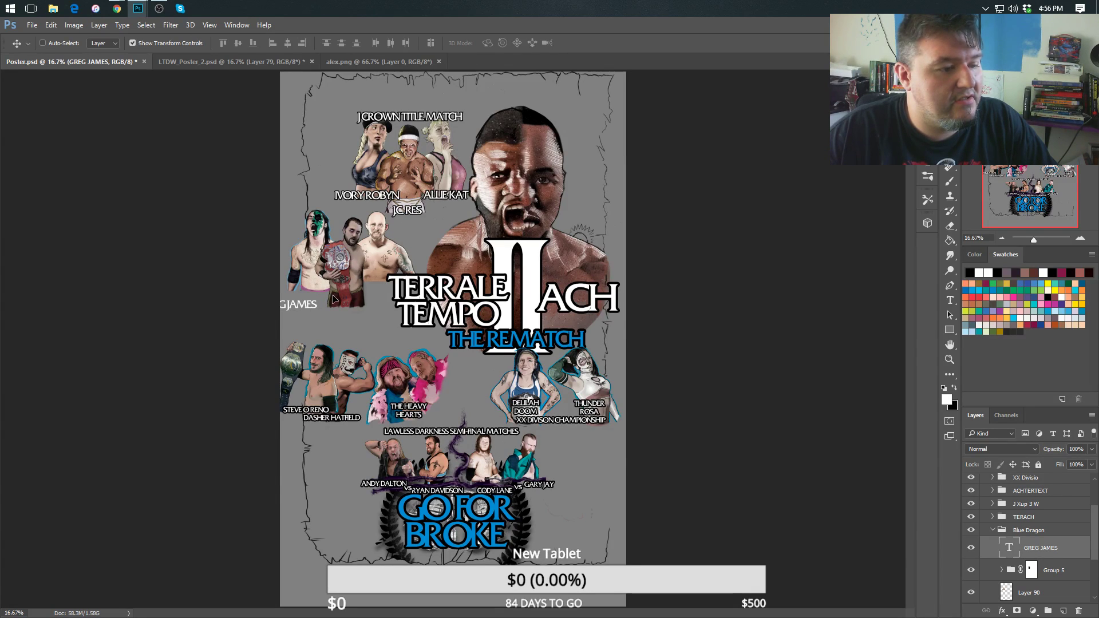
{"action": "mouse_move", "coordinate": [335, 300]}
{"action": "left_mouse_down"}
{"action": "mouse_move", "coordinate": [320, 299]}
{"action": "mouse_move", "coordinate": [329, 289]}
{"action": "left_mouse_up"}
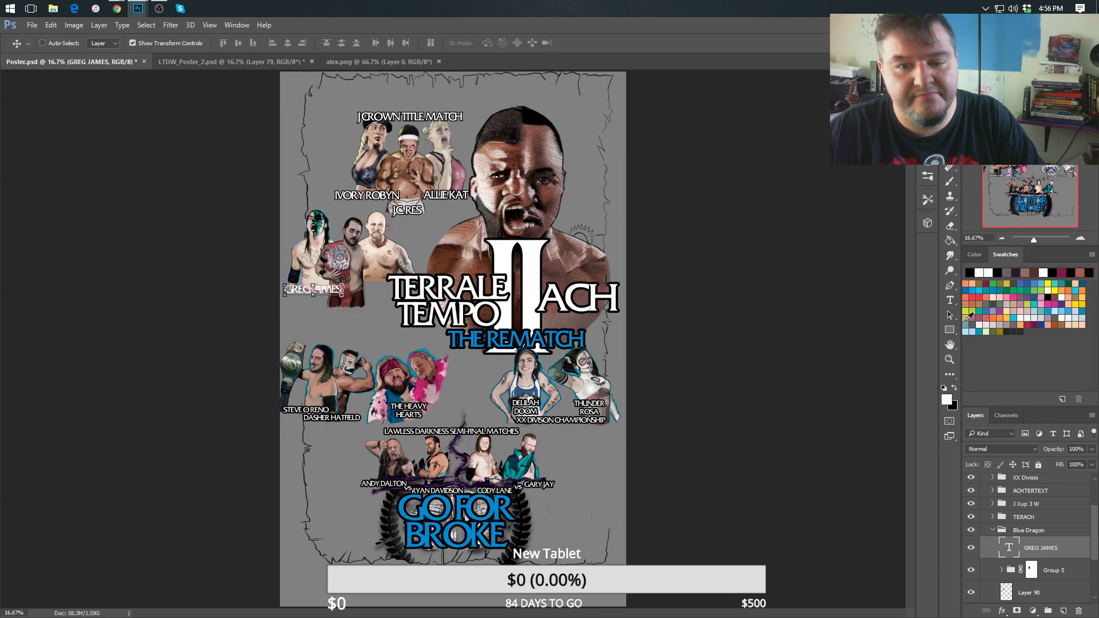
{"action": "left_click", "coordinate": [951, 301]}
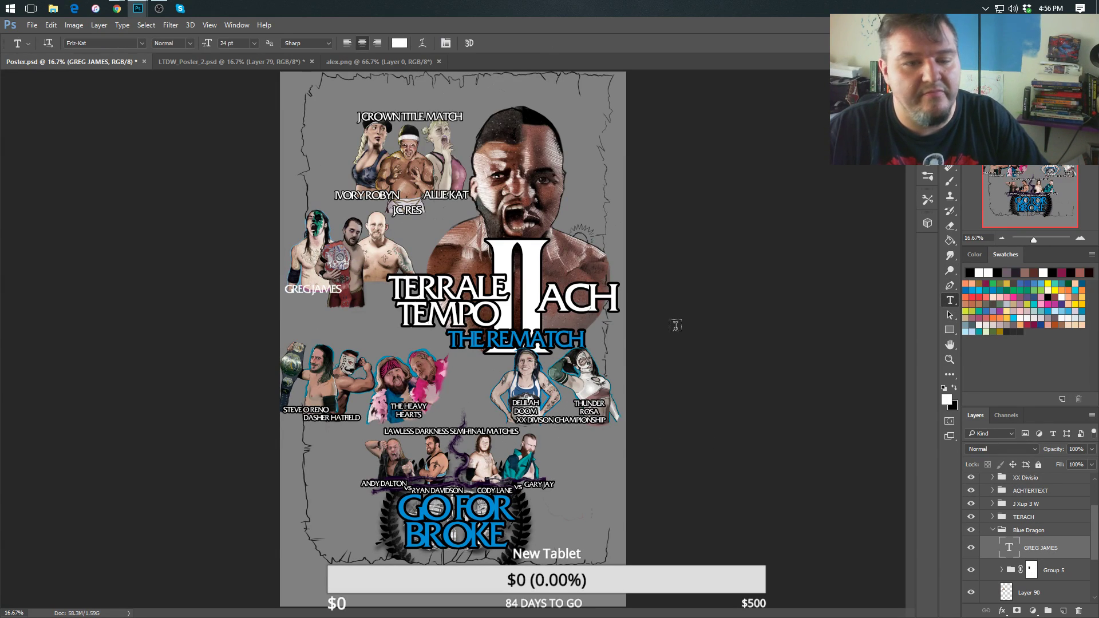
{"action": "left_click", "coordinate": [368, 285]}
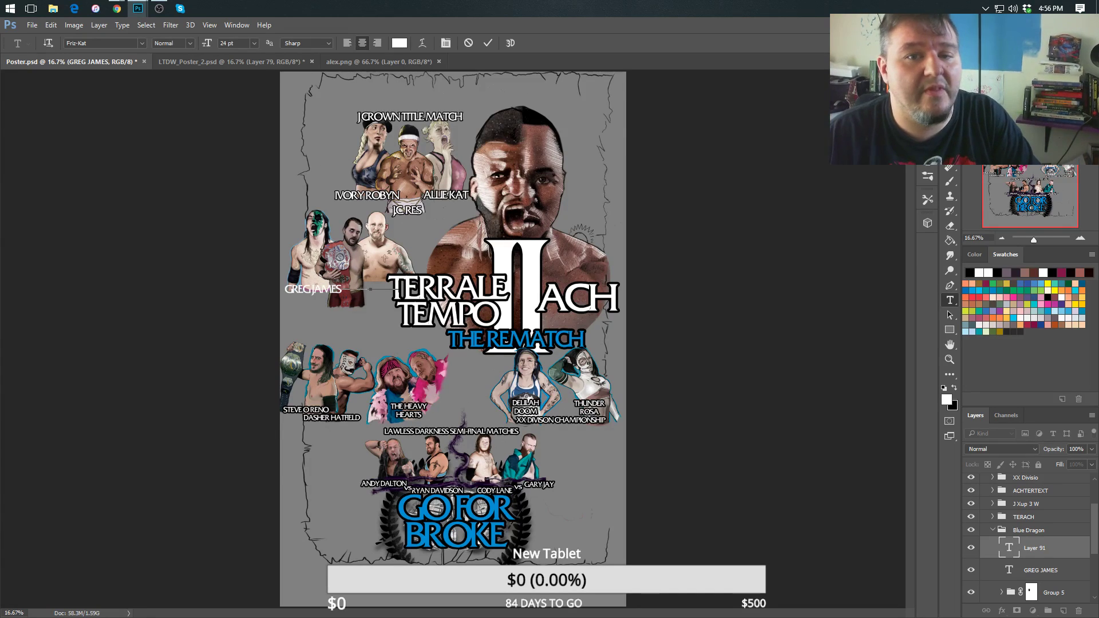
{"action": "key", "text": "ctrl+Return"}
{"action": "key", "text": "v"}
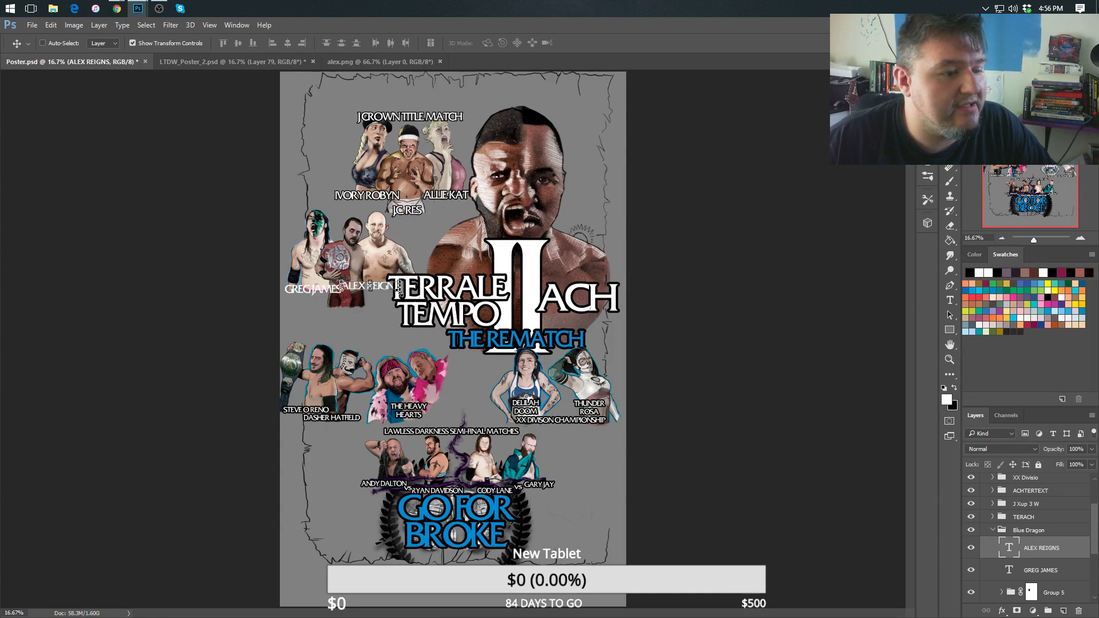
{"action": "left_click_drag", "start_coordinate": [382, 287], "coordinate": [395, 290]}
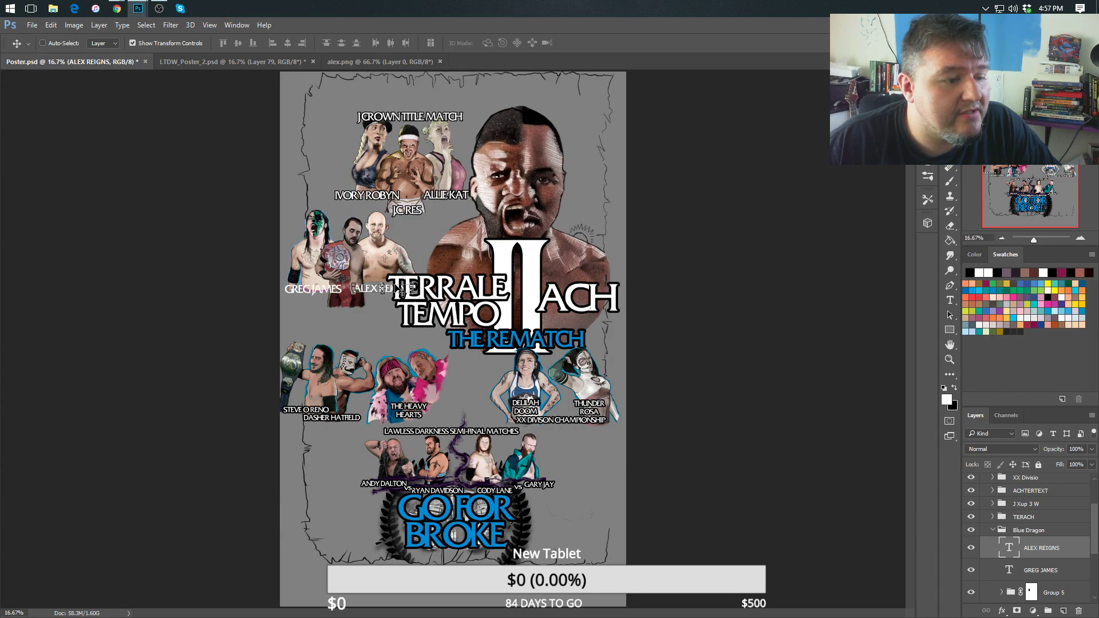
Nudge the Blue Dragon group's wrestler trio and name labels slightly upward.
{"action": "left_click", "coordinate": [1018, 531]}
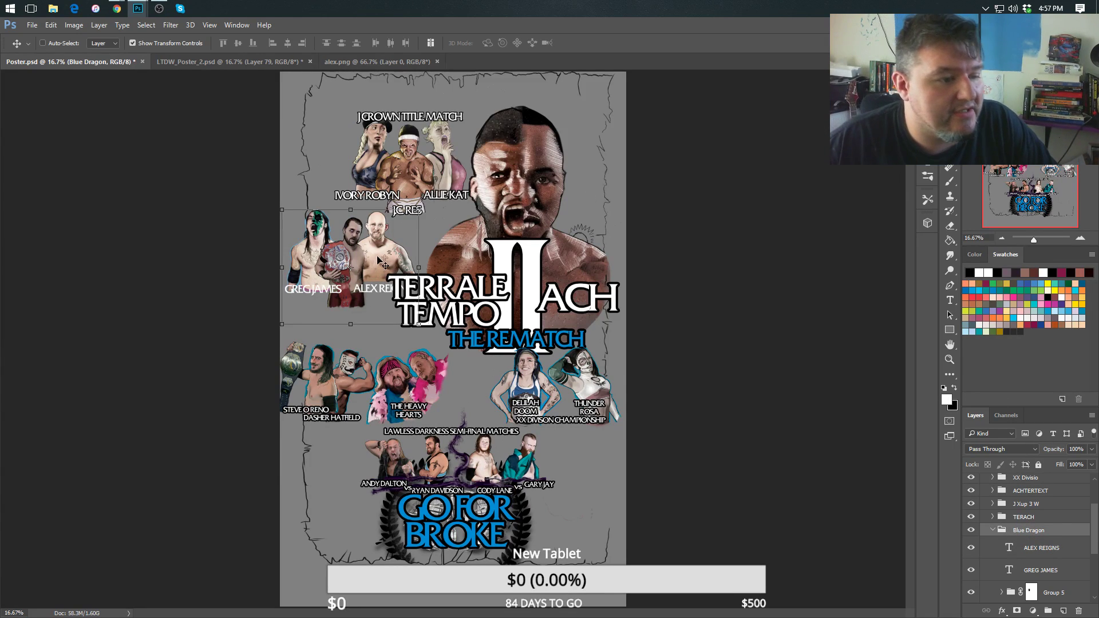
{"action": "left_click_drag", "start_coordinate": [375, 270], "coordinate": [374, 253]}
{"action": "left_click", "coordinate": [992, 531]}
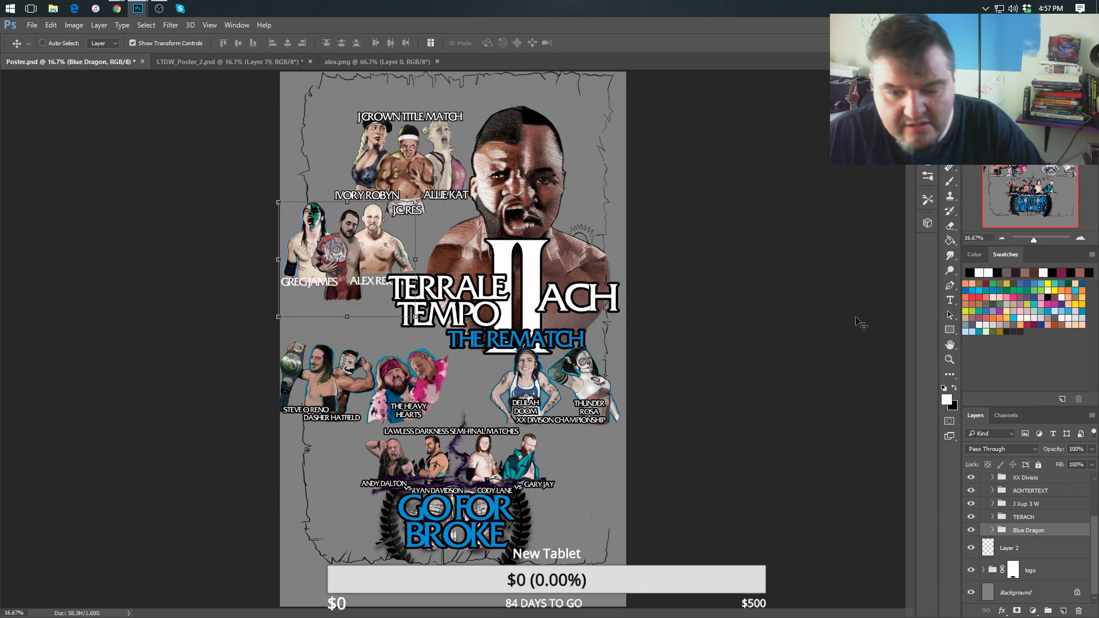
{"action": "left_click_drag", "start_coordinate": [1095, 547], "coordinate": [1086, 496]}
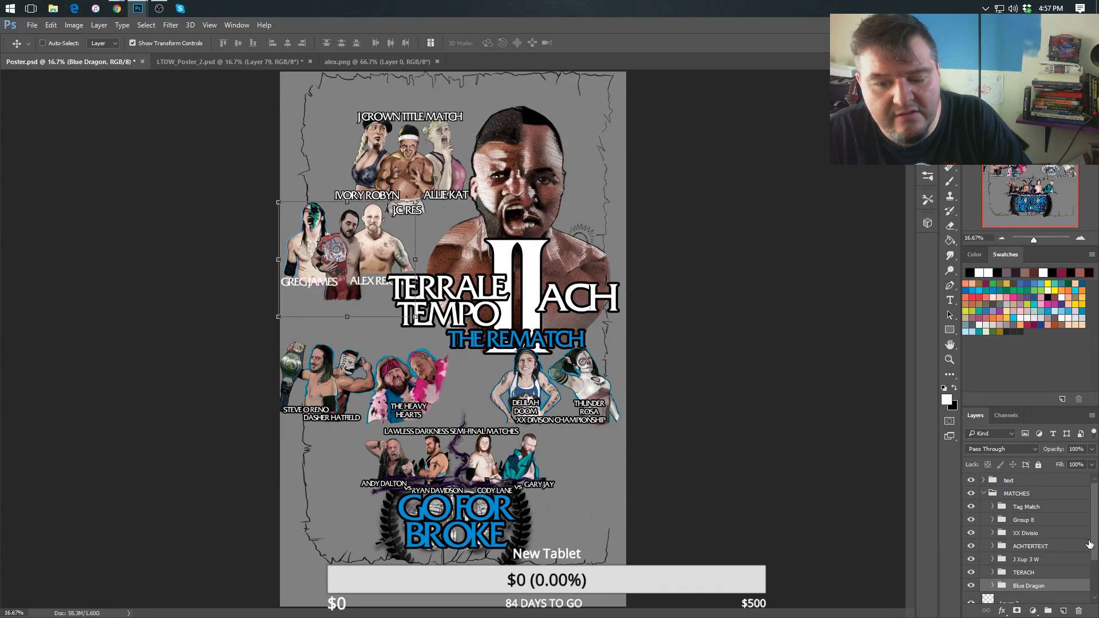
Rename Group 8 to LAWLESS and hide the purple smoke behind the matchup.
{"action": "left_click", "coordinate": [993, 520]}
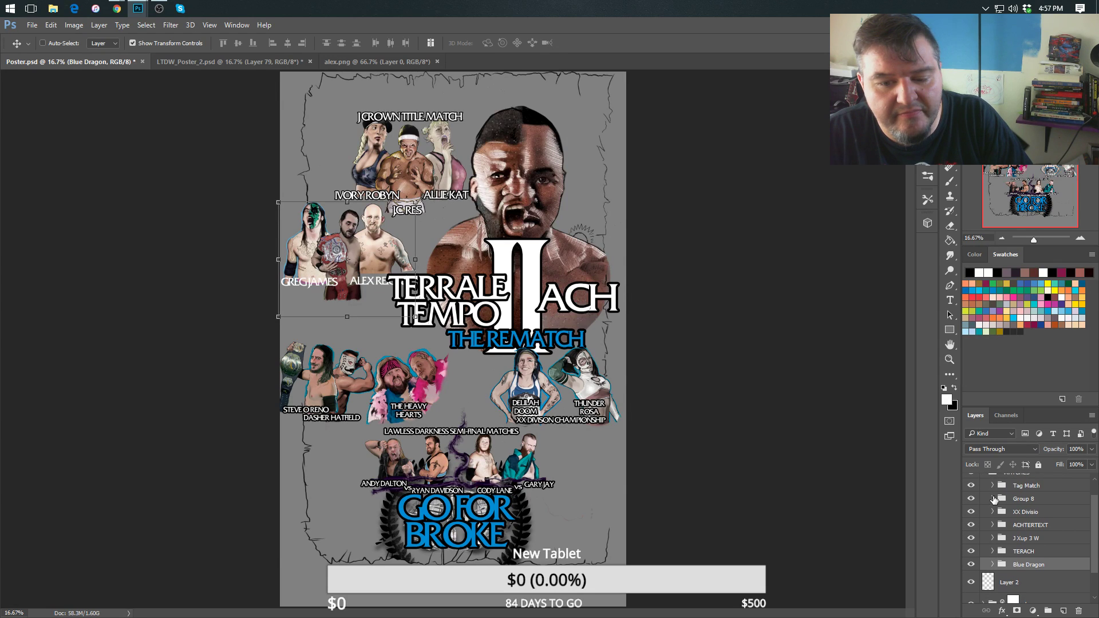
{"action": "left_click", "coordinate": [1002, 513]}
{"action": "left_click", "coordinate": [1002, 512]}
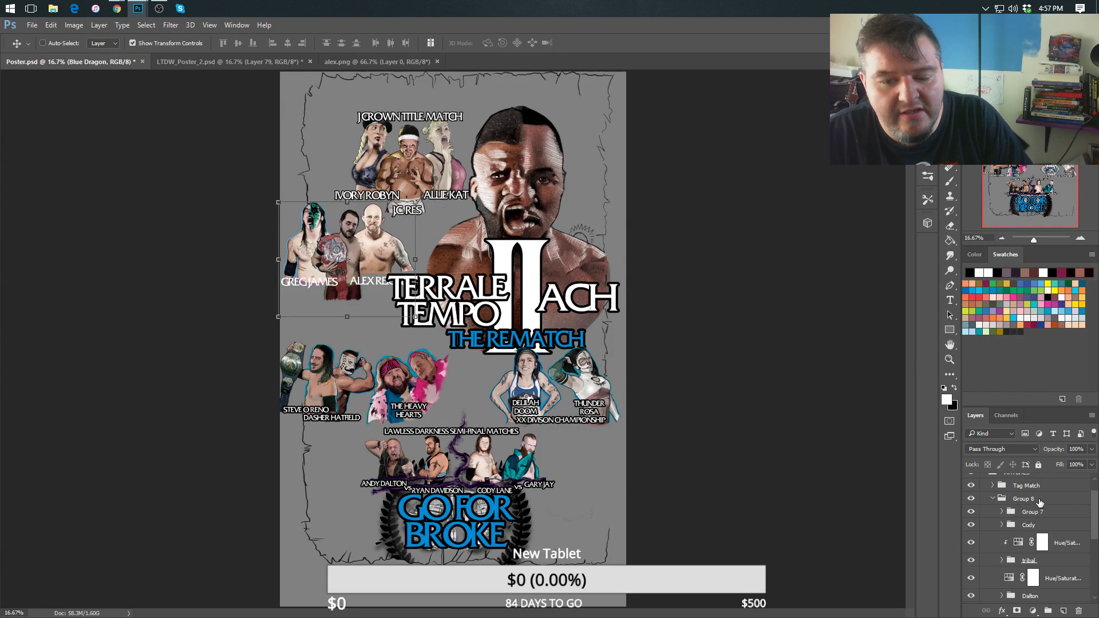
{"action": "double_click", "coordinate": [1024, 499]}
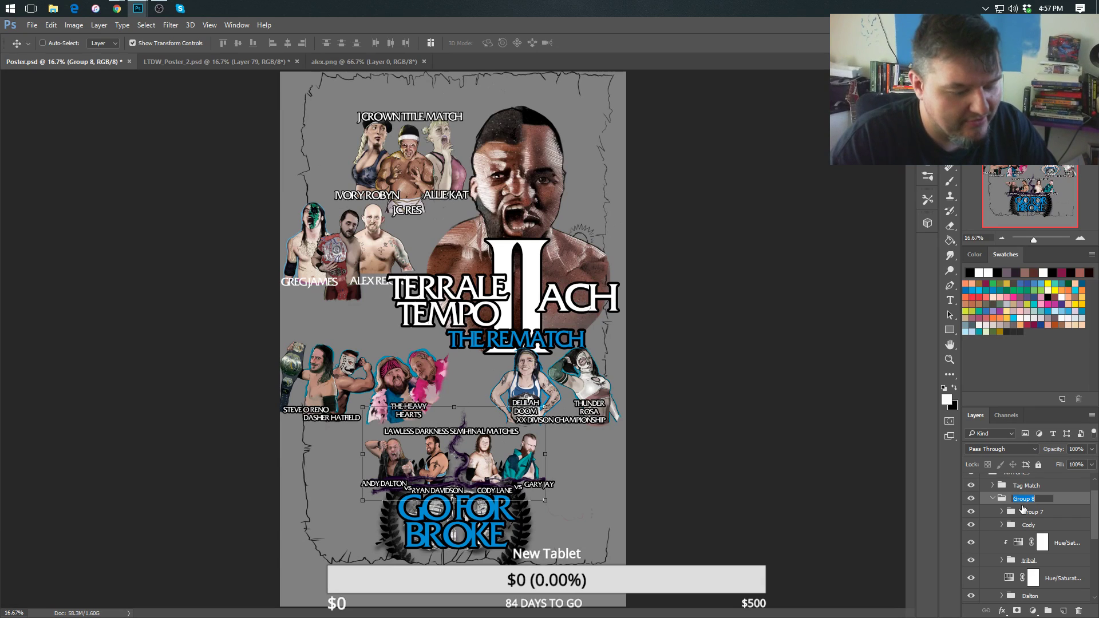
{"action": "type", "text": "LAWLESS"}
{"action": "key", "text": "Return"}
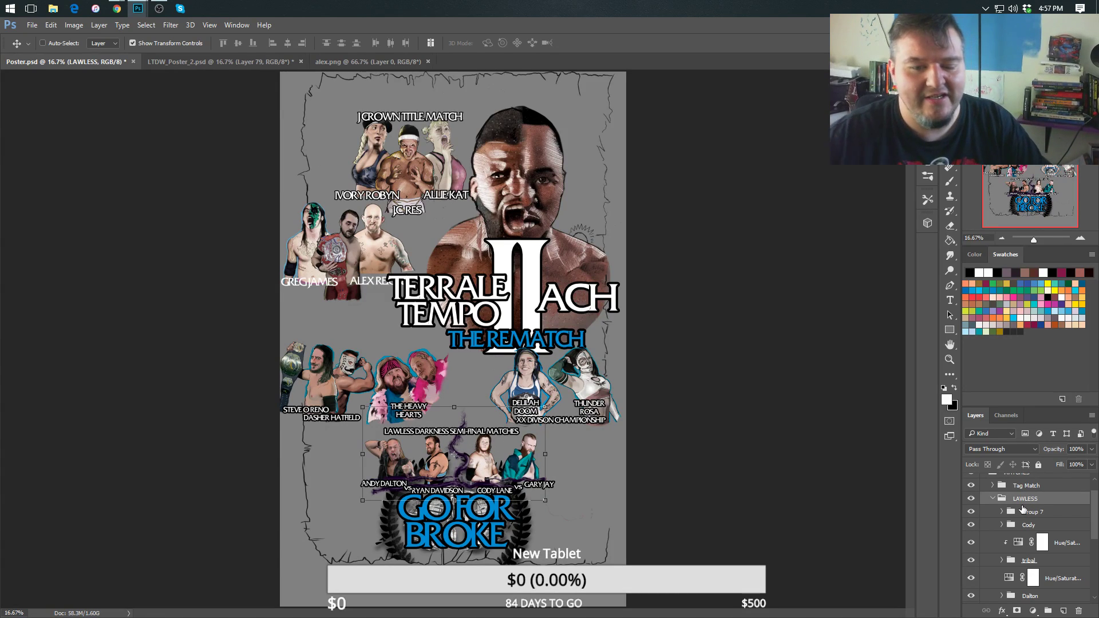
{"action": "left_click", "coordinate": [1003, 525]}
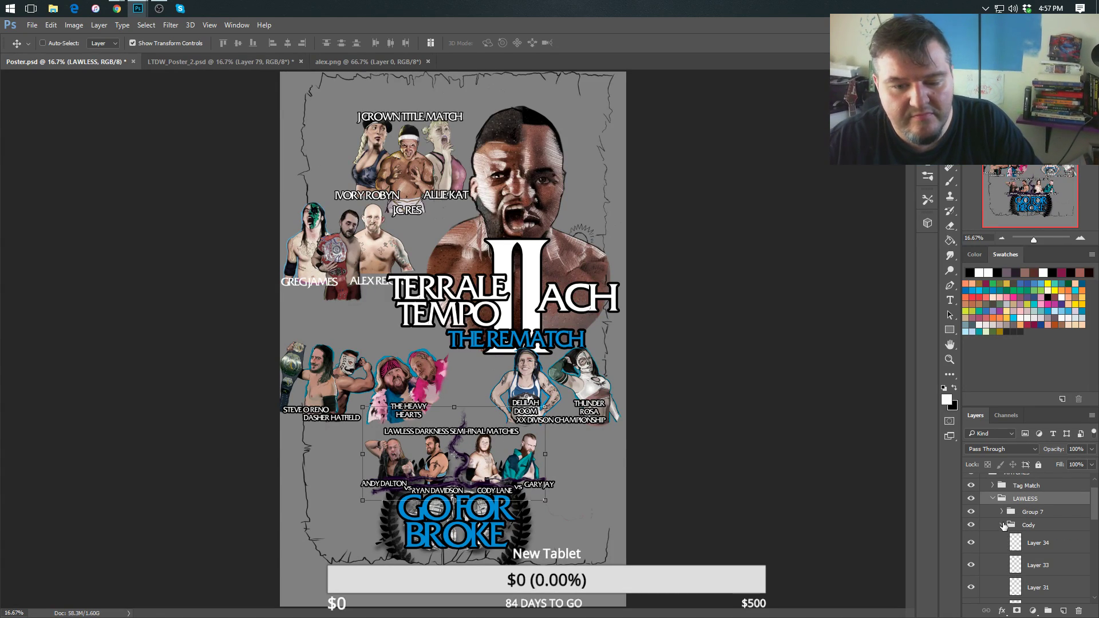
{"action": "left_click", "coordinate": [1002, 525]}
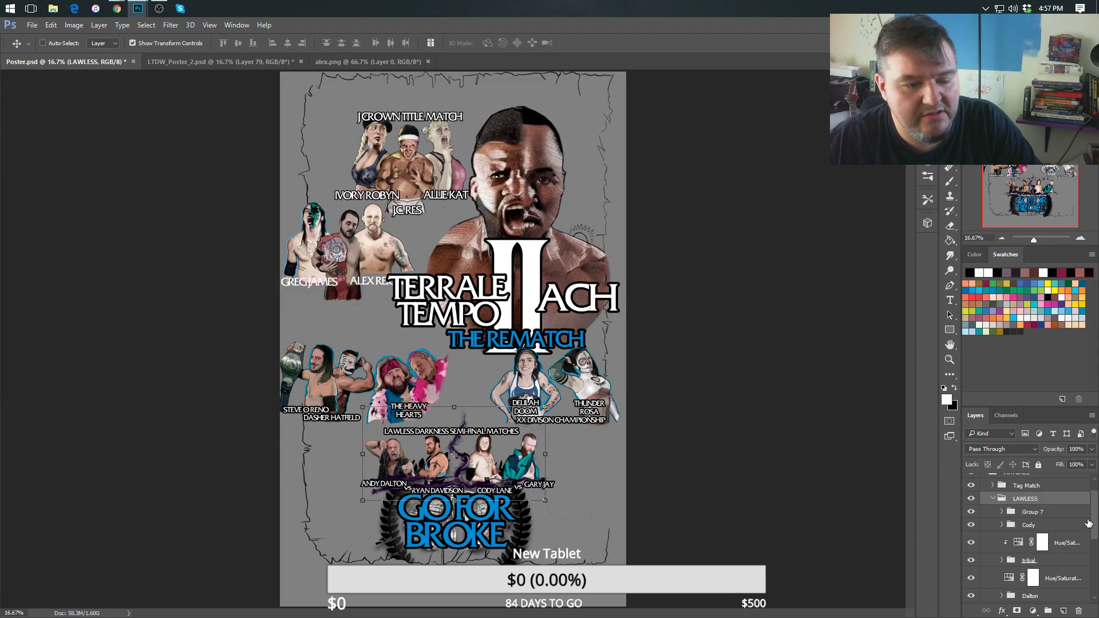
{"action": "left_click_drag", "start_coordinate": [1094, 523], "coordinate": [1090, 516]}
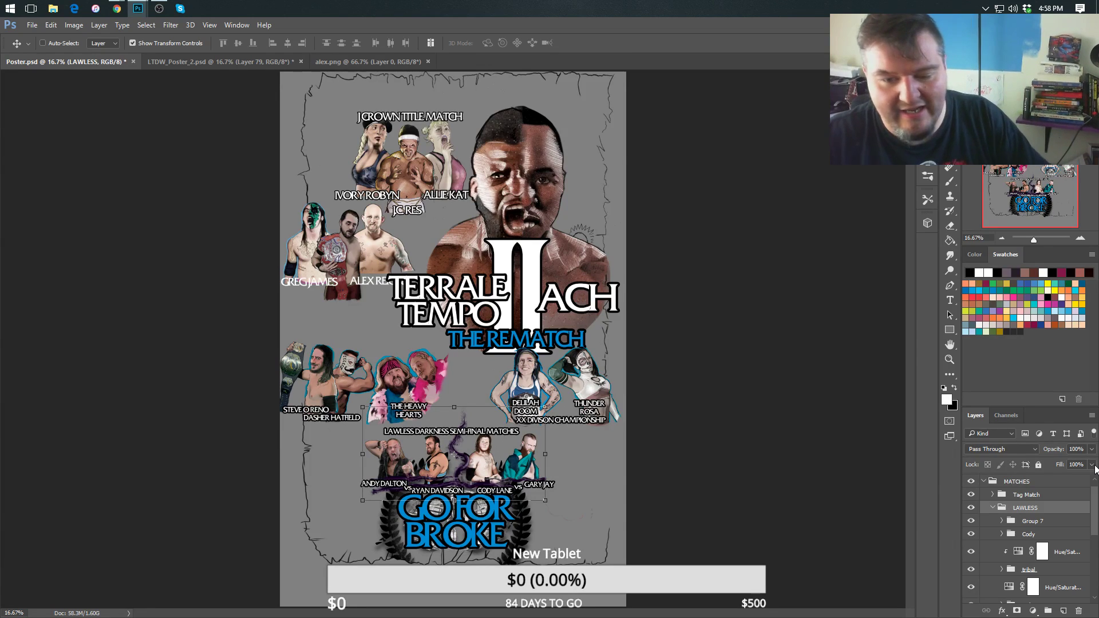
{"action": "left_click", "coordinate": [970, 522]}
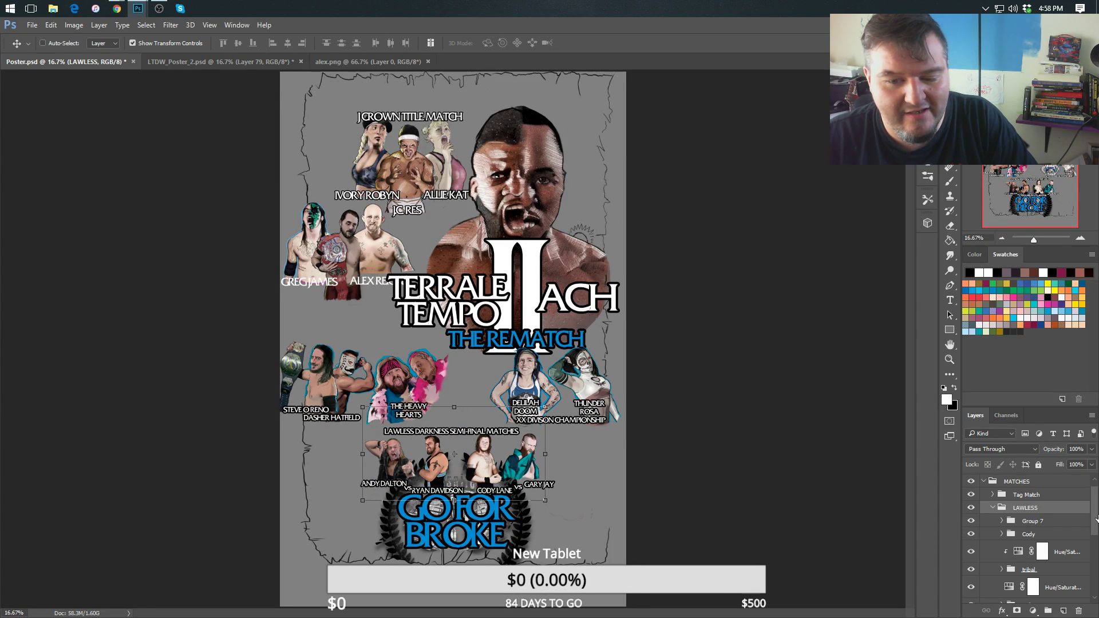
Move the Dalton and tribal groups to the lower-left corner and enlarge them slightly.
{"action": "scroll", "coordinate": [1025, 538], "scroll_direction": "down", "scroll_amount": 3}
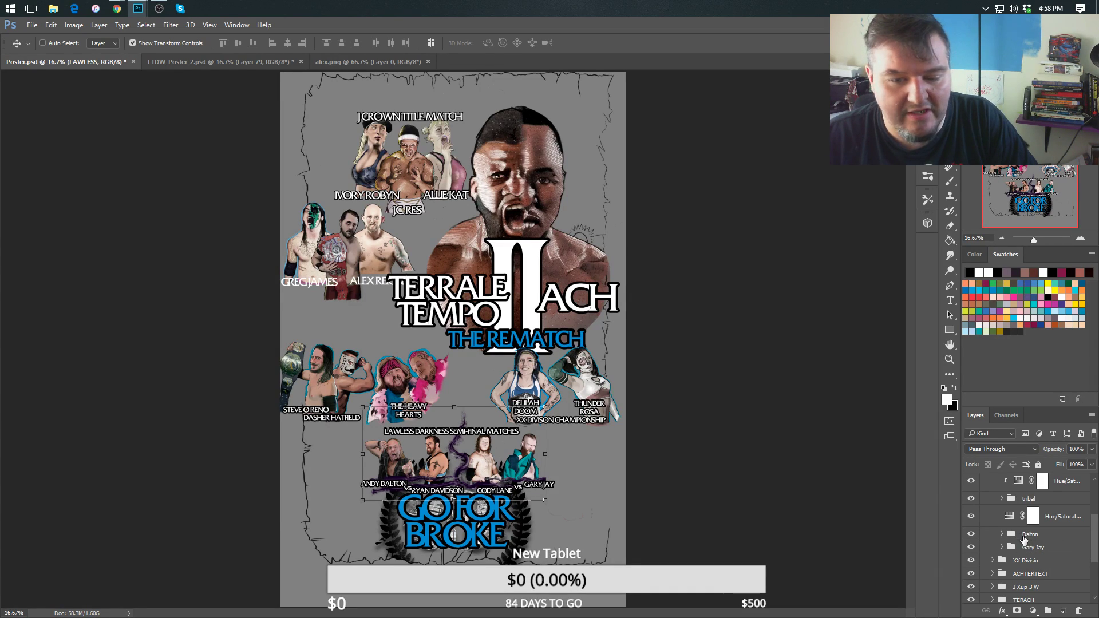
{"action": "left_click", "coordinate": [1025, 538]}
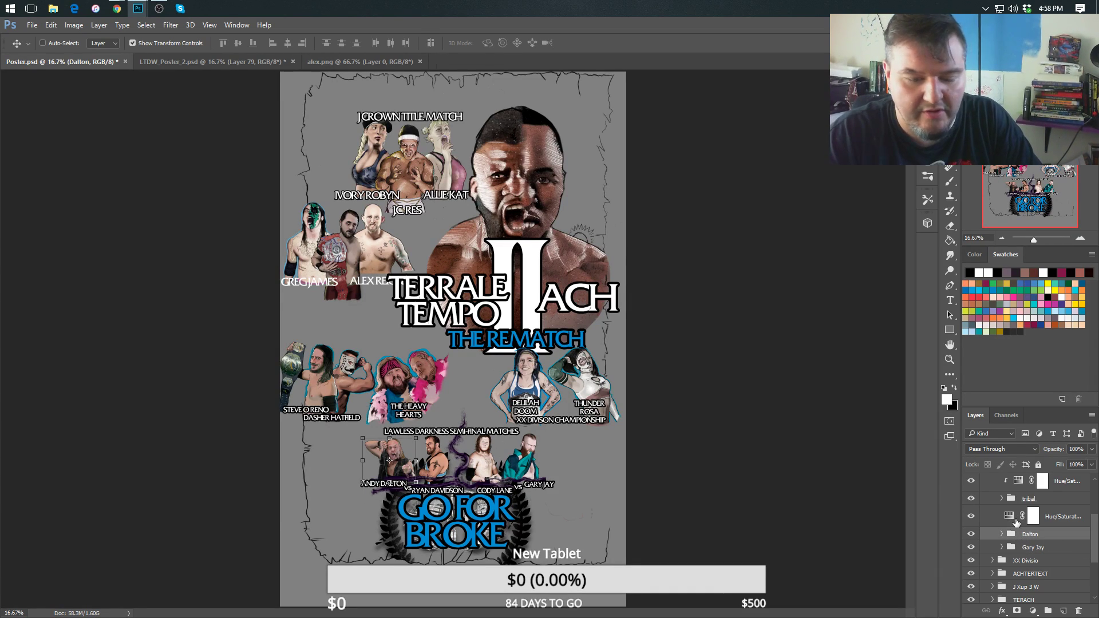
{"action": "left_click", "coordinate": [1018, 501]}
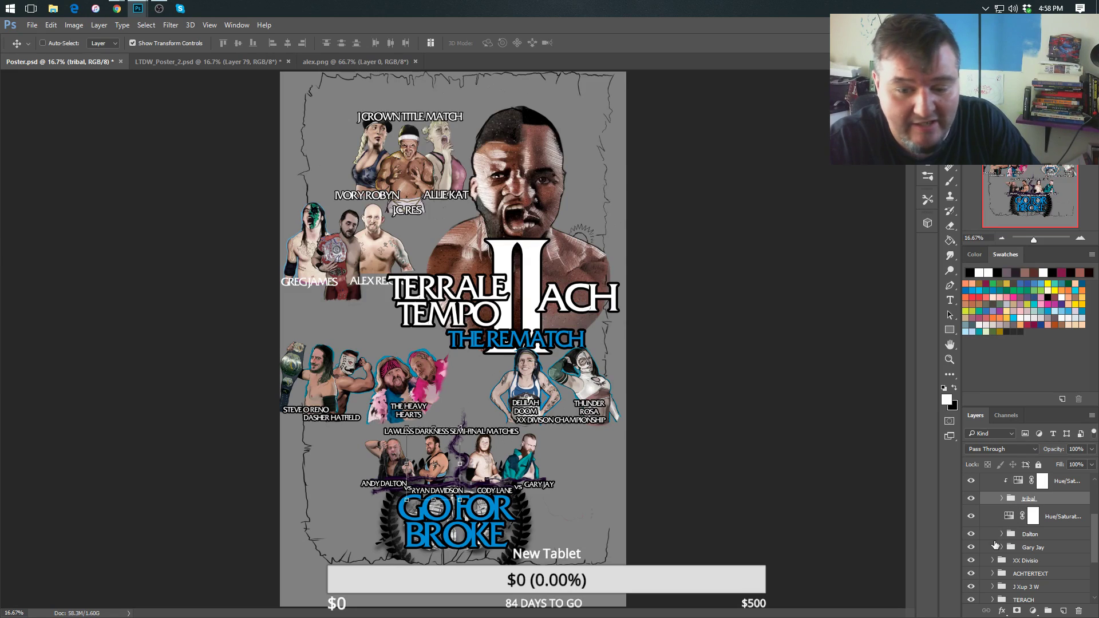
{"action": "left_click", "coordinate": [1025, 538]}
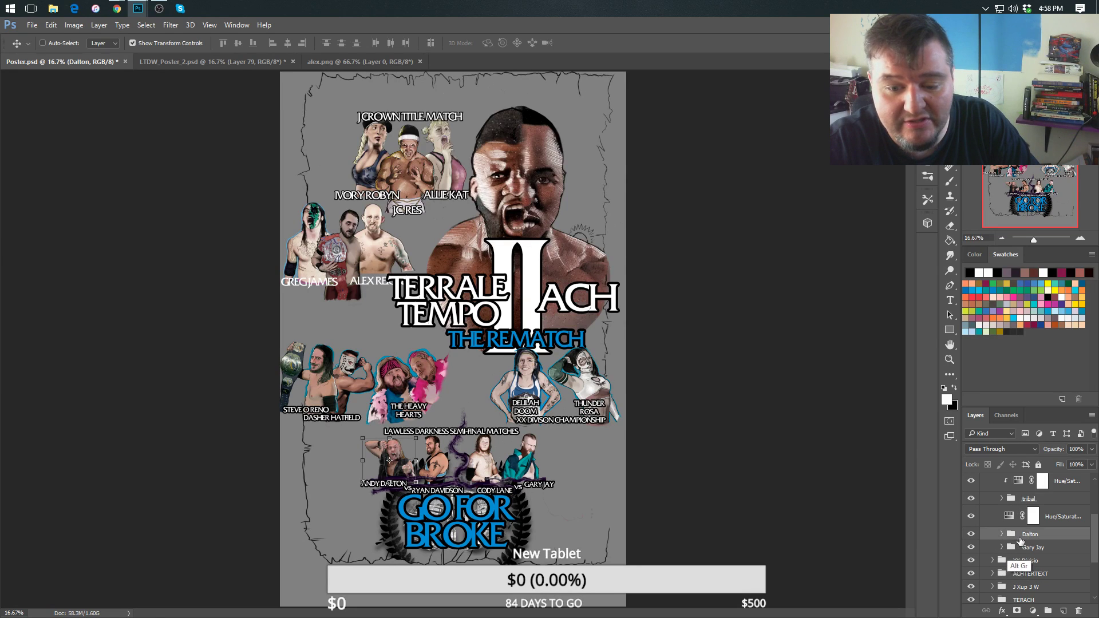
{"action": "left_click", "coordinate": [1023, 502], "text": "ctrl"}
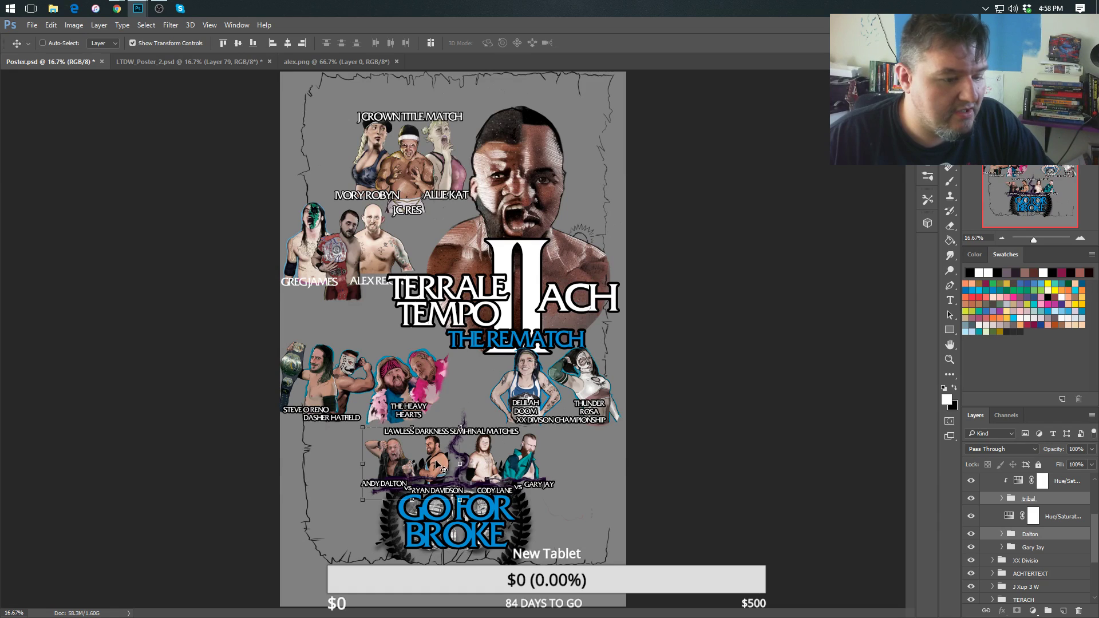
{"action": "left_click_drag", "start_coordinate": [437, 465], "coordinate": [364, 511]}
{"action": "key", "text": "ctrl+t"}
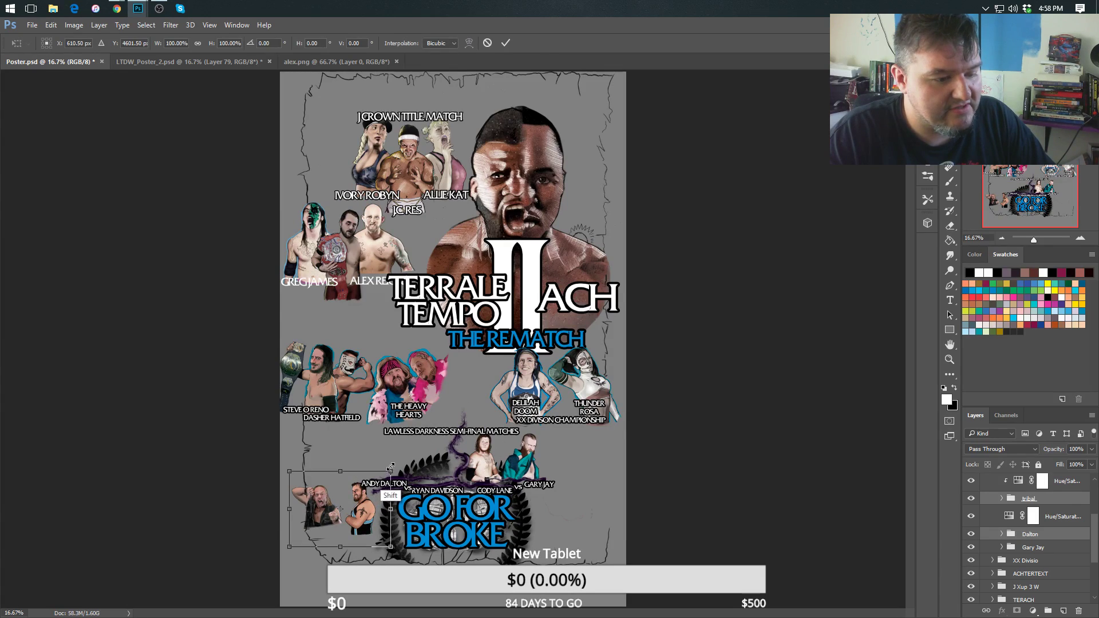
{"action": "left_click_drag", "start_coordinate": [396, 461], "coordinate": [406, 456]}
{"action": "key", "text": "Return"}
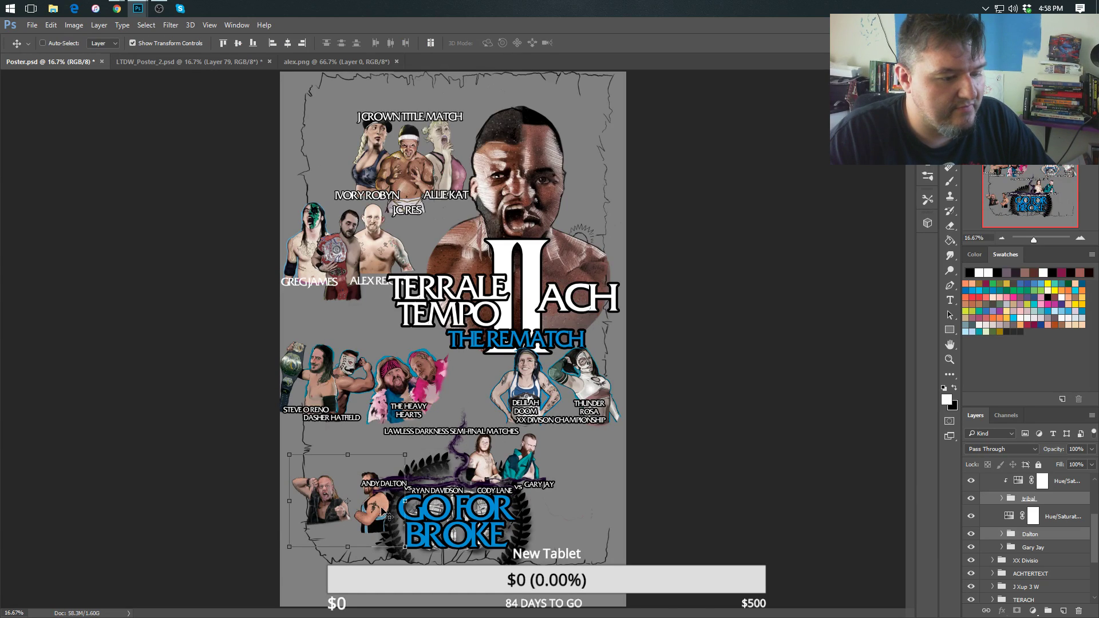
{"action": "left_click_drag", "start_coordinate": [374, 508], "coordinate": [372, 520]}
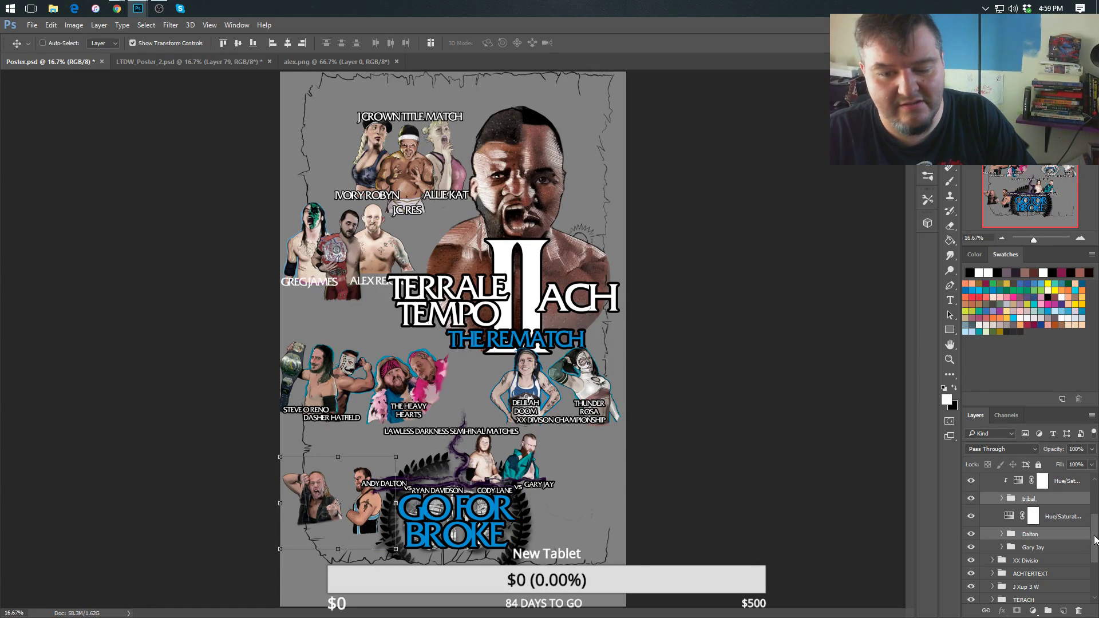
{"action": "left_click_drag", "start_coordinate": [1095, 540], "coordinate": [1096, 509]}
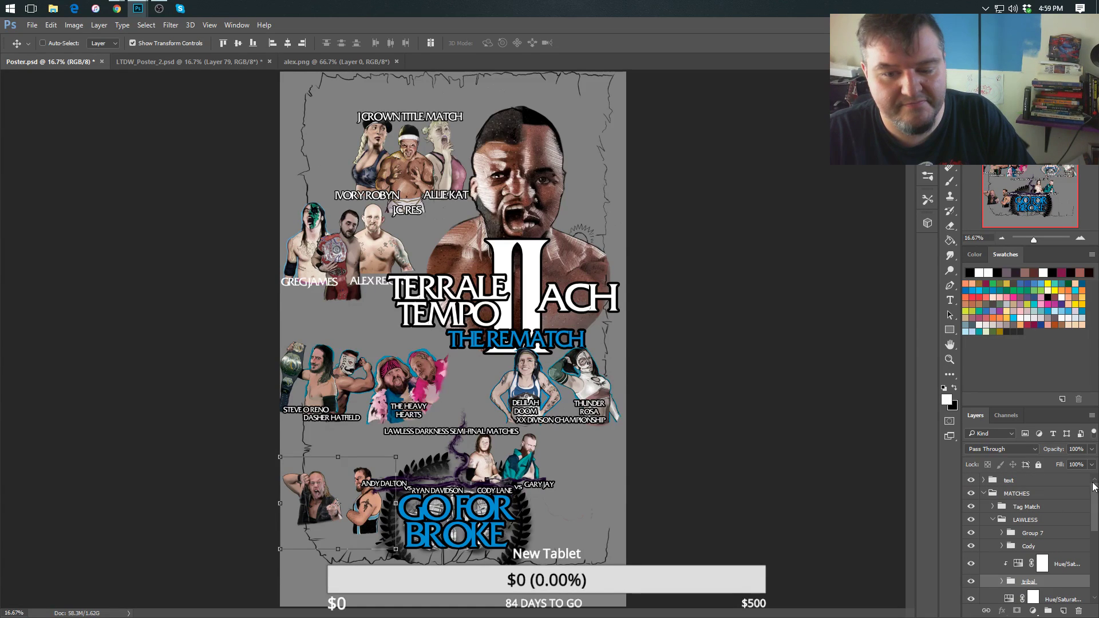
Expand the text and Tag label groups, then open the LAWLESS text group.
{"action": "left_click", "coordinate": [983, 480]}
{"action": "left_click", "coordinate": [993, 494]}
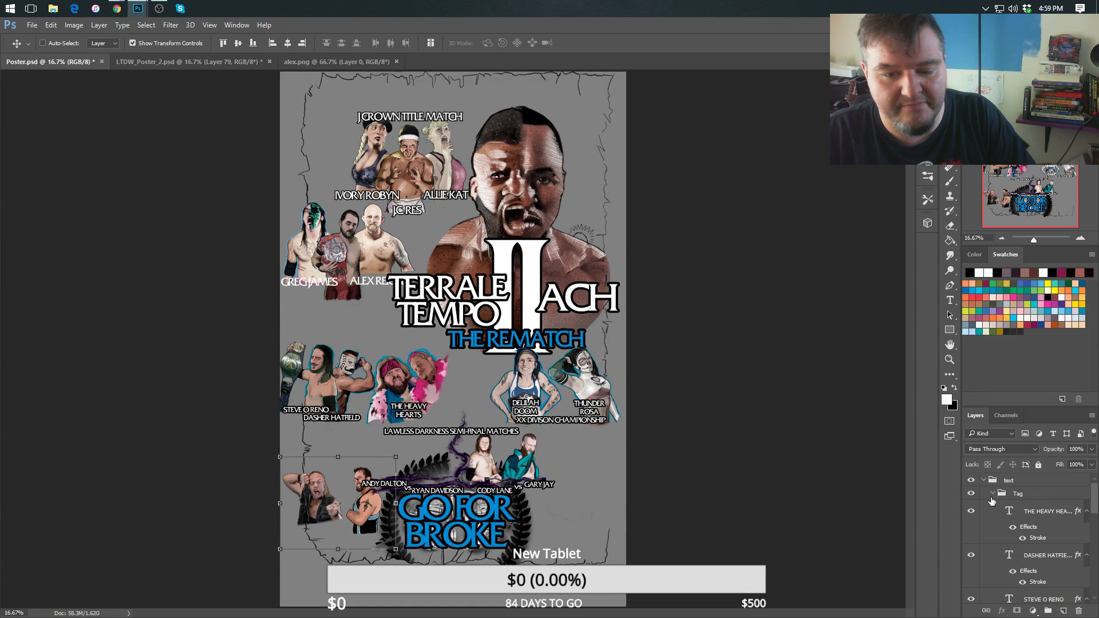
{"action": "left_click", "coordinate": [1082, 516]}
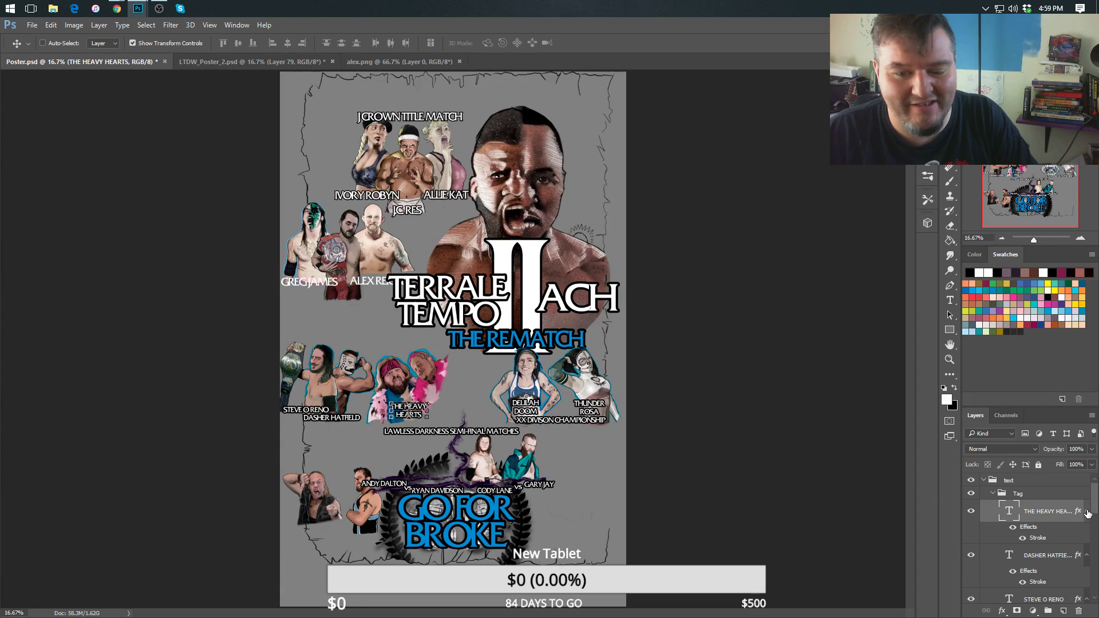
{"action": "left_click", "coordinate": [1031, 494]}
{"action": "left_click", "coordinate": [993, 494]}
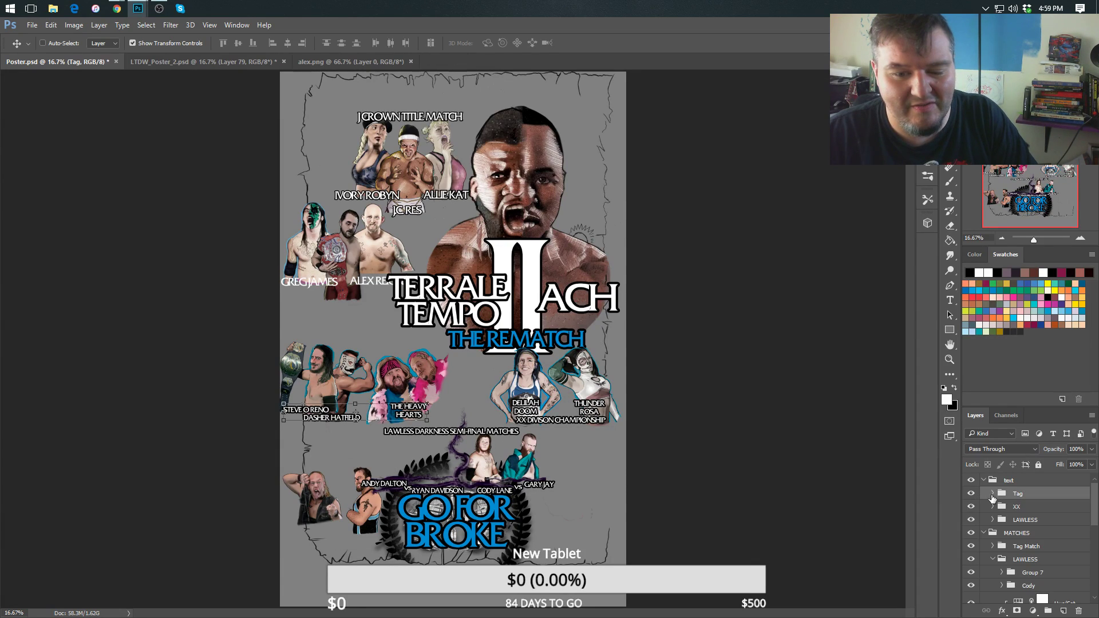
{"action": "left_click", "coordinate": [993, 520]}
{"action": "scroll", "coordinate": [1078, 528], "scroll_direction": "down", "scroll_amount": 2}
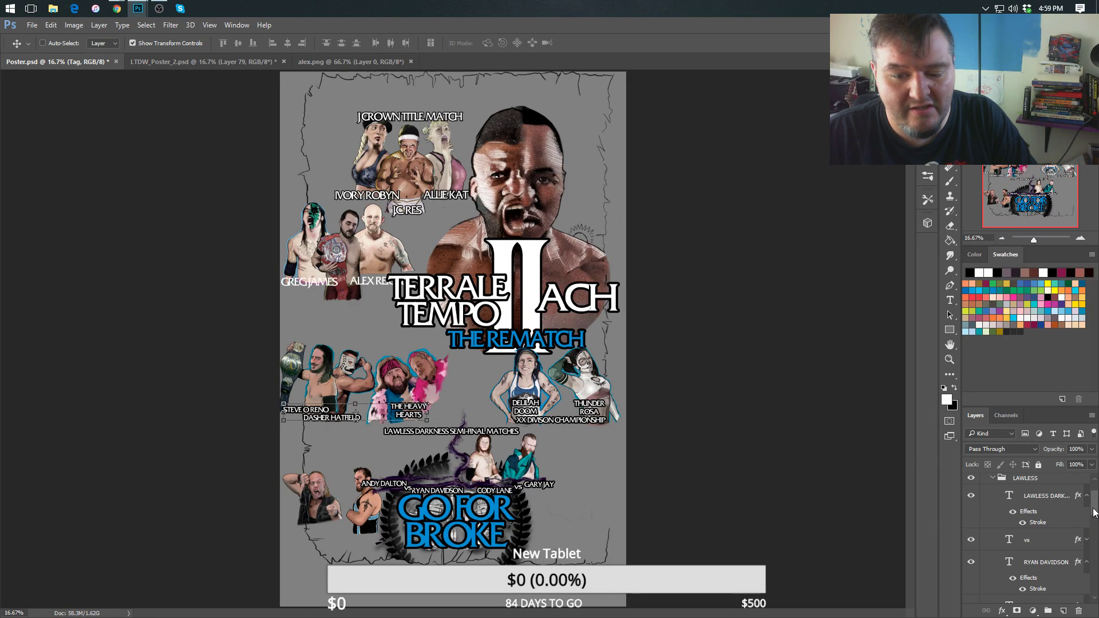
{"action": "left_click_drag", "start_coordinate": [1094, 511], "coordinate": [1094, 519]}
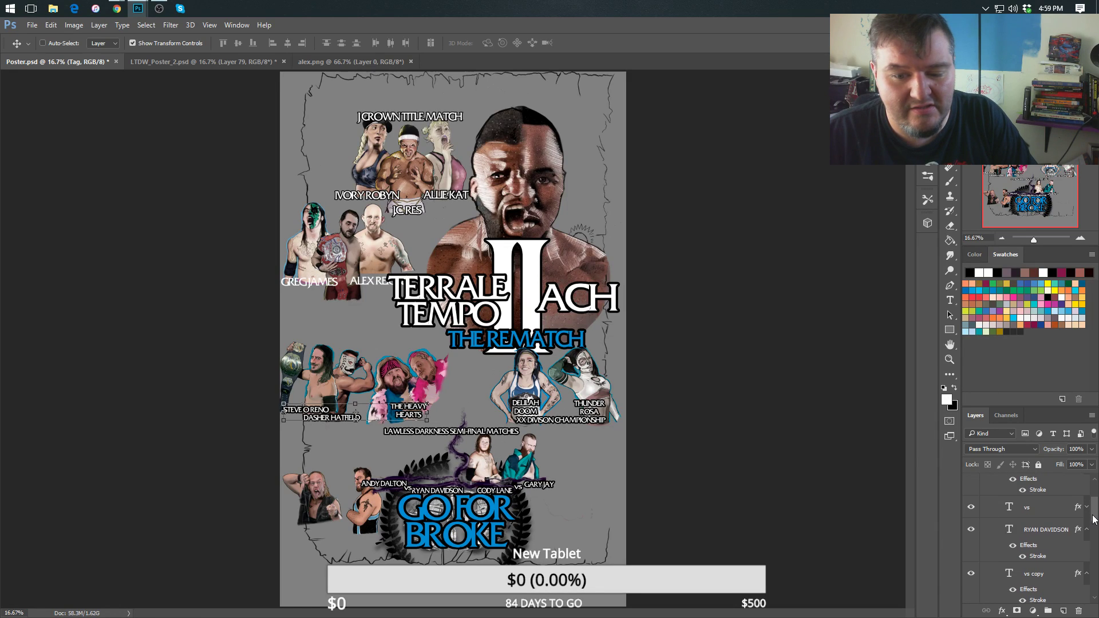
Move the ANDY DALTON, vs and RYAN DAVIDSON labels beneath their lower-left figures.
{"action": "left_click", "coordinate": [972, 509]}
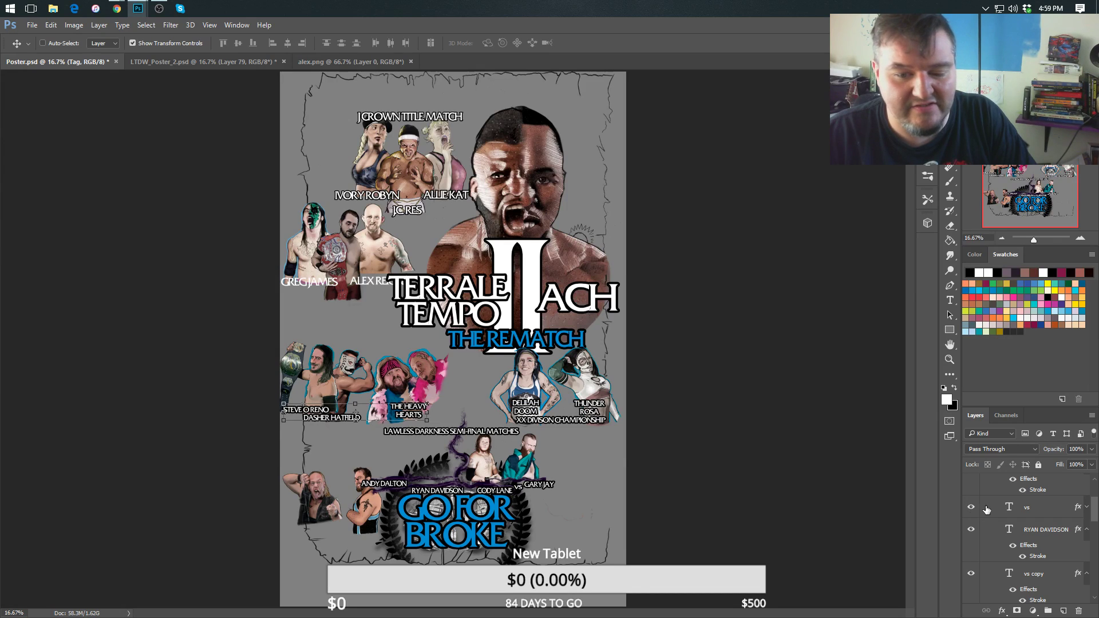
{"action": "left_click", "coordinate": [1045, 531]}
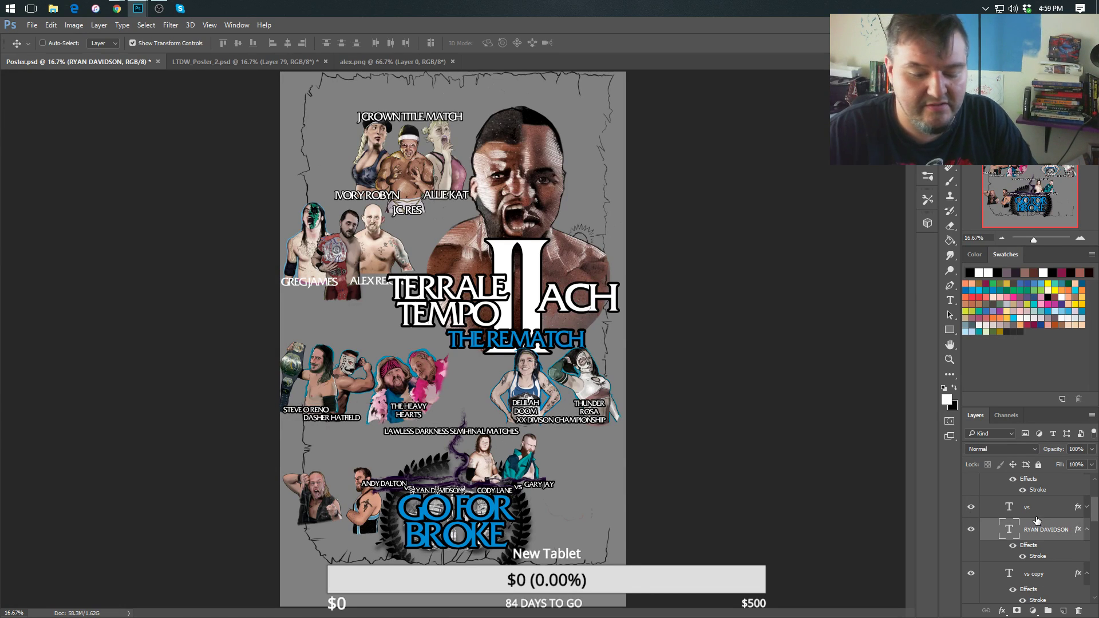
{"action": "left_click", "coordinate": [1031, 507], "text": "shift"}
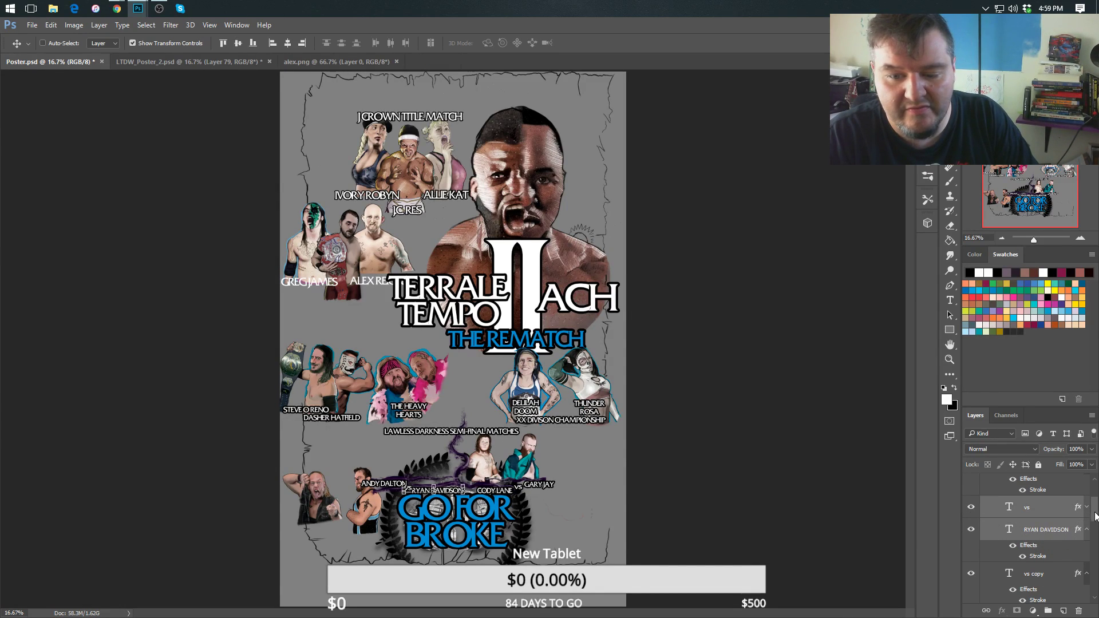
{"action": "left_click_drag", "start_coordinate": [1095, 517], "coordinate": [1093, 534]}
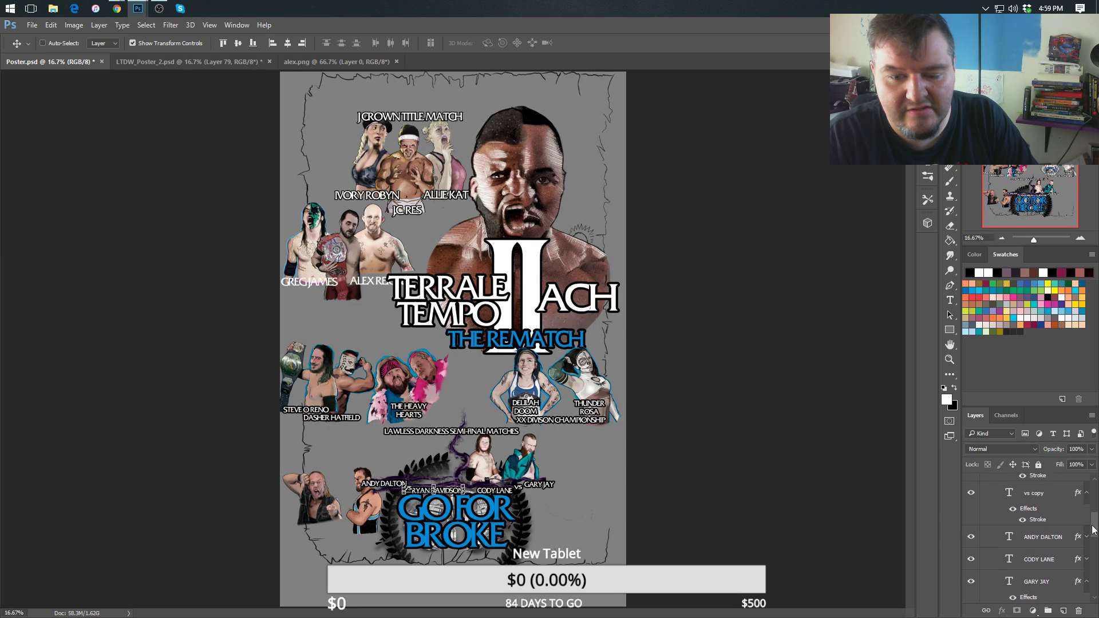
{"action": "left_click", "coordinate": [1036, 534], "text": "ctrl"}
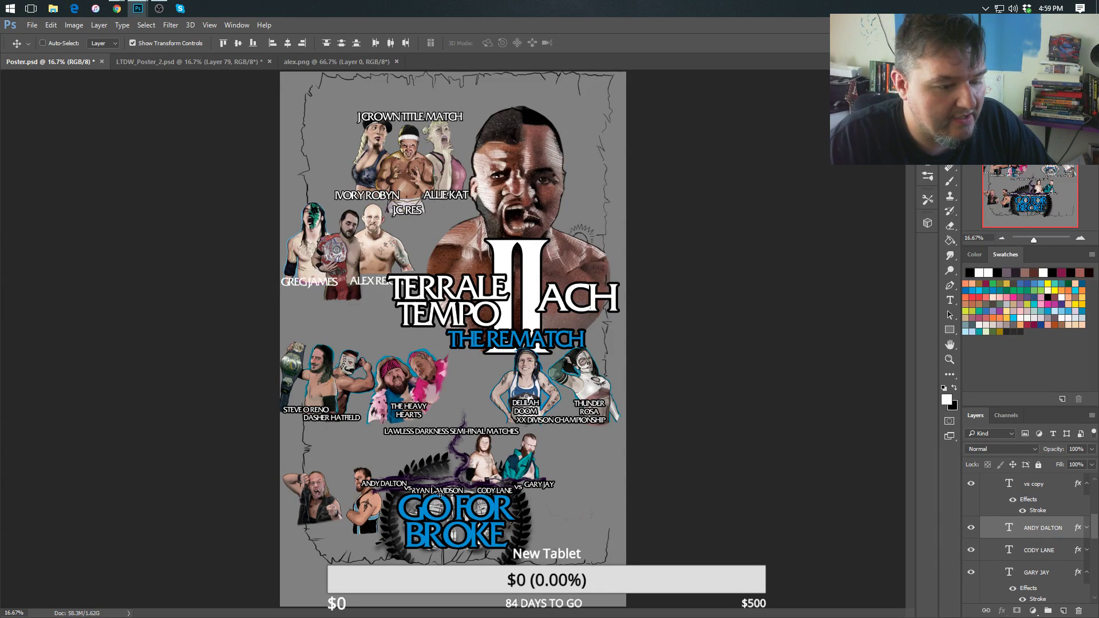
{"action": "mouse_move", "coordinate": [363, 544]}
{"action": "left_click_drag", "start_coordinate": [433, 490], "coordinate": [364, 529]}
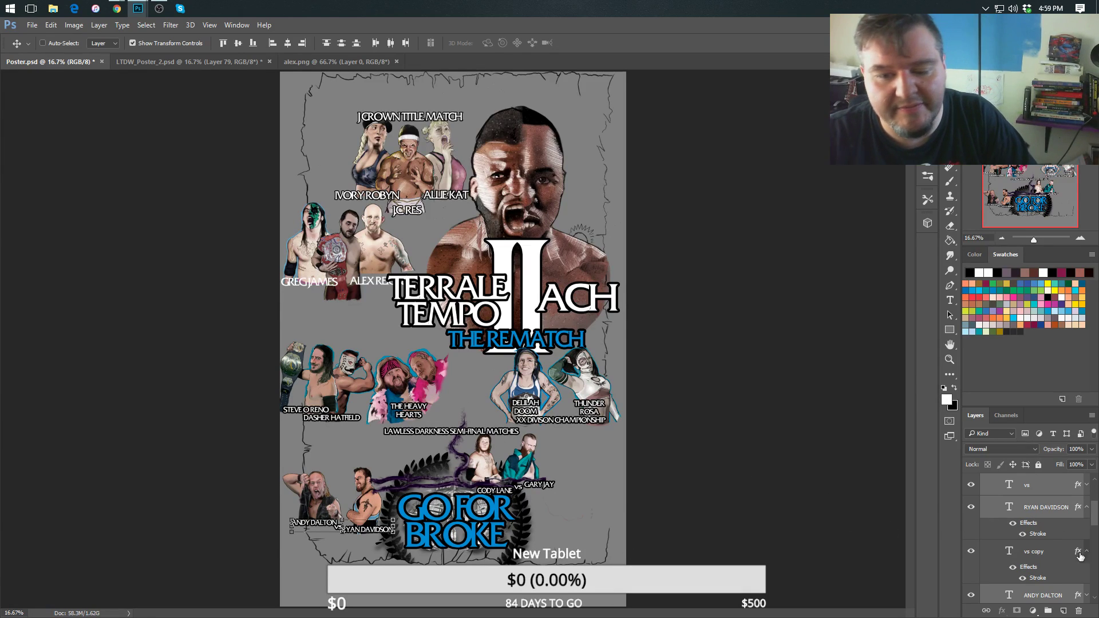
Select the second vs and CODY LANE labels with the Cody and Gary Jay groups.
{"action": "left_click", "coordinate": [1038, 558]}
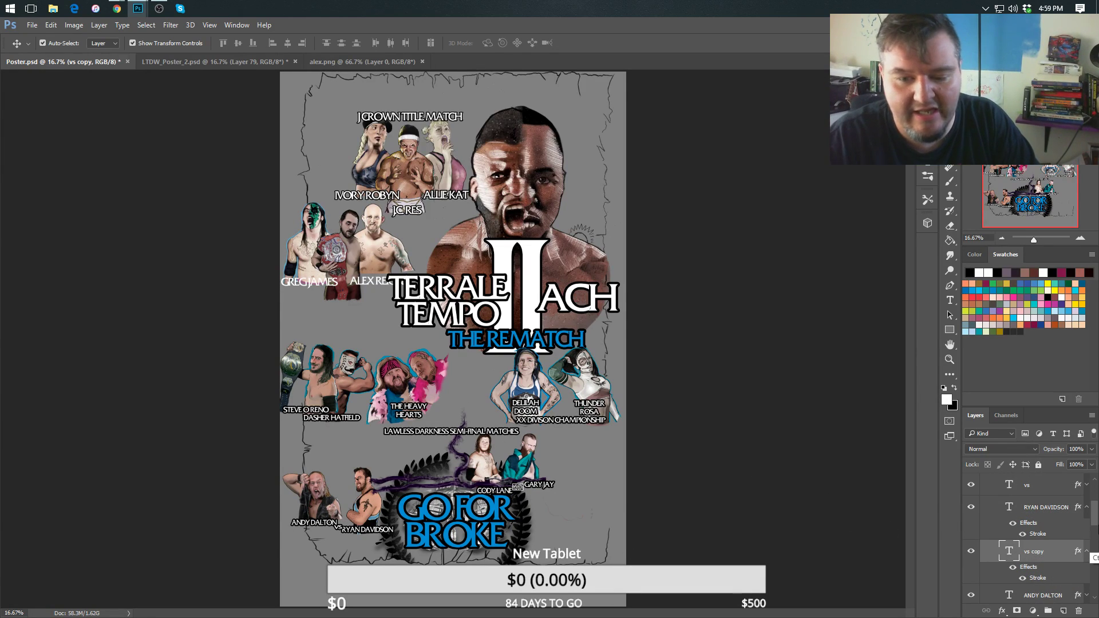
{"action": "left_click_drag", "start_coordinate": [1093, 517], "coordinate": [1092, 535]}
{"action": "key", "text": "ctrl"}
{"action": "left_click", "coordinate": [1033, 542], "text": "ctrl"}
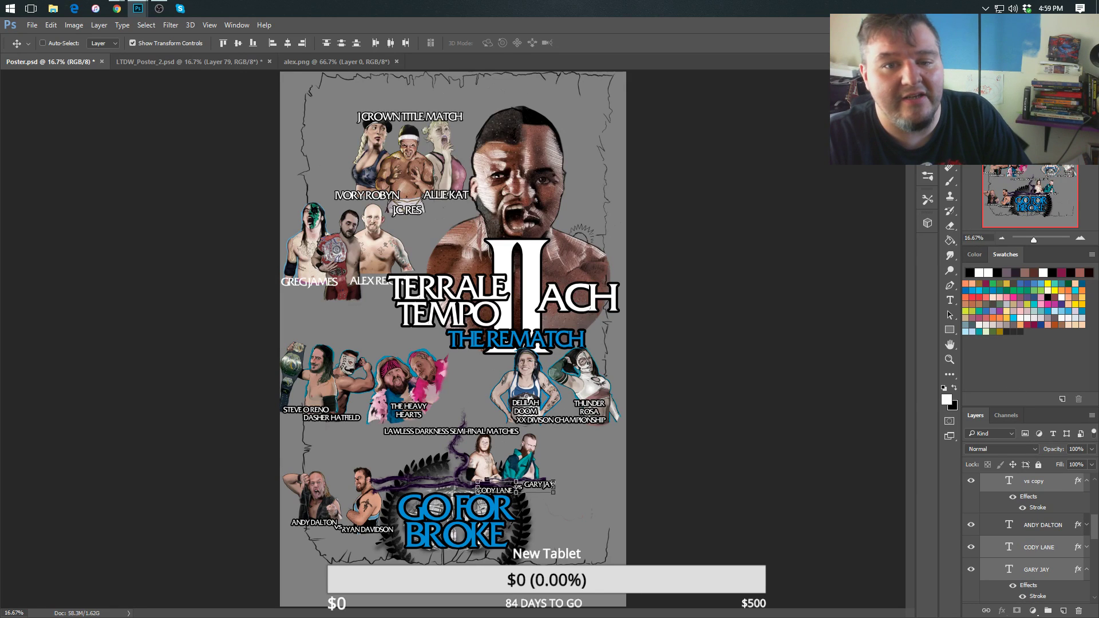
{"action": "left_click_drag", "start_coordinate": [1092, 532], "coordinate": [1089, 552]}
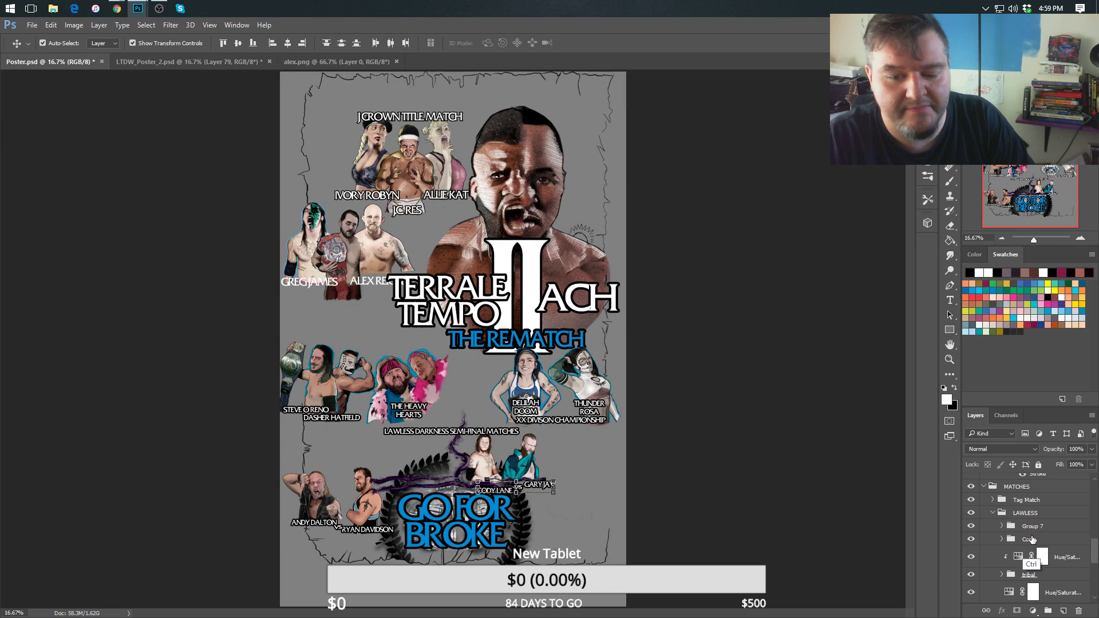
{"action": "left_click", "coordinate": [1031, 539], "text": "ctrl"}
{"action": "scroll", "coordinate": [1095, 554], "scroll_direction": "down", "scroll_amount": 5}
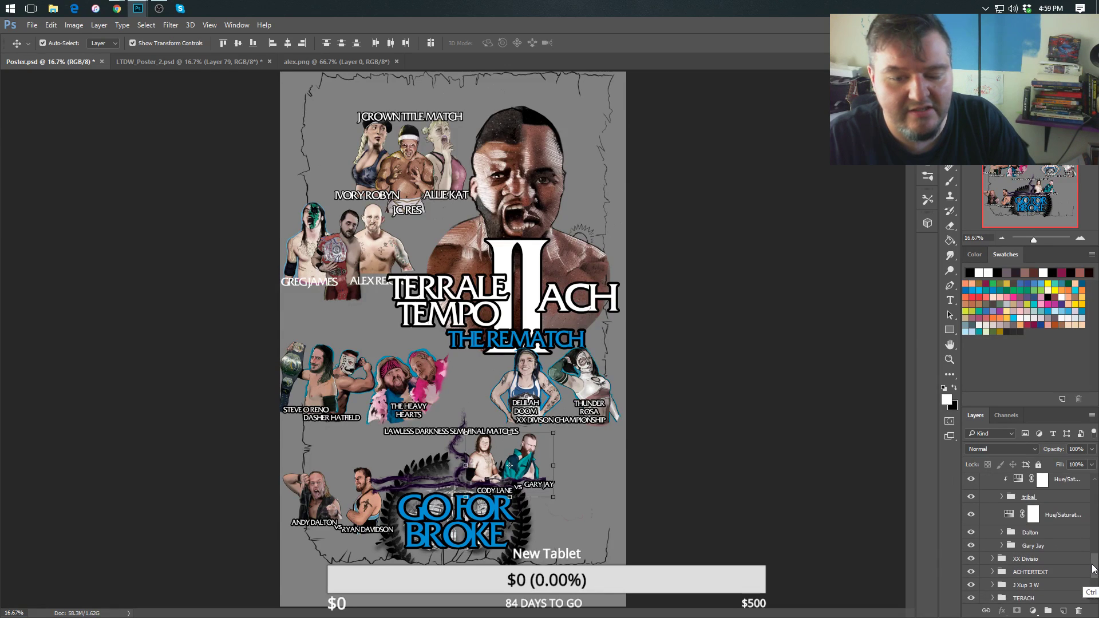
{"action": "left_click", "coordinate": [1034, 552], "text": "ctrl"}
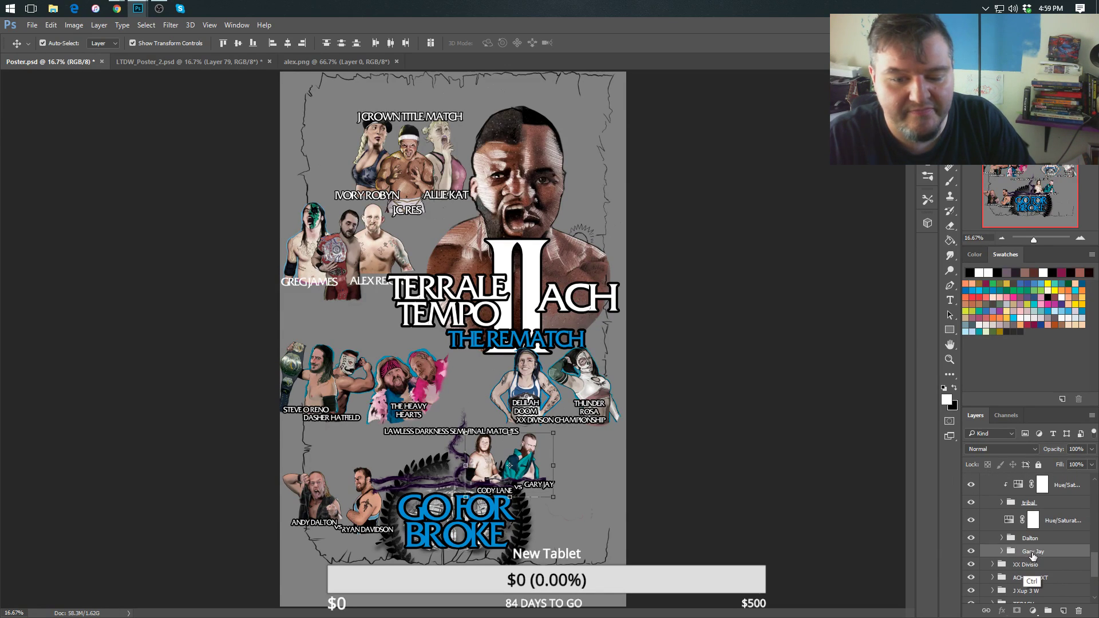
Enlarge the Cody Lane vs Gary Jay pair and labels to about 131%, right of the logo.
{"action": "left_click_drag", "start_coordinate": [532, 474], "coordinate": [590, 516]}
{"action": "key", "text": "ctrl+t"}
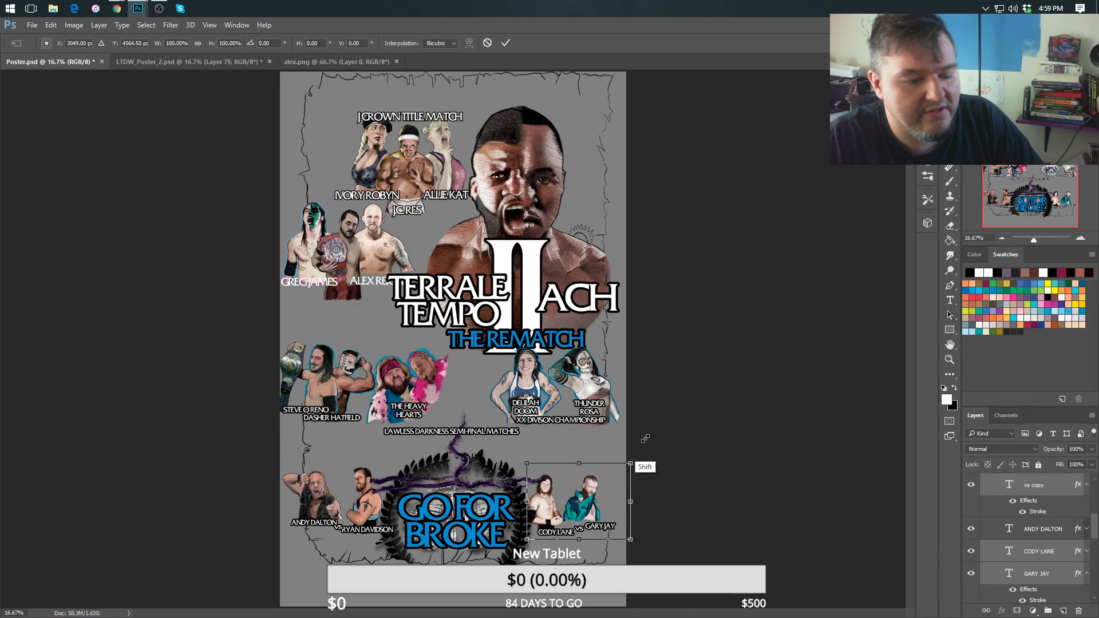
{"action": "left_click_drag", "start_coordinate": [646, 438], "coordinate": [646, 439]}
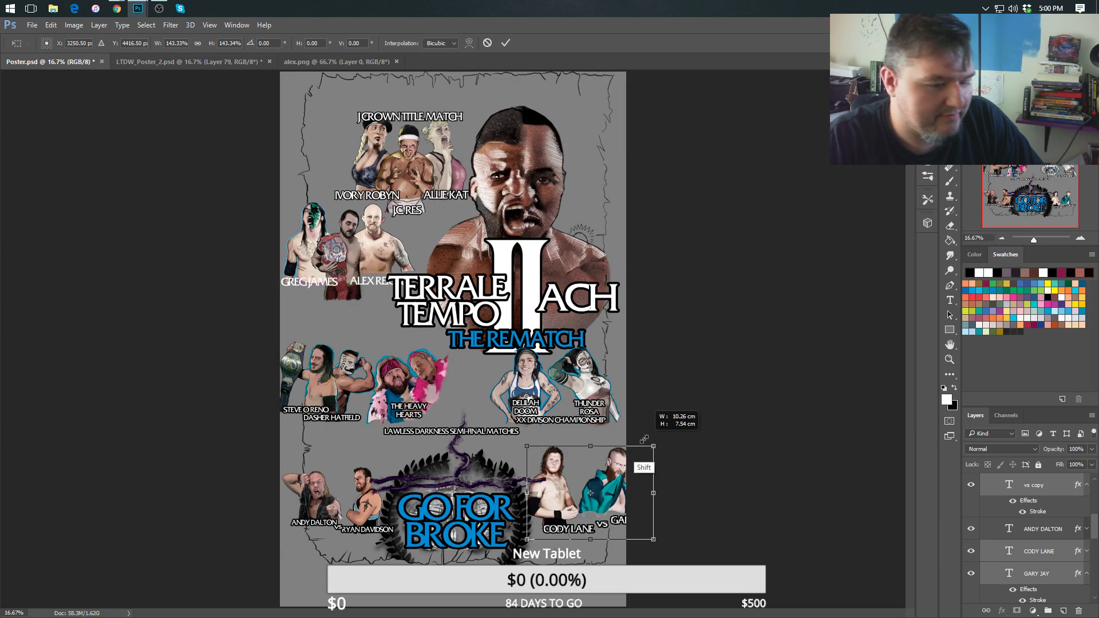
{"action": "left_click_drag", "start_coordinate": [653, 446], "coordinate": [645, 437]}
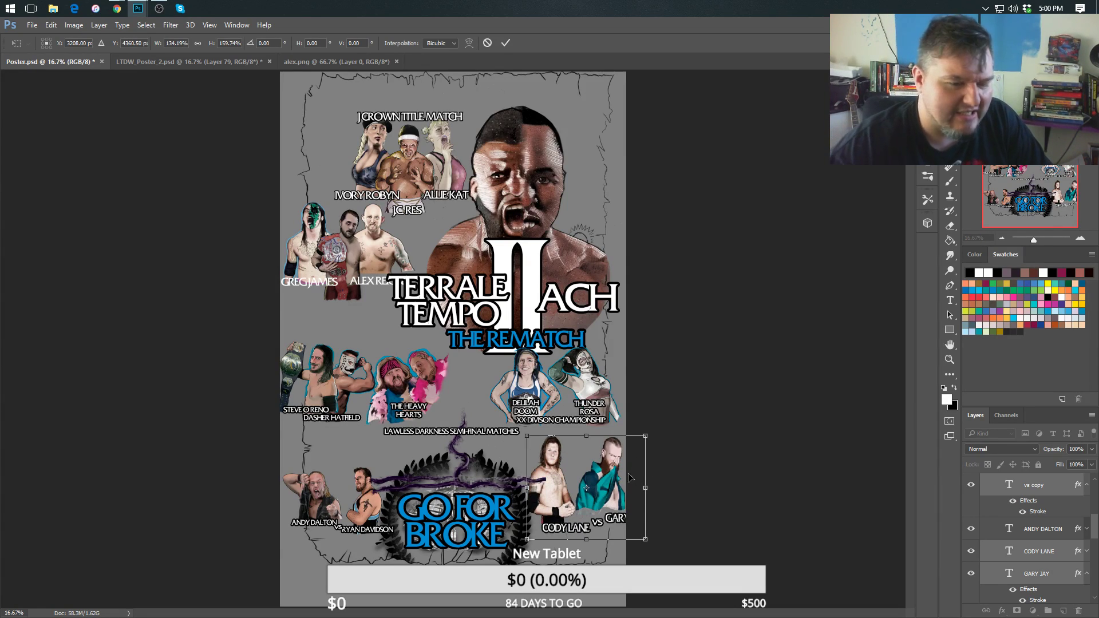
{"action": "key", "text": "Return"}
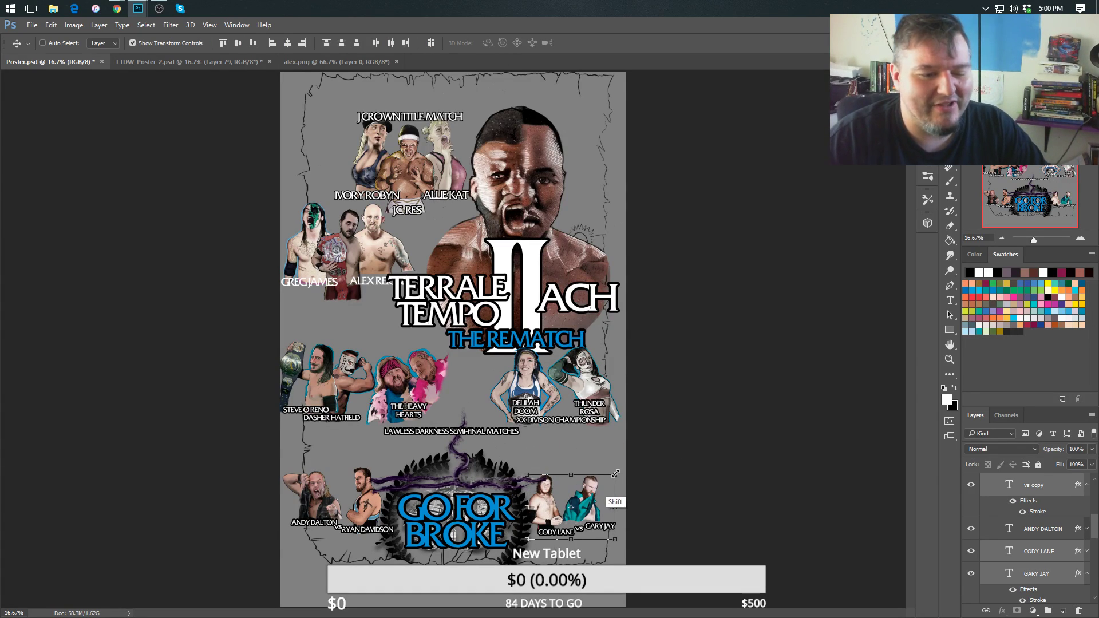
{"action": "left_click_drag", "start_coordinate": [616, 474], "coordinate": [645, 456]}
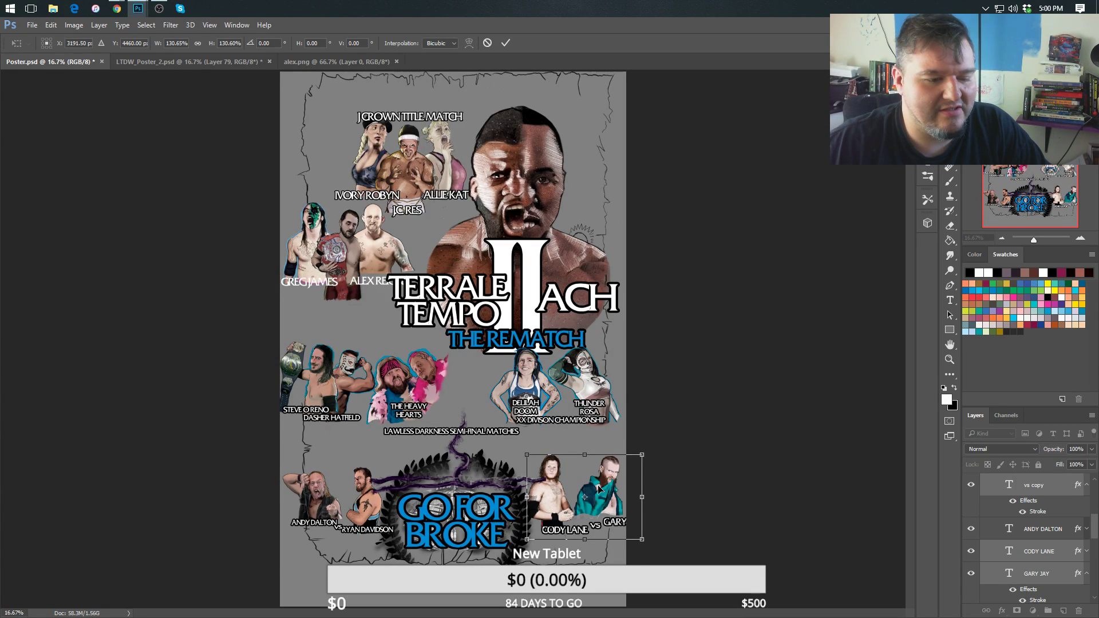
{"action": "mouse_move", "coordinate": [597, 490]}
{"action": "left_mouse_down"}
{"action": "mouse_move", "coordinate": [584, 484]}
{"action": "mouse_move", "coordinate": [590, 502]}
{"action": "left_mouse_up"}
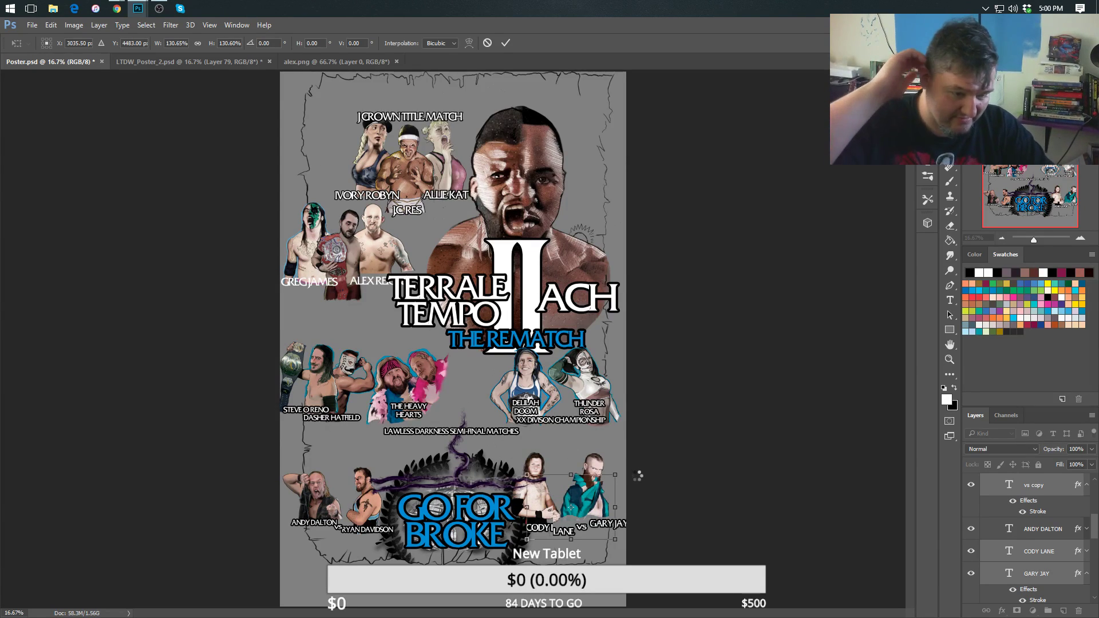
{"action": "key", "text": "Return"}
{"action": "key", "text": "shift+Left"}
{"action": "key", "text": "shift+Left"}
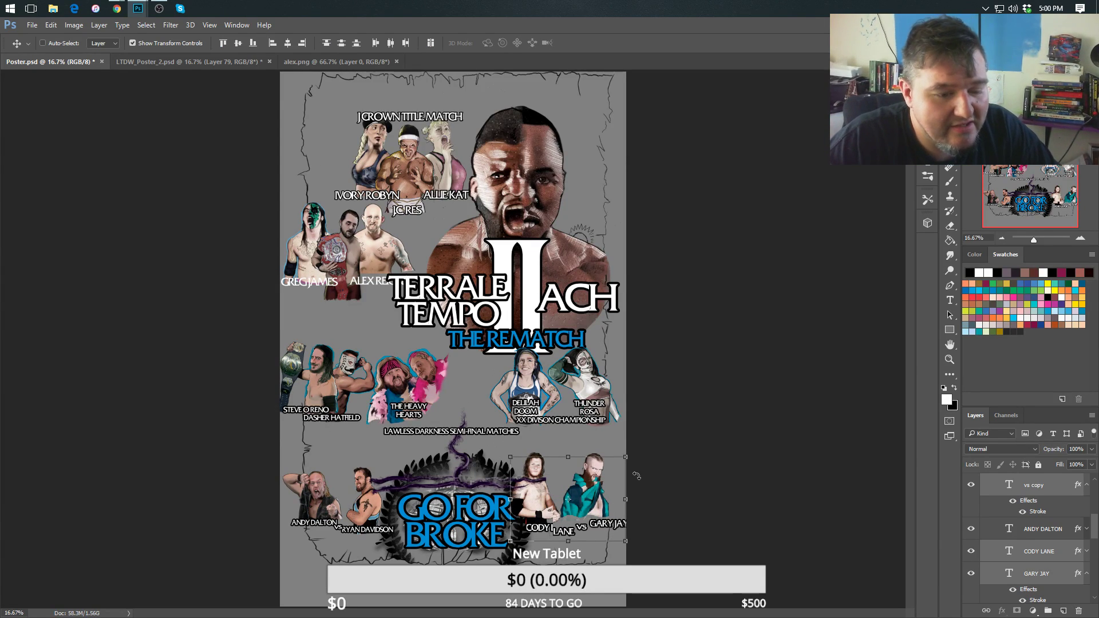
{"action": "key", "text": "shift+Left"}
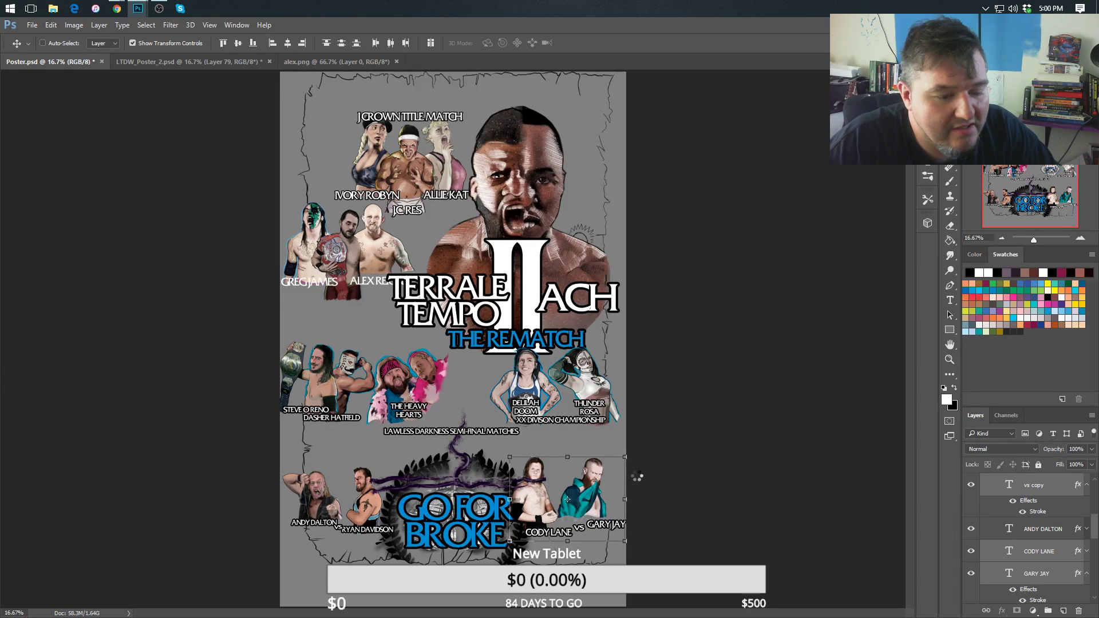
{"action": "key", "text": "shift+Left"}
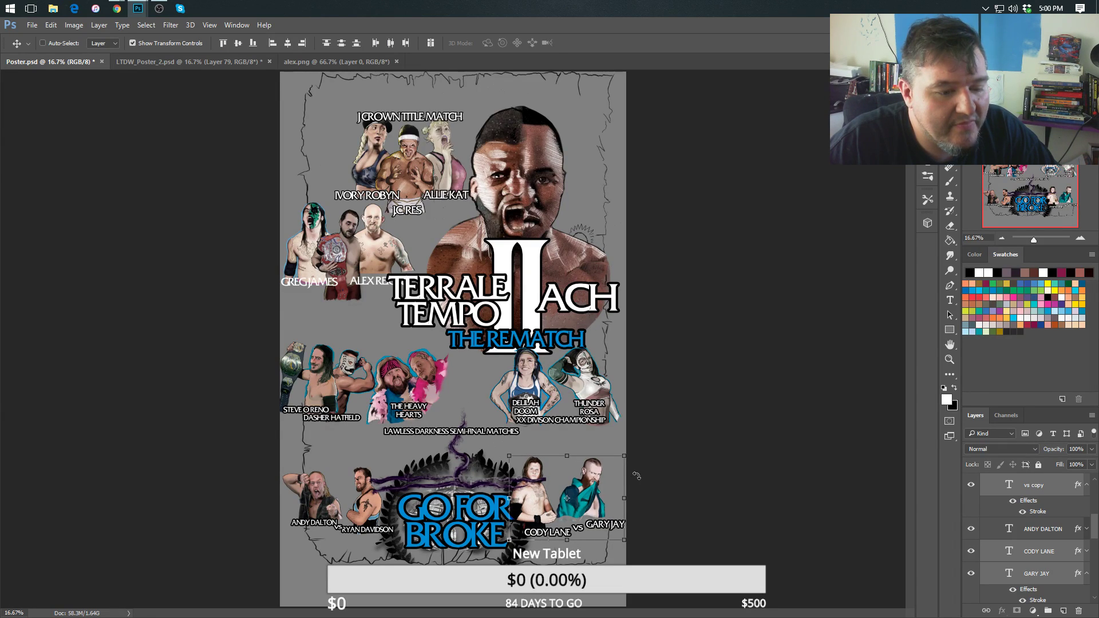
{"action": "key", "text": "shift+Up"}
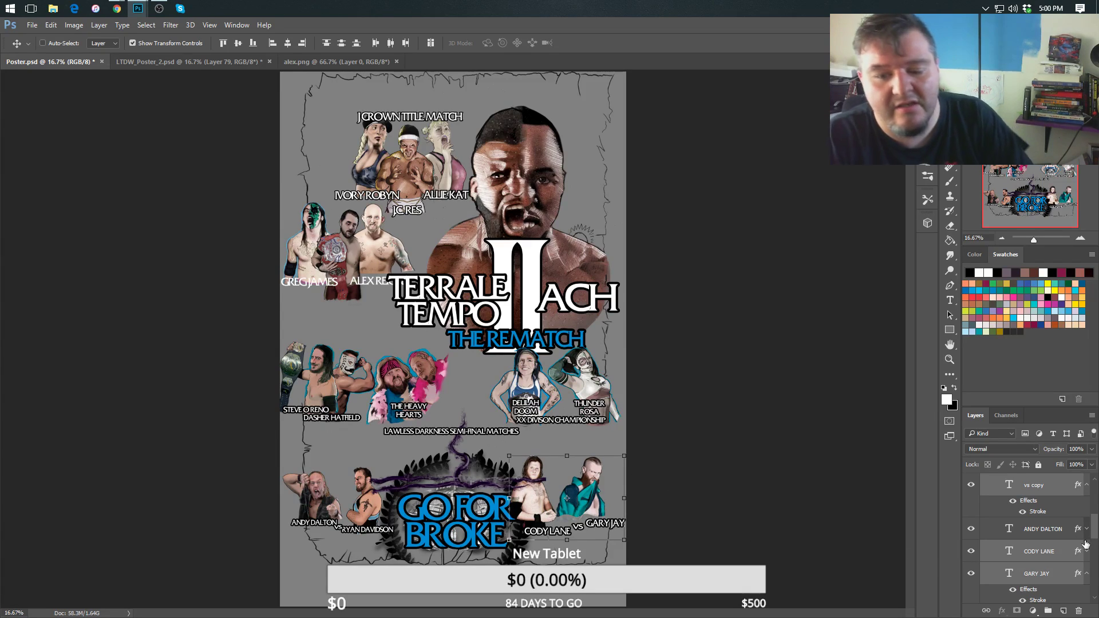
Stretch the GO FOR BROKE logo group to about 182% × 199% and lower it between both matchups.
{"action": "left_click_drag", "start_coordinate": [1096, 530], "coordinate": [1097, 470]}
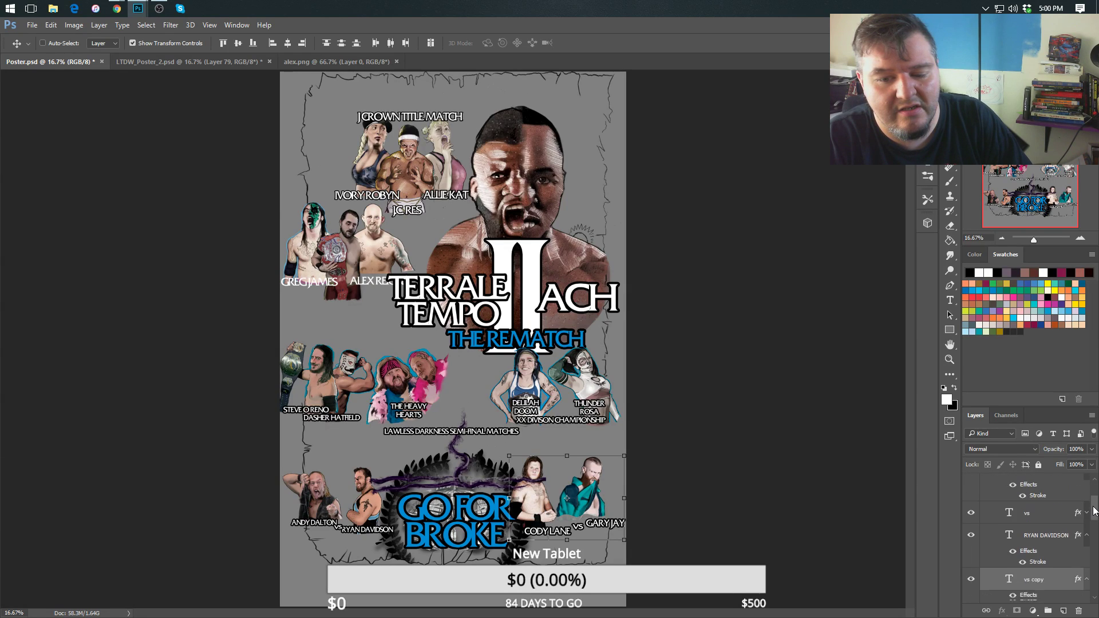
{"action": "left_click", "coordinate": [994, 520]}
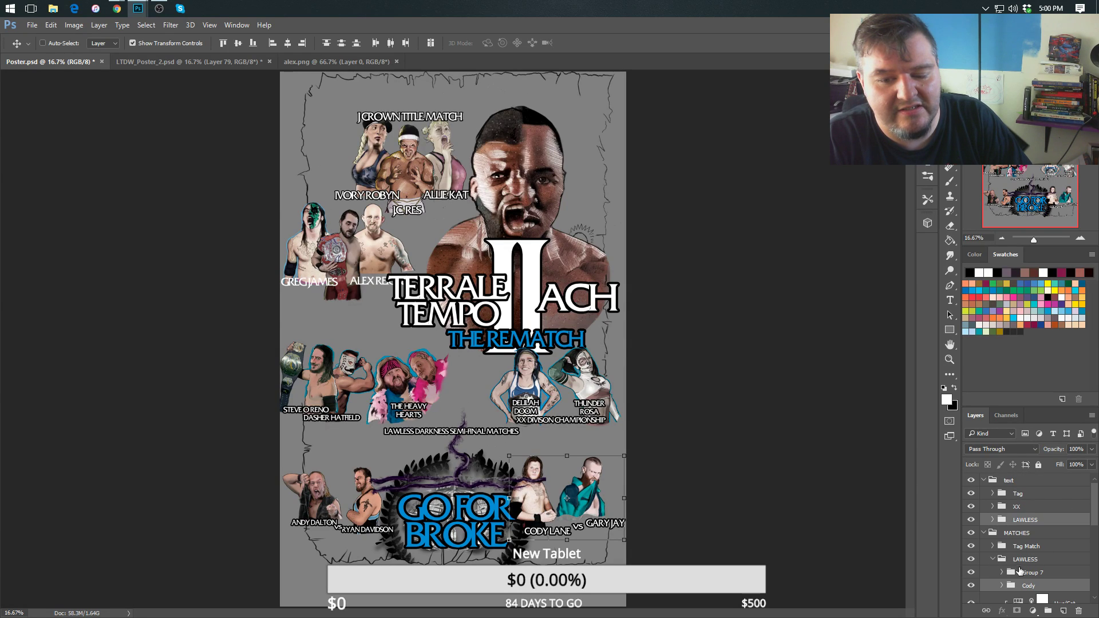
{"action": "left_click", "coordinate": [1025, 572]}
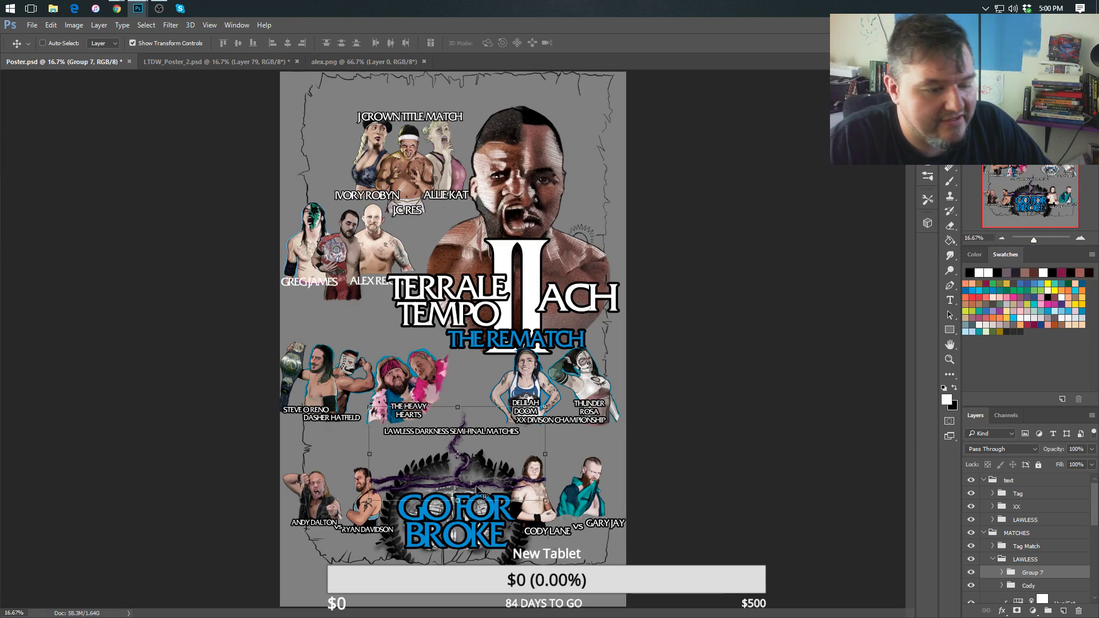
{"action": "left_click_drag", "start_coordinate": [487, 493], "coordinate": [487, 544]}
{"action": "key", "text": "ctrl+t"}
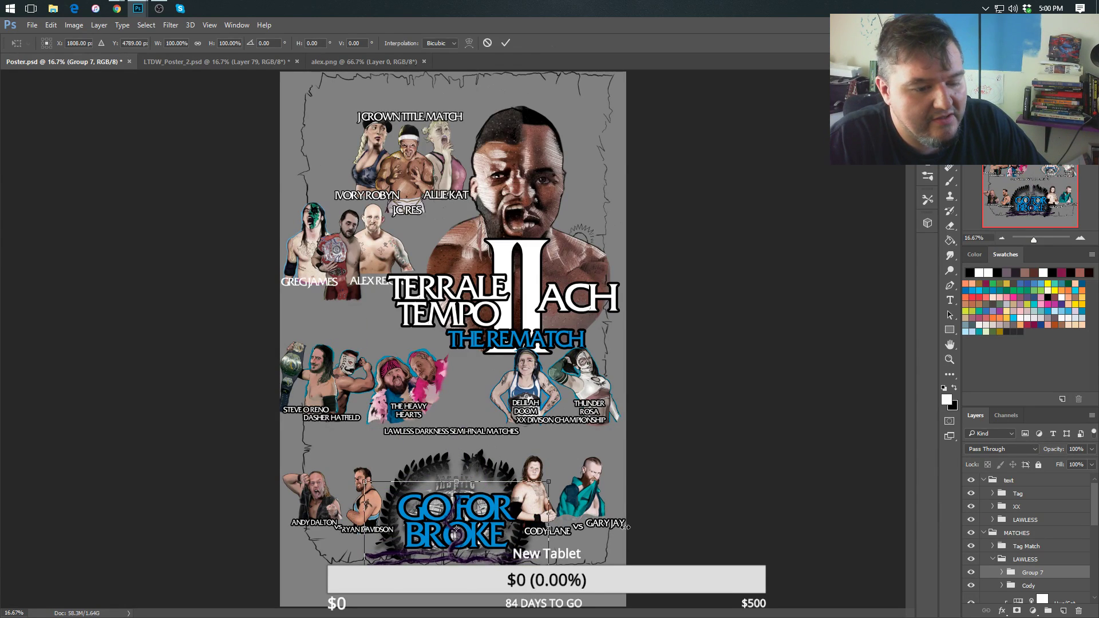
{"action": "left_click_drag", "start_coordinate": [626, 527], "coordinate": [627, 527]}
{"action": "left_click_drag", "start_coordinate": [365, 527], "coordinate": [322, 522]}
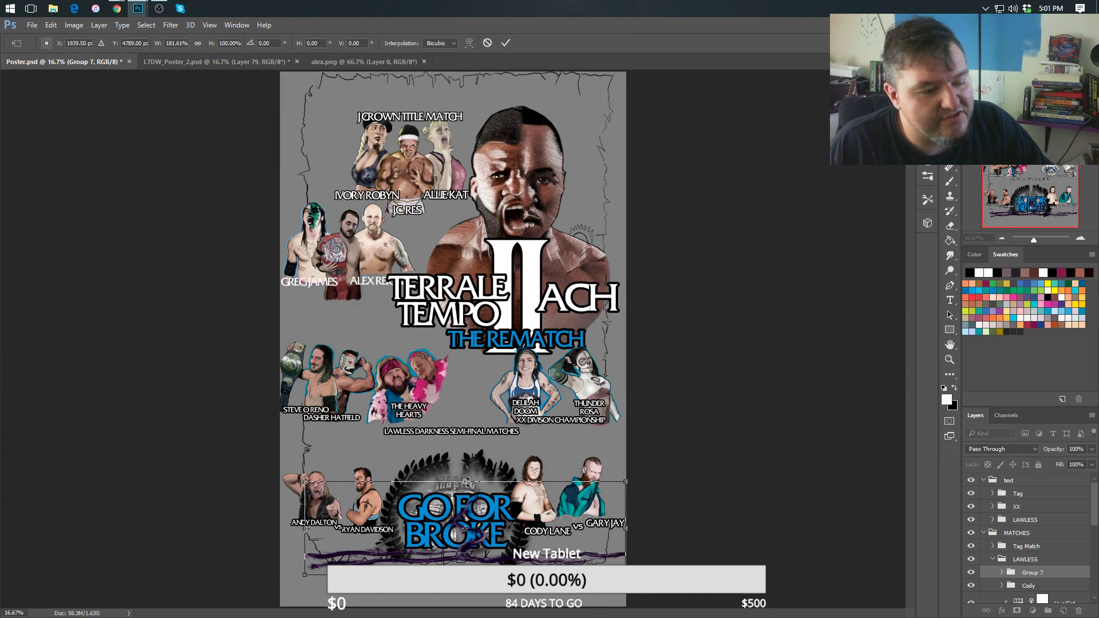
{"action": "left_click_drag", "start_coordinate": [462, 407], "coordinate": [461, 387]}
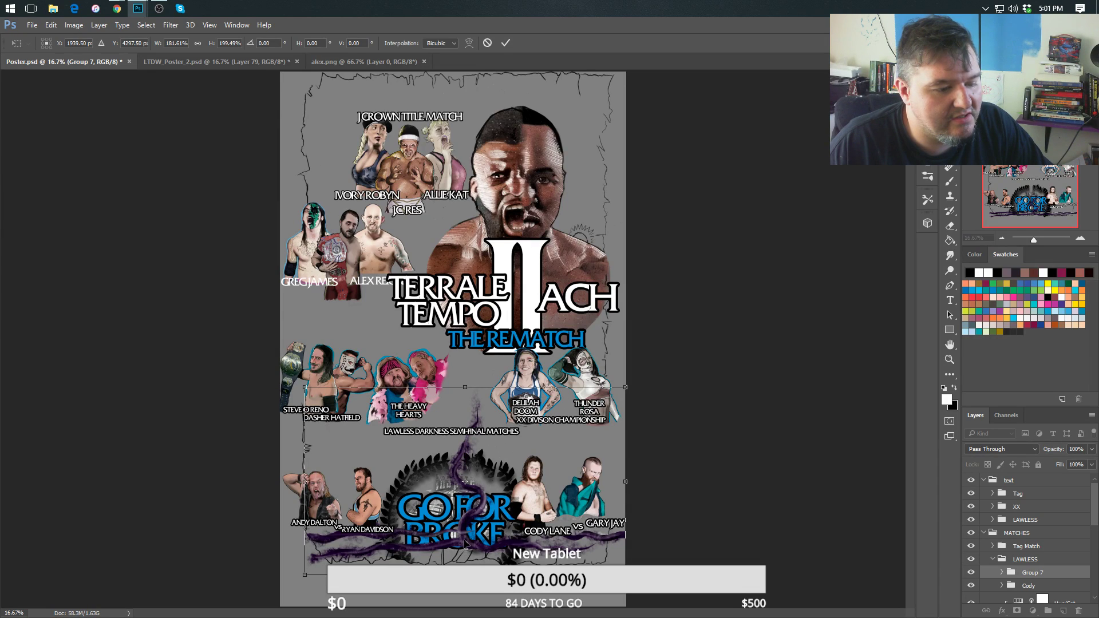
{"action": "mouse_move", "coordinate": [453, 533]}
{"action": "left_mouse_down"}
{"action": "mouse_move", "coordinate": [445, 527]}
{"action": "mouse_move", "coordinate": [462, 519]}
{"action": "left_mouse_up"}
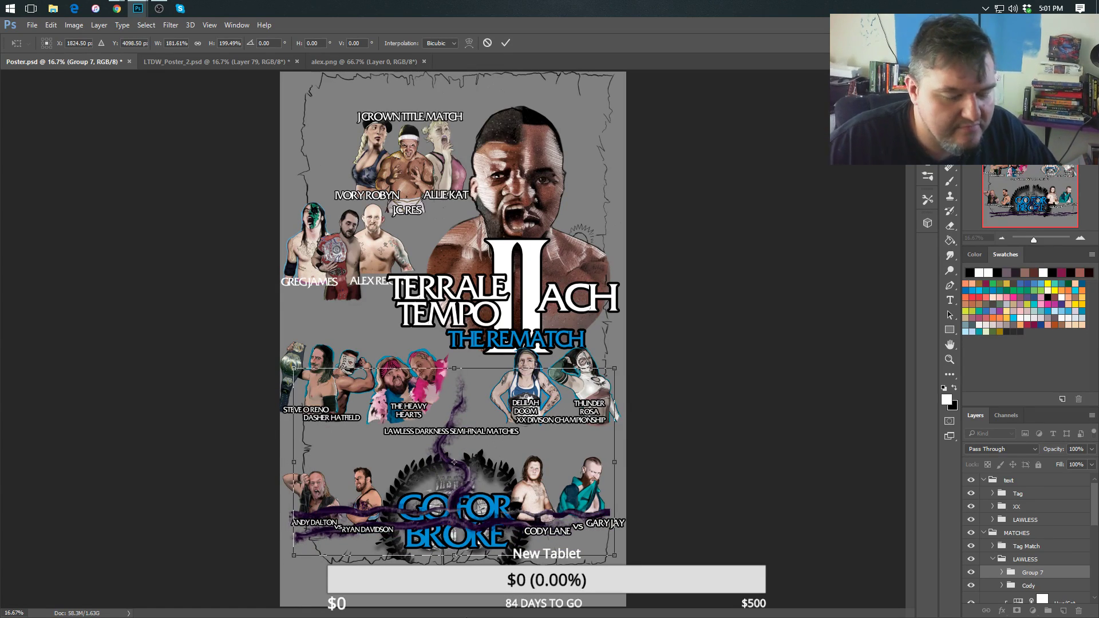
{"action": "key", "text": "Return"}
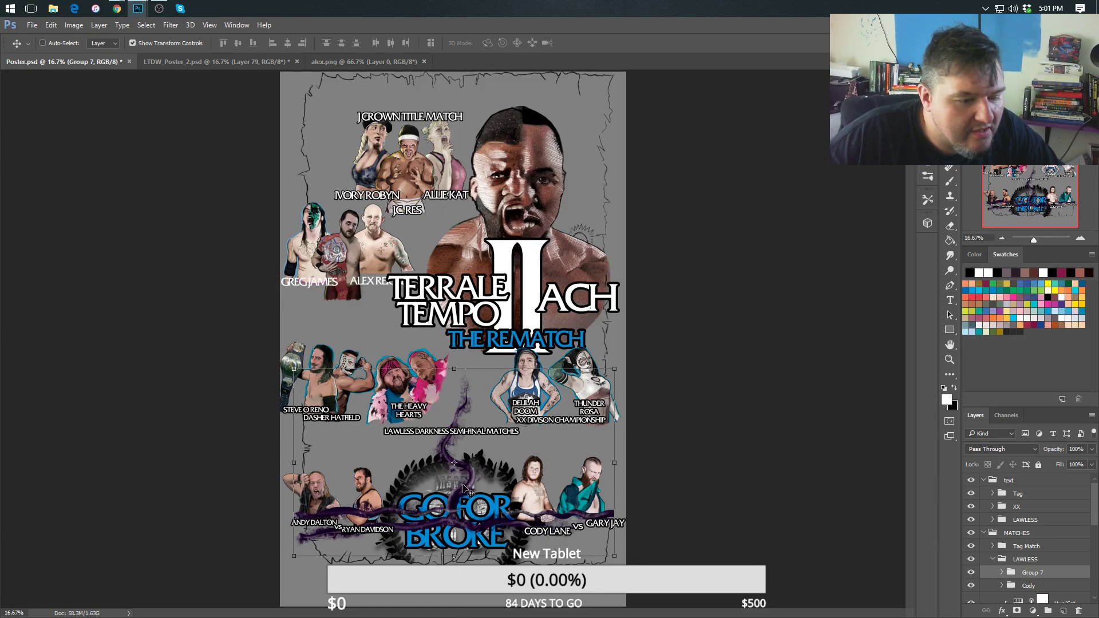
{"action": "left_click_drag", "start_coordinate": [462, 486], "coordinate": [466, 496]}
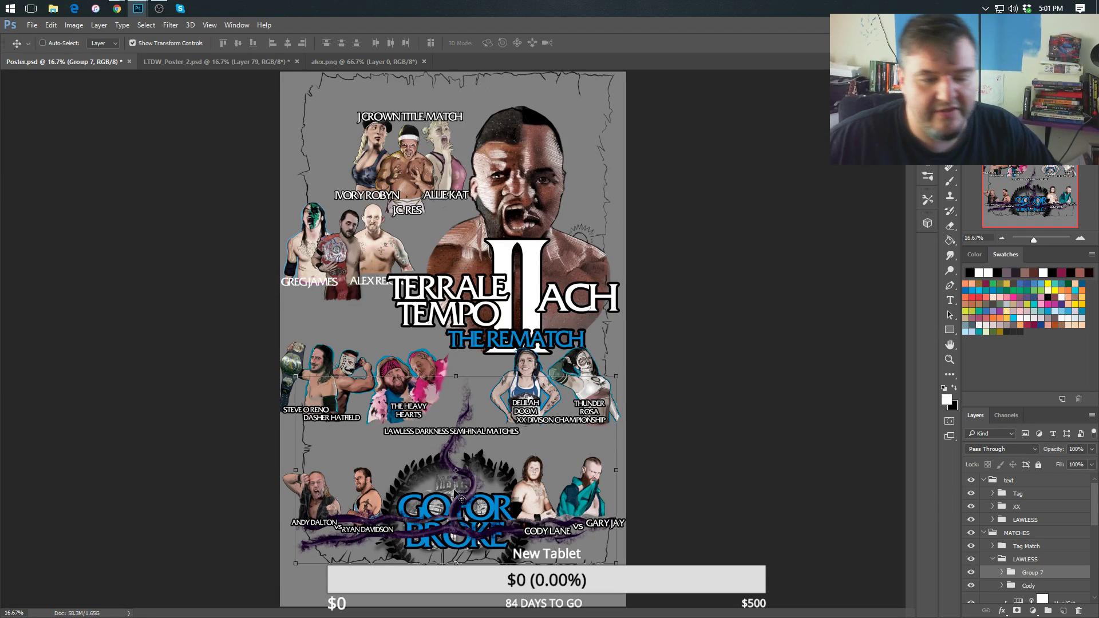
{"action": "left_click", "coordinate": [992, 559]}
{"action": "left_click", "coordinate": [993, 520]}
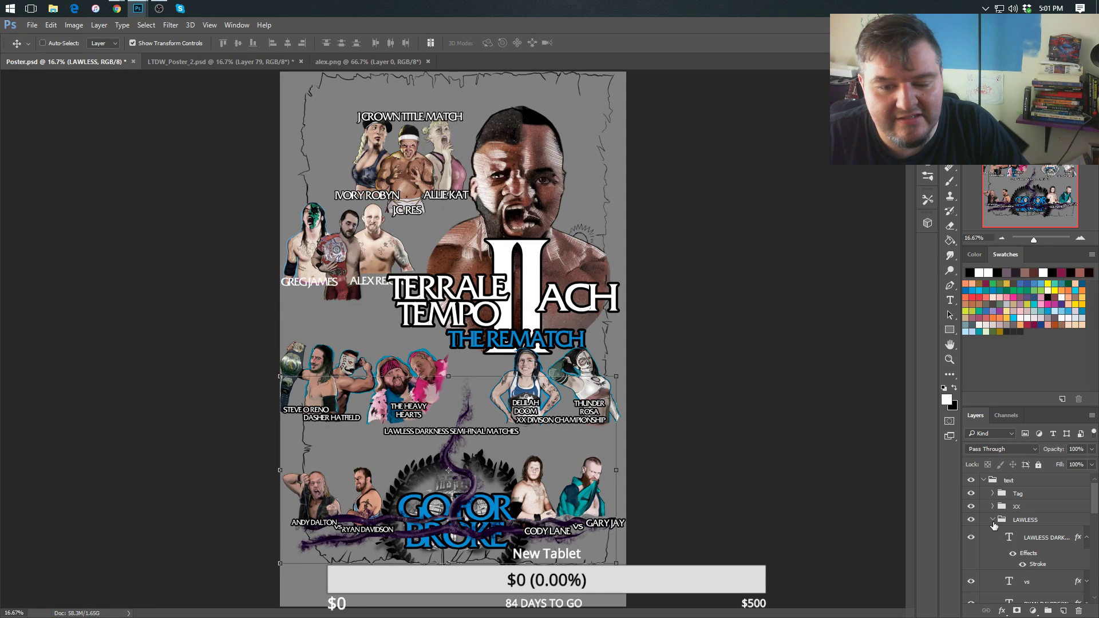
{"action": "left_click_drag", "start_coordinate": [1096, 501], "coordinate": [1095, 540]}
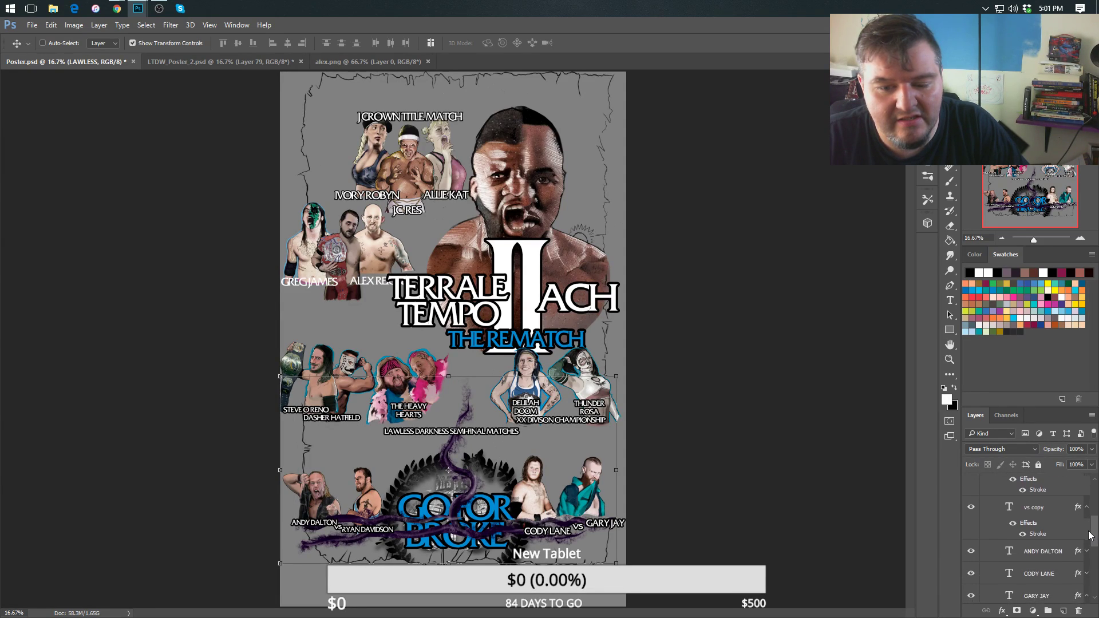
{"action": "left_click", "coordinate": [1027, 544]}
{"action": "left_click", "coordinate": [950, 300]}
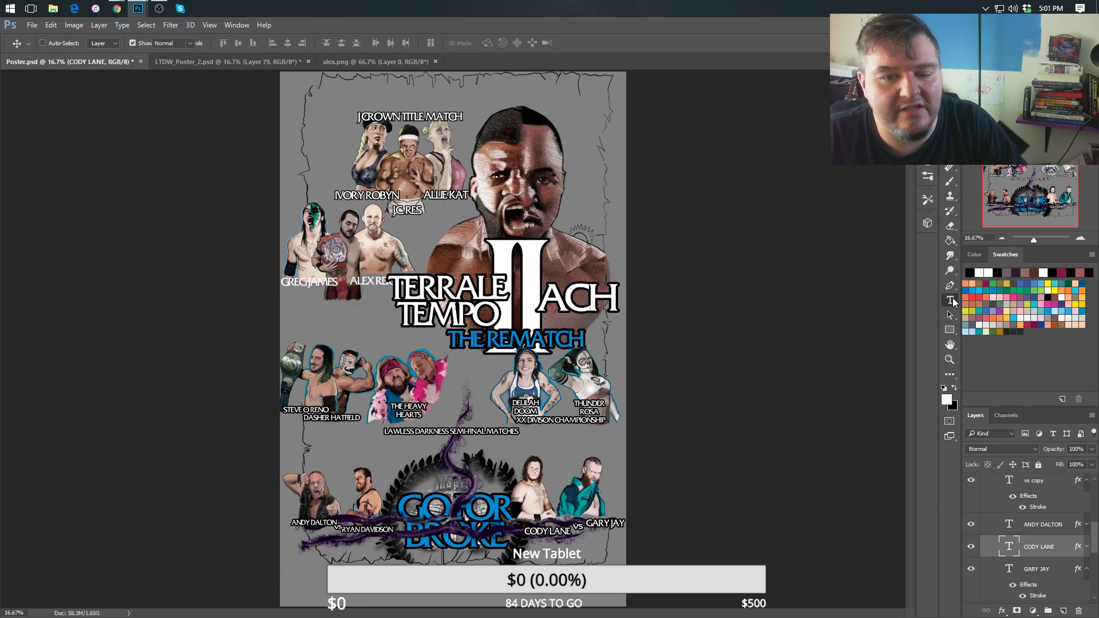
{"action": "left_click", "coordinate": [527, 532]}
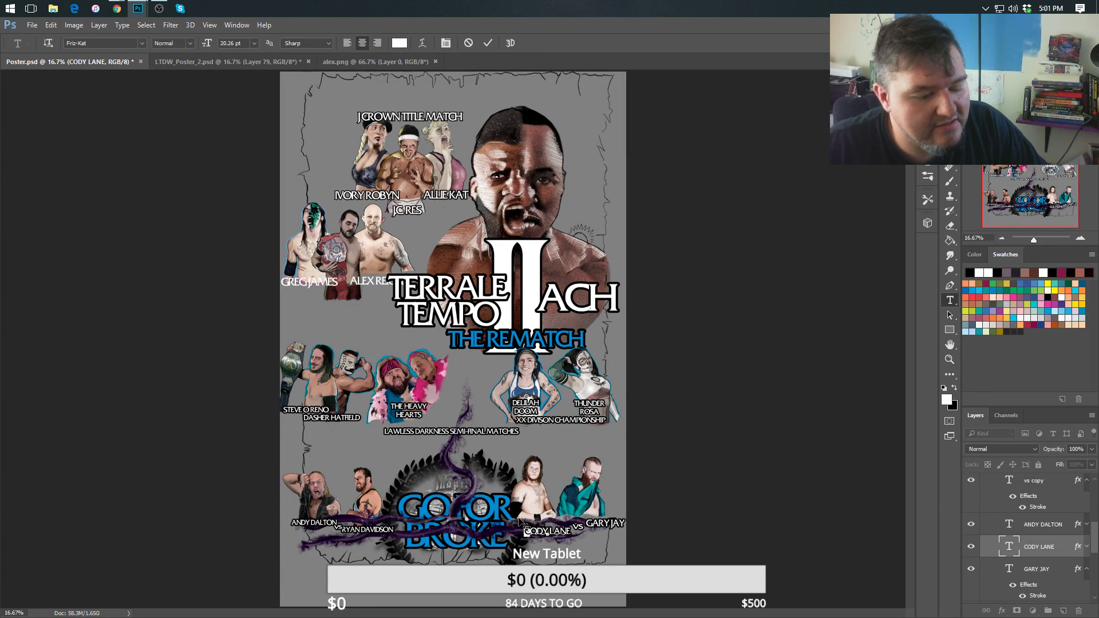
{"action": "key", "text": "BackSpace"}
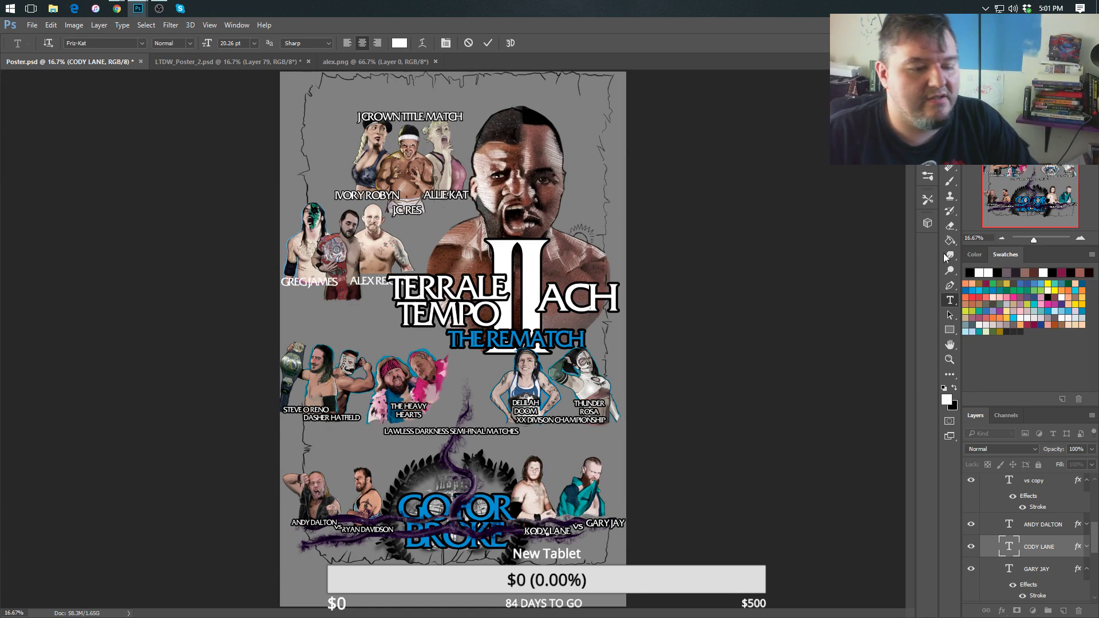
{"action": "type", "text": "K"}
{"action": "left_click", "coordinate": [950, 77]}
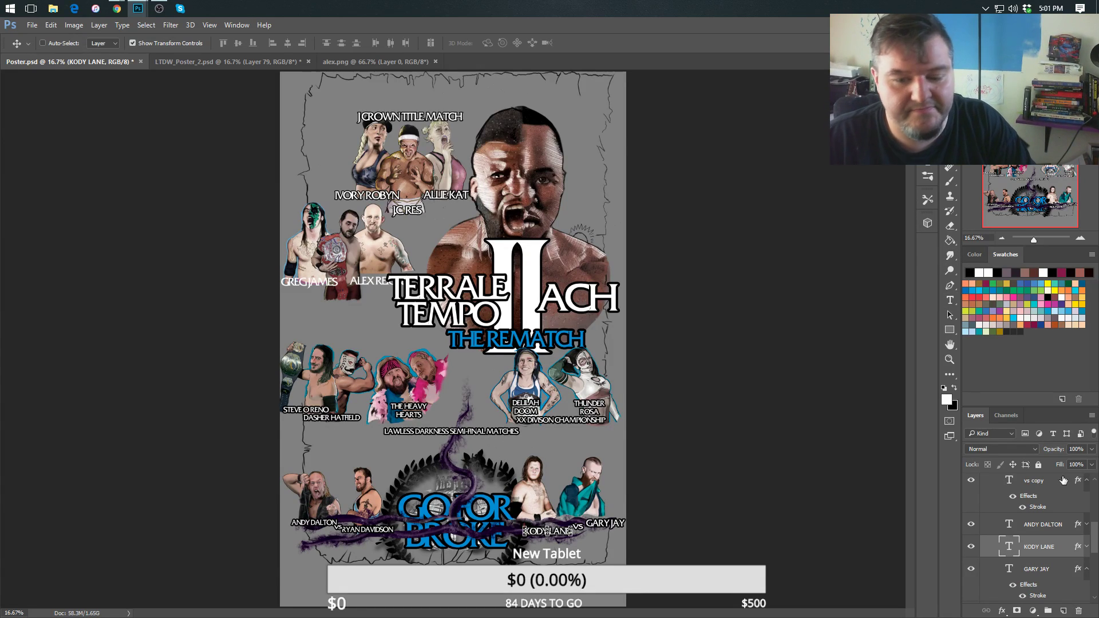
Find Group 7 inside the LAWLESS group in the Layers panel.
{"action": "left_click_drag", "start_coordinate": [1098, 541], "coordinate": [1086, 592]}
{"action": "scroll", "coordinate": [1084, 581], "scroll_direction": "up", "scroll_amount": 3}
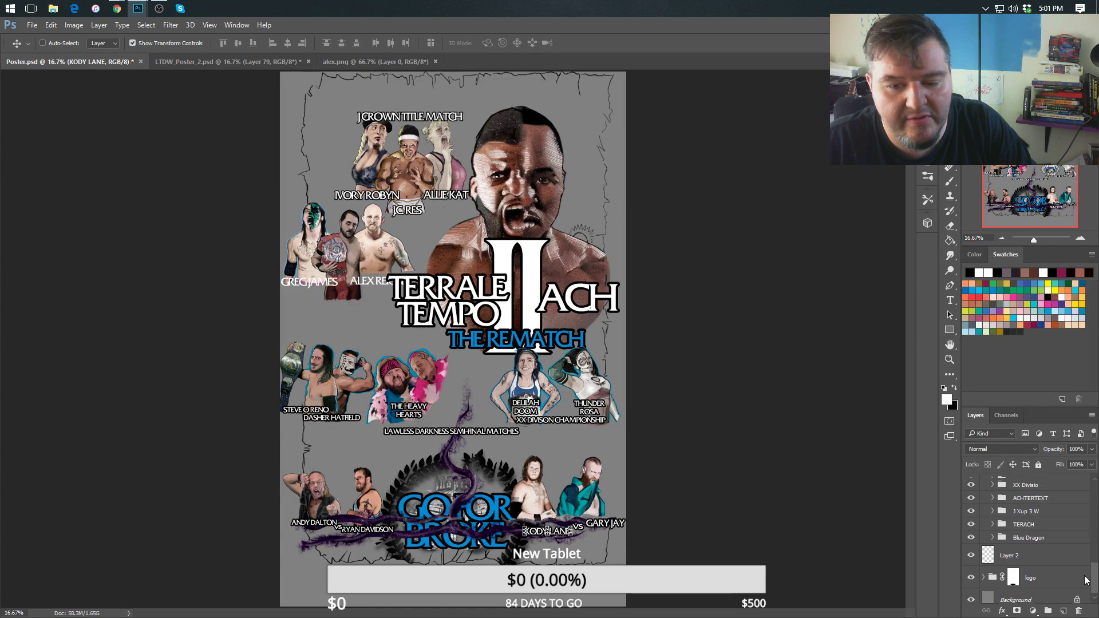
{"action": "scroll", "coordinate": [1082, 572], "scroll_direction": "up", "scroll_amount": 1}
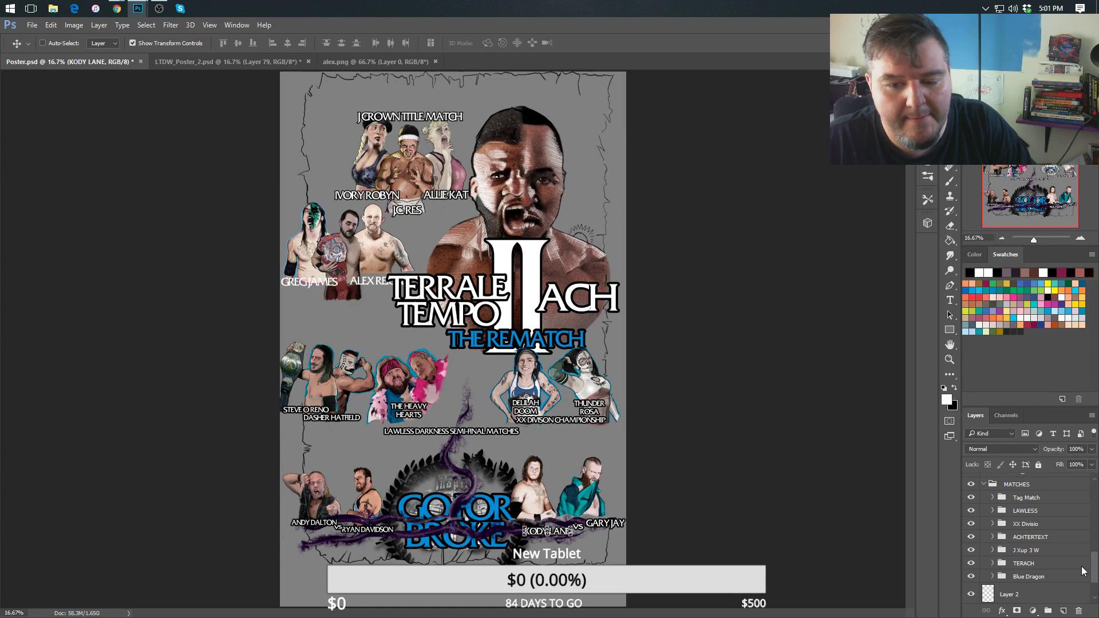
{"action": "left_click", "coordinate": [993, 510]}
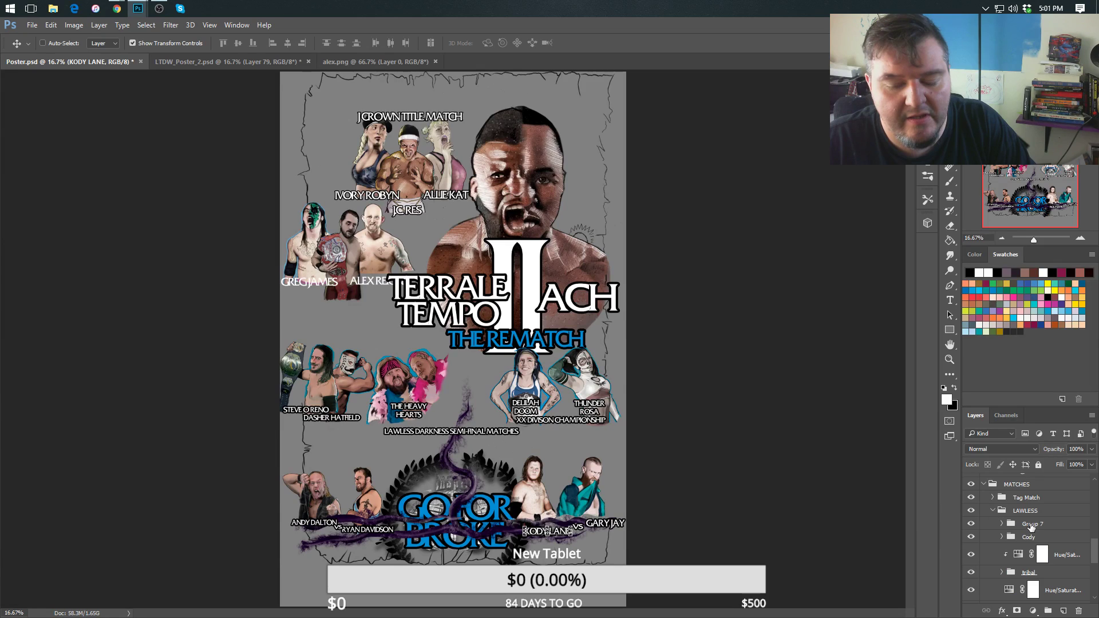
{"action": "left_click", "coordinate": [1033, 525]}
{"action": "left_click", "coordinate": [993, 510]}
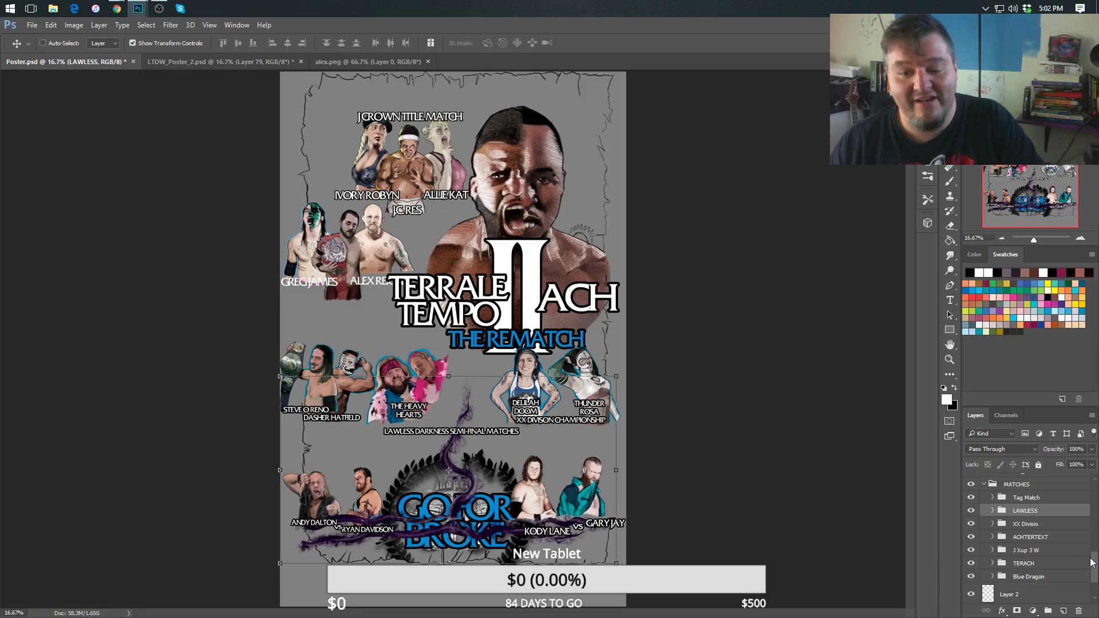
{"action": "scroll", "coordinate": [1091, 563], "scroll_direction": "down", "scroll_amount": 2}
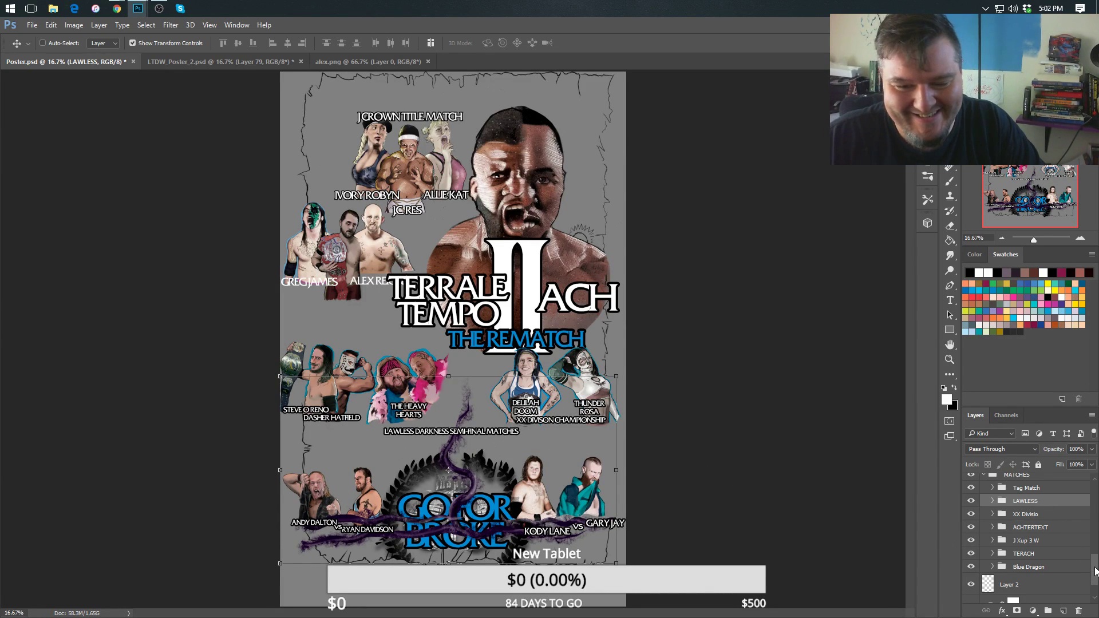
{"action": "scroll", "coordinate": [1025, 547], "scroll_direction": "up", "scroll_amount": 1}
Move Group 7, the purple smoke, out of LAWLESS to sit below the logo group.
{"action": "left_click", "coordinate": [992, 528]}
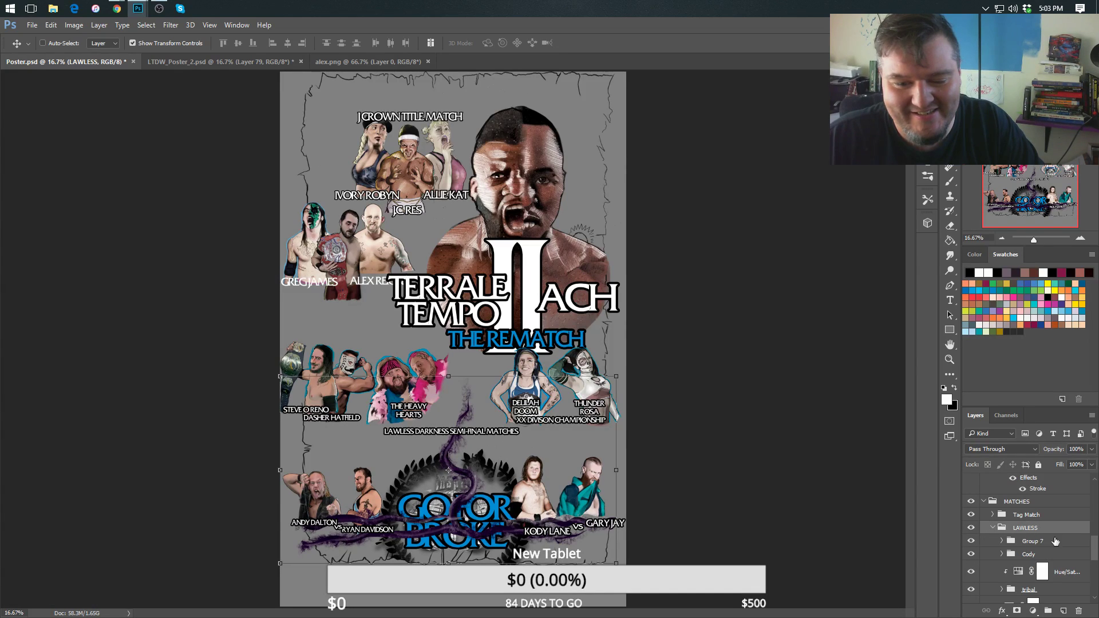
{"action": "left_click_drag", "start_coordinate": [1094, 549], "coordinate": [1094, 558]}
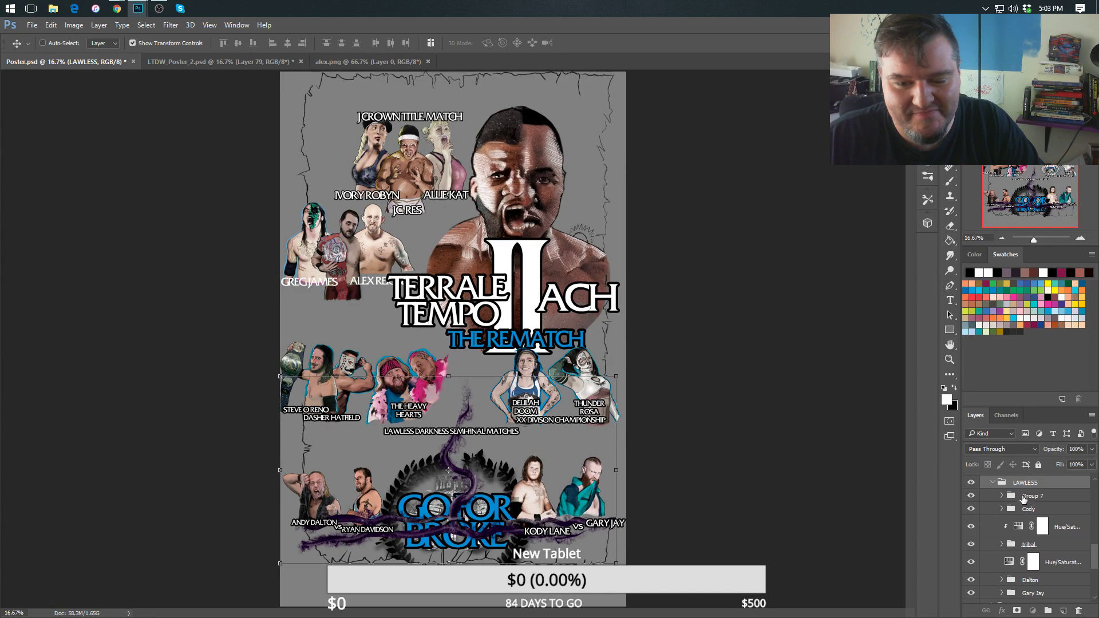
{"action": "left_click_drag", "start_coordinate": [1022, 499], "coordinate": [994, 505]}
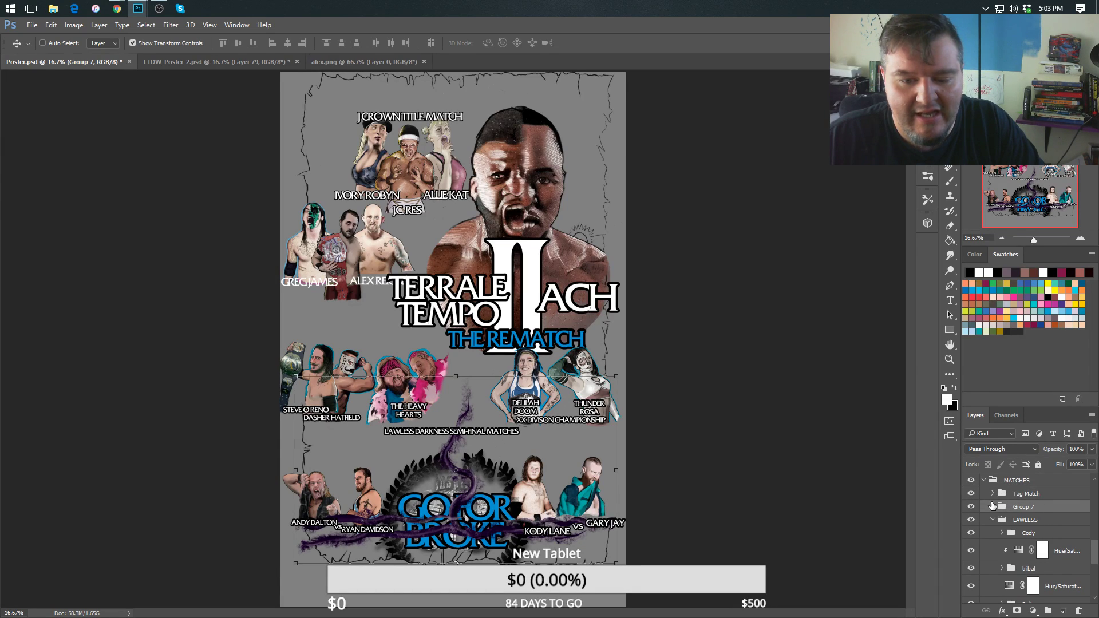
{"action": "left_click", "coordinate": [992, 520]}
{"action": "mouse_move", "coordinate": [1095, 565]}
{"action": "left_mouse_down"}
{"action": "mouse_move", "coordinate": [1092, 574]}
{"action": "mouse_move", "coordinate": [1092, 565]}
{"action": "left_mouse_up"}
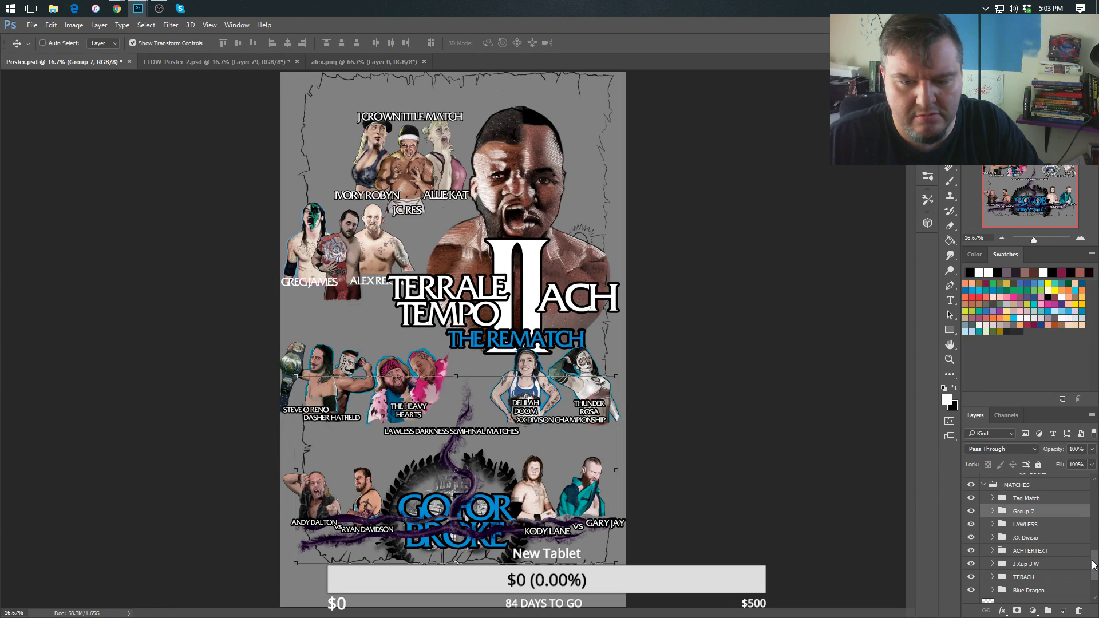
{"action": "left_click_drag", "start_coordinate": [1030, 406], "coordinate": [1029, 352]}
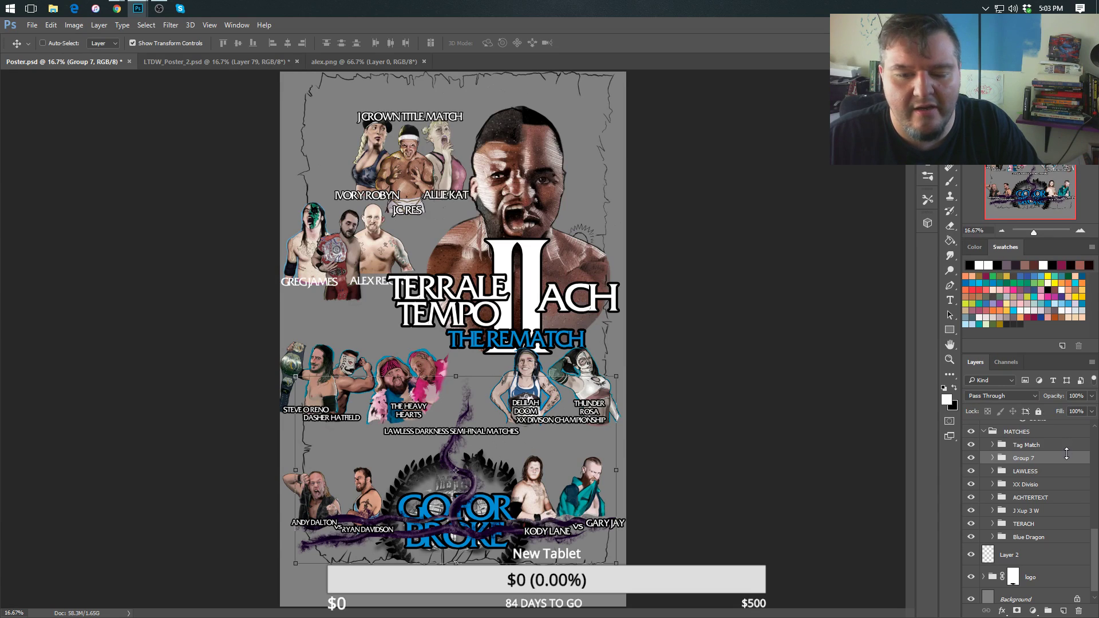
{"action": "left_click_drag", "start_coordinate": [1023, 461], "coordinate": [1006, 587]}
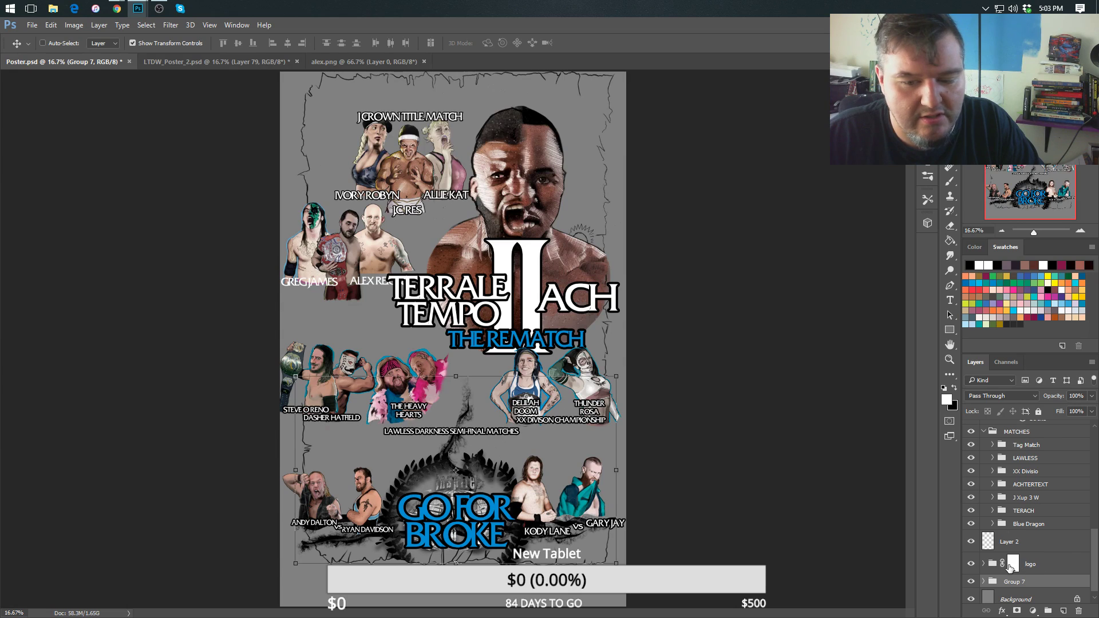
Clip the logo's Black & White 1 adjustment to Layer 3 only.
{"action": "left_click", "coordinate": [985, 567]}
{"action": "left_click", "coordinate": [984, 566]}
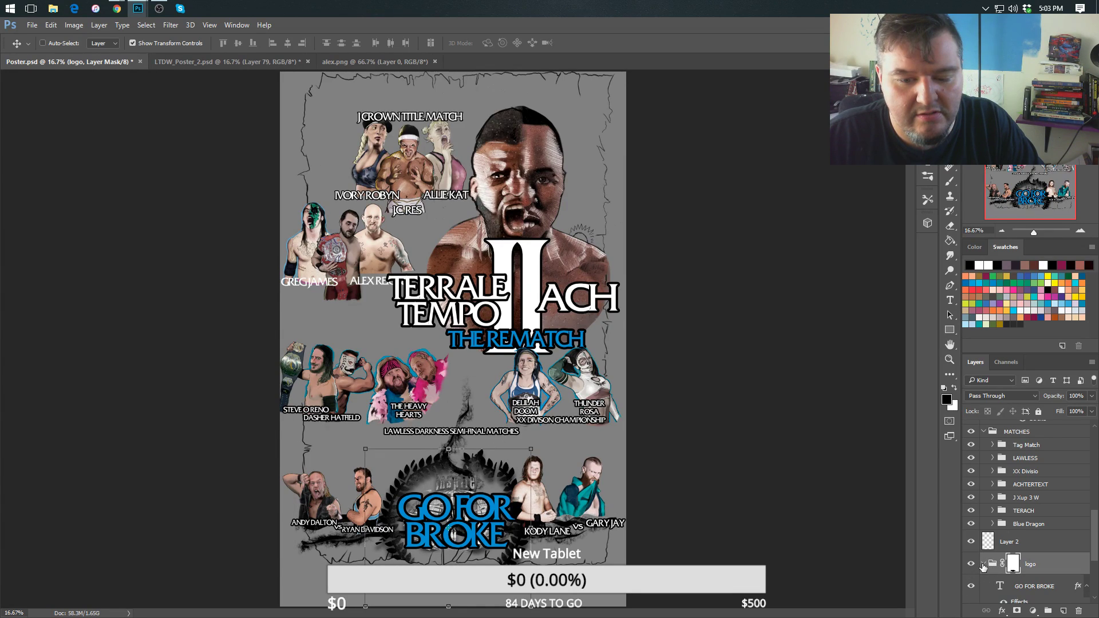
{"action": "scroll", "coordinate": [1094, 536], "scroll_direction": "down", "scroll_amount": 5}
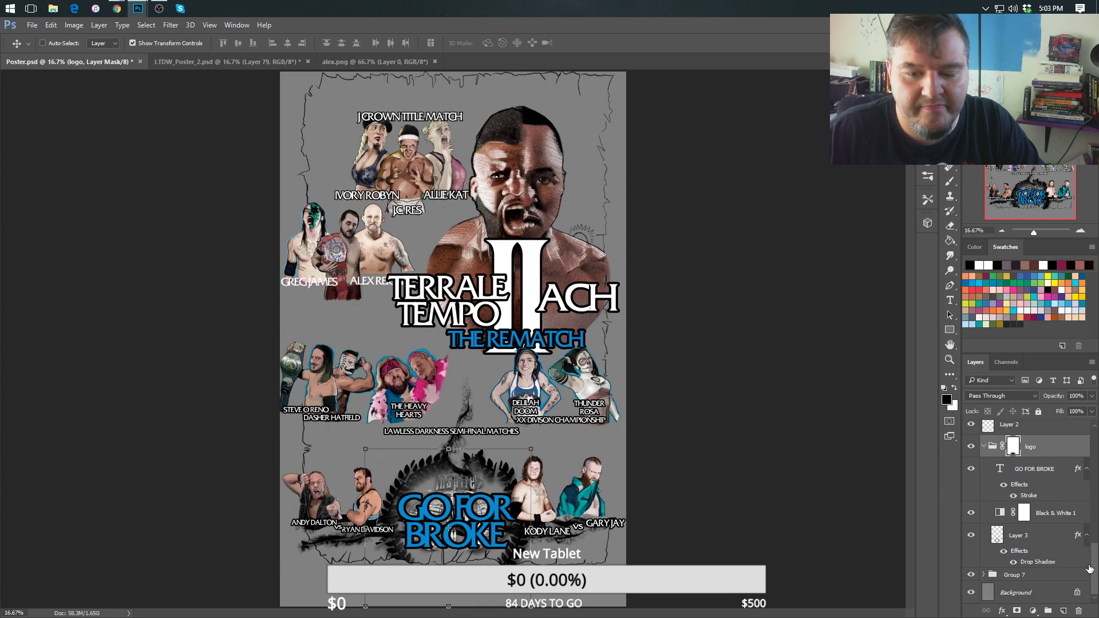
{"action": "left_click", "coordinate": [1038, 513]}
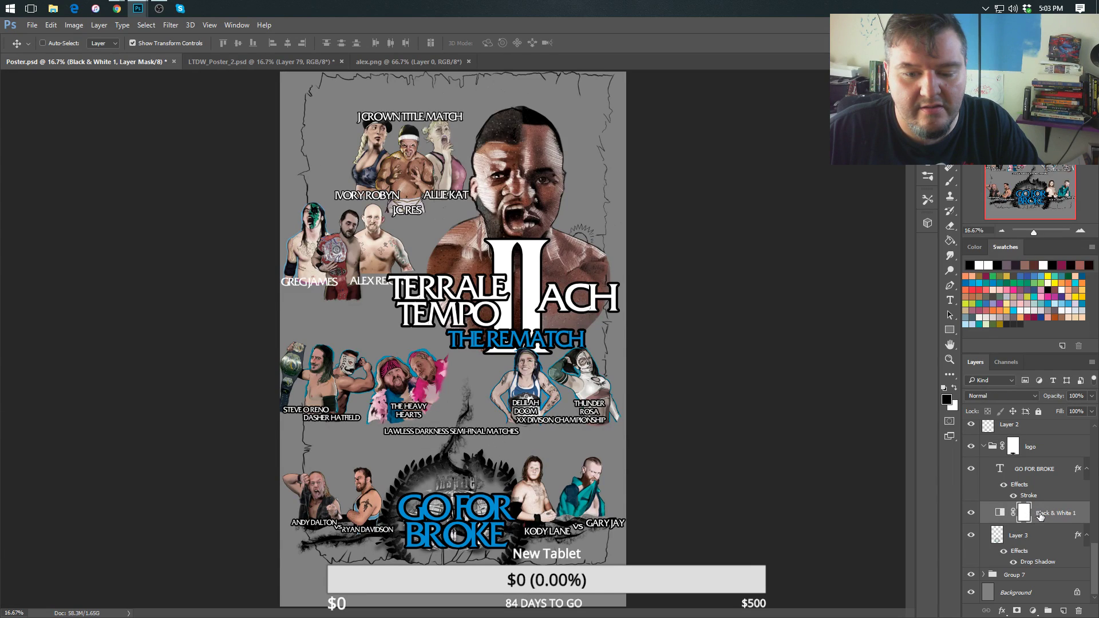
{"action": "right_click", "coordinate": [1041, 515]}
{"action": "left_click", "coordinate": [929, 308]}
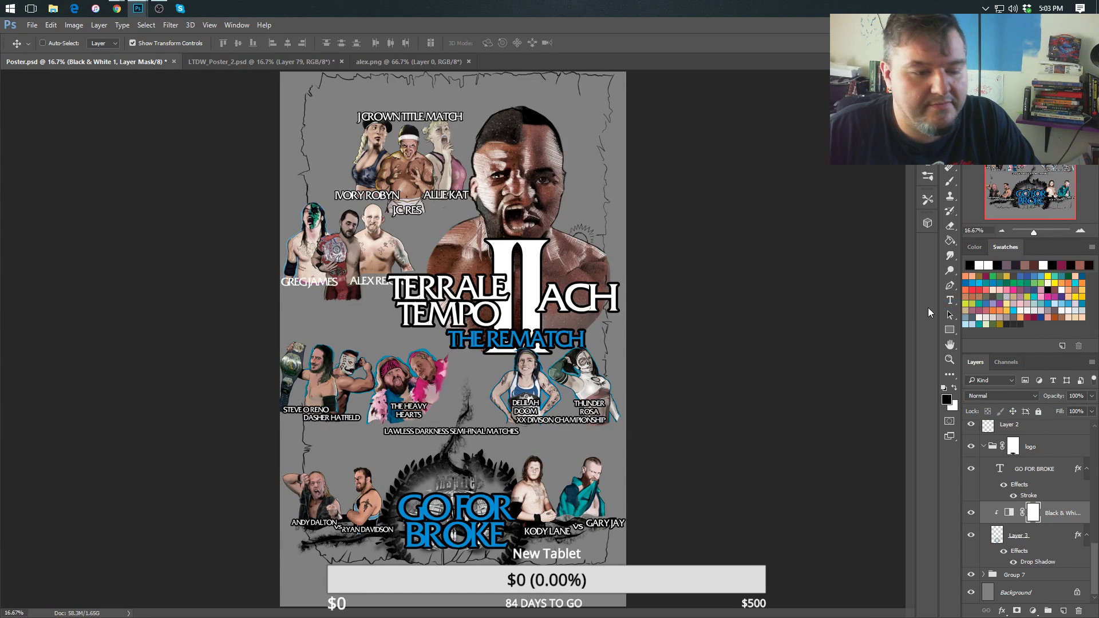
{"action": "left_click", "coordinate": [985, 447]}
{"action": "scroll", "coordinate": [1095, 555], "scroll_direction": "up", "scroll_amount": 3}
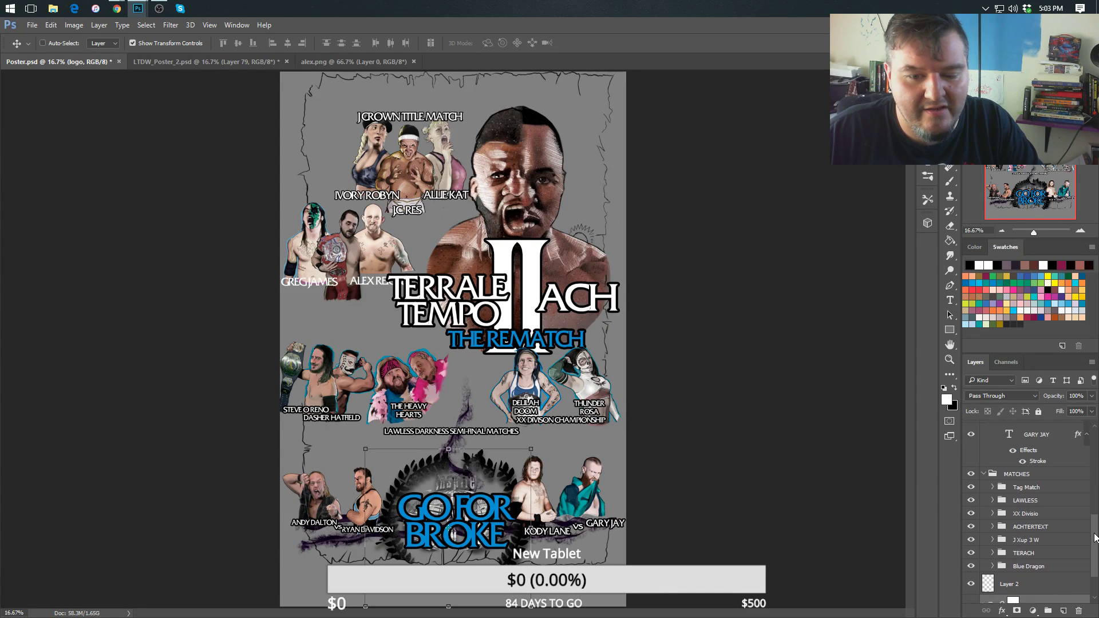
Drag the LAWLESS DARKNESS SEMI-FINAL MATCHES caption down to sit just above the GO FOR BROKE logo.
{"action": "left_click", "coordinate": [985, 485]}
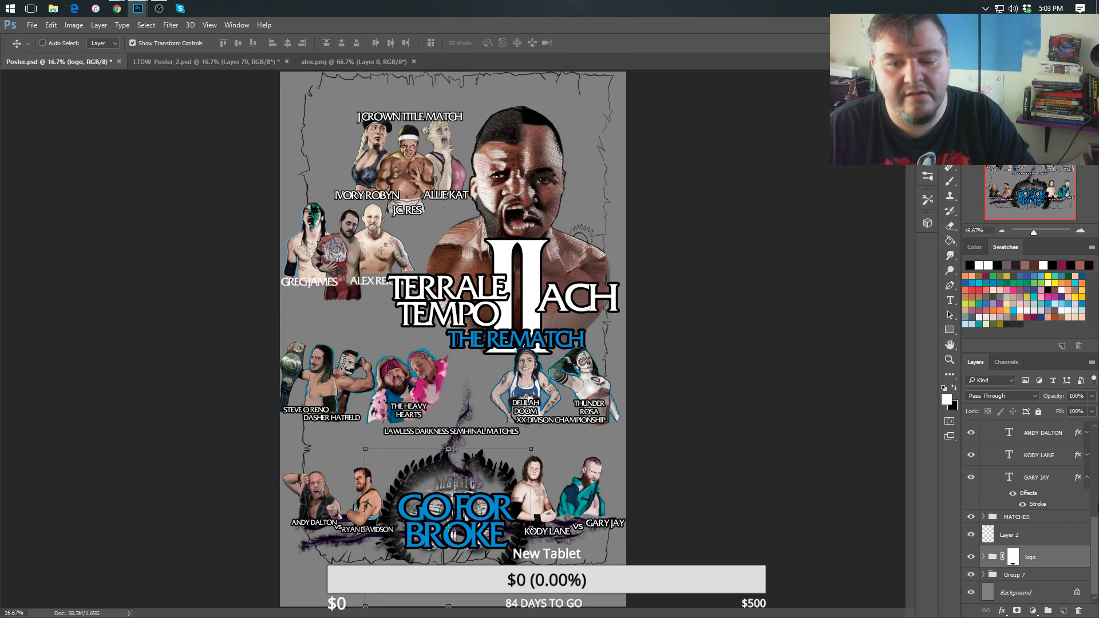
{"action": "left_click_drag", "start_coordinate": [1090, 539], "coordinate": [1089, 447]}
{"action": "left_click", "coordinate": [1043, 485]}
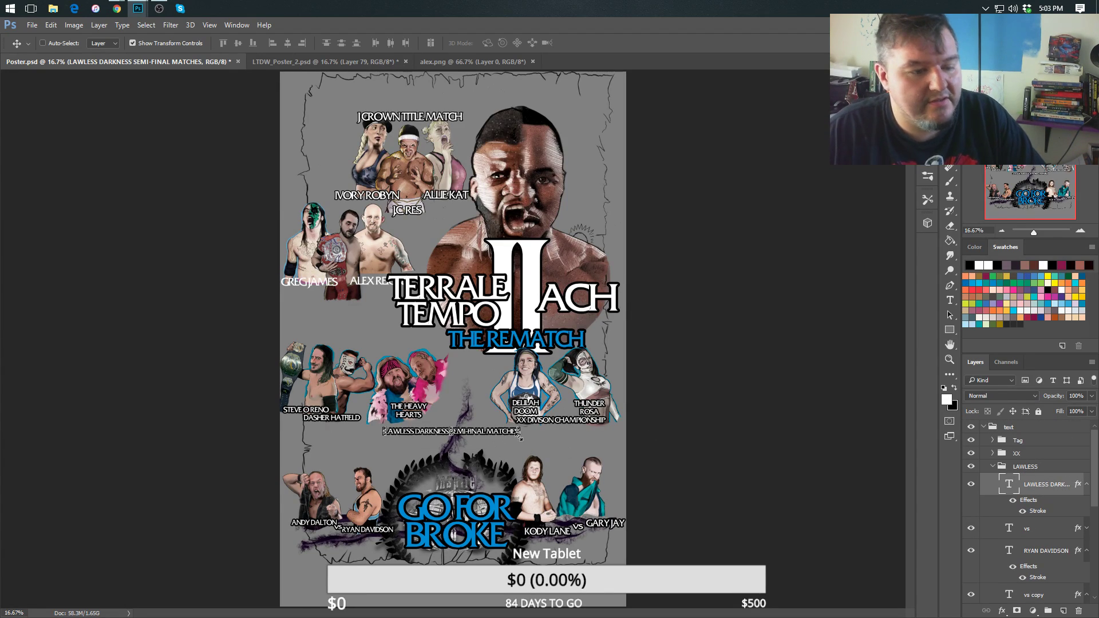
{"action": "left_click_drag", "start_coordinate": [503, 438], "coordinate": [493, 467]}
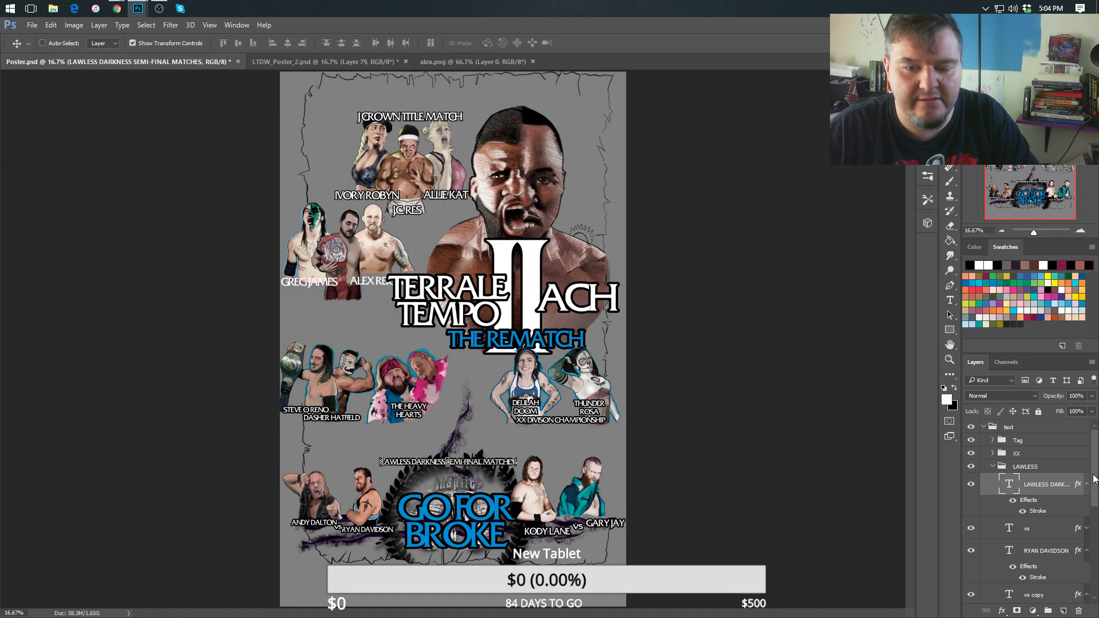
{"action": "left_click_drag", "start_coordinate": [1095, 479], "coordinate": [1095, 493]}
Select the RYAN DAVIDSON, vs and ANDY DALTON labels and show the MATCHES and LAWLESS layers.
{"action": "left_click", "coordinate": [1014, 529]}
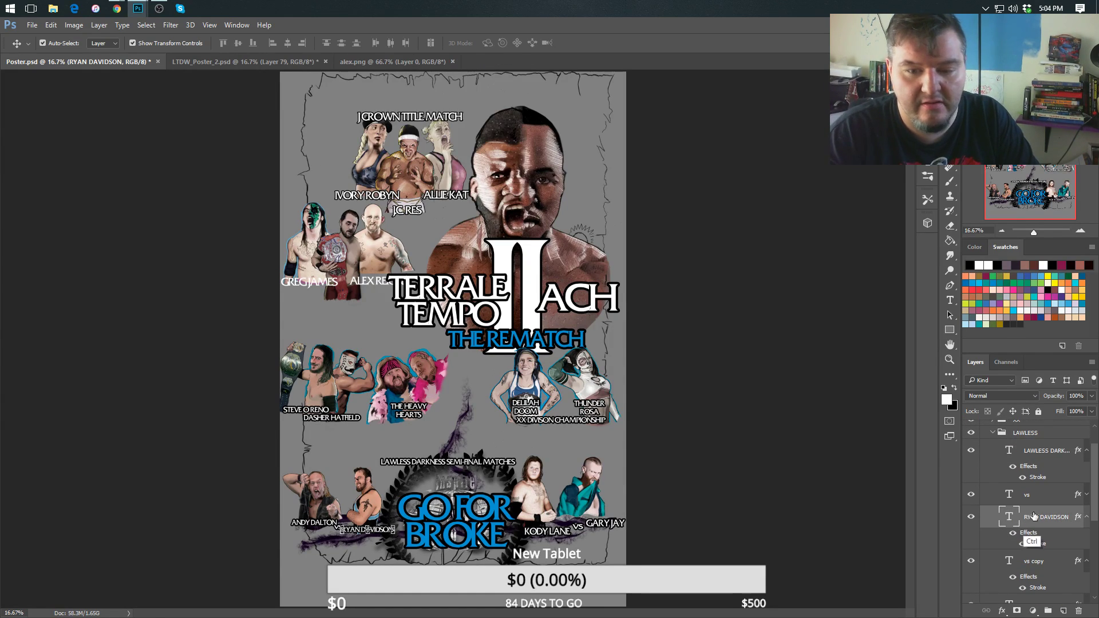
{"action": "left_click", "coordinate": [1091, 496], "text": "ctrl"}
{"action": "scroll", "coordinate": [1093, 501], "scroll_direction": "down", "scroll_amount": 3}
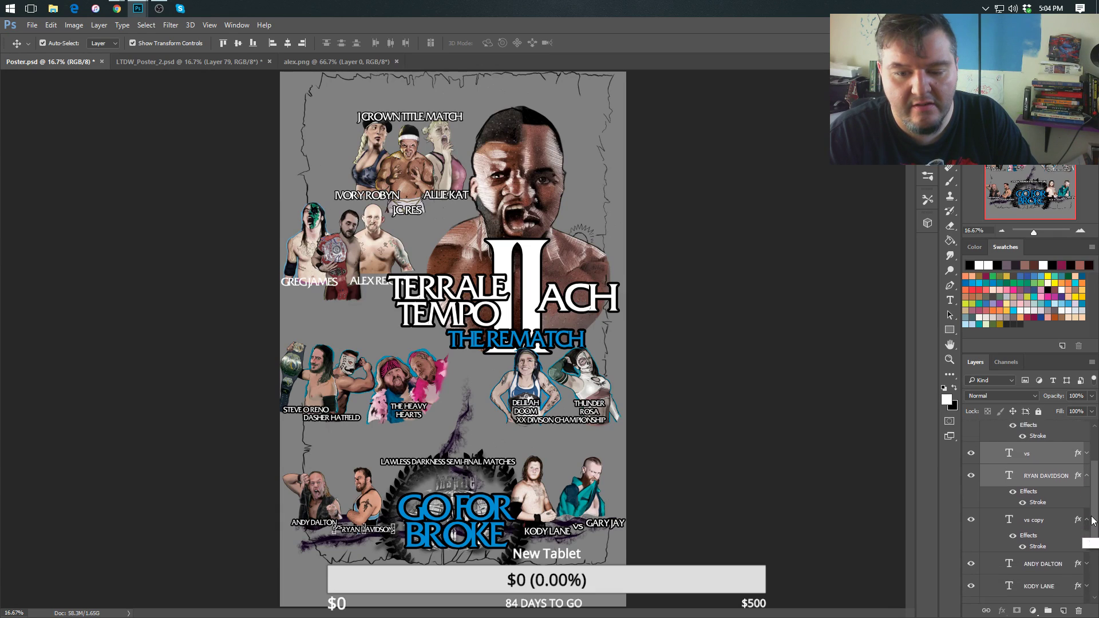
{"action": "left_click", "coordinate": [1042, 541], "text": "ctrl"}
{"action": "scroll", "coordinate": [1095, 515], "scroll_direction": "down", "scroll_amount": 5}
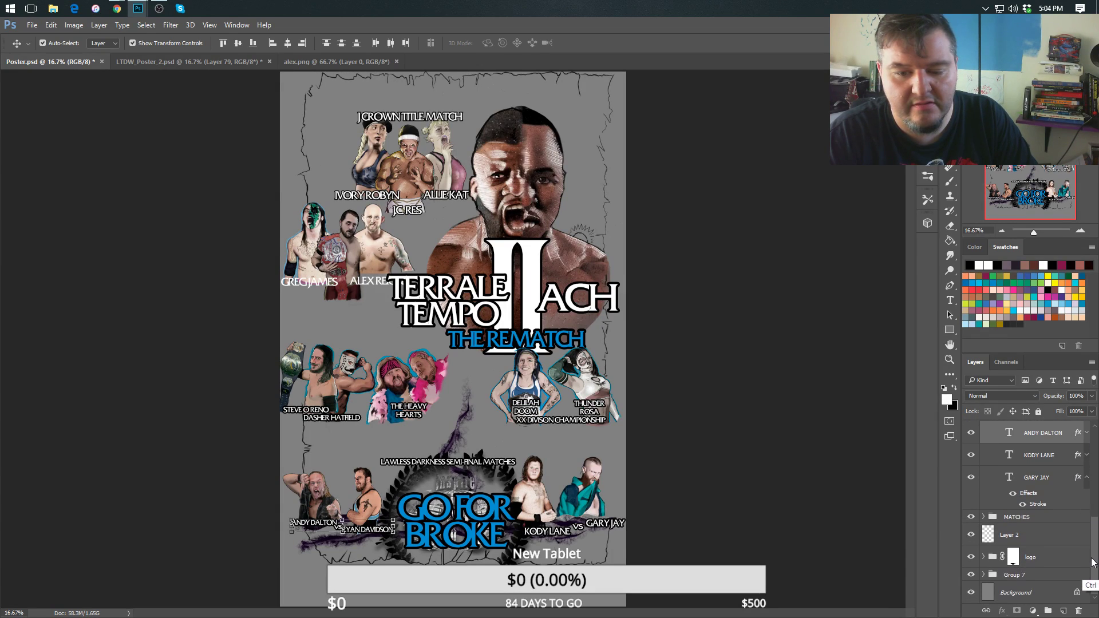
{"action": "left_click", "coordinate": [984, 517]}
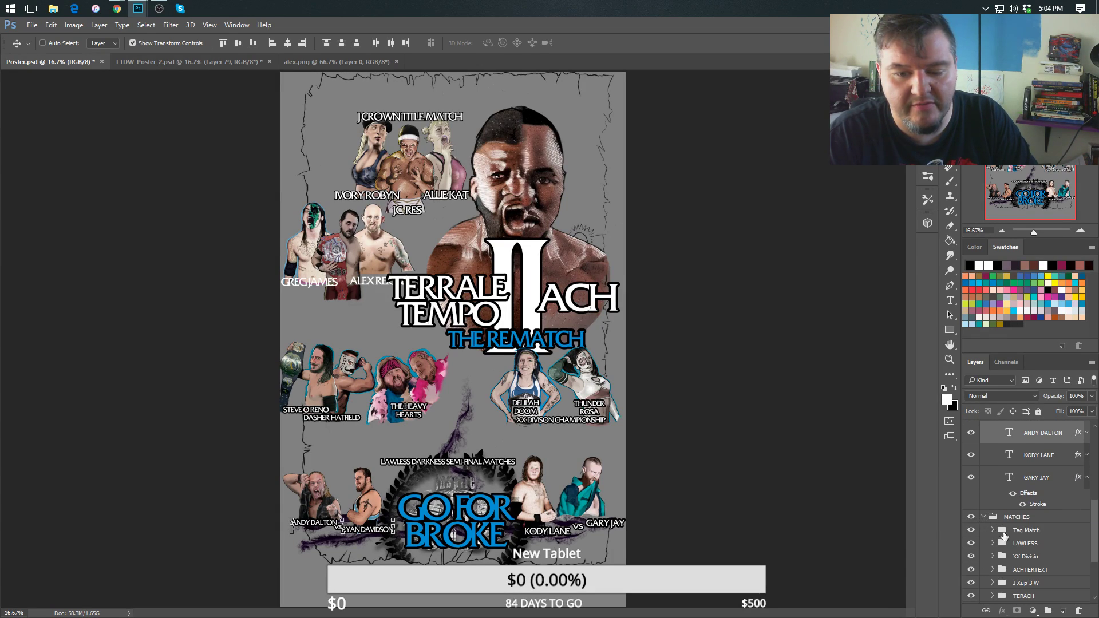
{"action": "left_click", "coordinate": [993, 543]}
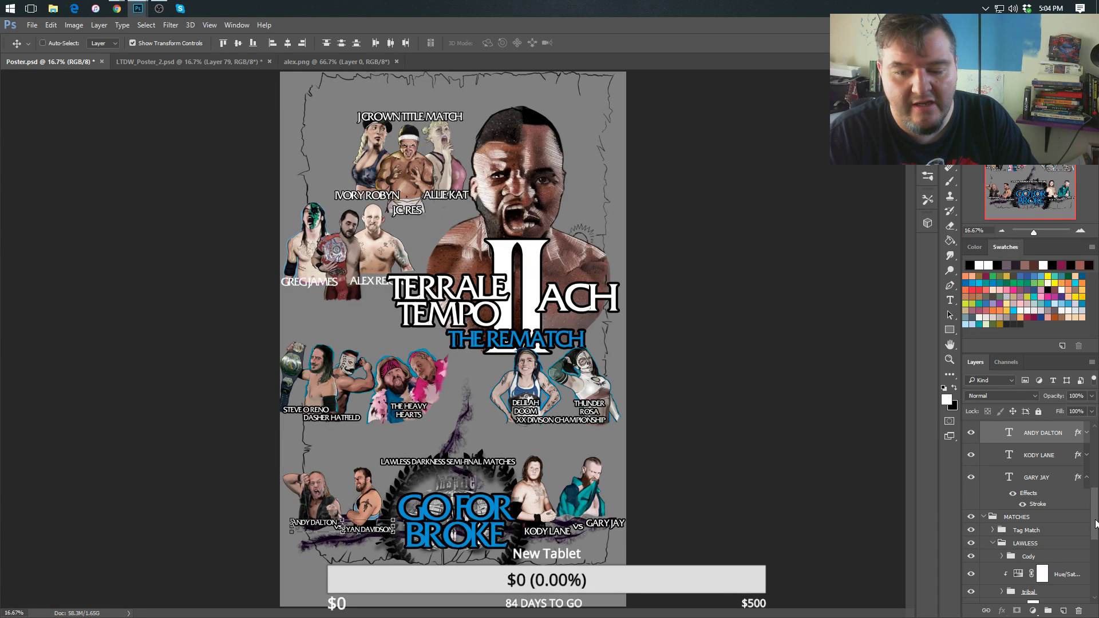
{"action": "scroll", "coordinate": [1095, 520], "scroll_direction": "down", "scroll_amount": 5}
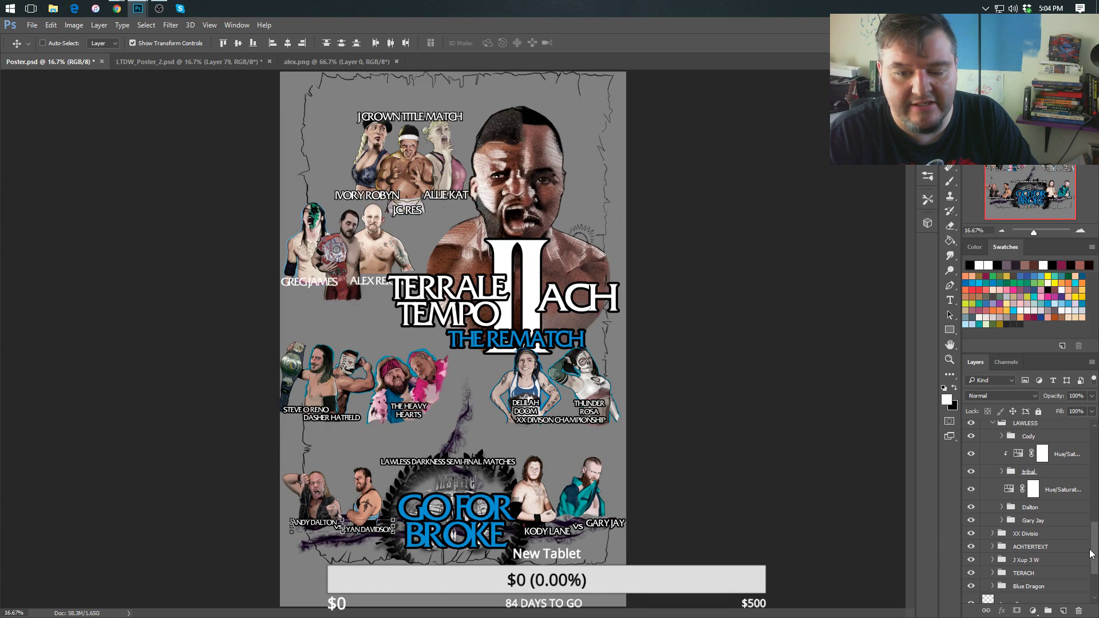
Scale the lower-left wrestler figure and tribal layers up proportionally to about 112%.
{"action": "left_click", "coordinate": [1024, 508]}
{"action": "left_click", "coordinate": [1025, 473], "text": "ctrl"}
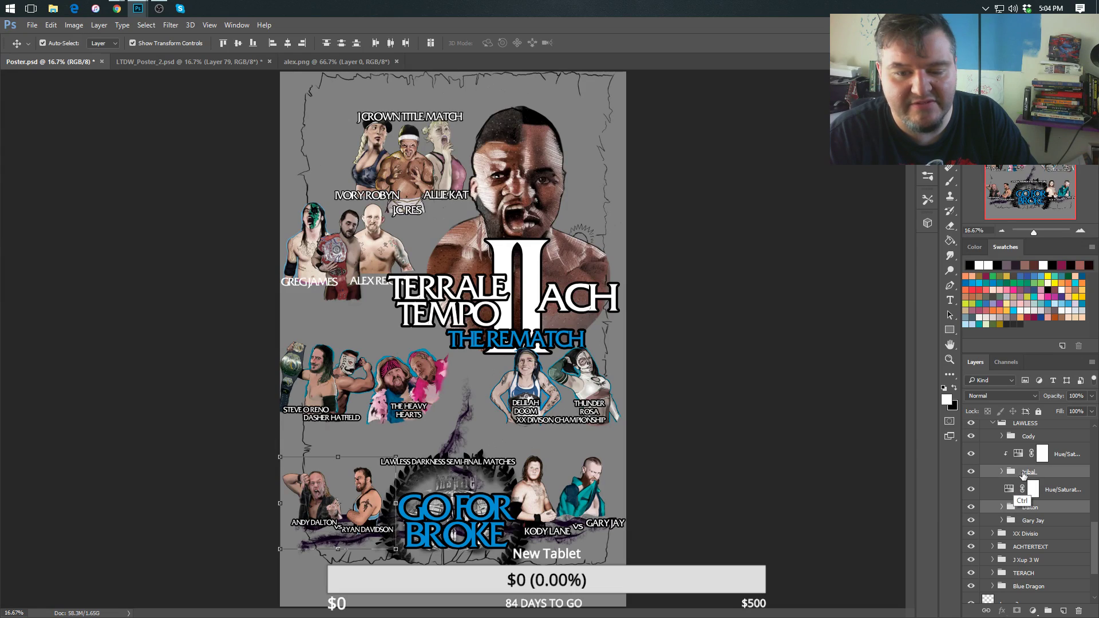
{"action": "key", "text": "ctrl+t"}
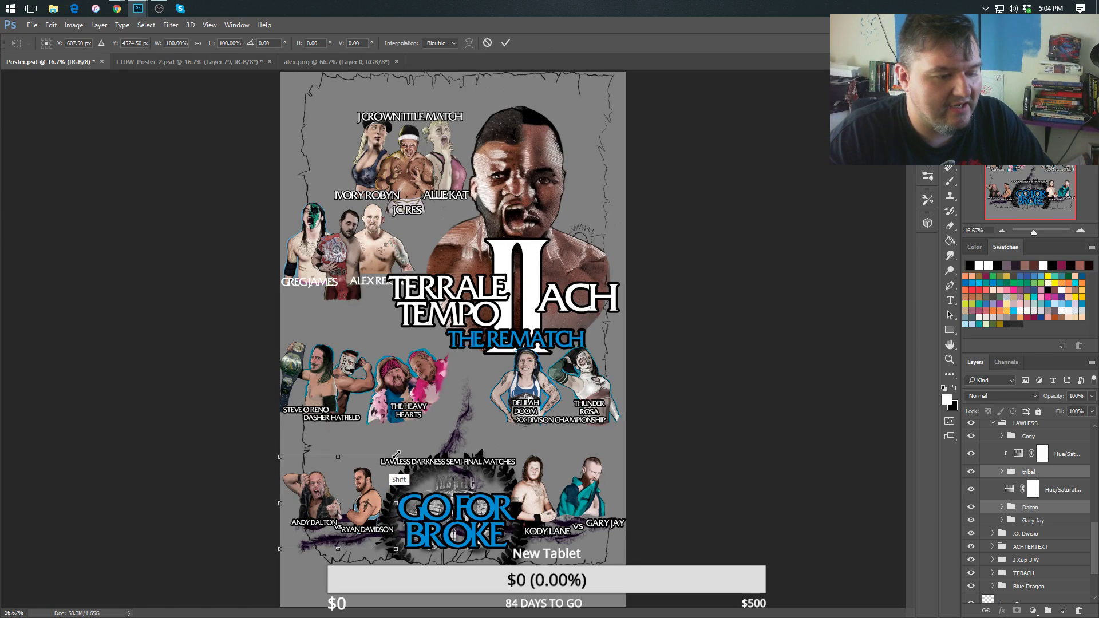
{"action": "left_click_drag", "start_coordinate": [395, 457], "coordinate": [410, 441]}
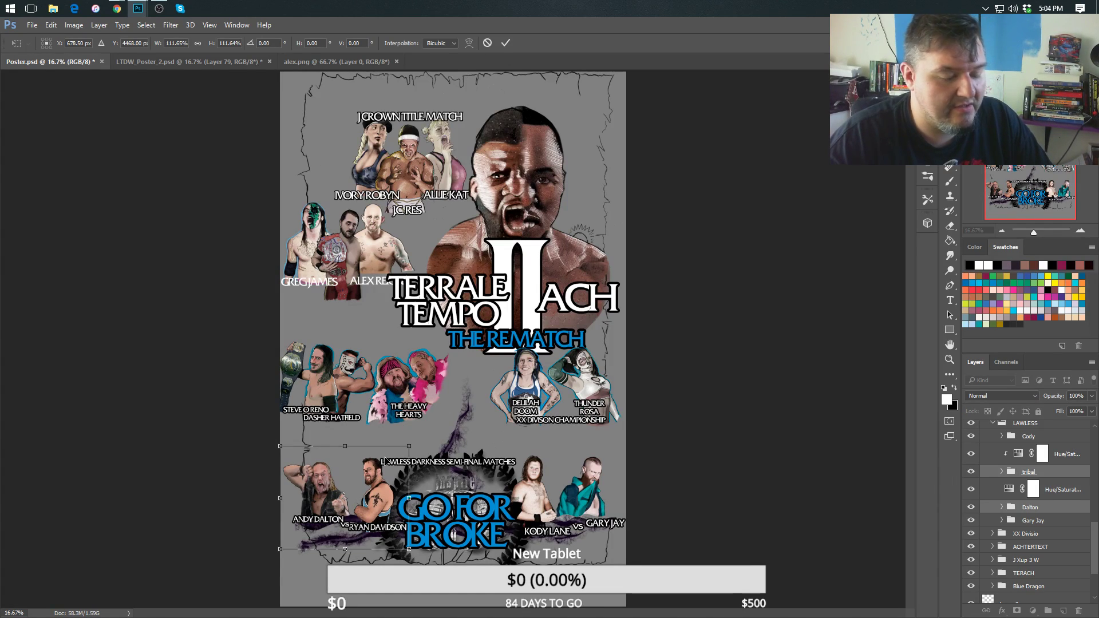
{"action": "key", "text": "ctrl+z"}
{"action": "key", "text": "Return"}
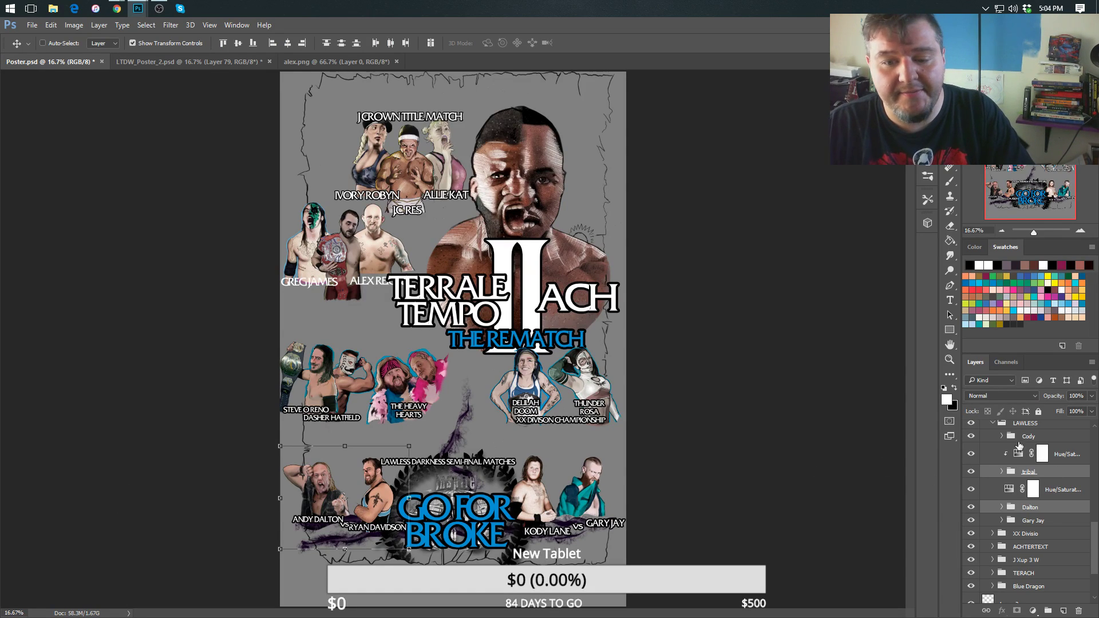
{"action": "left_click", "coordinate": [993, 423]}
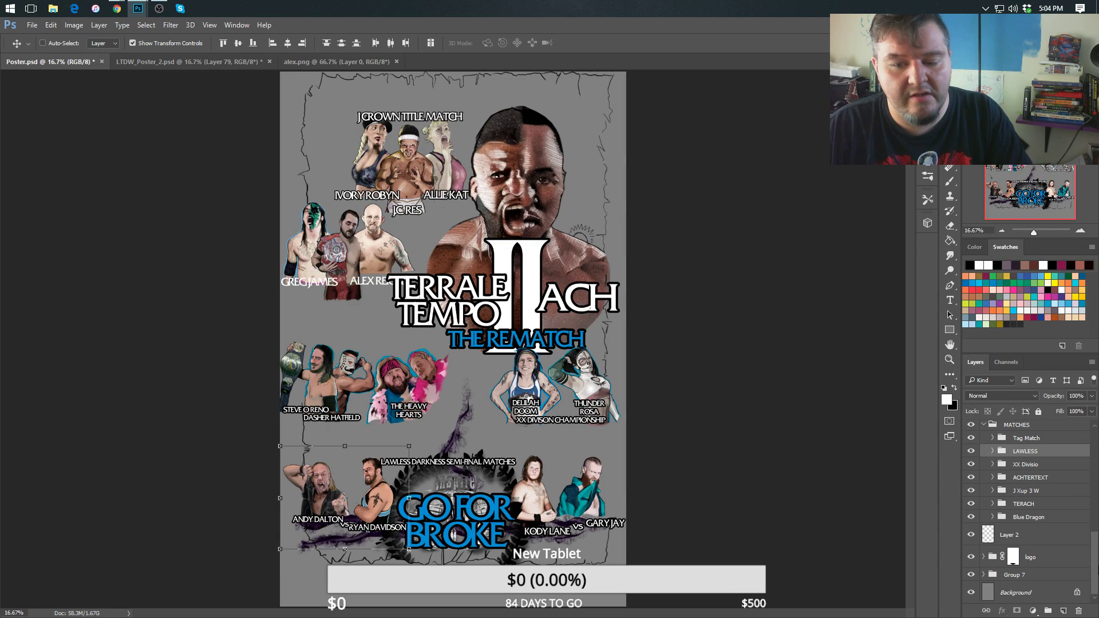
Move the XX group into XX Divisio and the Tag group into Tag Match.
{"action": "left_click", "coordinate": [994, 451]}
{"action": "scroll", "coordinate": [1003, 455], "scroll_direction": "down", "scroll_amount": 5}
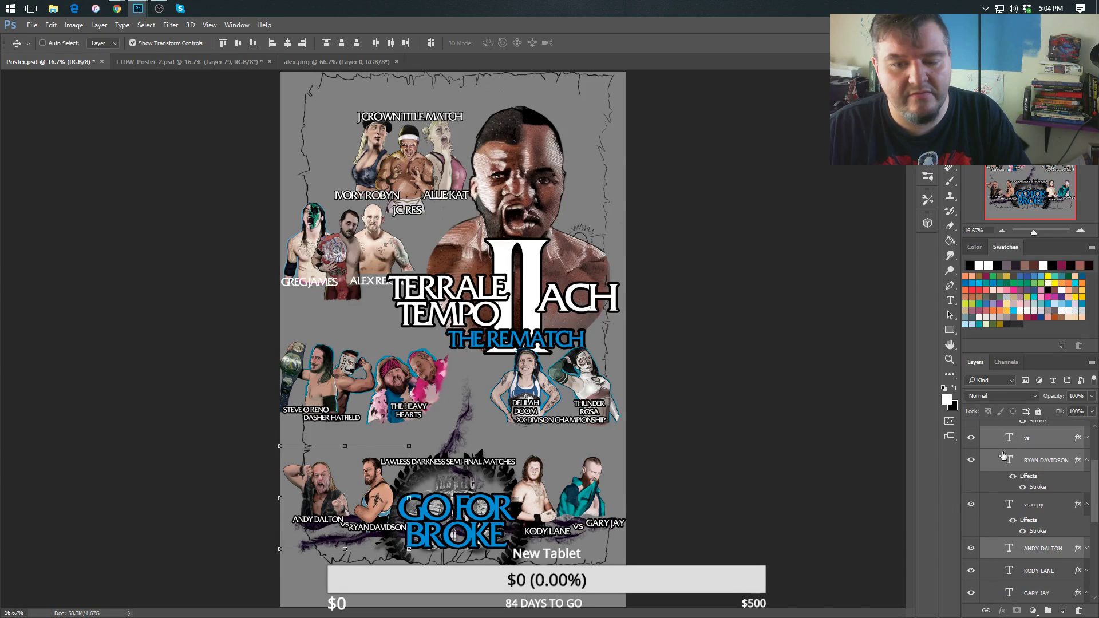
{"action": "left_click_drag", "start_coordinate": [1098, 497], "coordinate": [1095, 471]}
{"action": "left_click", "coordinate": [993, 457]}
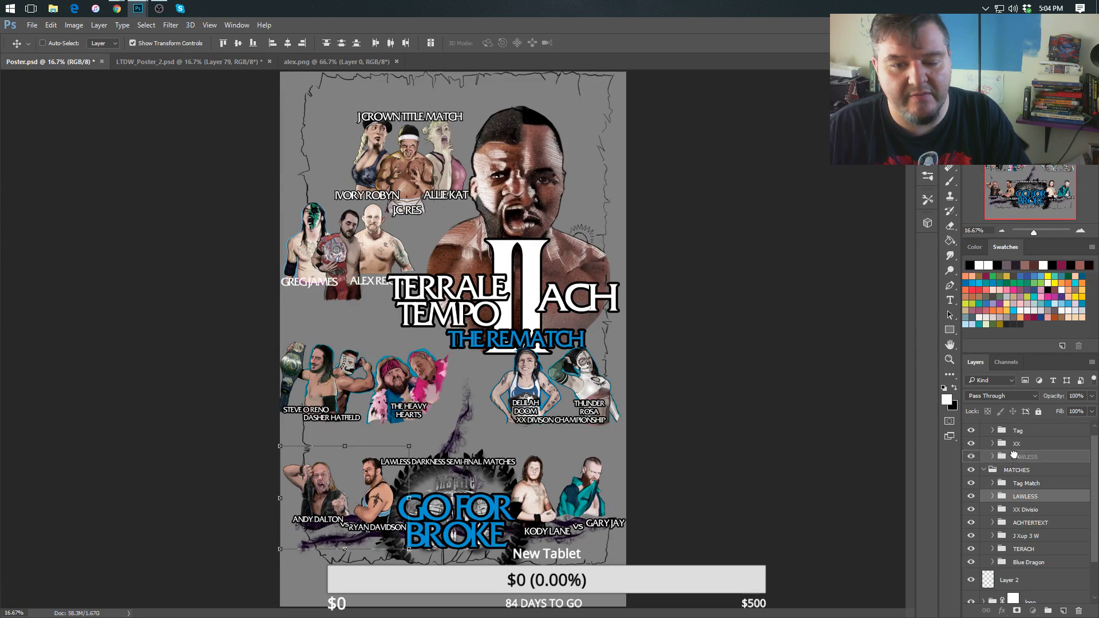
{"action": "left_click", "coordinate": [1016, 447]}
{"action": "left_click_drag", "start_coordinate": [1017, 445], "coordinate": [1014, 498]}
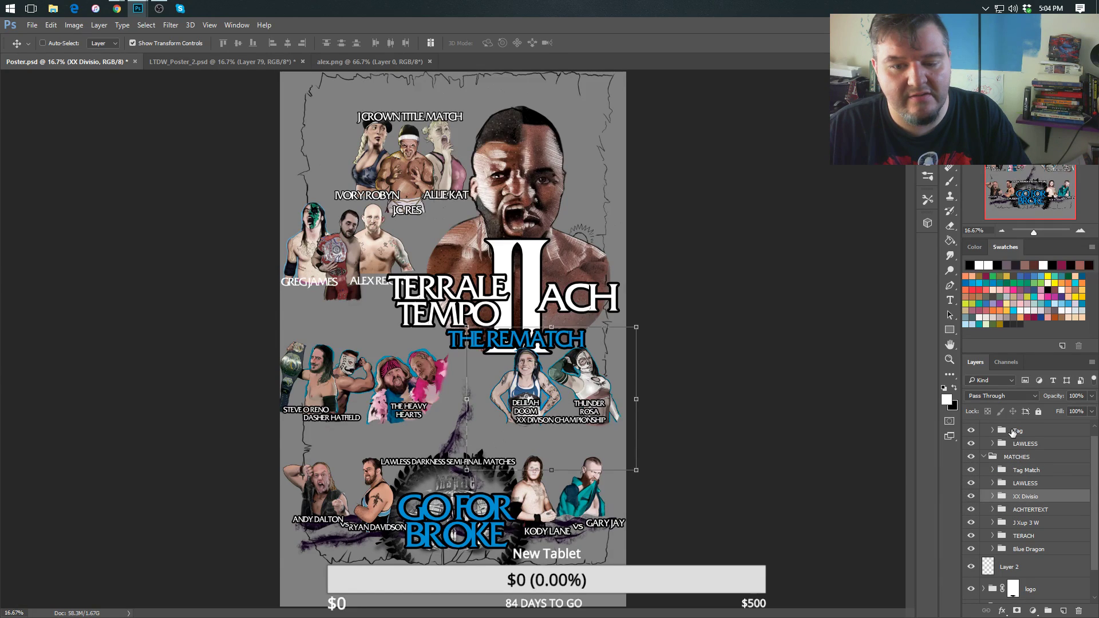
{"action": "left_click_drag", "start_coordinate": [1013, 433], "coordinate": [1012, 471]}
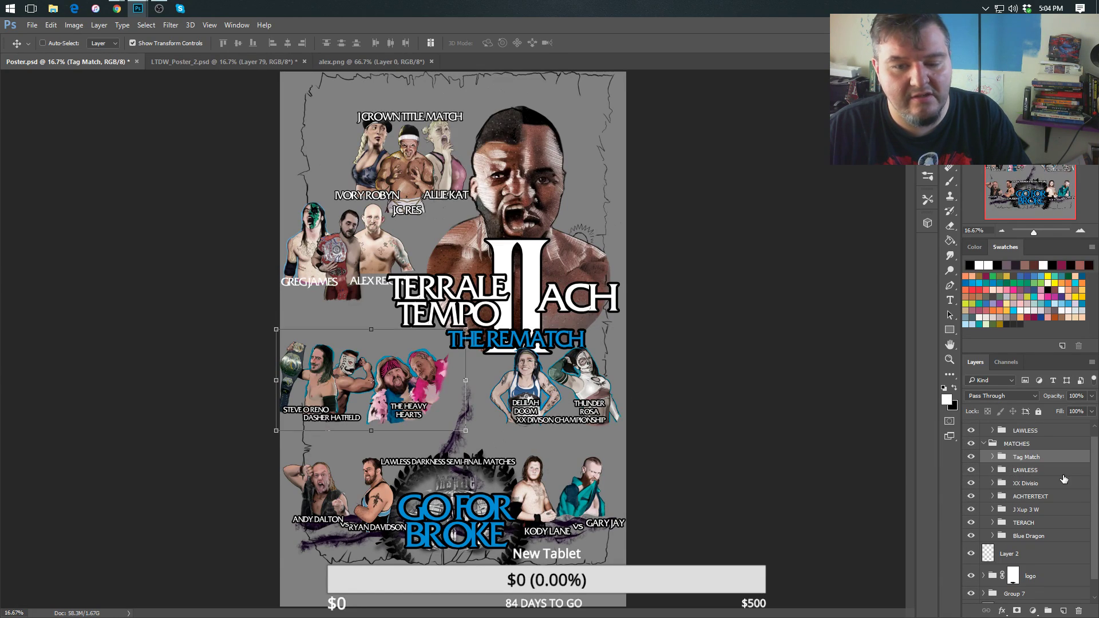
{"action": "scroll", "coordinate": [1095, 497], "scroll_direction": "up", "scroll_amount": 1}
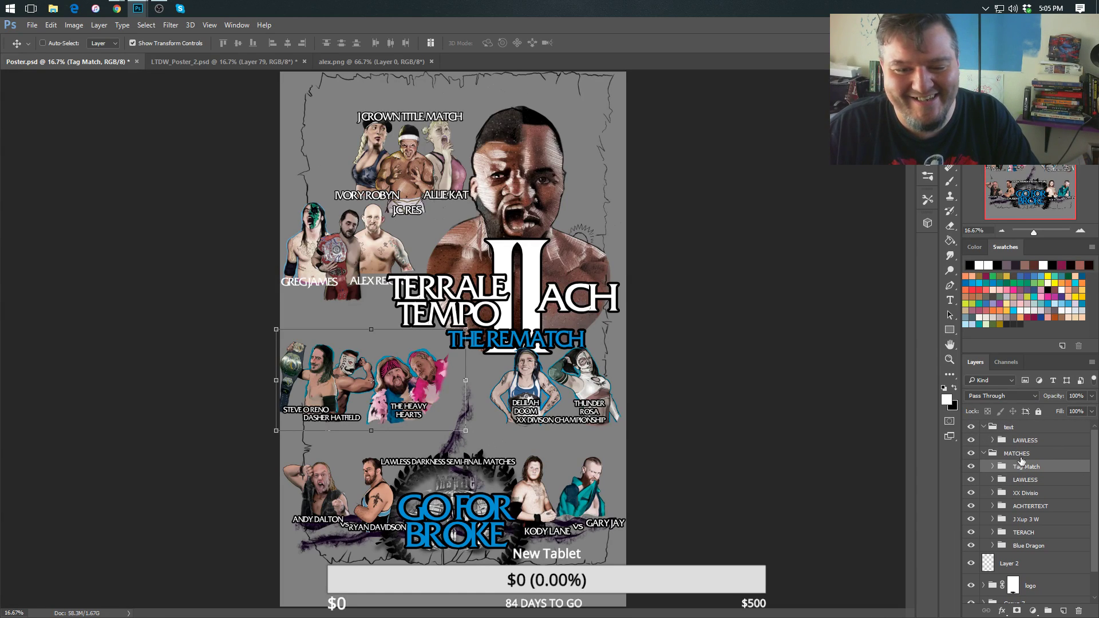
Shift the tag match figures down and right and enlarge them to about 108%.
{"action": "left_click", "coordinate": [982, 428]}
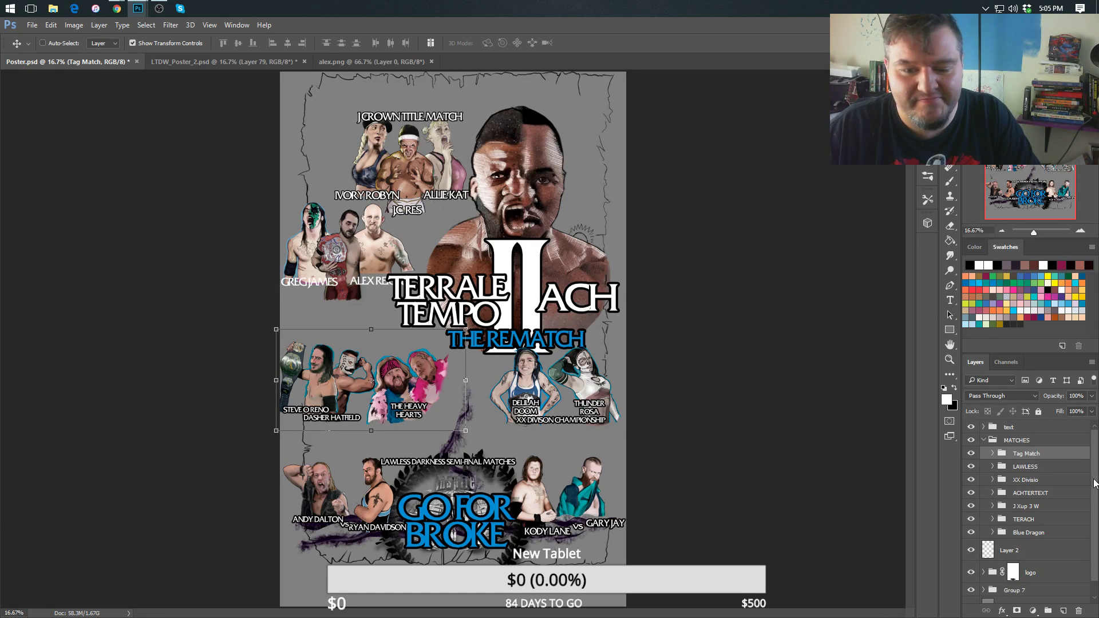
{"action": "left_click_drag", "start_coordinate": [1095, 484], "coordinate": [1094, 501]}
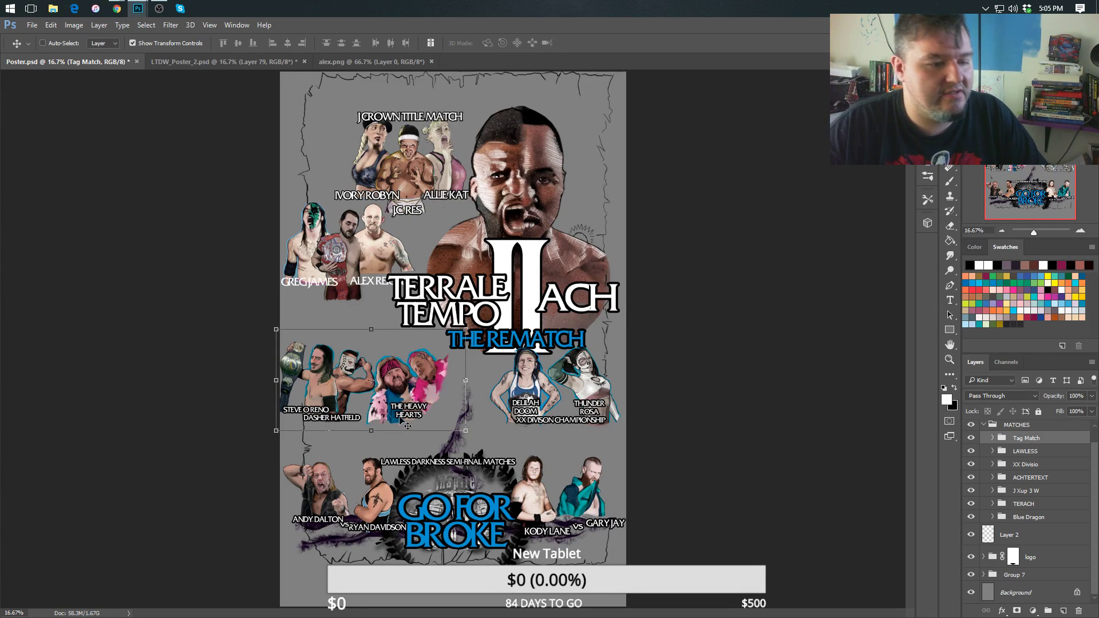
{"action": "left_click_drag", "start_coordinate": [408, 407], "coordinate": [407, 429]}
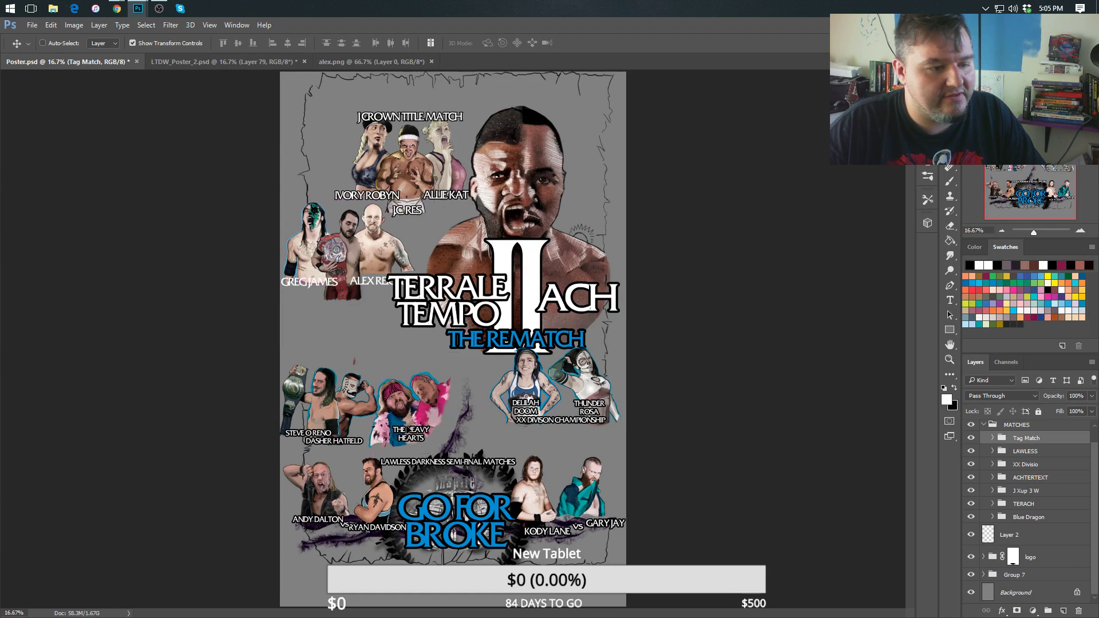
{"action": "left_click_drag", "start_coordinate": [474, 357], "coordinate": [483, 342]}
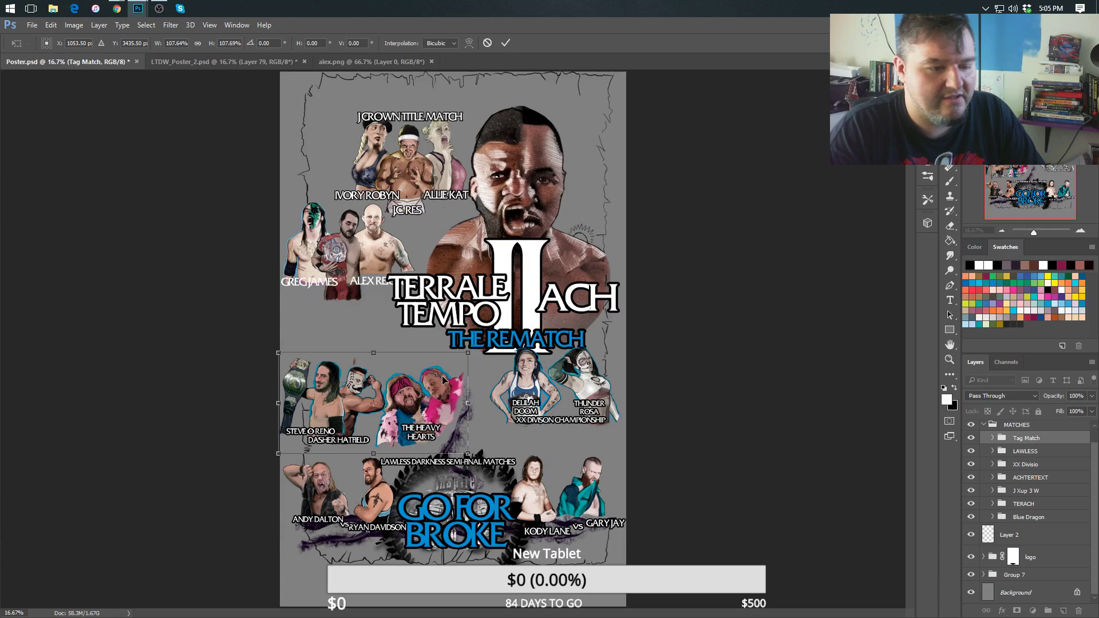
{"action": "key", "text": "Return"}
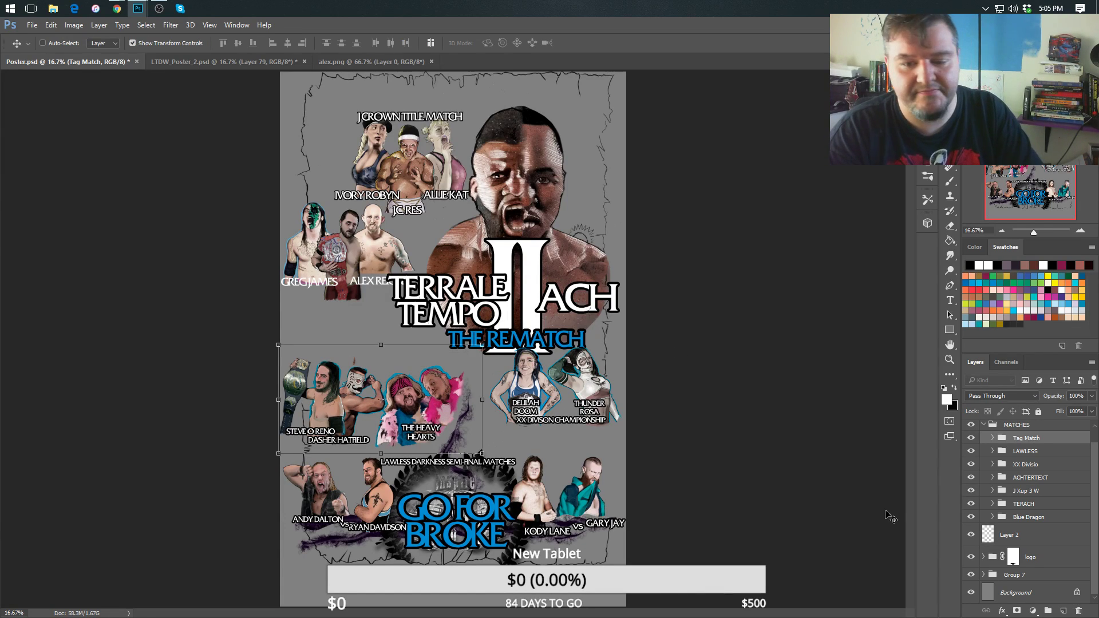
Enlarge the XX Division figures and shift them left toward the tag match pair.
{"action": "left_click", "coordinate": [1013, 467]}
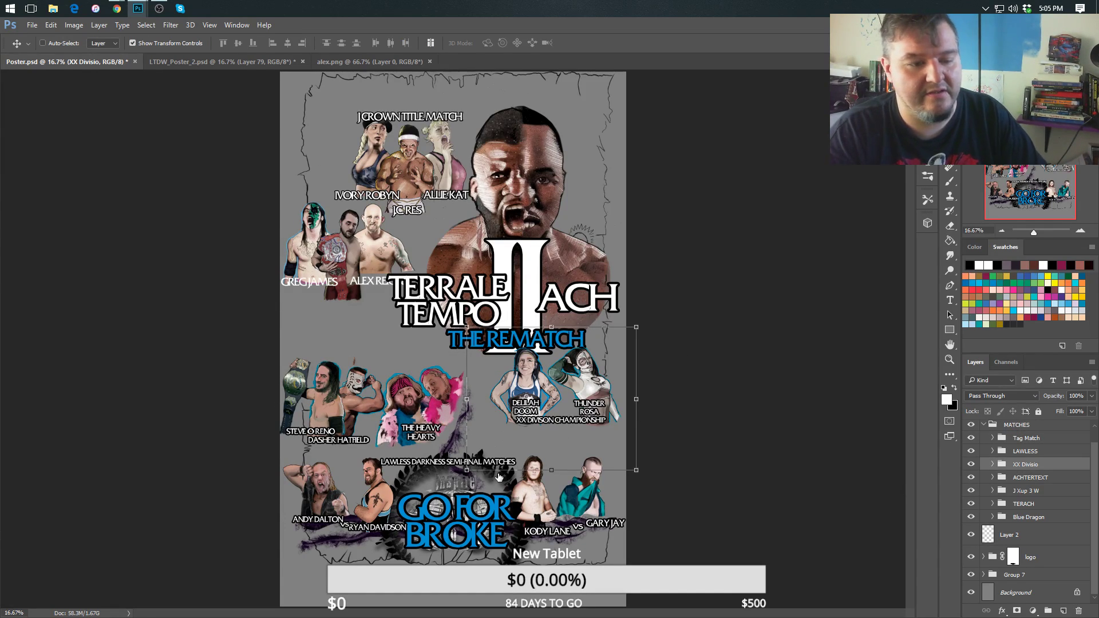
{"action": "key", "text": "ctrl+t"}
{"action": "left_click_drag", "start_coordinate": [467, 471], "coordinate": [443, 500]}
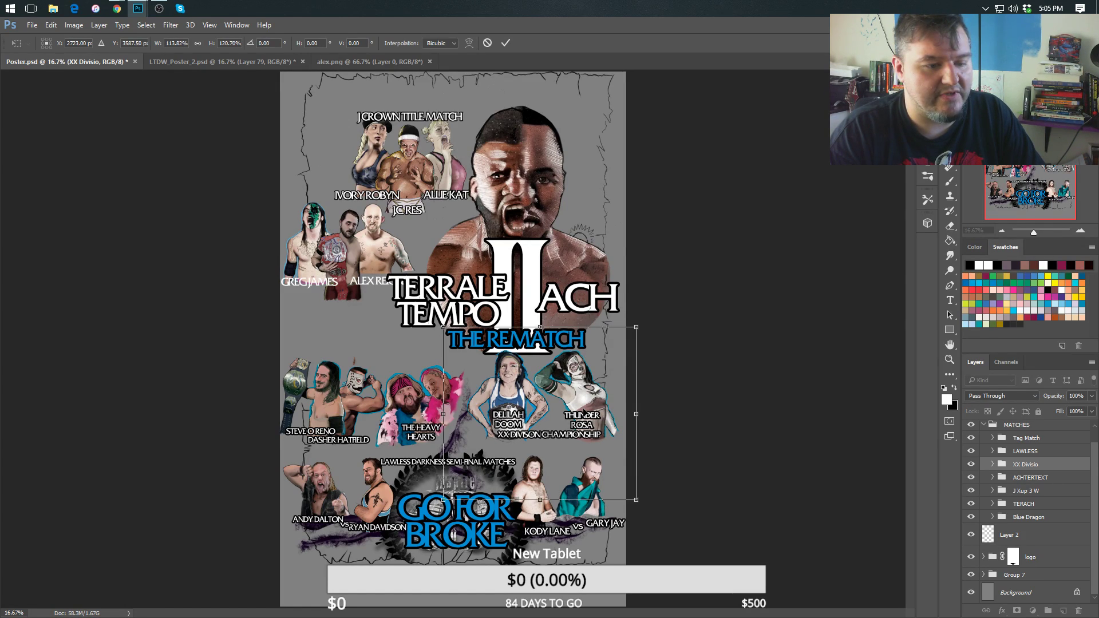
{"action": "left_click_drag", "start_coordinate": [583, 410], "coordinate": [578, 402]}
{"action": "key", "text": "Return"}
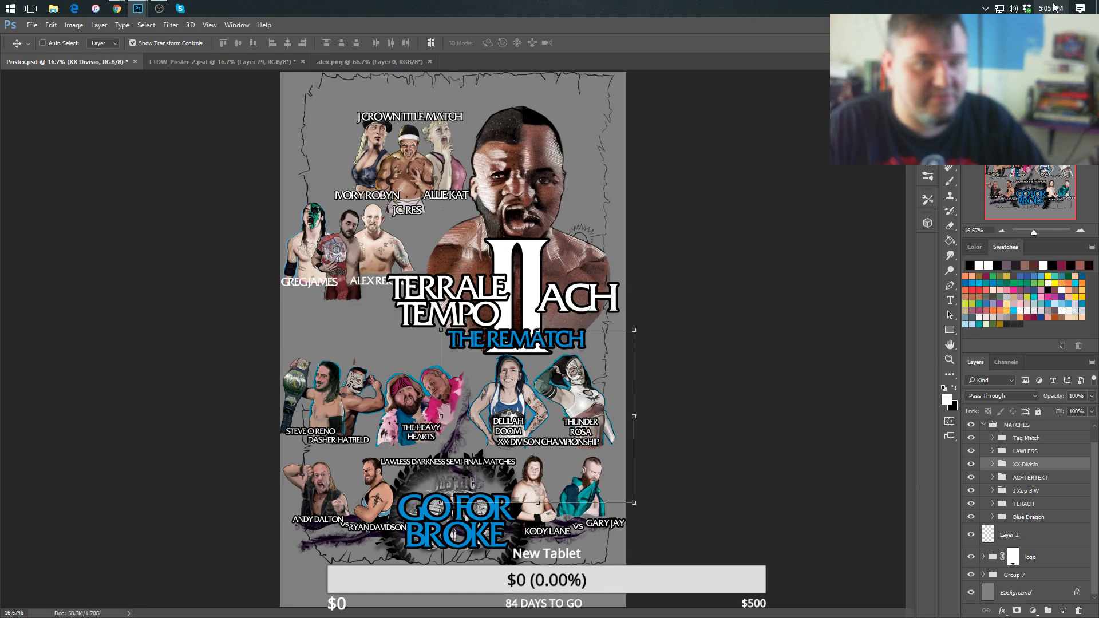
{"action": "left_click_drag", "start_coordinate": [264, 163], "coordinate": [234, 170]}
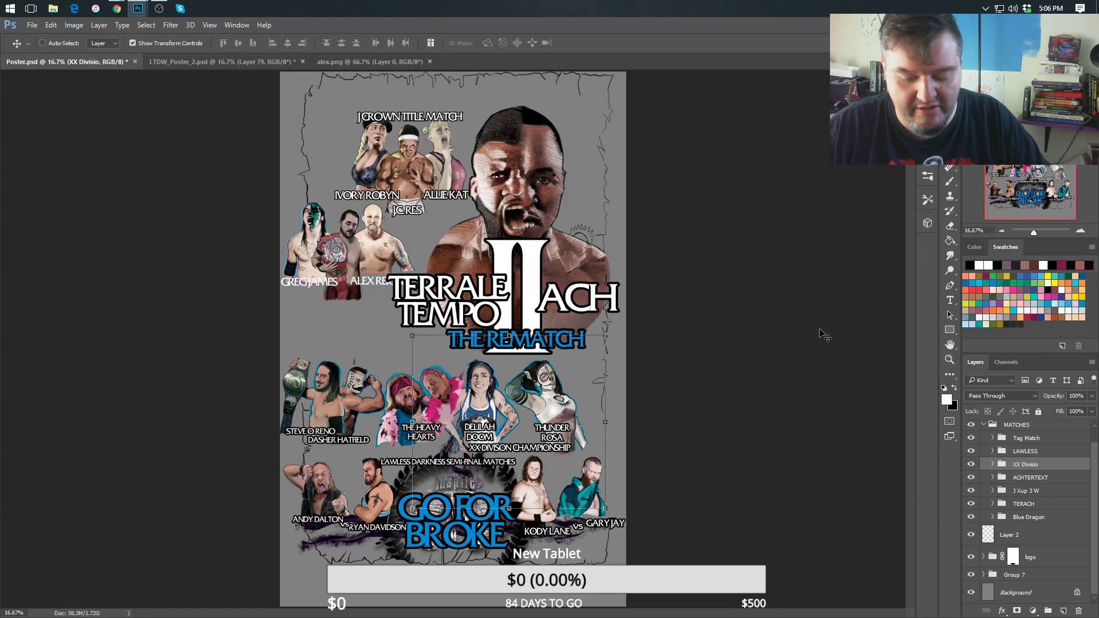
Switch to the Type tool and show the MATCHES group's subgroups.
{"action": "key", "text": "ctrl"}
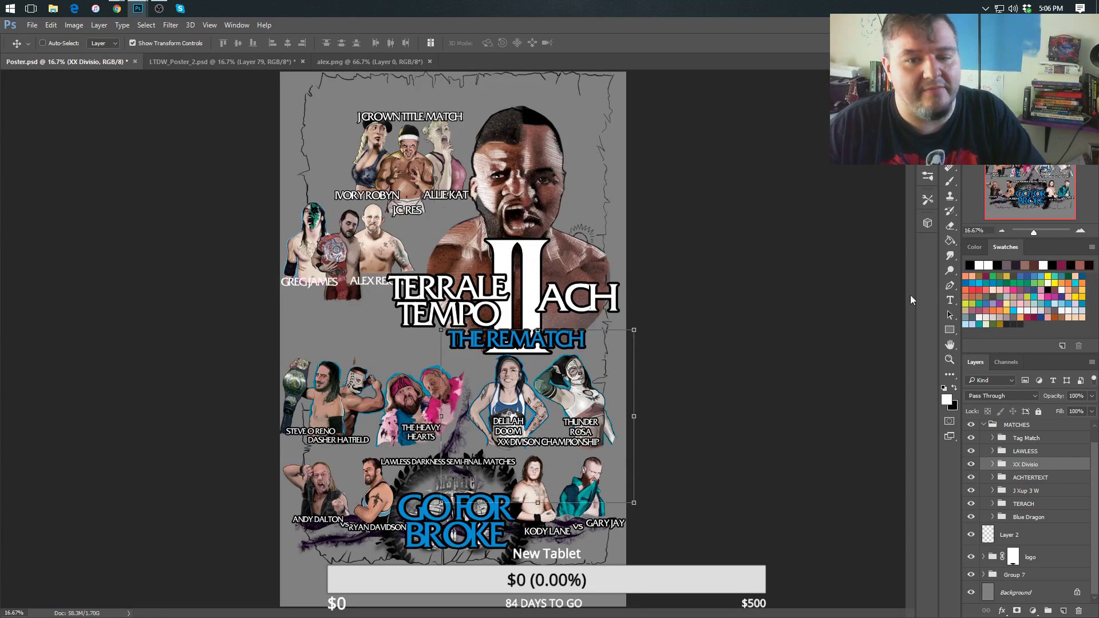
{"action": "left_click", "coordinate": [950, 300]}
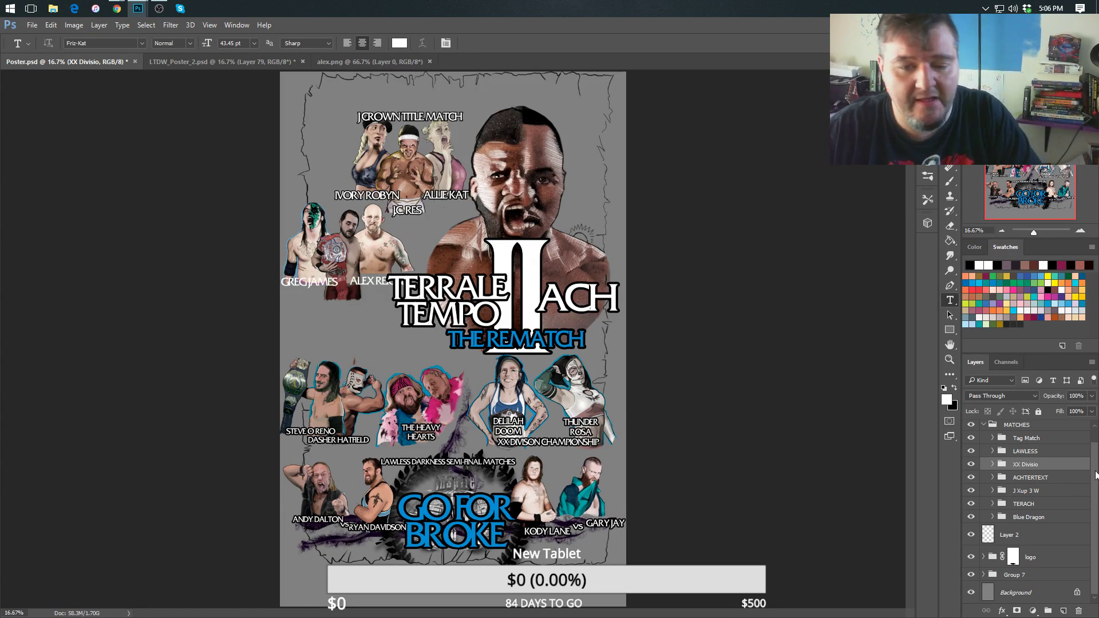
{"action": "scroll", "coordinate": [1082, 458], "scroll_direction": "up", "scroll_amount": 1}
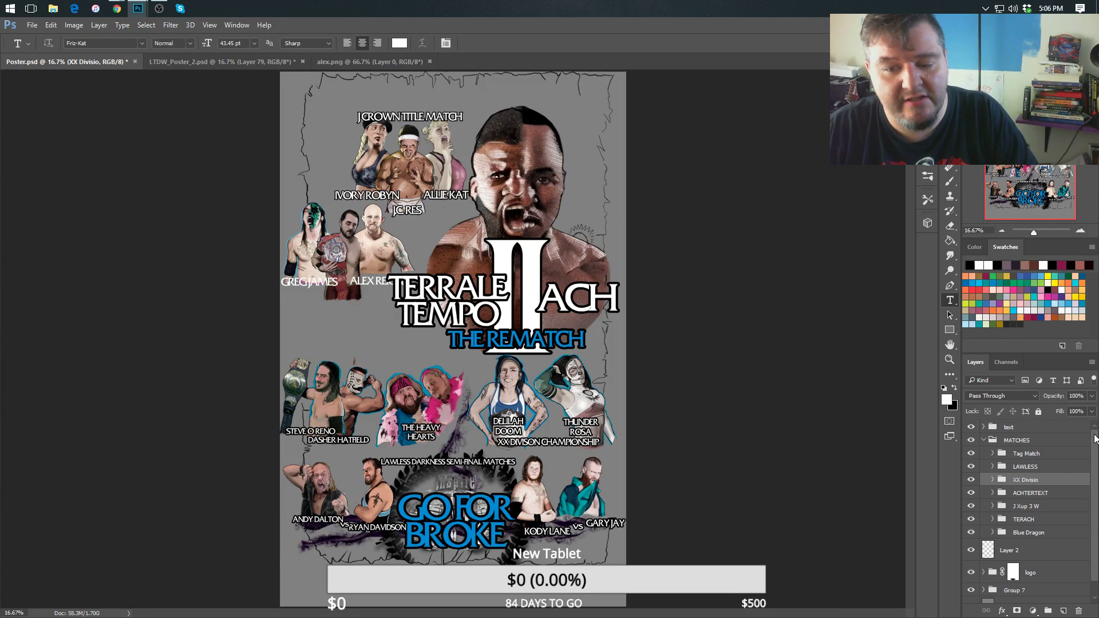
{"action": "left_click", "coordinate": [984, 441]}
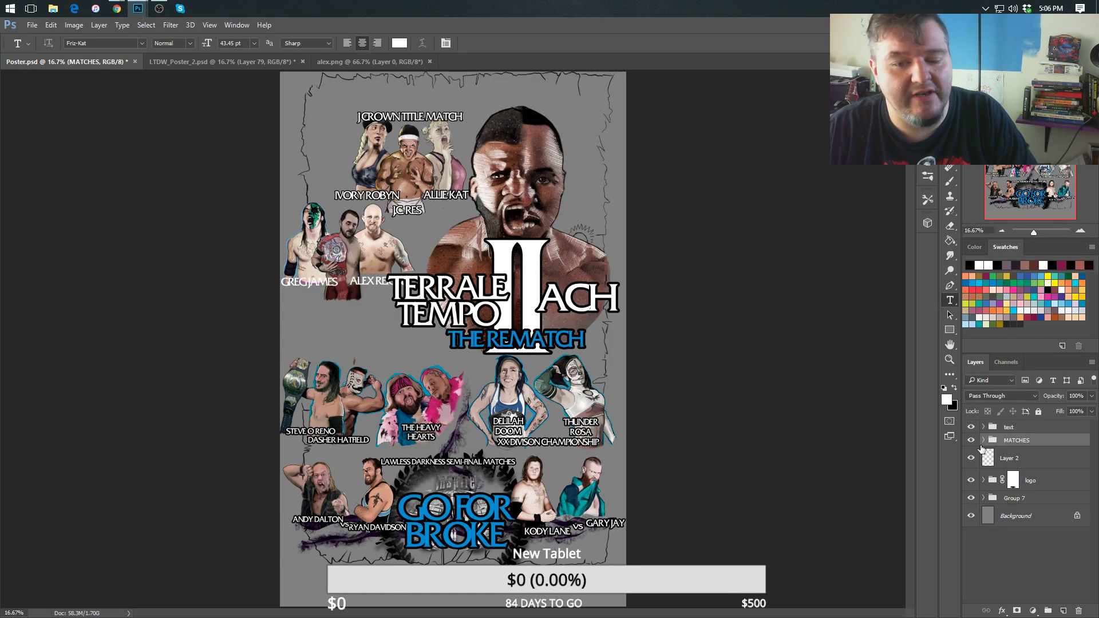
{"action": "left_click", "coordinate": [984, 440]}
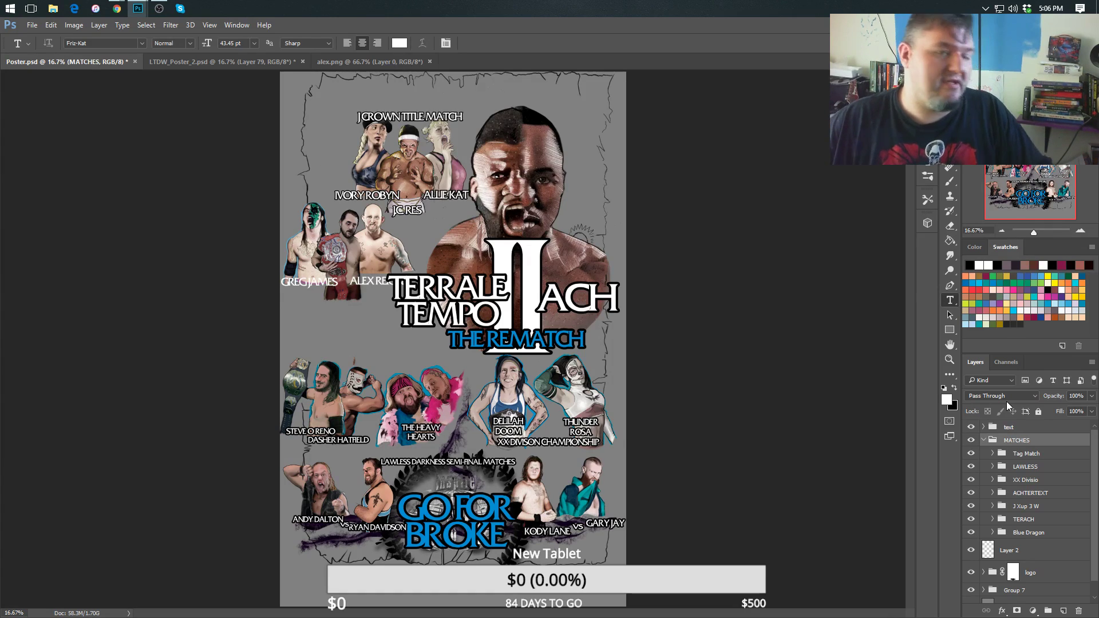
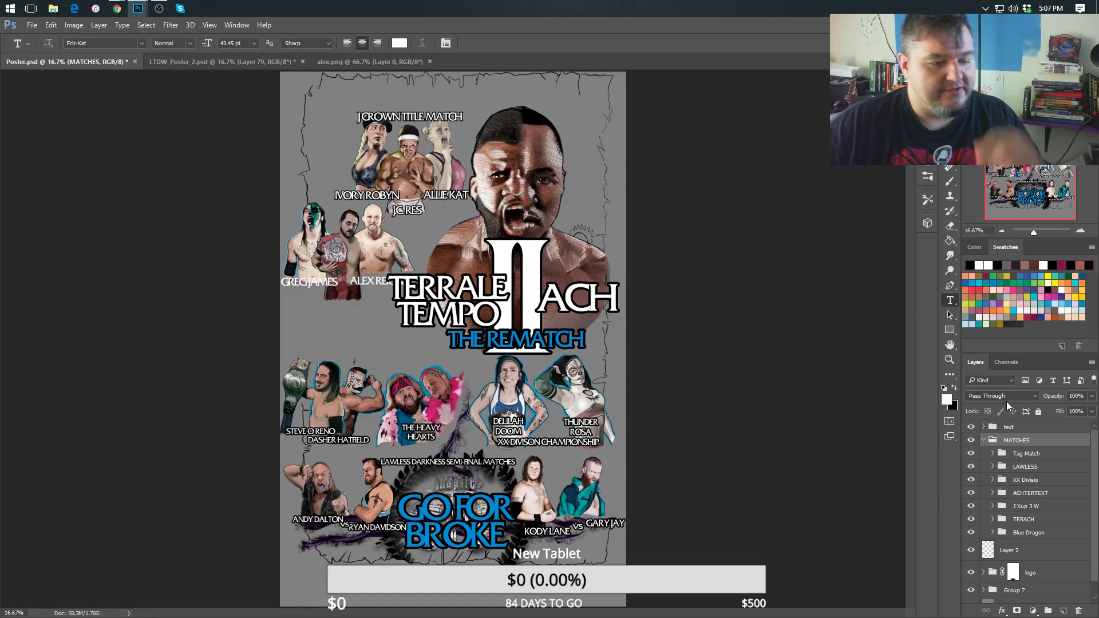
{"action": "left_click", "coordinate": [1016, 536]}
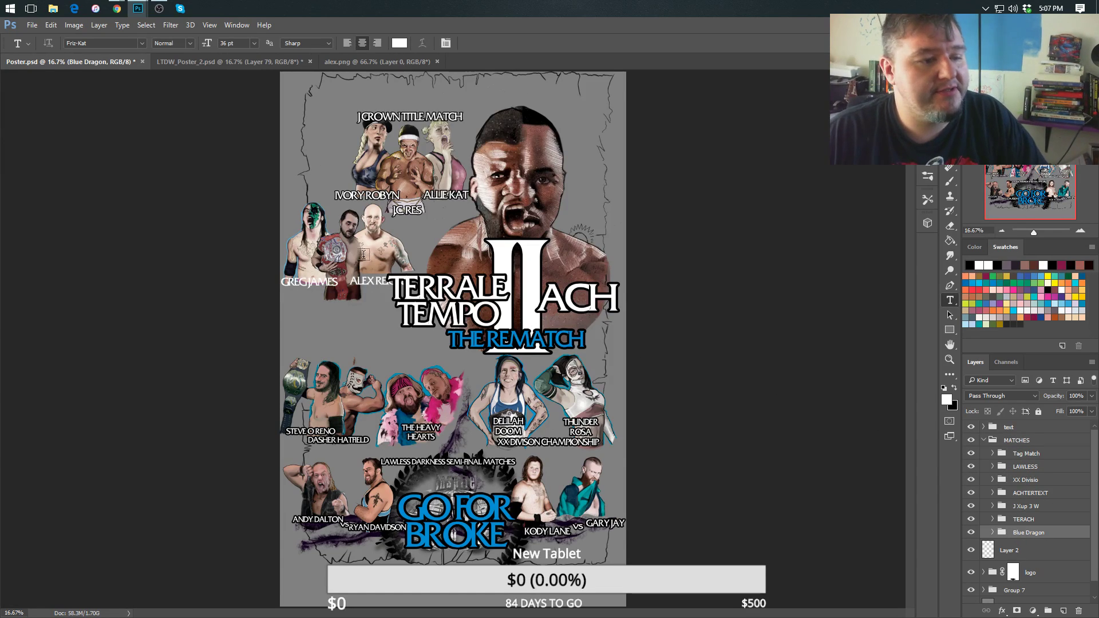
{"action": "key", "text": "v"}
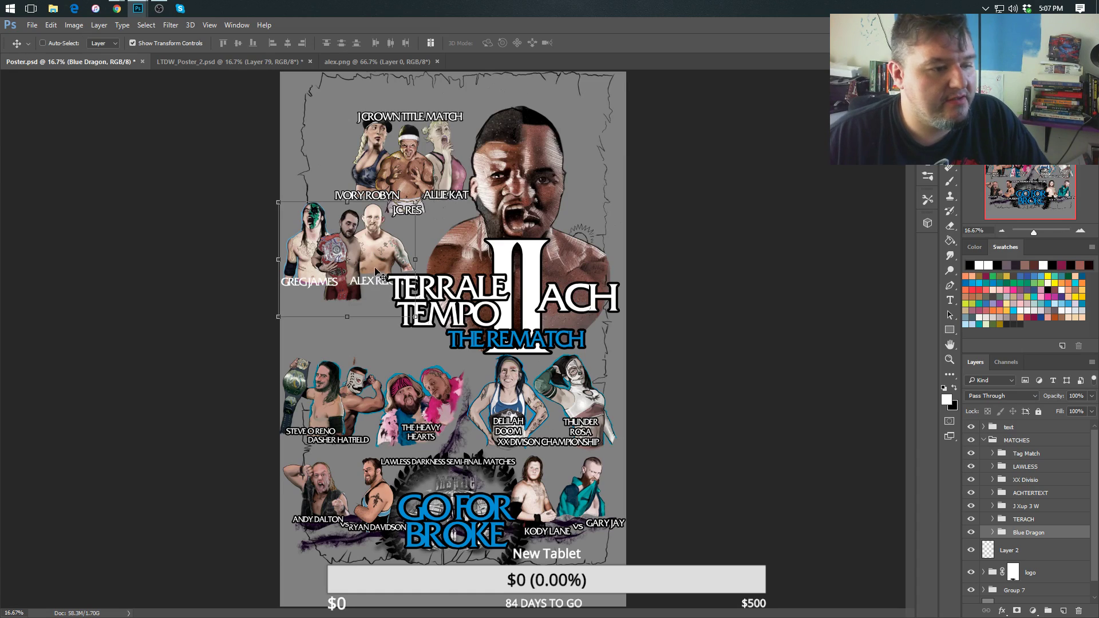
{"action": "left_click_drag", "start_coordinate": [376, 272], "coordinate": [377, 323]}
{"action": "key", "text": "t"}
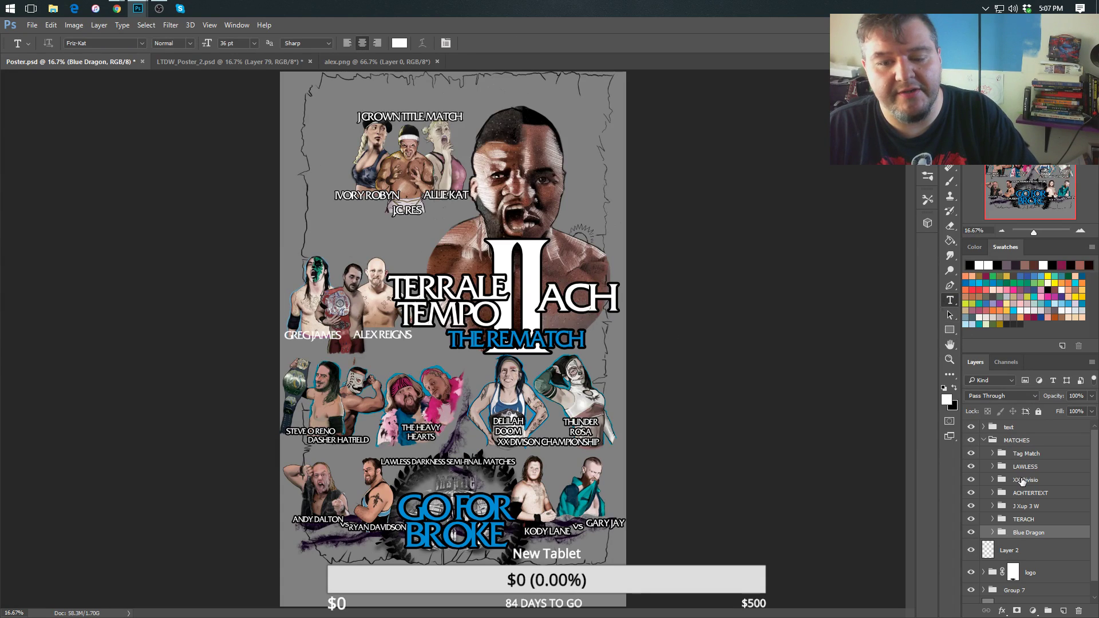
{"action": "left_click", "coordinate": [993, 533]}
Type the name 'DAVY VEGA' as a new text label just below GREG JAMES.
{"action": "scroll", "coordinate": [1090, 491], "scroll_direction": "down", "scroll_amount": 5}
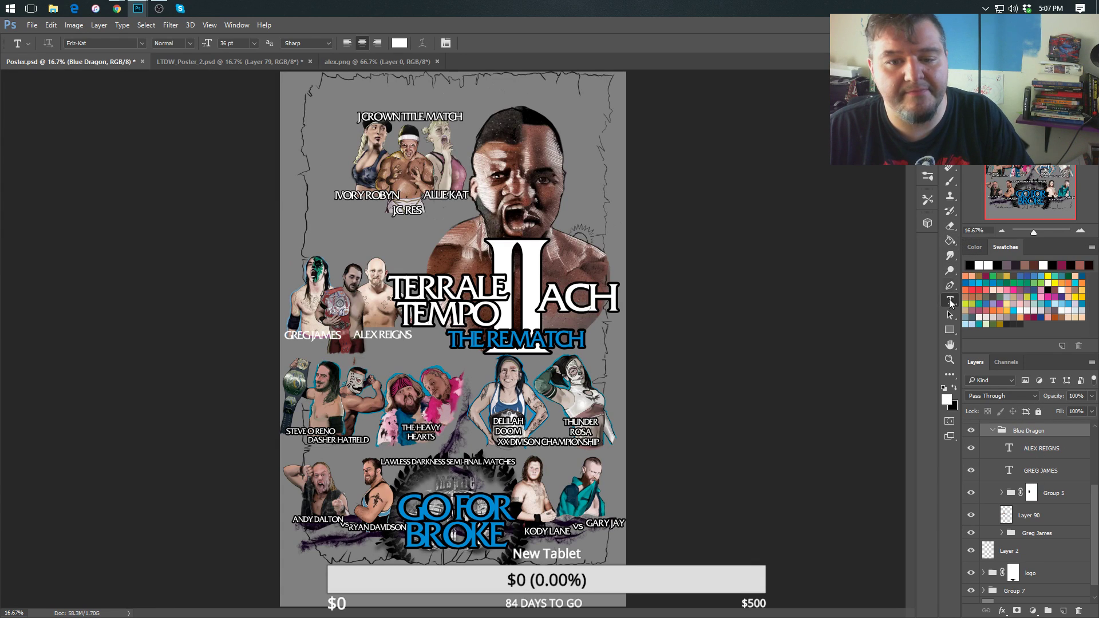
{"action": "left_click", "coordinate": [320, 351]}
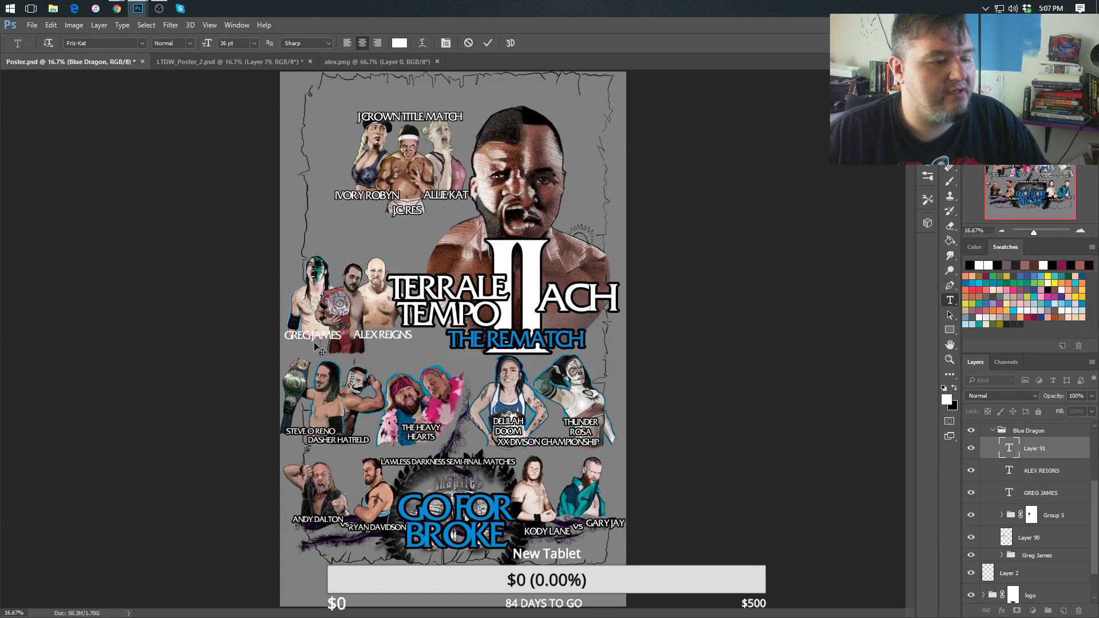
{"action": "type", "text": "DAVEY"}
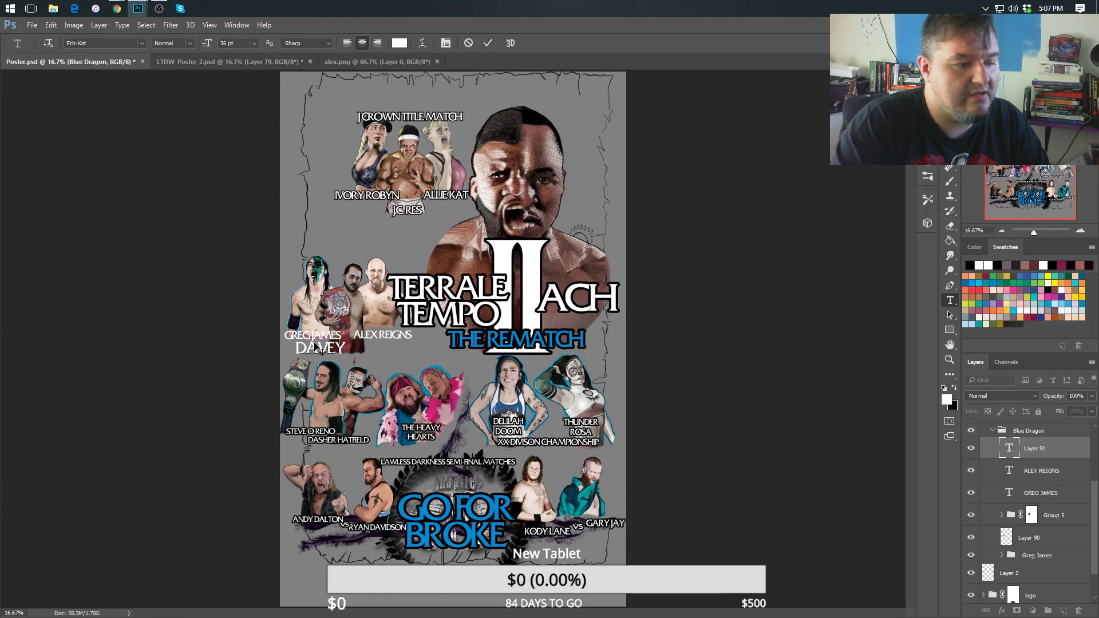
{"action": "key", "text": "BackSpace"}
{"action": "type", "text": "Y VEGA"}
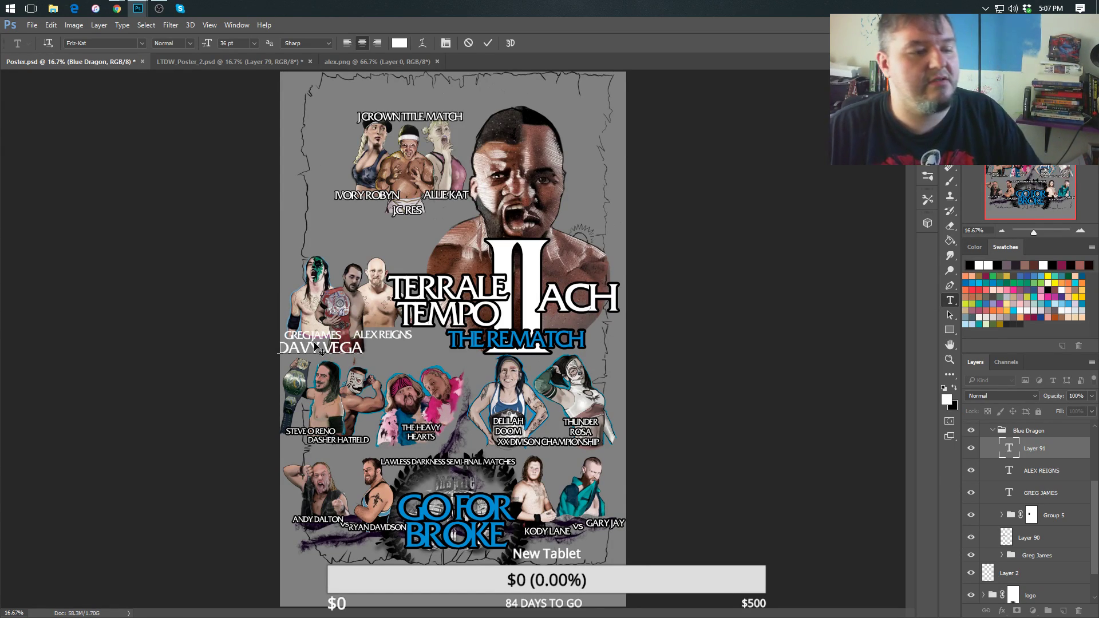
{"action": "key", "text": "ctrl+Return"}
{"action": "key", "text": "v"}
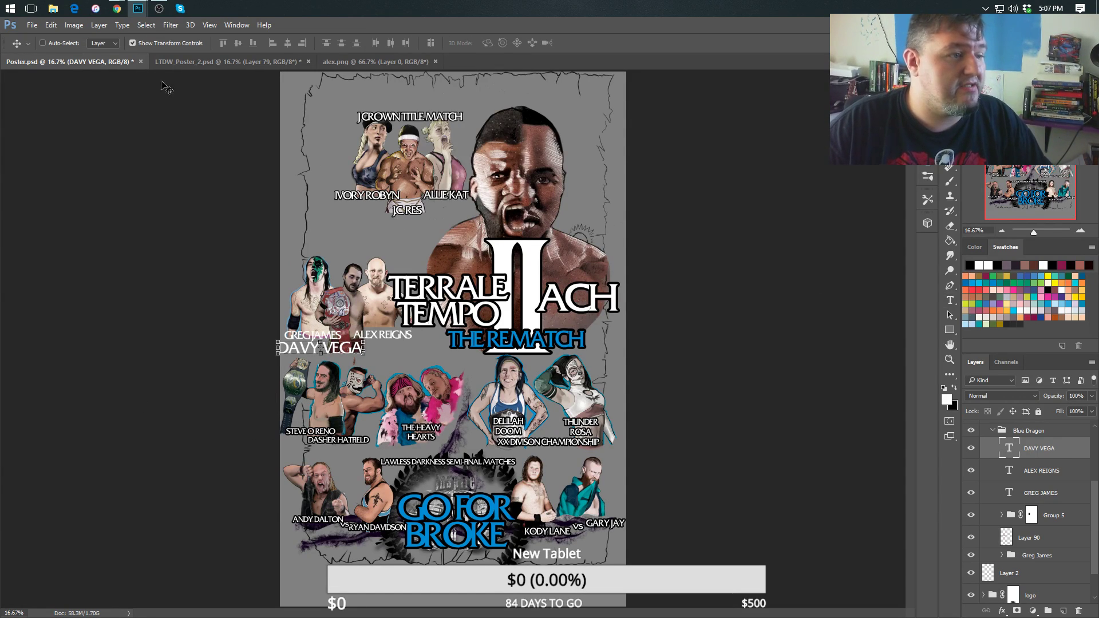
Check the streaming software window, then hide it again.
{"action": "mouse_move", "coordinate": [154, 10]}
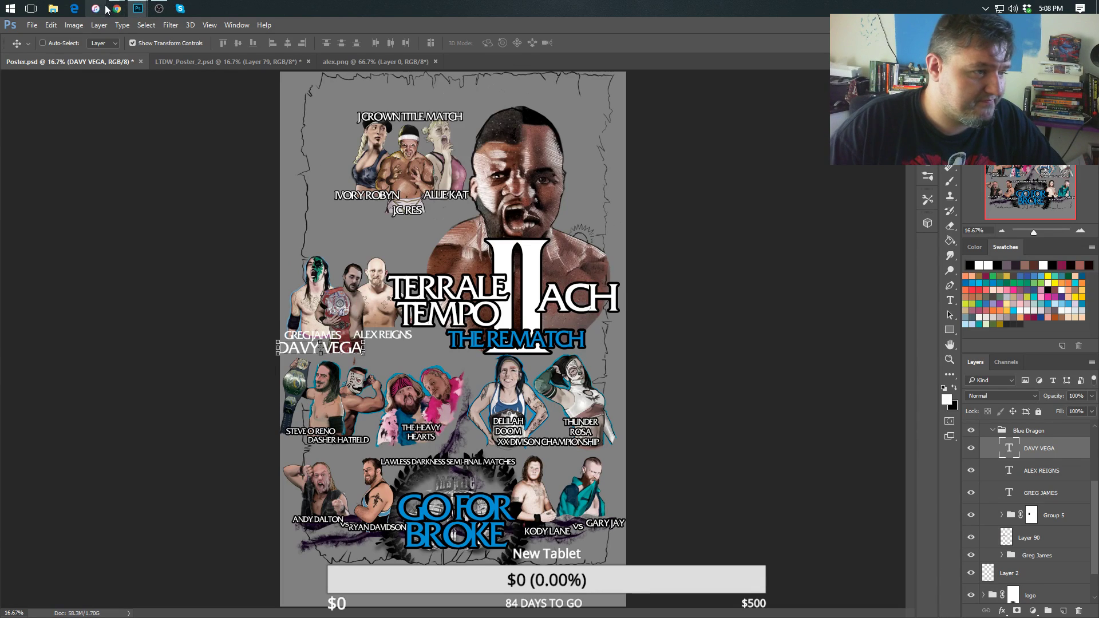
{"action": "left_click", "coordinate": [159, 8]}
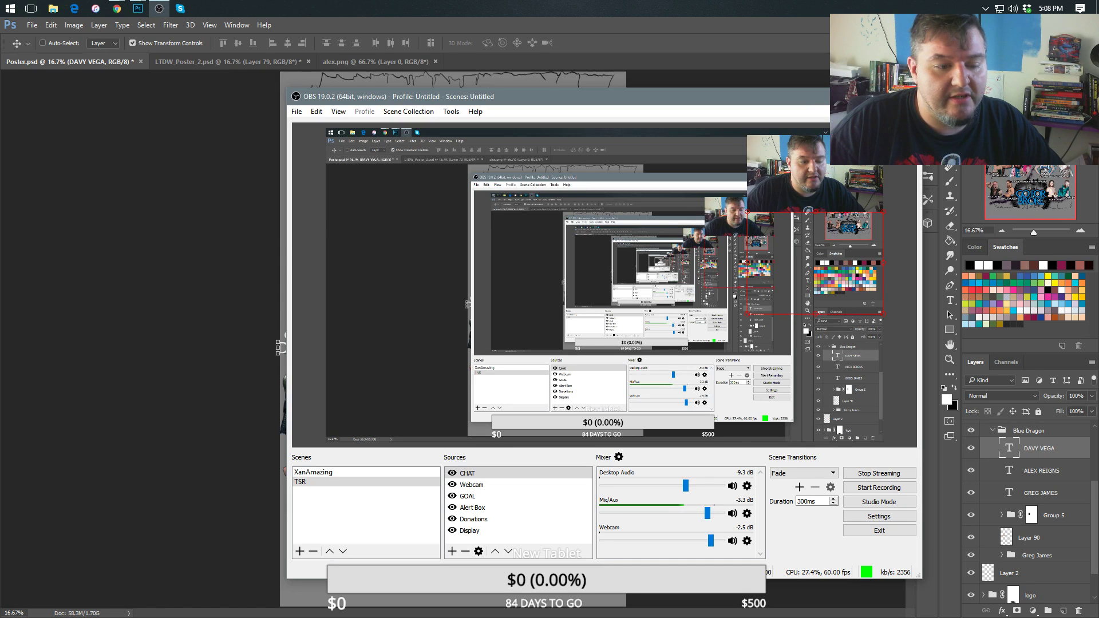
{"action": "left_click", "coordinate": [159, 8]}
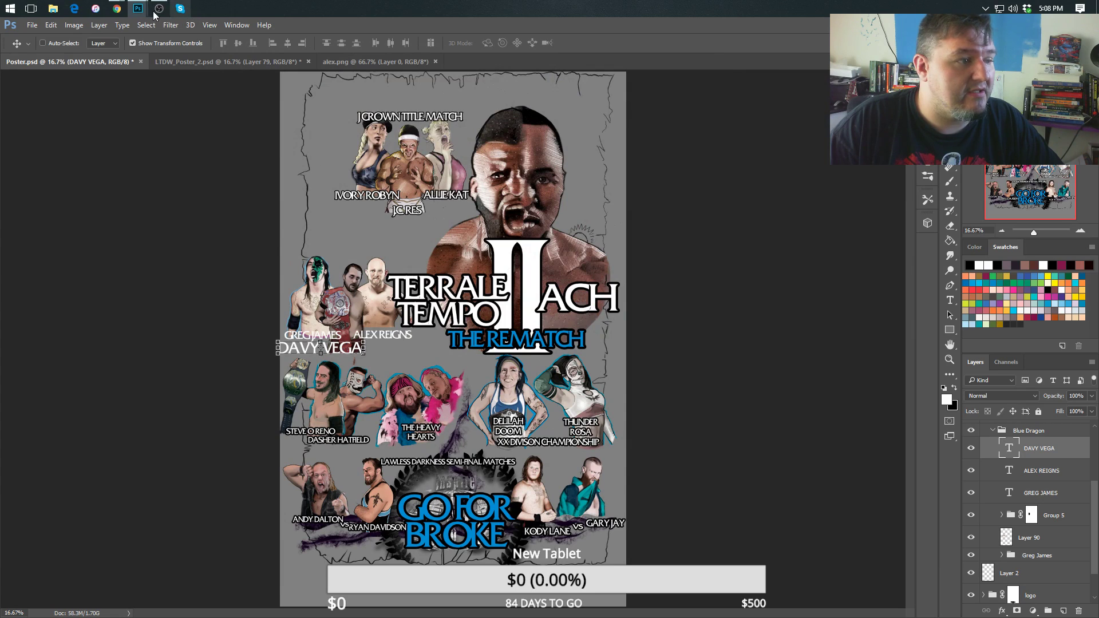
{"action": "left_click", "coordinate": [115, 10]}
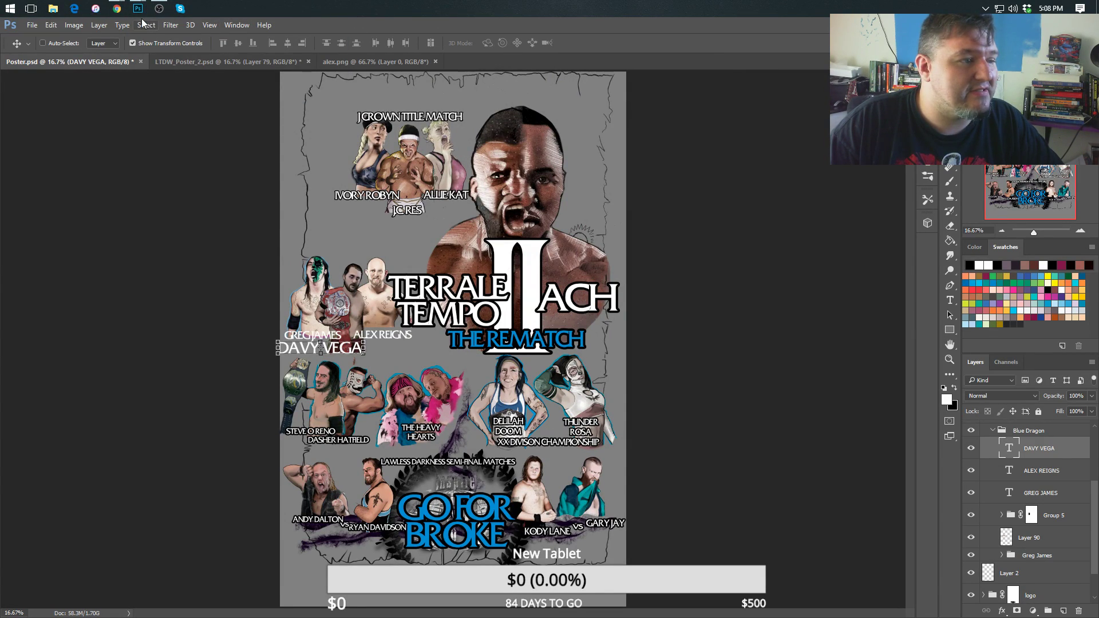
Look over LTDW_Poster_2.psd and close alex.png, ending on Poster.psd.
{"action": "left_click", "coordinate": [229, 24]}
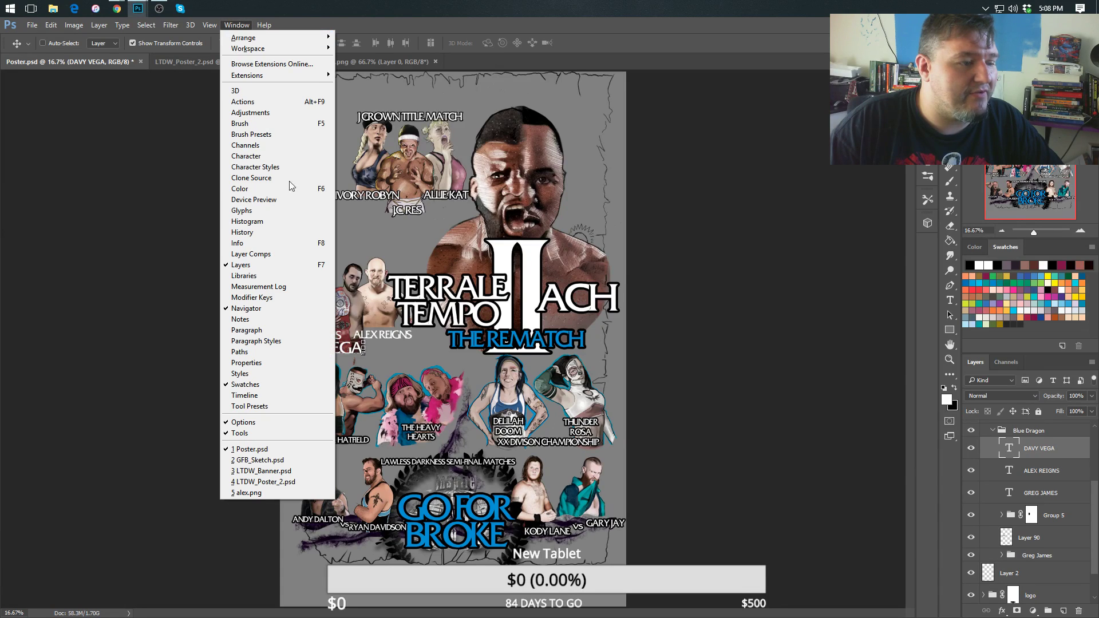
{"action": "left_click", "coordinate": [292, 484]}
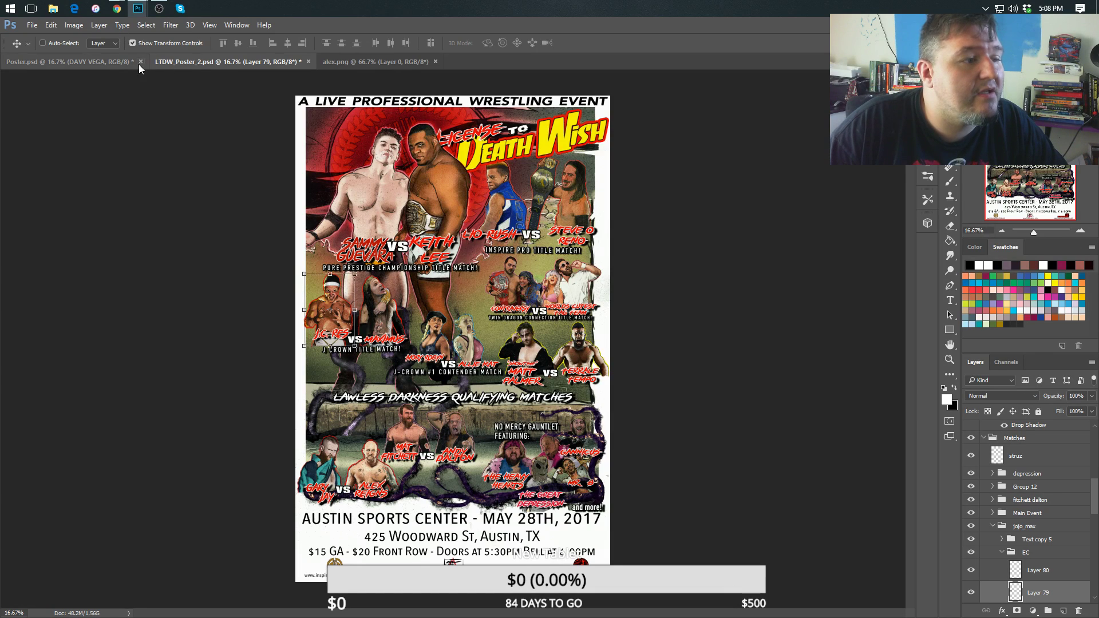
{"action": "left_click", "coordinate": [98, 62]}
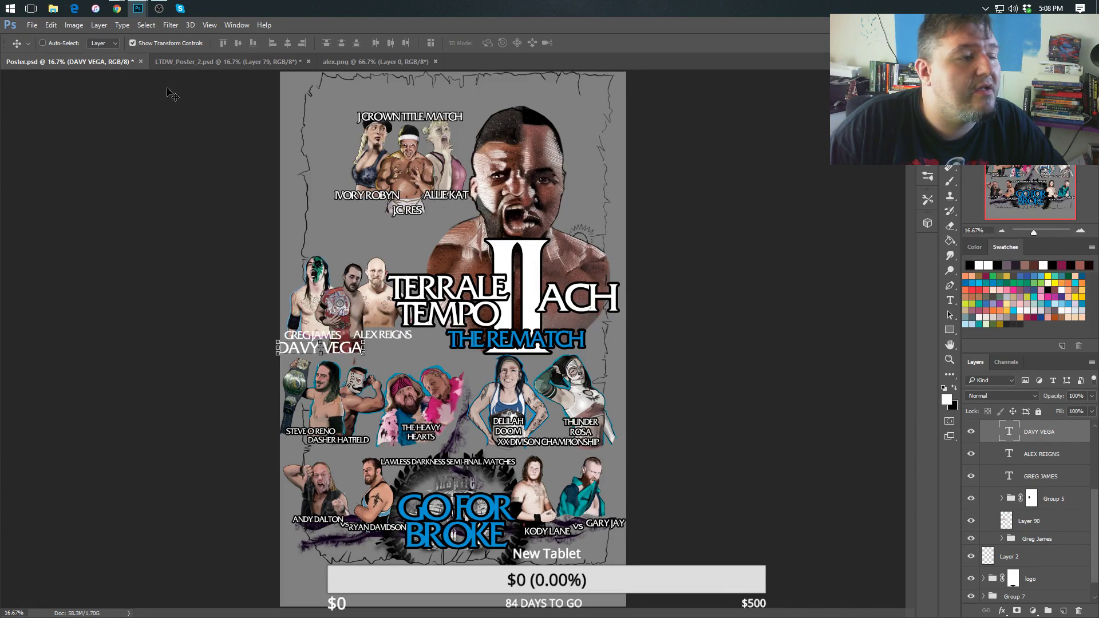
{"action": "left_click", "coordinate": [383, 62]}
{"action": "left_click", "coordinate": [436, 61]}
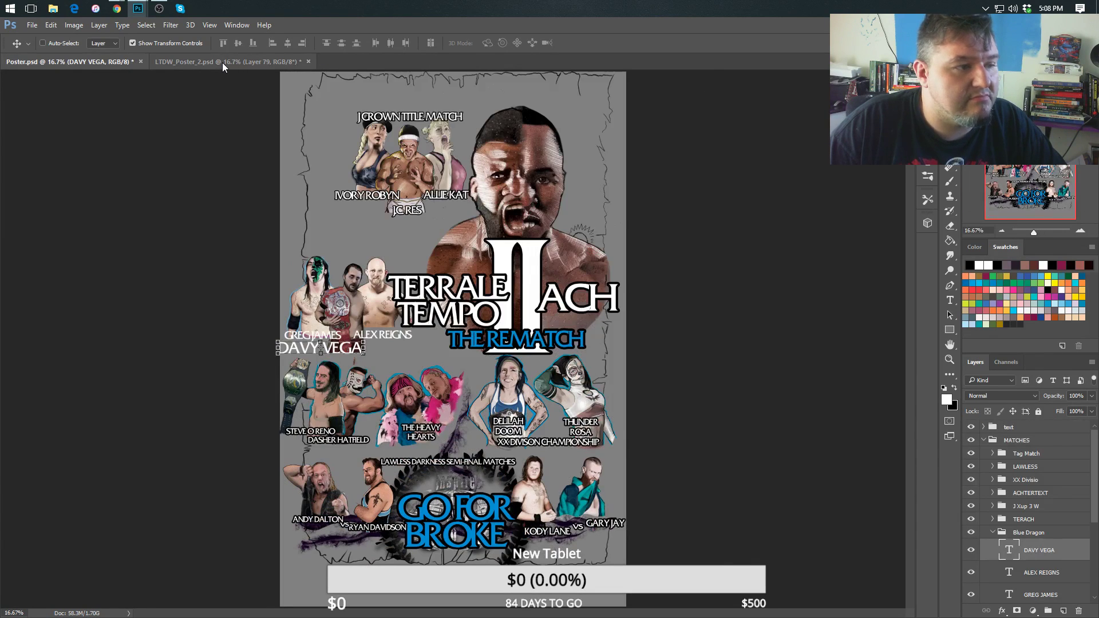
{"action": "left_click", "coordinate": [222, 63]}
{"action": "left_click", "coordinate": [72, 62]}
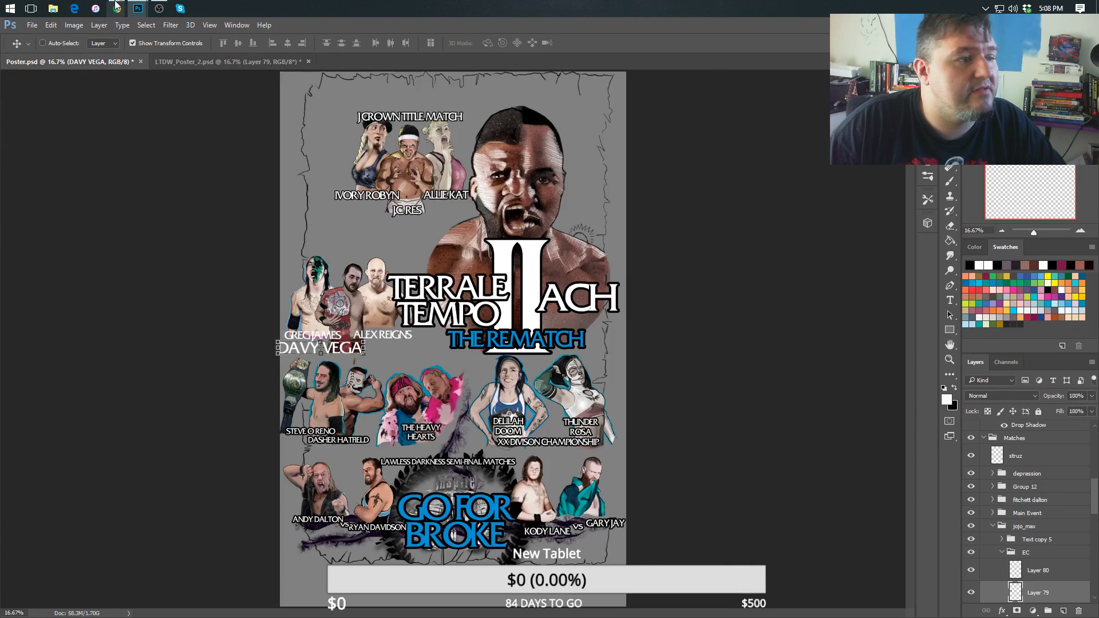
Check the Go For Broke match-list email in the browser, then return to Photoshop.
{"action": "mouse_move", "coordinate": [117, 8]}
{"action": "left_click", "coordinate": [73, 74]}
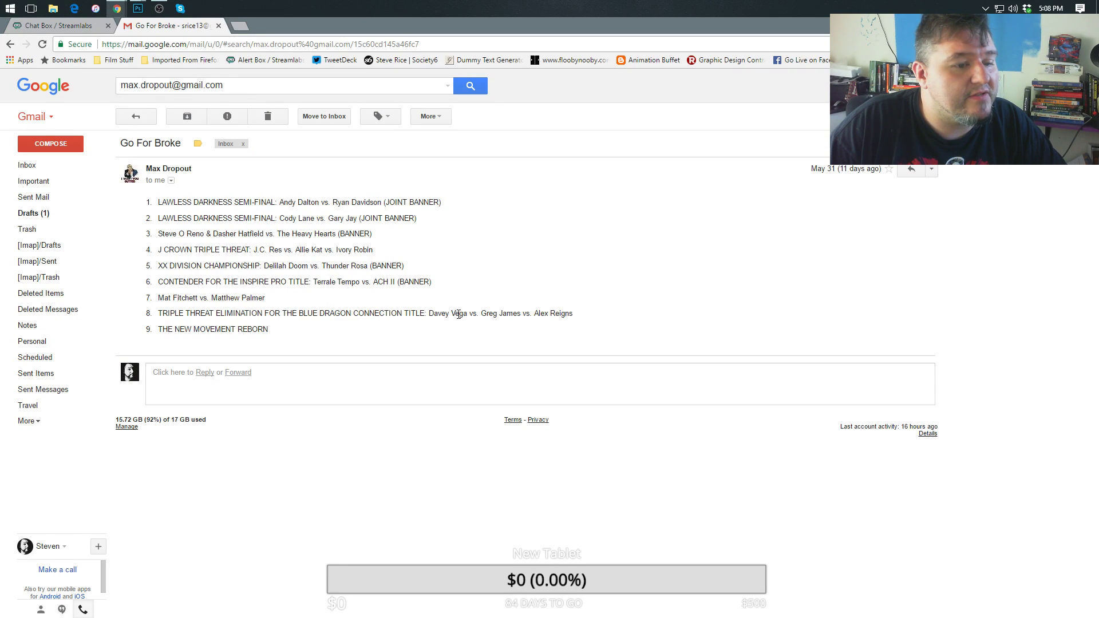
{"action": "mouse_move", "coordinate": [138, 8]}
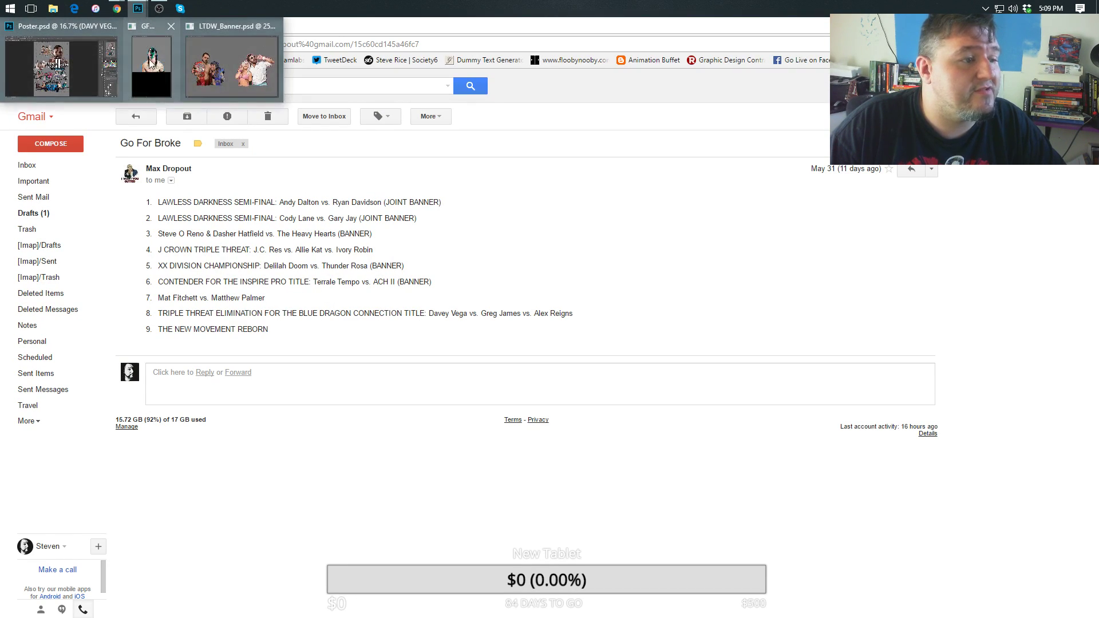
{"action": "left_click", "coordinate": [62, 63]}
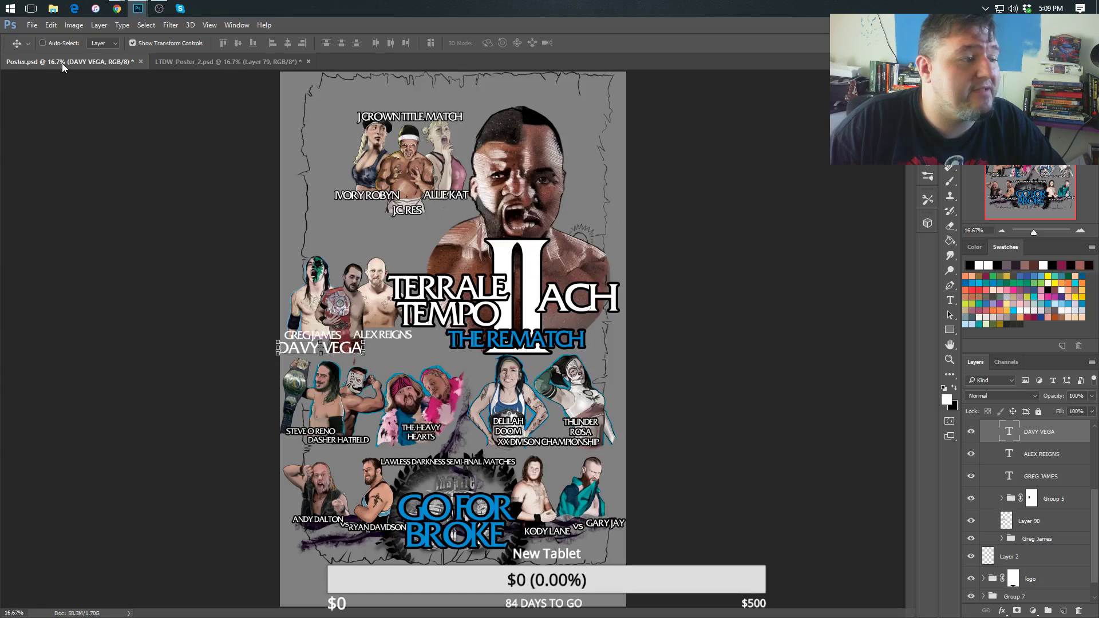
Correct the name to 'DAVEY VEGA' and shift it under the other two names.
{"action": "left_click", "coordinate": [950, 301]}
{"action": "left_click", "coordinate": [347, 353]}
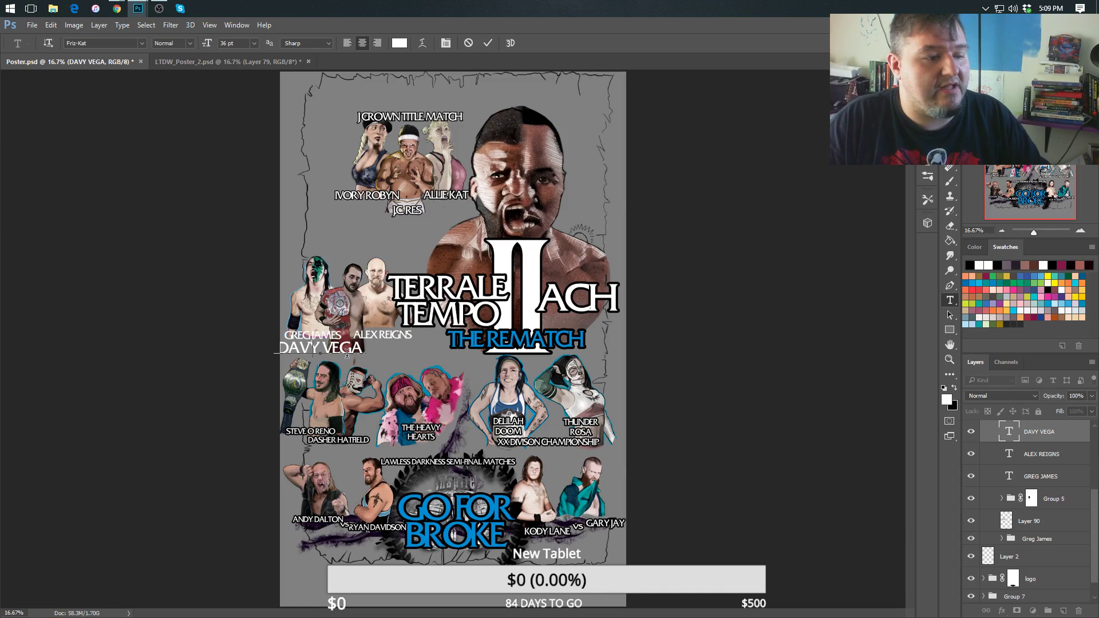
{"action": "type", "text": "E"}
{"action": "key", "text": "ctrl+Return"}
{"action": "key", "text": "v"}
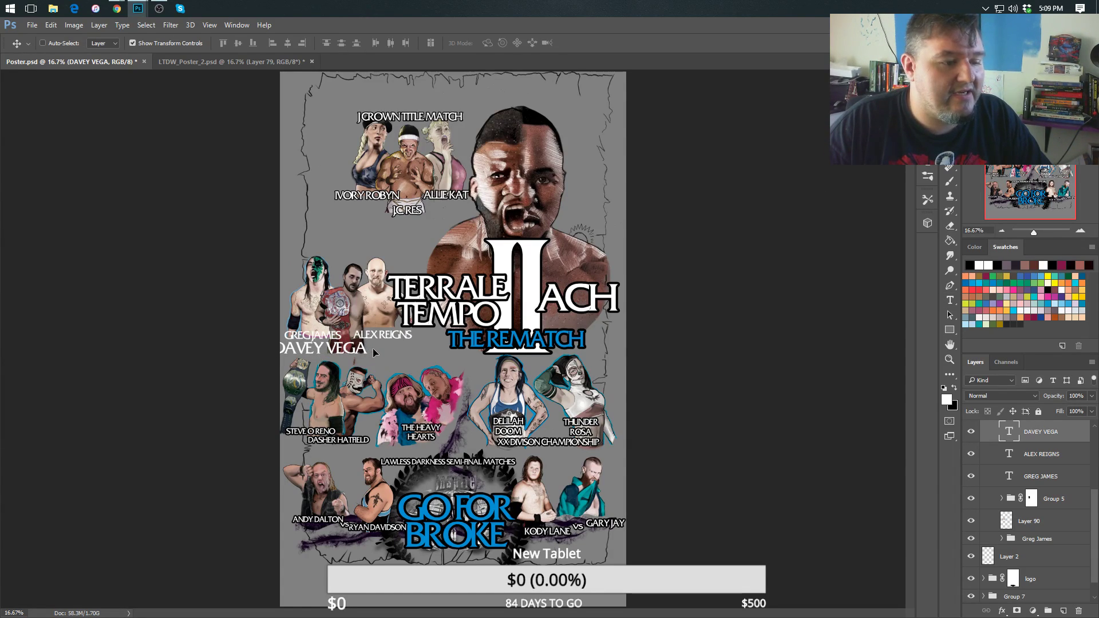
{"action": "left_click_drag", "start_coordinate": [376, 354], "coordinate": [374, 354]}
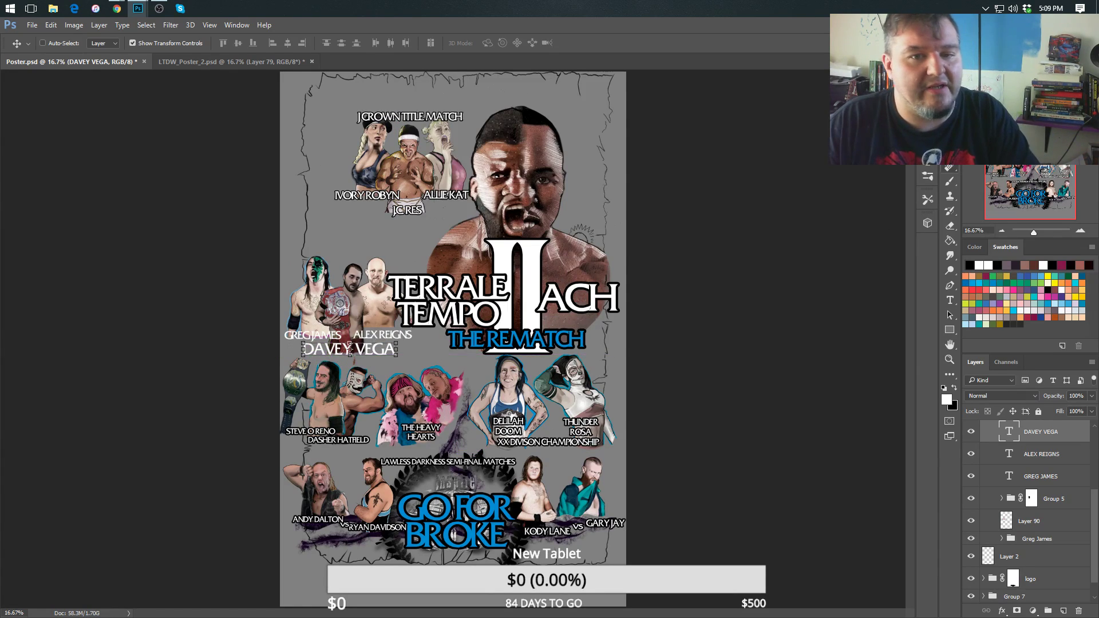
Shrink DAVEY VEGA to 24 pt and nudge it into line beneath ALEX REIGNS.
{"action": "left_click", "coordinate": [928, 153]}
{"action": "left_click", "coordinate": [845, 150]}
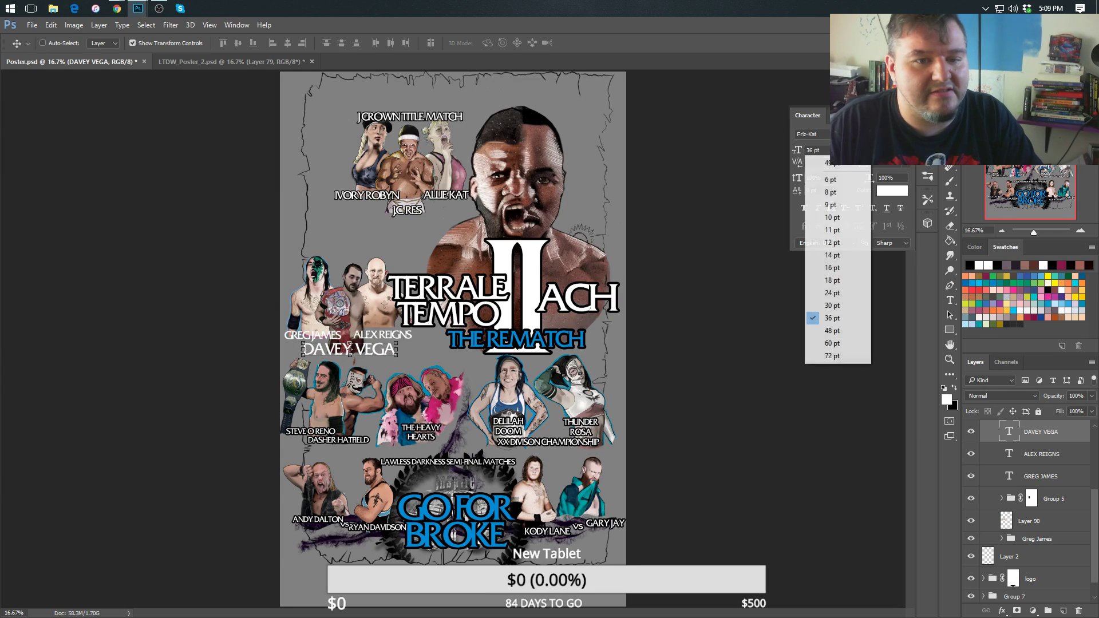
{"action": "left_click", "coordinate": [829, 293]}
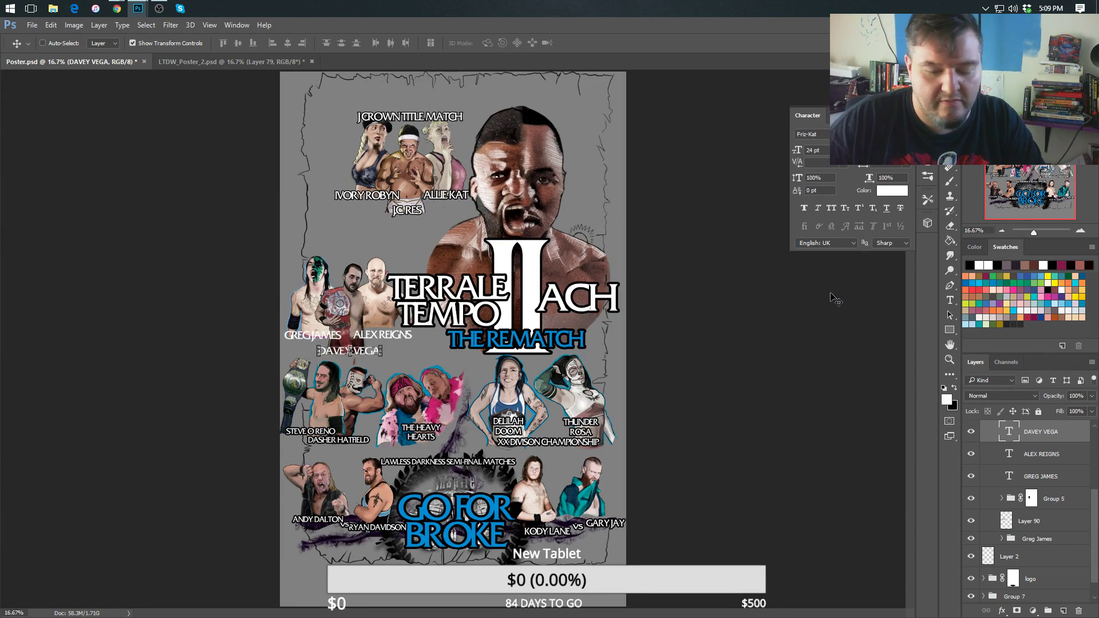
{"action": "key", "text": "shift+Up"}
{"action": "key", "text": "shift+Up"}
{"action": "key", "text": "shift+Up"}
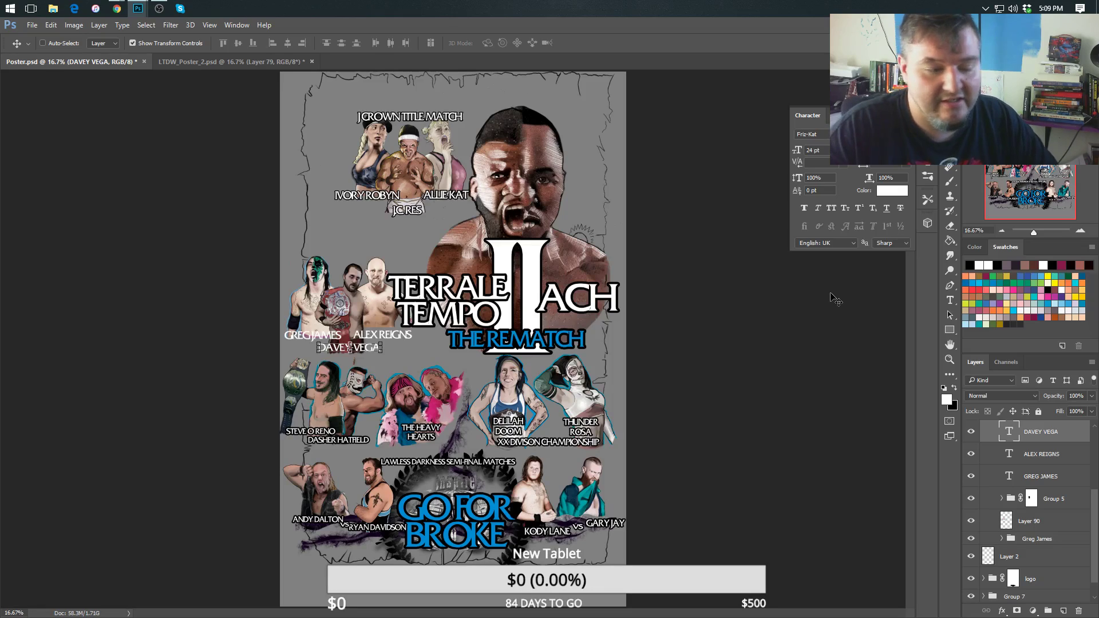
{"action": "key", "text": "Up"}
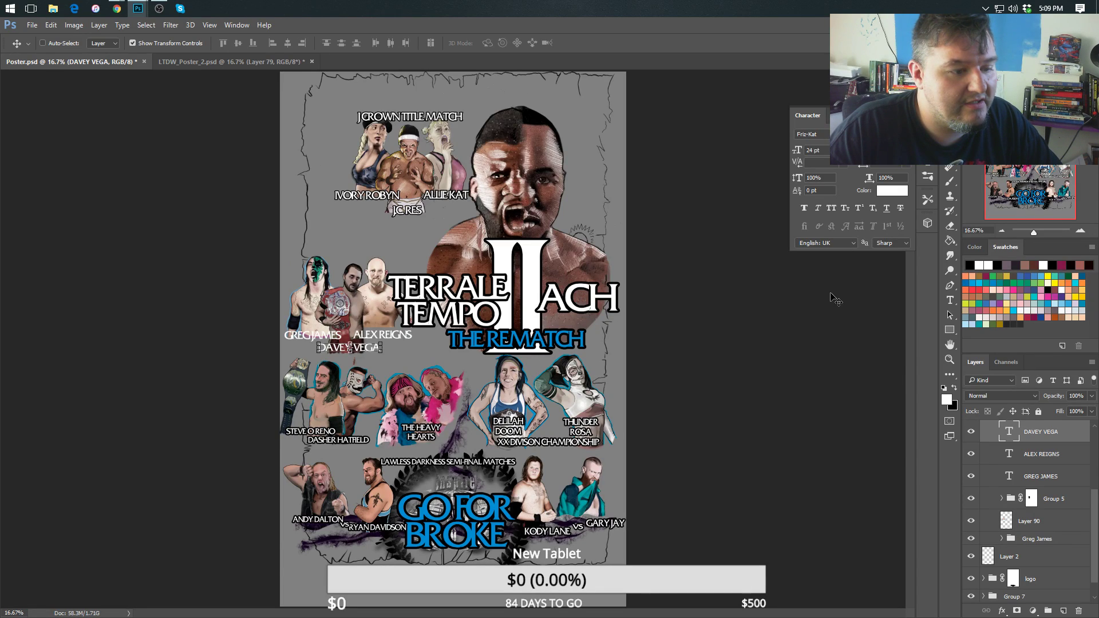
{"action": "key", "text": "Down"}
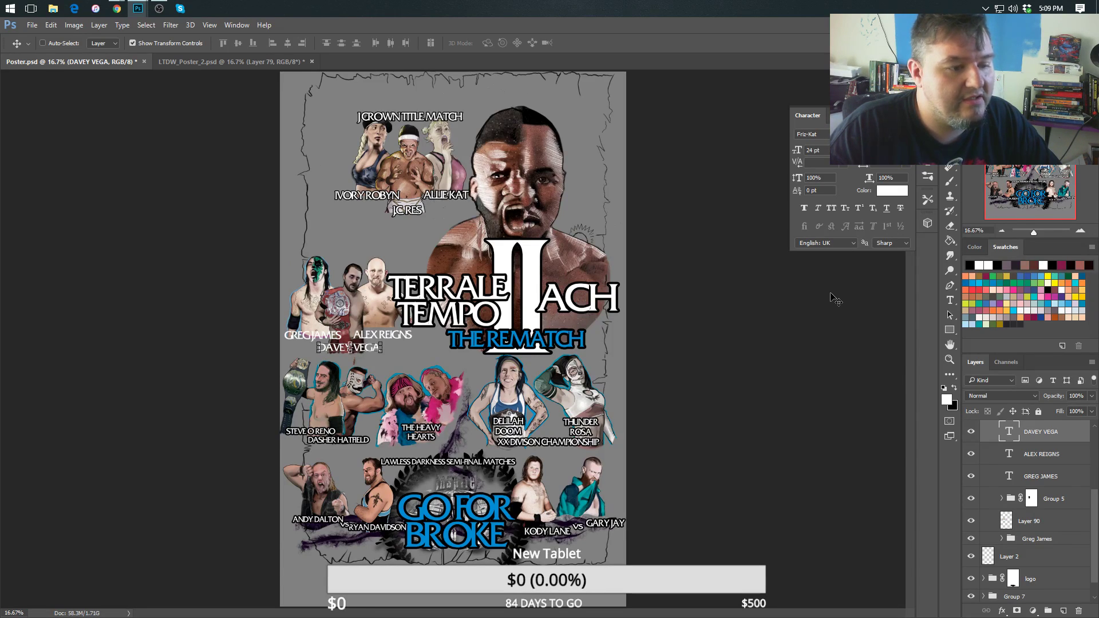
{"action": "key", "text": "Down"}
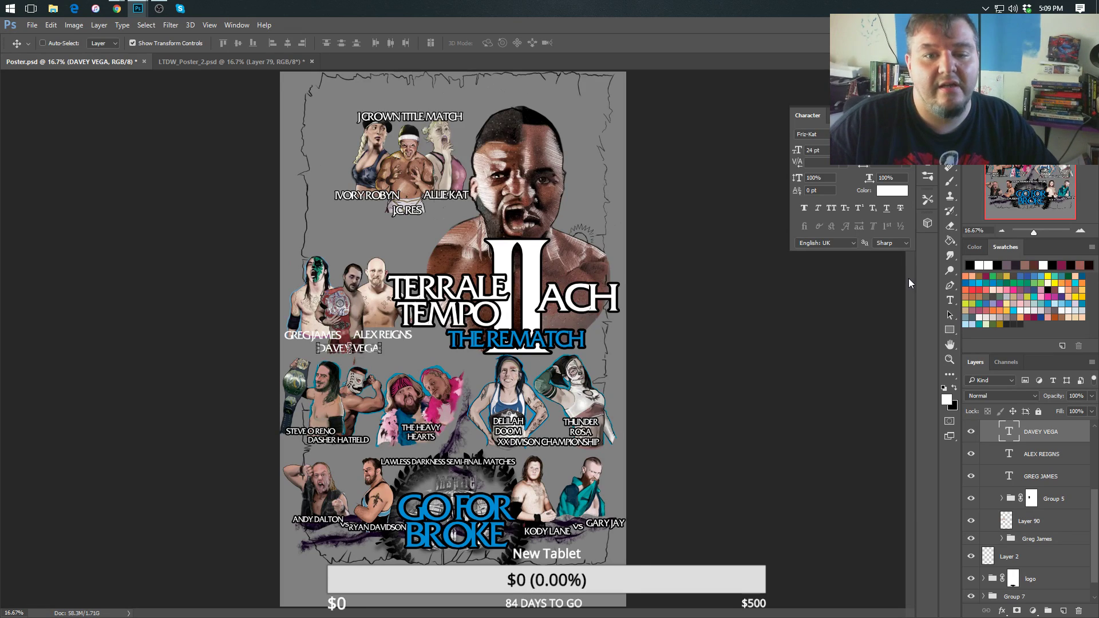
{"action": "left_click", "coordinate": [950, 300]}
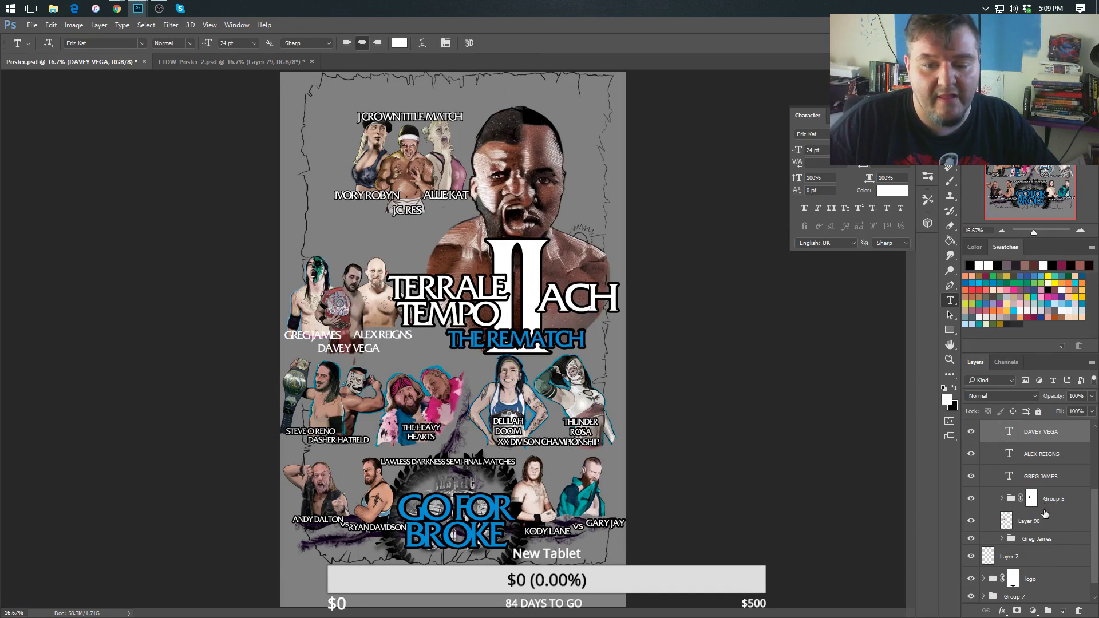
Paste the copied stroke layer style onto the GREG JAMES, ALEX REIGNS and DAVEY VEGA layers.
{"action": "left_click", "coordinate": [1052, 476]}
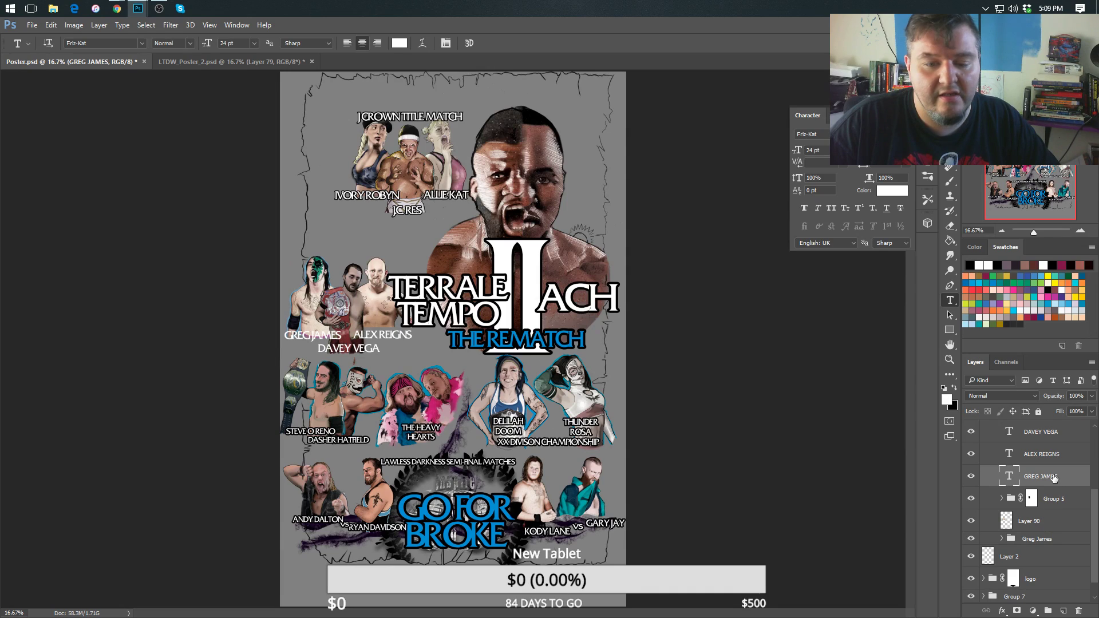
{"action": "scroll", "coordinate": [1025, 484], "scroll_direction": "up", "scroll_amount": 2}
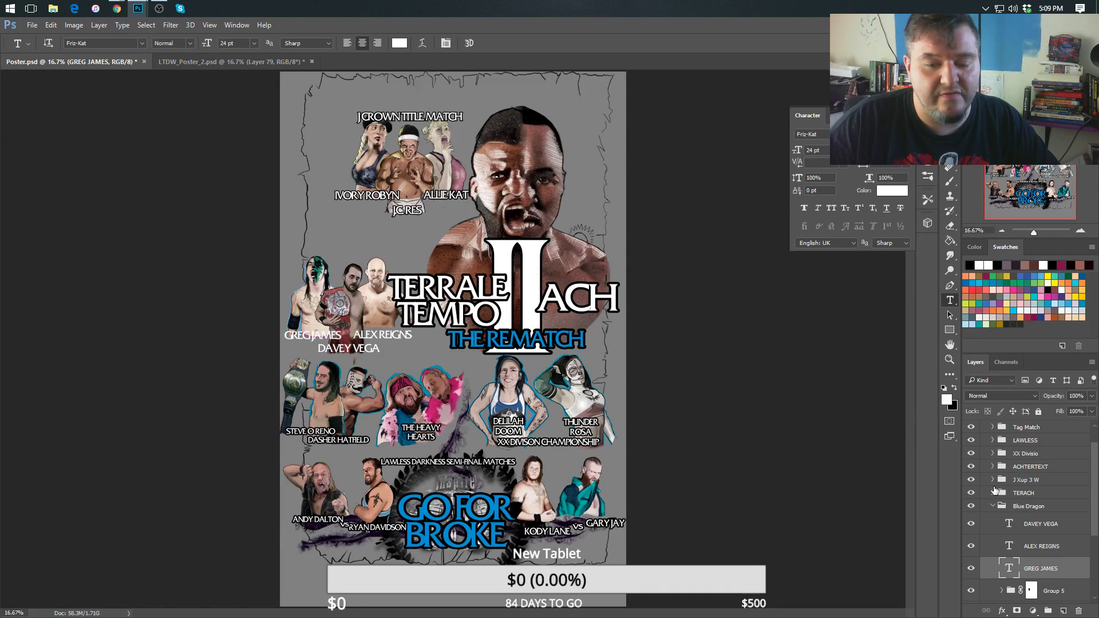
{"action": "scroll", "coordinate": [993, 484], "scroll_direction": "down", "scroll_amount": 1}
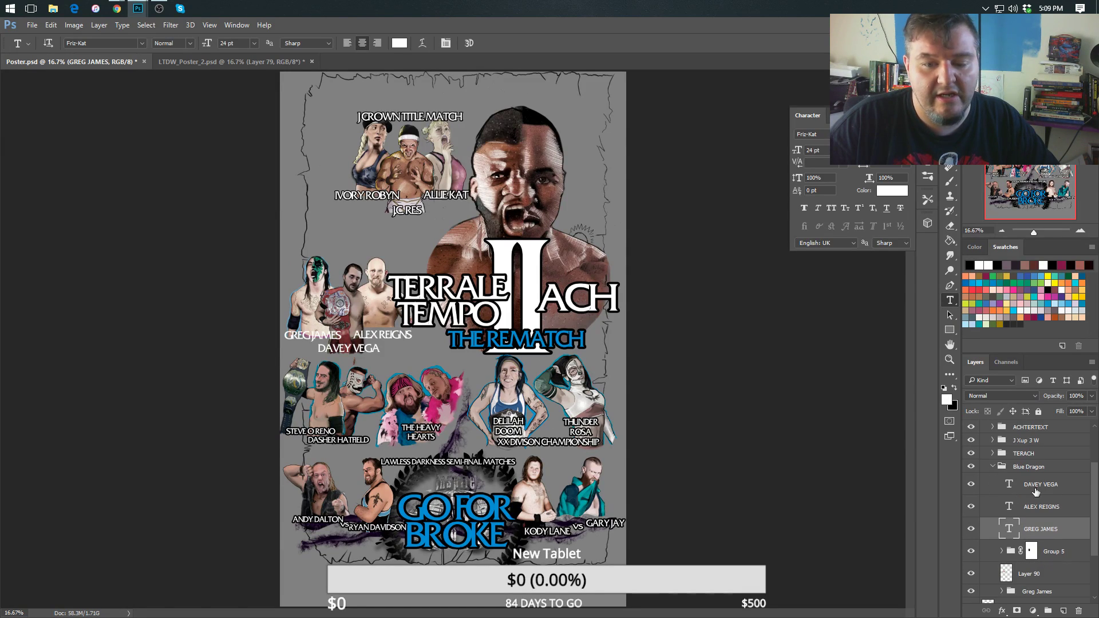
{"action": "right_click", "coordinate": [1052, 531]}
{"action": "left_click", "coordinate": [897, 413]}
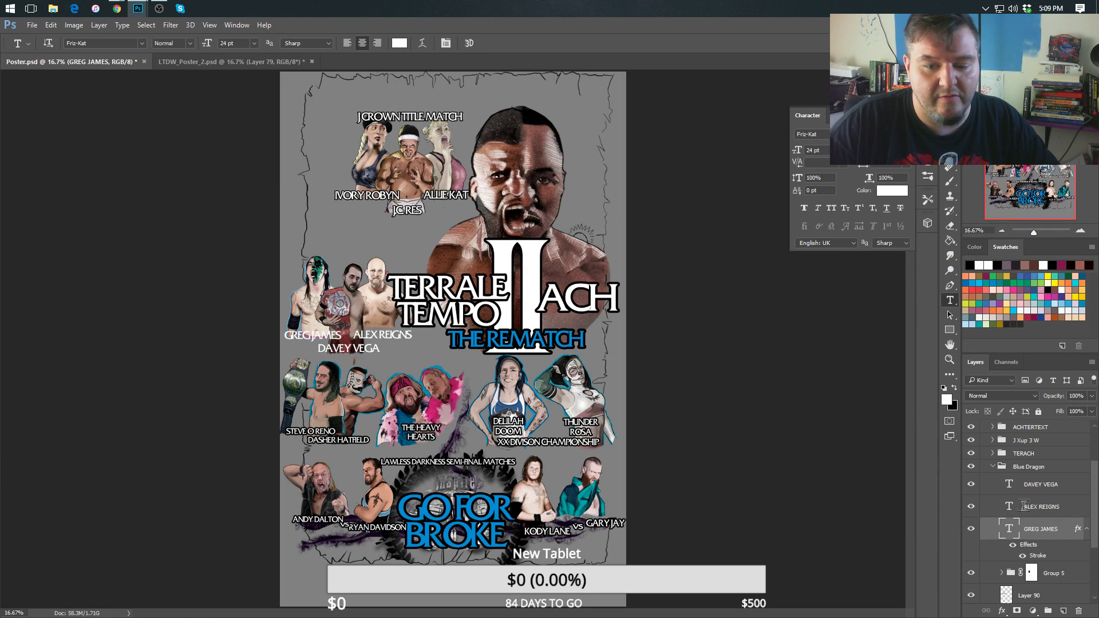
{"action": "right_click", "coordinate": [1026, 506]}
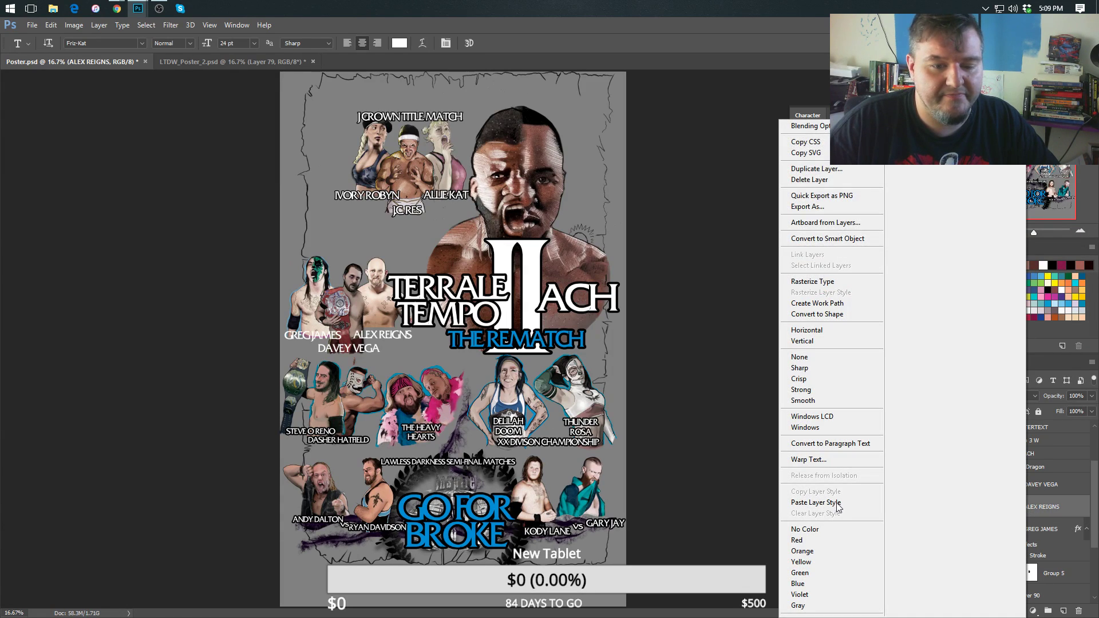
{"action": "left_click", "coordinate": [837, 502]}
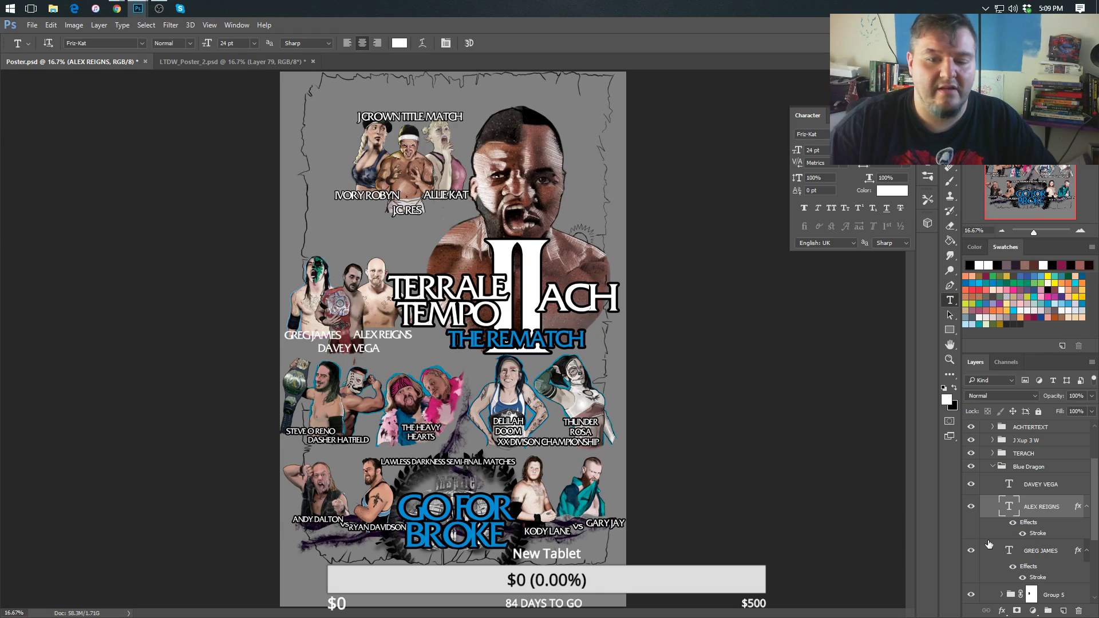
{"action": "right_click", "coordinate": [1062, 488]}
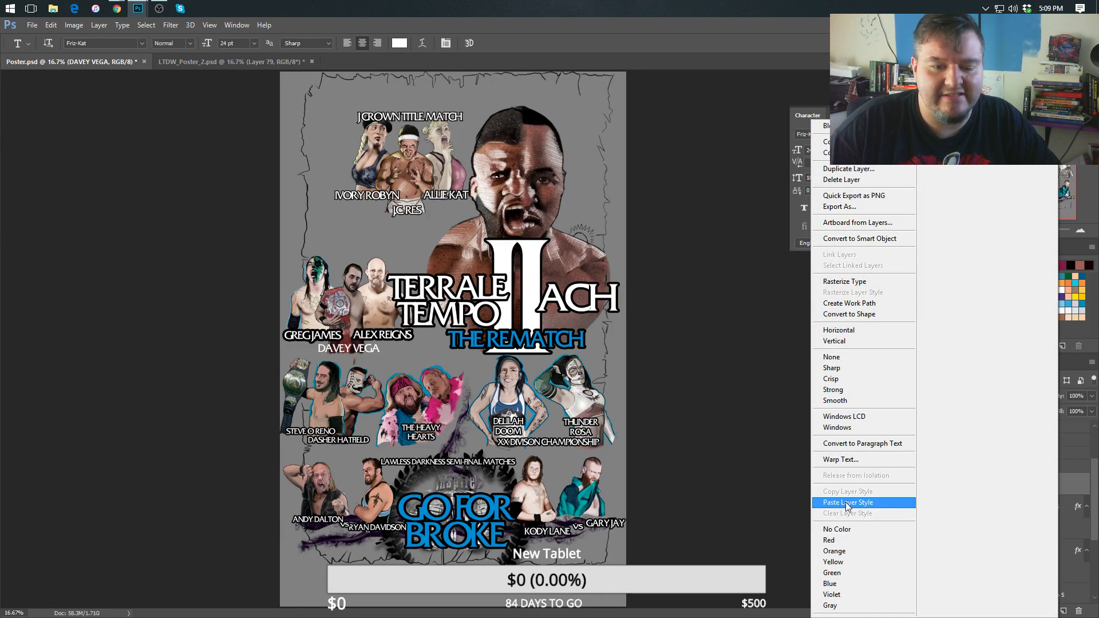
{"action": "left_click", "coordinate": [847, 502]}
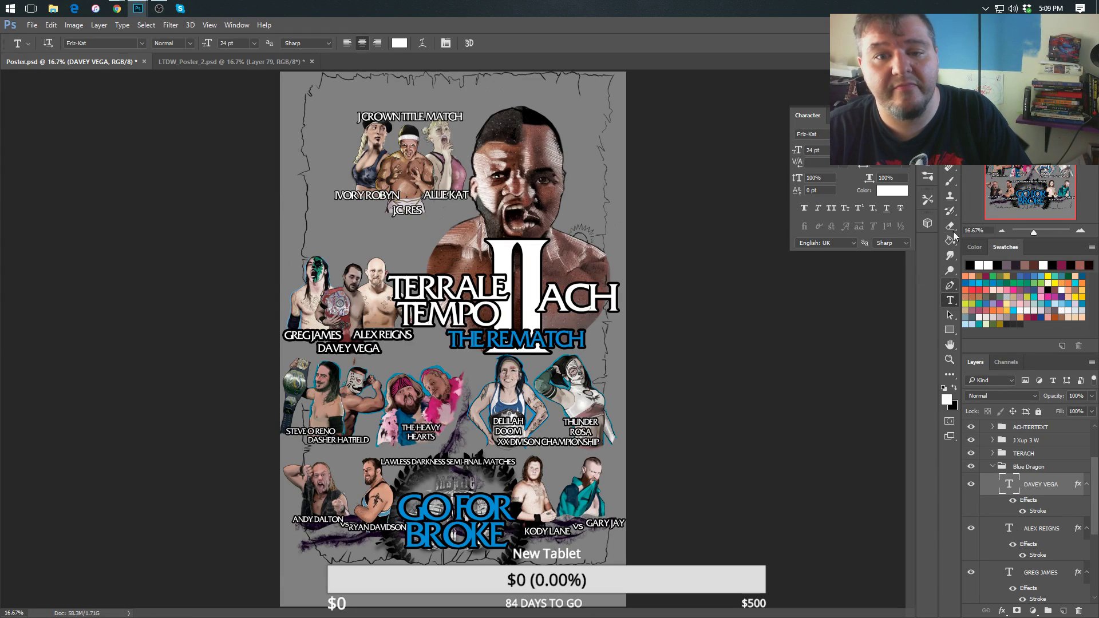
Set the Stroke size to 9 px on DAVEY VEGA, ALEX REIGNS and GREG JAMES.
{"action": "double_click", "coordinate": [1016, 512]}
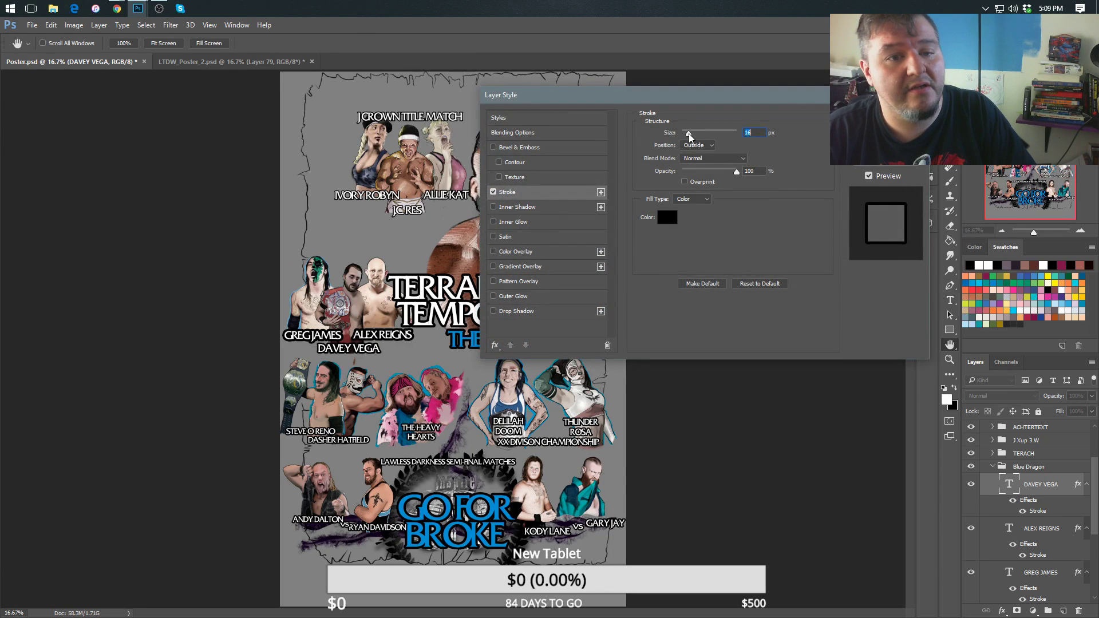
{"action": "left_click_drag", "start_coordinate": [690, 134], "coordinate": [688, 135]}
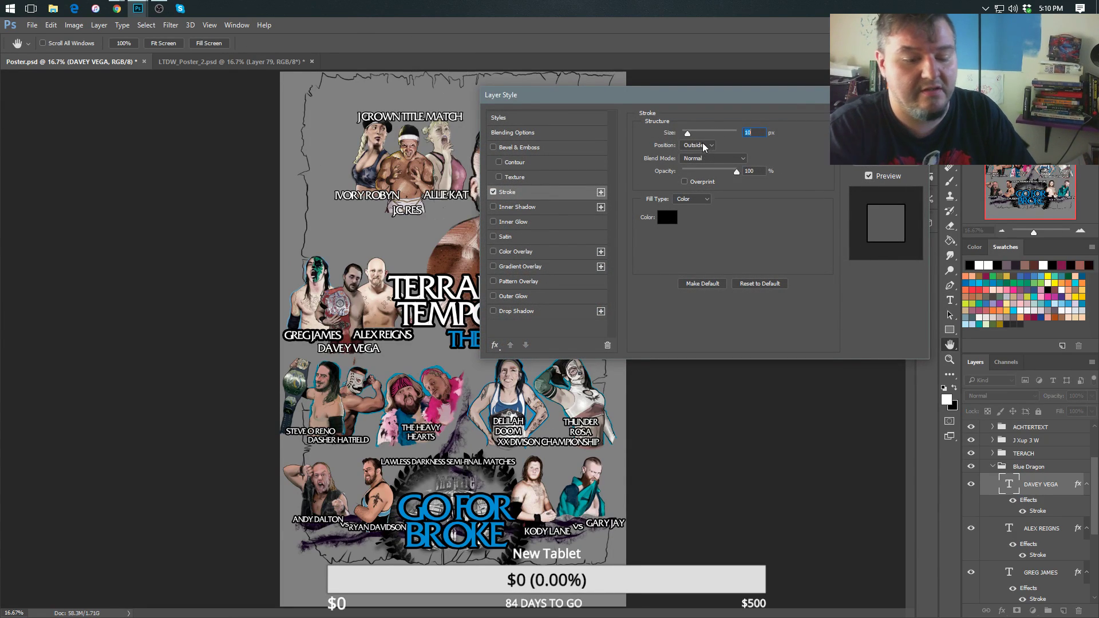
{"action": "type", "text": "9"}
{"action": "key", "text": "Return"}
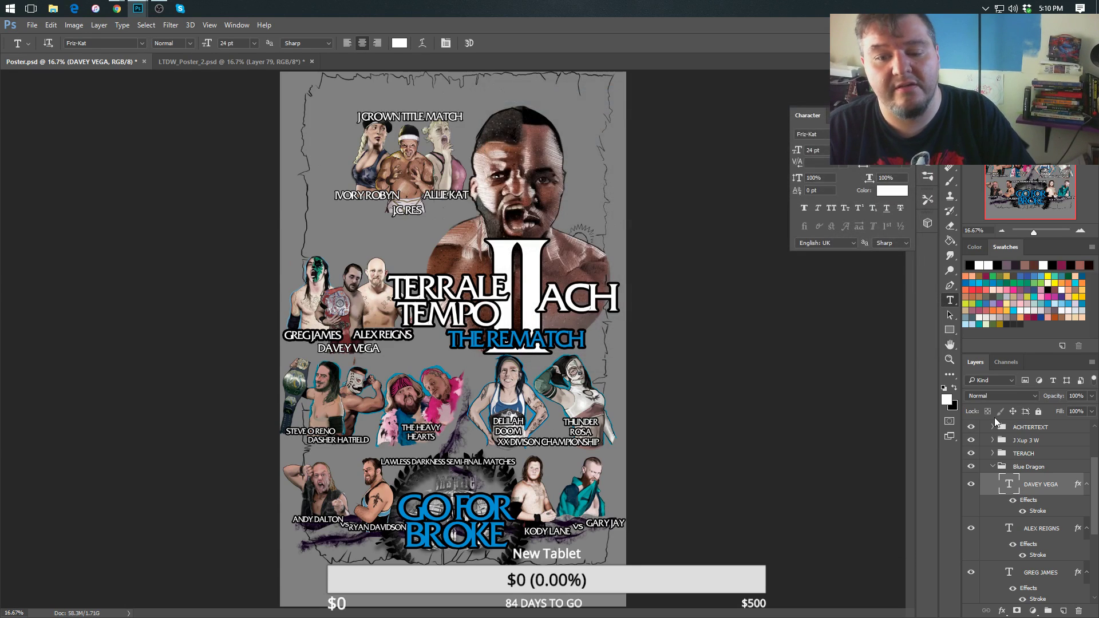
{"action": "double_click", "coordinate": [1030, 555]}
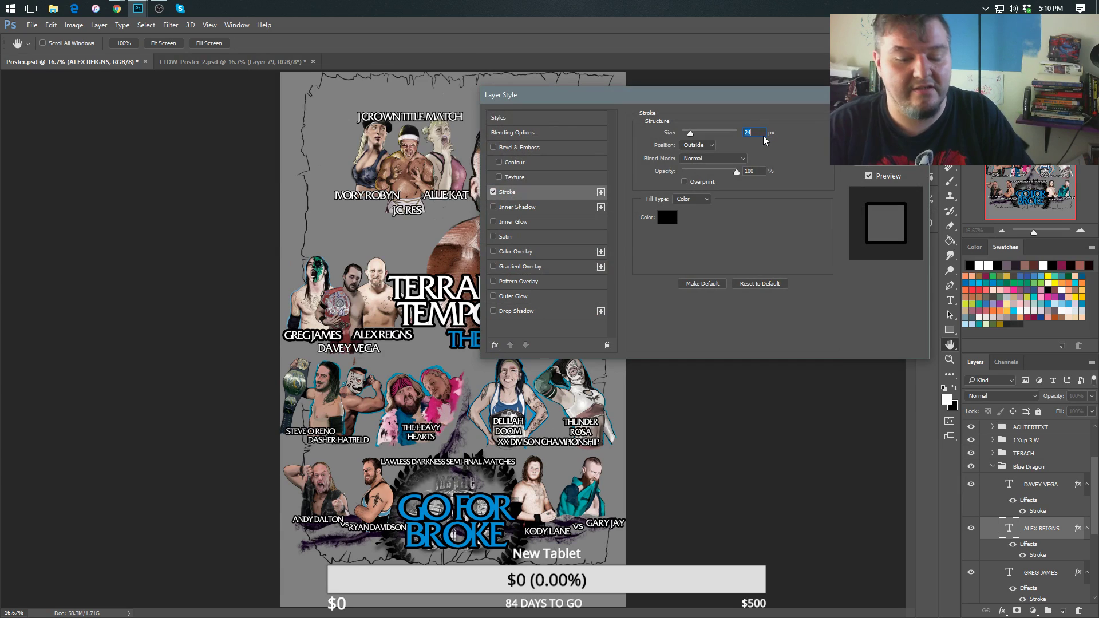
{"action": "type", "text": "9"}
{"action": "key", "text": "Return"}
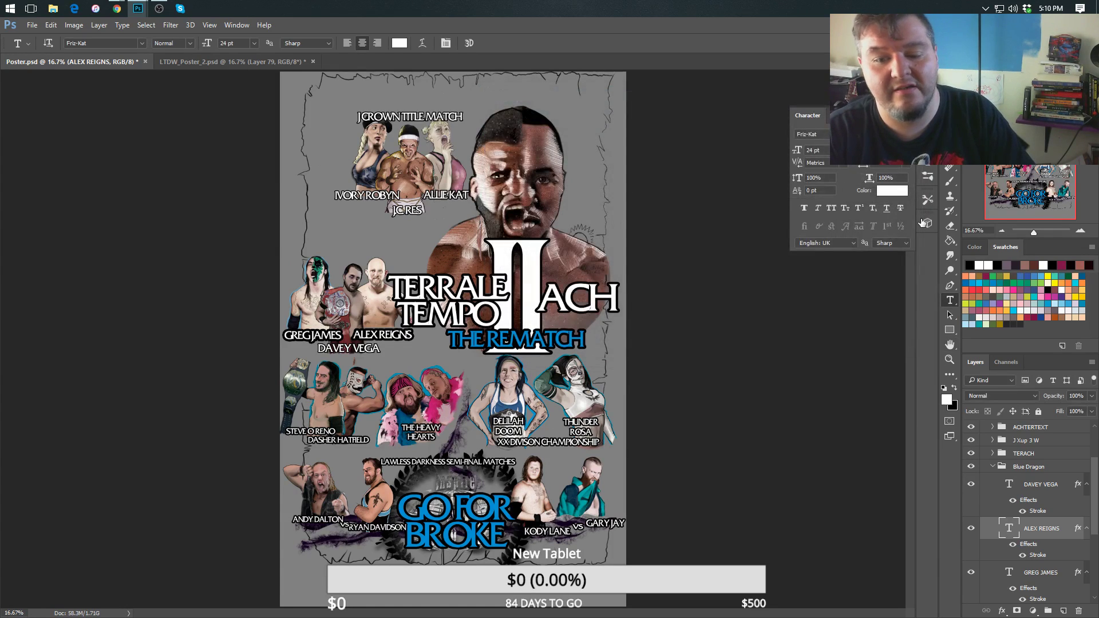
{"action": "left_click", "coordinate": [1030, 597]}
{"action": "double_click", "coordinate": [1030, 597]}
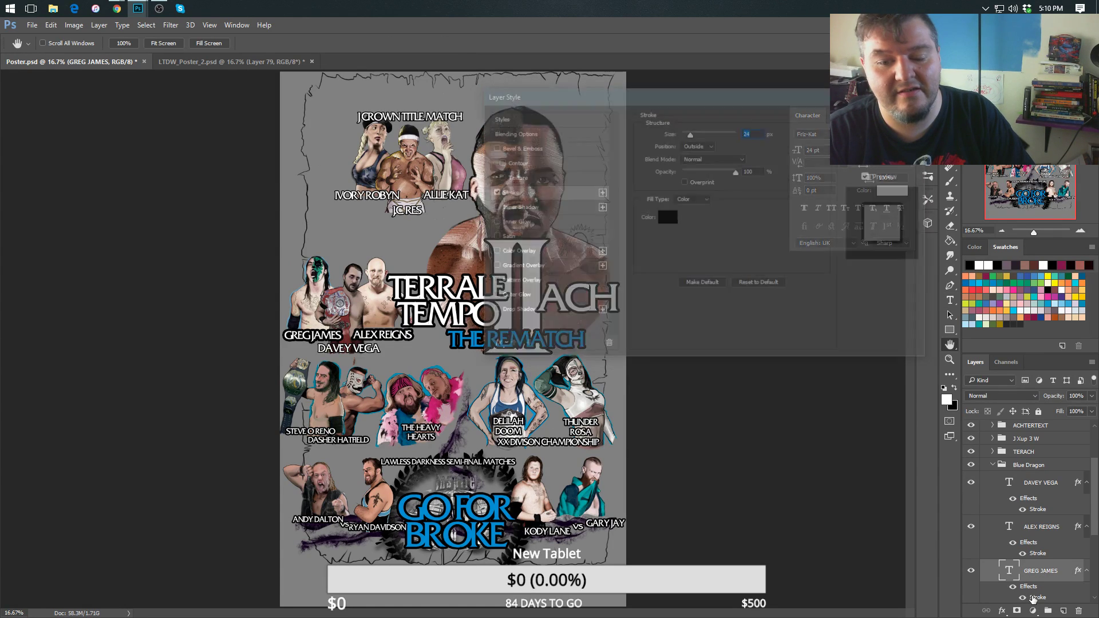
{"action": "double_click", "coordinate": [750, 133]}
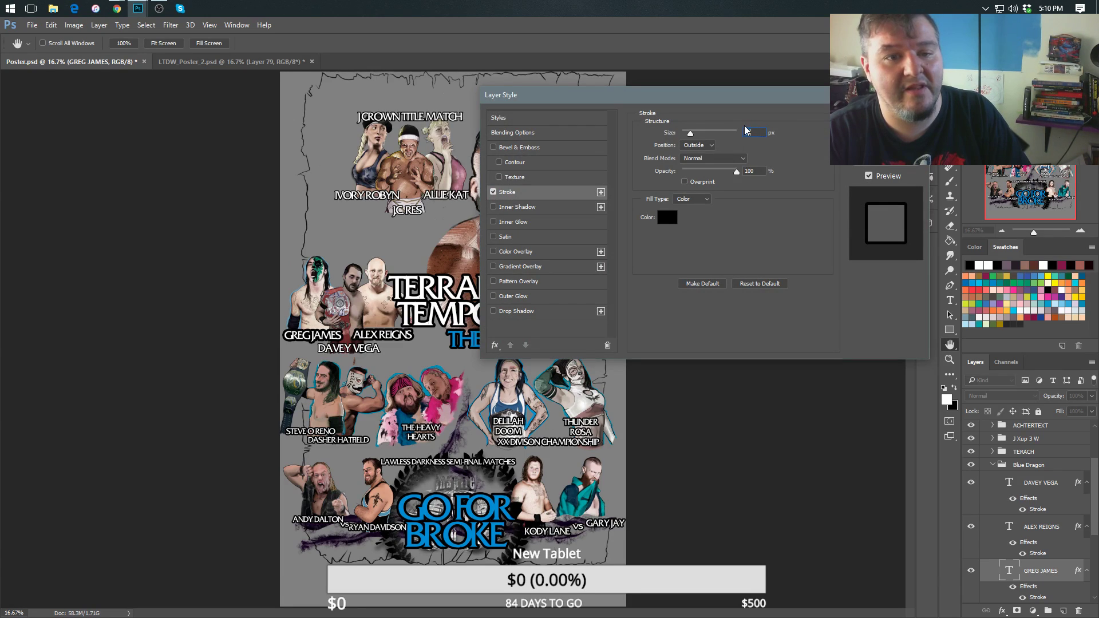
{"action": "type", "text": "9"}
{"action": "key", "text": "Return"}
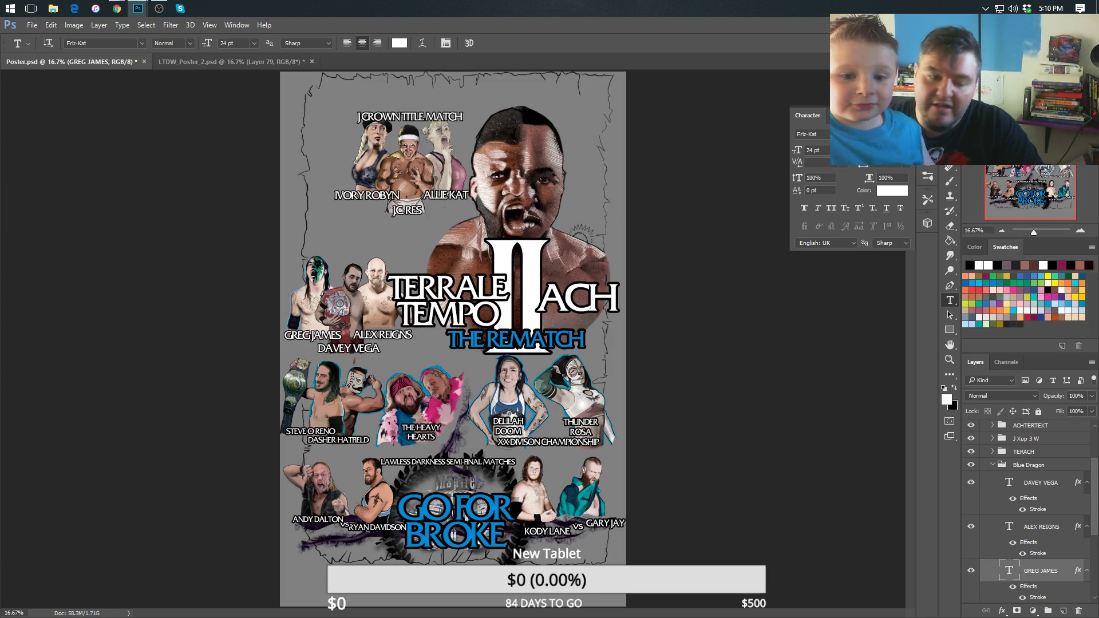
Create an empty text layer in the Blue Dragon group and save Poster.psd.
{"action": "left_click", "coordinate": [750, 365]}
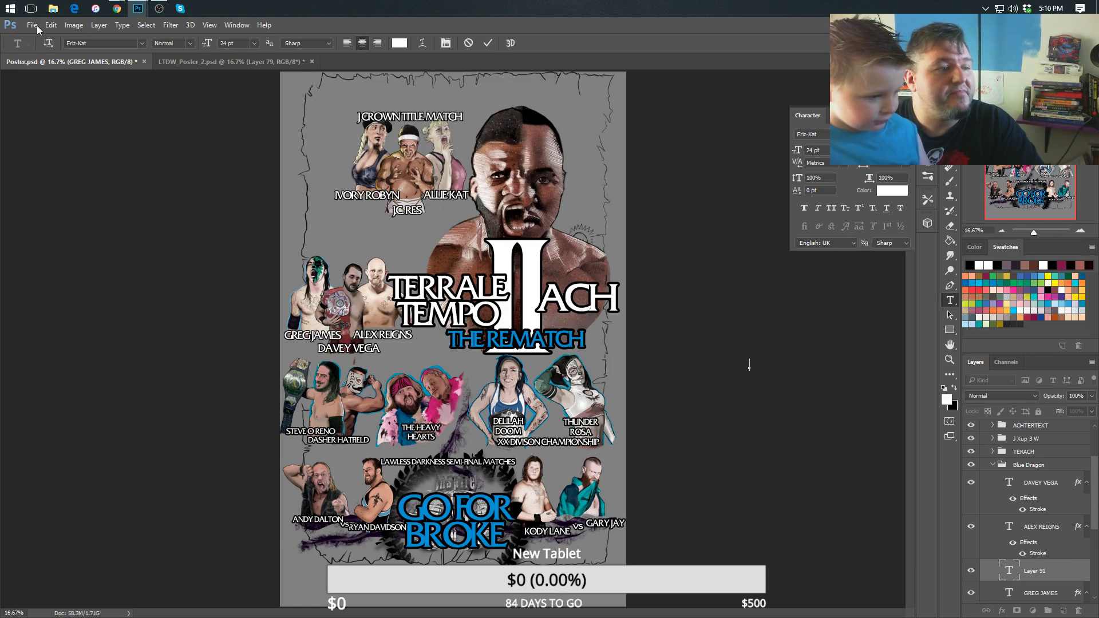
{"action": "left_click", "coordinate": [33, 25]}
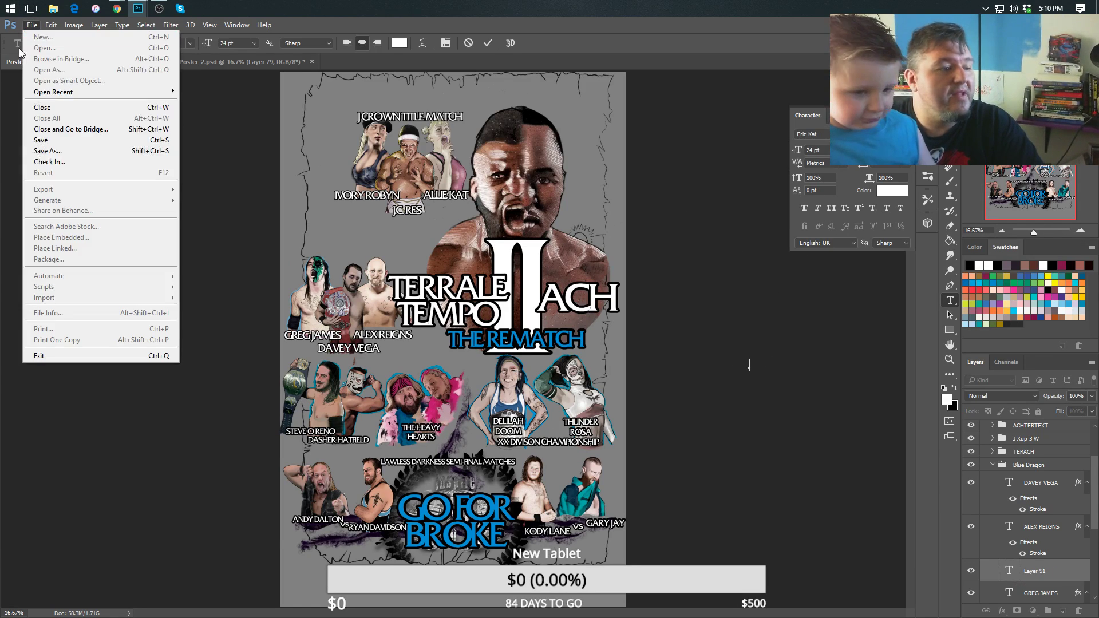
{"action": "left_click", "coordinate": [57, 140]}
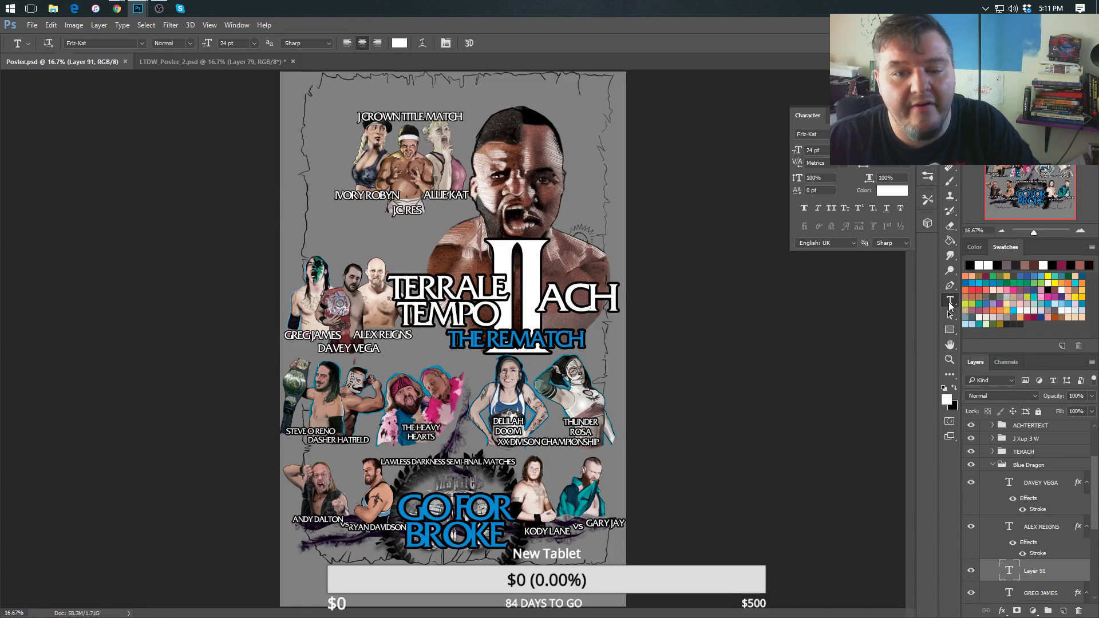
Add the heading 'DRAGON CONNECTION TITLE MATCH' above the left wrestler group.
{"action": "left_click", "coordinate": [298, 252]}
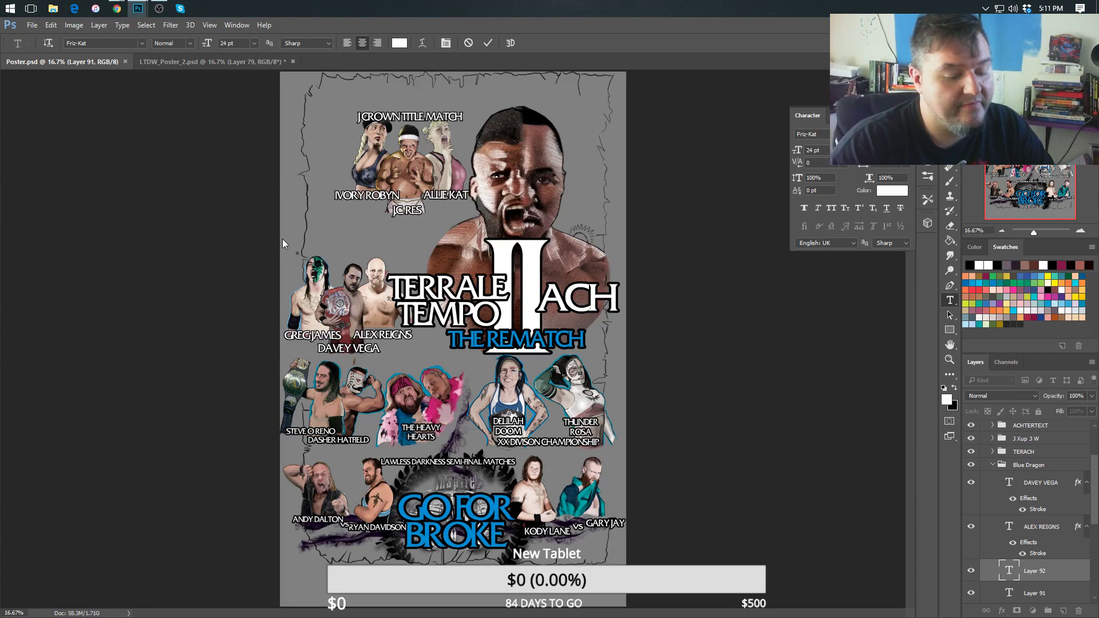
{"action": "type", "text": "DRAGO"}
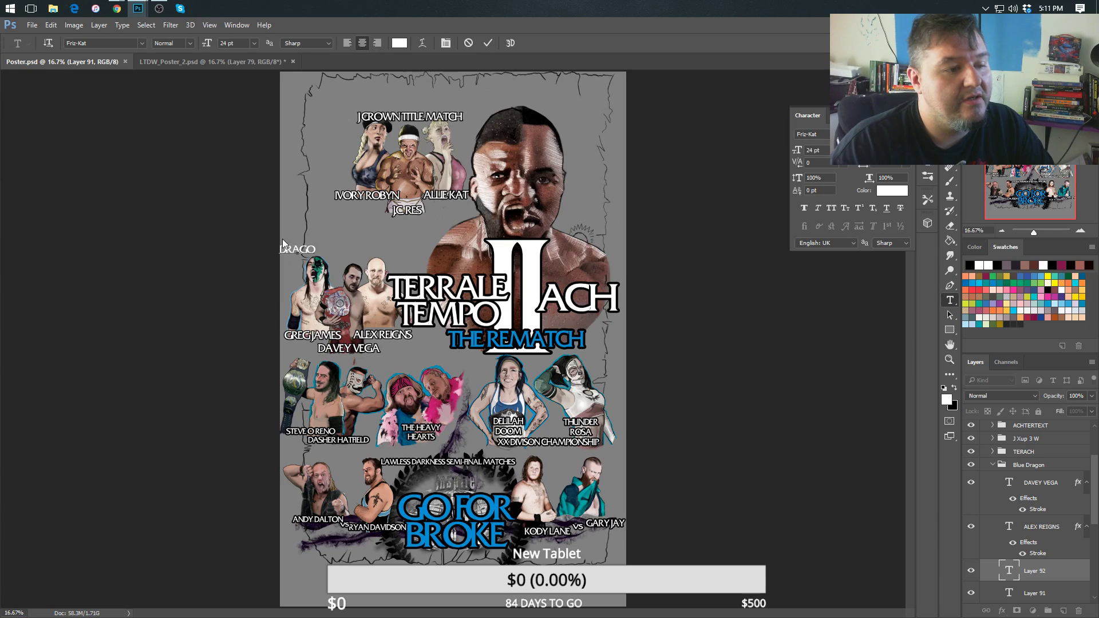
{"action": "type", "text": "N CONNECTION"}
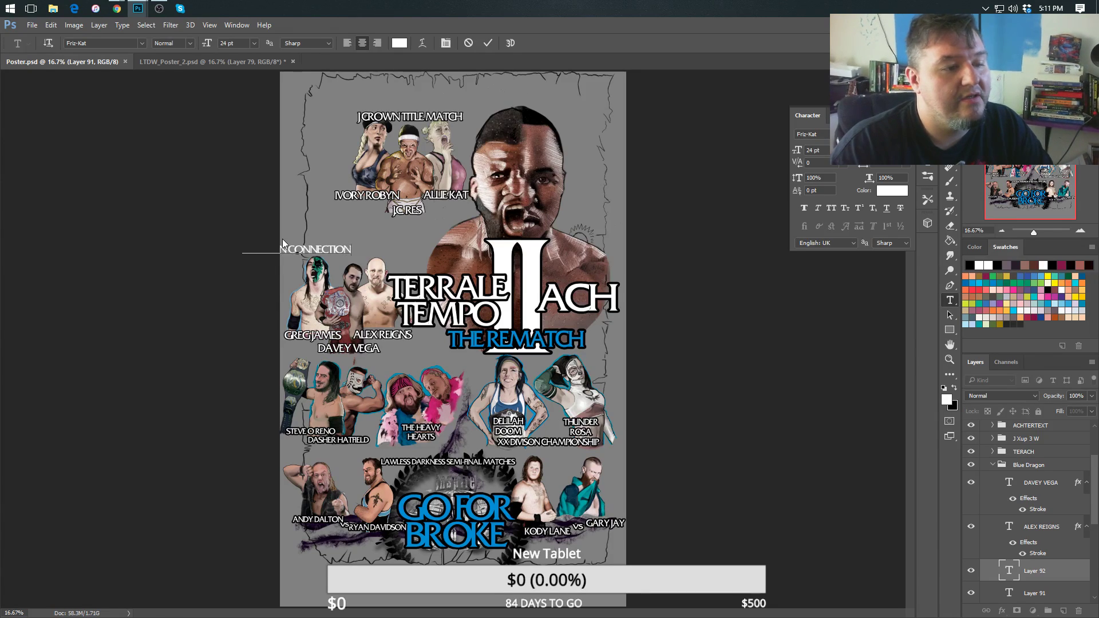
{"action": "type", "text": " TITLE MATCH"}
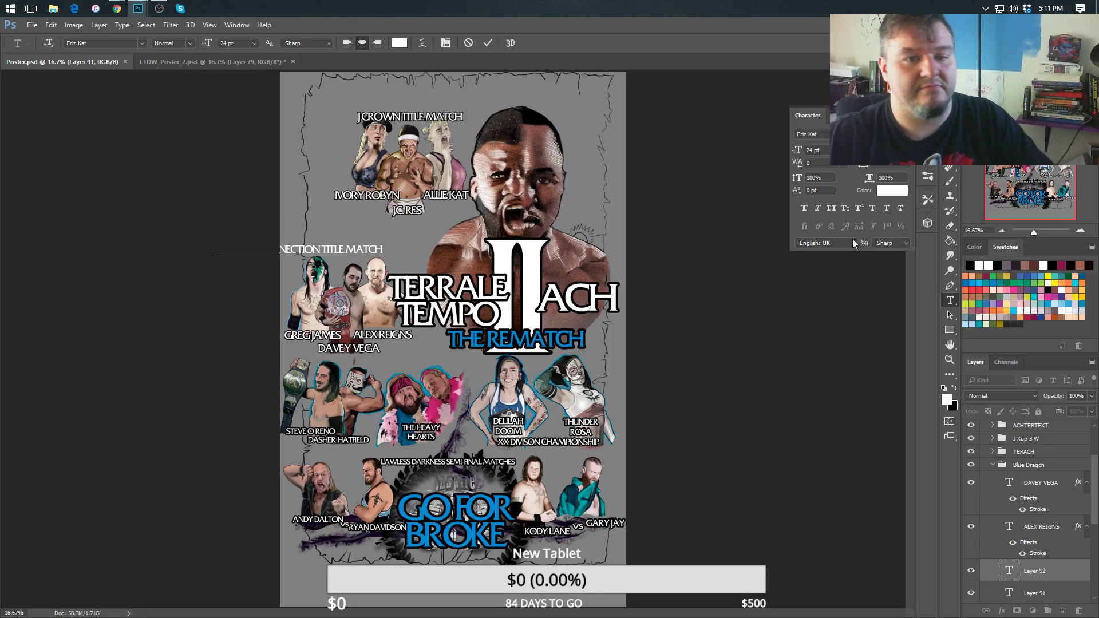
{"action": "key", "text": "ctrl+Return"}
{"action": "key", "text": "v"}
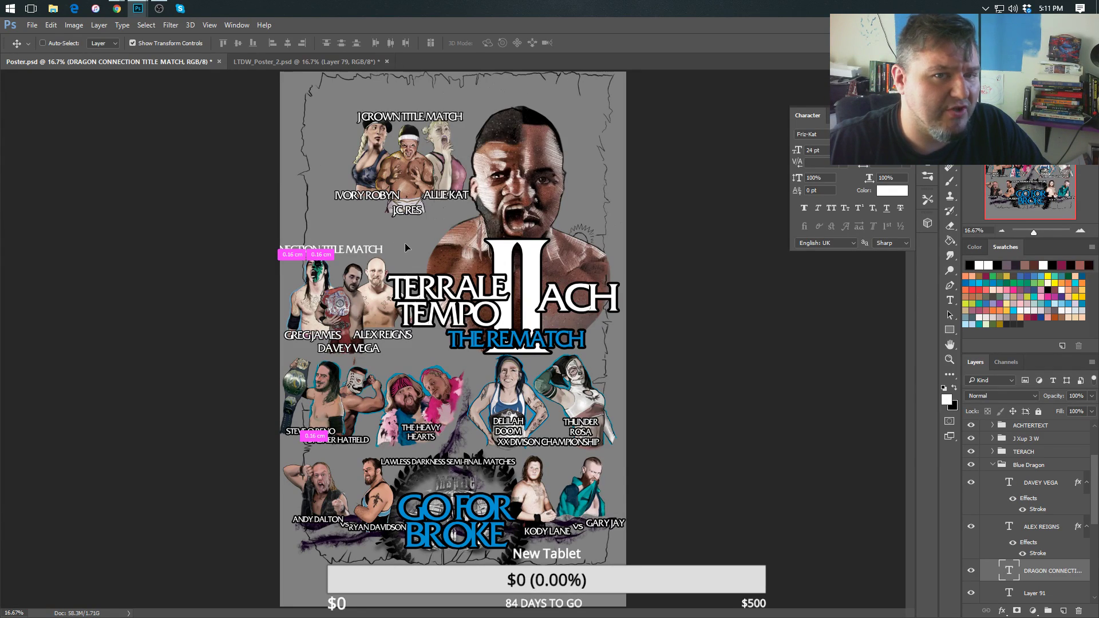
{"action": "left_click_drag", "start_coordinate": [405, 248], "coordinate": [440, 238]}
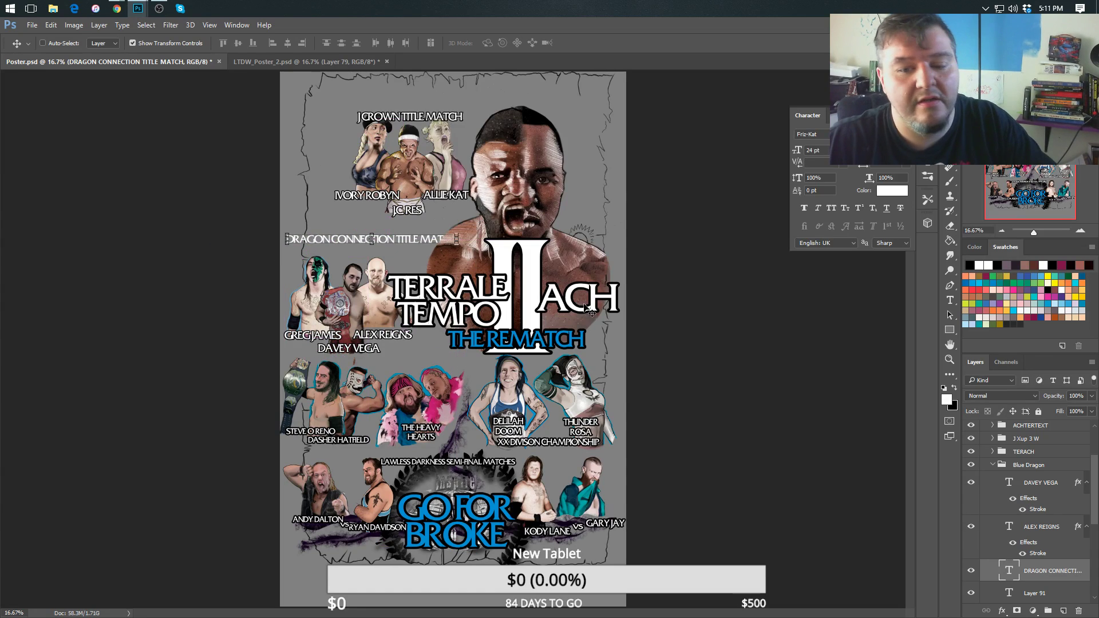
{"action": "left_click", "coordinate": [951, 300]}
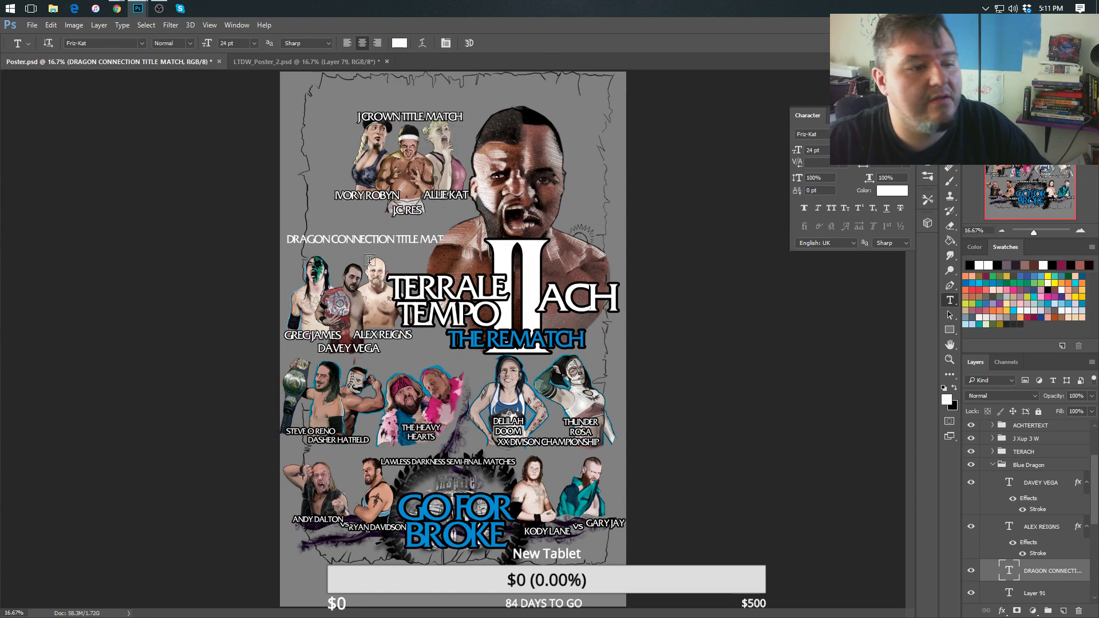
{"action": "left_click", "coordinate": [399, 248]}
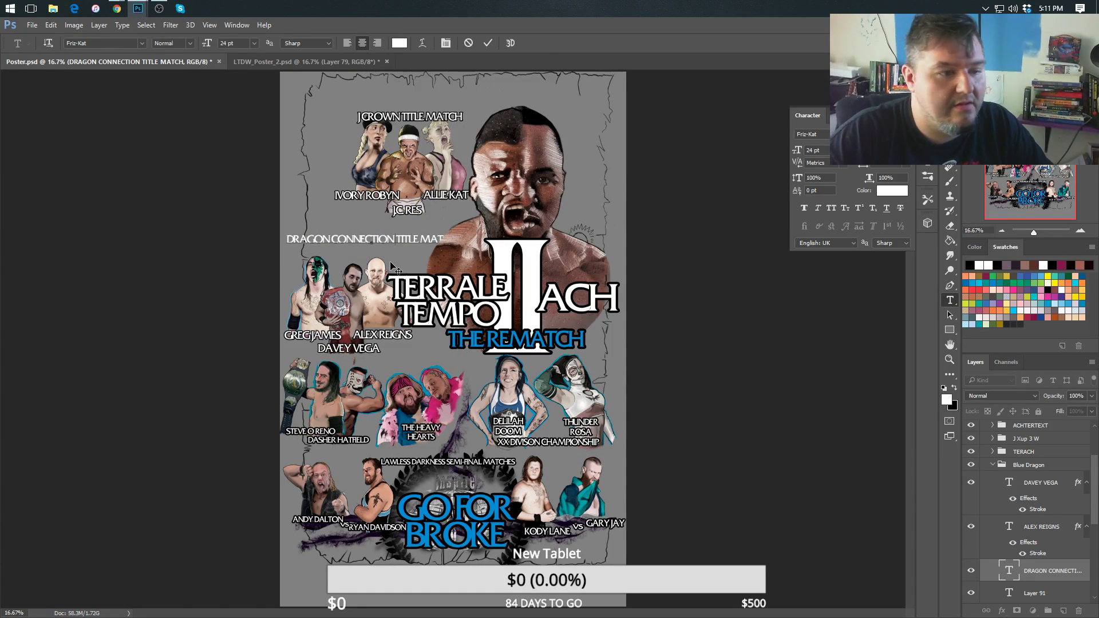
{"action": "key", "text": "Escape"}
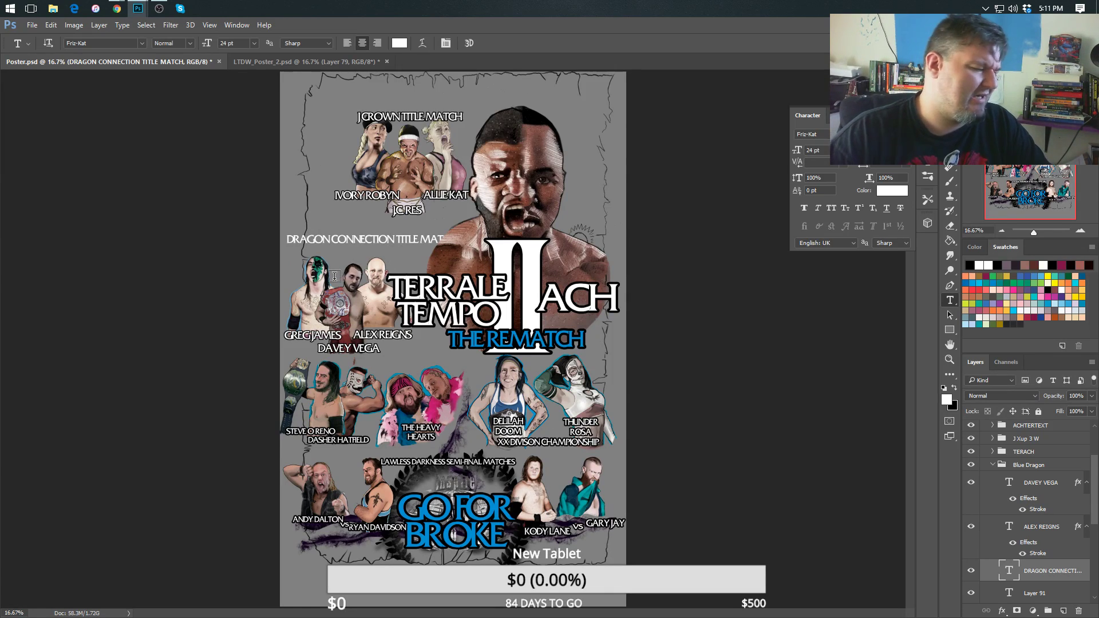
Break TITLE MATCH onto a second line and set the heading's leading to 16 pt.
{"action": "left_click", "coordinate": [398, 238]}
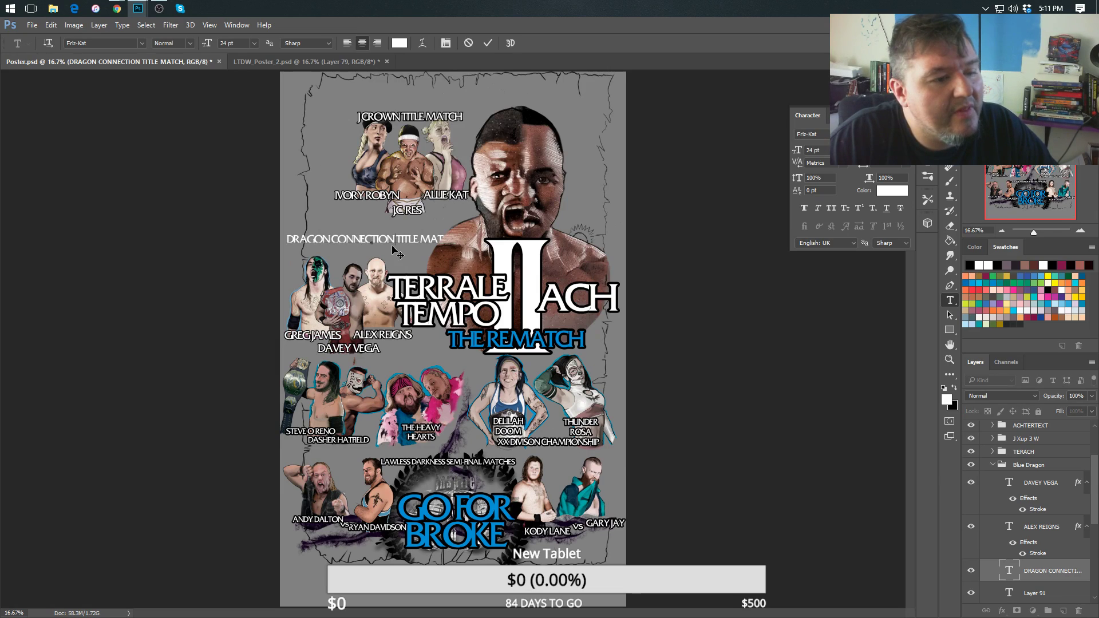
{"action": "left_click", "coordinate": [395, 240]}
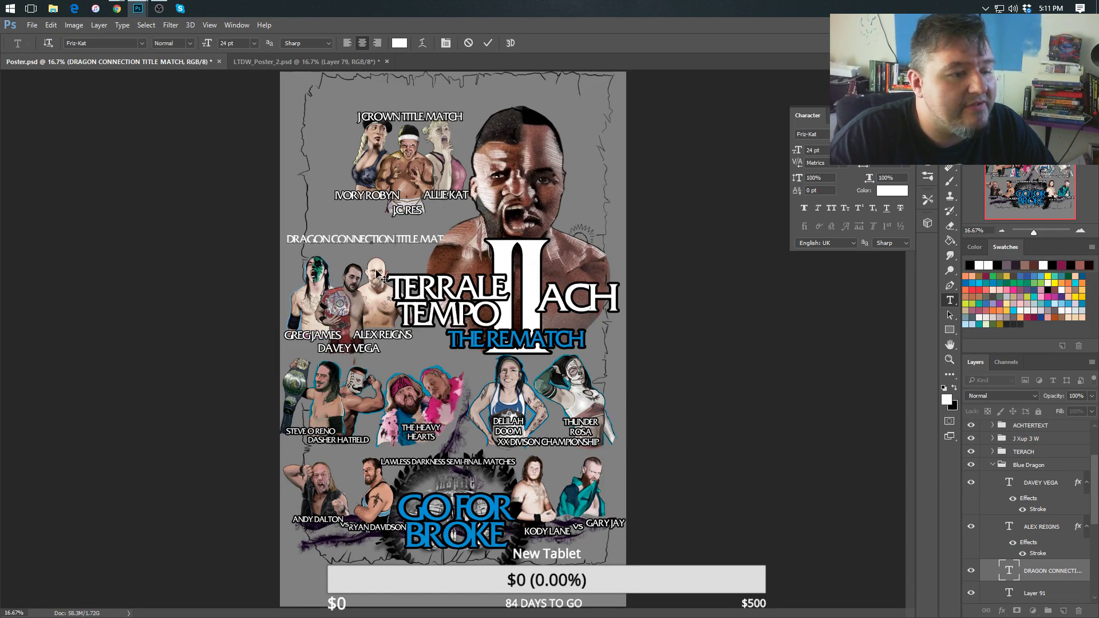
{"action": "key", "text": "Return"}
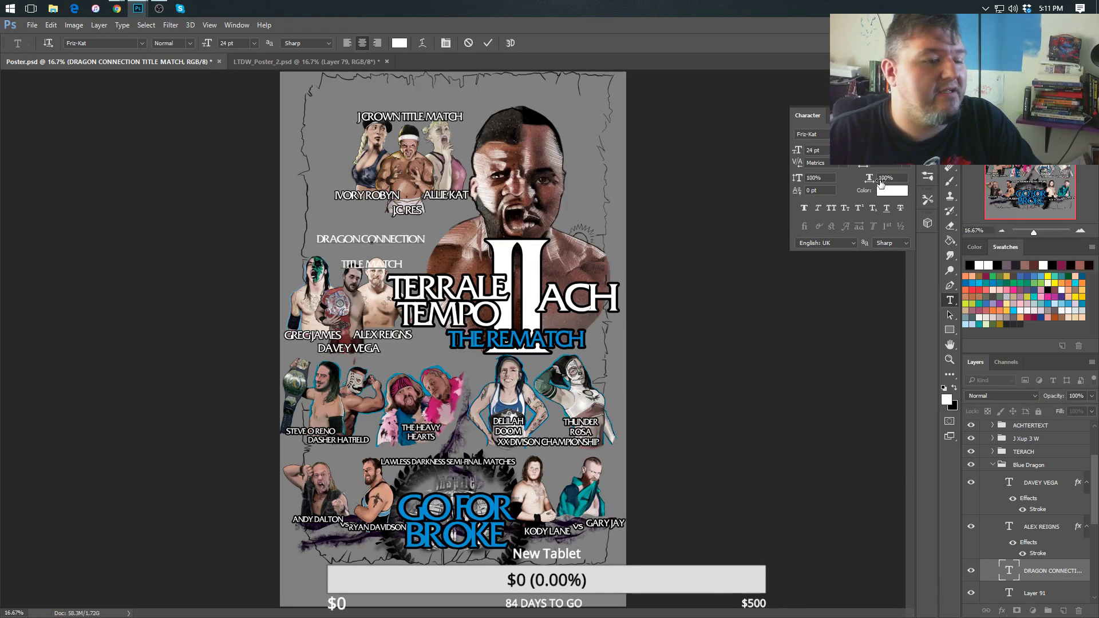
{"action": "left_click", "coordinate": [950, 77]}
{"action": "left_click", "coordinate": [905, 150]}
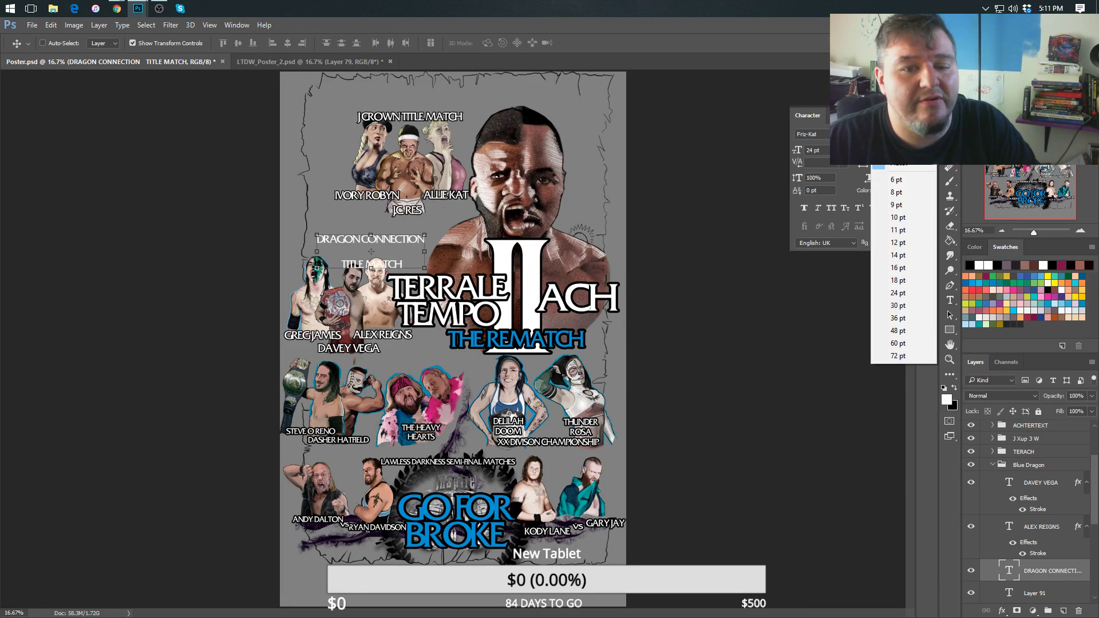
{"action": "left_click", "coordinate": [920, 272]}
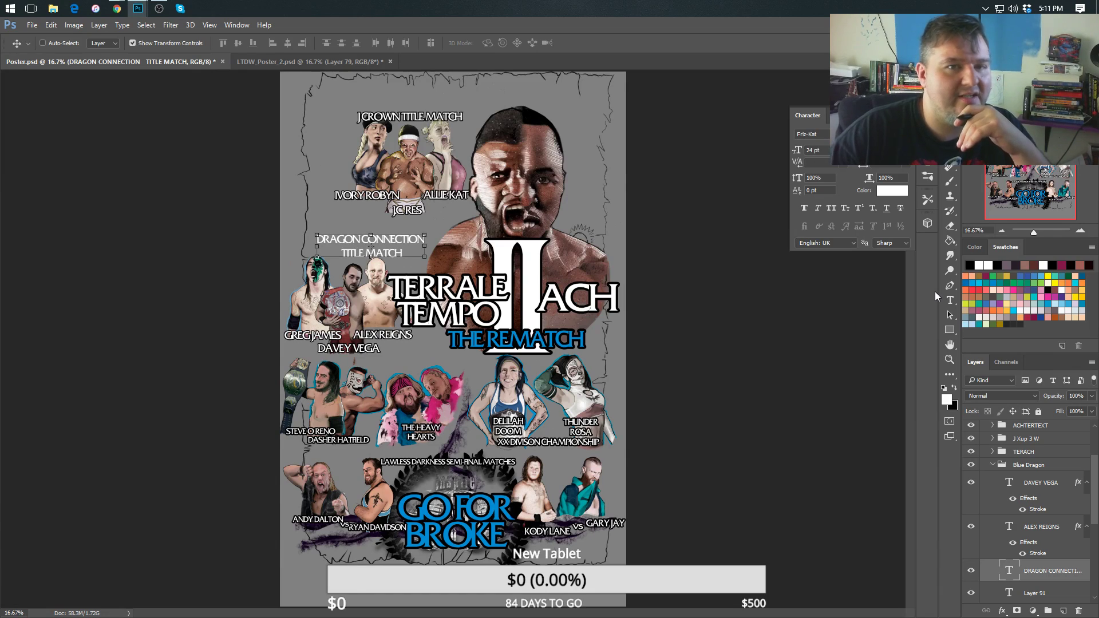
Move the heading left, paste the stroke layer style onto it, and nudge it into place.
{"action": "left_click_drag", "start_coordinate": [402, 239], "coordinate": [379, 238]}
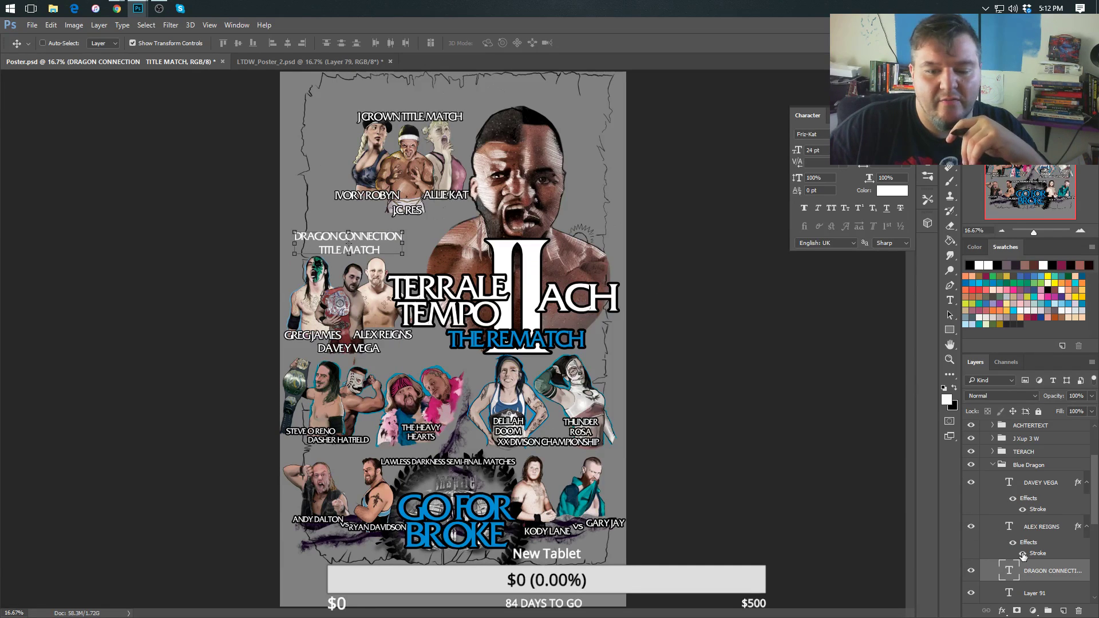
{"action": "right_click", "coordinate": [1037, 578]}
{"action": "left_click", "coordinate": [876, 459]}
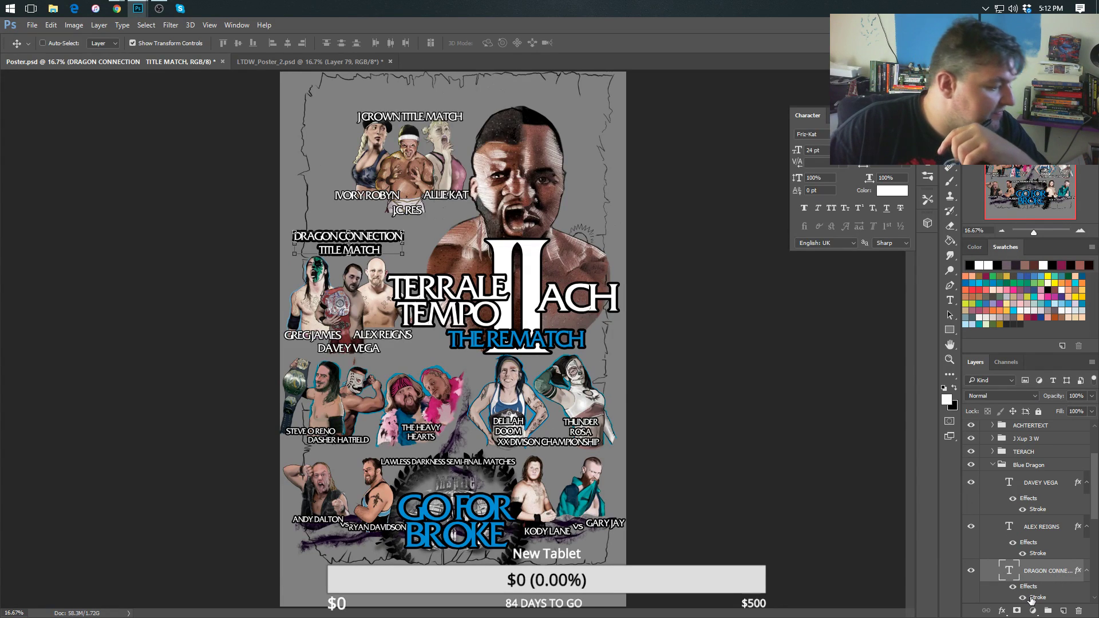
{"action": "double_click", "coordinate": [1030, 598]}
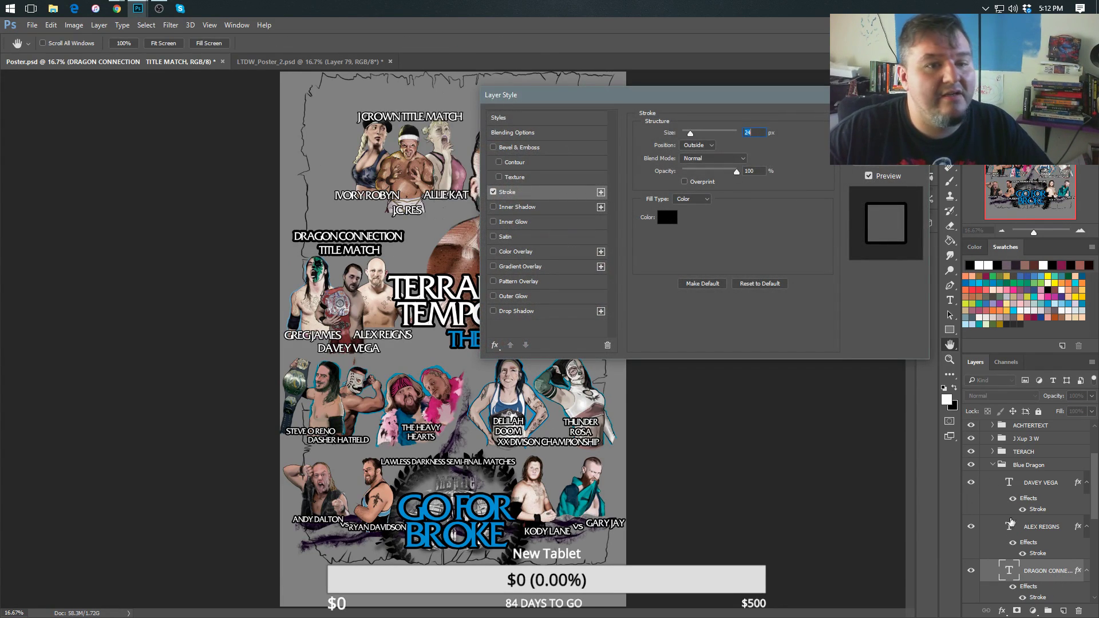
{"action": "key", "text": "Return"}
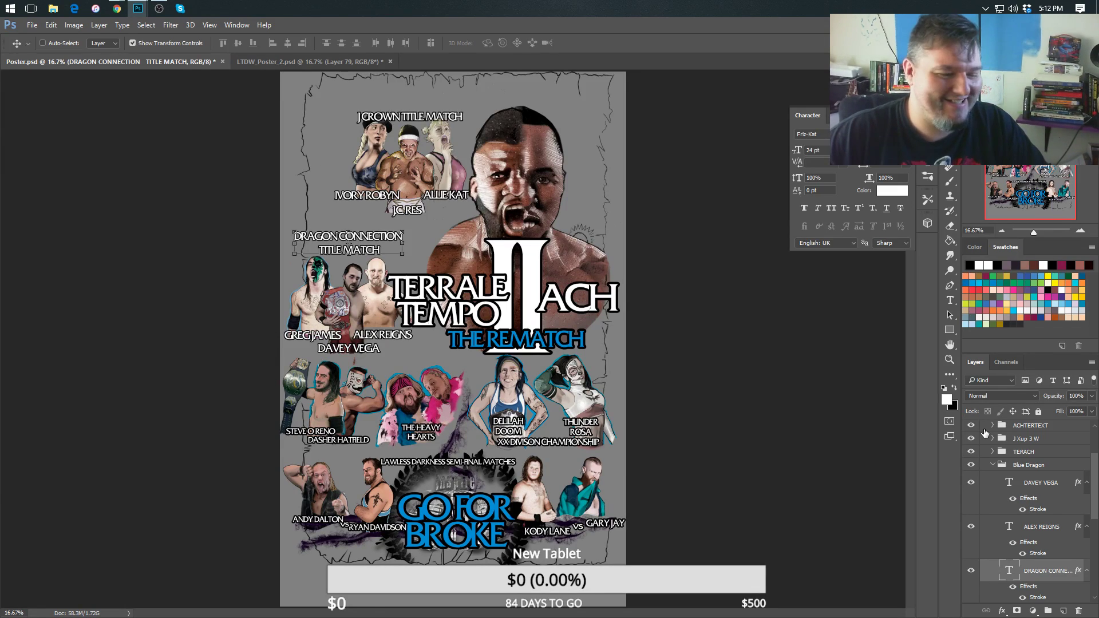
{"action": "key", "text": "shift+Right"}
{"action": "key", "text": "shift+Down"}
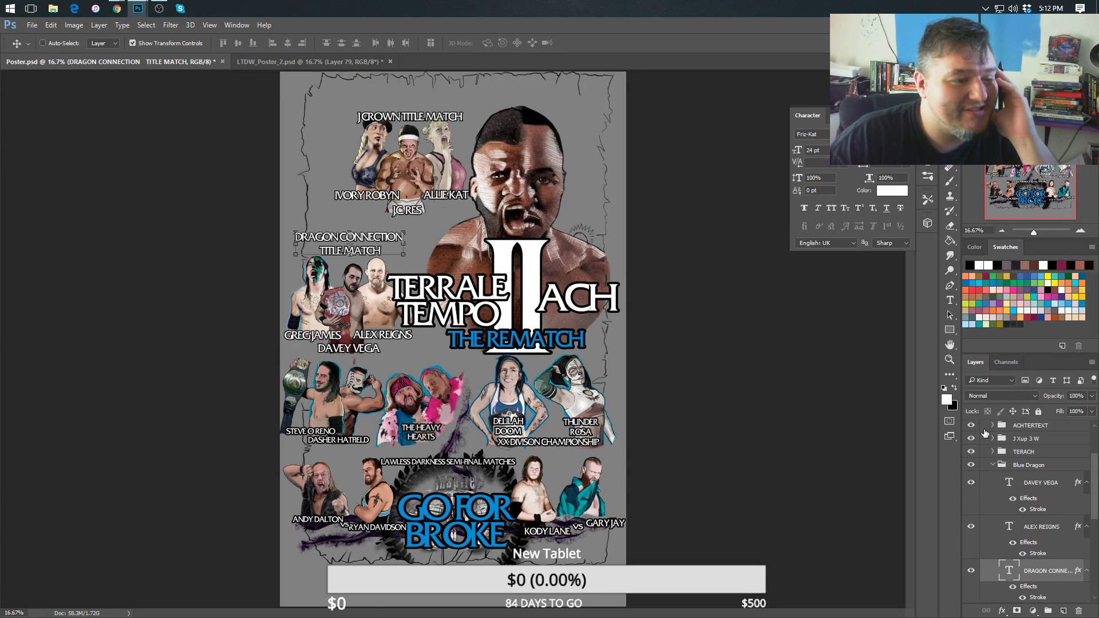
Try adding the word 'RED' to the heading, then undo it.
{"action": "left_click", "coordinate": [950, 300]}
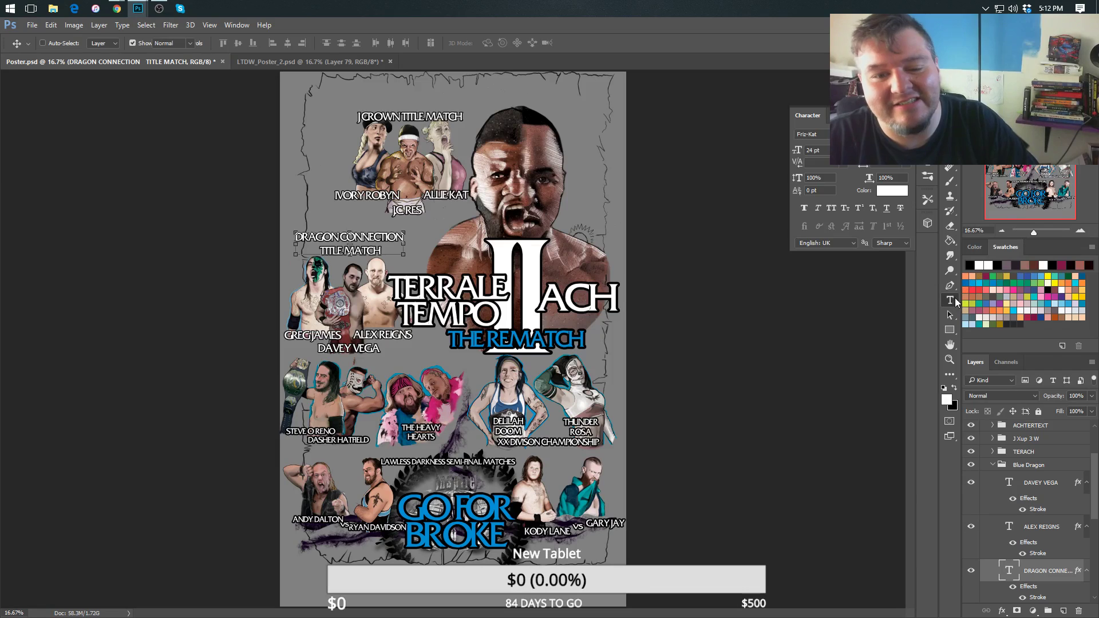
{"action": "left_click", "coordinate": [297, 240]}
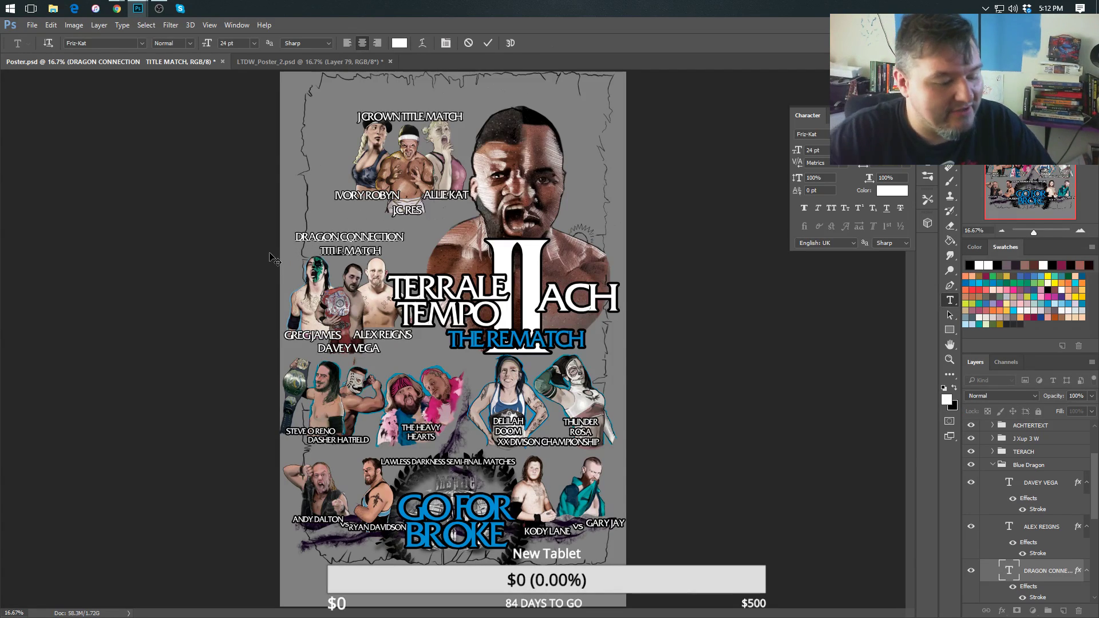
{"action": "type", "text": "RED"}
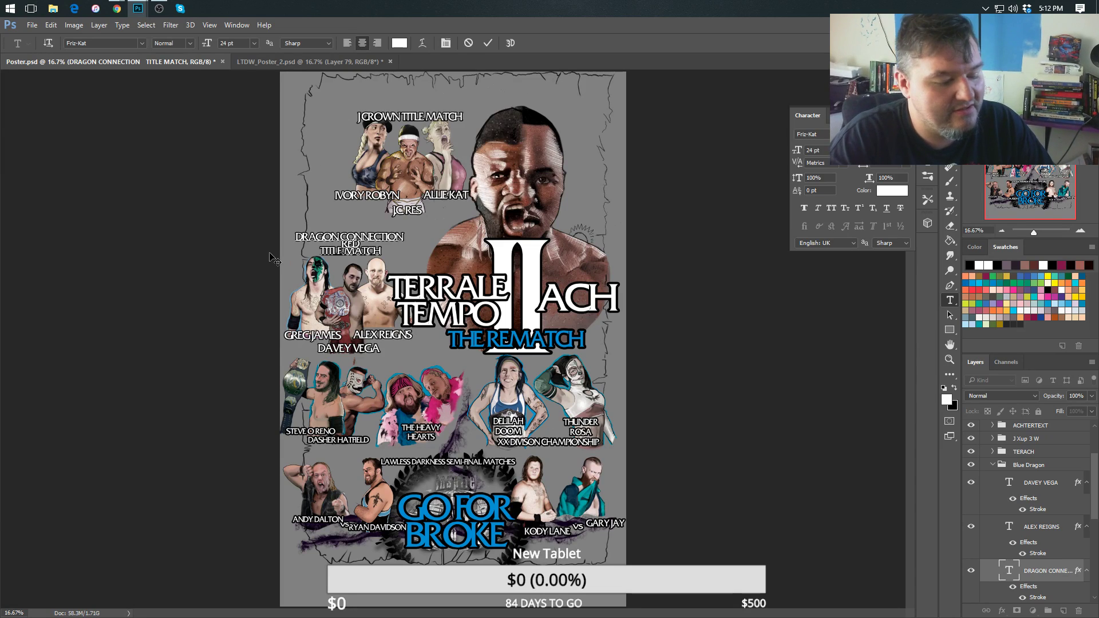
{"action": "key", "text": "ctrl+Return"}
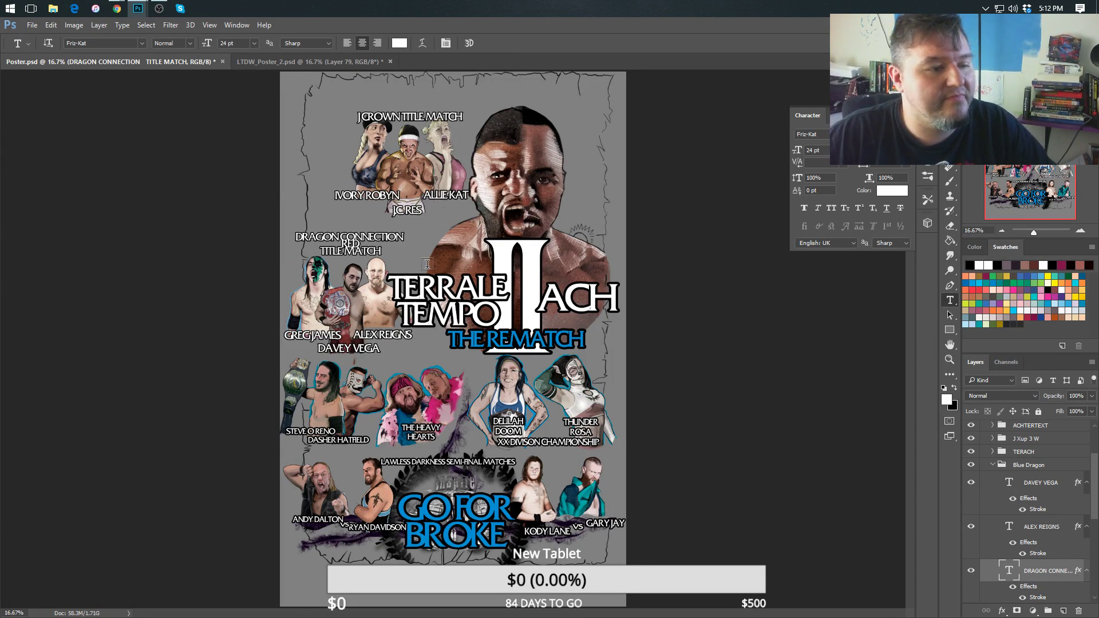
{"action": "key", "text": "ctrl+z"}
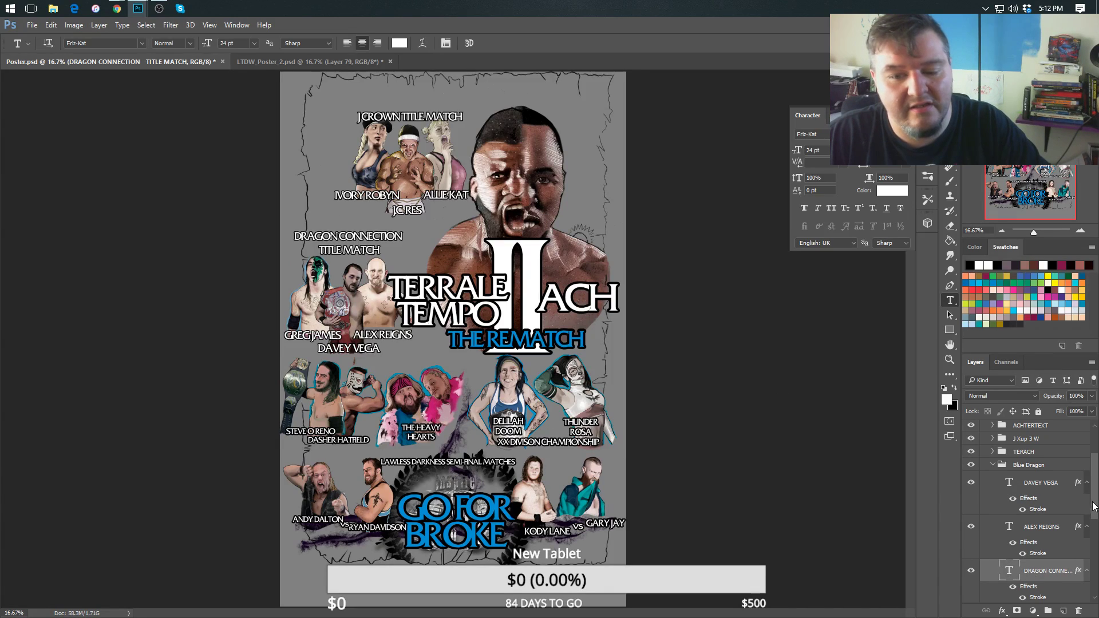
{"action": "scroll", "coordinate": [1065, 550], "scroll_direction": "down", "scroll_amount": 3}
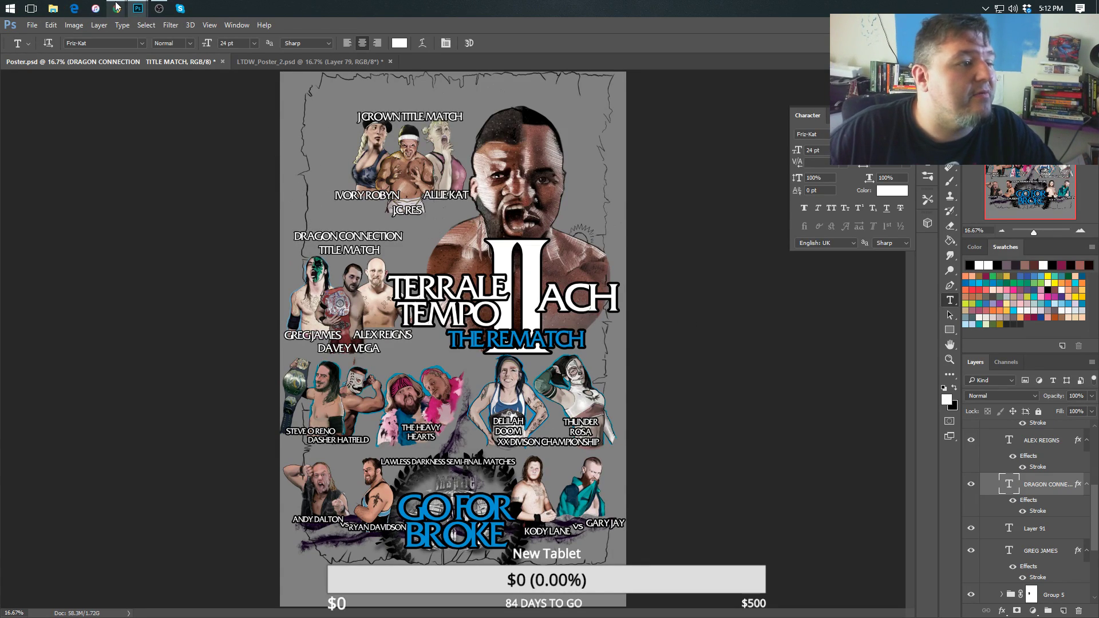
Copy 'TRIPLE THREAT ELIMINATION FOR THE BLUE DRAGON CONNECTION TITLE' from email item 8, then return to the poster.
{"action": "mouse_move", "coordinate": [116, 7]}
{"action": "left_click", "coordinate": [86, 63]}
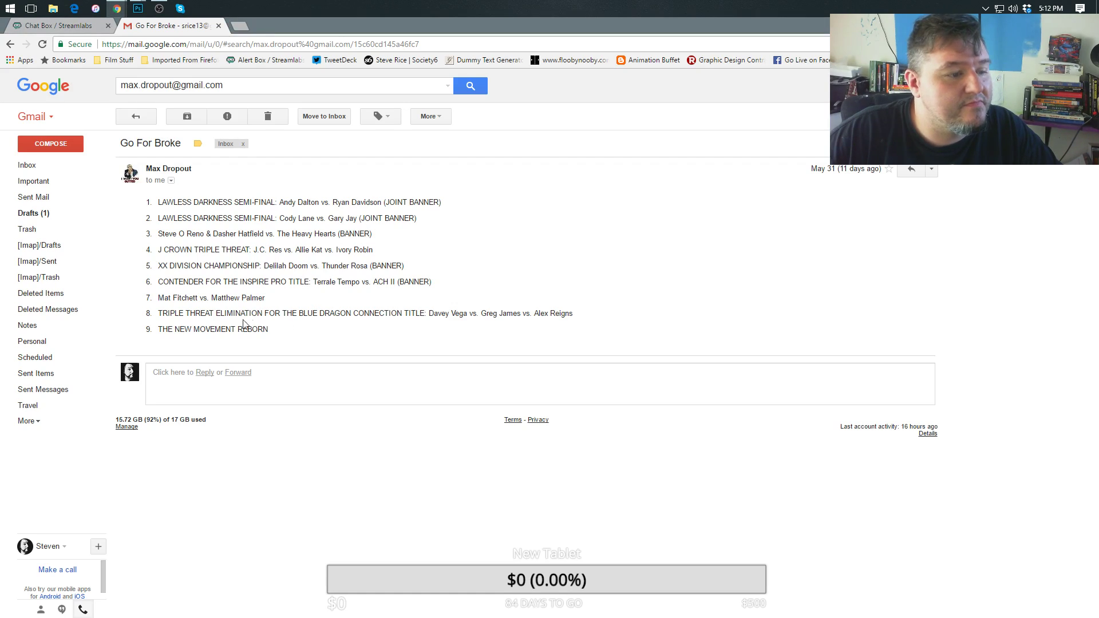
{"action": "left_click_drag", "start_coordinate": [157, 315], "coordinate": [421, 312]}
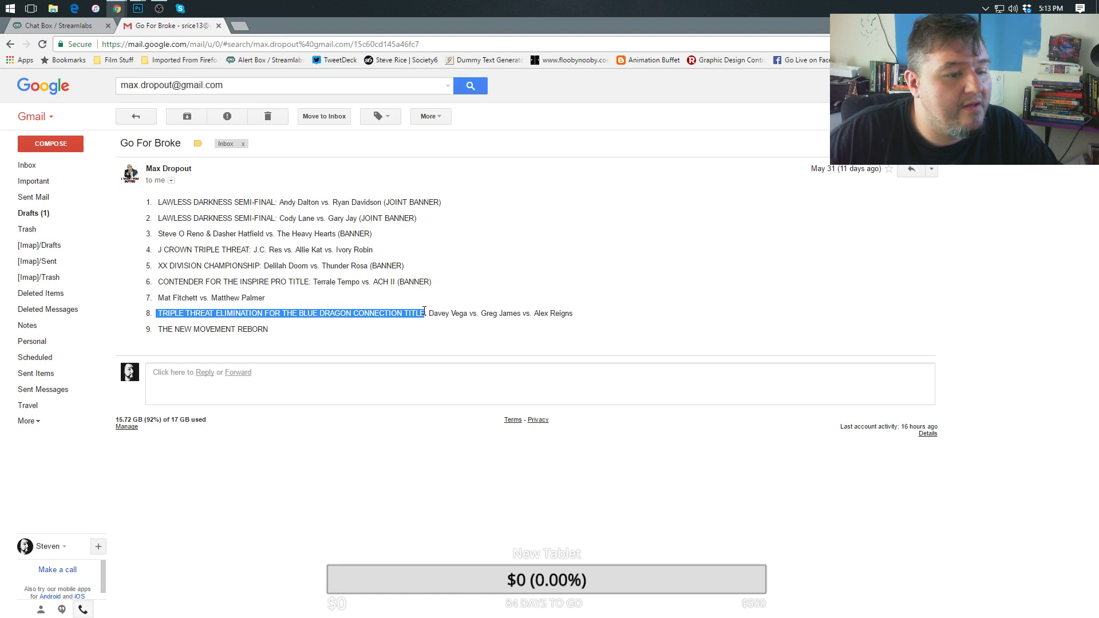
{"action": "right_click", "coordinate": [425, 312]}
{"action": "left_click", "coordinate": [464, 317]}
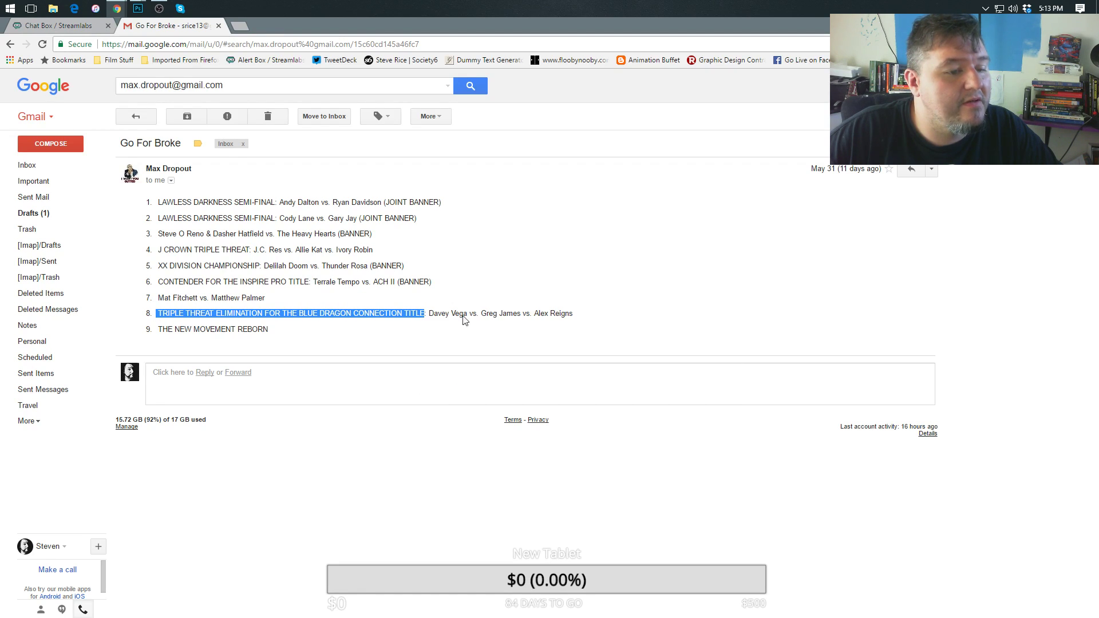
{"action": "left_click", "coordinate": [138, 8]}
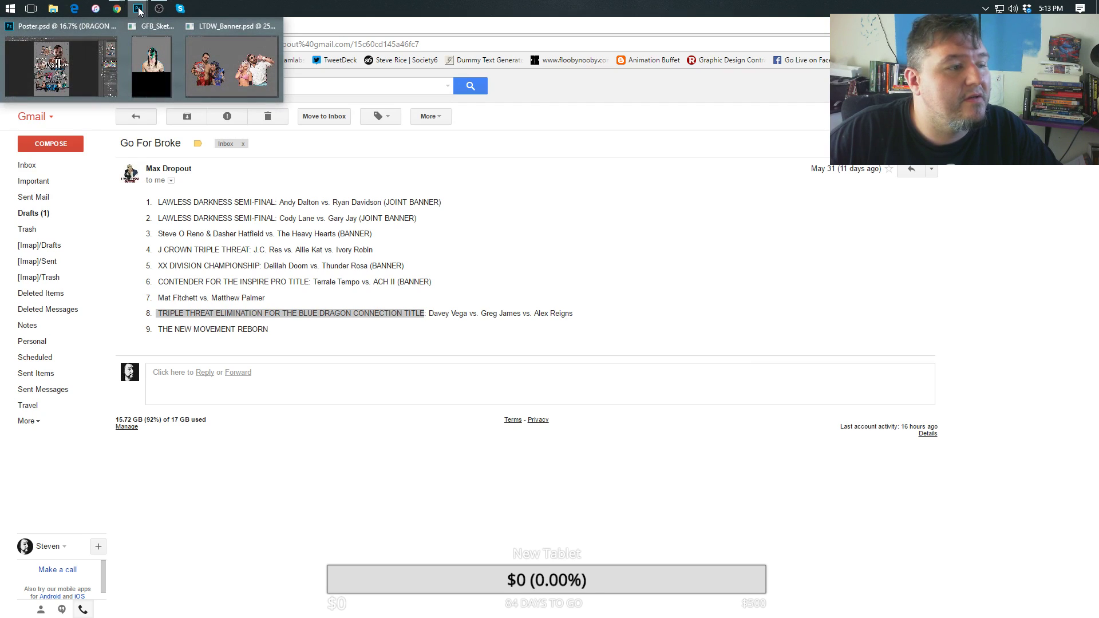
{"action": "left_click", "coordinate": [60, 60]}
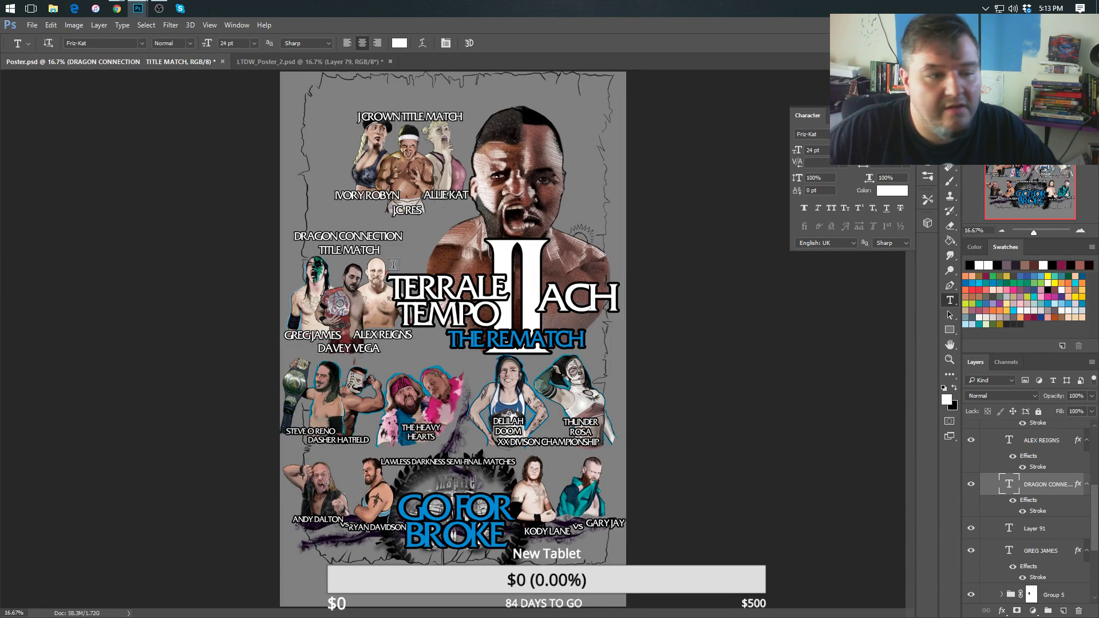
Replace the DRAGON CONNECTION heading with the copied match title and reposition that line.
{"action": "left_click", "coordinate": [346, 246]}
{"action": "key", "text": "ctrl+a"}
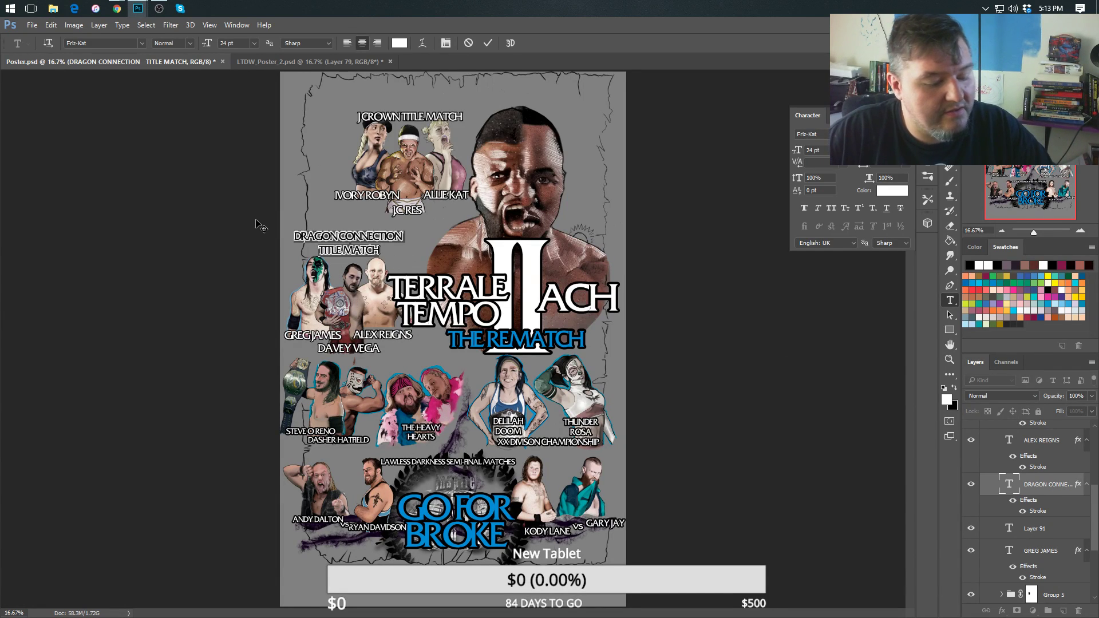
{"action": "key", "text": "ctrl+c"}
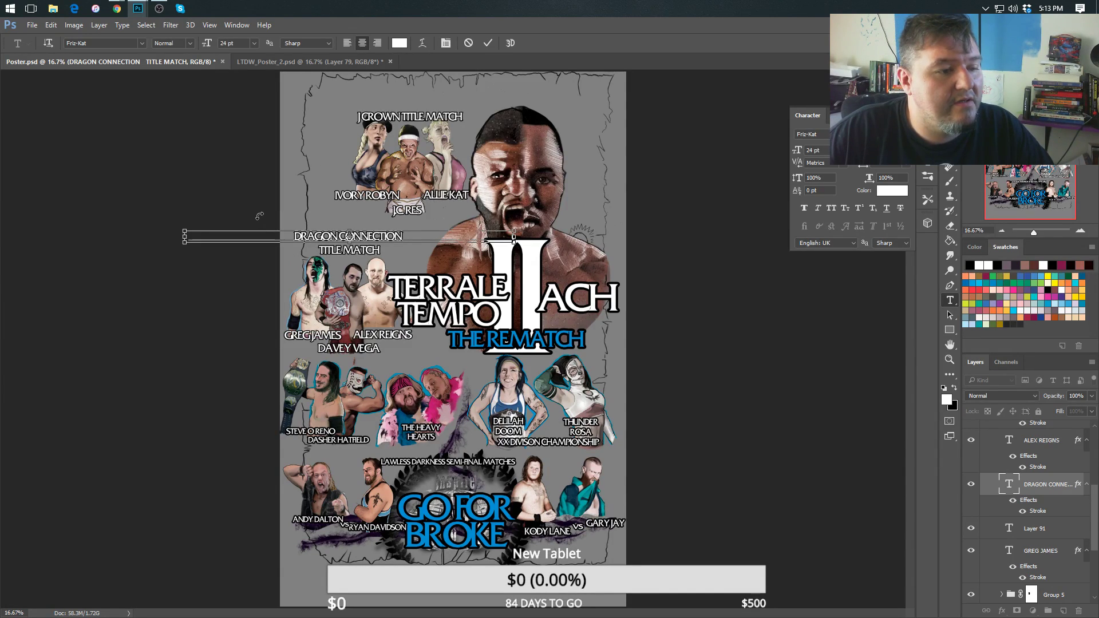
{"action": "key", "text": "ctrl+v"}
{"action": "key", "text": "ctrl+Return"}
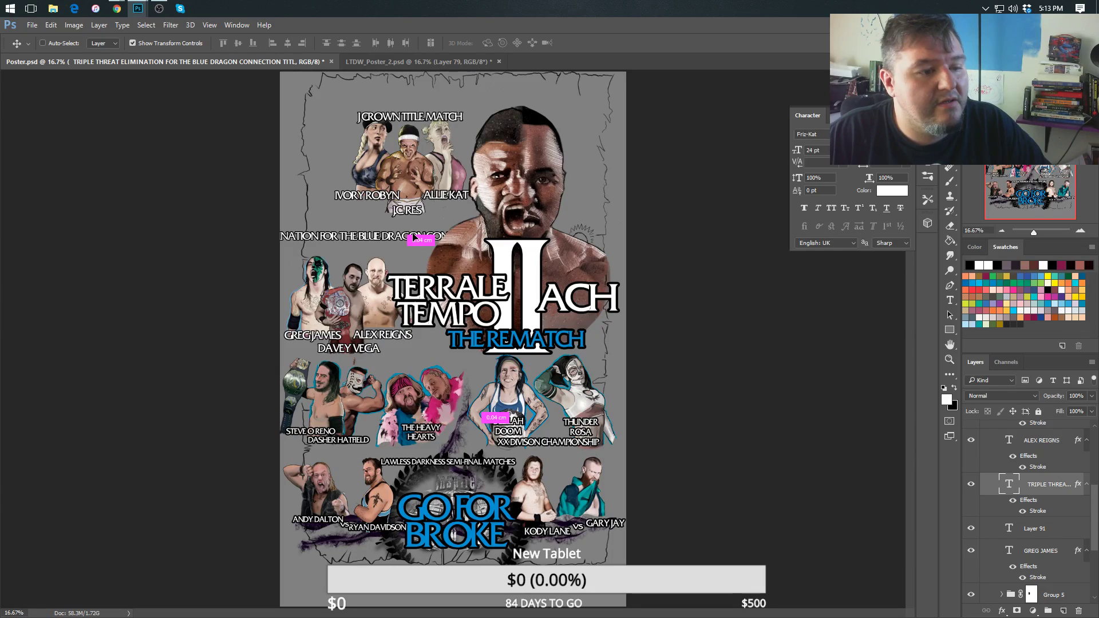
{"action": "left_click_drag", "start_coordinate": [409, 240], "coordinate": [382, 234]}
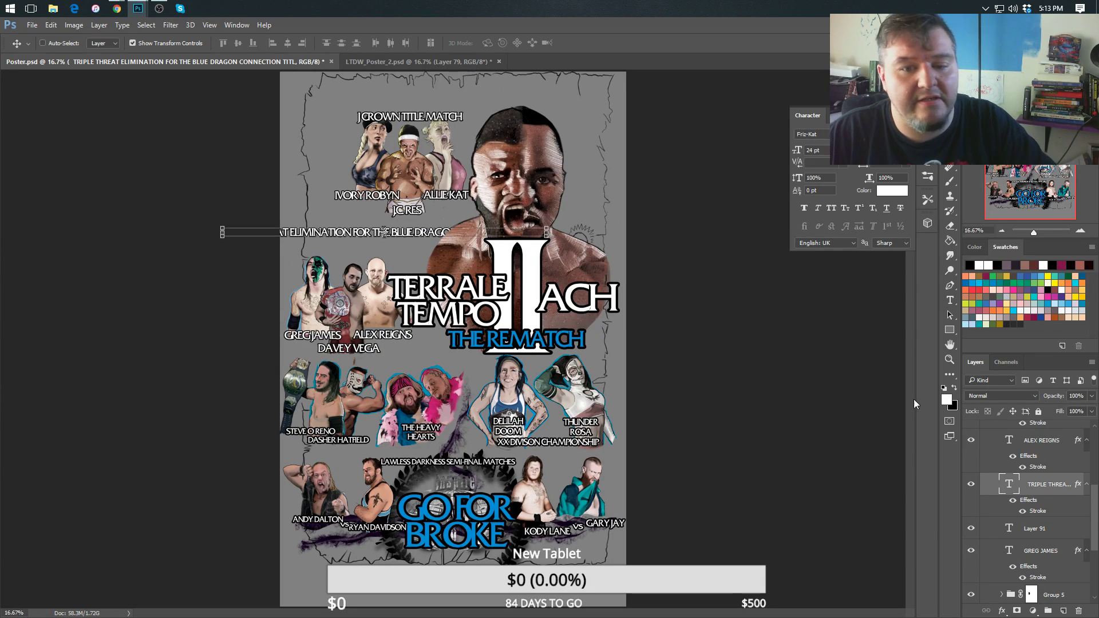
Change the word BLUE to RED in the long title line.
{"action": "left_click", "coordinate": [950, 300]}
{"action": "left_click", "coordinate": [401, 232]}
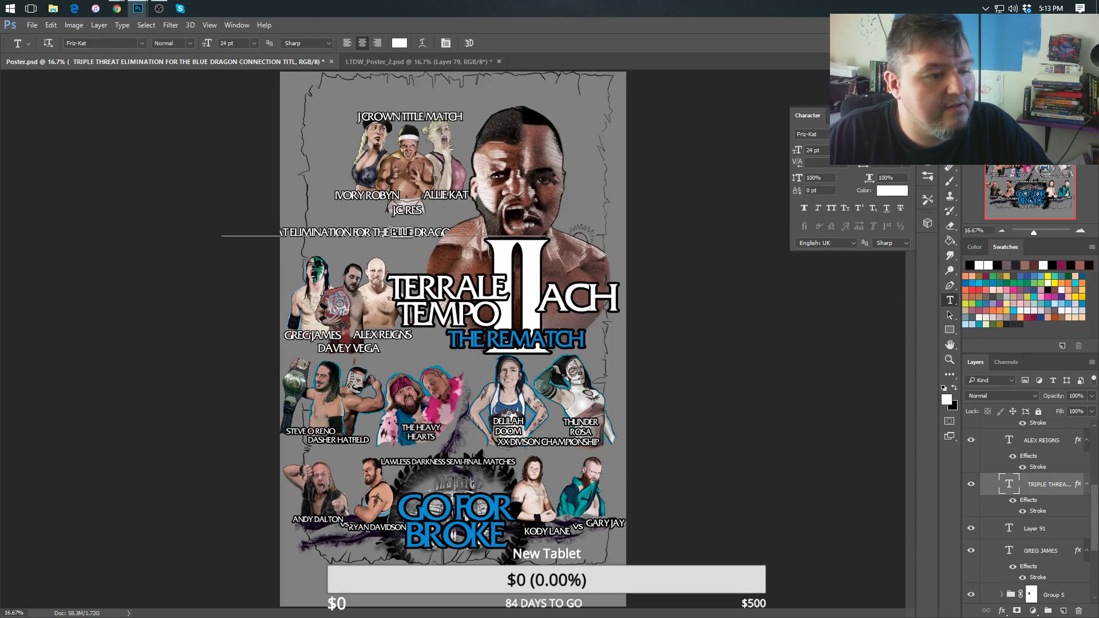
{"action": "double_click", "coordinate": [389, 229]}
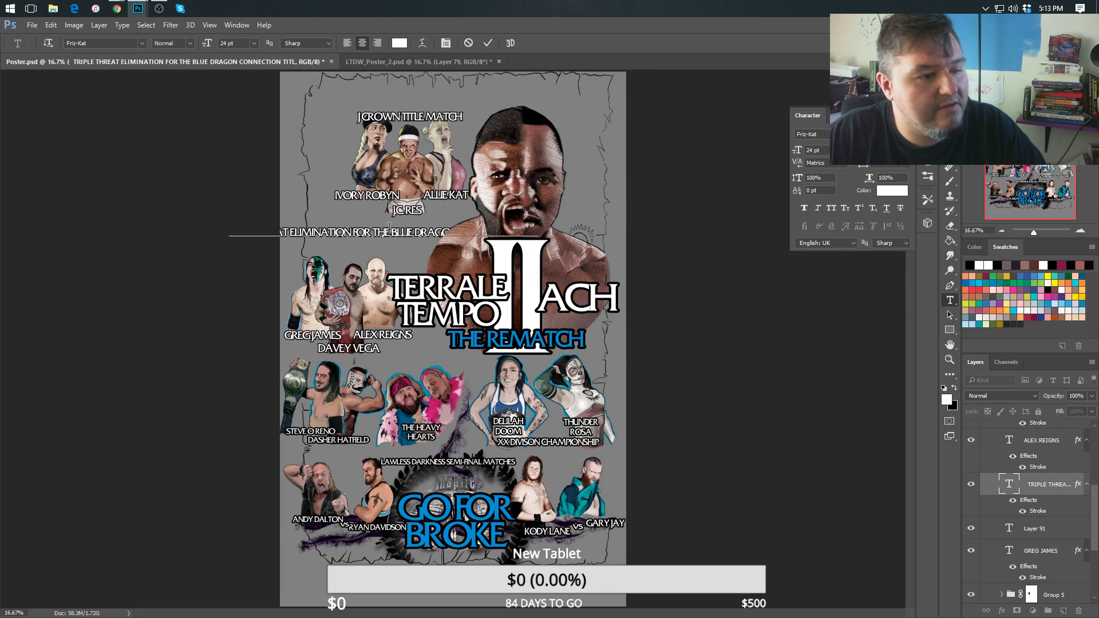
{"action": "type", "text": "RED"}
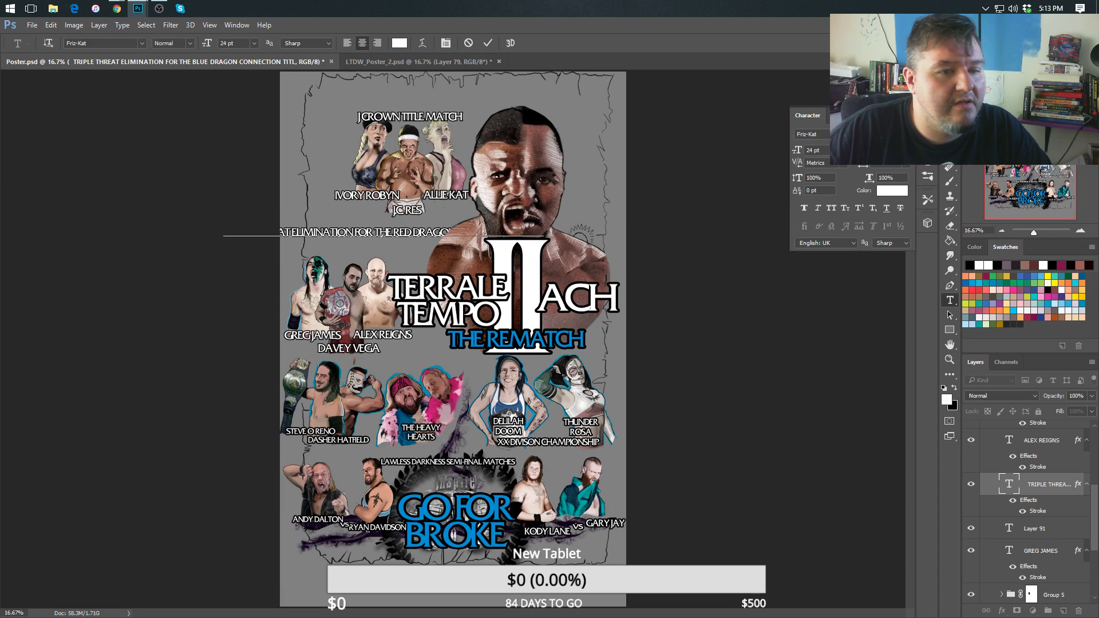
{"action": "key", "text": "ctrl+Return"}
{"action": "key", "text": "v"}
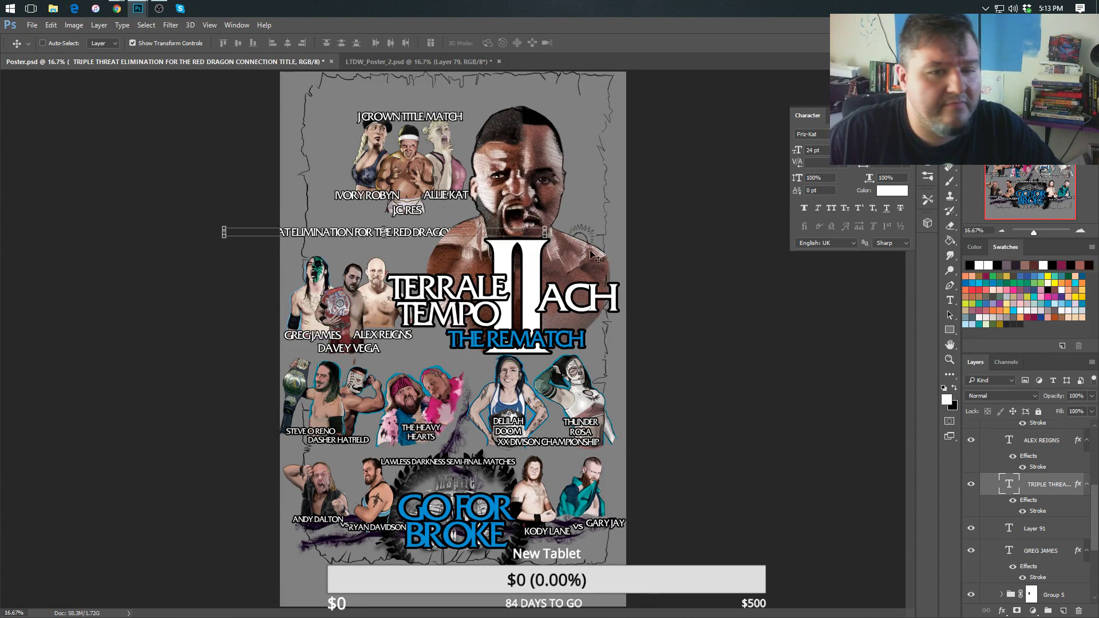
Add a line break and narrow the Triple Threat text box so it wraps to three lines.
{"action": "left_click", "coordinate": [951, 301]}
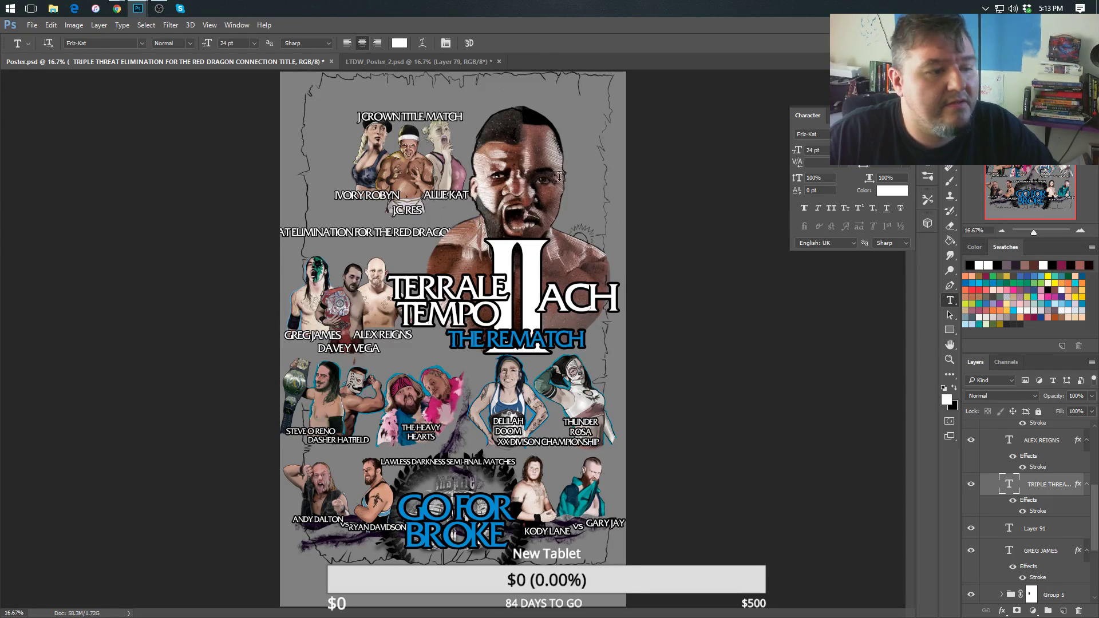
{"action": "left_click", "coordinate": [349, 255]}
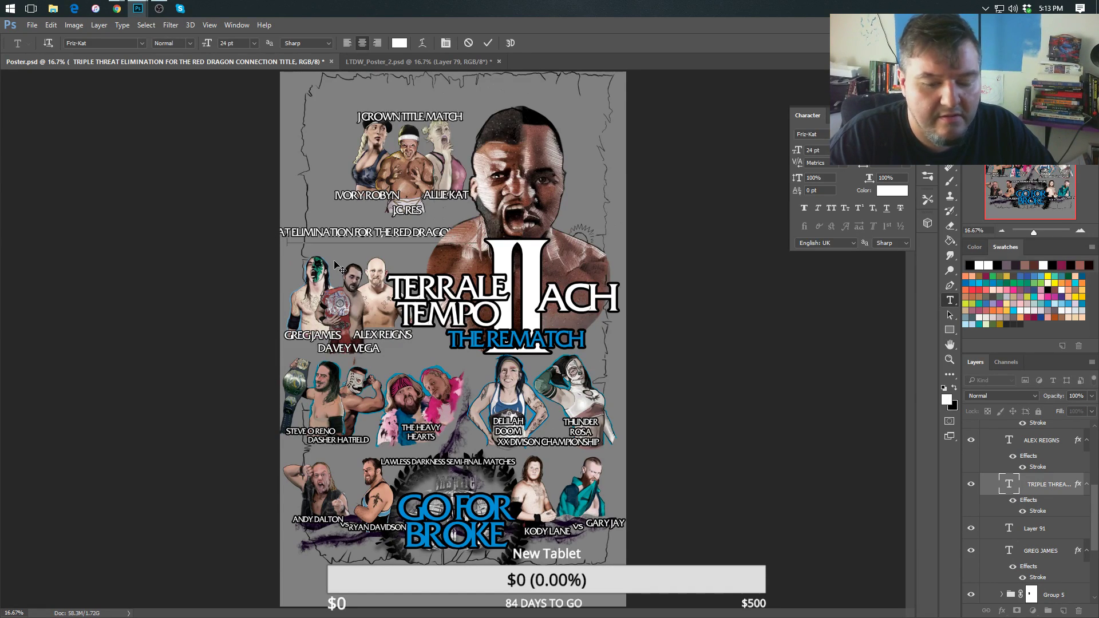
{"action": "key", "text": "Return"}
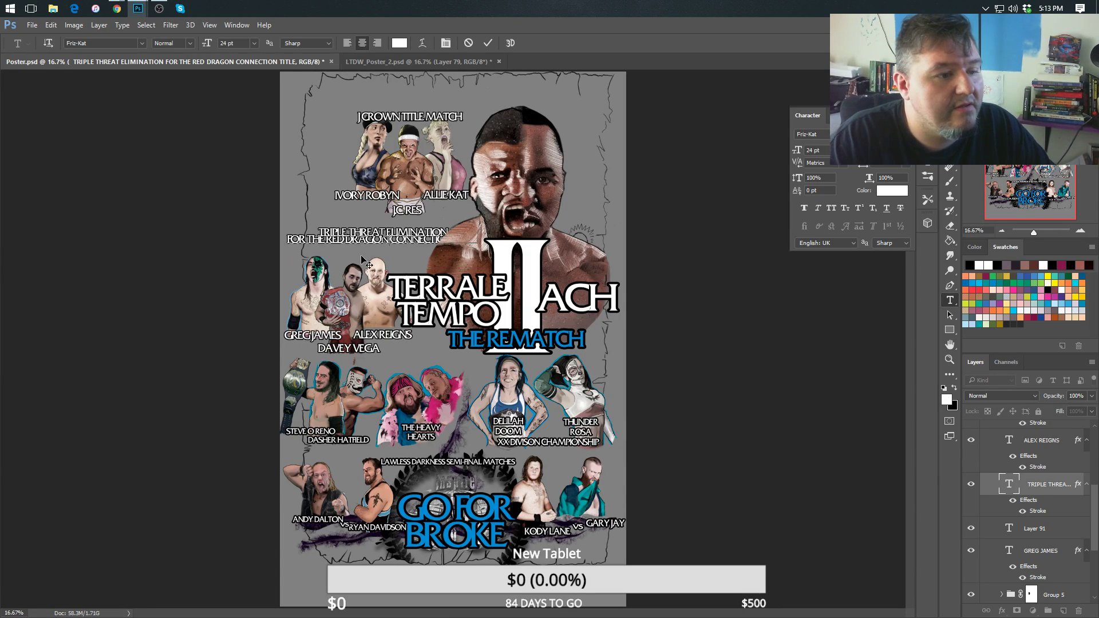
{"action": "left_click_drag", "start_coordinate": [346, 241], "coordinate": [346, 265]}
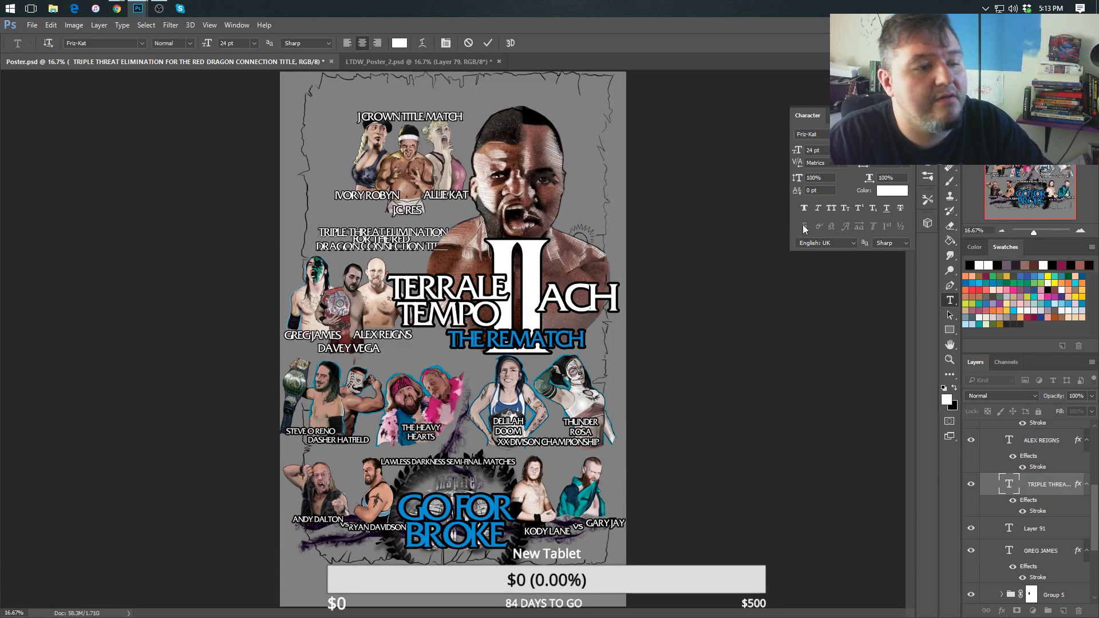
{"action": "left_click", "coordinate": [928, 73]}
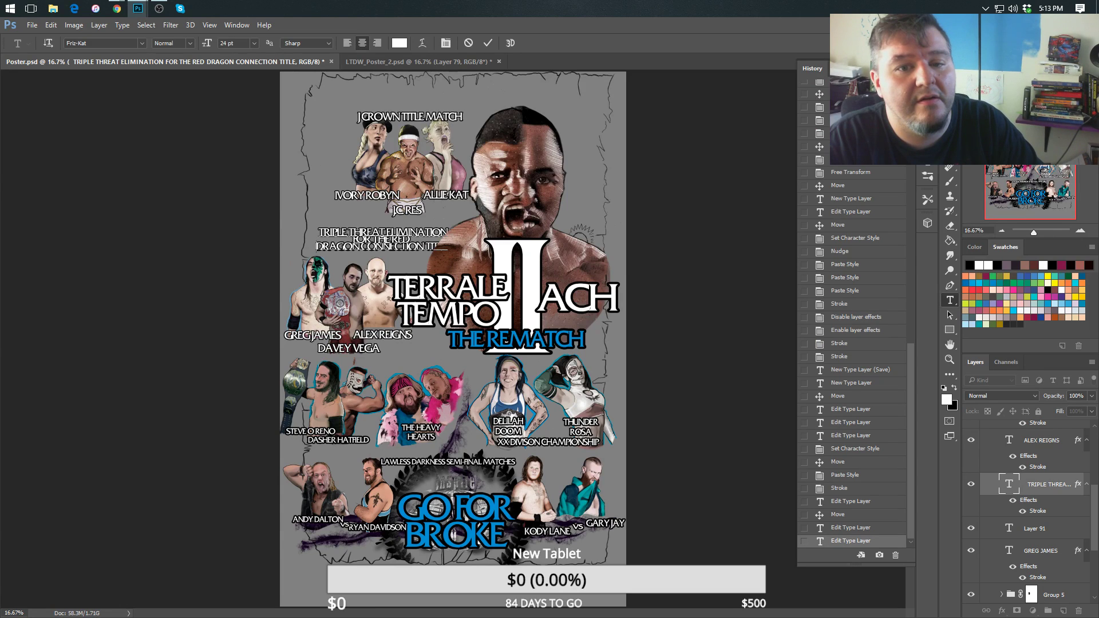
{"action": "left_click", "coordinate": [928, 121]}
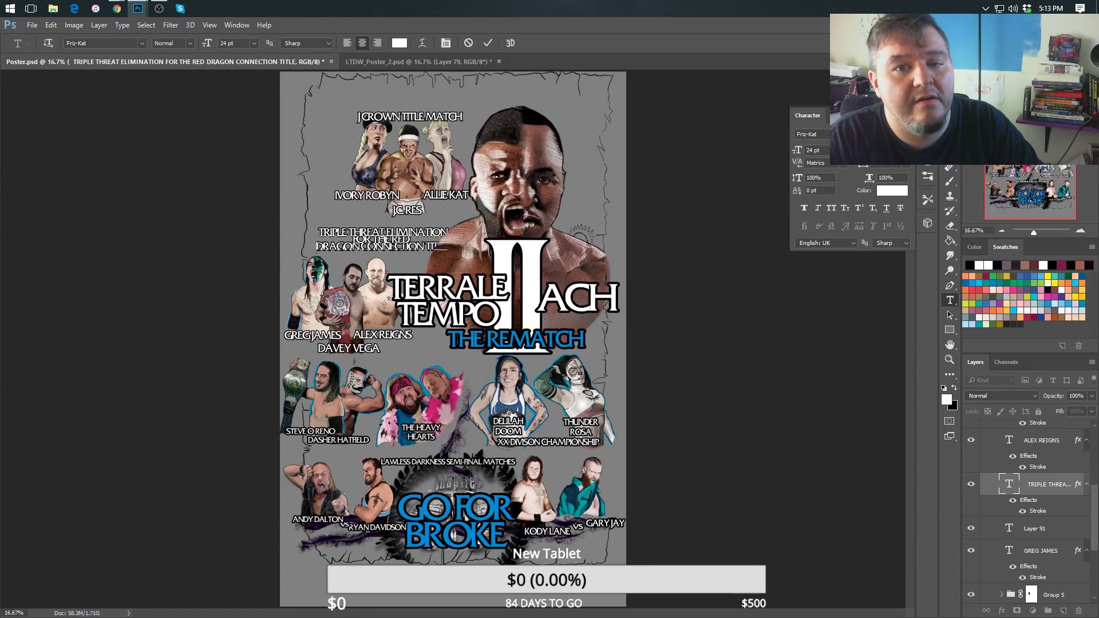
{"action": "left_click", "coordinate": [950, 77]}
Widen the Triple Threat title's leading, starting from 24 pt.
{"action": "left_click", "coordinate": [907, 150]}
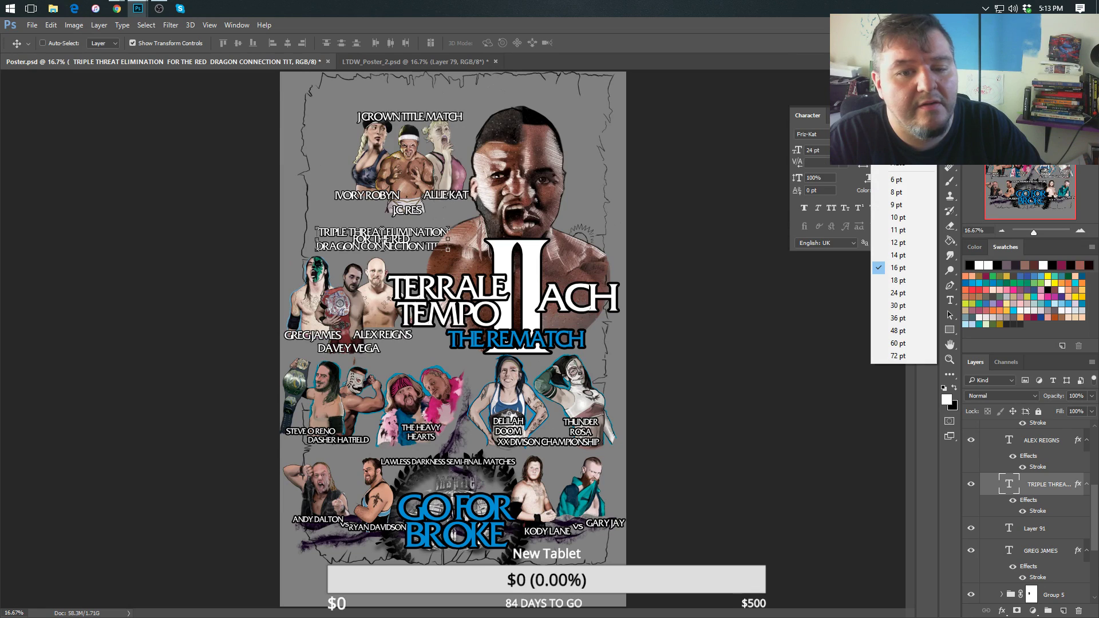
{"action": "left_click", "coordinate": [895, 293]}
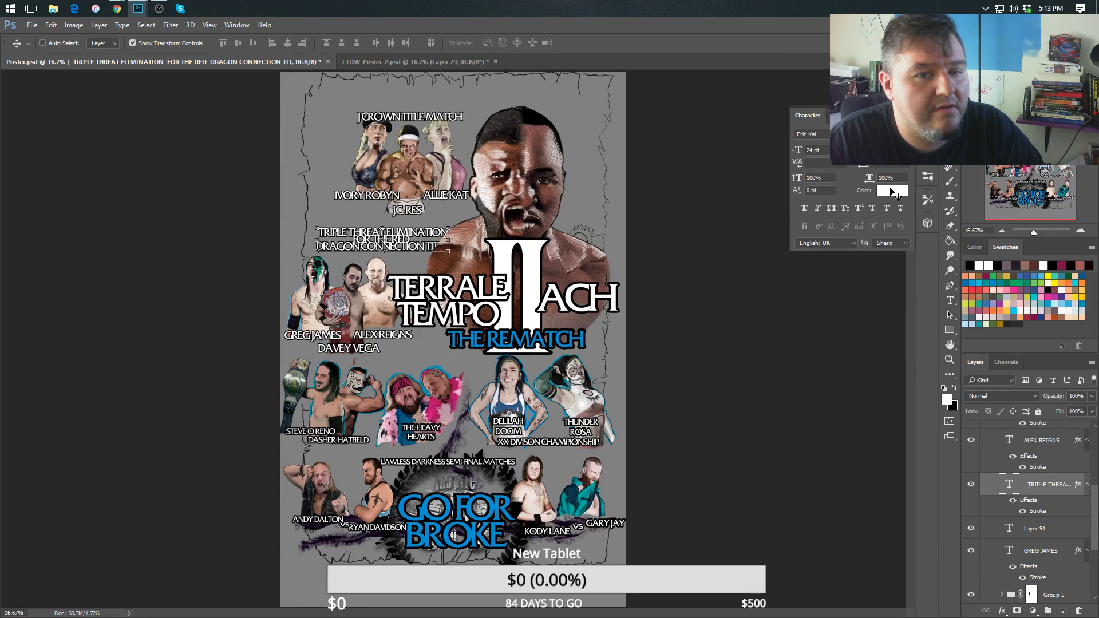
{"action": "key", "text": "Return"}
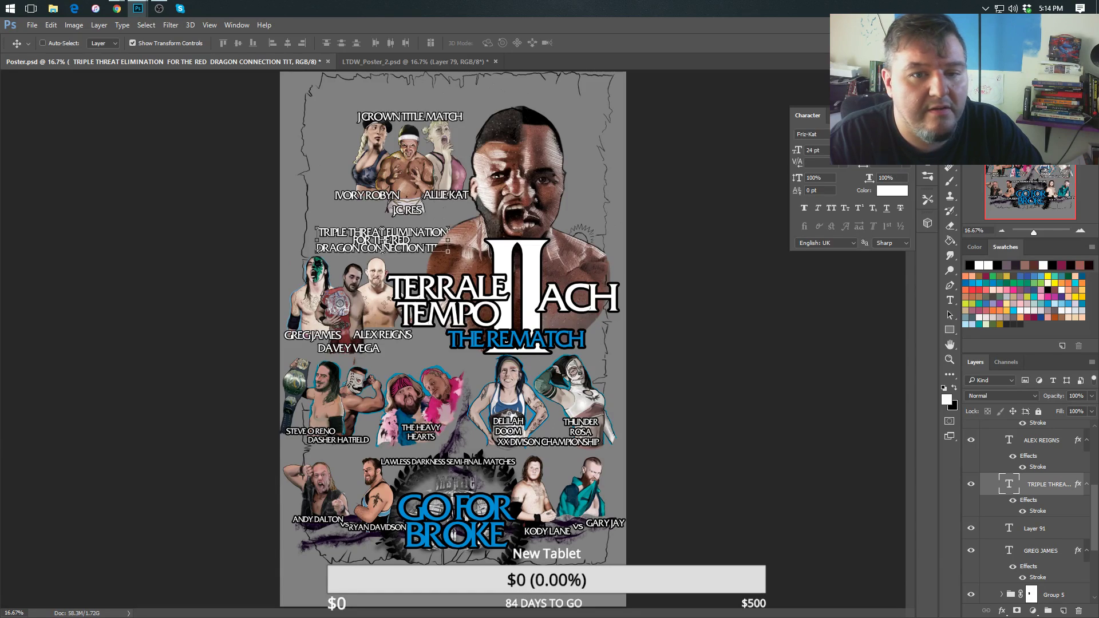
{"action": "left_click", "coordinate": [909, 162]}
{"action": "left_click", "coordinate": [911, 290]}
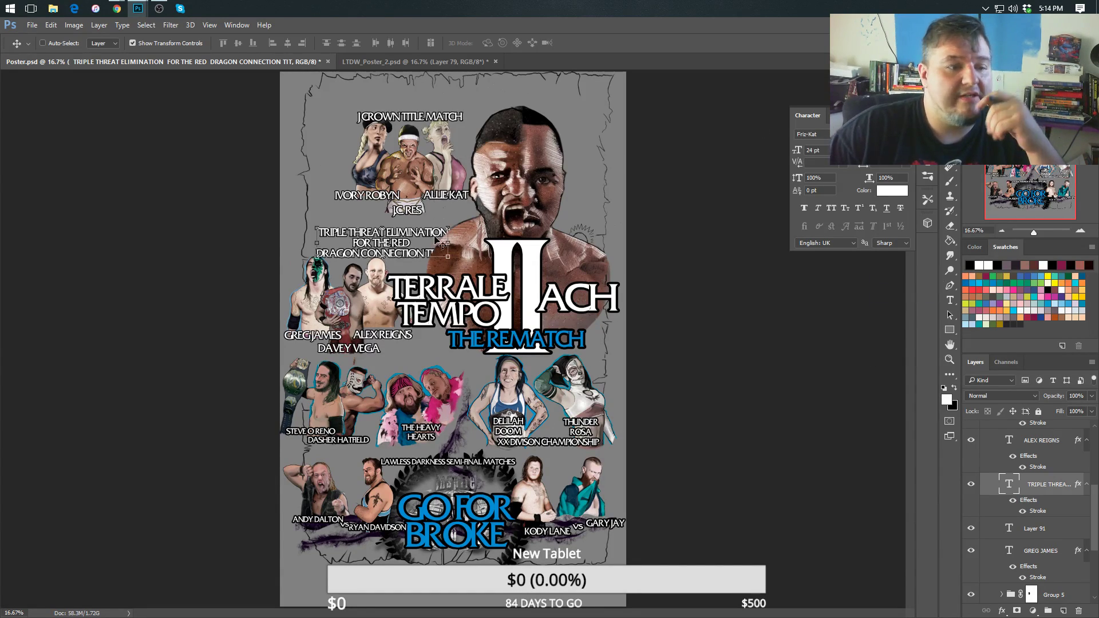
Move the Triple Threat title left toward the border and fine-tune its position.
{"action": "left_click_drag", "start_coordinate": [421, 234], "coordinate": [390, 229]}
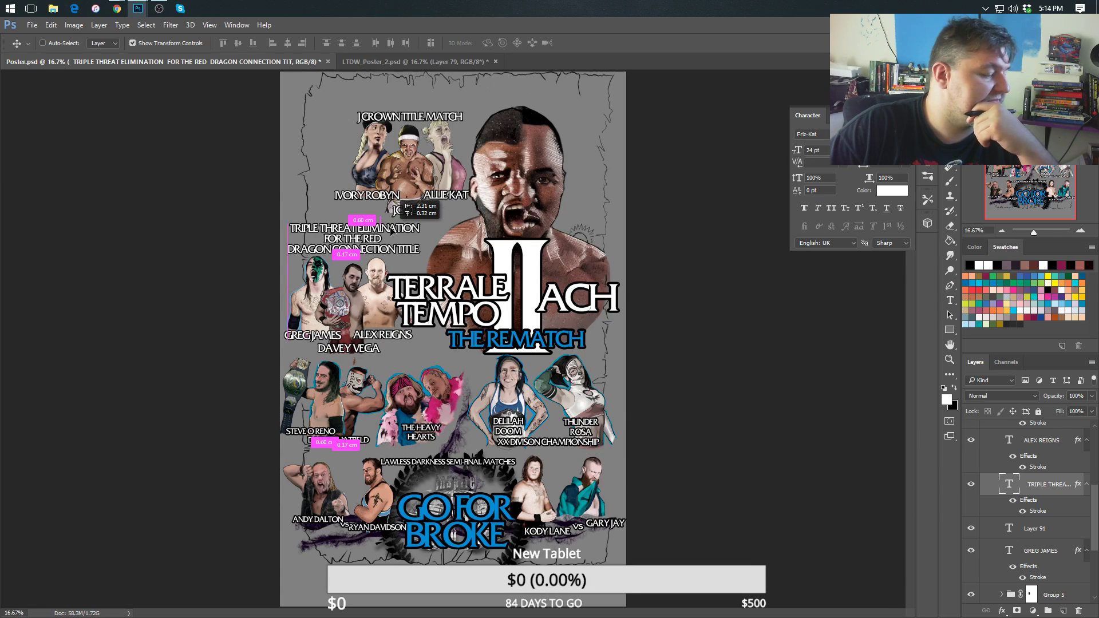
{"action": "left_click_drag", "start_coordinate": [391, 229], "coordinate": [396, 230]}
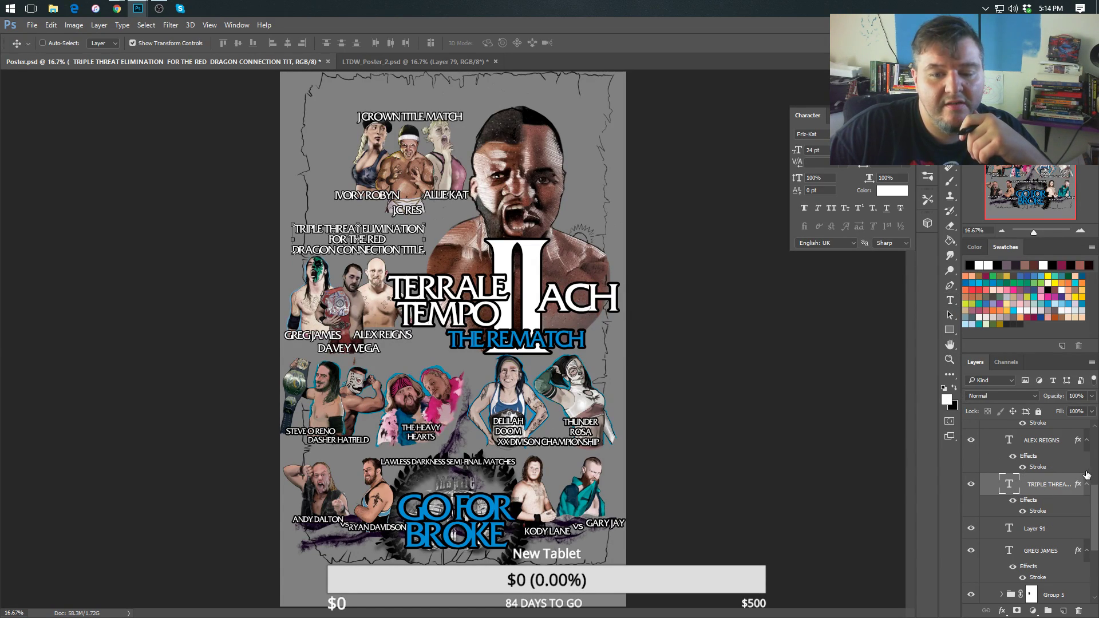
{"action": "scroll", "coordinate": [972, 468], "scroll_direction": "up", "scroll_amount": 2}
Collapse Blue Dragon, select the J Xup 3 W group and move the J Crown artwork left.
{"action": "left_click", "coordinate": [993, 470]}
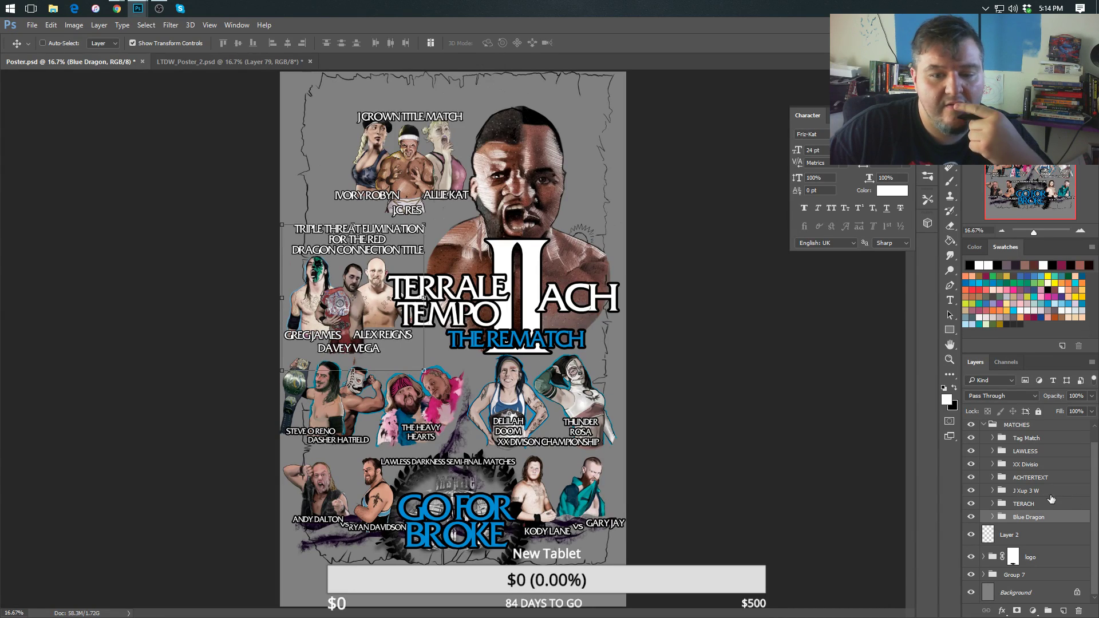
{"action": "left_click", "coordinate": [1030, 491]}
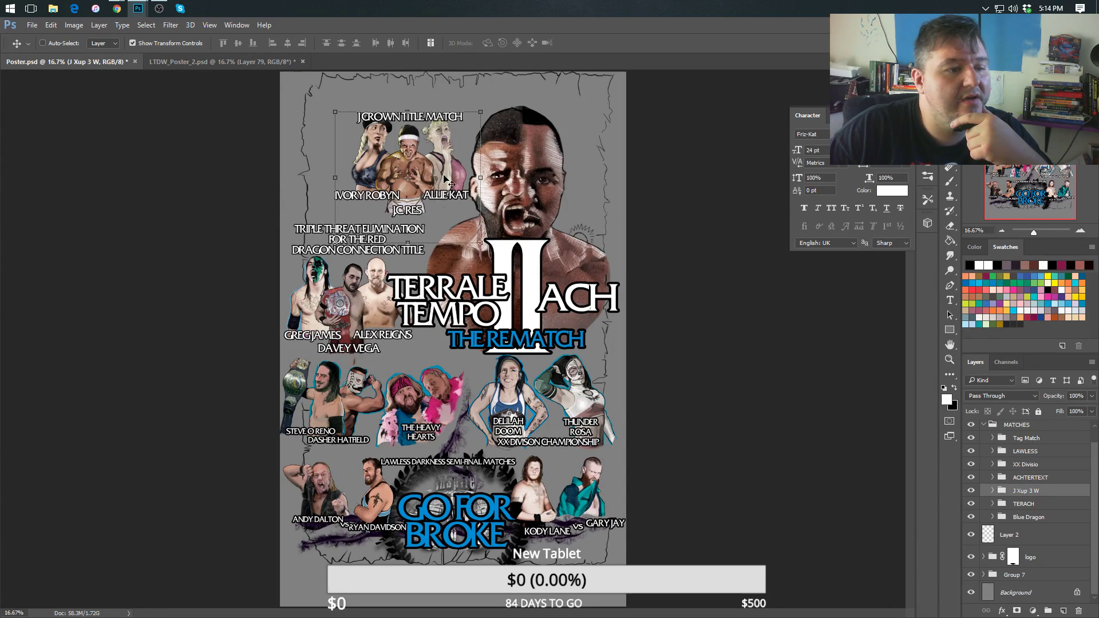
{"action": "left_click_drag", "start_coordinate": [427, 175], "coordinate": [410, 170]}
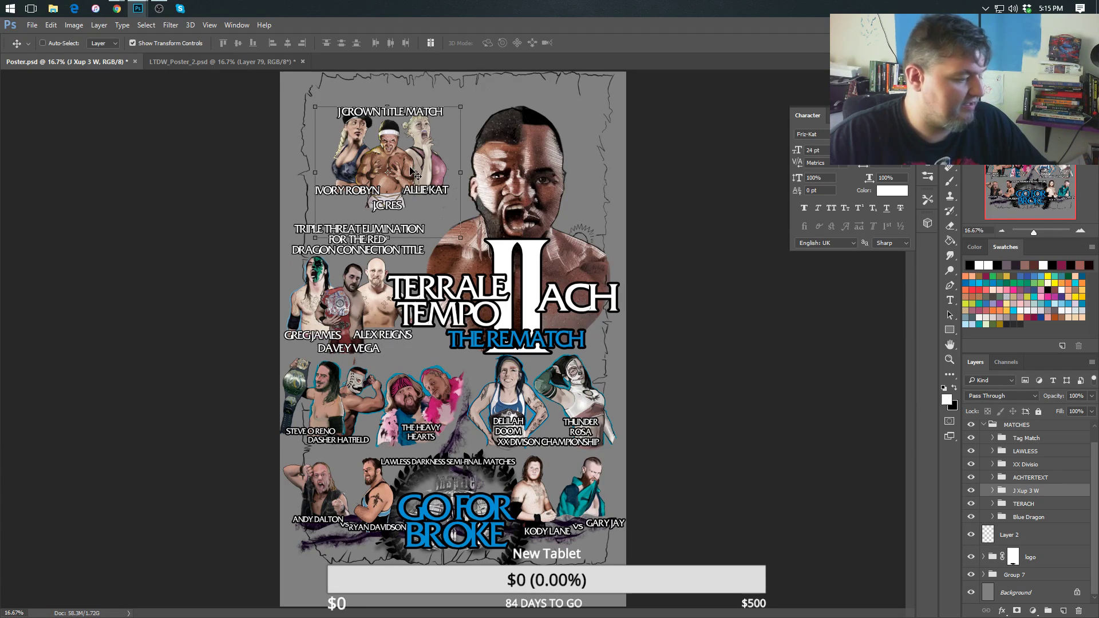
Save the poster, glance at the OBS preview, then return to Photoshop.
{"action": "left_click", "coordinate": [33, 27]}
{"action": "left_click", "coordinate": [55, 141]}
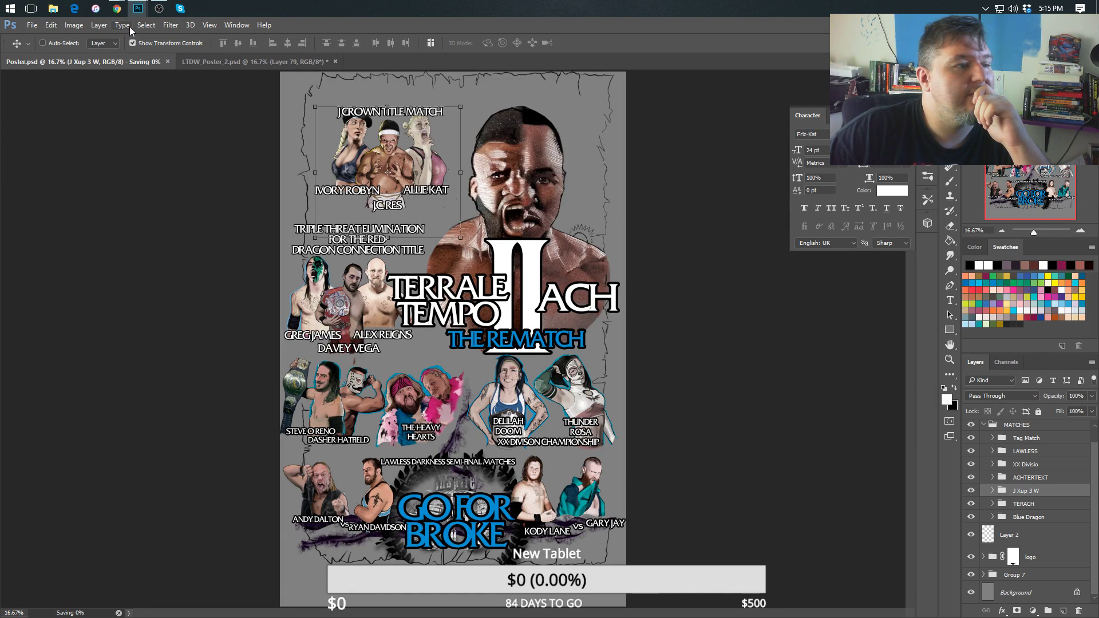
{"action": "left_click", "coordinate": [159, 8]}
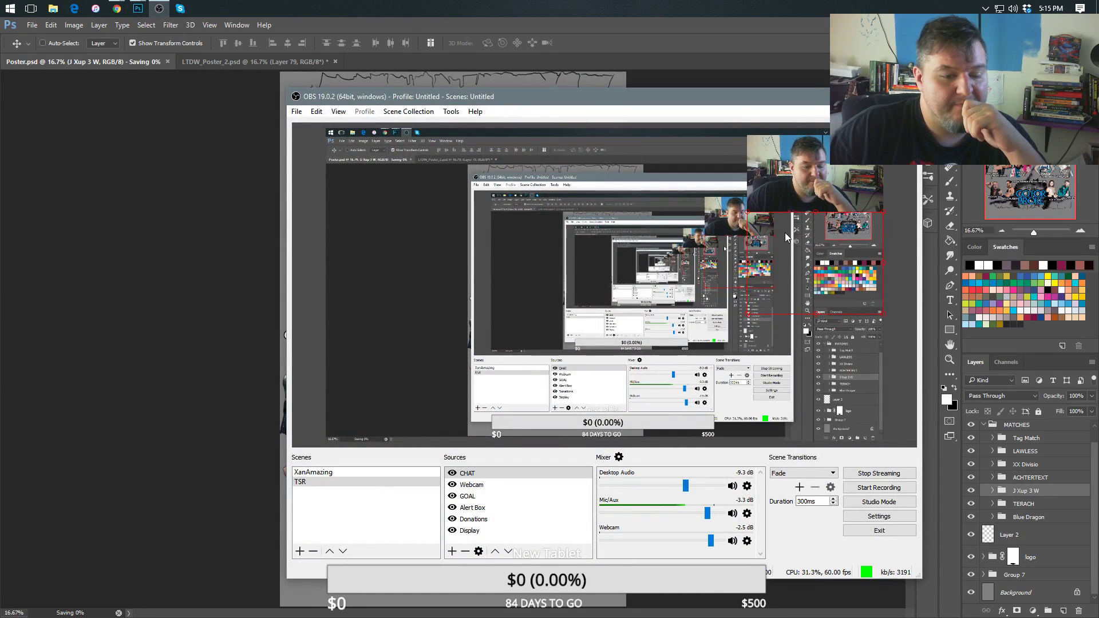
{"action": "left_click", "coordinate": [121, 224]}
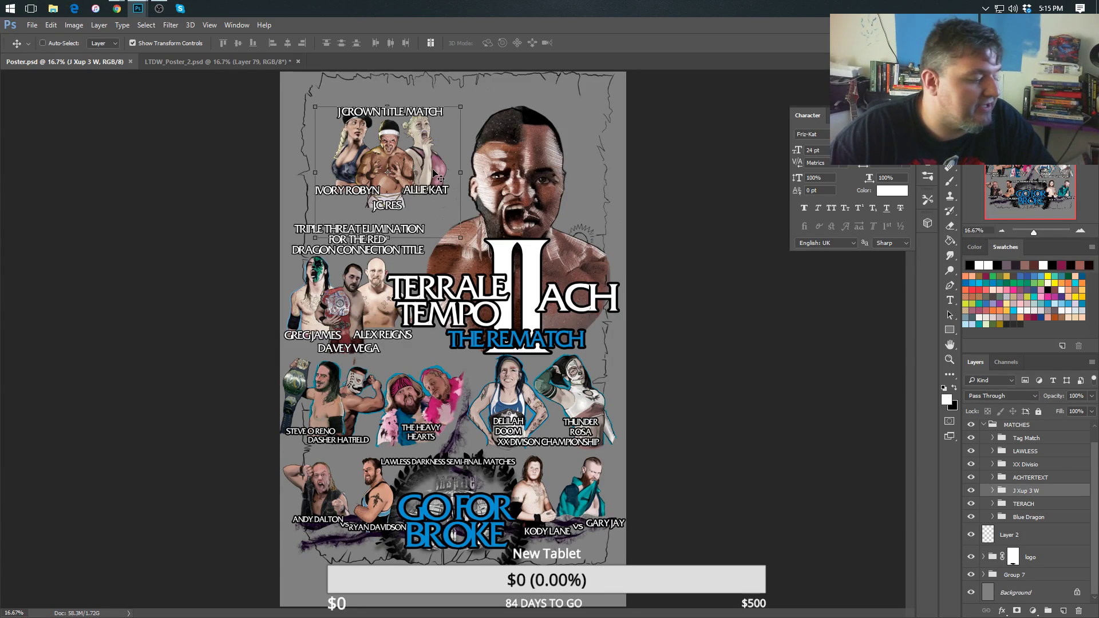
Nudge the J Crown artwork lower-left and add an empty layer above Background.
{"action": "left_click_drag", "start_coordinate": [432, 170], "coordinate": [430, 174]}
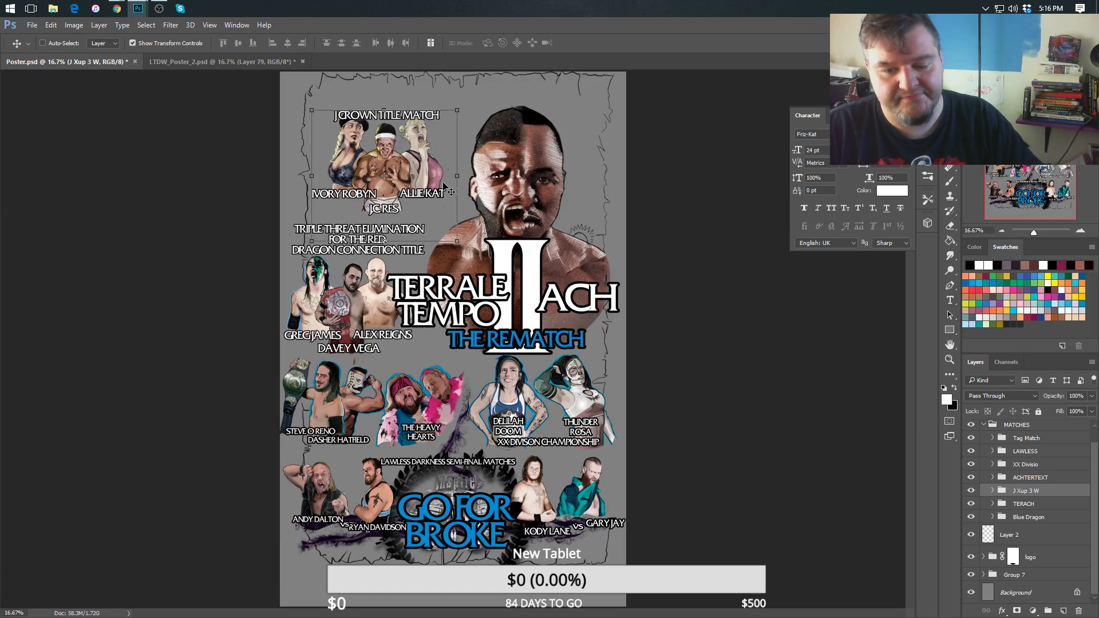
{"action": "left_click", "coordinate": [1039, 594]}
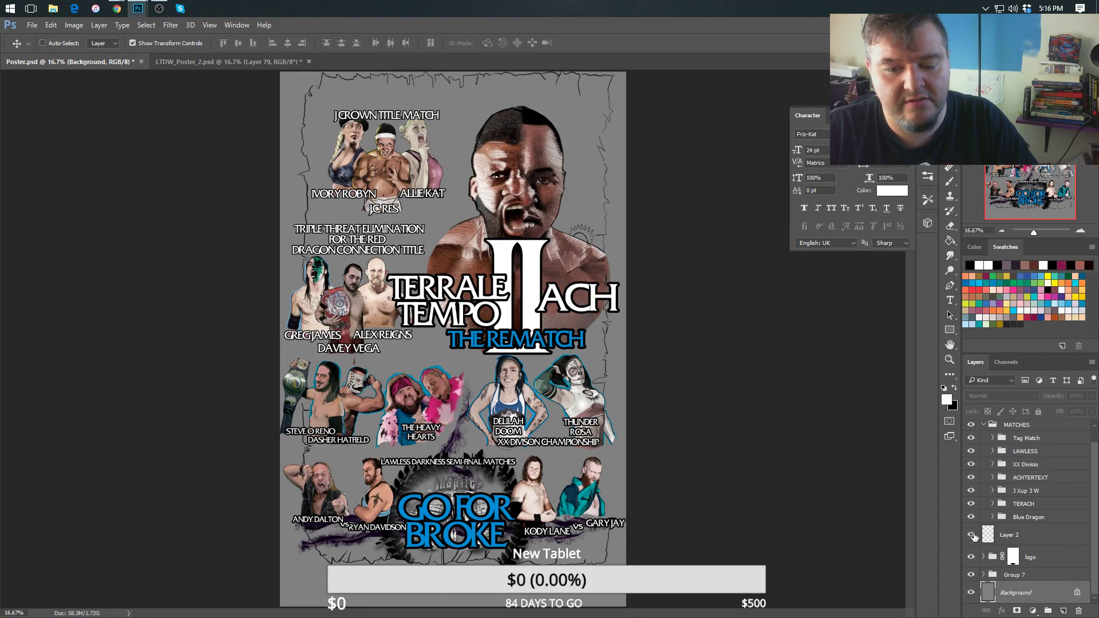
{"action": "left_click", "coordinate": [1063, 611]}
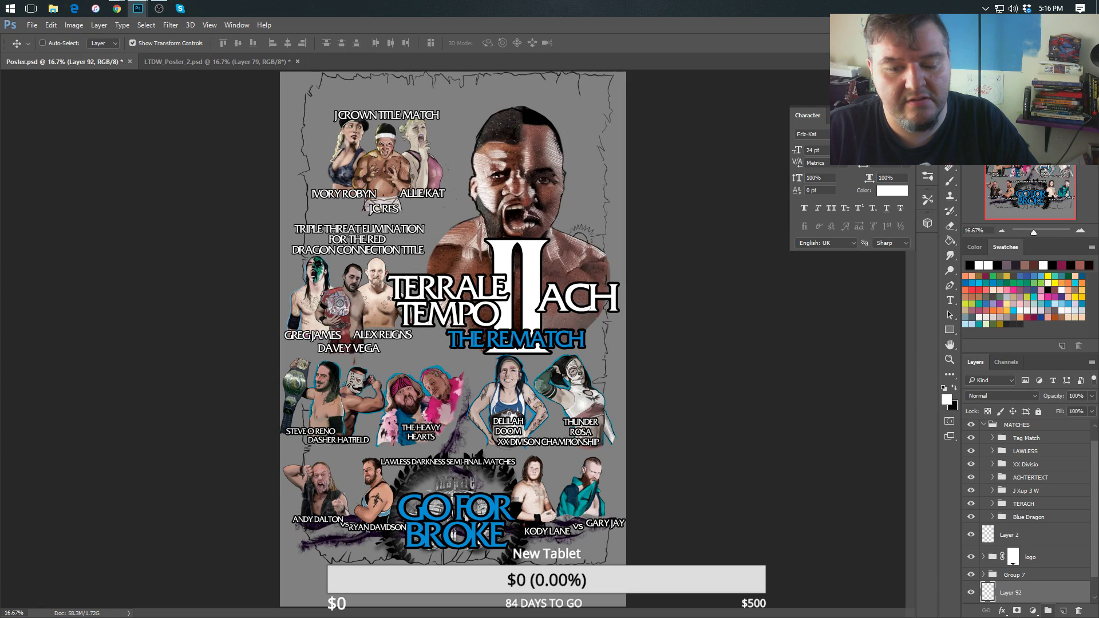
{"action": "left_click_drag", "start_coordinate": [1095, 499], "coordinate": [1092, 552]}
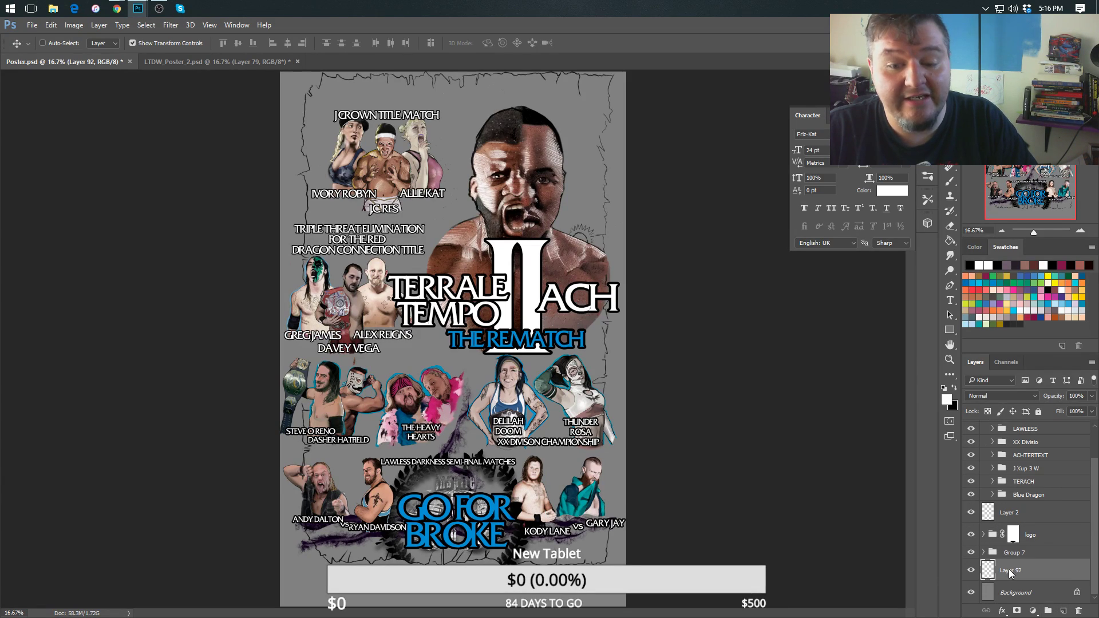
{"action": "left_click_drag", "start_coordinate": [1095, 510], "coordinate": [1096, 446]}
Identify the torn-paper border layer, Layer 2, and rename it Border.
{"action": "left_click", "coordinate": [984, 440]}
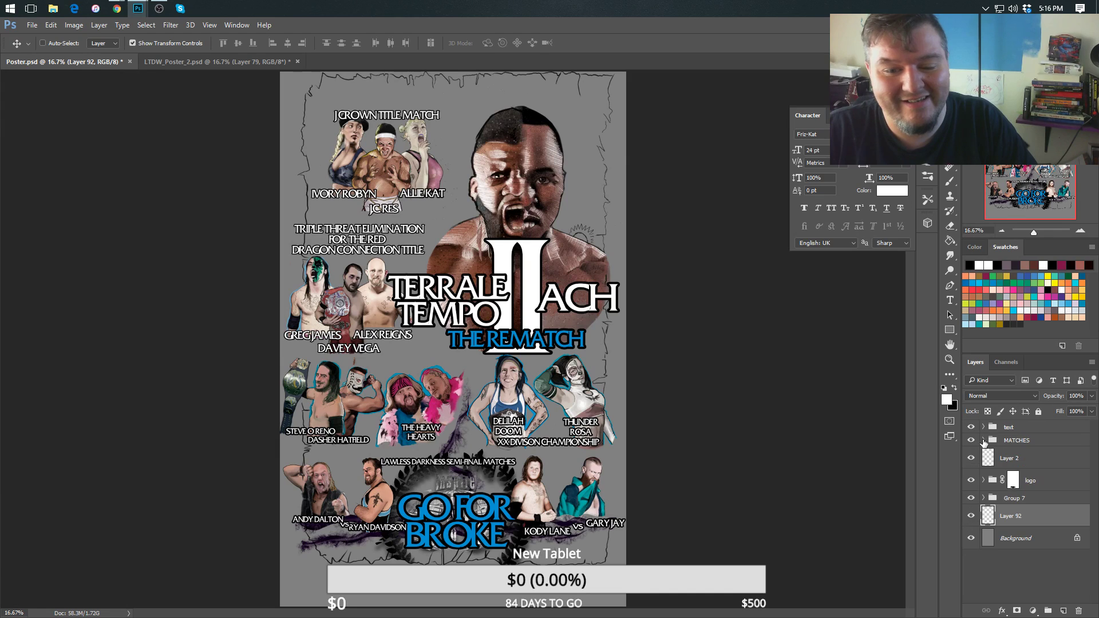
{"action": "left_click", "coordinate": [972, 459]}
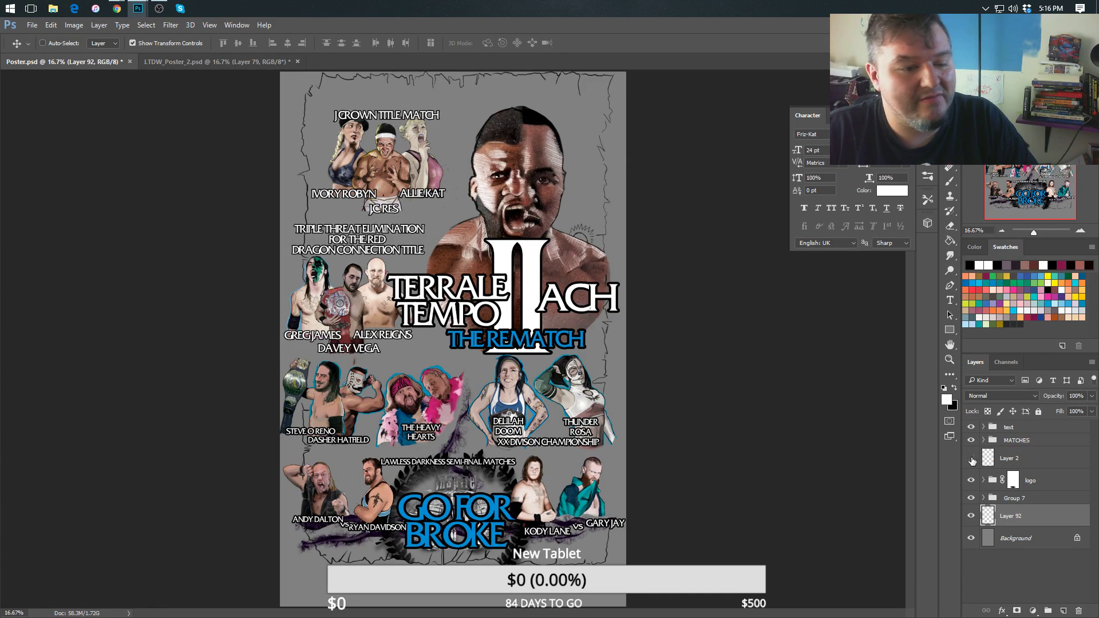
{"action": "left_click", "coordinate": [972, 461]}
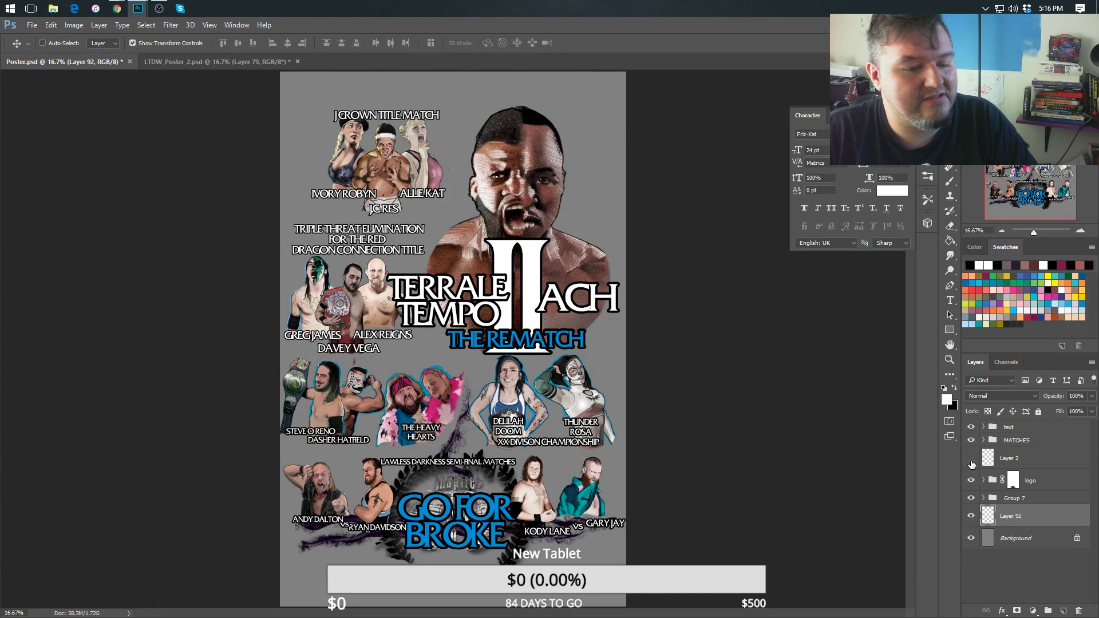
{"action": "left_click", "coordinate": [971, 464]}
{"action": "double_click", "coordinate": [1010, 460]}
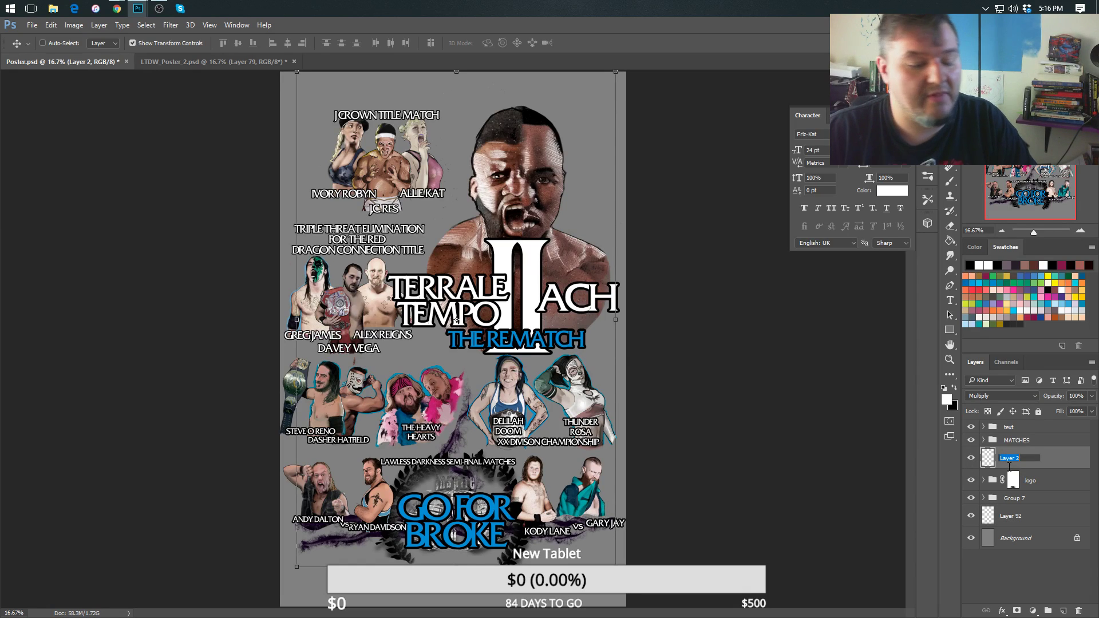
{"action": "type", "text": "Border"}
{"action": "key", "text": "Return"}
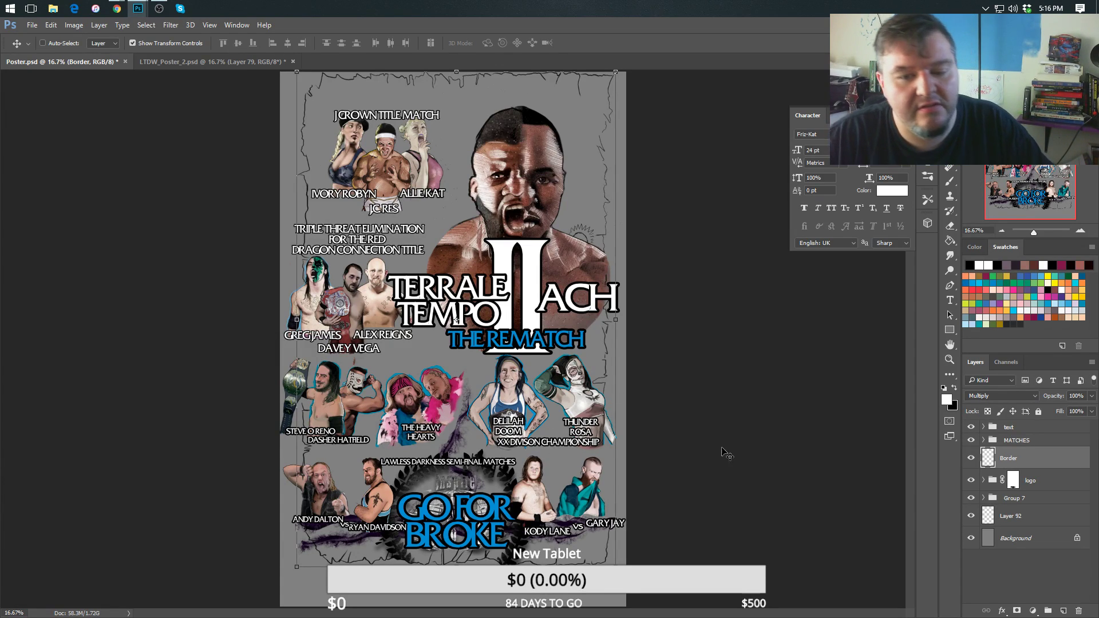
Set a dark grey painting colour and choose the Mixer Brush Tool.
{"action": "left_click", "coordinate": [954, 388]}
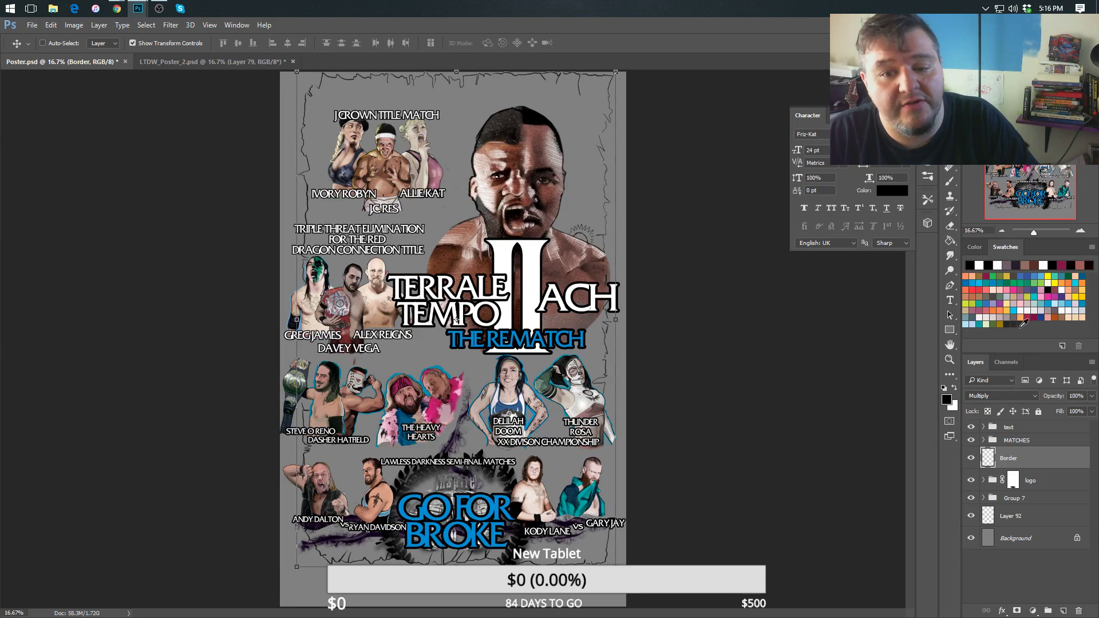
{"action": "left_click", "coordinate": [1018, 326]}
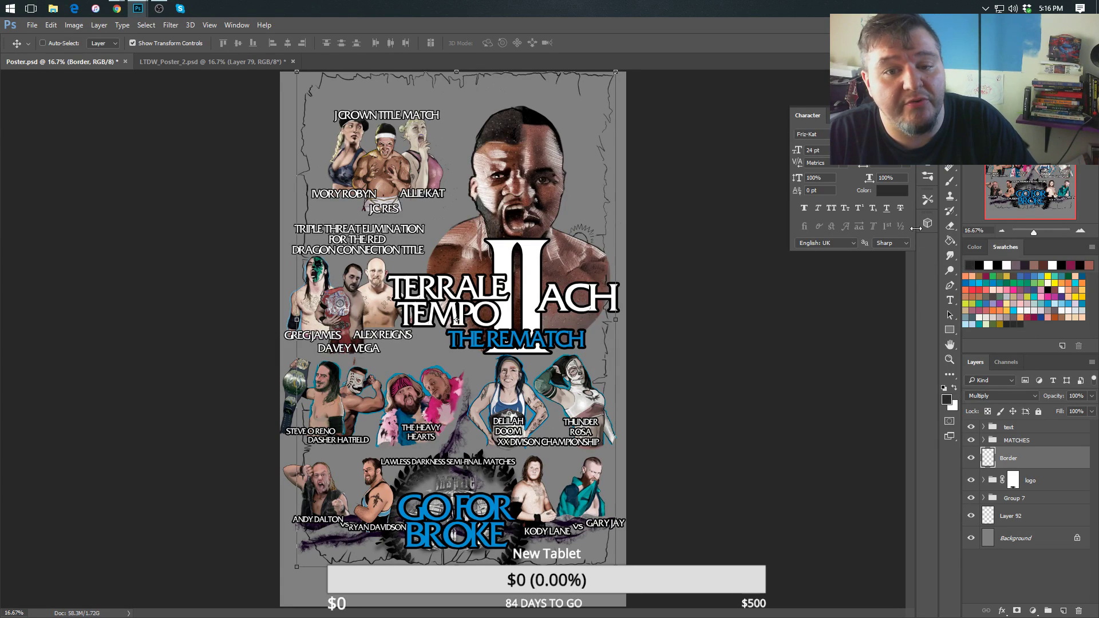
{"action": "left_click", "coordinate": [949, 182]}
{"action": "right_click", "coordinate": [949, 182]}
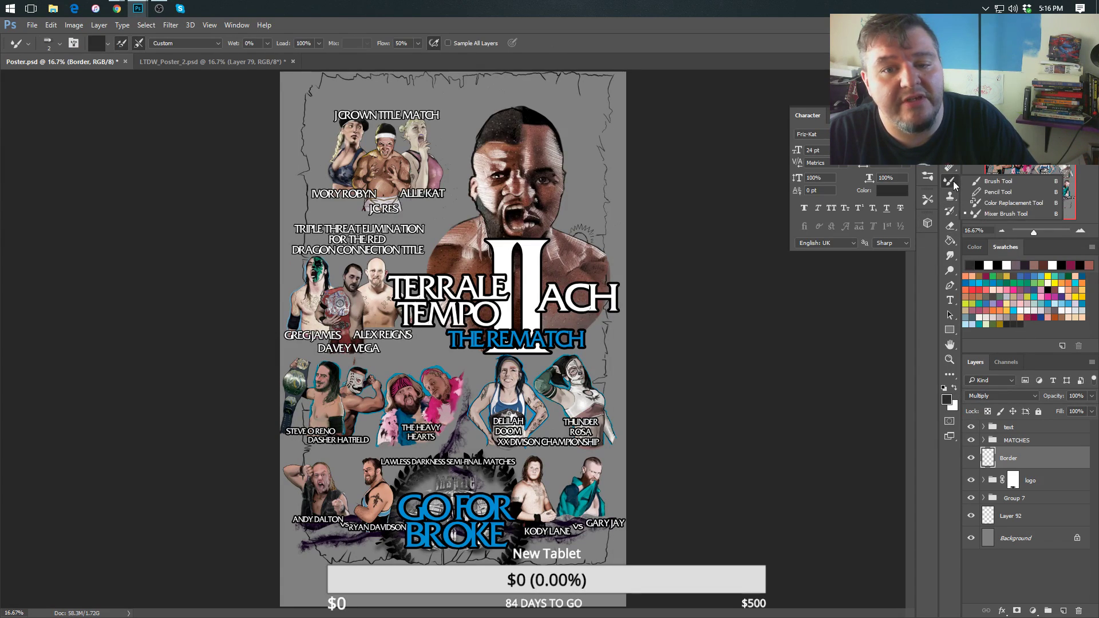
{"action": "left_click", "coordinate": [979, 215]}
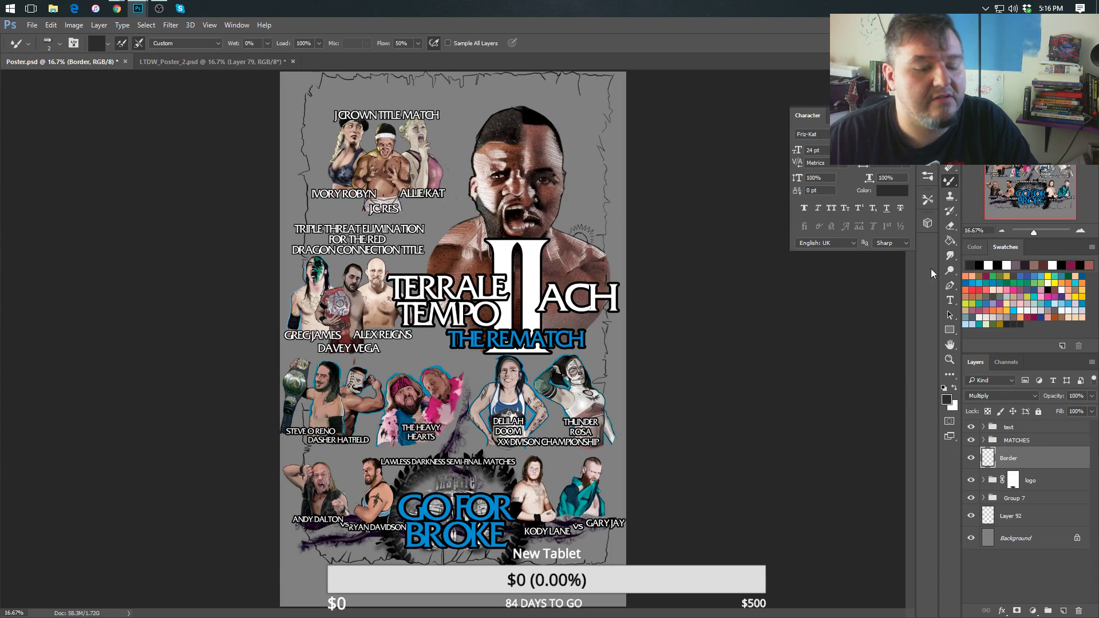
Zoom in to 33.3% around the title and return to the Move tool.
{"action": "scroll", "coordinate": [500, 339], "scroll_direction": "up", "scroll_amount": 1}
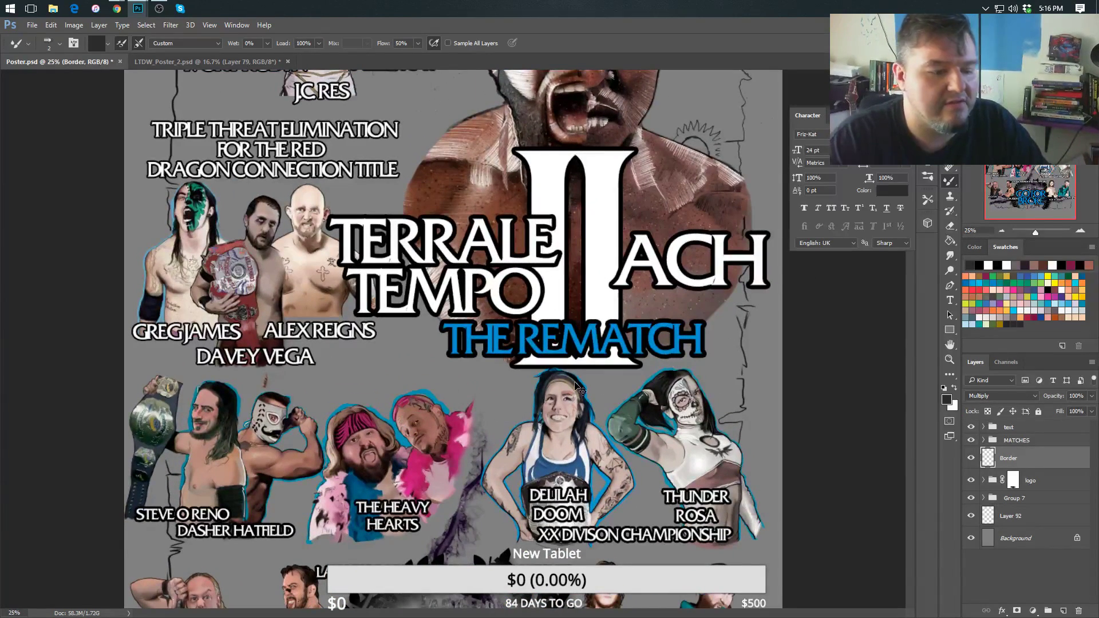
{"action": "scroll", "coordinate": [574, 351], "scroll_direction": "up", "scroll_amount": 1}
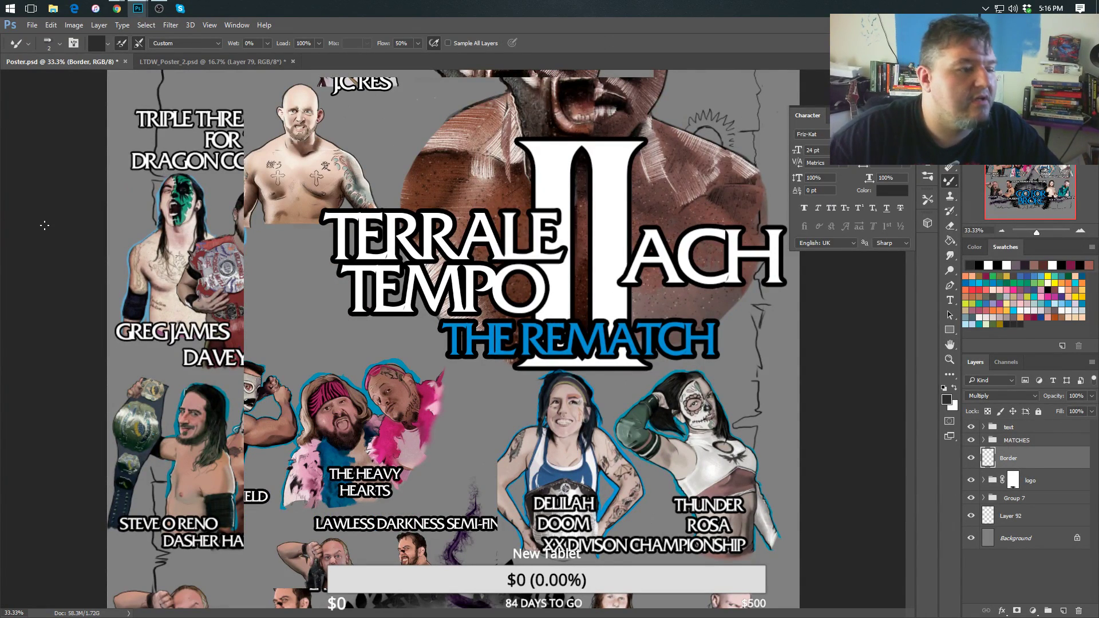
{"action": "key", "text": "v"}
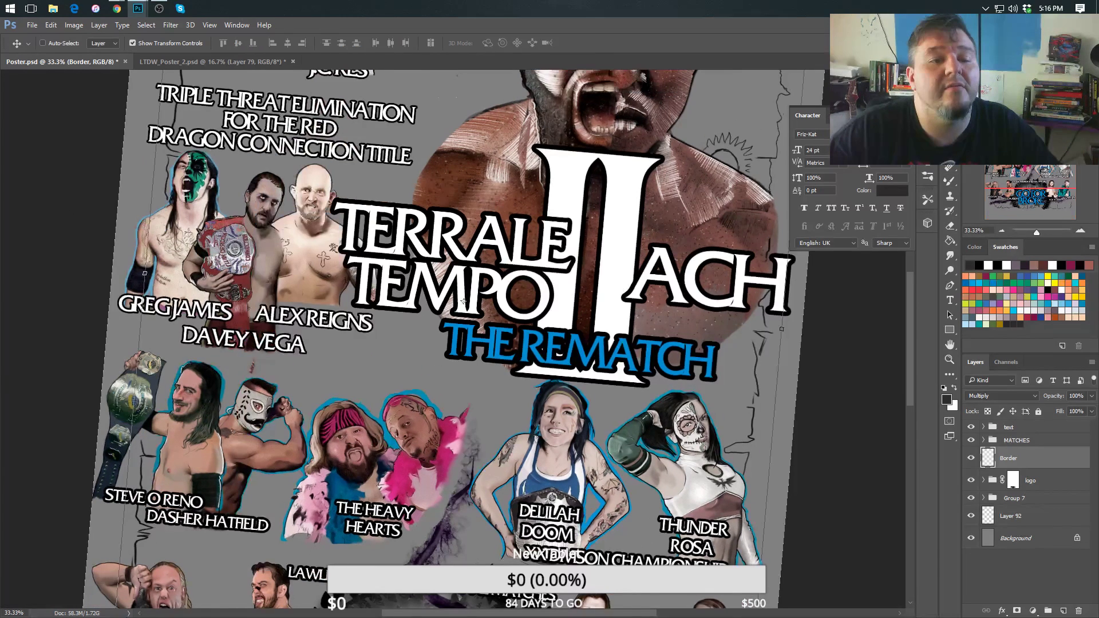
Save Poster.psd and close LTDW_Poster_2 without saving.
{"action": "left_click", "coordinate": [32, 25]}
{"action": "left_click", "coordinate": [58, 140]}
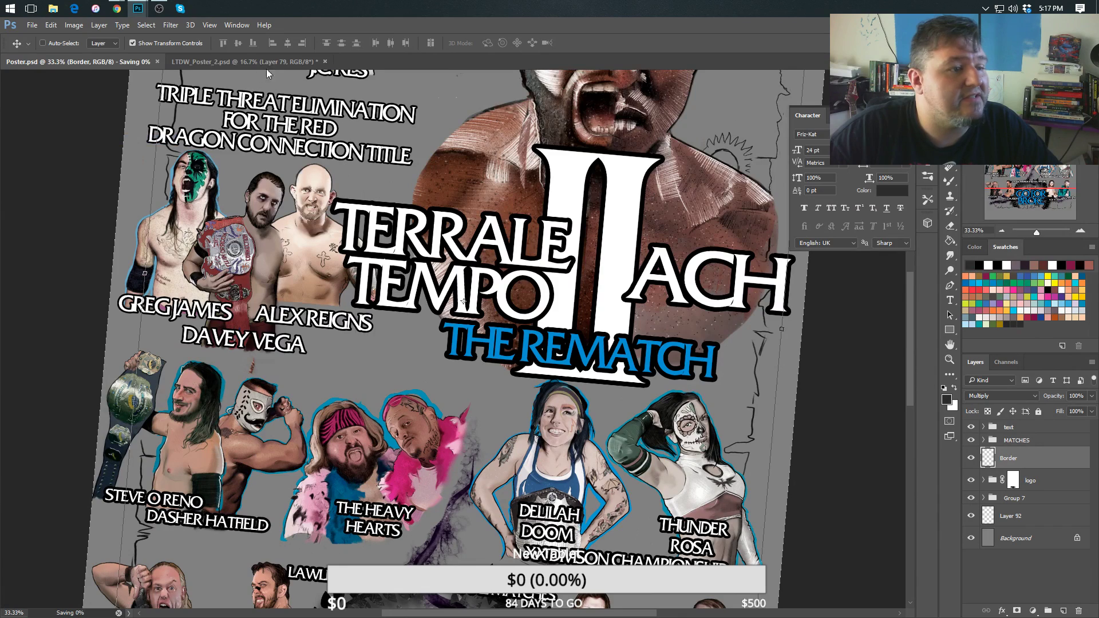
{"action": "left_click", "coordinate": [326, 64]}
{"action": "left_click", "coordinate": [326, 62]}
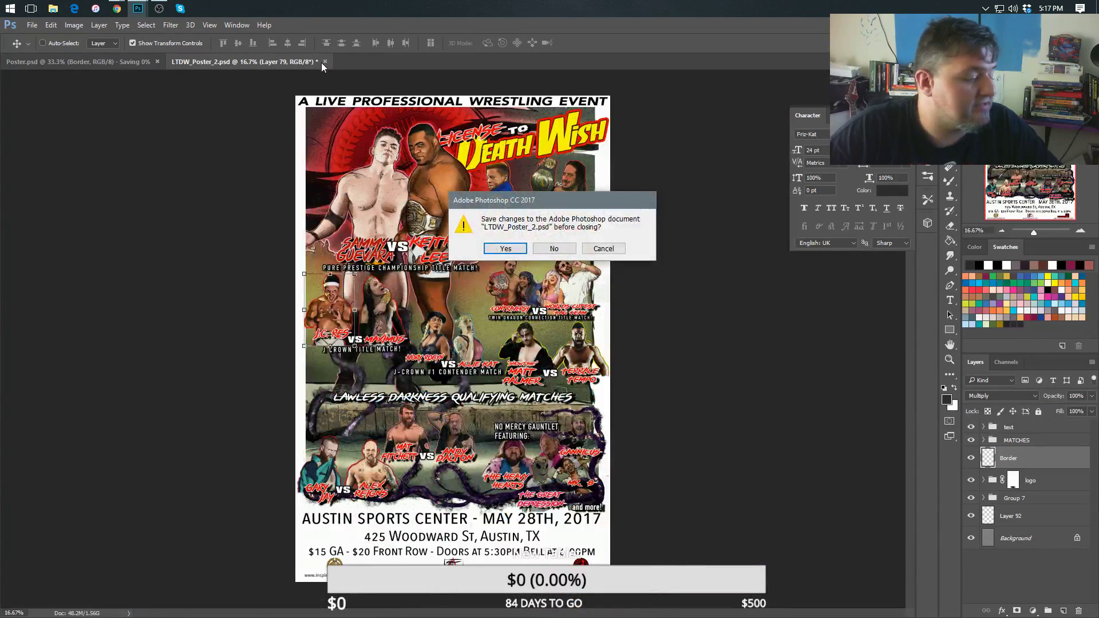
{"action": "left_click", "coordinate": [567, 253]}
Close GFB_Sketch and LTDW_Banner, discarding their unsaved changes.
{"action": "left_click", "coordinate": [238, 25]}
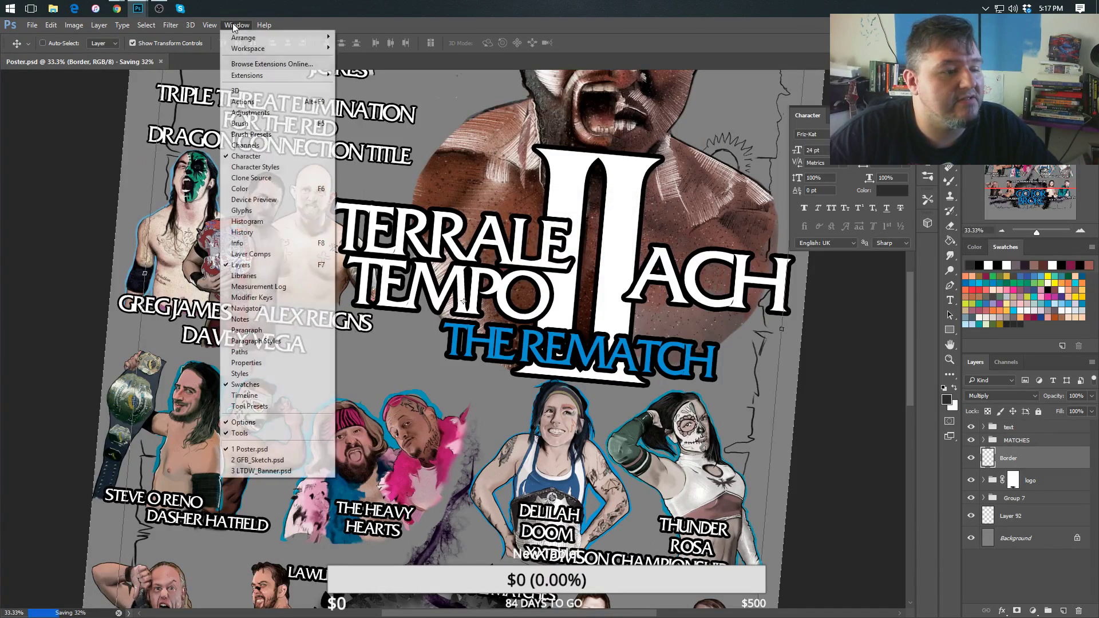
{"action": "left_click", "coordinate": [276, 462]}
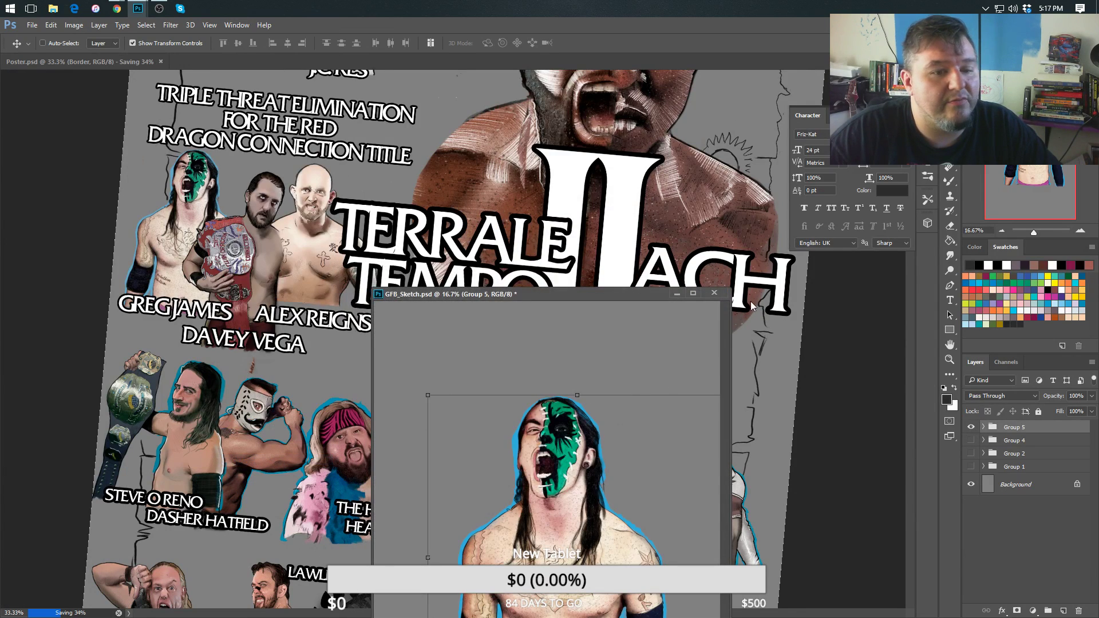
{"action": "left_click", "coordinate": [715, 295]}
{"action": "left_click", "coordinate": [557, 253]}
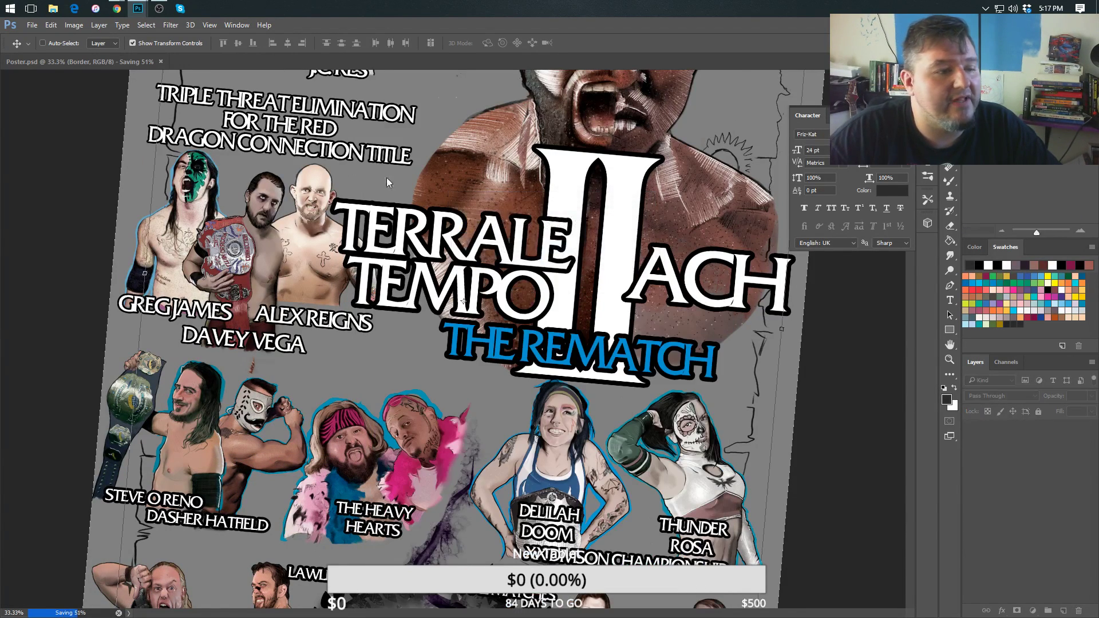
{"action": "left_click", "coordinate": [237, 25]}
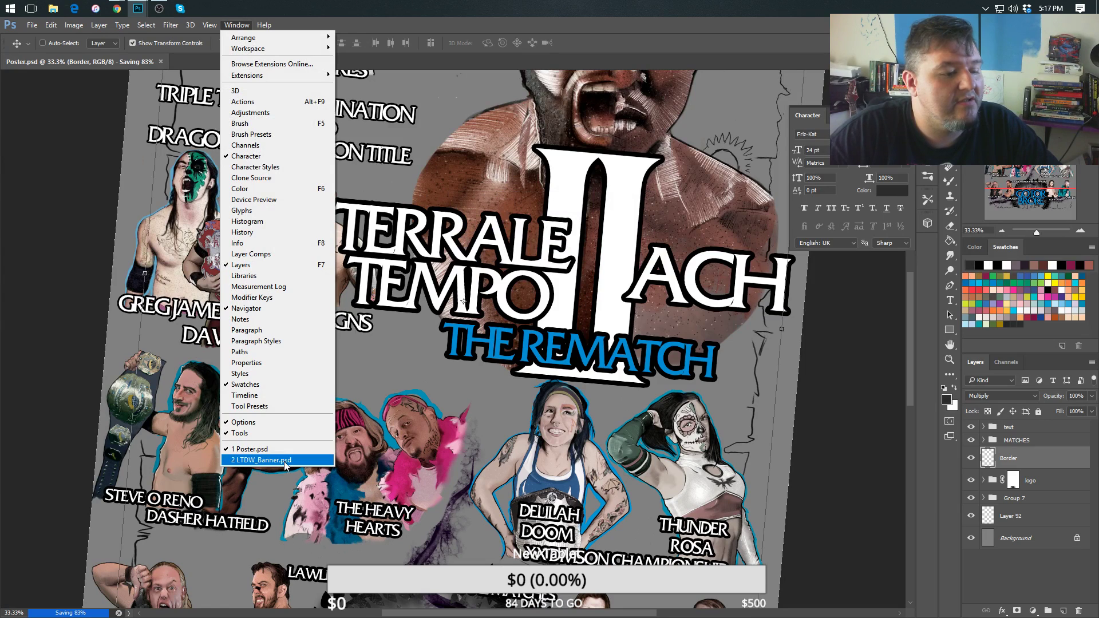
{"action": "left_click", "coordinate": [274, 458]}
{"action": "left_click_drag", "start_coordinate": [719, 141], "coordinate": [433, 154]}
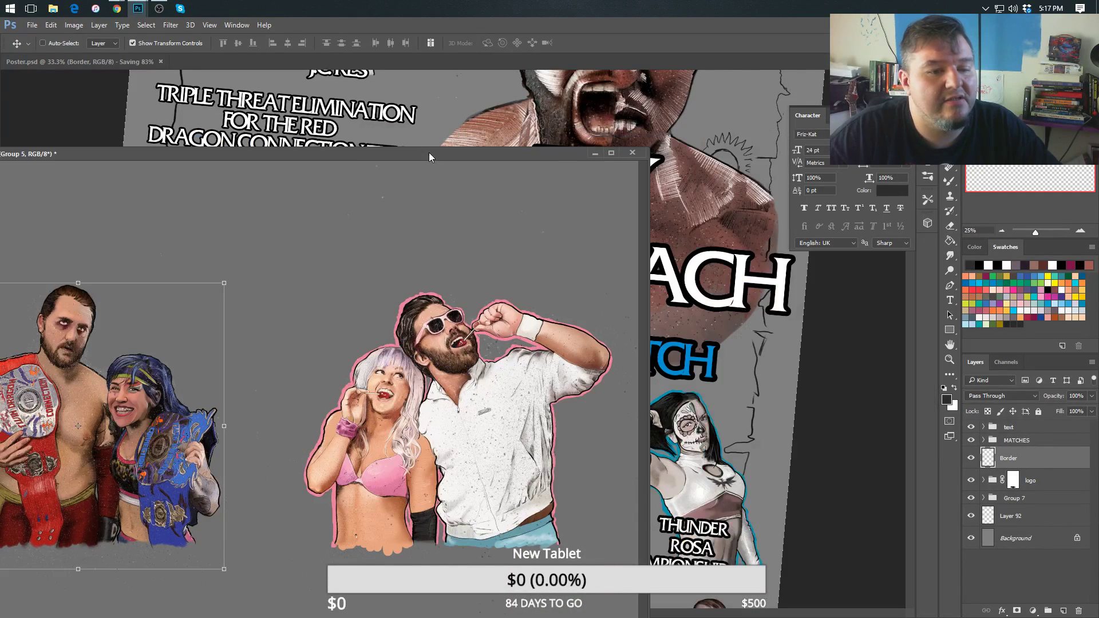
{"action": "left_click", "coordinate": [634, 153]}
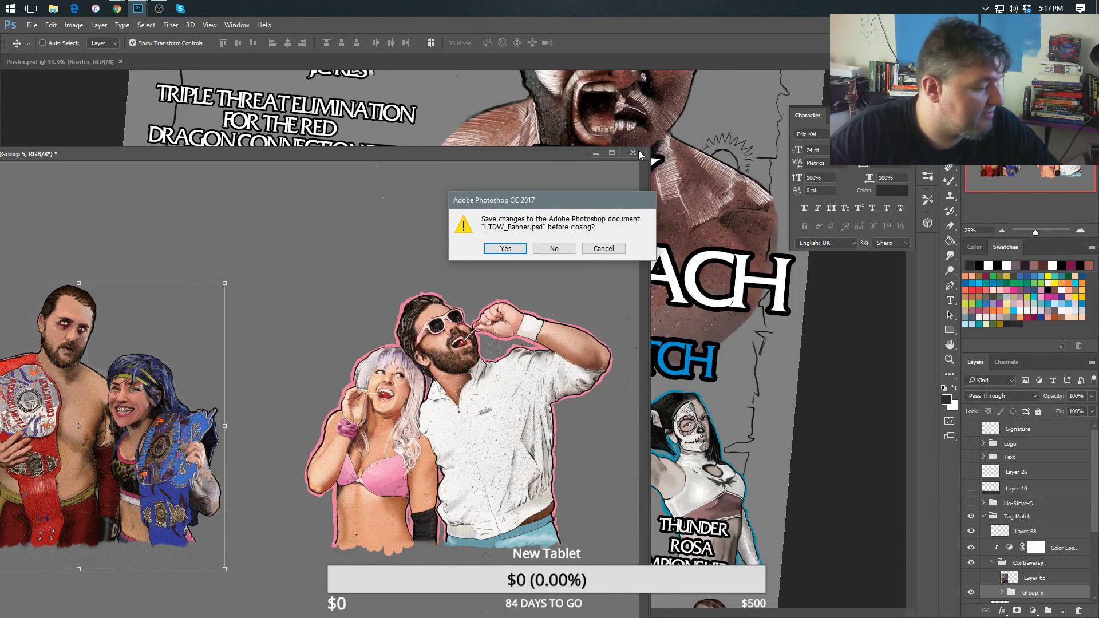
{"action": "left_click", "coordinate": [555, 249]}
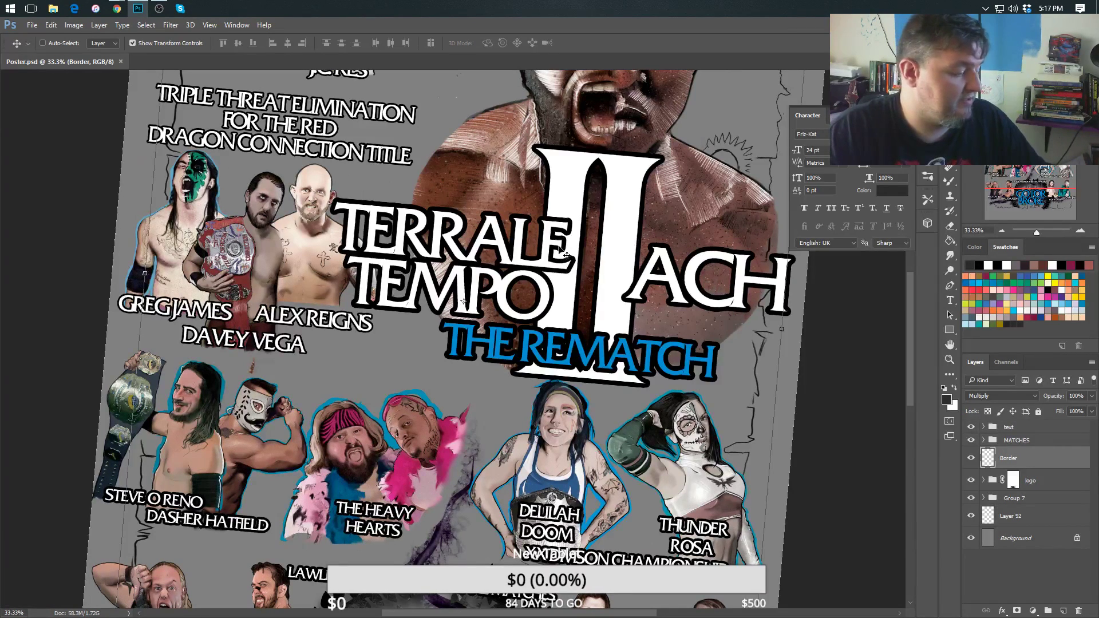
{"action": "key", "text": "Escape"}
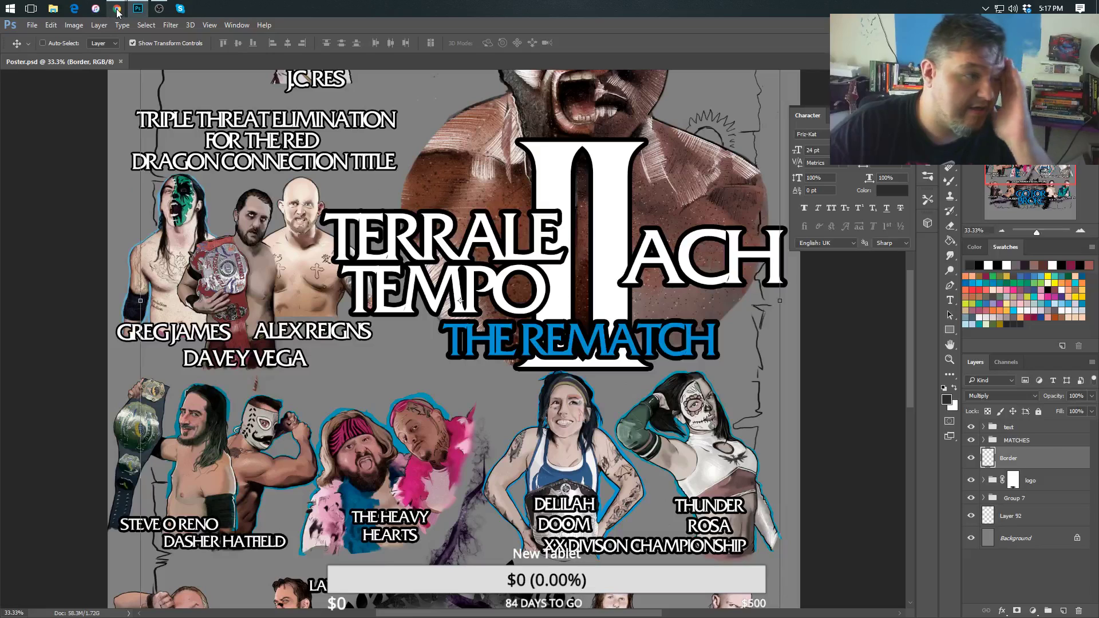
{"action": "mouse_move", "coordinate": [117, 12]}
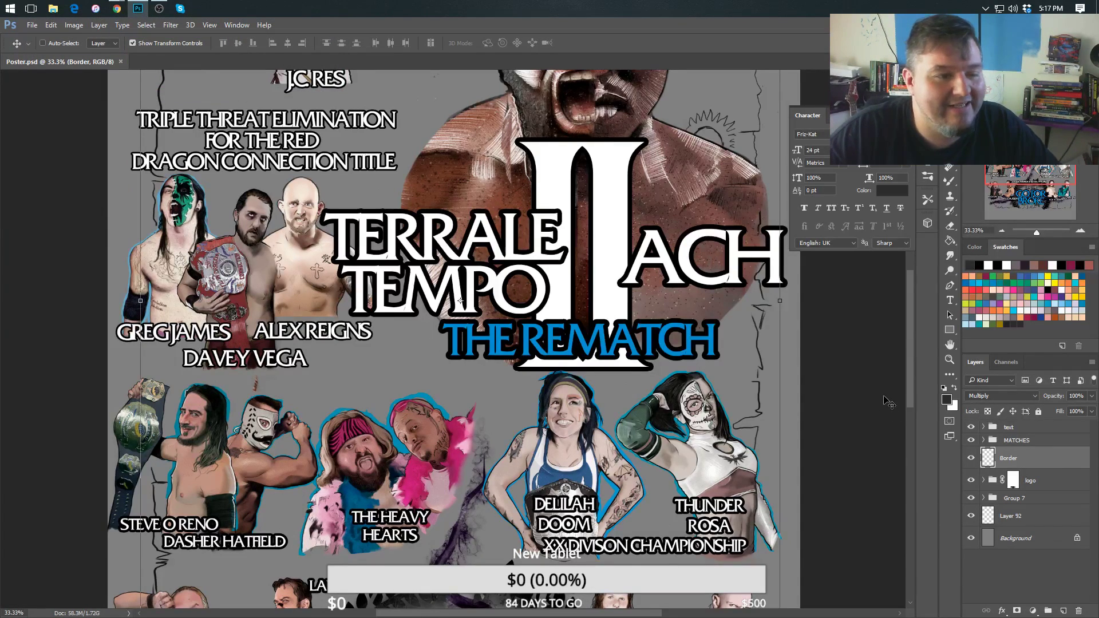
{"action": "left_click_drag", "start_coordinate": [618, 387], "coordinate": [518, 266]}
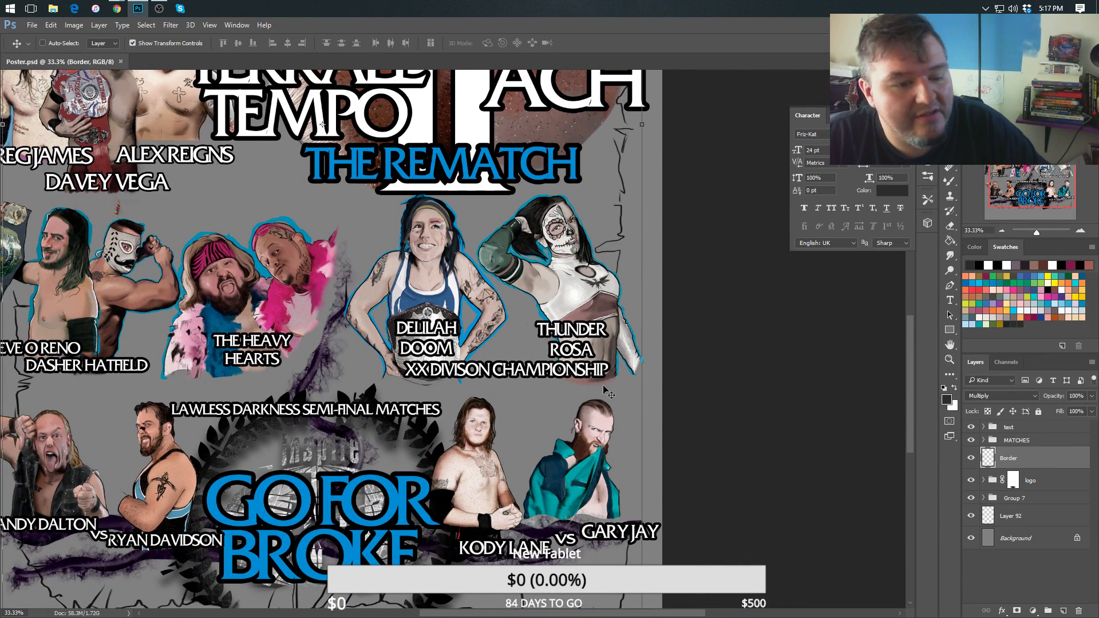
{"action": "left_click_drag", "start_coordinate": [573, 358], "coordinate": [581, 329]}
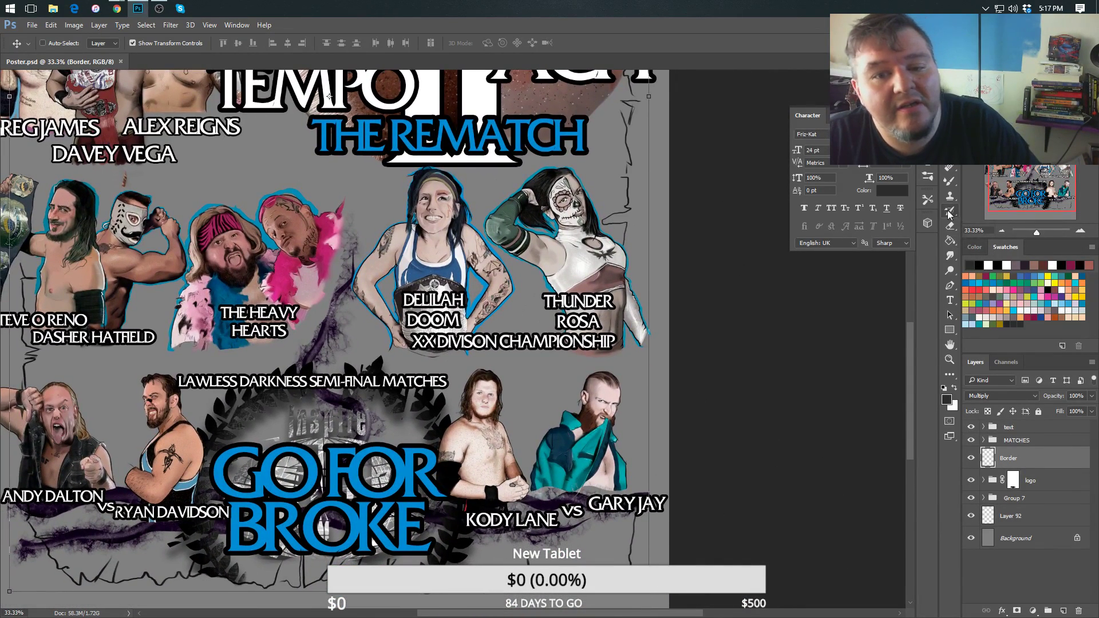
{"action": "key", "text": "b"}
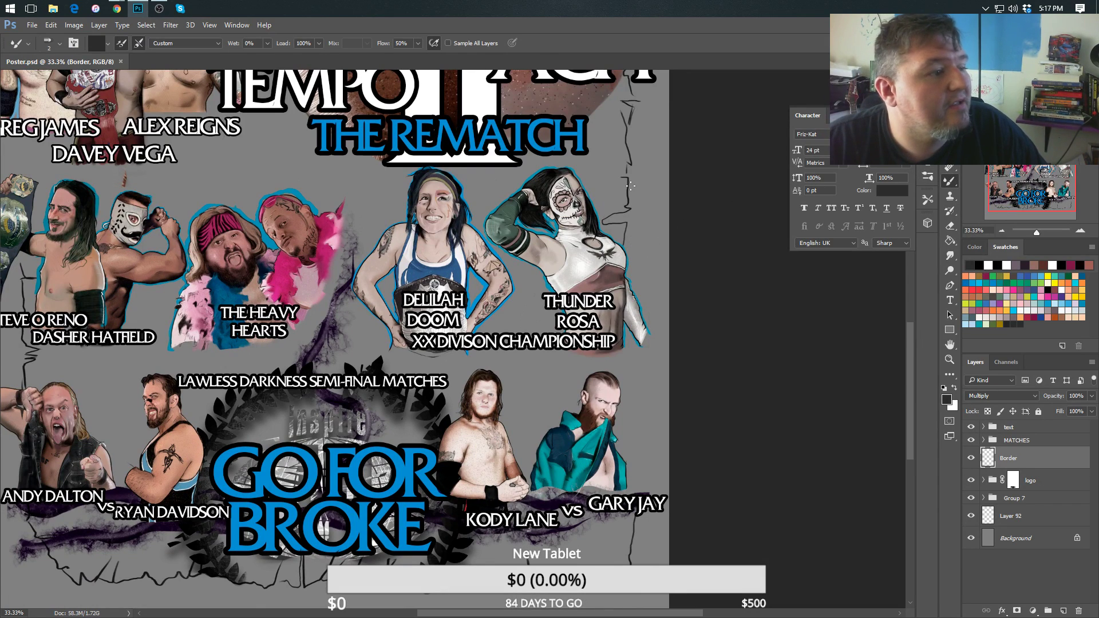
{"action": "left_click_drag", "start_coordinate": [525, 175], "coordinate": [522, 184]}
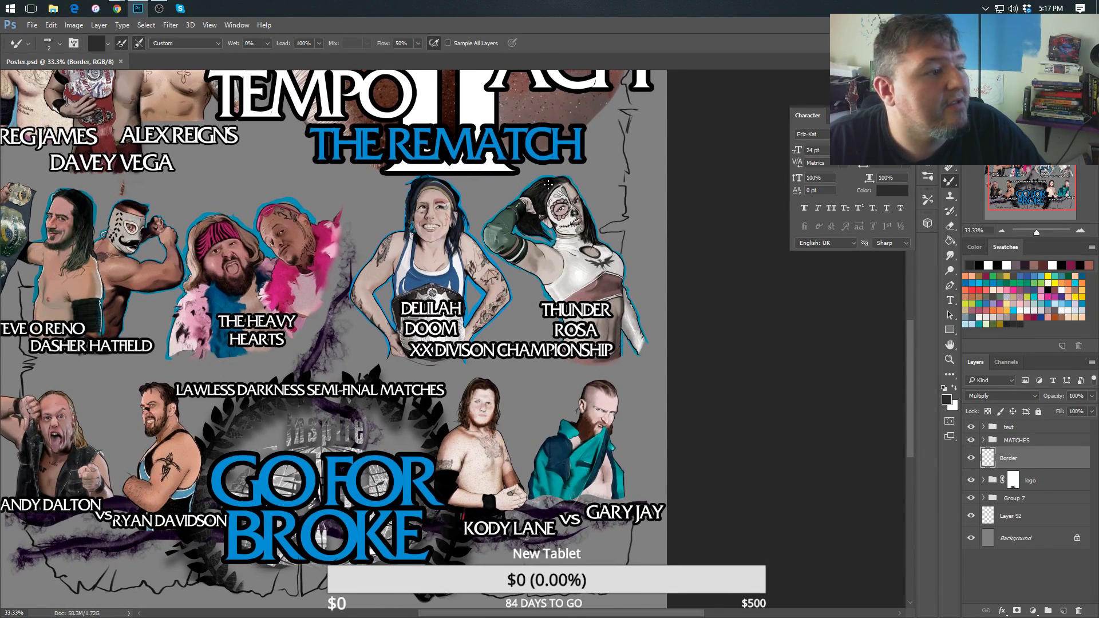
{"action": "key", "text": "bracketright"}
{"action": "key", "text": "bracketright"}
{"action": "key", "text": "bracketright"}
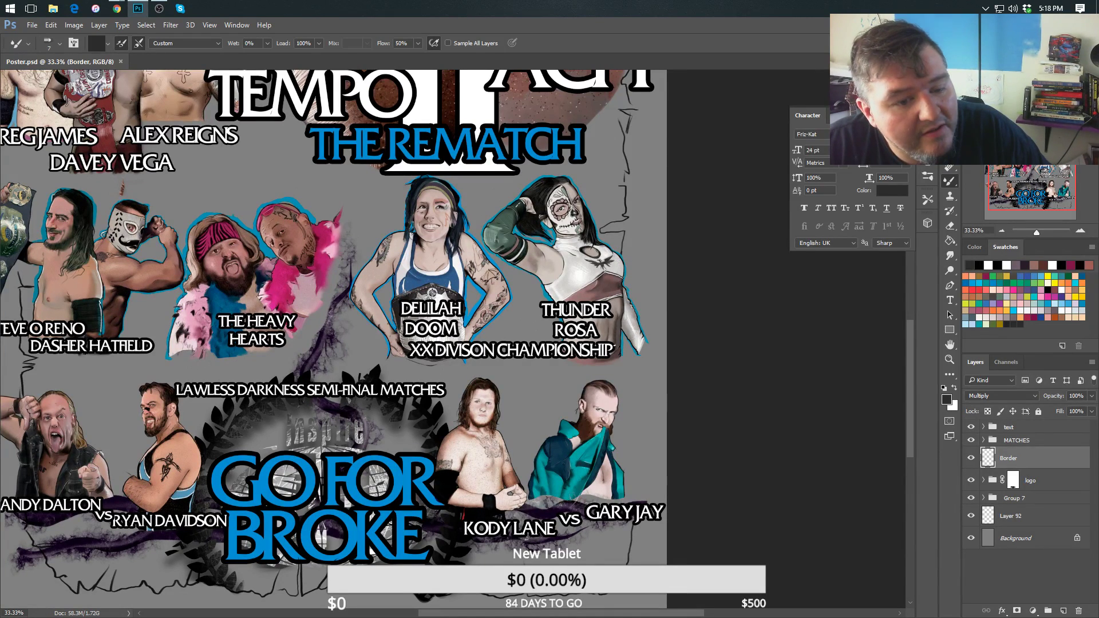
{"action": "left_click_drag", "start_coordinate": [619, 359], "coordinate": [623, 372]}
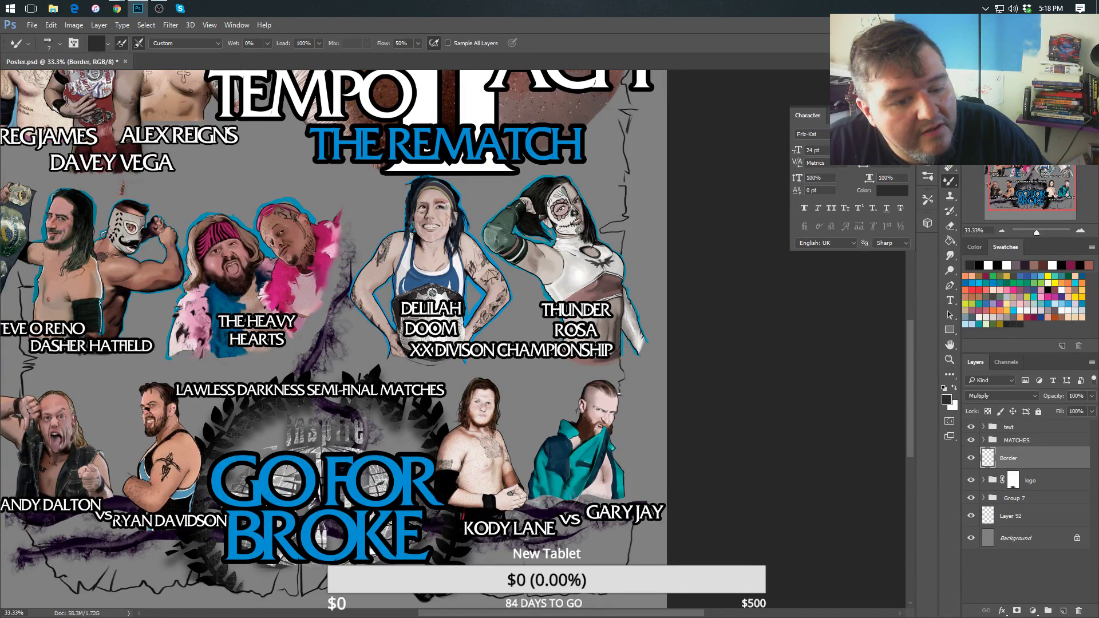
{"action": "left_click_drag", "start_coordinate": [620, 412], "coordinate": [622, 434]}
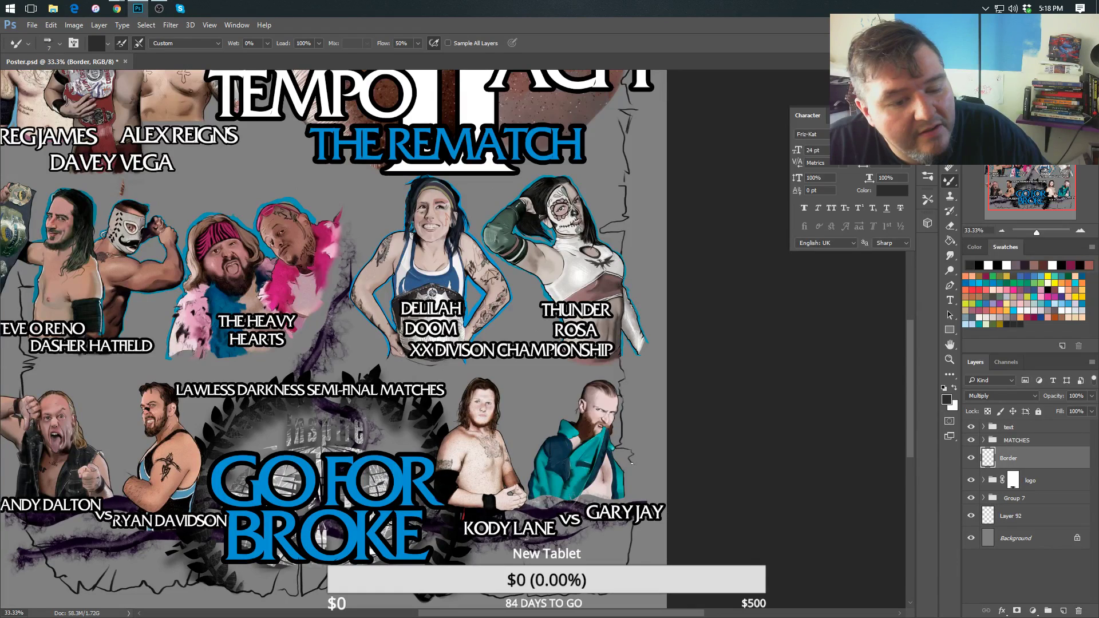
{"action": "left_click_drag", "start_coordinate": [636, 473], "coordinate": [635, 483]}
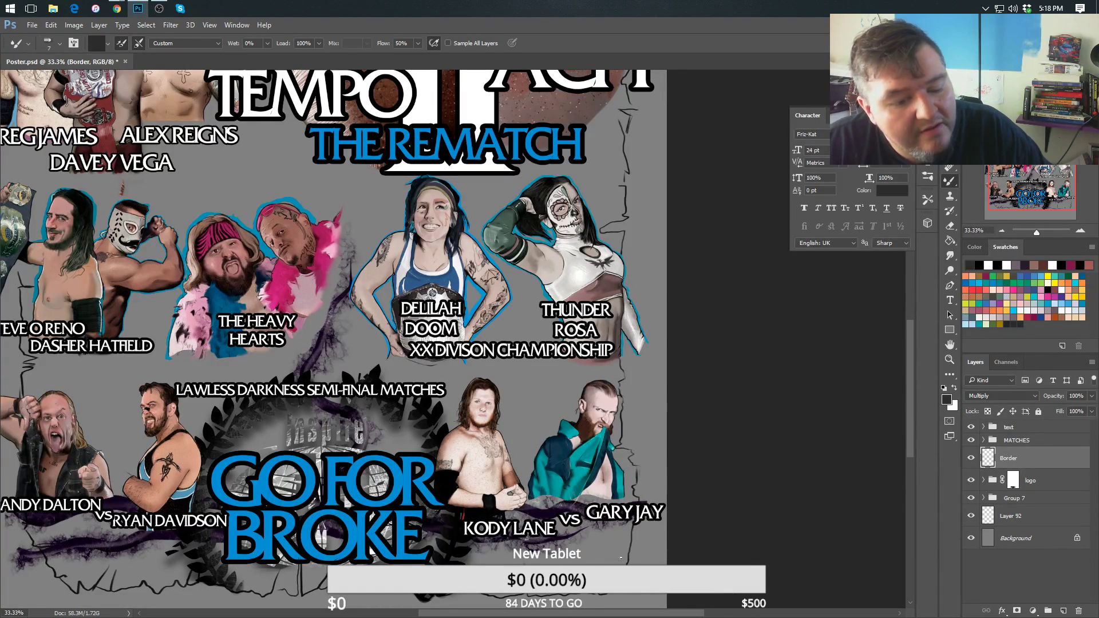
{"action": "mouse_move", "coordinate": [621, 557]}
{"action": "left_mouse_down"}
{"action": "mouse_move", "coordinate": [520, 452]}
{"action": "mouse_move", "coordinate": [521, 473]}
{"action": "left_mouse_up"}
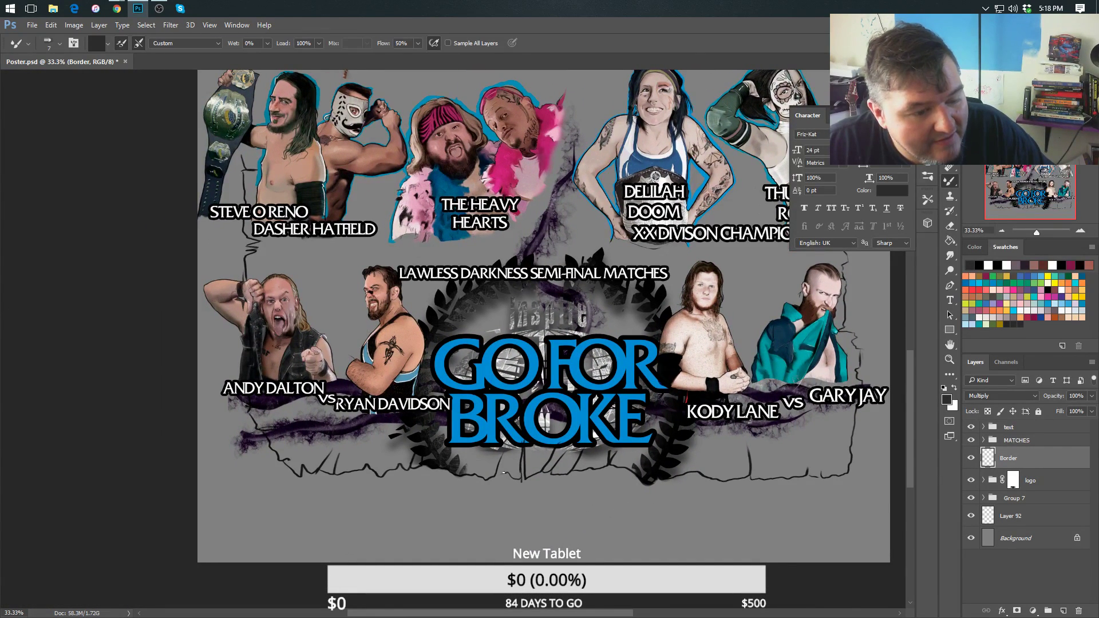
{"action": "left_click_drag", "start_coordinate": [355, 511], "coordinate": [455, 564]}
{"action": "left_click_drag", "start_coordinate": [352, 421], "coordinate": [399, 416]}
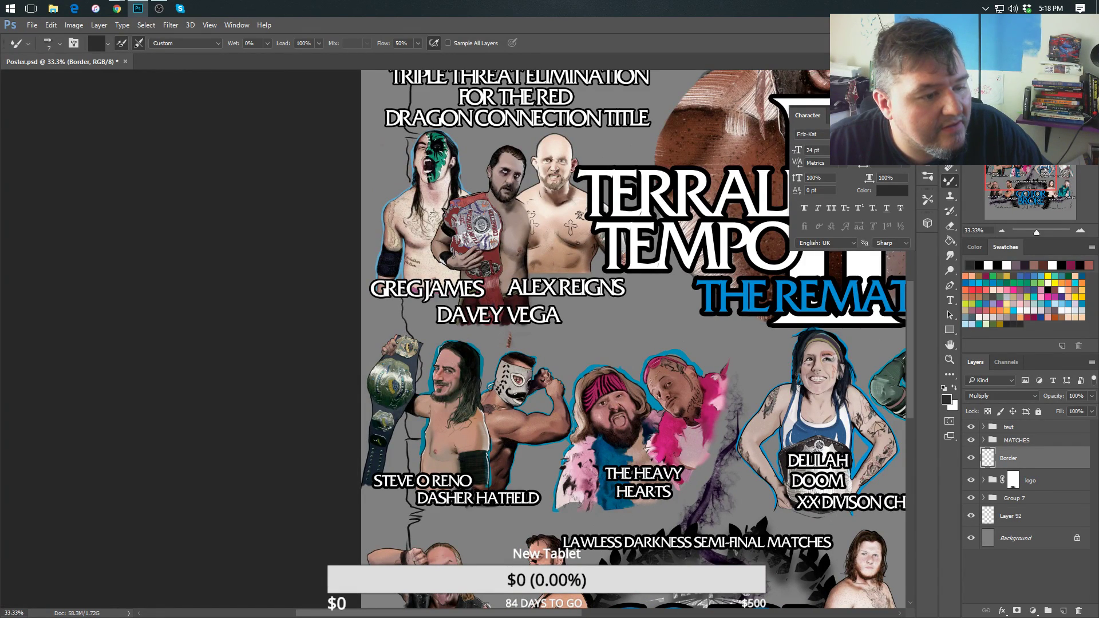
{"action": "left_click_drag", "start_coordinate": [394, 303], "coordinate": [405, 369]}
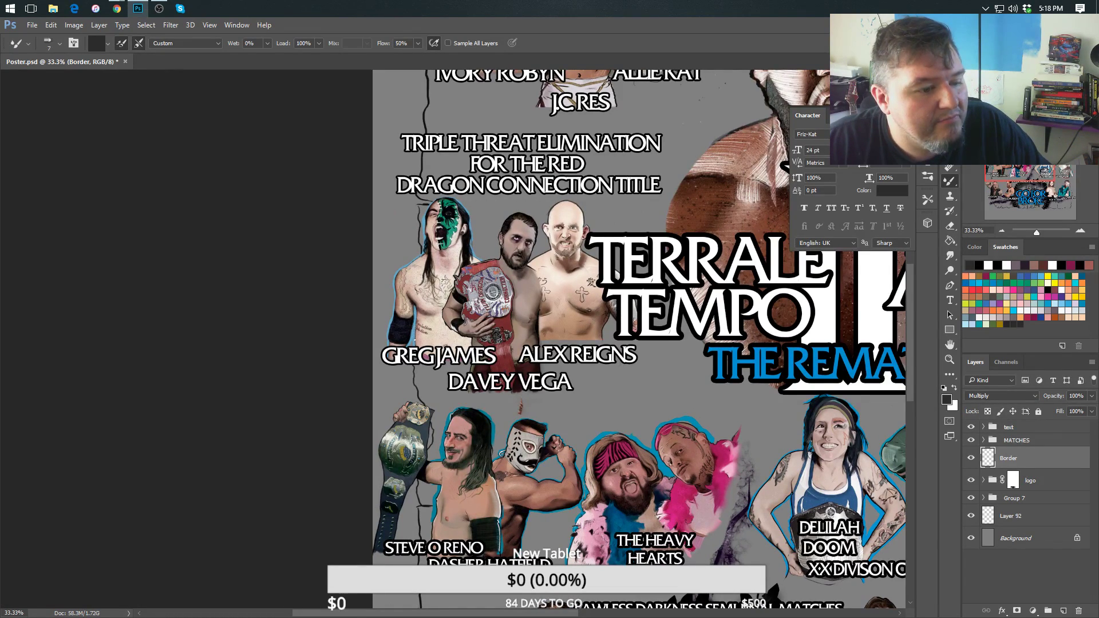
{"action": "left_click_drag", "start_coordinate": [426, 240], "coordinate": [428, 358]}
{"action": "left_click_drag", "start_coordinate": [431, 214], "coordinate": [425, 357]}
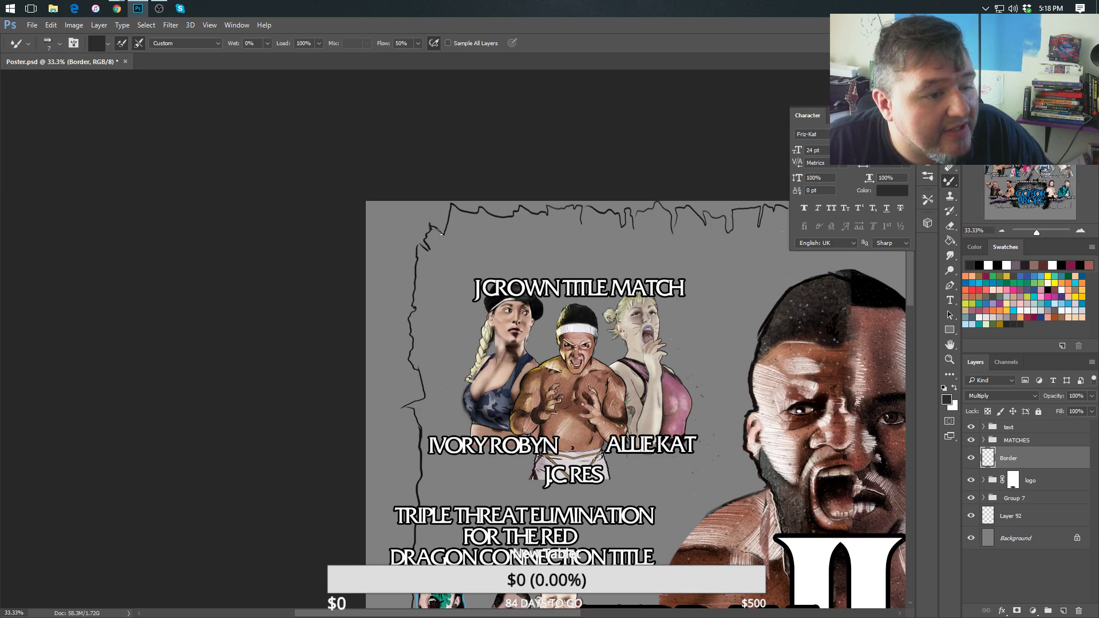
{"action": "left_click_drag", "start_coordinate": [484, 286], "coordinate": [376, 329]}
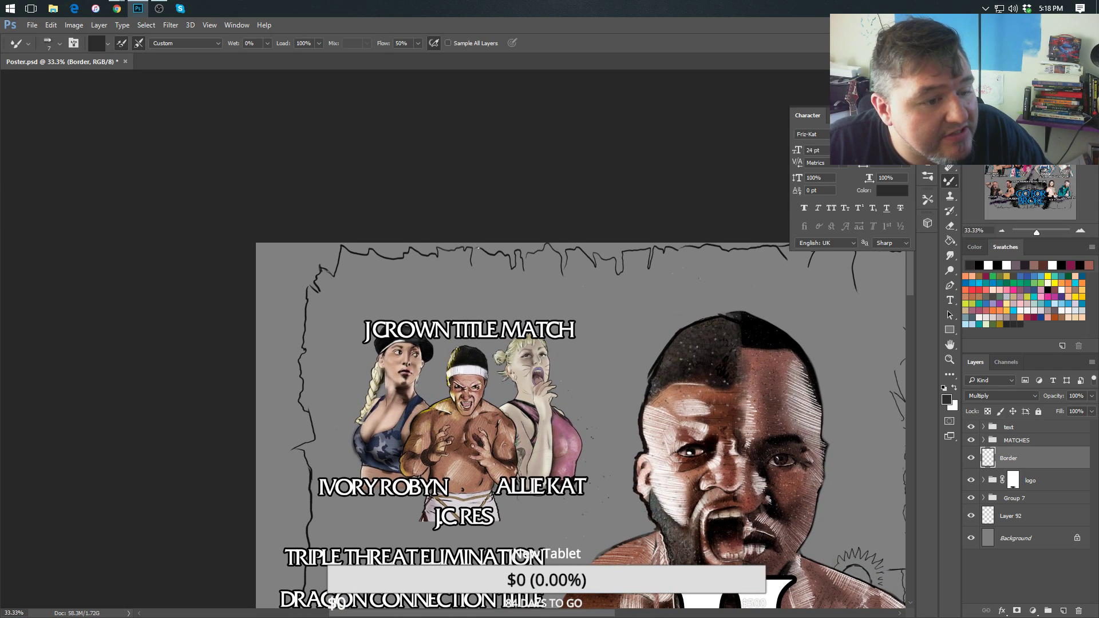
{"action": "left_click_drag", "start_coordinate": [501, 307], "coordinate": [437, 346]}
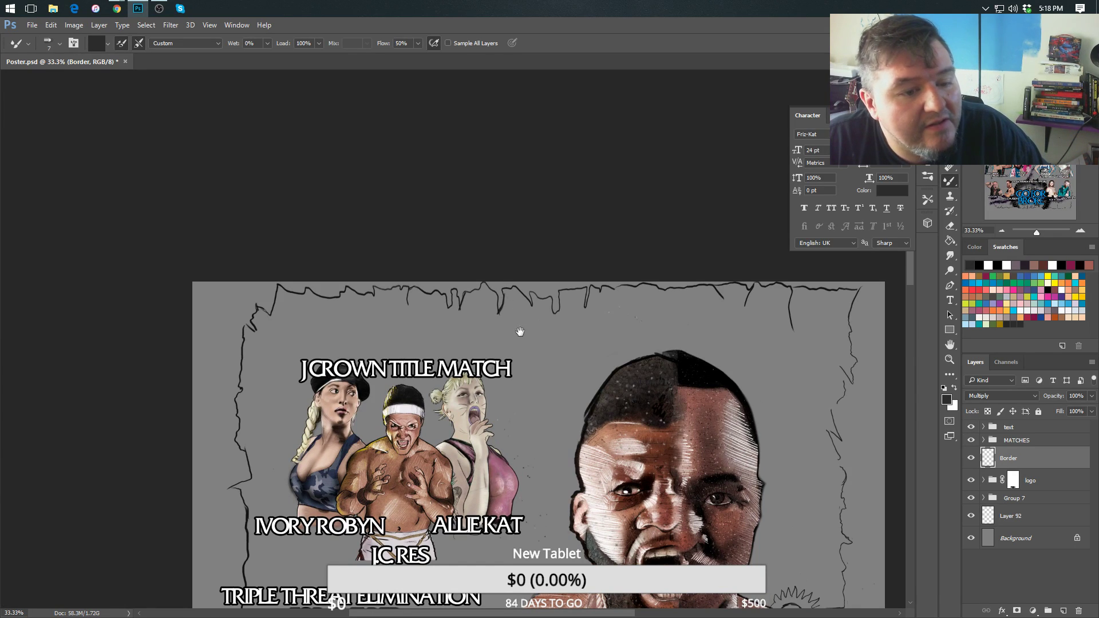
{"action": "left_click_drag", "start_coordinate": [518, 326], "coordinate": [559, 307]}
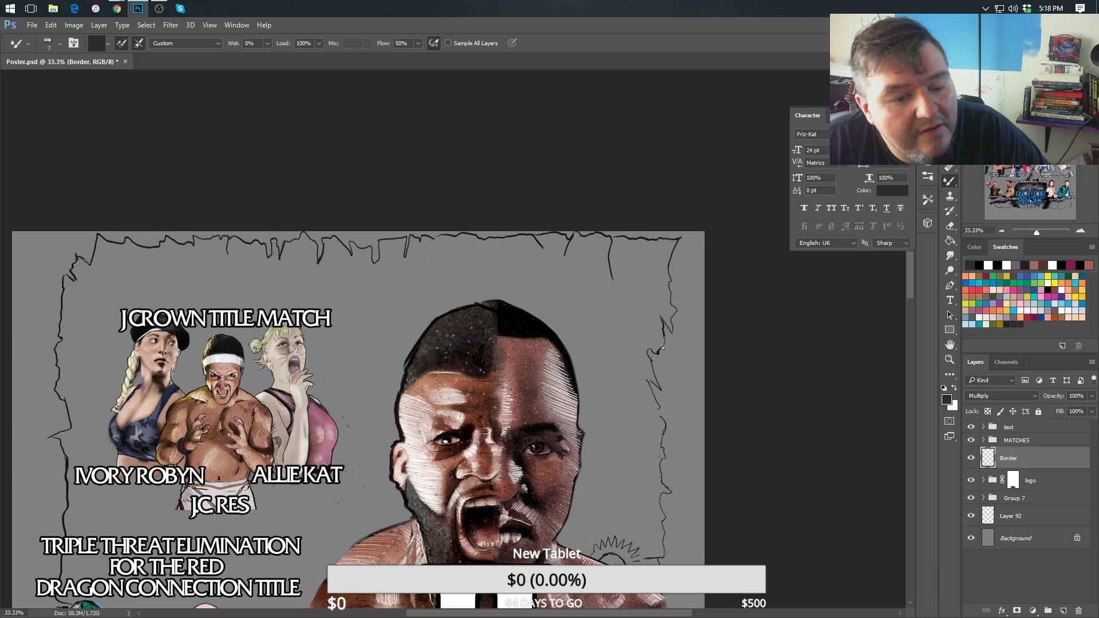
{"action": "scroll", "coordinate": [662, 348], "scroll_direction": "down", "scroll_amount": 3}
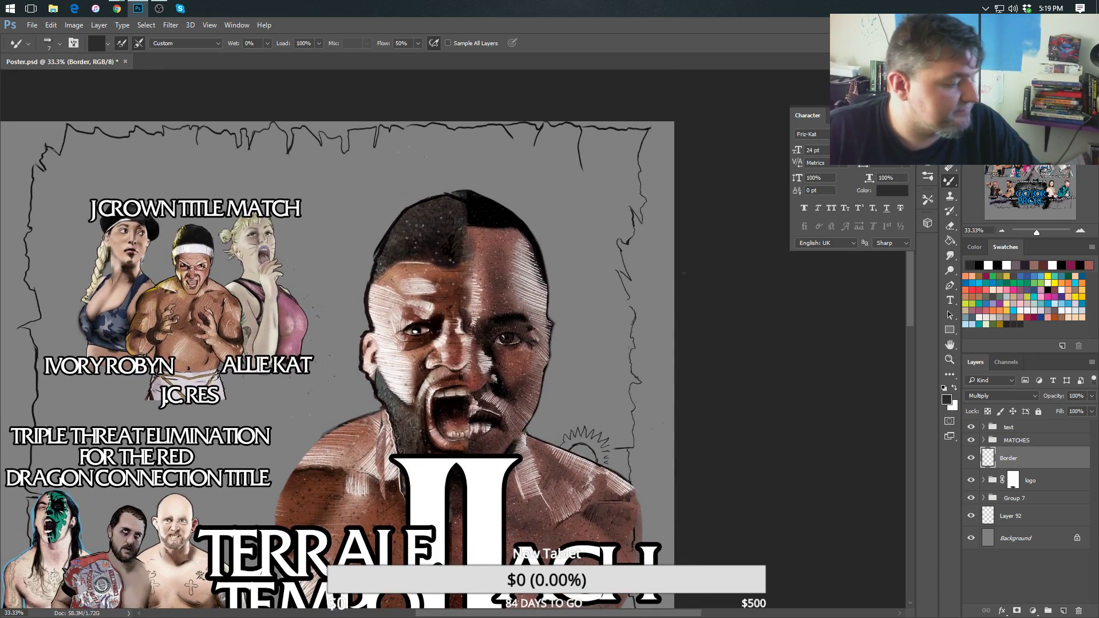
Paint a short dark Mixer Brush stroke on the Border layer beside the title's ACH.
{"action": "key", "text": "r"}
{"action": "left_click_drag", "start_coordinate": [581, 370], "coordinate": [634, 362]}
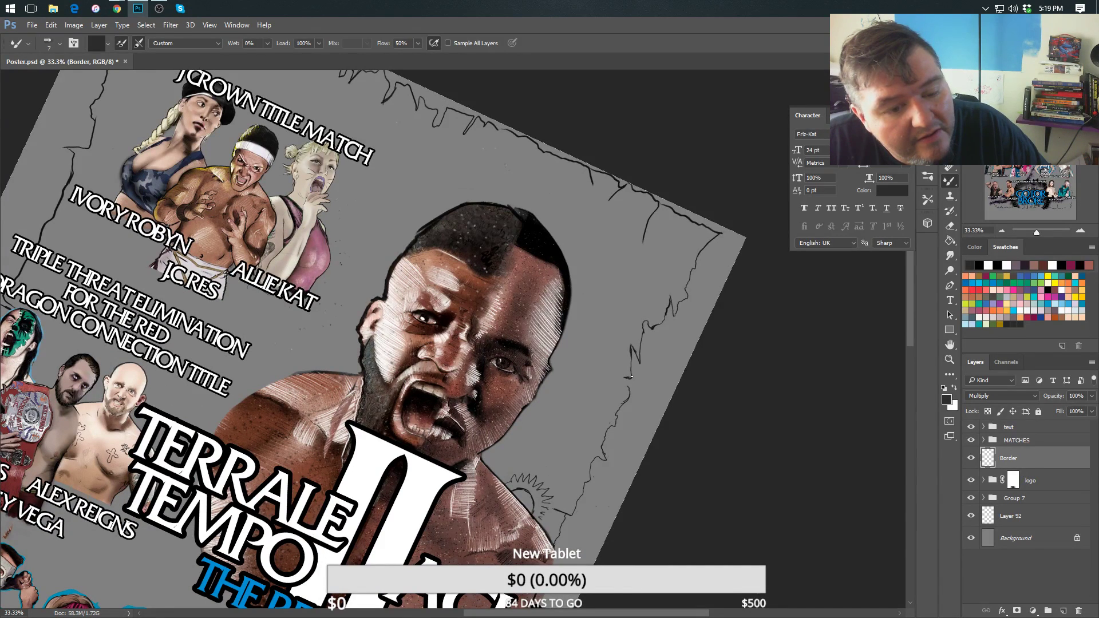
{"action": "key", "text": "r"}
{"action": "mouse_move", "coordinate": [617, 375]}
{"action": "left_mouse_down"}
{"action": "mouse_move", "coordinate": [520, 356]}
{"action": "mouse_move", "coordinate": [390, 267]}
{"action": "mouse_move", "coordinate": [474, 308]}
{"action": "mouse_move", "coordinate": [460, 337]}
{"action": "mouse_move", "coordinate": [442, 312]}
{"action": "left_mouse_up"}
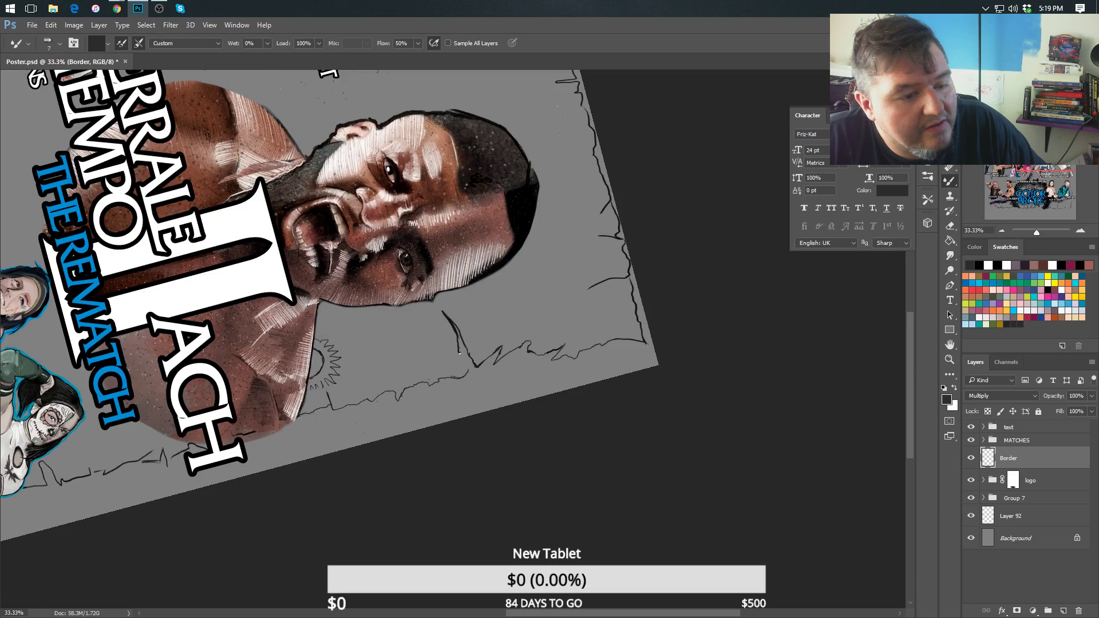
{"action": "key", "text": "r"}
{"action": "mouse_move", "coordinate": [467, 371]}
{"action": "left_mouse_down"}
{"action": "mouse_move", "coordinate": [420, 369]}
{"action": "mouse_move", "coordinate": [435, 355]}
{"action": "mouse_move", "coordinate": [472, 364]}
{"action": "left_mouse_up"}
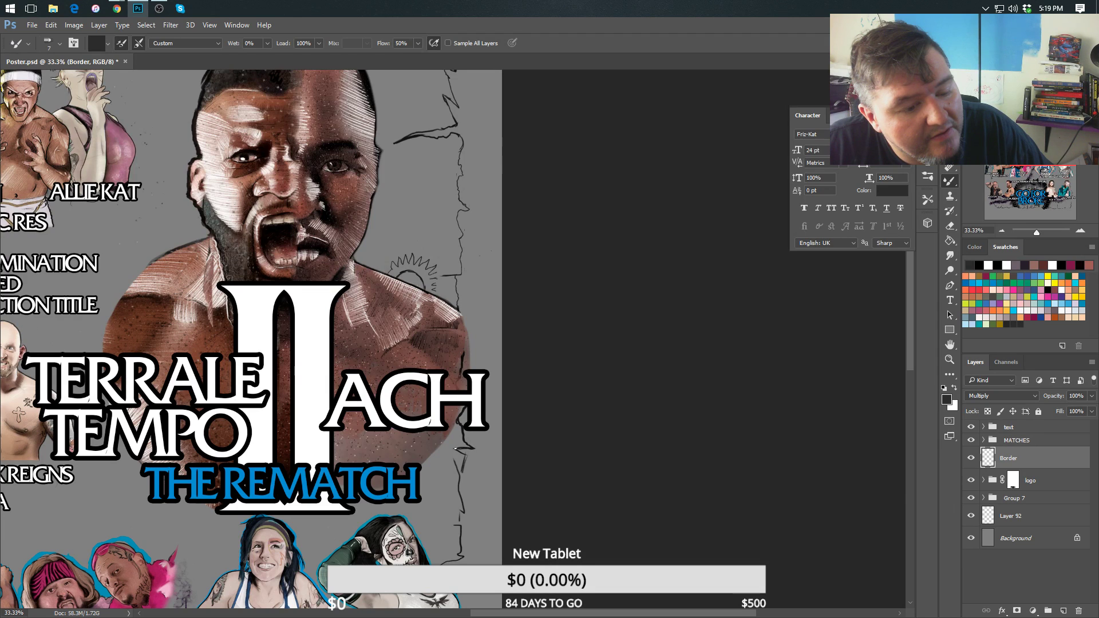
{"action": "left_click_drag", "start_coordinate": [451, 457], "coordinate": [464, 473]}
{"action": "left_click_drag", "start_coordinate": [460, 510], "coordinate": [474, 410]}
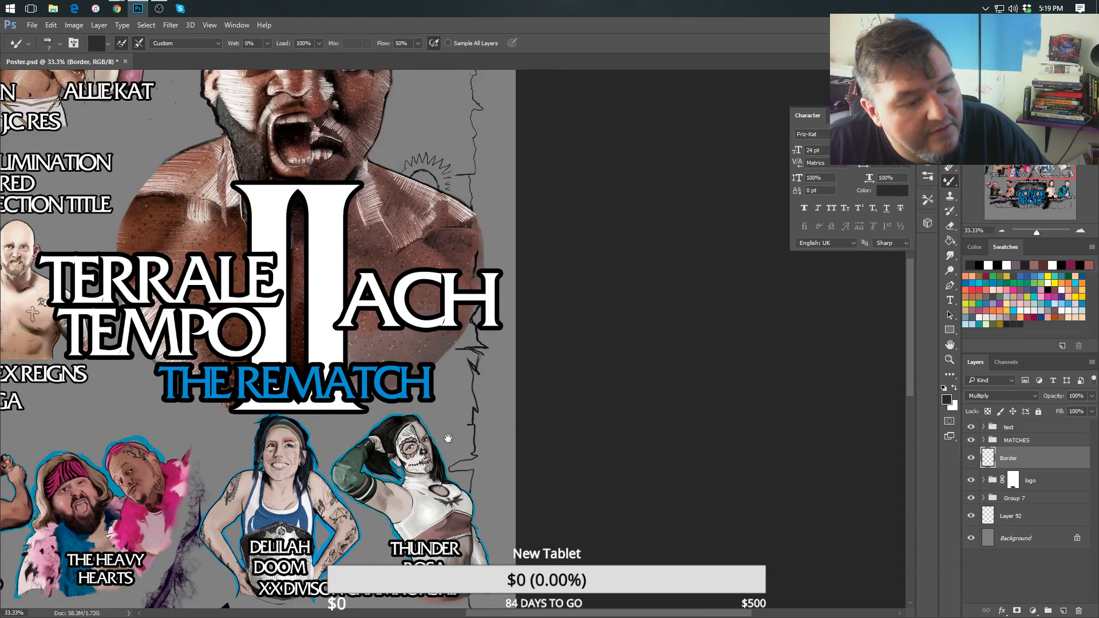
{"action": "left_click_drag", "start_coordinate": [448, 438], "coordinate": [637, 335]}
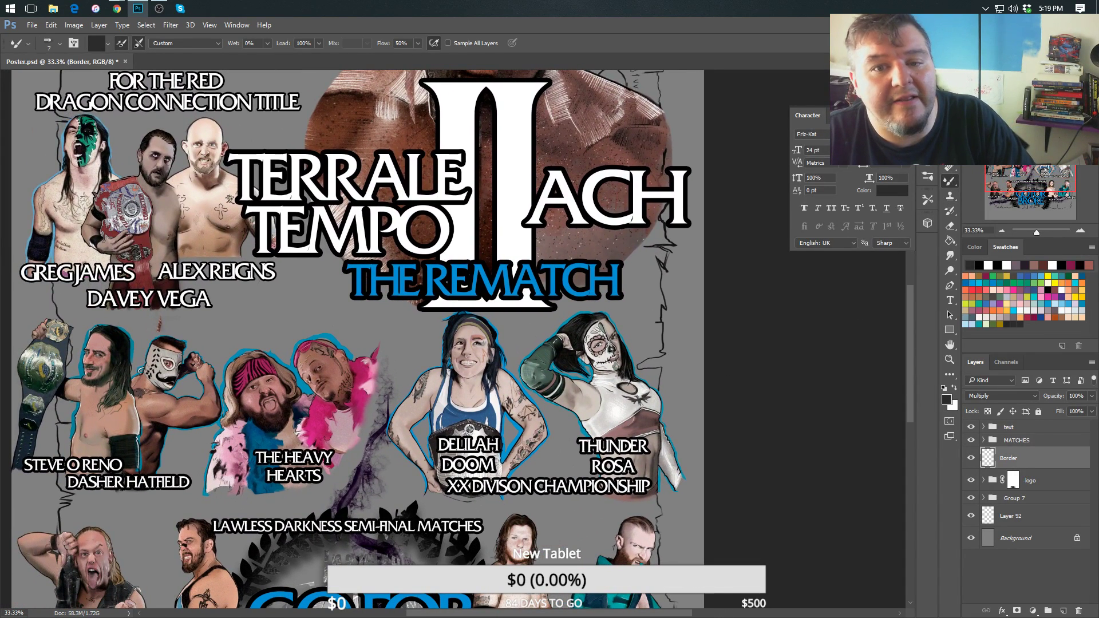
Magic Wand-select the grey canvas around the border strokes and check it in Quick Mask.
{"action": "key", "text": "w"}
{"action": "left_click", "coordinate": [687, 351]}
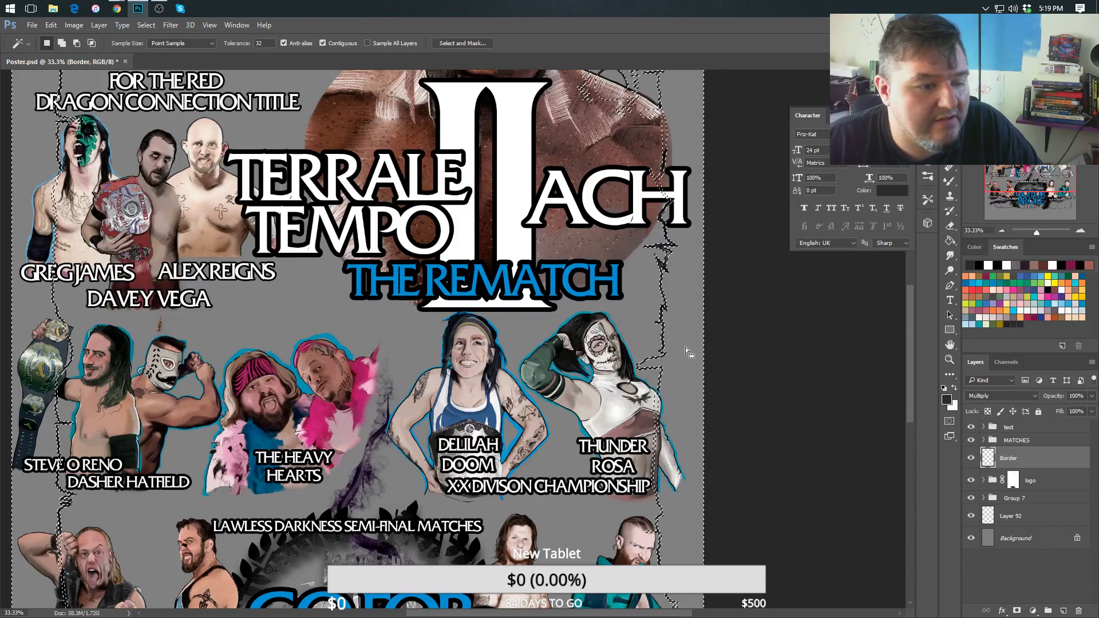
{"action": "key", "text": "ctrl+z"}
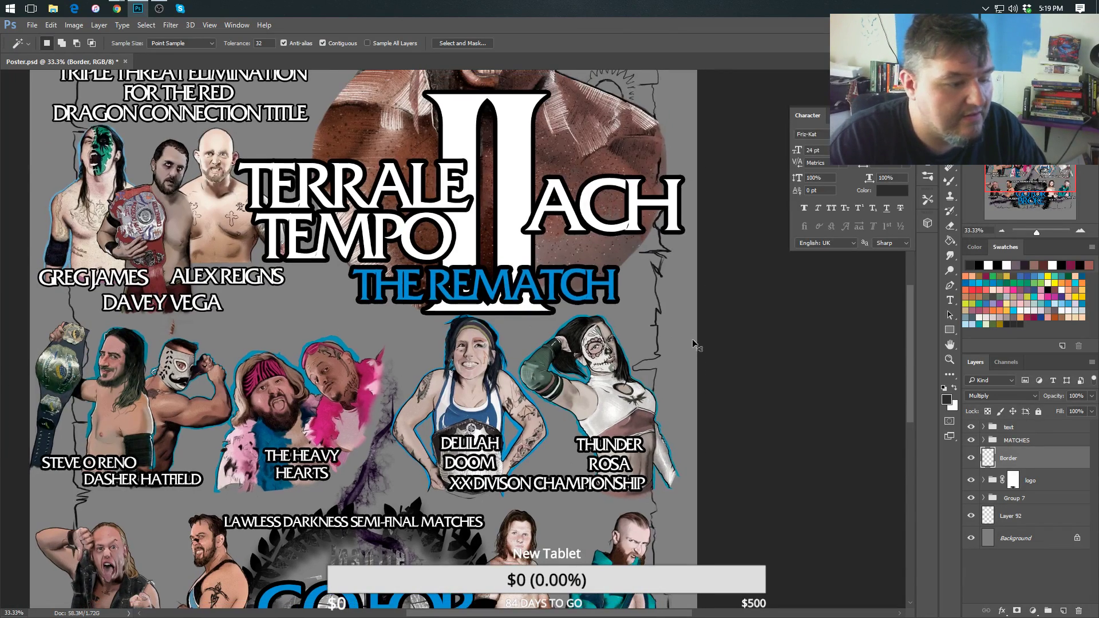
{"action": "key", "text": "ctrl+minus"}
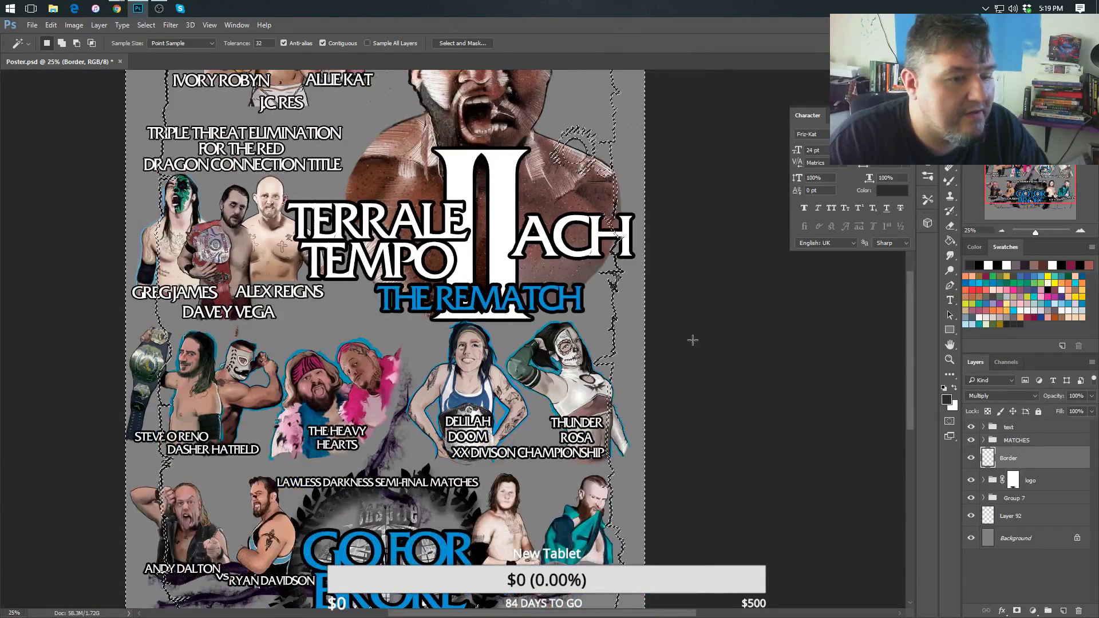
{"action": "key", "text": "ctrl+minus"}
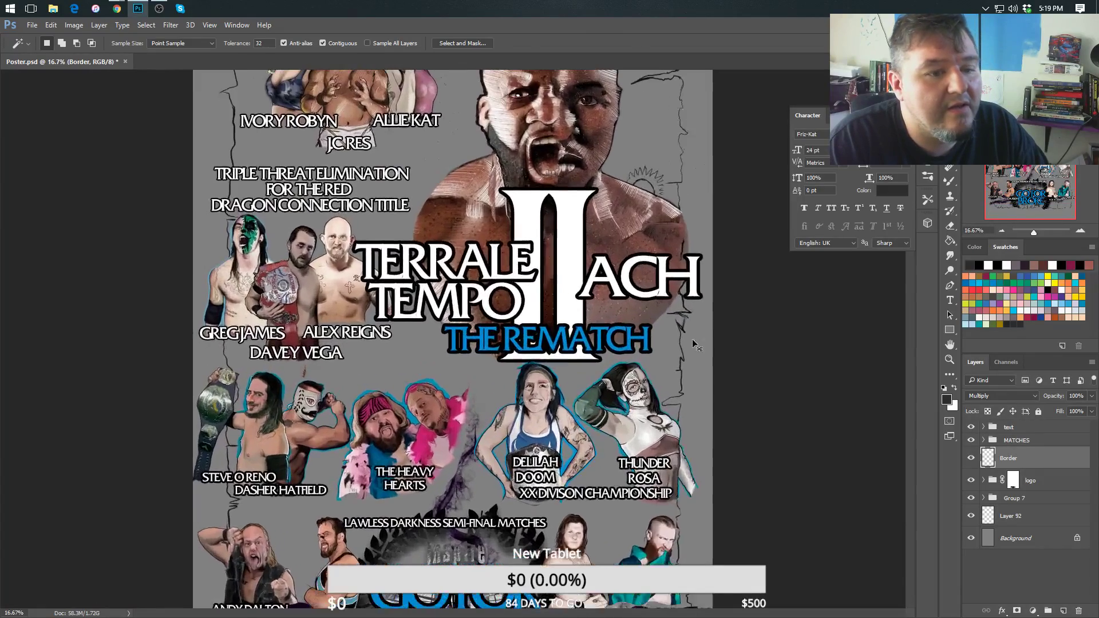
{"action": "key", "text": "ctrl+plus"}
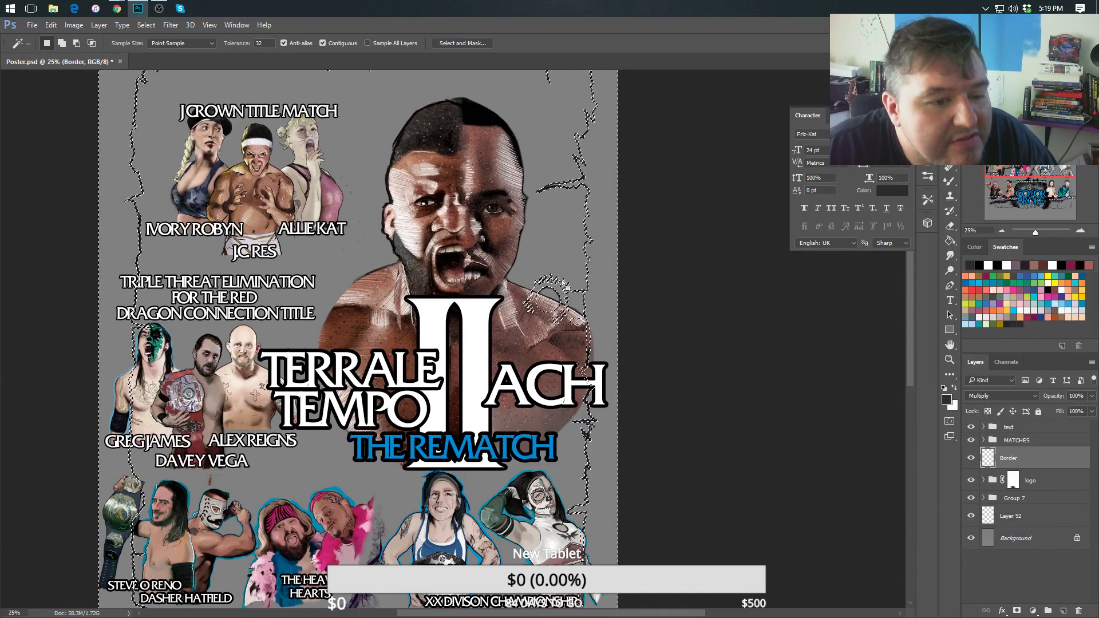
{"action": "left_click", "coordinate": [950, 421]}
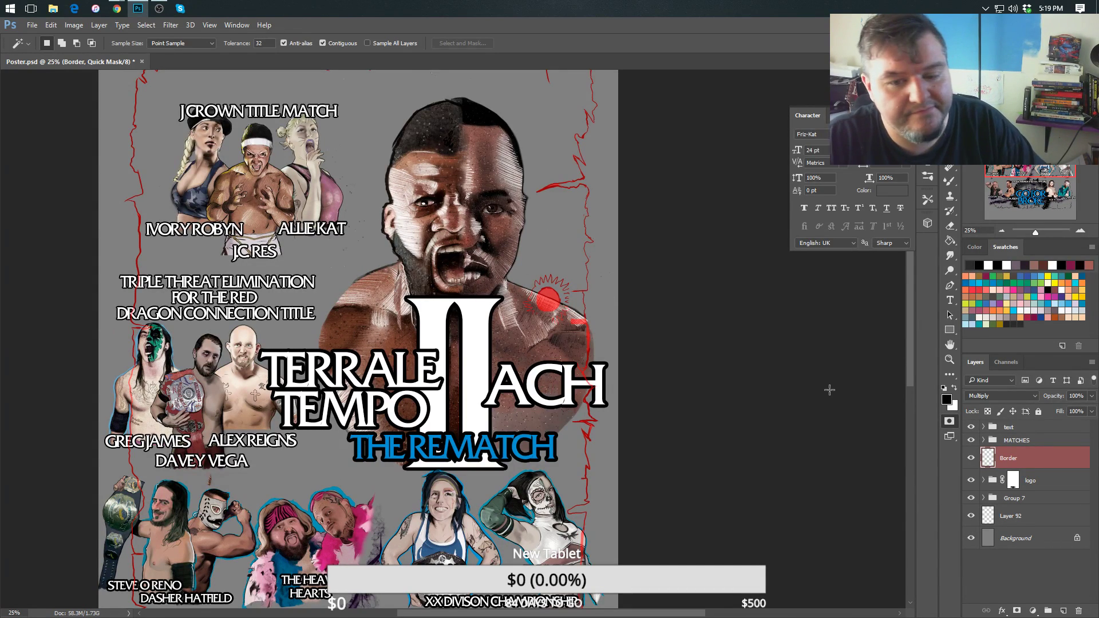
{"action": "left_click", "coordinate": [949, 421]}
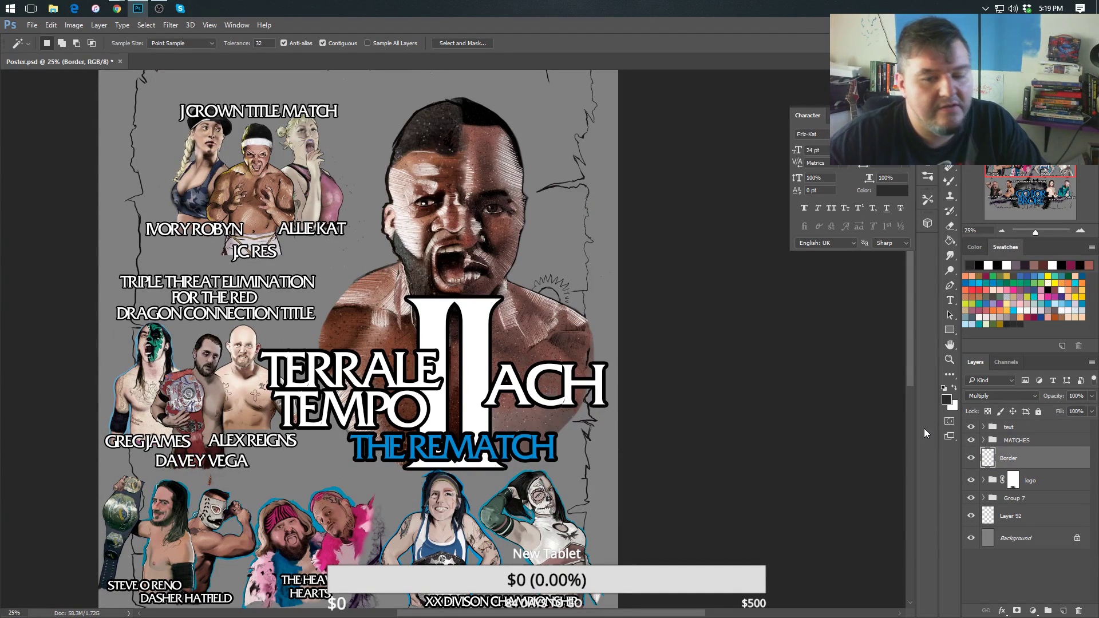
Hide the text, MATCHES, Group 7 purple stripes and Go For Broke logo layers.
{"action": "left_click_drag", "start_coordinate": [971, 427], "coordinate": [971, 440]}
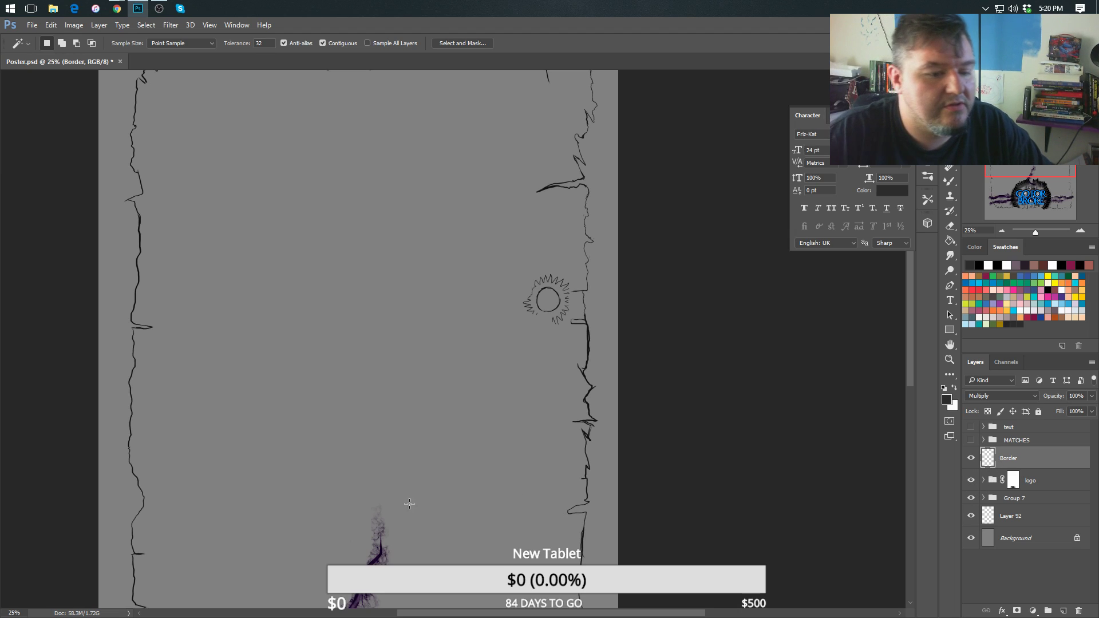
{"action": "left_click_drag", "start_coordinate": [382, 457], "coordinate": [414, 213]}
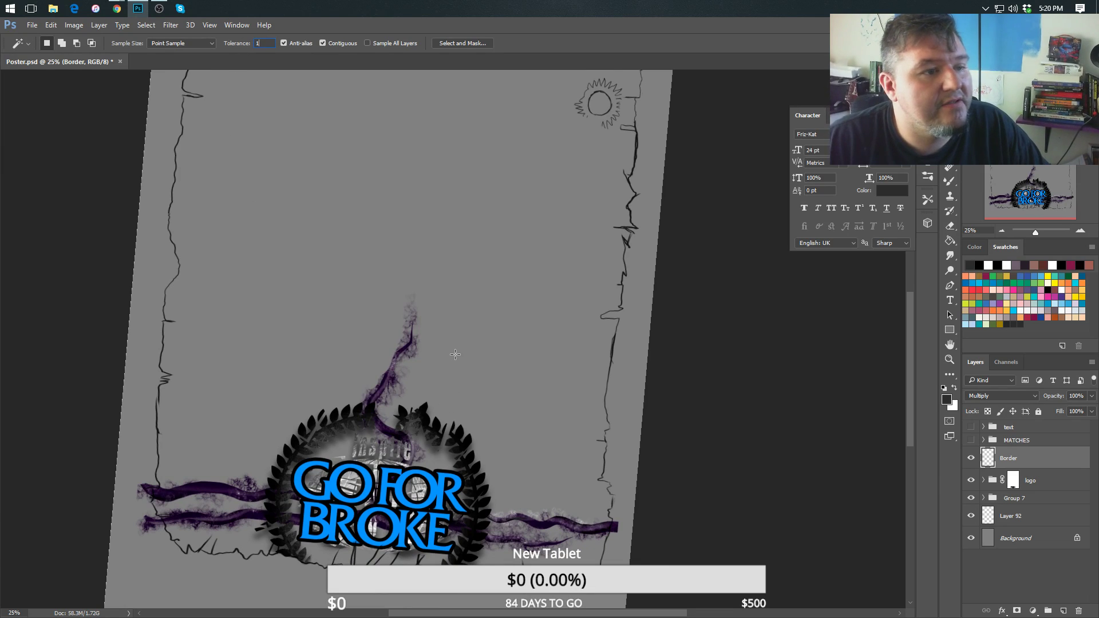
{"action": "left_click_drag", "start_coordinate": [454, 351], "coordinate": [733, 355]}
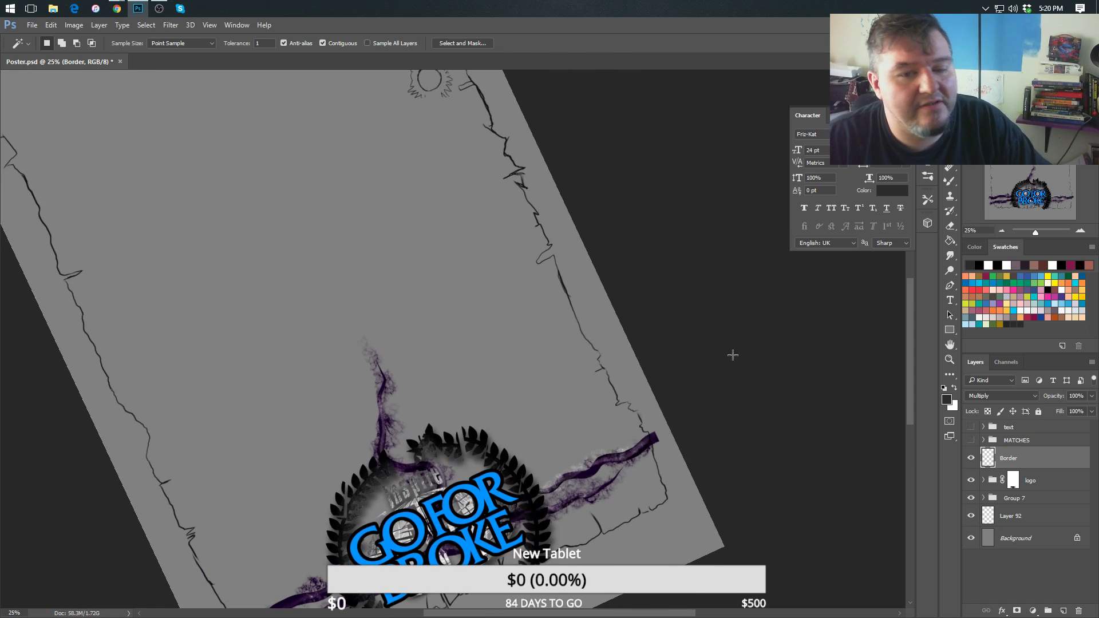
{"action": "left_click", "coordinate": [949, 183]}
{"action": "left_click_drag", "start_coordinate": [462, 342], "coordinate": [465, 218]}
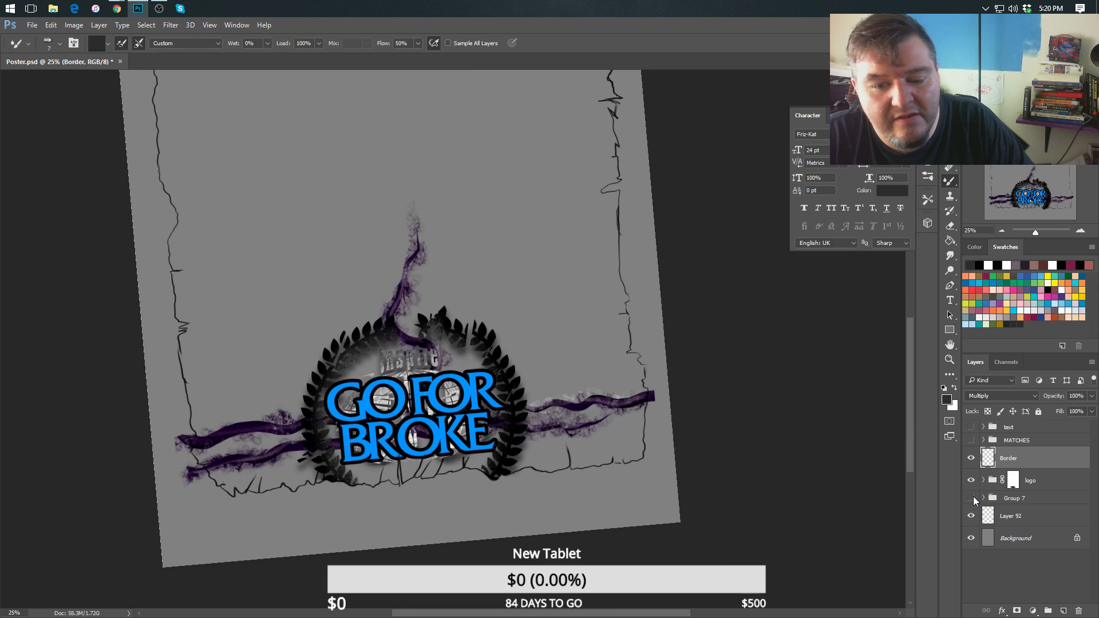
{"action": "left_click", "coordinate": [972, 498]}
{"action": "left_click", "coordinate": [971, 480]}
{"action": "left_click_drag", "start_coordinate": [433, 421], "coordinate": [448, 412]}
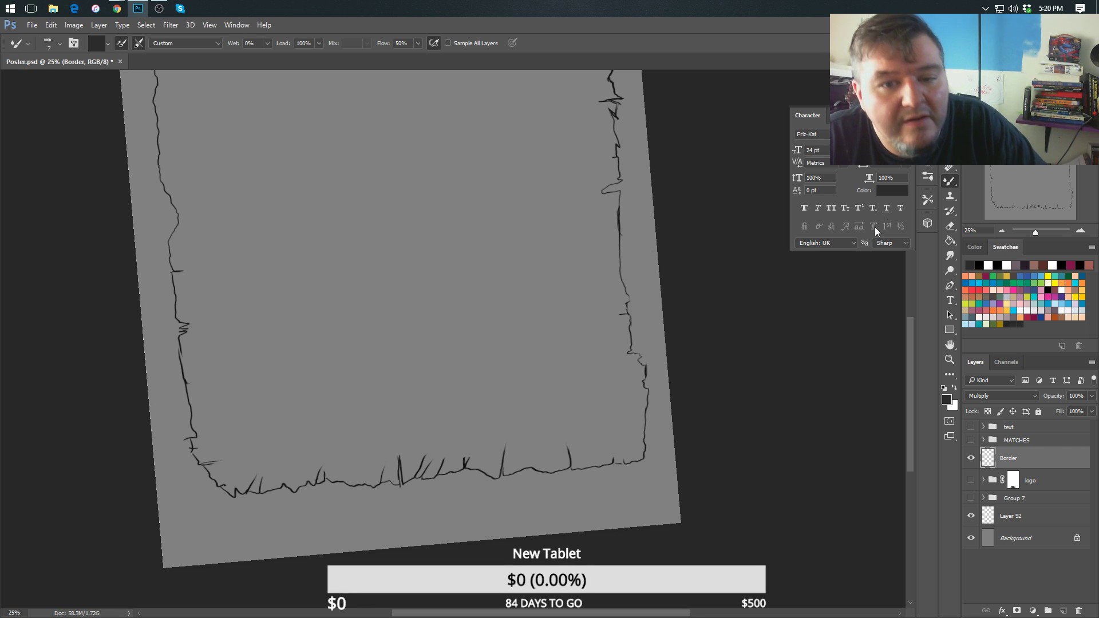
Test-select the outer canvas, then touch up the border's lower-left corner with the brush.
{"action": "key", "text": "w"}
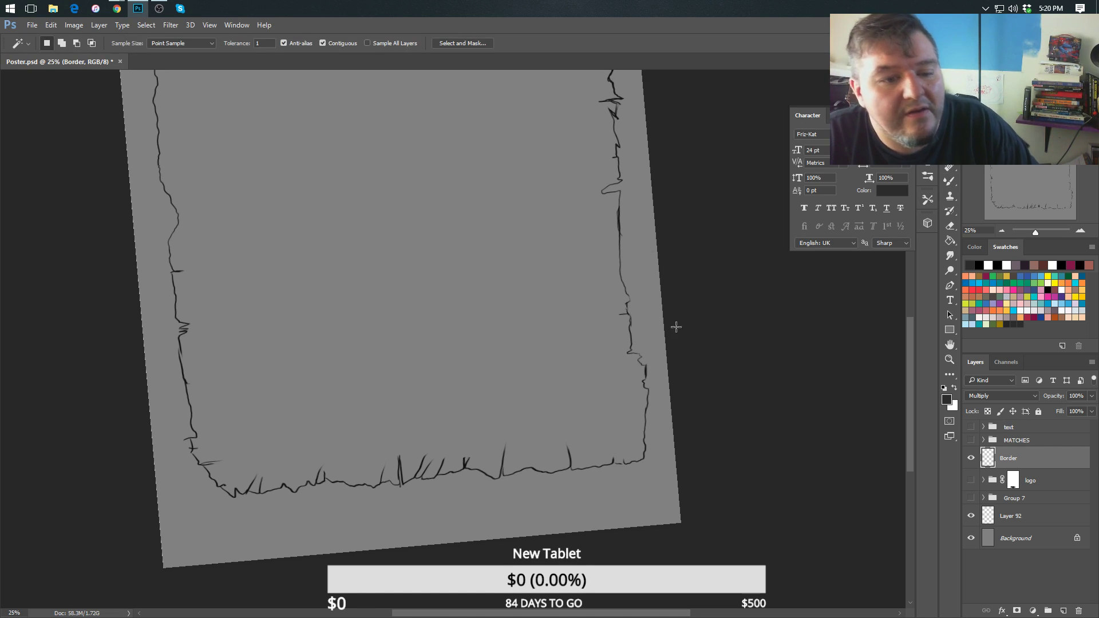
{"action": "left_click", "coordinate": [640, 319]}
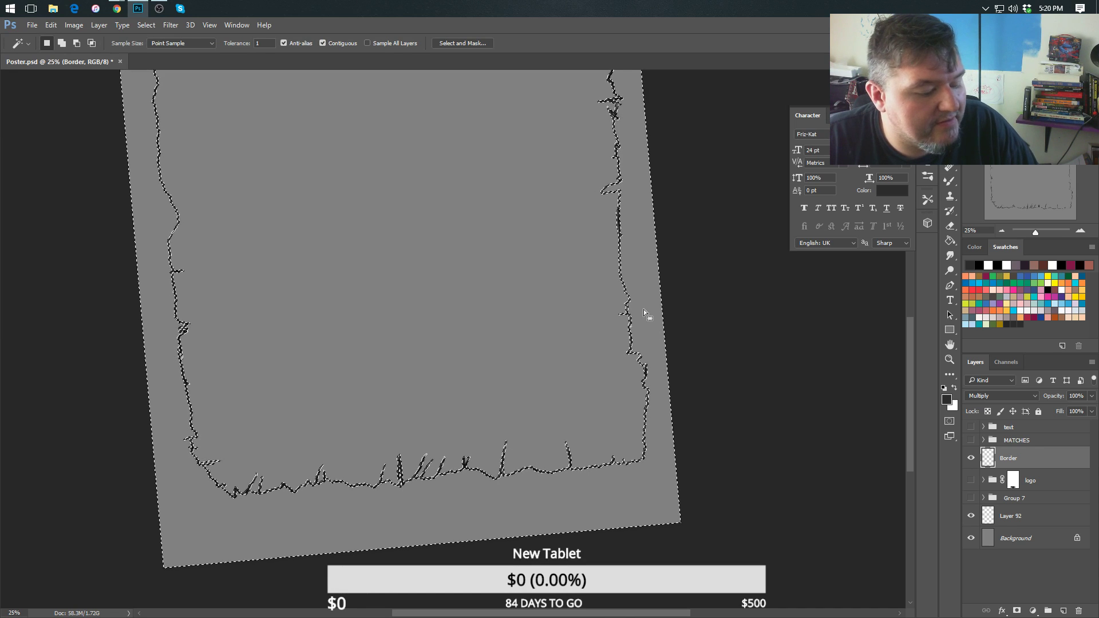
{"action": "key", "text": "ctrl+d"}
{"action": "left_click_drag", "start_coordinate": [266, 436], "coordinate": [328, 422]}
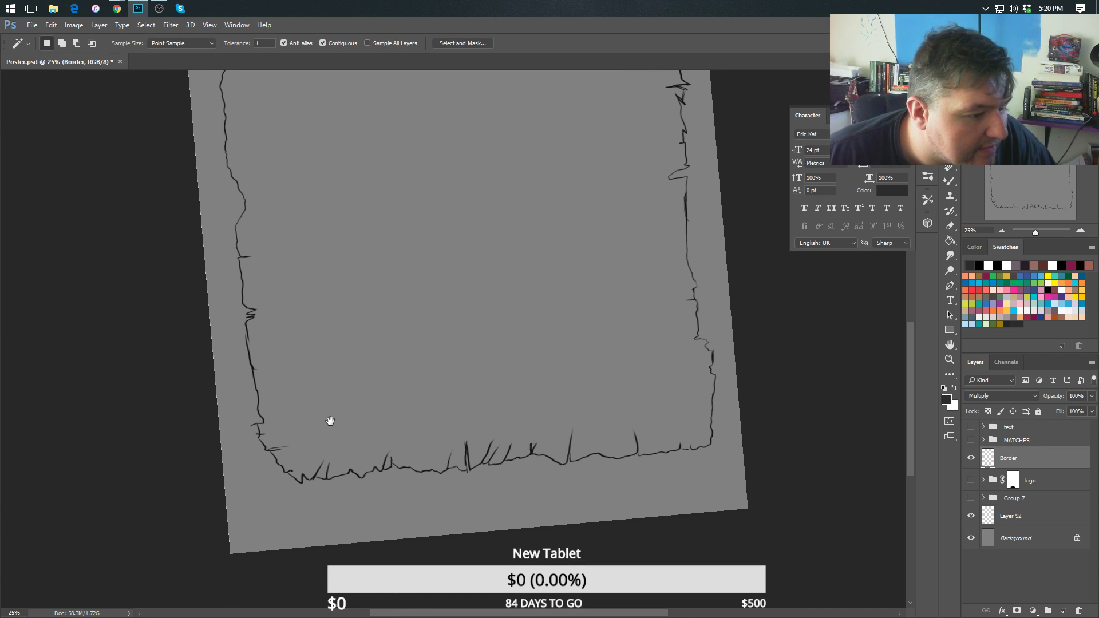
{"action": "key", "text": "b"}
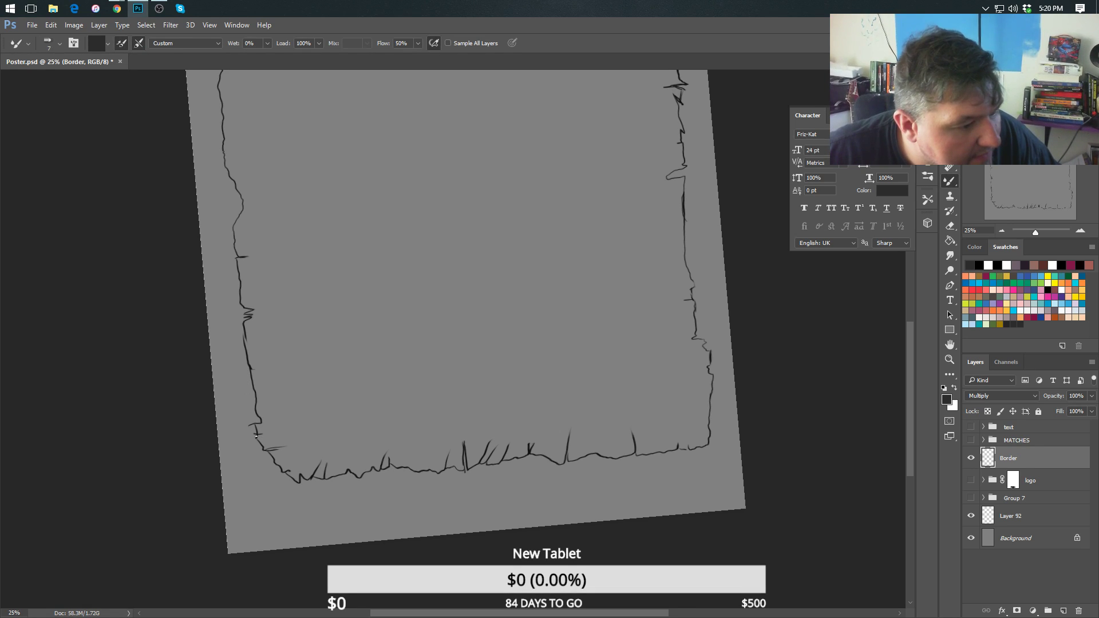
{"action": "left_click_drag", "start_coordinate": [258, 438], "coordinate": [280, 462]}
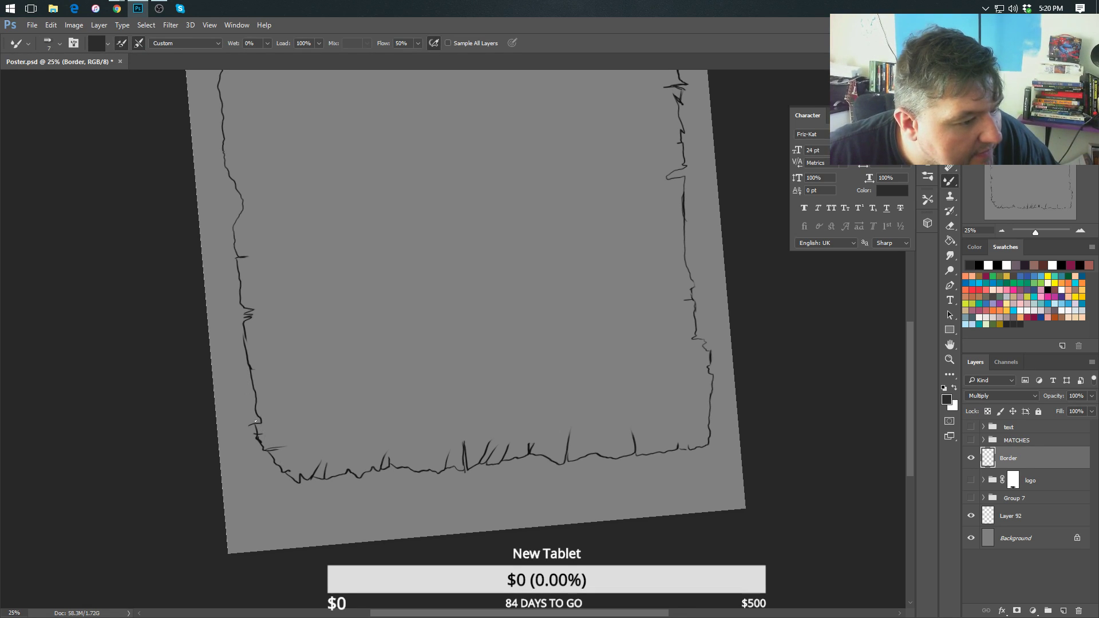
Inspect the left border up past the sun drawing, then zoom out to the whole border.
{"action": "left_click_drag", "start_coordinate": [213, 328], "coordinate": [218, 341]}
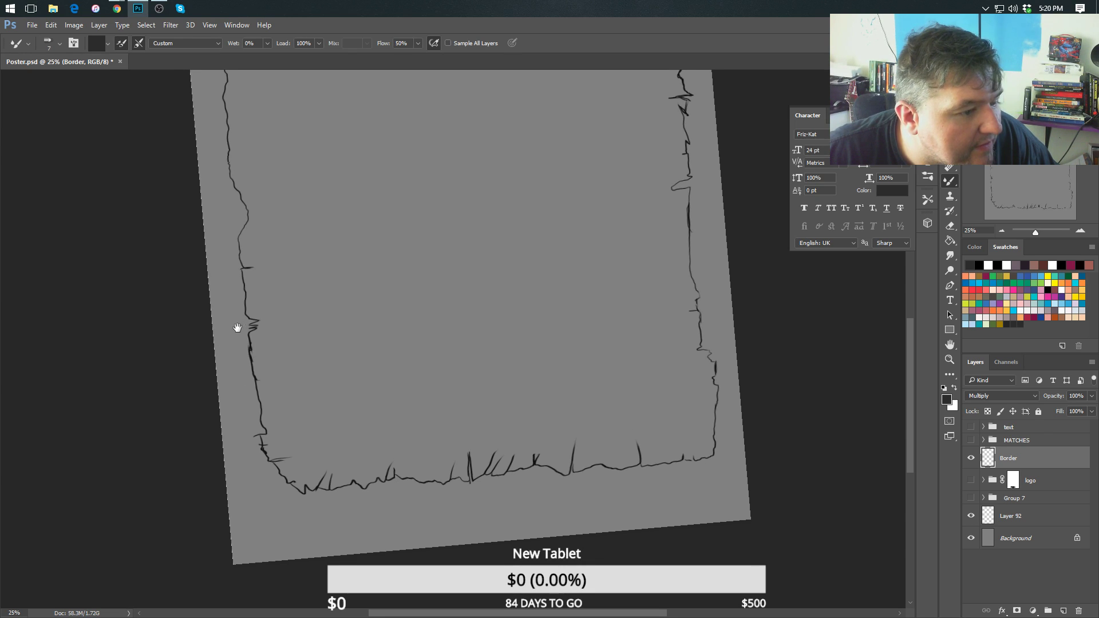
{"action": "left_click_drag", "start_coordinate": [237, 328], "coordinate": [243, 368]}
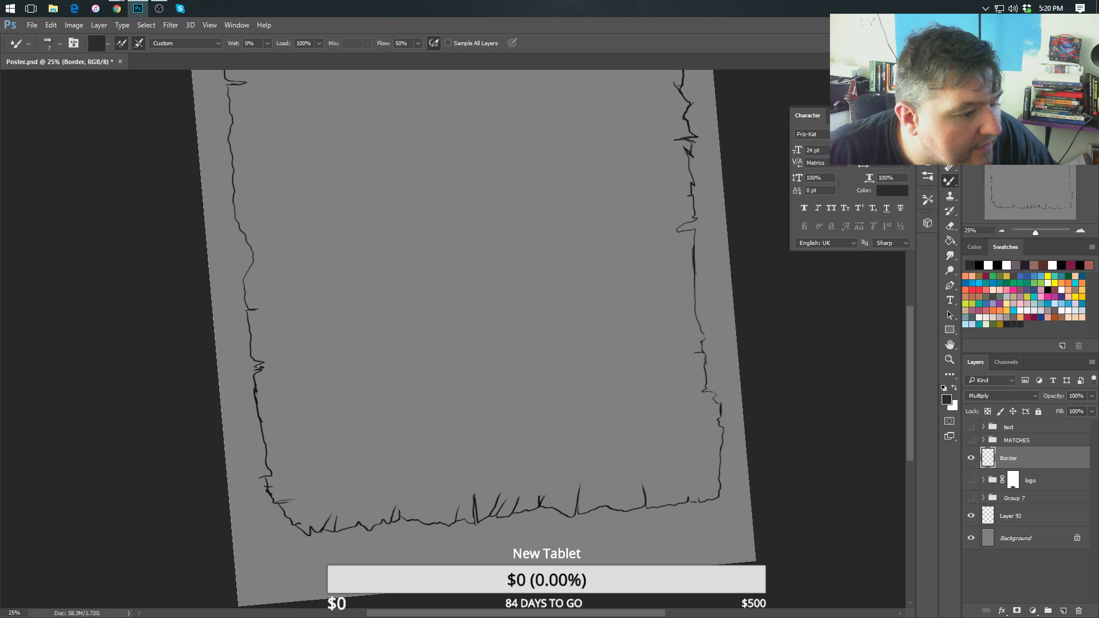
{"action": "left_click_drag", "start_coordinate": [245, 310], "coordinate": [254, 390]}
{"action": "left_click_drag", "start_coordinate": [239, 318], "coordinate": [239, 385]}
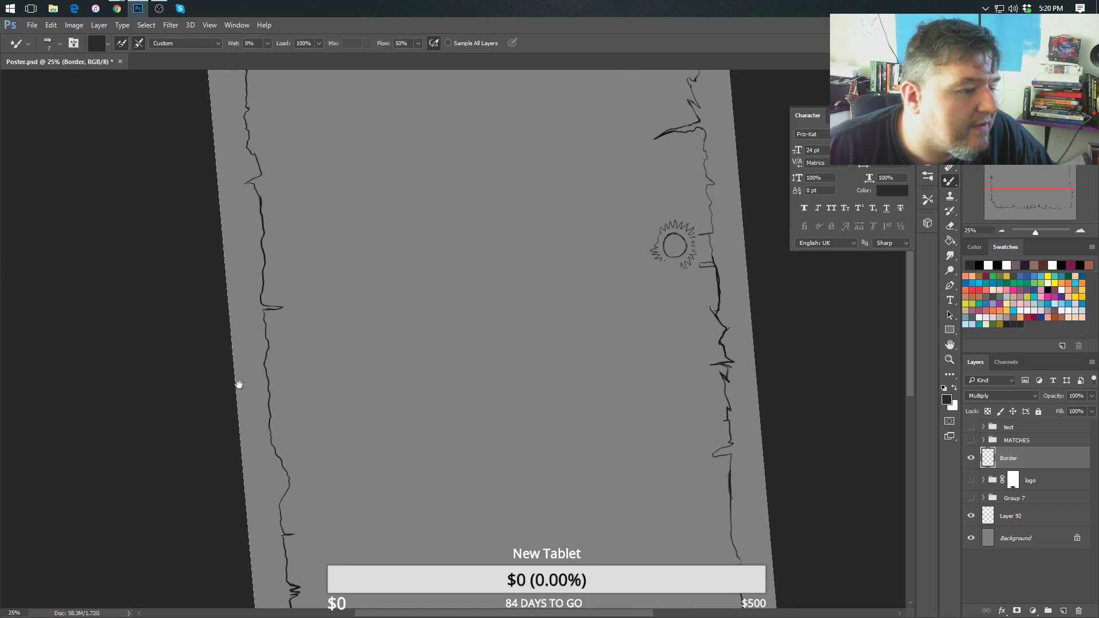
{"action": "key", "text": "w"}
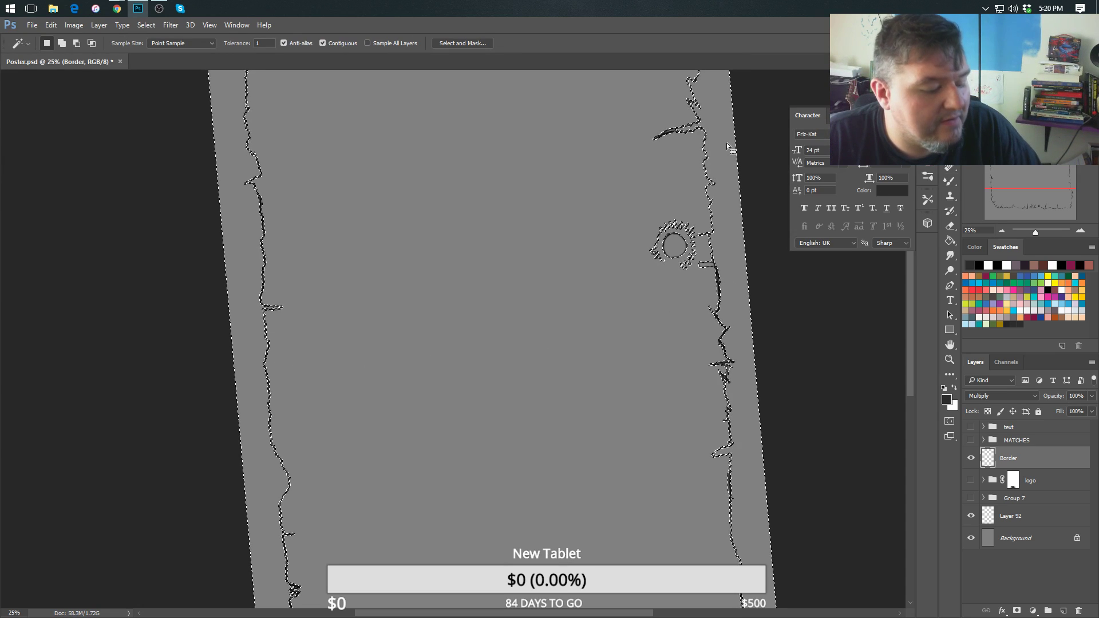
{"action": "left_click_drag", "start_coordinate": [287, 275], "coordinate": [353, 358]}
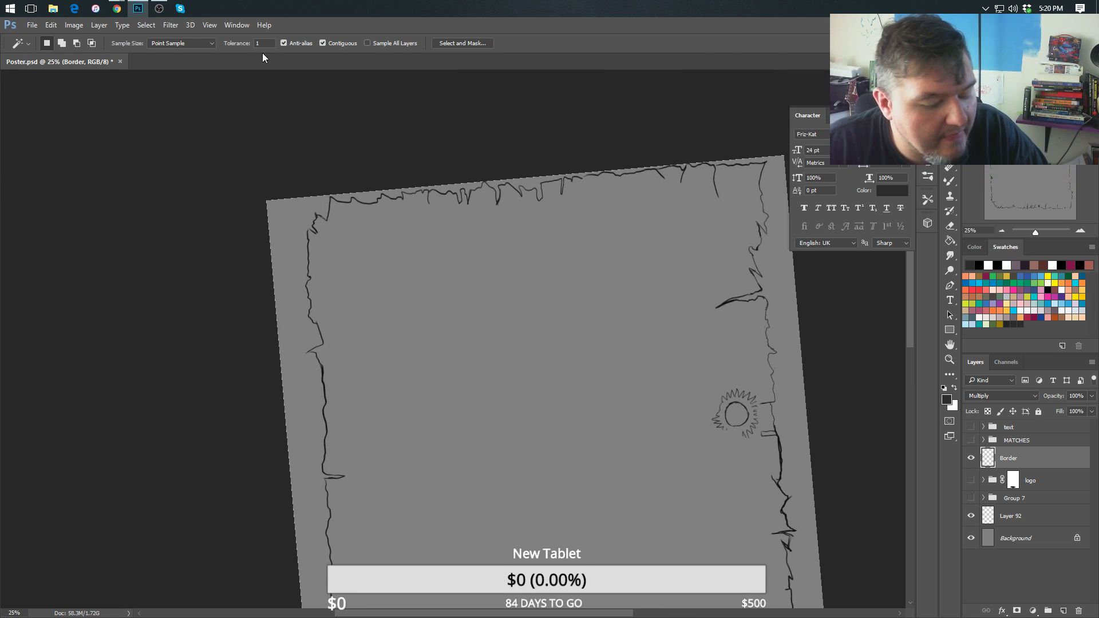
{"action": "key", "text": "b"}
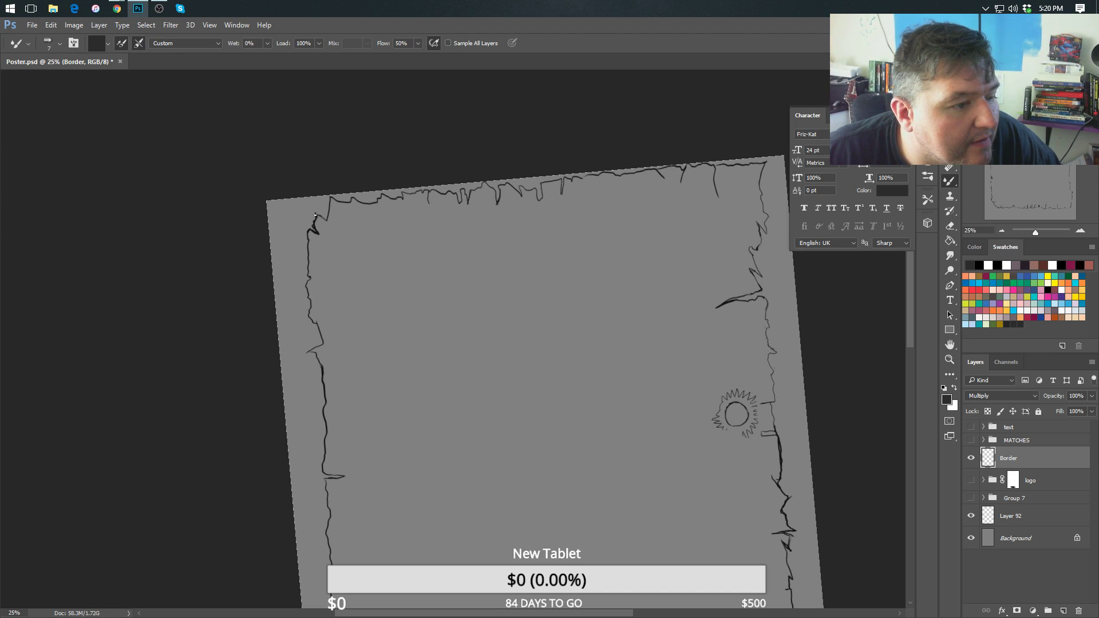
{"action": "scroll", "coordinate": [398, 280], "scroll_direction": "right", "scroll_amount": 5}
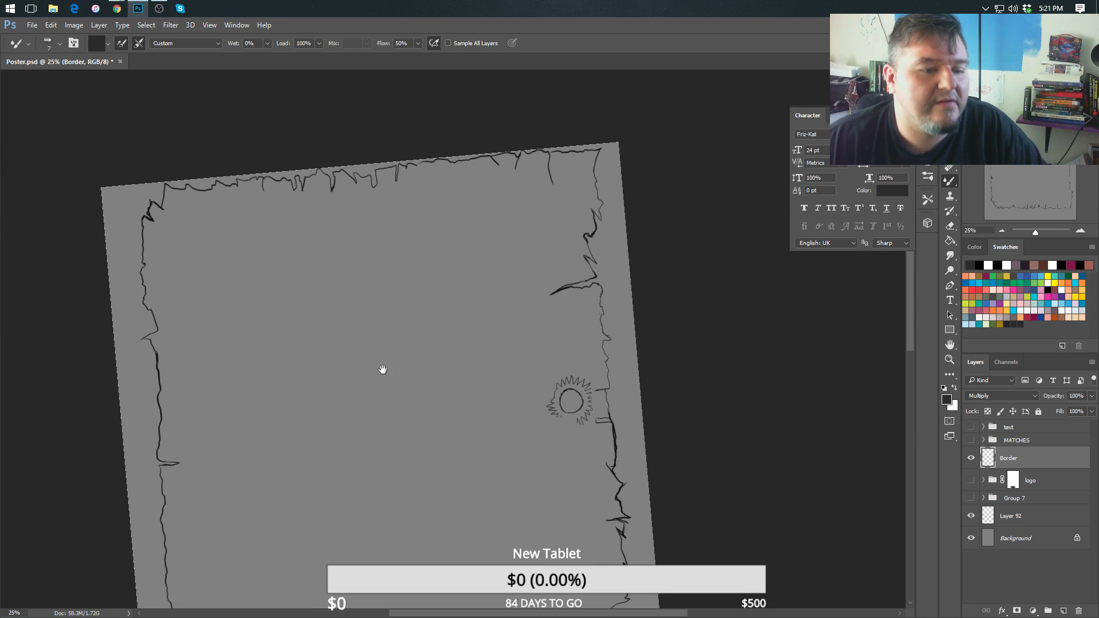
{"action": "left_click_drag", "start_coordinate": [383, 370], "coordinate": [174, 439]}
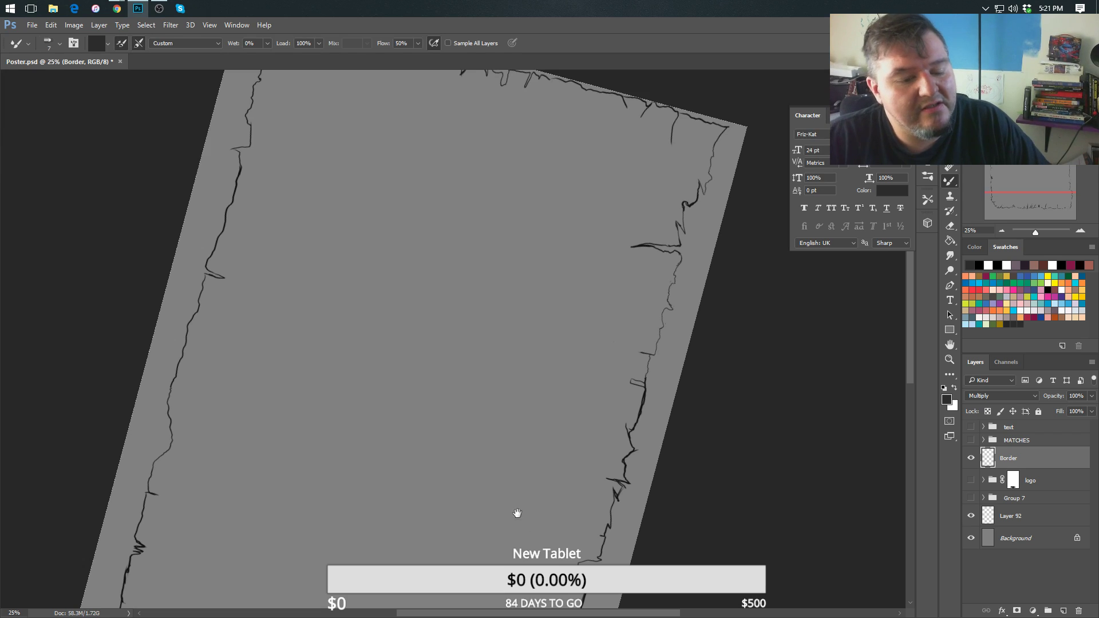
{"action": "left_click_drag", "start_coordinate": [517, 513], "coordinate": [521, 392]}
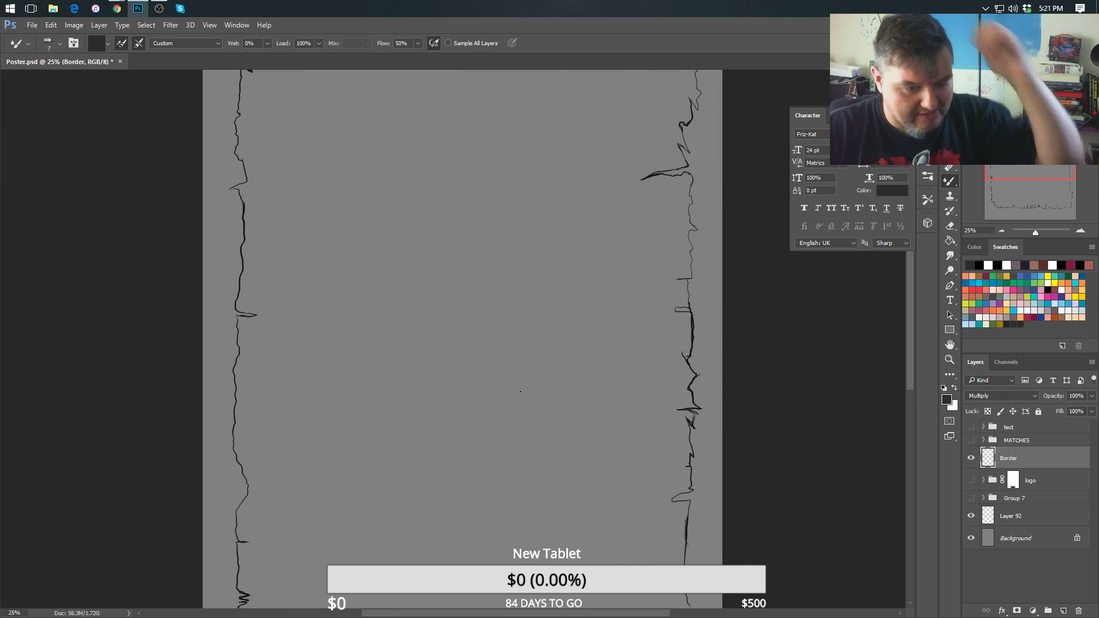
{"action": "key", "text": "ctrl+minus"}
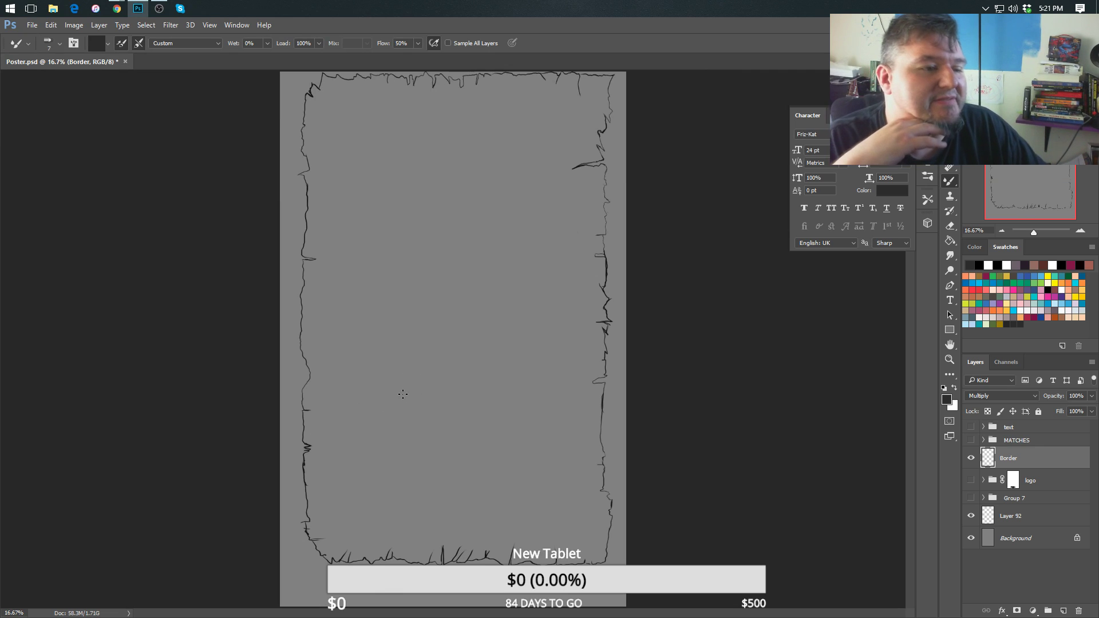
Add empty Layer 93 above Background and pick a light peach colour from Swatches.
{"action": "left_click", "coordinate": [1025, 538]}
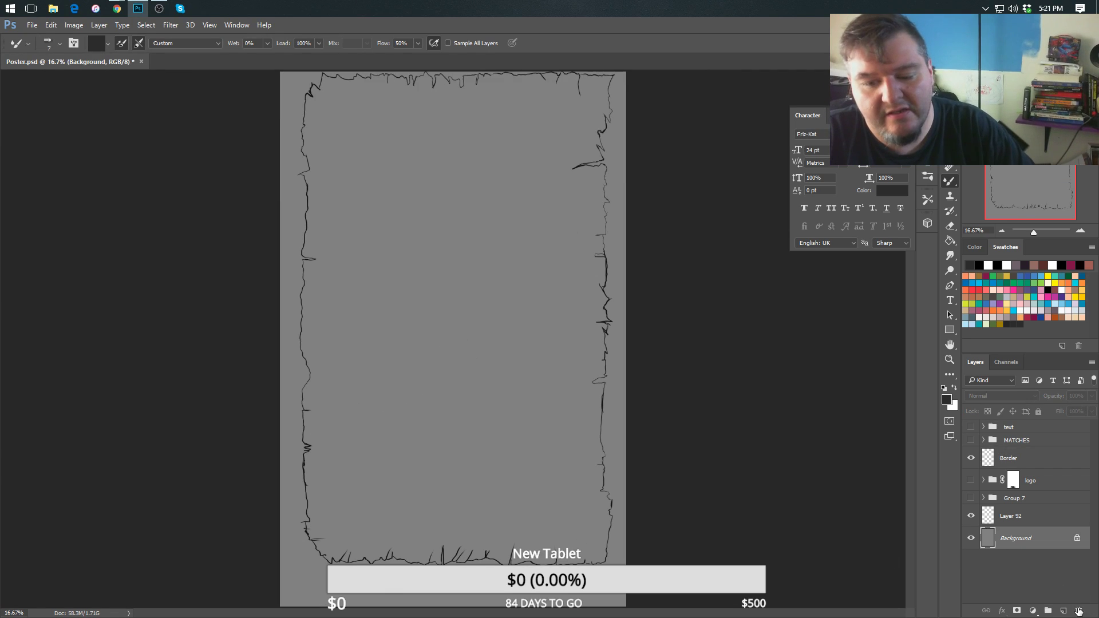
{"action": "left_click", "coordinate": [1064, 611]}
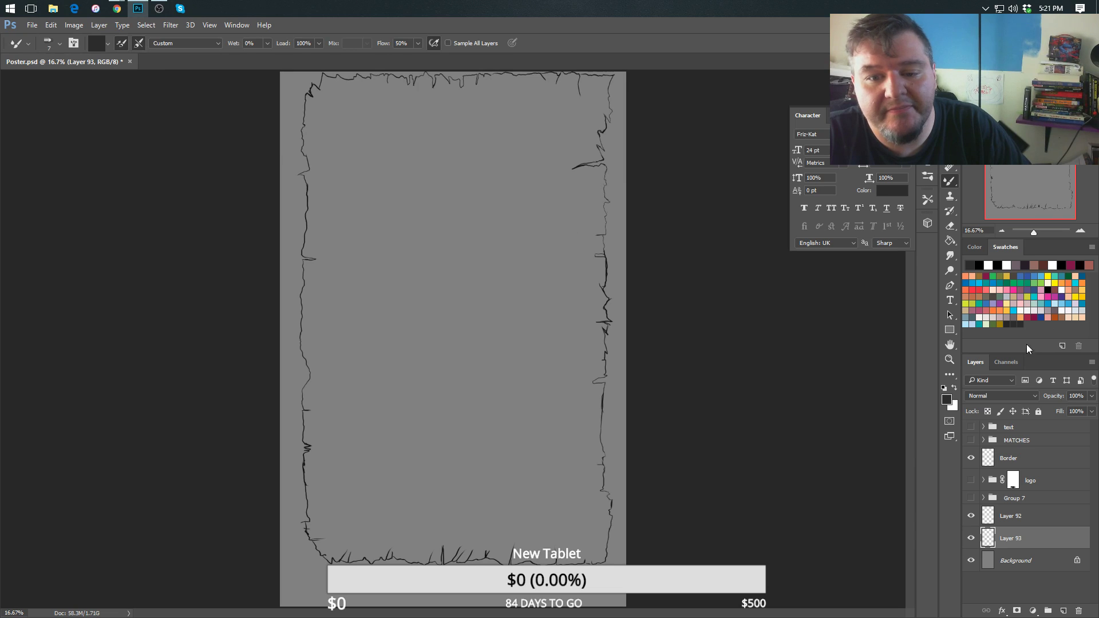
{"action": "left_click", "coordinate": [1069, 318]}
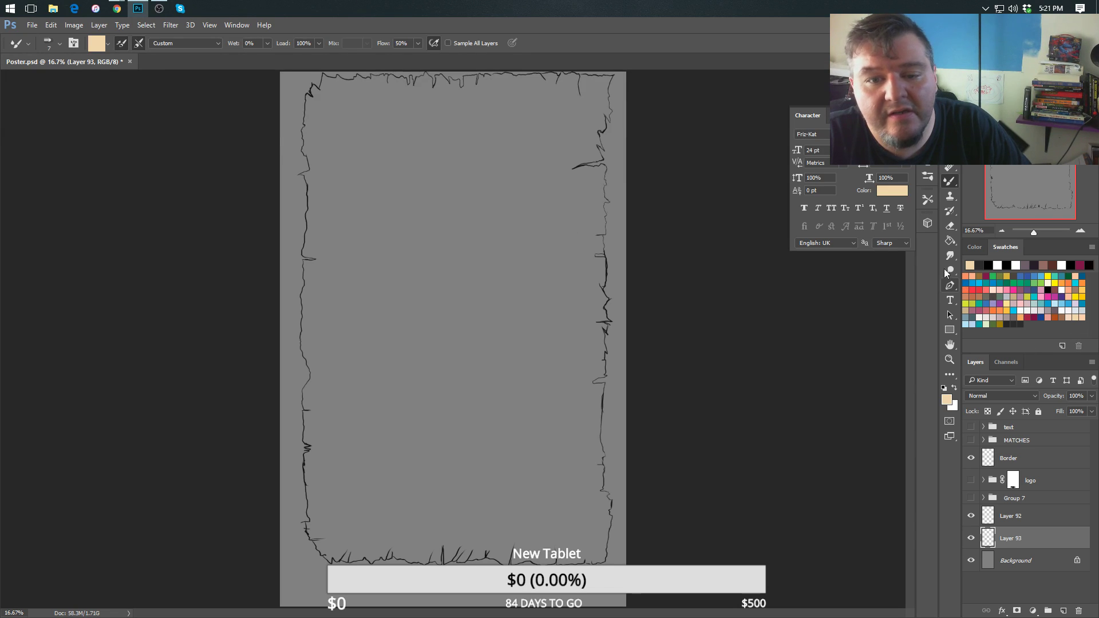
{"action": "left_click", "coordinate": [951, 226]}
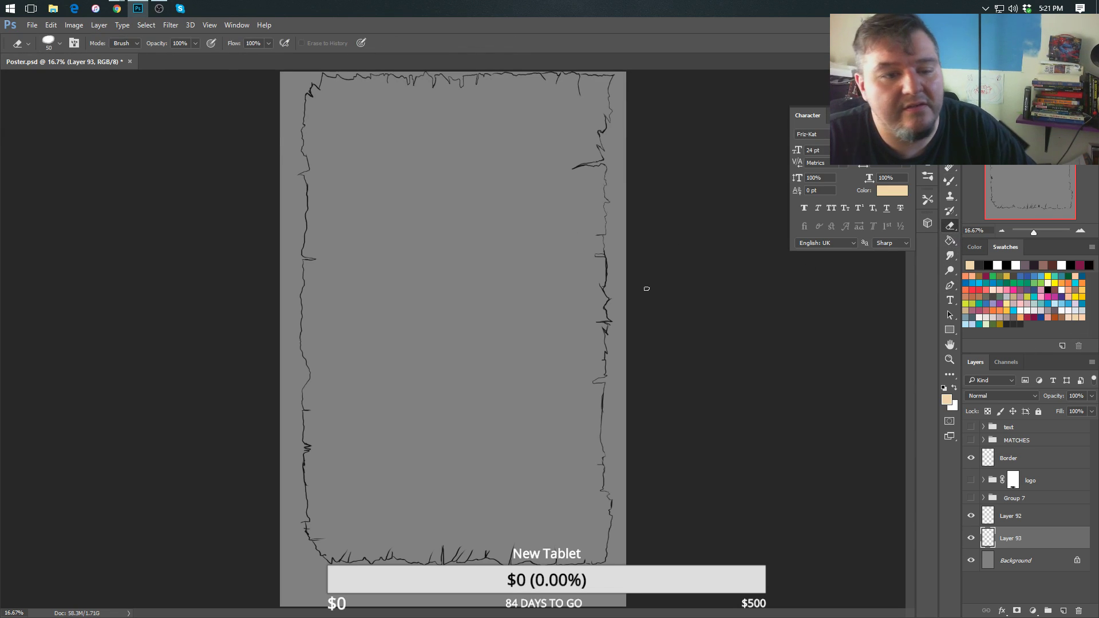
Fill Layer 93 with light peach using the Paint Bucket and add a white layer mask.
{"action": "left_click", "coordinate": [951, 242]}
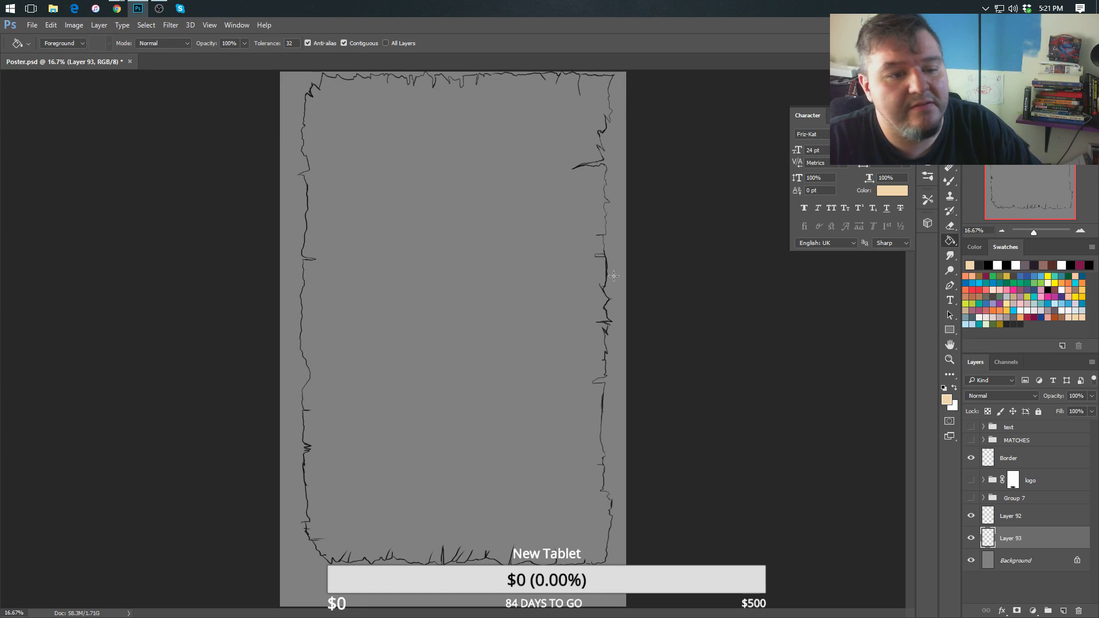
{"action": "left_click", "coordinate": [587, 320]}
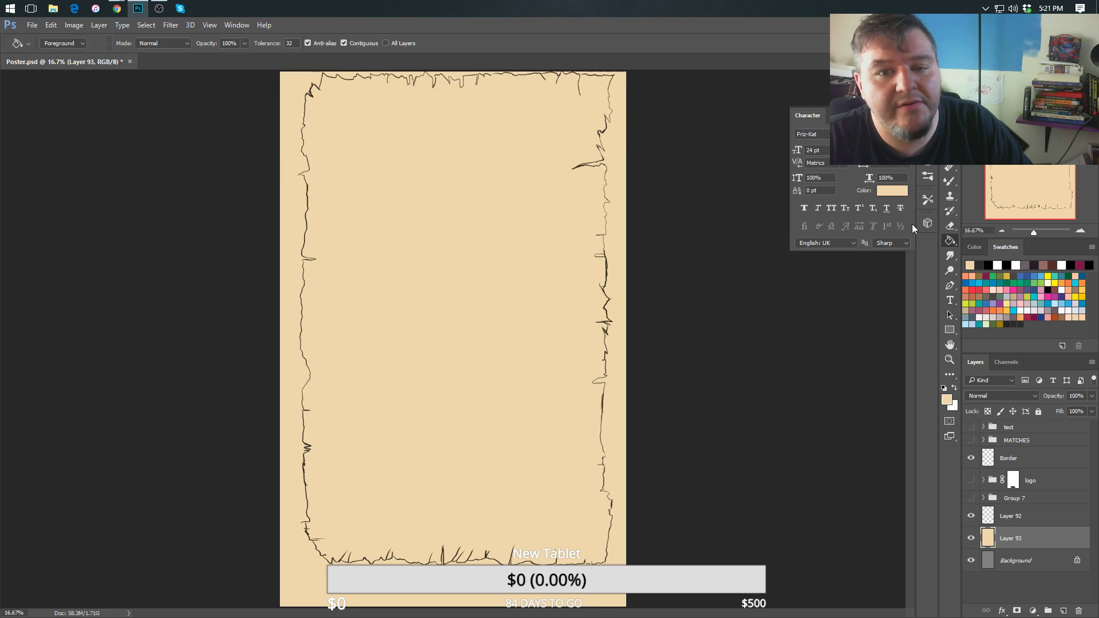
{"action": "left_click", "coordinate": [1034, 611]}
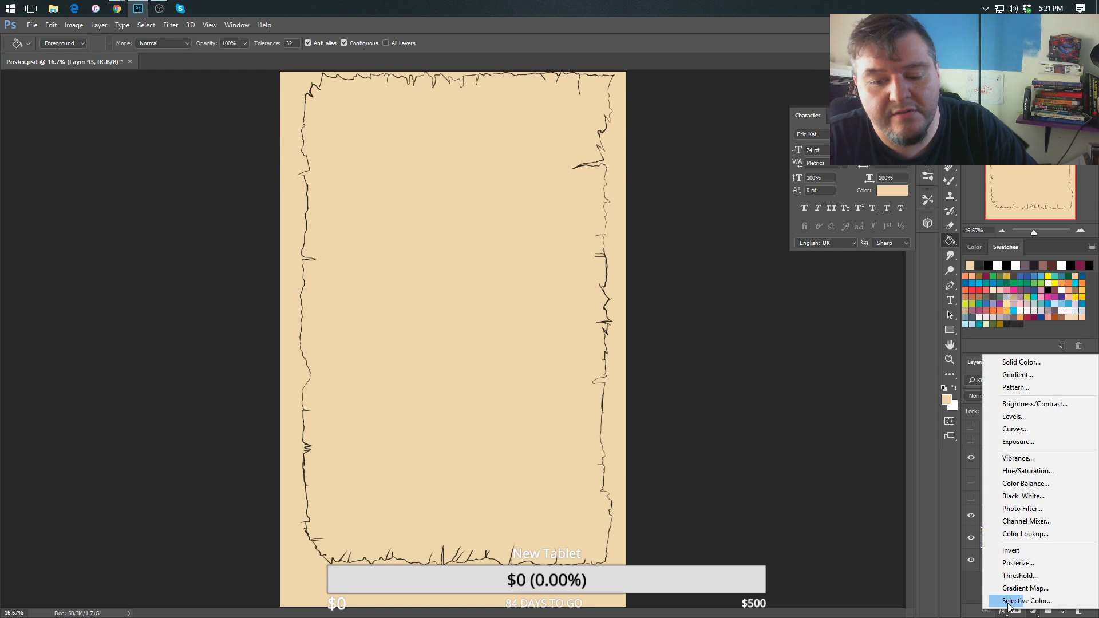
{"action": "left_click", "coordinate": [958, 573]}
{"action": "left_click", "coordinate": [1017, 610]}
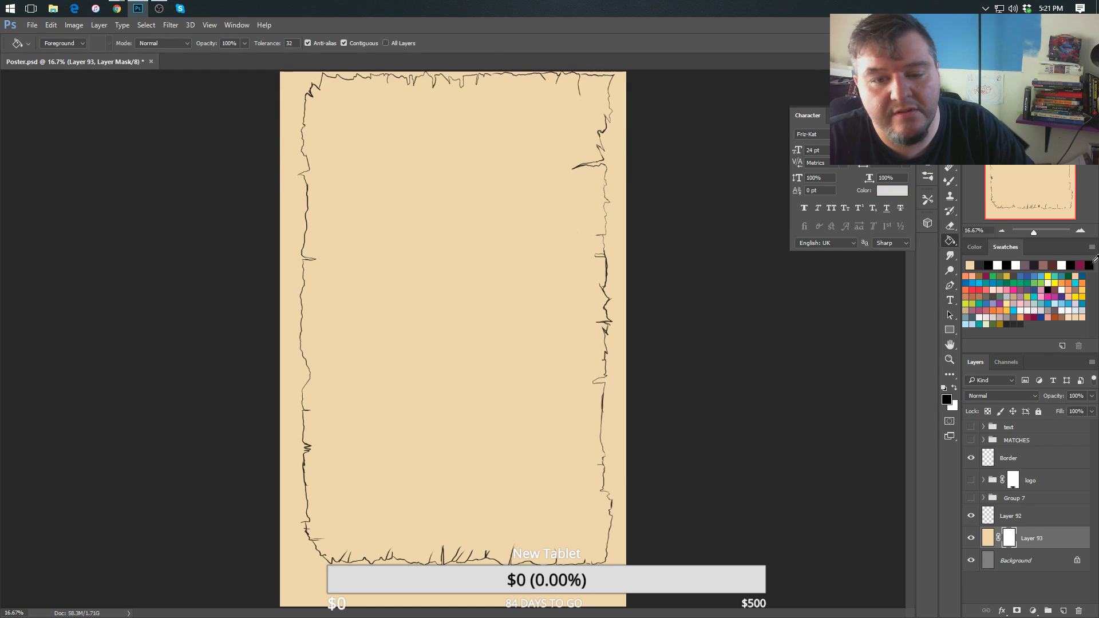
{"action": "left_click", "coordinate": [949, 182]}
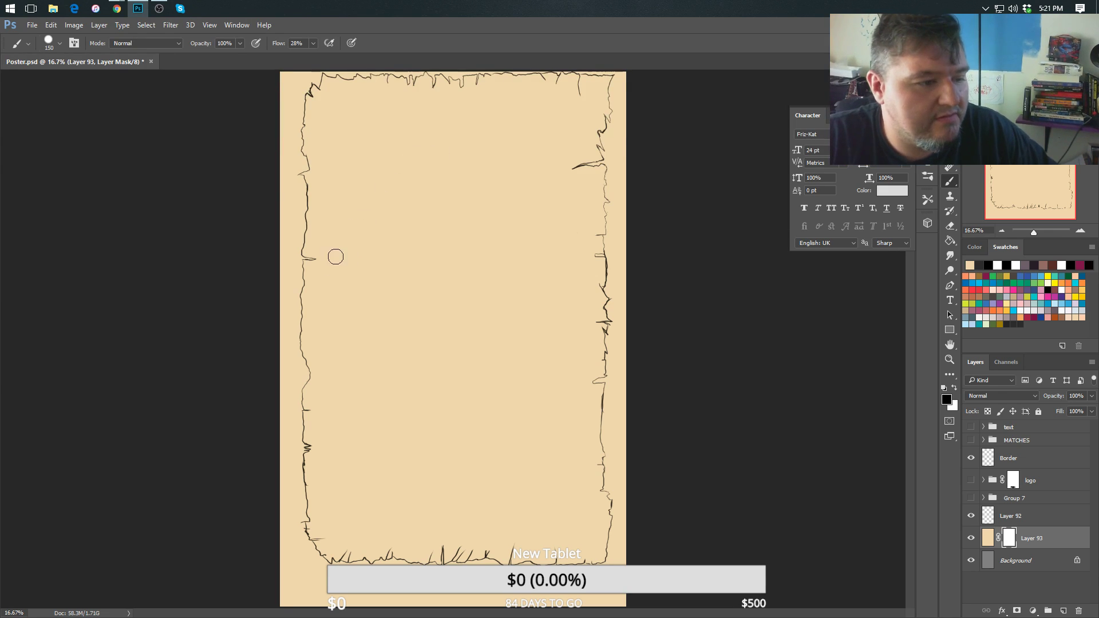
Paint black on Layer 93's mask with a 300 px brush to hide peach across the upper area.
{"action": "mouse_move", "coordinate": [336, 256]}
{"action": "left_mouse_down"}
{"action": "mouse_move", "coordinate": [320, 222]}
{"action": "mouse_move", "coordinate": [309, 254]}
{"action": "mouse_move", "coordinate": [335, 244]}
{"action": "left_mouse_up"}
{"action": "key", "text": "bracketright"}
{"action": "key", "text": "bracketright"}
{"action": "key", "text": "bracketright"}
{"action": "key", "text": "bracketright"}
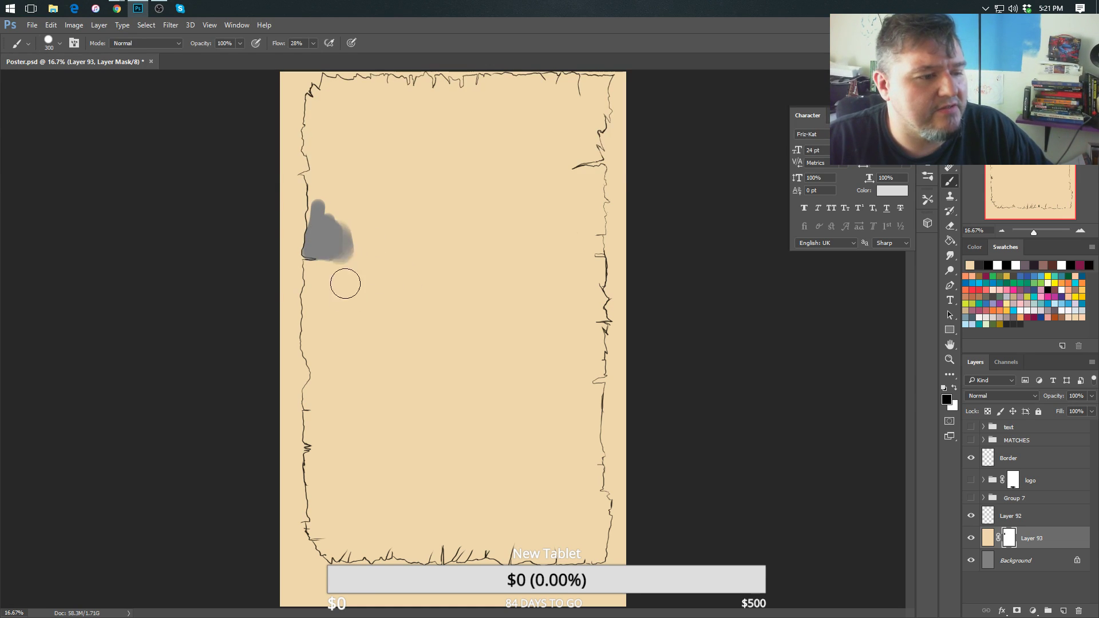
{"action": "mouse_move", "coordinate": [346, 283]}
{"action": "left_mouse_down"}
{"action": "mouse_move", "coordinate": [368, 306]}
{"action": "mouse_move", "coordinate": [398, 307]}
{"action": "mouse_move", "coordinate": [424, 254]}
{"action": "mouse_move", "coordinate": [453, 311]}
{"action": "mouse_move", "coordinate": [487, 271]}
{"action": "mouse_move", "coordinate": [513, 268]}
{"action": "mouse_move", "coordinate": [550, 332]}
{"action": "mouse_move", "coordinate": [511, 265]}
{"action": "mouse_move", "coordinate": [412, 320]}
{"action": "mouse_move", "coordinate": [375, 317]}
{"action": "mouse_move", "coordinate": [338, 278]}
{"action": "mouse_move", "coordinate": [337, 259]}
{"action": "mouse_move", "coordinate": [373, 272]}
{"action": "mouse_move", "coordinate": [374, 204]}
{"action": "mouse_move", "coordinate": [422, 258]}
{"action": "mouse_move", "coordinate": [408, 284]}
{"action": "left_mouse_up"}
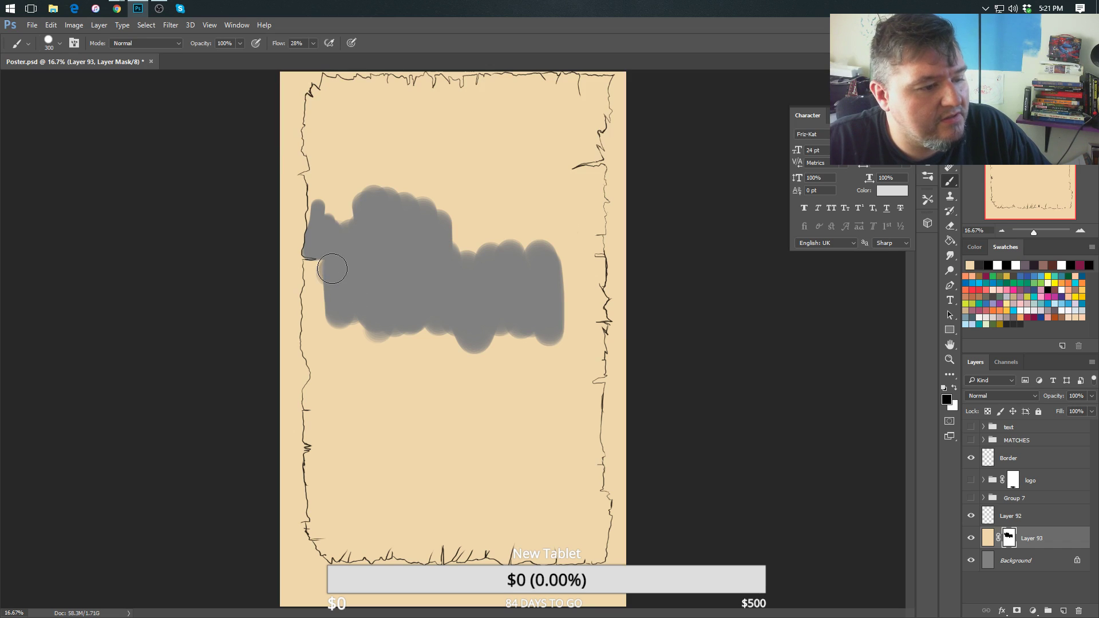
{"action": "left_click_drag", "start_coordinate": [330, 270], "coordinate": [331, 309]}
{"action": "key", "text": "ctrl+plus"}
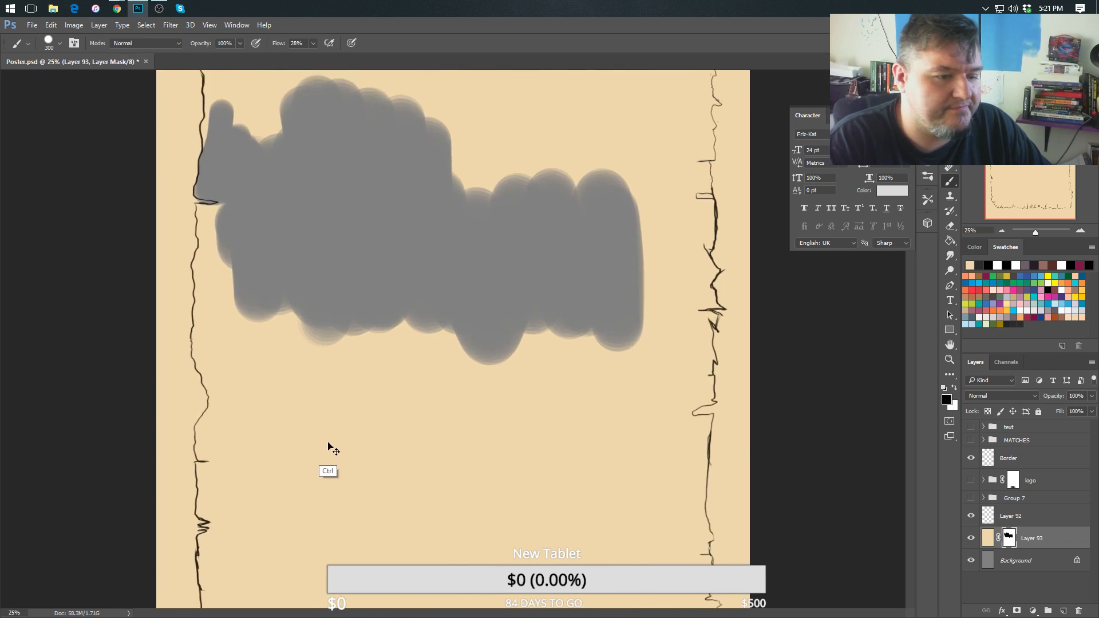
At 50% zoom, mask the peach along the left border line with a 125 px brush.
{"action": "key", "text": "ctrl+plus"}
{"action": "key", "text": "ctrl+plus"}
{"action": "mouse_move", "coordinate": [235, 355]}
{"action": "left_mouse_down"}
{"action": "mouse_move", "coordinate": [575, 449]}
{"action": "mouse_move", "coordinate": [545, 286]}
{"action": "left_mouse_up"}
{"action": "key", "text": "bracketleft"}
{"action": "key", "text": "bracketleft"}
{"action": "key", "text": "bracketleft"}
{"action": "key", "text": "bracketleft"}
{"action": "key", "text": "bracketleft"}
{"action": "mouse_move", "coordinate": [422, 209]}
{"action": "left_mouse_down"}
{"action": "mouse_move", "coordinate": [375, 206]}
{"action": "mouse_move", "coordinate": [385, 242]}
{"action": "mouse_move", "coordinate": [376, 318]}
{"action": "mouse_move", "coordinate": [417, 255]}
{"action": "mouse_move", "coordinate": [438, 323]}
{"action": "mouse_move", "coordinate": [470, 296]}
{"action": "mouse_move", "coordinate": [497, 155]}
{"action": "left_mouse_up"}
{"action": "mouse_move", "coordinate": [401, 143]}
{"action": "left_mouse_down"}
{"action": "mouse_move", "coordinate": [410, 213]}
{"action": "mouse_move", "coordinate": [402, 334]}
{"action": "mouse_move", "coordinate": [429, 397]}
{"action": "mouse_move", "coordinate": [400, 462]}
{"action": "mouse_move", "coordinate": [430, 407]}
{"action": "mouse_move", "coordinate": [418, 328]}
{"action": "left_mouse_up"}
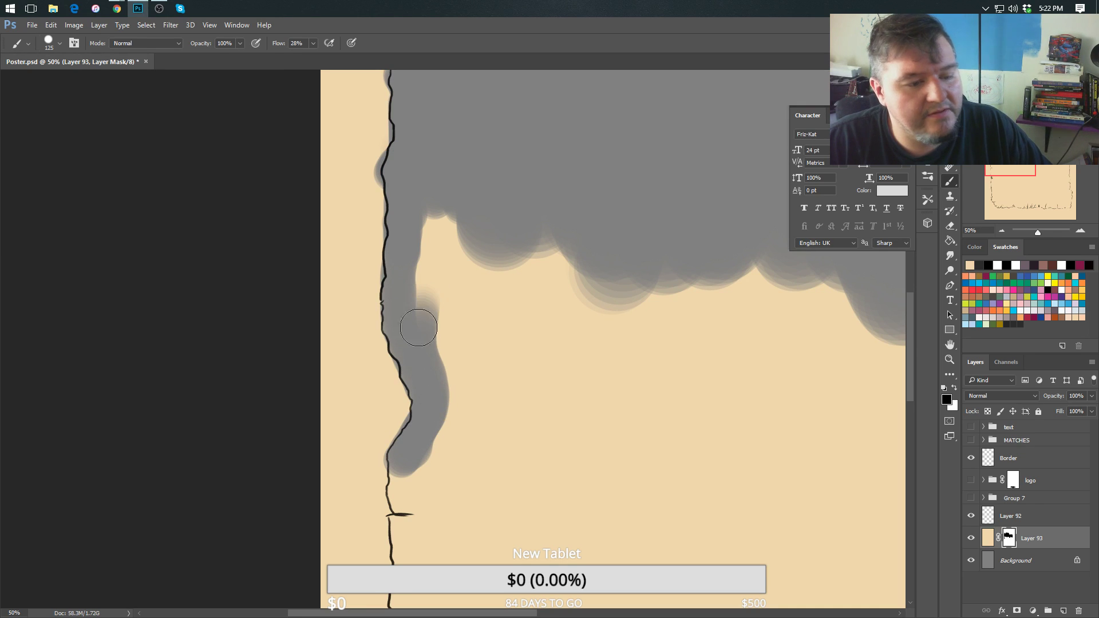
{"action": "mouse_move", "coordinate": [454, 442]}
{"action": "left_mouse_down"}
{"action": "mouse_move", "coordinate": [492, 375]}
{"action": "mouse_move", "coordinate": [480, 321]}
{"action": "left_mouse_up"}
{"action": "mouse_move", "coordinate": [444, 363]}
{"action": "left_mouse_down"}
{"action": "mouse_move", "coordinate": [433, 360]}
{"action": "mouse_move", "coordinate": [436, 482]}
{"action": "mouse_move", "coordinate": [454, 493]}
{"action": "mouse_move", "coordinate": [438, 524]}
{"action": "mouse_move", "coordinate": [523, 307]}
{"action": "mouse_move", "coordinate": [478, 352]}
{"action": "mouse_move", "coordinate": [482, 542]}
{"action": "mouse_move", "coordinate": [508, 395]}
{"action": "mouse_move", "coordinate": [493, 324]}
{"action": "left_mouse_up"}
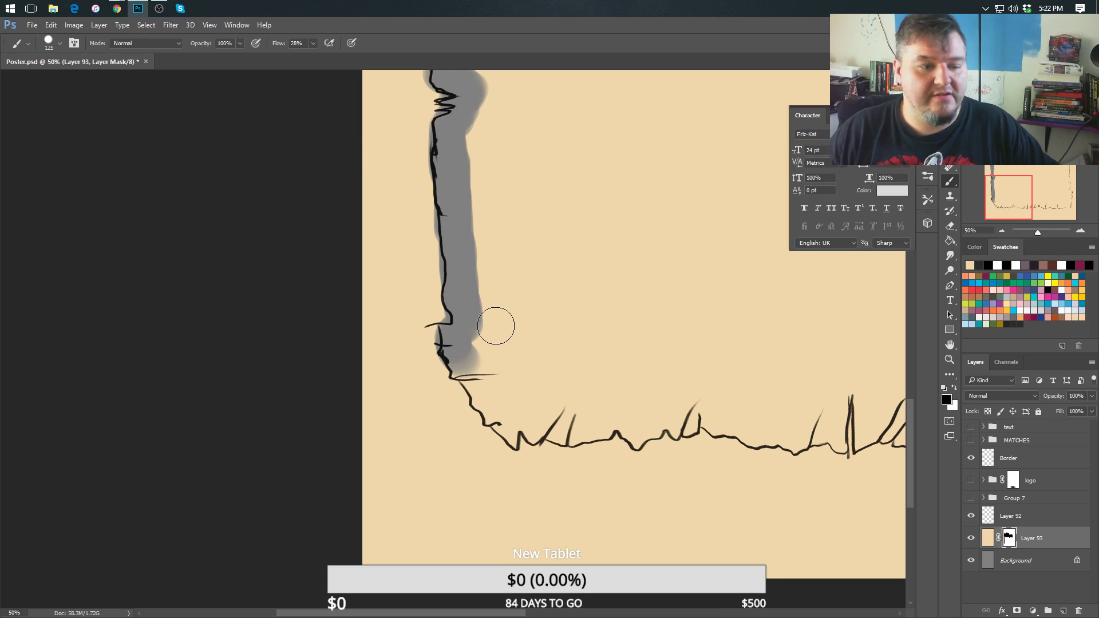
{"action": "mouse_move", "coordinate": [466, 441]}
{"action": "left_mouse_down"}
{"action": "mouse_move", "coordinate": [457, 369]}
{"action": "mouse_move", "coordinate": [474, 409]}
{"action": "mouse_move", "coordinate": [472, 449]}
{"action": "mouse_move", "coordinate": [513, 456]}
{"action": "mouse_move", "coordinate": [487, 314]}
{"action": "mouse_move", "coordinate": [466, 450]}
{"action": "mouse_move", "coordinate": [514, 405]}
{"action": "left_mouse_up"}
Rotate the view to level the bottom edge and mask peach along the bottom border.
{"action": "key", "text": "r"}
{"action": "key", "text": "r"}
{"action": "key", "text": "space"}
{"action": "left_click_drag", "start_coordinate": [410, 313], "coordinate": [370, 506]}
{"action": "key", "text": "r"}
{"action": "left_click_drag", "start_coordinate": [560, 397], "coordinate": [597, 338]}
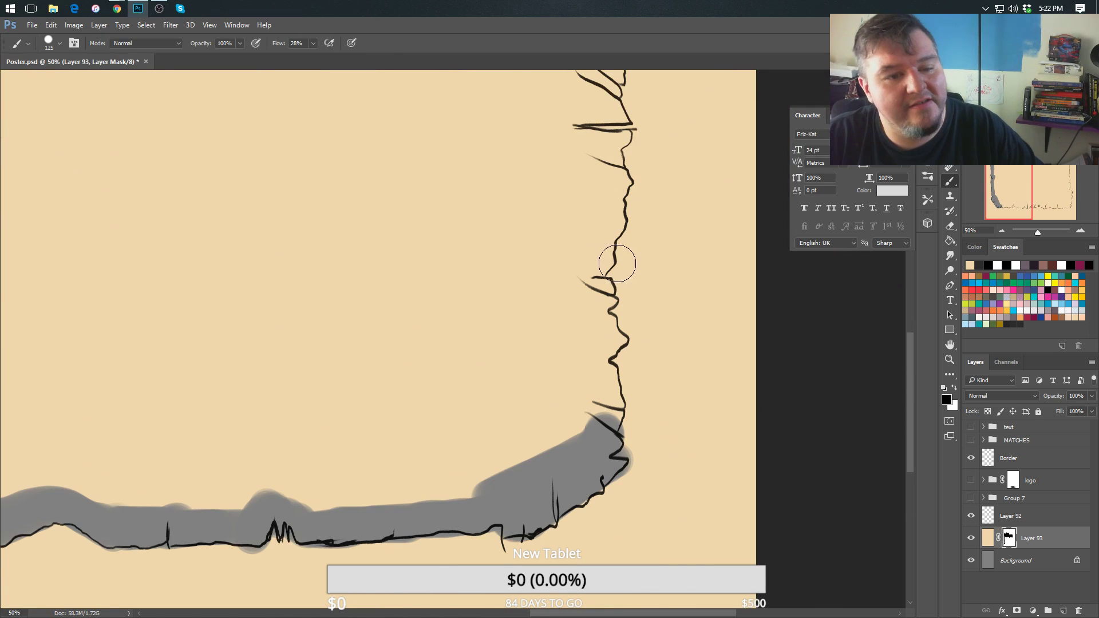
{"action": "mouse_move", "coordinate": [592, 173]}
{"action": "left_mouse_down"}
{"action": "mouse_move", "coordinate": [613, 182]}
{"action": "mouse_move", "coordinate": [596, 288]}
{"action": "mouse_move", "coordinate": [601, 394]}
{"action": "mouse_move", "coordinate": [553, 452]}
{"action": "mouse_move", "coordinate": [579, 229]}
{"action": "left_mouse_up"}
With a smaller brush, mask peach up the right border line around its spikes.
{"action": "left_click_drag", "start_coordinate": [577, 364], "coordinate": [573, 401]}
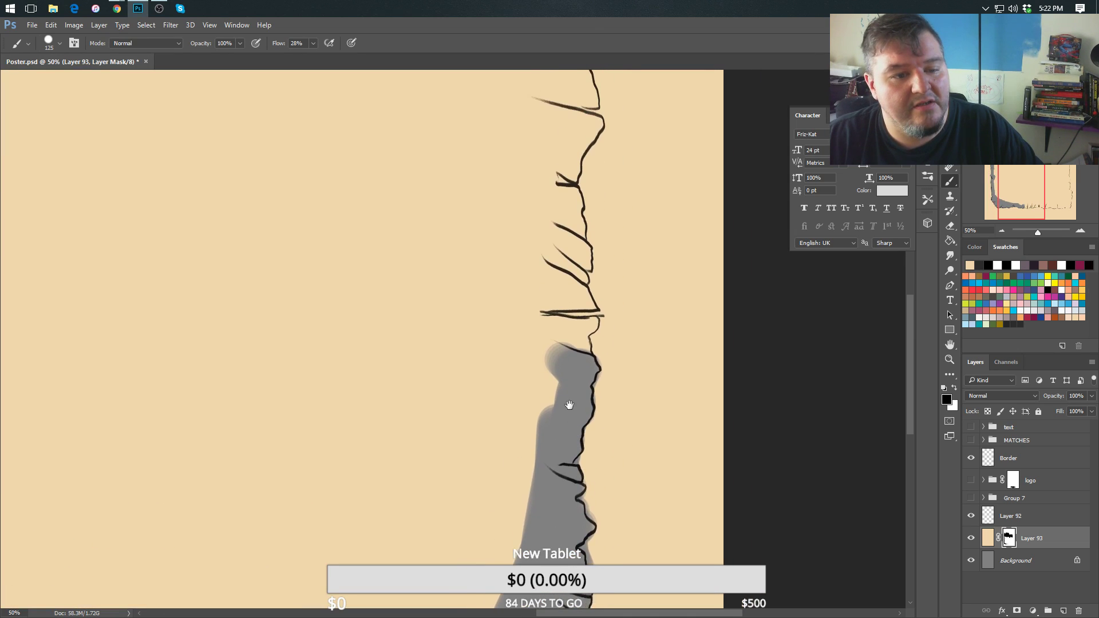
{"action": "key", "text": "bracketleft"}
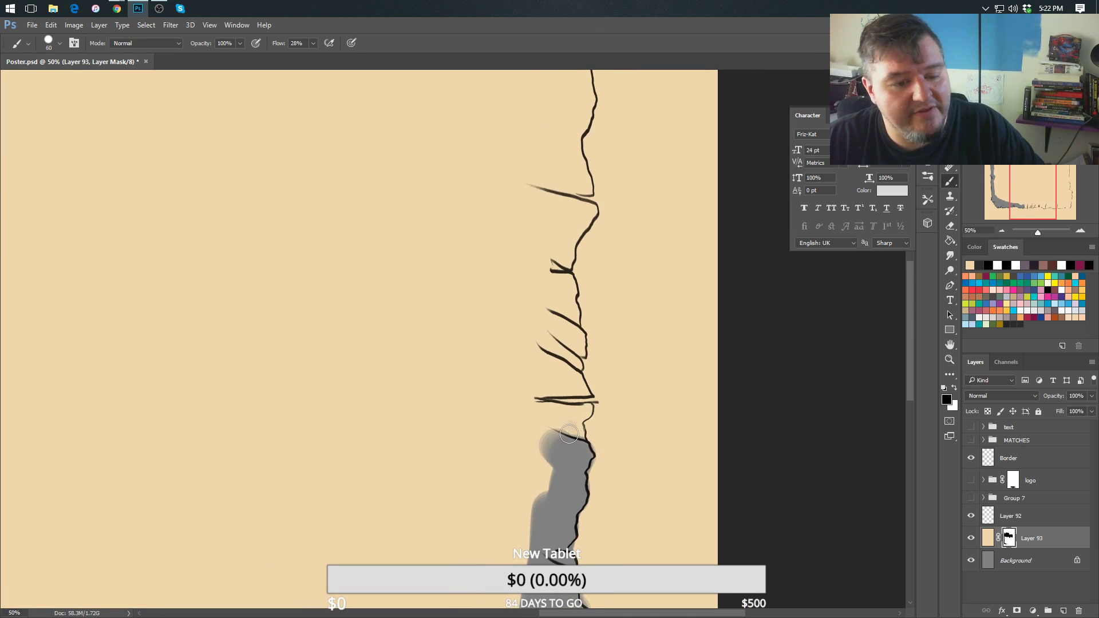
{"action": "mouse_move", "coordinate": [563, 410]}
{"action": "left_mouse_down"}
{"action": "mouse_move", "coordinate": [532, 401]}
{"action": "mouse_move", "coordinate": [584, 393]}
{"action": "mouse_move", "coordinate": [533, 346]}
{"action": "mouse_move", "coordinate": [574, 367]}
{"action": "mouse_move", "coordinate": [566, 312]}
{"action": "left_mouse_up"}
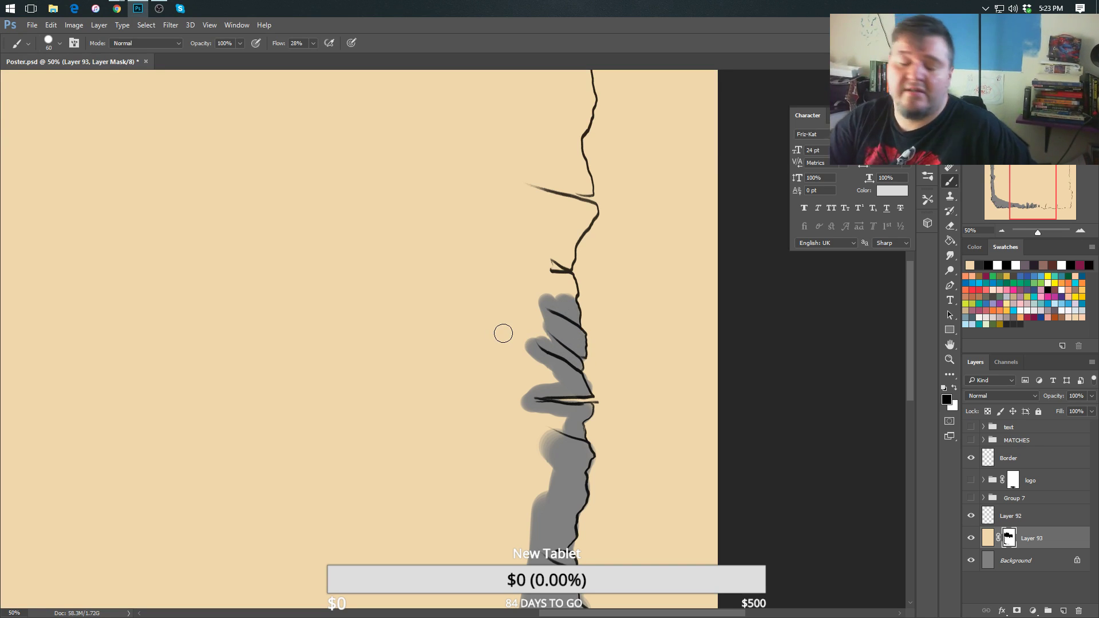
{"action": "mouse_move", "coordinate": [567, 297]}
{"action": "left_mouse_down"}
{"action": "mouse_move", "coordinate": [547, 275]}
{"action": "mouse_move", "coordinate": [560, 257]}
{"action": "left_mouse_up"}
{"action": "mouse_move", "coordinate": [568, 240]}
{"action": "left_mouse_down"}
{"action": "mouse_move", "coordinate": [594, 211]}
{"action": "mouse_move", "coordinate": [526, 185]}
{"action": "mouse_move", "coordinate": [567, 195]}
{"action": "mouse_move", "coordinate": [587, 185]}
{"action": "mouse_move", "coordinate": [552, 256]}
{"action": "mouse_move", "coordinate": [524, 184]}
{"action": "left_mouse_up"}
{"action": "mouse_move", "coordinate": [545, 248]}
{"action": "left_mouse_down"}
{"action": "mouse_move", "coordinate": [539, 452]}
{"action": "mouse_move", "coordinate": [560, 441]}
{"action": "left_mouse_up"}
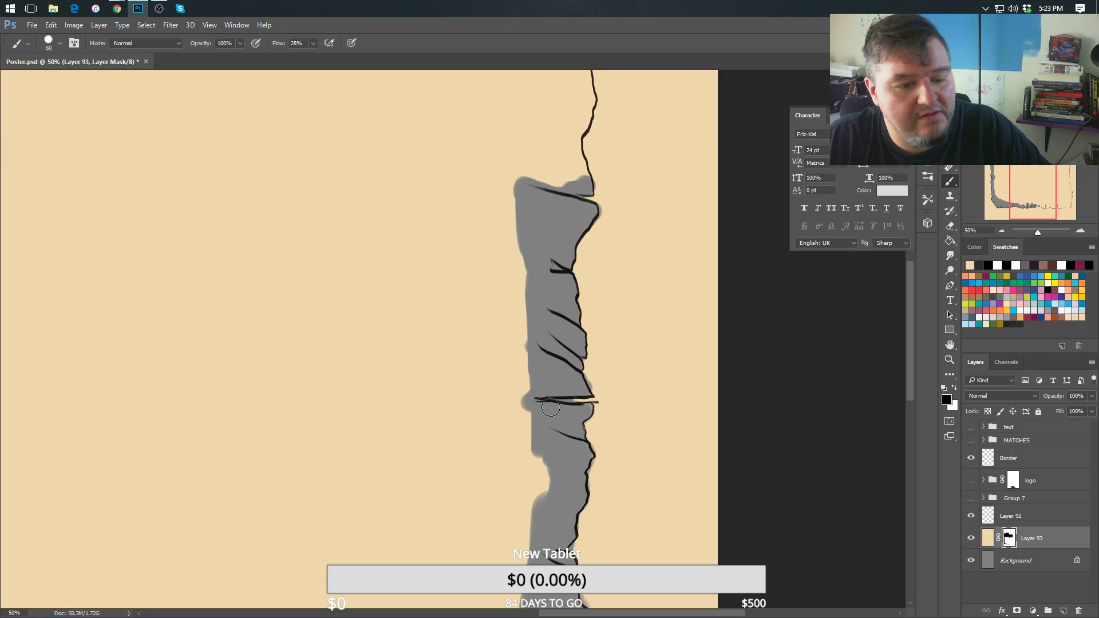
{"action": "left_click_drag", "start_coordinate": [503, 275], "coordinate": [481, 489]}
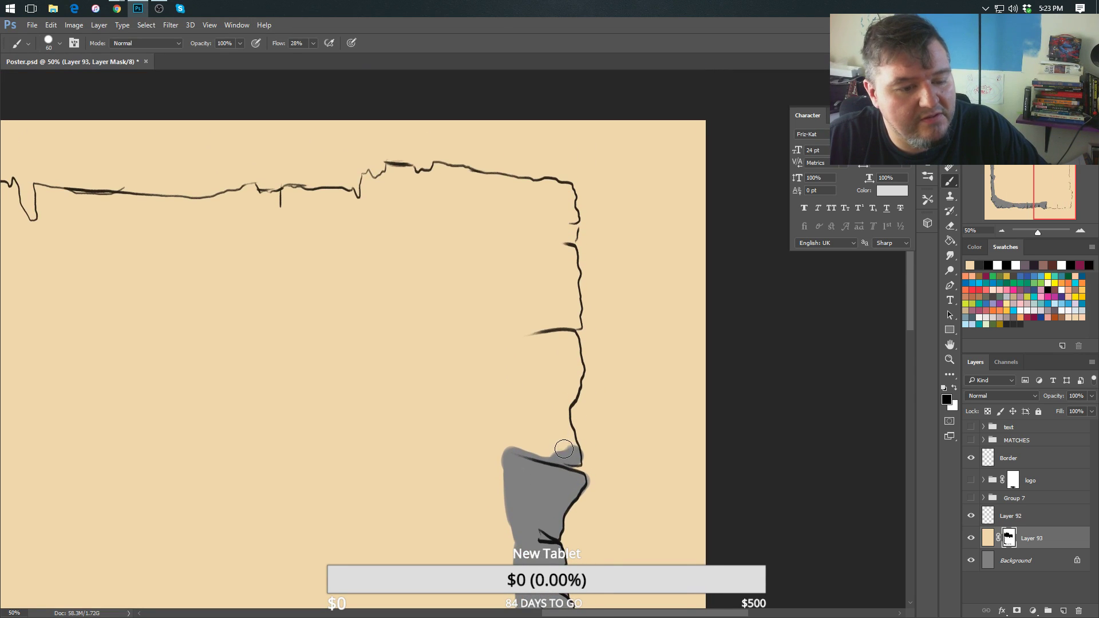
Extend the mask up beside the right line and down-left along the edge, rotating the view.
{"action": "mouse_move", "coordinate": [564, 449]}
{"action": "left_mouse_down"}
{"action": "mouse_move", "coordinate": [568, 339]}
{"action": "mouse_move", "coordinate": [532, 334]}
{"action": "mouse_move", "coordinate": [574, 320]}
{"action": "mouse_move", "coordinate": [568, 267]}
{"action": "mouse_move", "coordinate": [575, 276]}
{"action": "mouse_move", "coordinate": [558, 251]}
{"action": "mouse_move", "coordinate": [570, 230]}
{"action": "mouse_move", "coordinate": [559, 242]}
{"action": "mouse_move", "coordinate": [571, 217]}
{"action": "mouse_move", "coordinate": [564, 191]}
{"action": "mouse_move", "coordinate": [548, 190]}
{"action": "mouse_move", "coordinate": [562, 190]}
{"action": "mouse_move", "coordinate": [563, 199]}
{"action": "mouse_move", "coordinate": [537, 195]}
{"action": "mouse_move", "coordinate": [540, 266]}
{"action": "mouse_move", "coordinate": [625, 304]}
{"action": "mouse_move", "coordinate": [612, 322]}
{"action": "mouse_move", "coordinate": [619, 358]}
{"action": "mouse_move", "coordinate": [597, 442]}
{"action": "mouse_move", "coordinate": [602, 341]}
{"action": "mouse_move", "coordinate": [576, 432]}
{"action": "mouse_move", "coordinate": [595, 342]}
{"action": "mouse_move", "coordinate": [521, 446]}
{"action": "mouse_move", "coordinate": [487, 378]}
{"action": "mouse_move", "coordinate": [475, 449]}
{"action": "mouse_move", "coordinate": [461, 407]}
{"action": "mouse_move", "coordinate": [467, 350]}
{"action": "left_mouse_up"}
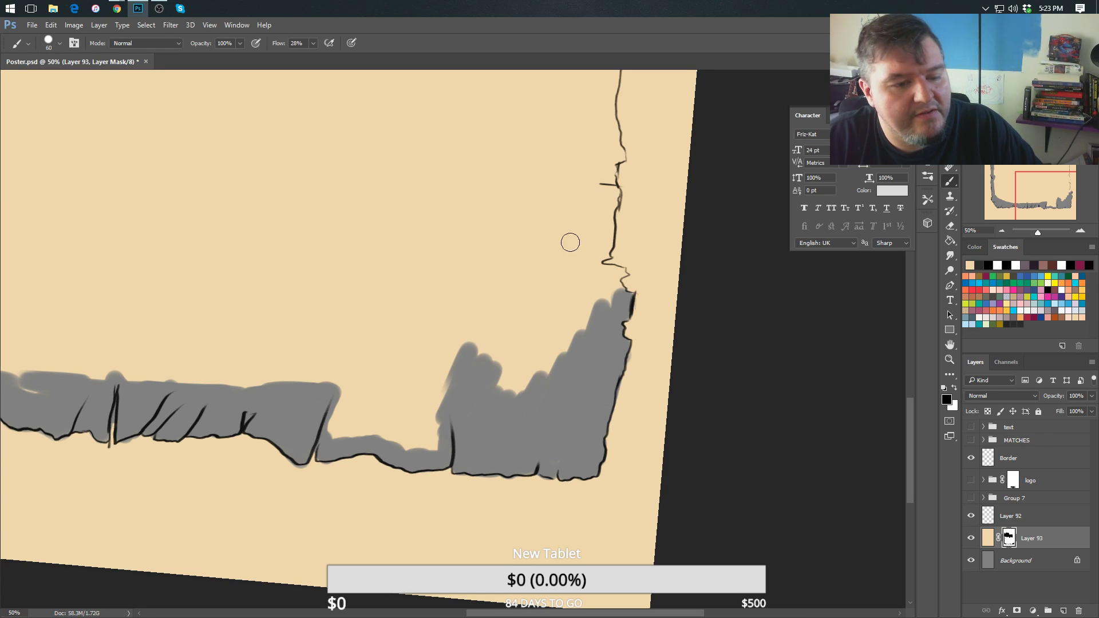
{"action": "left_click_drag", "start_coordinate": [666, 324], "coordinate": [605, 391]}
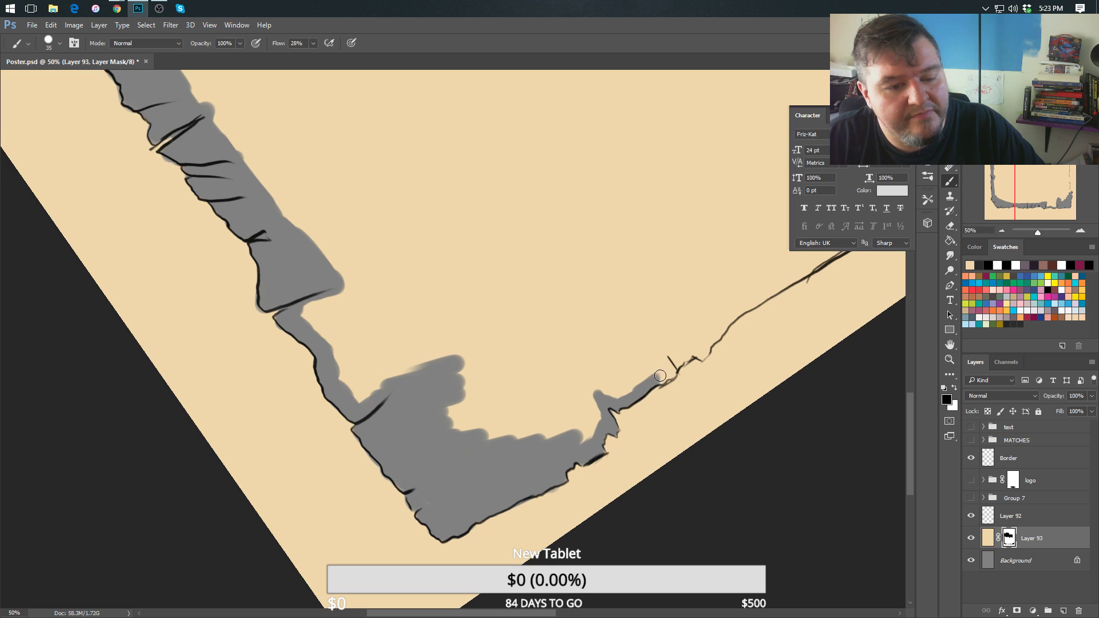
{"action": "mouse_move", "coordinate": [667, 362]}
{"action": "left_mouse_down"}
{"action": "mouse_move", "coordinate": [643, 377]}
{"action": "mouse_move", "coordinate": [589, 319]}
{"action": "mouse_move", "coordinate": [523, 304]}
{"action": "mouse_move", "coordinate": [483, 420]}
{"action": "mouse_move", "coordinate": [623, 363]}
{"action": "left_mouse_up"}
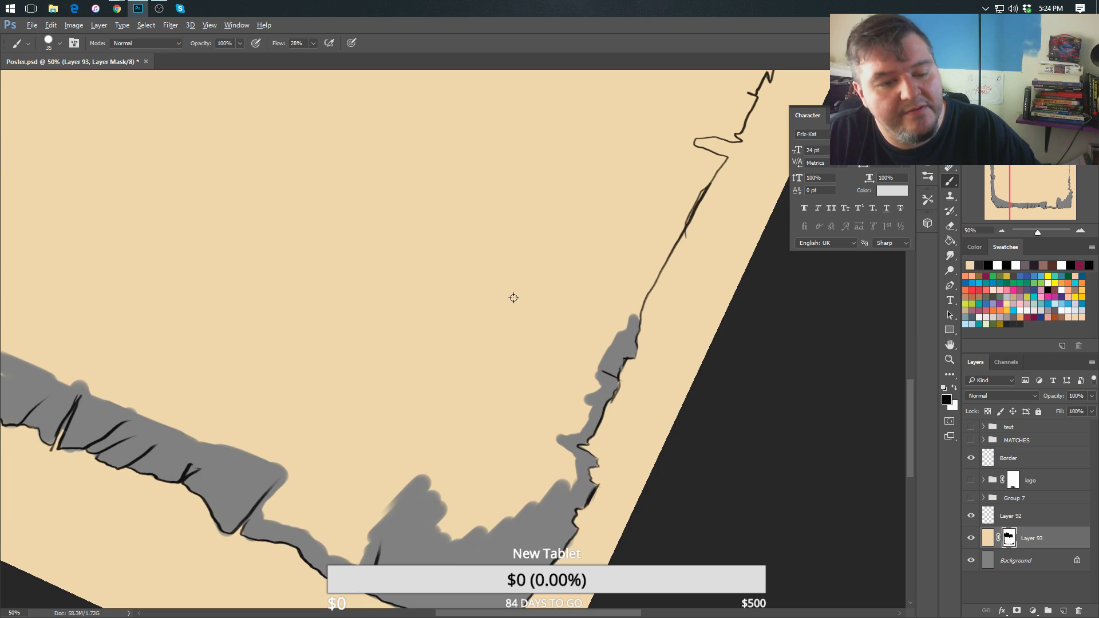
{"action": "mouse_move", "coordinate": [513, 298]}
{"action": "left_mouse_down"}
{"action": "mouse_move", "coordinate": [474, 233]}
{"action": "mouse_move", "coordinate": [520, 373]}
{"action": "mouse_move", "coordinate": [616, 295]}
{"action": "mouse_move", "coordinate": [631, 262]}
{"action": "mouse_move", "coordinate": [623, 289]}
{"action": "mouse_move", "coordinate": [607, 275]}
{"action": "mouse_move", "coordinate": [628, 315]}
{"action": "mouse_move", "coordinate": [608, 366]}
{"action": "mouse_move", "coordinate": [634, 309]}
{"action": "mouse_move", "coordinate": [645, 447]}
{"action": "mouse_move", "coordinate": [621, 372]}
{"action": "left_mouse_up"}
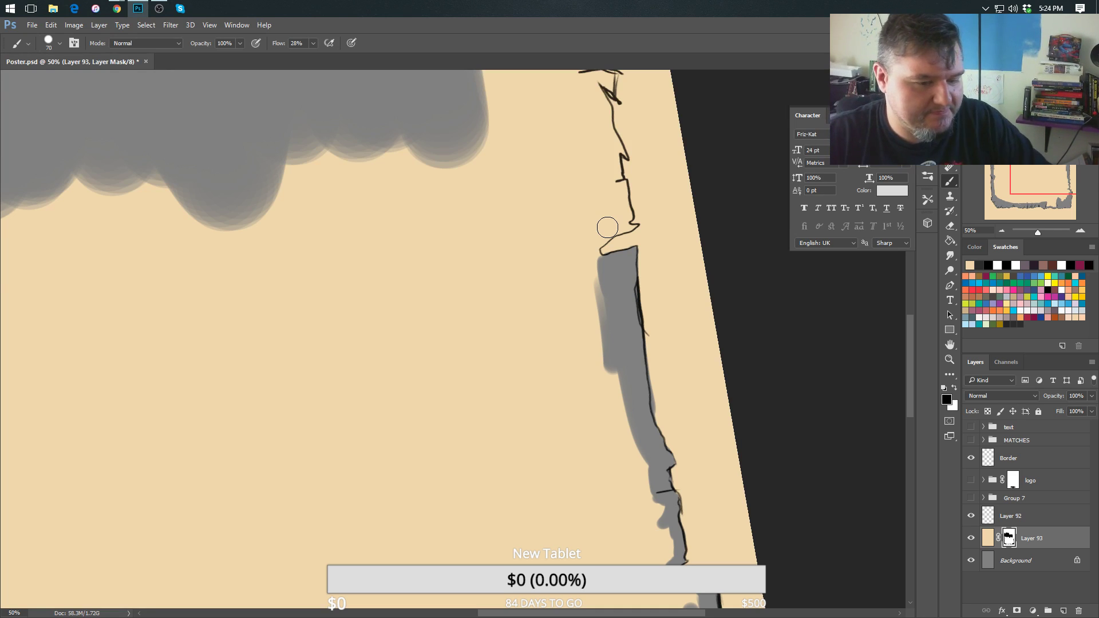
{"action": "mouse_move", "coordinate": [630, 382]}
{"action": "left_mouse_down"}
{"action": "mouse_move", "coordinate": [607, 355]}
{"action": "mouse_move", "coordinate": [605, 442]}
{"action": "left_mouse_up"}
Paint a wider grey mask band down the right border and fill the wedge beside it.
{"action": "scroll", "coordinate": [508, 240], "scroll_direction": "down", "scroll_amount": 5}
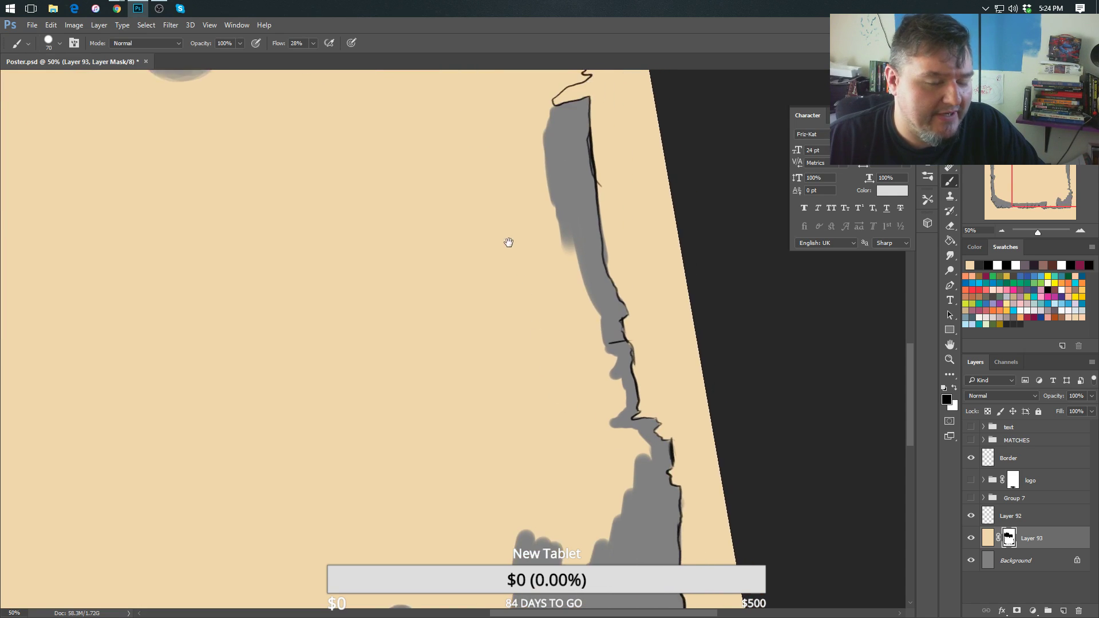
{"action": "key", "text": "bracketright"}
{"action": "key", "text": "bracketright"}
{"action": "mouse_move", "coordinate": [567, 263]}
{"action": "left_mouse_down"}
{"action": "mouse_move", "coordinate": [584, 352]}
{"action": "mouse_move", "coordinate": [603, 363]}
{"action": "mouse_move", "coordinate": [614, 424]}
{"action": "mouse_move", "coordinate": [632, 427]}
{"action": "mouse_move", "coordinate": [580, 531]}
{"action": "mouse_move", "coordinate": [562, 533]}
{"action": "mouse_move", "coordinate": [578, 394]}
{"action": "mouse_move", "coordinate": [575, 318]}
{"action": "mouse_move", "coordinate": [560, 396]}
{"action": "mouse_move", "coordinate": [486, 458]}
{"action": "mouse_move", "coordinate": [496, 401]}
{"action": "mouse_move", "coordinate": [513, 383]}
{"action": "mouse_move", "coordinate": [553, 484]}
{"action": "left_mouse_up"}
{"action": "key", "text": "bracketleft"}
{"action": "scroll", "coordinate": [477, 260], "scroll_direction": "up", "scroll_amount": 5}
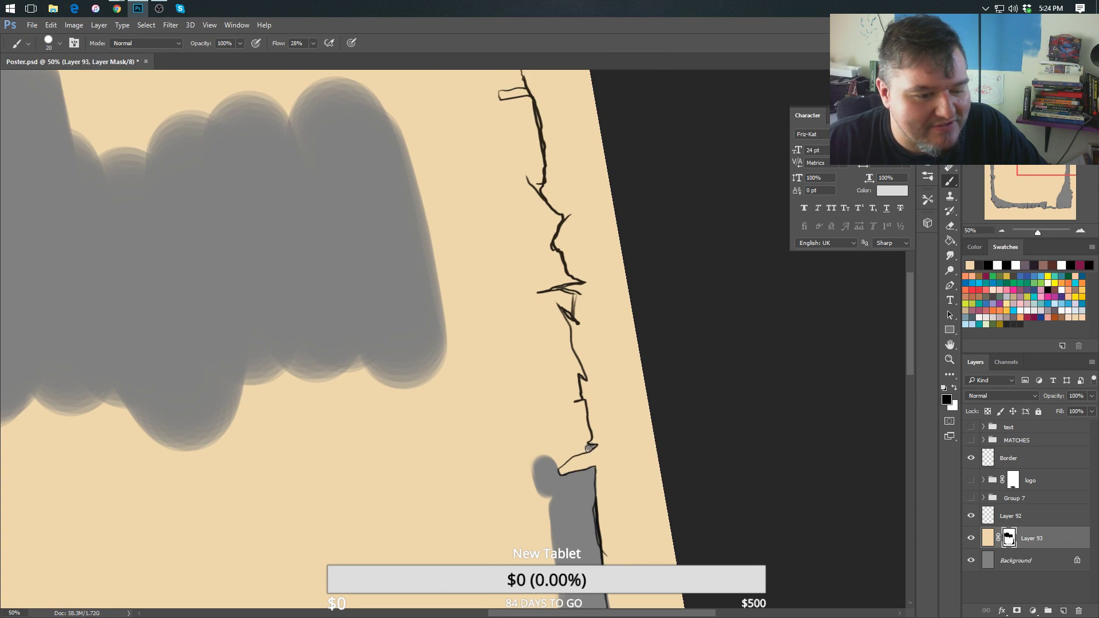
{"action": "left_click_drag", "start_coordinate": [553, 468], "coordinate": [579, 434]}
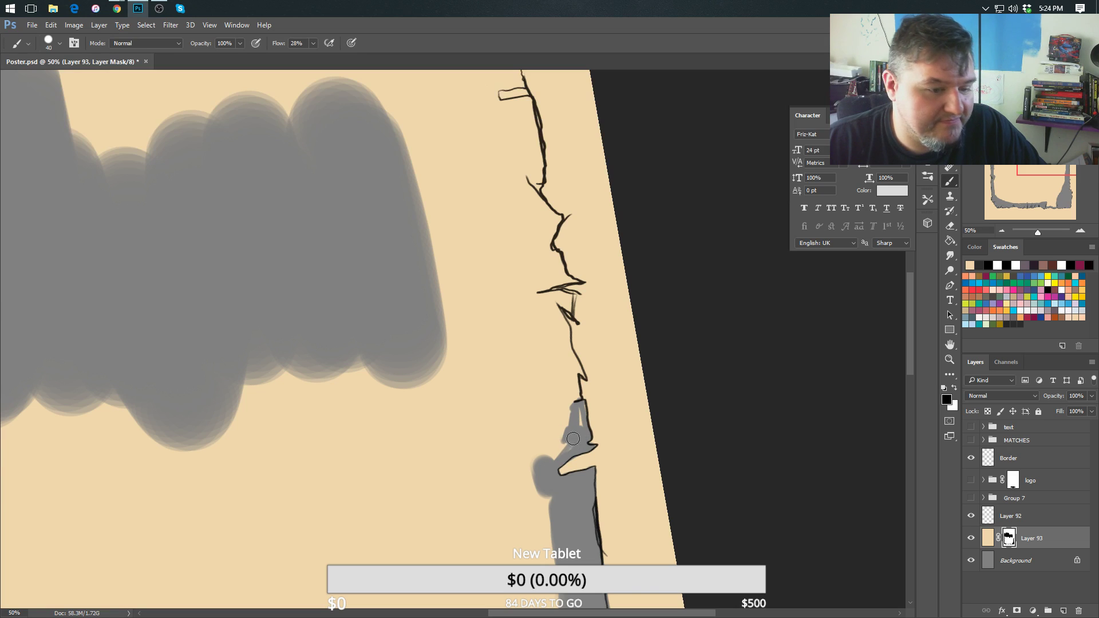
{"action": "key", "text": "bracketright"}
{"action": "mouse_move", "coordinate": [573, 439]}
{"action": "left_mouse_down"}
{"action": "mouse_move", "coordinate": [576, 408]}
{"action": "mouse_move", "coordinate": [566, 433]}
{"action": "mouse_move", "coordinate": [529, 464]}
{"action": "mouse_move", "coordinate": [547, 406]}
{"action": "mouse_move", "coordinate": [563, 385]}
{"action": "mouse_move", "coordinate": [573, 397]}
{"action": "mouse_move", "coordinate": [560, 365]}
{"action": "mouse_move", "coordinate": [572, 389]}
{"action": "mouse_move", "coordinate": [569, 361]}
{"action": "mouse_move", "coordinate": [578, 374]}
{"action": "mouse_move", "coordinate": [553, 312]}
{"action": "mouse_move", "coordinate": [554, 360]}
{"action": "mouse_move", "coordinate": [526, 416]}
{"action": "mouse_move", "coordinate": [515, 407]}
{"action": "mouse_move", "coordinate": [531, 328]}
{"action": "mouse_move", "coordinate": [569, 300]}
{"action": "mouse_move", "coordinate": [543, 296]}
{"action": "mouse_move", "coordinate": [571, 301]}
{"action": "mouse_move", "coordinate": [538, 304]}
{"action": "left_mouse_up"}
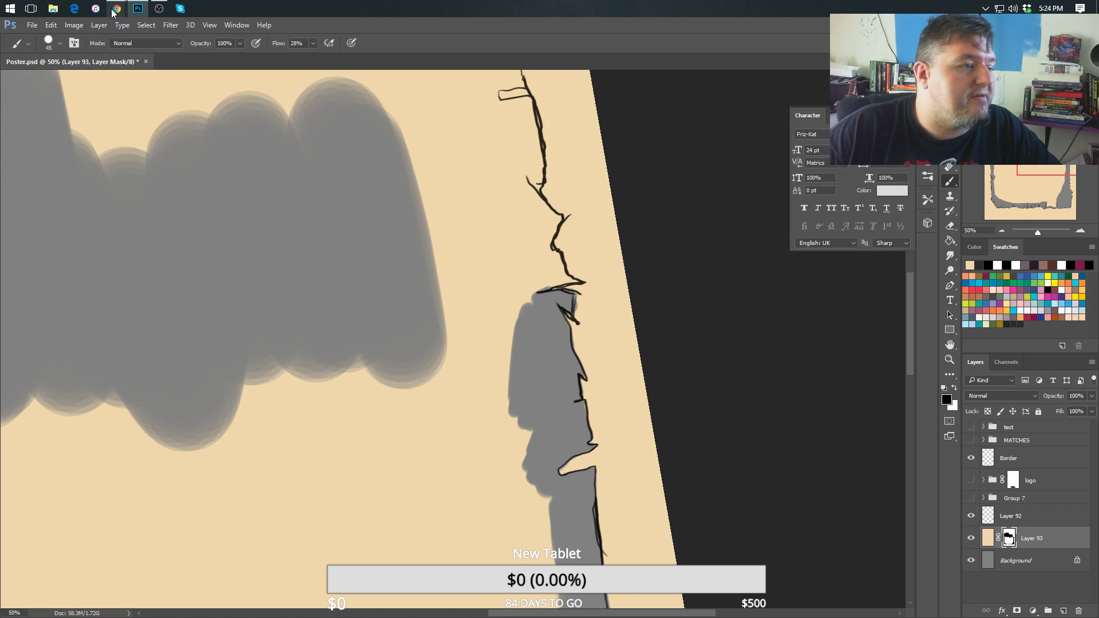
In Chrome, go from the Streamlabs chat box page to the Alert Box widget settings.
{"action": "mouse_move", "coordinate": [116, 9]}
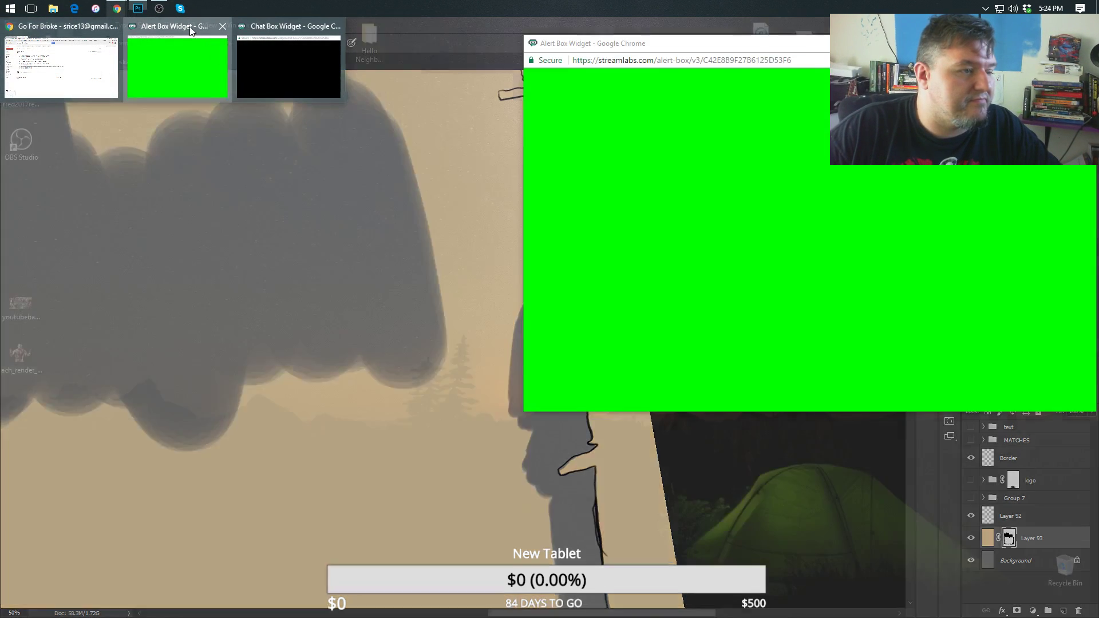
{"action": "left_click", "coordinate": [190, 26]}
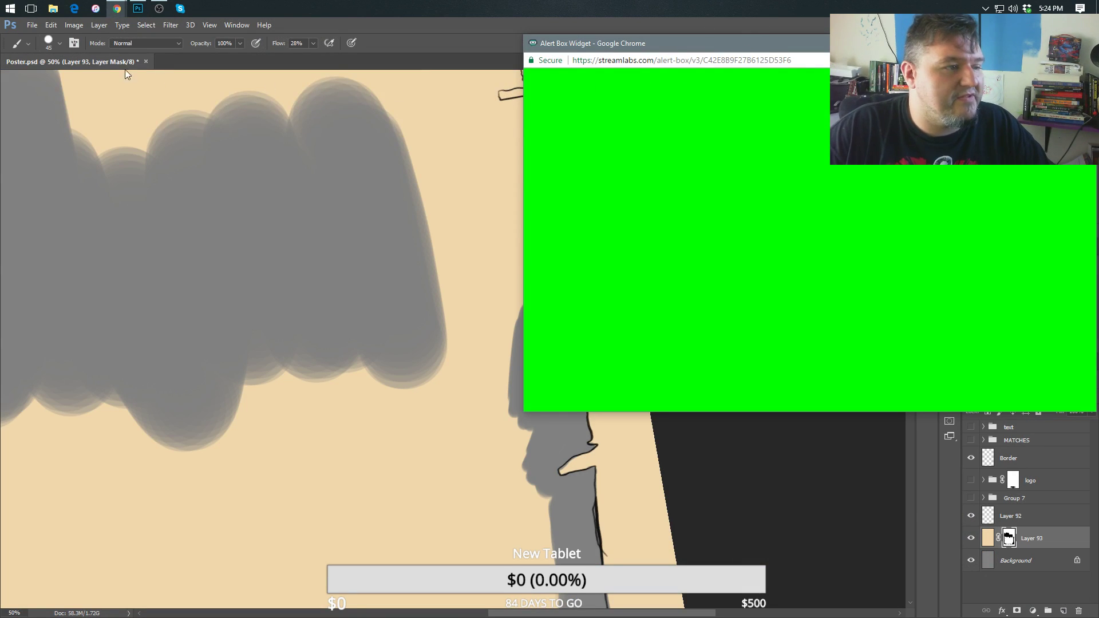
{"action": "mouse_move", "coordinate": [117, 8]}
{"action": "left_click", "coordinate": [62, 60]}
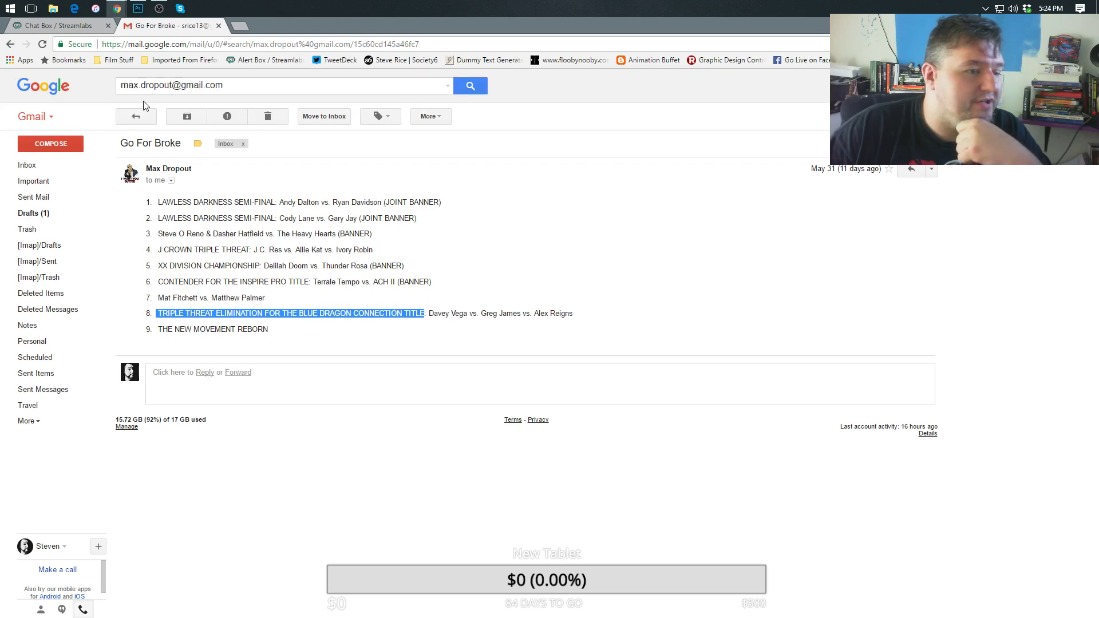
{"action": "left_click", "coordinate": [57, 26]}
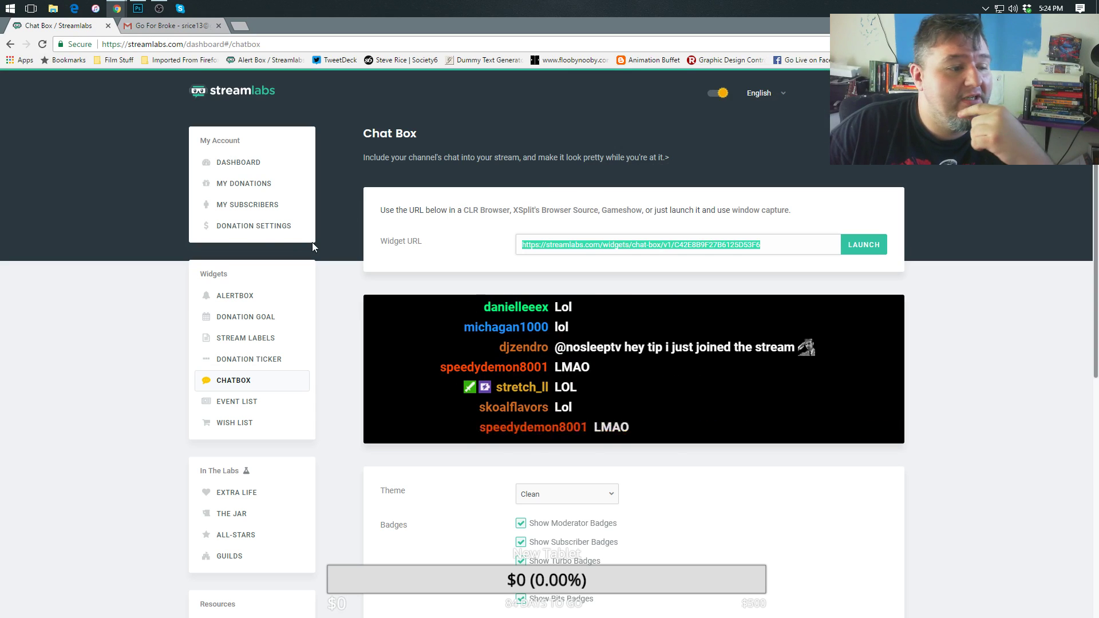
{"action": "left_click", "coordinate": [216, 297]}
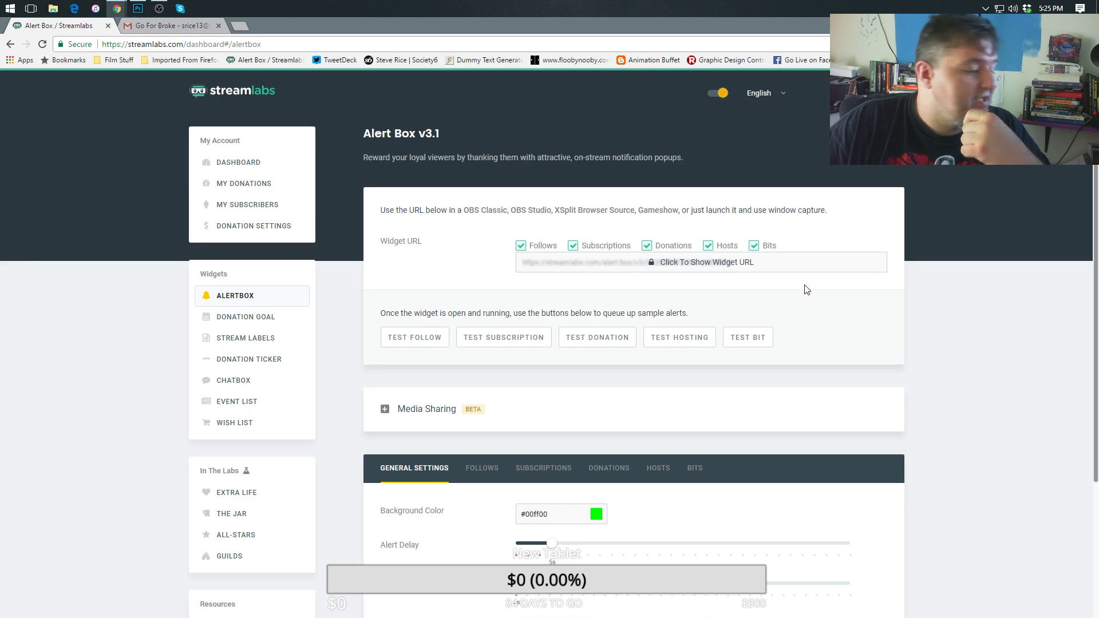
Reveal and select the Alert Box widget URL, then send a test follow alert.
{"action": "left_click", "coordinate": [738, 265]}
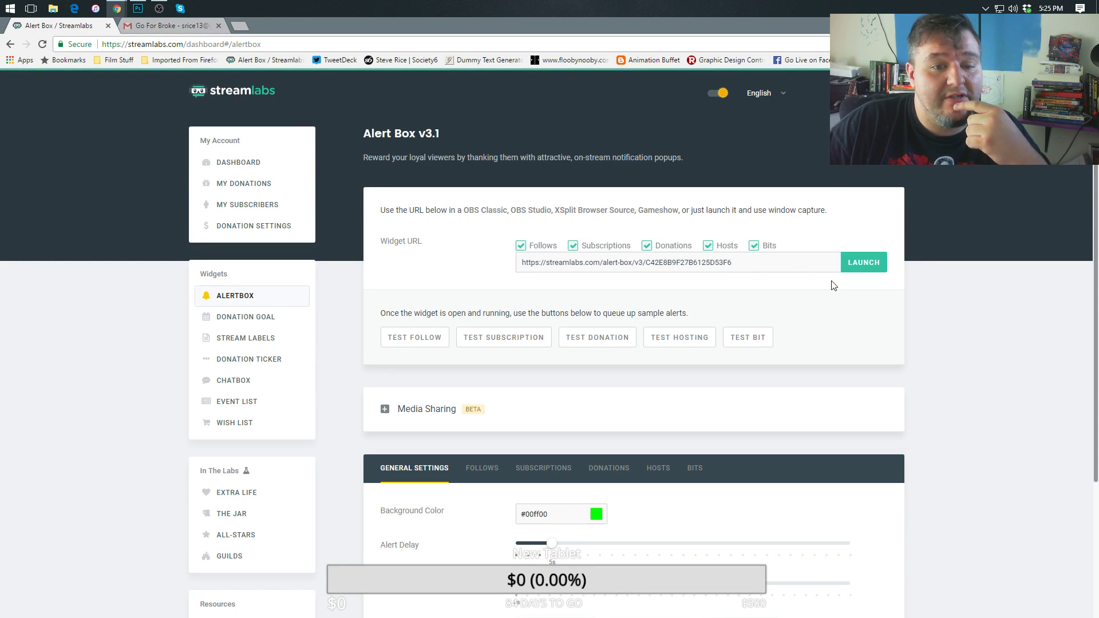
{"action": "left_click", "coordinate": [751, 264]}
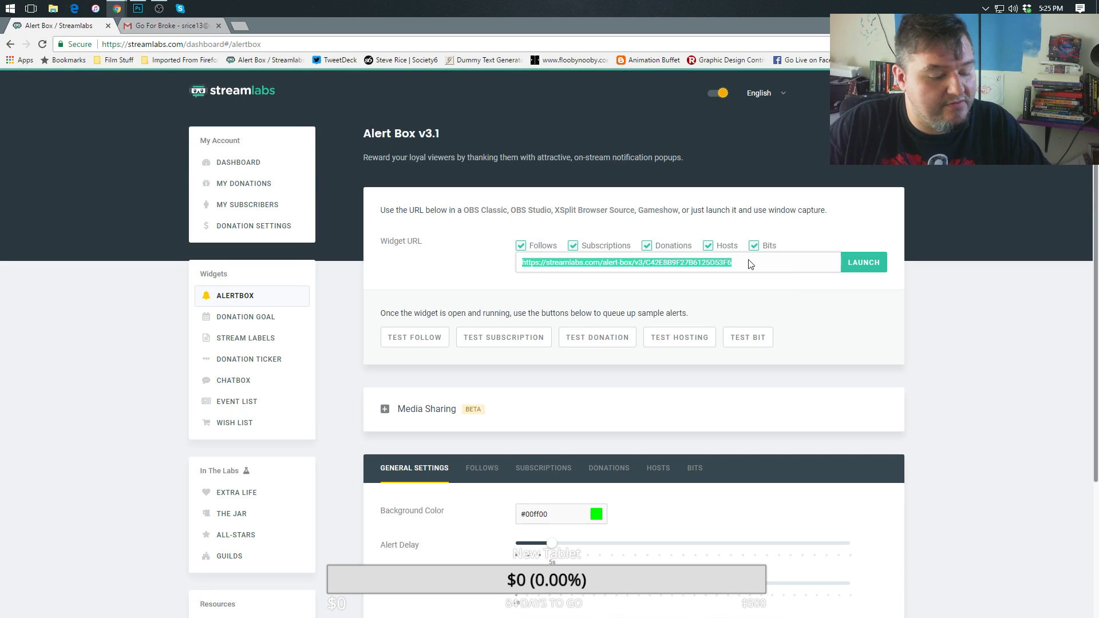
{"action": "left_click", "coordinate": [750, 264]}
{"action": "left_click", "coordinate": [744, 259]}
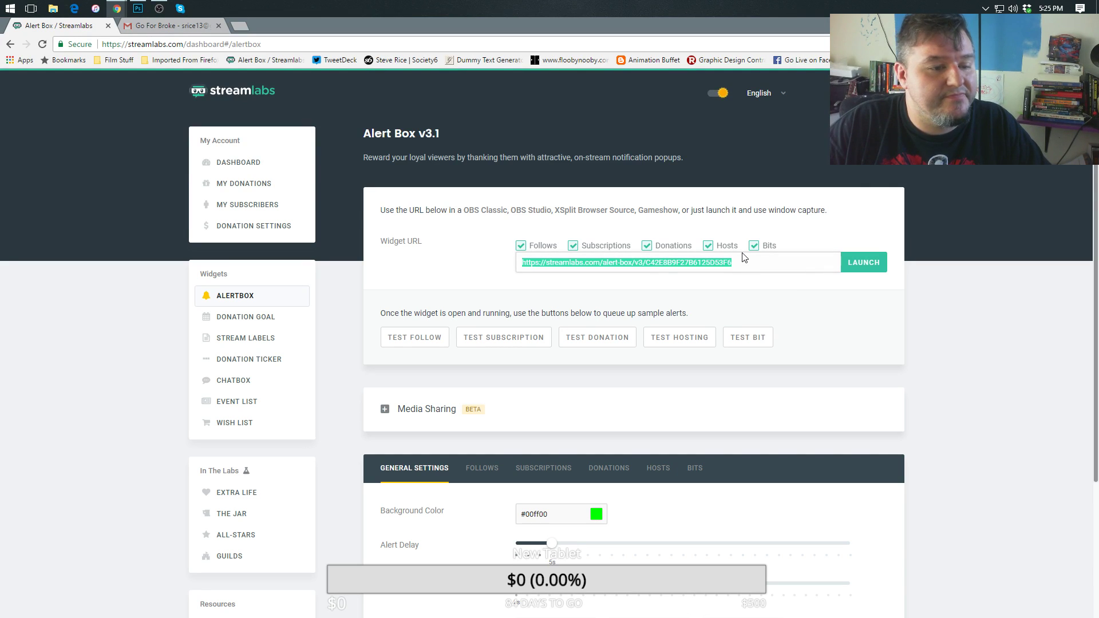
{"action": "left_click", "coordinate": [414, 341]}
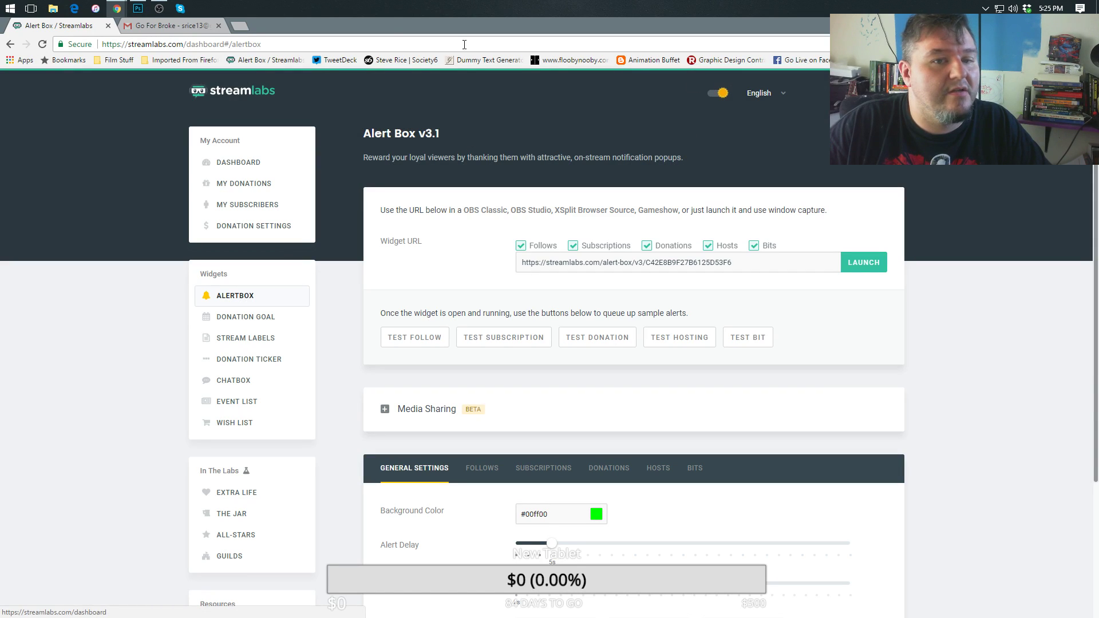
In OBS, check the URL in the Alert Box source's Properties, close it, and return to Chrome.
{"action": "mouse_move", "coordinate": [117, 8]}
{"action": "mouse_move", "coordinate": [197, 70]}
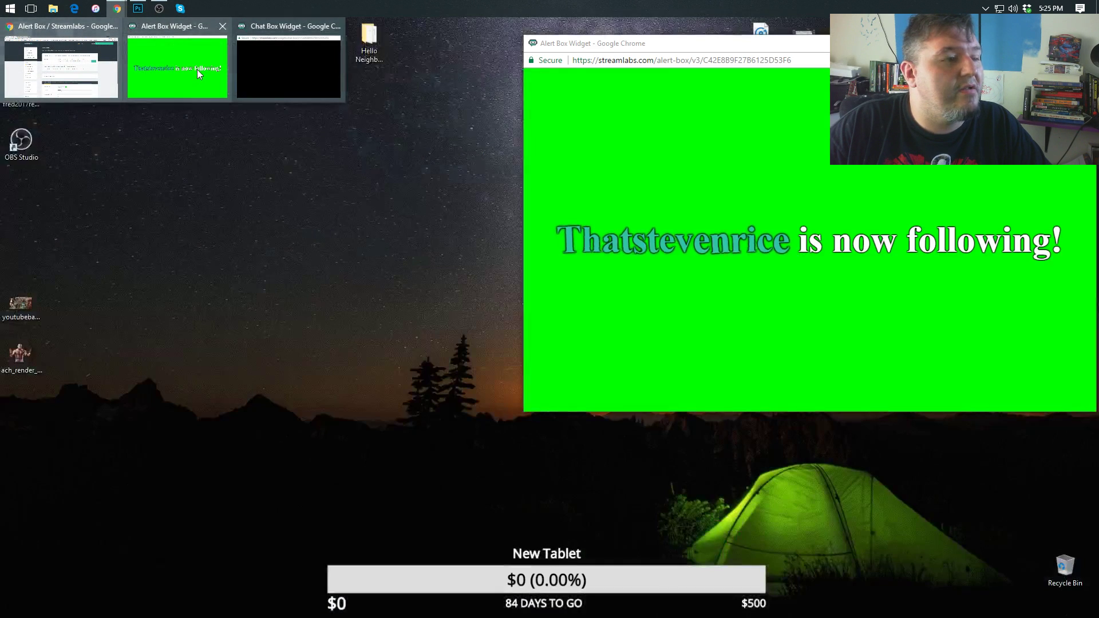
{"action": "mouse_move", "coordinate": [271, 25]}
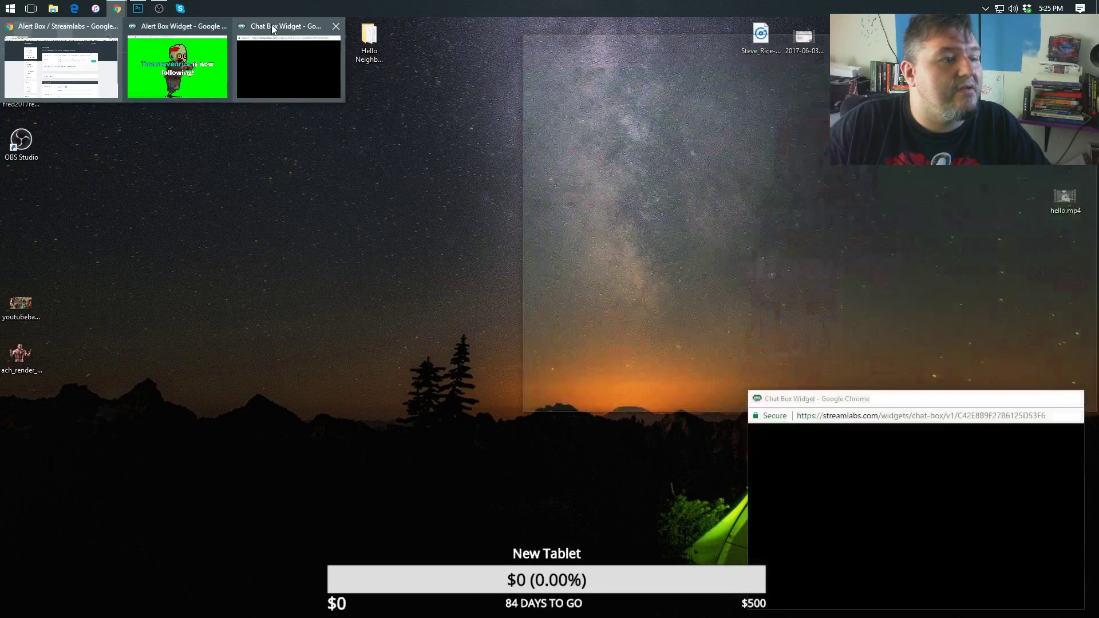
{"action": "left_click", "coordinate": [160, 9]}
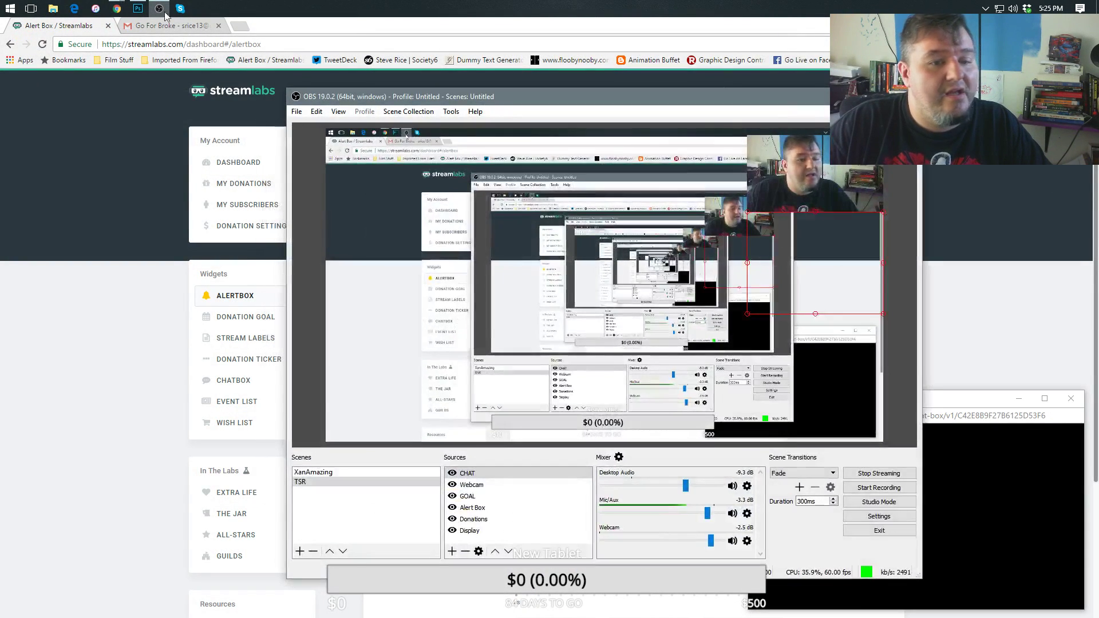
{"action": "left_click", "coordinate": [473, 507]}
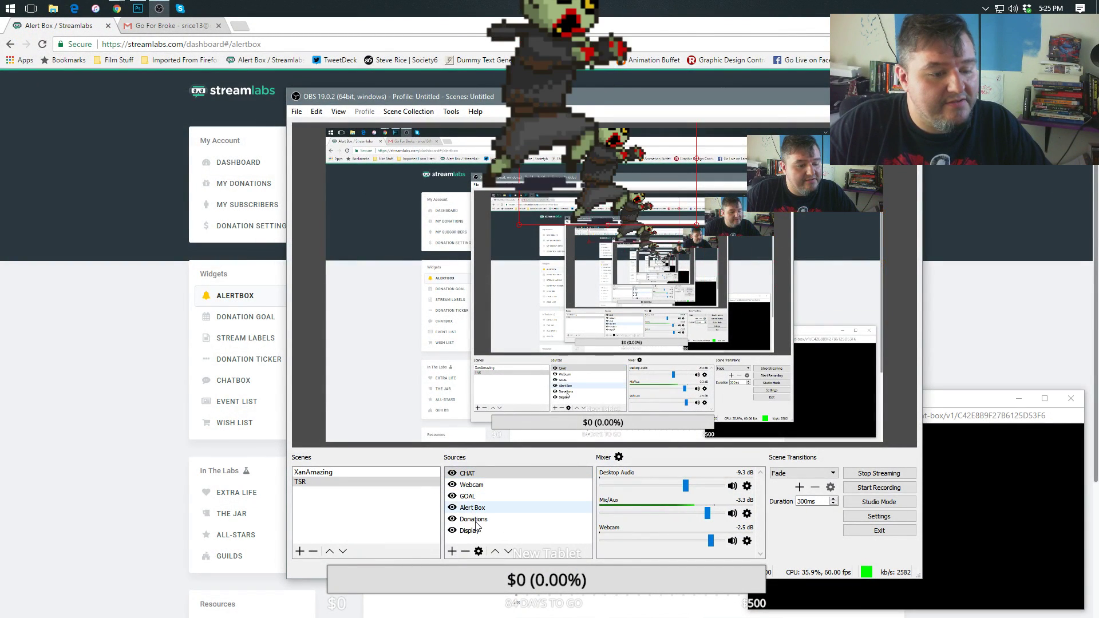
{"action": "left_click", "coordinate": [479, 552]}
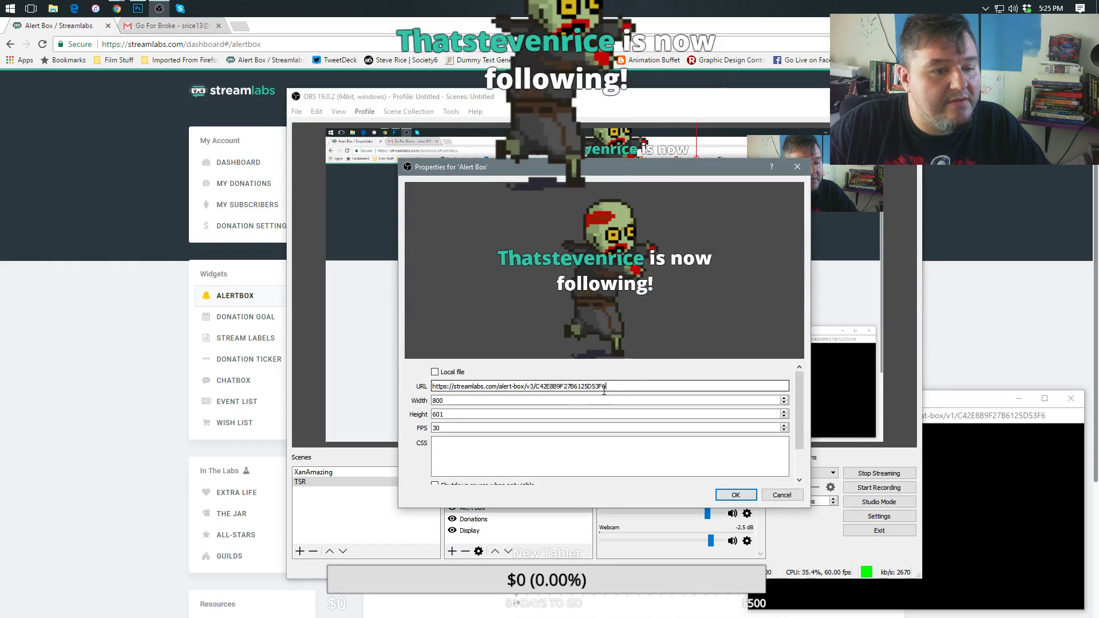
{"action": "left_click_drag", "start_coordinate": [604, 387], "coordinate": [356, 385]}
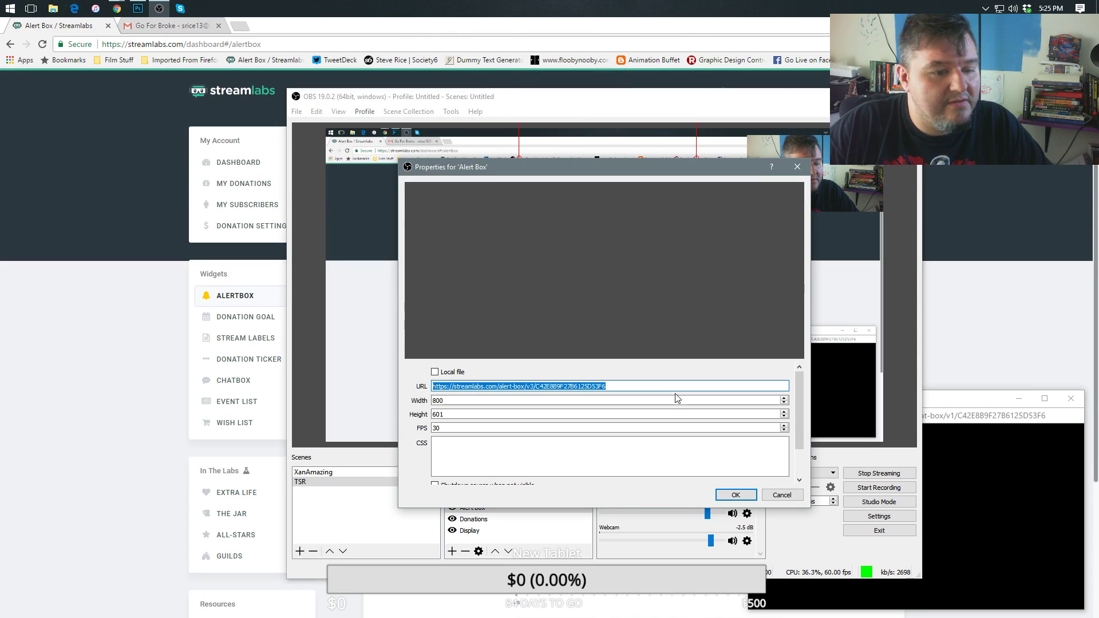
{"action": "left_click", "coordinate": [735, 494]}
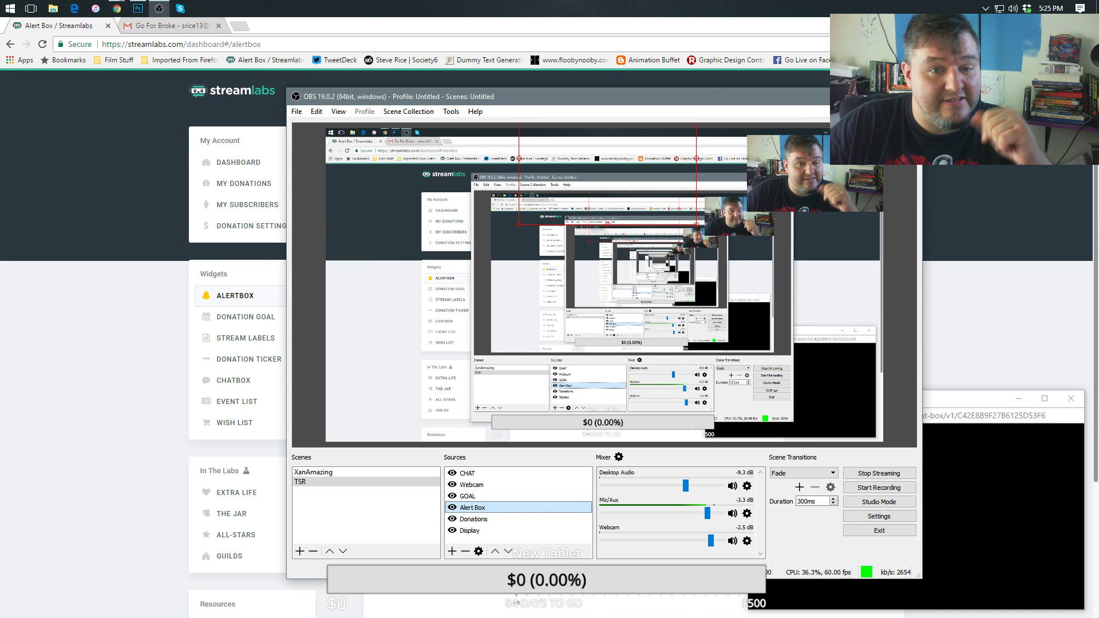
{"action": "key", "text": "alt+Tab"}
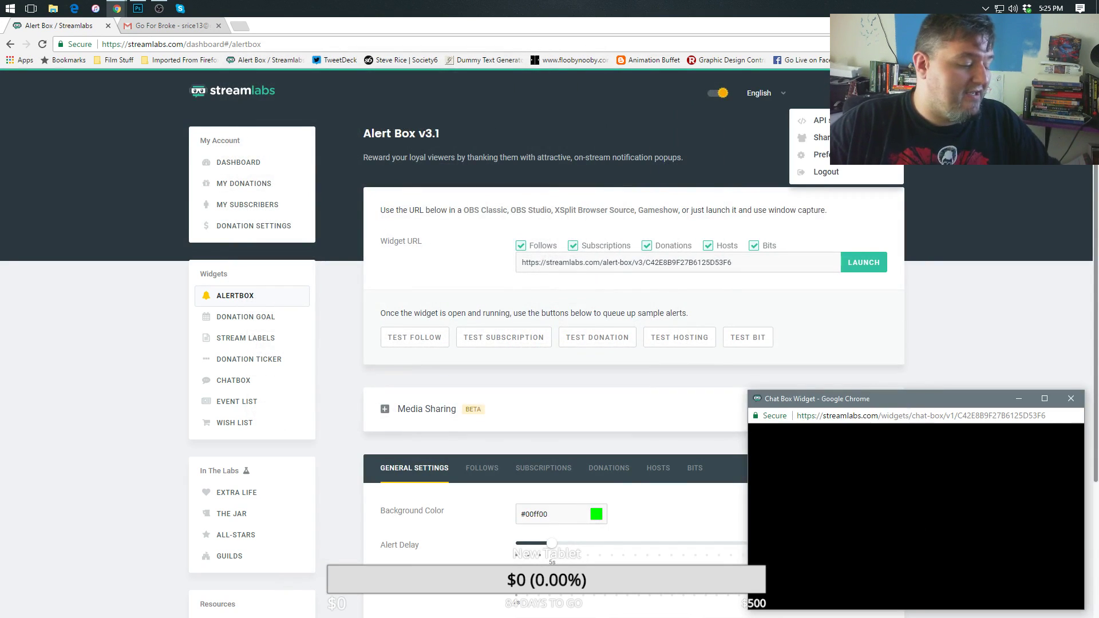
Back in Photoshop, mask more peach at the grey shape's top and along the diagonal border.
{"action": "left_click", "coordinate": [138, 8]}
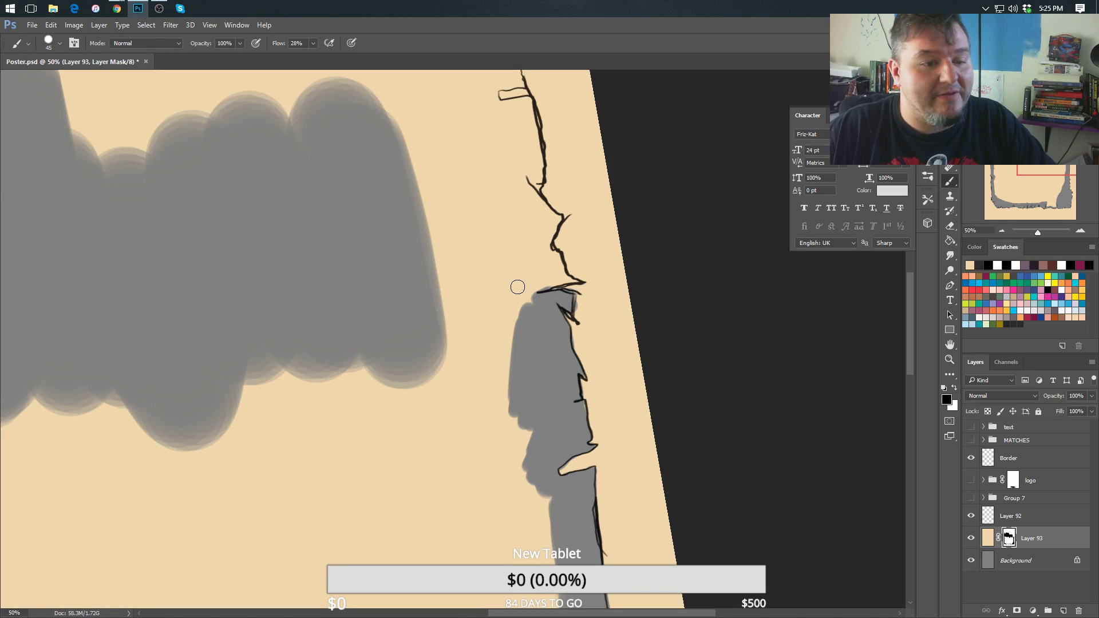
{"action": "mouse_move", "coordinate": [518, 286]}
{"action": "left_mouse_down"}
{"action": "mouse_move", "coordinate": [546, 289]}
{"action": "mouse_move", "coordinate": [552, 274]}
{"action": "mouse_move", "coordinate": [573, 280]}
{"action": "mouse_move", "coordinate": [556, 262]}
{"action": "mouse_move", "coordinate": [542, 273]}
{"action": "mouse_move", "coordinate": [518, 232]}
{"action": "mouse_move", "coordinate": [511, 323]}
{"action": "left_mouse_up"}
{"action": "left_click_drag", "start_coordinate": [507, 262], "coordinate": [497, 344]}
{"action": "left_click_drag", "start_coordinate": [509, 276], "coordinate": [488, 386]}
{"action": "mouse_move", "coordinate": [517, 327]}
{"action": "left_mouse_down"}
{"action": "mouse_move", "coordinate": [499, 409]}
{"action": "mouse_move", "coordinate": [475, 417]}
{"action": "mouse_move", "coordinate": [487, 345]}
{"action": "mouse_move", "coordinate": [461, 372]}
{"action": "mouse_move", "coordinate": [476, 347]}
{"action": "mouse_move", "coordinate": [512, 351]}
{"action": "mouse_move", "coordinate": [526, 379]}
{"action": "mouse_move", "coordinate": [582, 344]}
{"action": "mouse_move", "coordinate": [587, 327]}
{"action": "mouse_move", "coordinate": [592, 338]}
{"action": "mouse_move", "coordinate": [575, 316]}
{"action": "mouse_move", "coordinate": [548, 310]}
{"action": "mouse_move", "coordinate": [540, 361]}
{"action": "mouse_move", "coordinate": [522, 362]}
{"action": "mouse_move", "coordinate": [504, 303]}
{"action": "mouse_move", "coordinate": [493, 339]}
{"action": "mouse_move", "coordinate": [531, 345]}
{"action": "mouse_move", "coordinate": [567, 316]}
{"action": "left_mouse_up"}
{"action": "left_click_drag", "start_coordinate": [542, 277], "coordinate": [557, 256]}
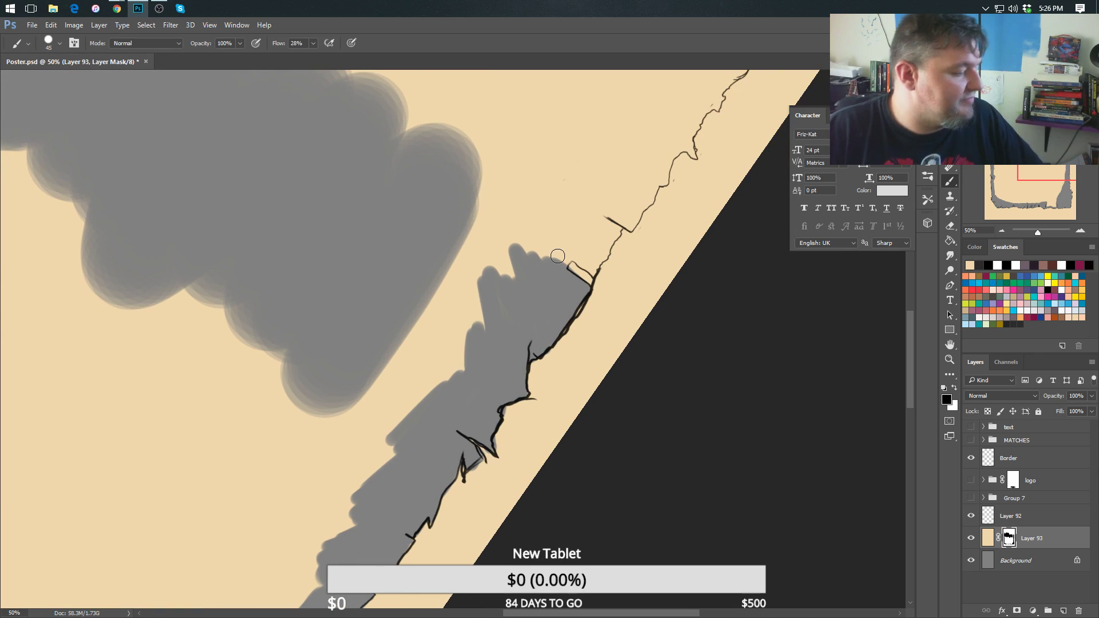
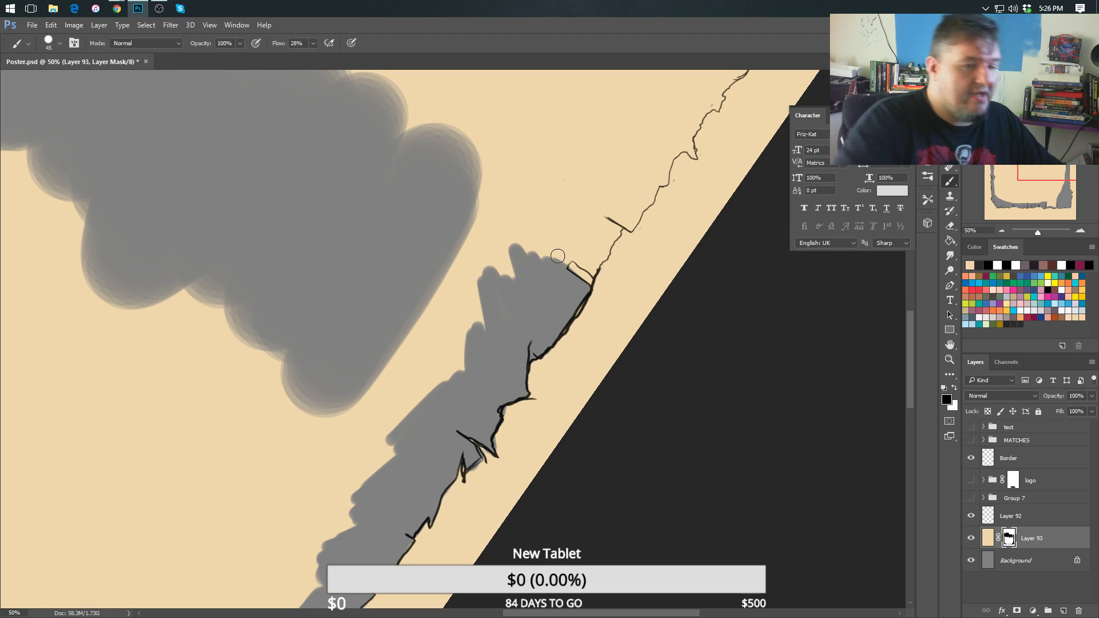
Paint grey on Layer 93's mask up to the torn border line near the fingers and along the top.
{"action": "mouse_move", "coordinate": [506, 241]}
{"action": "left_mouse_down"}
{"action": "mouse_move", "coordinate": [515, 269]}
{"action": "mouse_move", "coordinate": [479, 290]}
{"action": "mouse_move", "coordinate": [495, 278]}
{"action": "mouse_move", "coordinate": [423, 404]}
{"action": "mouse_move", "coordinate": [411, 463]}
{"action": "left_mouse_up"}
{"action": "key", "text": "bracketright"}
{"action": "key", "text": "r"}
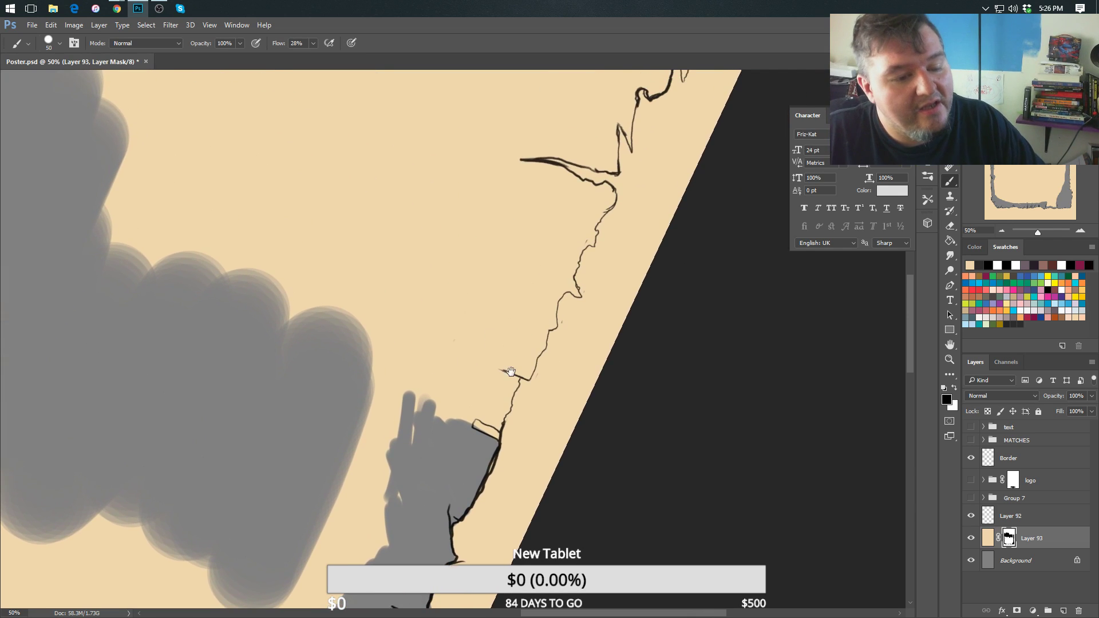
{"action": "left_click_drag", "start_coordinate": [495, 412], "coordinate": [512, 385]}
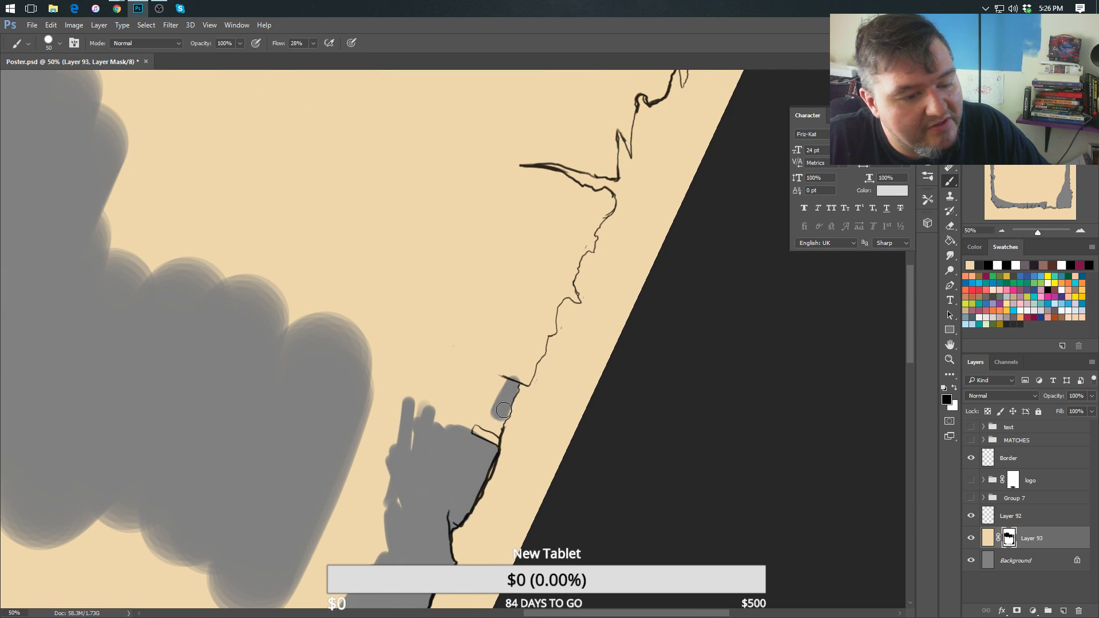
{"action": "mouse_move", "coordinate": [497, 427]}
{"action": "left_mouse_down"}
{"action": "mouse_move", "coordinate": [459, 431]}
{"action": "mouse_move", "coordinate": [497, 378]}
{"action": "mouse_move", "coordinate": [496, 396]}
{"action": "mouse_move", "coordinate": [490, 406]}
{"action": "mouse_move", "coordinate": [493, 367]}
{"action": "mouse_move", "coordinate": [441, 426]}
{"action": "mouse_move", "coordinate": [436, 401]}
{"action": "mouse_move", "coordinate": [407, 412]}
{"action": "left_mouse_up"}
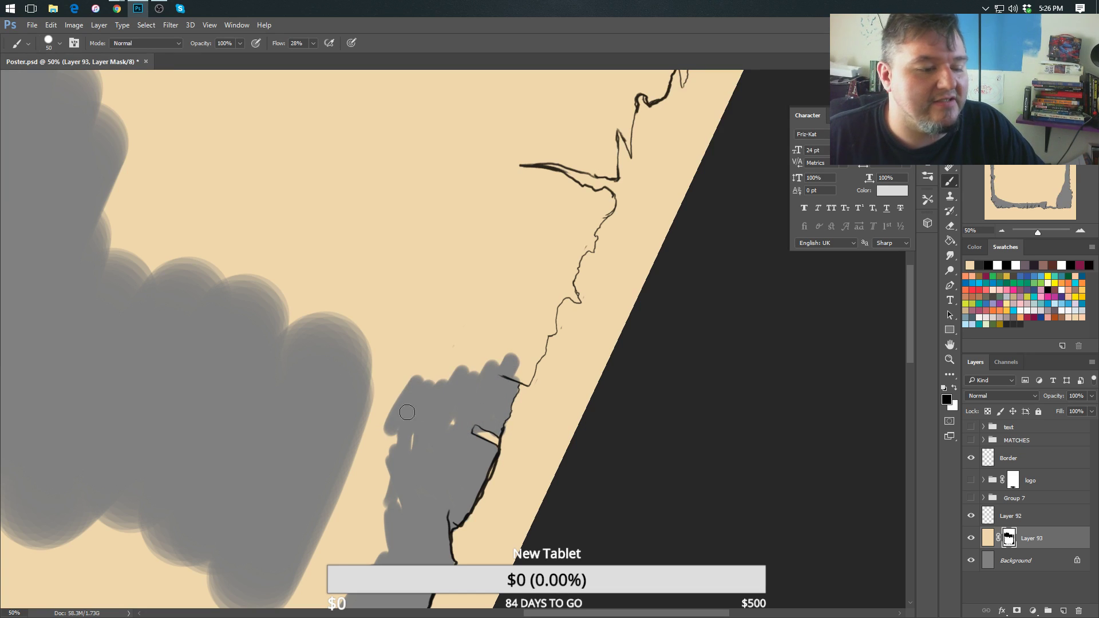
{"action": "left_click_drag", "start_coordinate": [405, 339], "coordinate": [416, 383]}
{"action": "left_click_drag", "start_coordinate": [471, 345], "coordinate": [338, 458]}
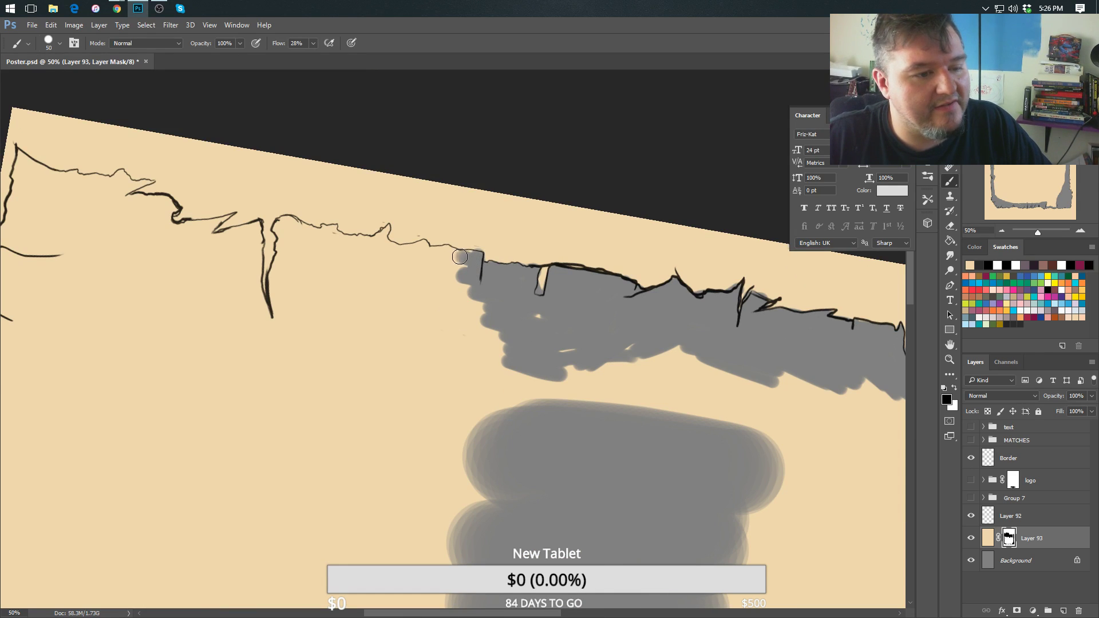
{"action": "left_click_drag", "start_coordinate": [459, 257], "coordinate": [399, 250]}
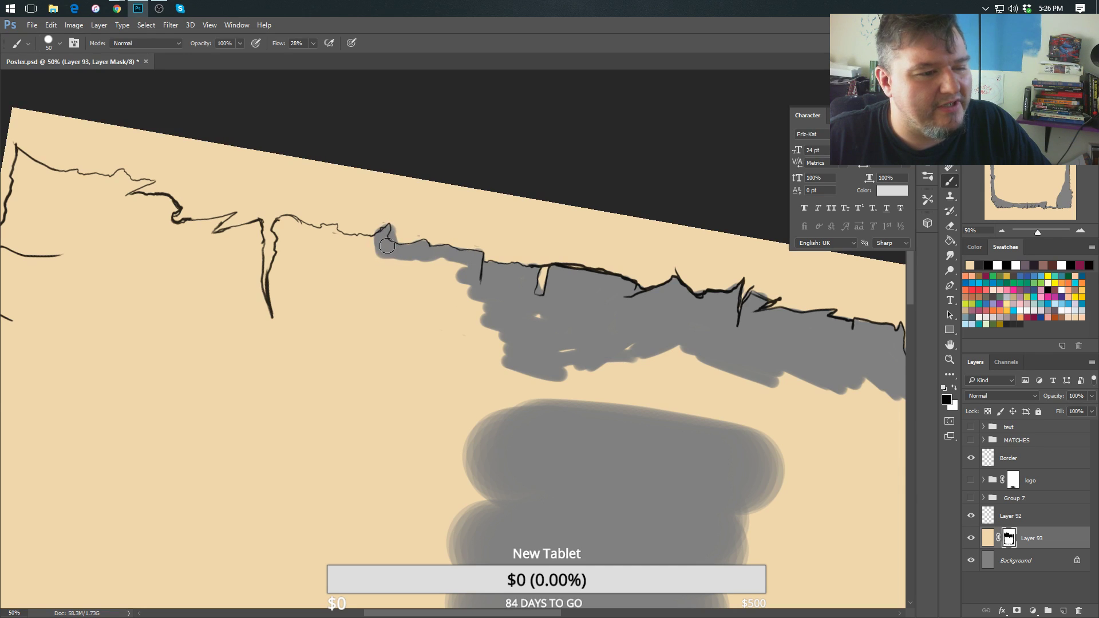
Rotate the view about 60° and paint grey down the border line, filling a large area with a doubled brush.
{"action": "key", "text": "r"}
{"action": "left_click_drag", "start_coordinate": [254, 203], "coordinate": [419, 292]}
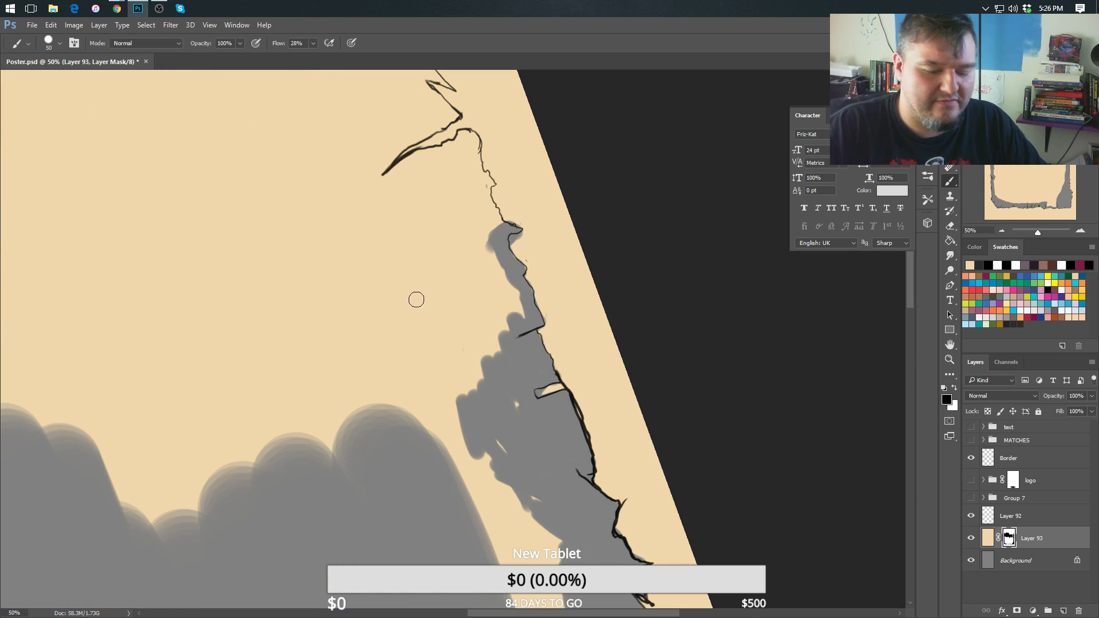
{"action": "left_click_drag", "start_coordinate": [467, 139], "coordinate": [462, 139]}
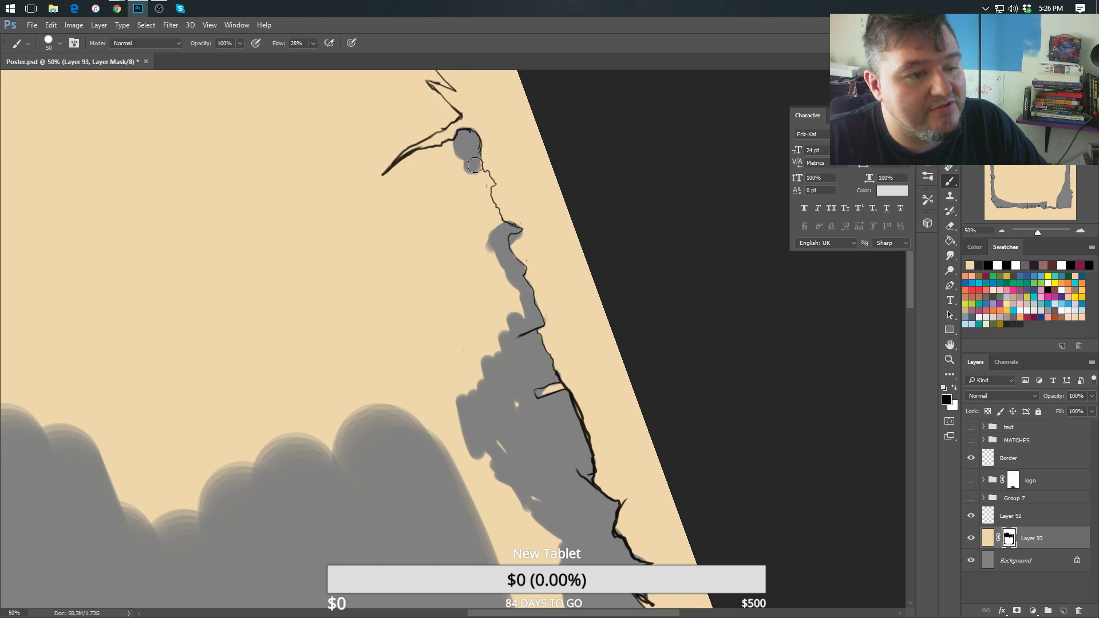
{"action": "left_click_drag", "start_coordinate": [484, 177], "coordinate": [486, 280]}
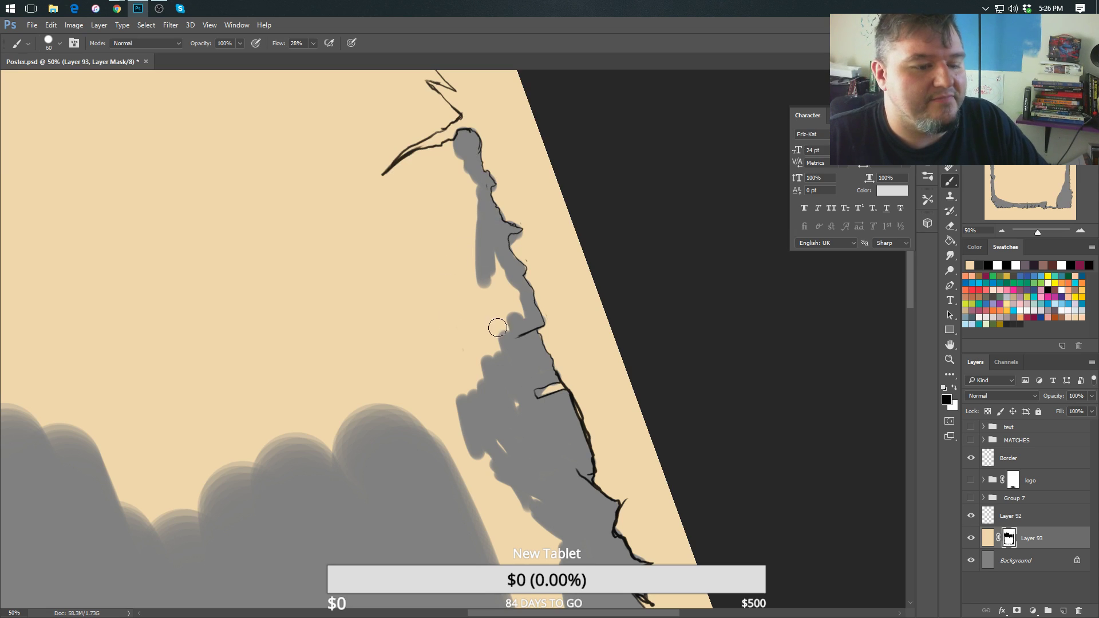
{"action": "key", "text": "bracketright"}
{"action": "key", "text": "bracketright"}
{"action": "key", "text": "bracketright"}
{"action": "key", "text": "bracketright"}
{"action": "key", "text": "bracketright"}
{"action": "mouse_move", "coordinate": [501, 470]}
{"action": "left_mouse_down"}
{"action": "mouse_move", "coordinate": [549, 486]}
{"action": "mouse_move", "coordinate": [471, 537]}
{"action": "mouse_move", "coordinate": [470, 357]}
{"action": "mouse_move", "coordinate": [395, 450]}
{"action": "mouse_move", "coordinate": [381, 424]}
{"action": "mouse_move", "coordinate": [446, 280]}
{"action": "mouse_move", "coordinate": [461, 282]}
{"action": "mouse_move", "coordinate": [492, 253]}
{"action": "mouse_move", "coordinate": [519, 306]}
{"action": "mouse_move", "coordinate": [500, 336]}
{"action": "mouse_move", "coordinate": [465, 295]}
{"action": "mouse_move", "coordinate": [416, 340]}
{"action": "mouse_move", "coordinate": [438, 490]}
{"action": "mouse_move", "coordinate": [465, 462]}
{"action": "mouse_move", "coordinate": [386, 349]}
{"action": "mouse_move", "coordinate": [410, 296]}
{"action": "mouse_move", "coordinate": [427, 473]}
{"action": "left_mouse_up"}
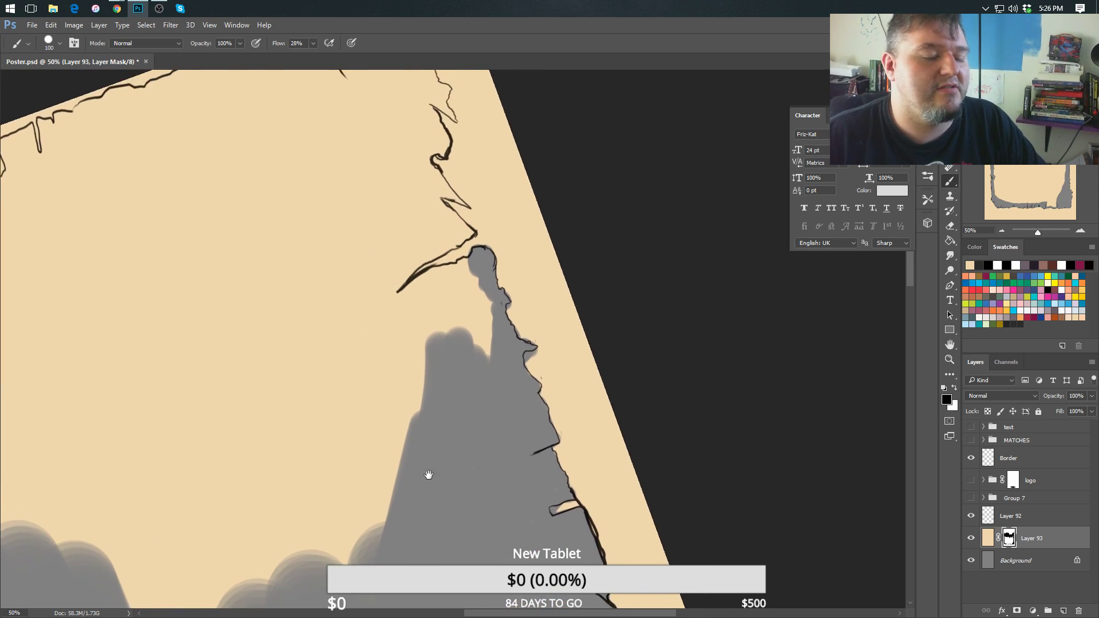
With a smaller brush, paint grey along the torn line around the top-left corner and down the zigzag.
{"action": "left_click_drag", "start_coordinate": [428, 344], "coordinate": [488, 347]}
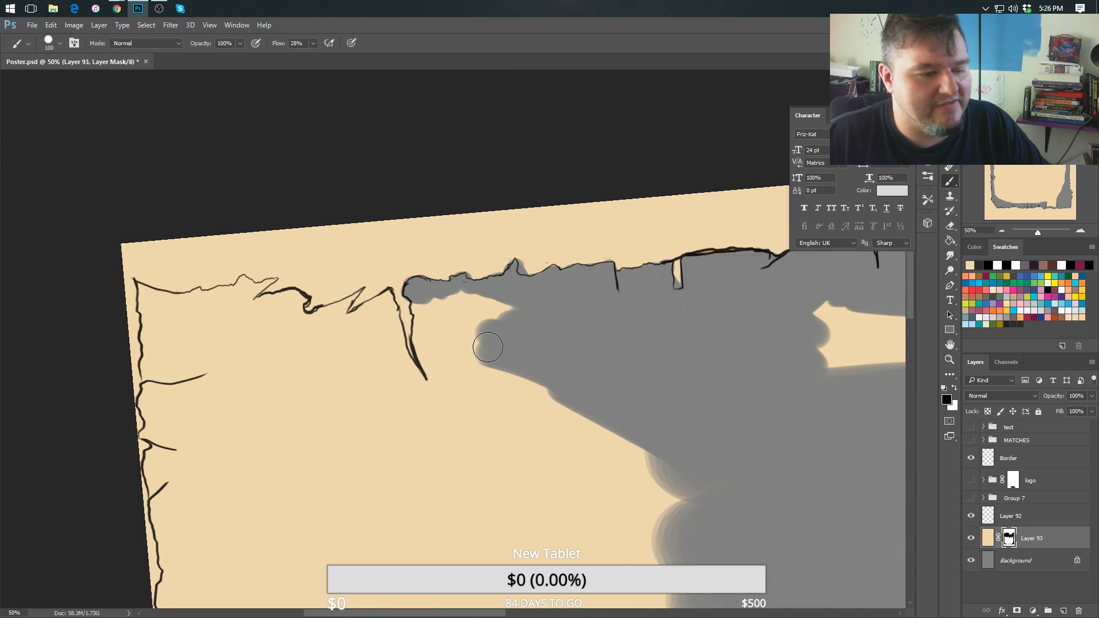
{"action": "key", "text": "bracketleft"}
{"action": "key", "text": "bracketleft"}
{"action": "key", "text": "bracketleft"}
{"action": "mouse_move", "coordinate": [430, 298]}
{"action": "left_mouse_down"}
{"action": "mouse_move", "coordinate": [433, 373]}
{"action": "mouse_move", "coordinate": [440, 341]}
{"action": "mouse_move", "coordinate": [445, 358]}
{"action": "mouse_move", "coordinate": [457, 355]}
{"action": "mouse_move", "coordinate": [466, 282]}
{"action": "mouse_move", "coordinate": [515, 337]}
{"action": "left_mouse_up"}
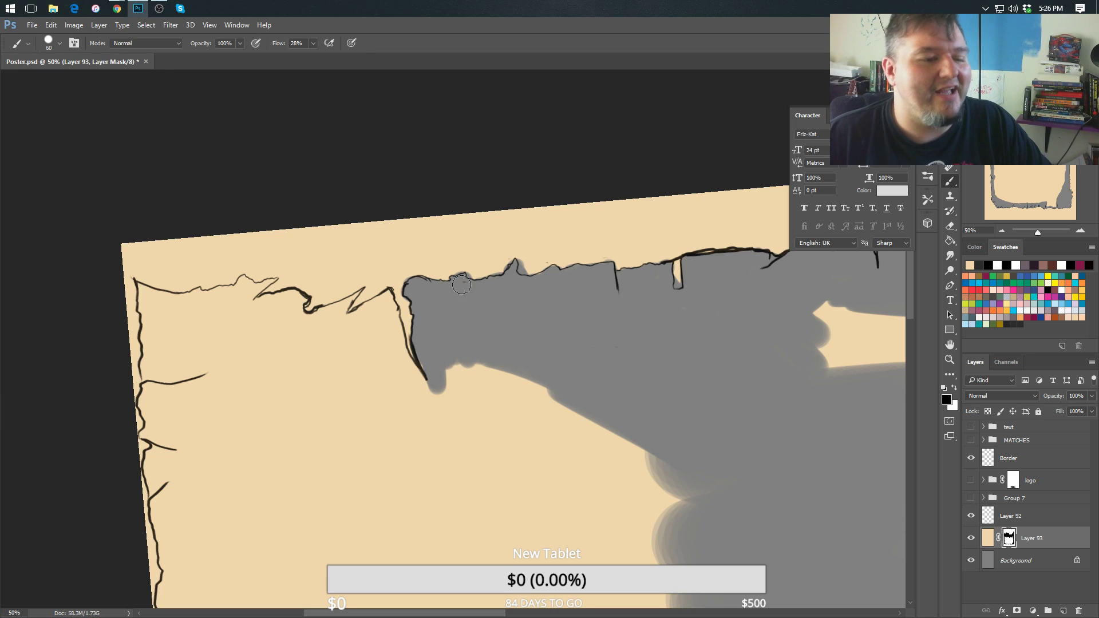
{"action": "mouse_move", "coordinate": [353, 412]}
{"action": "left_mouse_down"}
{"action": "mouse_move", "coordinate": [400, 363]}
{"action": "mouse_move", "coordinate": [410, 418]}
{"action": "left_mouse_up"}
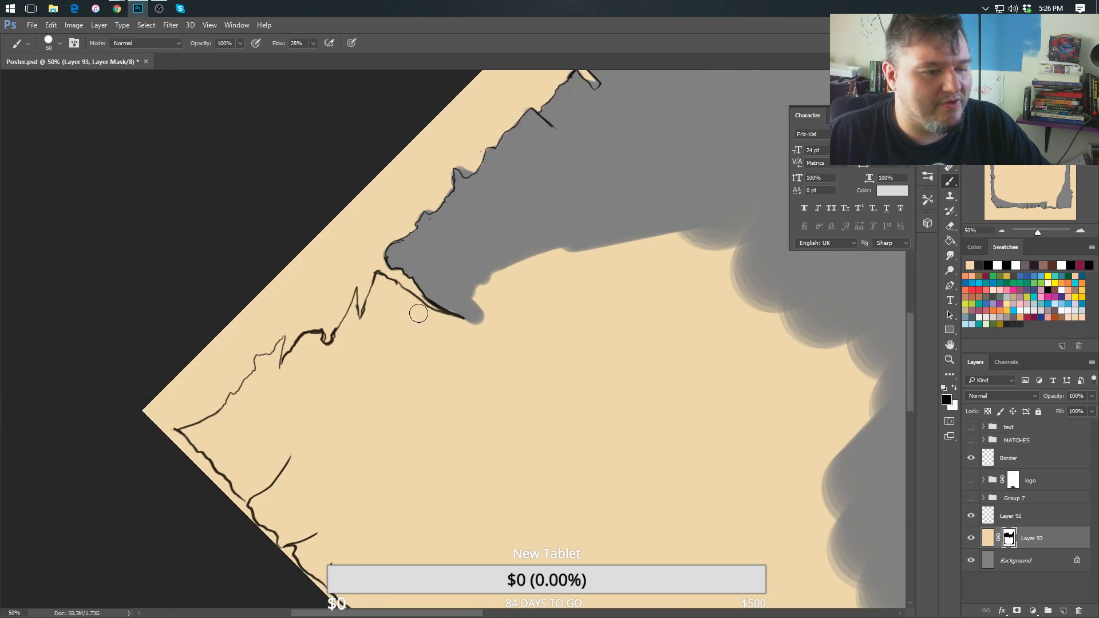
{"action": "key", "text": "bracketleft"}
{"action": "mouse_move", "coordinate": [418, 313]}
{"action": "left_mouse_down"}
{"action": "mouse_move", "coordinate": [366, 330]}
{"action": "mouse_move", "coordinate": [371, 295]}
{"action": "mouse_move", "coordinate": [371, 303]}
{"action": "mouse_move", "coordinate": [468, 318]}
{"action": "mouse_move", "coordinate": [442, 338]}
{"action": "left_mouse_up"}
{"action": "left_click_drag", "start_coordinate": [366, 332], "coordinate": [347, 357]}
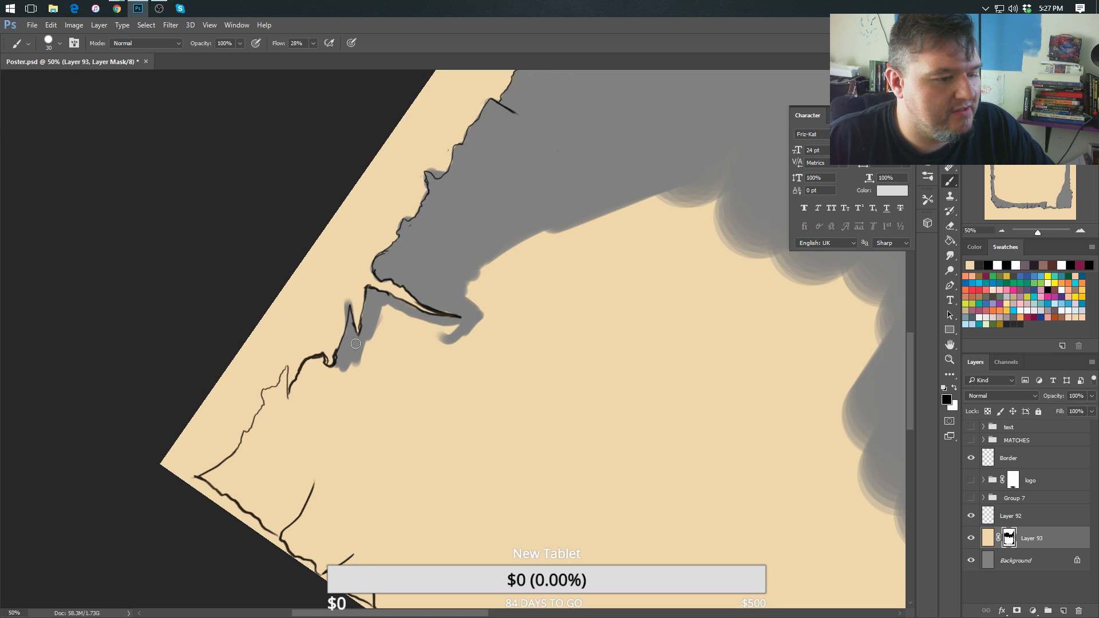
{"action": "mouse_move", "coordinate": [355, 343]}
{"action": "left_mouse_down"}
{"action": "mouse_move", "coordinate": [345, 384]}
{"action": "mouse_move", "coordinate": [380, 362]}
{"action": "mouse_move", "coordinate": [418, 444]}
{"action": "mouse_move", "coordinate": [444, 434]}
{"action": "left_mouse_up"}
Continue grey mask paint down the left edge, filling around the hook and the small blob.
{"action": "key", "text": "r"}
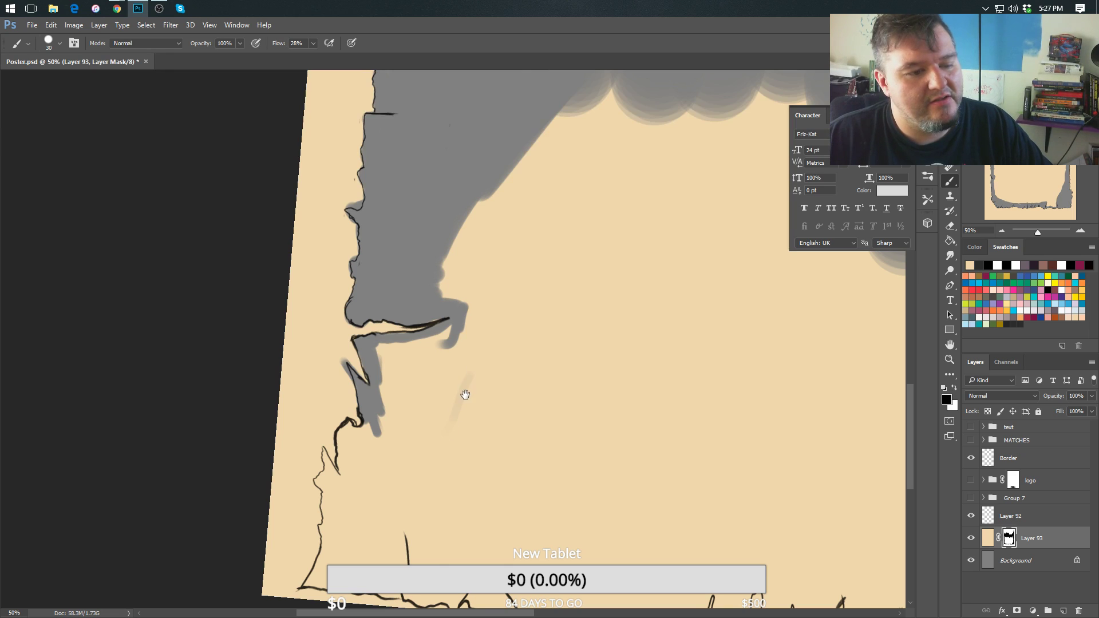
{"action": "mouse_move", "coordinate": [465, 395]}
{"action": "left_mouse_down"}
{"action": "mouse_move", "coordinate": [481, 290]}
{"action": "mouse_move", "coordinate": [493, 298]}
{"action": "left_mouse_up"}
{"action": "mouse_move", "coordinate": [393, 332]}
{"action": "left_mouse_down"}
{"action": "mouse_move", "coordinate": [371, 355]}
{"action": "mouse_move", "coordinate": [370, 335]}
{"action": "mouse_move", "coordinate": [361, 347]}
{"action": "mouse_move", "coordinate": [380, 390]}
{"action": "mouse_move", "coordinate": [403, 293]}
{"action": "mouse_move", "coordinate": [396, 254]}
{"action": "mouse_move", "coordinate": [469, 232]}
{"action": "mouse_move", "coordinate": [469, 249]}
{"action": "mouse_move", "coordinate": [449, 250]}
{"action": "mouse_move", "coordinate": [400, 305]}
{"action": "mouse_move", "coordinate": [401, 265]}
{"action": "mouse_move", "coordinate": [404, 349]}
{"action": "left_mouse_up"}
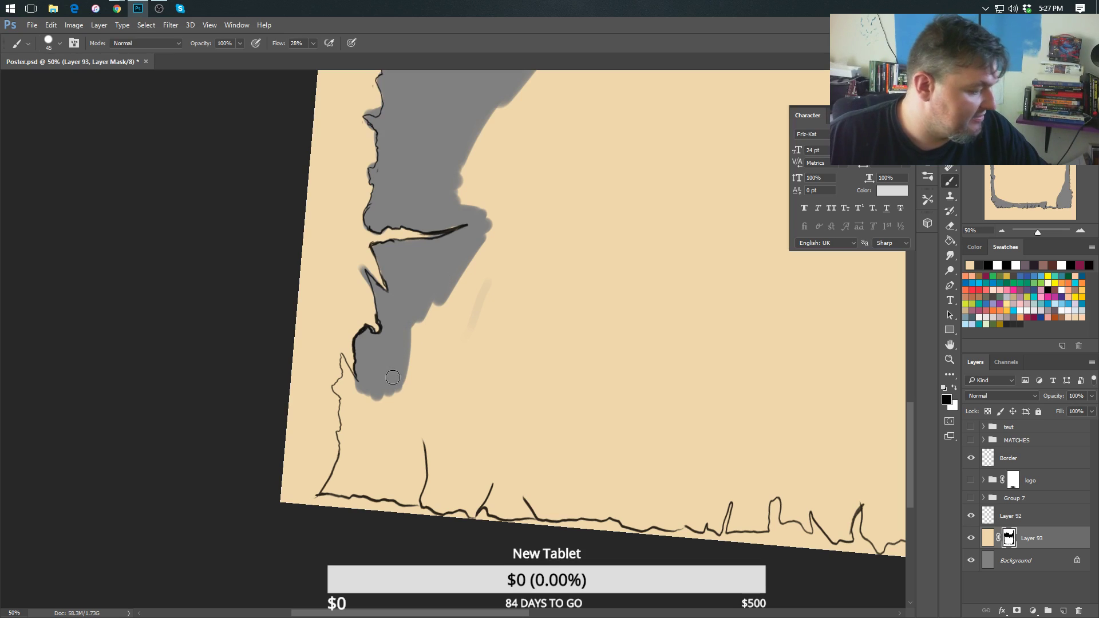
{"action": "left_click_drag", "start_coordinate": [381, 404], "coordinate": [365, 409]}
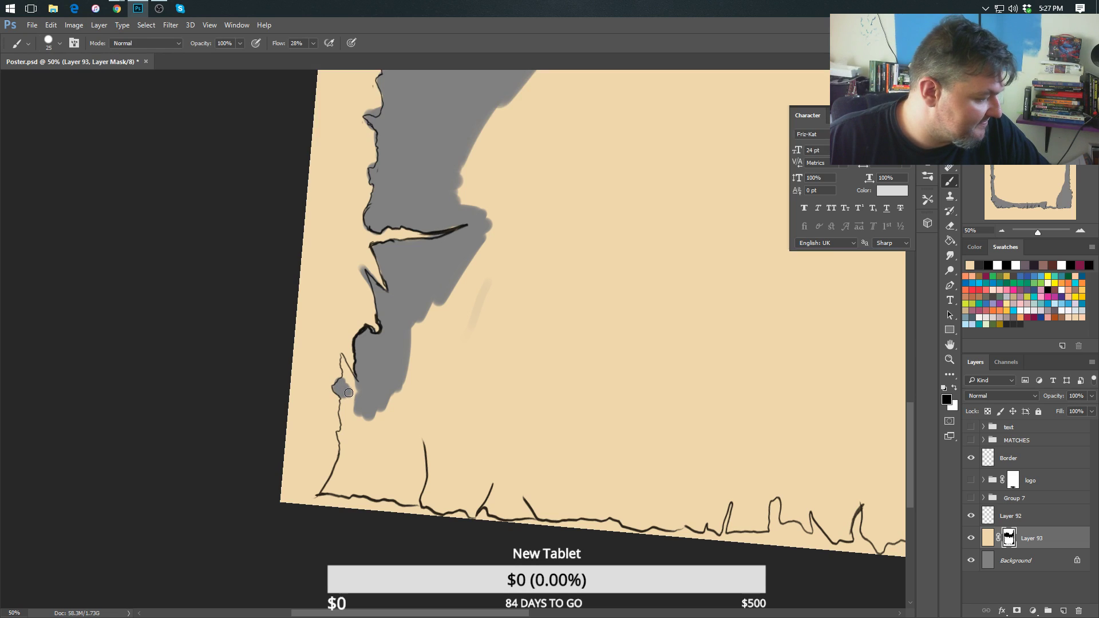
{"action": "mouse_move", "coordinate": [343, 385]}
{"action": "left_mouse_down"}
{"action": "mouse_move", "coordinate": [340, 356]}
{"action": "mouse_move", "coordinate": [358, 440]}
{"action": "mouse_move", "coordinate": [365, 420]}
{"action": "mouse_move", "coordinate": [352, 439]}
{"action": "left_mouse_up"}
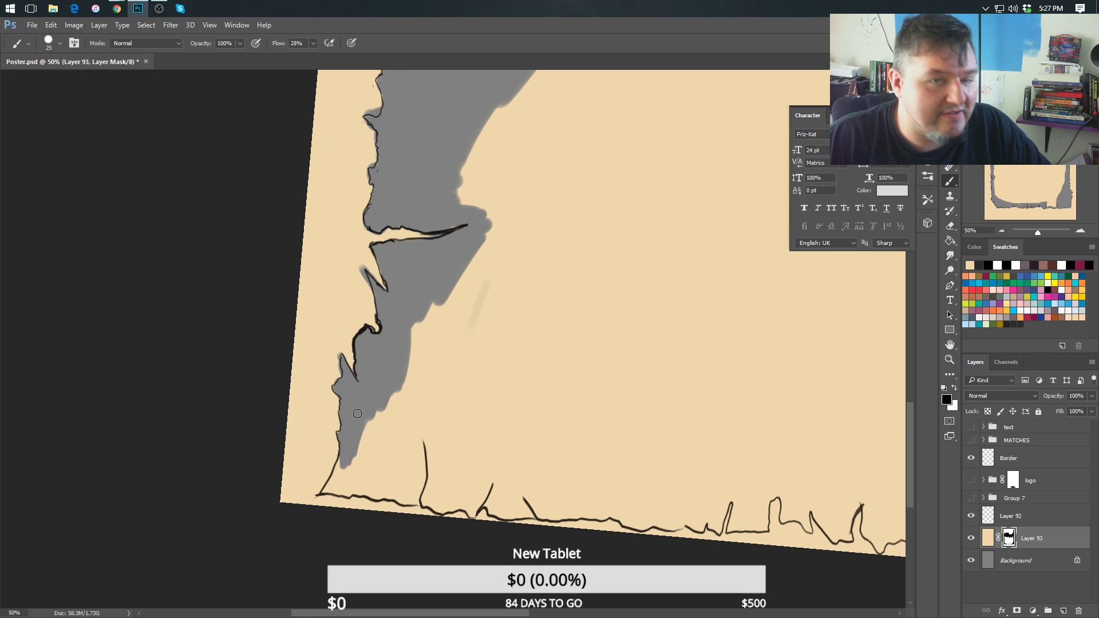
{"action": "left_click_drag", "start_coordinate": [397, 435], "coordinate": [418, 321]}
{"action": "key", "text": "]"}
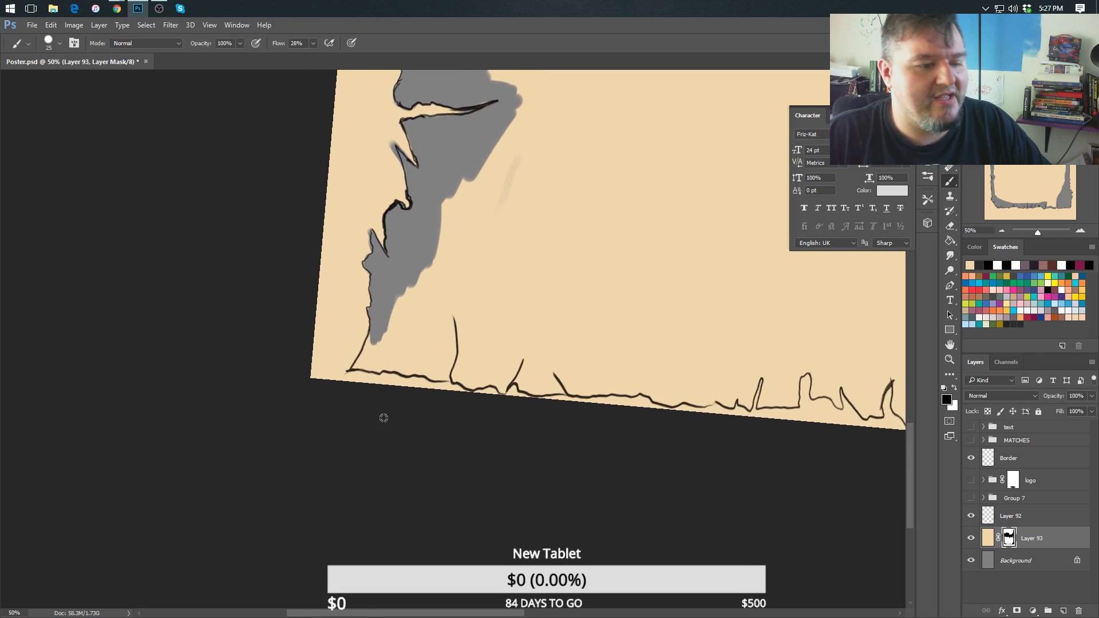
{"action": "left_click_drag", "start_coordinate": [383, 418], "coordinate": [449, 440]}
{"action": "mouse_move", "coordinate": [444, 372]}
{"action": "left_mouse_down"}
{"action": "mouse_move", "coordinate": [493, 352]}
{"action": "mouse_move", "coordinate": [477, 409]}
{"action": "mouse_move", "coordinate": [475, 365]}
{"action": "mouse_move", "coordinate": [446, 404]}
{"action": "mouse_move", "coordinate": [457, 314]}
{"action": "mouse_move", "coordinate": [493, 340]}
{"action": "mouse_move", "coordinate": [507, 295]}
{"action": "left_mouse_up"}
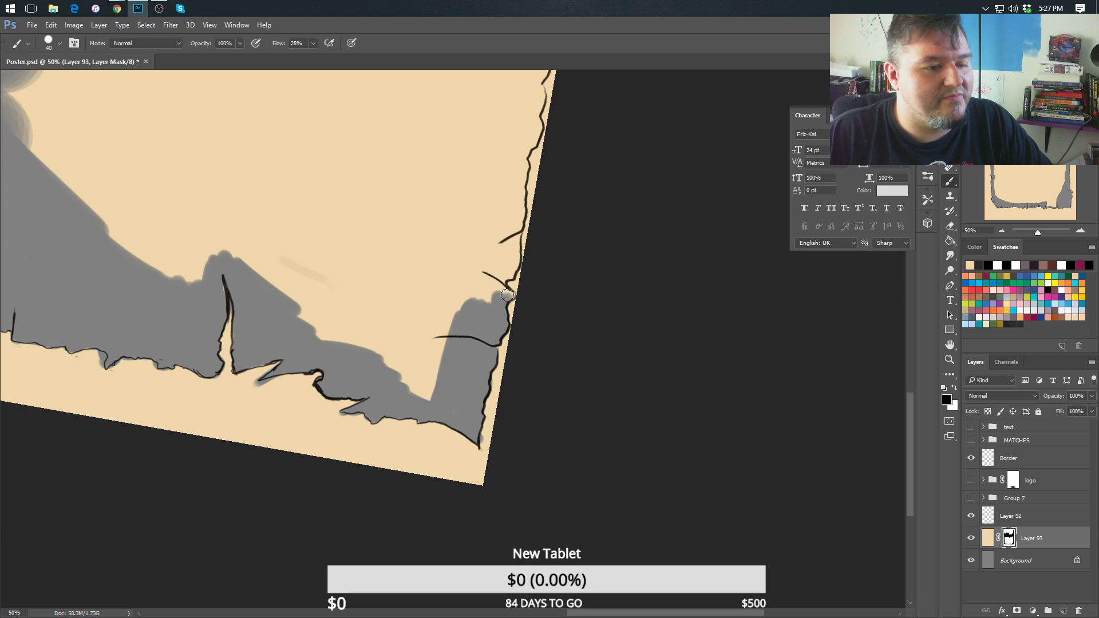
Fill grey into the next corner of the poster beside the border with a slightly larger brush.
{"action": "left_click_drag", "start_coordinate": [204, 208], "coordinate": [205, 209]}
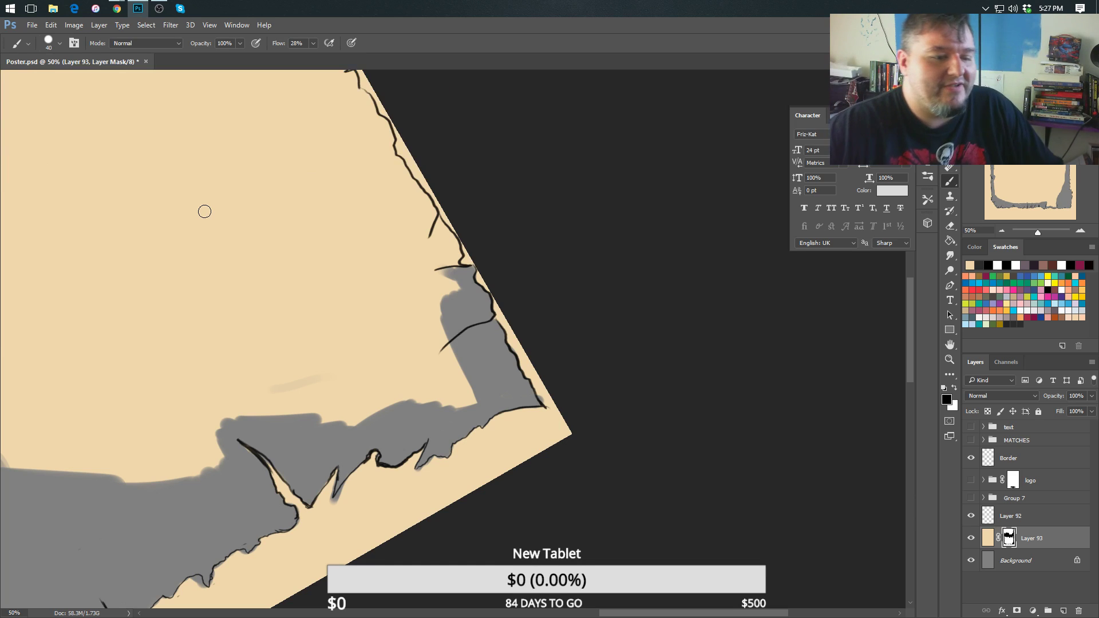
{"action": "key", "text": "bracketright"}
{"action": "key", "text": "bracketright"}
{"action": "key", "text": "bracketright"}
{"action": "key", "text": "bracketright"}
{"action": "mouse_move", "coordinate": [478, 404]}
{"action": "left_mouse_down"}
{"action": "mouse_move", "coordinate": [447, 367]}
{"action": "mouse_move", "coordinate": [419, 401]}
{"action": "mouse_move", "coordinate": [424, 321]}
{"action": "mouse_move", "coordinate": [358, 415]}
{"action": "left_mouse_up"}
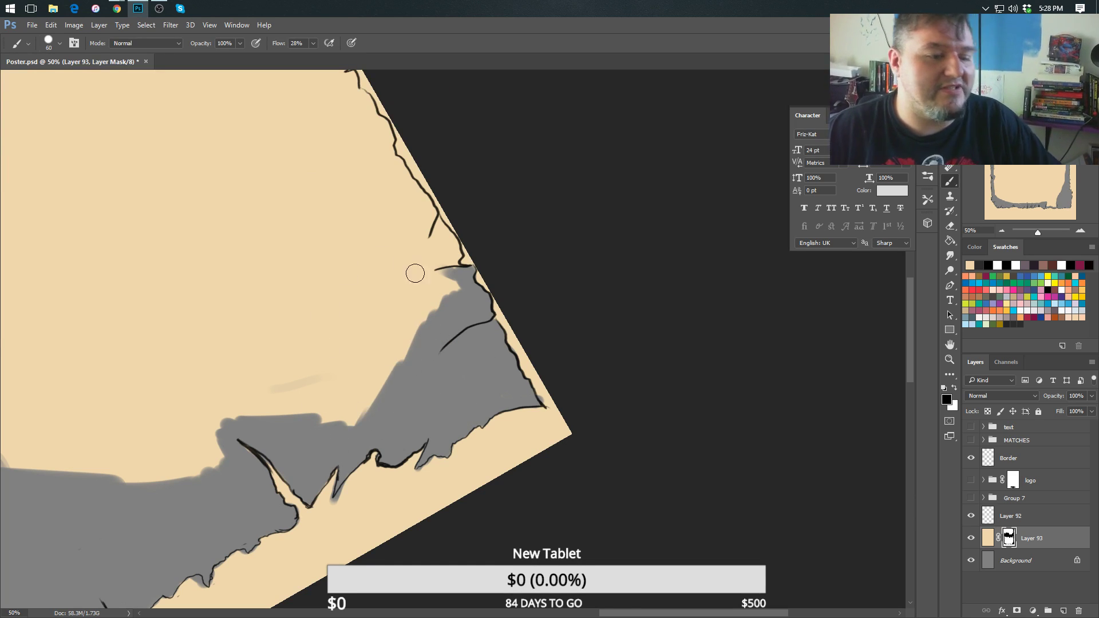
{"action": "mouse_move", "coordinate": [378, 364]}
{"action": "left_mouse_down"}
{"action": "mouse_move", "coordinate": [397, 422]}
{"action": "mouse_move", "coordinate": [385, 363]}
{"action": "mouse_move", "coordinate": [417, 201]}
{"action": "mouse_move", "coordinate": [455, 203]}
{"action": "mouse_move", "coordinate": [458, 186]}
{"action": "mouse_move", "coordinate": [468, 220]}
{"action": "mouse_move", "coordinate": [451, 290]}
{"action": "mouse_move", "coordinate": [469, 268]}
{"action": "mouse_move", "coordinate": [492, 367]}
{"action": "mouse_move", "coordinate": [487, 342]}
{"action": "mouse_move", "coordinate": [481, 380]}
{"action": "mouse_move", "coordinate": [452, 320]}
{"action": "mouse_move", "coordinate": [349, 476]}
{"action": "mouse_move", "coordinate": [304, 501]}
{"action": "mouse_move", "coordinate": [300, 452]}
{"action": "mouse_move", "coordinate": [400, 404]}
{"action": "mouse_move", "coordinate": [428, 321]}
{"action": "mouse_move", "coordinate": [421, 367]}
{"action": "left_mouse_up"}
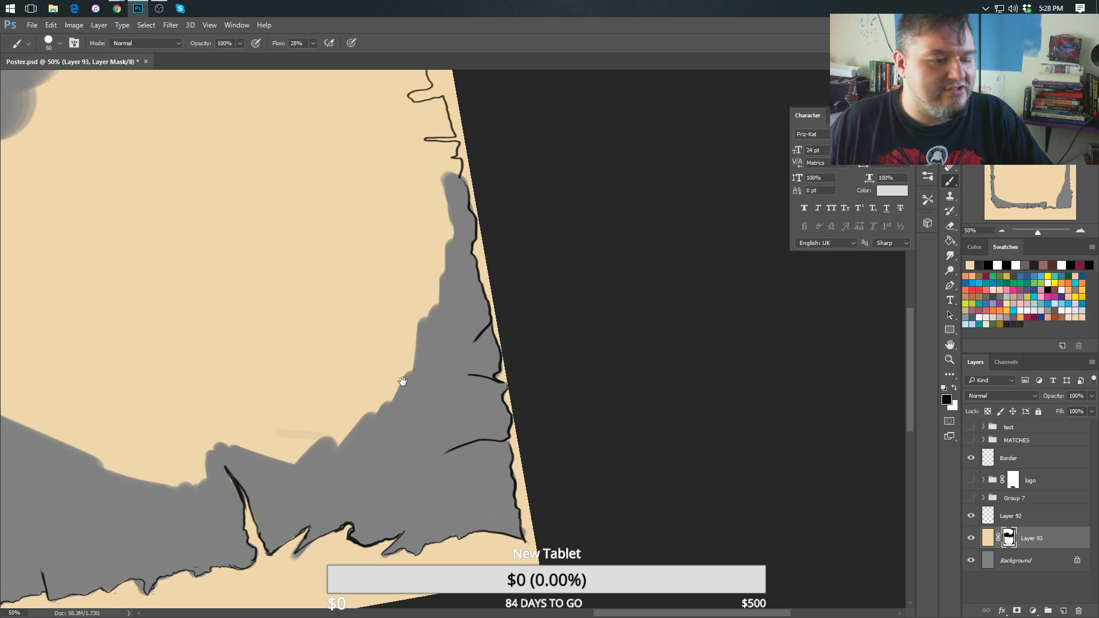
{"action": "scroll", "coordinate": [380, 277], "scroll_direction": "up", "scroll_amount": 5}
Turn the view around about 180° and extend a widened grey strip along the slanted border edge.
{"action": "left_click_drag", "start_coordinate": [284, 346], "coordinate": [416, 442]}
{"action": "key", "text": "bracketleft"}
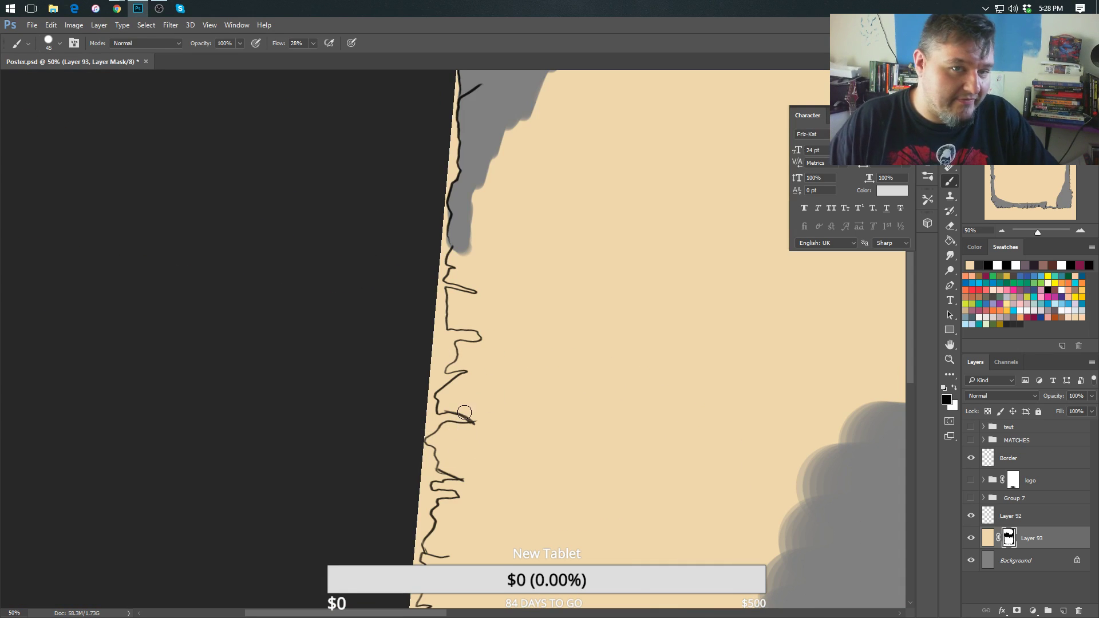
{"action": "mouse_move", "coordinate": [471, 255]}
{"action": "left_mouse_down"}
{"action": "mouse_move", "coordinate": [467, 273]}
{"action": "mouse_move", "coordinate": [457, 254]}
{"action": "left_mouse_up"}
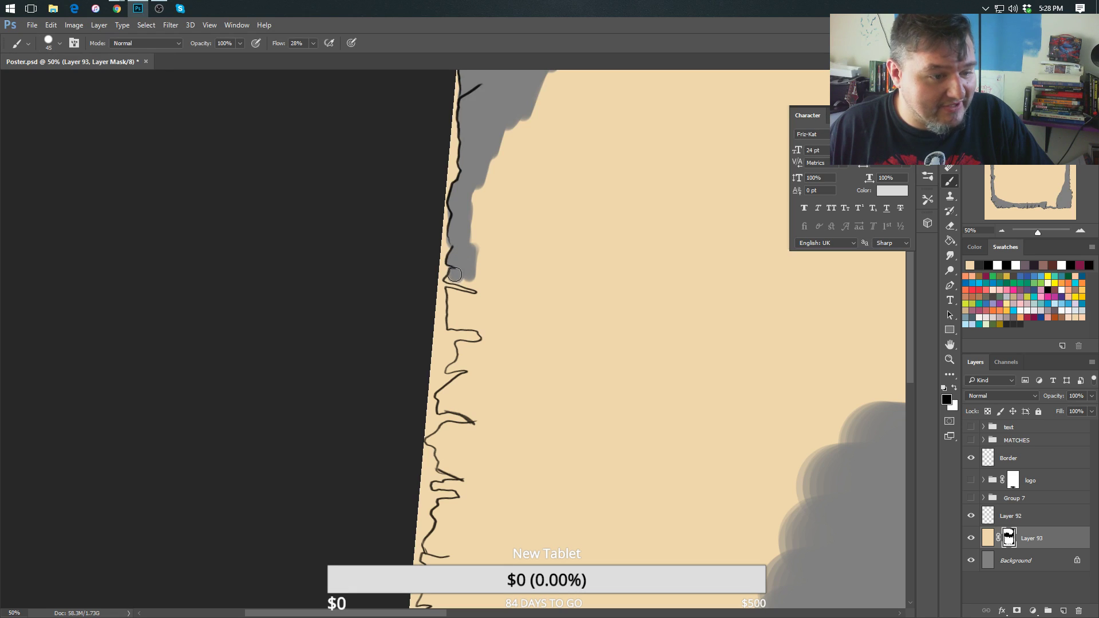
{"action": "mouse_move", "coordinate": [479, 285]}
{"action": "left_mouse_down"}
{"action": "mouse_move", "coordinate": [475, 223]}
{"action": "mouse_move", "coordinate": [486, 271]}
{"action": "left_mouse_up"}
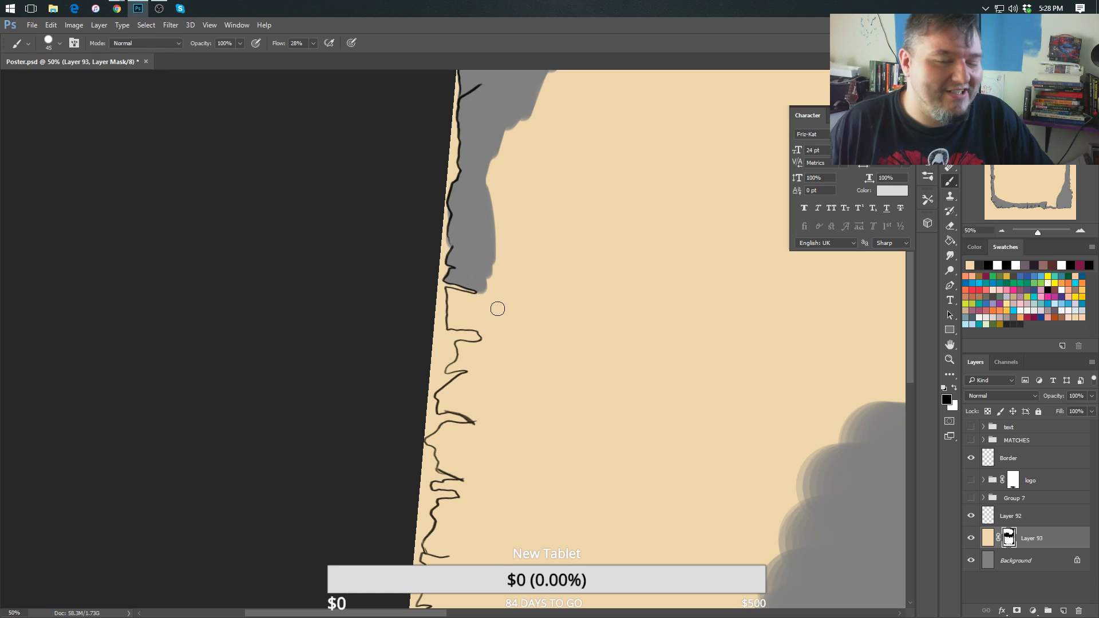
{"action": "left_click_drag", "start_coordinate": [498, 395], "coordinate": [486, 372]}
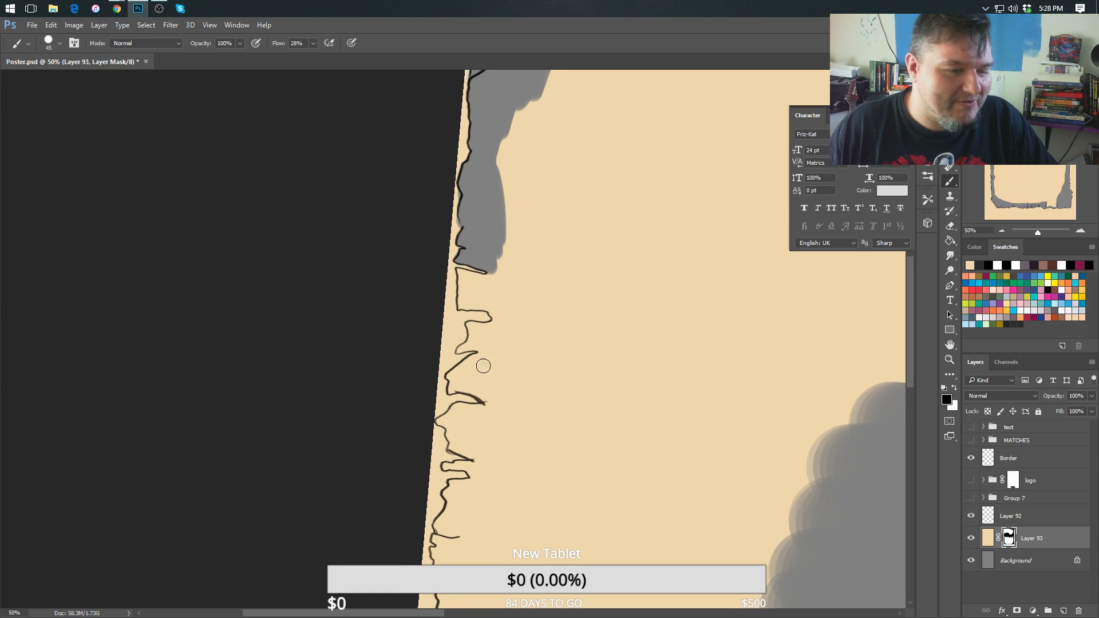
{"action": "mouse_move", "coordinate": [484, 286]}
{"action": "left_mouse_down"}
{"action": "mouse_move", "coordinate": [431, 351]}
{"action": "mouse_move", "coordinate": [437, 308]}
{"action": "mouse_move", "coordinate": [426, 318]}
{"action": "mouse_move", "coordinate": [408, 286]}
{"action": "mouse_move", "coordinate": [422, 315]}
{"action": "mouse_move", "coordinate": [431, 278]}
{"action": "mouse_move", "coordinate": [402, 284]}
{"action": "mouse_move", "coordinate": [366, 240]}
{"action": "mouse_move", "coordinate": [404, 232]}
{"action": "mouse_move", "coordinate": [435, 278]}
{"action": "mouse_move", "coordinate": [453, 264]}
{"action": "mouse_move", "coordinate": [451, 294]}
{"action": "left_mouse_up"}
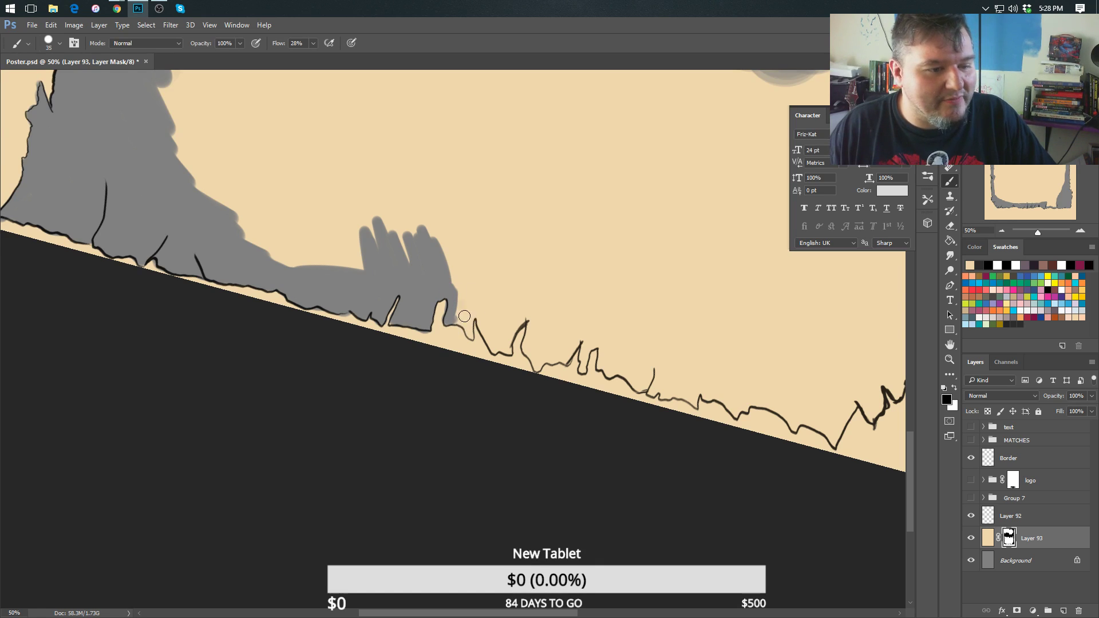
Paint grey along the inside of the lower-left torn edge, rotating the view about 95°.
{"action": "mouse_move", "coordinate": [463, 296]}
{"action": "left_mouse_down"}
{"action": "mouse_move", "coordinate": [456, 285]}
{"action": "mouse_move", "coordinate": [471, 330]}
{"action": "left_mouse_up"}
{"action": "key", "text": "bracketleft"}
{"action": "key", "text": "bracketleft"}
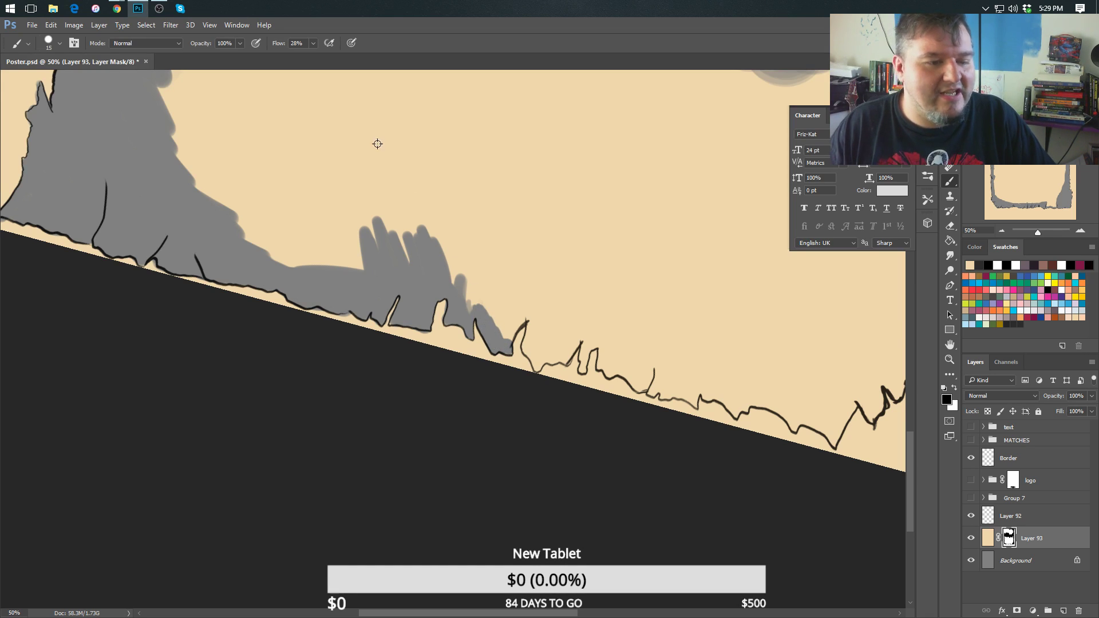
{"action": "mouse_move", "coordinate": [374, 69]}
{"action": "left_mouse_down"}
{"action": "mouse_move", "coordinate": [393, 284]}
{"action": "mouse_move", "coordinate": [407, 319]}
{"action": "mouse_move", "coordinate": [447, 286]}
{"action": "mouse_move", "coordinate": [426, 264]}
{"action": "mouse_move", "coordinate": [412, 344]}
{"action": "mouse_move", "coordinate": [406, 269]}
{"action": "mouse_move", "coordinate": [399, 307]}
{"action": "mouse_move", "coordinate": [372, 309]}
{"action": "mouse_move", "coordinate": [350, 385]}
{"action": "left_mouse_up"}
{"action": "key", "text": "bracketright"}
{"action": "key", "text": "bracketright"}
{"action": "mouse_move", "coordinate": [392, 458]}
{"action": "left_mouse_down"}
{"action": "mouse_move", "coordinate": [394, 503]}
{"action": "mouse_move", "coordinate": [385, 498]}
{"action": "mouse_move", "coordinate": [364, 547]}
{"action": "mouse_move", "coordinate": [379, 463]}
{"action": "left_mouse_up"}
{"action": "mouse_move", "coordinate": [371, 415]}
{"action": "left_mouse_down"}
{"action": "mouse_move", "coordinate": [350, 400]}
{"action": "mouse_move", "coordinate": [333, 432]}
{"action": "mouse_move", "coordinate": [341, 389]}
{"action": "left_mouse_up"}
Widen the grey with a smaller brush along the upper-left edge, then move to the next border stretch.
{"action": "key", "text": "r"}
{"action": "mouse_move", "coordinate": [369, 302]}
{"action": "left_mouse_down"}
{"action": "mouse_move", "coordinate": [321, 317]}
{"action": "mouse_move", "coordinate": [319, 375]}
{"action": "mouse_move", "coordinate": [332, 398]}
{"action": "left_mouse_up"}
{"action": "key", "text": "bracketleft"}
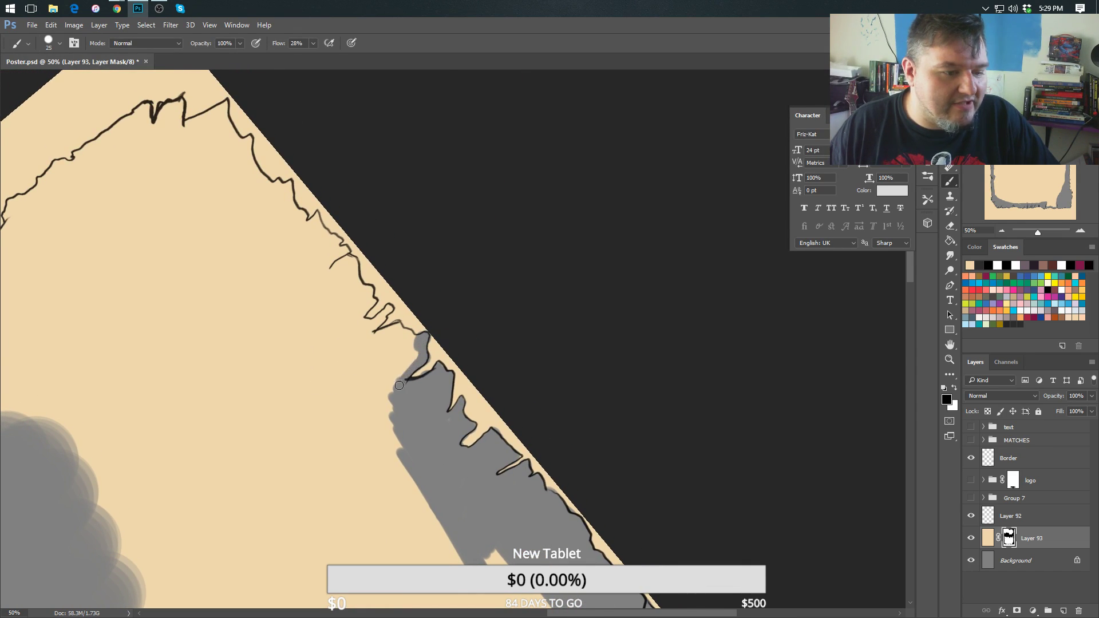
{"action": "left_click_drag", "start_coordinate": [399, 386], "coordinate": [379, 334]}
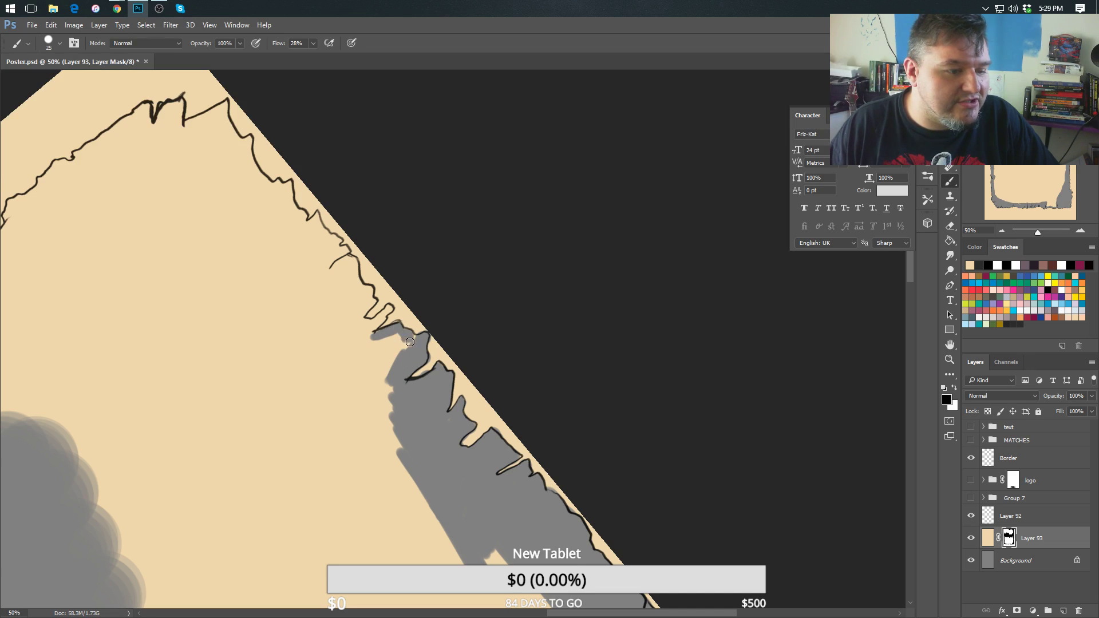
{"action": "mouse_move", "coordinate": [399, 371]}
{"action": "left_mouse_down"}
{"action": "mouse_move", "coordinate": [382, 344]}
{"action": "mouse_move", "coordinate": [372, 358]}
{"action": "mouse_move", "coordinate": [368, 345]}
{"action": "mouse_move", "coordinate": [389, 310]}
{"action": "left_mouse_up"}
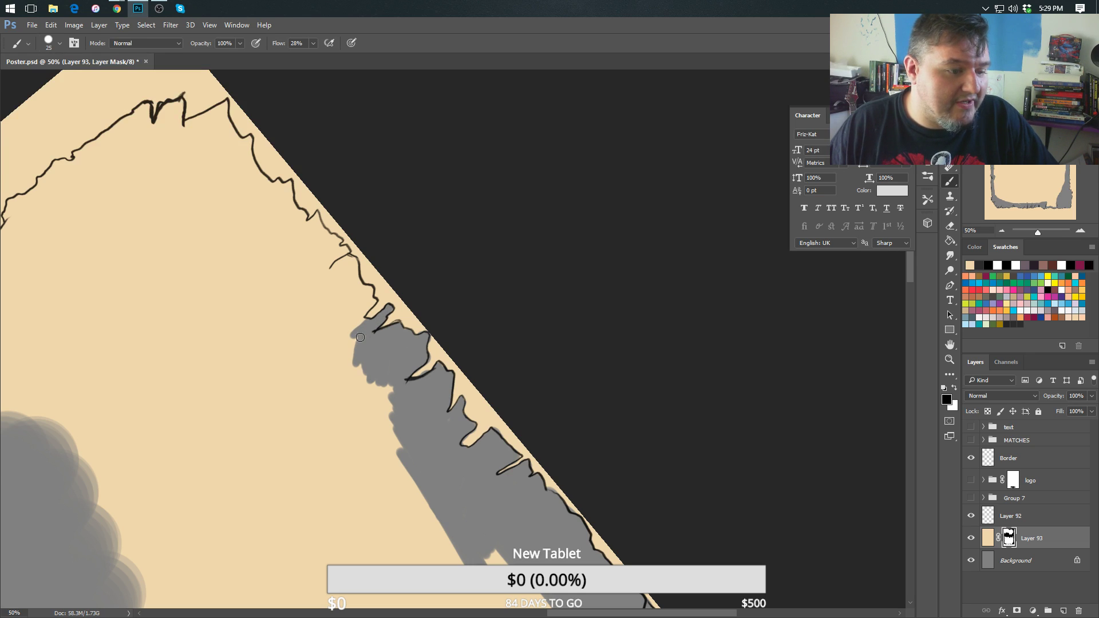
{"action": "left_click_drag", "start_coordinate": [361, 337], "coordinate": [485, 450]}
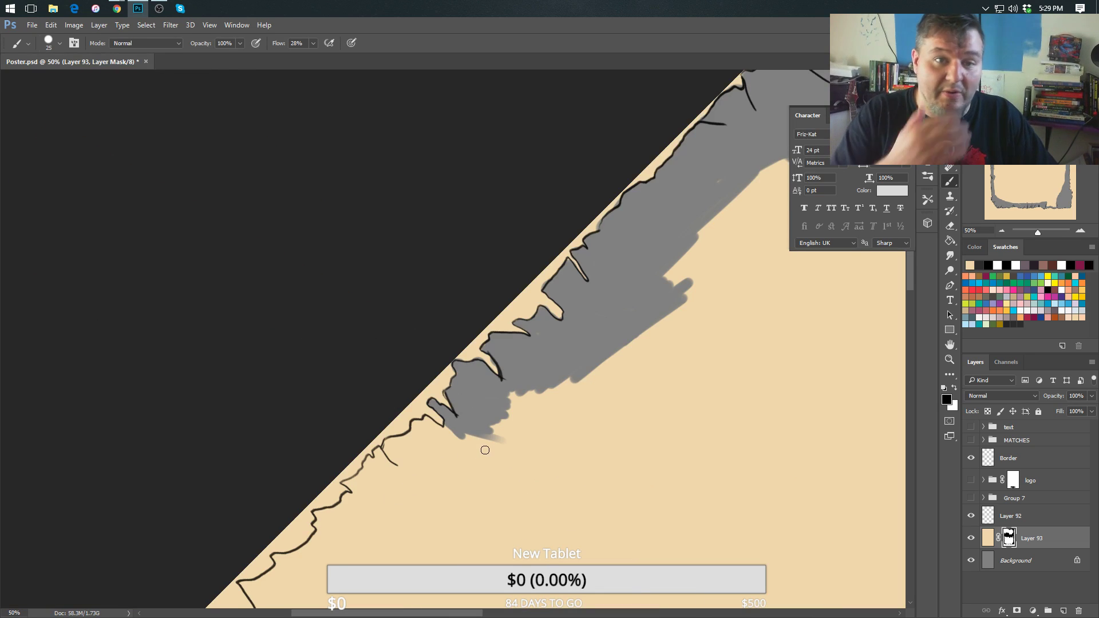
{"action": "mouse_move", "coordinate": [418, 444]}
{"action": "left_mouse_down"}
{"action": "mouse_move", "coordinate": [389, 254]}
{"action": "mouse_move", "coordinate": [363, 314]}
{"action": "mouse_move", "coordinate": [340, 297]}
{"action": "mouse_move", "coordinate": [351, 368]}
{"action": "mouse_move", "coordinate": [341, 322]}
{"action": "mouse_move", "coordinate": [335, 349]}
{"action": "mouse_move", "coordinate": [329, 324]}
{"action": "left_mouse_up"}
{"action": "key", "text": "bracketright"}
{"action": "key", "text": "bracketright"}
{"action": "key", "text": "bracketright"}
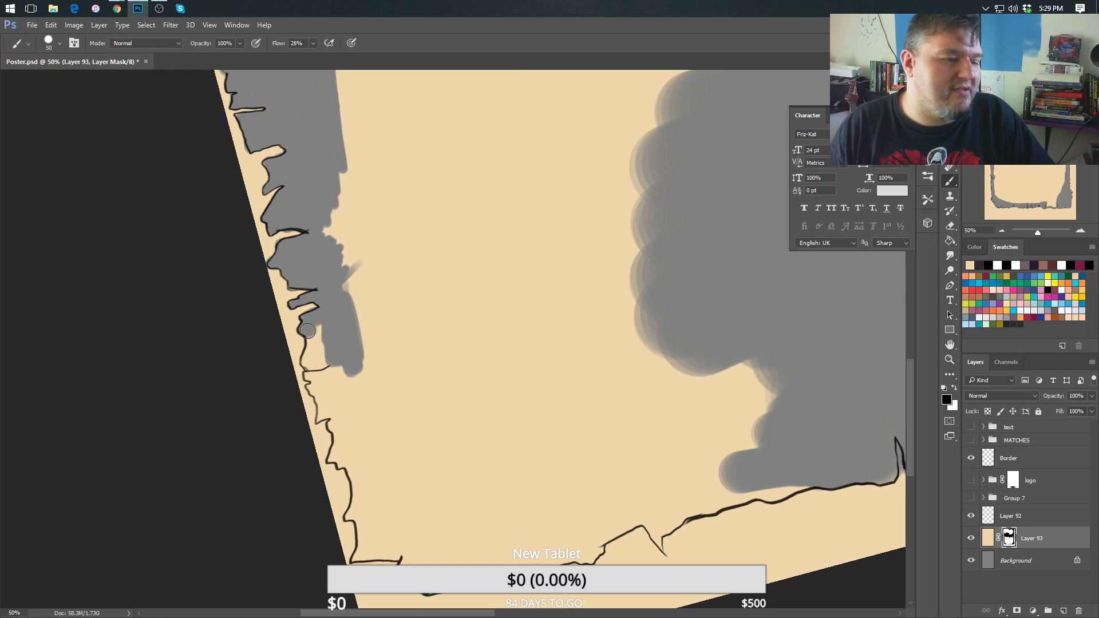
Fill grey into the remaining gaps along the left border up to the black outline.
{"action": "mouse_move", "coordinate": [308, 331]}
{"action": "left_mouse_down"}
{"action": "mouse_move", "coordinate": [327, 388]}
{"action": "mouse_move", "coordinate": [380, 403]}
{"action": "mouse_move", "coordinate": [332, 236]}
{"action": "mouse_move", "coordinate": [344, 255]}
{"action": "left_mouse_up"}
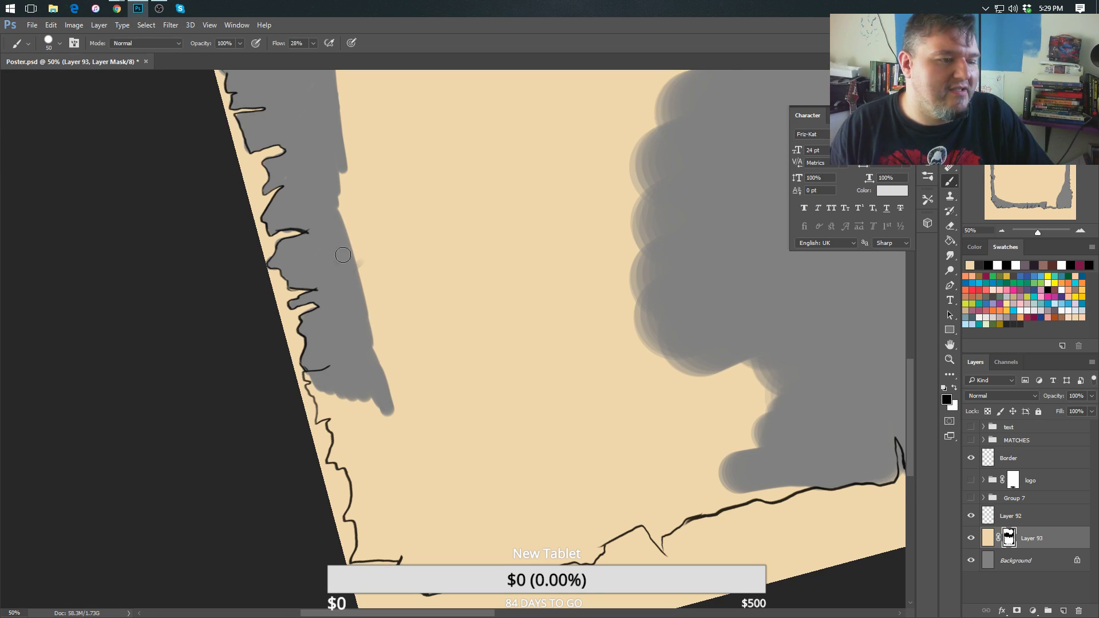
{"action": "left_click_drag", "start_coordinate": [457, 387], "coordinate": [465, 204]}
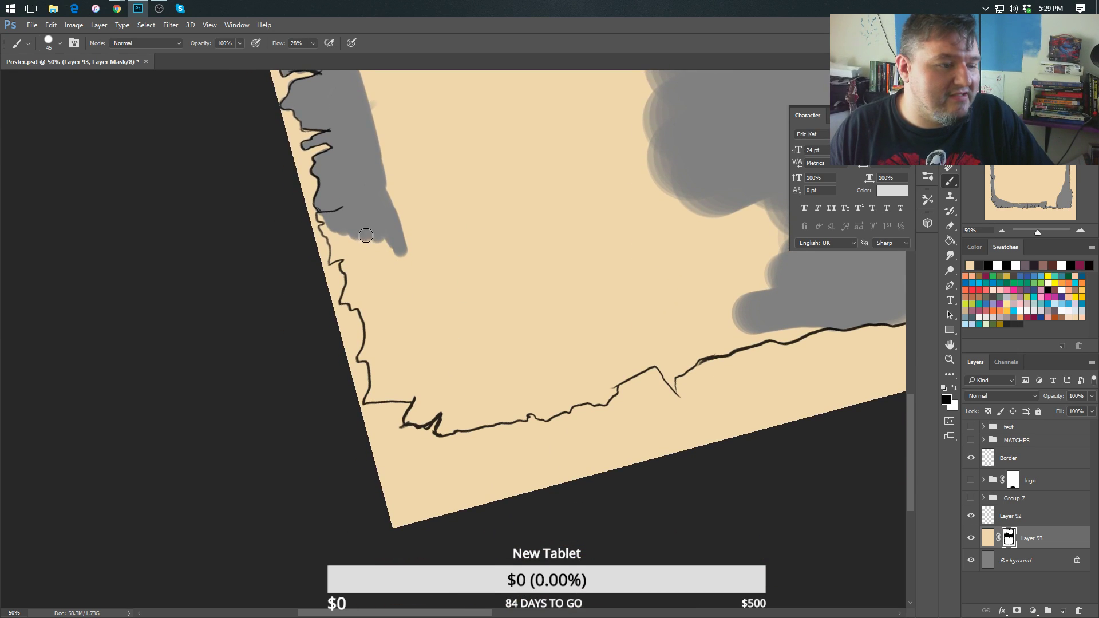
{"action": "left_click_drag", "start_coordinate": [348, 235], "coordinate": [339, 237]}
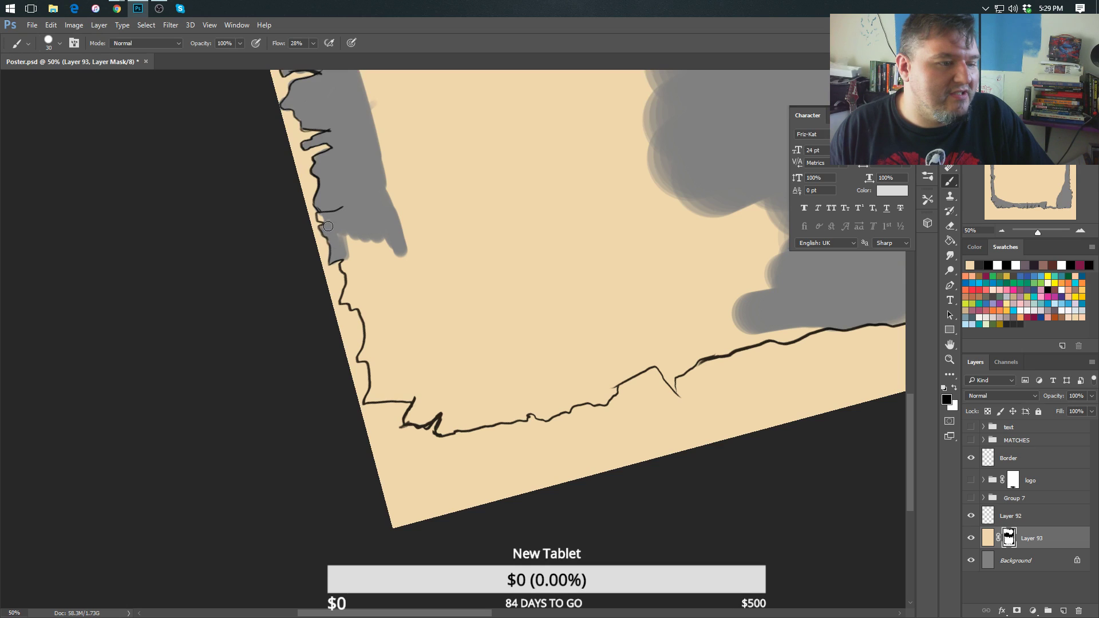
{"action": "left_click_drag", "start_coordinate": [353, 242], "coordinate": [337, 237]}
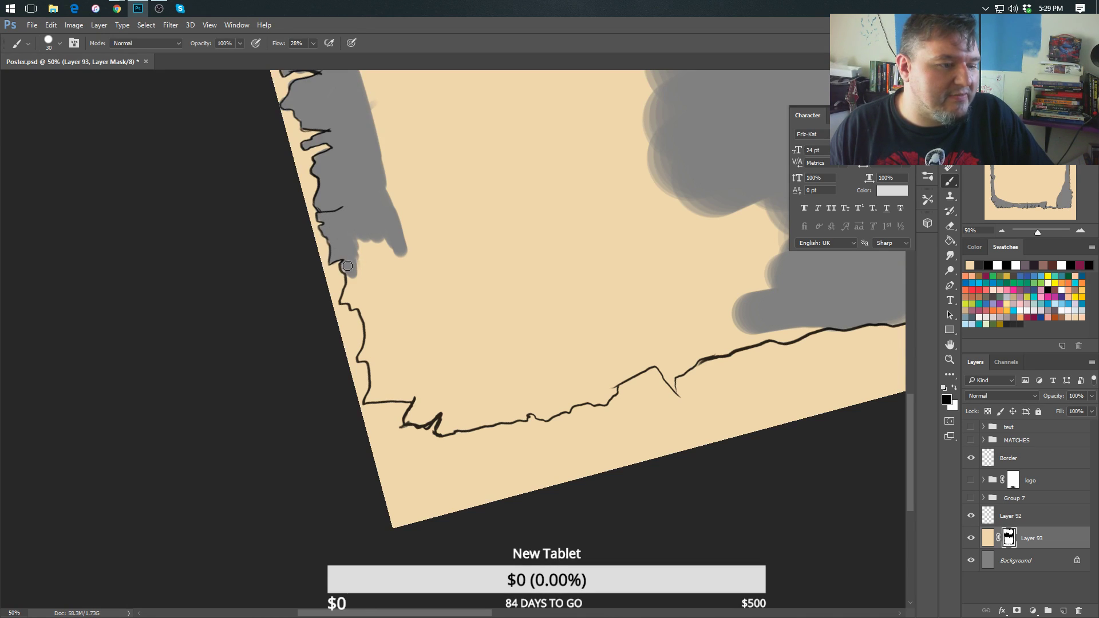
{"action": "mouse_move", "coordinate": [351, 269]}
{"action": "left_mouse_down"}
{"action": "mouse_move", "coordinate": [371, 284]}
{"action": "mouse_move", "coordinate": [377, 227]}
{"action": "mouse_move", "coordinate": [399, 287]}
{"action": "mouse_move", "coordinate": [404, 267]}
{"action": "mouse_move", "coordinate": [398, 299]}
{"action": "mouse_move", "coordinate": [364, 295]}
{"action": "left_mouse_up"}
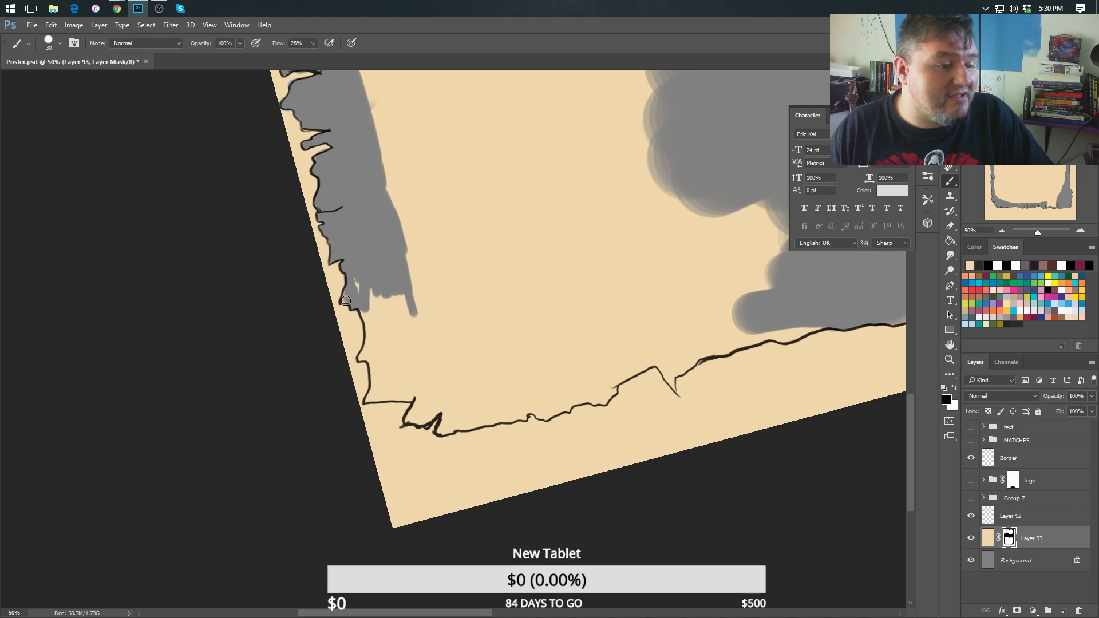
{"action": "mouse_move", "coordinate": [359, 275]}
{"action": "left_mouse_down"}
{"action": "mouse_move", "coordinate": [353, 222]}
{"action": "mouse_move", "coordinate": [397, 304]}
{"action": "left_mouse_up"}
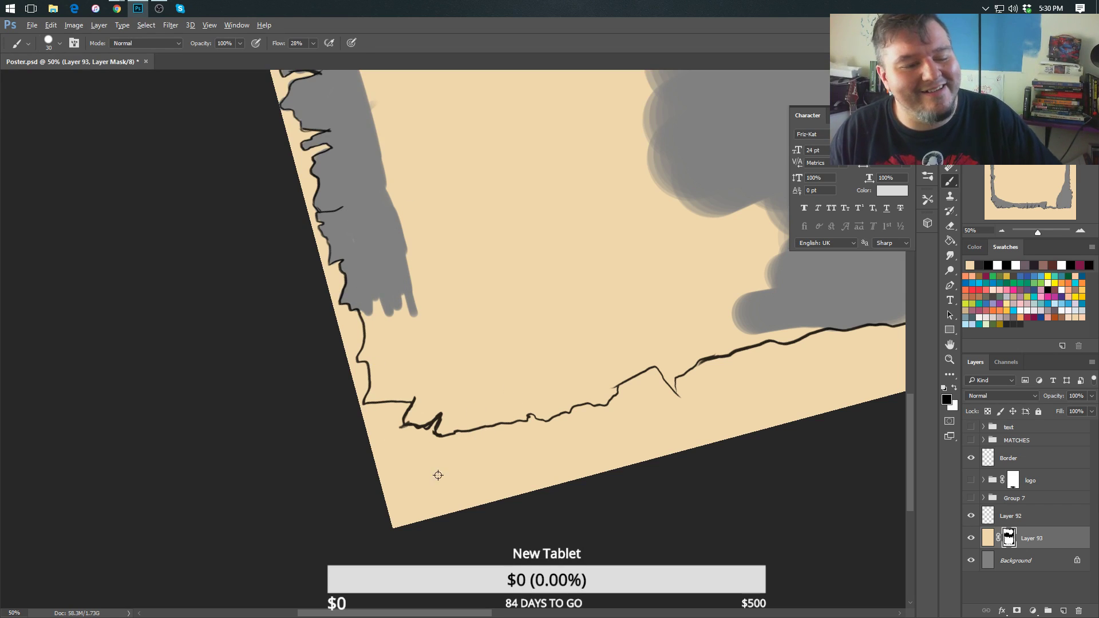
{"action": "key", "text": "Escape"}
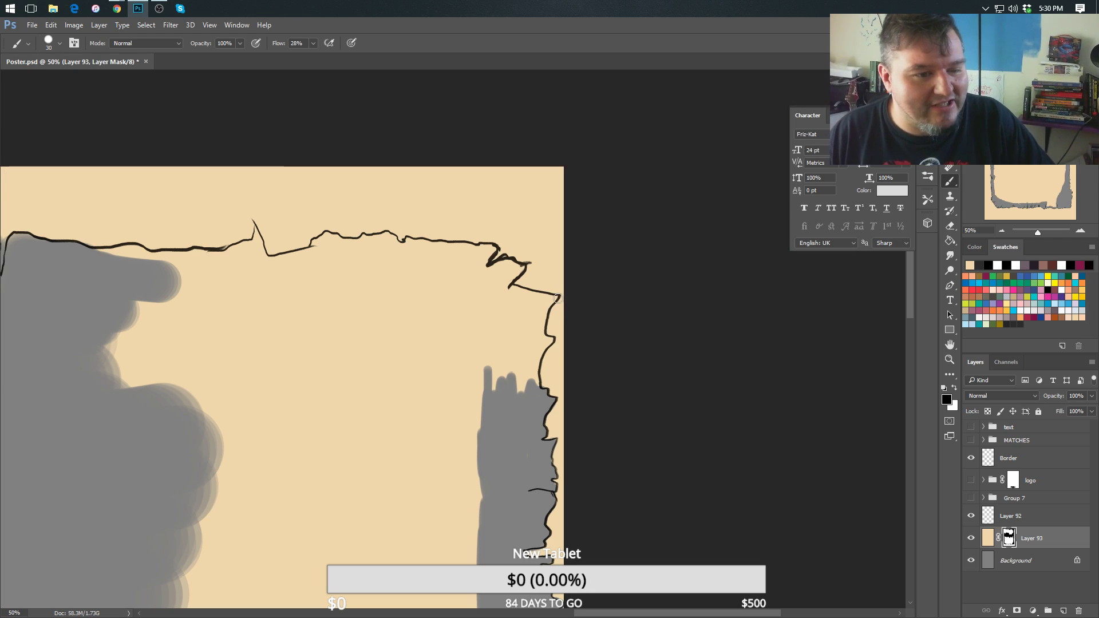
Paint grey along the inside of the right edge, filling the beige notch up to the border line.
{"action": "mouse_move", "coordinate": [557, 298]}
{"action": "left_mouse_down"}
{"action": "mouse_move", "coordinate": [527, 387]}
{"action": "mouse_move", "coordinate": [518, 343]}
{"action": "mouse_move", "coordinate": [493, 386]}
{"action": "mouse_move", "coordinate": [506, 338]}
{"action": "mouse_move", "coordinate": [421, 415]}
{"action": "left_mouse_up"}
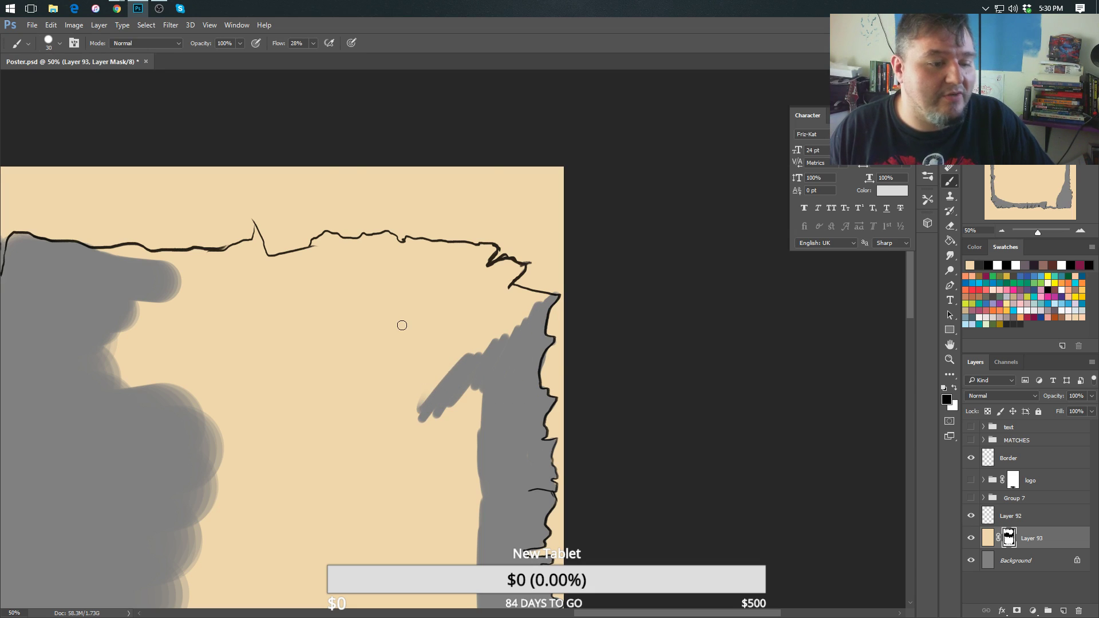
{"action": "key", "text": "r"}
{"action": "mouse_move", "coordinate": [401, 324]}
{"action": "left_mouse_down"}
{"action": "mouse_move", "coordinate": [521, 363]}
{"action": "mouse_move", "coordinate": [493, 426]}
{"action": "left_mouse_up"}
{"action": "mouse_move", "coordinate": [535, 364]}
{"action": "left_mouse_down"}
{"action": "mouse_move", "coordinate": [541, 375]}
{"action": "mouse_move", "coordinate": [531, 348]}
{"action": "mouse_move", "coordinate": [527, 403]}
{"action": "left_mouse_up"}
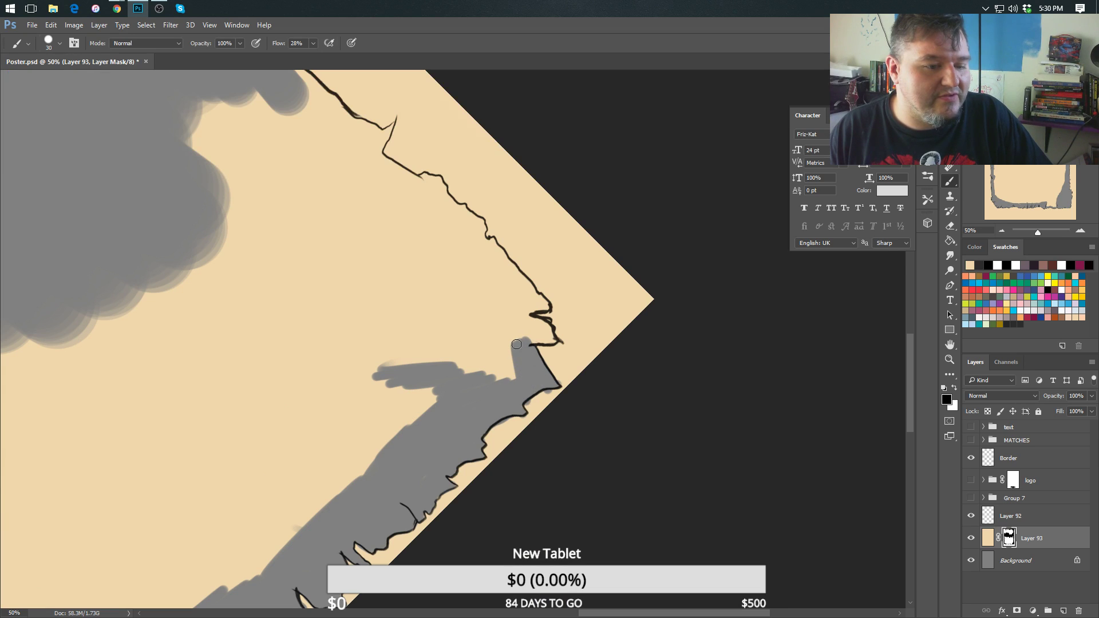
{"action": "mouse_move", "coordinate": [517, 344]}
{"action": "left_mouse_down"}
{"action": "mouse_move", "coordinate": [496, 396]}
{"action": "mouse_move", "coordinate": [468, 338]}
{"action": "mouse_move", "coordinate": [472, 376]}
{"action": "left_mouse_up"}
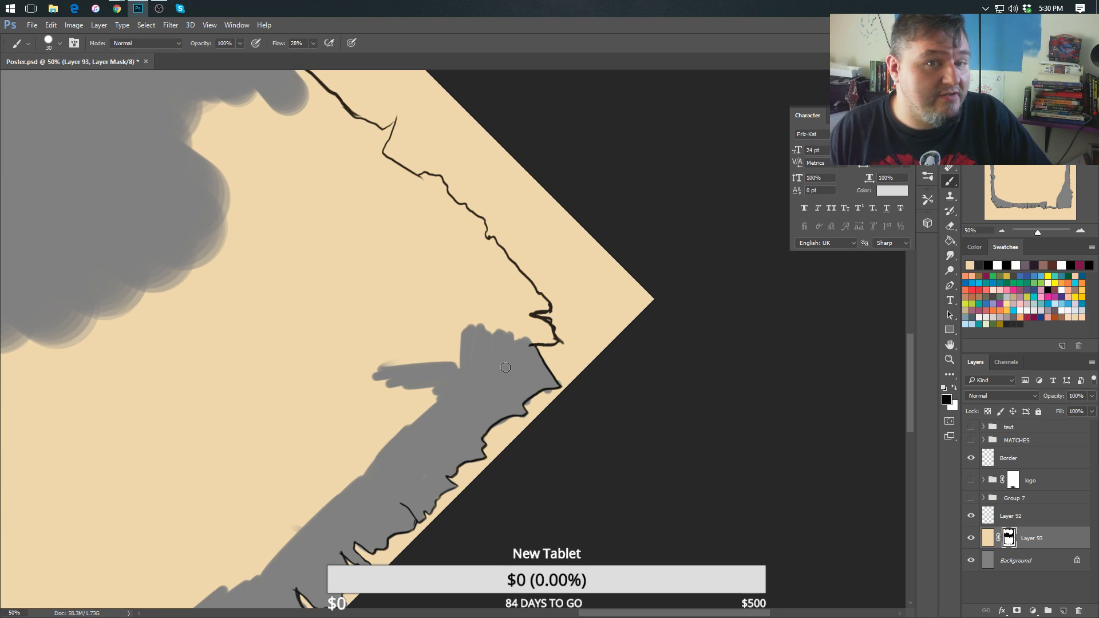
{"action": "mouse_move", "coordinate": [545, 332]}
{"action": "left_mouse_down"}
{"action": "mouse_move", "coordinate": [517, 327]}
{"action": "mouse_move", "coordinate": [523, 302]}
{"action": "mouse_move", "coordinate": [539, 310]}
{"action": "mouse_move", "coordinate": [544, 302]}
{"action": "mouse_move", "coordinate": [524, 275]}
{"action": "left_mouse_up"}
With a size-50 brush, extend the upper grey shape down to the outline, then straighten and fit the view.
{"action": "key", "text": "r"}
{"action": "mouse_move", "coordinate": [422, 147]}
{"action": "left_mouse_down"}
{"action": "mouse_move", "coordinate": [450, 275]}
{"action": "mouse_move", "coordinate": [421, 357]}
{"action": "mouse_move", "coordinate": [441, 441]}
{"action": "mouse_move", "coordinate": [505, 312]}
{"action": "mouse_move", "coordinate": [404, 302]}
{"action": "mouse_move", "coordinate": [456, 224]}
{"action": "left_mouse_up"}
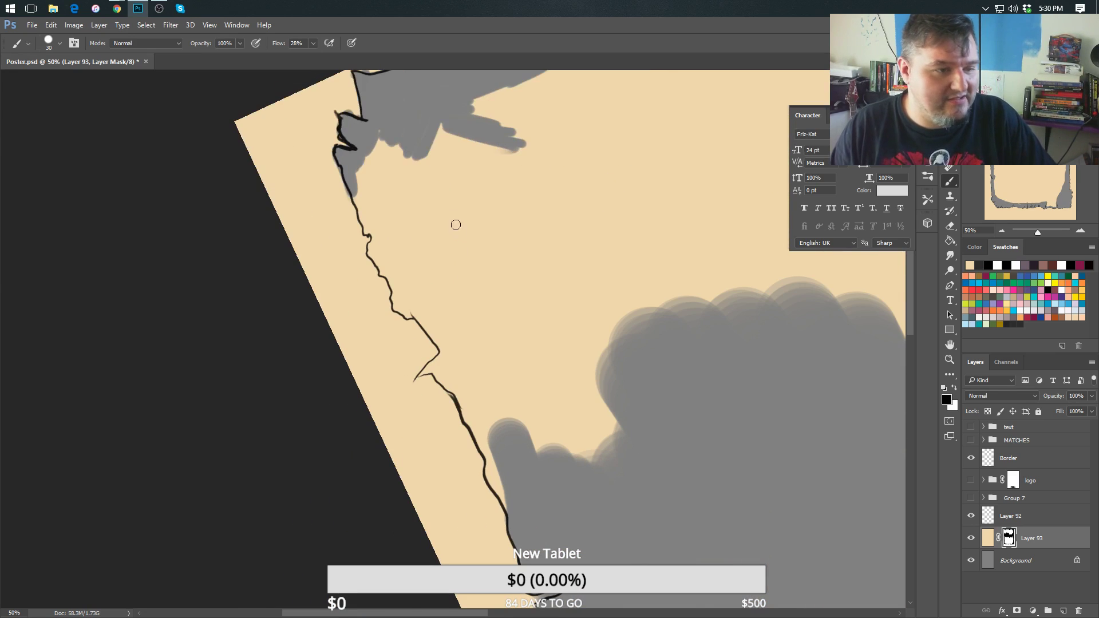
{"action": "key", "text": "bracketright"}
{"action": "key", "text": "bracketright"}
{"action": "mouse_move", "coordinate": [400, 157]}
{"action": "left_mouse_down"}
{"action": "mouse_move", "coordinate": [395, 195]}
{"action": "mouse_move", "coordinate": [378, 178]}
{"action": "mouse_move", "coordinate": [360, 212]}
{"action": "mouse_move", "coordinate": [356, 191]}
{"action": "mouse_move", "coordinate": [370, 228]}
{"action": "mouse_move", "coordinate": [427, 189]}
{"action": "mouse_move", "coordinate": [430, 110]}
{"action": "mouse_move", "coordinate": [484, 162]}
{"action": "mouse_move", "coordinate": [503, 203]}
{"action": "left_mouse_up"}
{"action": "mouse_move", "coordinate": [387, 241]}
{"action": "left_mouse_down"}
{"action": "mouse_move", "coordinate": [412, 312]}
{"action": "mouse_move", "coordinate": [381, 218]}
{"action": "mouse_move", "coordinate": [390, 209]}
{"action": "mouse_move", "coordinate": [476, 325]}
{"action": "mouse_move", "coordinate": [421, 319]}
{"action": "mouse_move", "coordinate": [434, 302]}
{"action": "mouse_move", "coordinate": [479, 361]}
{"action": "mouse_move", "coordinate": [447, 358]}
{"action": "mouse_move", "coordinate": [450, 383]}
{"action": "mouse_move", "coordinate": [444, 362]}
{"action": "mouse_move", "coordinate": [432, 370]}
{"action": "mouse_move", "coordinate": [440, 359]}
{"action": "mouse_move", "coordinate": [421, 376]}
{"action": "mouse_move", "coordinate": [439, 369]}
{"action": "mouse_move", "coordinate": [459, 391]}
{"action": "mouse_move", "coordinate": [499, 486]}
{"action": "mouse_move", "coordinate": [467, 363]}
{"action": "left_mouse_up"}
{"action": "key", "text": "Escape"}
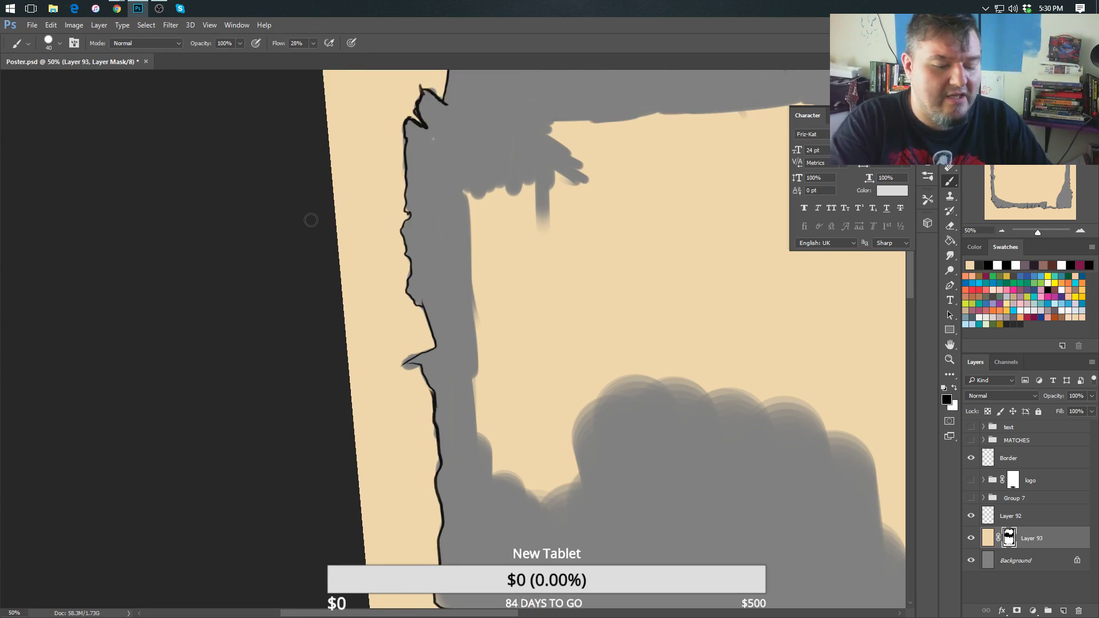
{"action": "key", "text": "ctrl+0"}
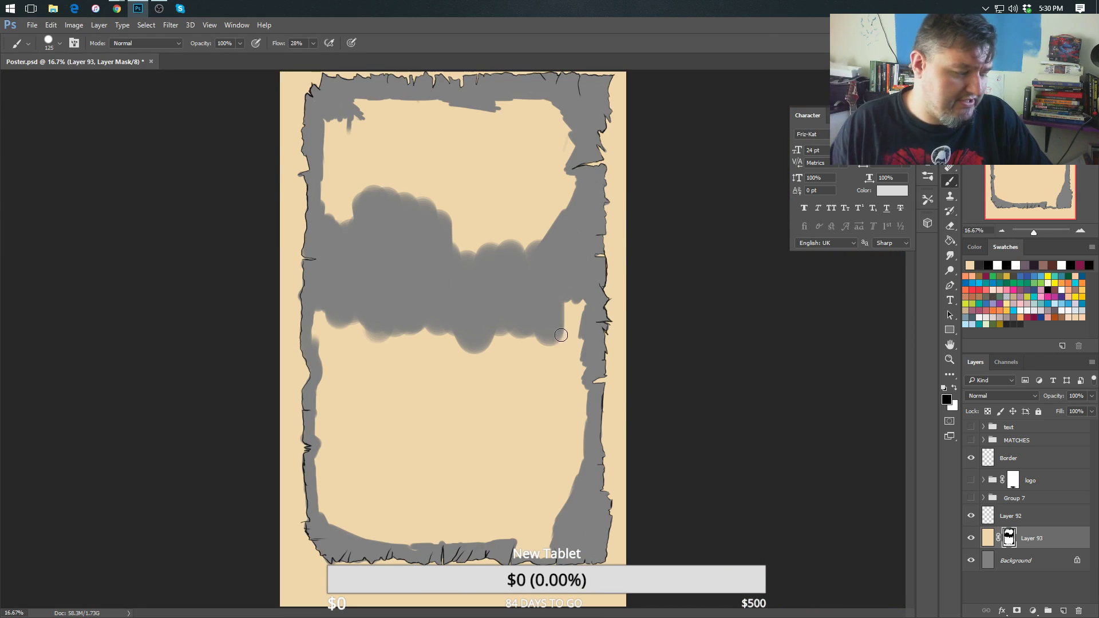
Enlarge the brush to 500 and paint grey over the right notch, right side and upper-left beige areas.
{"action": "key", "text": "]"}
{"action": "key", "text": "]"}
{"action": "key", "text": "]"}
{"action": "key", "text": "]"}
{"action": "key", "text": "]"}
{"action": "key", "text": "]"}
{"action": "key", "text": "]"}
{"action": "mouse_move", "coordinate": [559, 307]}
{"action": "left_mouse_down"}
{"action": "mouse_move", "coordinate": [548, 391]}
{"action": "mouse_move", "coordinate": [490, 324]}
{"action": "mouse_move", "coordinate": [458, 412]}
{"action": "mouse_move", "coordinate": [414, 330]}
{"action": "mouse_move", "coordinate": [381, 393]}
{"action": "mouse_move", "coordinate": [330, 323]}
{"action": "mouse_move", "coordinate": [341, 507]}
{"action": "mouse_move", "coordinate": [390, 530]}
{"action": "mouse_move", "coordinate": [404, 512]}
{"action": "mouse_move", "coordinate": [431, 528]}
{"action": "mouse_move", "coordinate": [439, 503]}
{"action": "mouse_move", "coordinate": [409, 444]}
{"action": "mouse_move", "coordinate": [375, 429]}
{"action": "mouse_move", "coordinate": [375, 386]}
{"action": "left_mouse_up"}
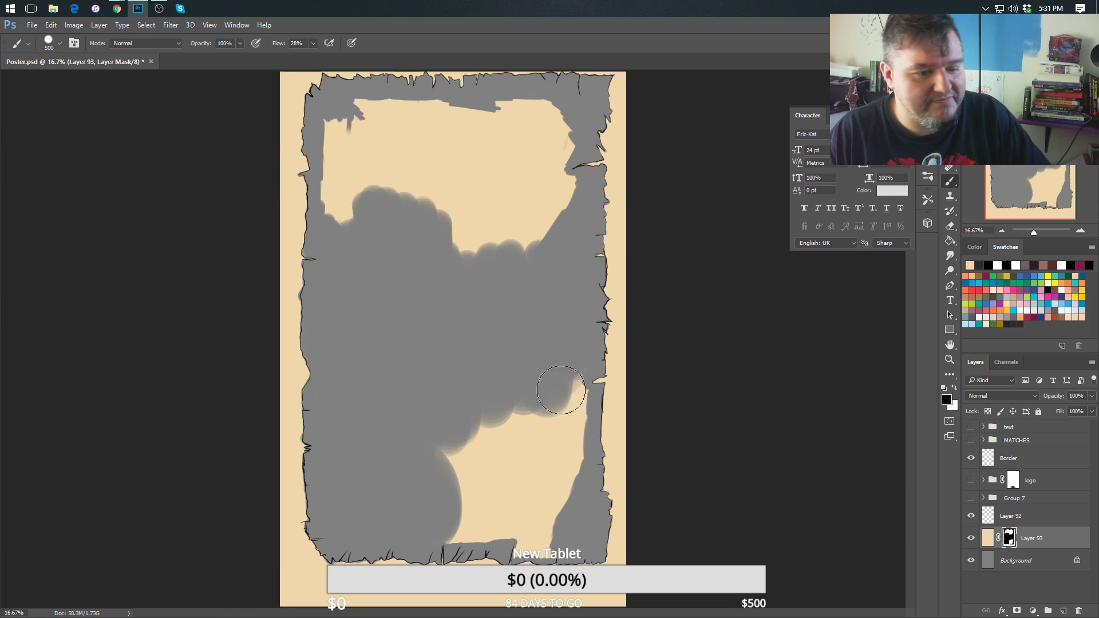
{"action": "mouse_move", "coordinate": [559, 388]}
{"action": "left_mouse_down"}
{"action": "mouse_move", "coordinate": [567, 462]}
{"action": "mouse_move", "coordinate": [555, 503]}
{"action": "mouse_move", "coordinate": [521, 490]}
{"action": "mouse_move", "coordinate": [523, 469]}
{"action": "mouse_move", "coordinate": [486, 415]}
{"action": "mouse_move", "coordinate": [444, 493]}
{"action": "mouse_move", "coordinate": [456, 489]}
{"action": "mouse_move", "coordinate": [445, 529]}
{"action": "mouse_move", "coordinate": [451, 520]}
{"action": "mouse_move", "coordinate": [529, 526]}
{"action": "mouse_move", "coordinate": [521, 538]}
{"action": "mouse_move", "coordinate": [545, 541]}
{"action": "mouse_move", "coordinate": [493, 491]}
{"action": "left_mouse_up"}
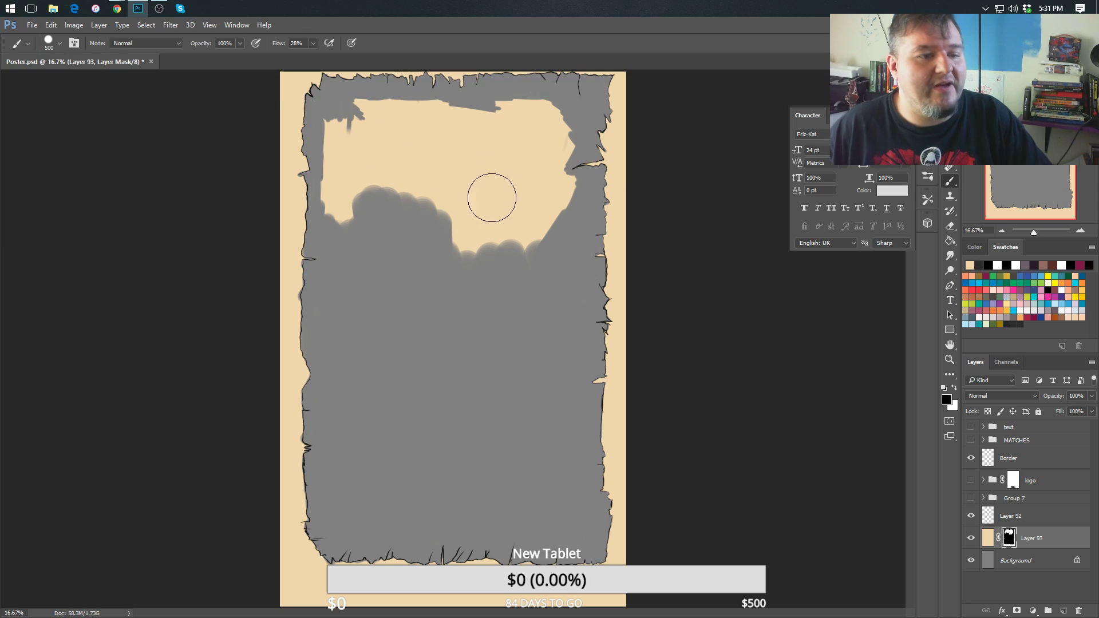
{"action": "mouse_move", "coordinate": [363, 102]}
{"action": "left_mouse_down"}
{"action": "mouse_move", "coordinate": [339, 206]}
{"action": "mouse_move", "coordinate": [355, 216]}
{"action": "mouse_move", "coordinate": [416, 171]}
{"action": "mouse_move", "coordinate": [457, 179]}
{"action": "mouse_move", "coordinate": [475, 165]}
{"action": "mouse_move", "coordinate": [496, 222]}
{"action": "mouse_move", "coordinate": [524, 200]}
{"action": "mouse_move", "coordinate": [563, 201]}
{"action": "mouse_move", "coordinate": [548, 179]}
{"action": "mouse_move", "coordinate": [565, 138]}
{"action": "mouse_move", "coordinate": [533, 103]}
{"action": "left_mouse_up"}
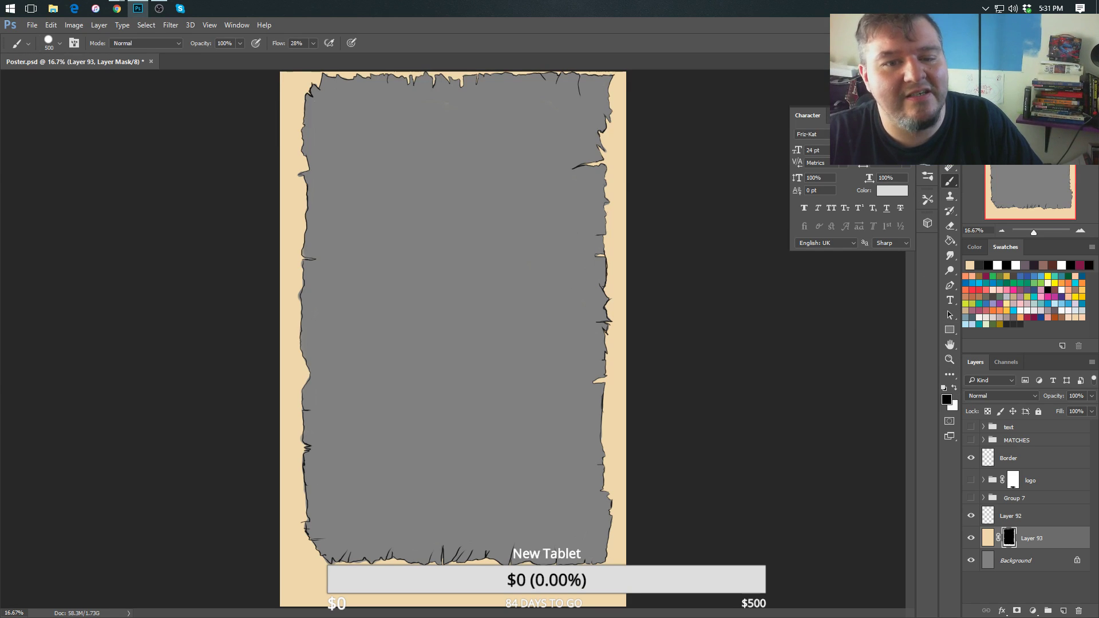
{"action": "left_click_drag", "start_coordinate": [949, 183], "coordinate": [948, 183]}
Switch to the Mixer Brush with white foreground at size 20, zoomed to 66.67% on the left edge.
{"action": "left_click", "coordinate": [1006, 213]}
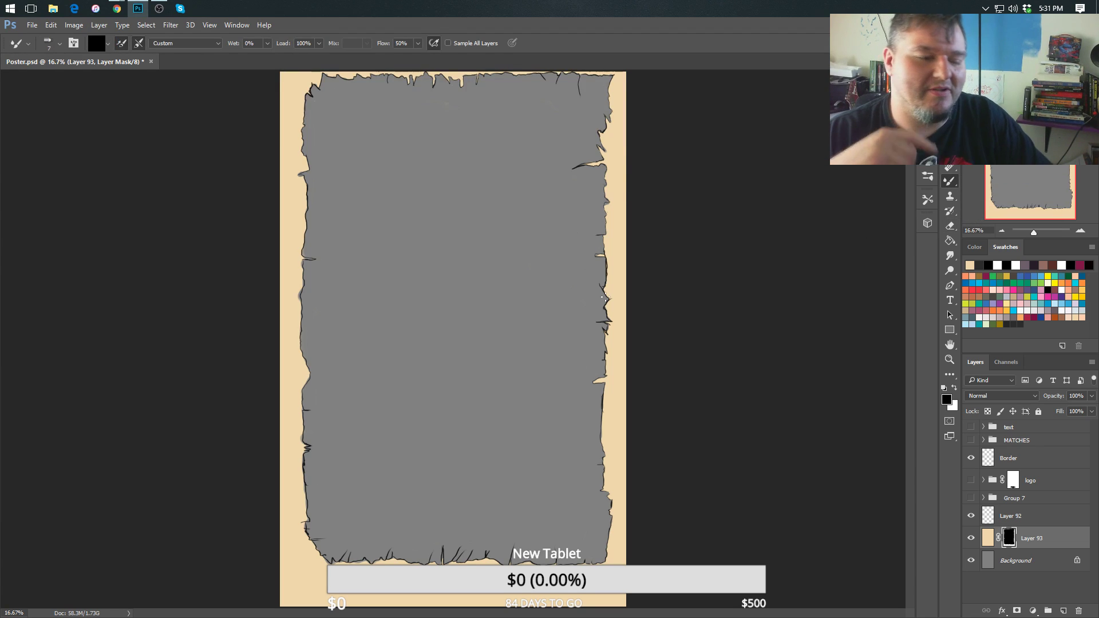
{"action": "key", "text": "x"}
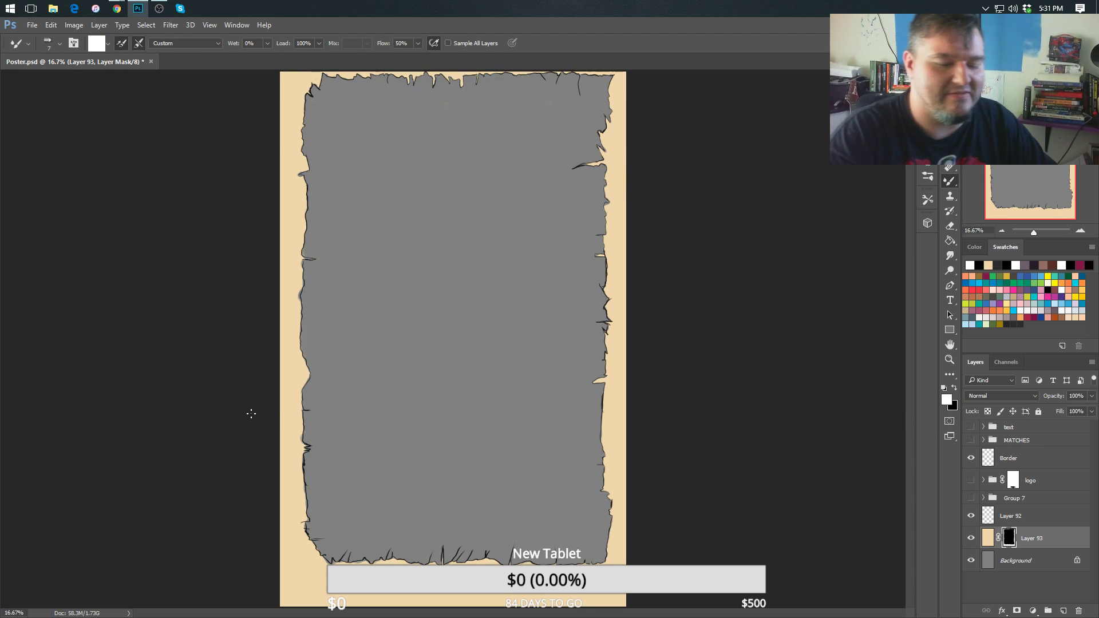
{"action": "key", "text": "ctrl+plus"}
{"action": "key", "text": "ctrl+plus"}
{"action": "left_click_drag", "start_coordinate": [312, 420], "coordinate": [433, 424]}
{"action": "key", "text": "ctrl+plus"}
{"action": "mouse_move", "coordinate": [233, 368]}
{"action": "left_mouse_down"}
{"action": "mouse_move", "coordinate": [324, 393]}
{"action": "mouse_move", "coordinate": [442, 338]}
{"action": "mouse_move", "coordinate": [456, 351]}
{"action": "left_mouse_up"}
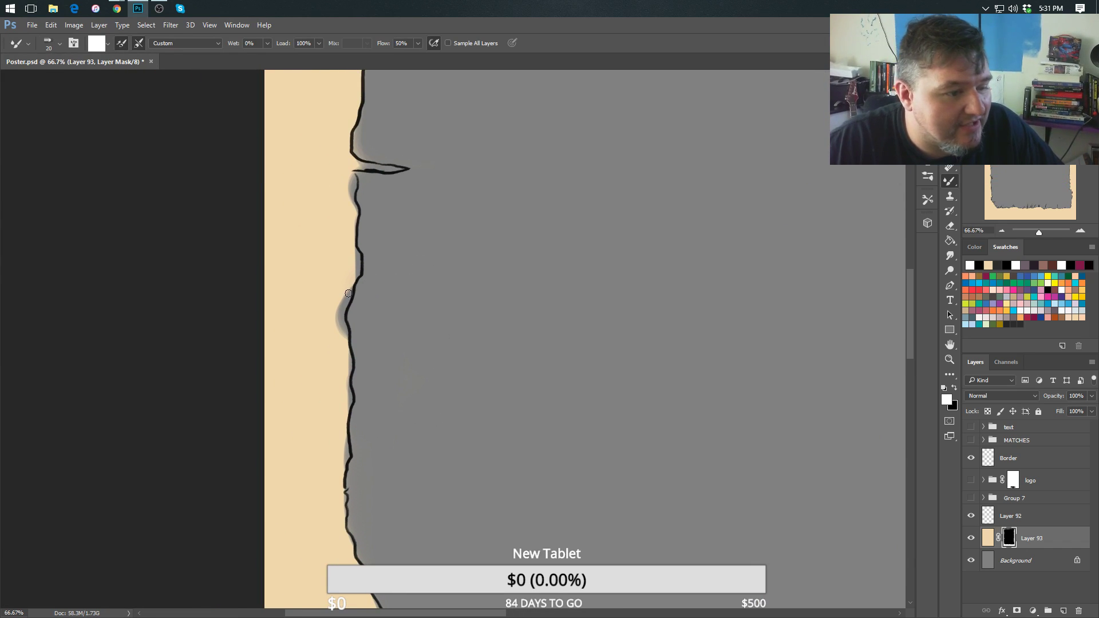
{"action": "key", "text": "bracketright"}
{"action": "key", "text": "bracketright"}
{"action": "key", "text": "bracketright"}
{"action": "key", "text": "bracketright"}
Brush out grey smudges along the left torn edge, working down to the bottom-left corner.
{"action": "left_click_drag", "start_coordinate": [332, 311], "coordinate": [345, 284]}
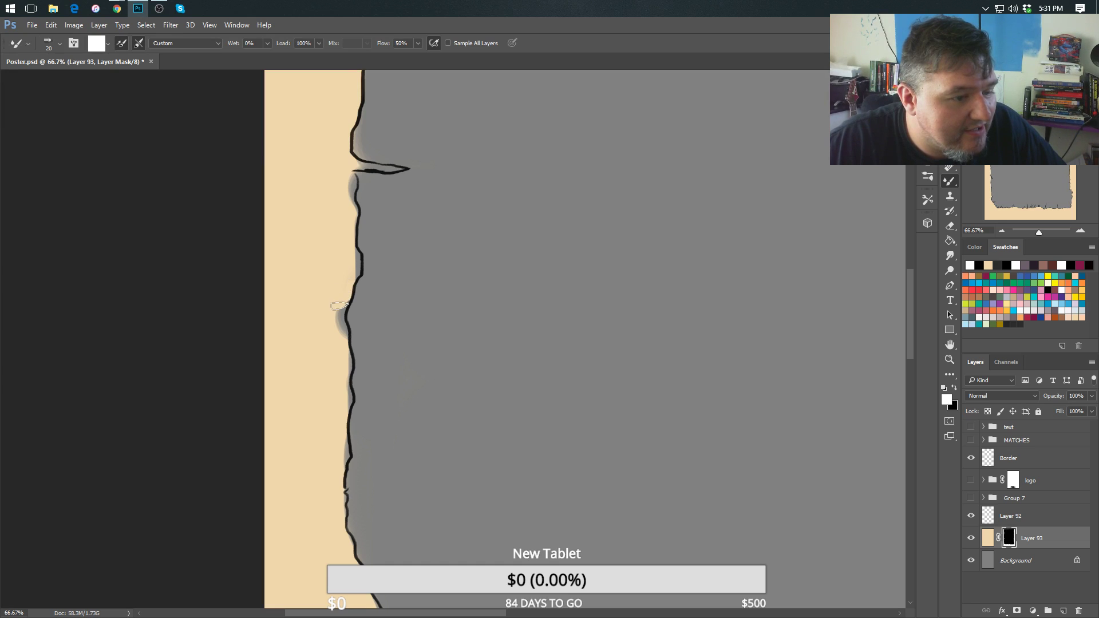
{"action": "left_click_drag", "start_coordinate": [333, 322], "coordinate": [334, 319]}
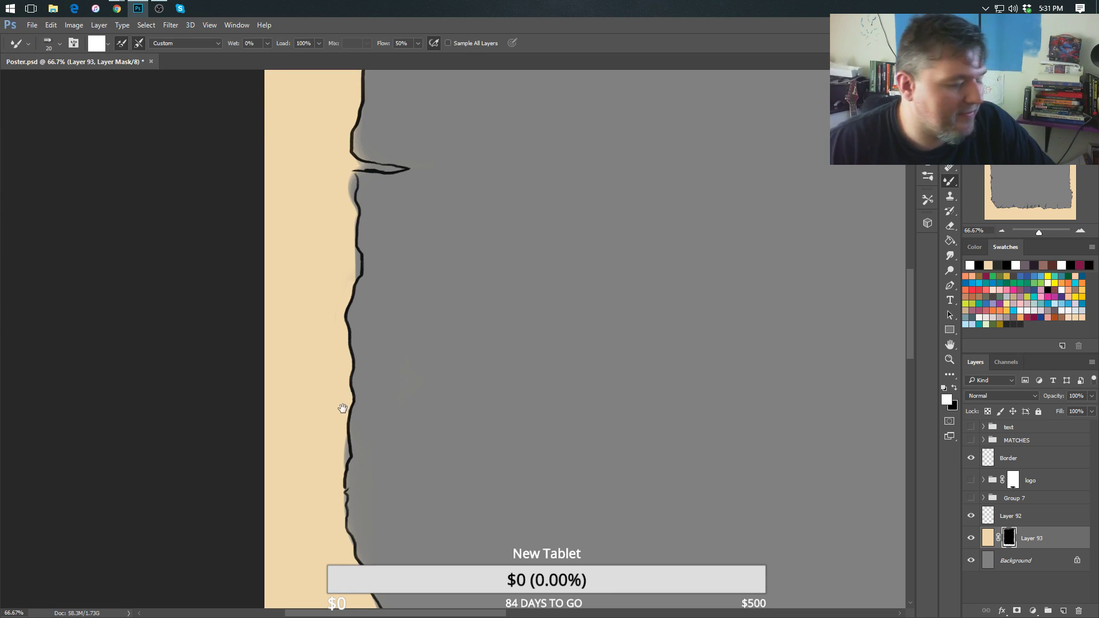
{"action": "left_click_drag", "start_coordinate": [343, 410], "coordinate": [343, 319]}
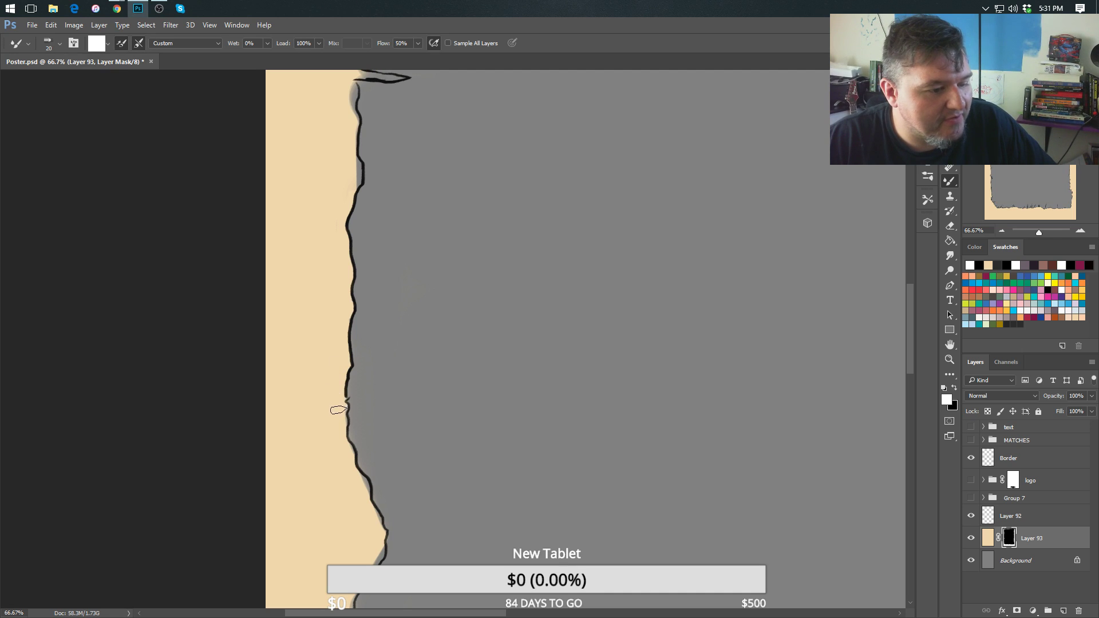
{"action": "left_click_drag", "start_coordinate": [315, 380], "coordinate": [294, 245]}
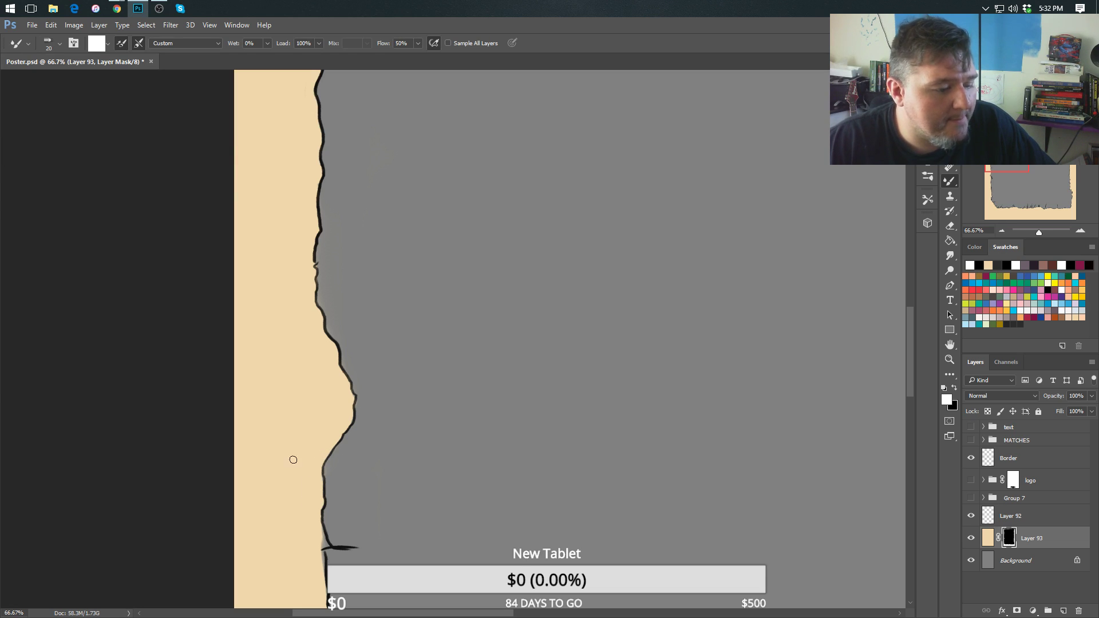
{"action": "left_click_drag", "start_coordinate": [299, 424], "coordinate": [308, 306]}
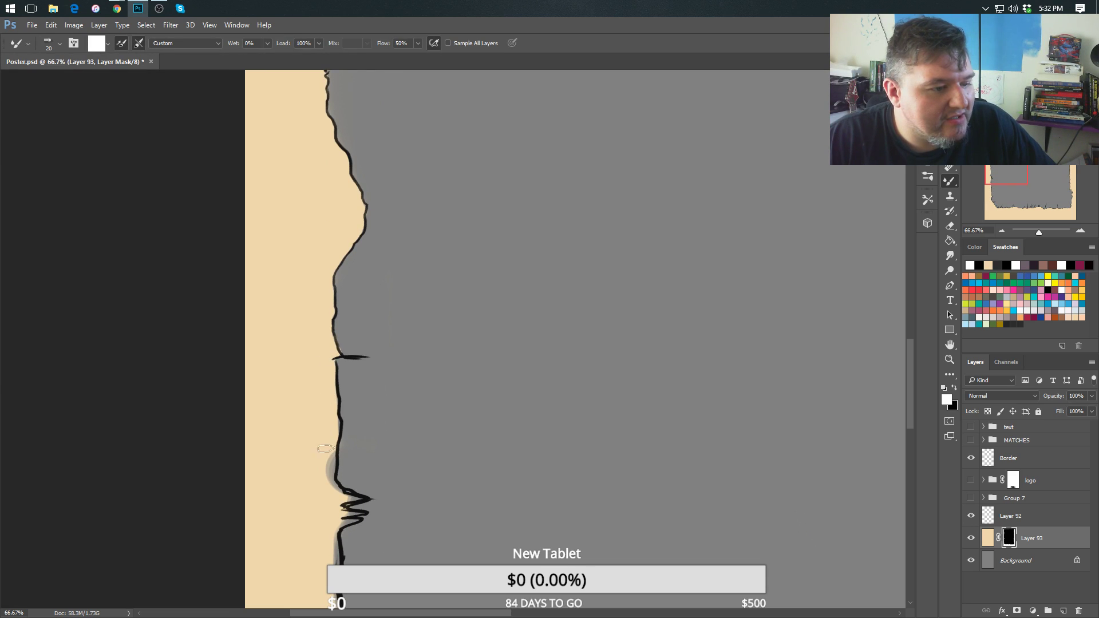
{"action": "left_click_drag", "start_coordinate": [322, 411], "coordinate": [328, 299]}
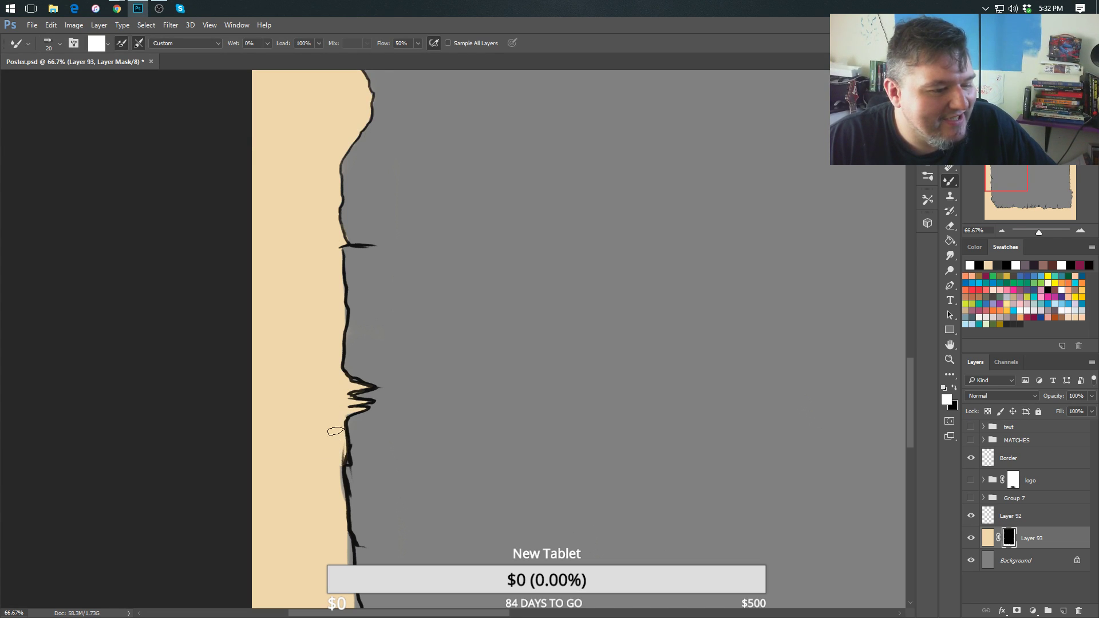
{"action": "left_click_drag", "start_coordinate": [306, 433], "coordinate": [321, 290]}
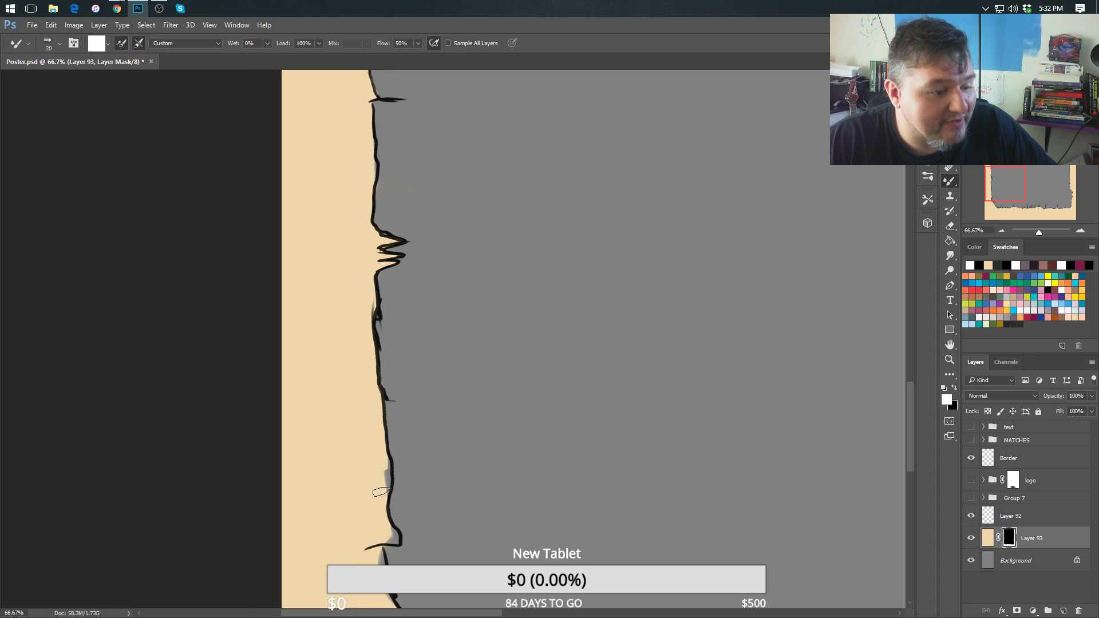
{"action": "mouse_move", "coordinate": [361, 480]}
{"action": "left_mouse_down"}
{"action": "mouse_move", "coordinate": [334, 350]}
{"action": "mouse_move", "coordinate": [336, 363]}
{"action": "left_mouse_up"}
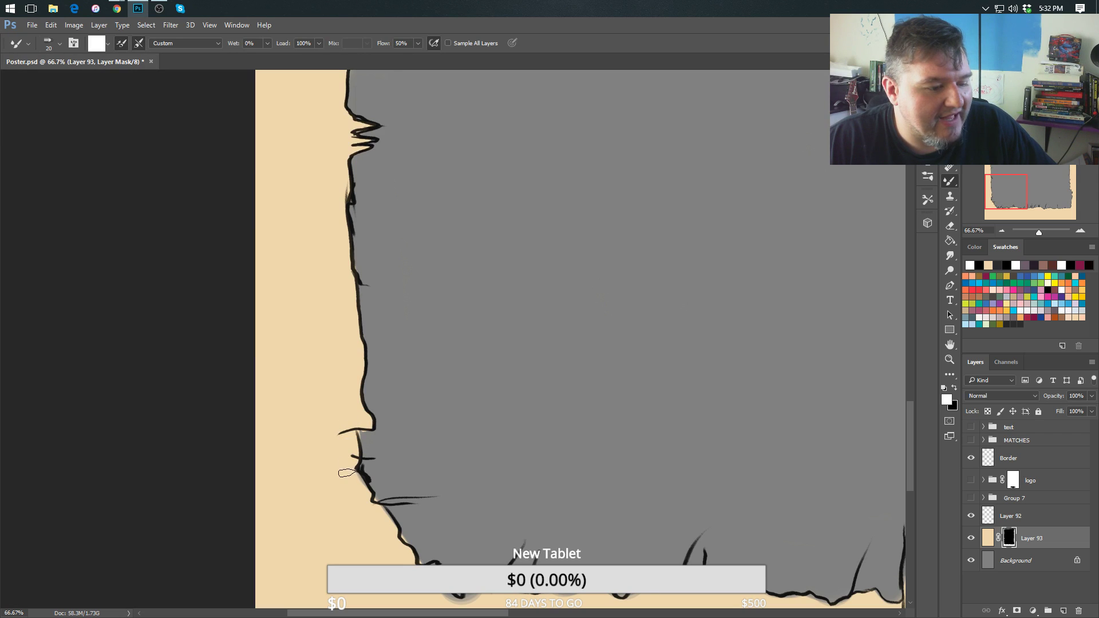
{"action": "left_click_drag", "start_coordinate": [319, 383], "coordinate": [261, 221]}
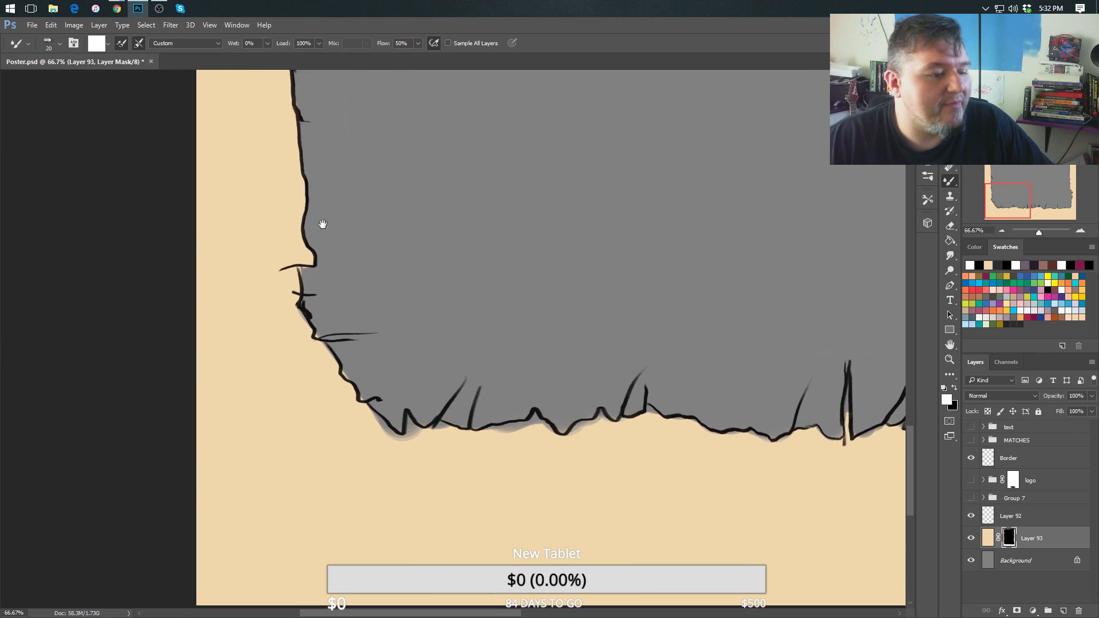
Clean grey shading off the bottom-left corner edge and set the Mixer Brush to size 9 with white.
{"action": "left_click_drag", "start_coordinate": [294, 303], "coordinate": [331, 230]}
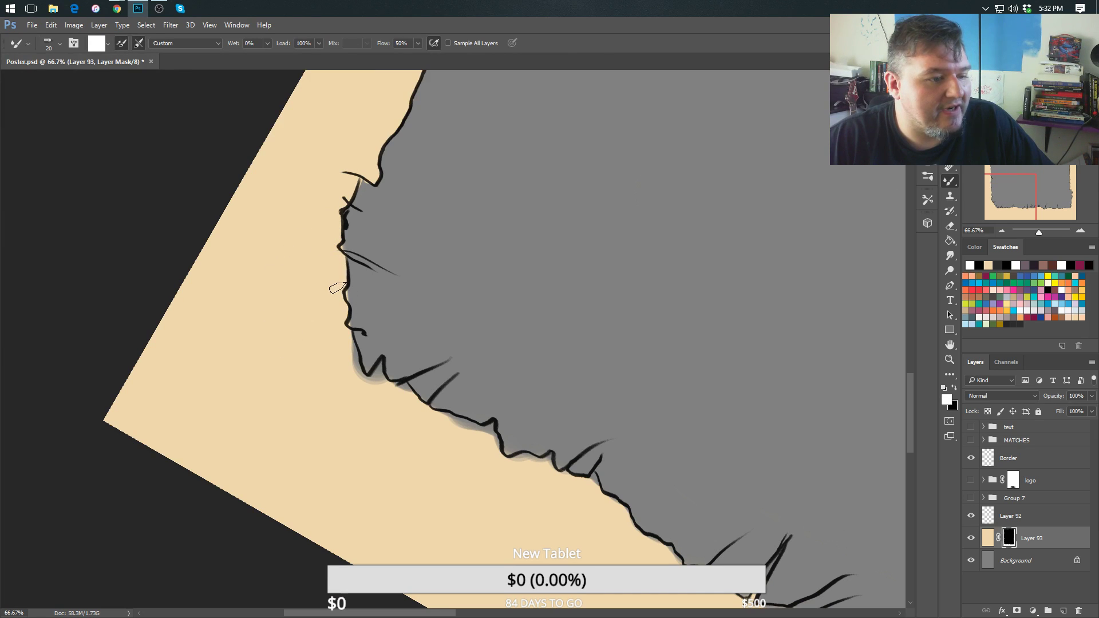
{"action": "left_click_drag", "start_coordinate": [344, 345], "coordinate": [365, 385]}
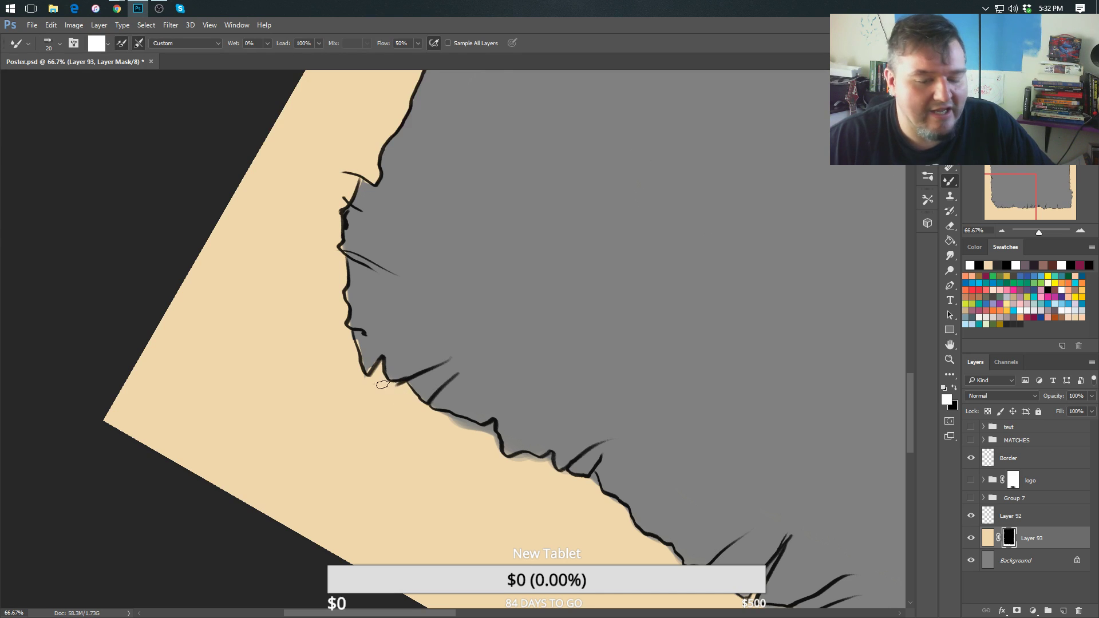
{"action": "key", "text": "z"}
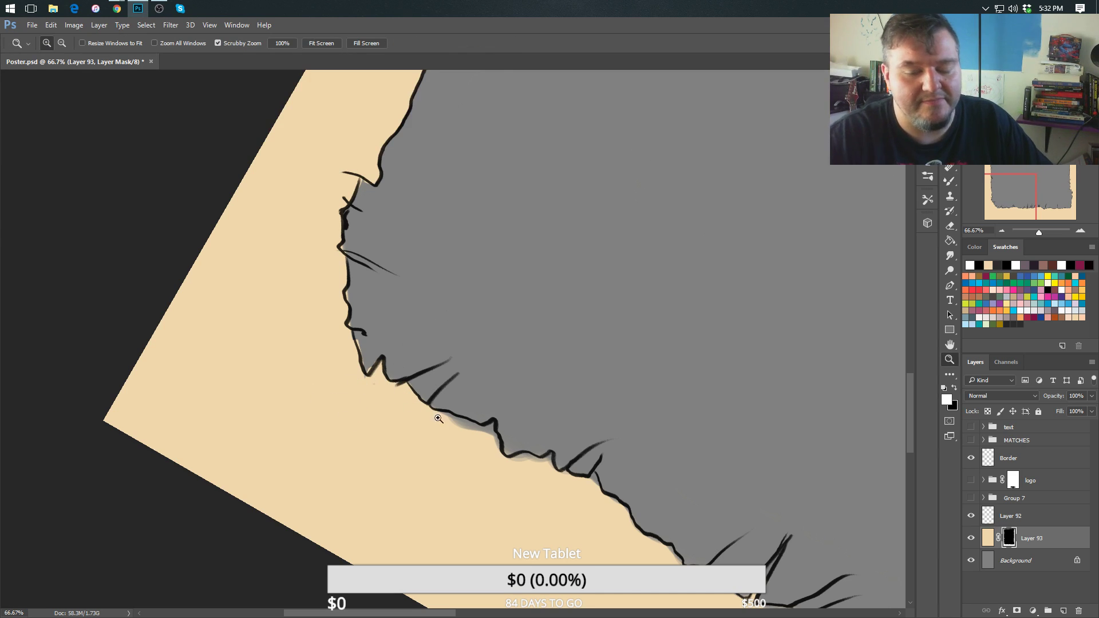
{"action": "key", "text": "b"}
{"action": "key", "text": "x"}
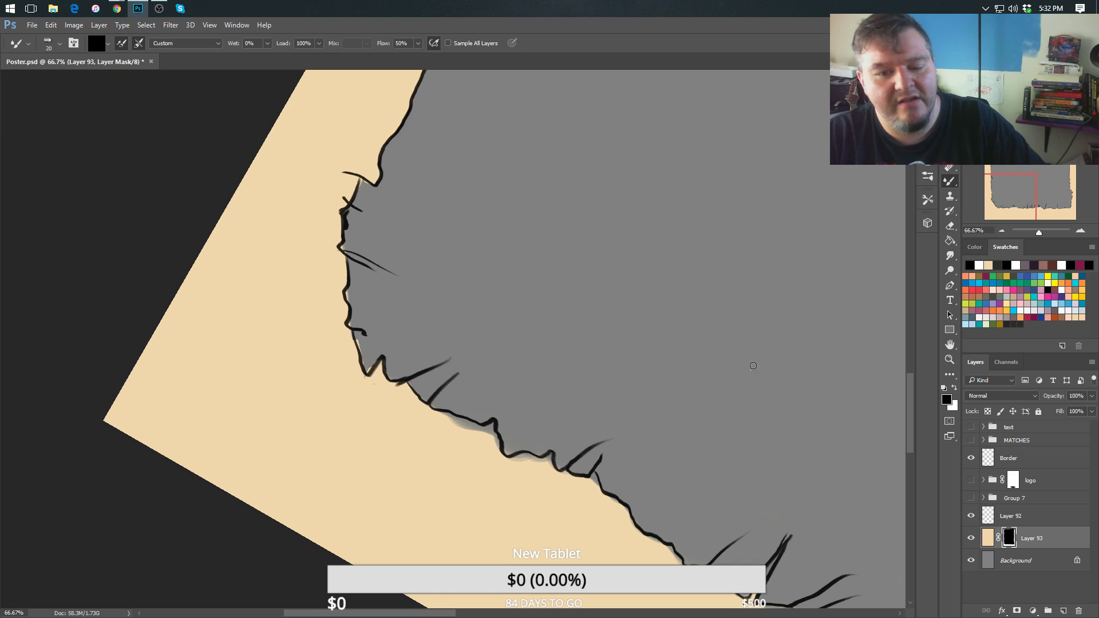
{"action": "key", "text": "bracketleft"}
{"action": "key", "text": "bracketleft"}
{"action": "key", "text": "bracketleft"}
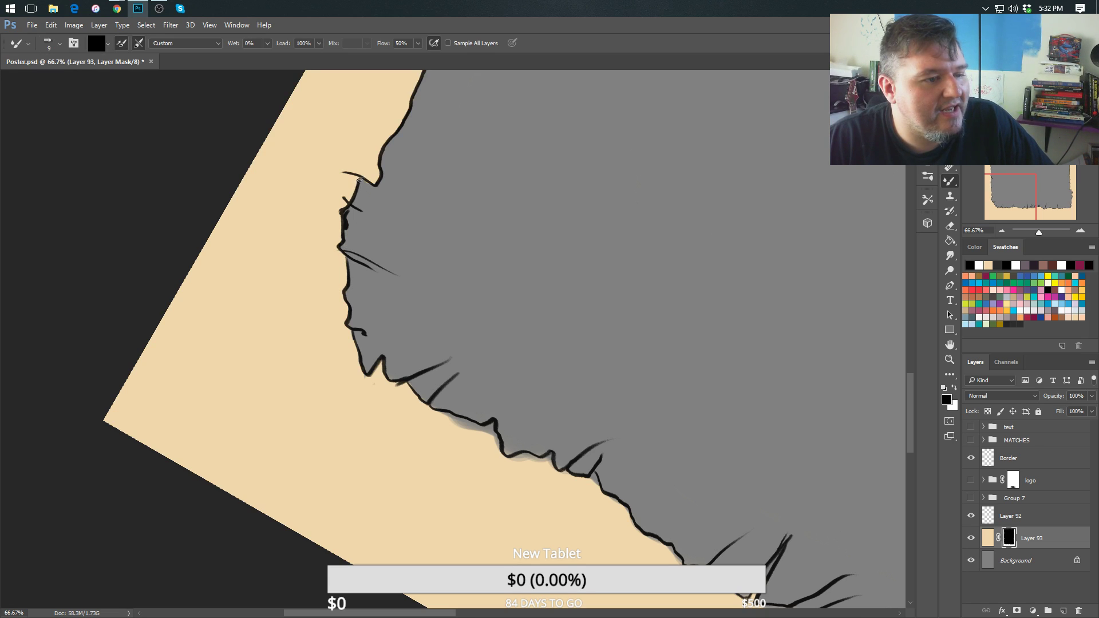
{"action": "key", "text": "x"}
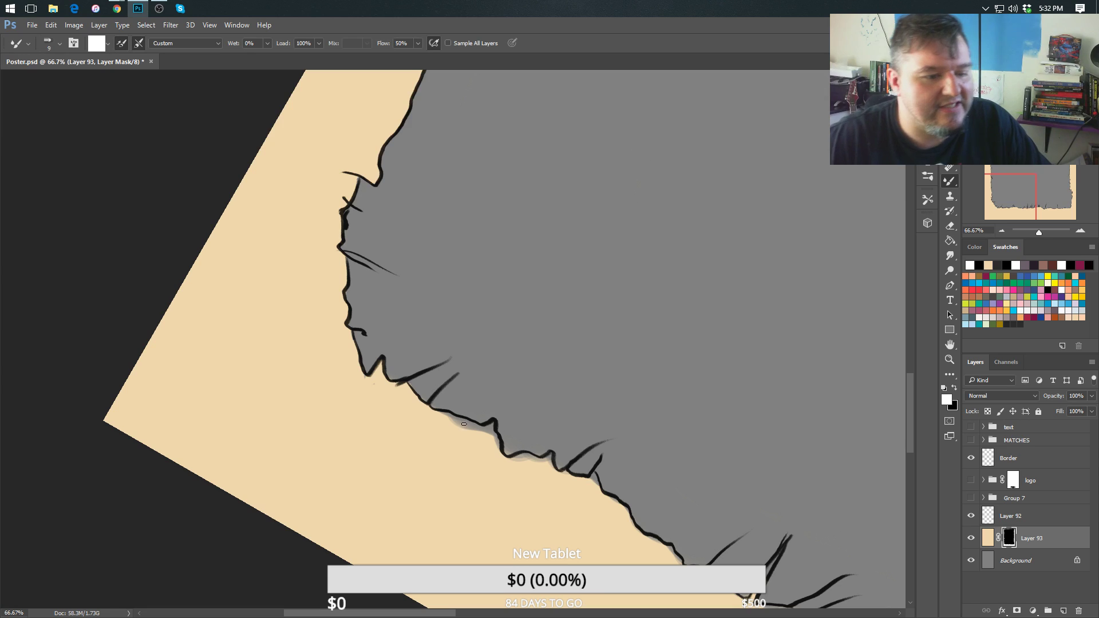
Fill the ragged ink spikes along the torn edge with tan on the mask, rotating the view as needed.
{"action": "left_click_drag", "start_coordinate": [464, 447], "coordinate": [376, 368]}
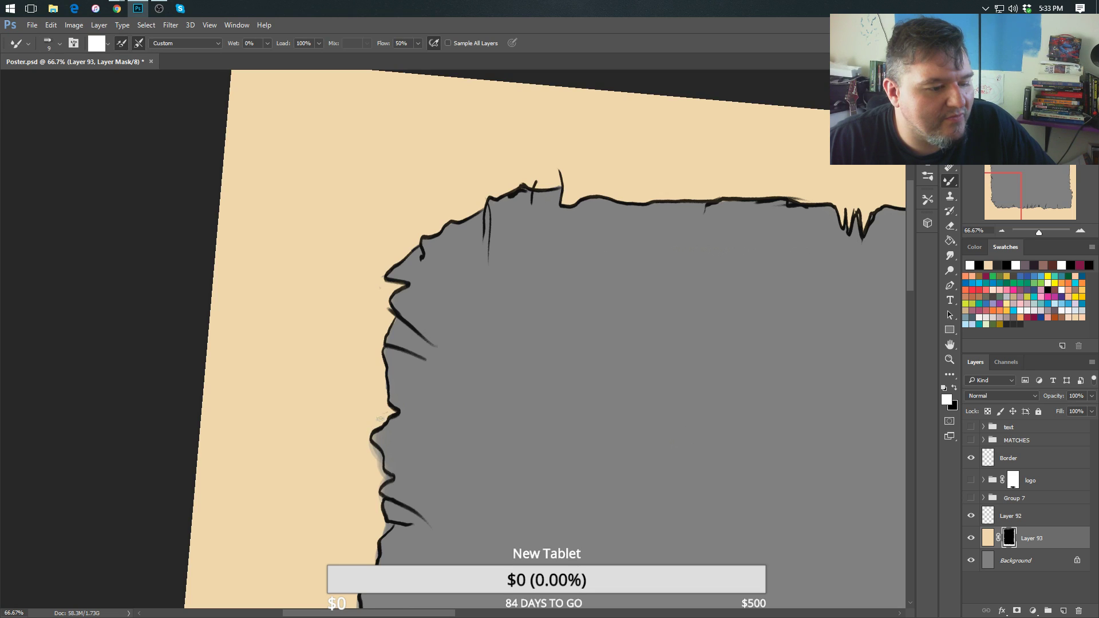
{"action": "left_click_drag", "start_coordinate": [336, 397], "coordinate": [375, 334]}
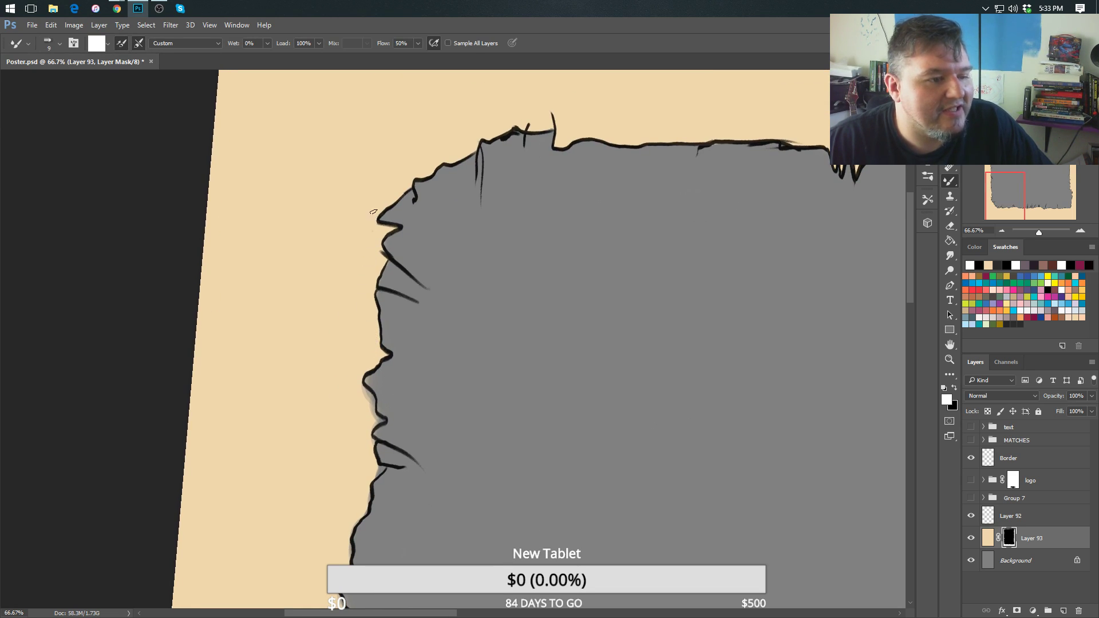
{"action": "scroll", "coordinate": [349, 243], "scroll_direction": "down", "scroll_amount": 5}
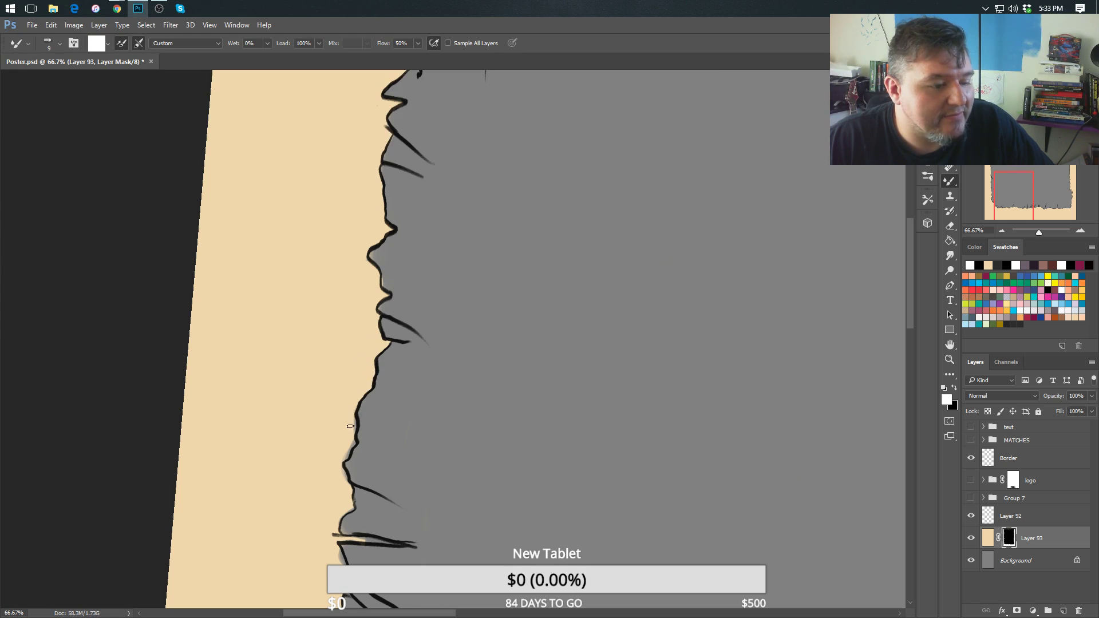
{"action": "key", "text": "r"}
{"action": "mouse_move", "coordinate": [347, 400]}
{"action": "left_mouse_down"}
{"action": "mouse_move", "coordinate": [351, 324]}
{"action": "mouse_move", "coordinate": [499, 299]}
{"action": "mouse_move", "coordinate": [486, 479]}
{"action": "mouse_move", "coordinate": [513, 478]}
{"action": "mouse_move", "coordinate": [577, 309]}
{"action": "left_mouse_up"}
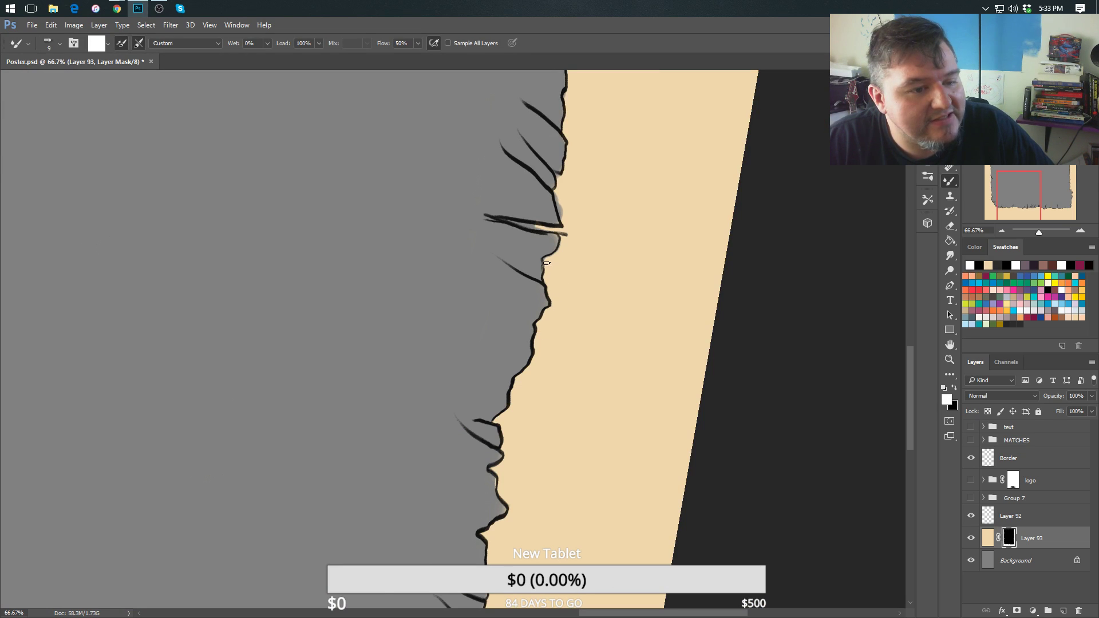
{"action": "mouse_move", "coordinate": [563, 237]}
{"action": "left_mouse_down"}
{"action": "mouse_move", "coordinate": [624, 275]}
{"action": "mouse_move", "coordinate": [662, 479]}
{"action": "mouse_move", "coordinate": [577, 466]}
{"action": "left_mouse_up"}
{"action": "mouse_move", "coordinate": [572, 401]}
{"action": "left_mouse_down"}
{"action": "mouse_move", "coordinate": [568, 444]}
{"action": "mouse_move", "coordinate": [513, 468]}
{"action": "mouse_move", "coordinate": [408, 474]}
{"action": "mouse_move", "coordinate": [319, 460]}
{"action": "mouse_move", "coordinate": [331, 343]}
{"action": "mouse_move", "coordinate": [362, 338]}
{"action": "left_mouse_up"}
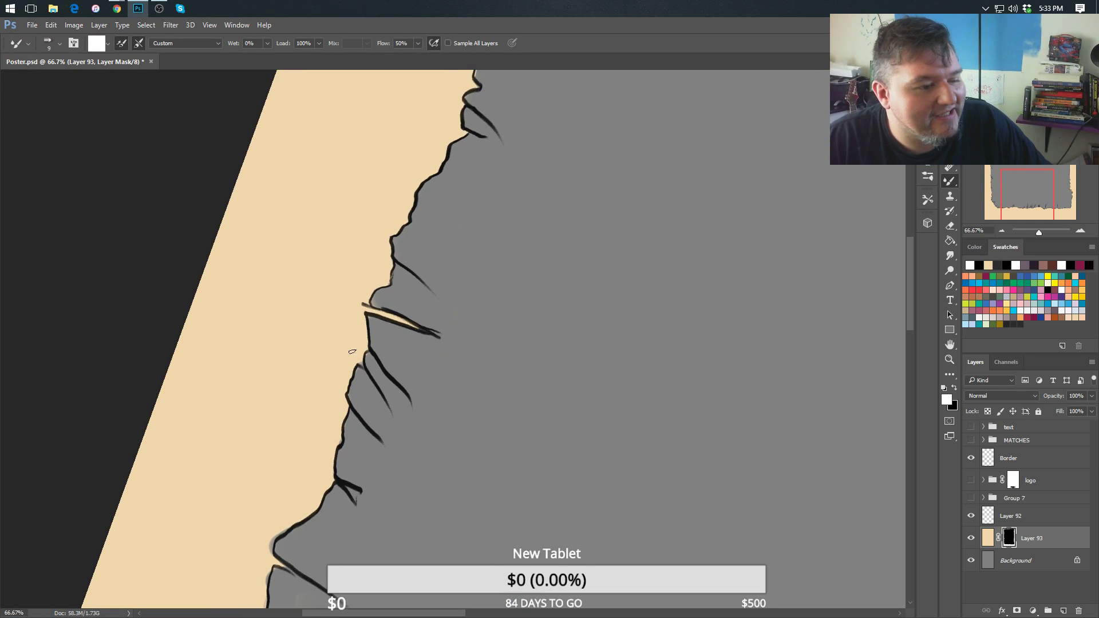
{"action": "scroll", "coordinate": [358, 332], "scroll_direction": "down", "scroll_amount": 6}
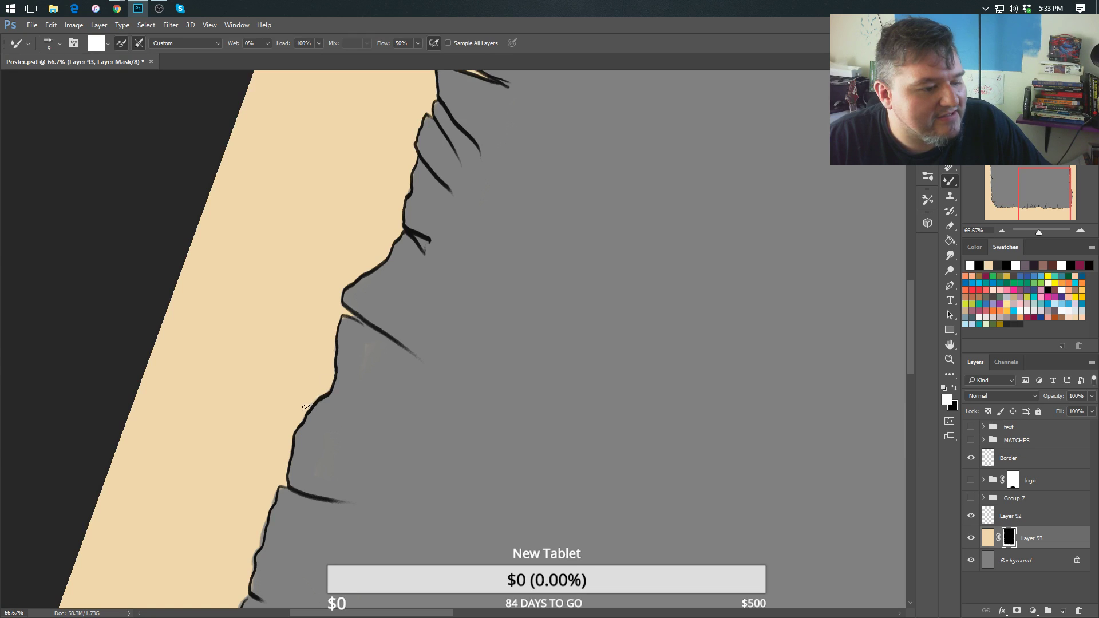
{"action": "left_click_drag", "start_coordinate": [330, 339], "coordinate": [382, 347]}
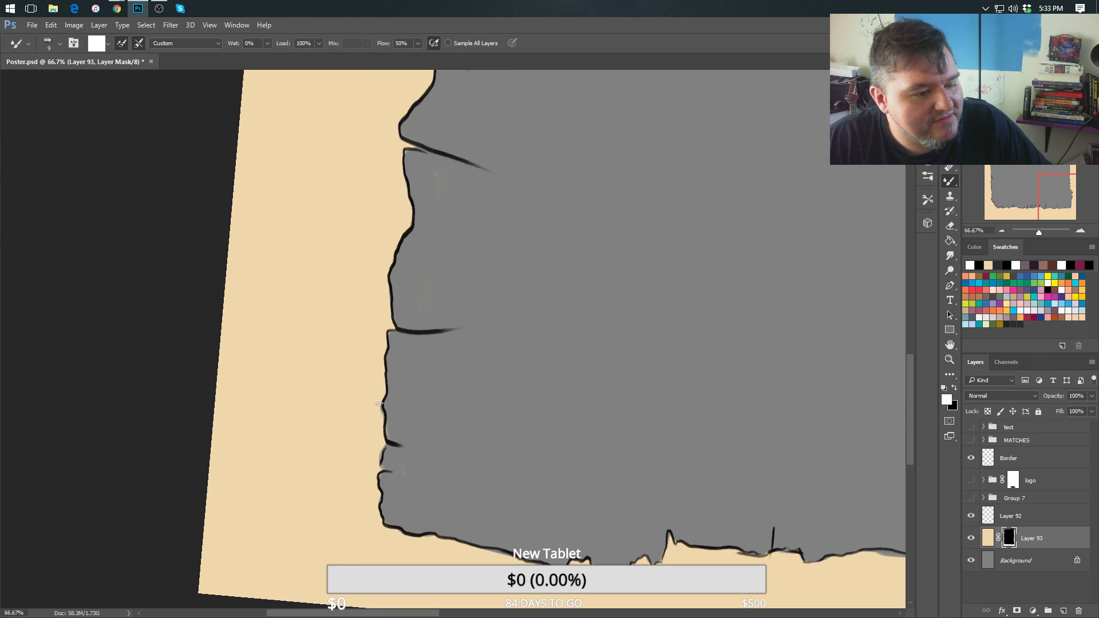
Paint white on Layer 93's mask along the bottom spikes' left and right edges, restoring the over-lightened outline with black.
{"action": "mouse_move", "coordinate": [380, 433]}
{"action": "left_mouse_down"}
{"action": "mouse_move", "coordinate": [283, 449]}
{"action": "mouse_move", "coordinate": [371, 506]}
{"action": "mouse_move", "coordinate": [563, 541]}
{"action": "mouse_move", "coordinate": [658, 445]}
{"action": "mouse_move", "coordinate": [659, 392]}
{"action": "mouse_move", "coordinate": [633, 446]}
{"action": "left_mouse_up"}
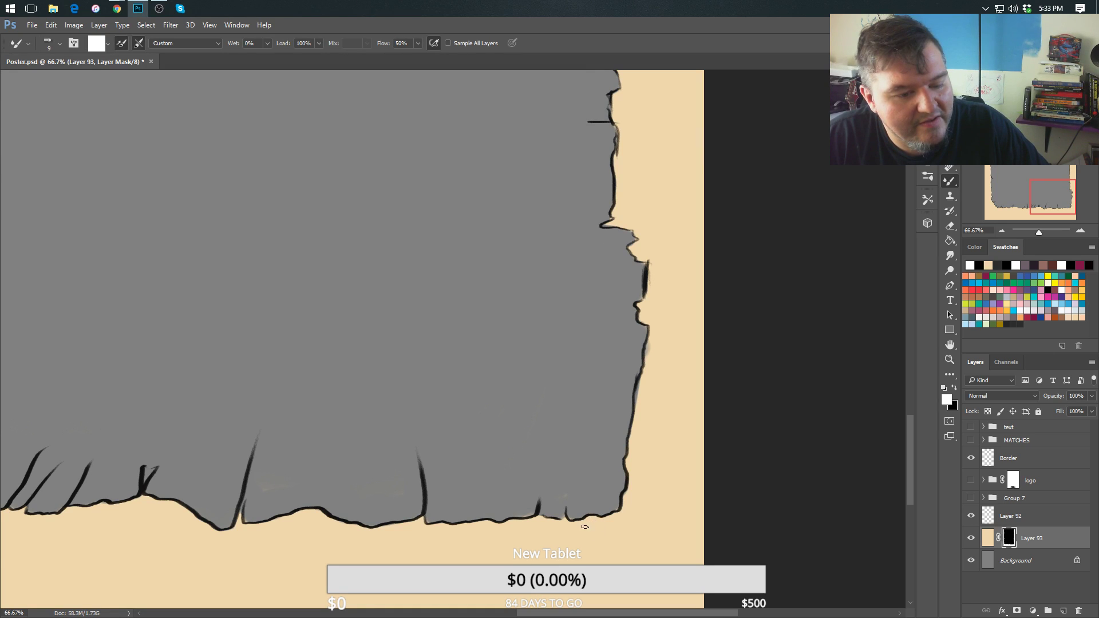
{"action": "mouse_move", "coordinate": [642, 396]}
{"action": "left_mouse_down"}
{"action": "mouse_move", "coordinate": [651, 336]}
{"action": "mouse_move", "coordinate": [636, 387]}
{"action": "left_mouse_up"}
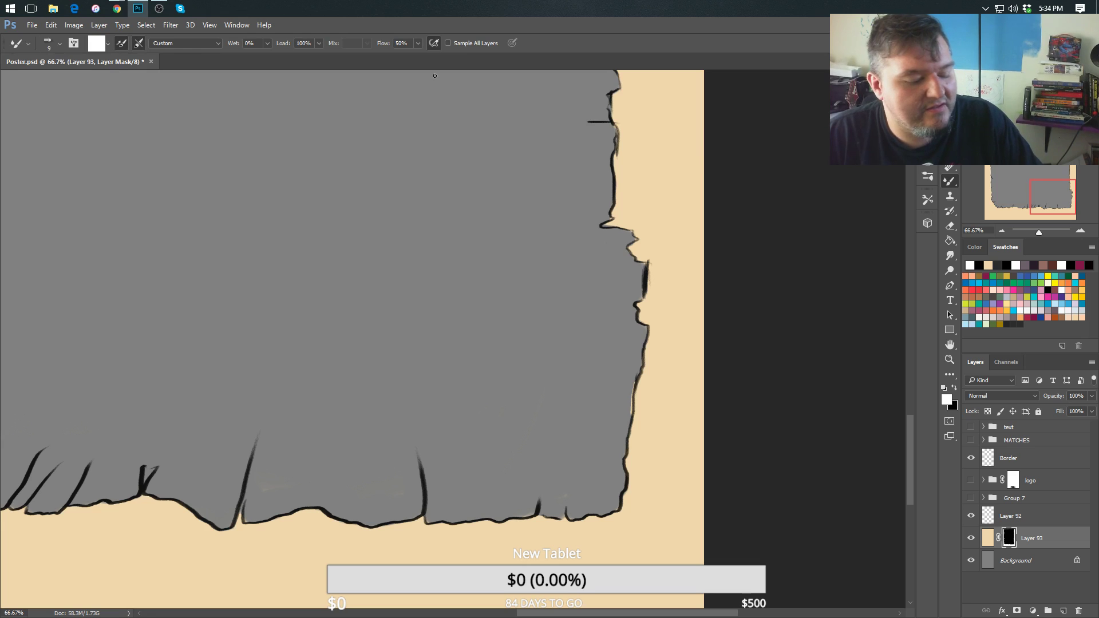
{"action": "key", "text": "x"}
{"action": "left_click_drag", "start_coordinate": [640, 383], "coordinate": [626, 426]}
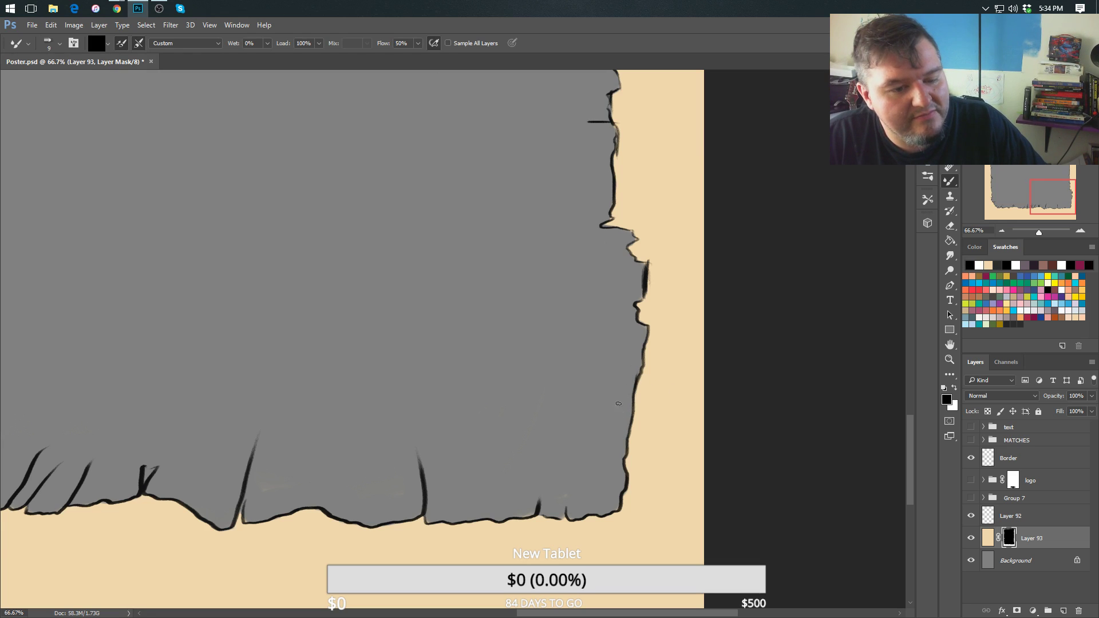
{"action": "key", "text": "x"}
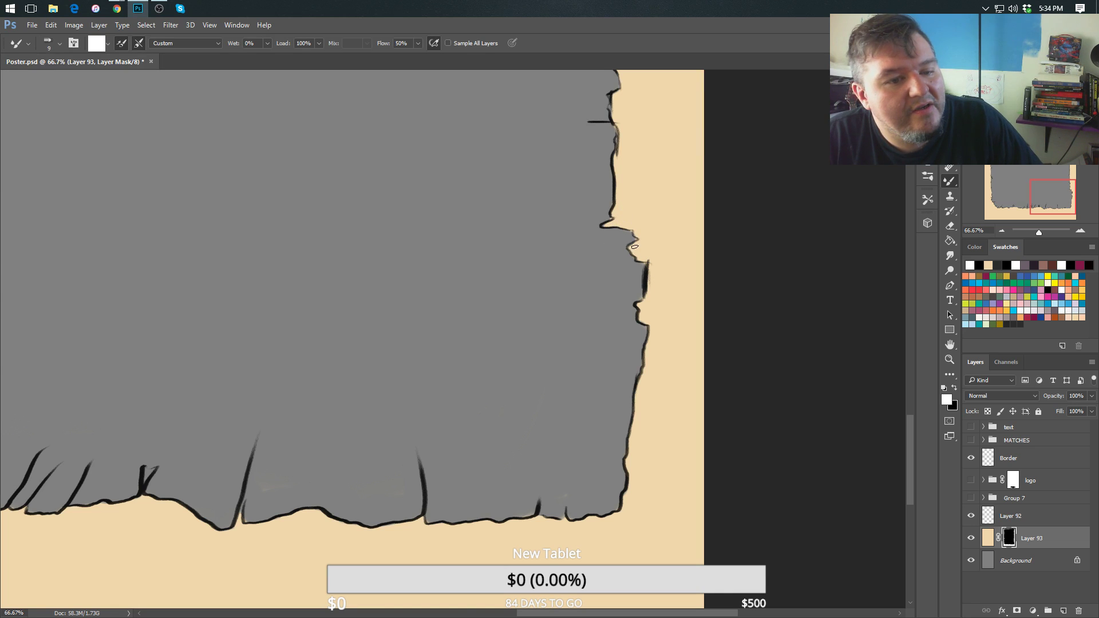
Reveal beige fill along the upper outline and the jutting edge of the spikes.
{"action": "scroll", "coordinate": [643, 260], "scroll_direction": "up", "scroll_amount": 3}
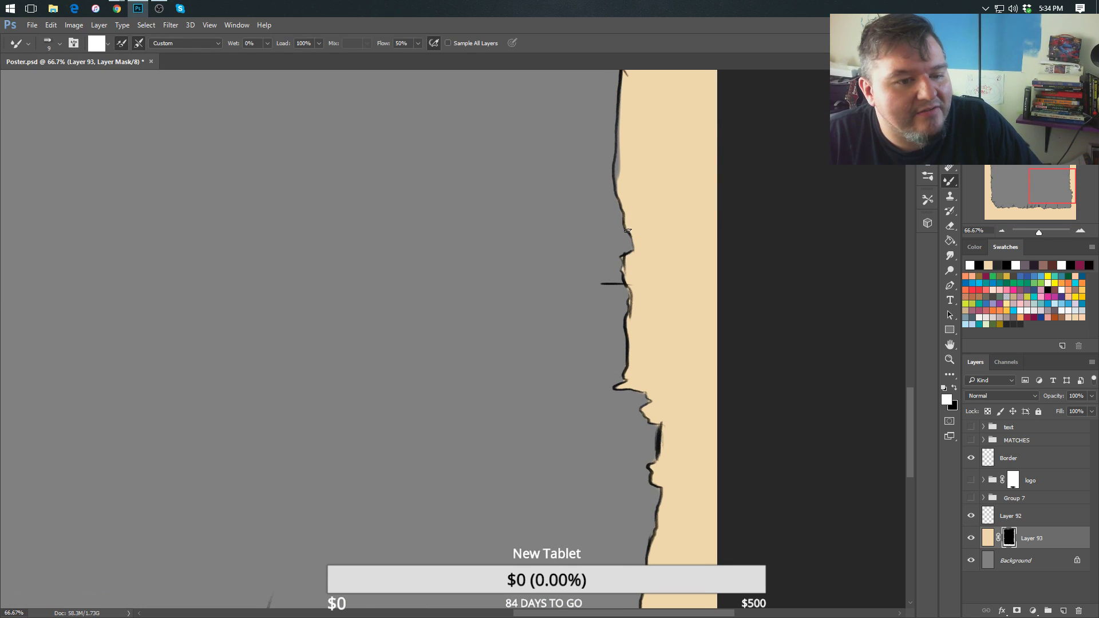
{"action": "scroll", "coordinate": [653, 344], "scroll_direction": "up", "scroll_amount": 4}
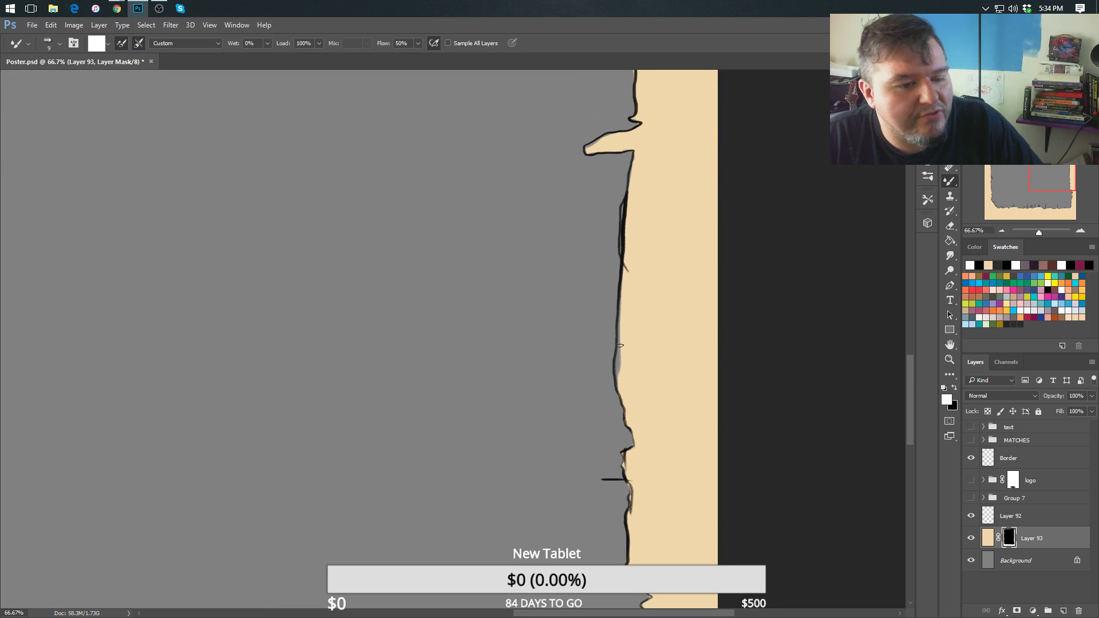
{"action": "left_click_drag", "start_coordinate": [619, 376], "coordinate": [623, 285]}
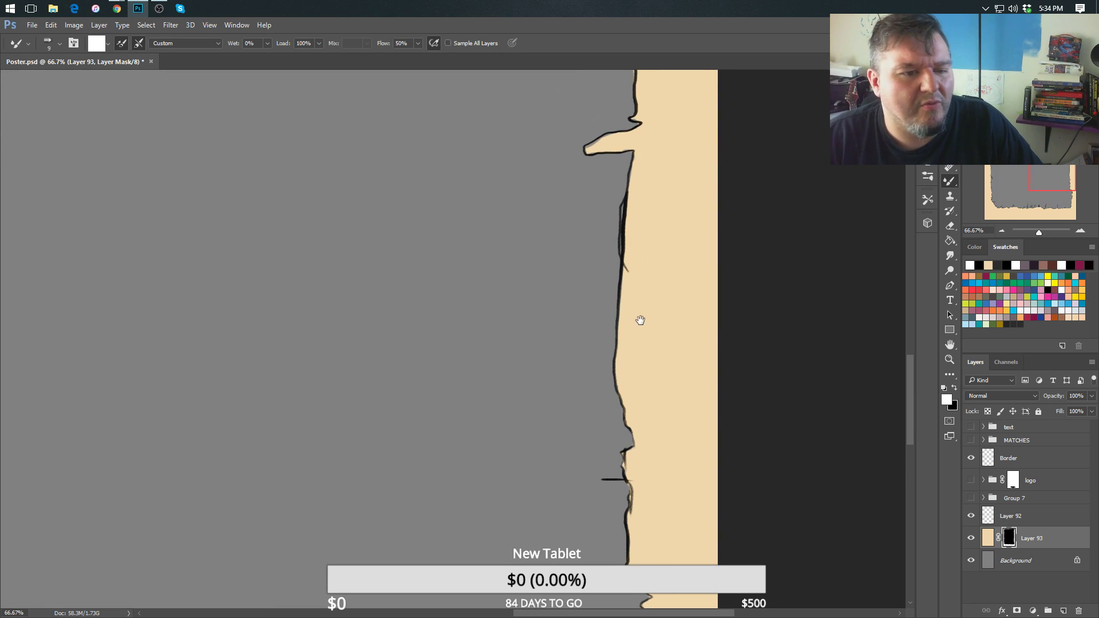
{"action": "scroll", "coordinate": [631, 357], "scroll_direction": "up", "scroll_amount": 2}
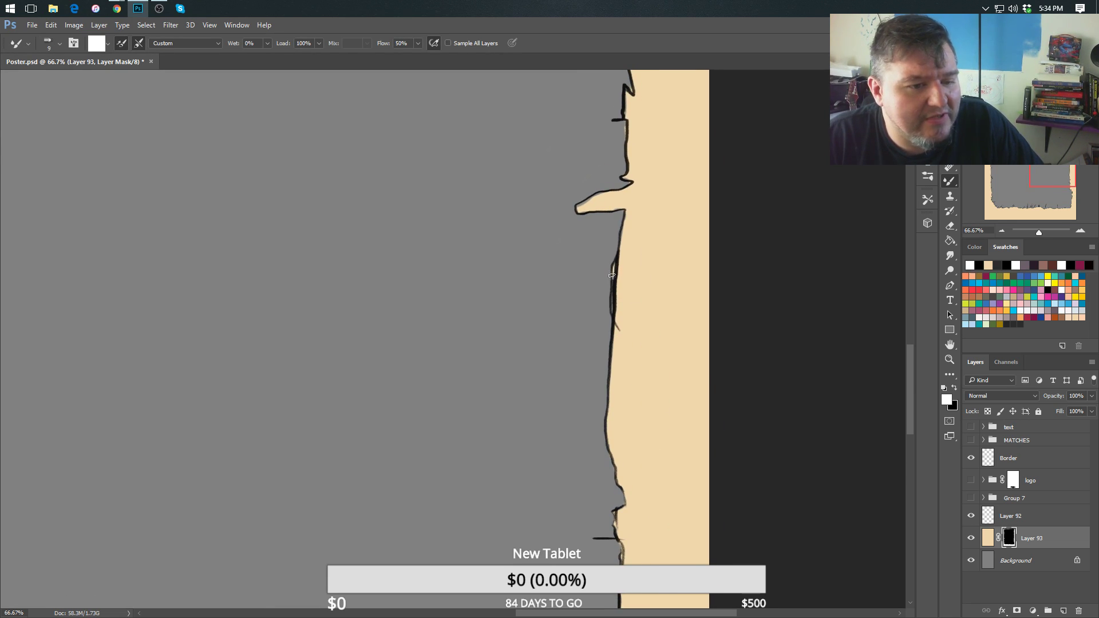
{"action": "scroll", "coordinate": [618, 340], "scroll_direction": "up", "scroll_amount": 6}
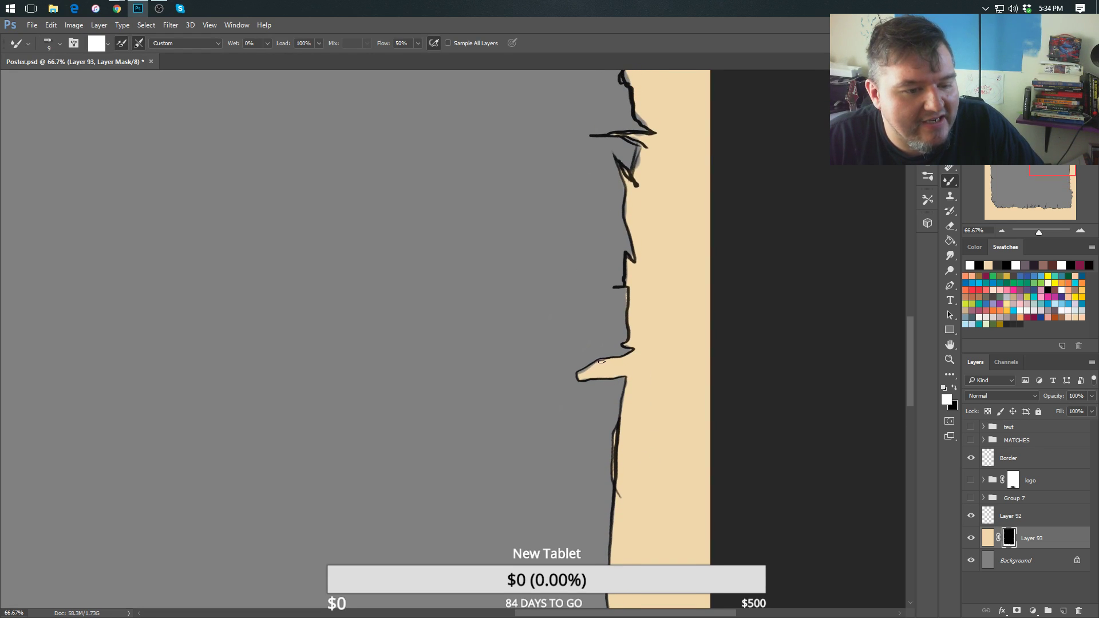
{"action": "left_click_drag", "start_coordinate": [602, 361], "coordinate": [579, 372]}
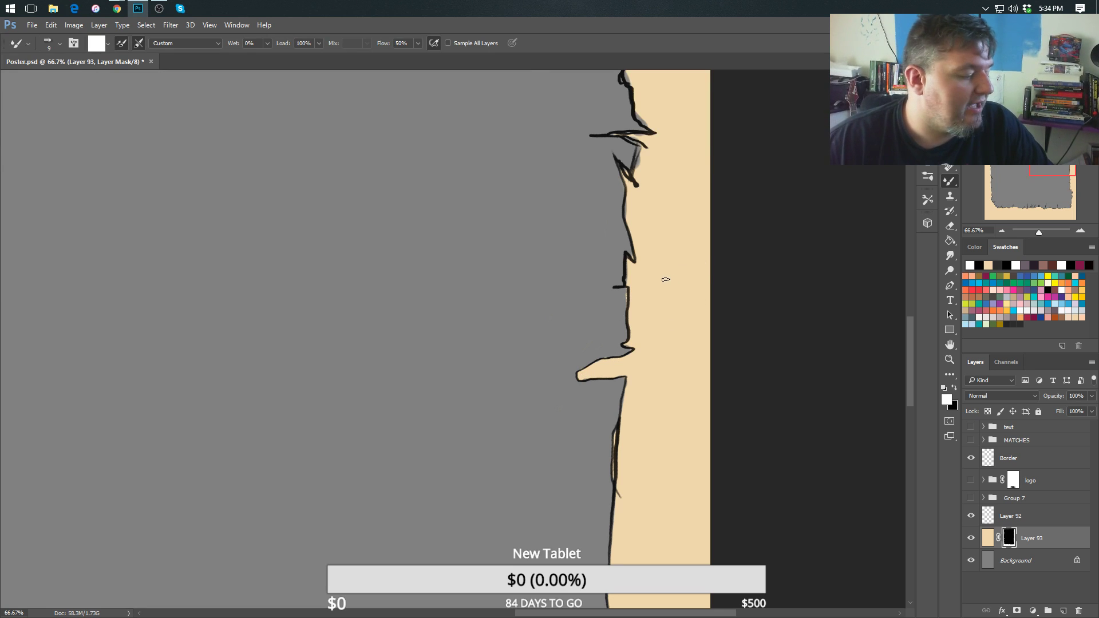
{"action": "scroll", "coordinate": [643, 346], "scroll_direction": "up", "scroll_amount": 4}
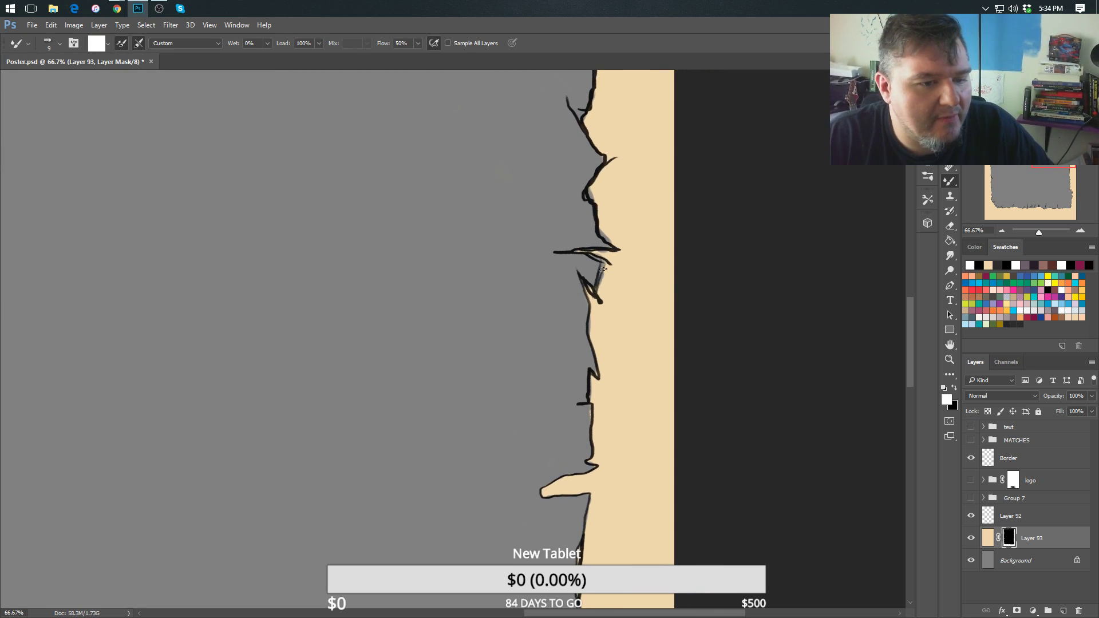
{"action": "left_click_drag", "start_coordinate": [603, 269], "coordinate": [597, 283]}
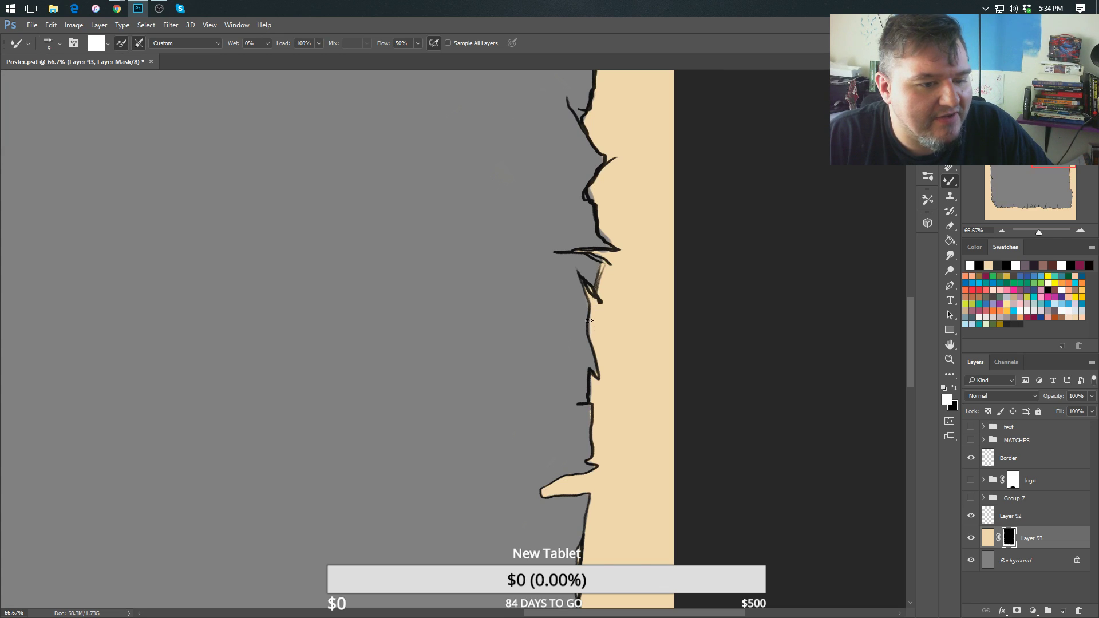
{"action": "left_click_drag", "start_coordinate": [596, 400], "coordinate": [590, 373]}
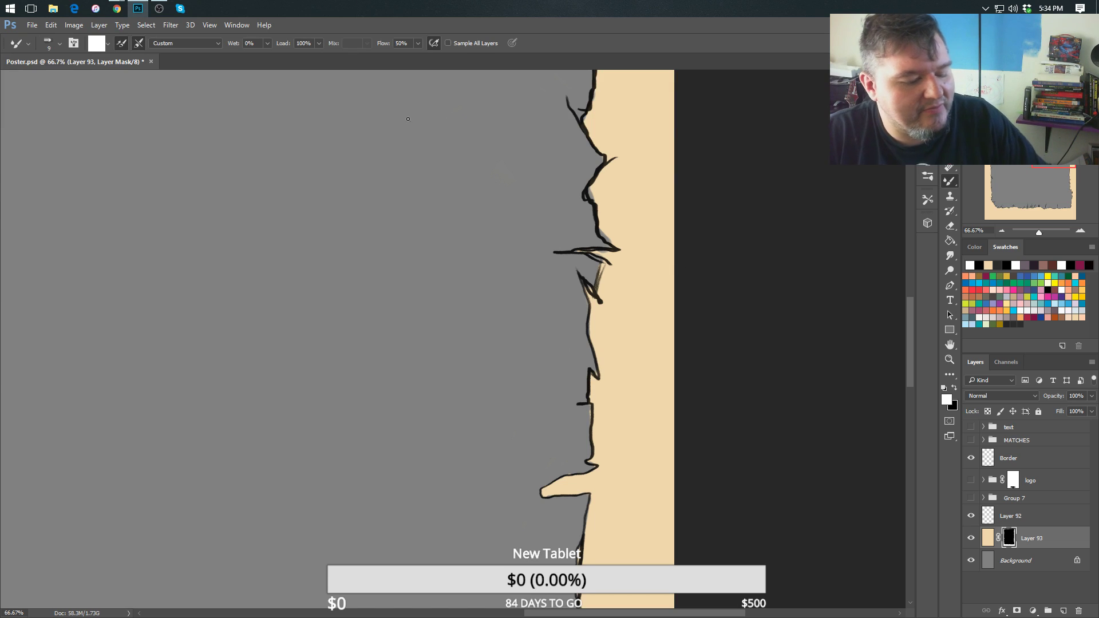
{"action": "key", "text": "x"}
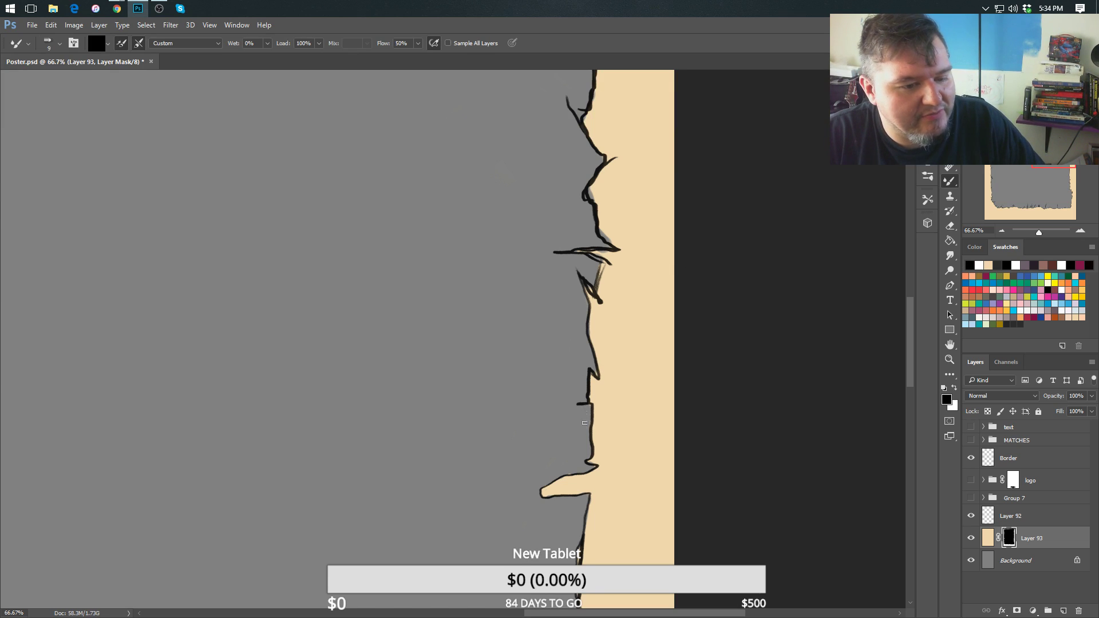
{"action": "key", "text": "x"}
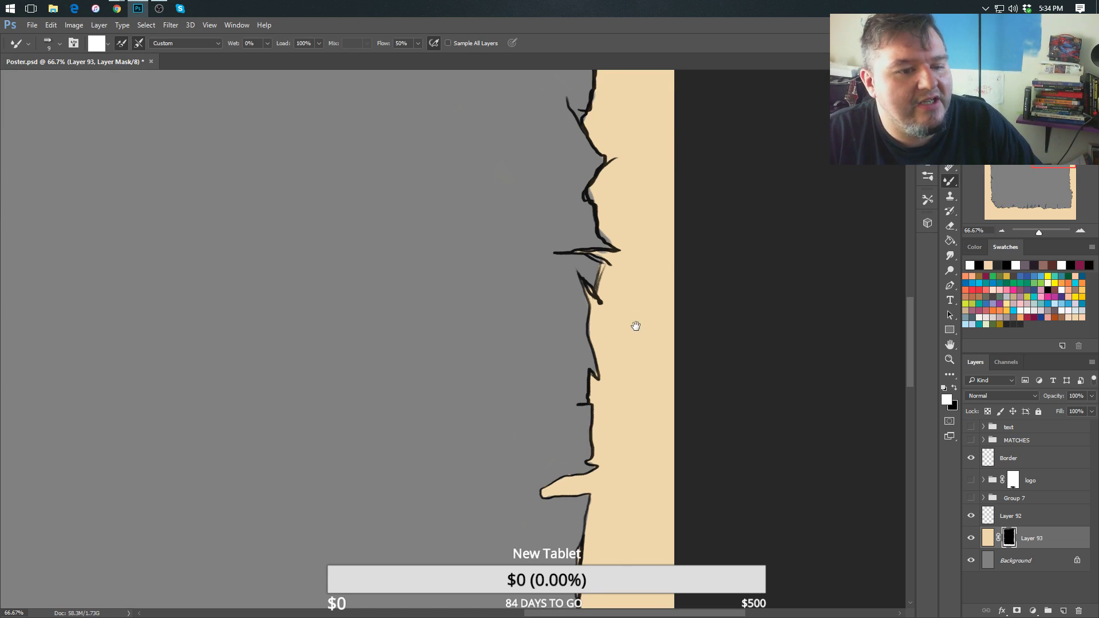
Rotate the view so the edge runs vertically and lighten a small patch along the outline.
{"action": "key", "text": "r"}
{"action": "mouse_move", "coordinate": [633, 324]}
{"action": "left_mouse_down"}
{"action": "mouse_move", "coordinate": [633, 295]}
{"action": "mouse_move", "coordinate": [592, 388]}
{"action": "mouse_move", "coordinate": [549, 429]}
{"action": "left_mouse_up"}
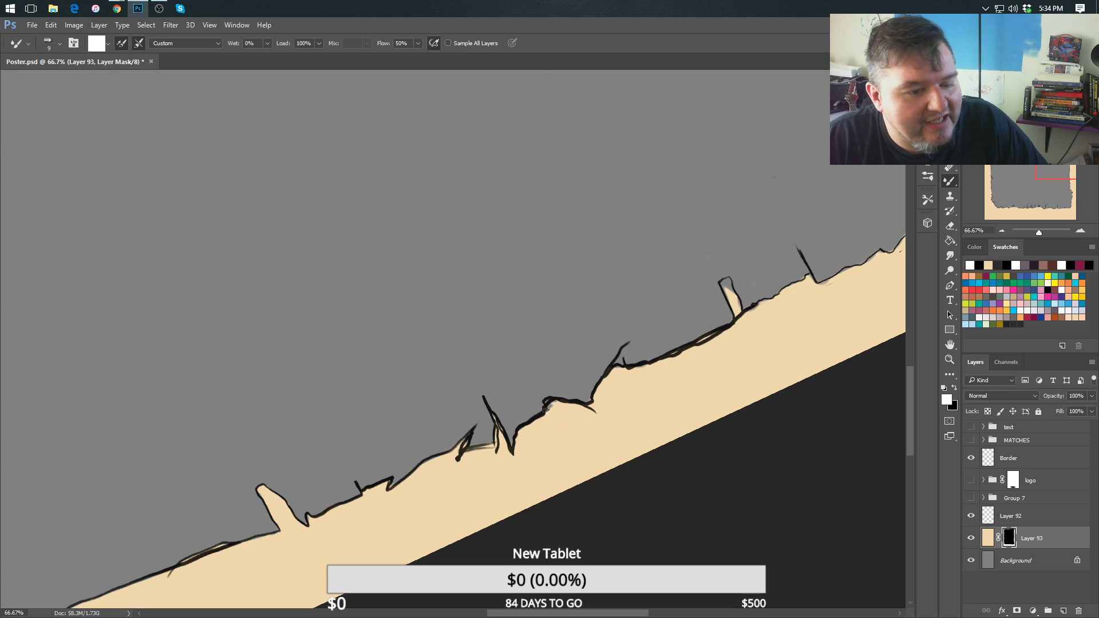
{"action": "mouse_move", "coordinate": [555, 450]}
{"action": "left_mouse_down"}
{"action": "mouse_move", "coordinate": [482, 478]}
{"action": "mouse_move", "coordinate": [570, 323]}
{"action": "left_mouse_up"}
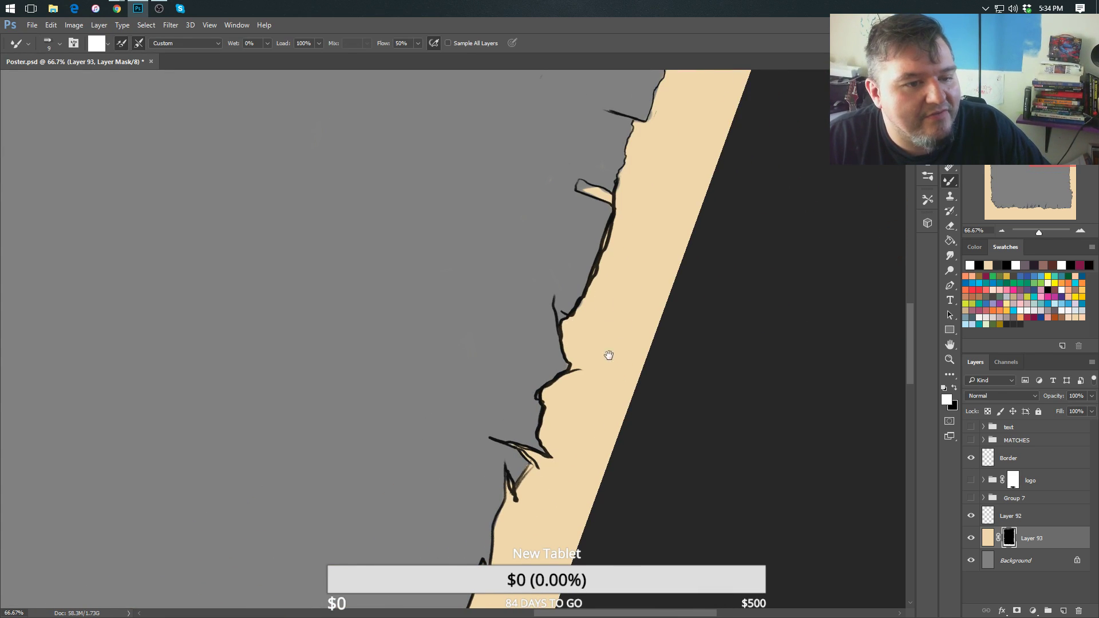
{"action": "mouse_move", "coordinate": [609, 356]}
{"action": "left_mouse_down"}
{"action": "mouse_move", "coordinate": [584, 356]}
{"action": "mouse_move", "coordinate": [607, 234]}
{"action": "mouse_move", "coordinate": [504, 443]}
{"action": "left_mouse_up"}
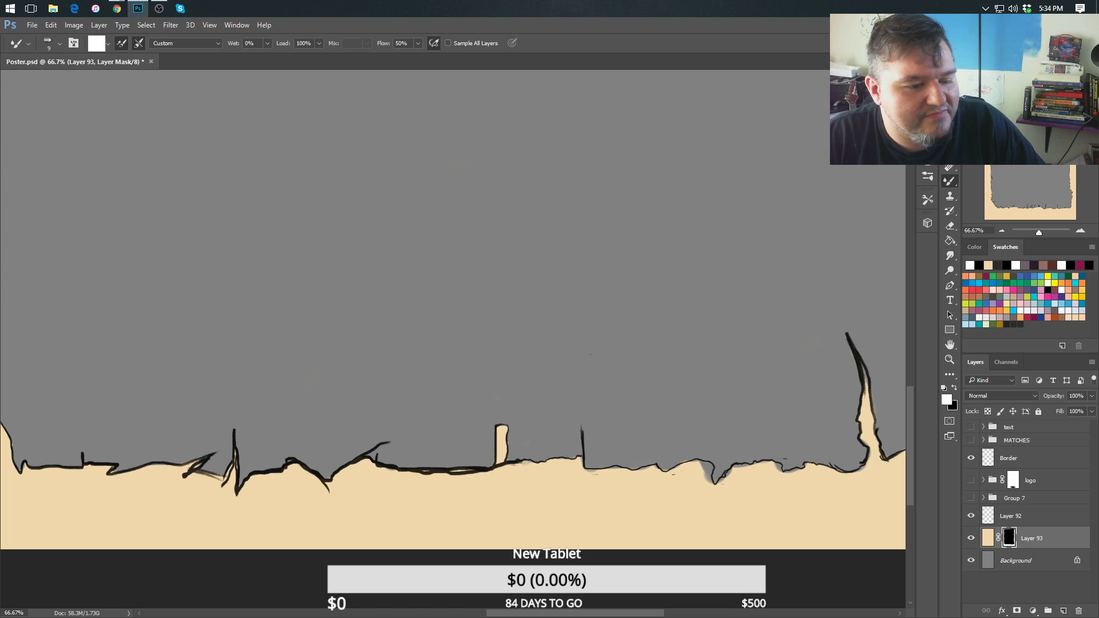
{"action": "key", "text": "r"}
{"action": "mouse_move", "coordinate": [533, 471]}
{"action": "left_mouse_down"}
{"action": "mouse_move", "coordinate": [442, 544]}
{"action": "mouse_move", "coordinate": [628, 349]}
{"action": "mouse_move", "coordinate": [521, 251]}
{"action": "mouse_move", "coordinate": [515, 376]}
{"action": "mouse_move", "coordinate": [515, 346]}
{"action": "left_mouse_up"}
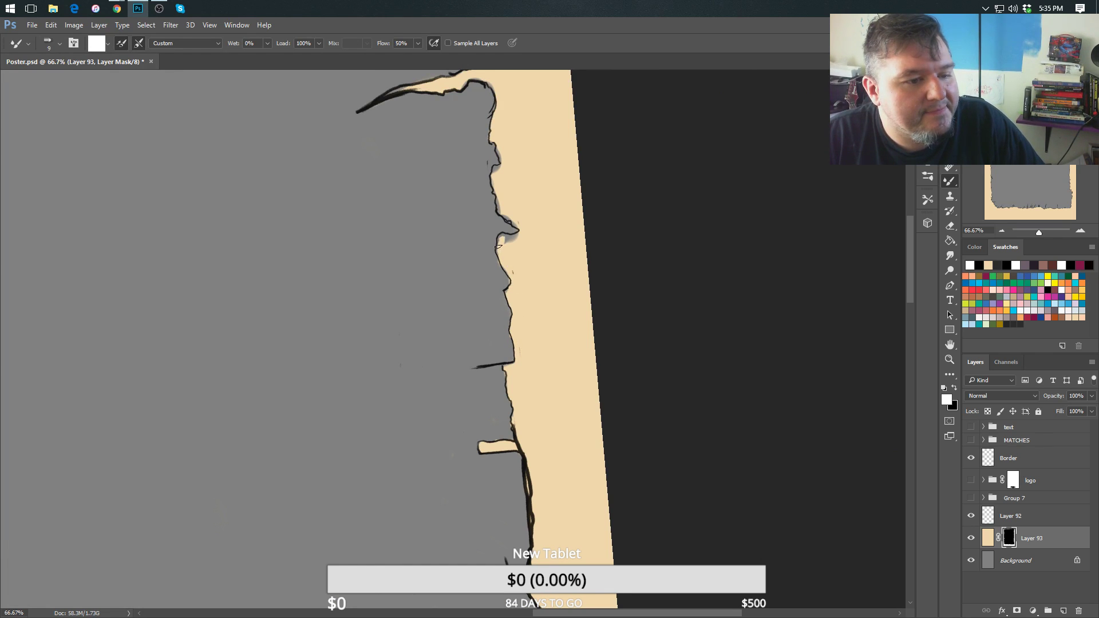
{"action": "left_click_drag", "start_coordinate": [501, 236], "coordinate": [507, 238]}
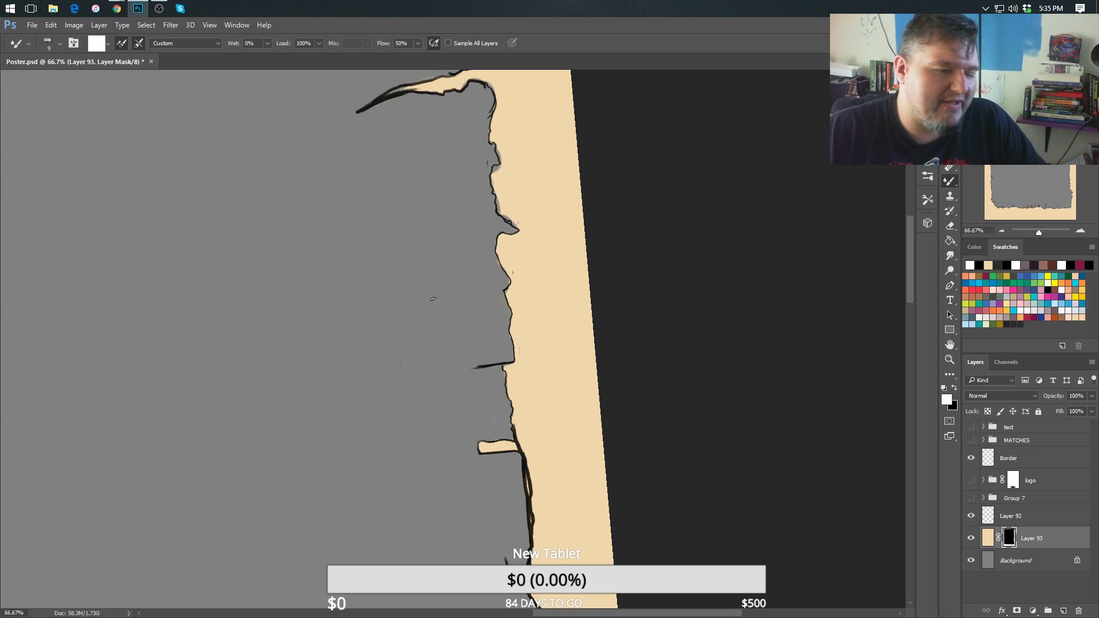
Smooth the spike's lower edge and restore beige along it up to the ink outline.
{"action": "left_click_drag", "start_coordinate": [430, 304], "coordinate": [408, 320]}
{"action": "left_click_drag", "start_coordinate": [497, 262], "coordinate": [518, 307]}
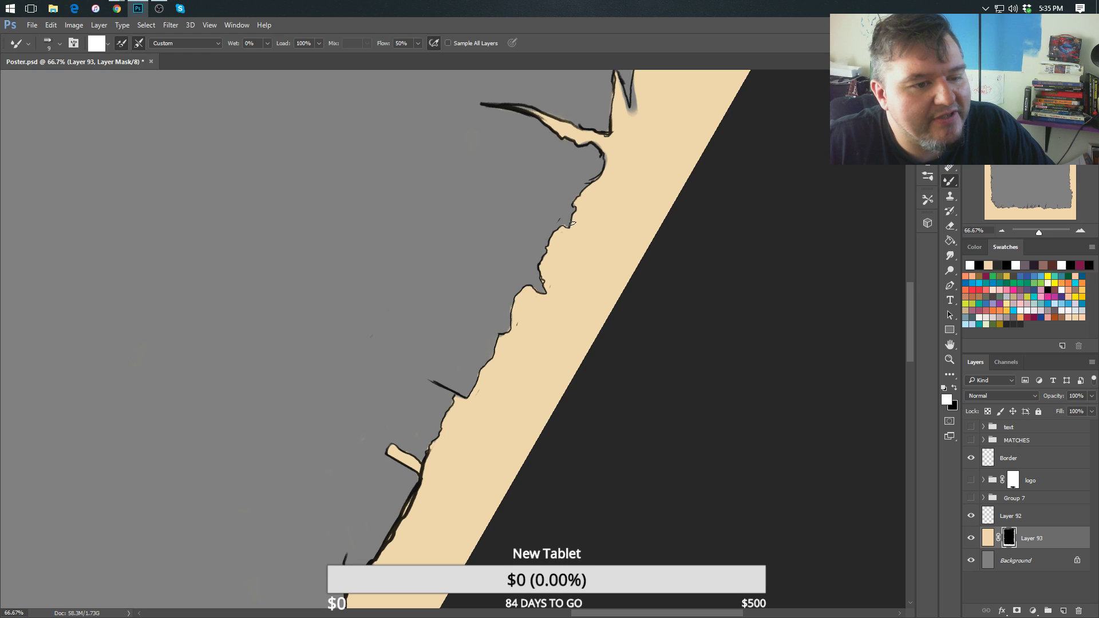
{"action": "left_click_drag", "start_coordinate": [532, 327], "coordinate": [483, 392]}
{"action": "mouse_move", "coordinate": [559, 361]}
{"action": "left_mouse_down"}
{"action": "mouse_move", "coordinate": [516, 451]}
{"action": "mouse_move", "coordinate": [442, 417]}
{"action": "left_mouse_up"}
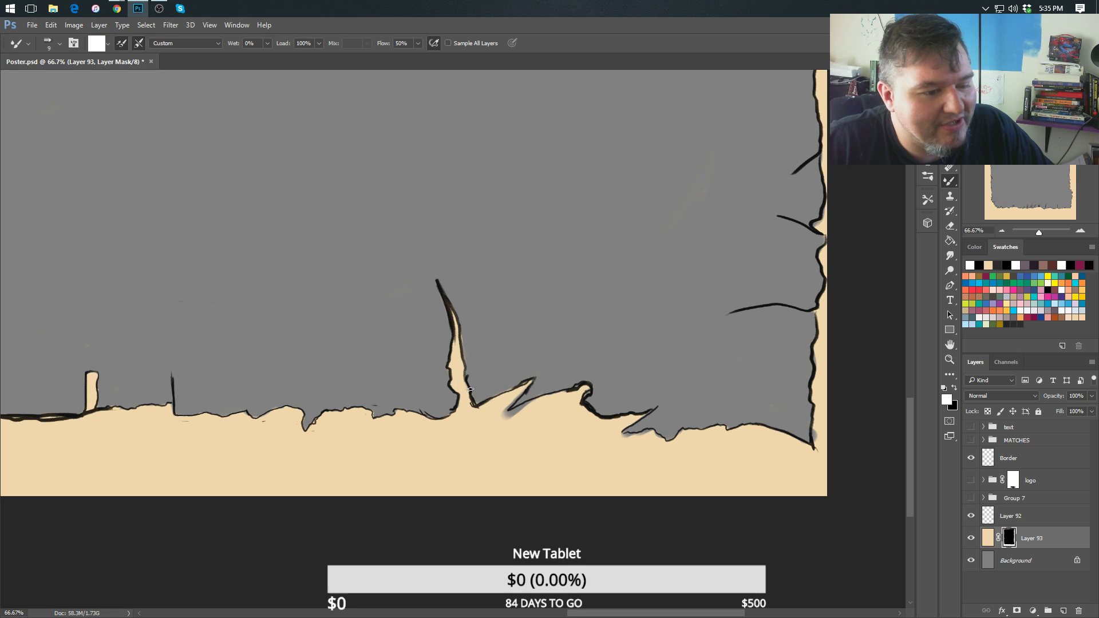
{"action": "mouse_move", "coordinate": [517, 394]}
{"action": "left_mouse_down"}
{"action": "mouse_move", "coordinate": [498, 417]}
{"action": "mouse_move", "coordinate": [512, 396]}
{"action": "mouse_move", "coordinate": [491, 408]}
{"action": "mouse_move", "coordinate": [516, 419]}
{"action": "mouse_move", "coordinate": [536, 406]}
{"action": "mouse_move", "coordinate": [410, 447]}
{"action": "mouse_move", "coordinate": [404, 437]}
{"action": "mouse_move", "coordinate": [511, 355]}
{"action": "mouse_move", "coordinate": [636, 190]}
{"action": "mouse_move", "coordinate": [547, 343]}
{"action": "mouse_move", "coordinate": [601, 263]}
{"action": "mouse_move", "coordinate": [590, 299]}
{"action": "left_mouse_up"}
{"action": "key", "text": "r"}
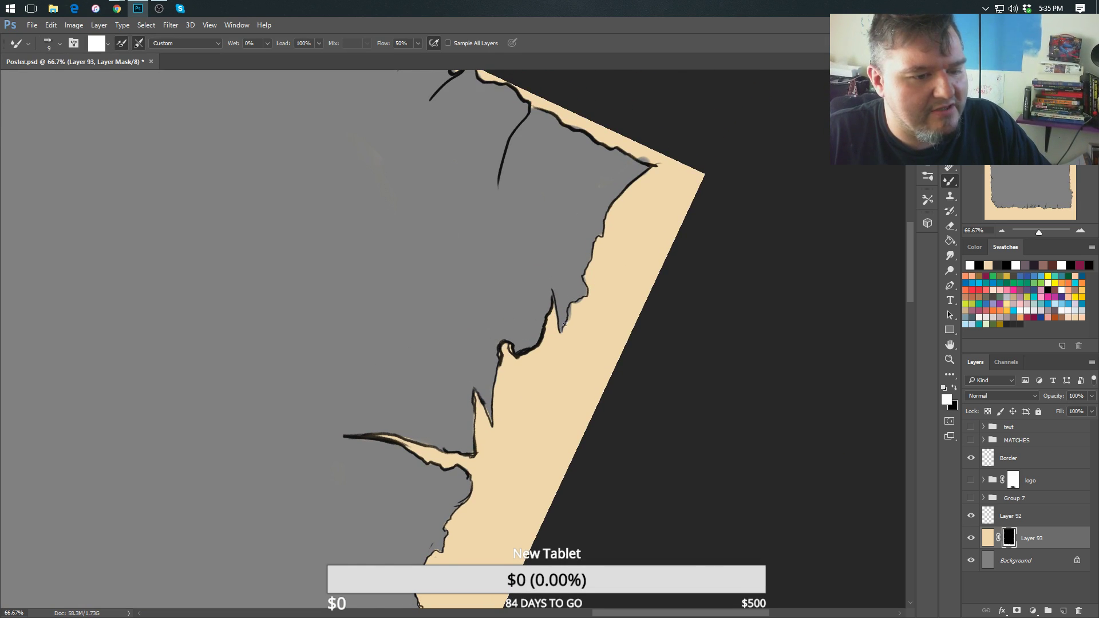
{"action": "left_click_drag", "start_coordinate": [567, 307], "coordinate": [576, 302]}
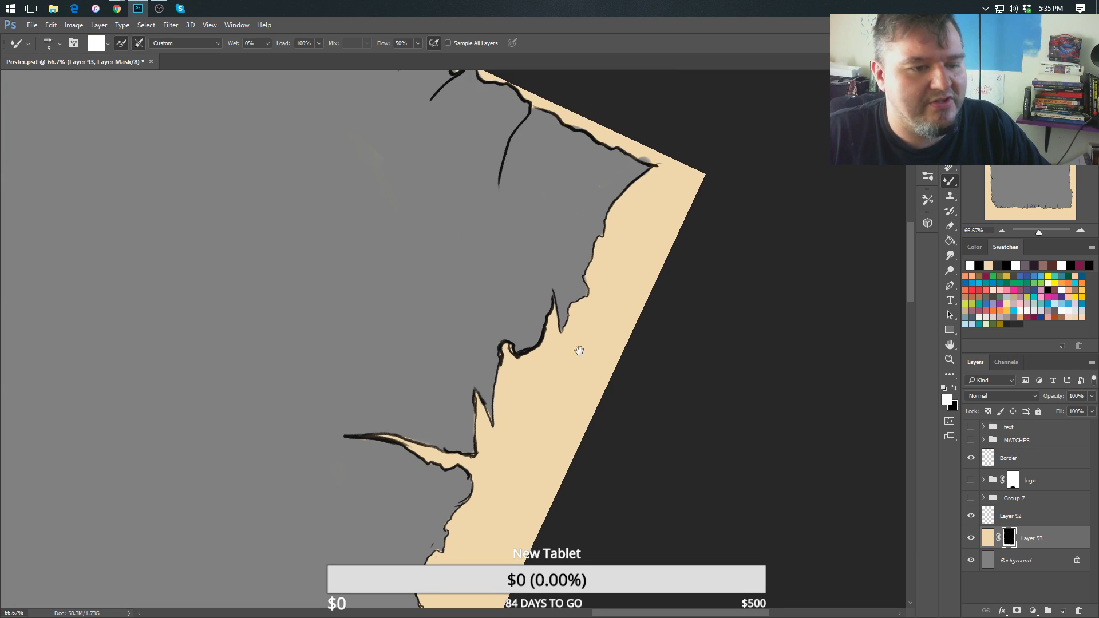
Lighten the thin black spike and outline at the border's lower right corner.
{"action": "scroll", "coordinate": [577, 351], "scroll_direction": "up", "scroll_amount": 4}
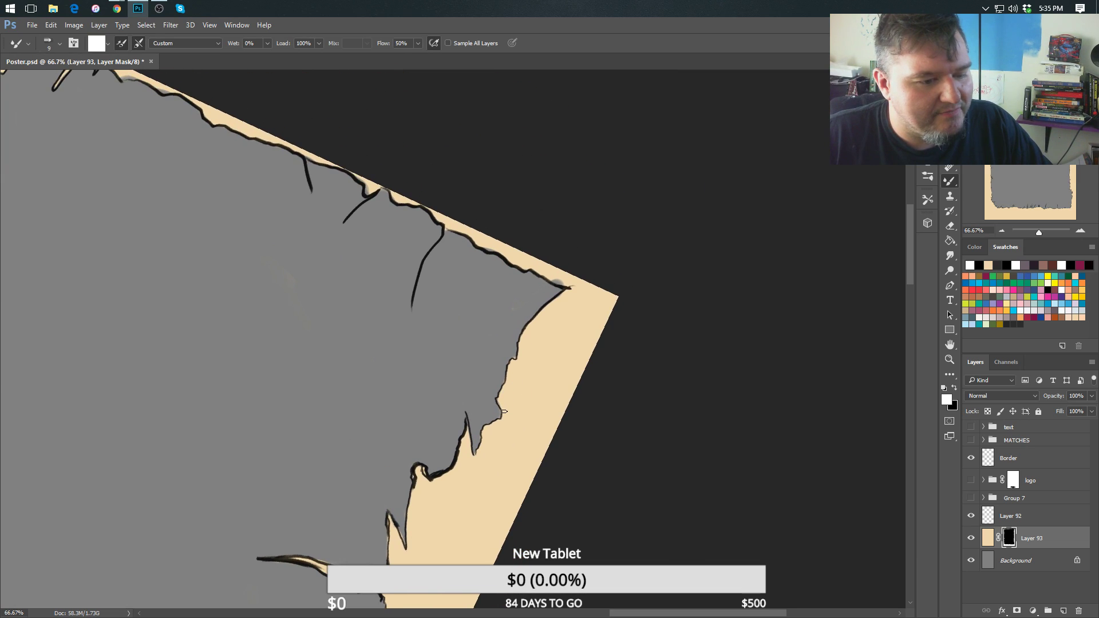
{"action": "scroll", "coordinate": [617, 400], "scroll_direction": "down", "scroll_amount": 5}
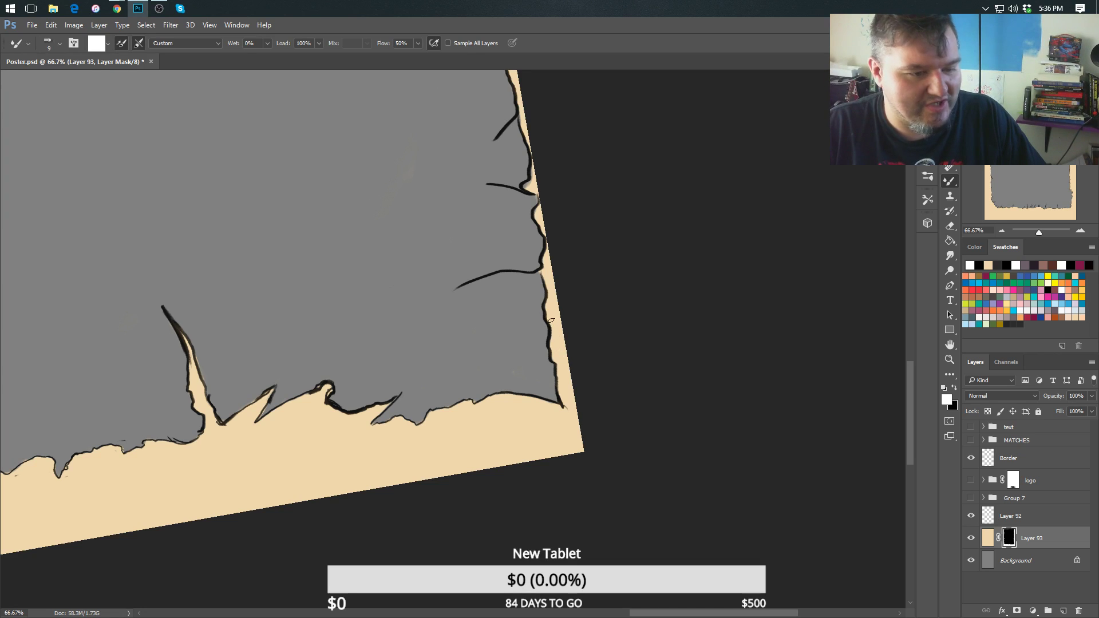
{"action": "left_click_drag", "start_coordinate": [560, 331], "coordinate": [550, 412]}
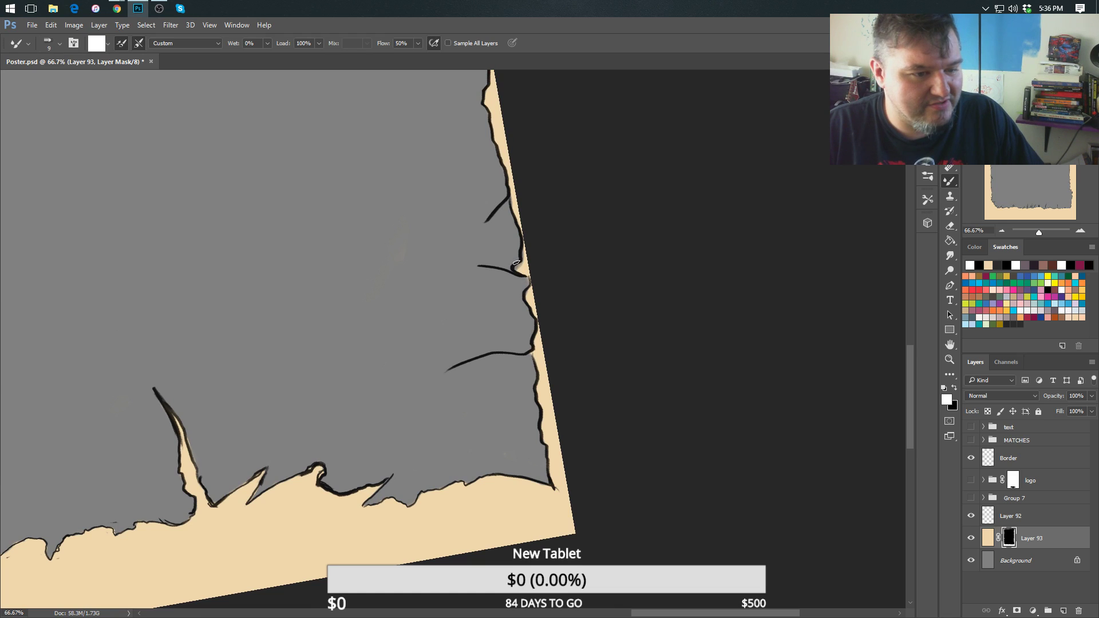
{"action": "scroll", "coordinate": [524, 270], "scroll_direction": "up", "scroll_amount": 5}
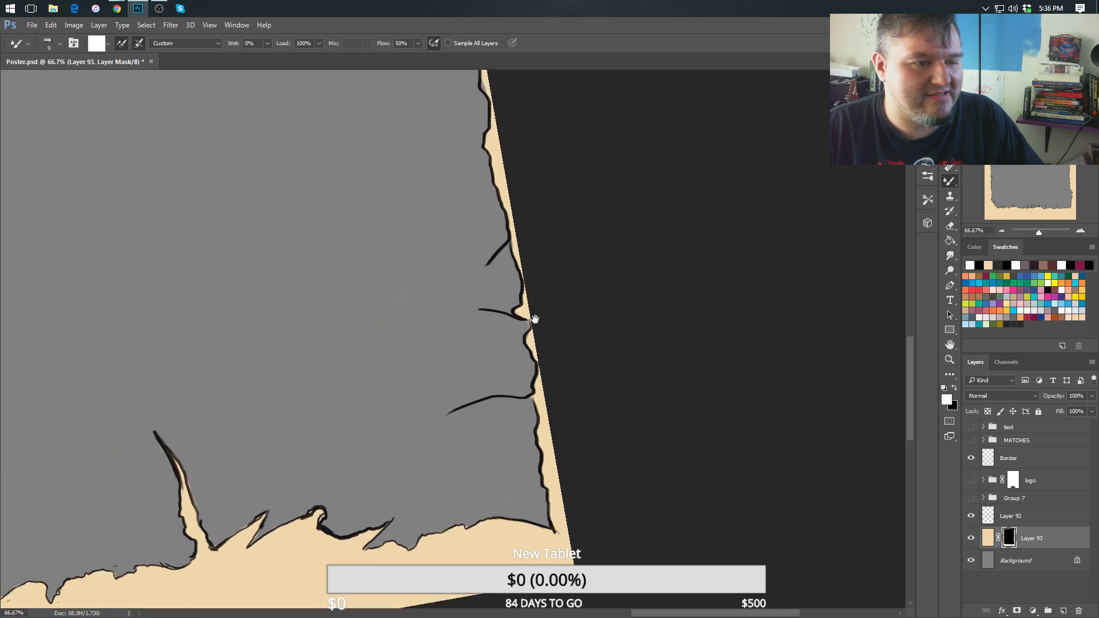
{"action": "scroll", "coordinate": [511, 343], "scroll_direction": "up", "scroll_amount": 5}
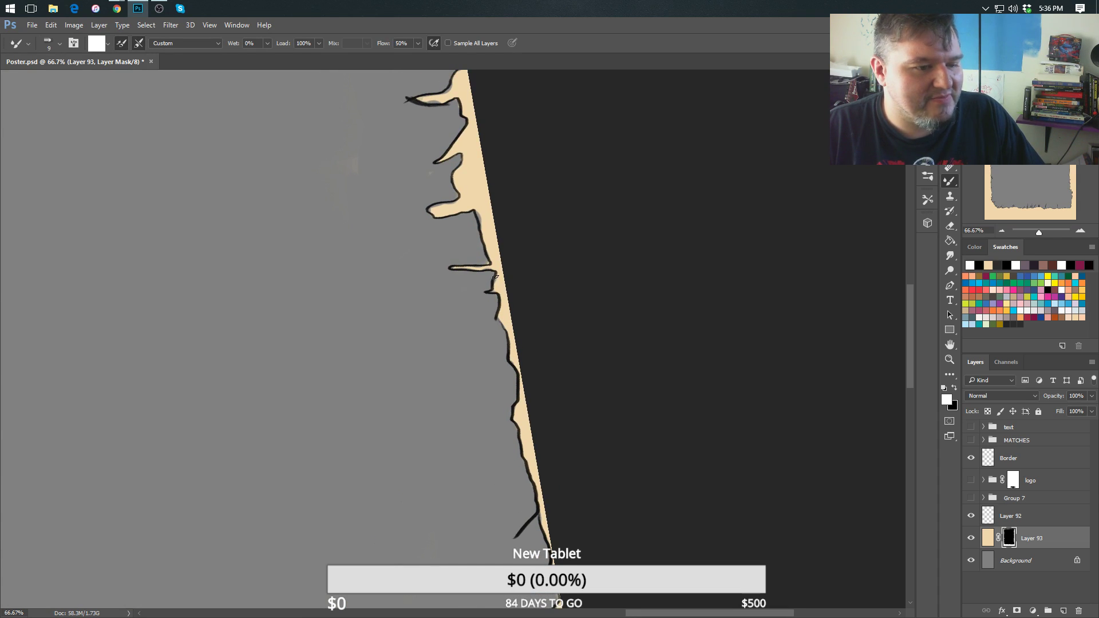
{"action": "left_click_drag", "start_coordinate": [474, 270], "coordinate": [456, 268]}
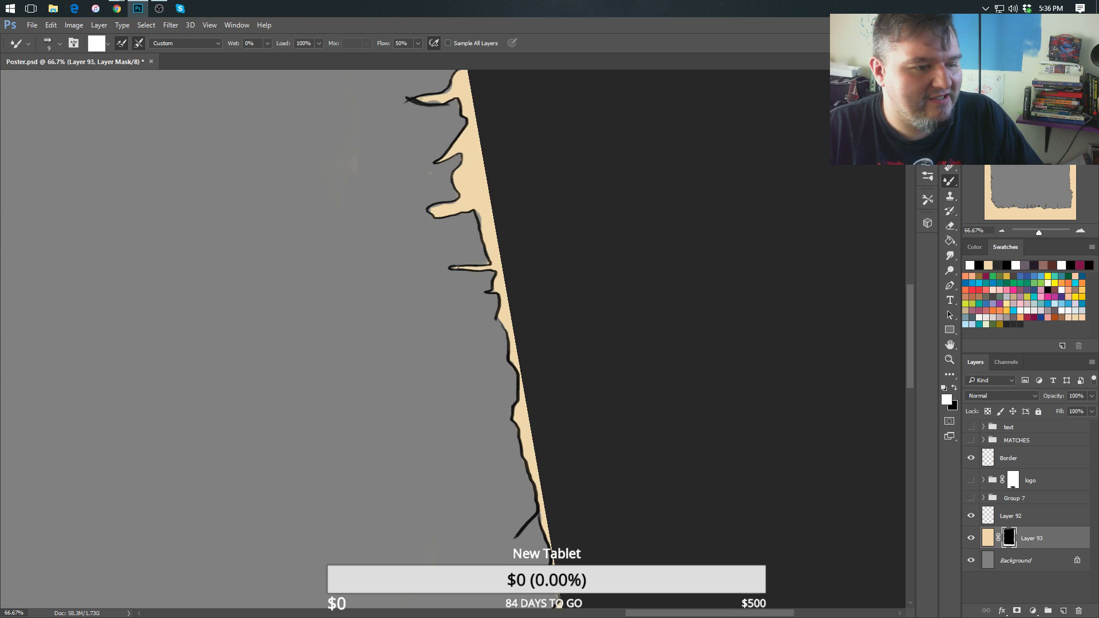
{"action": "left_click_drag", "start_coordinate": [481, 228], "coordinate": [487, 241]}
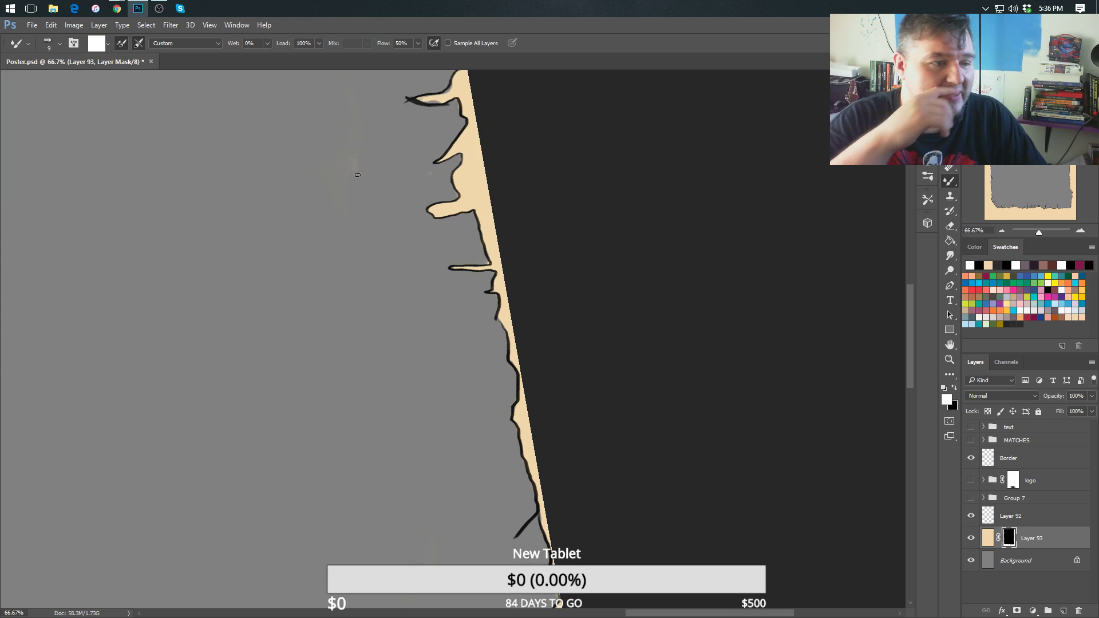
Undo a stray peach stroke on the grey area and touch up the spike tip with white.
{"action": "mouse_move", "coordinate": [355, 158]}
{"action": "left_mouse_down"}
{"action": "mouse_move", "coordinate": [352, 171]}
{"action": "mouse_move", "coordinate": [344, 165]}
{"action": "left_mouse_up"}
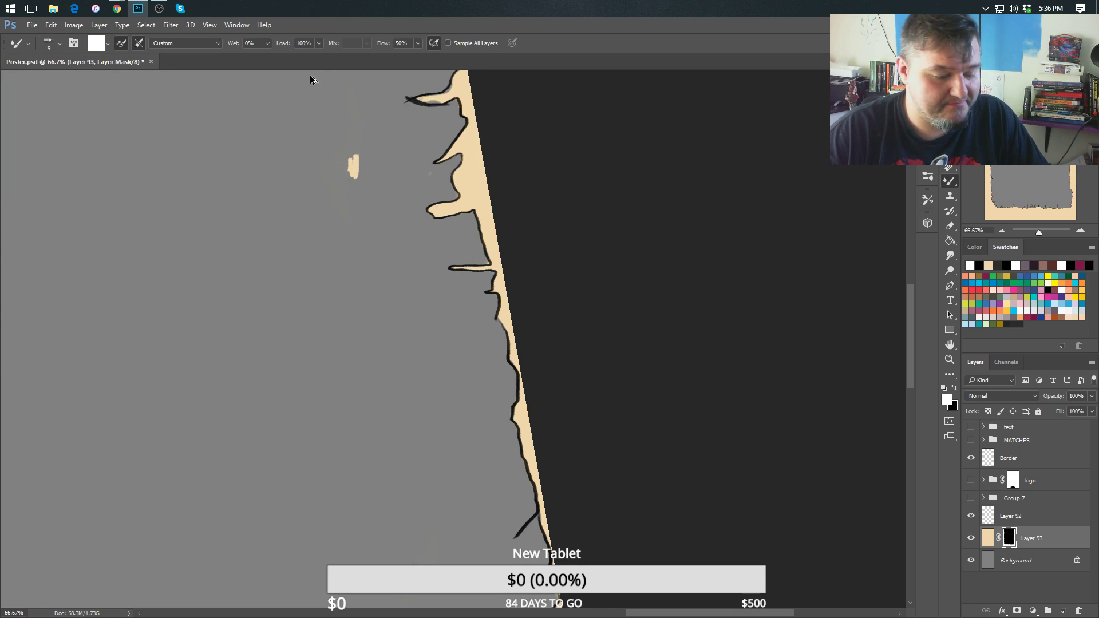
{"action": "key", "text": "ctrl+z"}
{"action": "key", "text": "x"}
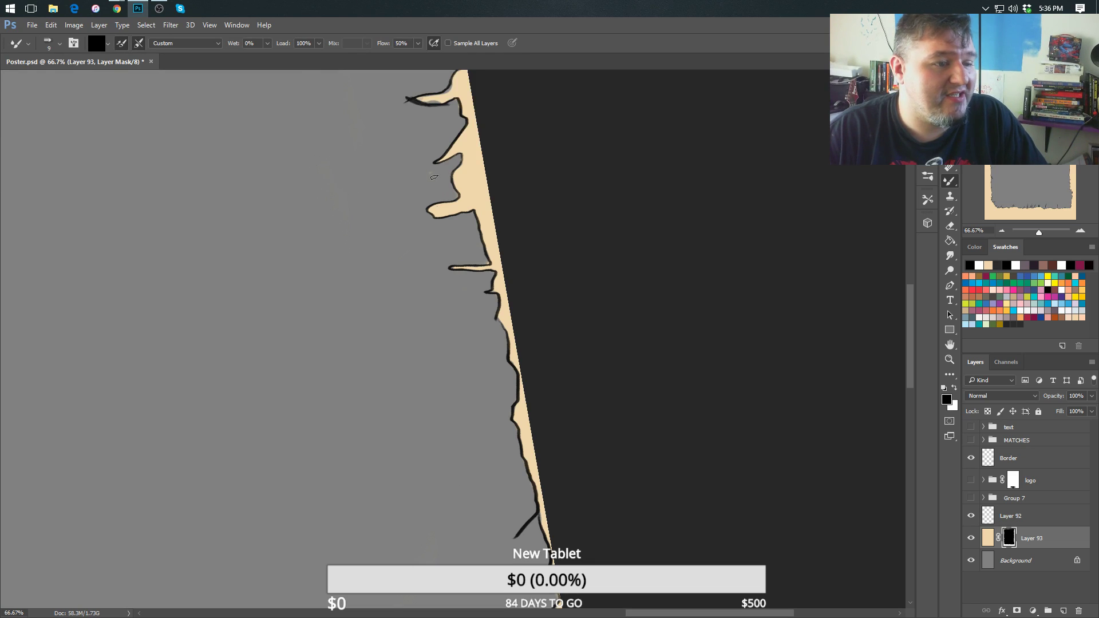
{"action": "key", "text": "x"}
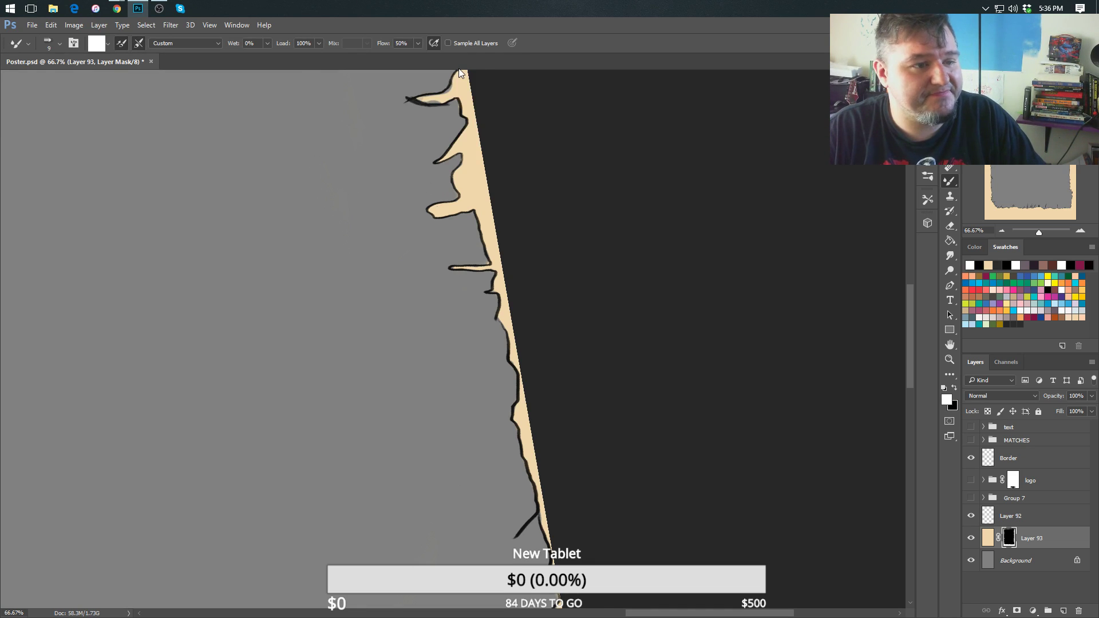
{"action": "scroll", "coordinate": [437, 412], "scroll_direction": "up", "scroll_amount": 5}
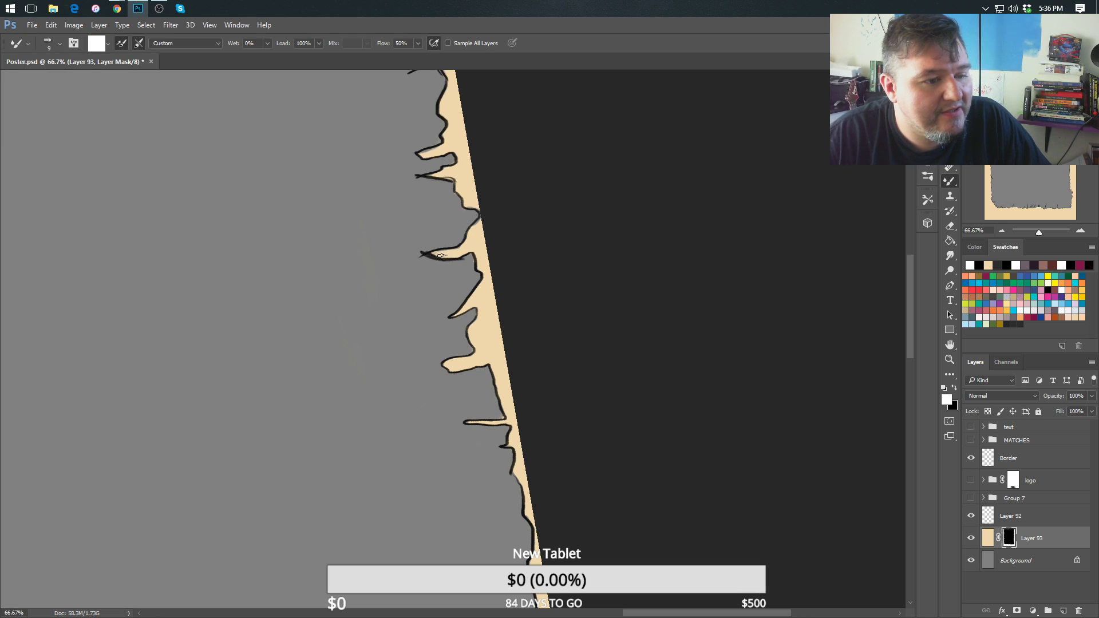
{"action": "left_click_drag", "start_coordinate": [441, 255], "coordinate": [448, 257]}
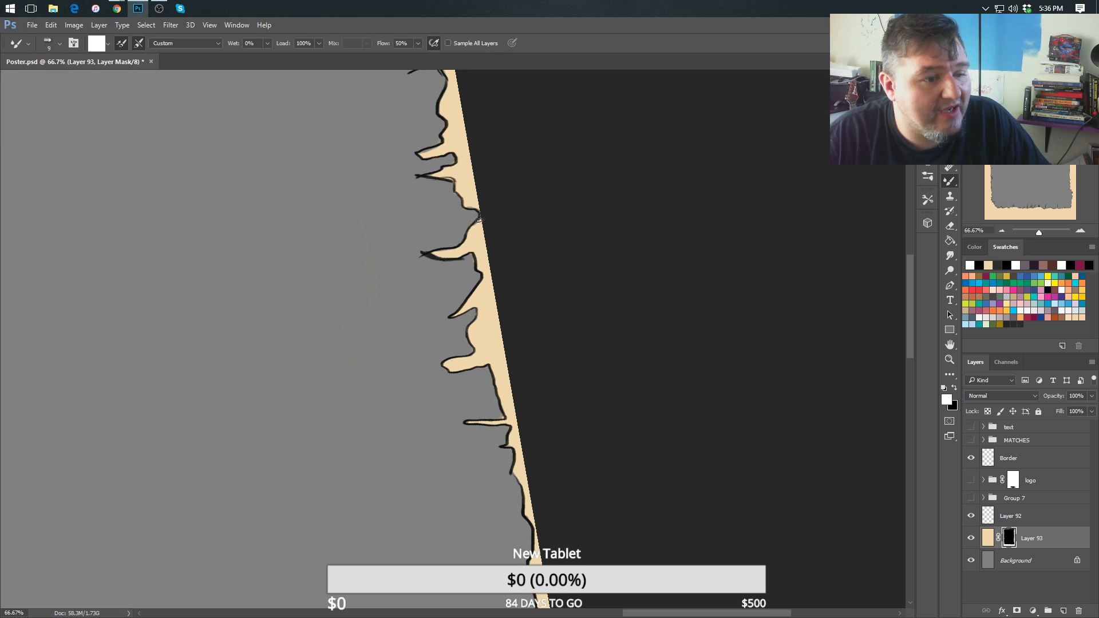
{"action": "left_click_drag", "start_coordinate": [479, 224], "coordinate": [597, 322]}
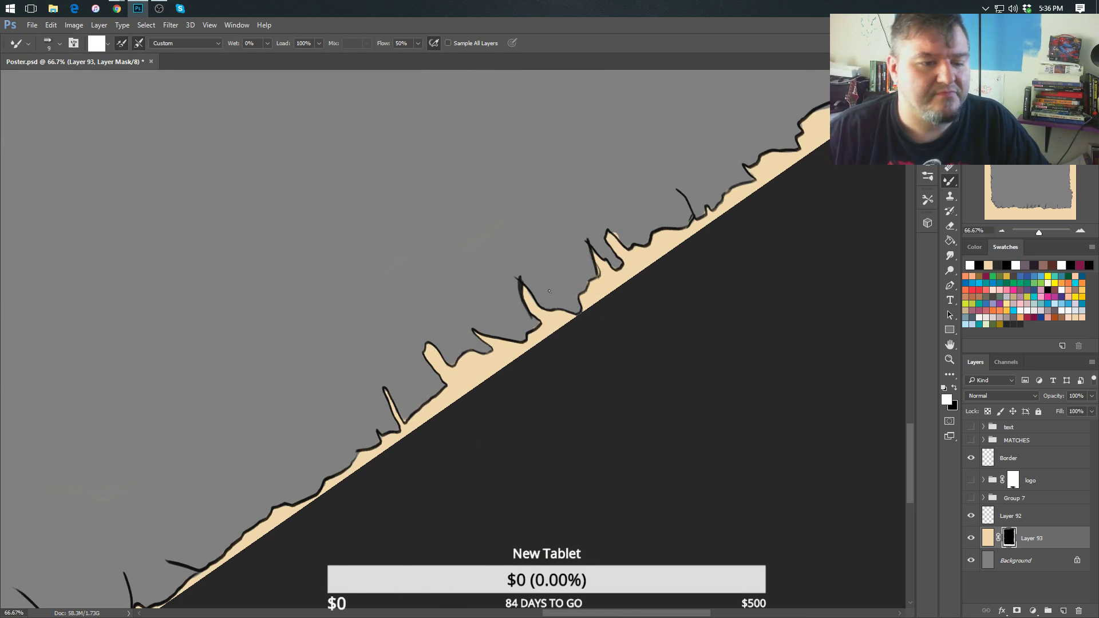
Turn the grey smudge along the slanted edge and in the corner notch beige.
{"action": "left_click_drag", "start_coordinate": [549, 291], "coordinate": [512, 285]}
{"action": "key", "text": "x"}
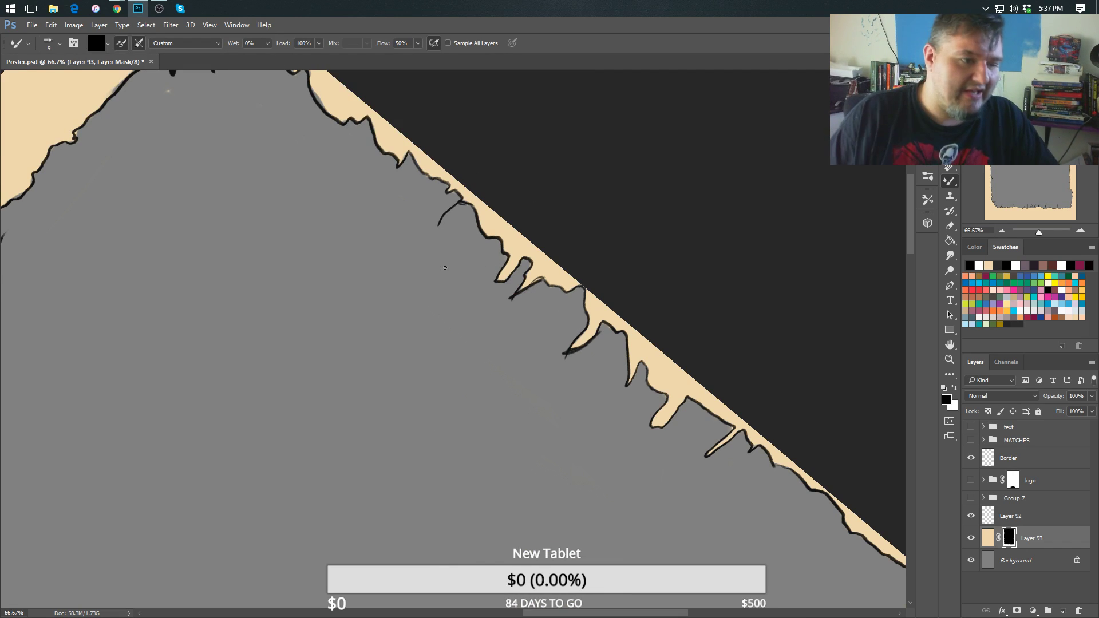
{"action": "mouse_move", "coordinate": [464, 262]}
{"action": "left_mouse_down"}
{"action": "mouse_move", "coordinate": [495, 243]}
{"action": "mouse_move", "coordinate": [478, 295]}
{"action": "mouse_move", "coordinate": [411, 343]}
{"action": "mouse_move", "coordinate": [408, 388]}
{"action": "mouse_move", "coordinate": [485, 249]}
{"action": "mouse_move", "coordinate": [458, 255]}
{"action": "left_mouse_up"}
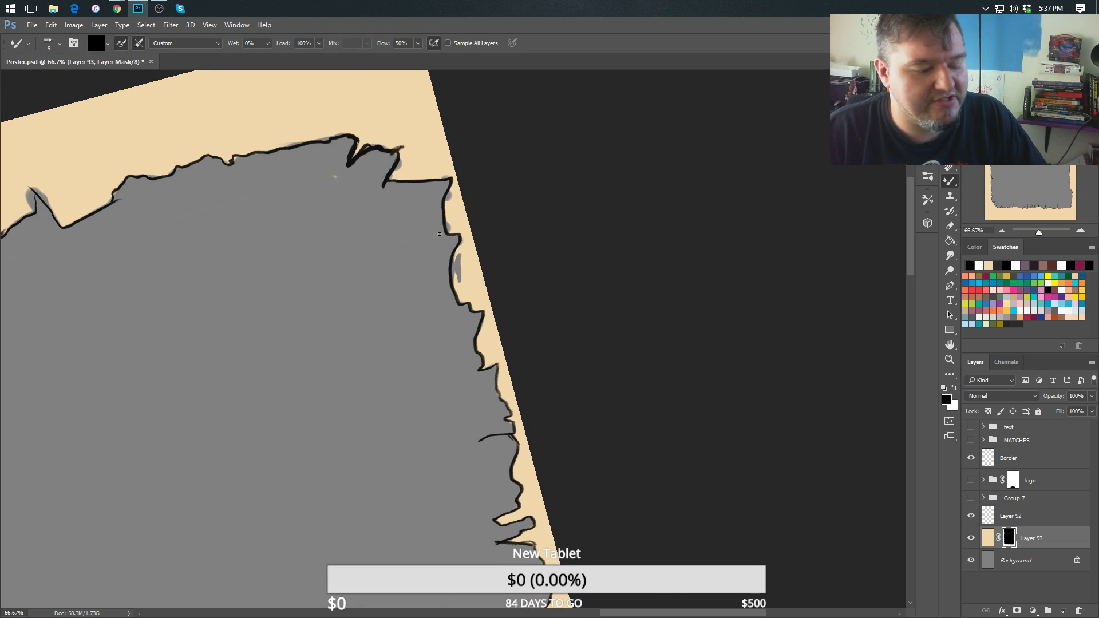
{"action": "key", "text": "x"}
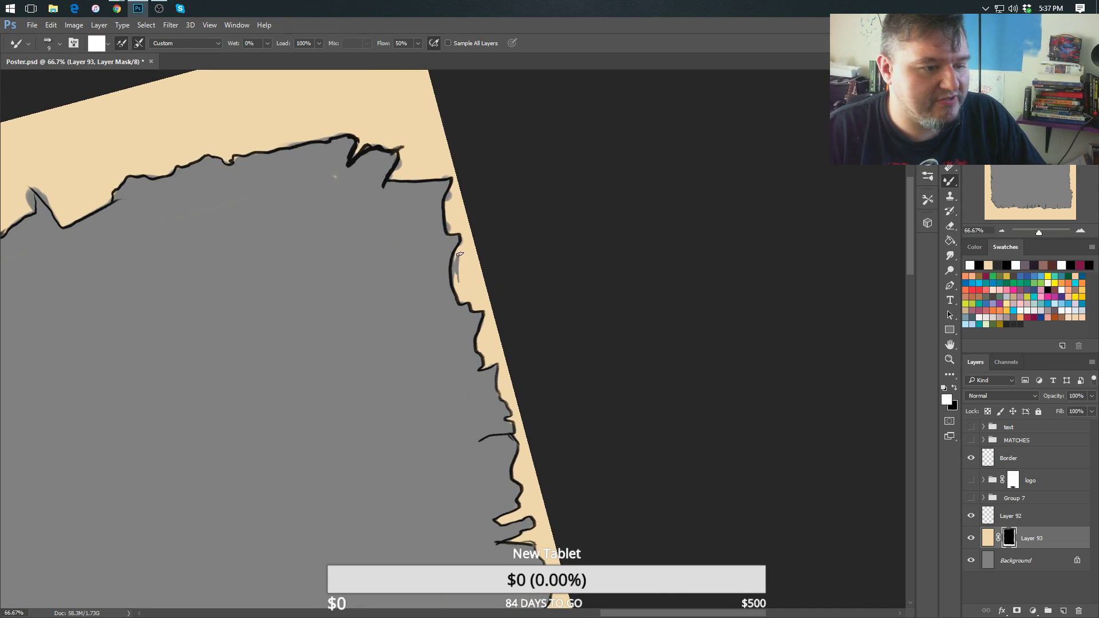
{"action": "mouse_move", "coordinate": [460, 256]}
{"action": "left_mouse_down"}
{"action": "mouse_move", "coordinate": [456, 281]}
{"action": "mouse_move", "coordinate": [447, 198]}
{"action": "mouse_move", "coordinate": [419, 241]}
{"action": "mouse_move", "coordinate": [633, 344]}
{"action": "left_mouse_up"}
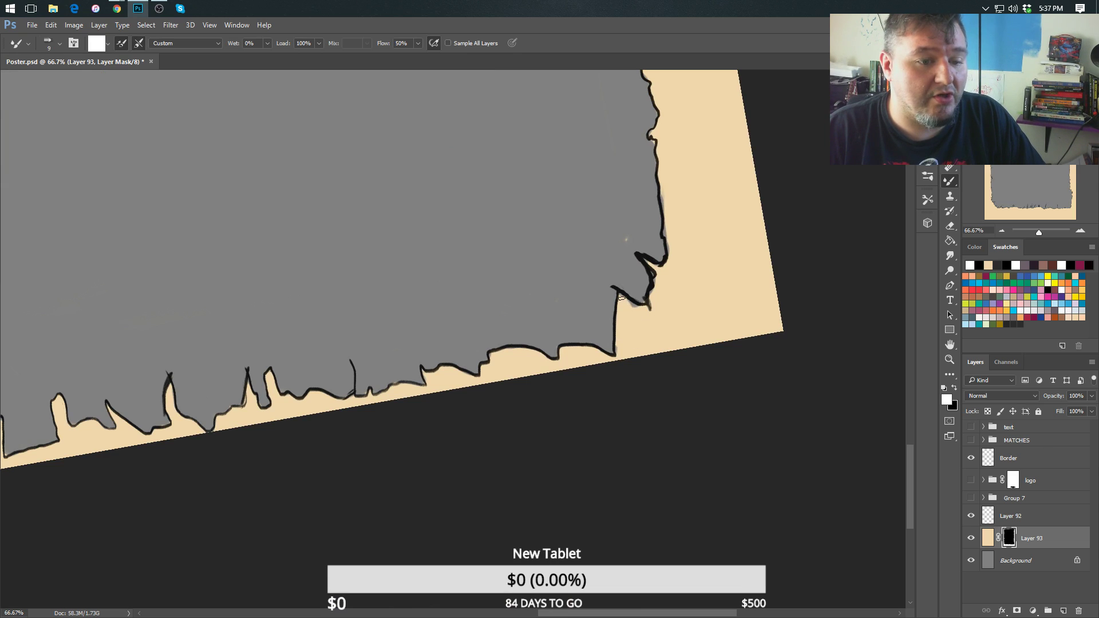
{"action": "mouse_move", "coordinate": [622, 297]}
{"action": "left_mouse_down"}
{"action": "mouse_move", "coordinate": [655, 312]}
{"action": "mouse_move", "coordinate": [662, 455]}
{"action": "left_mouse_up"}
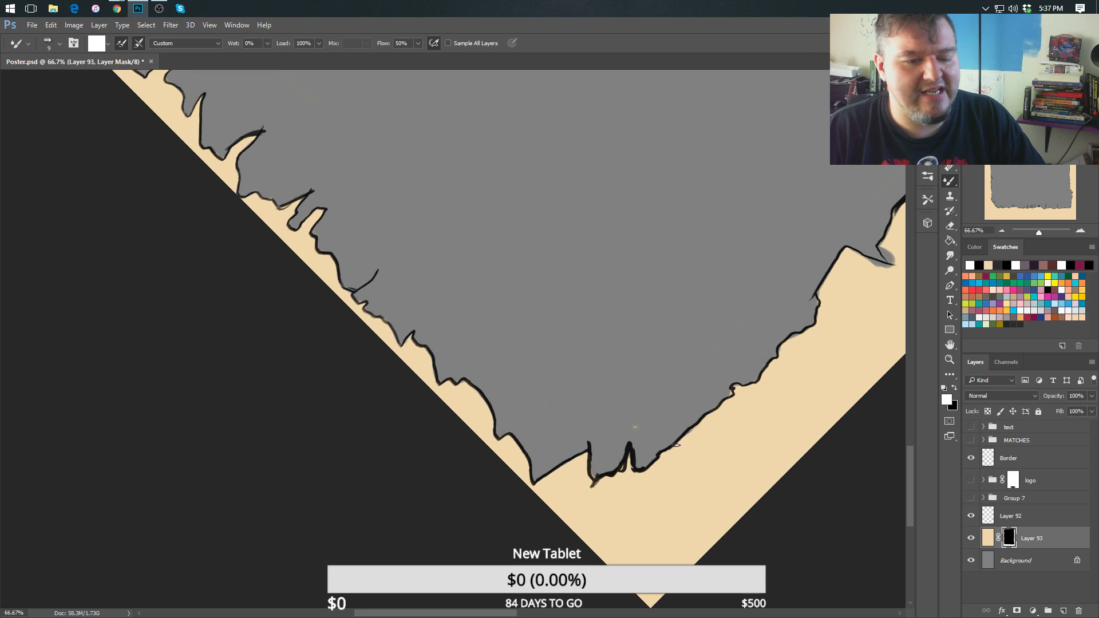
Lighten the grey under the pointed jag and the tan edge along the left border.
{"action": "left_click_drag", "start_coordinate": [637, 426], "coordinate": [524, 525]}
{"action": "mouse_move", "coordinate": [545, 441]}
{"action": "left_mouse_down"}
{"action": "mouse_move", "coordinate": [488, 157]}
{"action": "mouse_move", "coordinate": [607, 235]}
{"action": "left_mouse_up"}
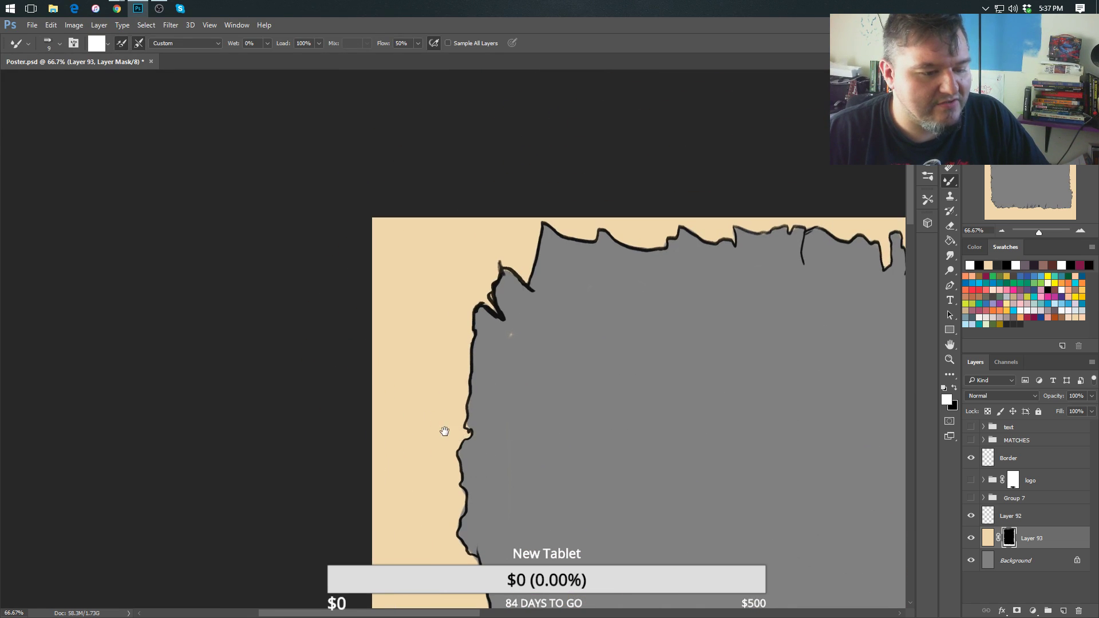
{"action": "left_click_drag", "start_coordinate": [445, 430], "coordinate": [444, 356]}
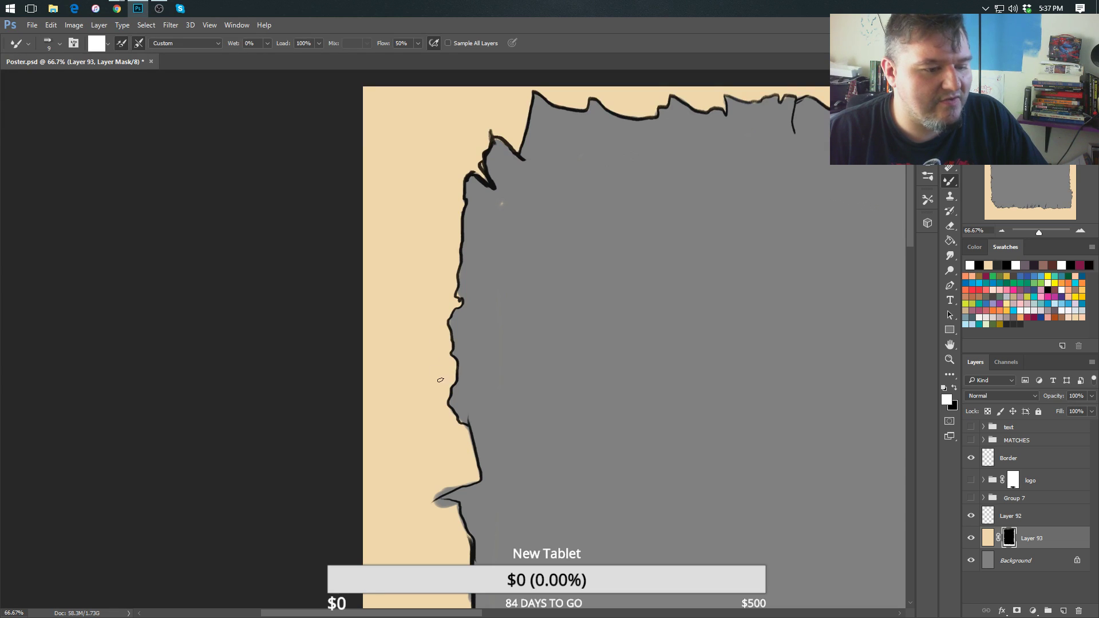
{"action": "left_click_drag", "start_coordinate": [433, 415], "coordinate": [443, 320]}
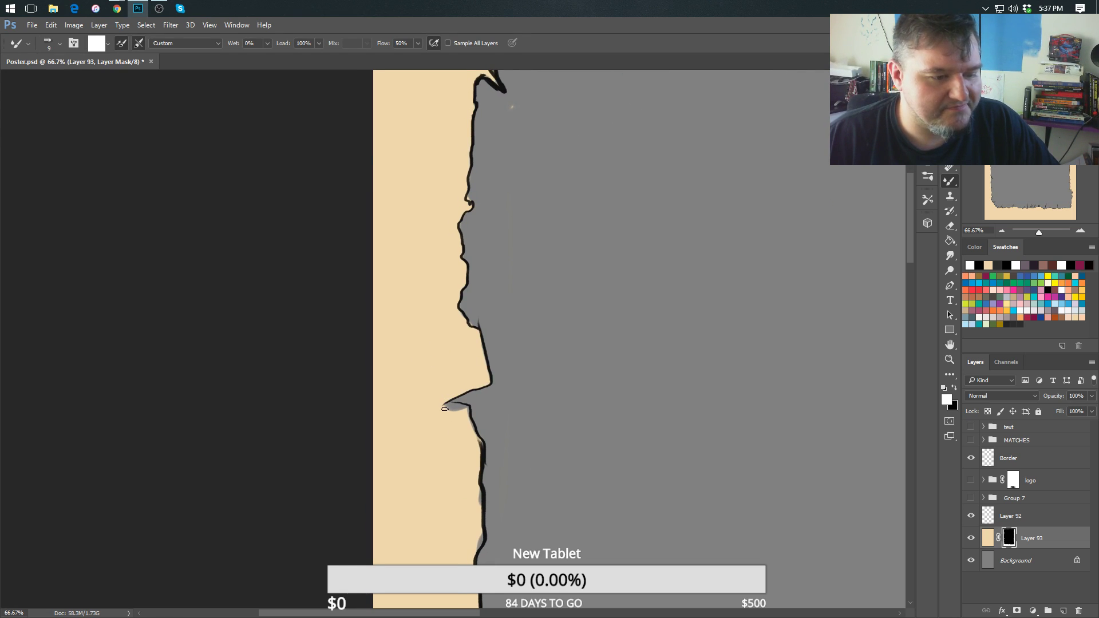
{"action": "mouse_move", "coordinate": [445, 408]}
{"action": "left_mouse_down"}
{"action": "mouse_move", "coordinate": [459, 406]}
{"action": "mouse_move", "coordinate": [472, 432]}
{"action": "mouse_move", "coordinate": [437, 411]}
{"action": "left_mouse_up"}
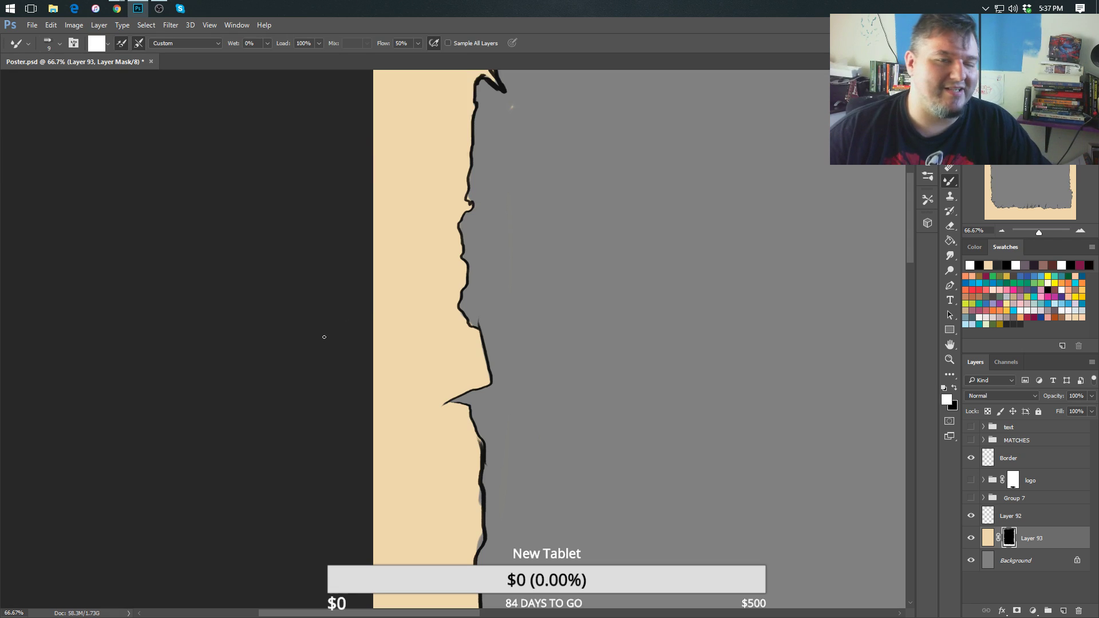
{"action": "mouse_move", "coordinate": [452, 431]}
{"action": "left_mouse_down"}
{"action": "mouse_move", "coordinate": [397, 307]}
{"action": "mouse_move", "coordinate": [387, 229]}
{"action": "left_mouse_up"}
{"action": "mouse_move", "coordinate": [429, 289]}
{"action": "left_mouse_down"}
{"action": "mouse_move", "coordinate": [433, 342]}
{"action": "mouse_move", "coordinate": [382, 213]}
{"action": "left_mouse_up"}
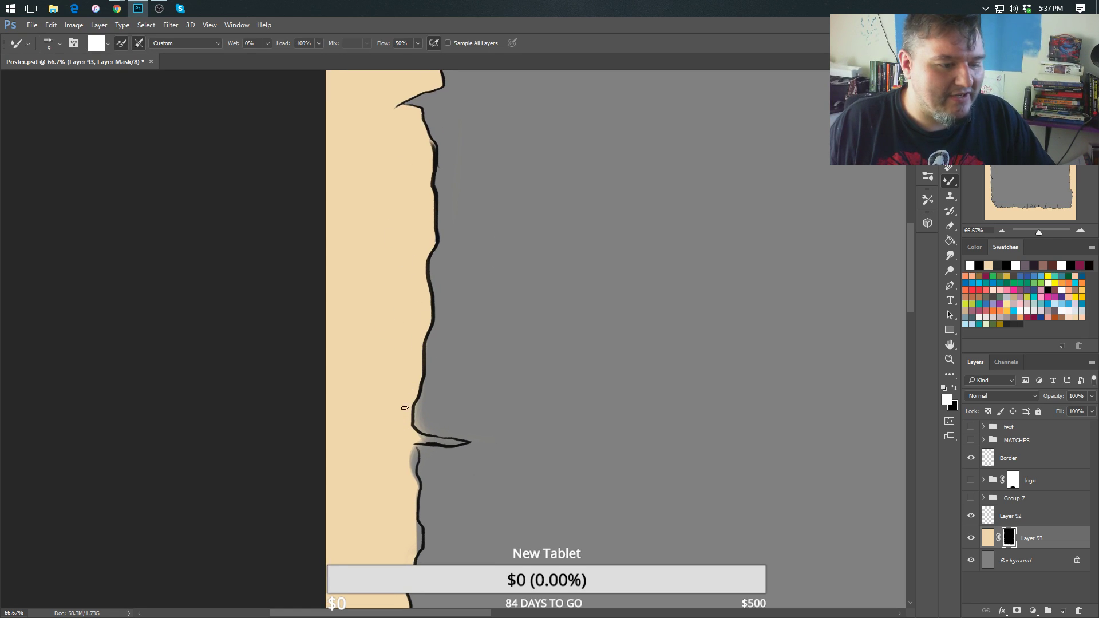
{"action": "left_click_drag", "start_coordinate": [405, 442], "coordinate": [550, 388]}
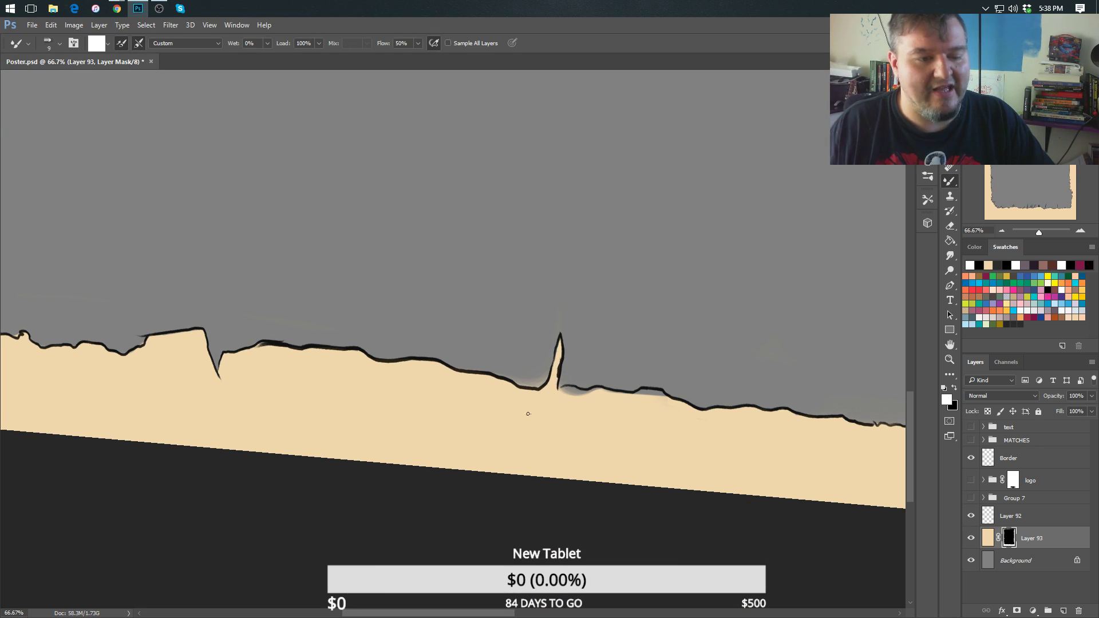
Darken the mask edge above the spike and turn the grey patch below it beige.
{"action": "mouse_move", "coordinate": [528, 412]}
{"action": "left_mouse_down"}
{"action": "mouse_move", "coordinate": [398, 410]}
{"action": "mouse_move", "coordinate": [368, 490]}
{"action": "mouse_move", "coordinate": [341, 371]}
{"action": "mouse_move", "coordinate": [365, 342]}
{"action": "left_mouse_up"}
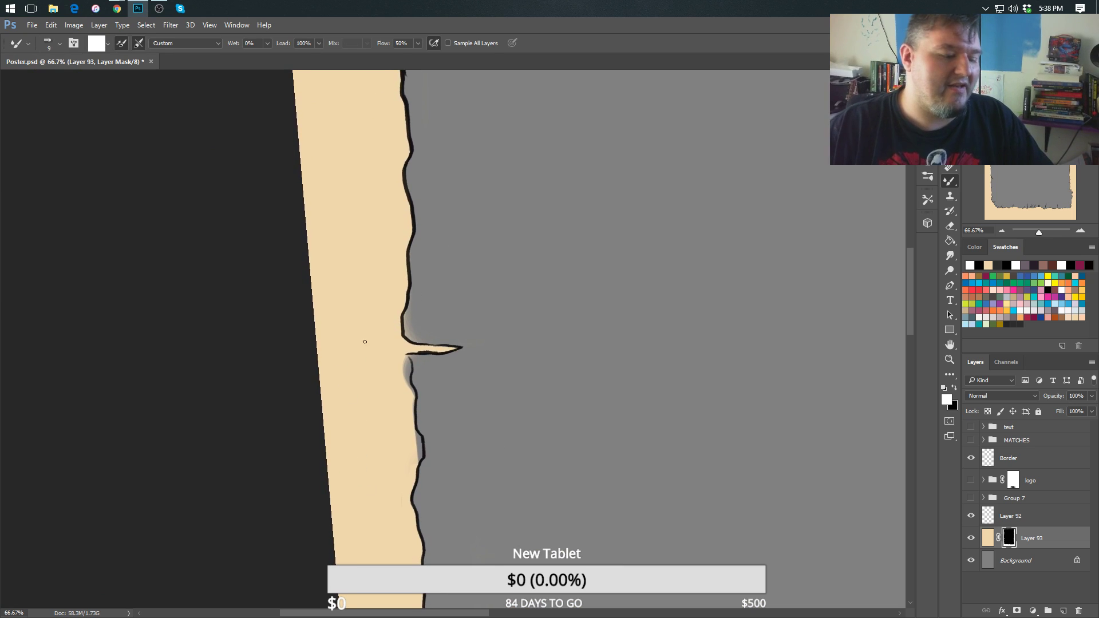
{"action": "key", "text": "x"}
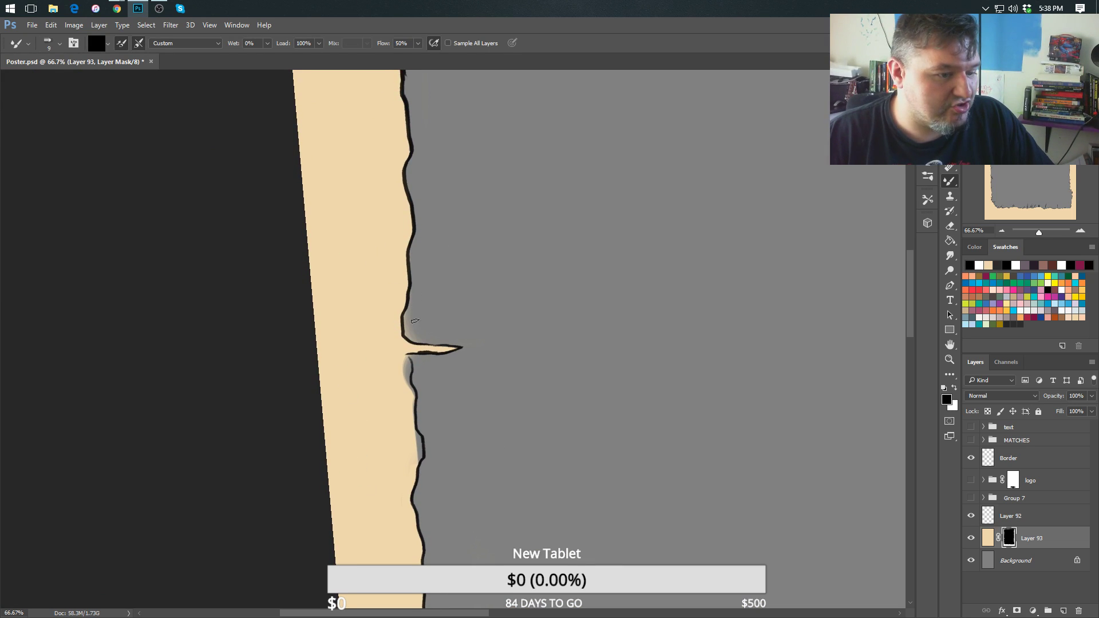
{"action": "left_click_drag", "start_coordinate": [407, 330], "coordinate": [412, 338]}
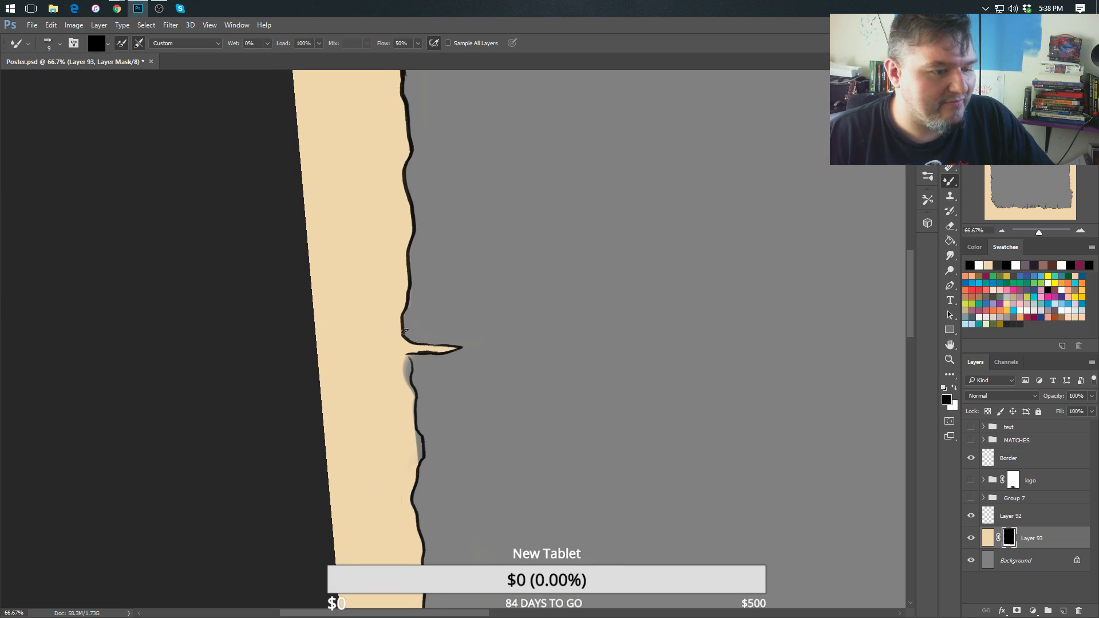
{"action": "key", "text": "x"}
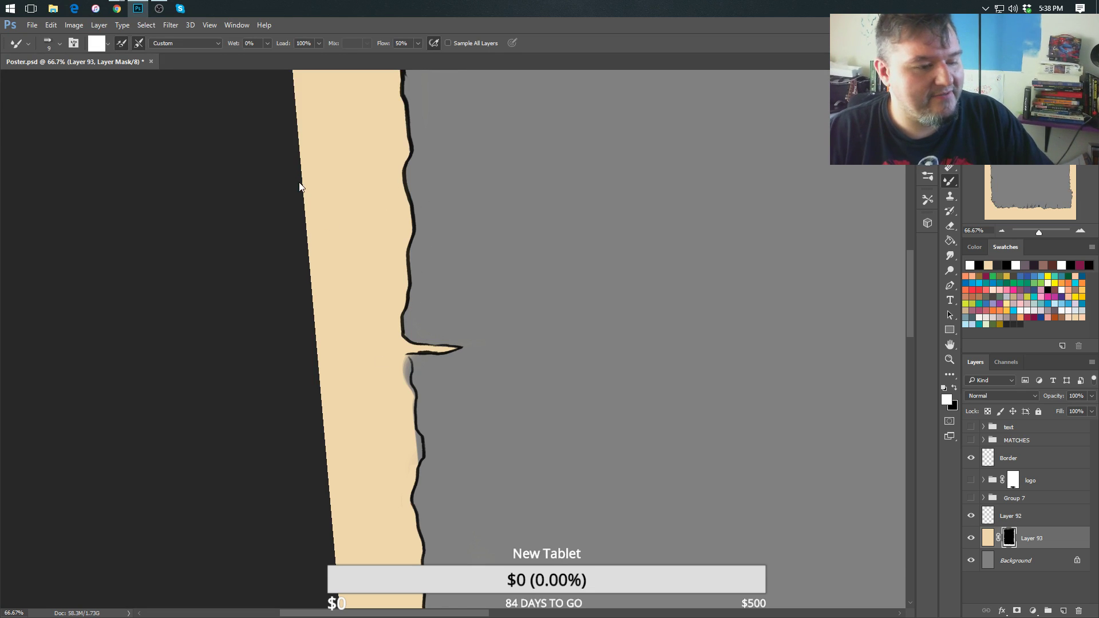
{"action": "mouse_move", "coordinate": [406, 370]}
{"action": "left_mouse_down"}
{"action": "mouse_move", "coordinate": [406, 358]}
{"action": "mouse_move", "coordinate": [415, 467]}
{"action": "left_mouse_up"}
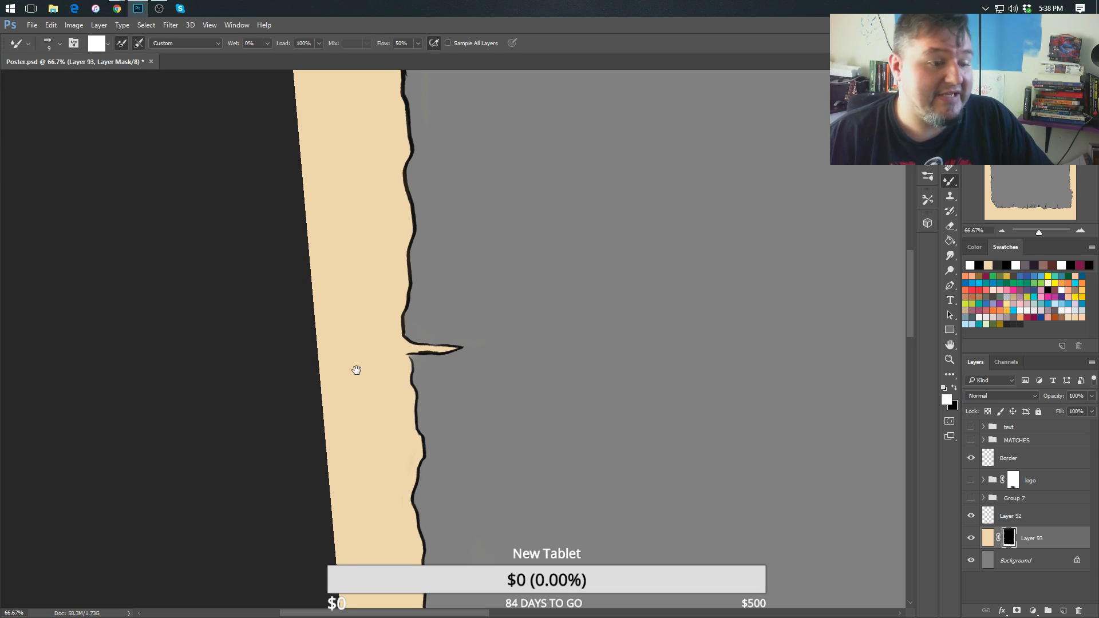
Pan up along the torn edge and zoom out to 16.67% to see the whole poster.
{"action": "left_click_drag", "start_coordinate": [355, 369], "coordinate": [317, 177]}
{"action": "left_click_drag", "start_coordinate": [355, 401], "coordinate": [323, 251]}
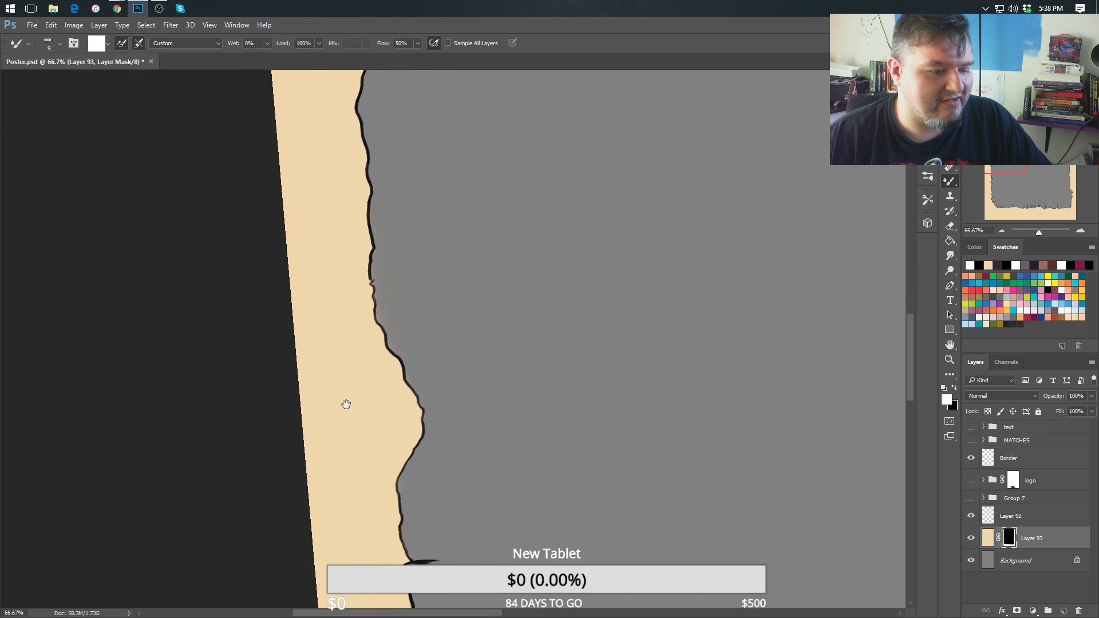
{"action": "left_click_drag", "start_coordinate": [345, 405], "coordinate": [327, 275]}
{"action": "key", "text": "ctrl+minus"}
{"action": "key", "text": "ctrl+minus"}
{"action": "key", "text": "ctrl+minus"}
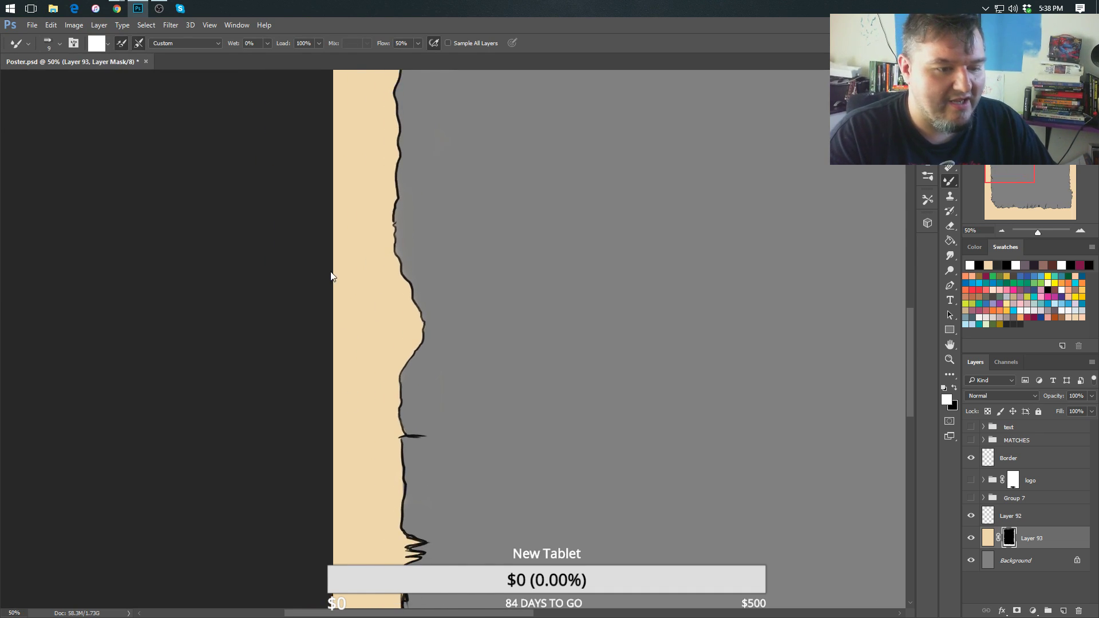
{"action": "key", "text": "ctrl+minus"}
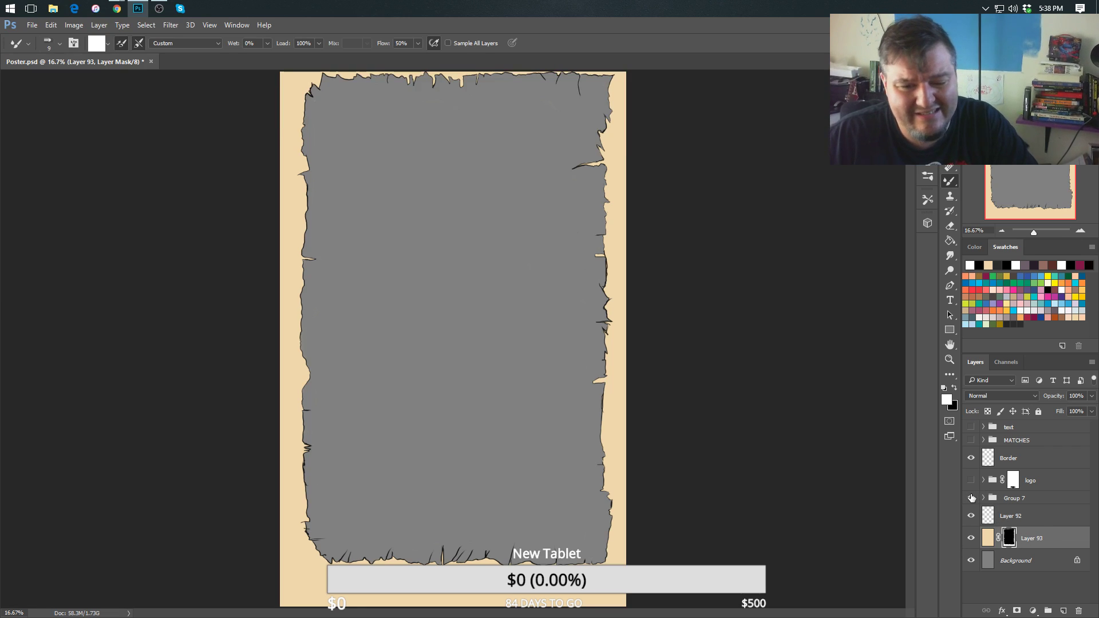
Turn on visibility for Group 7, logo, MATCHES and text in the Layers panel.
{"action": "mouse_move", "coordinate": [972, 498]}
{"action": "left_mouse_down"}
{"action": "mouse_move", "coordinate": [972, 430]}
{"action": "mouse_move", "coordinate": [976, 448]}
{"action": "left_mouse_up"}
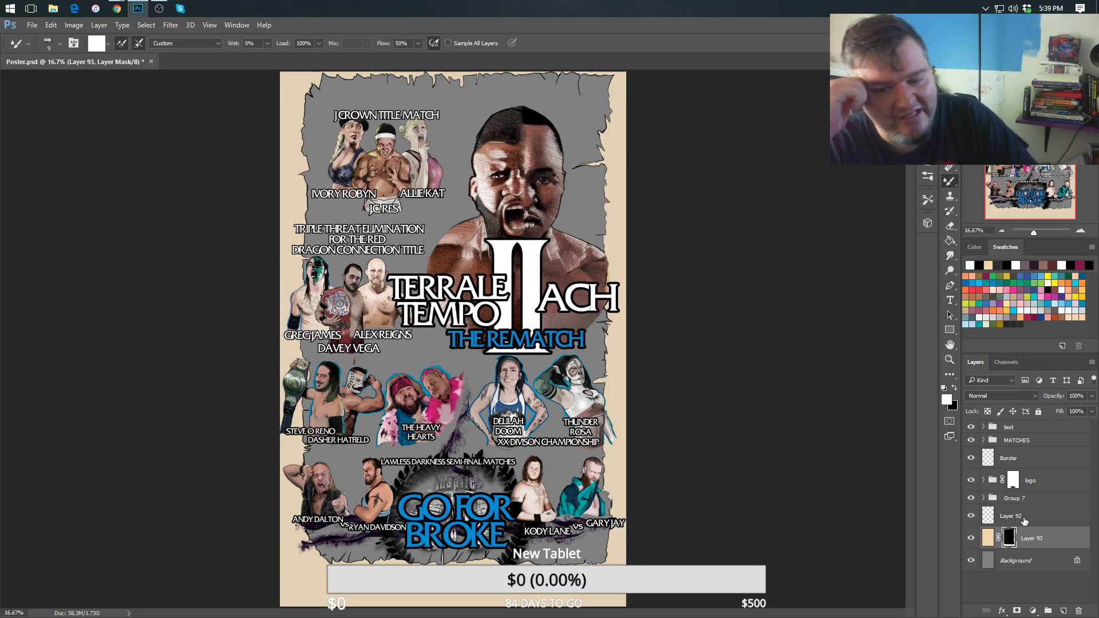
Expand the MATCHES folder and its TERACH subgroup to list the ACH and Terrale groups.
{"action": "left_click", "coordinate": [982, 500]}
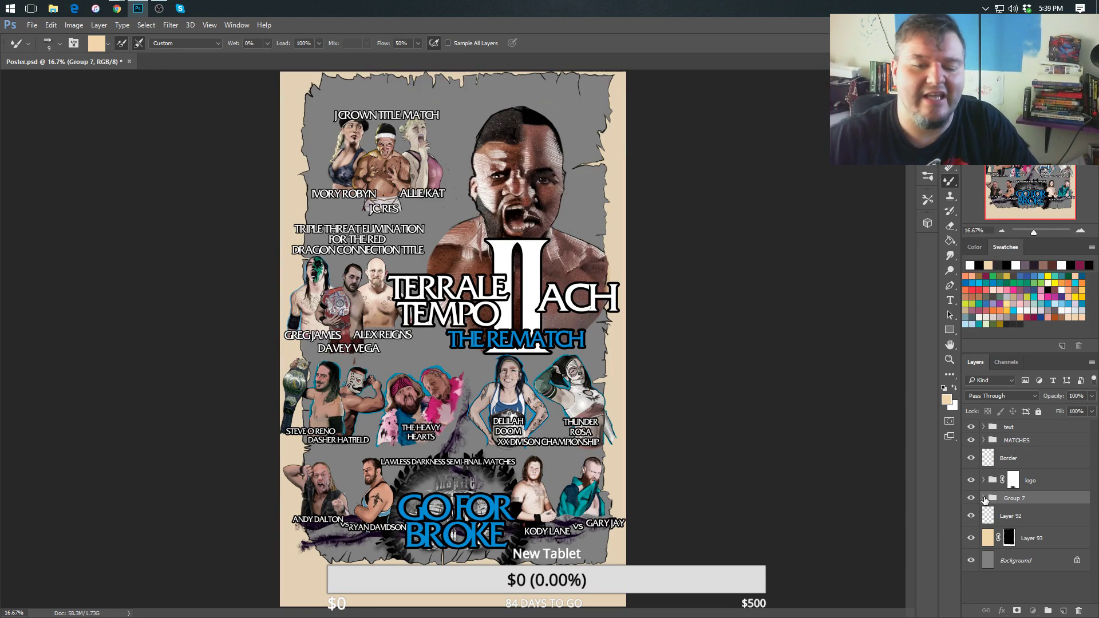
{"action": "left_click", "coordinate": [983, 440]}
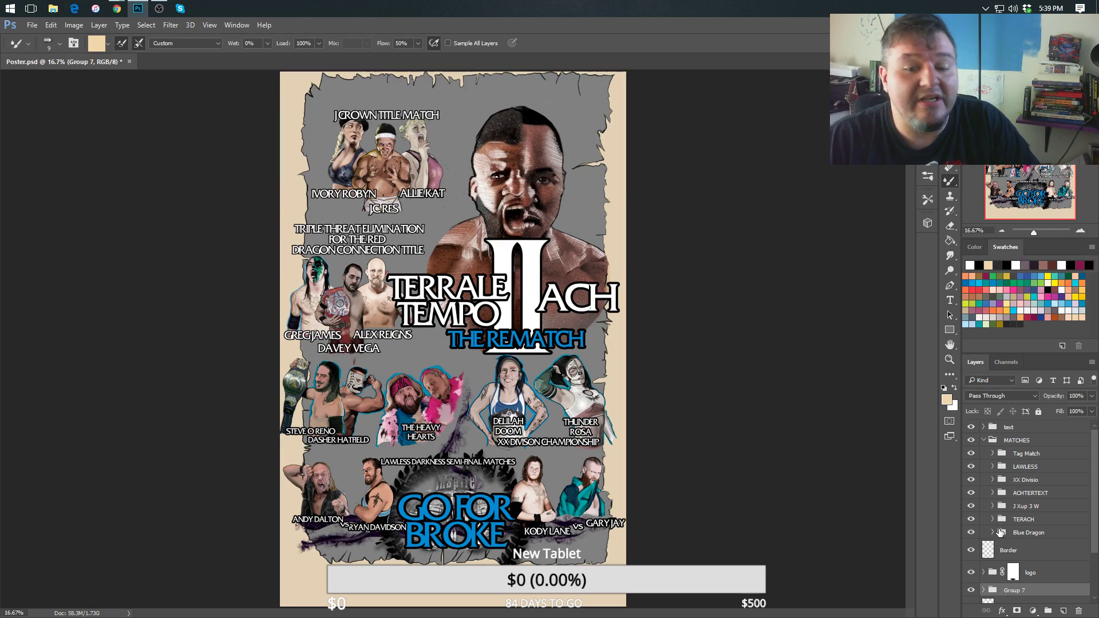
{"action": "left_click", "coordinate": [1013, 575]}
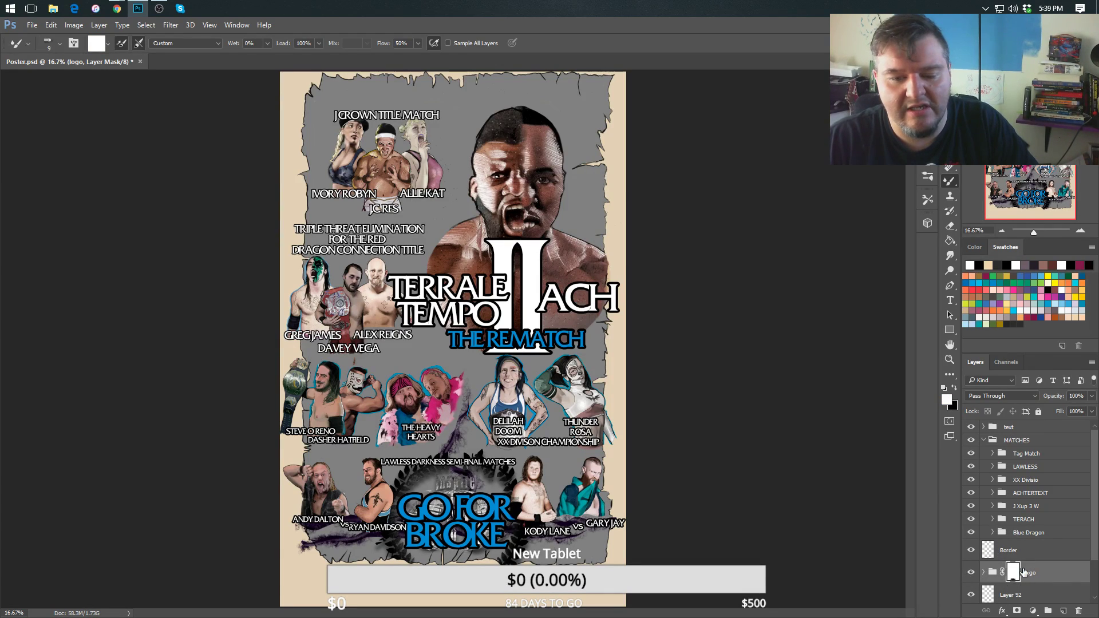
{"action": "left_click", "coordinate": [997, 520]}
{"action": "left_click", "coordinate": [993, 520]}
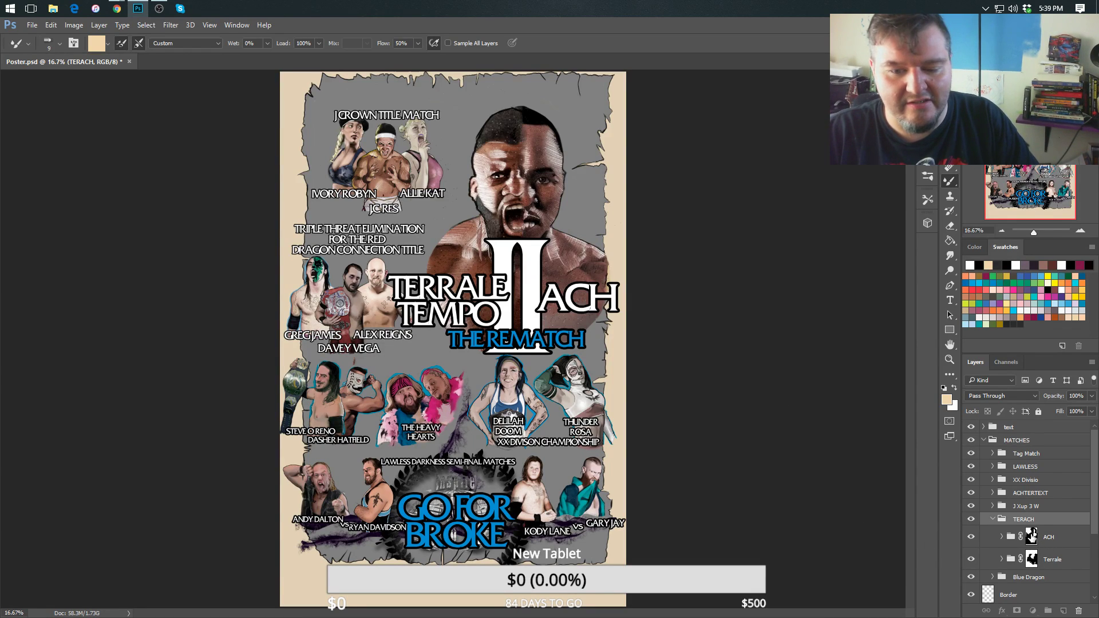
Target the ACH group's mask thumbnail and swap colours so black is the foreground.
{"action": "left_click", "coordinate": [1031, 537]}
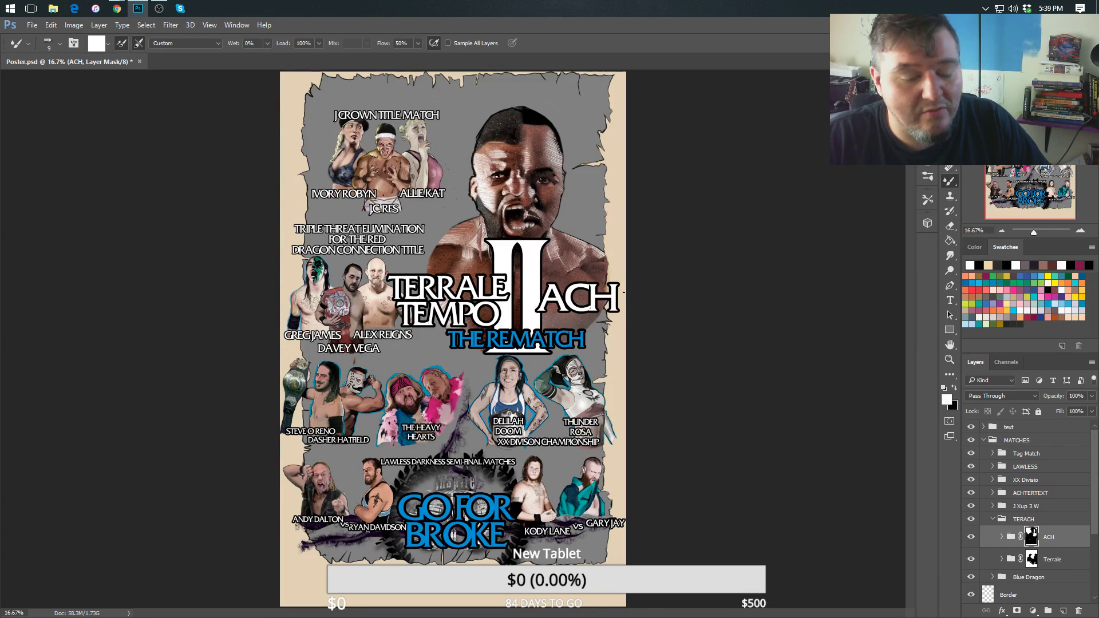
{"action": "left_click", "coordinate": [955, 388]}
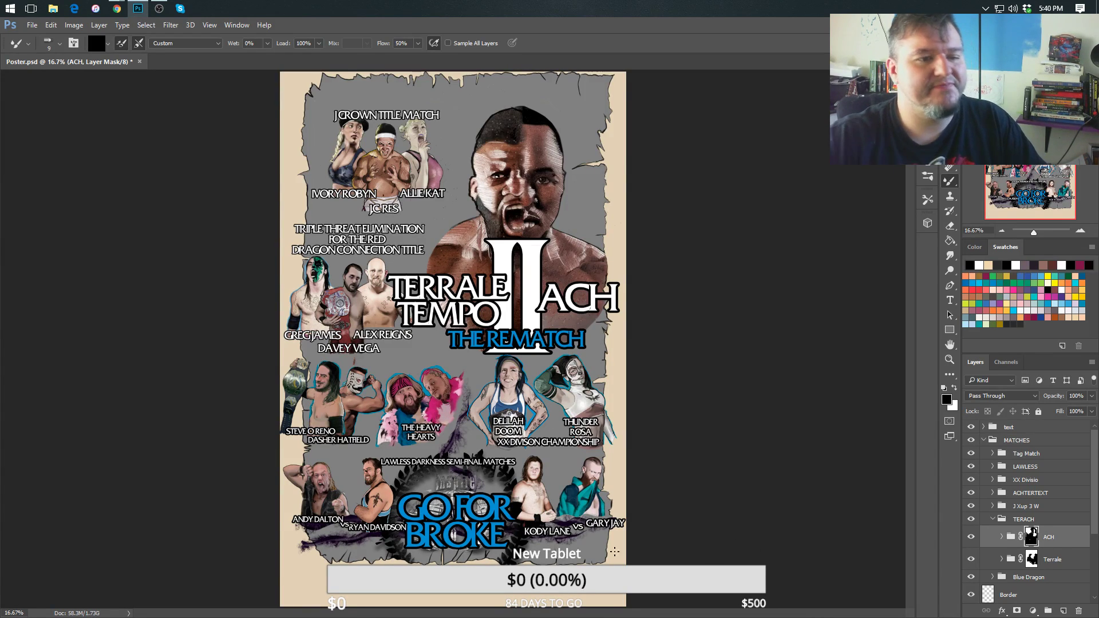
{"action": "scroll", "coordinate": [1096, 521], "scroll_direction": "down", "scroll_amount": 2}
{"action": "scroll", "coordinate": [1096, 521], "scroll_direction": "down", "scroll_amount": 3}
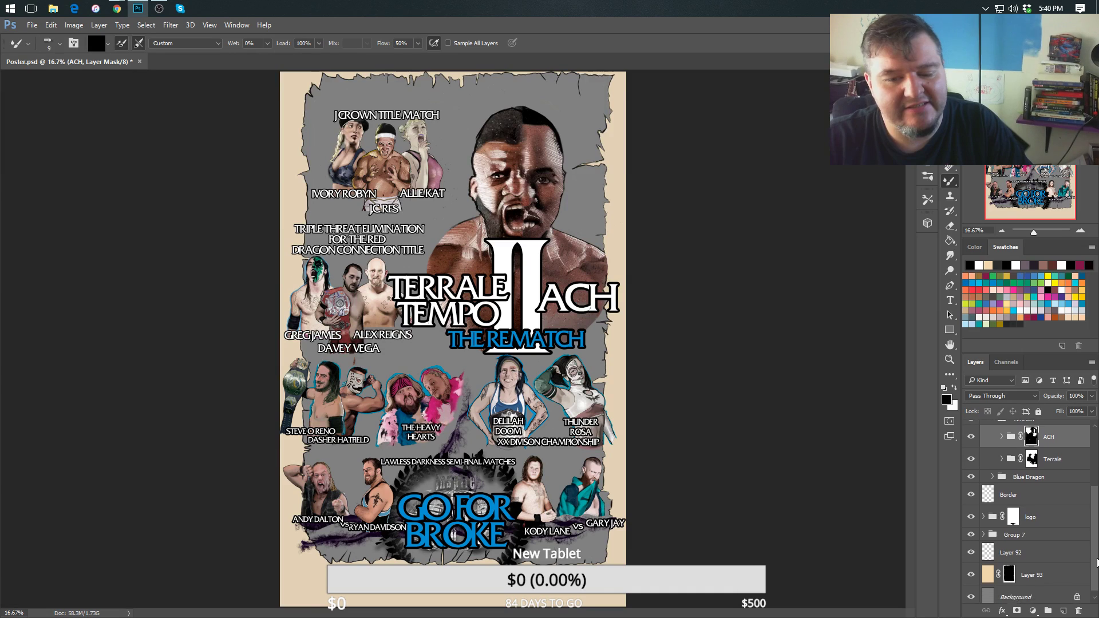
Open Color Lookup on the Background layer and try the FallColors.look 3DLUT file.
{"action": "left_click", "coordinate": [1019, 596]}
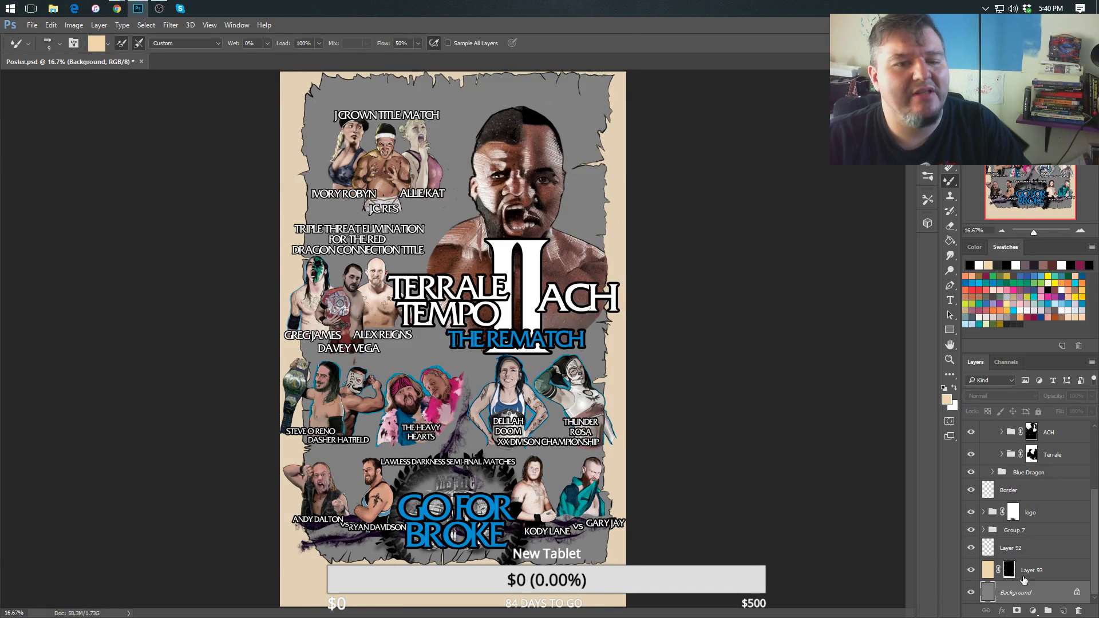
{"action": "left_click", "coordinate": [74, 25]}
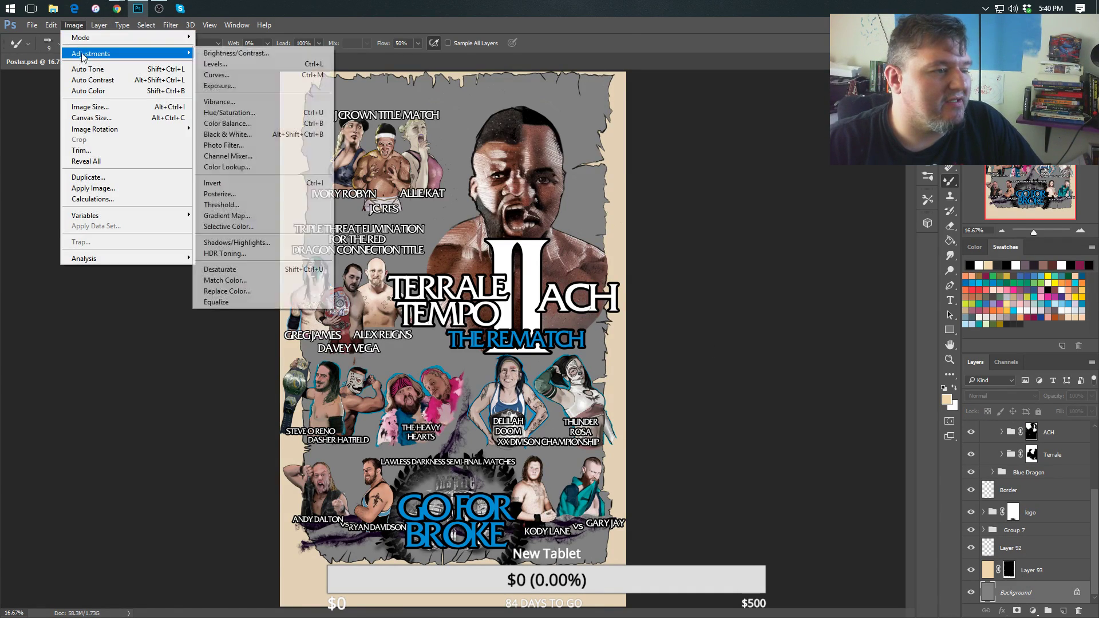
{"action": "mouse_move", "coordinate": [86, 58]}
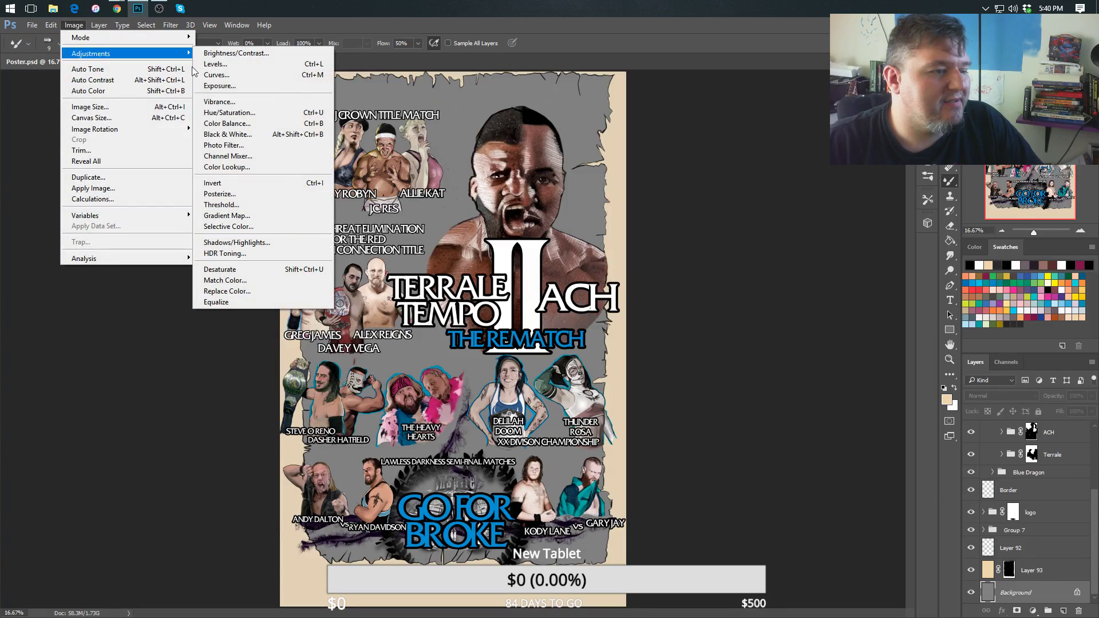
{"action": "left_click", "coordinate": [229, 164]}
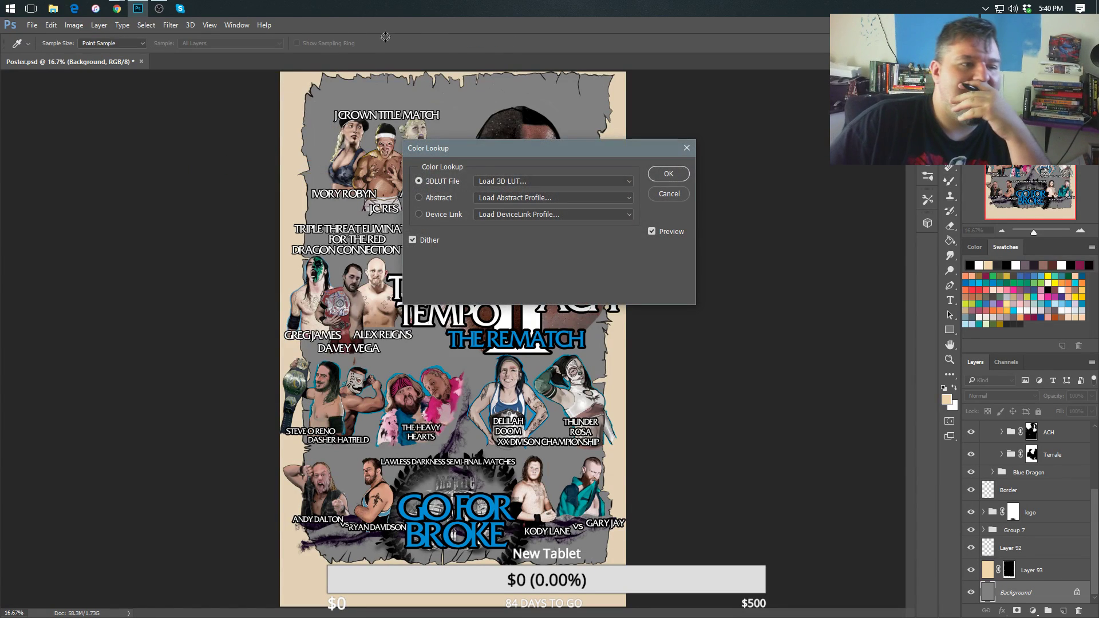
{"action": "left_click", "coordinate": [561, 182]}
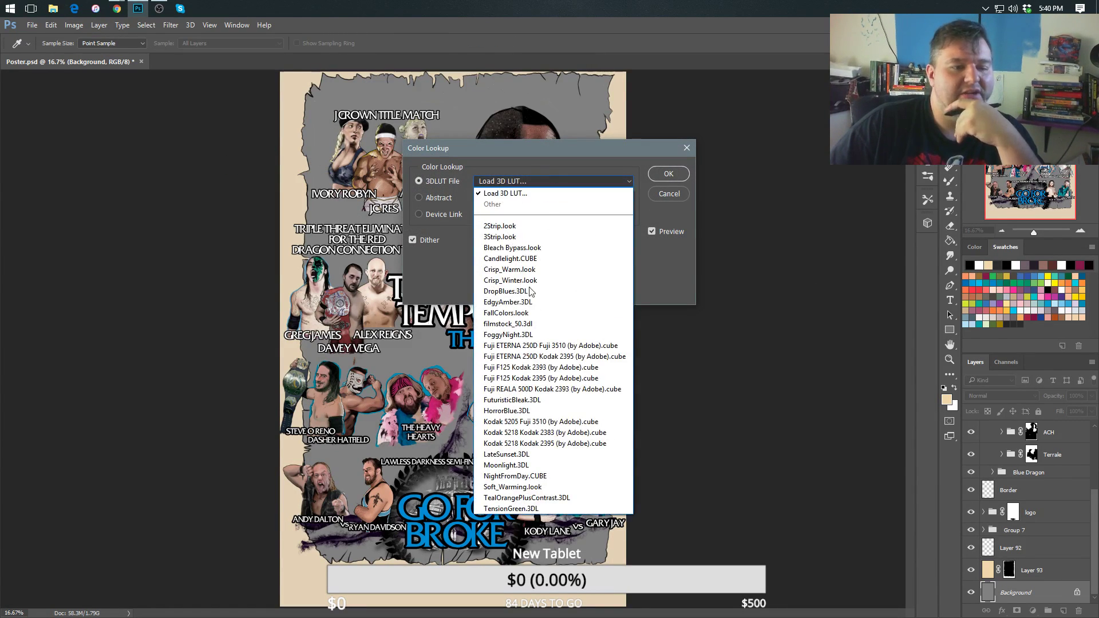
{"action": "left_click", "coordinate": [519, 315]}
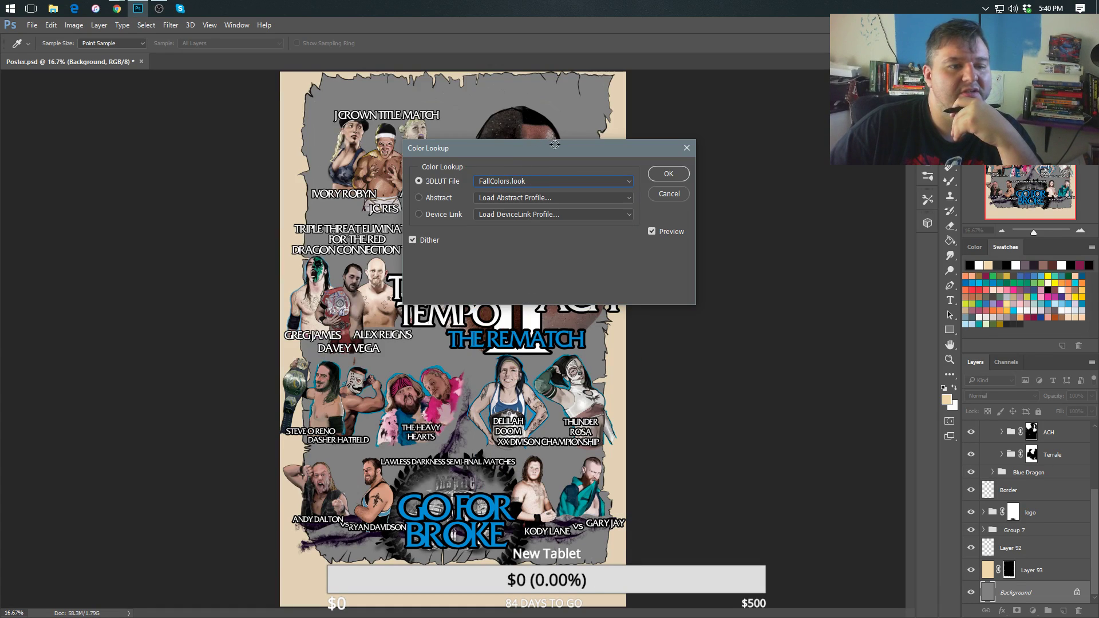
Browse the 3DLUT list and confirm FoggyNight.3DL for the background.
{"action": "left_click_drag", "start_coordinate": [564, 156], "coordinate": [796, 123]}
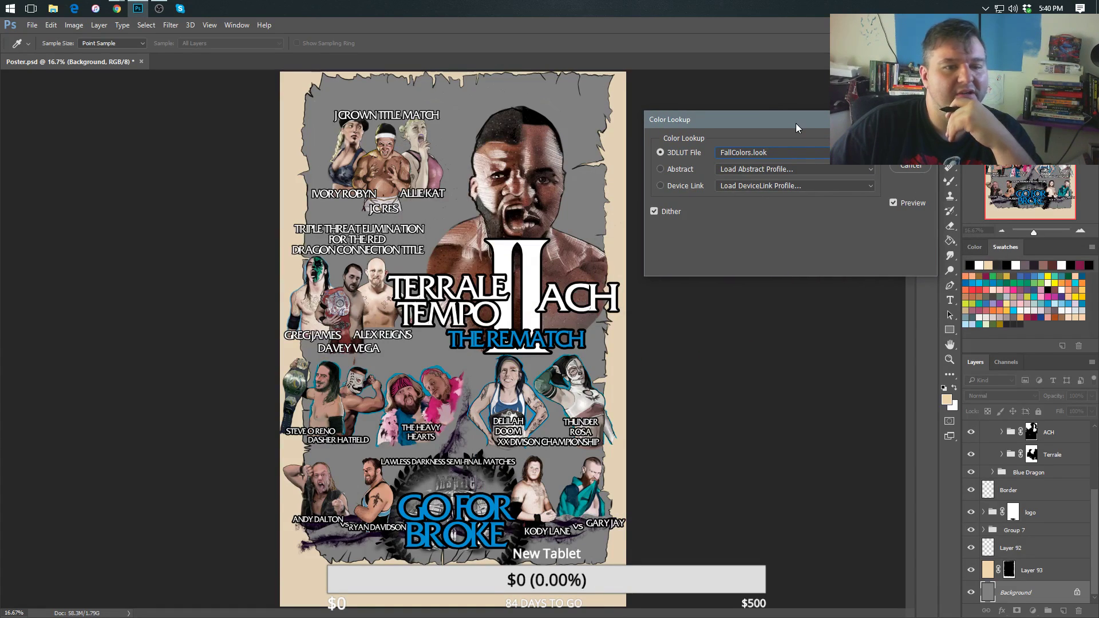
{"action": "left_click", "coordinate": [791, 156]}
{"action": "left_click", "coordinate": [791, 152]}
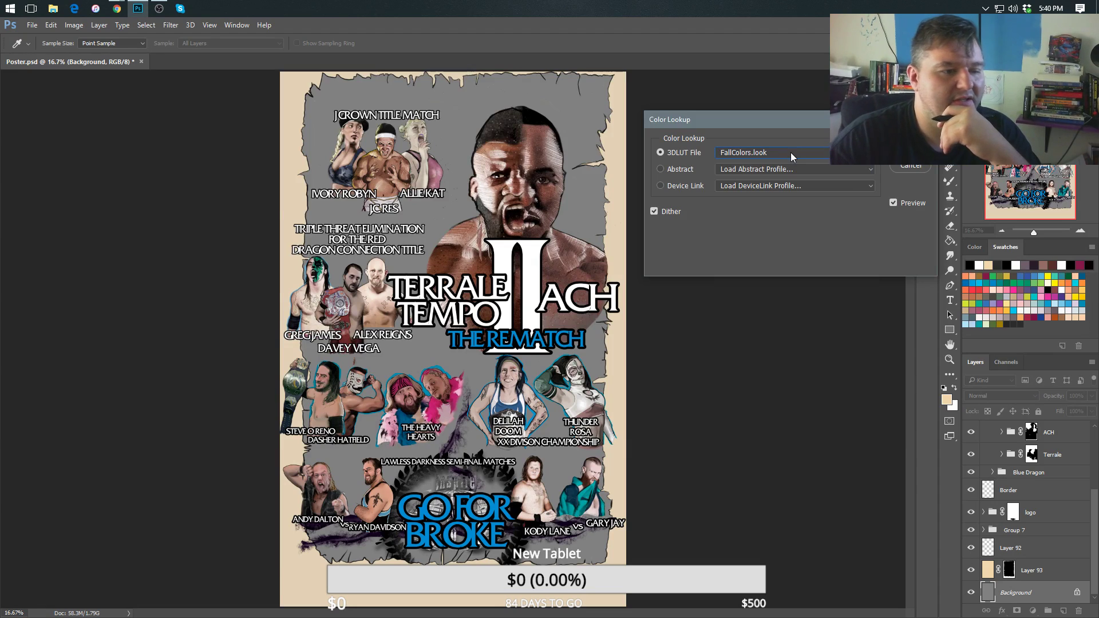
{"action": "scroll", "coordinate": [791, 152], "scroll_direction": "down", "scroll_amount": 2}
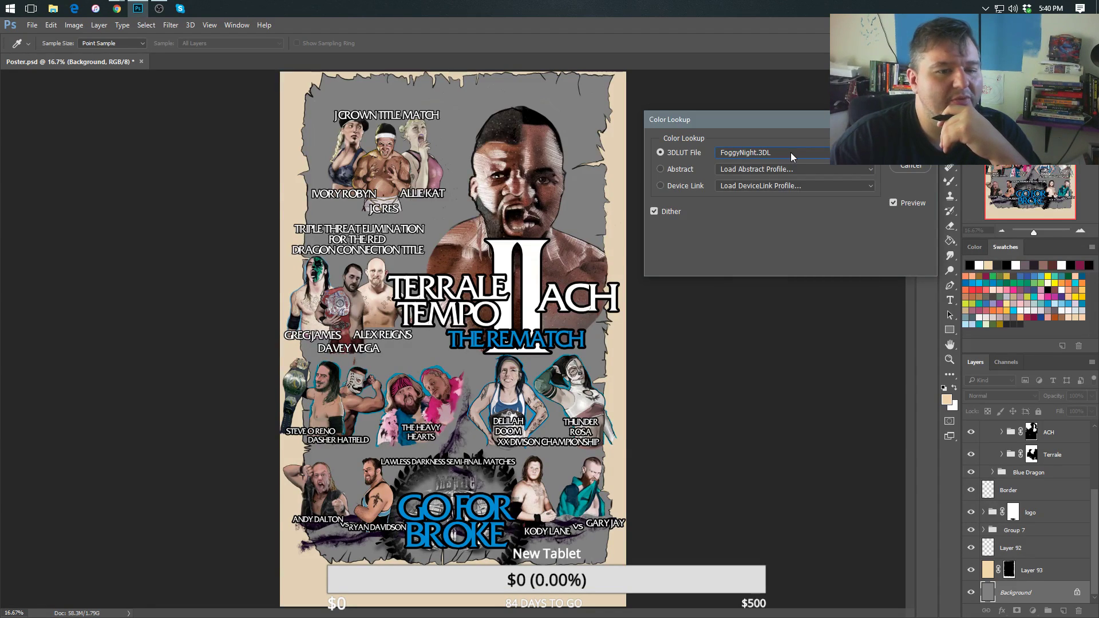
{"action": "scroll", "coordinate": [792, 153], "scroll_direction": "down", "scroll_amount": 1}
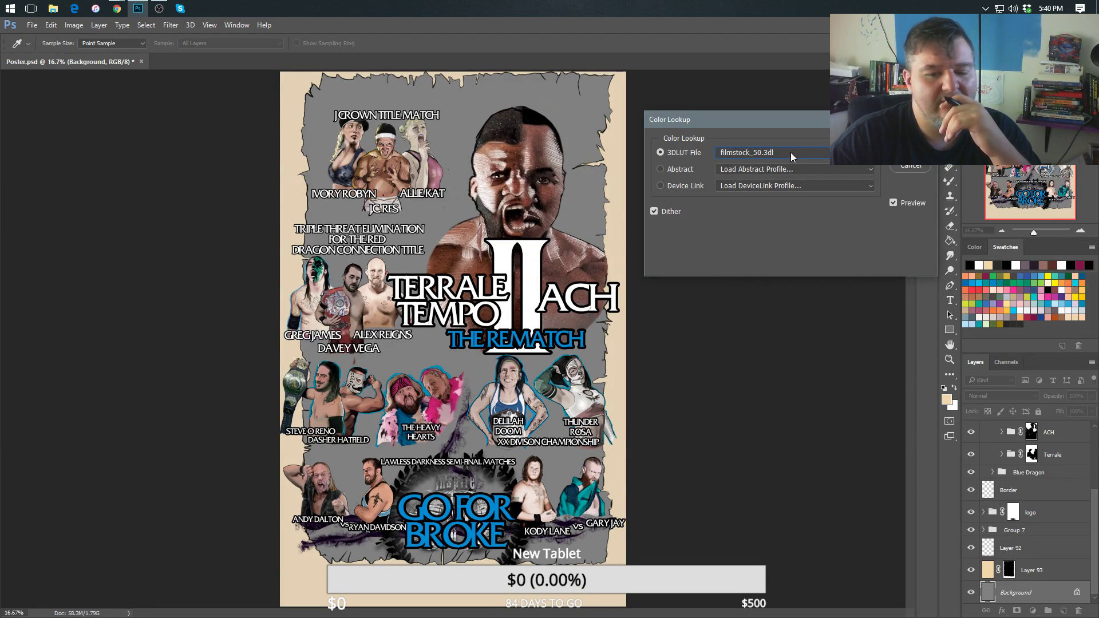
{"action": "scroll", "coordinate": [791, 152], "scroll_direction": "up", "scroll_amount": 1}
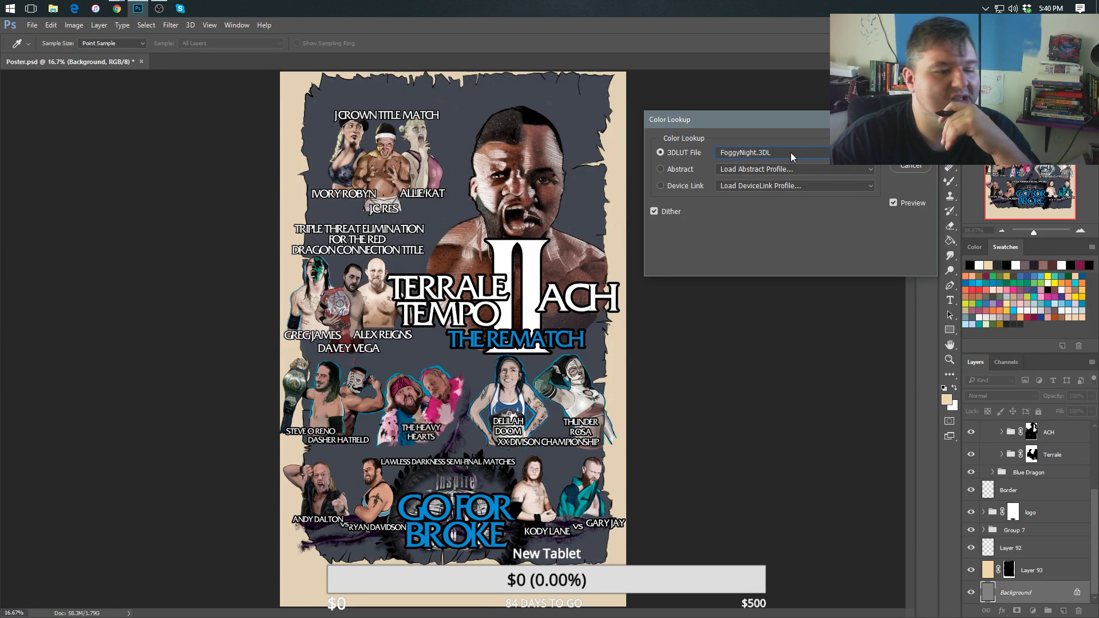
{"action": "scroll", "coordinate": [792, 153], "scroll_direction": "down", "scroll_amount": 1}
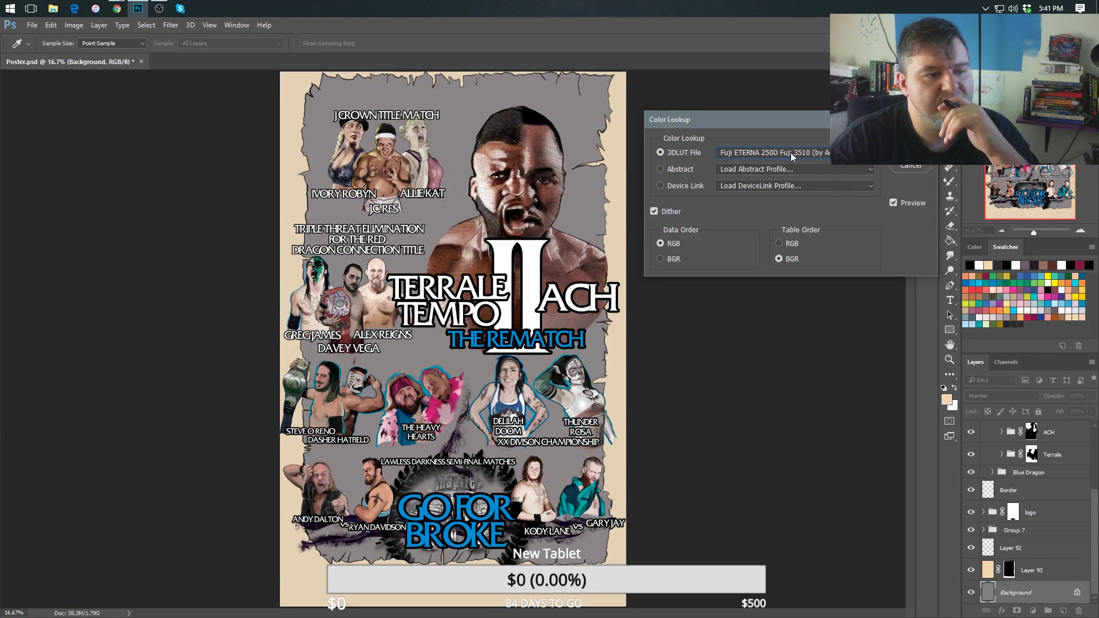
{"action": "scroll", "coordinate": [791, 153], "scroll_direction": "up", "scroll_amount": 1}
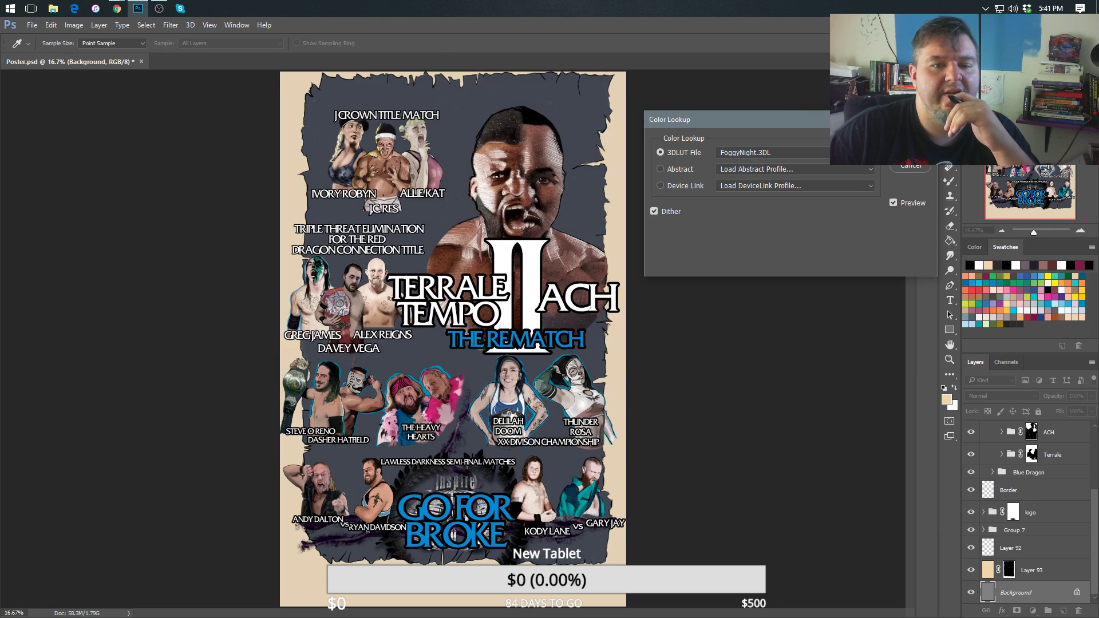
{"action": "key", "text": "Return"}
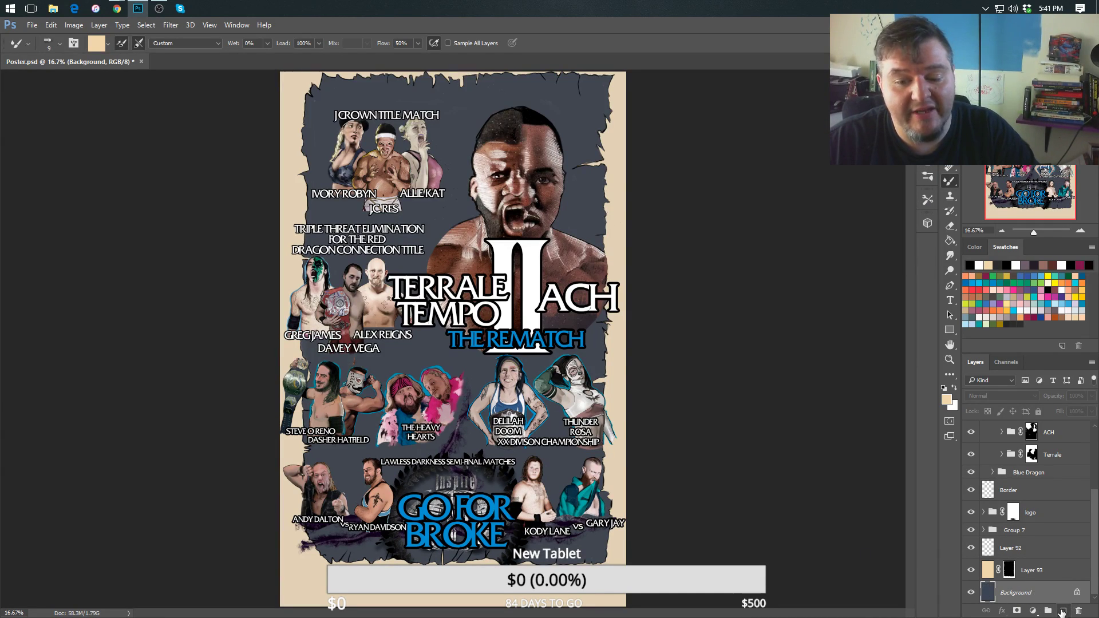
Add a new empty Layer 94, set white as foreground, and switch to the Brush tool.
{"action": "left_click", "coordinate": [1063, 612]}
{"action": "left_click", "coordinate": [955, 389]}
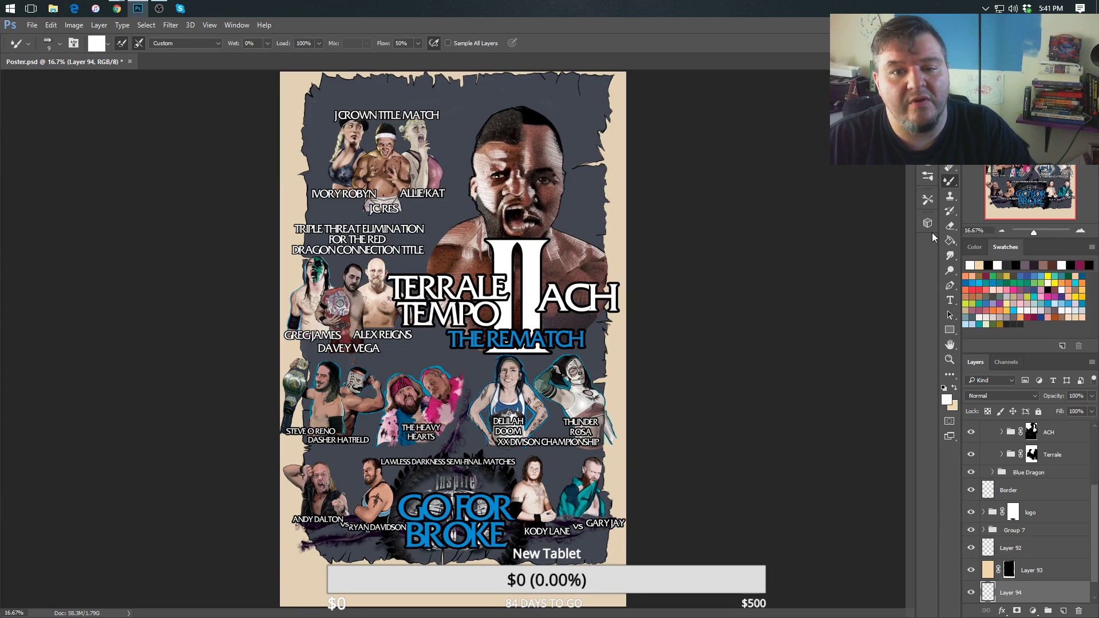
{"action": "right_click", "coordinate": [949, 182]}
{"action": "left_click", "coordinate": [977, 187]}
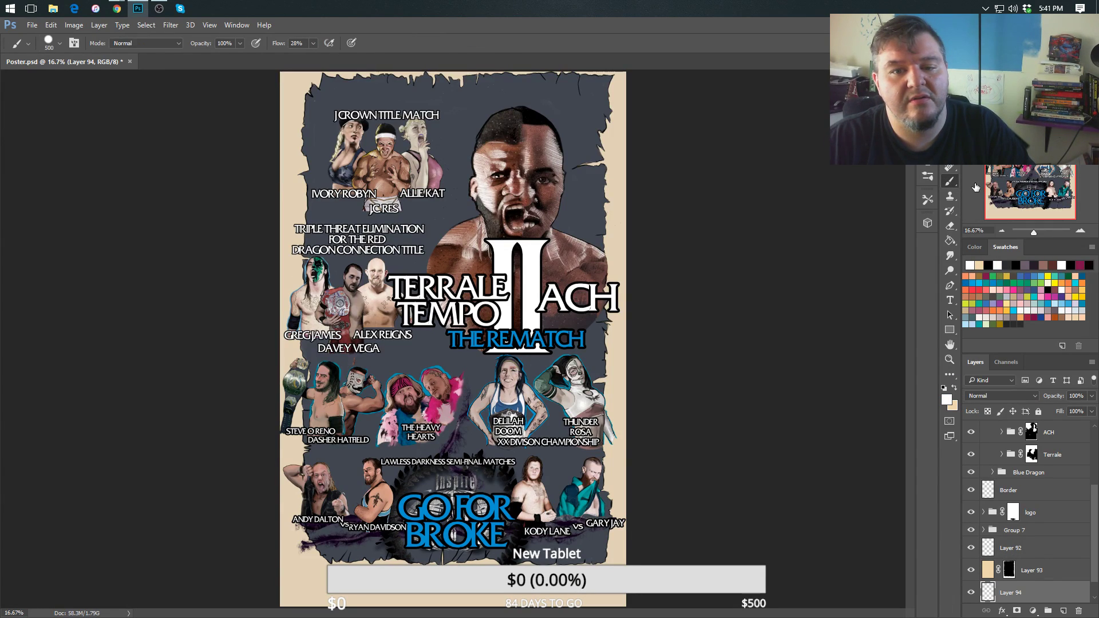
Choose the shattered3 brush preset and enlarge it to 1400 px.
{"action": "left_click", "coordinate": [928, 202]}
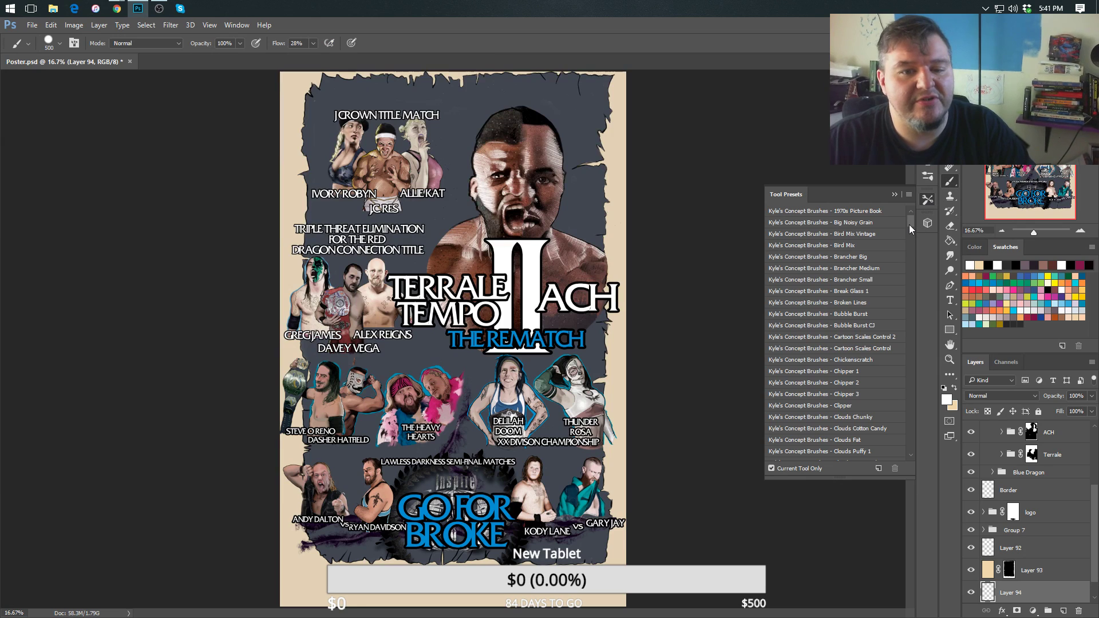
{"action": "left_click_drag", "start_coordinate": [912, 220], "coordinate": [912, 573]}
{"action": "left_click", "coordinate": [928, 178]}
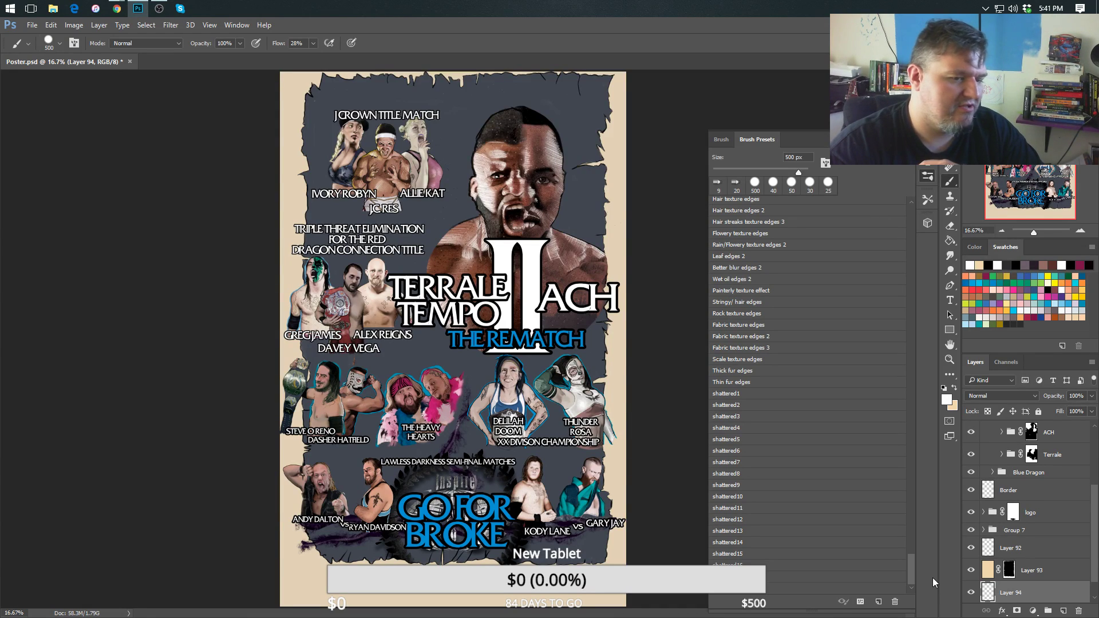
{"action": "left_click", "coordinate": [721, 485]}
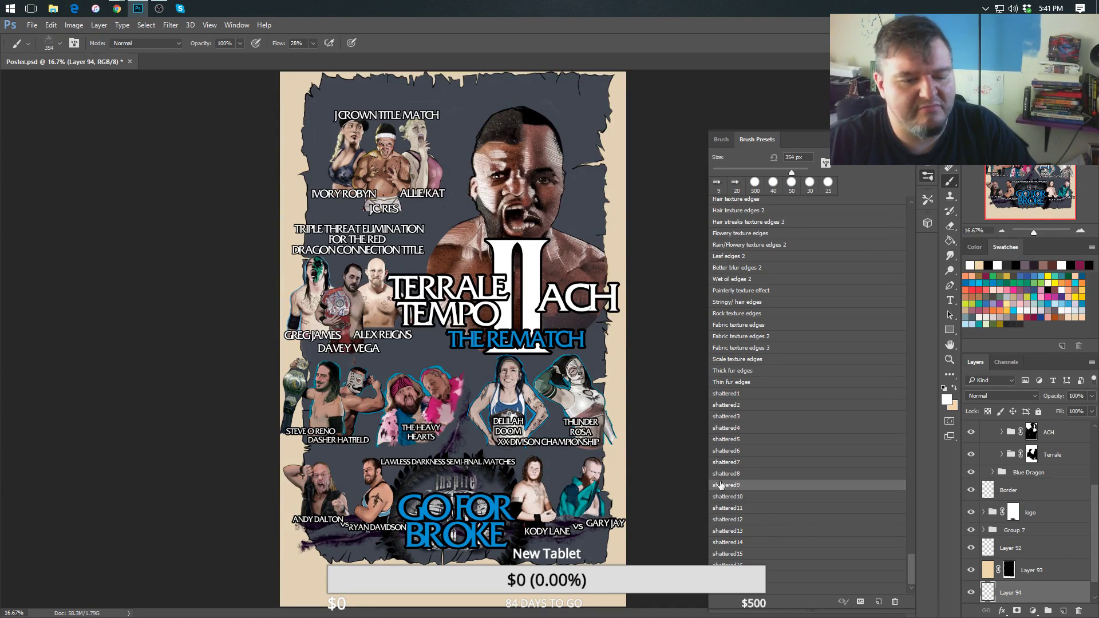
{"action": "left_click", "coordinate": [726, 439]}
{"action": "left_click", "coordinate": [726, 417]}
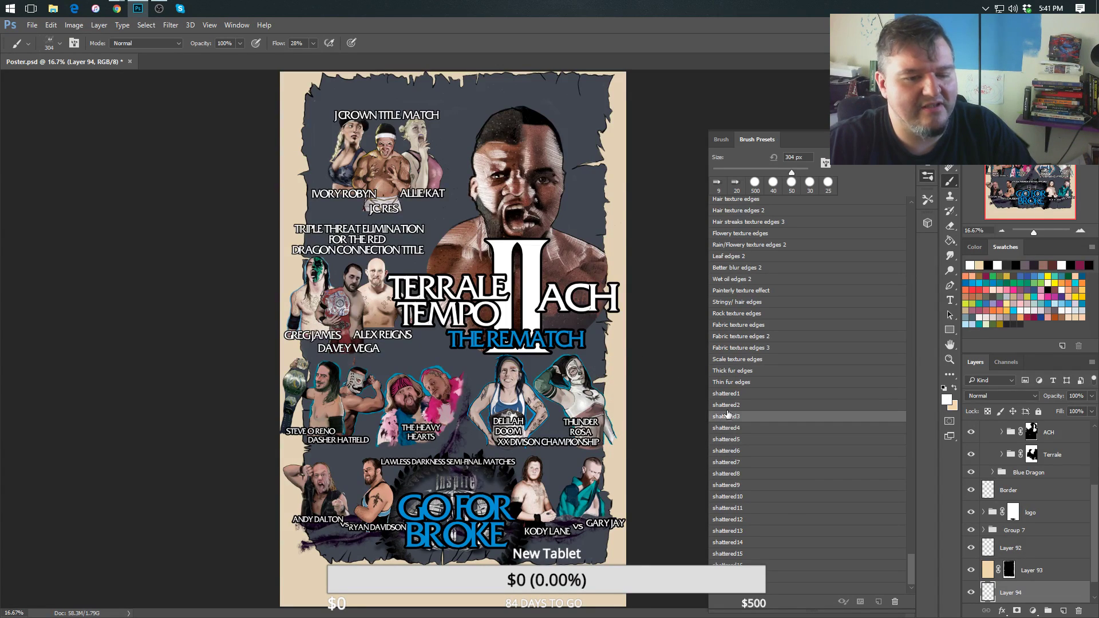
{"action": "key", "text": "bracketright"}
{"action": "key", "text": "bracketright"}
{"action": "key", "text": "bracketright"}
{"action": "key", "text": "bracketright"}
{"action": "key", "text": "bracketright"}
{"action": "key", "text": "bracketright"}
{"action": "key", "text": "bracketright"}
{"action": "key", "text": "bracketright"}
{"action": "key", "text": "bracketright"}
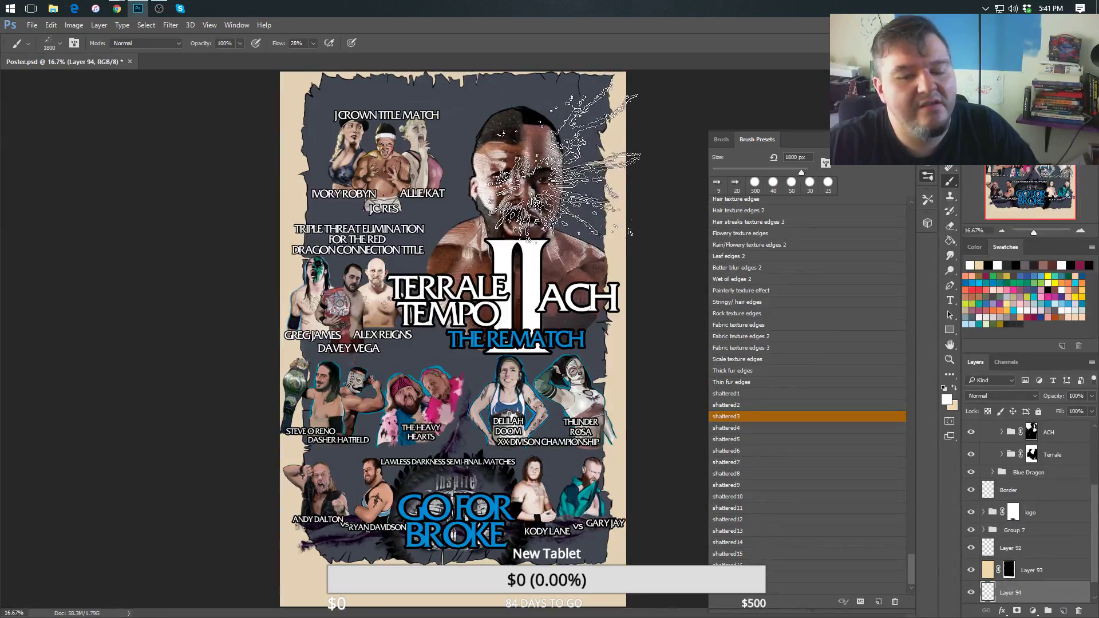
Stamp white shattered3 cracks at 1800 px over the top wrestler's face.
{"action": "key", "text": "bracketright"}
{"action": "key", "text": "bracketright"}
{"action": "left_click", "coordinate": [504, 189]}
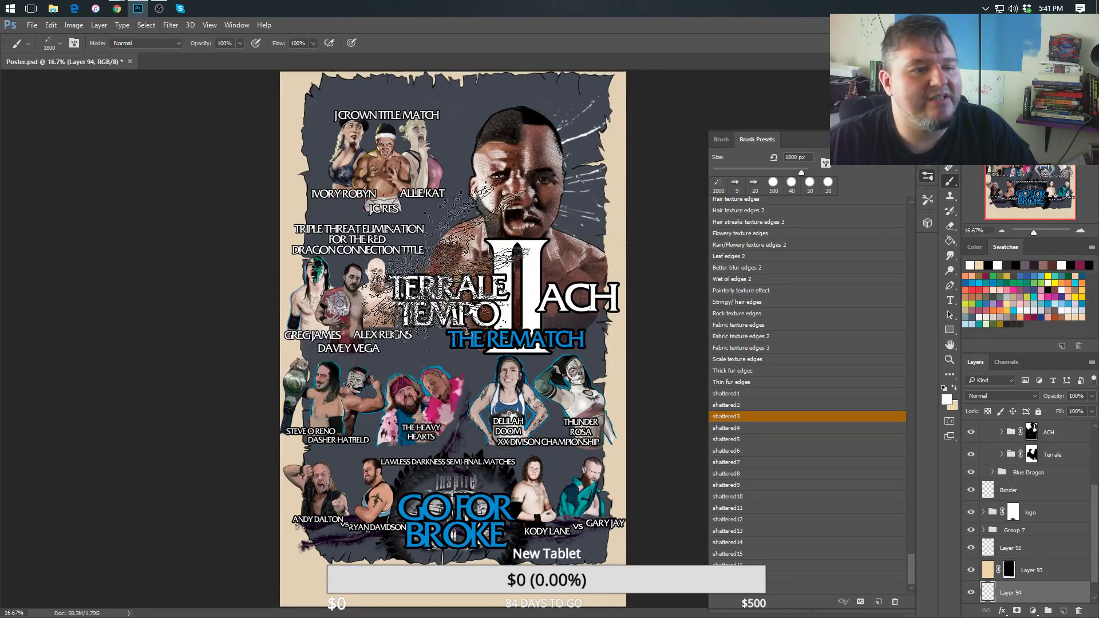
{"action": "mouse_move", "coordinate": [376, 365]}
{"action": "left_mouse_down"}
{"action": "mouse_move", "coordinate": [358, 516]}
{"action": "mouse_move", "coordinate": [430, 475]}
{"action": "mouse_move", "coordinate": [487, 481]}
{"action": "mouse_move", "coordinate": [472, 492]}
{"action": "mouse_move", "coordinate": [448, 378]}
{"action": "mouse_move", "coordinate": [464, 396]}
{"action": "mouse_move", "coordinate": [487, 389]}
{"action": "left_mouse_up"}
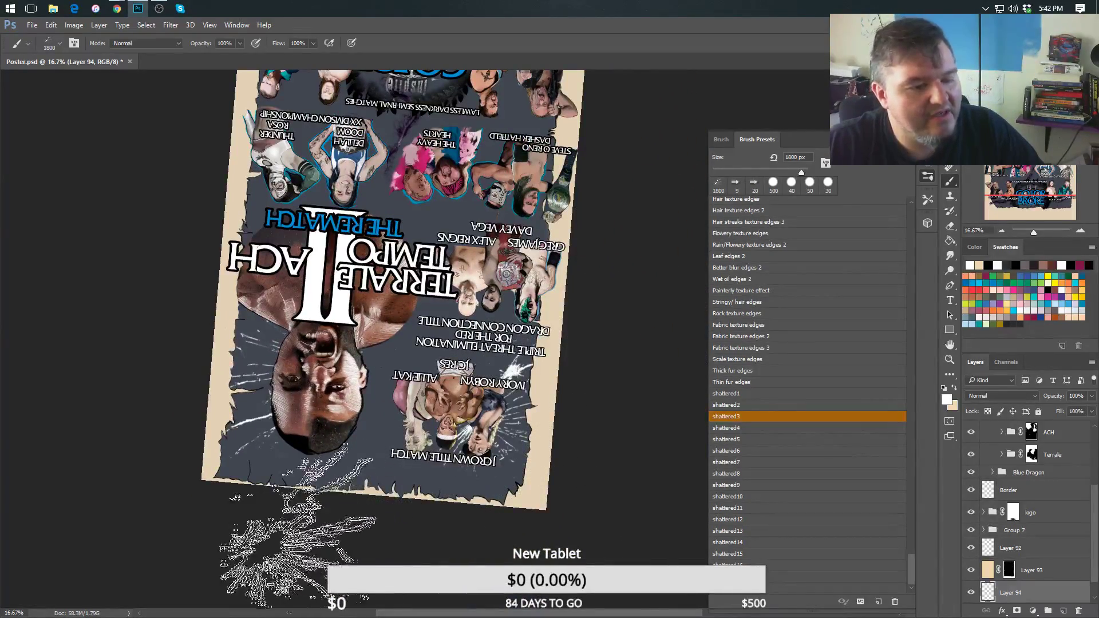
Switch to the shattered6 brush at 1900 px and rotate the canvas view to new angles.
{"action": "left_click", "coordinate": [738, 452]}
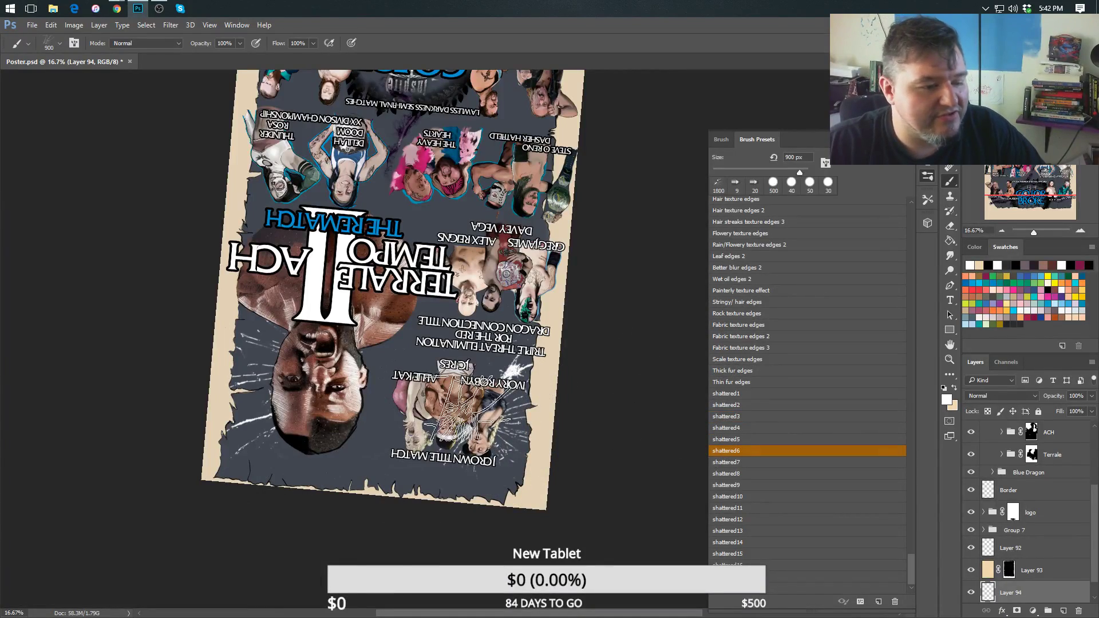
{"action": "key", "text": "bracketright"}
{"action": "key", "text": "bracketright"}
{"action": "key", "text": "bracketright"}
{"action": "key", "text": "bracketright"}
{"action": "key", "text": "bracketright"}
{"action": "key", "text": "bracketright"}
{"action": "key", "text": "bracketright"}
{"action": "key", "text": "bracketright"}
{"action": "key", "text": "bracketright"}
{"action": "key", "text": "bracketright"}
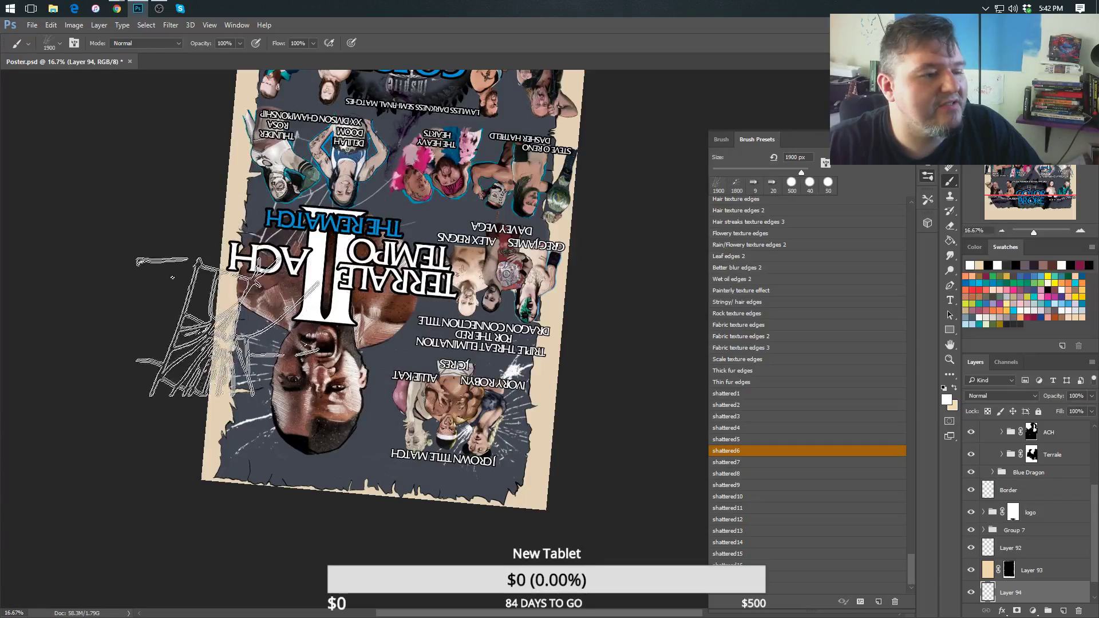
{"action": "mouse_move", "coordinate": [151, 544]}
{"action": "left_mouse_down"}
{"action": "mouse_move", "coordinate": [144, 171]}
{"action": "mouse_move", "coordinate": [189, 103]}
{"action": "left_mouse_up"}
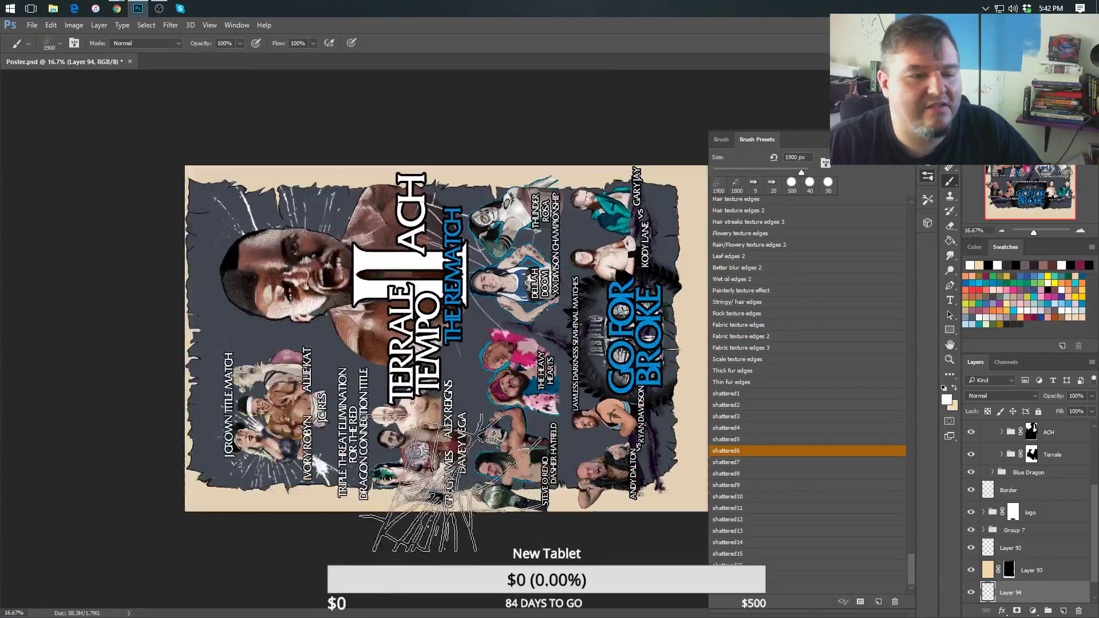
{"action": "left_click_drag", "start_coordinate": [423, 504], "coordinate": [343, 470]}
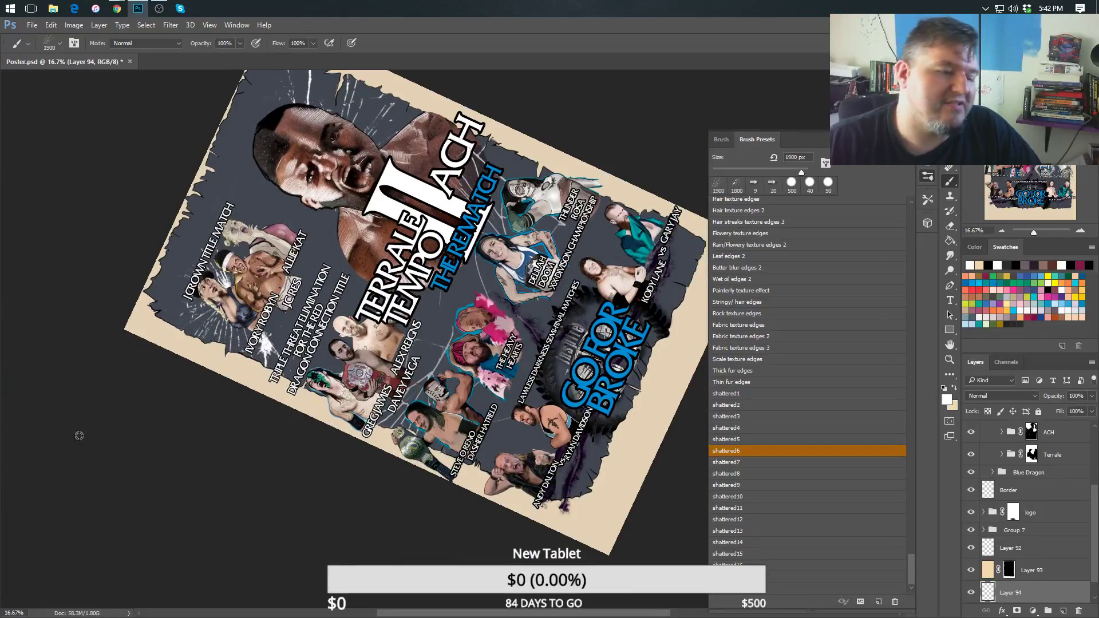
{"action": "left_click_drag", "start_coordinate": [79, 436], "coordinate": [110, 472]}
{"action": "mouse_move", "coordinate": [466, 500]}
{"action": "left_mouse_down"}
{"action": "mouse_move", "coordinate": [435, 547]}
{"action": "mouse_move", "coordinate": [367, 504]}
{"action": "left_mouse_up"}
Pick the shattered10 brush, enlarge it to 2100 px, tilt the view, then reset it upright.
{"action": "left_click", "coordinate": [727, 497]}
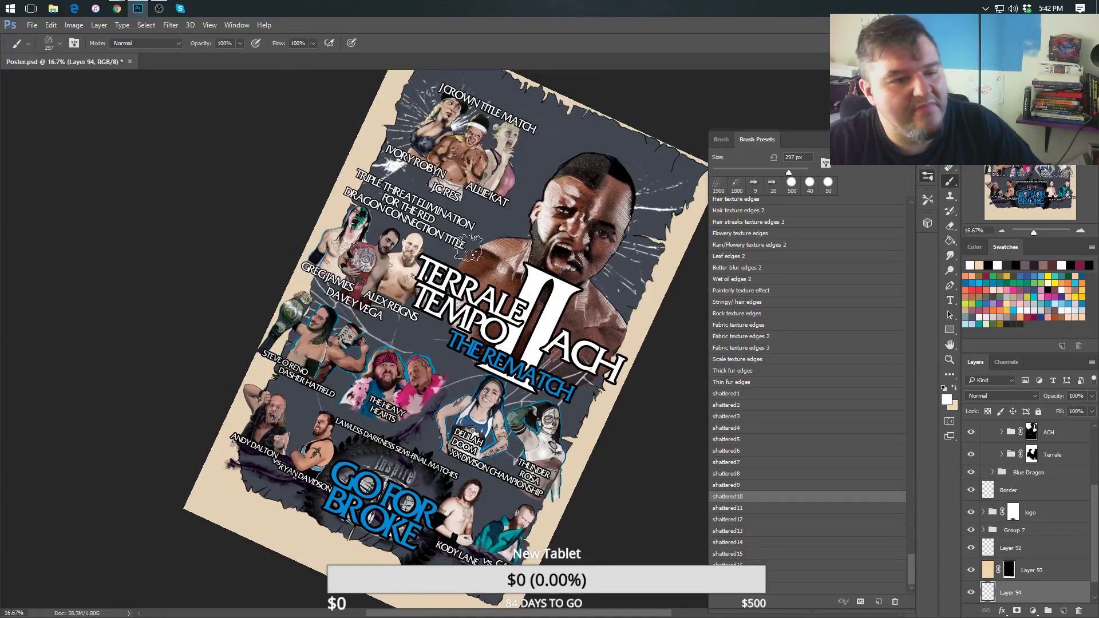
{"action": "key", "text": "bracketright"}
{"action": "key", "text": "bracketright"}
{"action": "key", "text": "bracketright"}
{"action": "key", "text": "bracketright"}
{"action": "key", "text": "bracketright"}
{"action": "key", "text": "bracketright"}
{"action": "key", "text": "bracketright"}
{"action": "key", "text": "bracketright"}
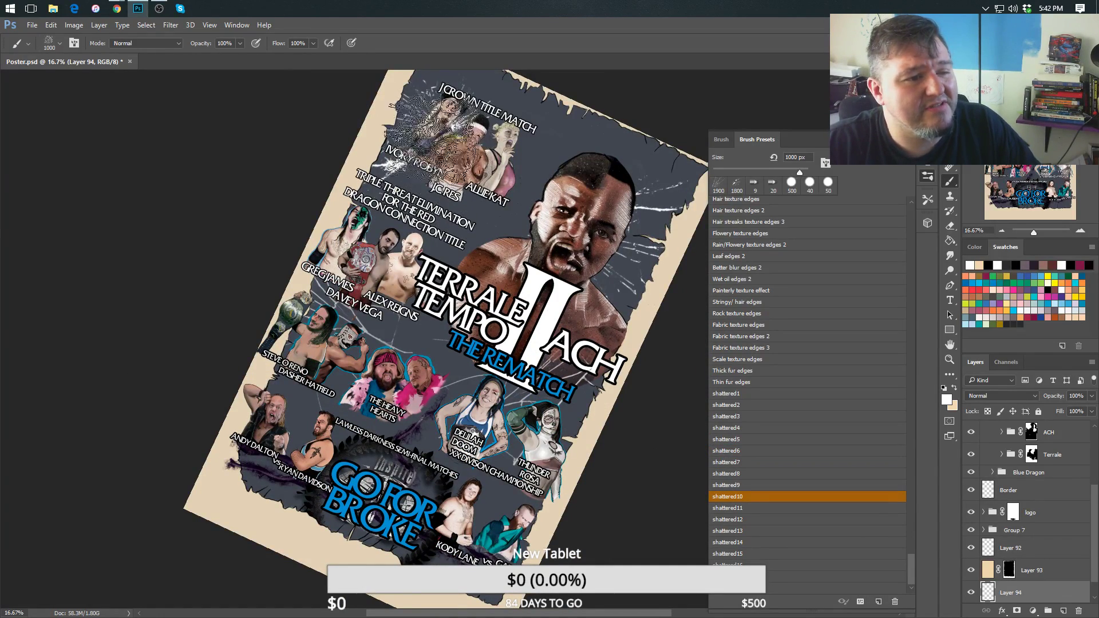
{"action": "mouse_move", "coordinate": [432, 140]}
{"action": "left_mouse_down"}
{"action": "mouse_move", "coordinate": [435, 189]}
{"action": "mouse_move", "coordinate": [461, 161]}
{"action": "left_mouse_up"}
{"action": "key", "text": "bracketright"}
{"action": "key", "text": "bracketright"}
{"action": "key", "text": "bracketright"}
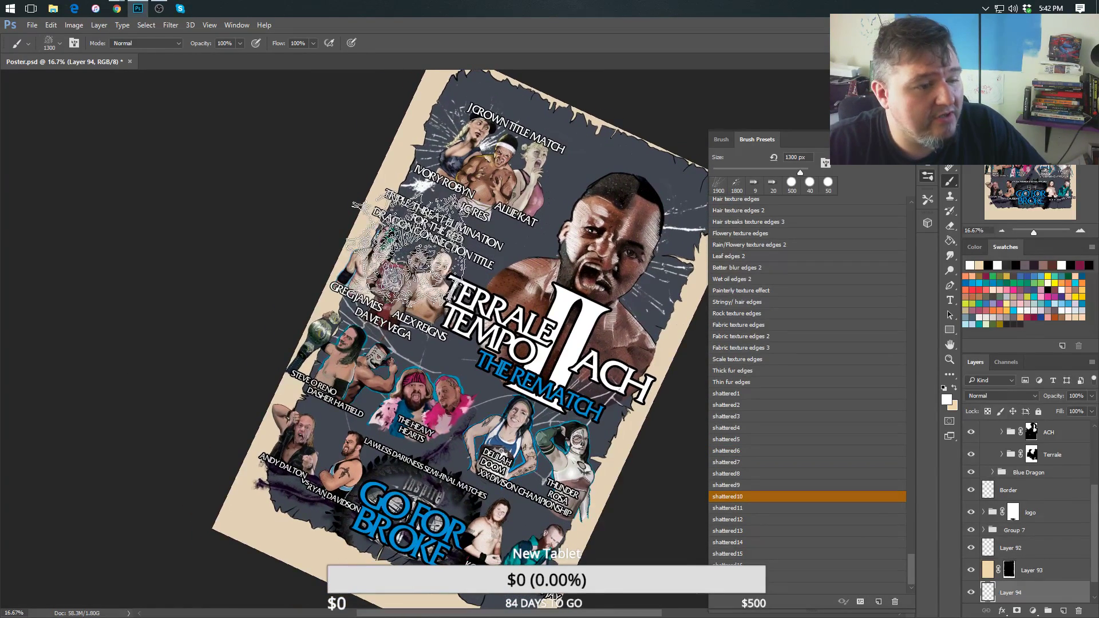
{"action": "key", "text": "r"}
{"action": "mouse_move", "coordinate": [123, 205]}
{"action": "left_mouse_down"}
{"action": "mouse_move", "coordinate": [229, 372]}
{"action": "mouse_move", "coordinate": [572, 410]}
{"action": "left_mouse_up"}
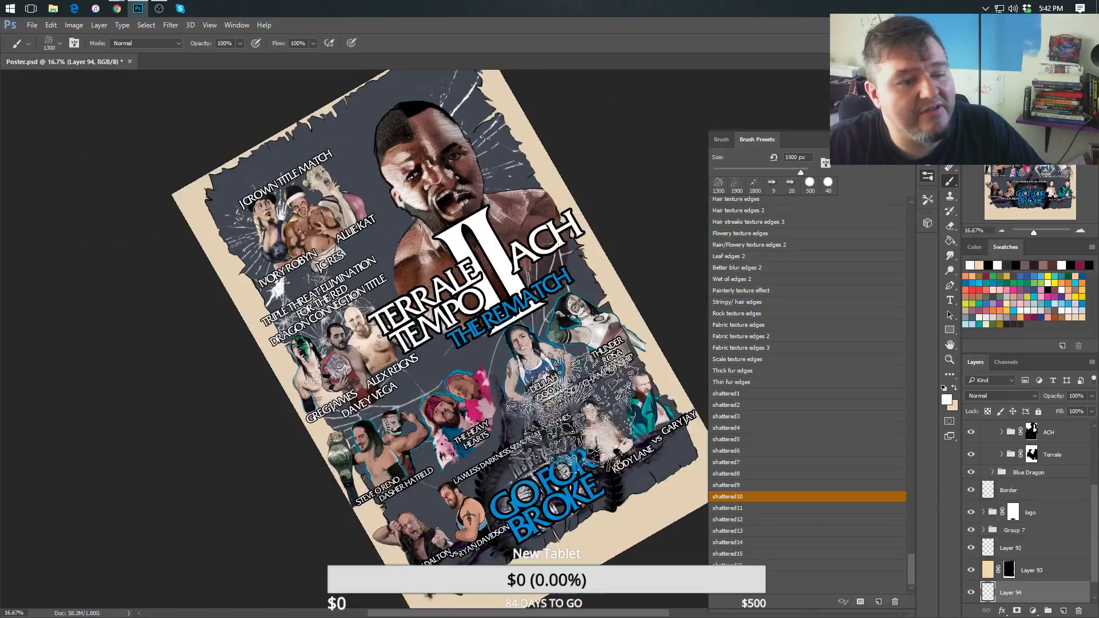
{"action": "key", "text": "bracketright"}
{"action": "key", "text": "bracketright"}
{"action": "key", "text": "bracketright"}
{"action": "key", "text": "bracketright"}
{"action": "key", "text": "bracketright"}
{"action": "key", "text": "bracketright"}
{"action": "key", "text": "bracketright"}
{"action": "key", "text": "bracketright"}
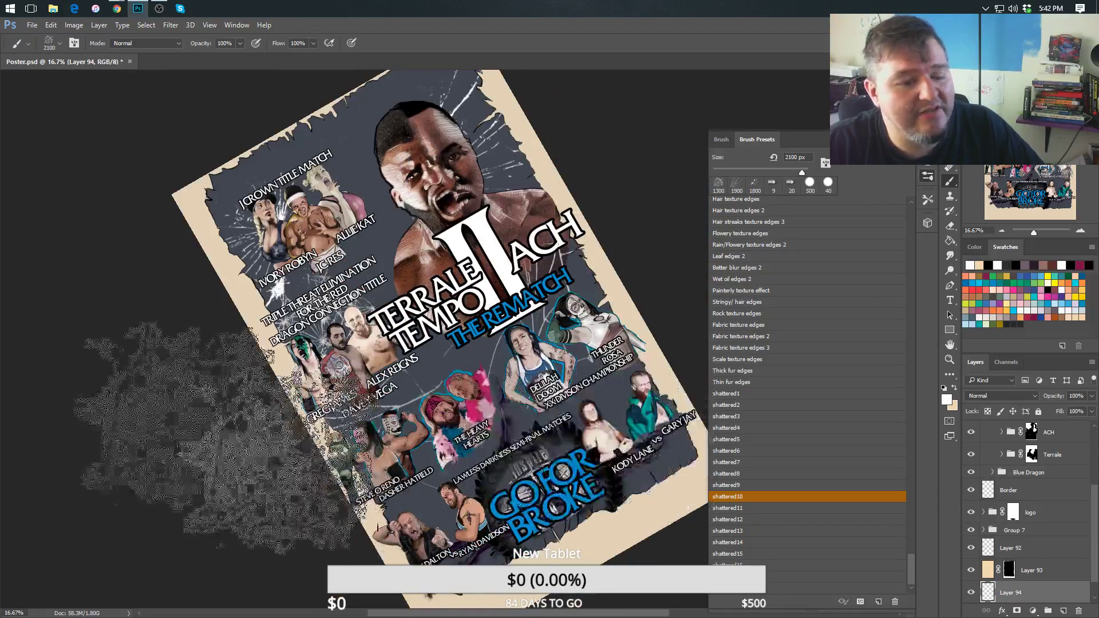
{"action": "left_click_drag", "start_coordinate": [385, 362], "coordinate": [347, 293]}
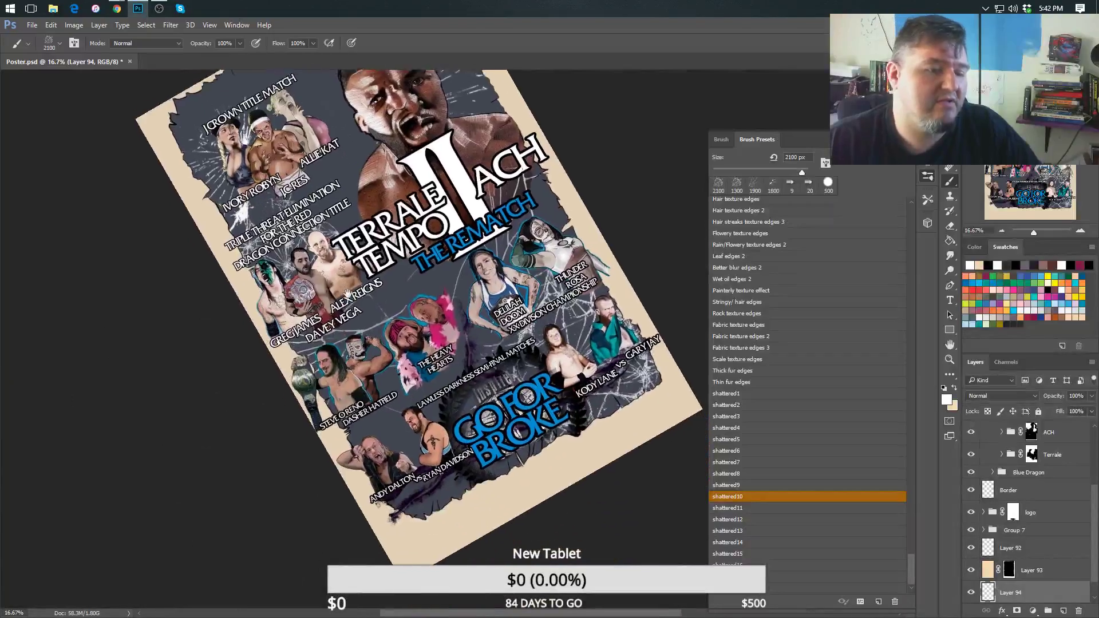
{"action": "key", "text": "Escape"}
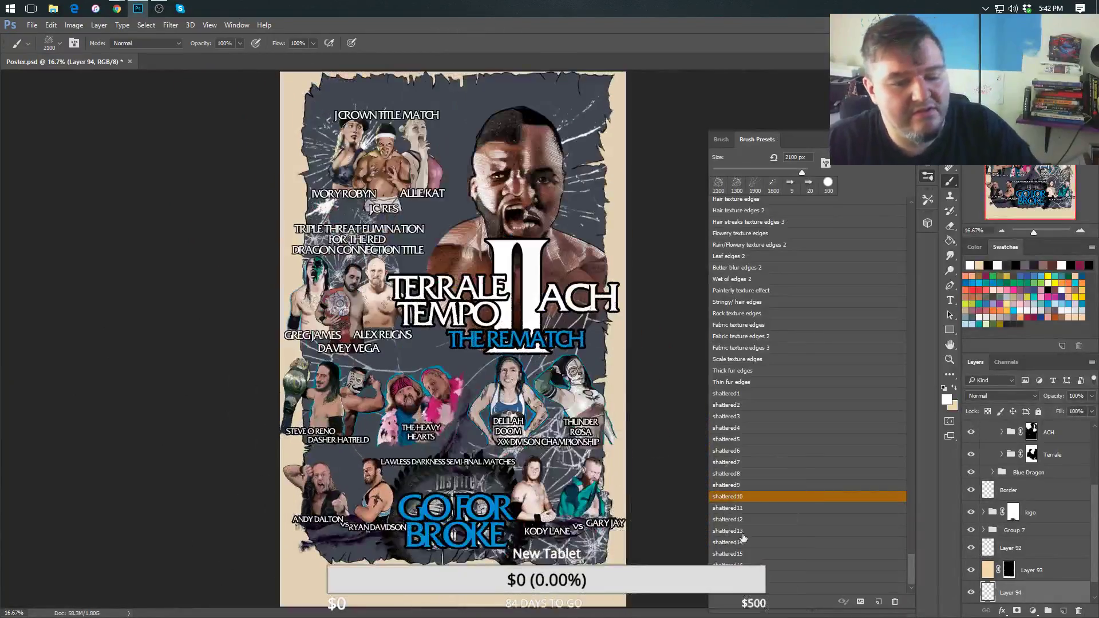
Pick the shattered13 brush at 1600 px, then shattered15 enlarged to 1900 px.
{"action": "left_click", "coordinate": [742, 532]}
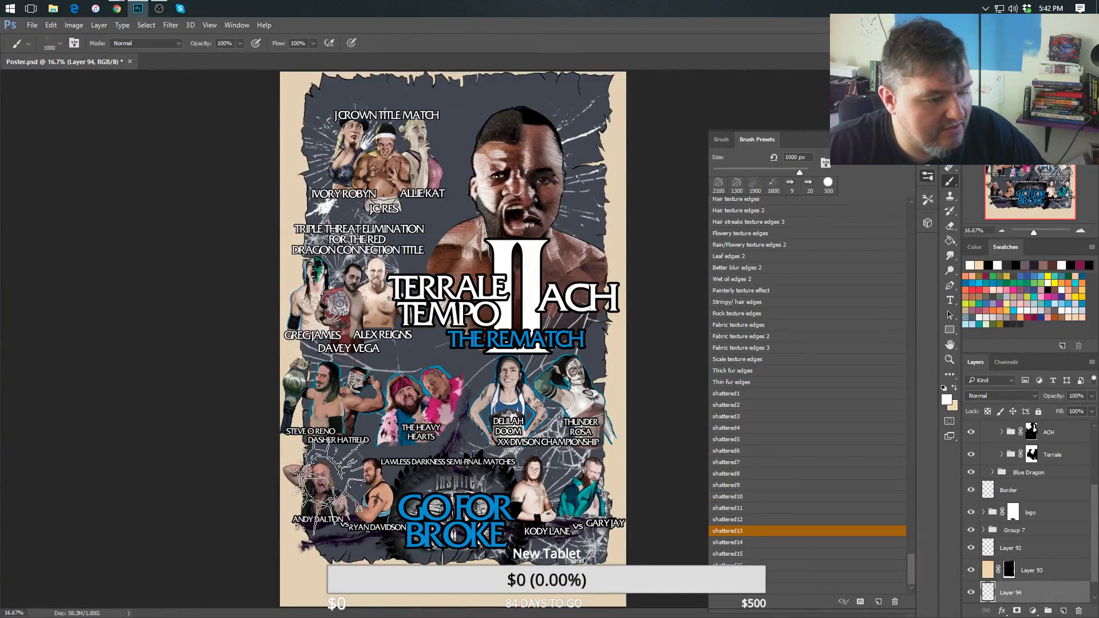
{"action": "key", "text": "bracketright"}
{"action": "key", "text": "bracketright"}
{"action": "key", "text": "bracketright"}
{"action": "key", "text": "bracketright"}
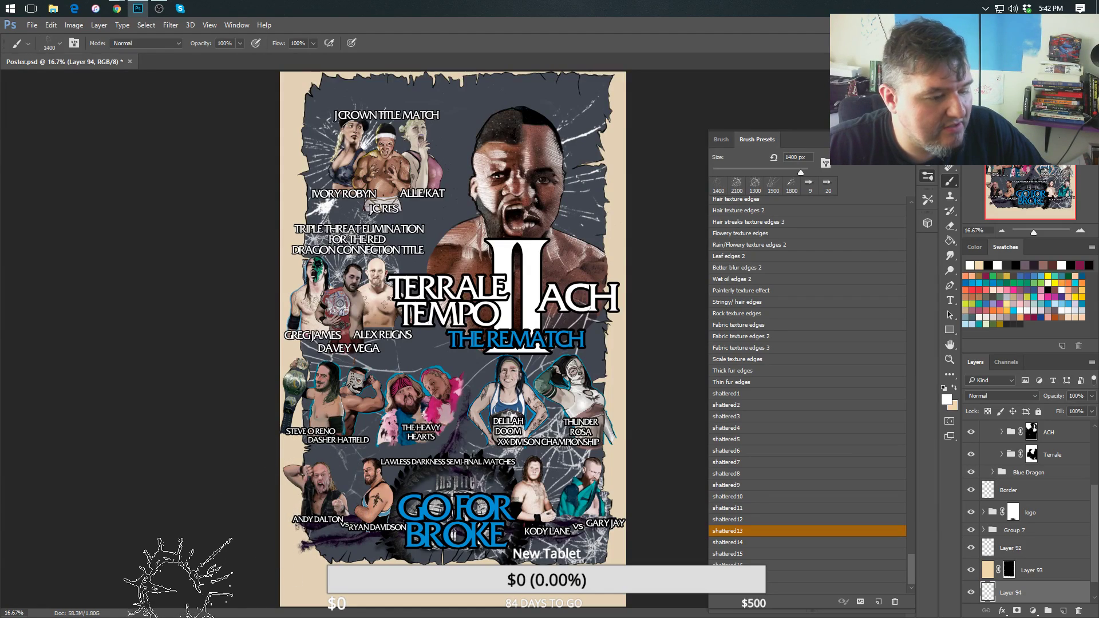
{"action": "key", "text": "bracketright"}
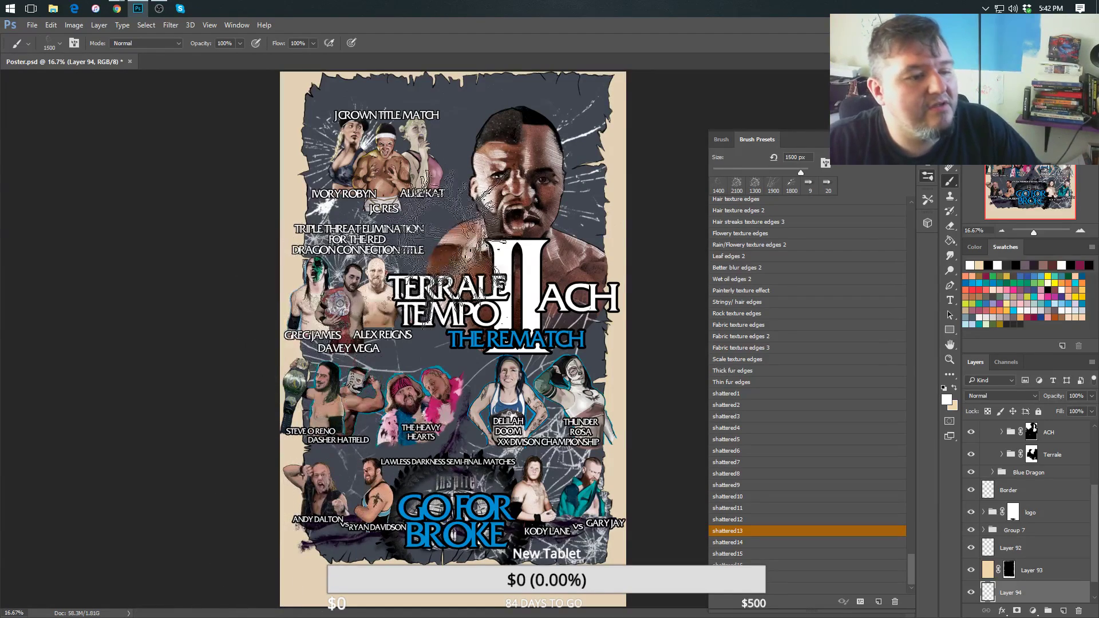
{"action": "key", "text": "bracketright"}
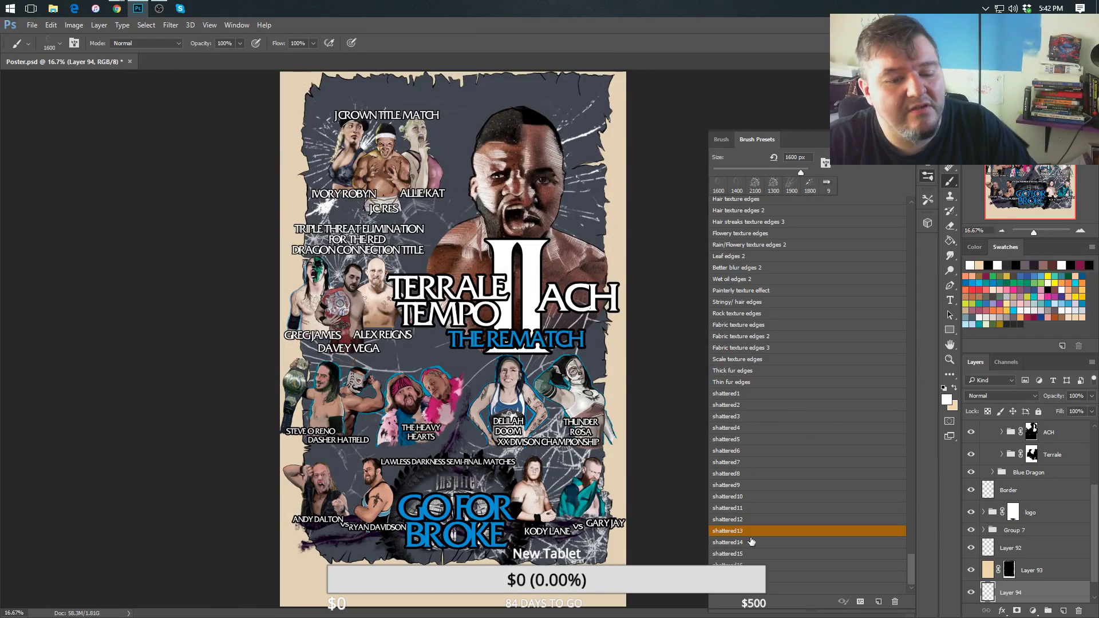
{"action": "left_click", "coordinate": [740, 553]}
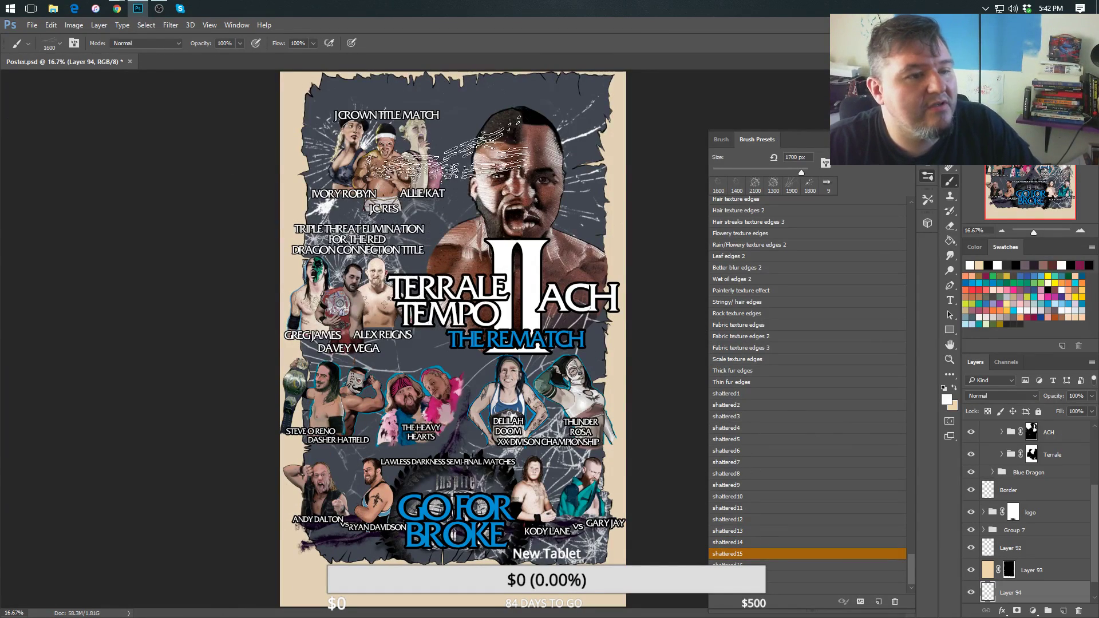
{"action": "key", "text": "bracketright"}
{"action": "key", "text": "bracketright"}
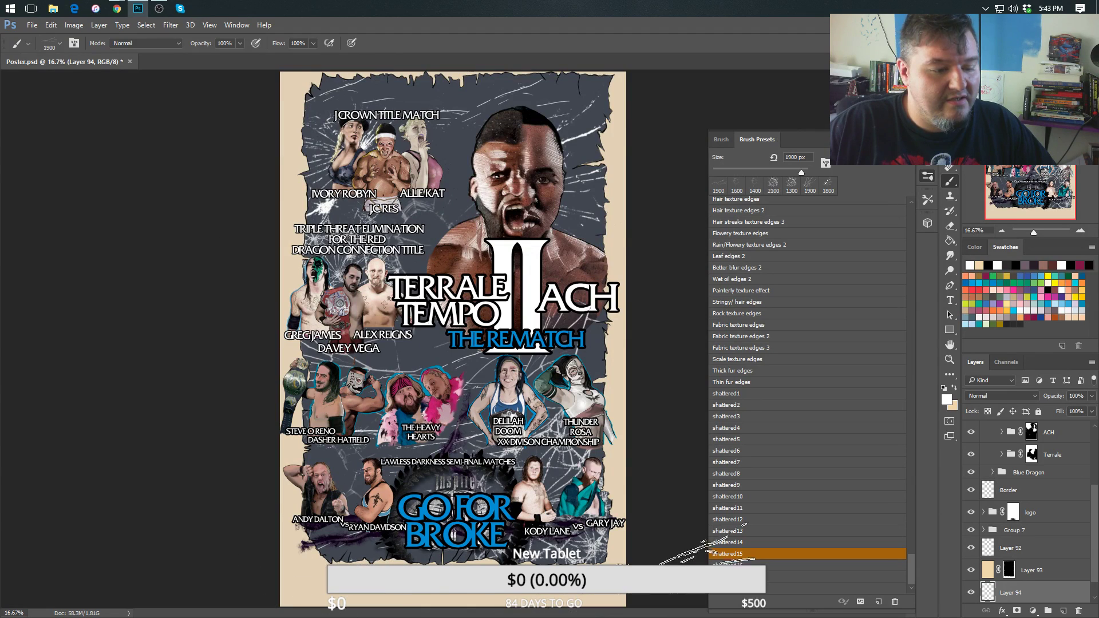
Stamp the next shattered preset at 1800 px over the wrestler's face, then reset the rotation.
{"action": "left_click", "coordinate": [813, 576]}
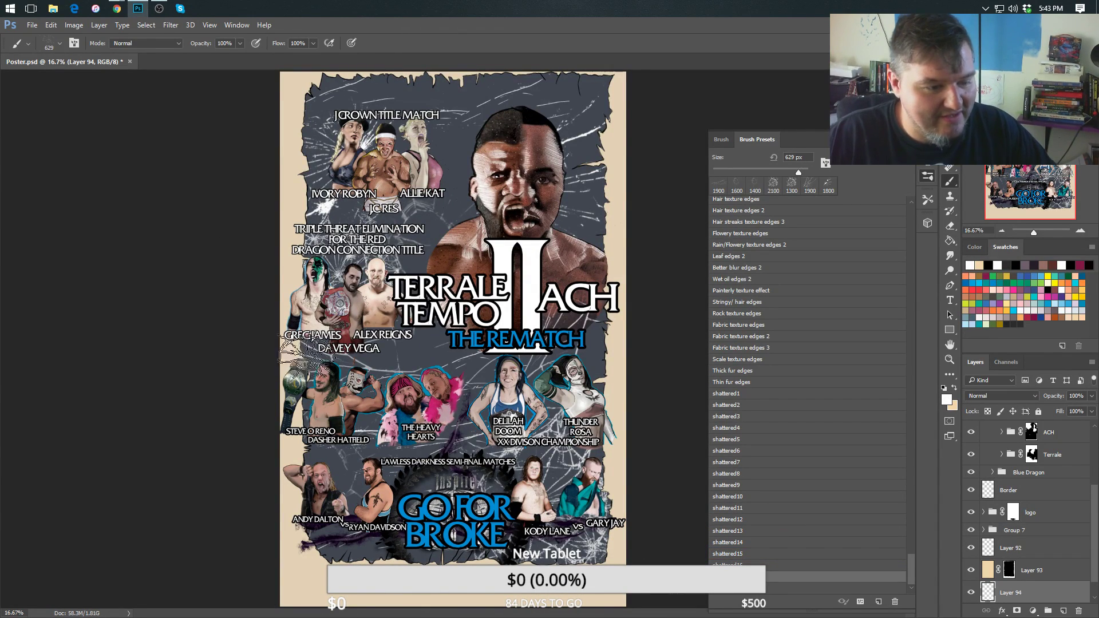
{"action": "key", "text": "bracketright"}
{"action": "key", "text": "bracketright"}
{"action": "key", "text": "bracketright"}
{"action": "key", "text": "bracketright"}
{"action": "key", "text": "bracketright"}
{"action": "key", "text": "bracketright"}
{"action": "key", "text": "bracketright"}
{"action": "key", "text": "bracketright"}
{"action": "key", "text": "bracketright"}
{"action": "key", "text": "bracketright"}
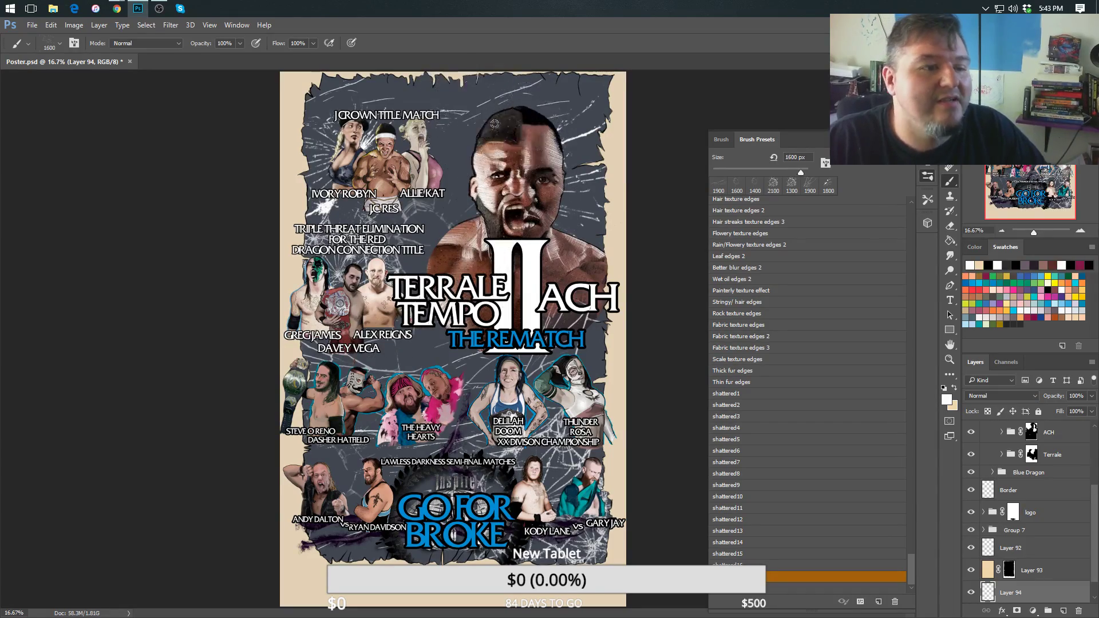
{"action": "left_click_drag", "start_coordinate": [521, 171], "coordinate": [596, 229]}
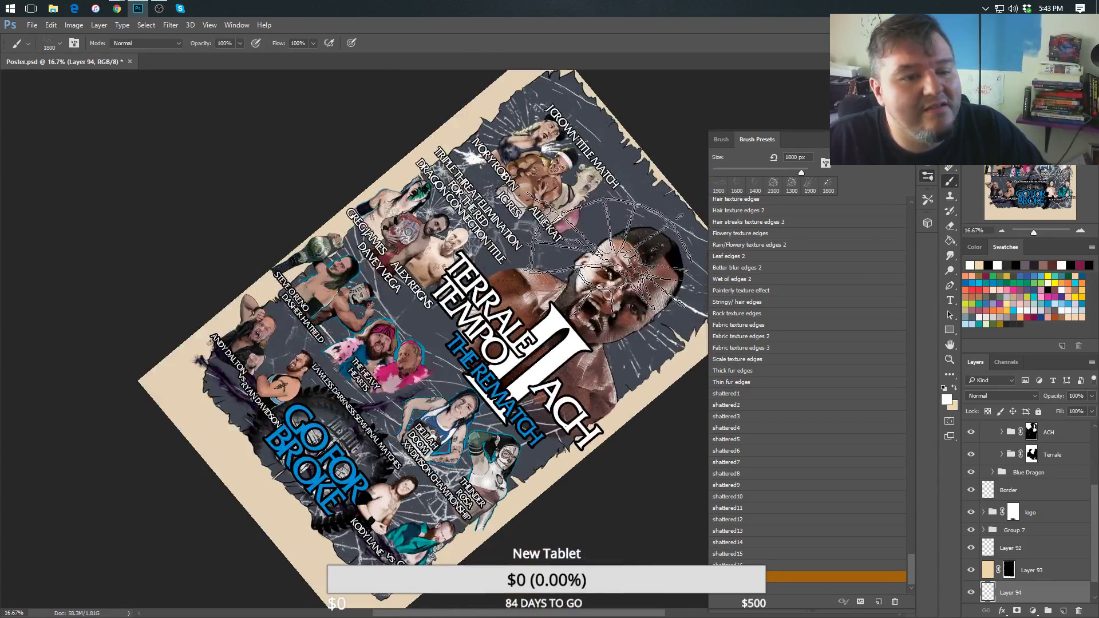
{"action": "key", "text": "bracketright"}
{"action": "key", "text": "bracketright"}
{"action": "left_click", "coordinate": [438, 181]}
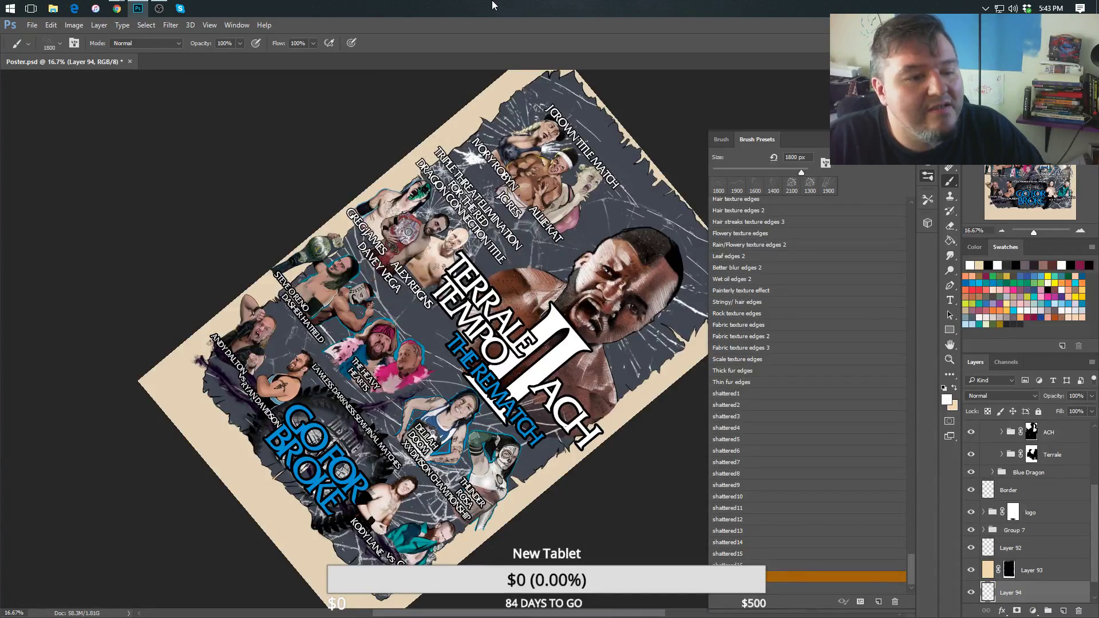
{"action": "key", "text": "Escape"}
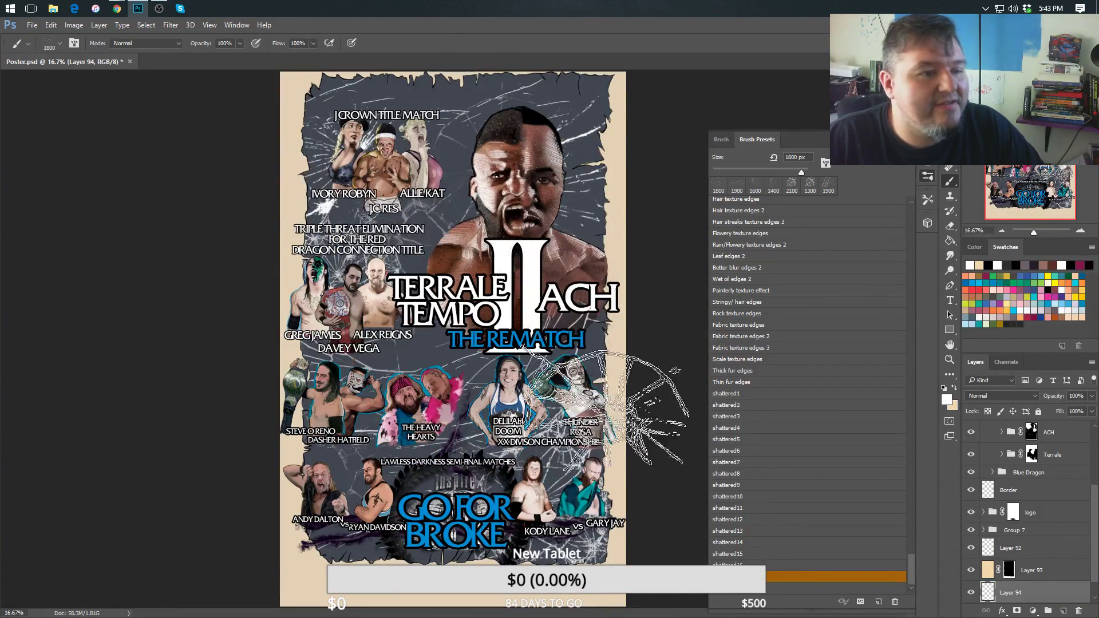
Close the Brush Presets panel and briefly check the OBS recording window.
{"action": "left_click", "coordinate": [927, 180]}
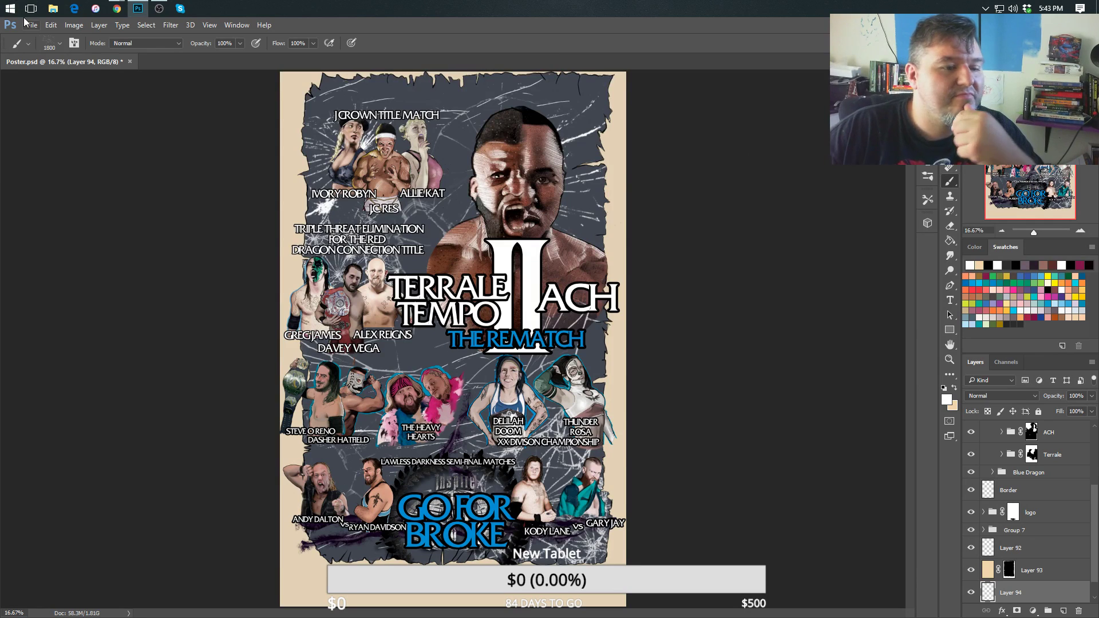
{"action": "left_click", "coordinate": [159, 8]}
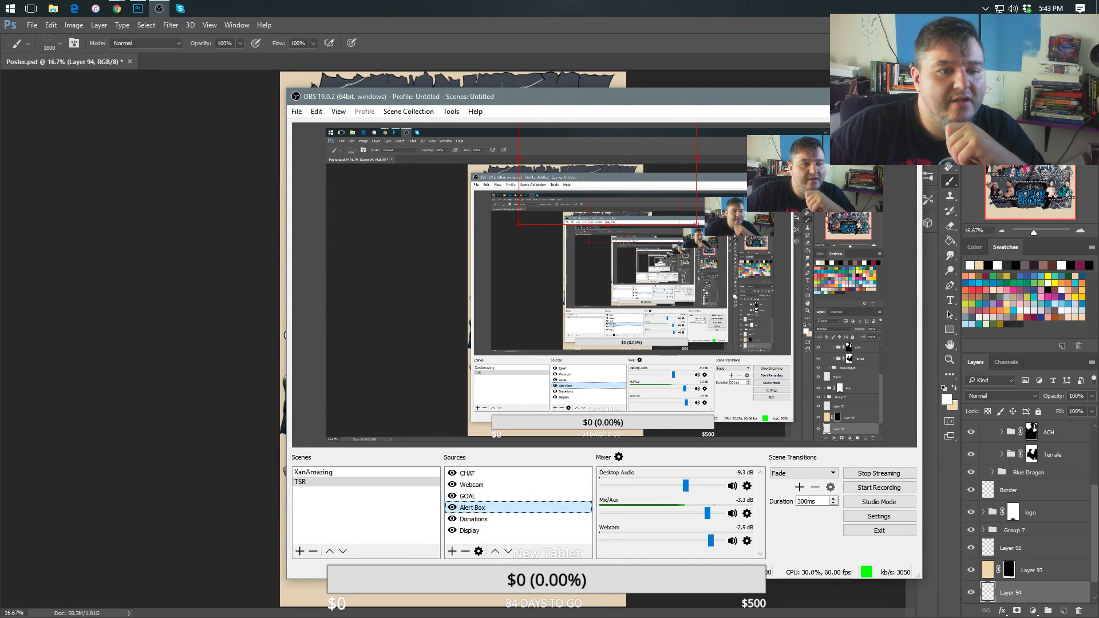
{"action": "left_click", "coordinate": [876, 96]}
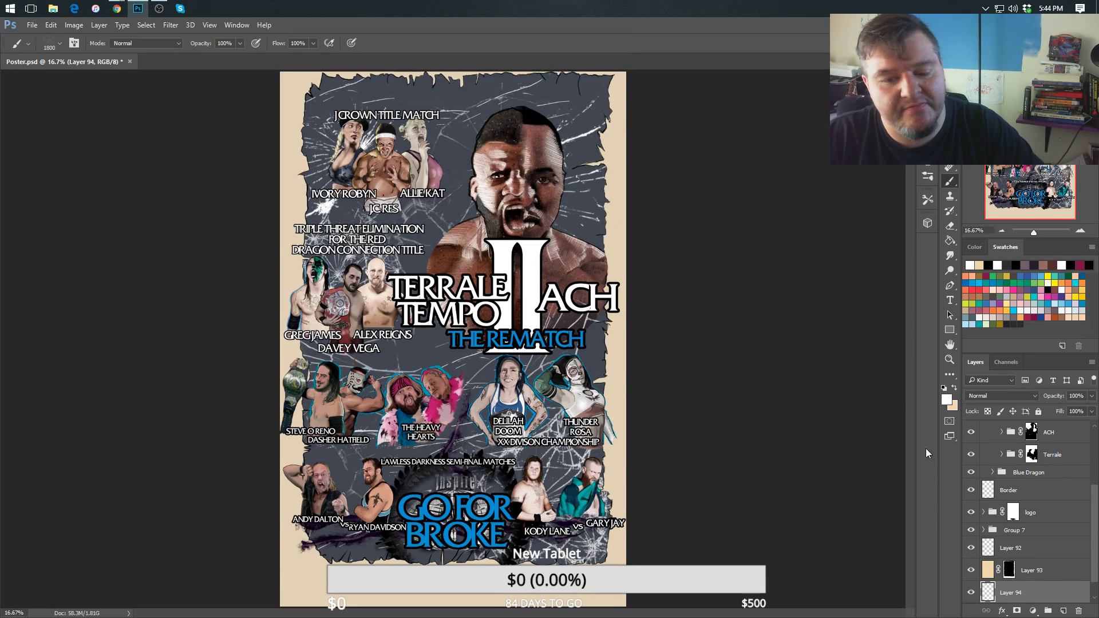
Choose the Brancher Medium brush from the tool presets list.
{"action": "left_click", "coordinate": [928, 200]}
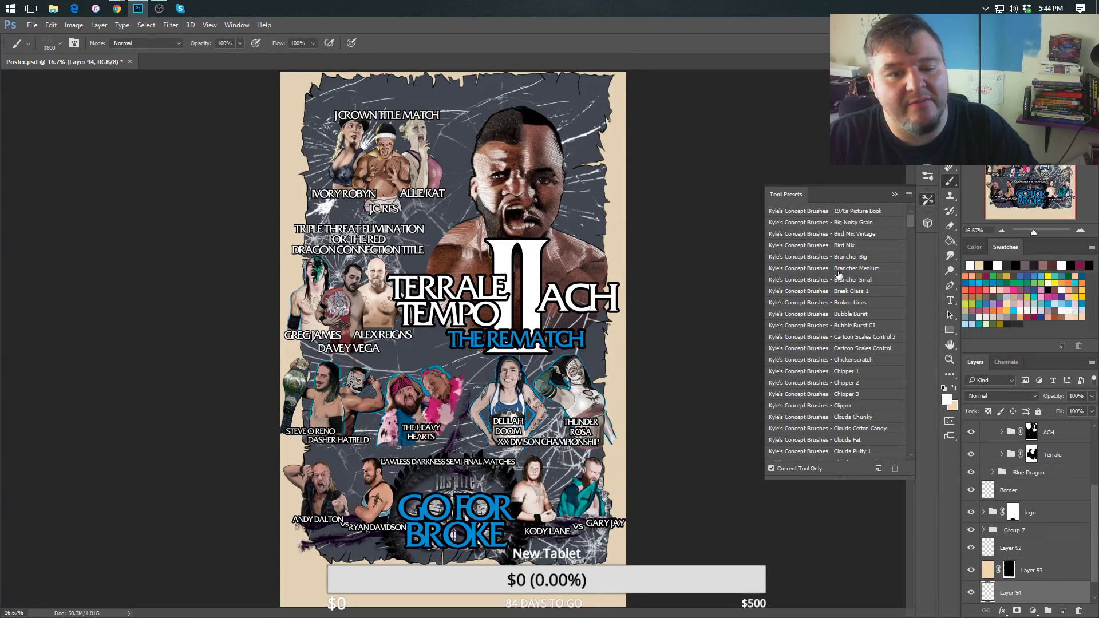
{"action": "left_click", "coordinate": [836, 268]}
{"action": "left_click", "coordinate": [926, 201]}
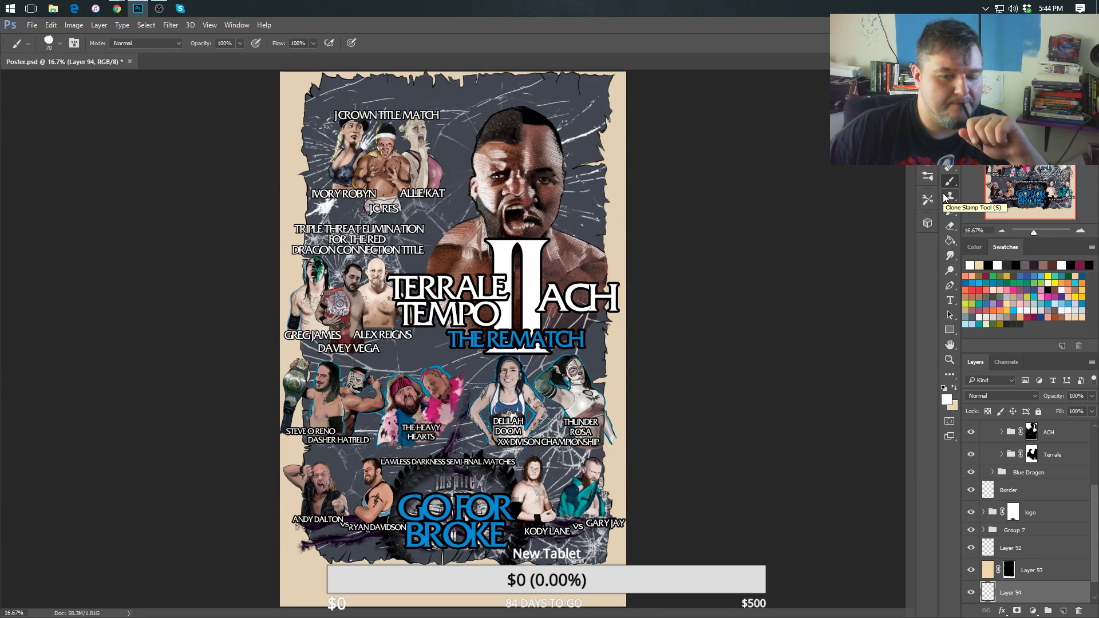
Try Soft Light and Overlay on Layer 93, then settle on Normal blending.
{"action": "left_click", "coordinate": [989, 575]}
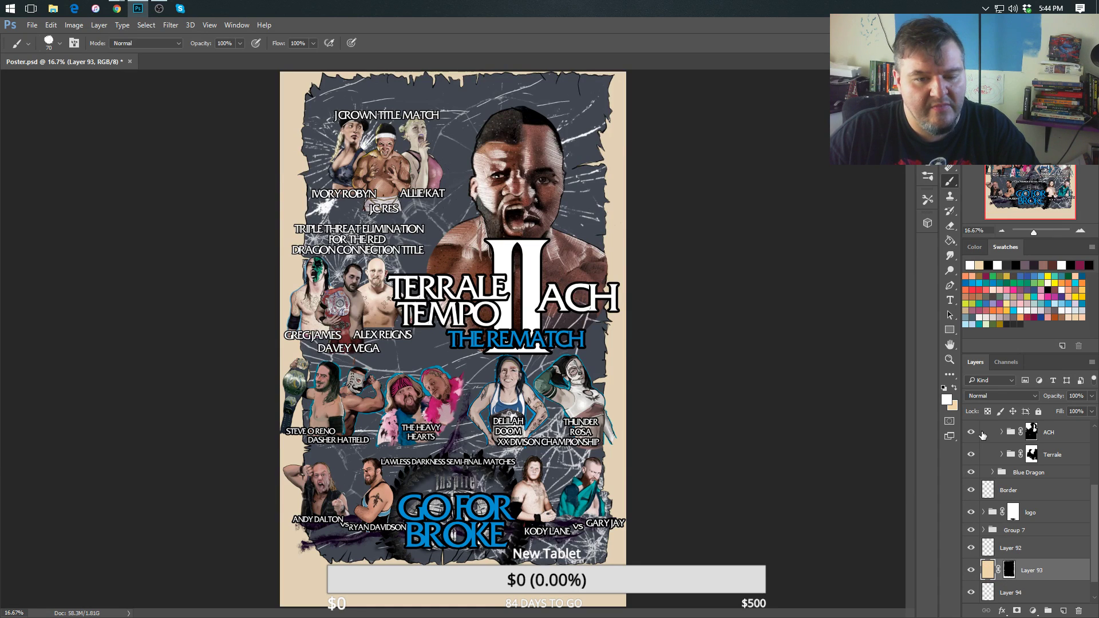
{"action": "left_click", "coordinate": [978, 396]}
{"action": "left_click", "coordinate": [986, 287]}
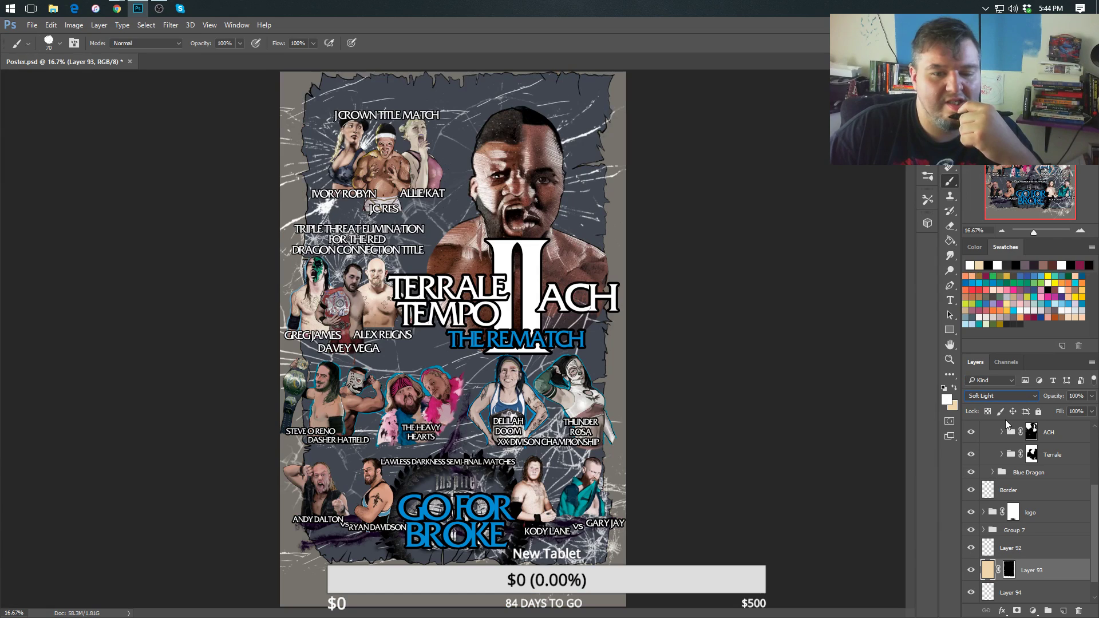
{"action": "left_click", "coordinate": [996, 396]}
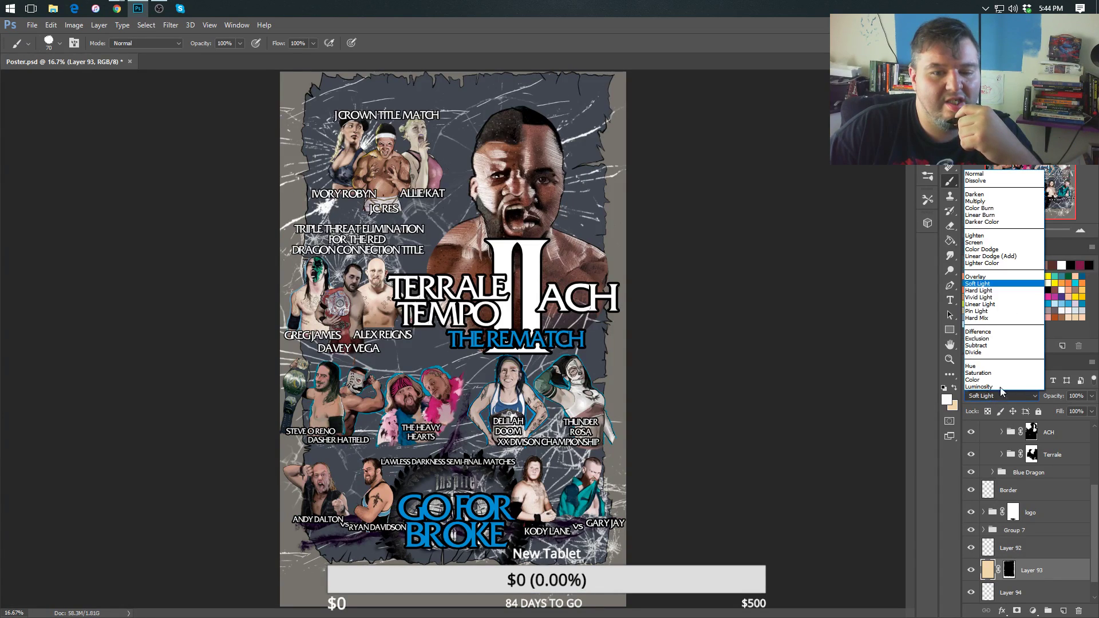
{"action": "left_click", "coordinate": [996, 281]}
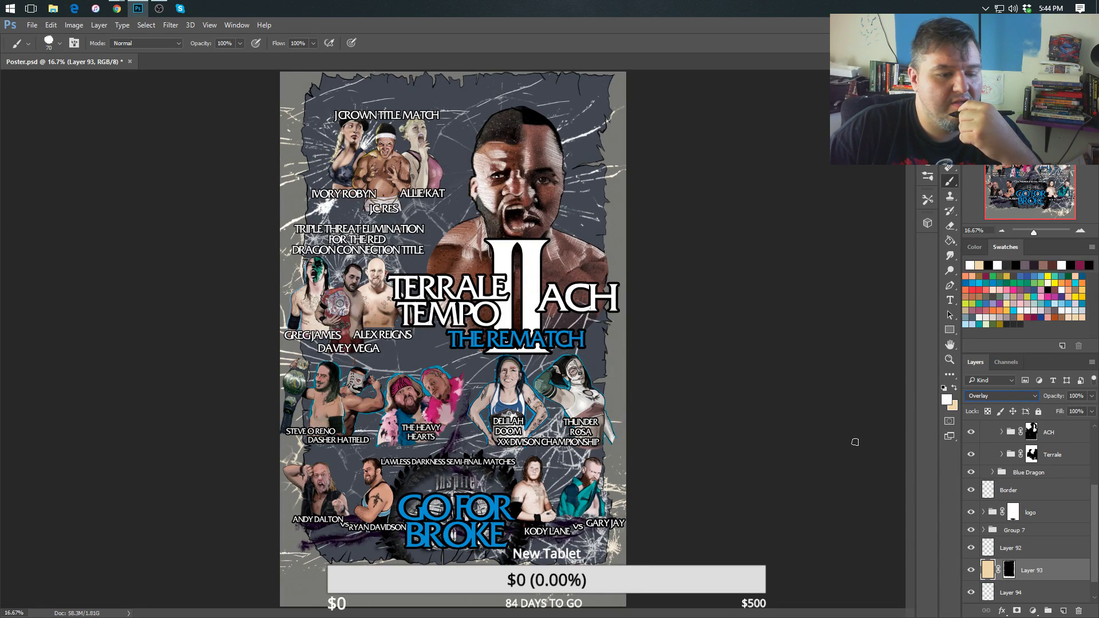
{"action": "left_click", "coordinate": [976, 394]}
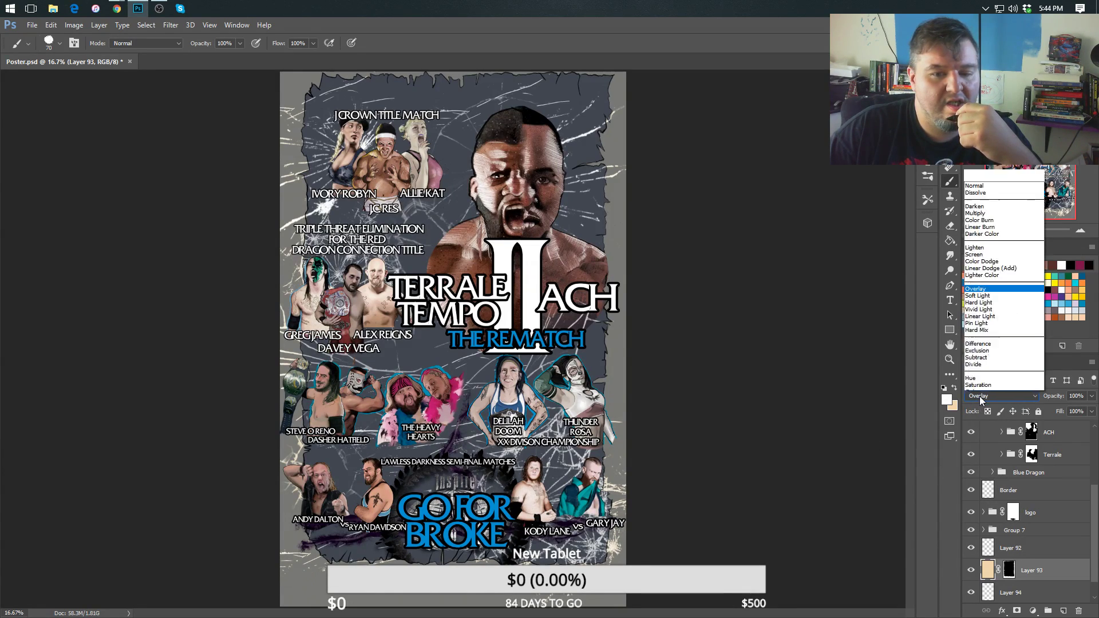
{"action": "left_click", "coordinate": [975, 174]}
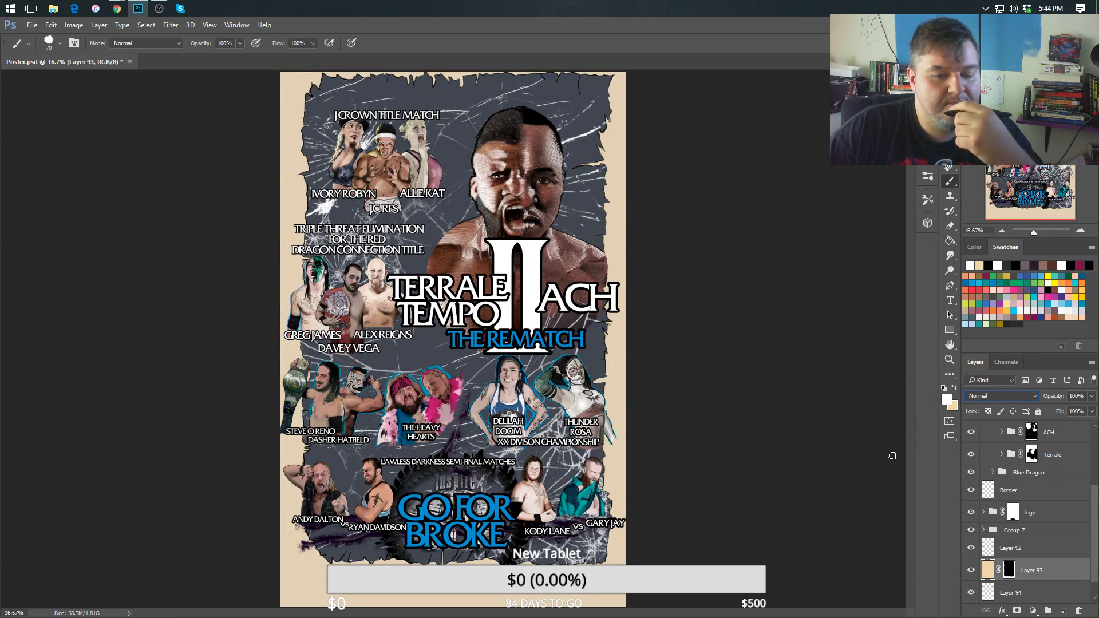
{"action": "scroll", "coordinate": [1095, 549], "scroll_direction": "down", "scroll_amount": 1}
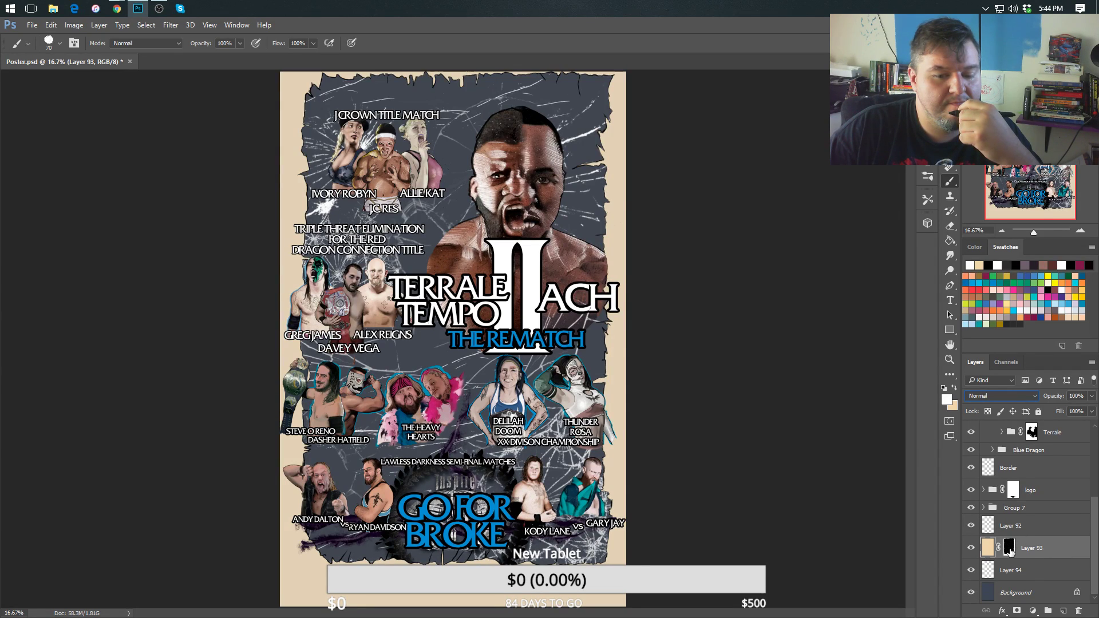
Load Layer 93's mask as a selection and turn it into a layer mask on Layer 94.
{"action": "right_click", "coordinate": [1010, 551]}
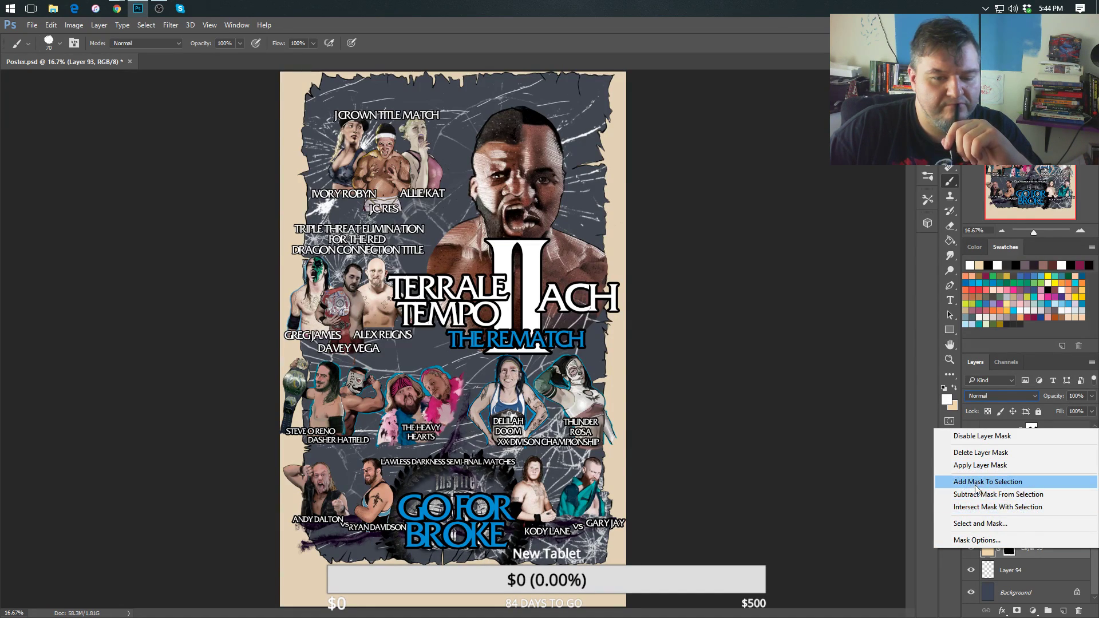
{"action": "left_click", "coordinate": [979, 483]}
{"action": "left_click", "coordinate": [1009, 571]}
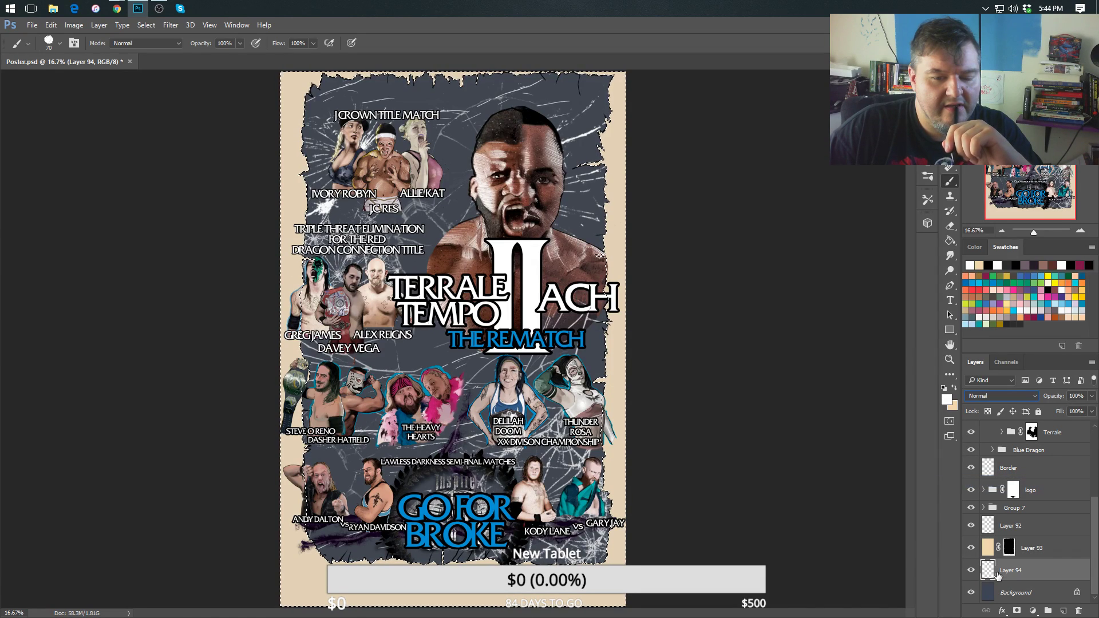
{"action": "left_click", "coordinate": [1018, 611]}
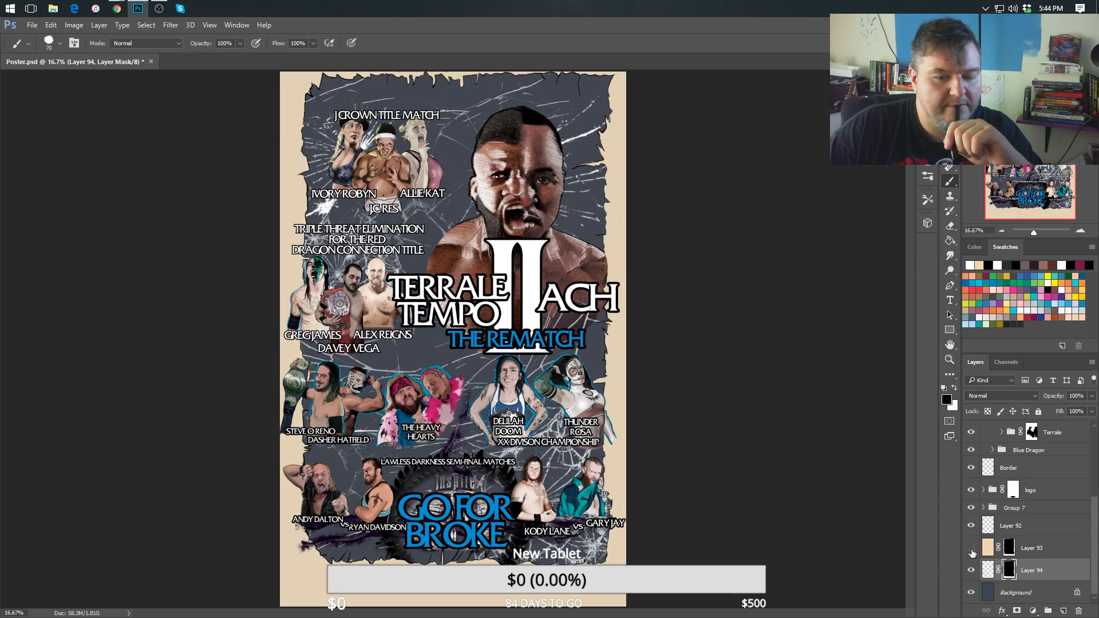
{"action": "left_click", "coordinate": [972, 548]}
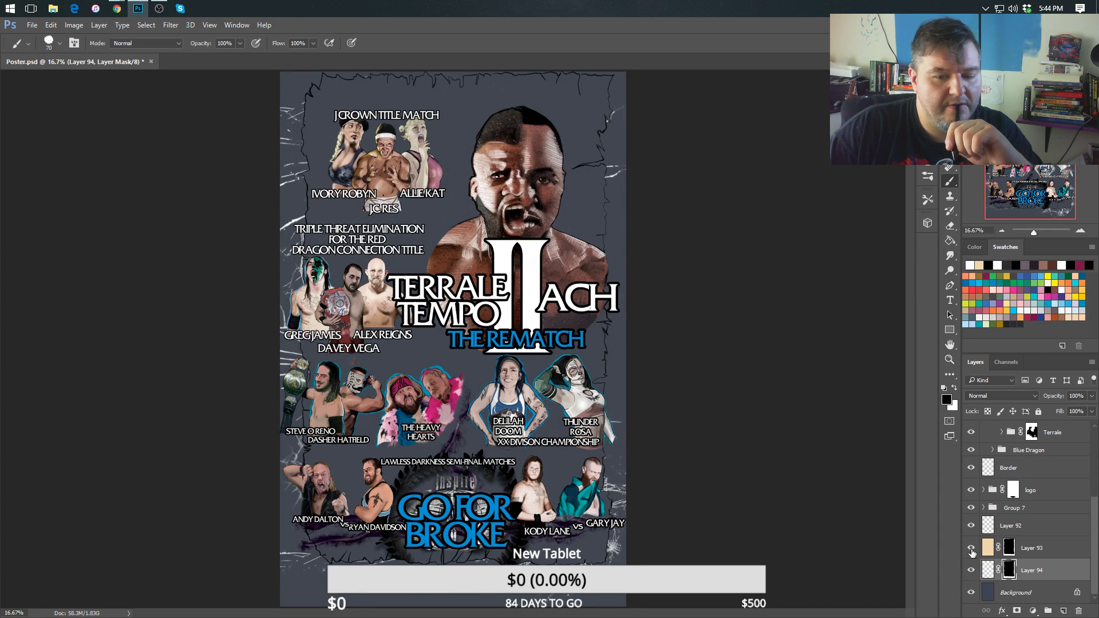
{"action": "left_click", "coordinate": [972, 549]}
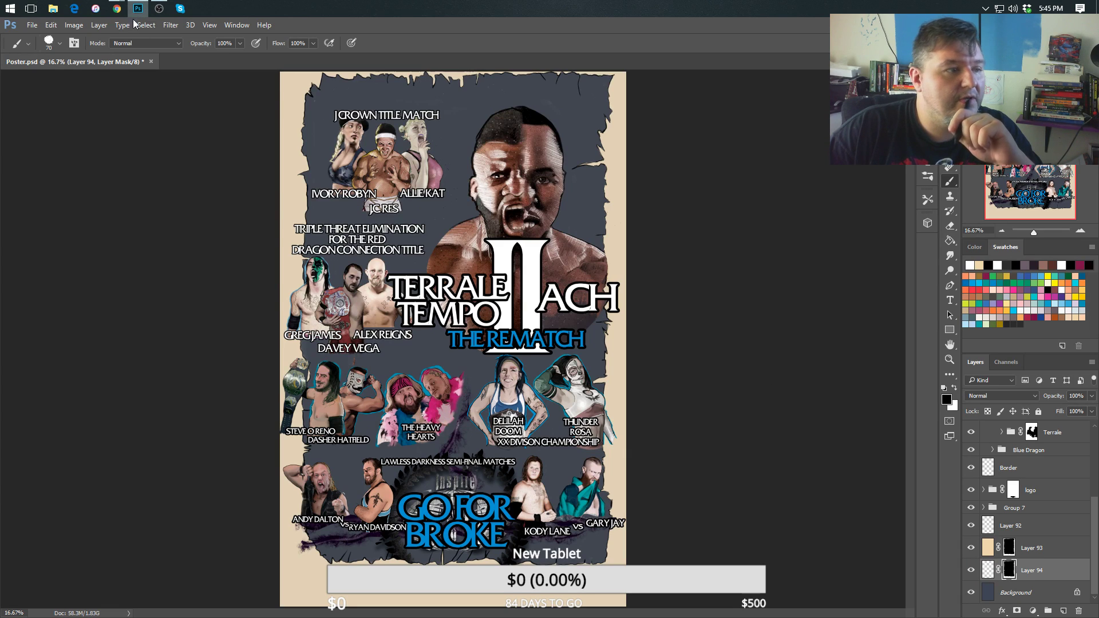
Invert Layer 94's new mask with Image > Adjustments > Invert.
{"action": "left_click", "coordinate": [73, 26]}
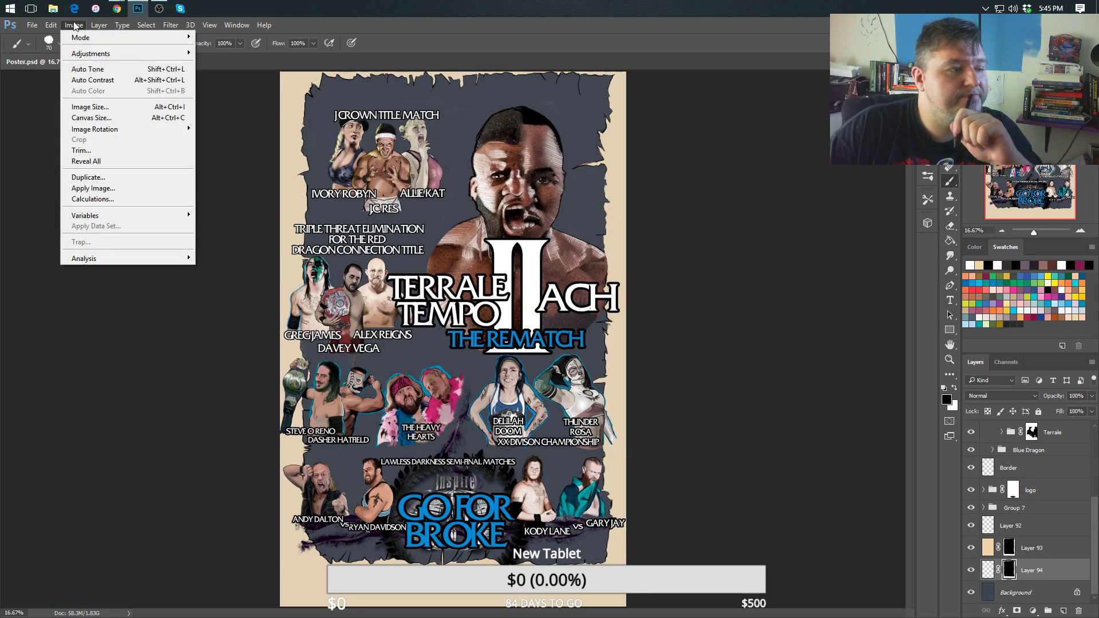
{"action": "mouse_move", "coordinate": [114, 53]}
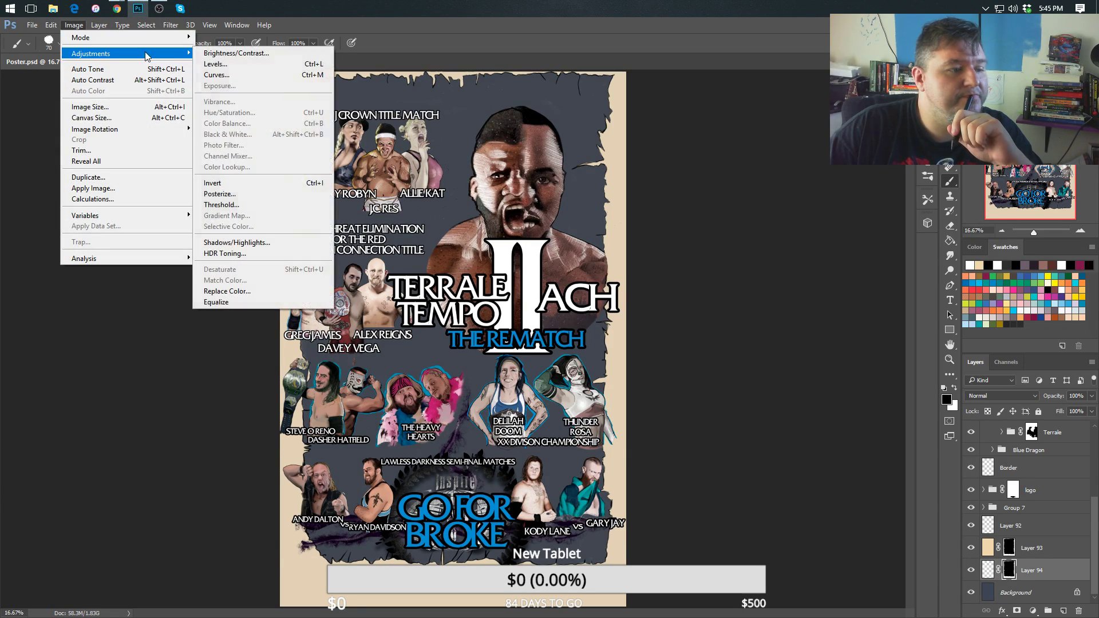
{"action": "left_click", "coordinate": [247, 183]}
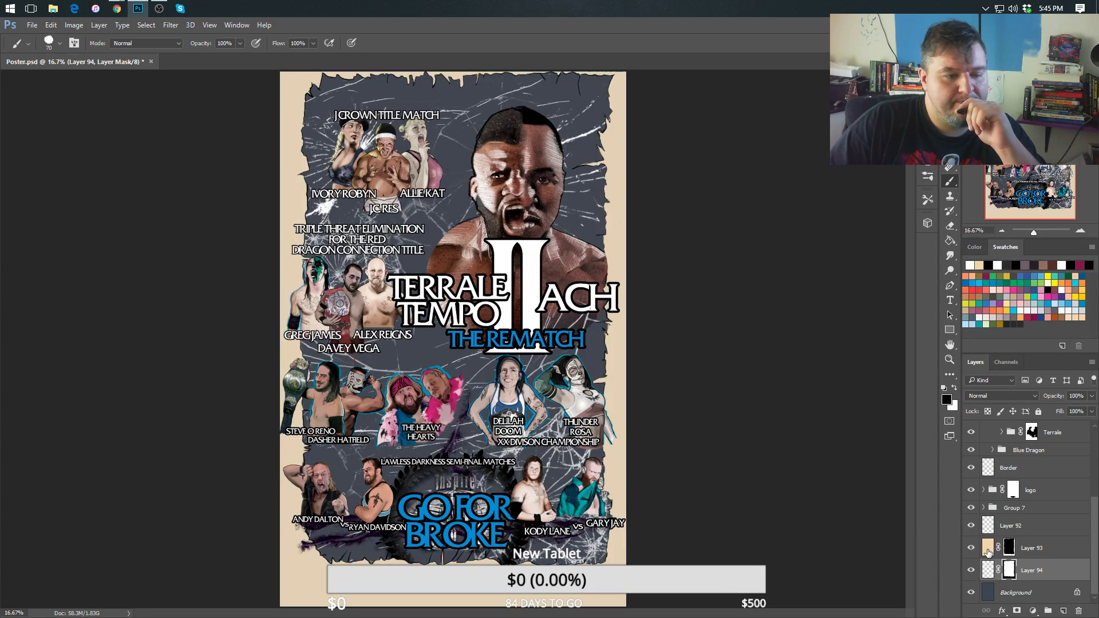
{"action": "left_click", "coordinate": [979, 397]}
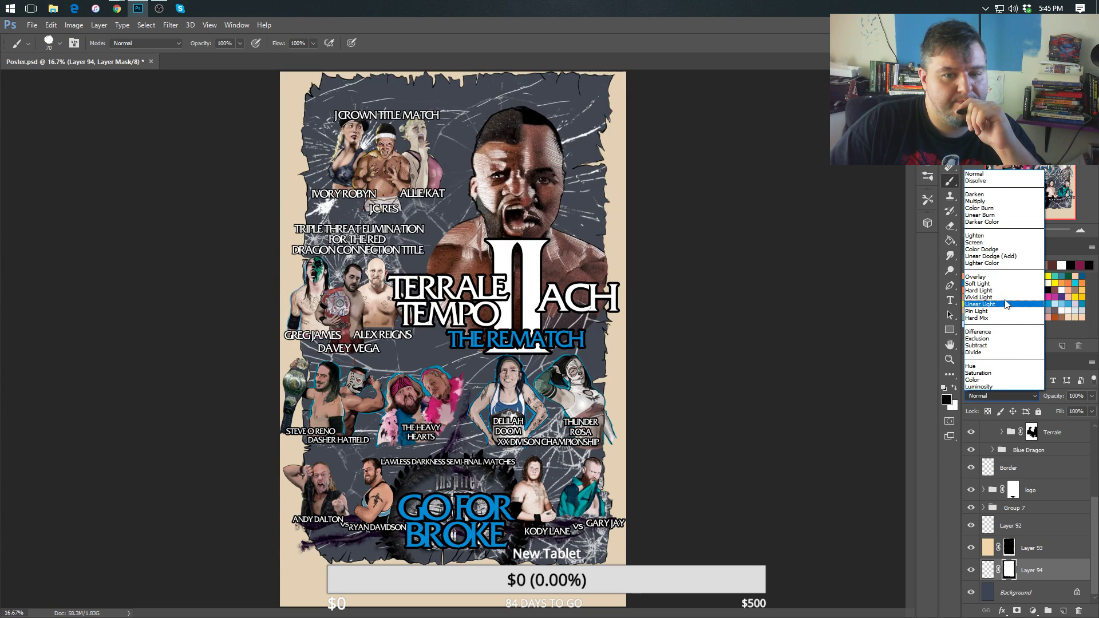
{"action": "left_click", "coordinate": [958, 570]}
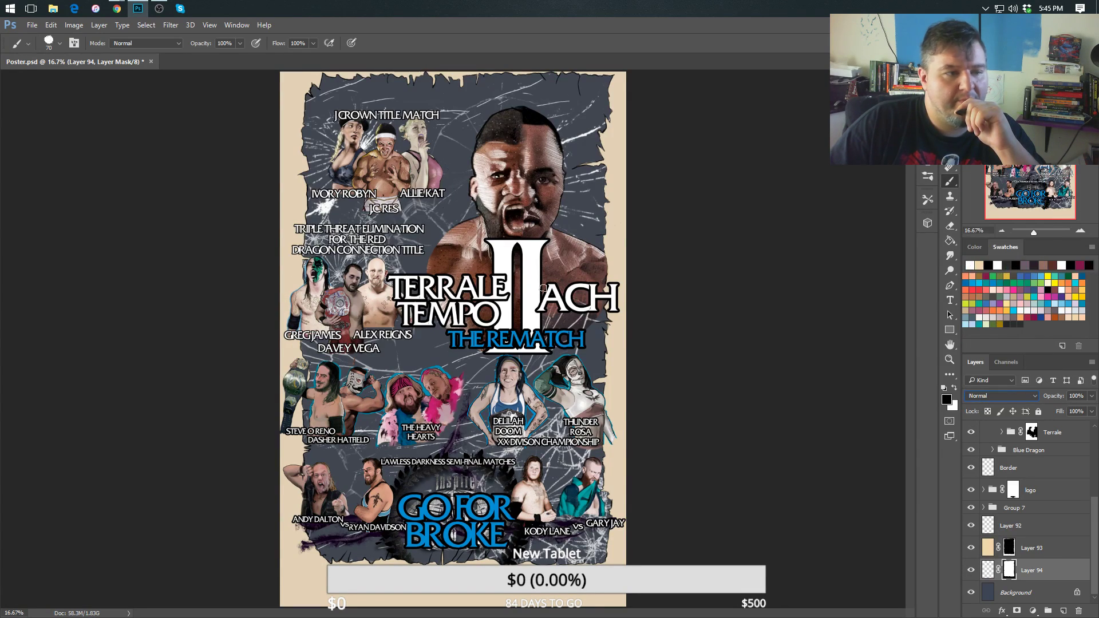
{"action": "left_click", "coordinate": [32, 24]}
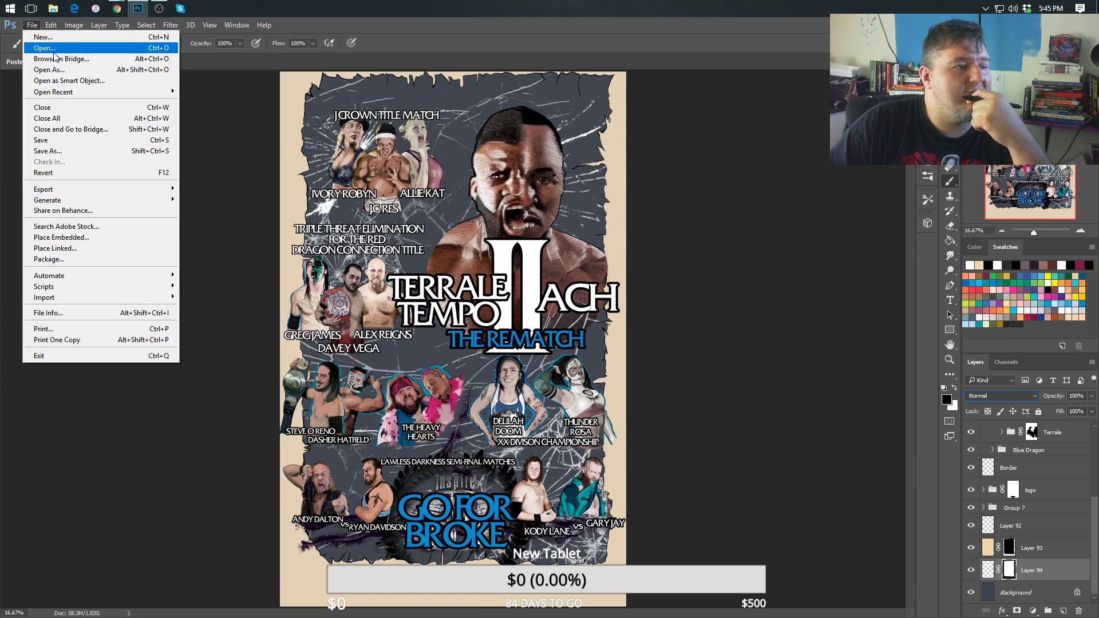
{"action": "left_click", "coordinate": [53, 52]}
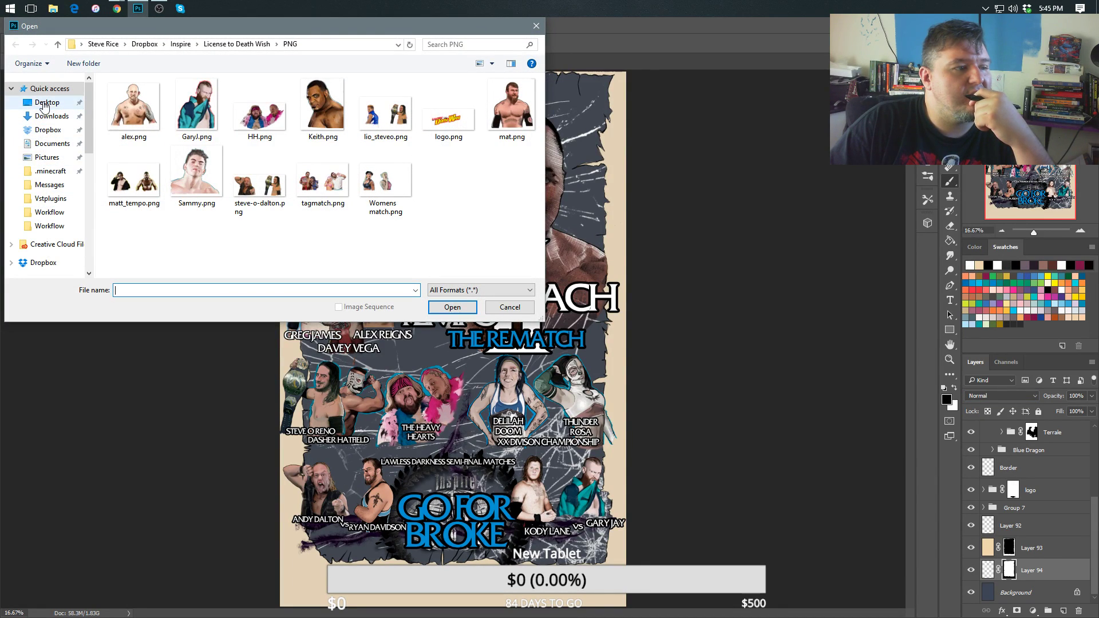
{"action": "left_click", "coordinate": [43, 130]}
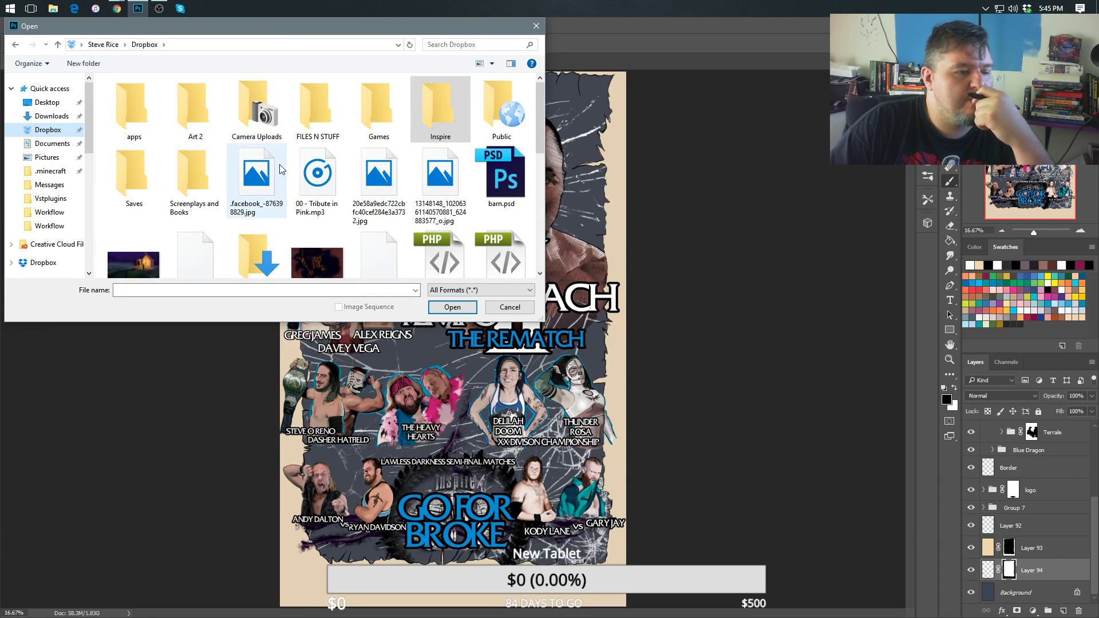
{"action": "scroll", "coordinate": [285, 171], "scroll_direction": "down", "scroll_amount": 5}
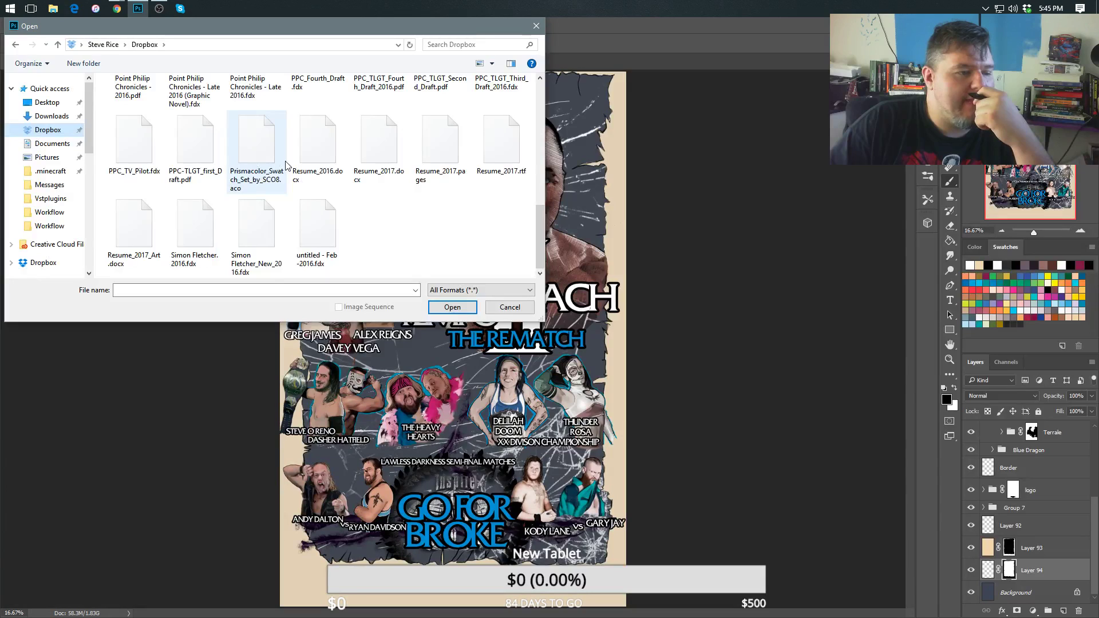
{"action": "scroll", "coordinate": [287, 165], "scroll_direction": "up", "scroll_amount": 3}
{"action": "left_click", "coordinate": [50, 117]}
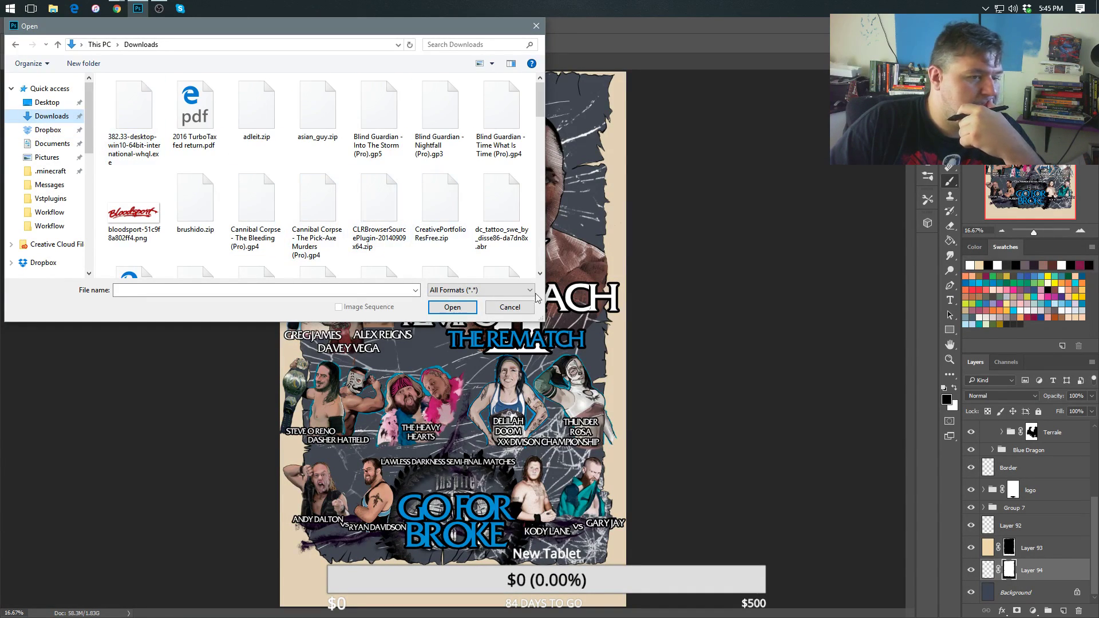
{"action": "key", "text": "Escape"}
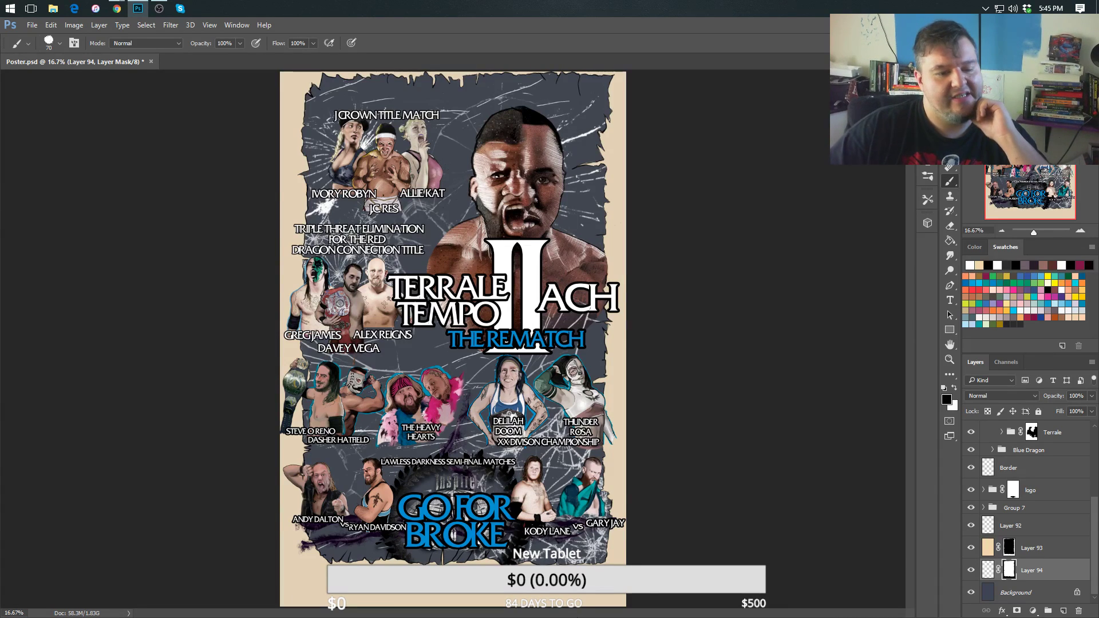
Darken Layer 93's parchment border by lowering Hue/Saturation lightness to -53.
{"action": "key", "text": "alt+bracketright"}
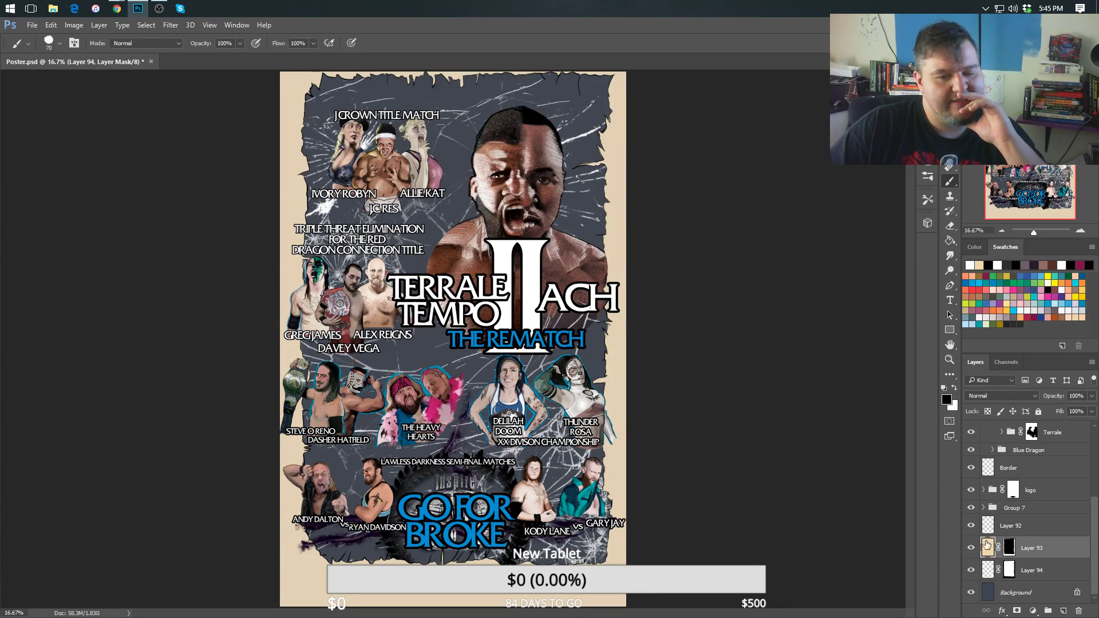
{"action": "left_click", "coordinate": [74, 26]}
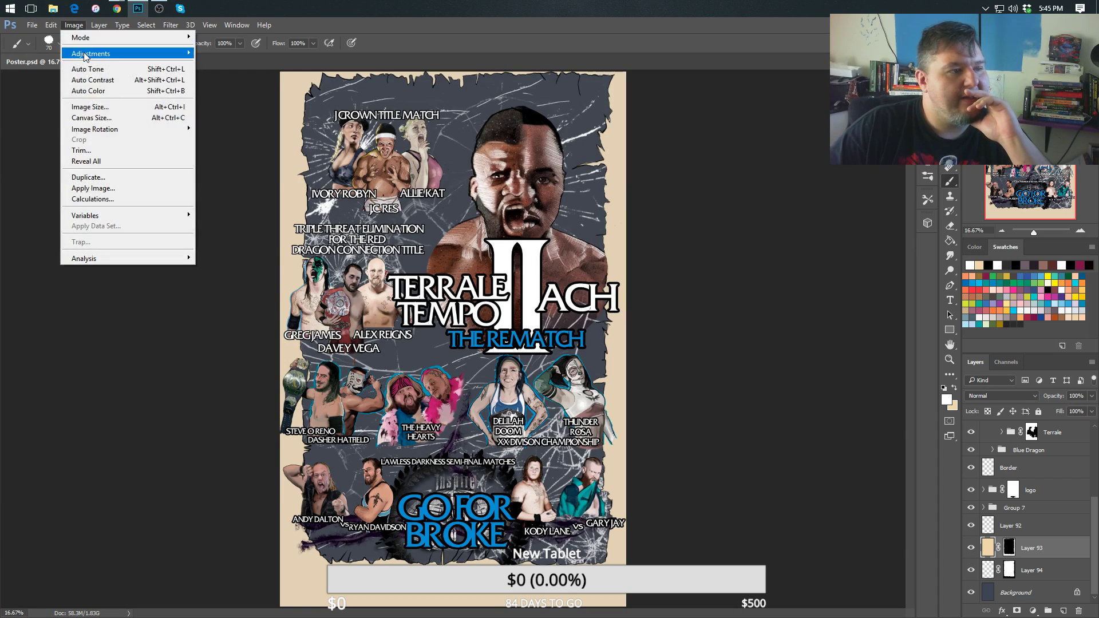
{"action": "mouse_move", "coordinate": [92, 54]}
{"action": "left_click", "coordinate": [286, 111]}
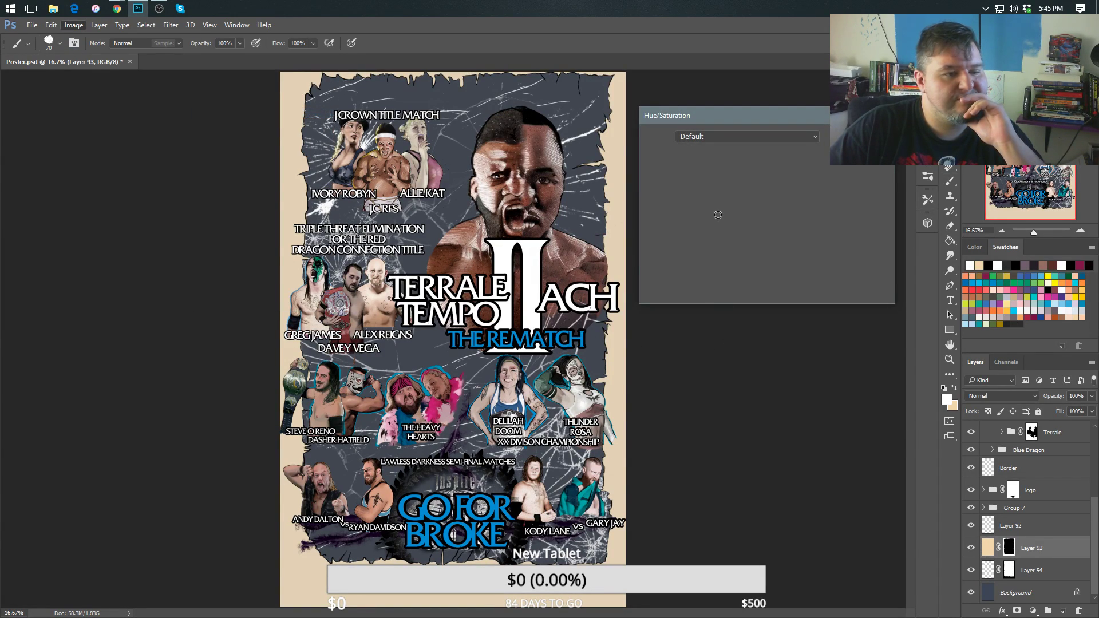
{"action": "left_click_drag", "start_coordinate": [737, 250], "coordinate": [713, 252]}
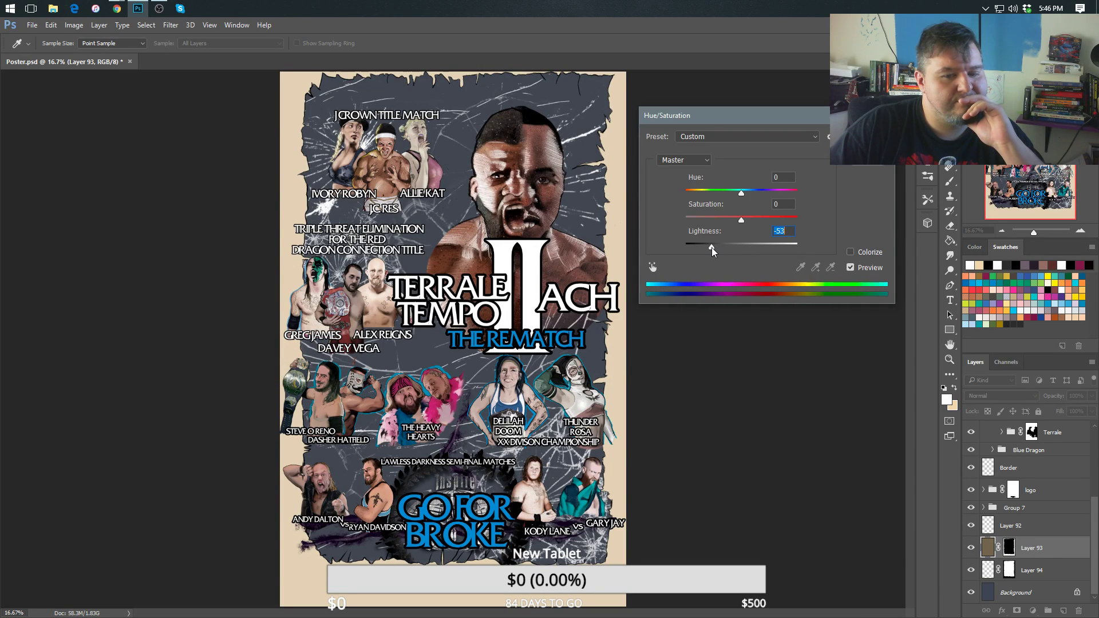
{"action": "key", "text": "Return"}
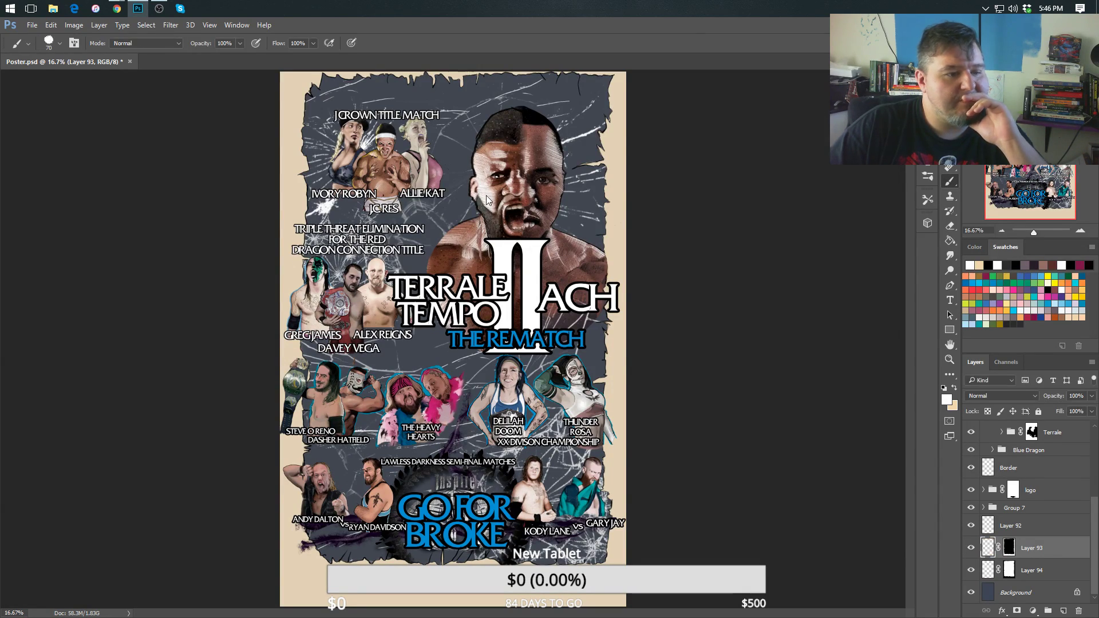
{"action": "left_click", "coordinate": [29, 26]}
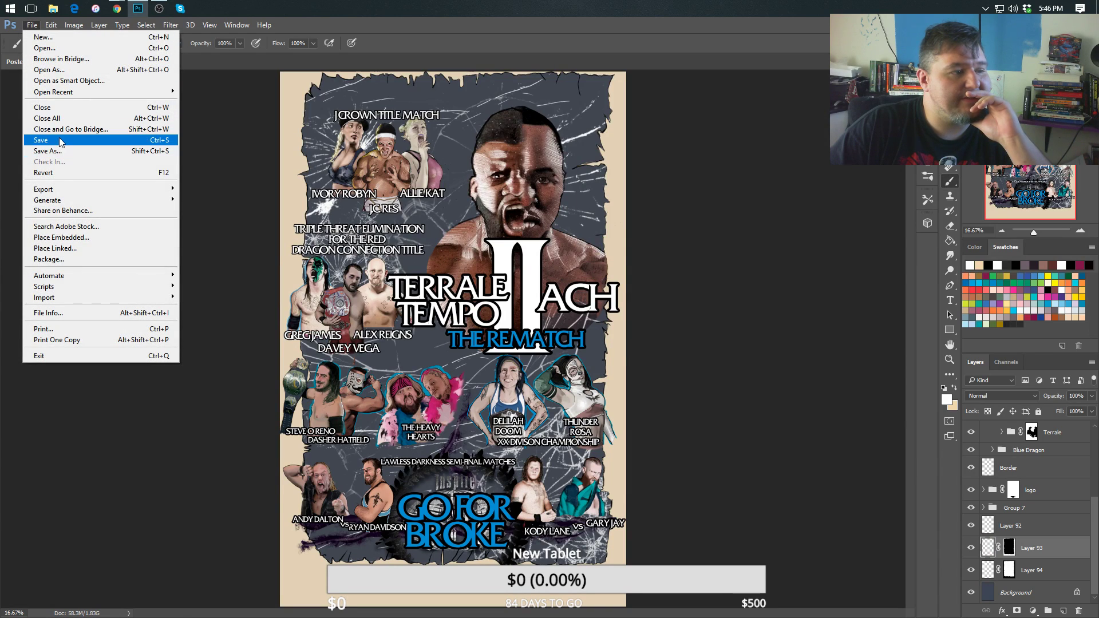
Save Poster.psd and bring the OBS Studio window to the front.
{"action": "left_click", "coordinate": [57, 142]}
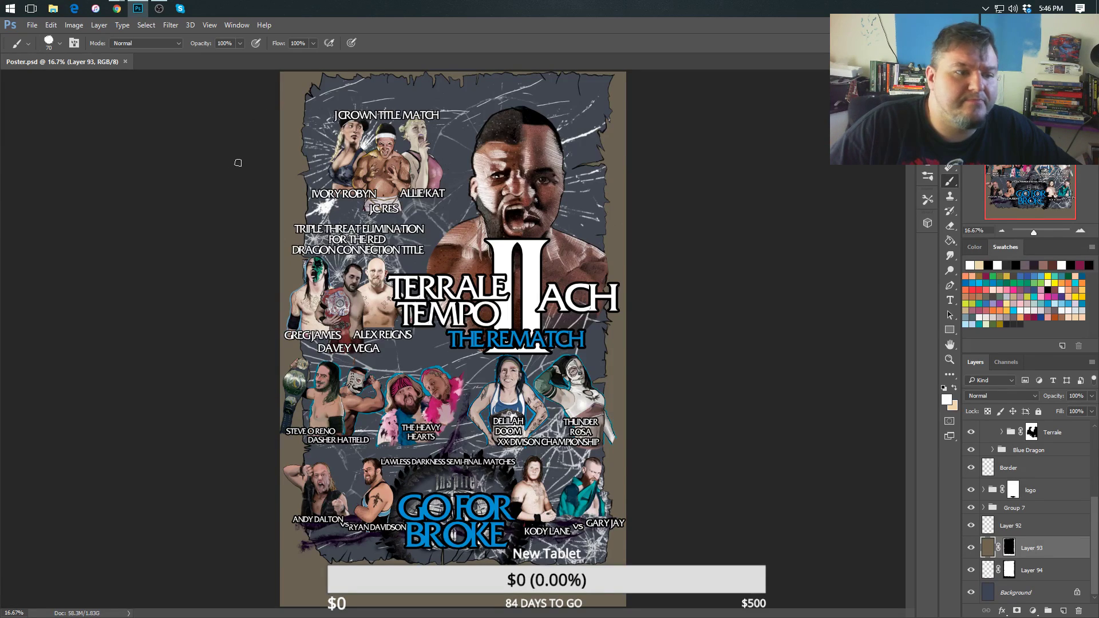
{"action": "mouse_move", "coordinate": [158, 9]}
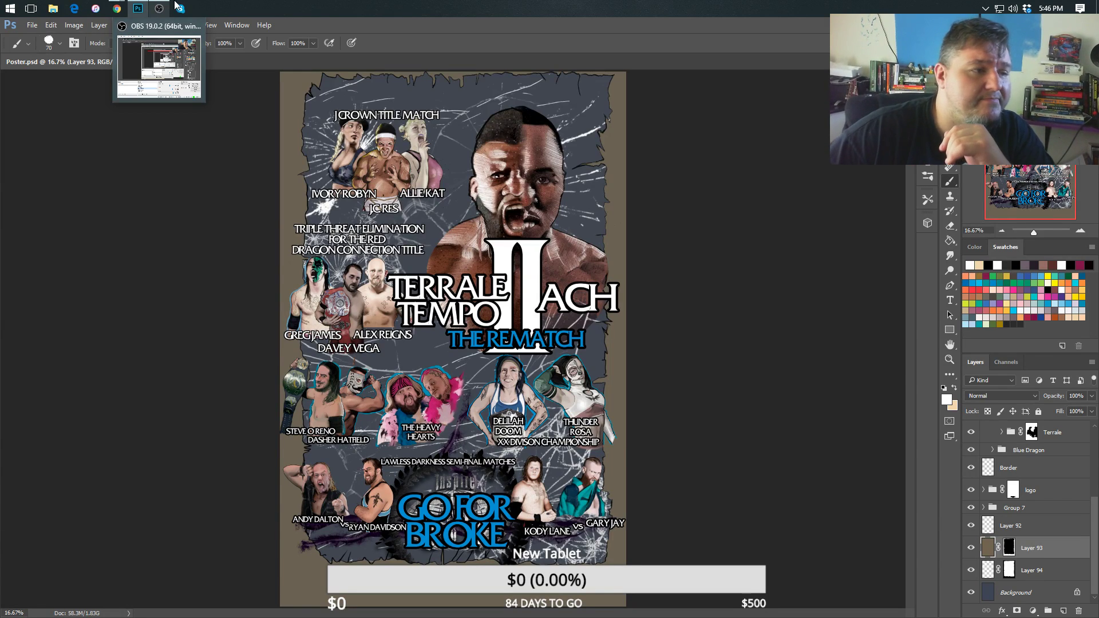
{"action": "left_click", "coordinate": [160, 9]}
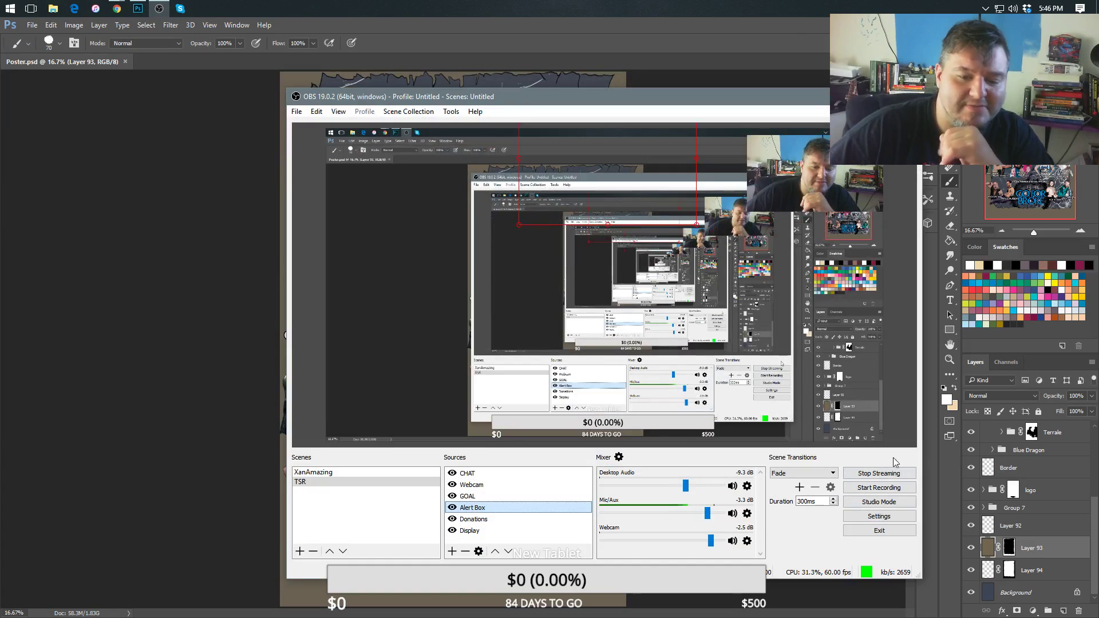